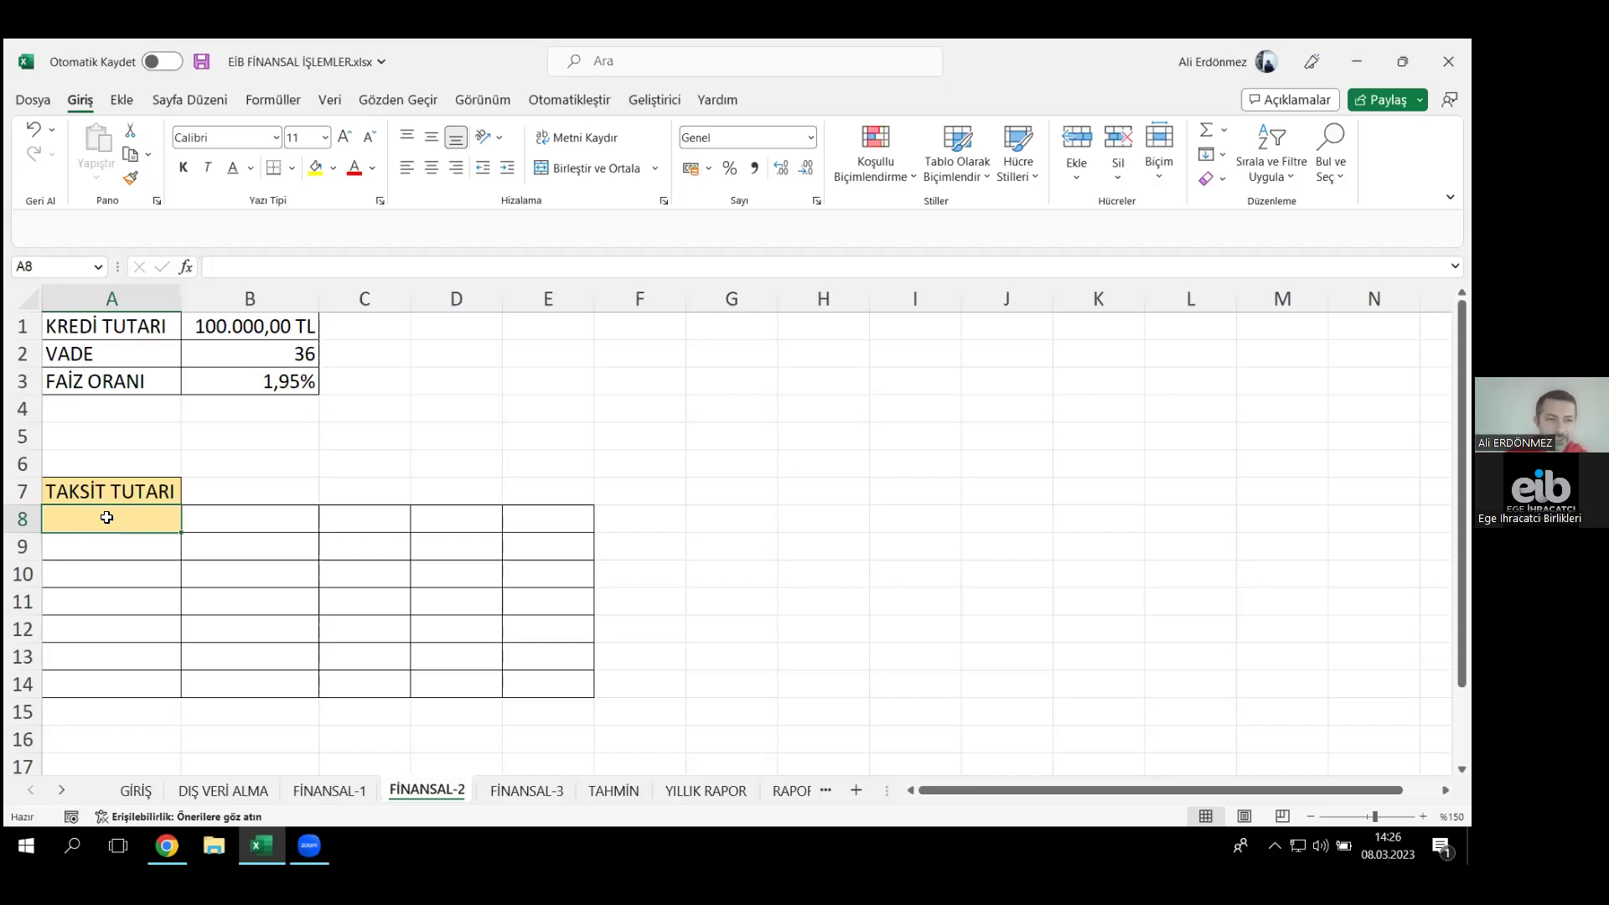
- Enter =DEVRESEL_ÖDEME(B3;B2;B1) in A8 to get the -3.891,85 TL monthly instalment
text(=DEVRESEL_ÖDEME()
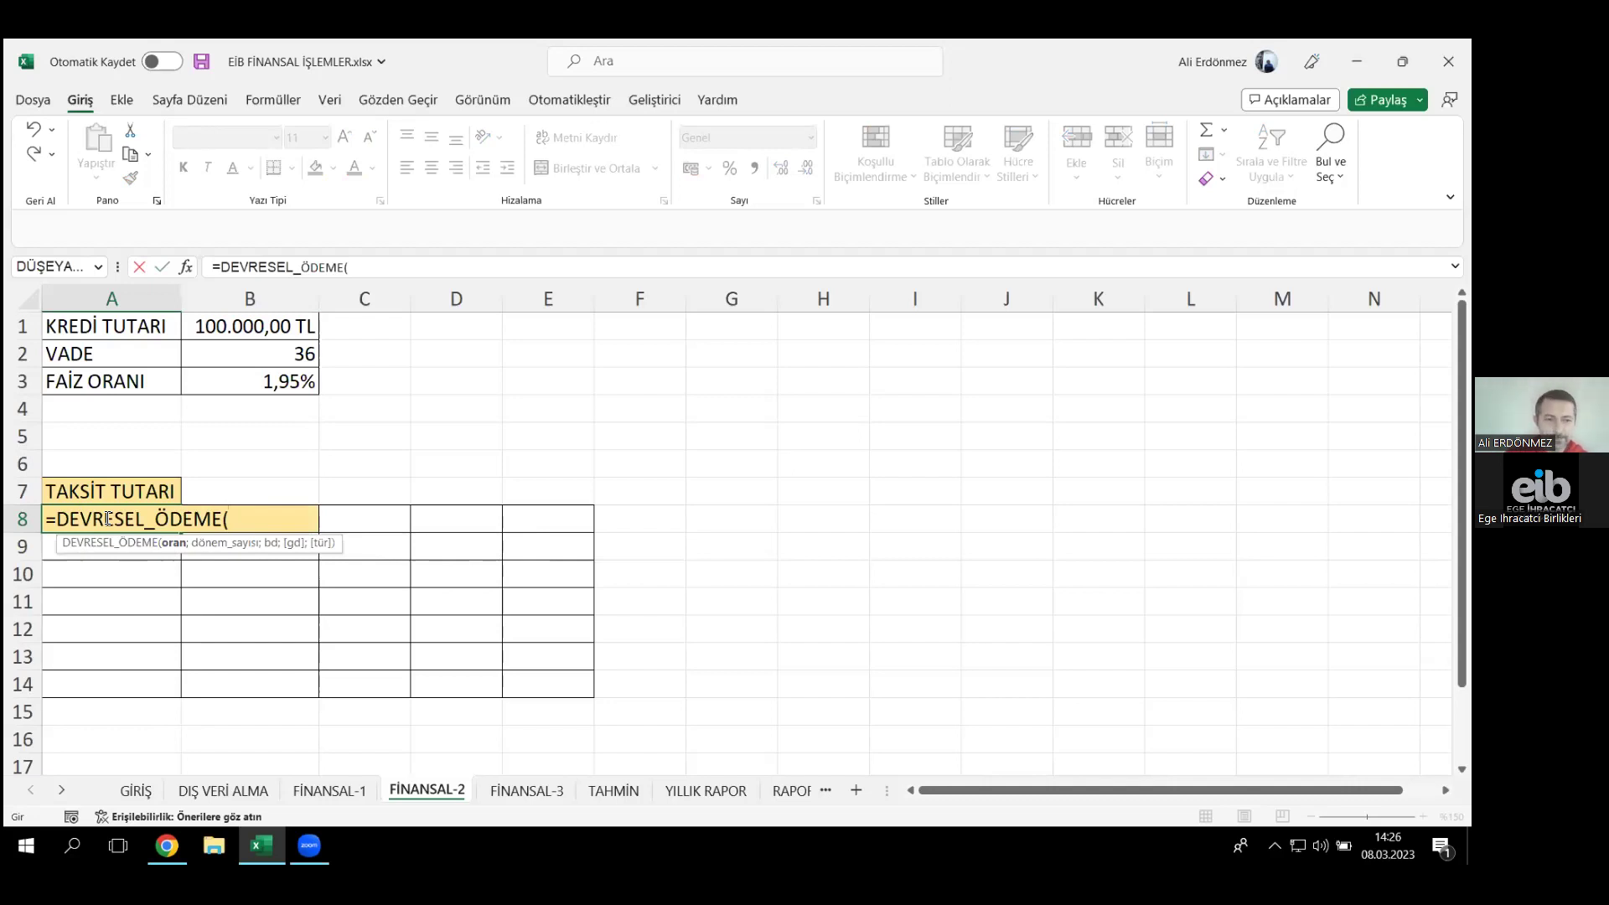
click(175, 547)
click(175, 547)
click(263, 380)
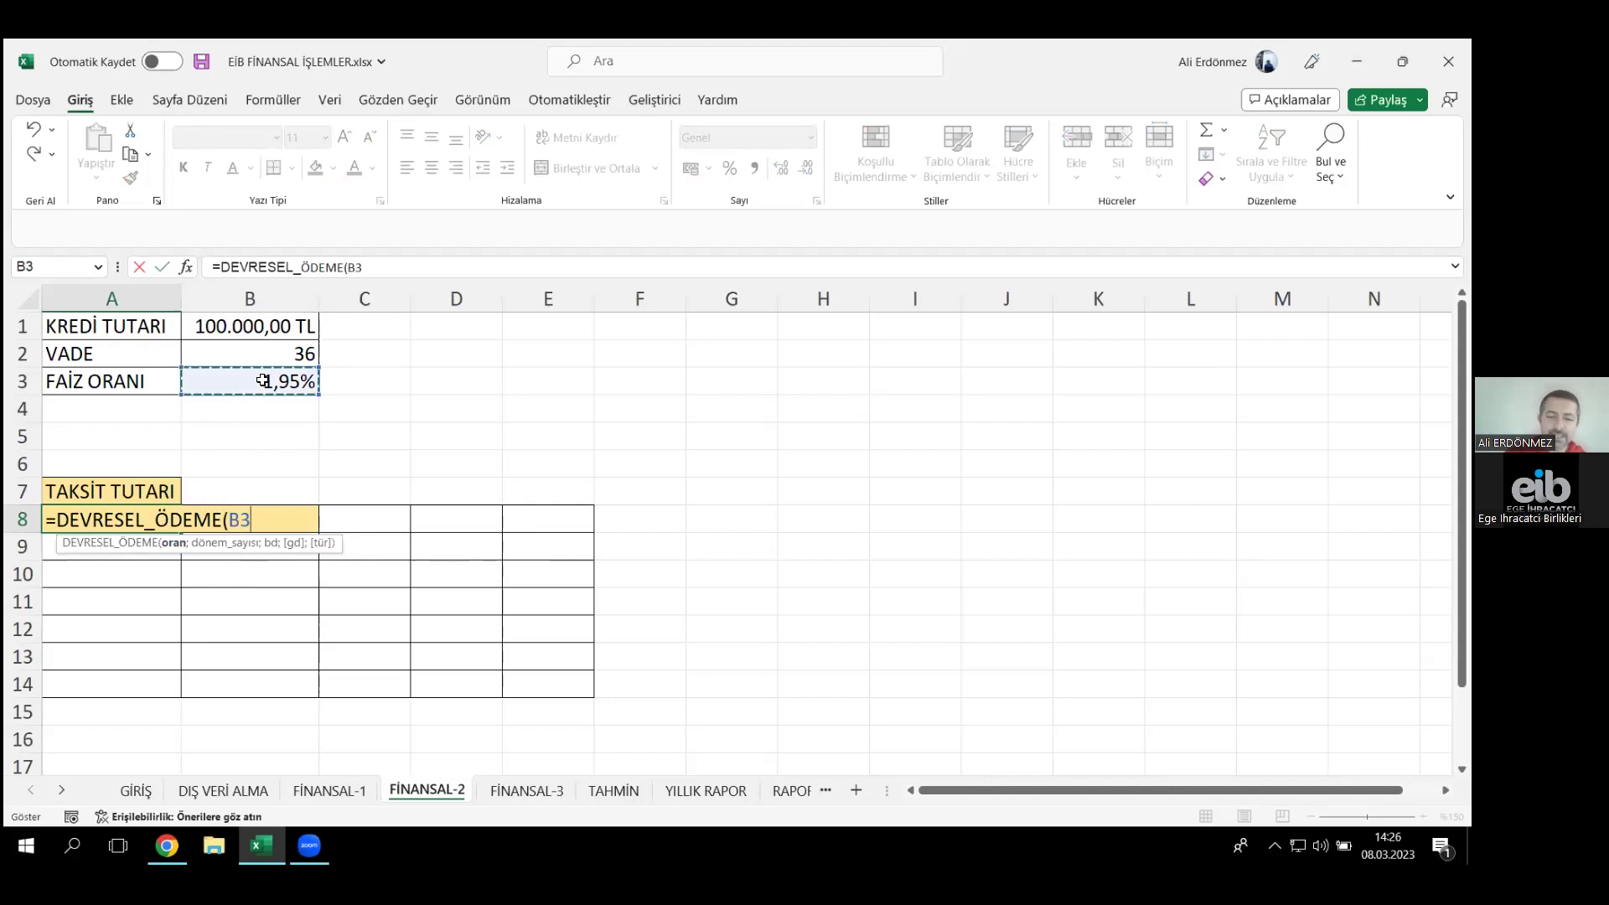
text(;)
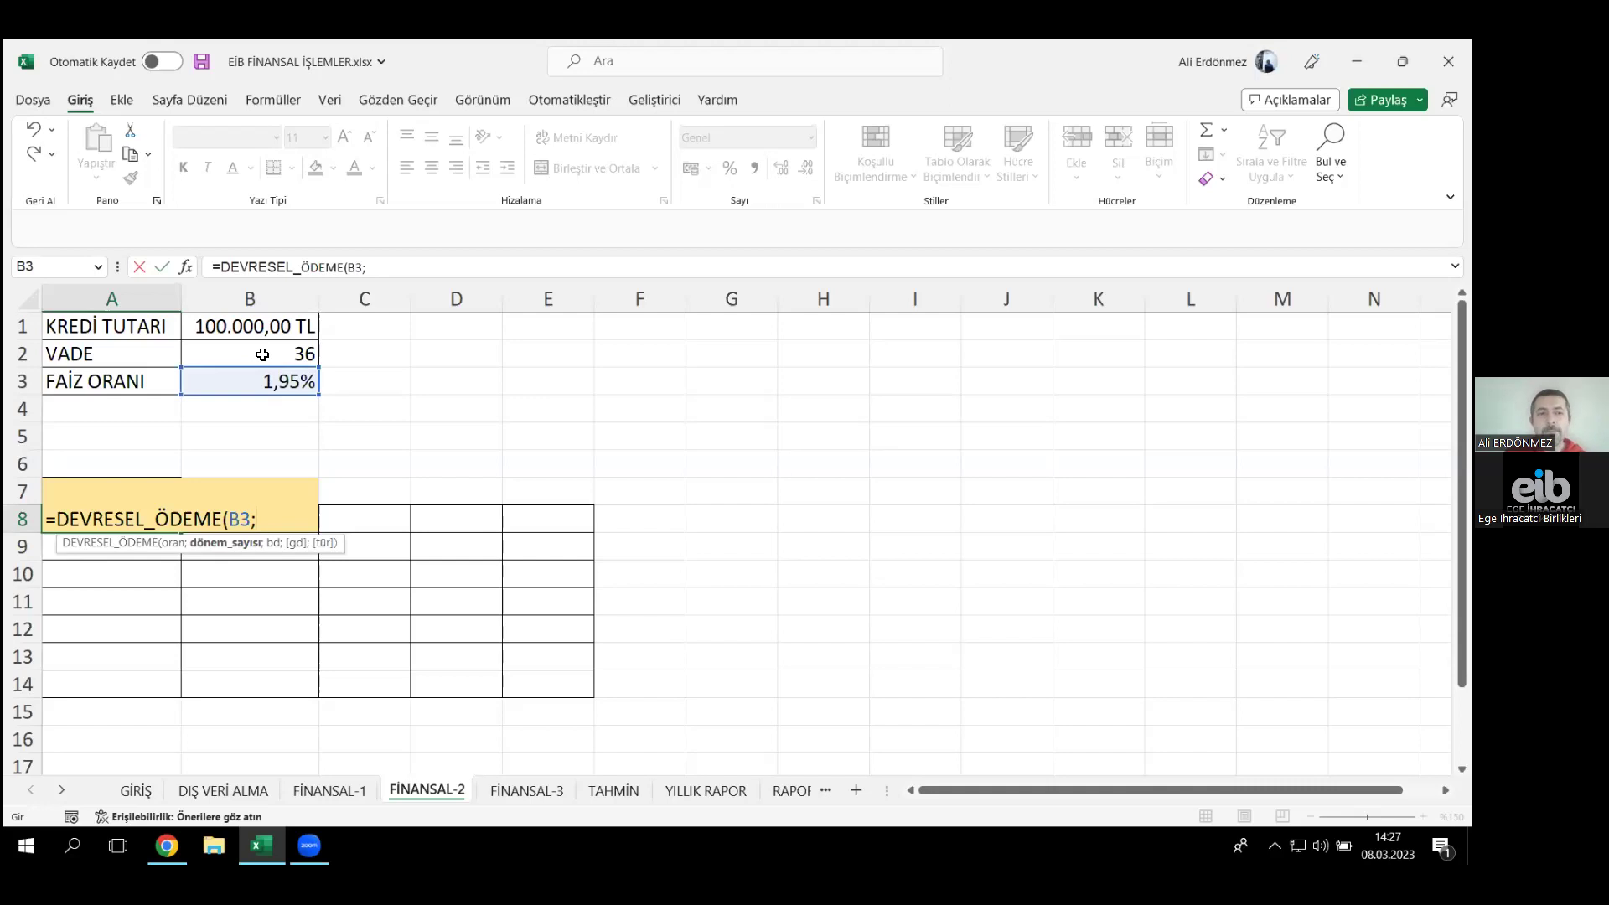
click(262, 354)
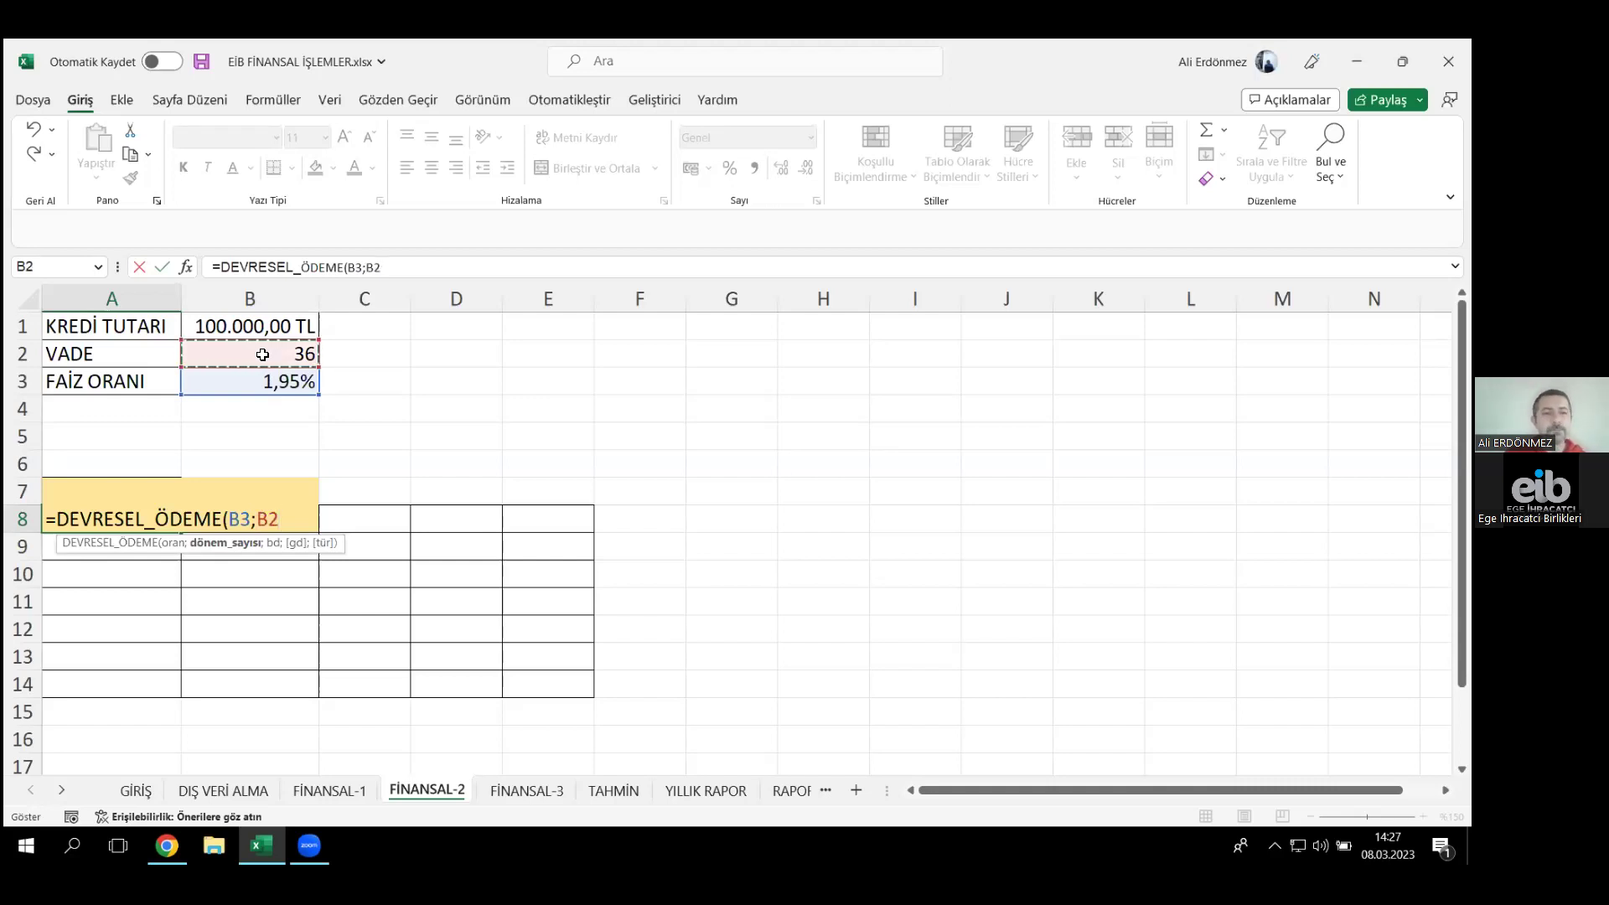
text(;)
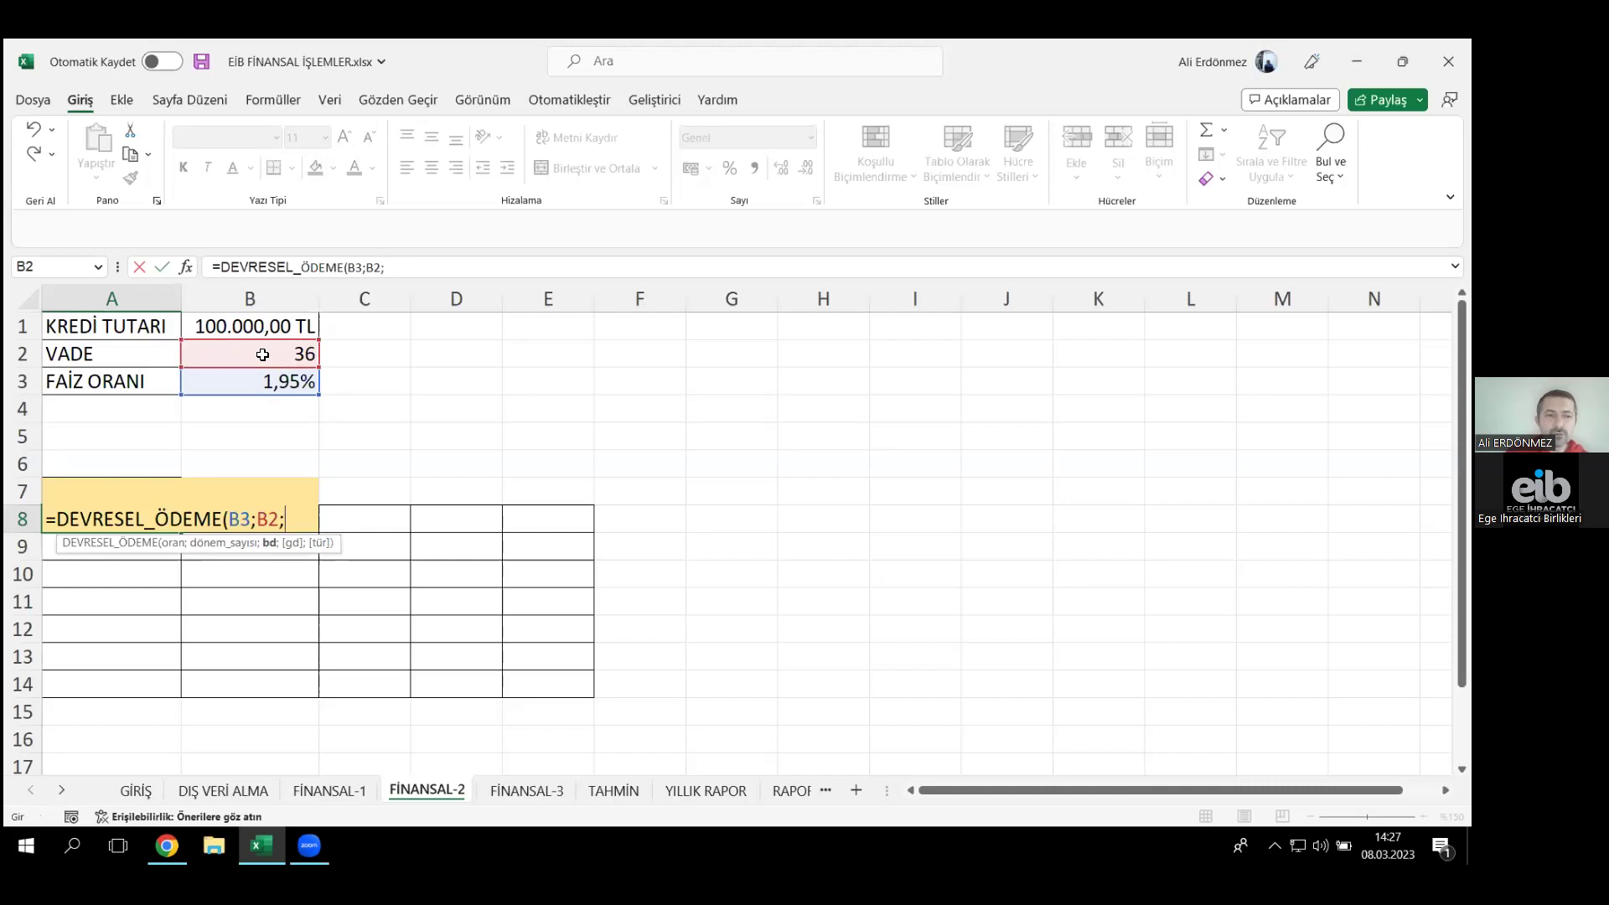
click(263, 326)
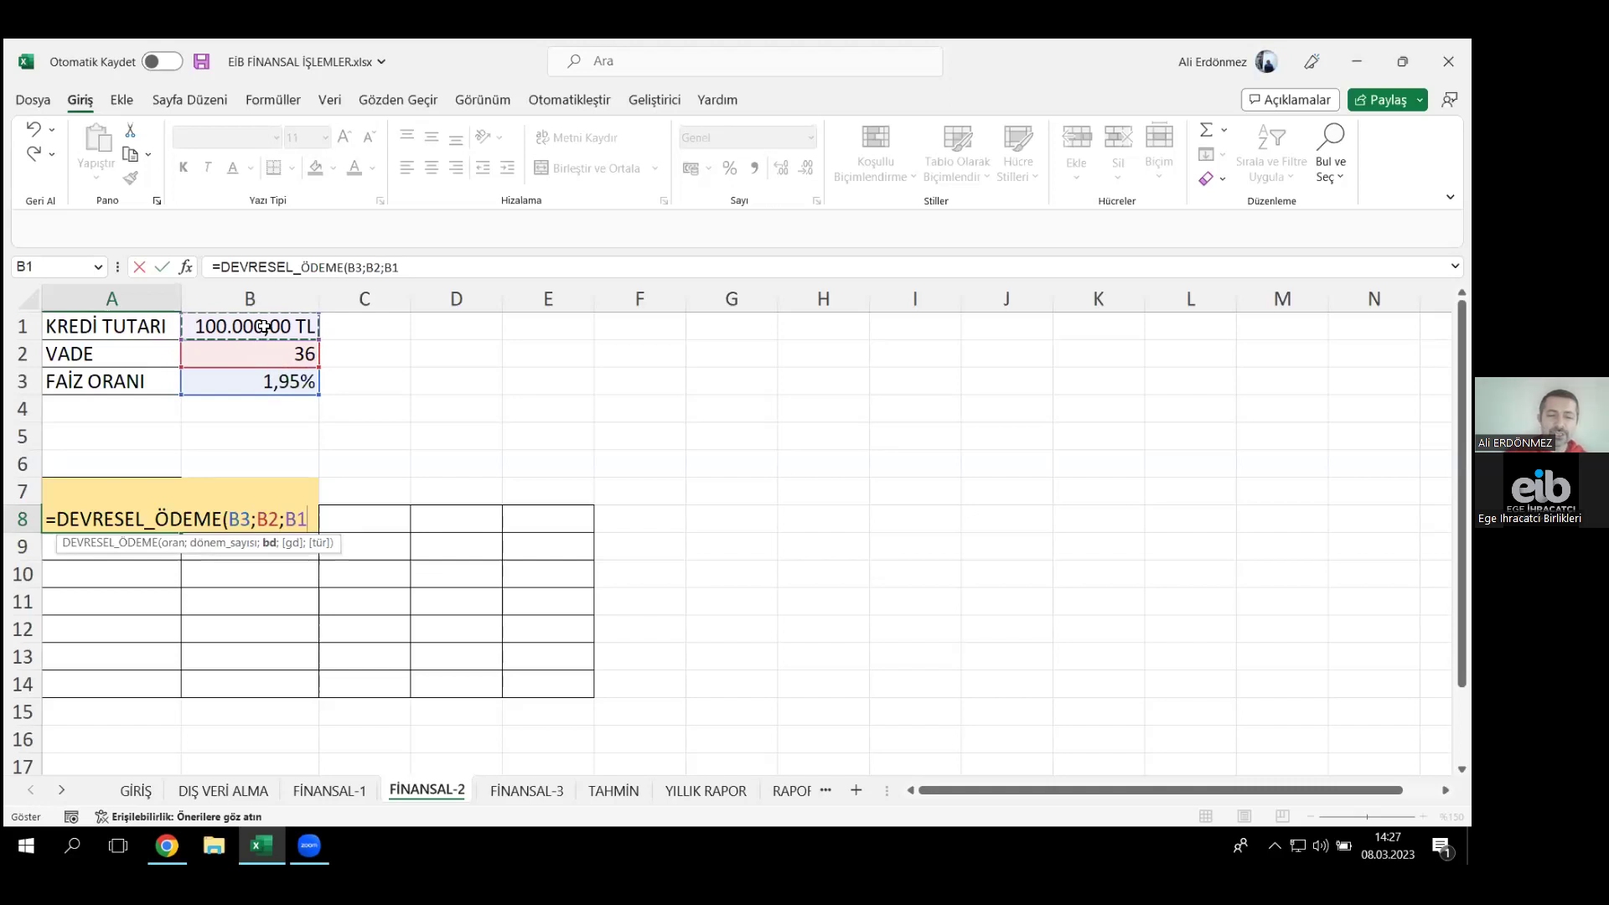
text())
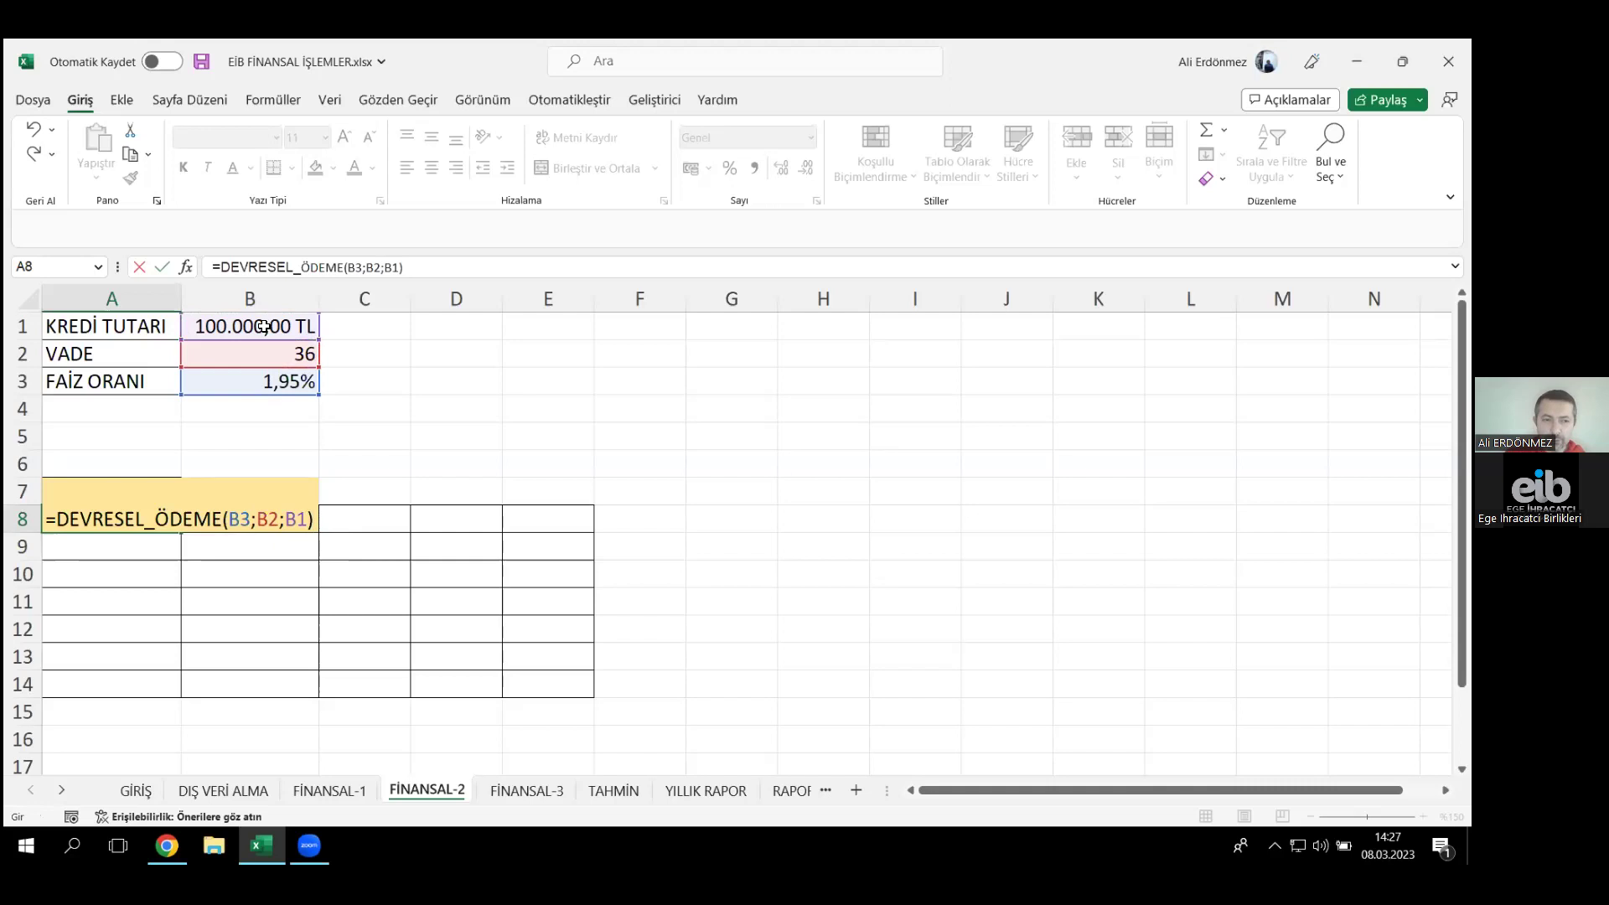
key(Return)
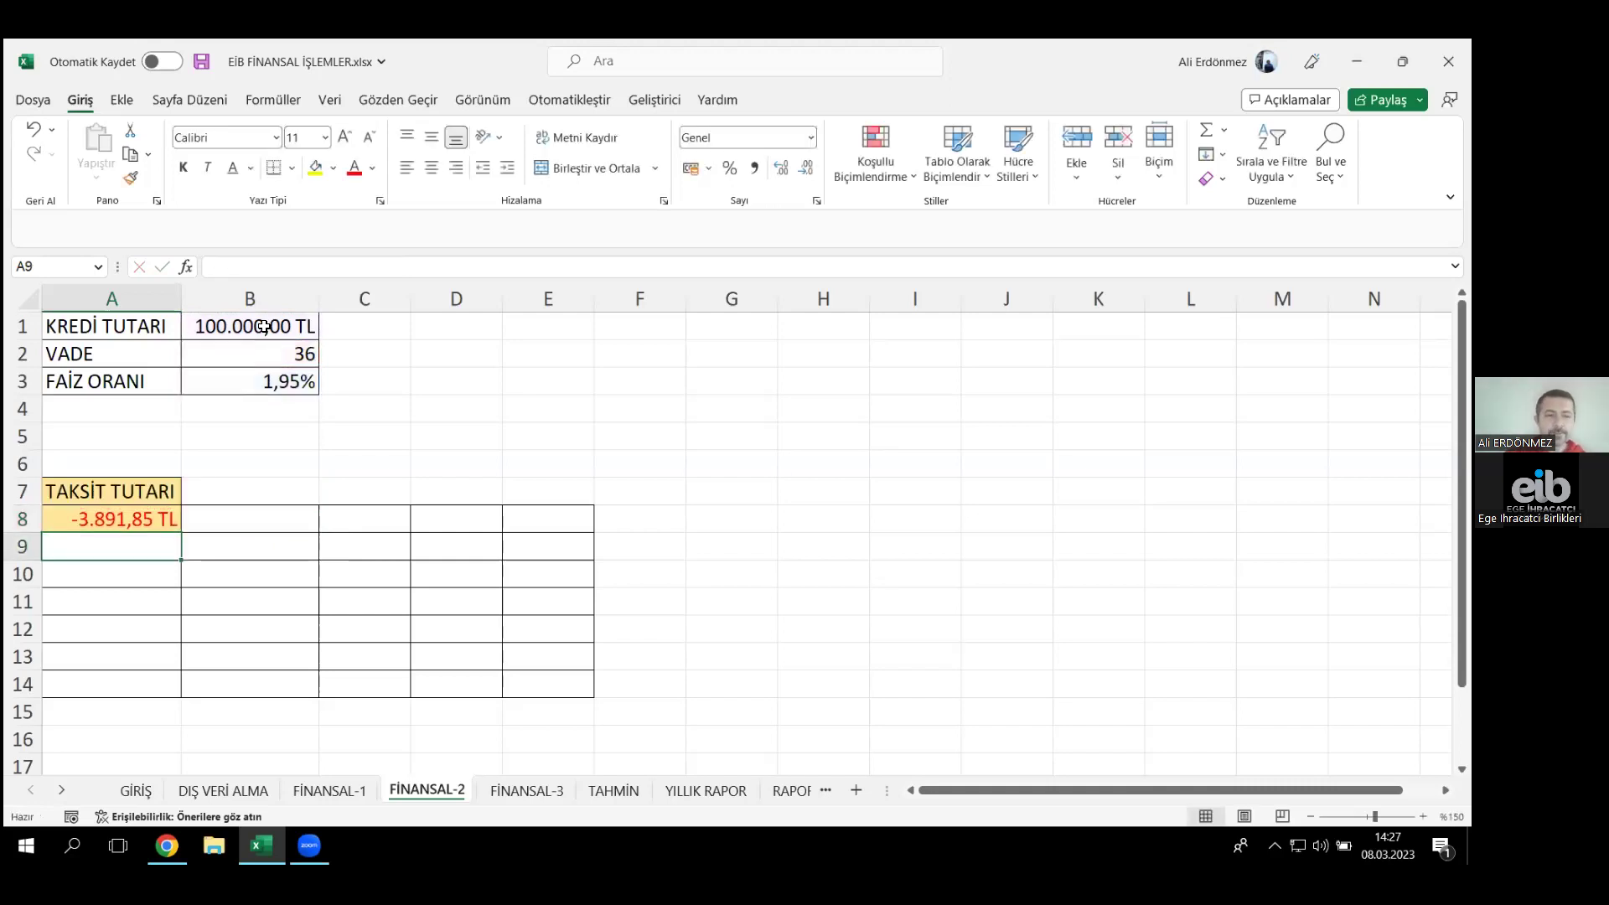
- Review the instalment formula in A8 and its referenced cells
click(120, 514)
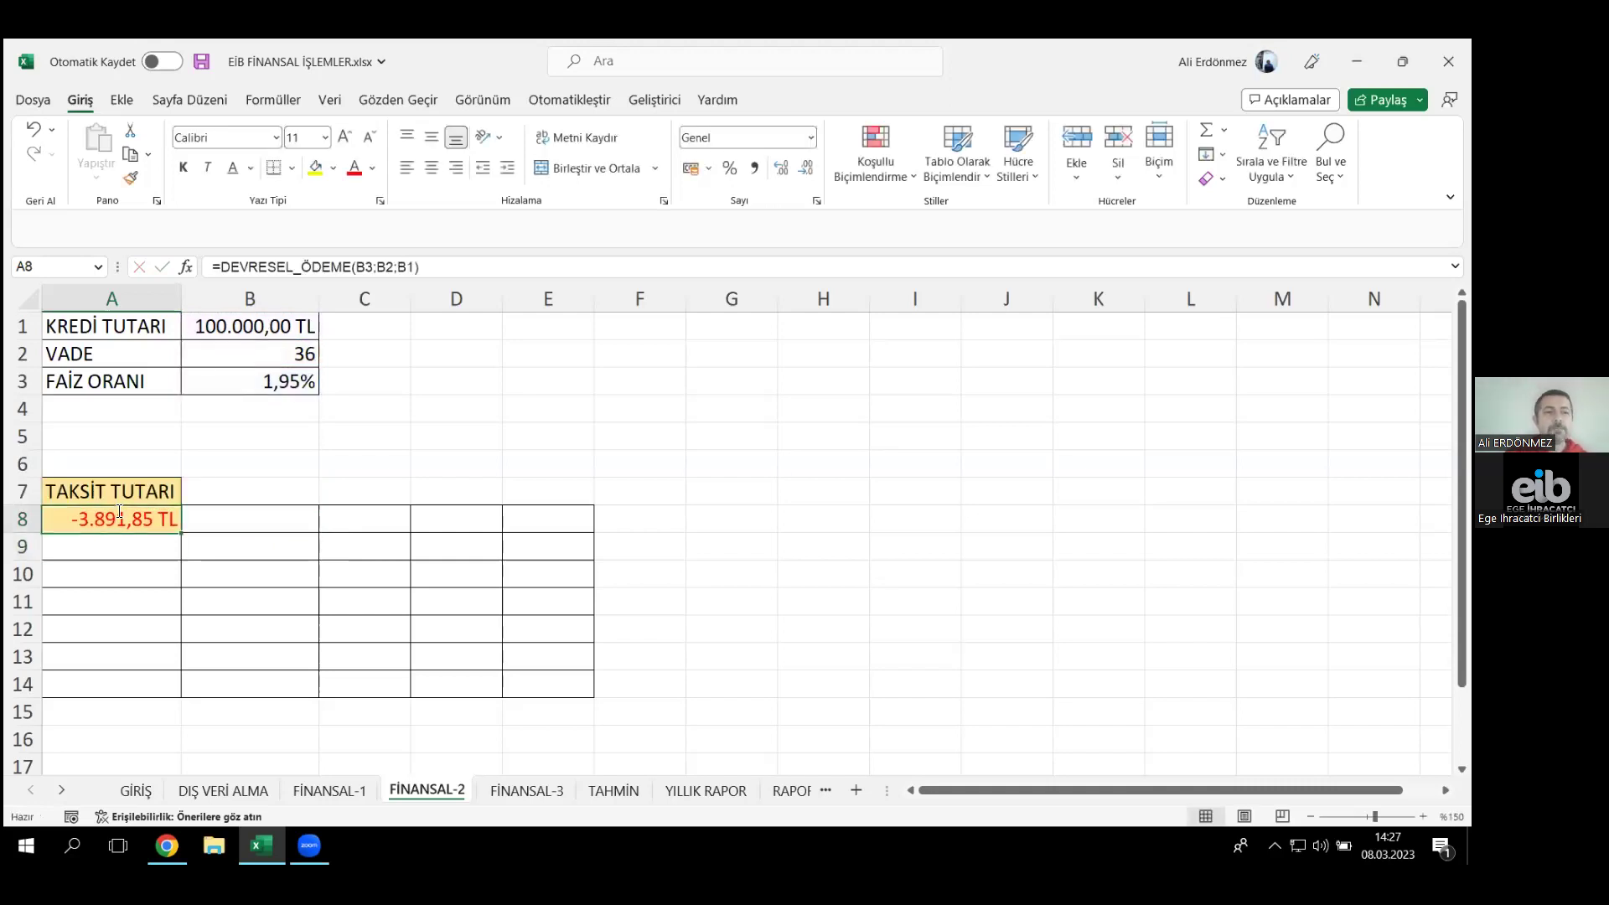
double_click(120, 514)
key(Return)
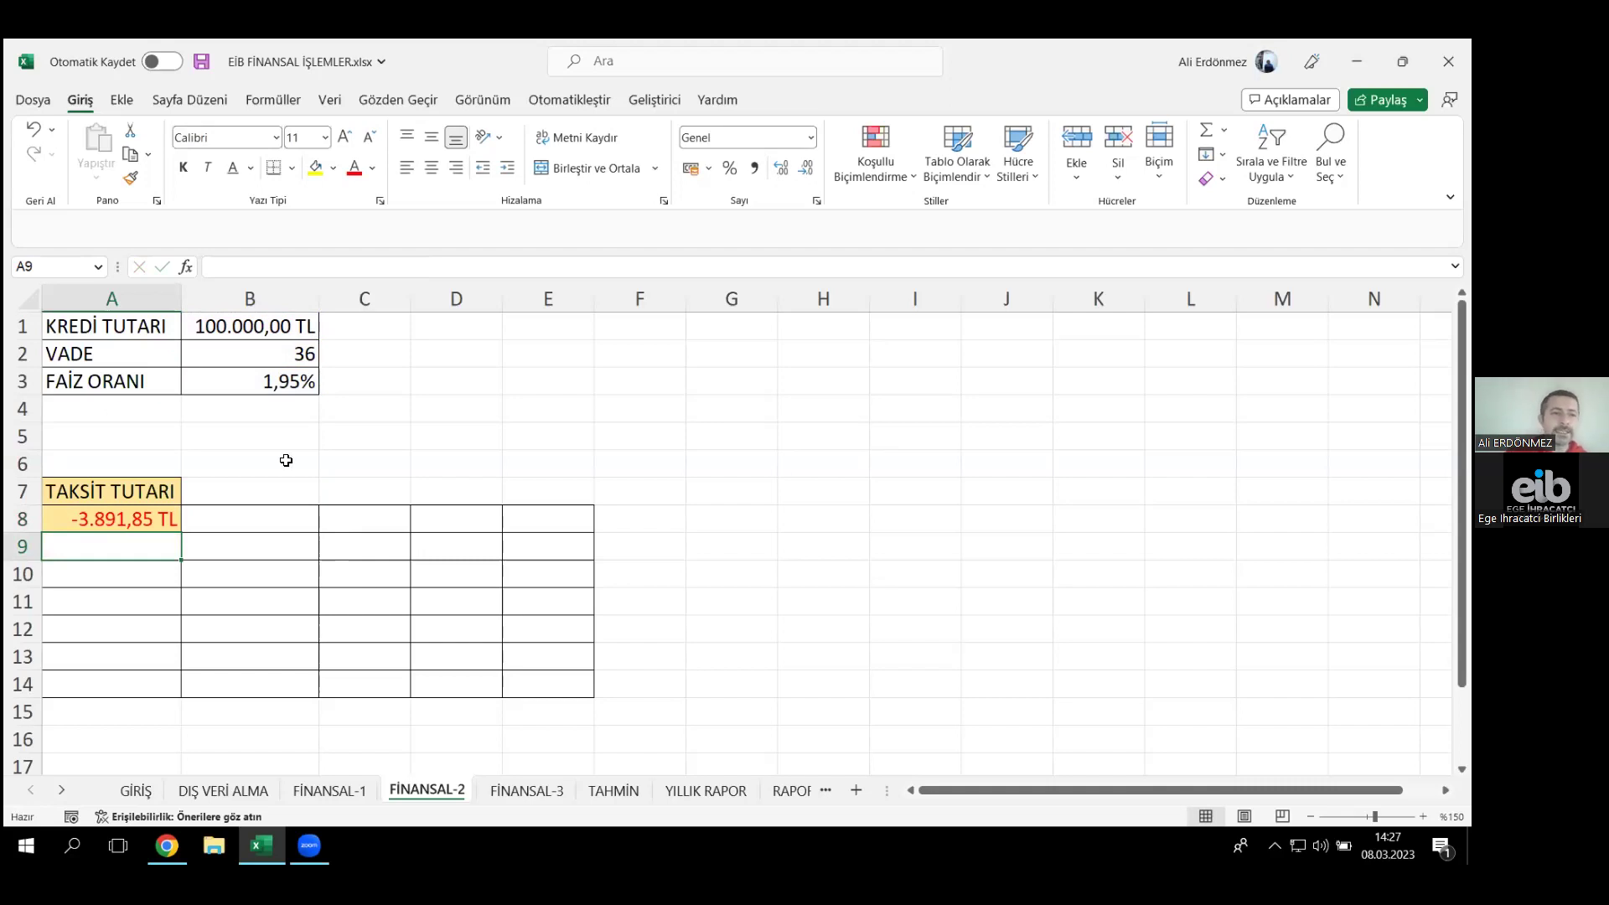
- Set the loan to 75000 in B1, term to 24 in B2 and rate to 2,05 in B3
click(257, 326)
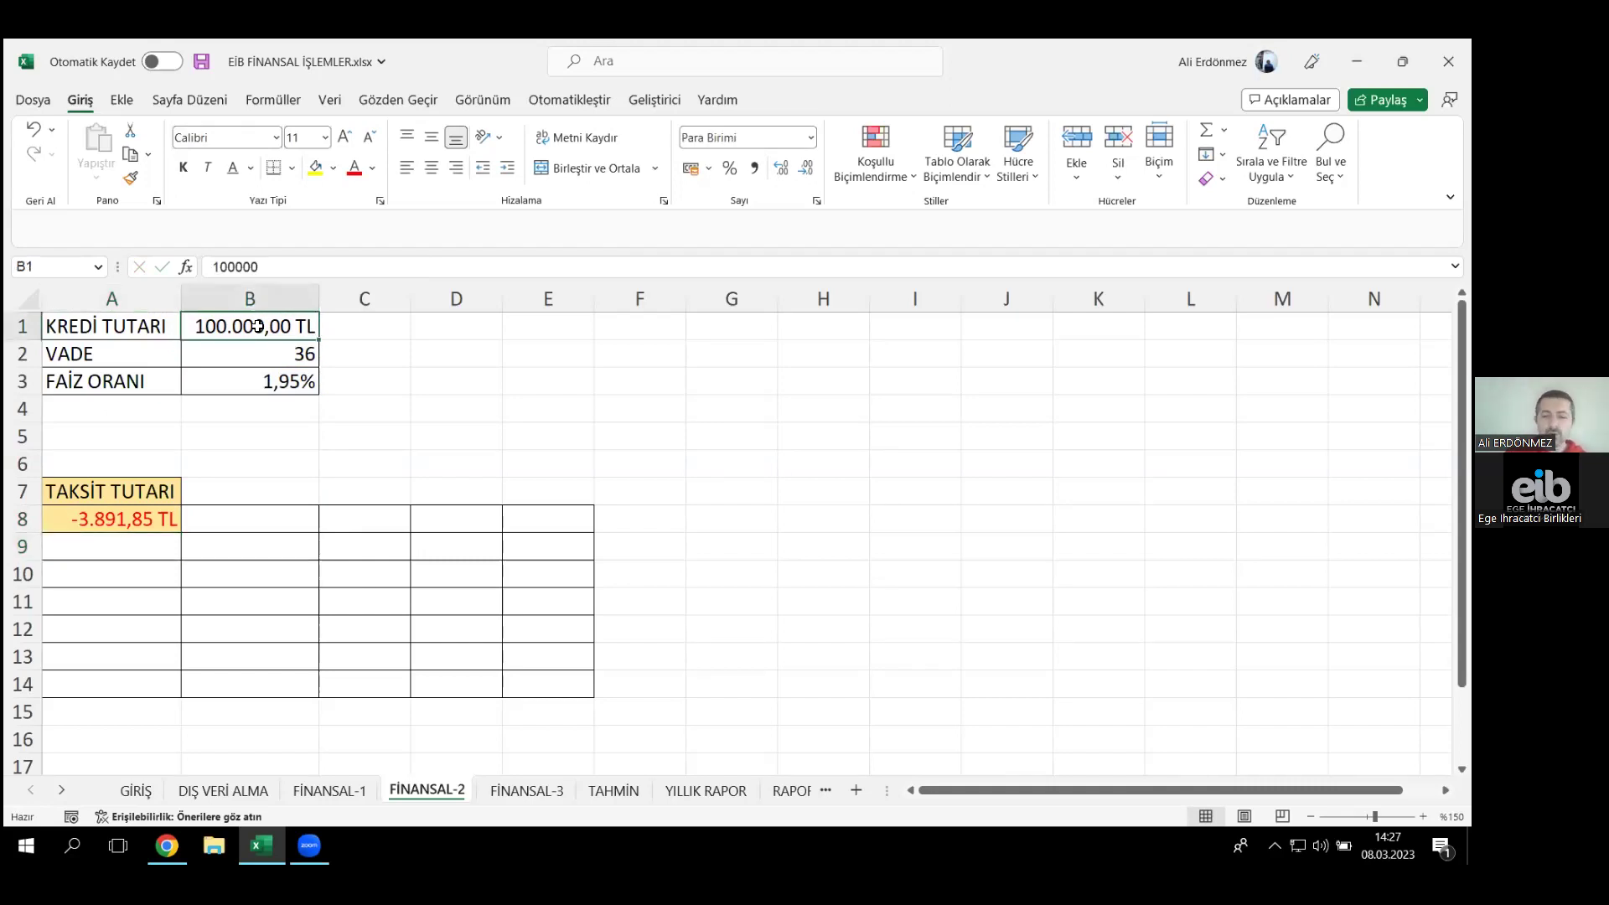
text(75000)
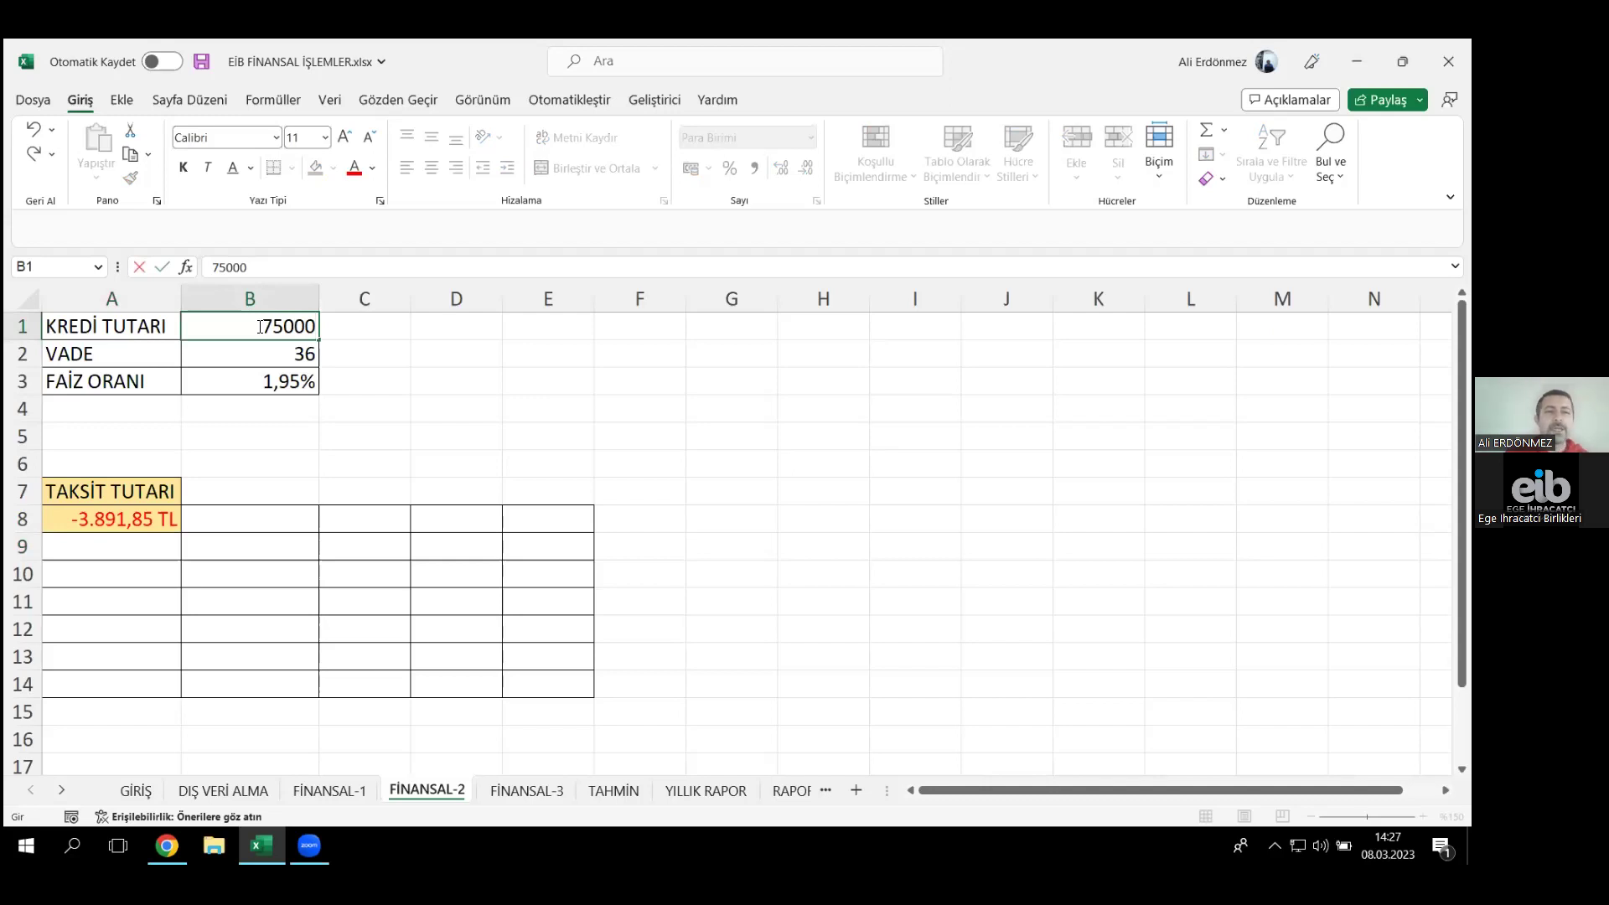
key(Return)
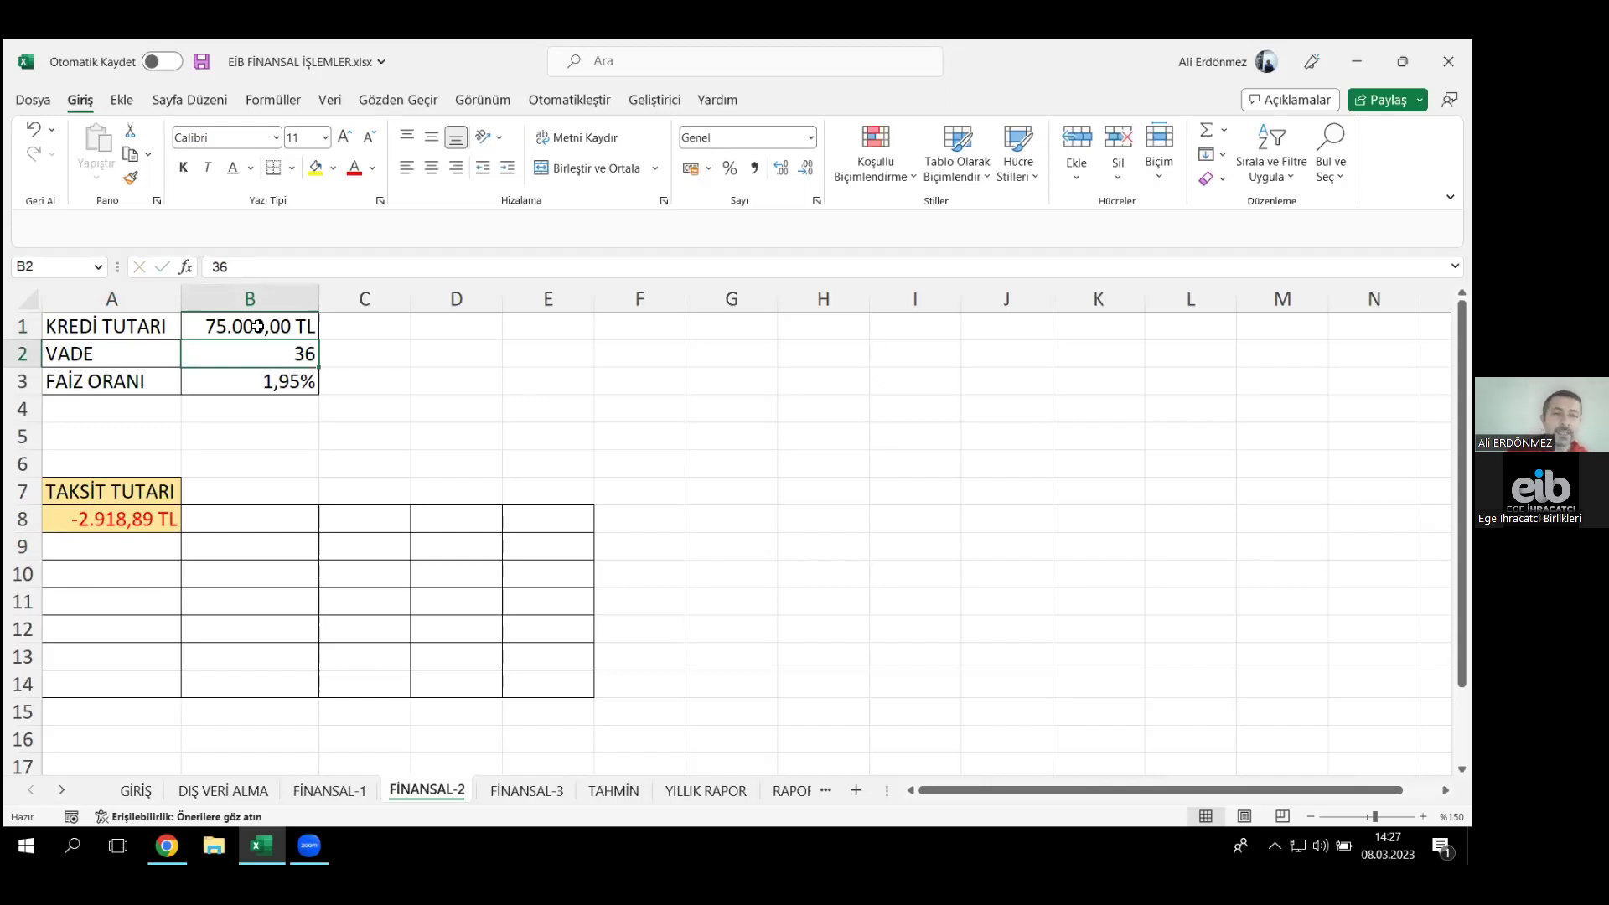
text(24)
key(Return)
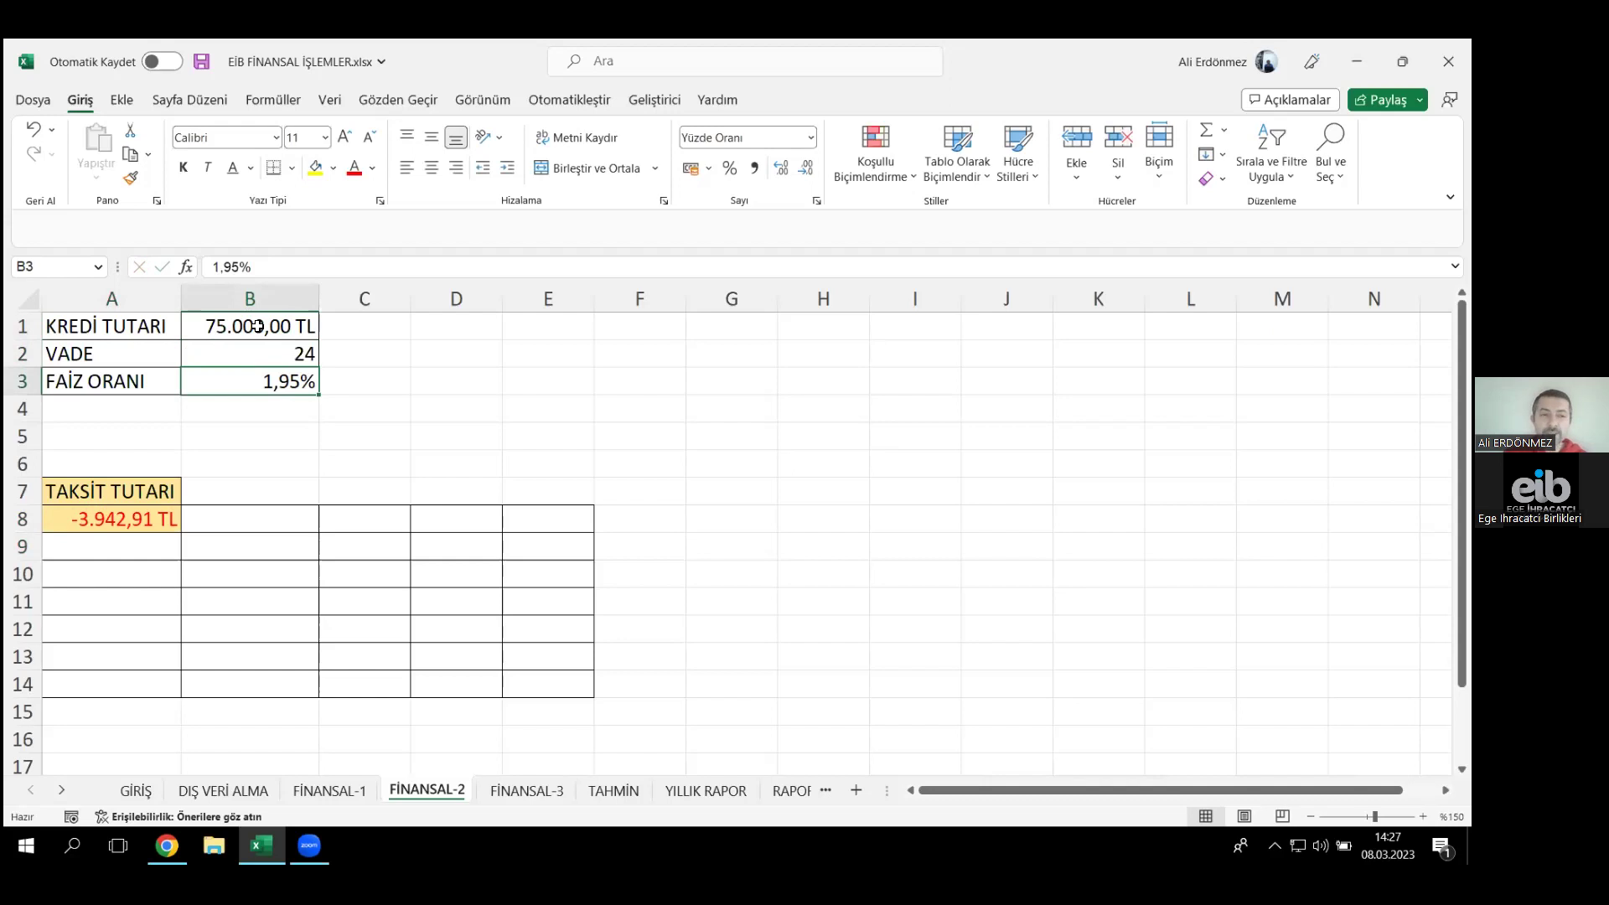
text(2,05)
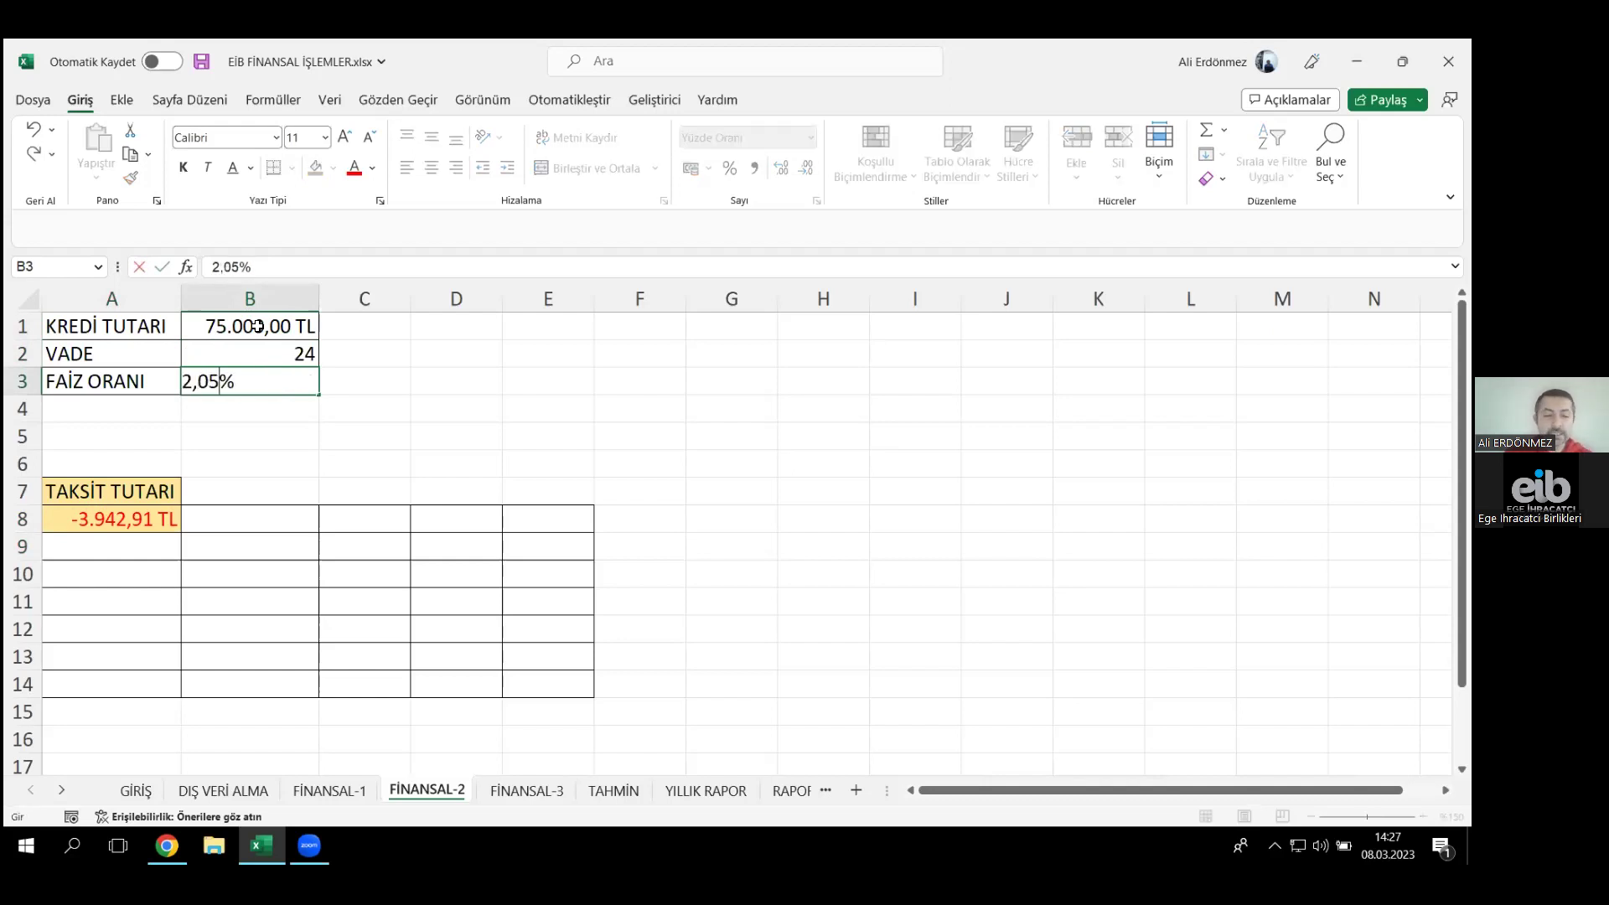
key(Return)
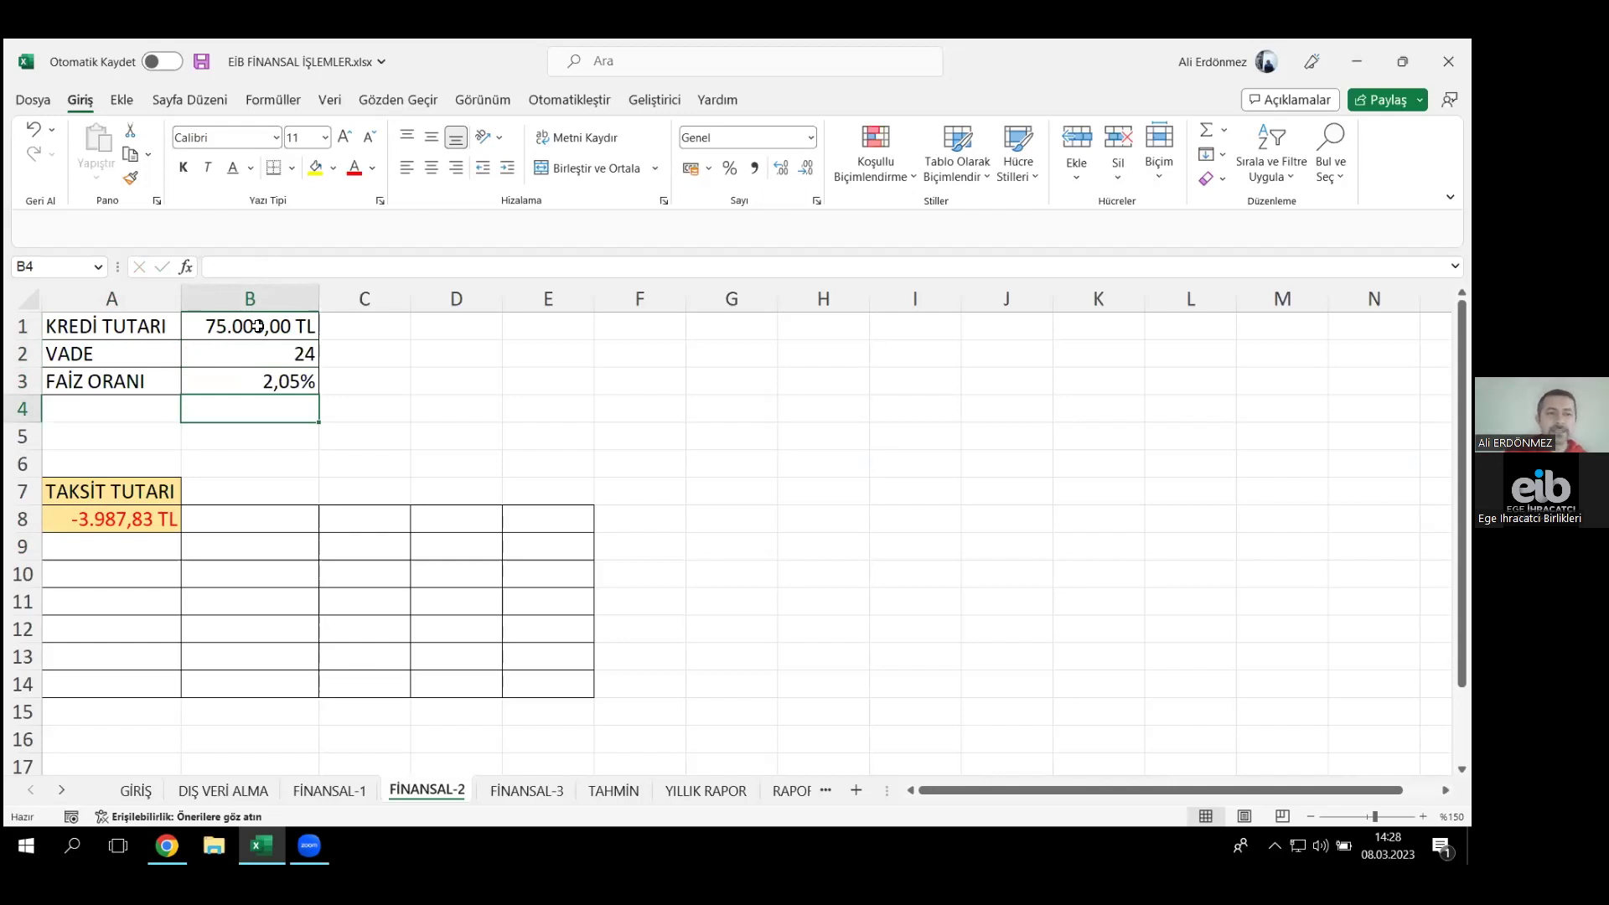
click(273, 385)
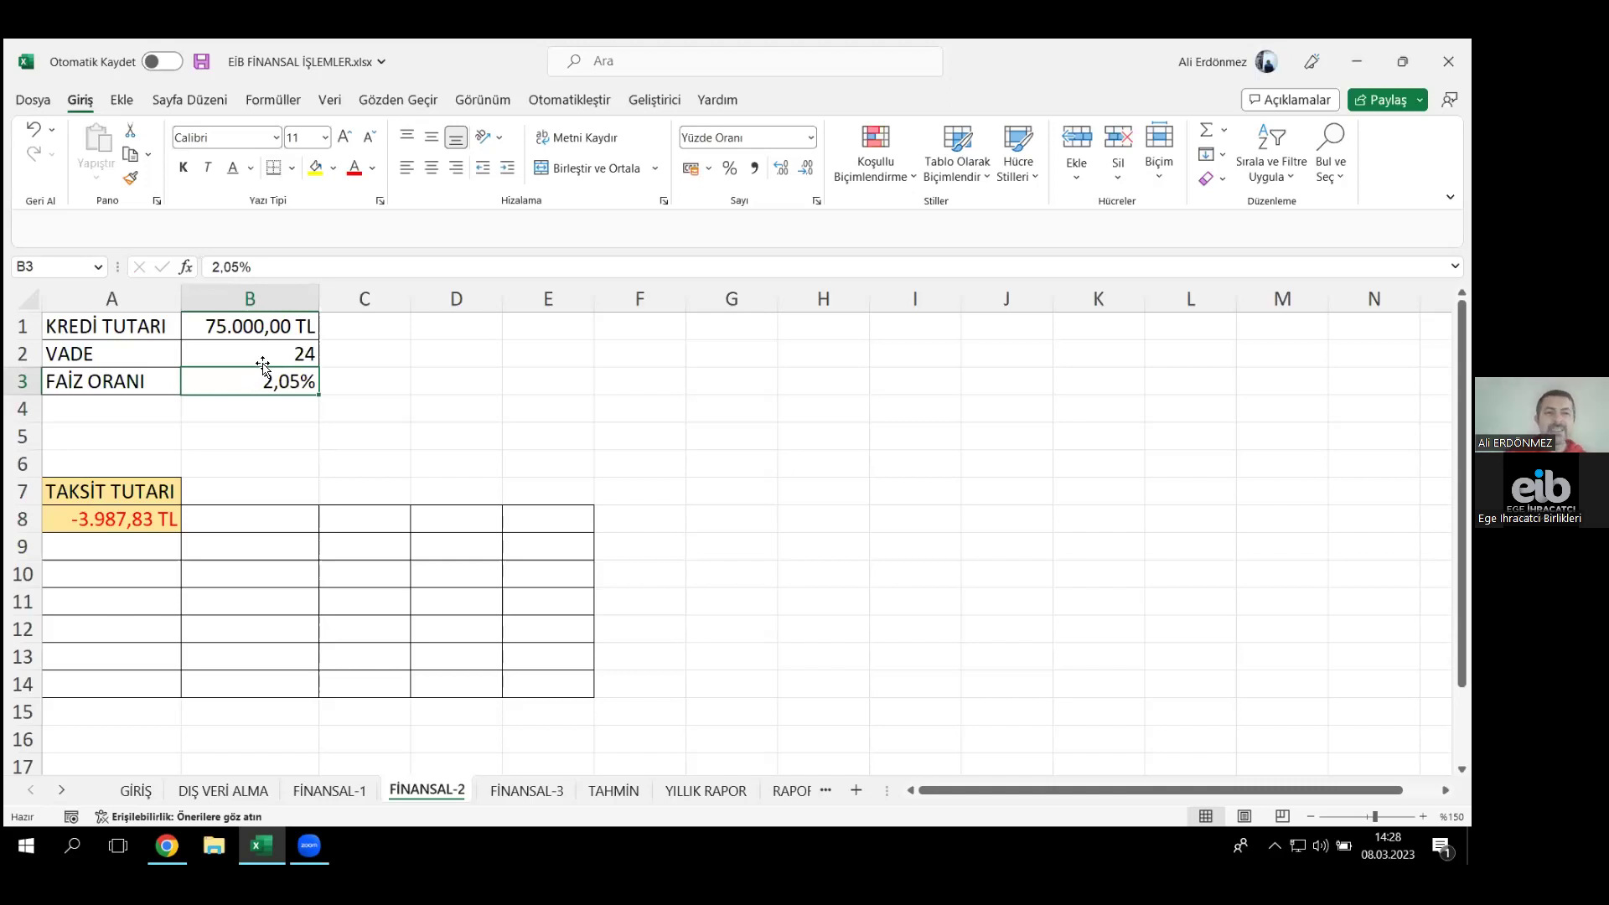
click(271, 354)
click(255, 327)
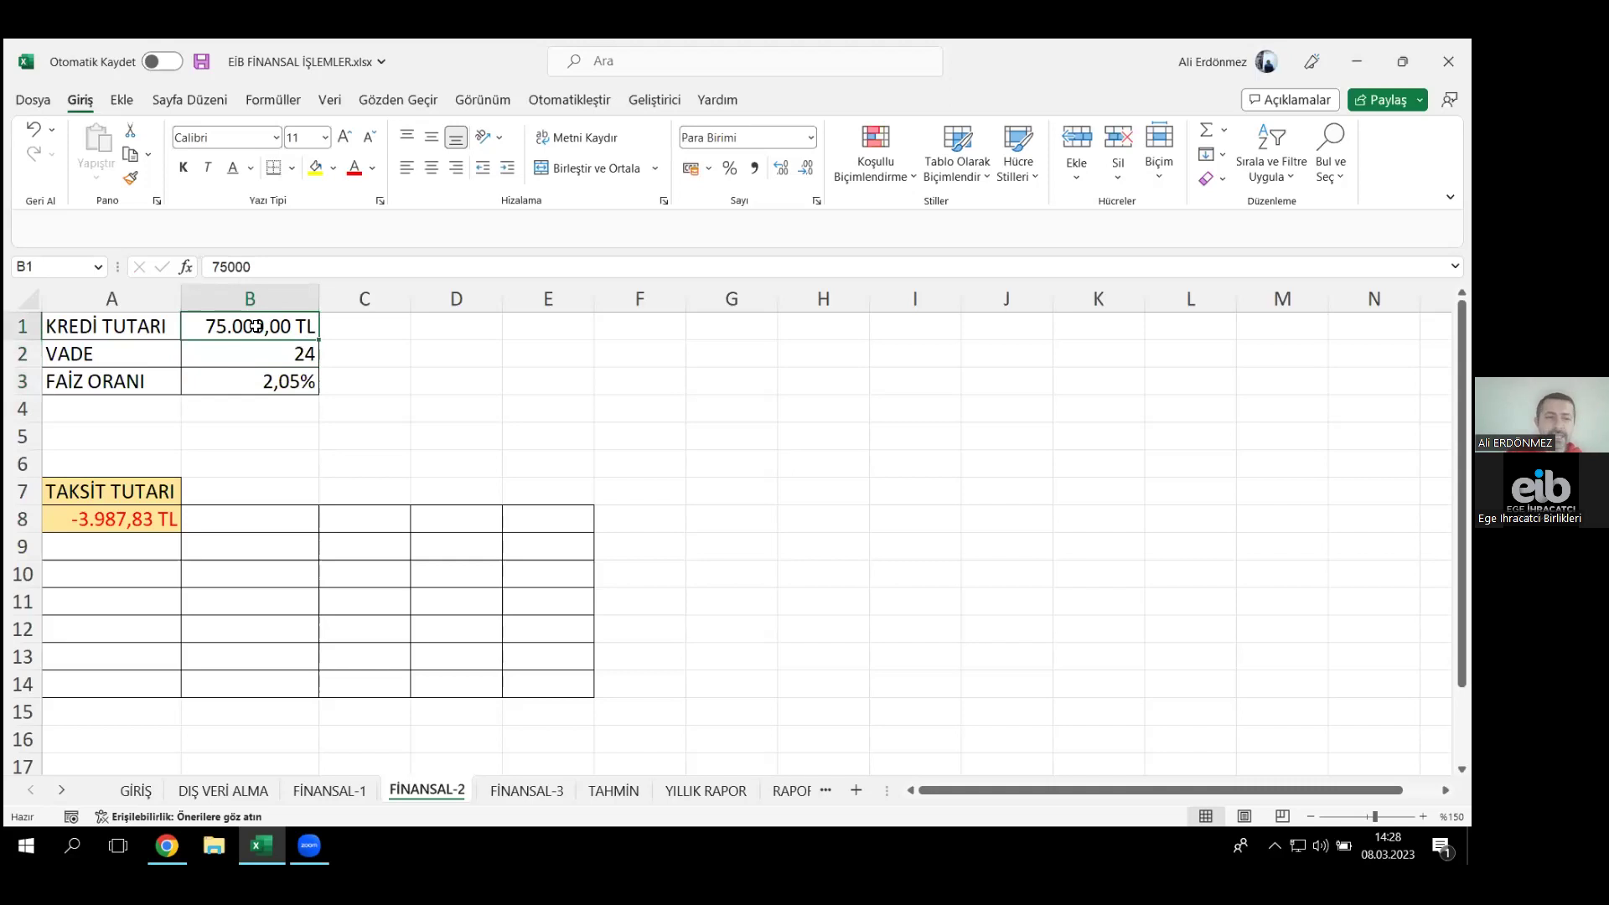
click(109, 530)
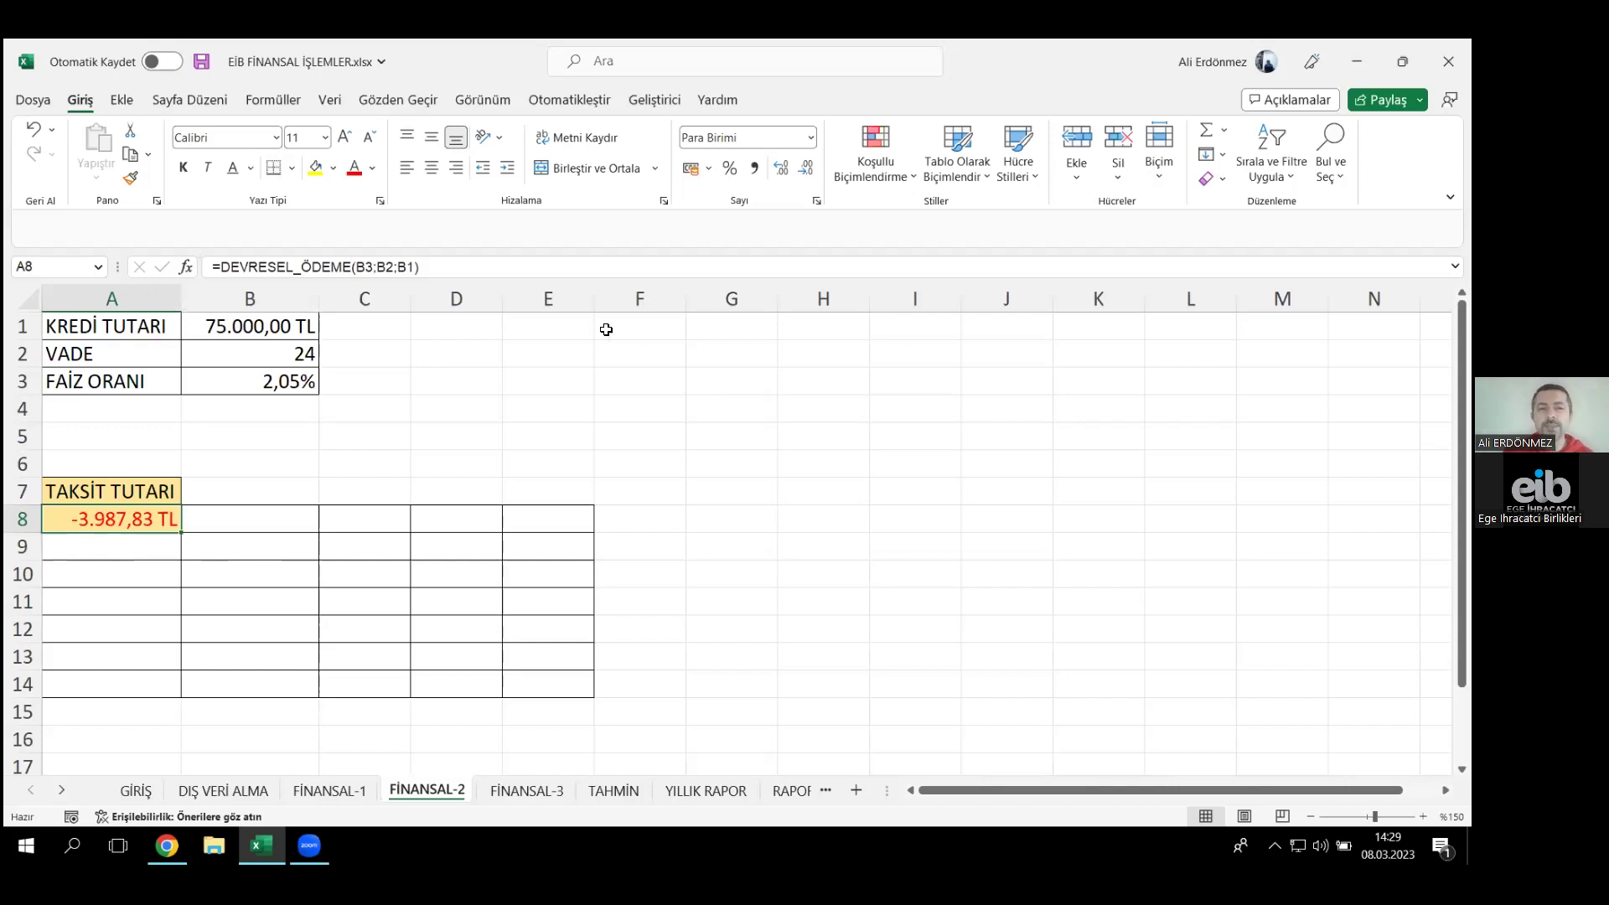
- Bring up Hedef Ara (Goal Seek) from Veri > Durum Çözümlemesi
click(329, 101)
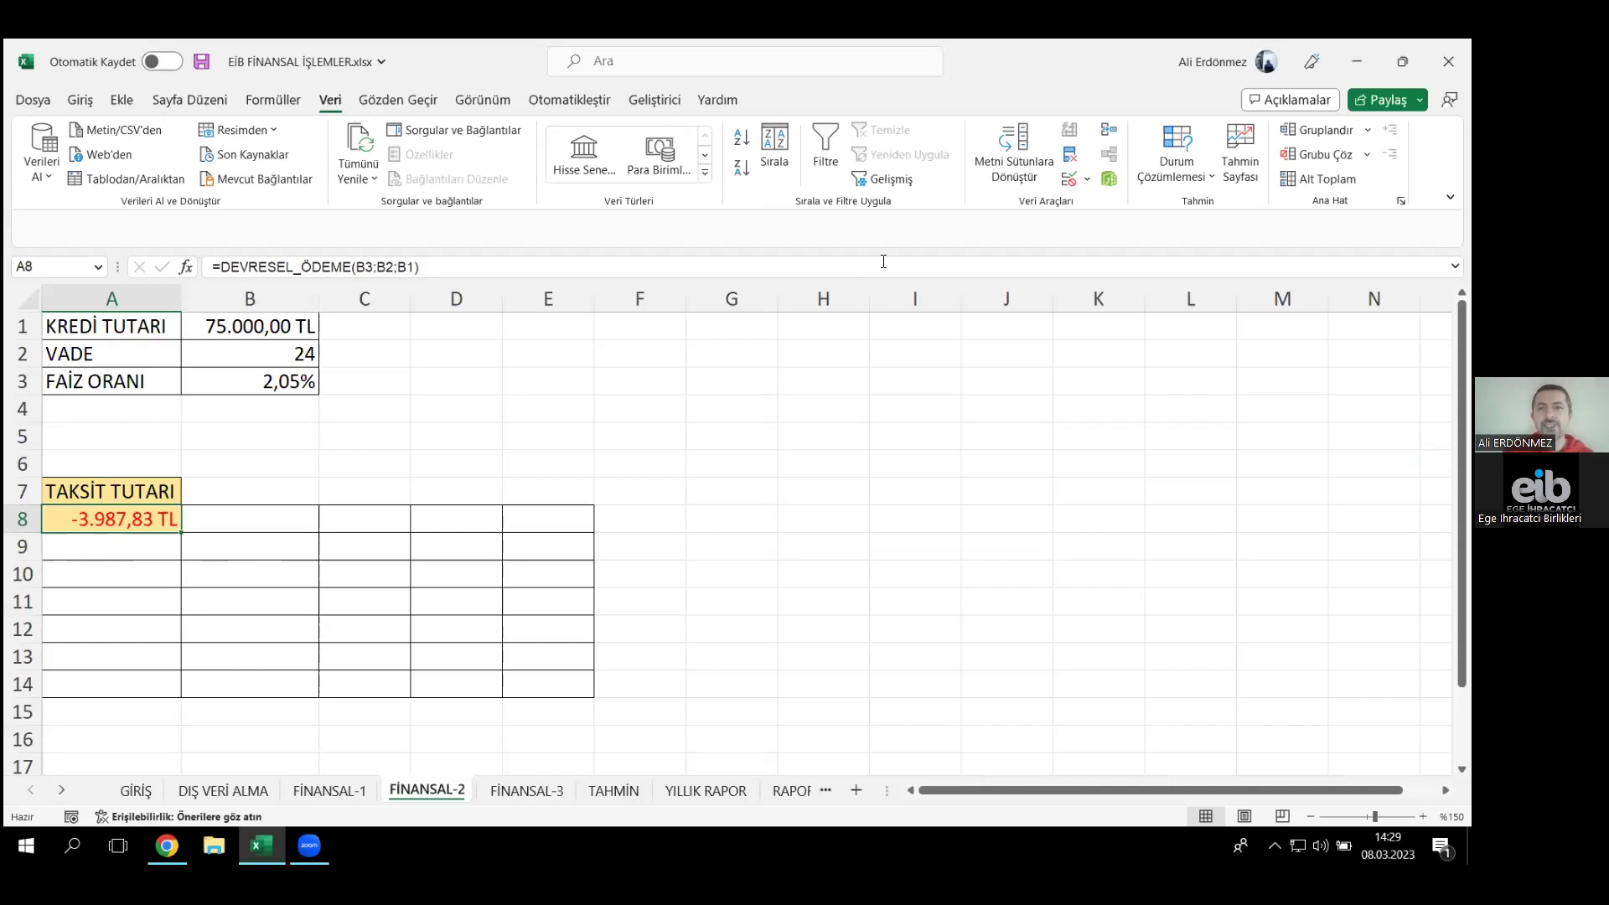
click(1183, 176)
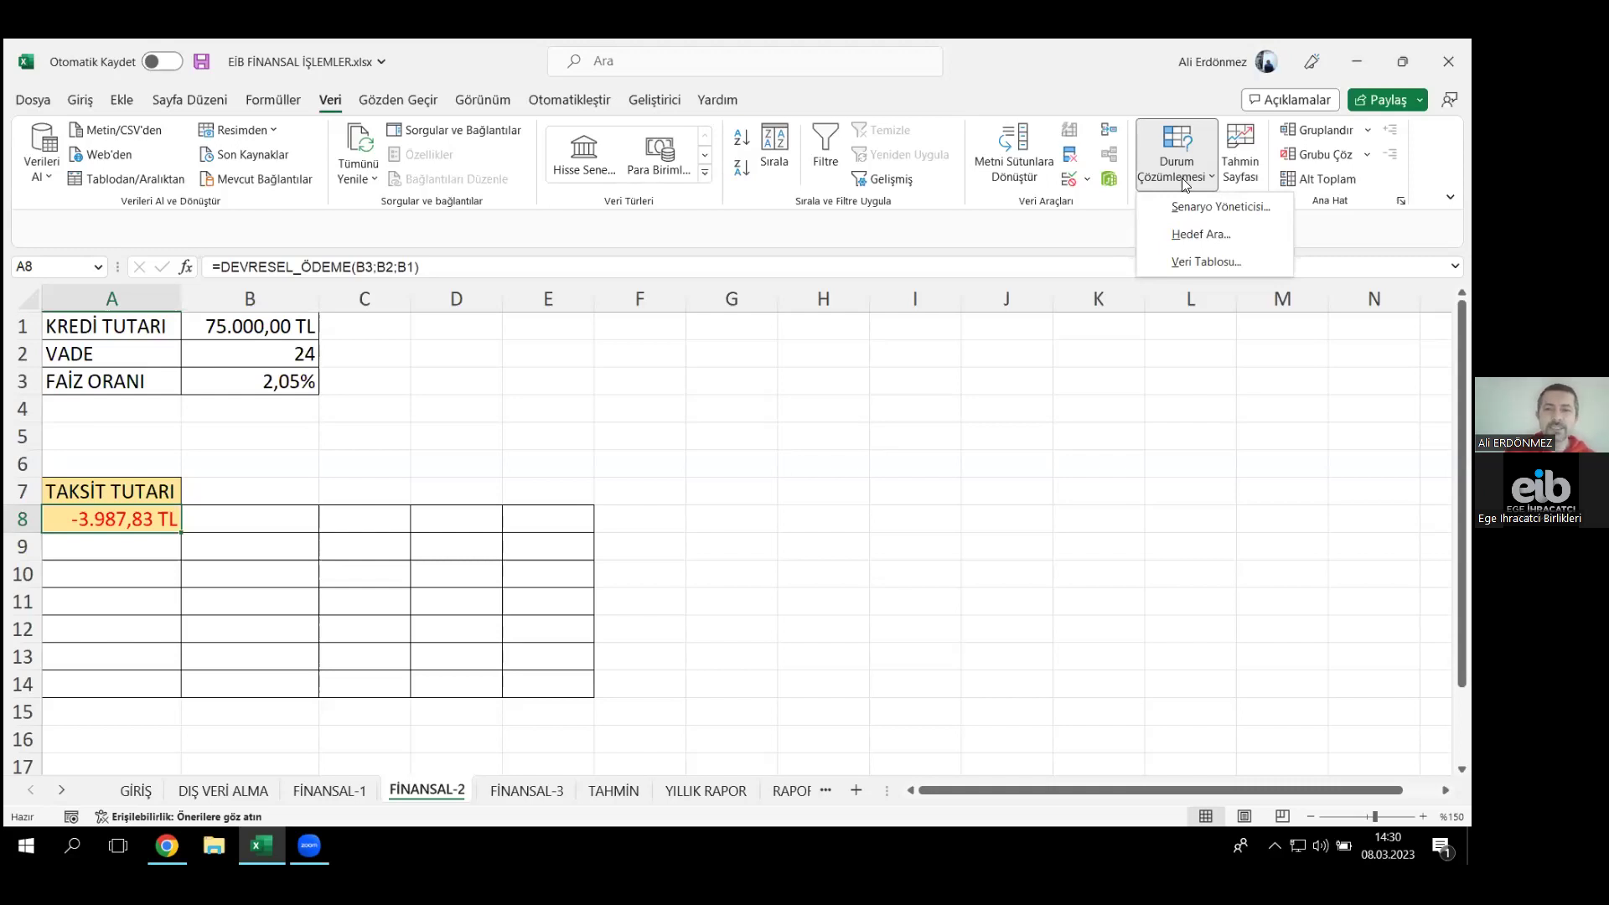
click(1212, 240)
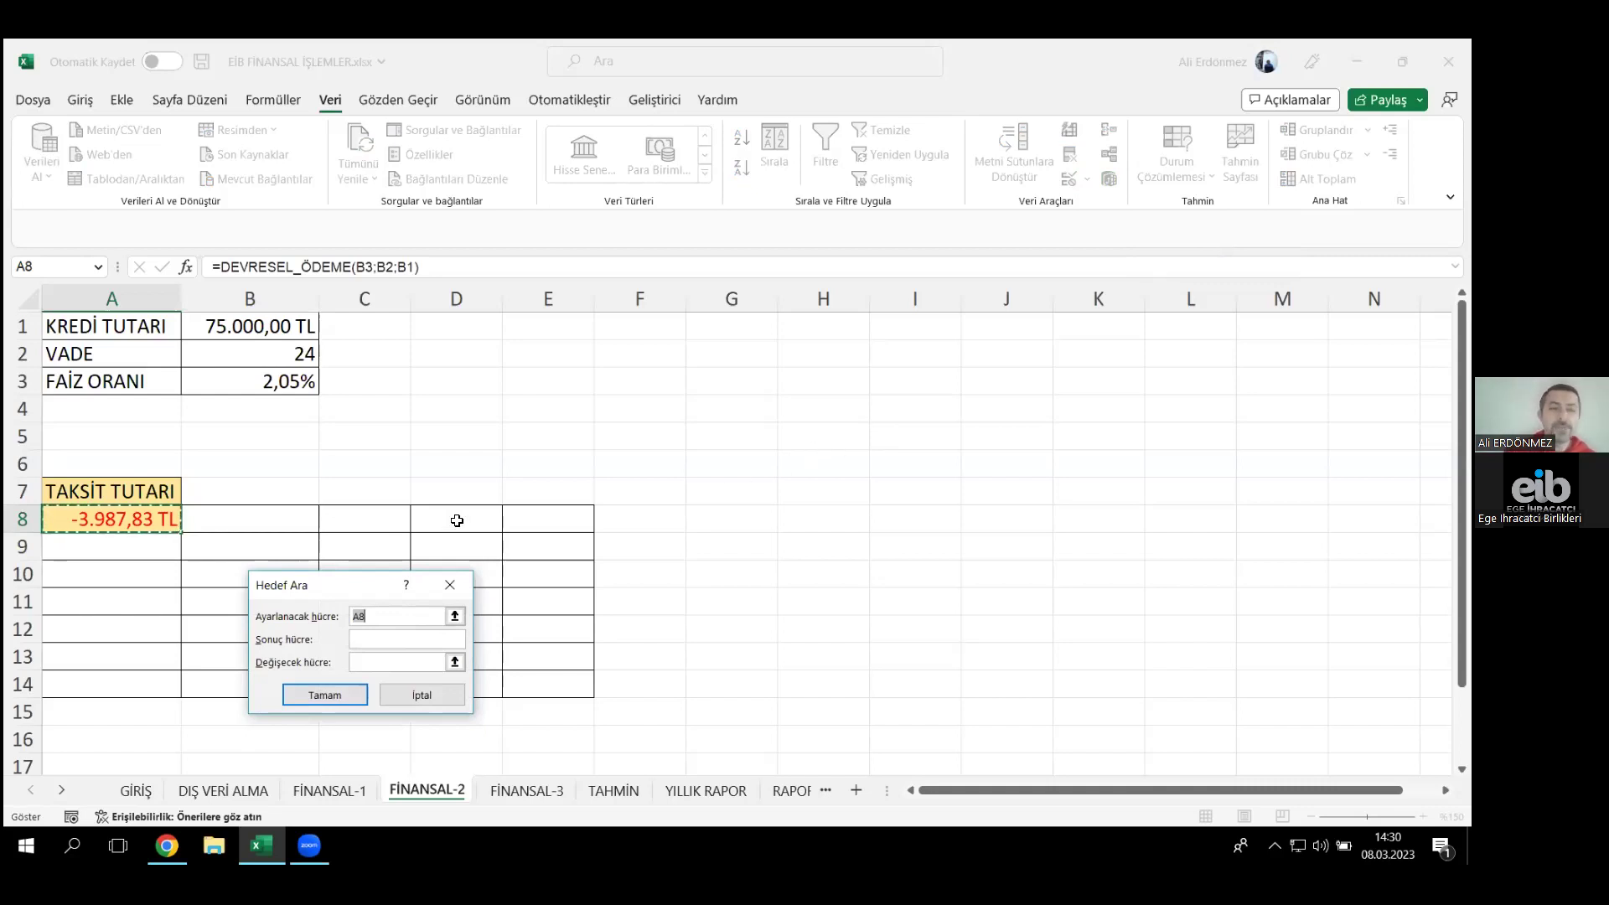
- Goal Seek A8 to a -3000 instalment by changing the loan amount in B1
drag(309, 590, 689, 299)
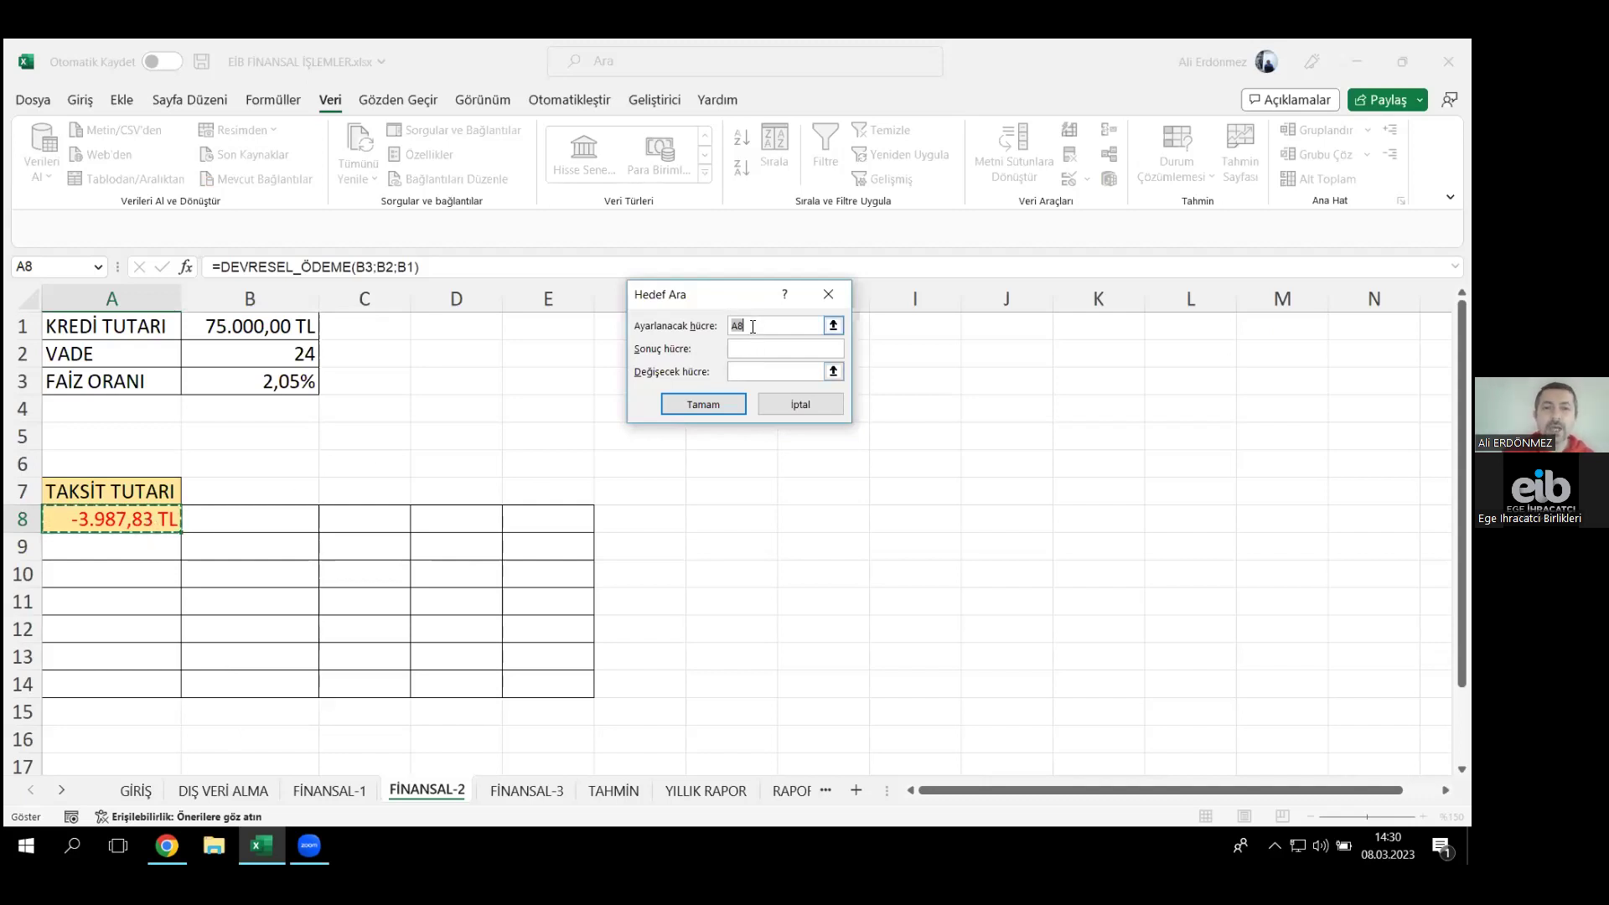
key(BackSpace)
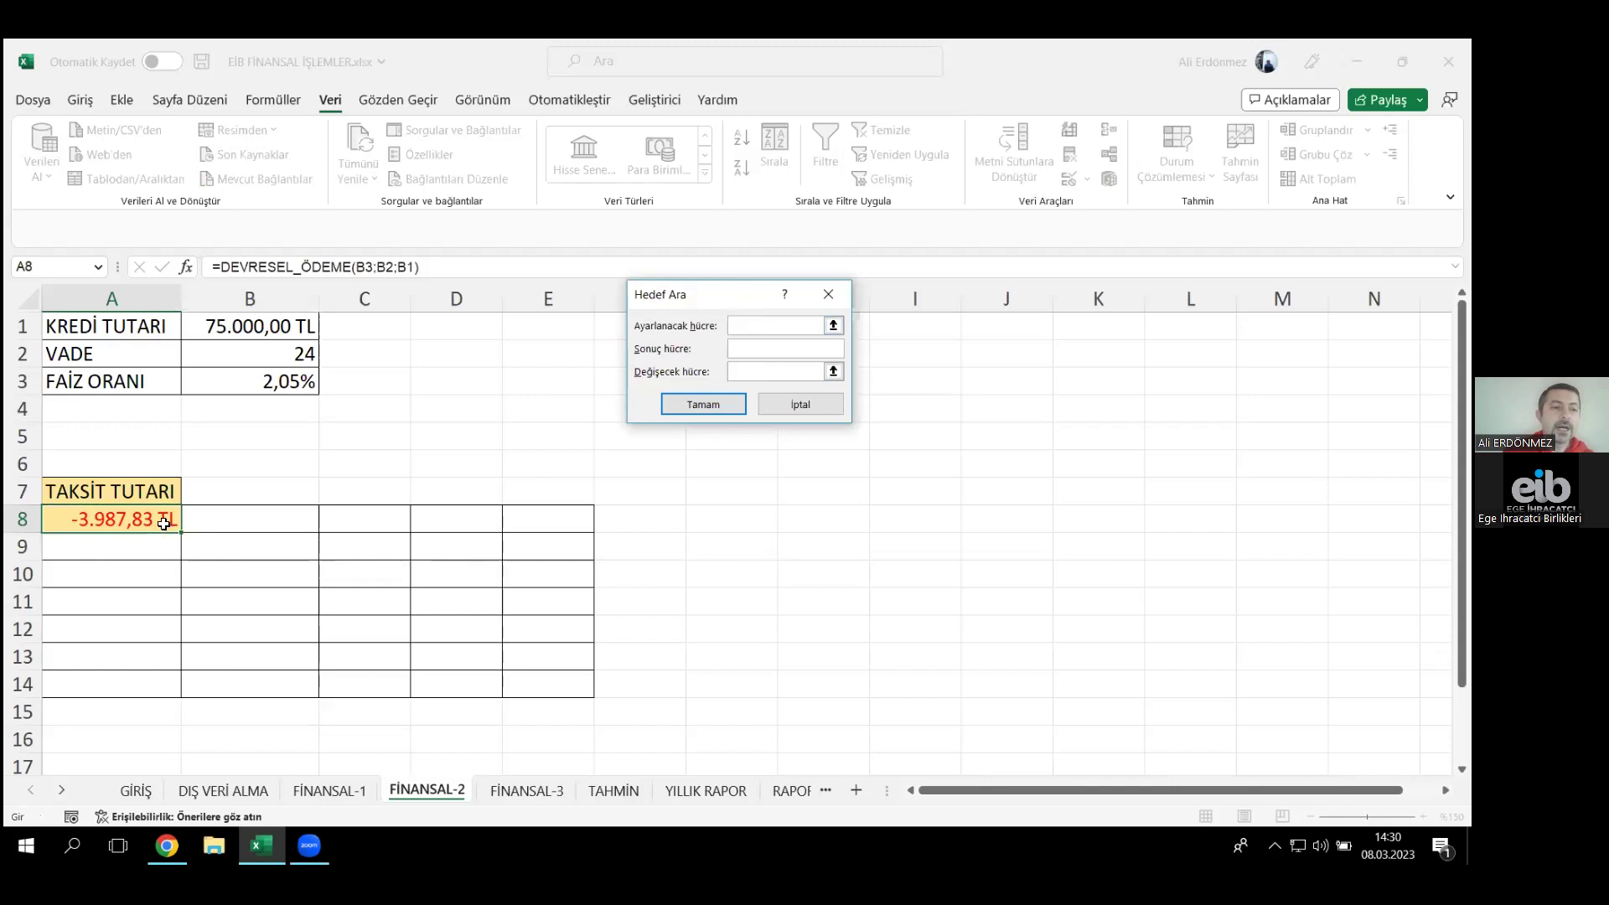
click(137, 514)
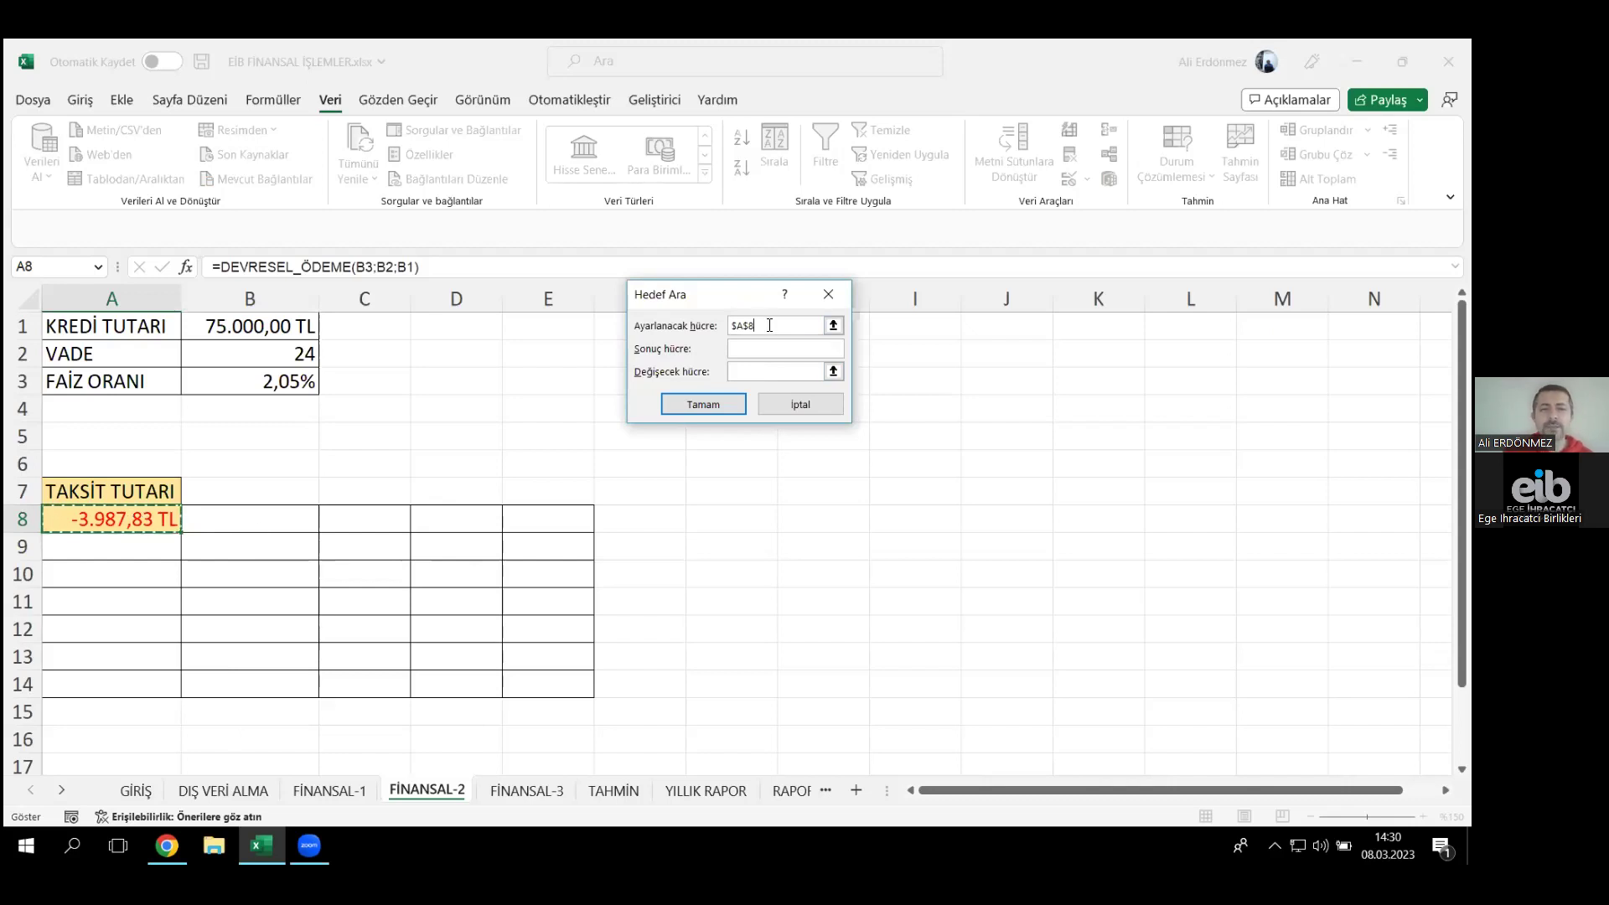
key(Tab)
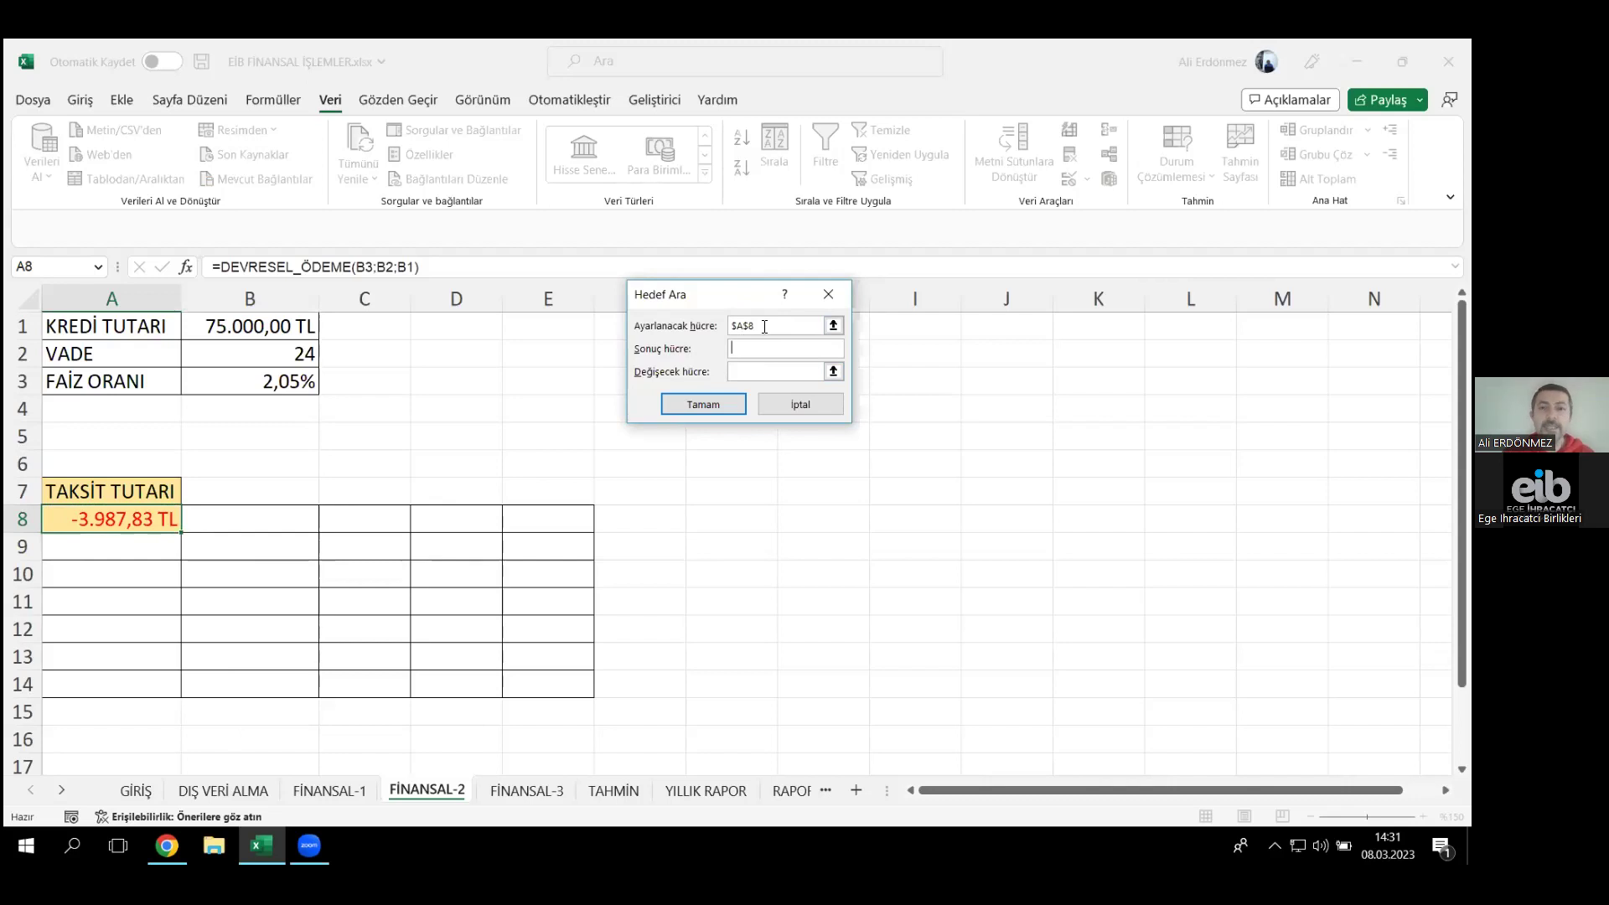
text(-3000)
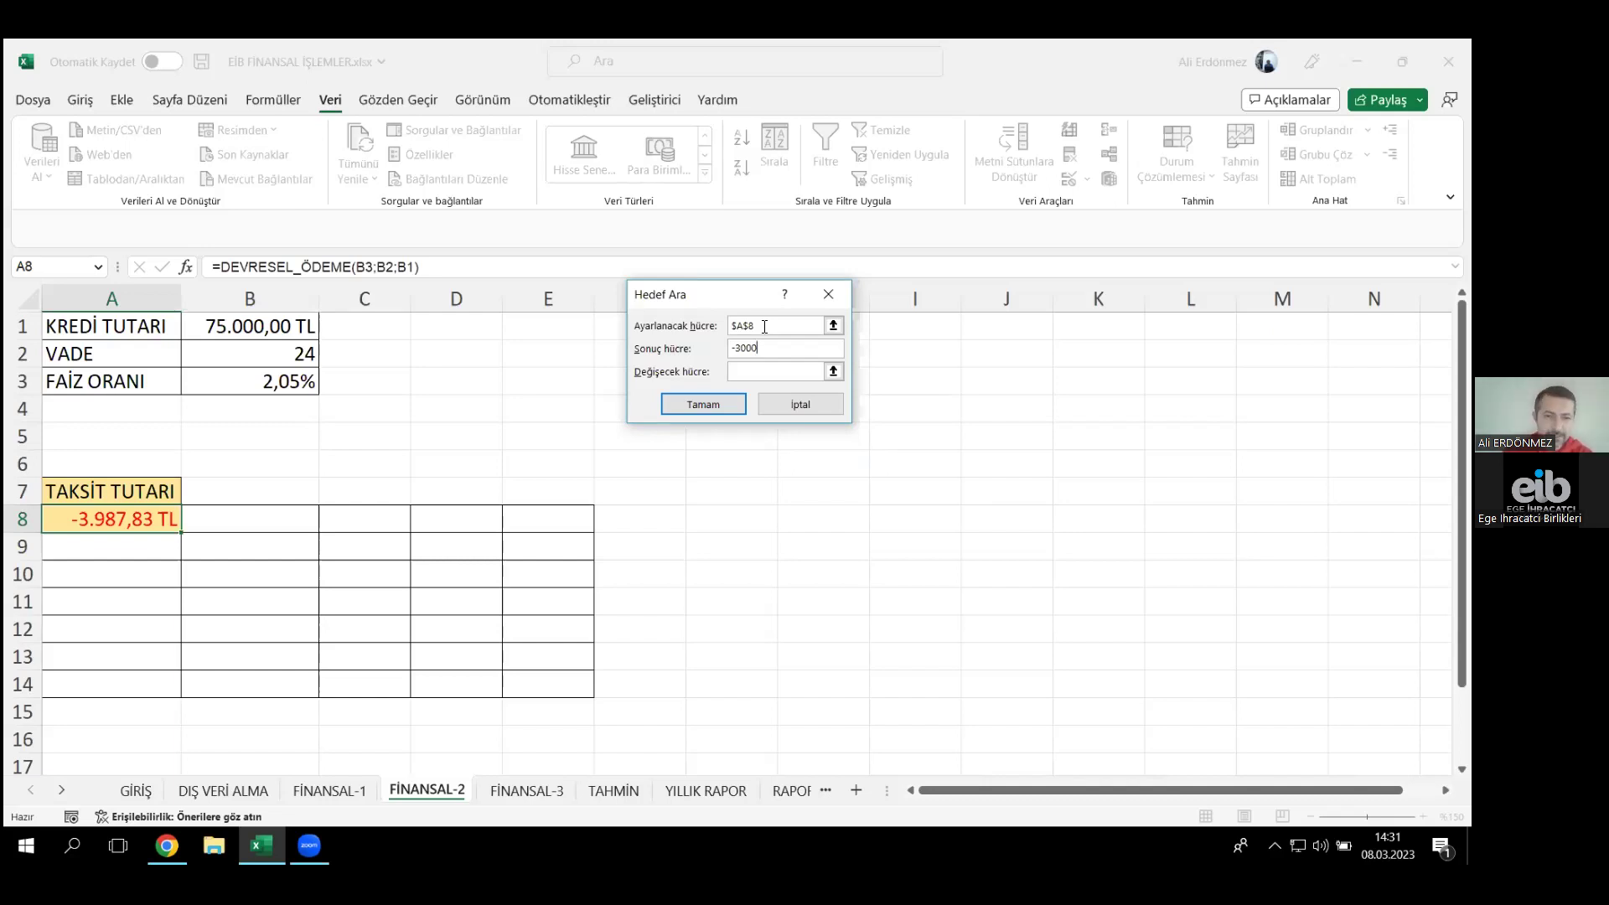
key(Tab)
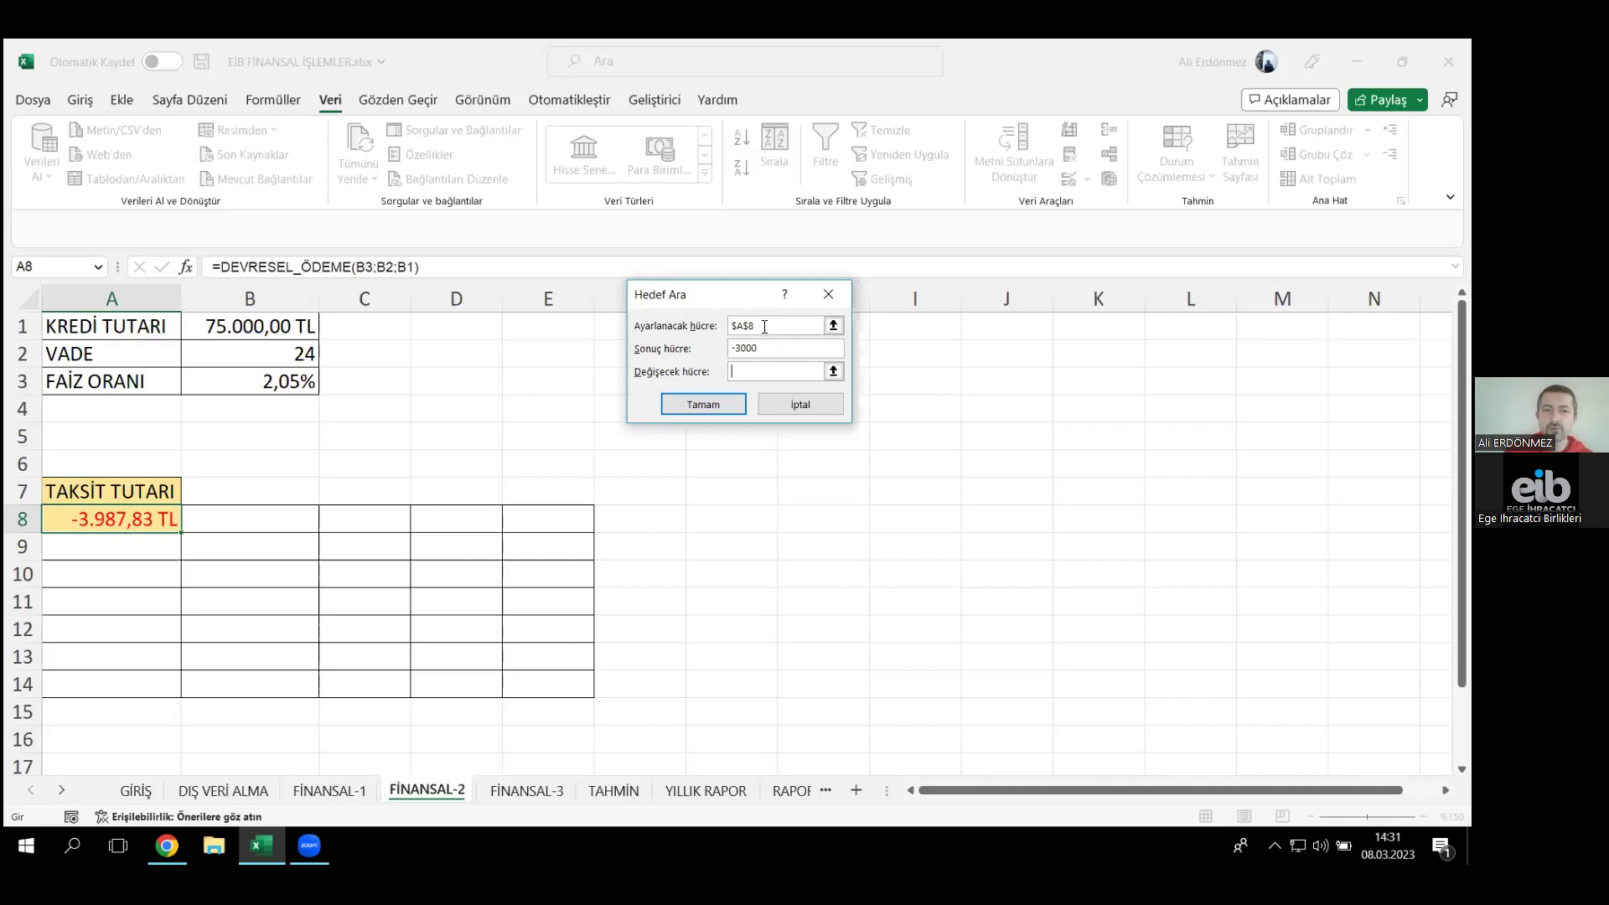
click(252, 327)
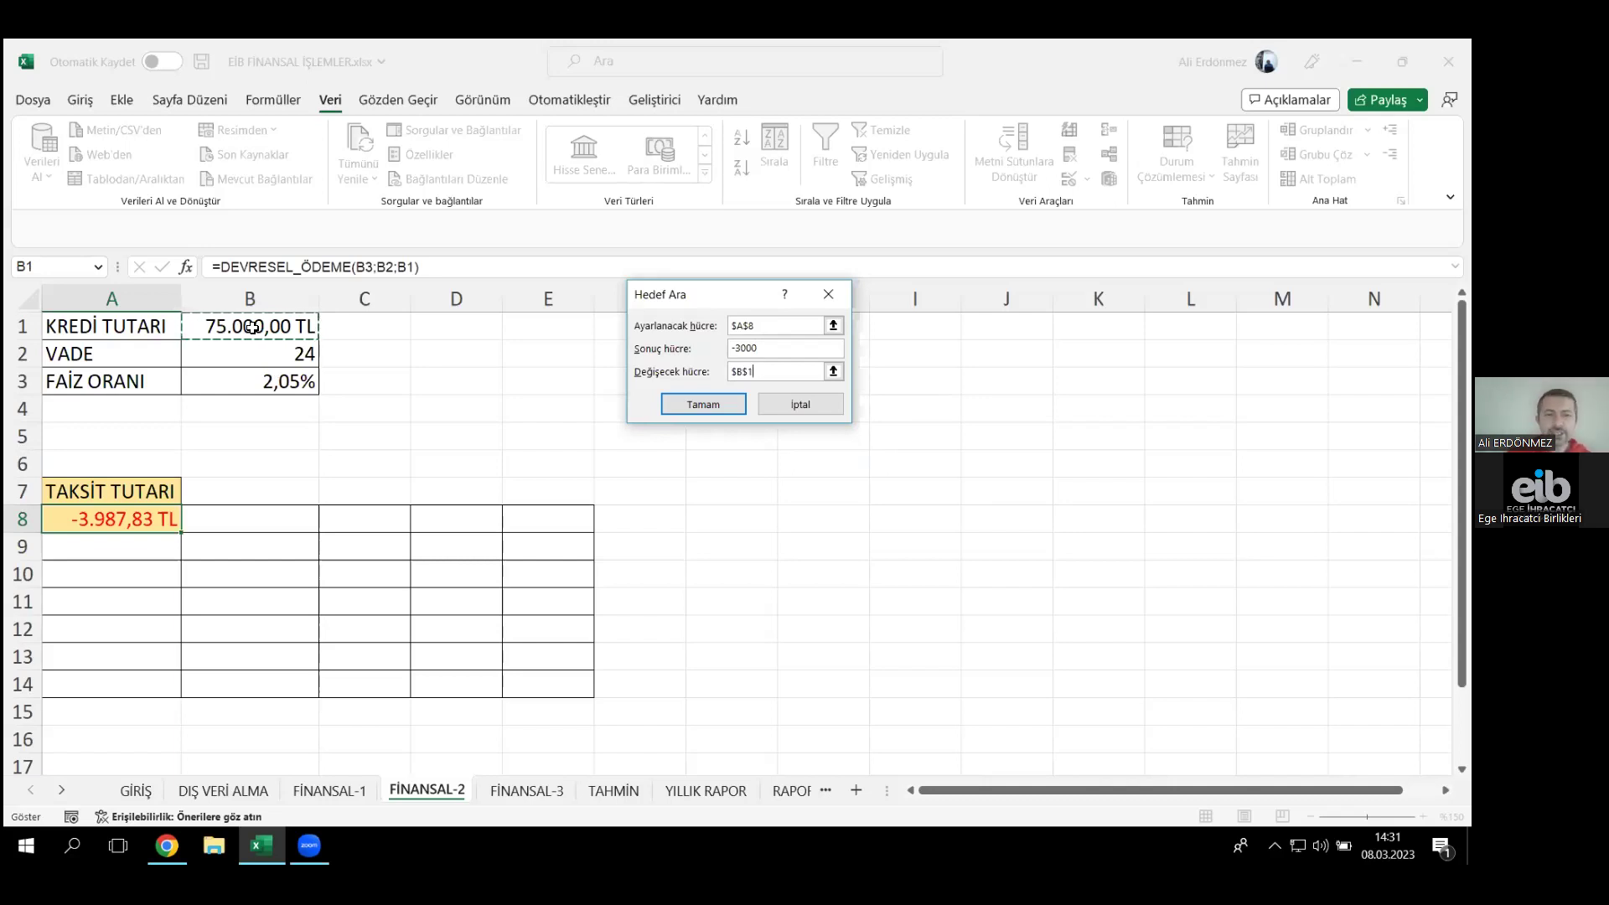
click(694, 406)
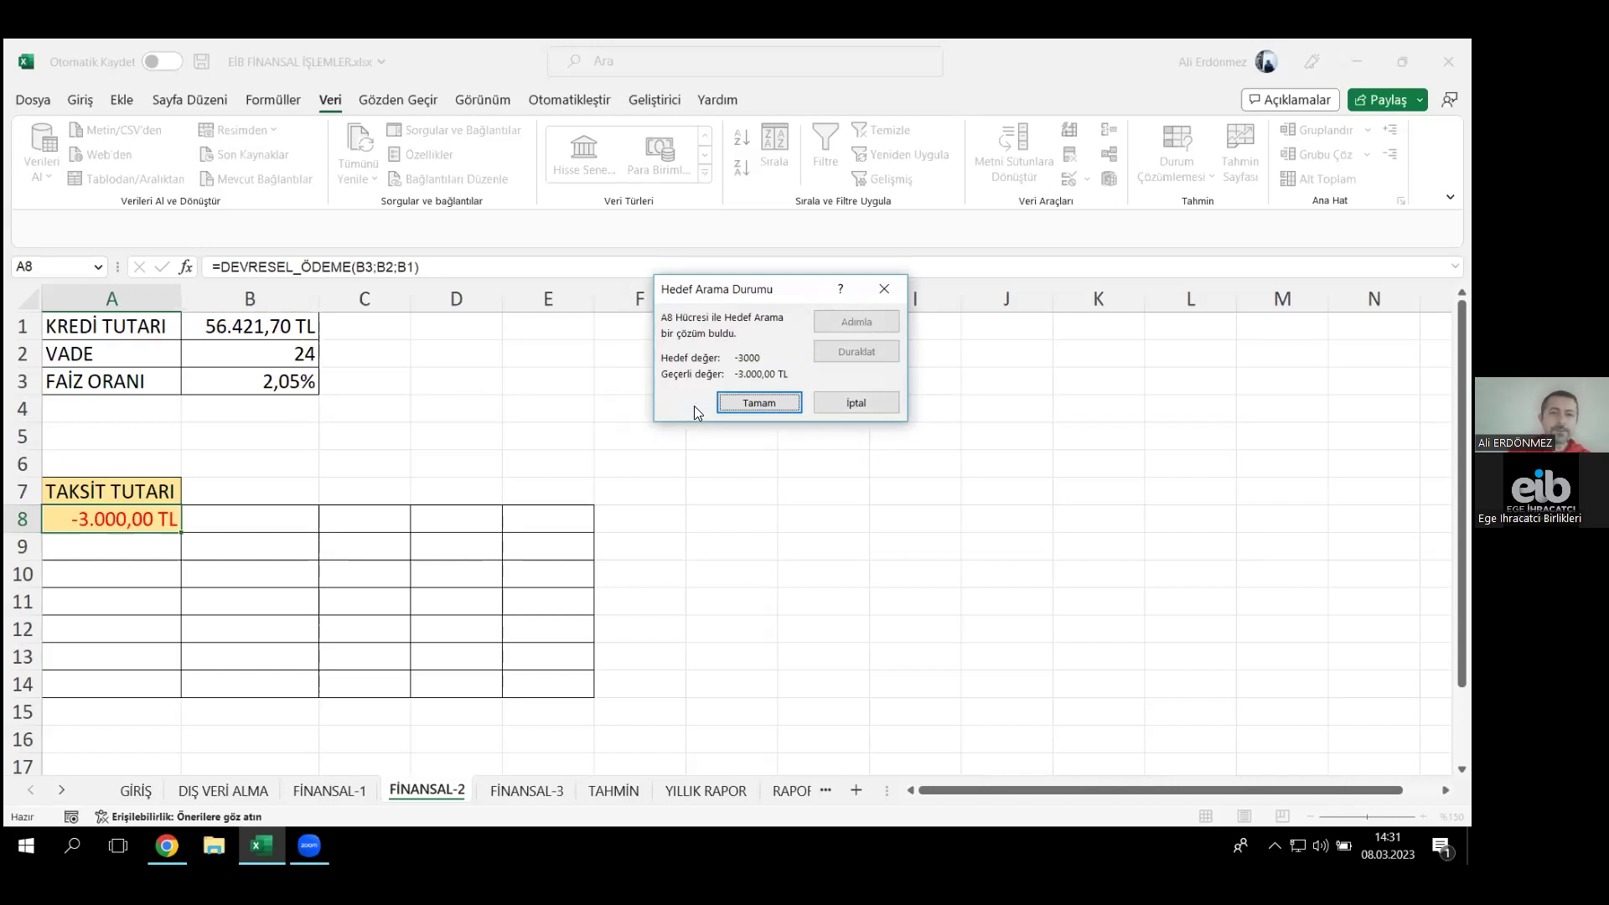
- Keep the Goal Seek result of a 56.421,70 TL loan
click(737, 404)
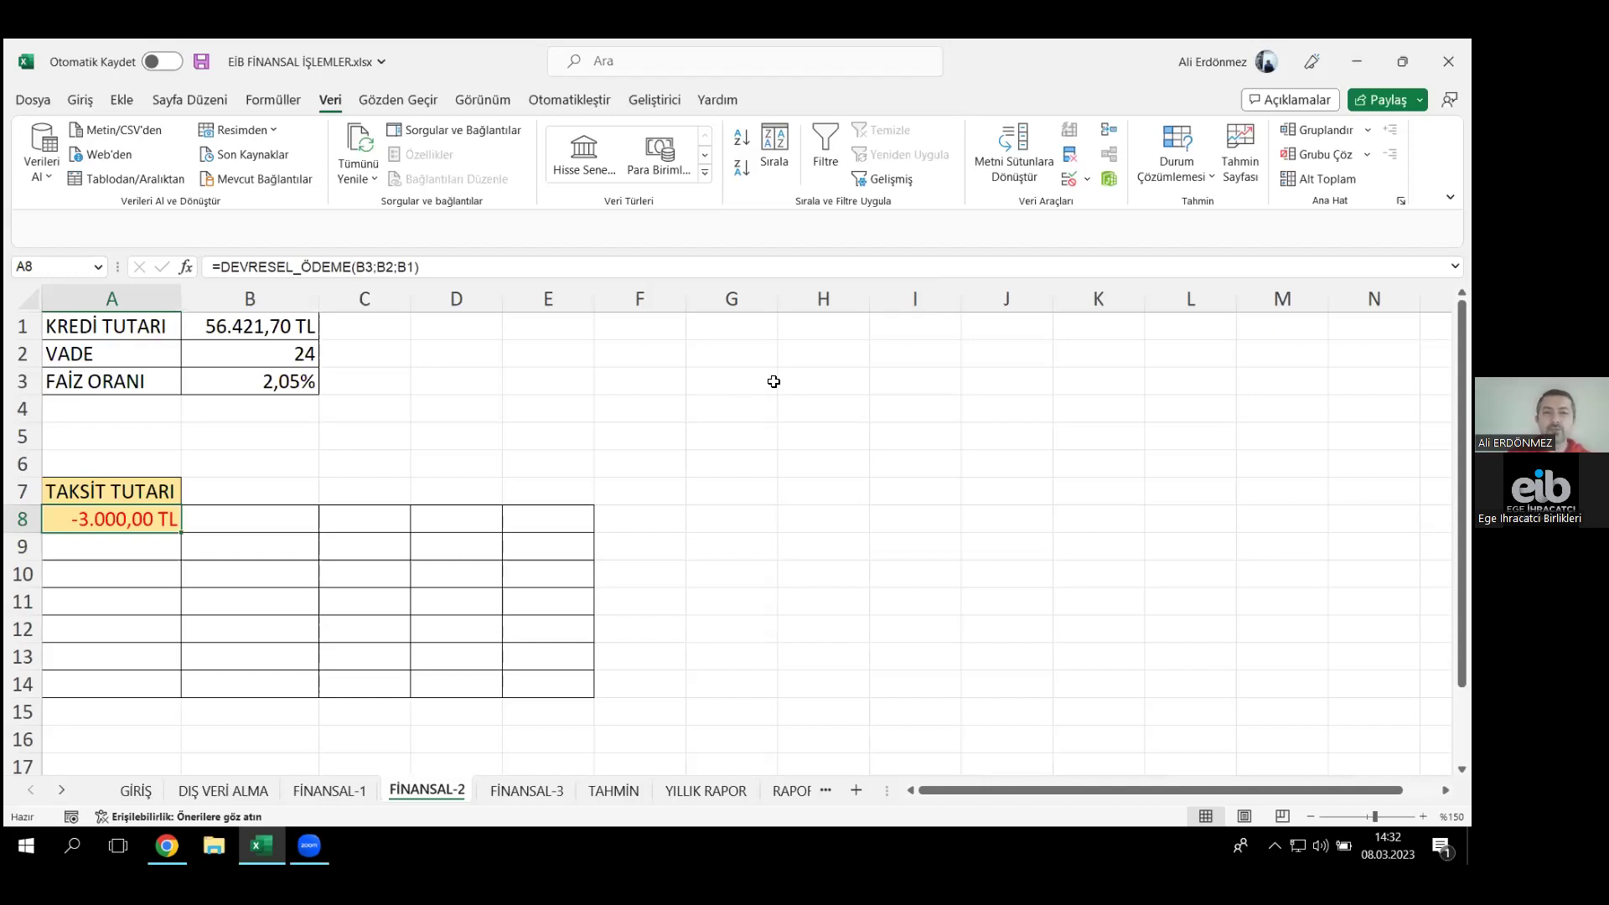
- Run Goal Seek again, setting A8 to -5000 by changing the loan amount in B1
click(1180, 180)
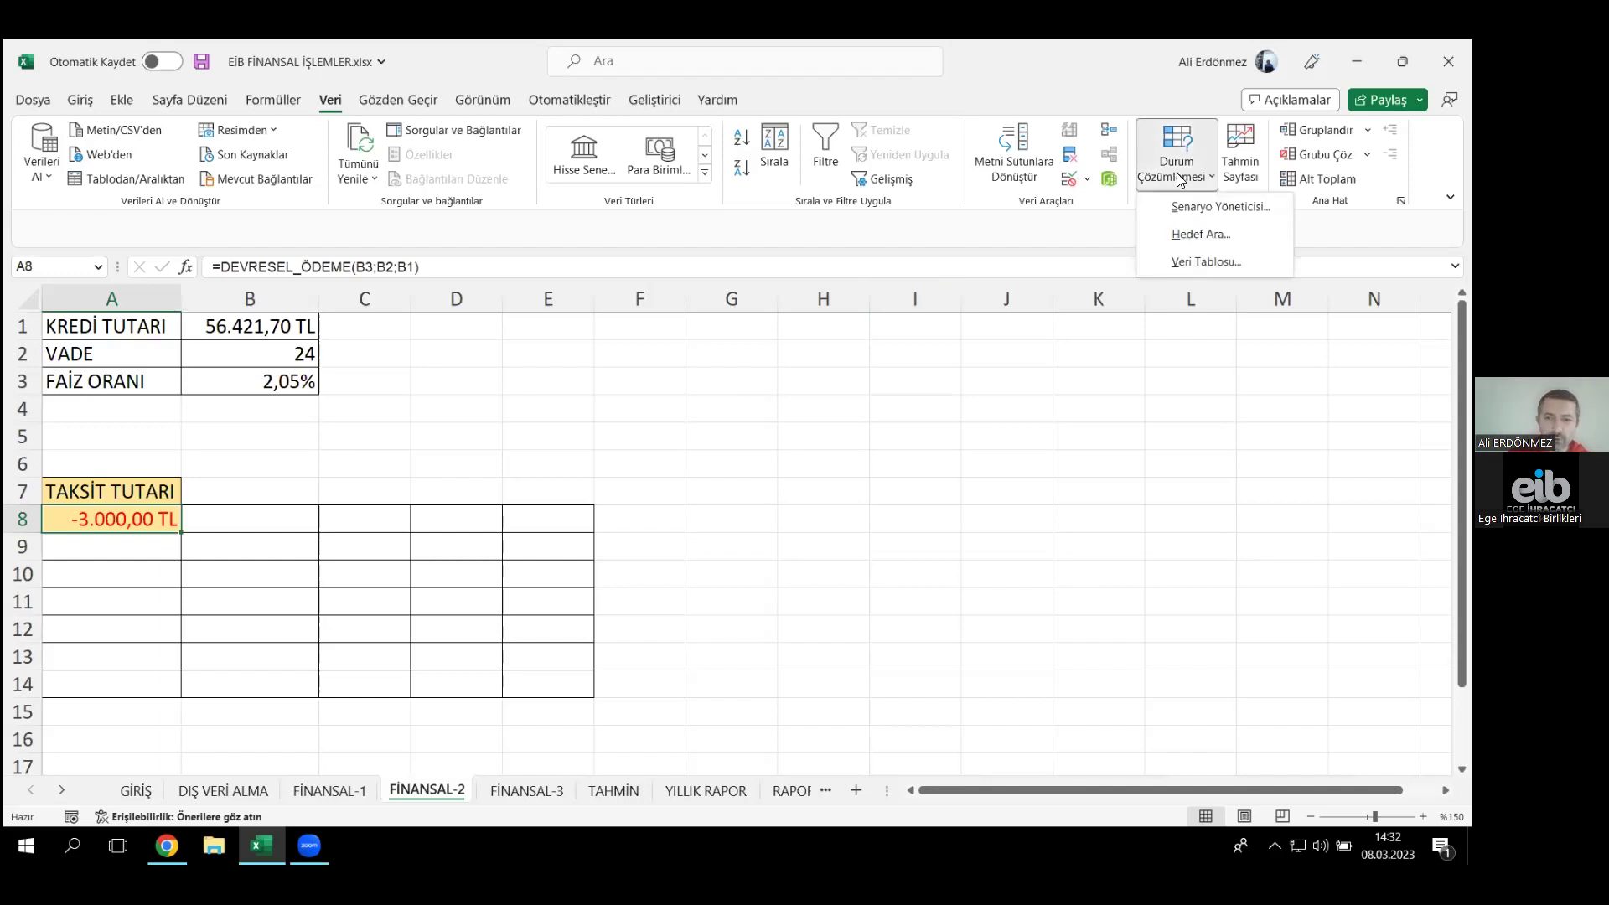
click(1191, 235)
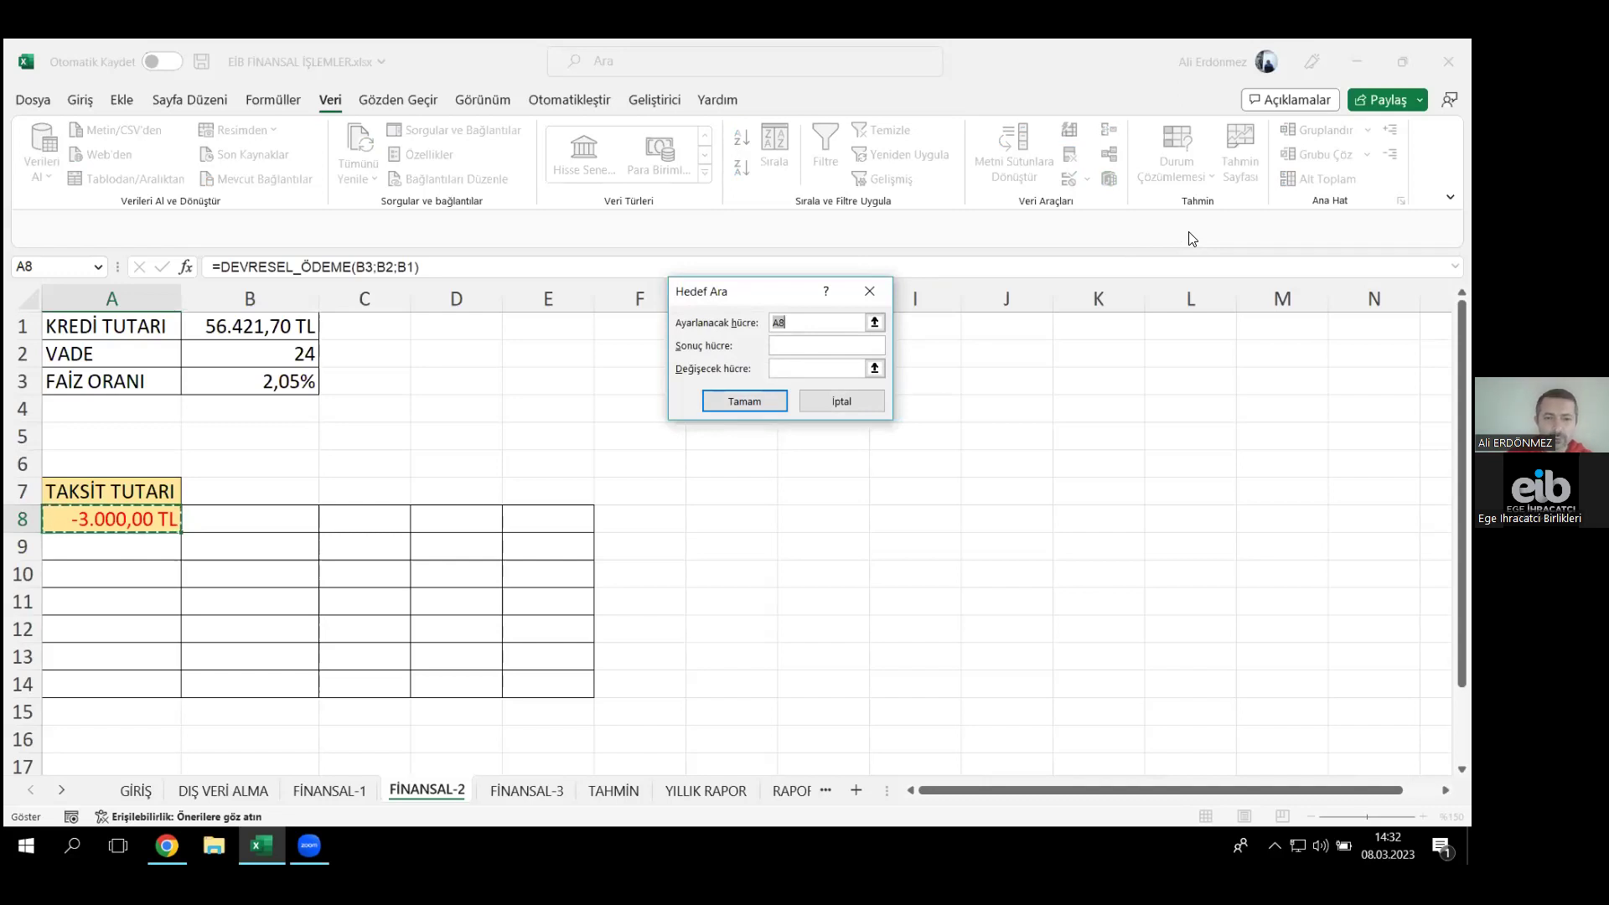
key(Tab)
text(-5000)
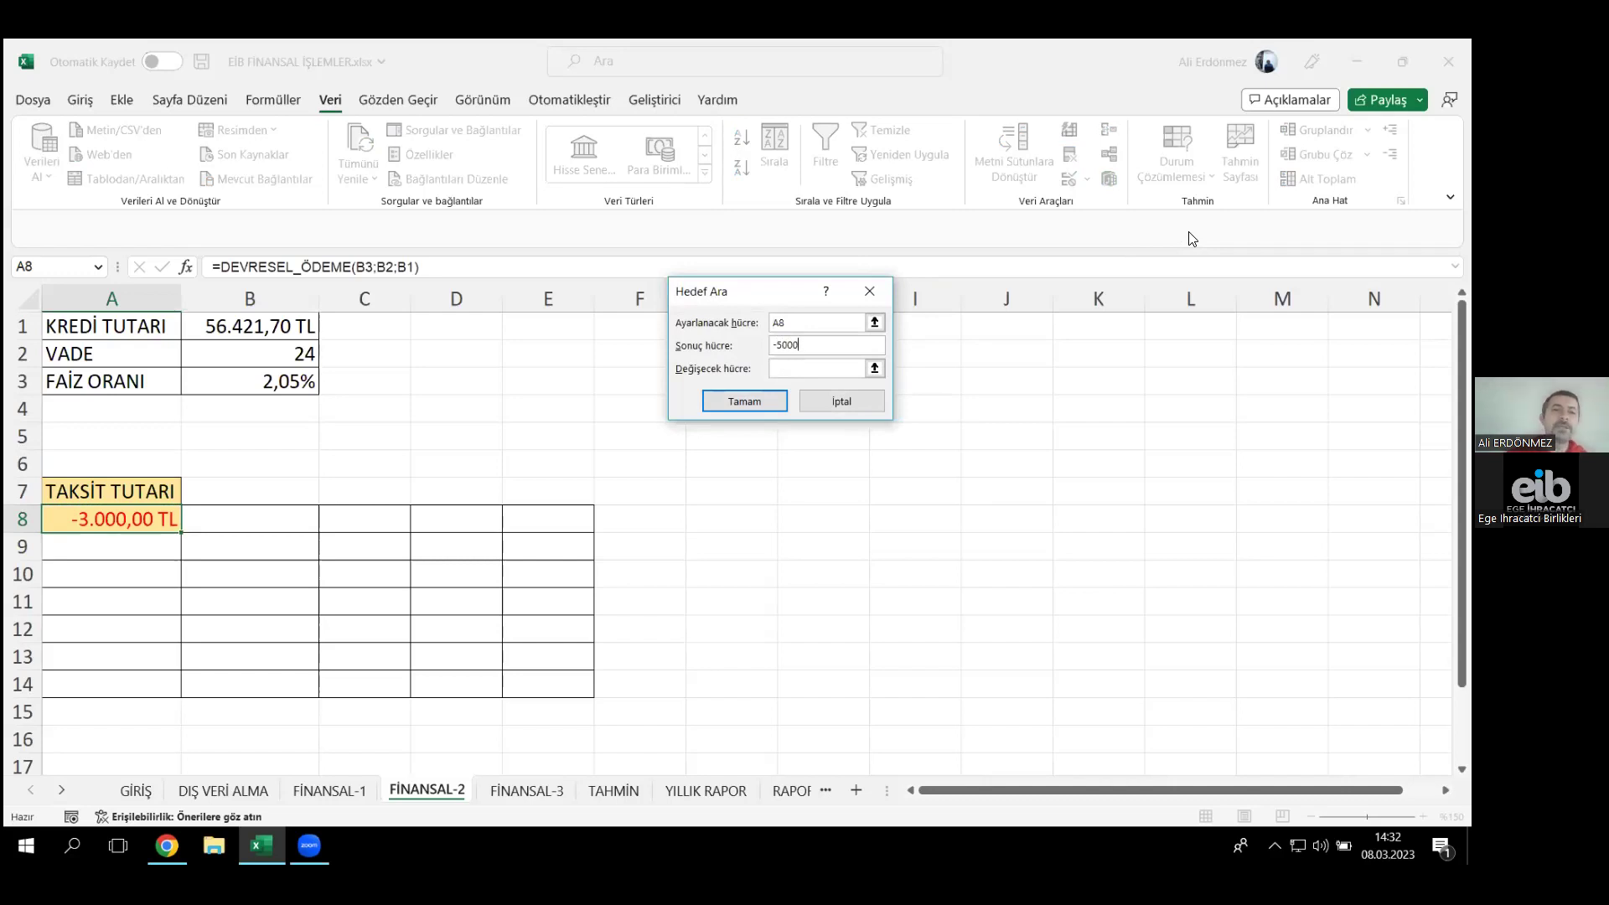
key(Tab)
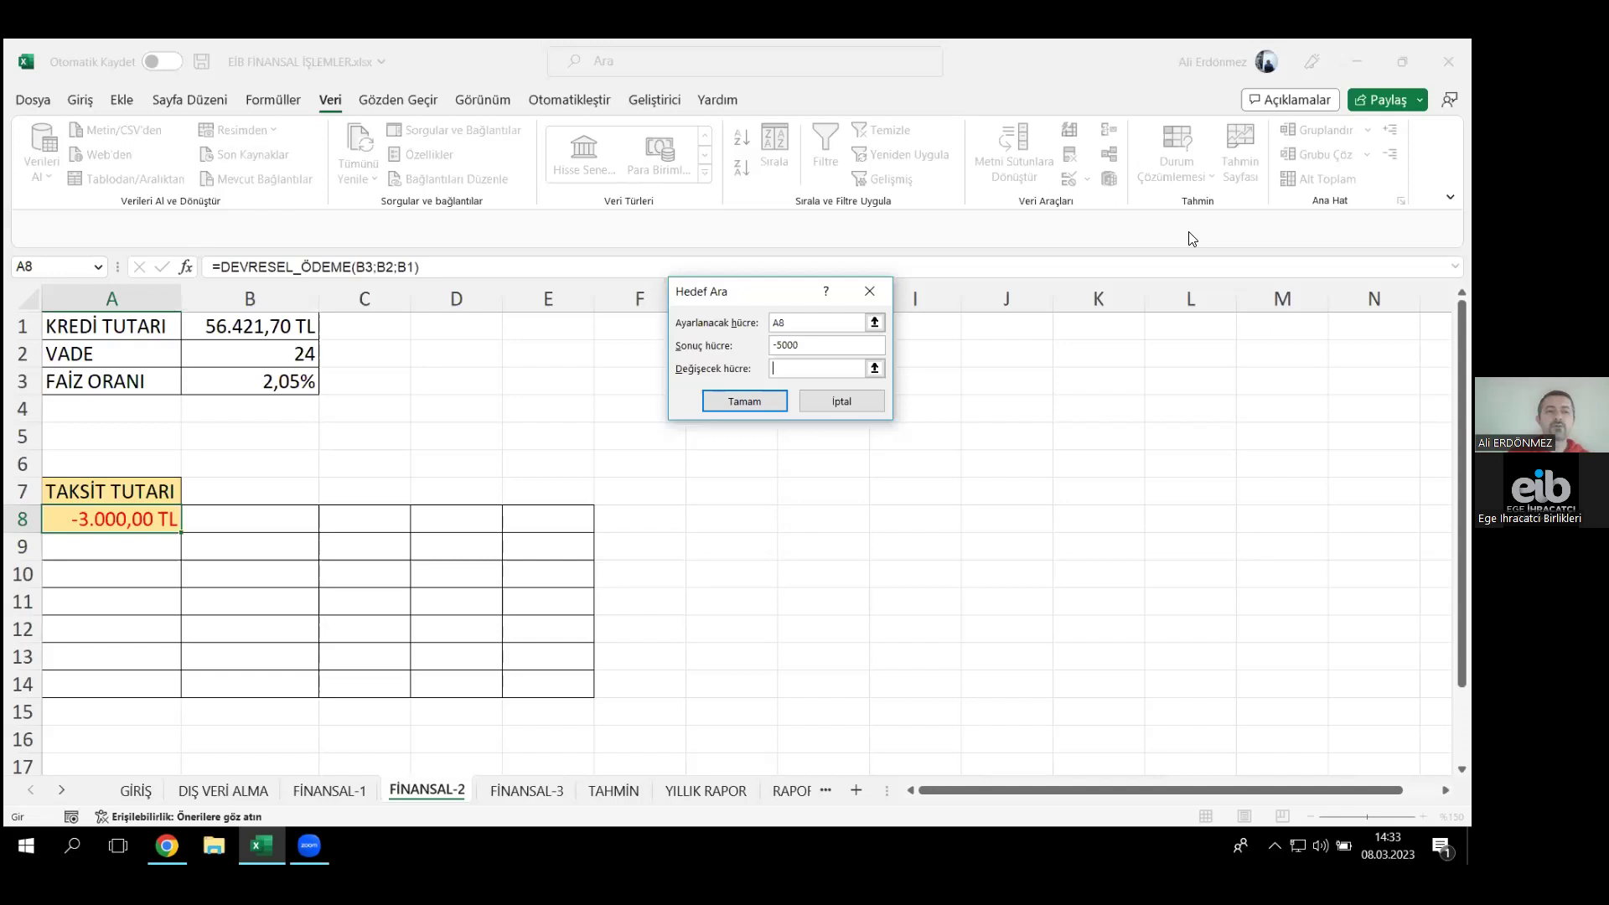
click(277, 325)
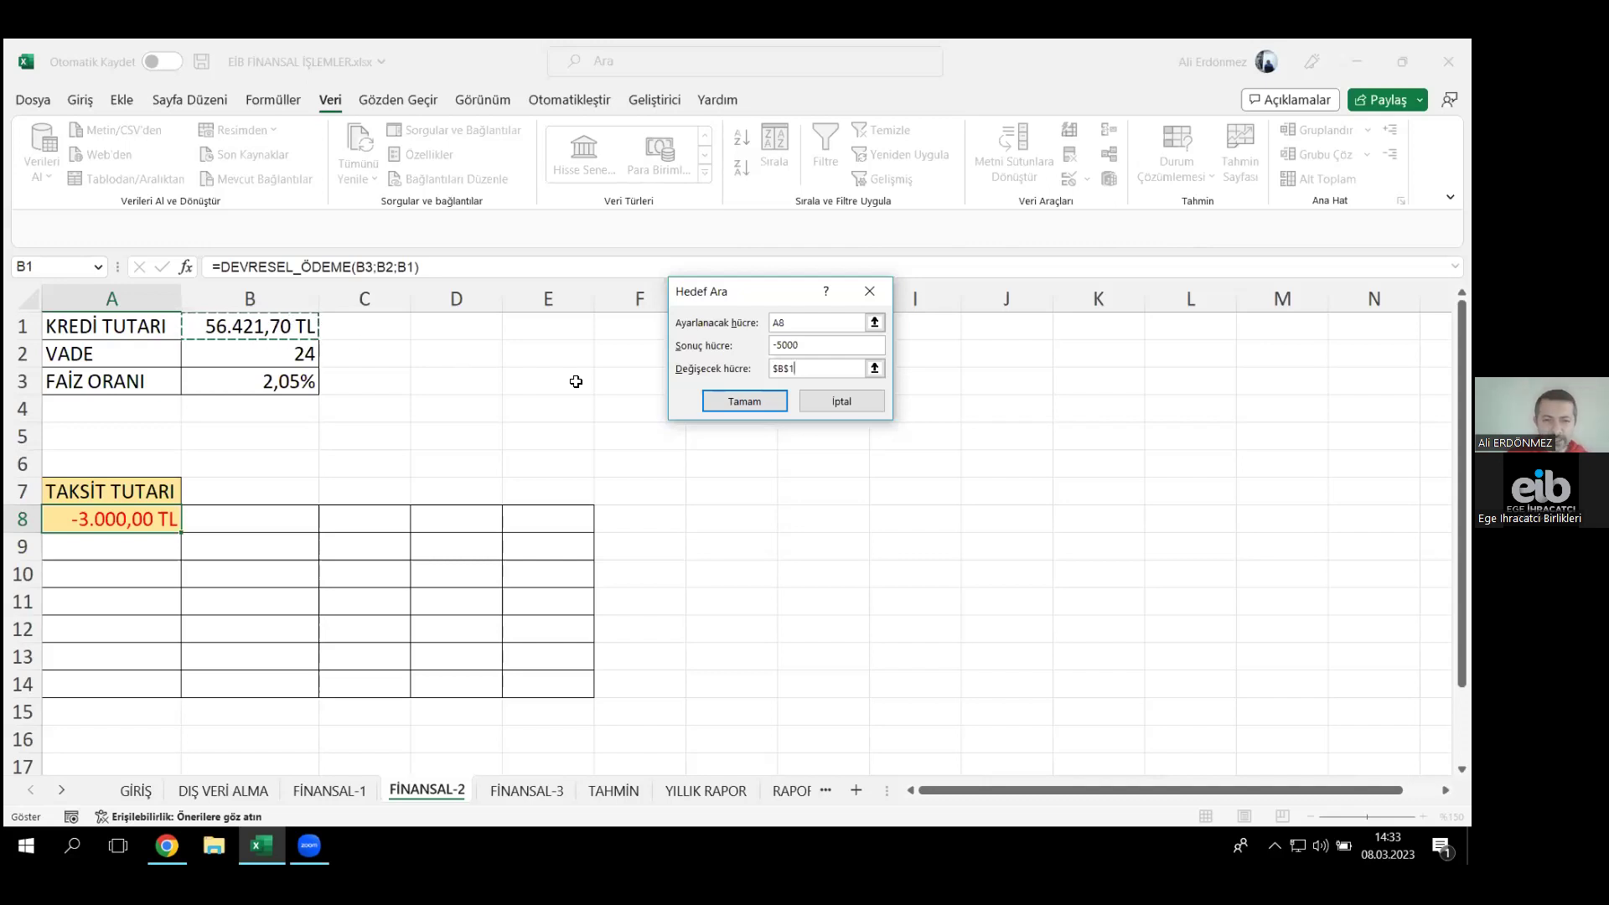
click(737, 404)
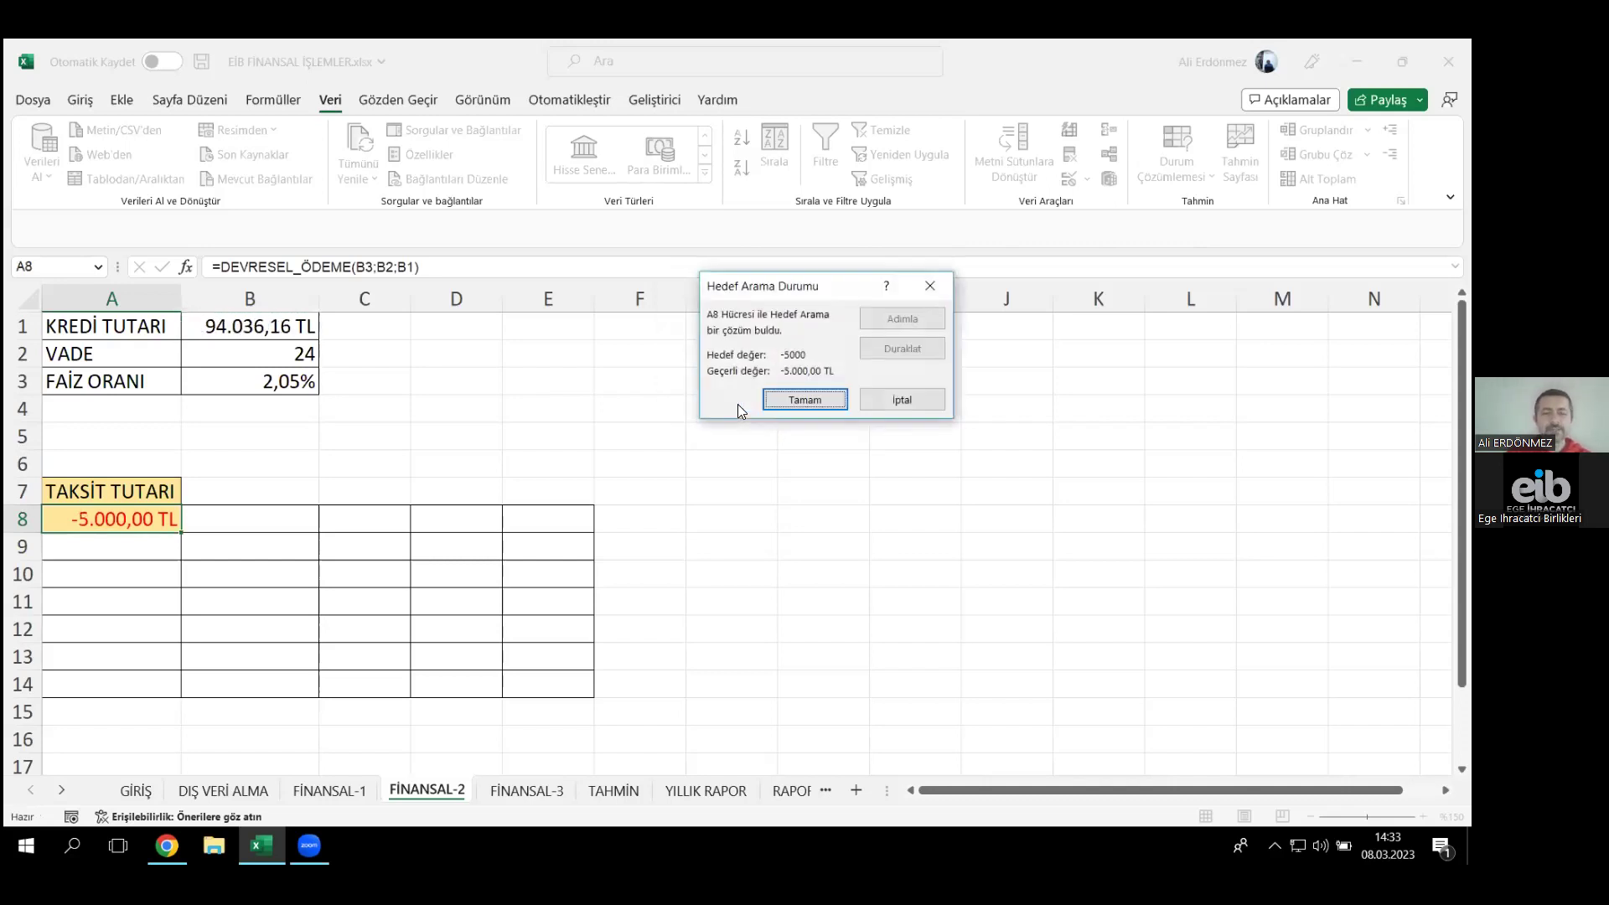
- Keep the Goal Seek result of a 94.036,16 TL loan
click(805, 403)
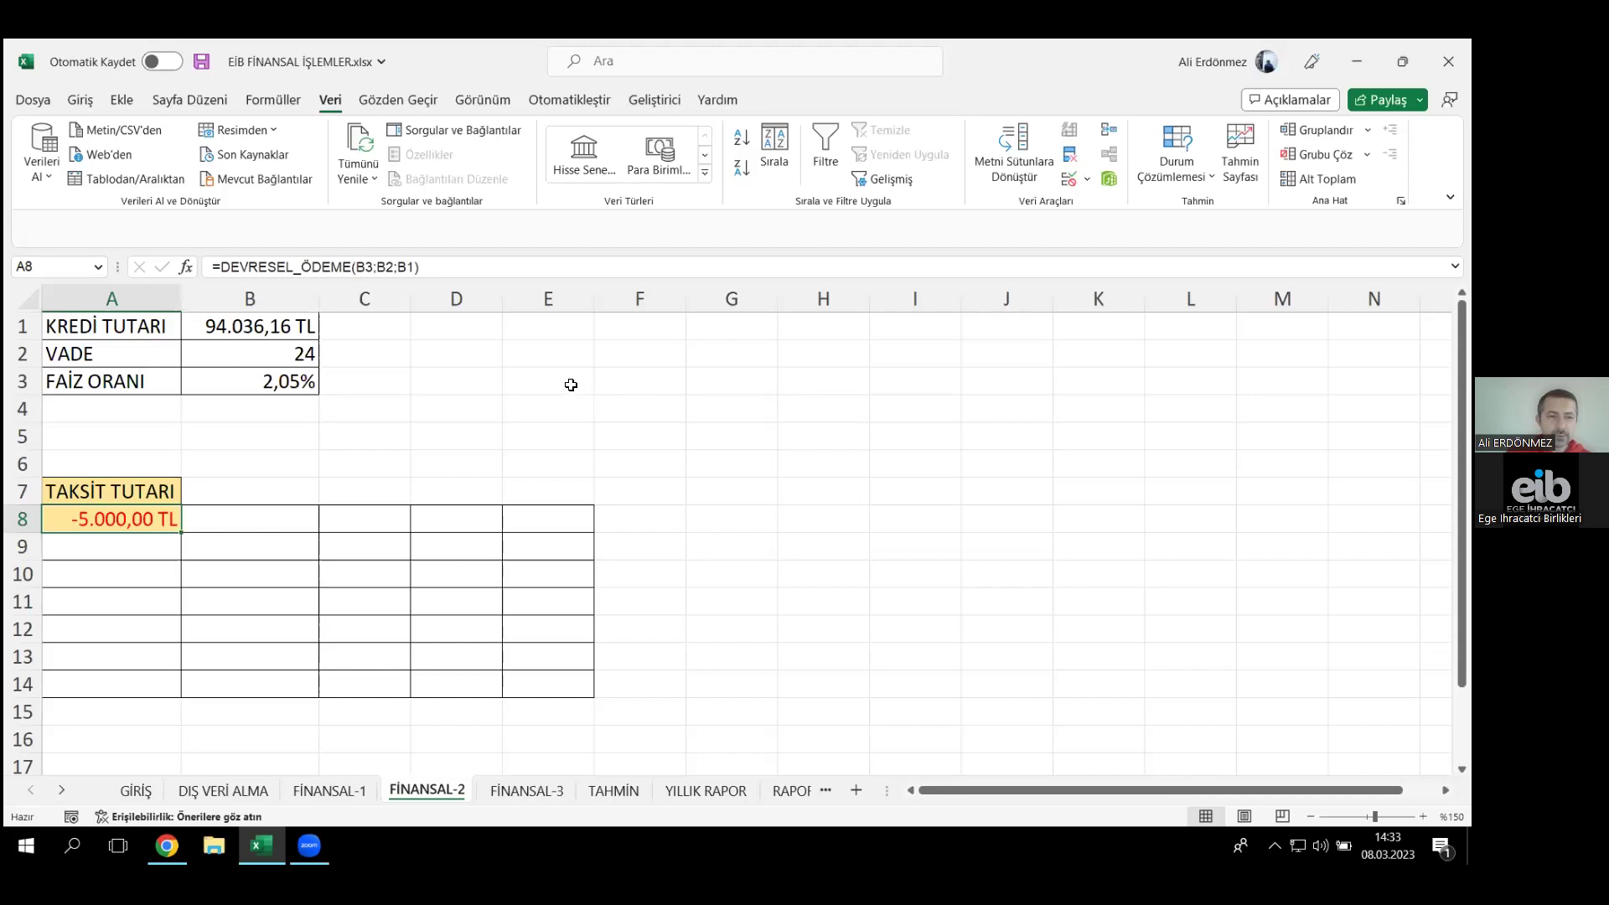
- Enter 100.000 as the loan amount in B1
click(276, 326)
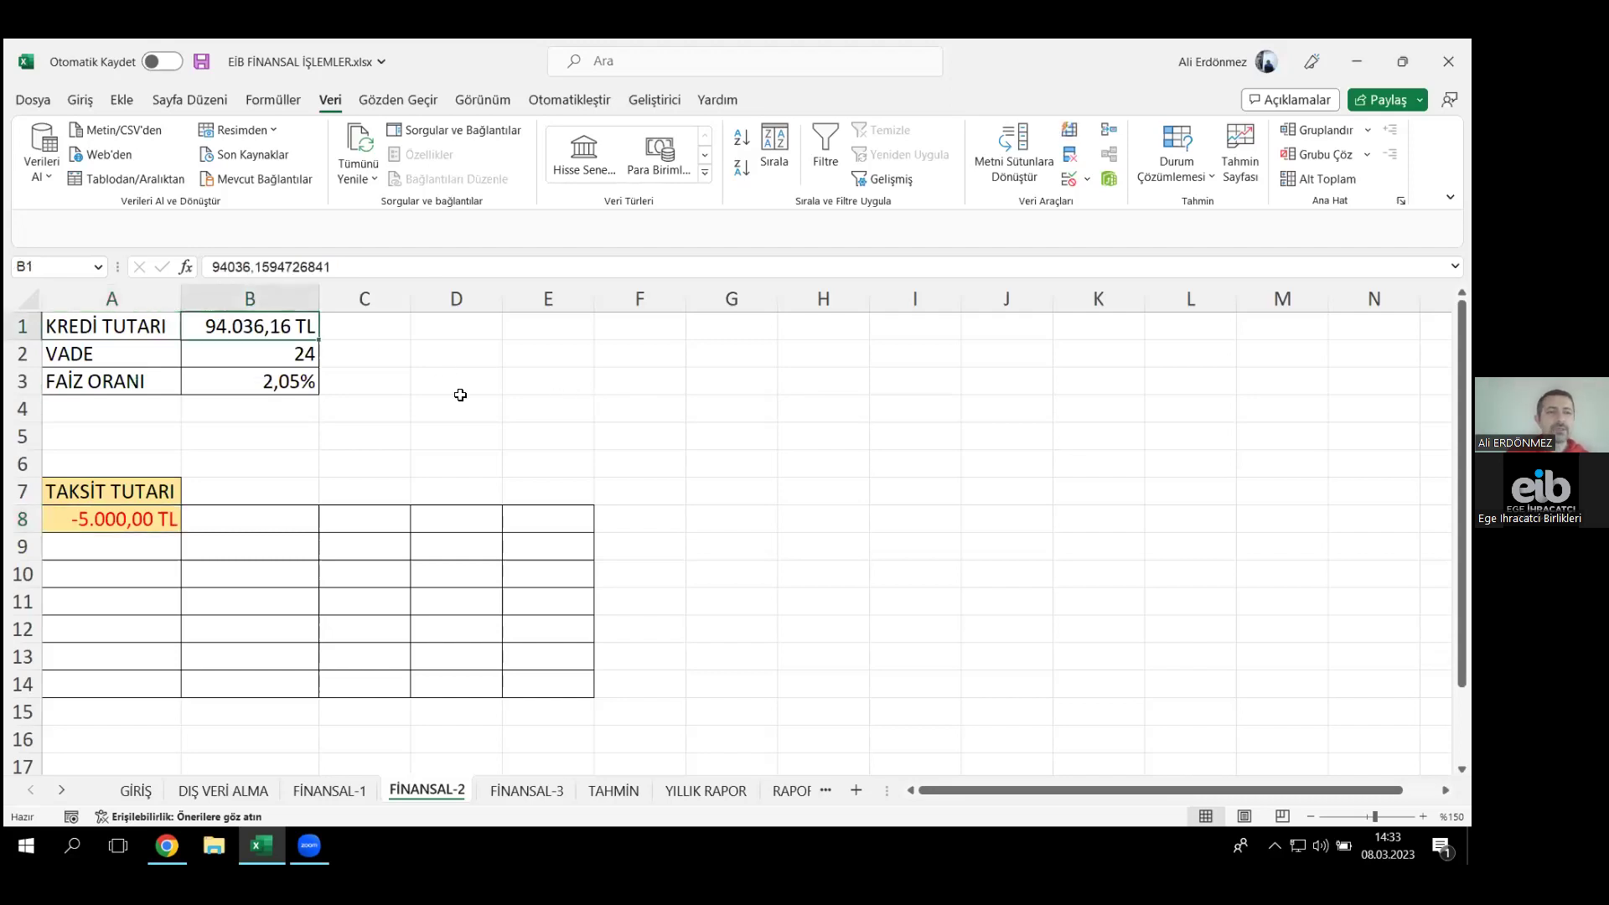
text(100.00)
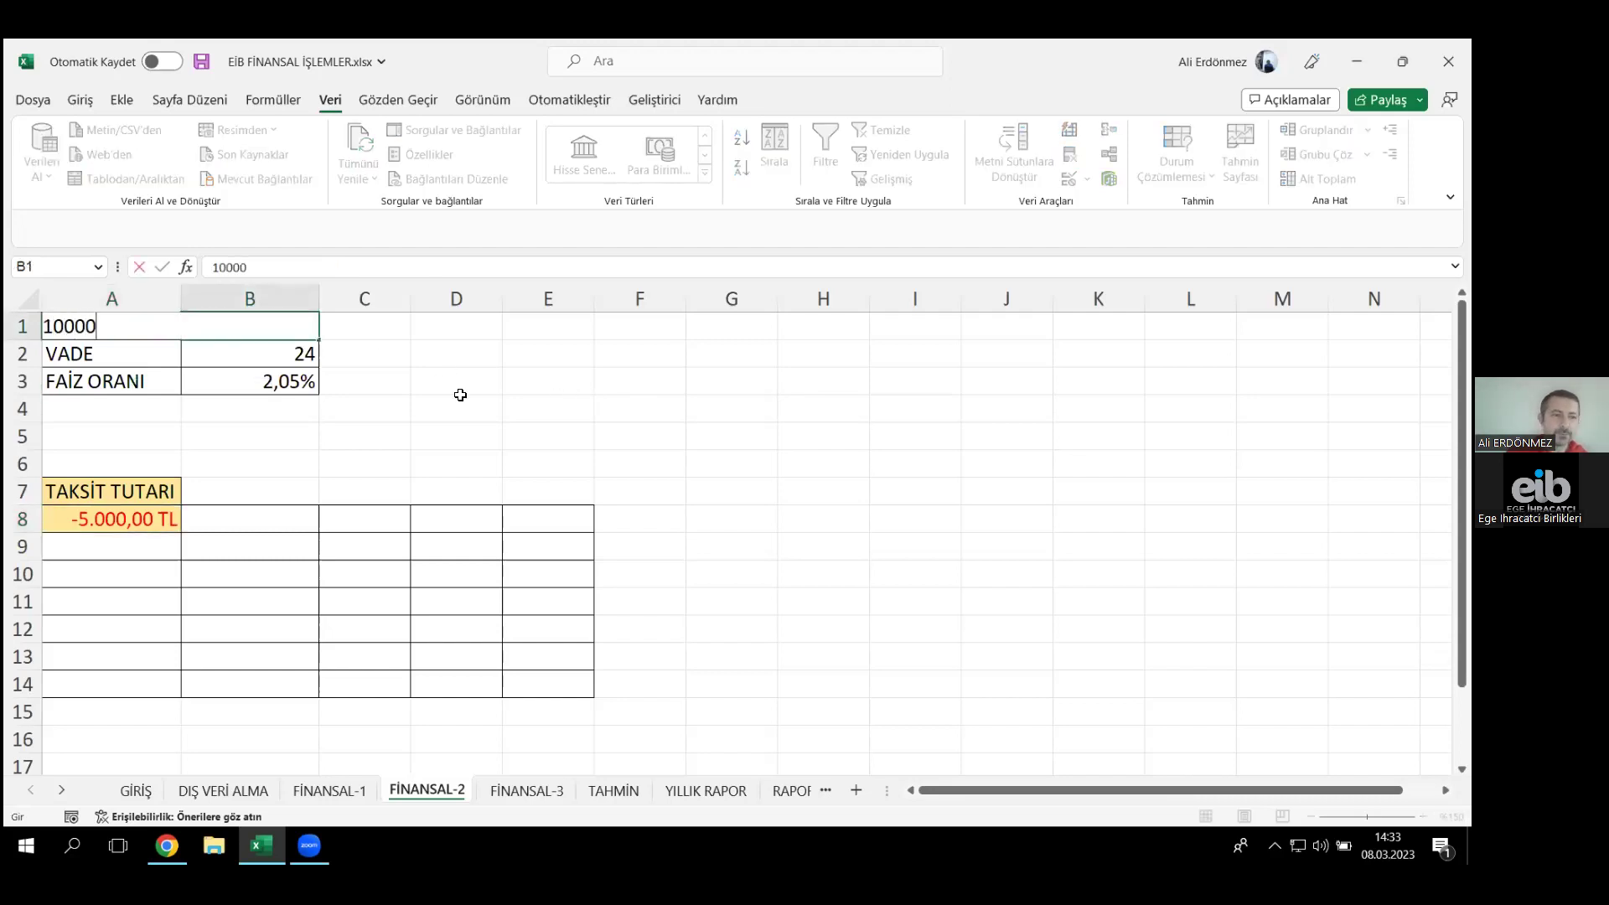
text(0)
key(Return)
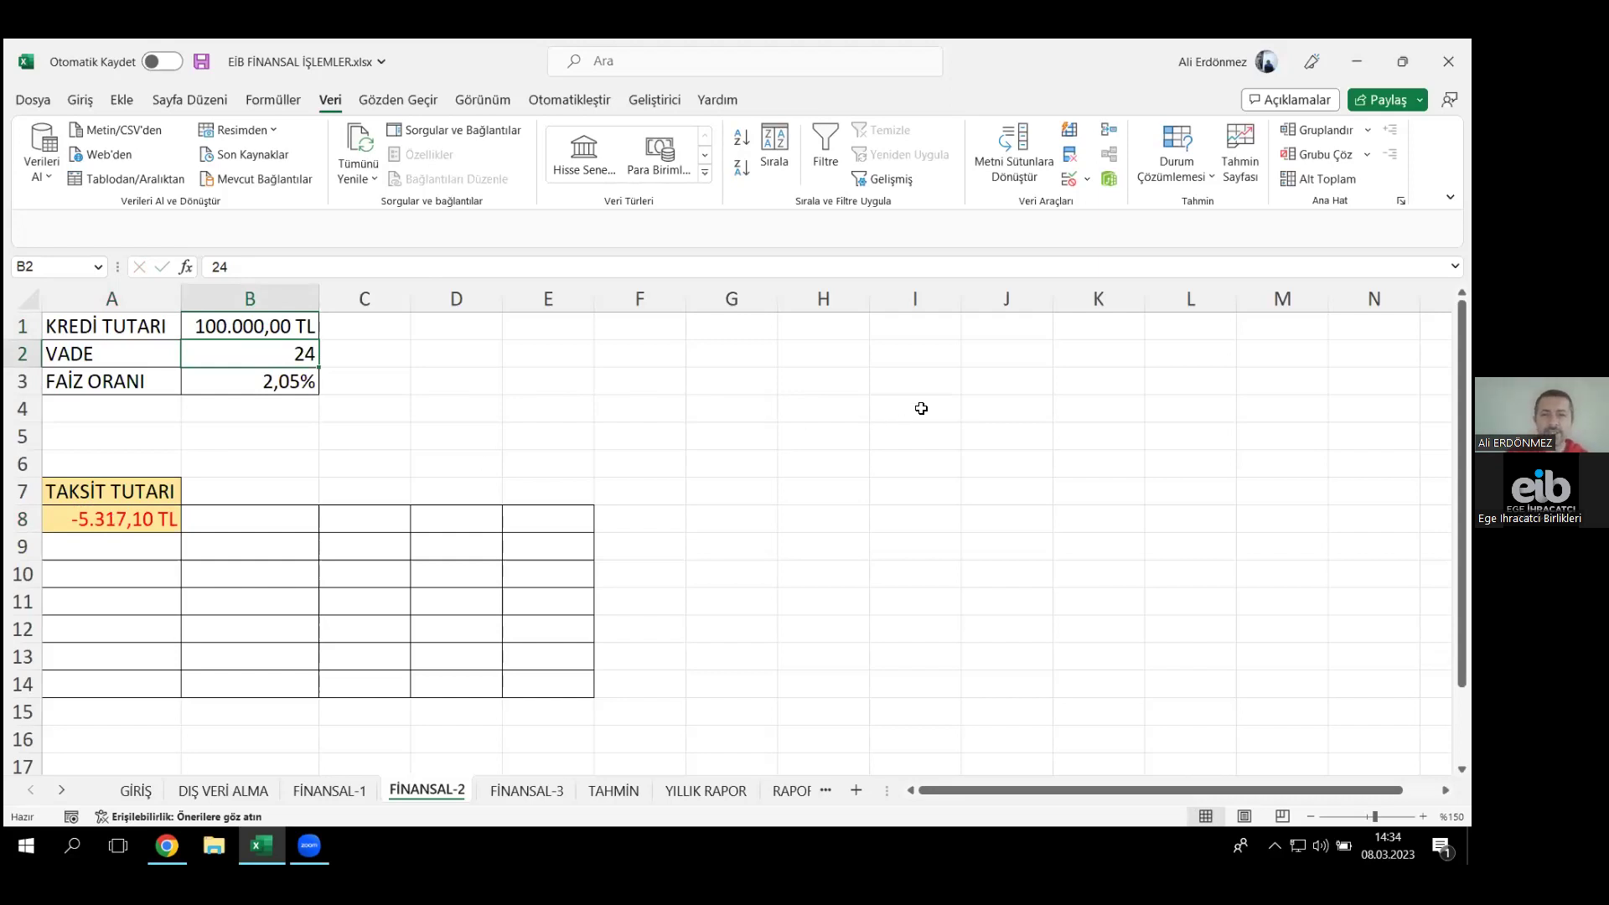
- Goal Seek A8 to a -5000 instalment by changing the loan term in B2
click(1183, 174)
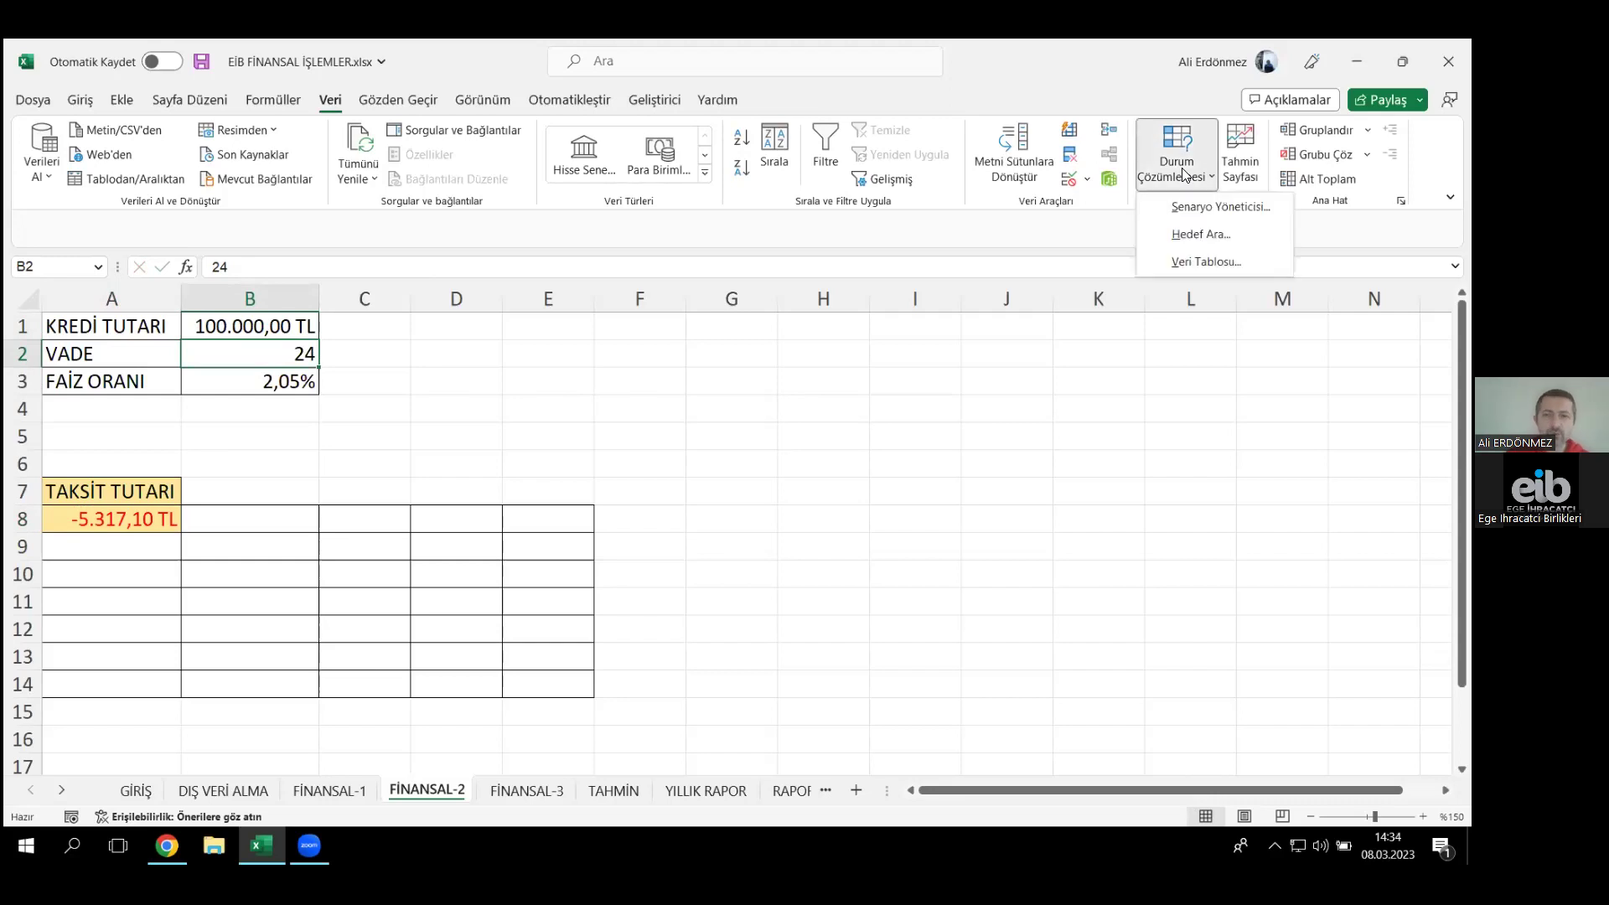
click(1198, 234)
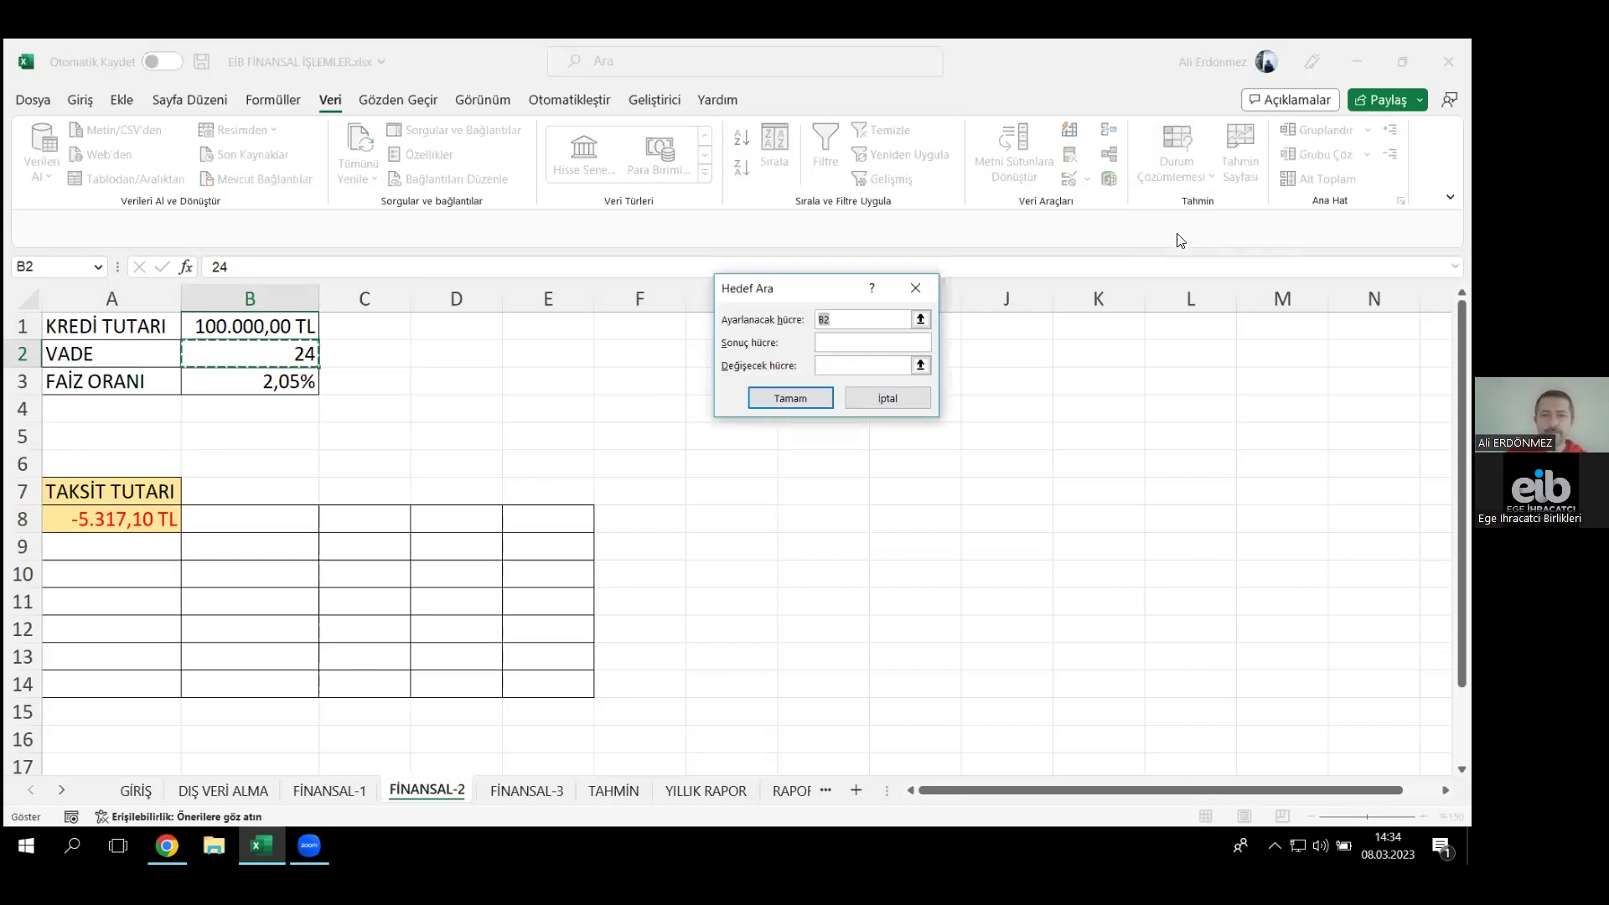
click(118, 521)
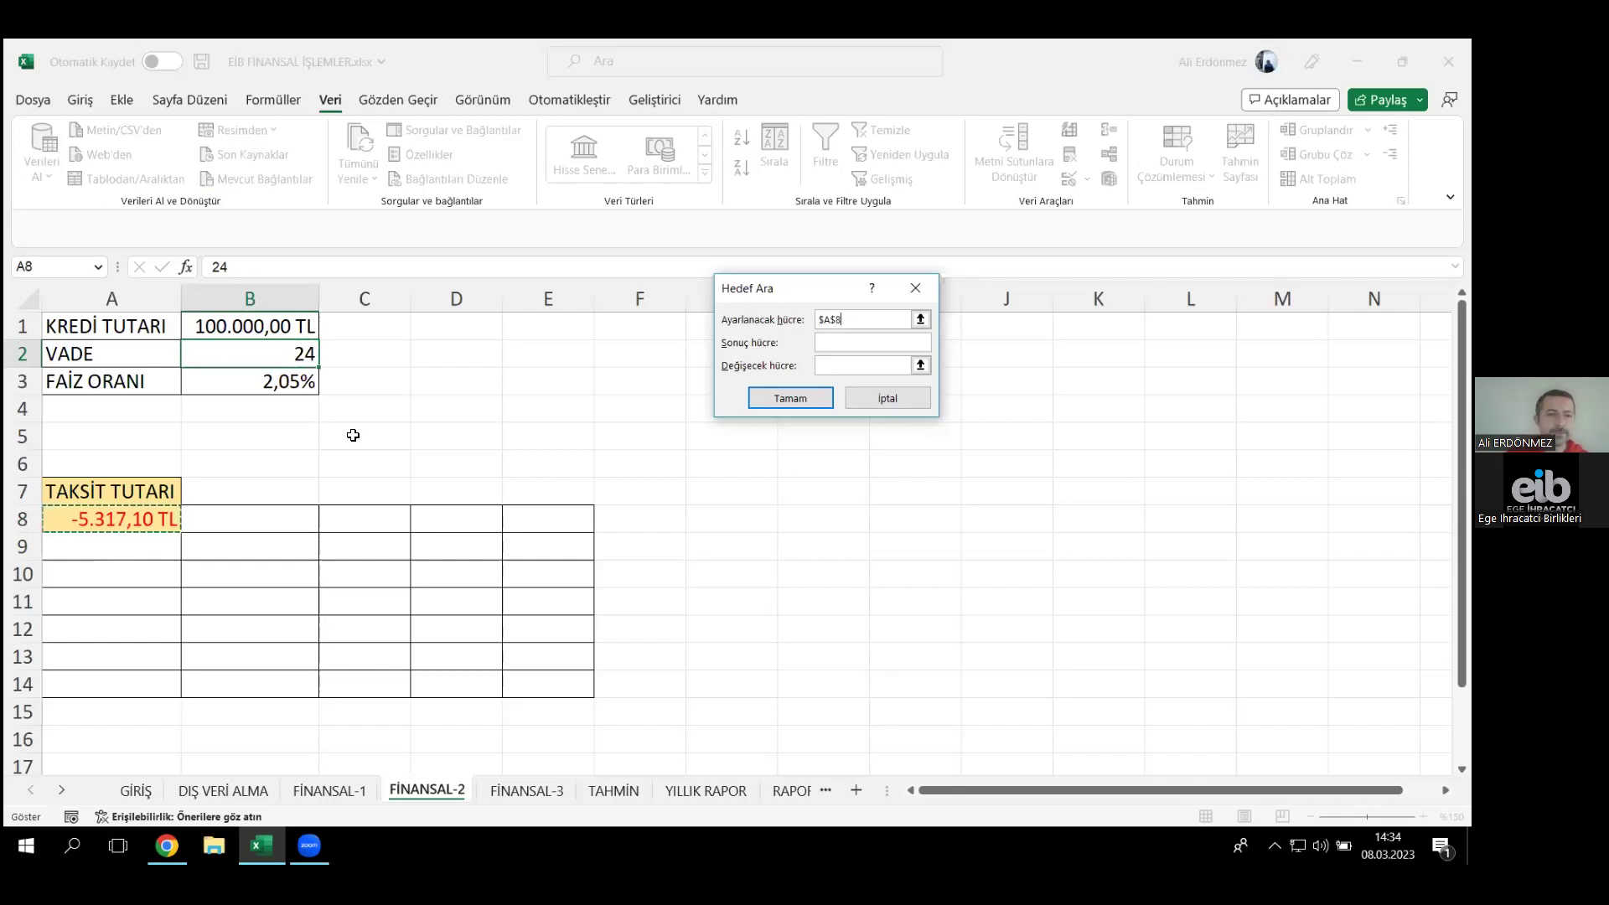
click(843, 342)
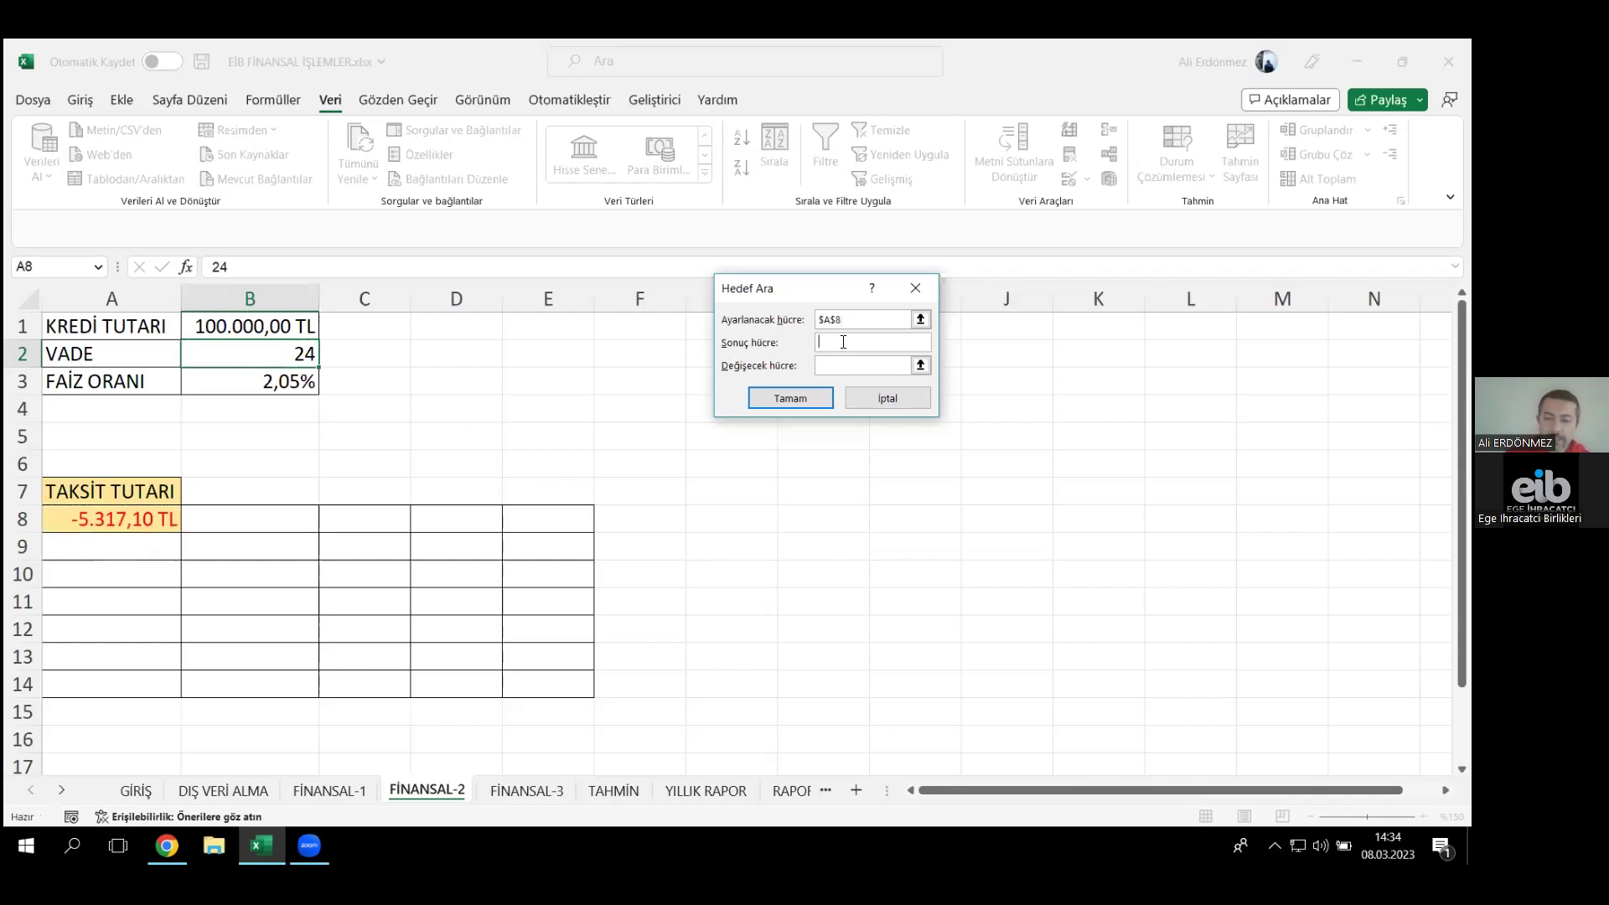
text(-5000)
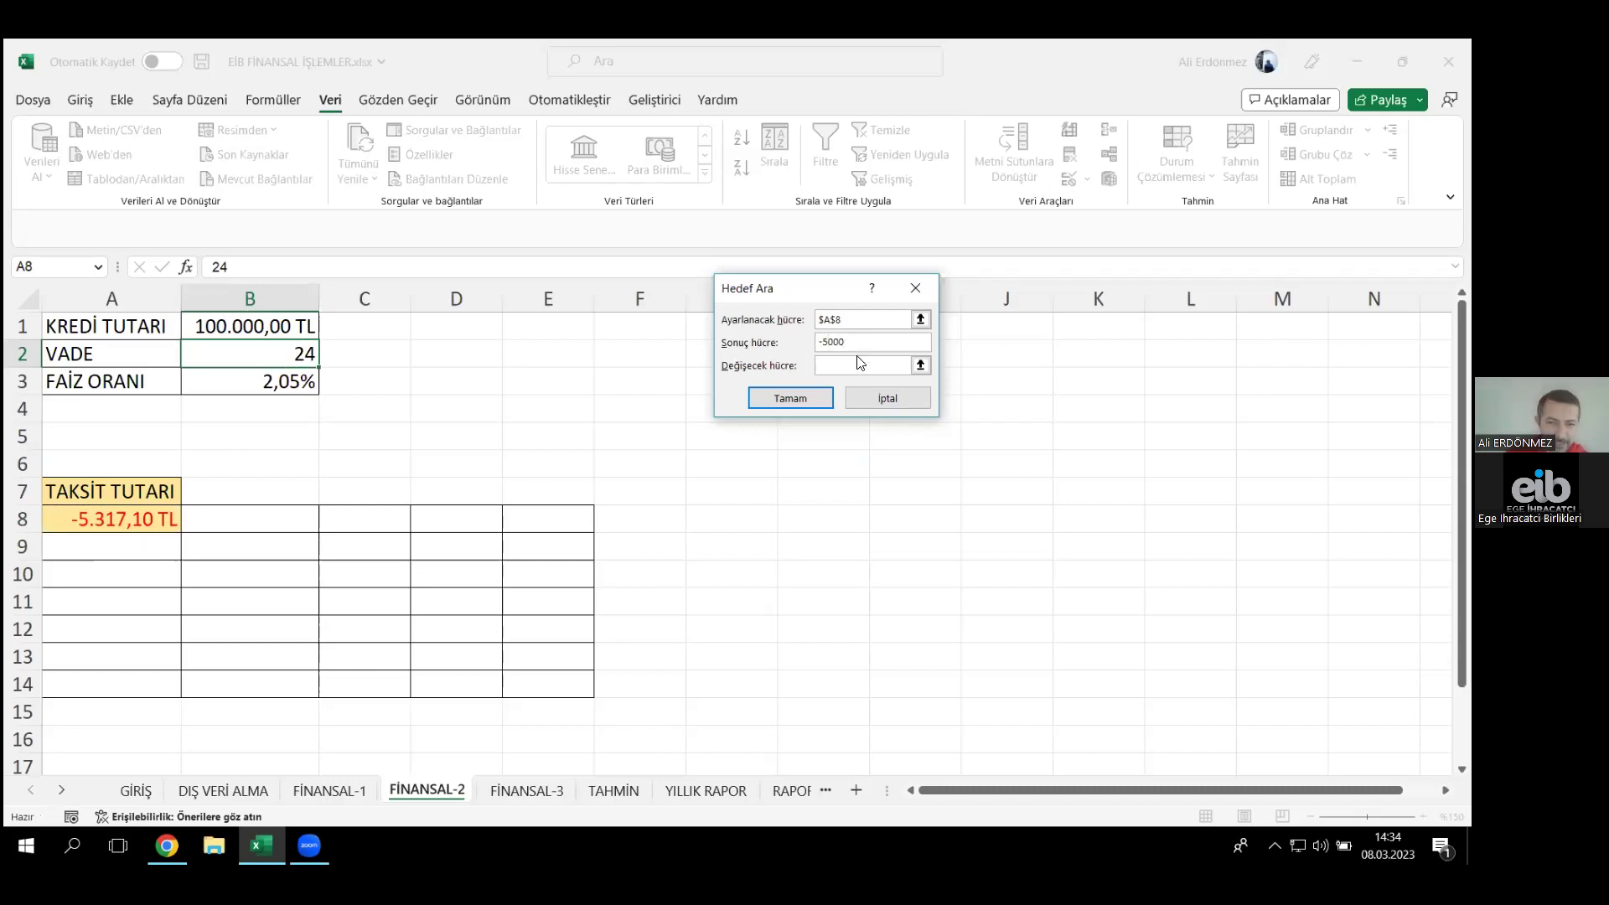
click(858, 366)
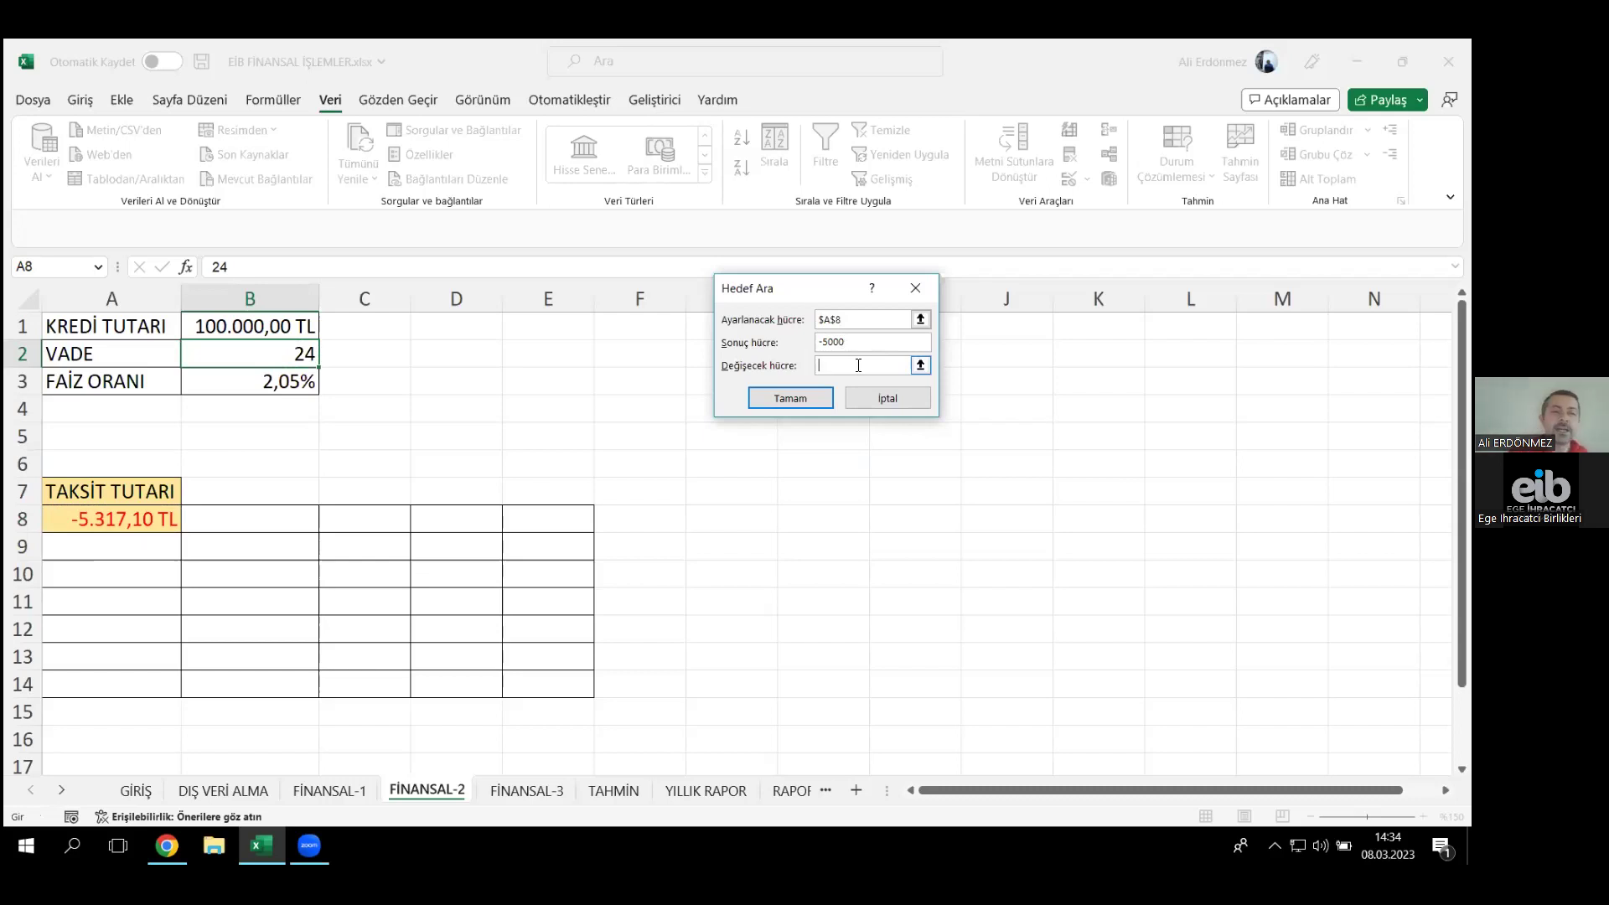
click(263, 352)
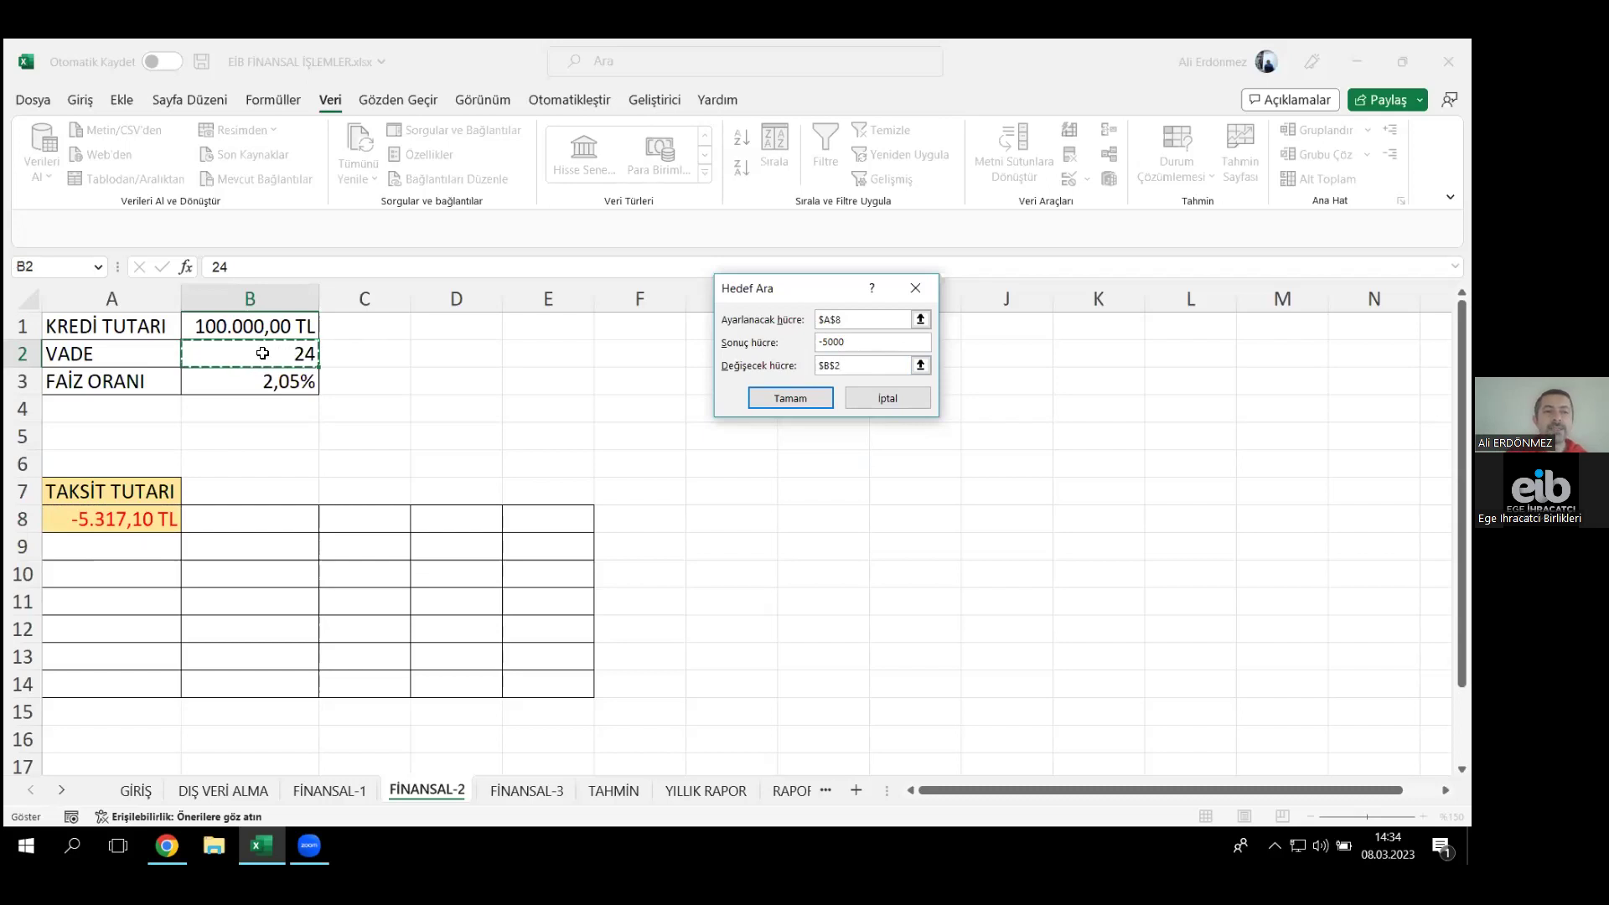
click(788, 398)
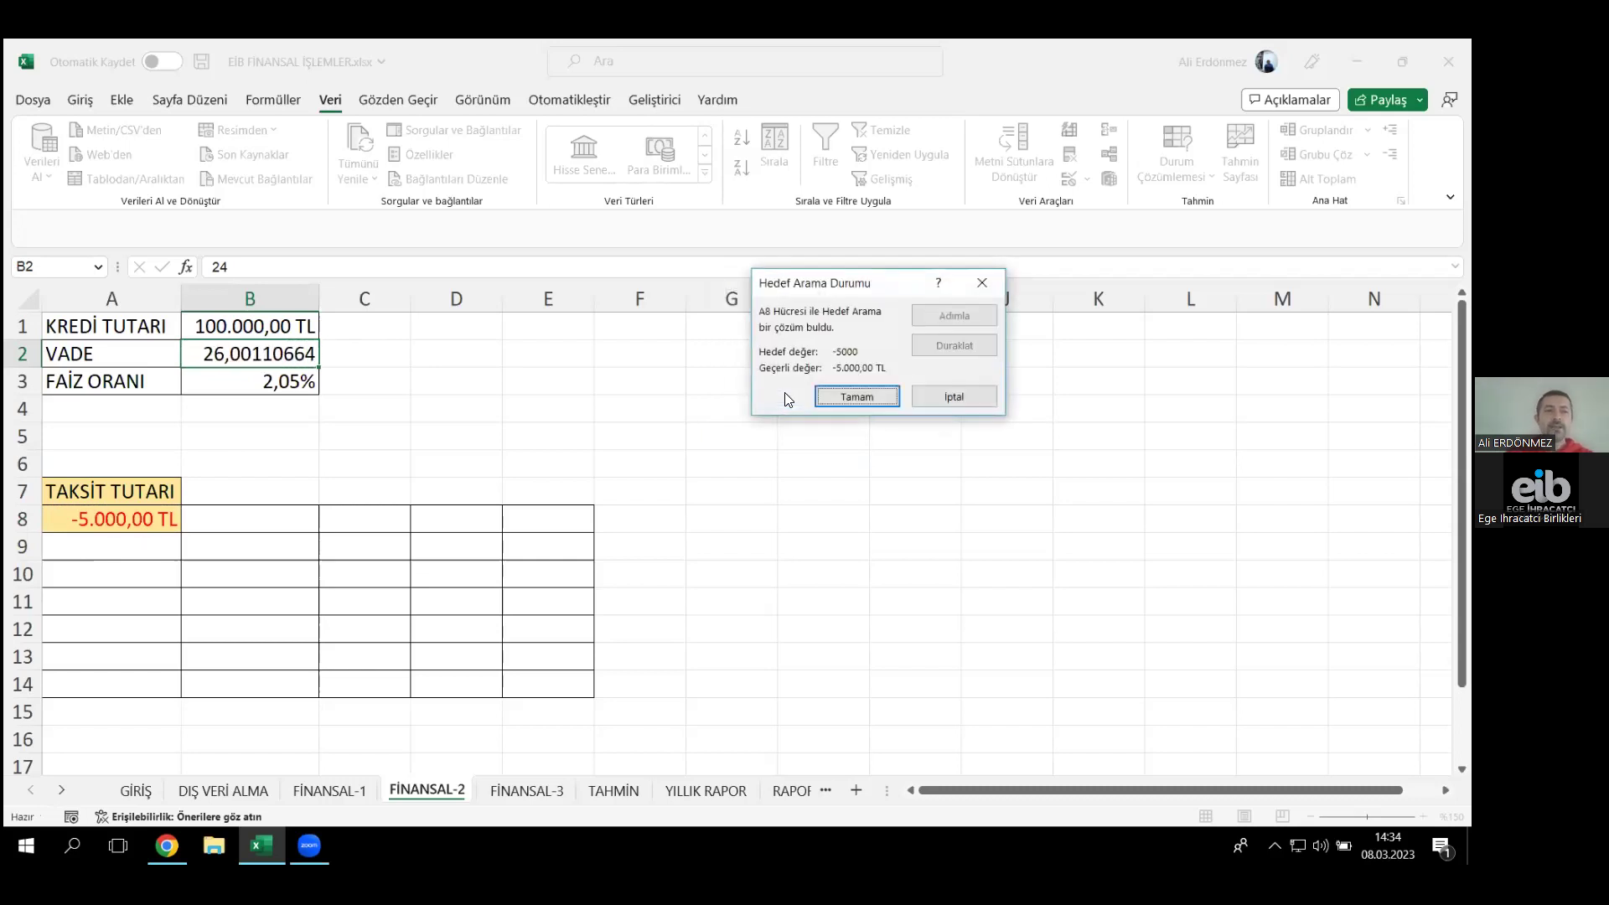
- Accept the solved term, then round B2 to a whole 26 periods
click(841, 397)
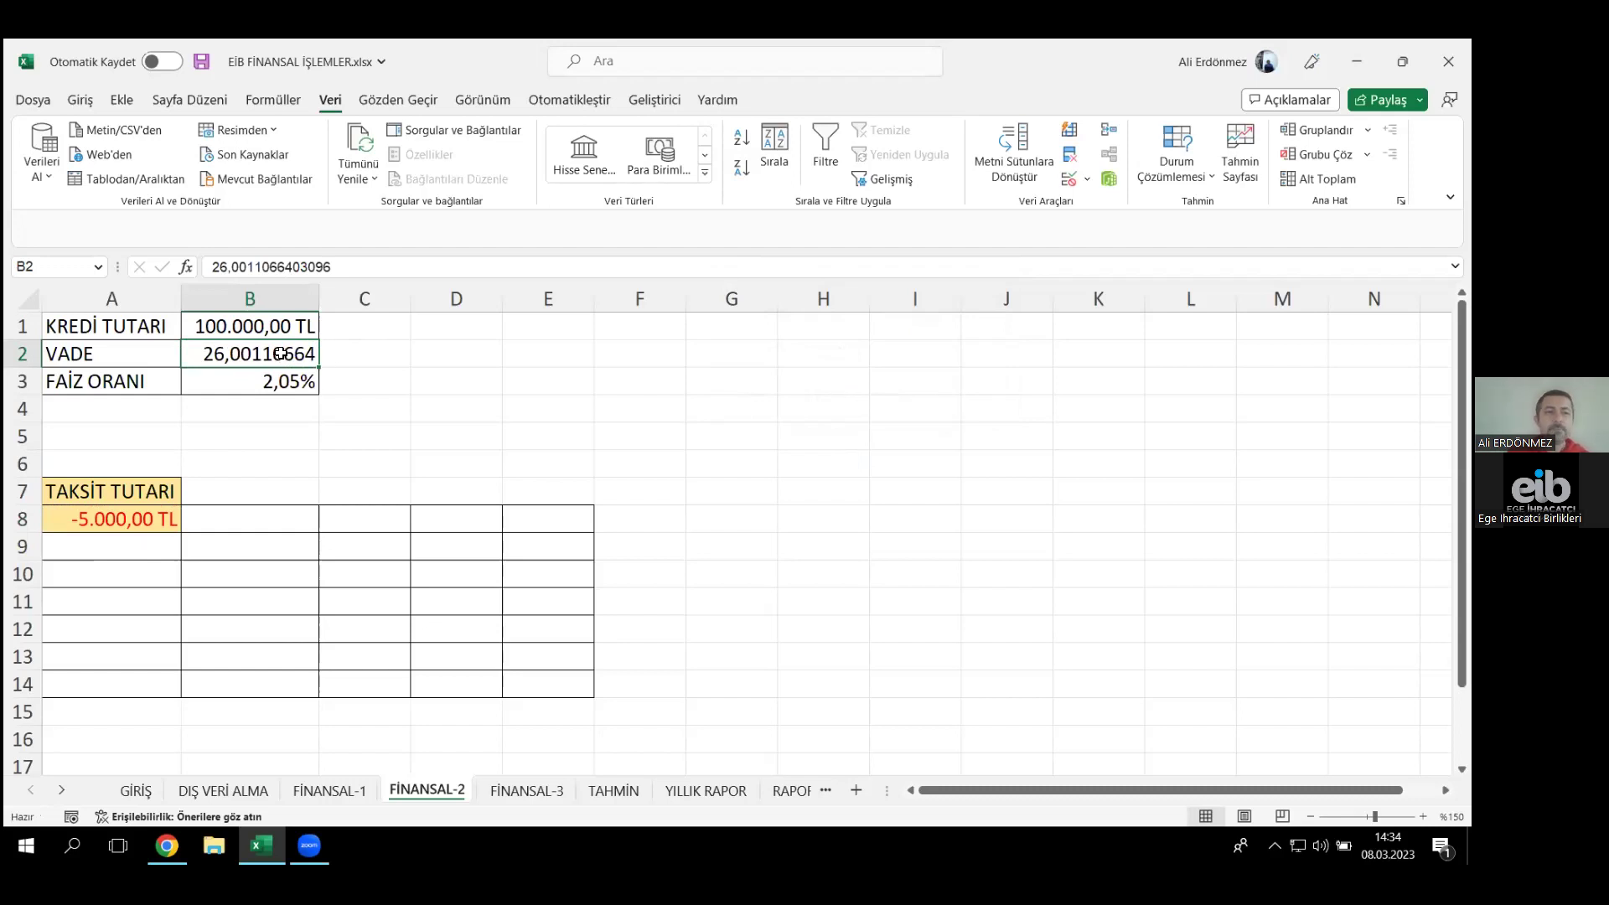
text(26)
key(Return)
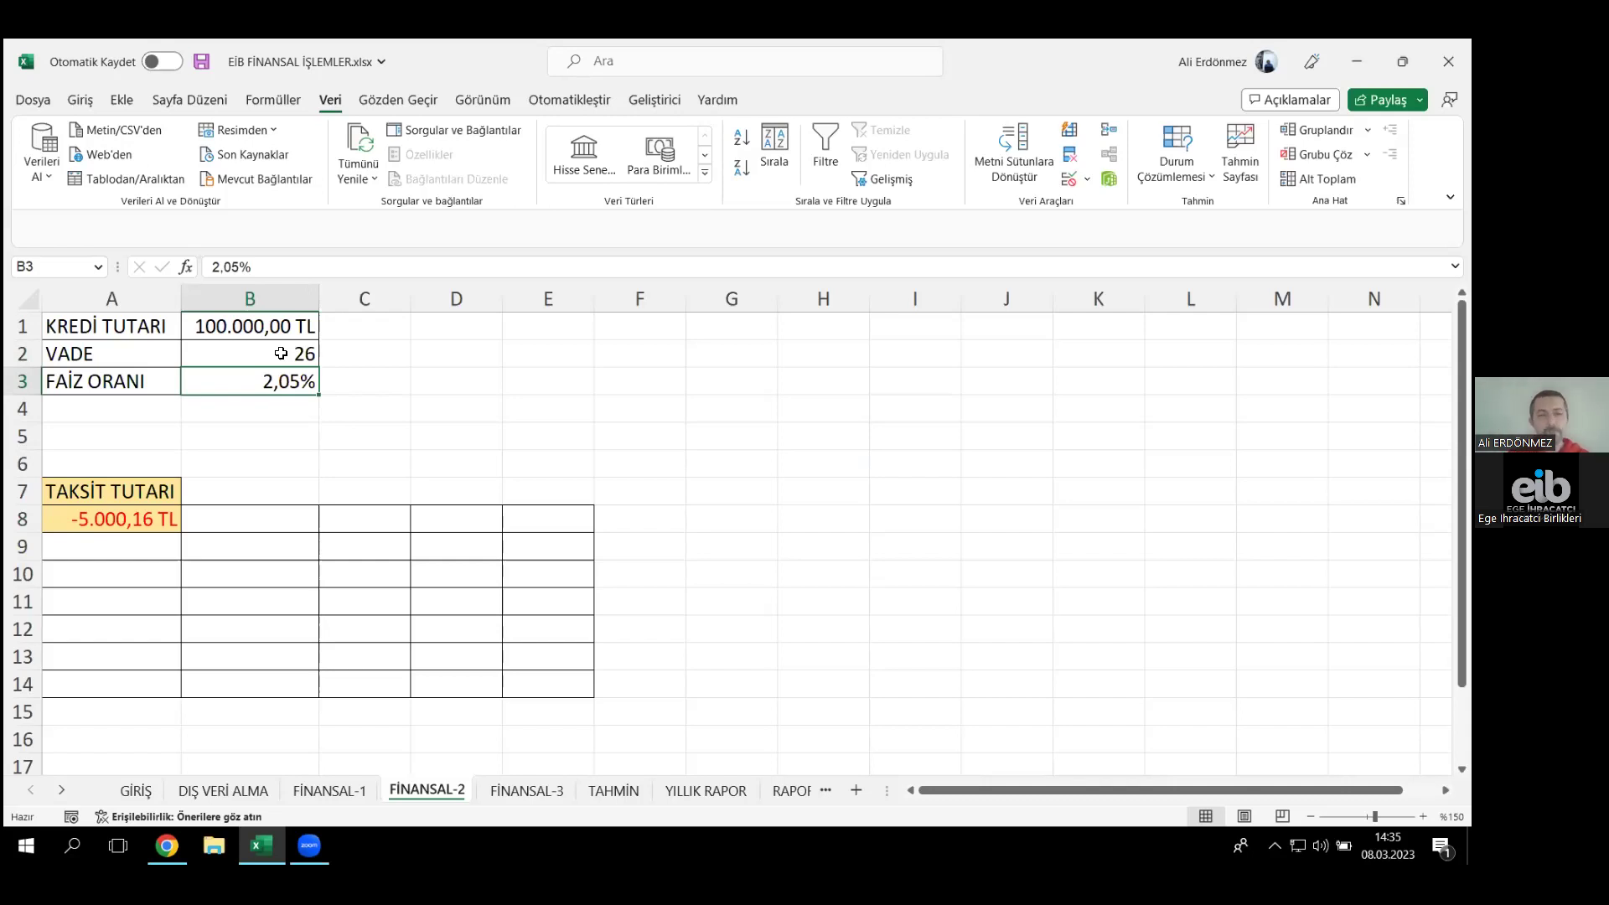
click(740, 332)
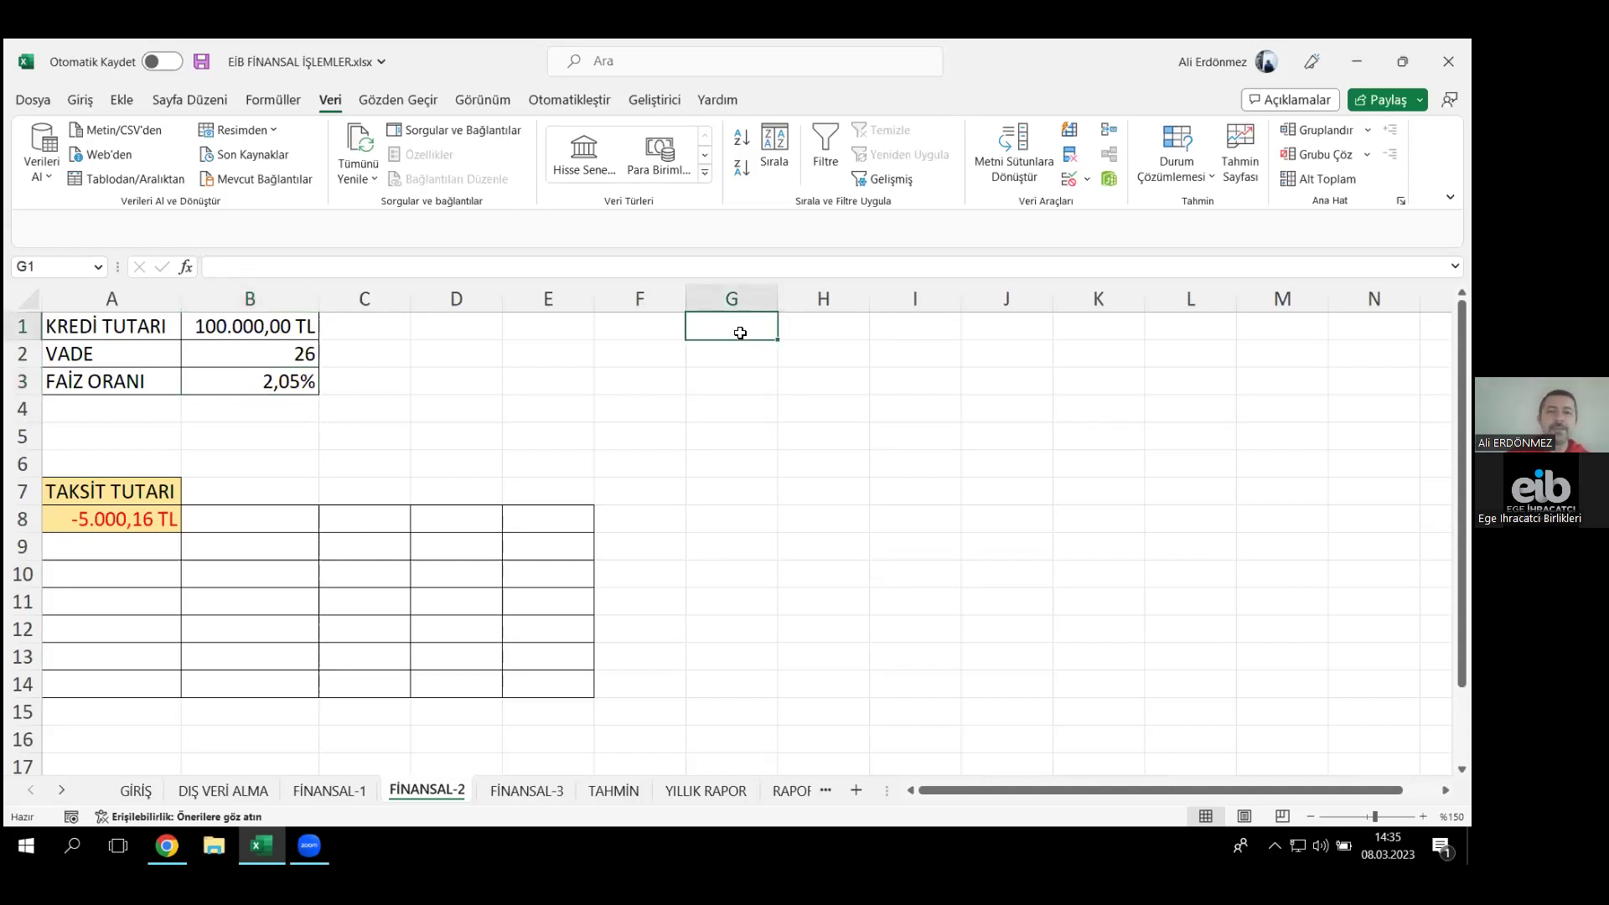
- Enter the sample values 12, 25, 35 and 65 into G1:G4 and select them
text(12)
key(Return)
text(25)
key(Return)
text(35)
key(Return)
text(65)
key(Return)
click(742, 332)
drag(742, 333, 743, 382)
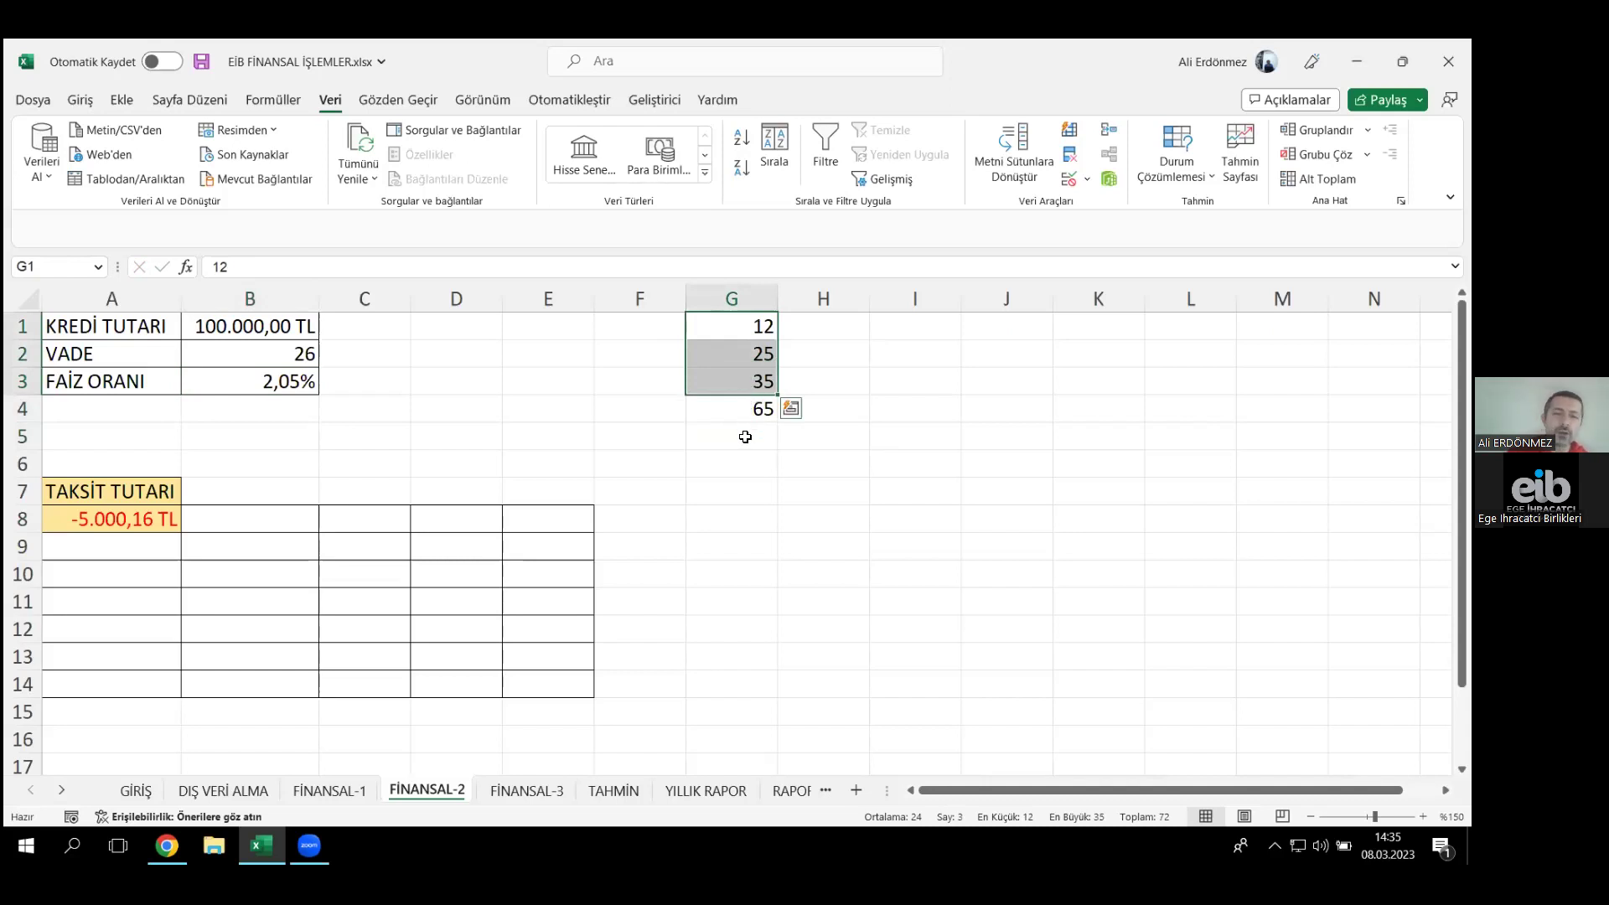
- Enter =ORTALAMA(G1:G4) in G5 to get the average 34,25
click(745, 437)
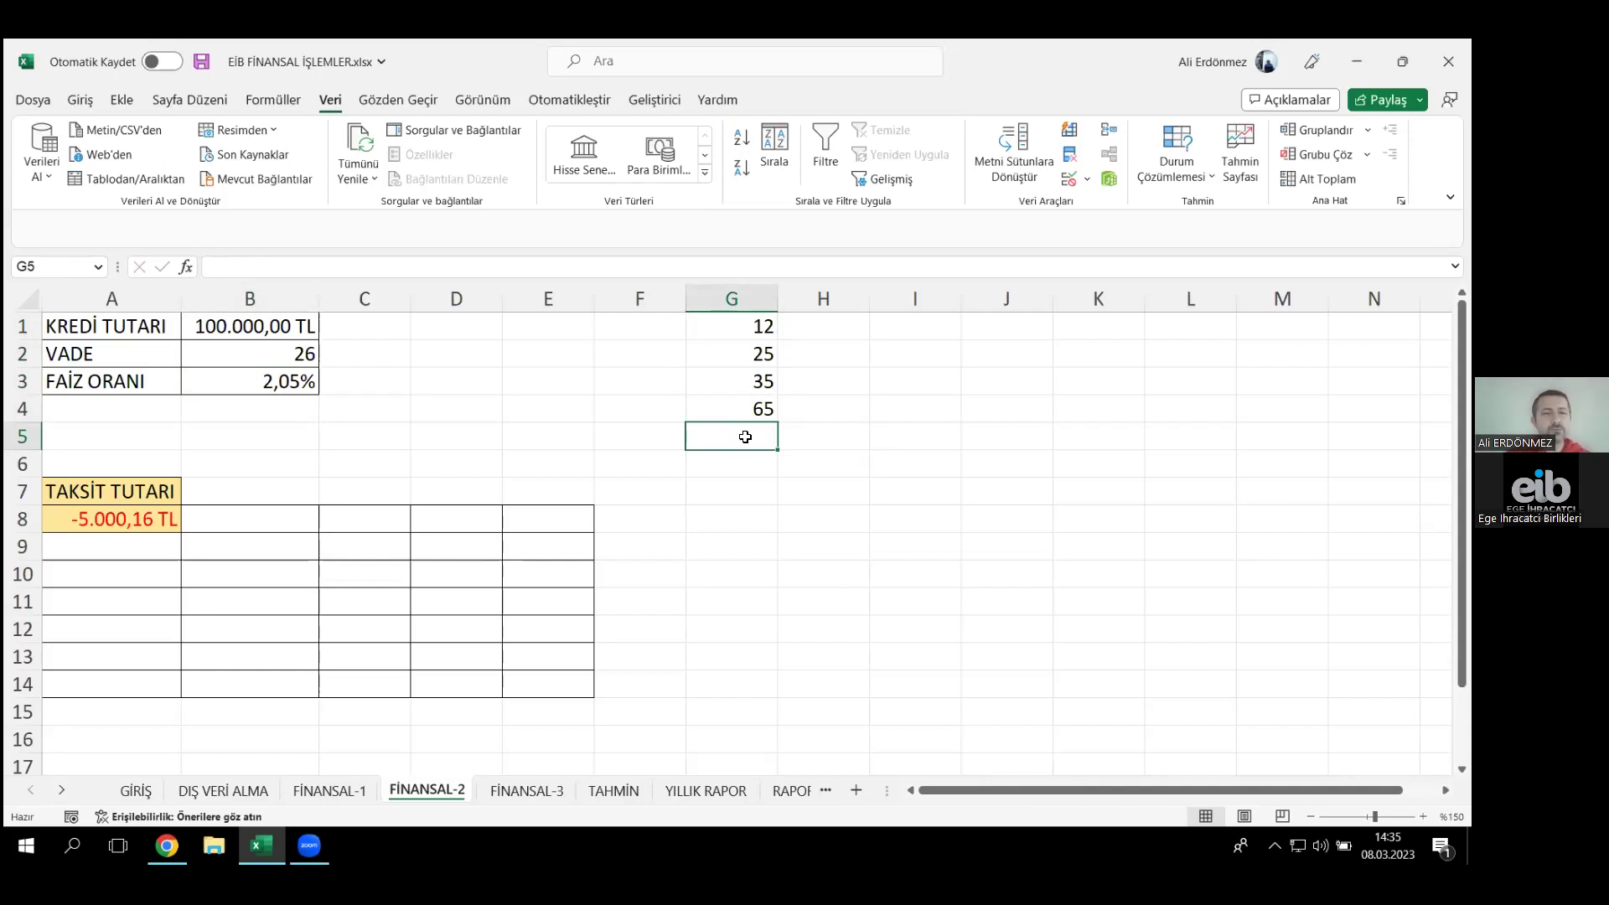
text(=)
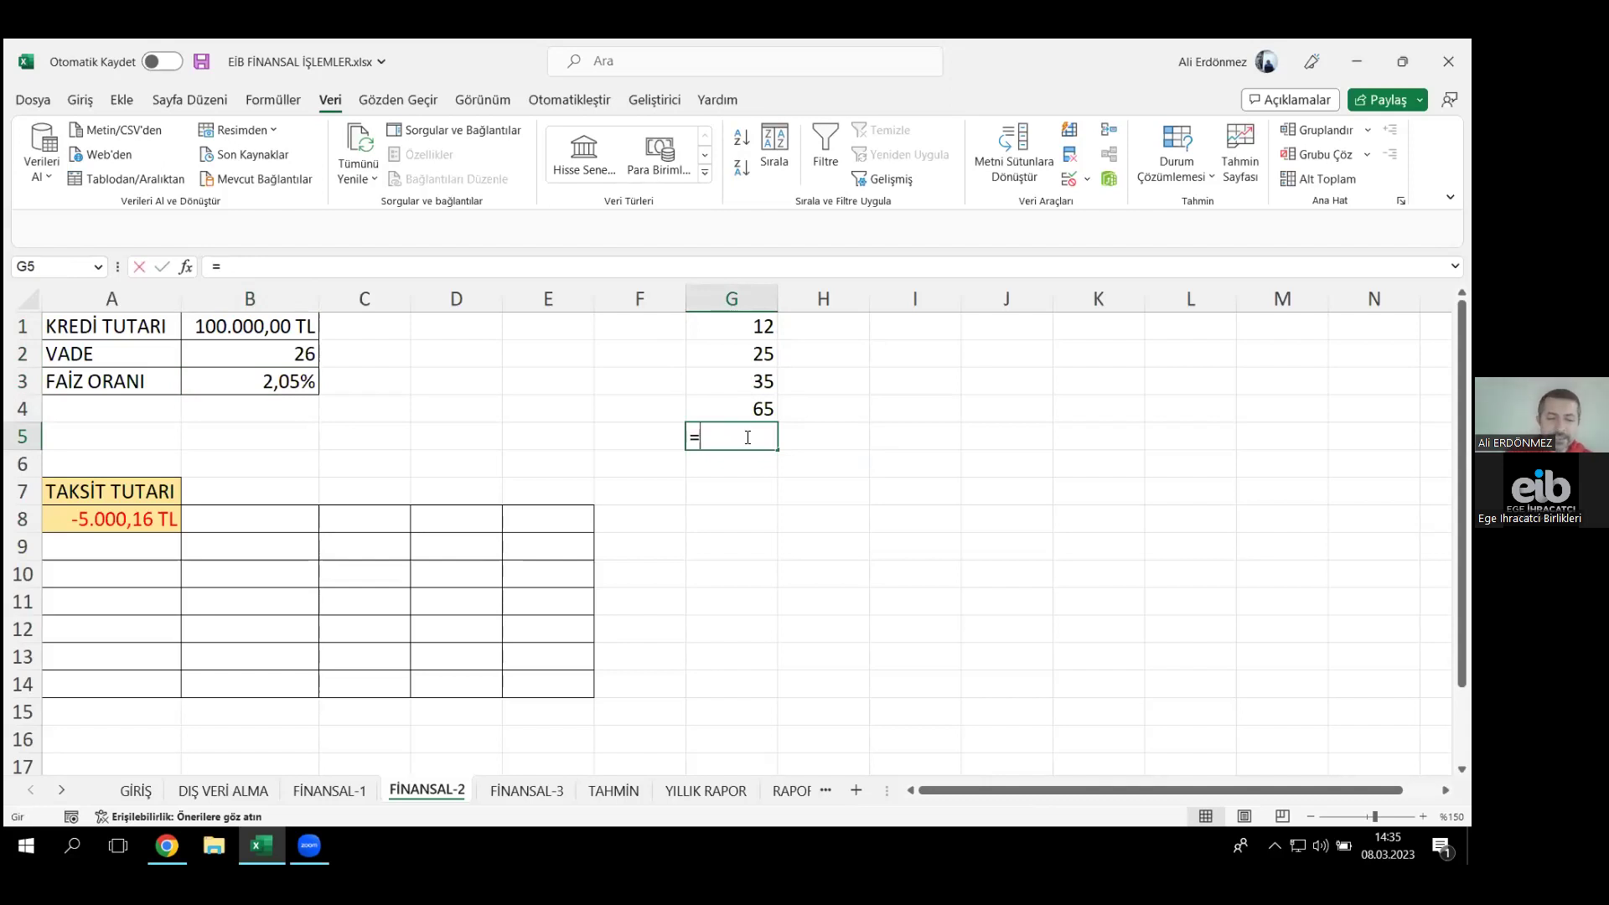
text(AVERAGE()
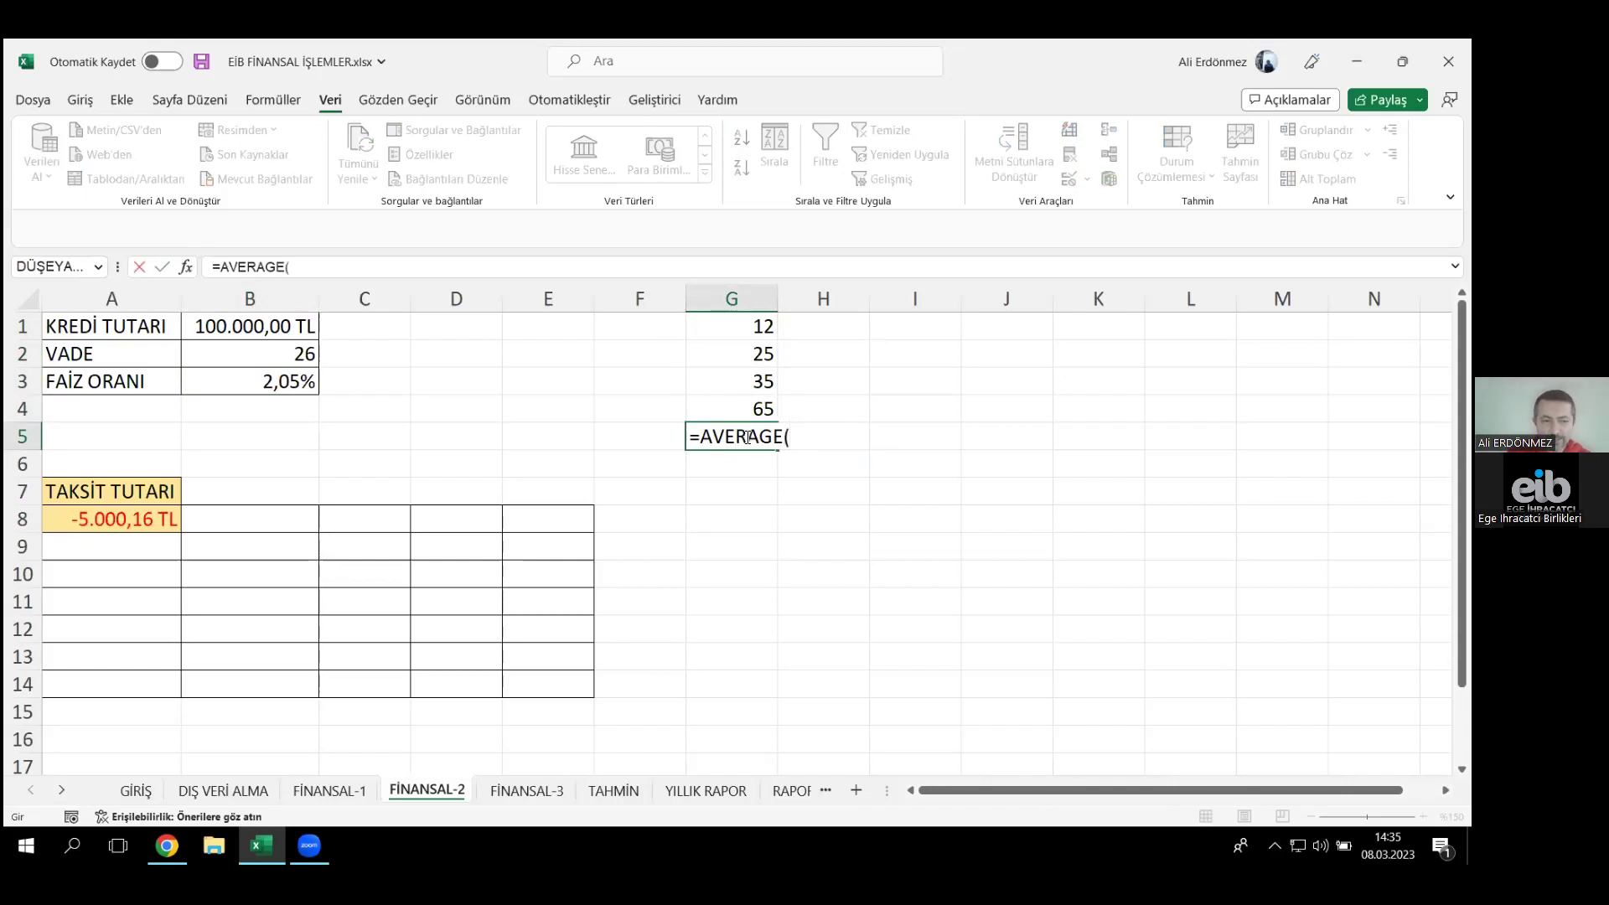
key(Escape)
text(=ORTALAMA()
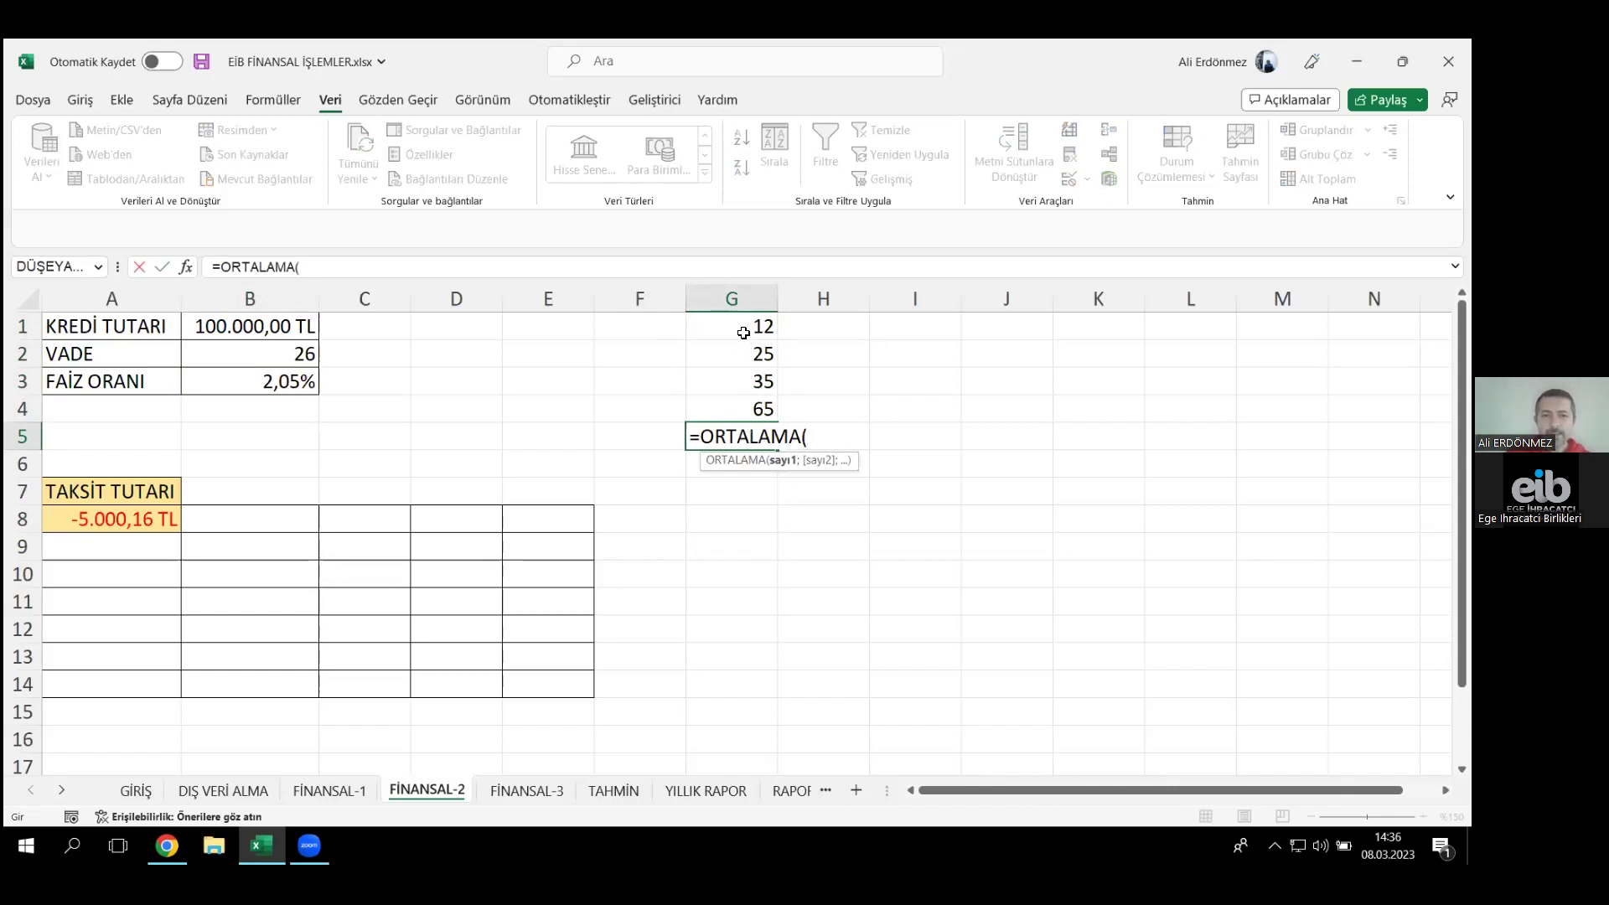
drag(730, 327, 744, 407)
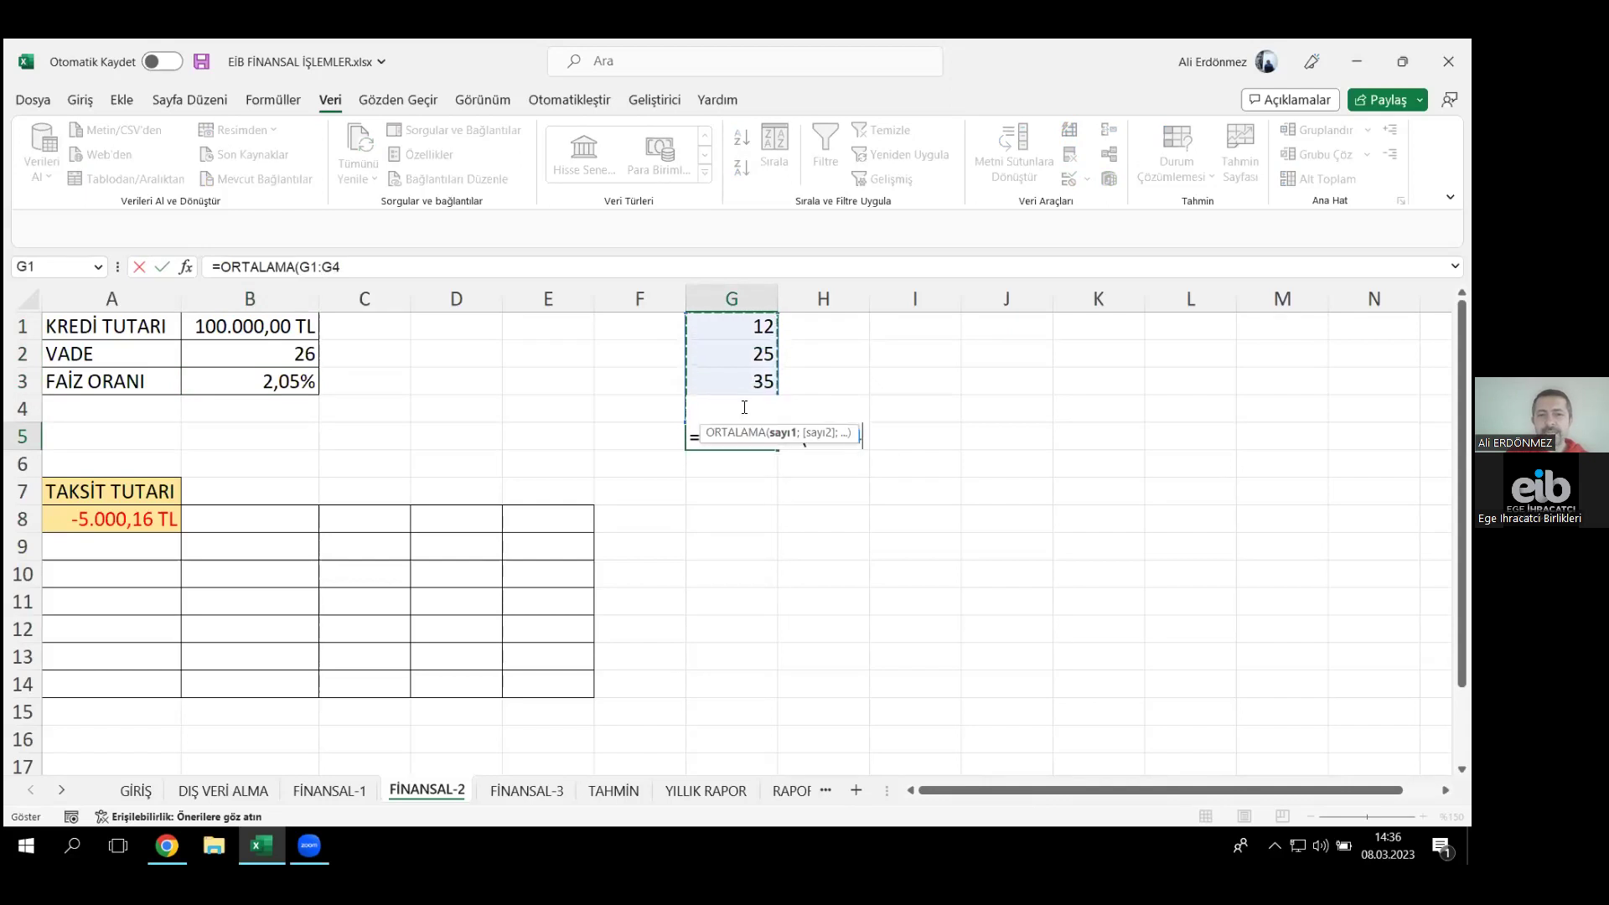
text())
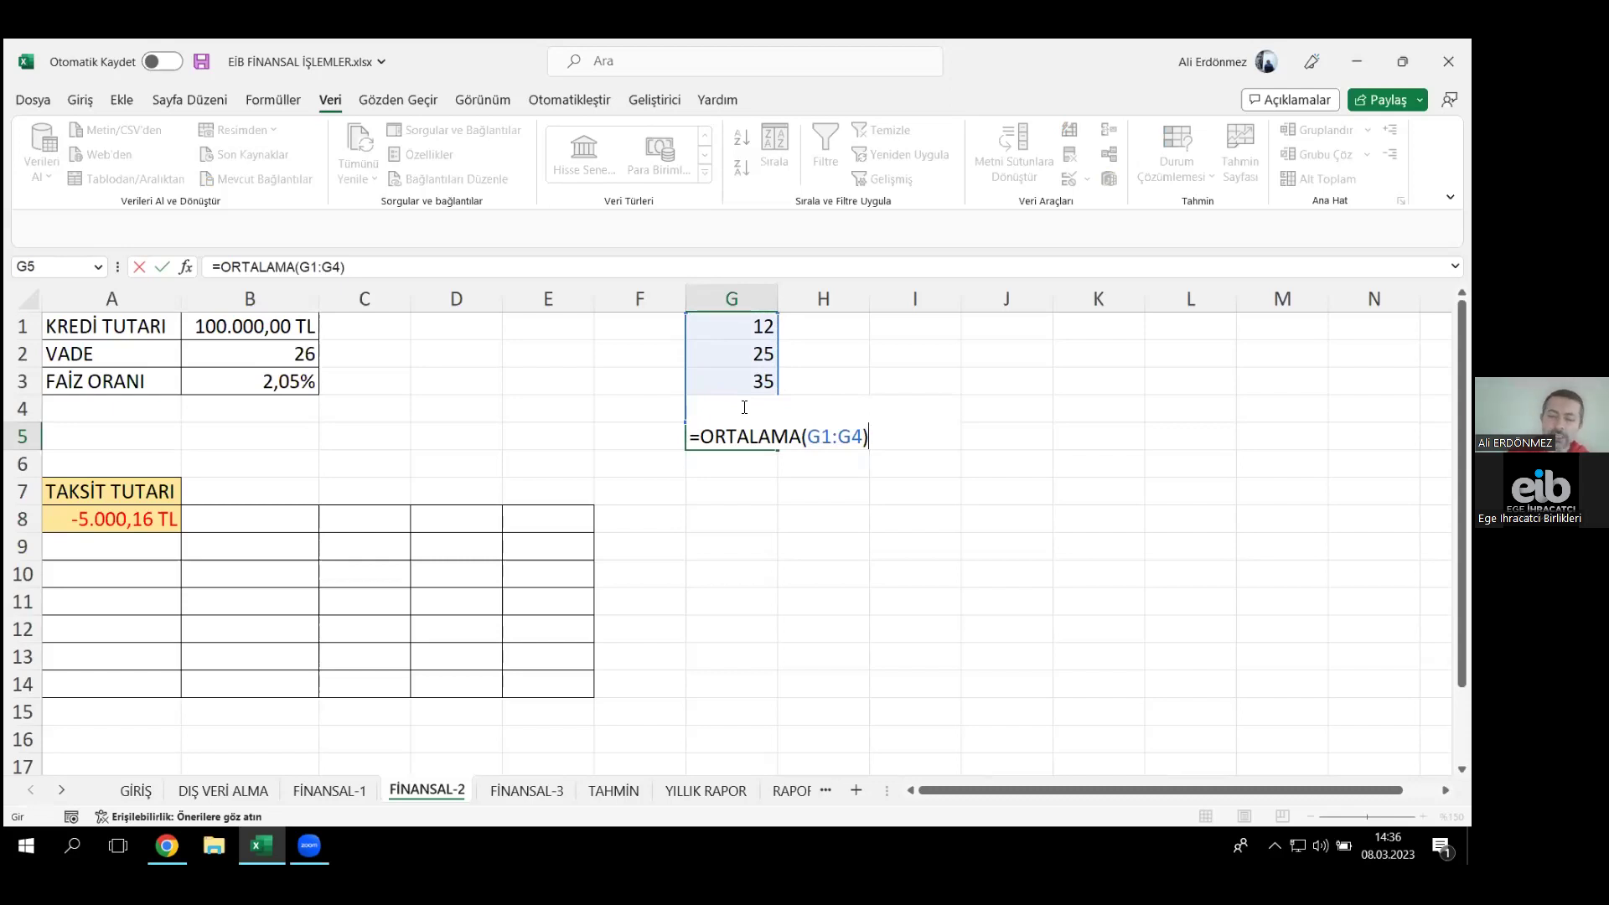
key(Return)
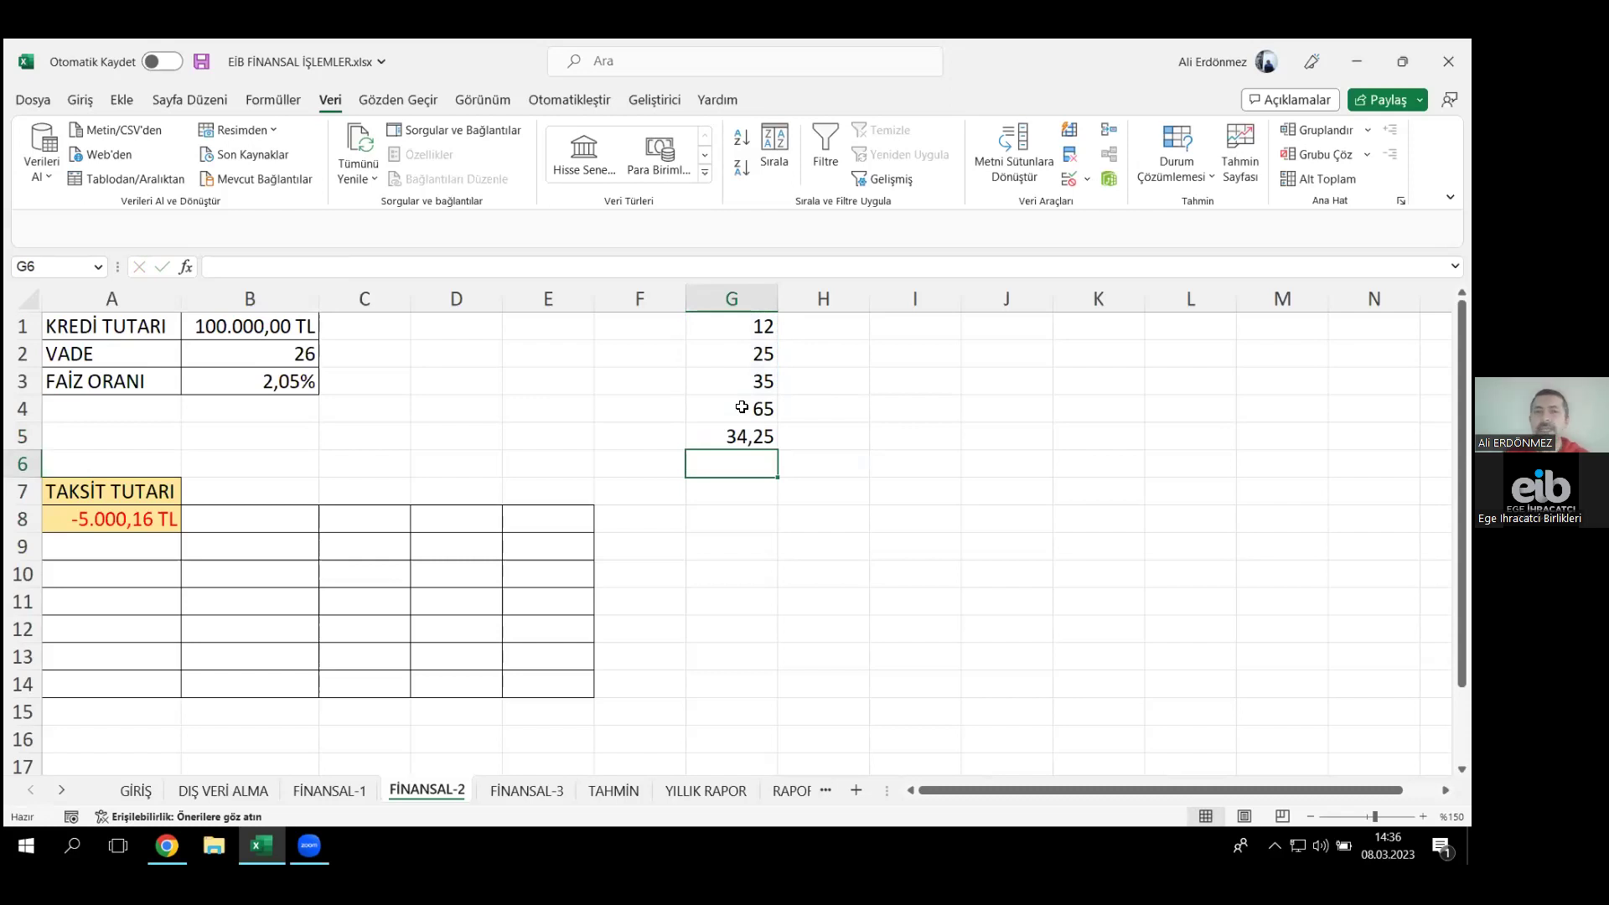
- Run Goal Seek to set G5 to 40 by changing G1, which becomes 35
click(1177, 163)
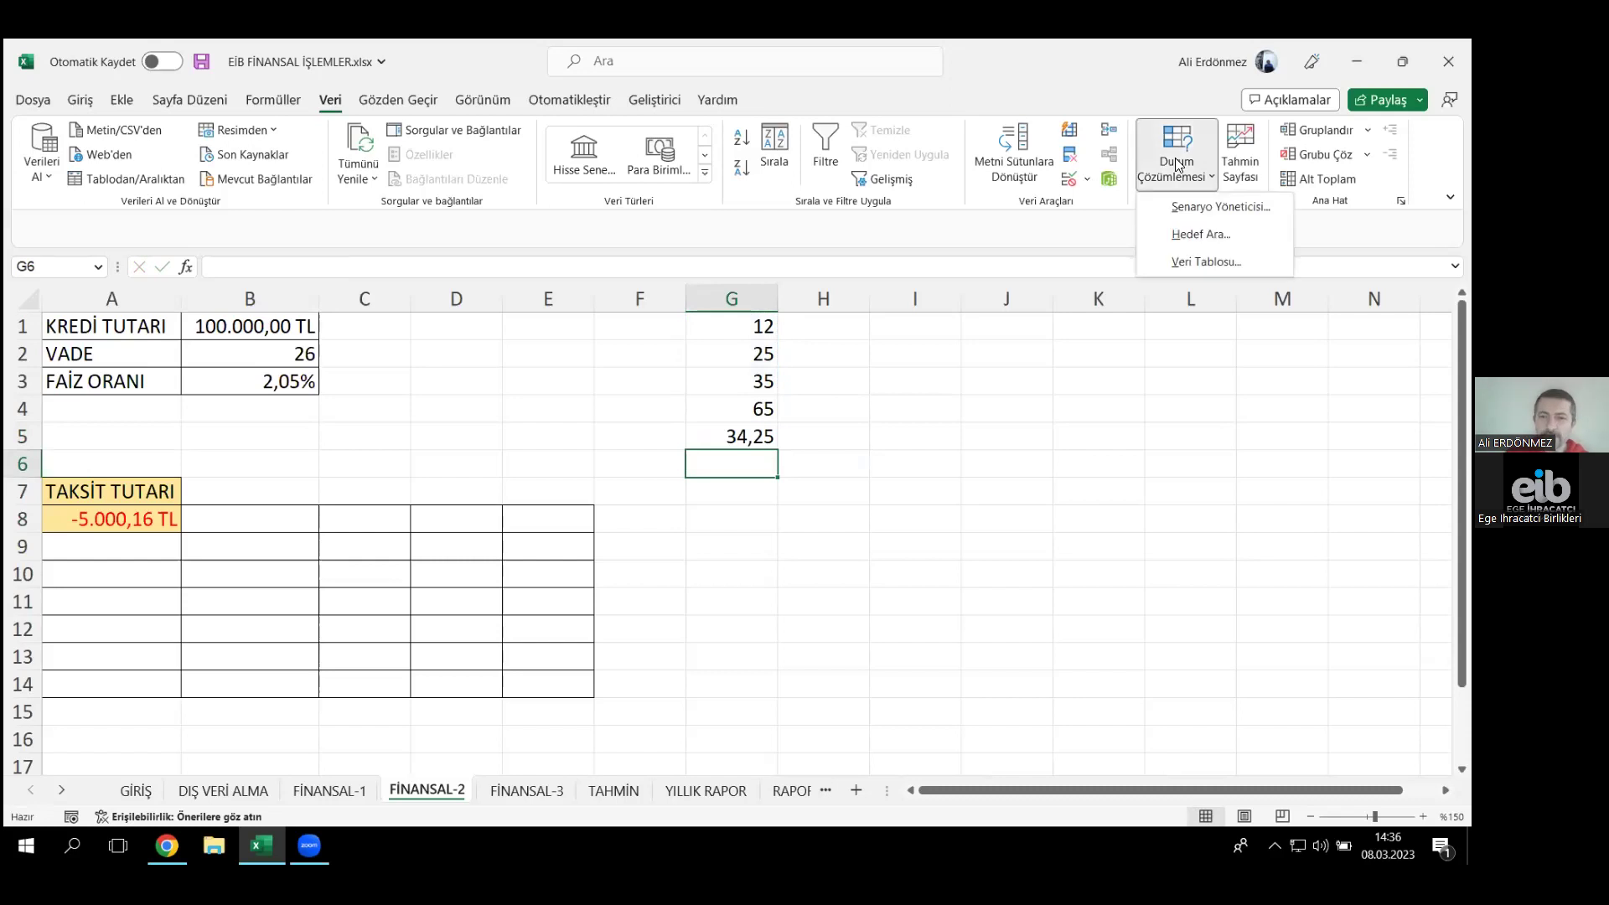
click(1201, 234)
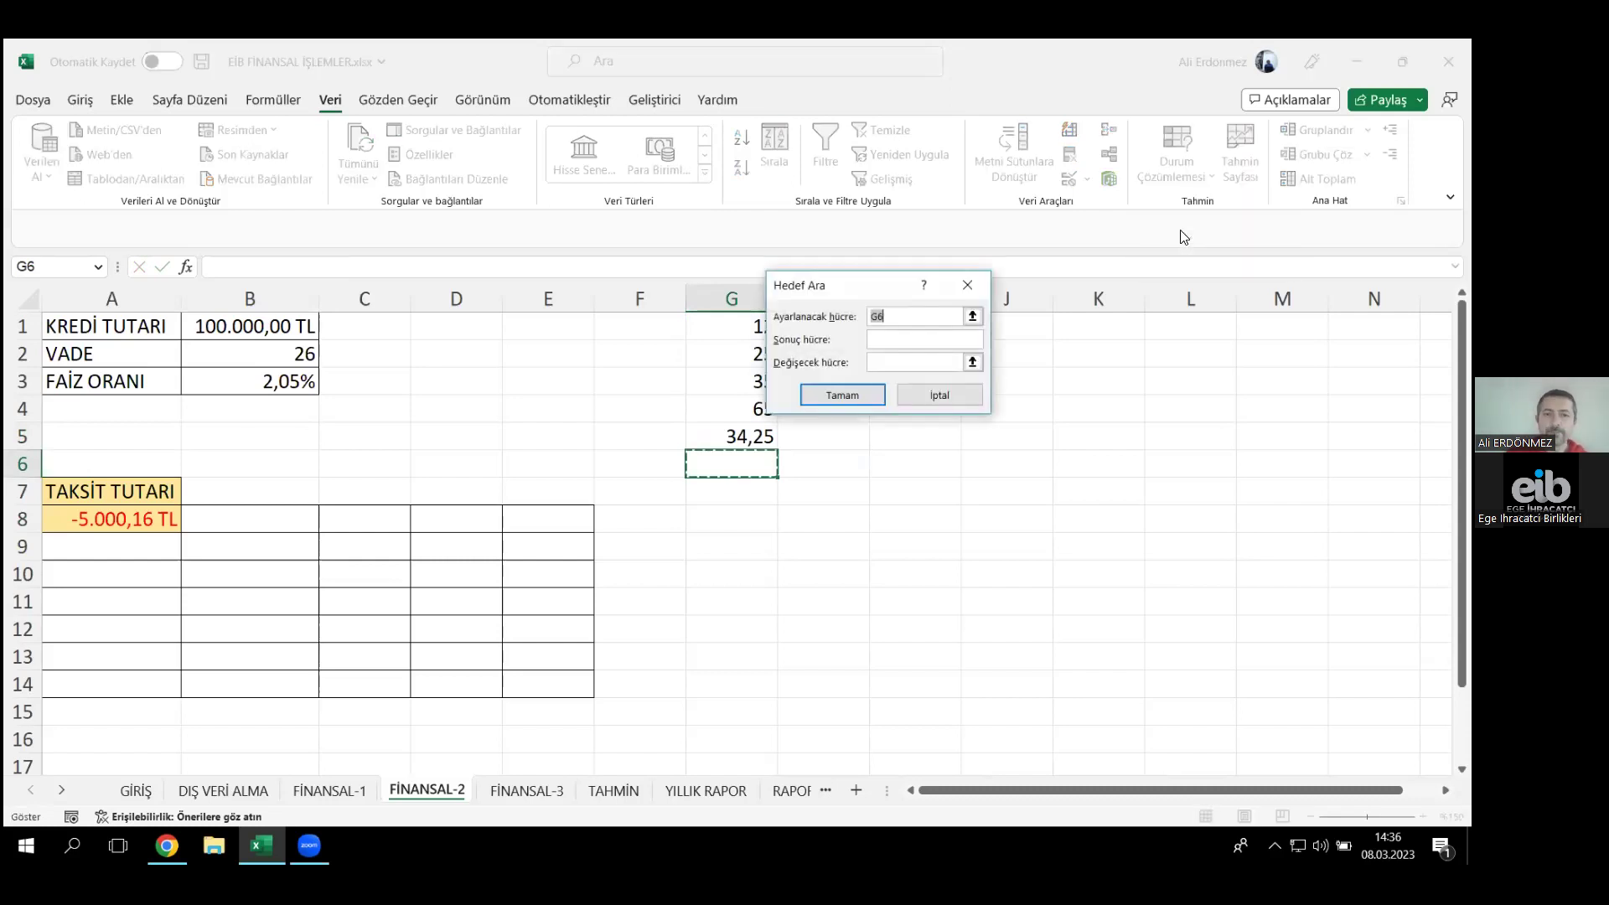
click(742, 436)
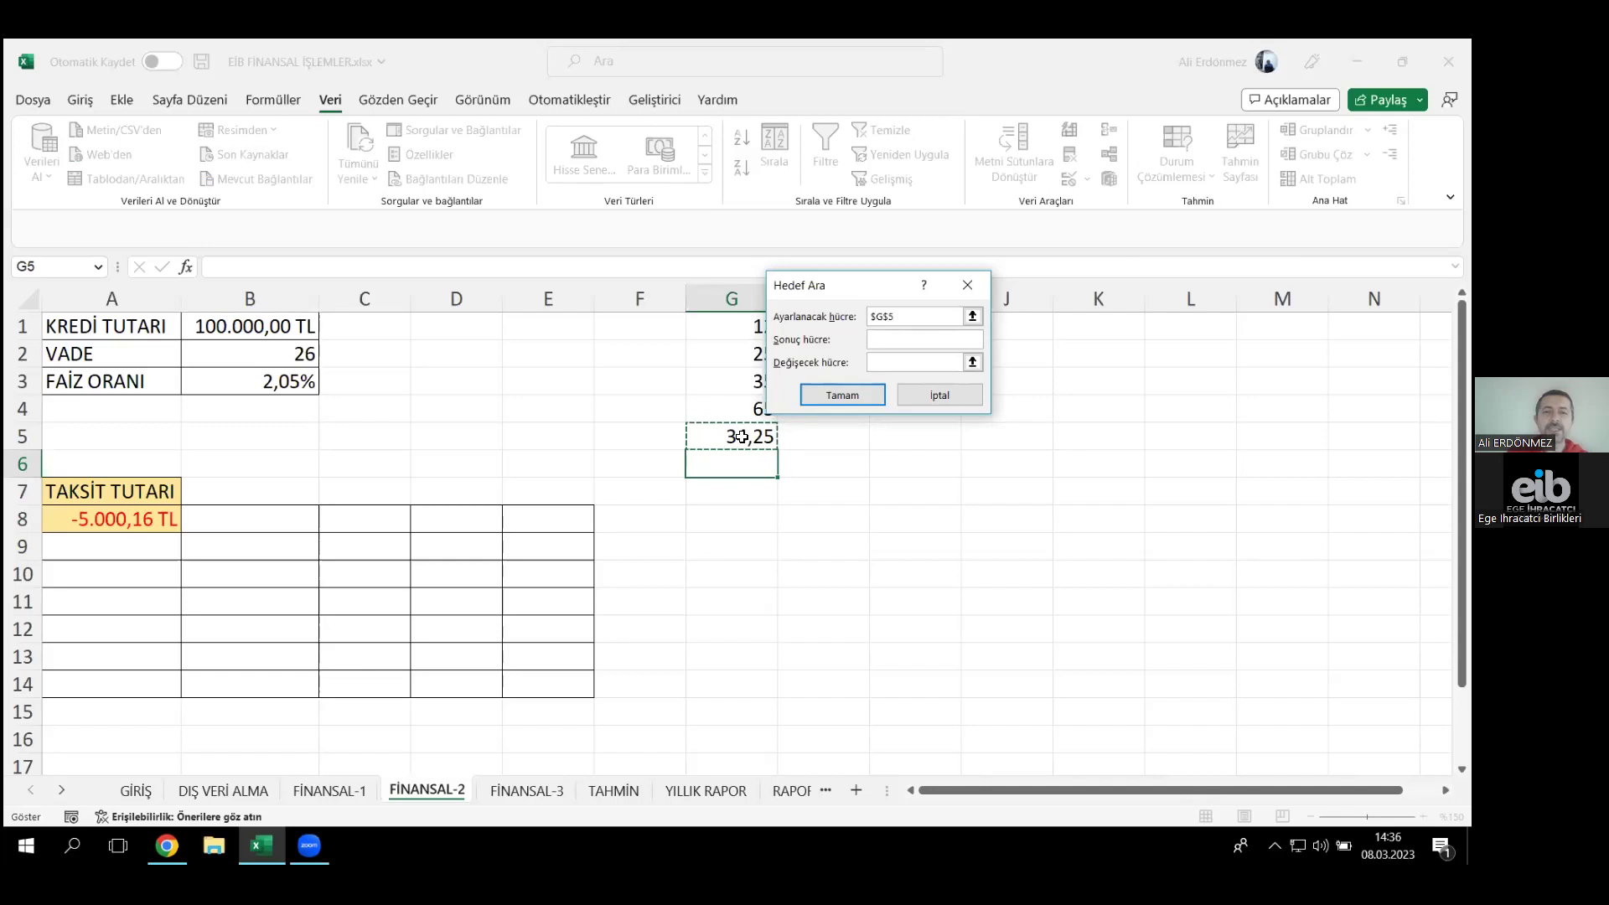
click(936, 339)
text(40)
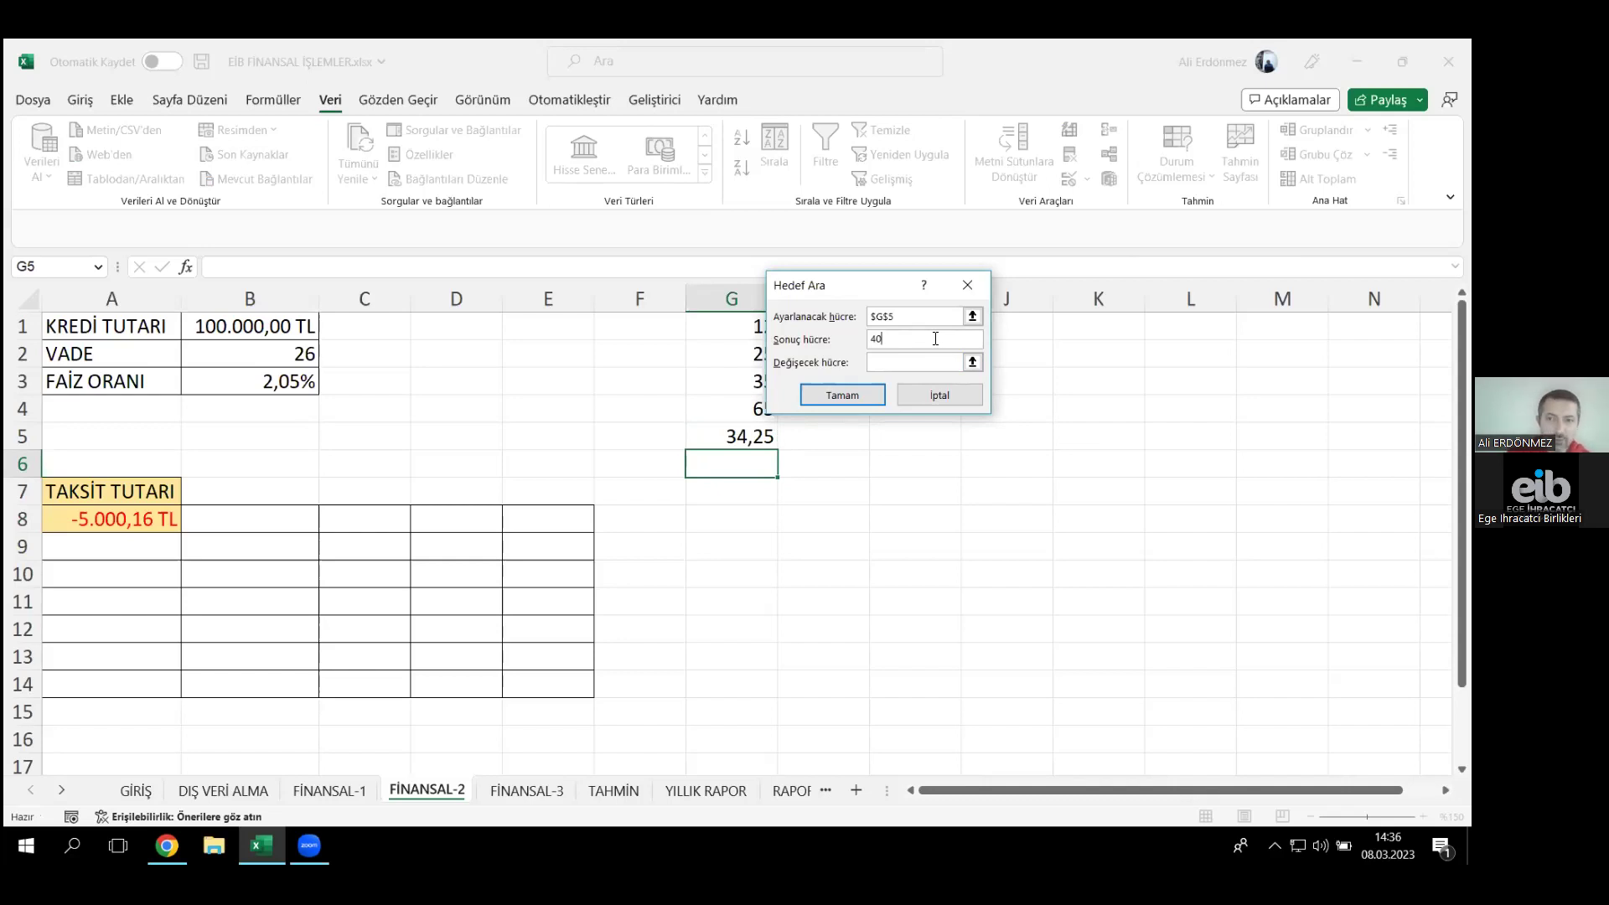
key(Tab)
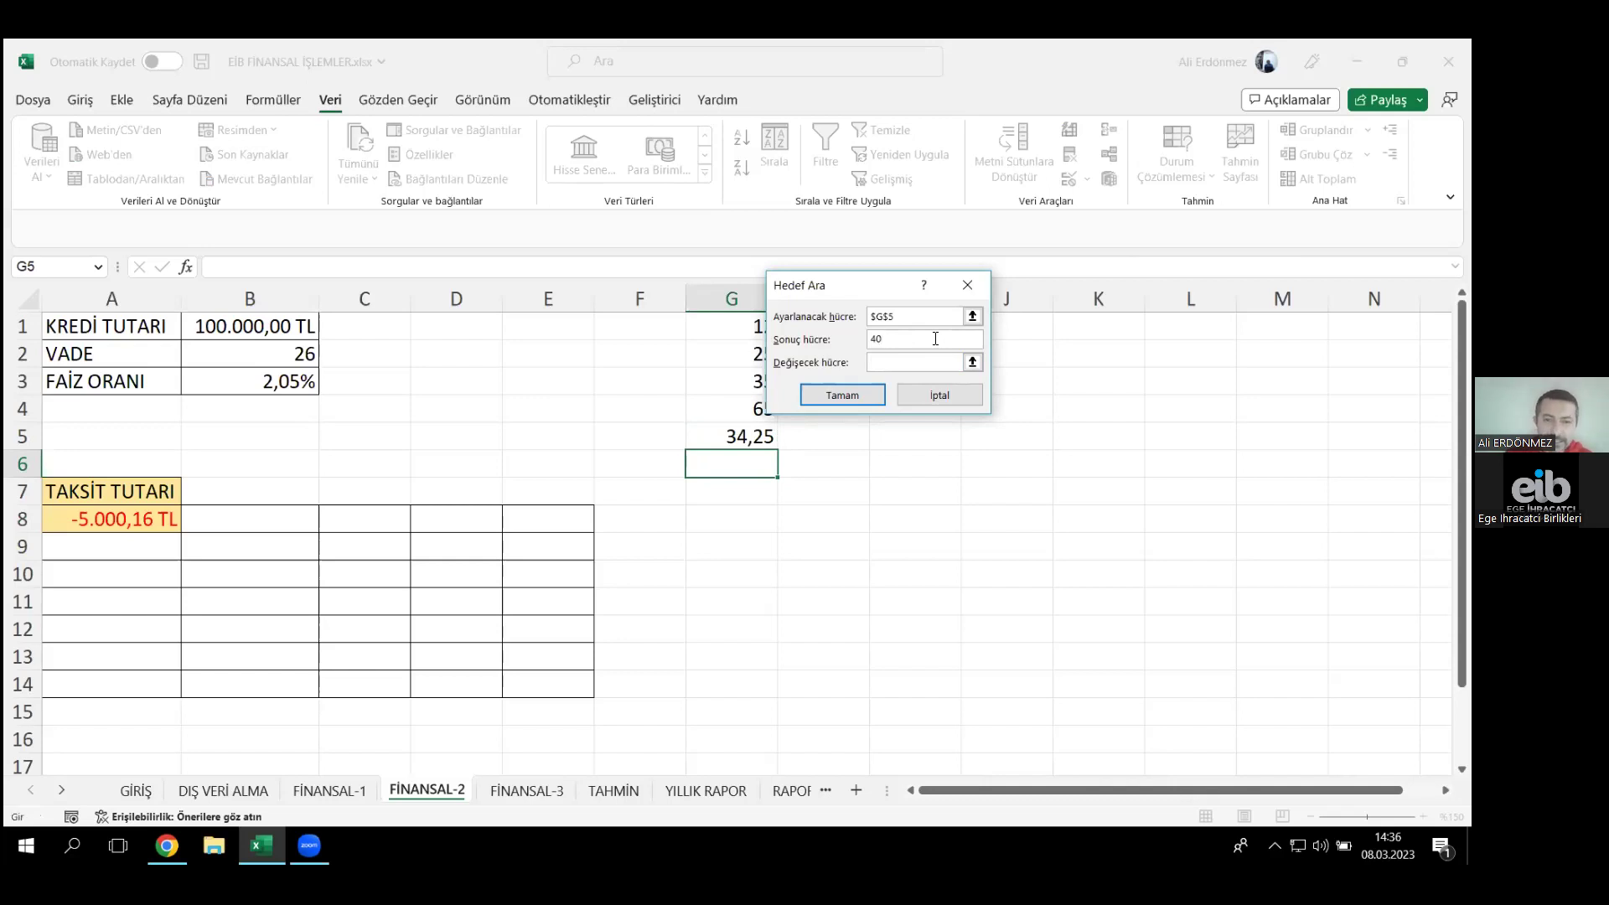
click(718, 325)
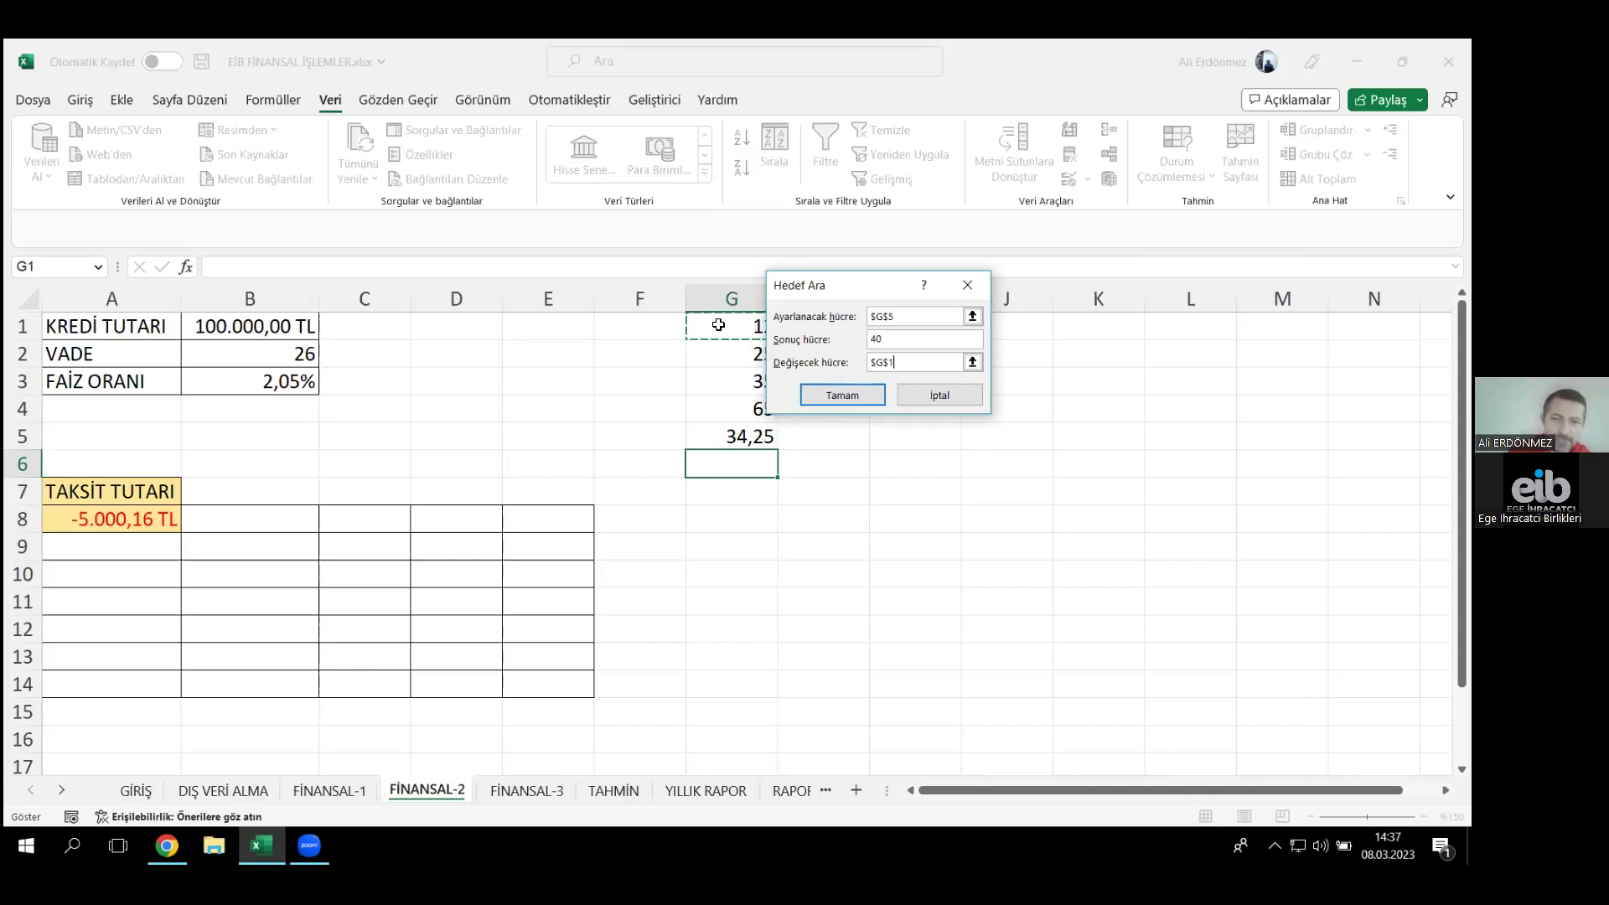
key(Return)
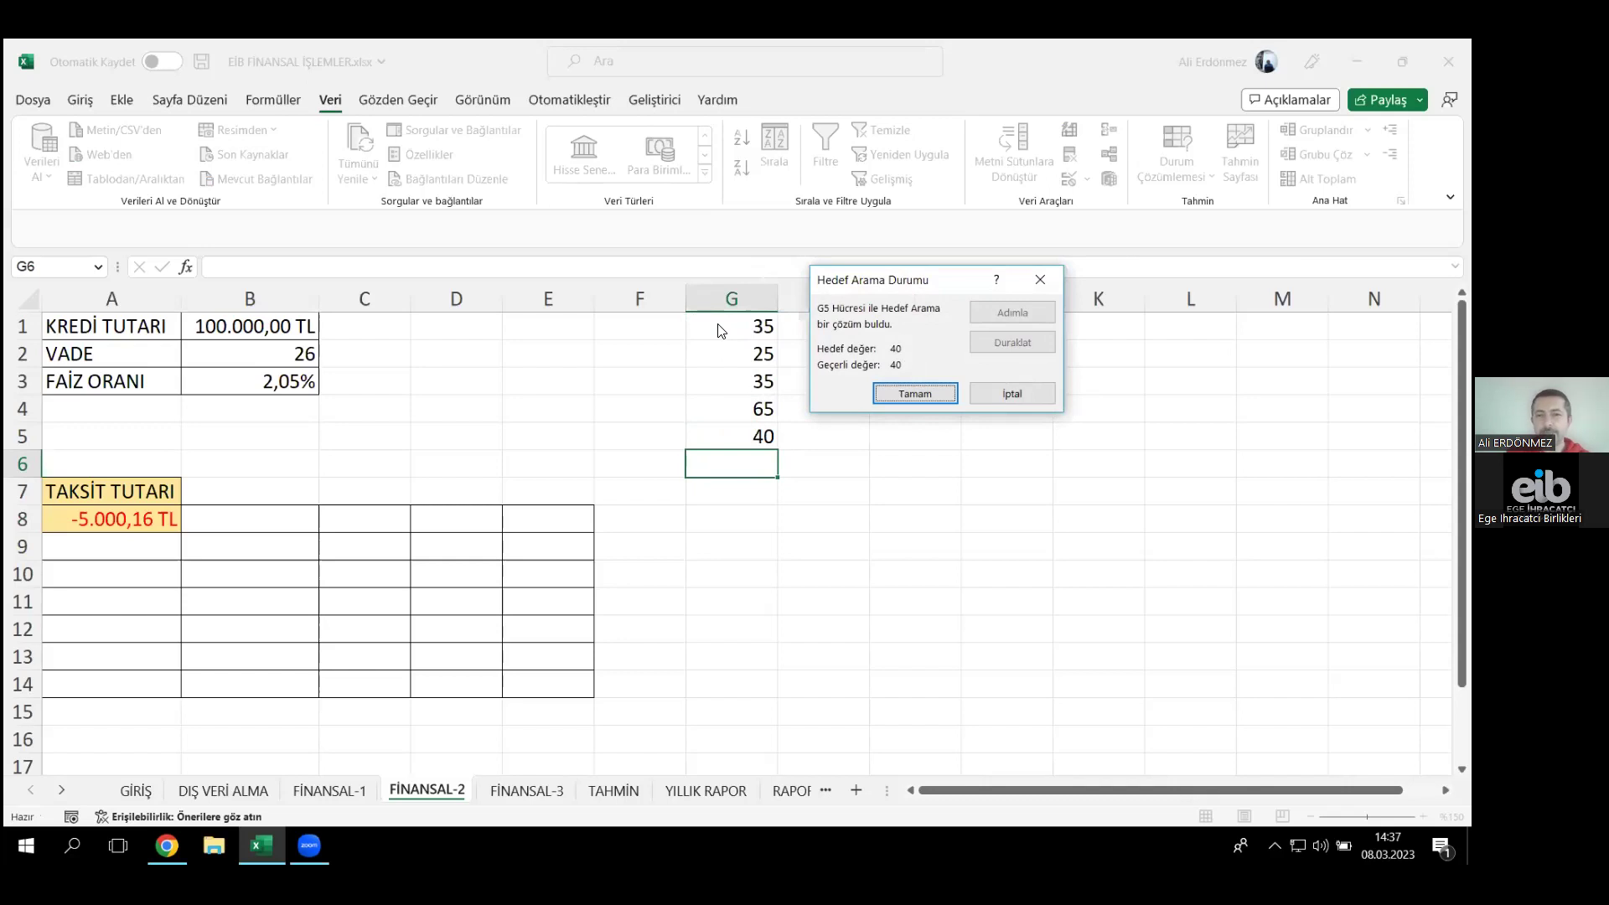
key(Return)
click(718, 325)
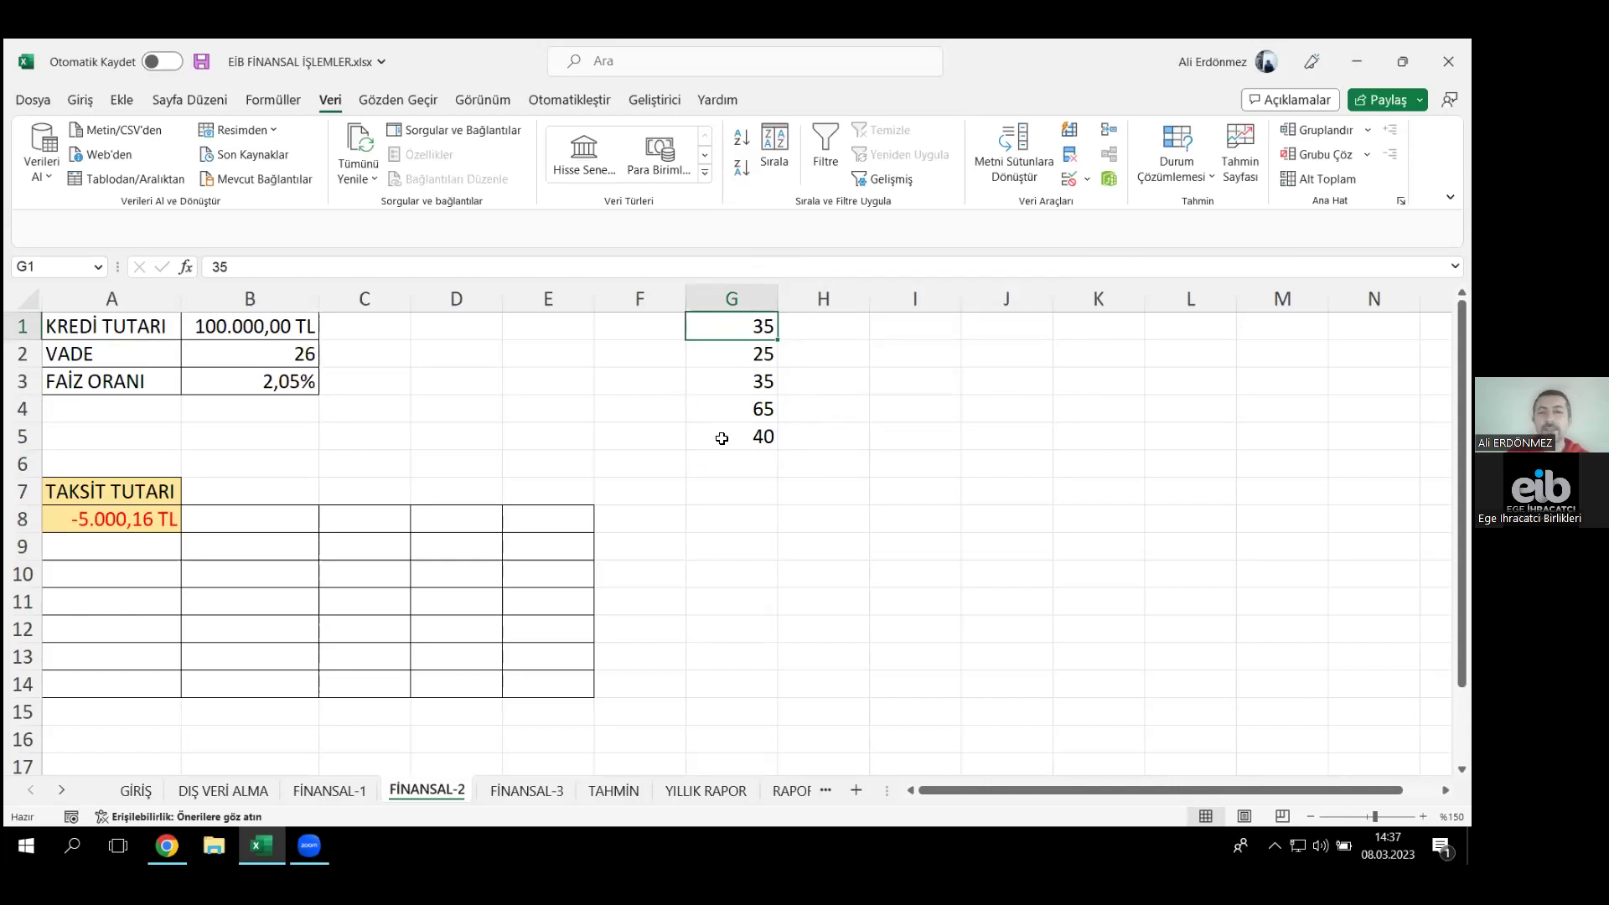
- Check the formula in G5, then move to the YILLIK RAPOR invoice sheet
click(722, 439)
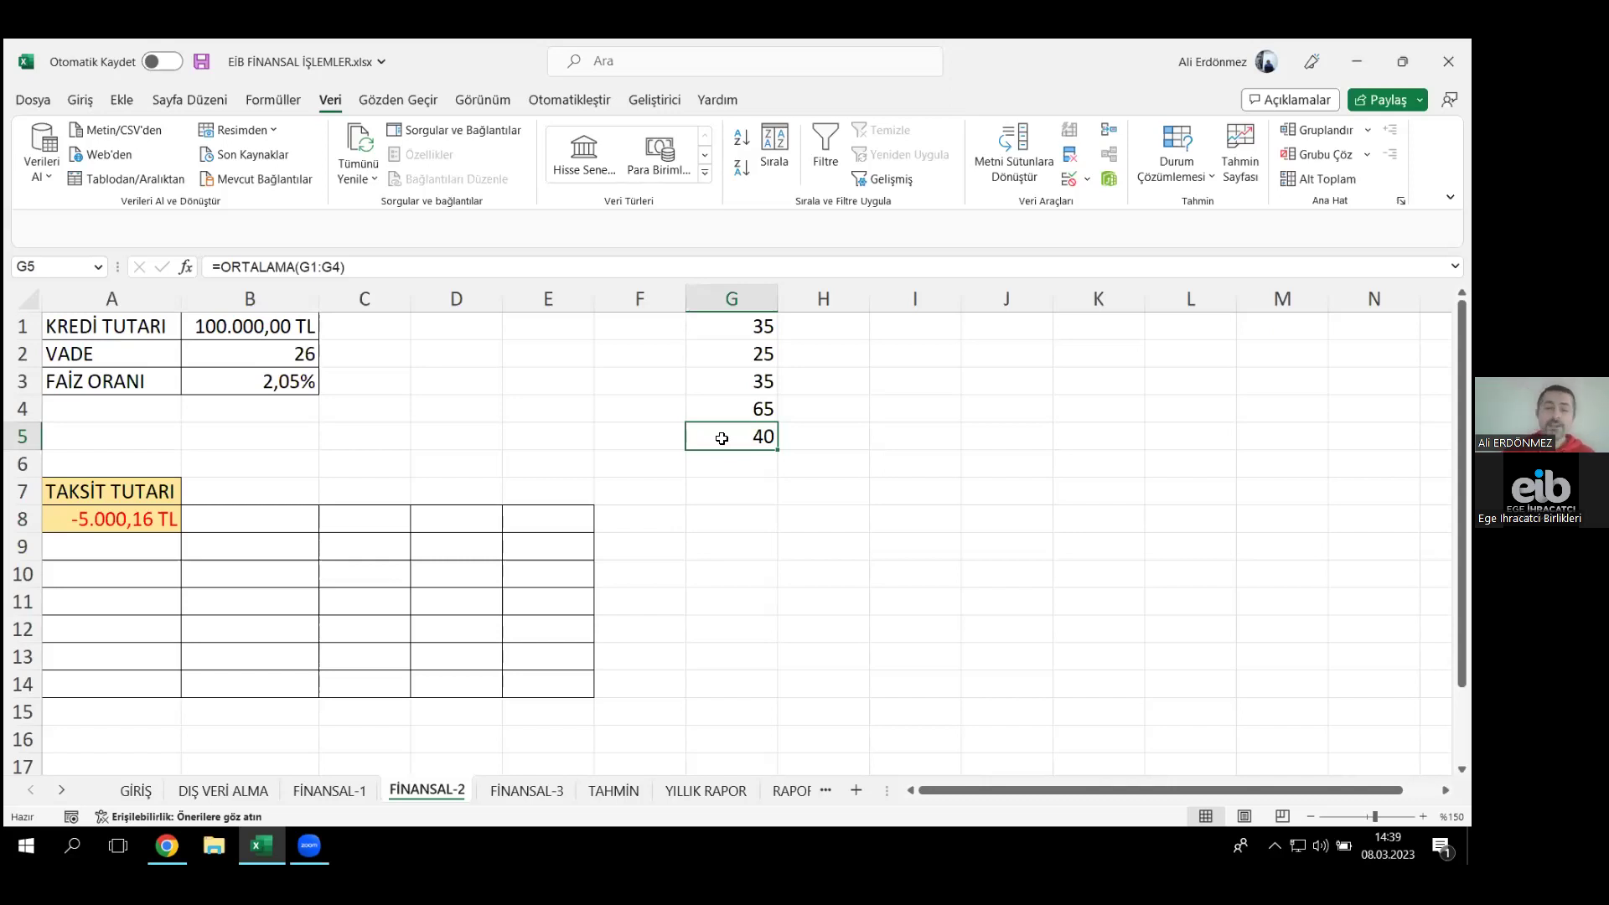
click(706, 791)
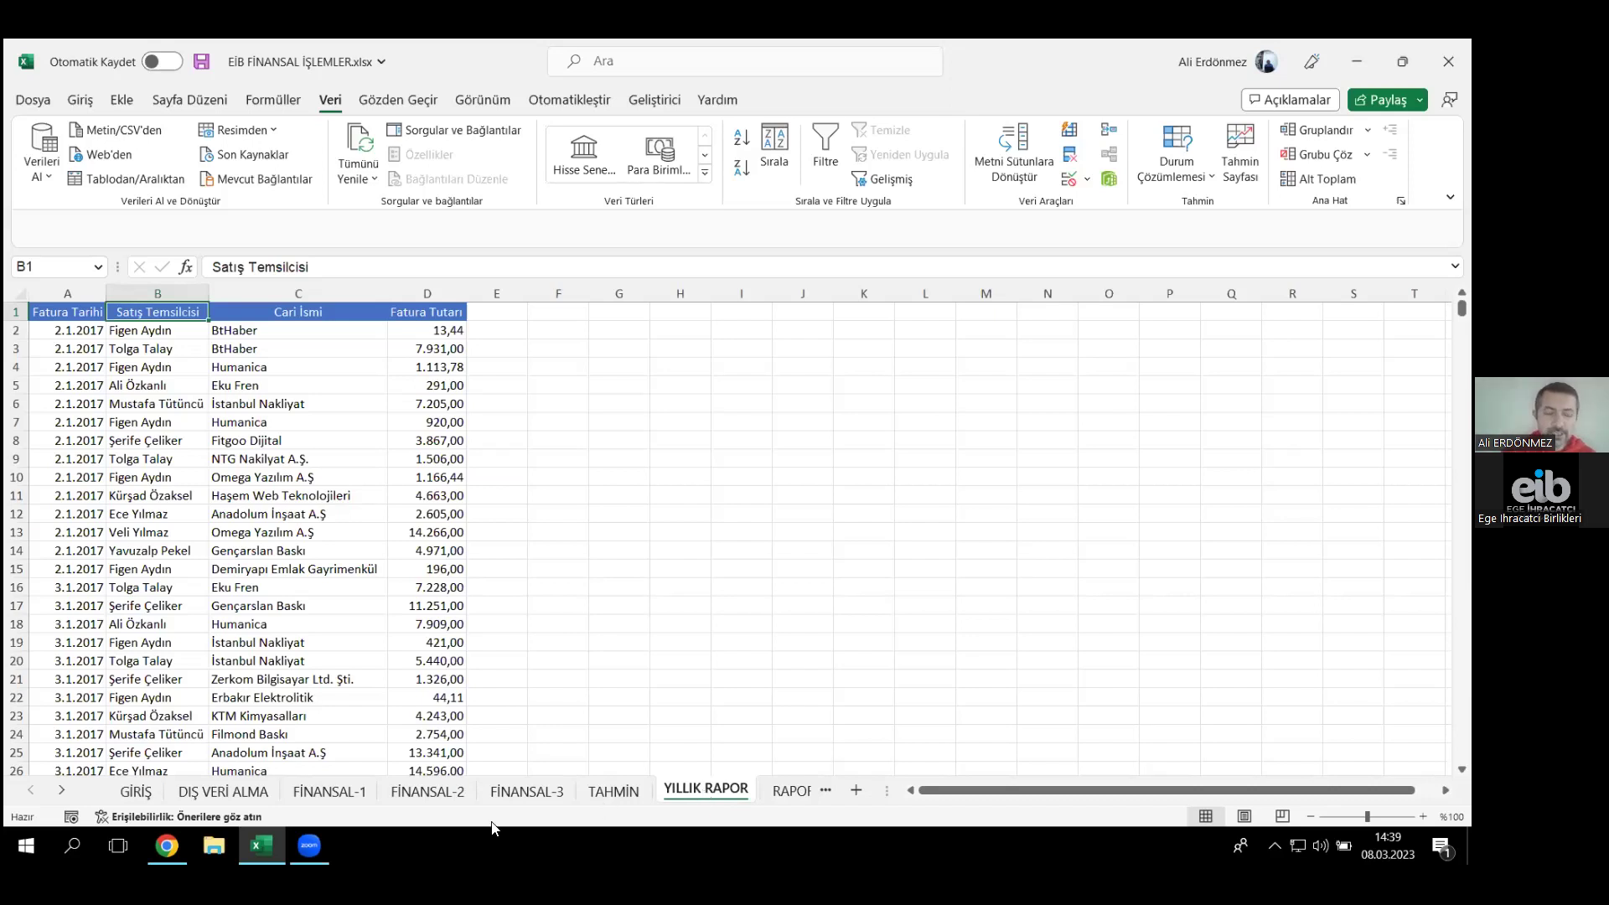
- Go to the FİNANSAL-1 sheet with the 100.000 TL loan repayment schedule
click(327, 791)
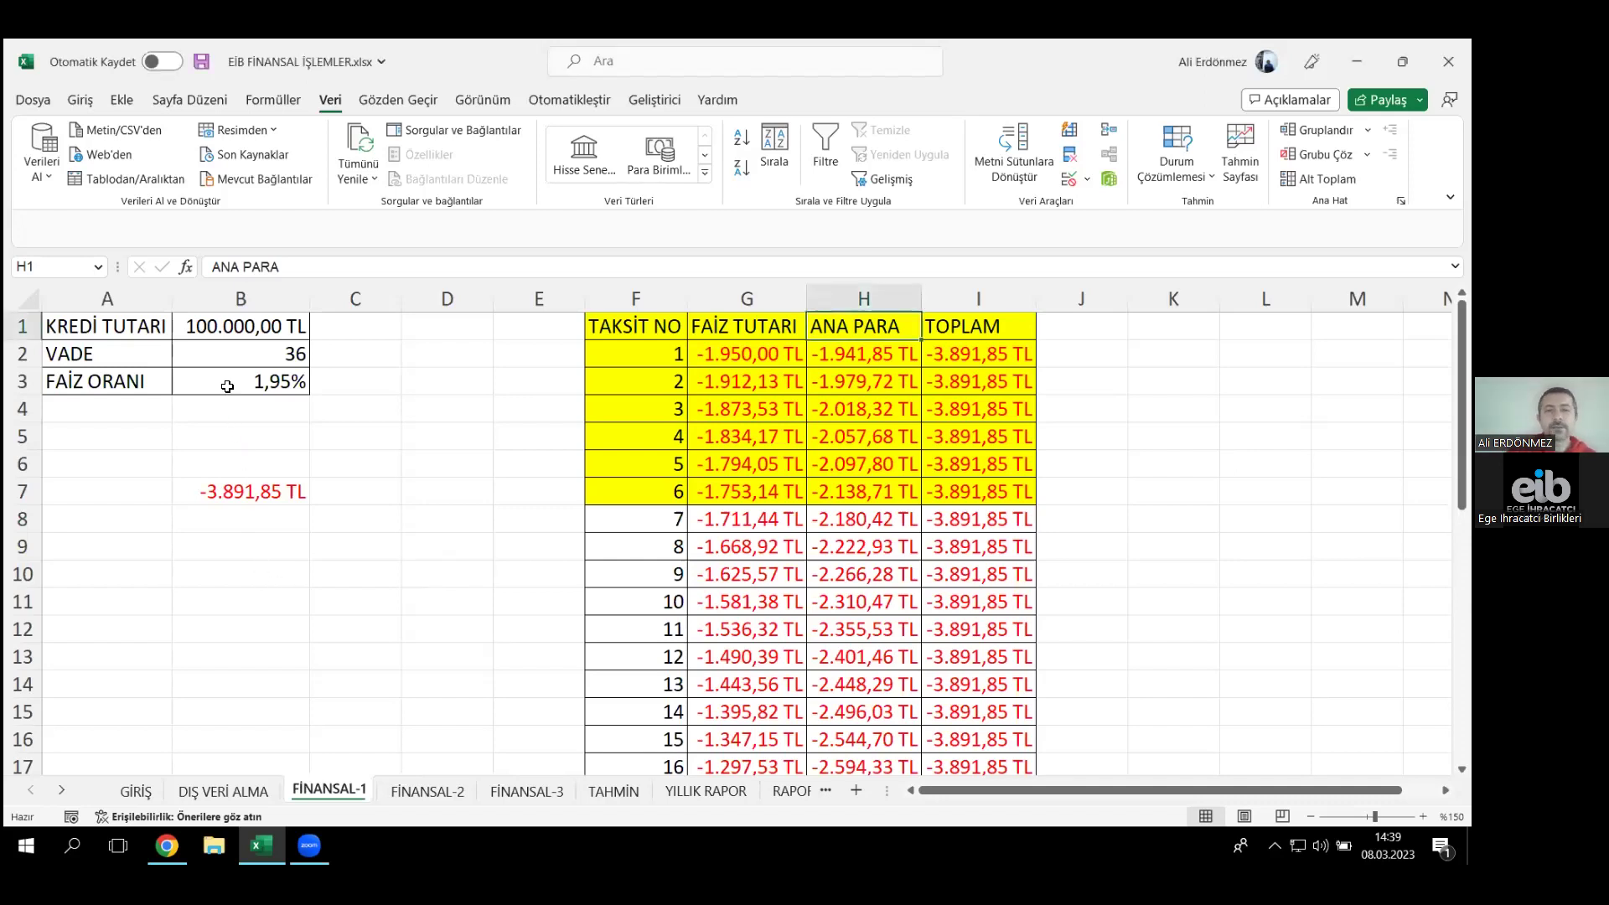
click(238, 326)
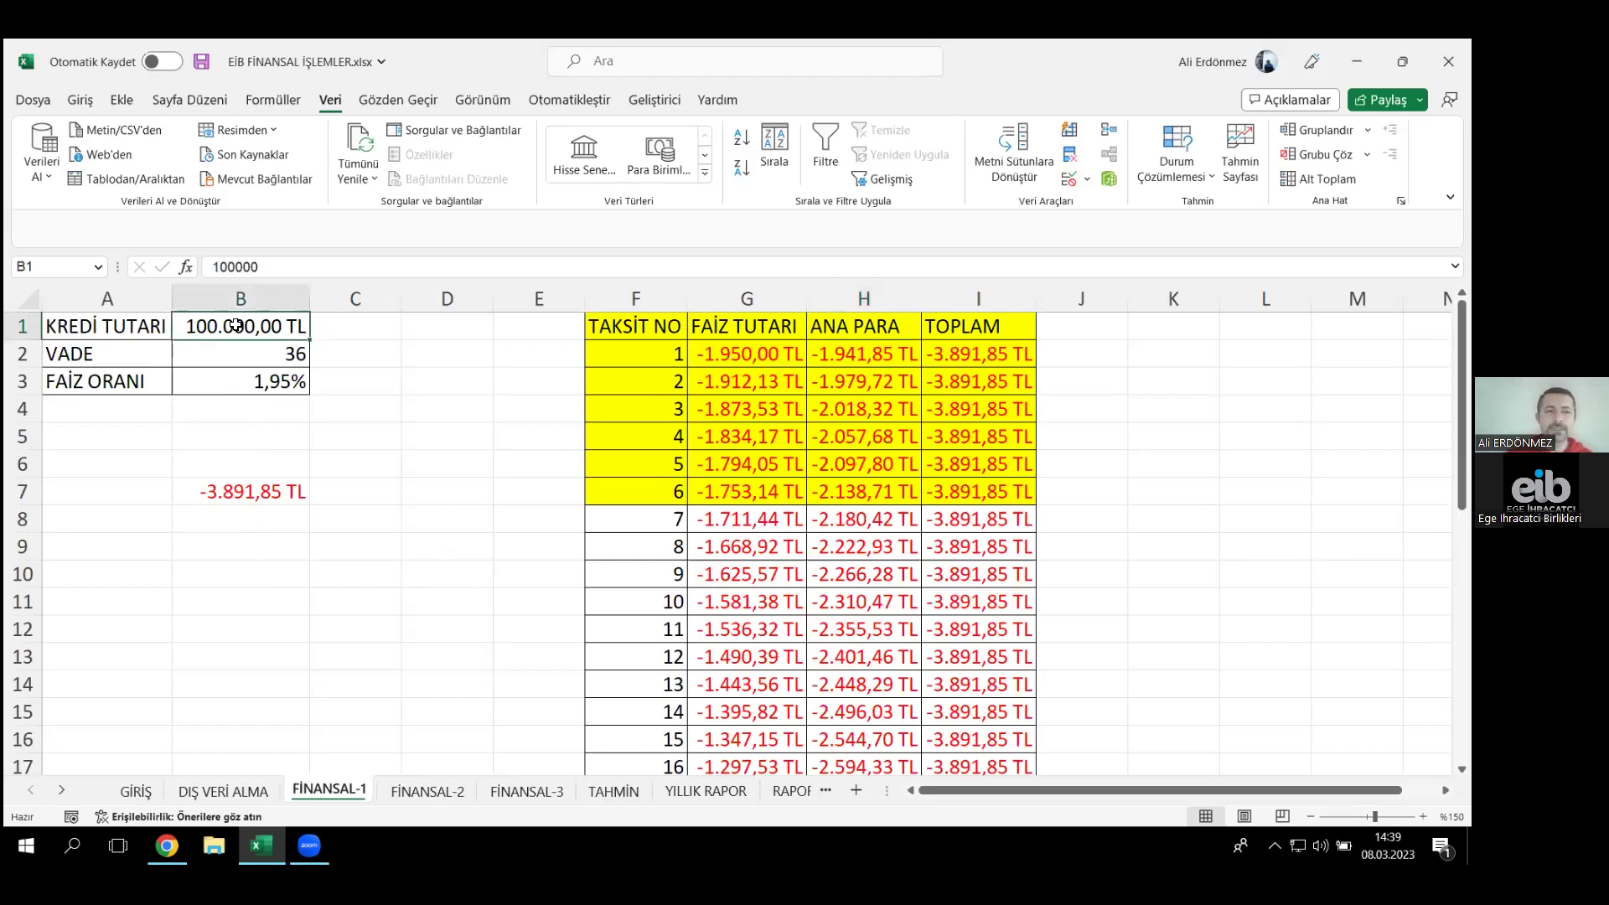
click(241, 352)
click(228, 386)
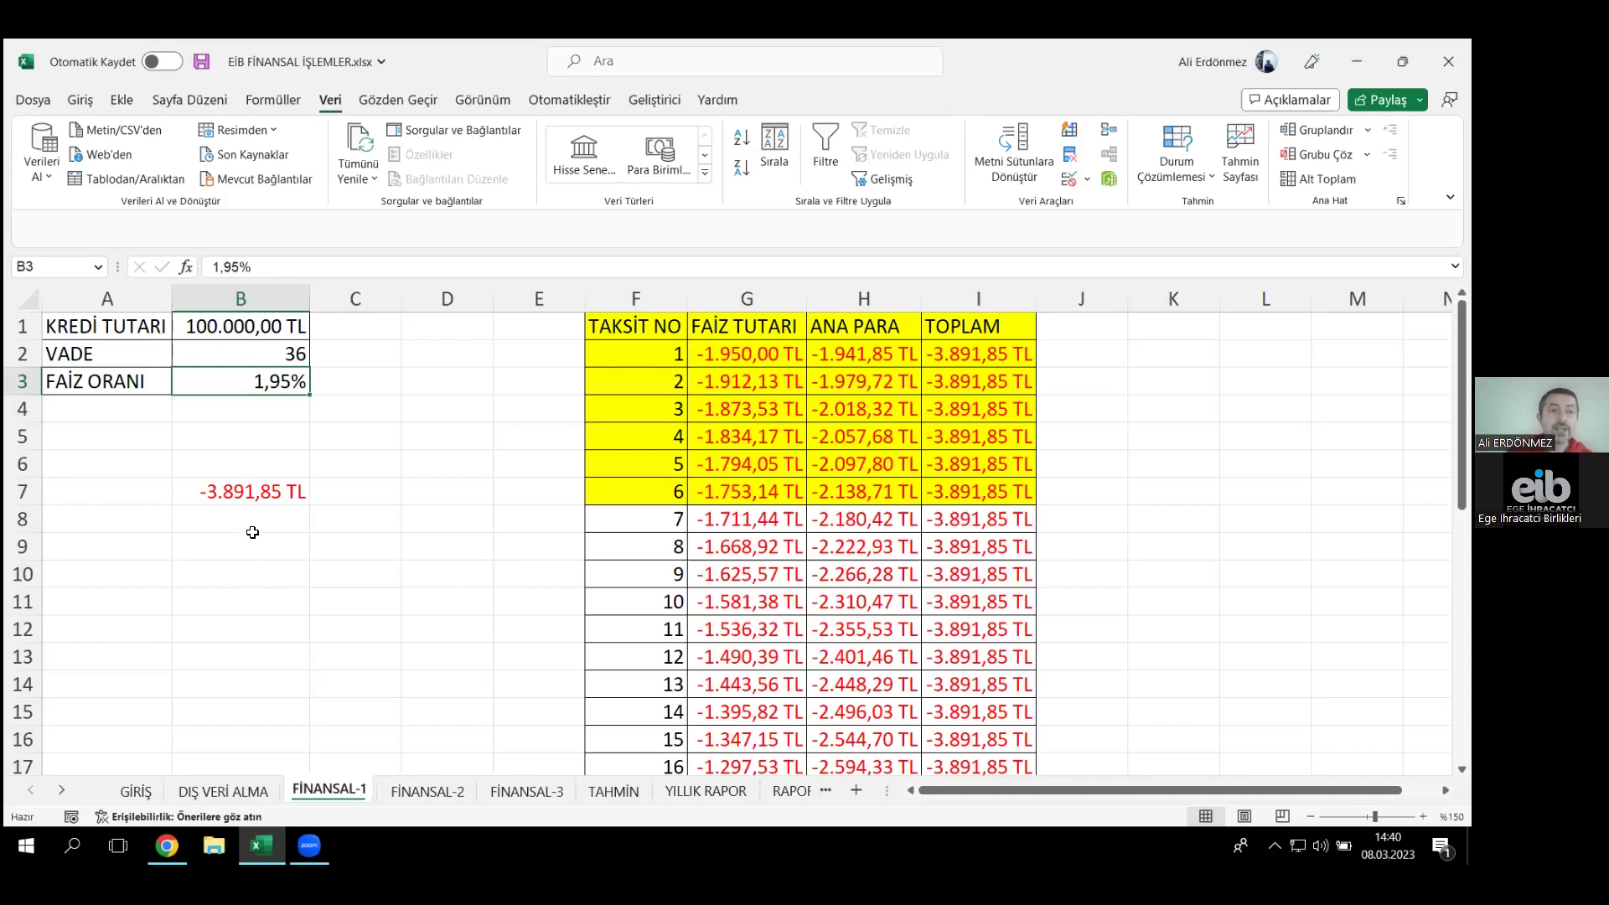
click(256, 599)
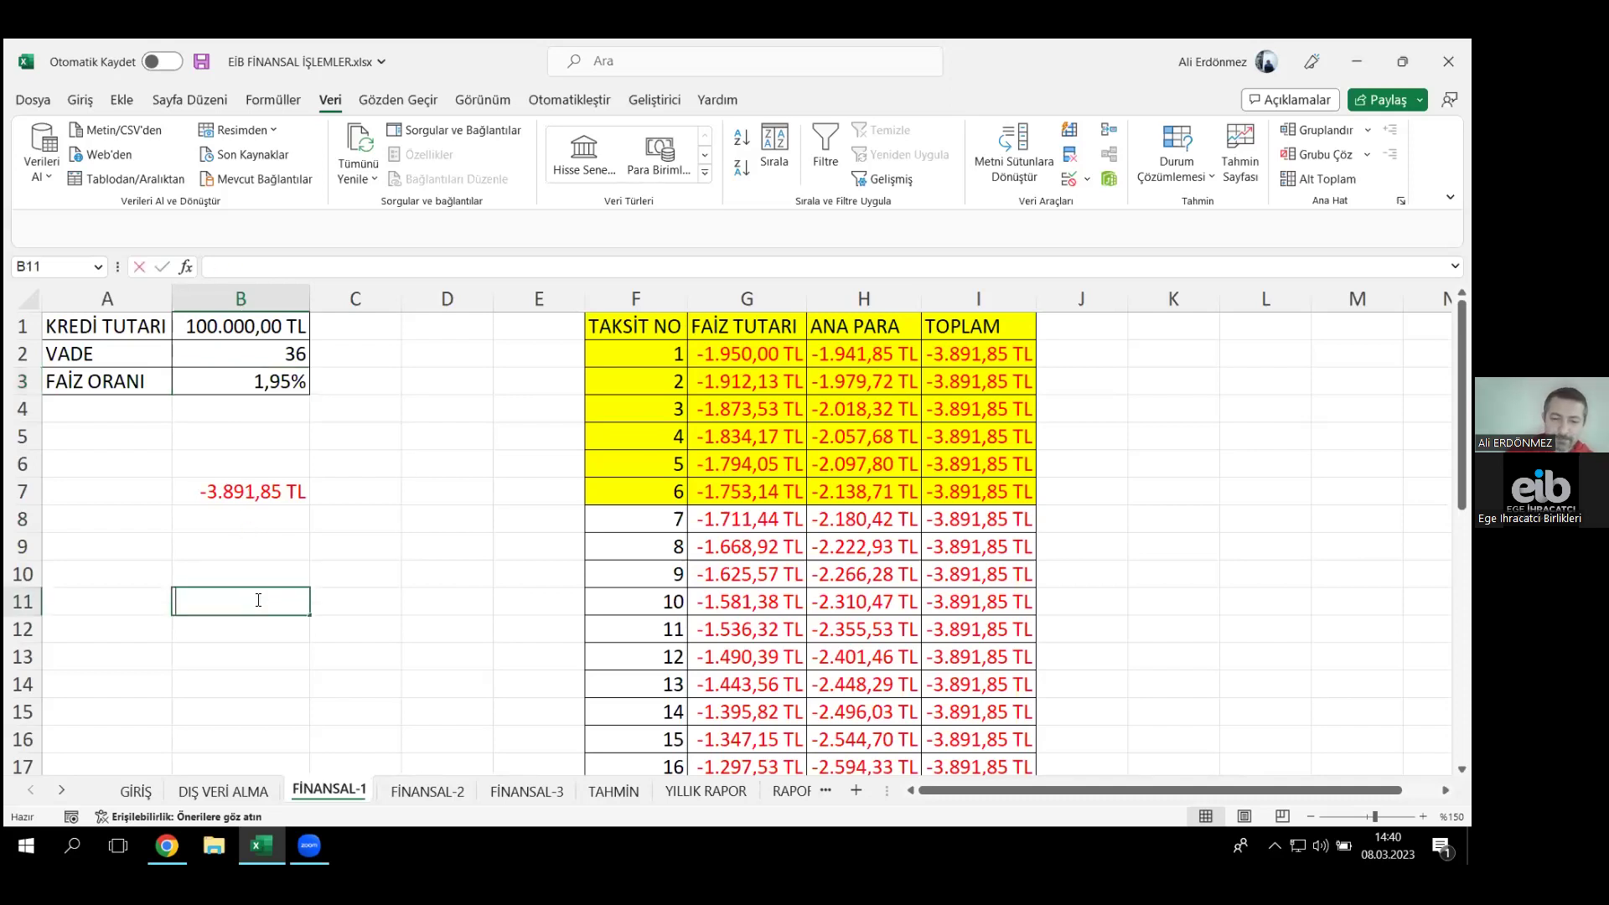
- Enter =B3*1,25 in B11 to compute the raised rate 0,024375
text(=)
click(226, 385)
text(*1,25)
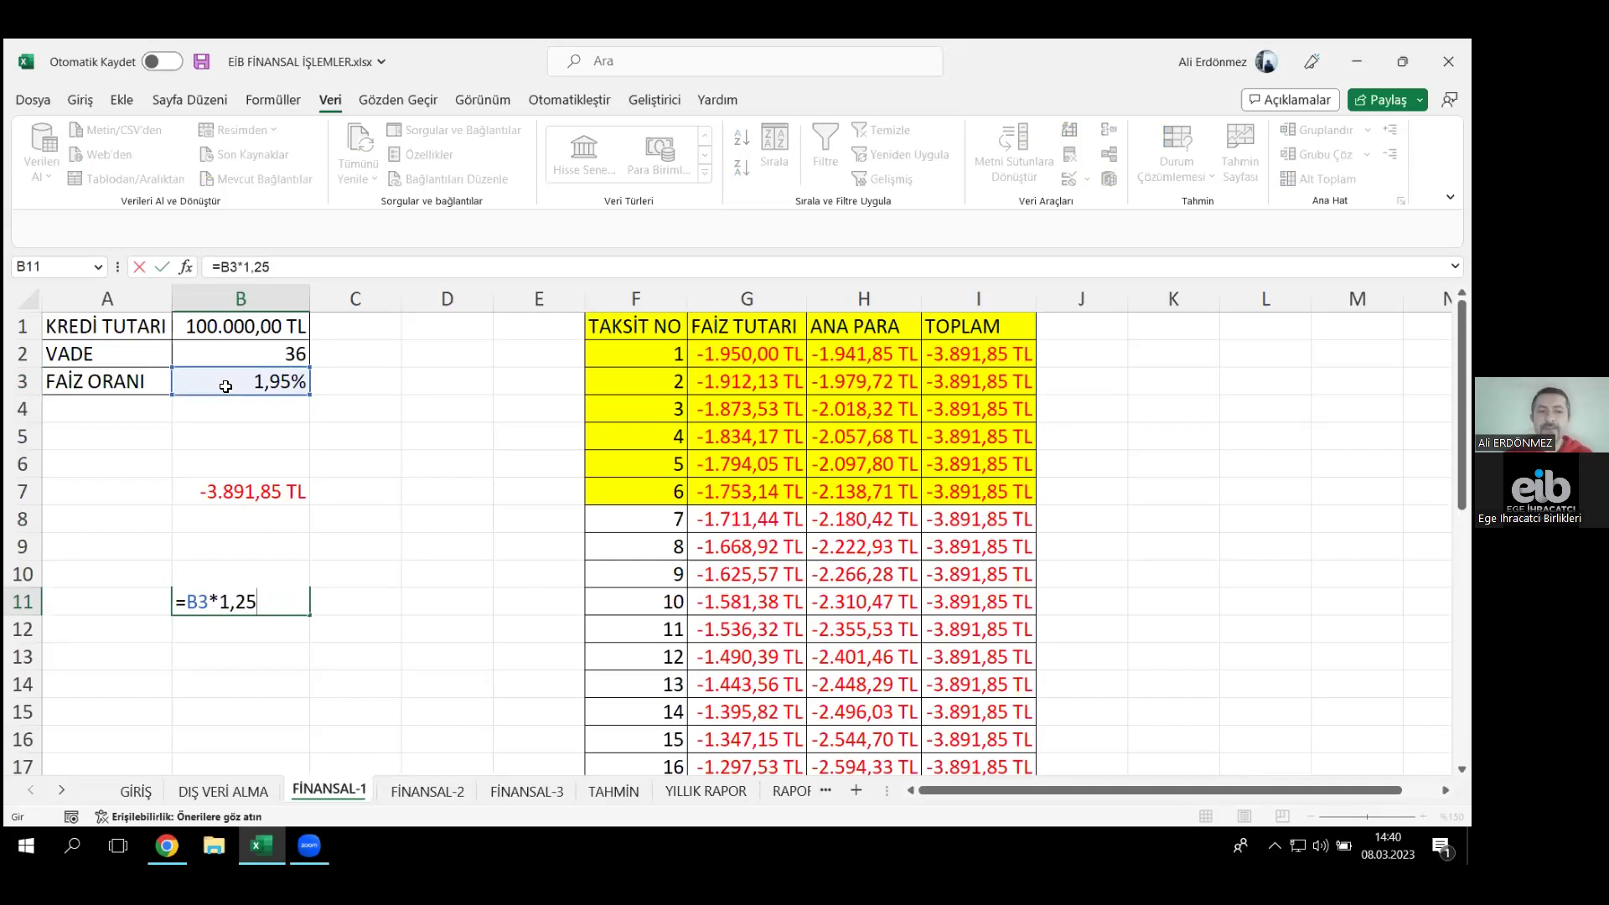
key(Return)
key(Up)
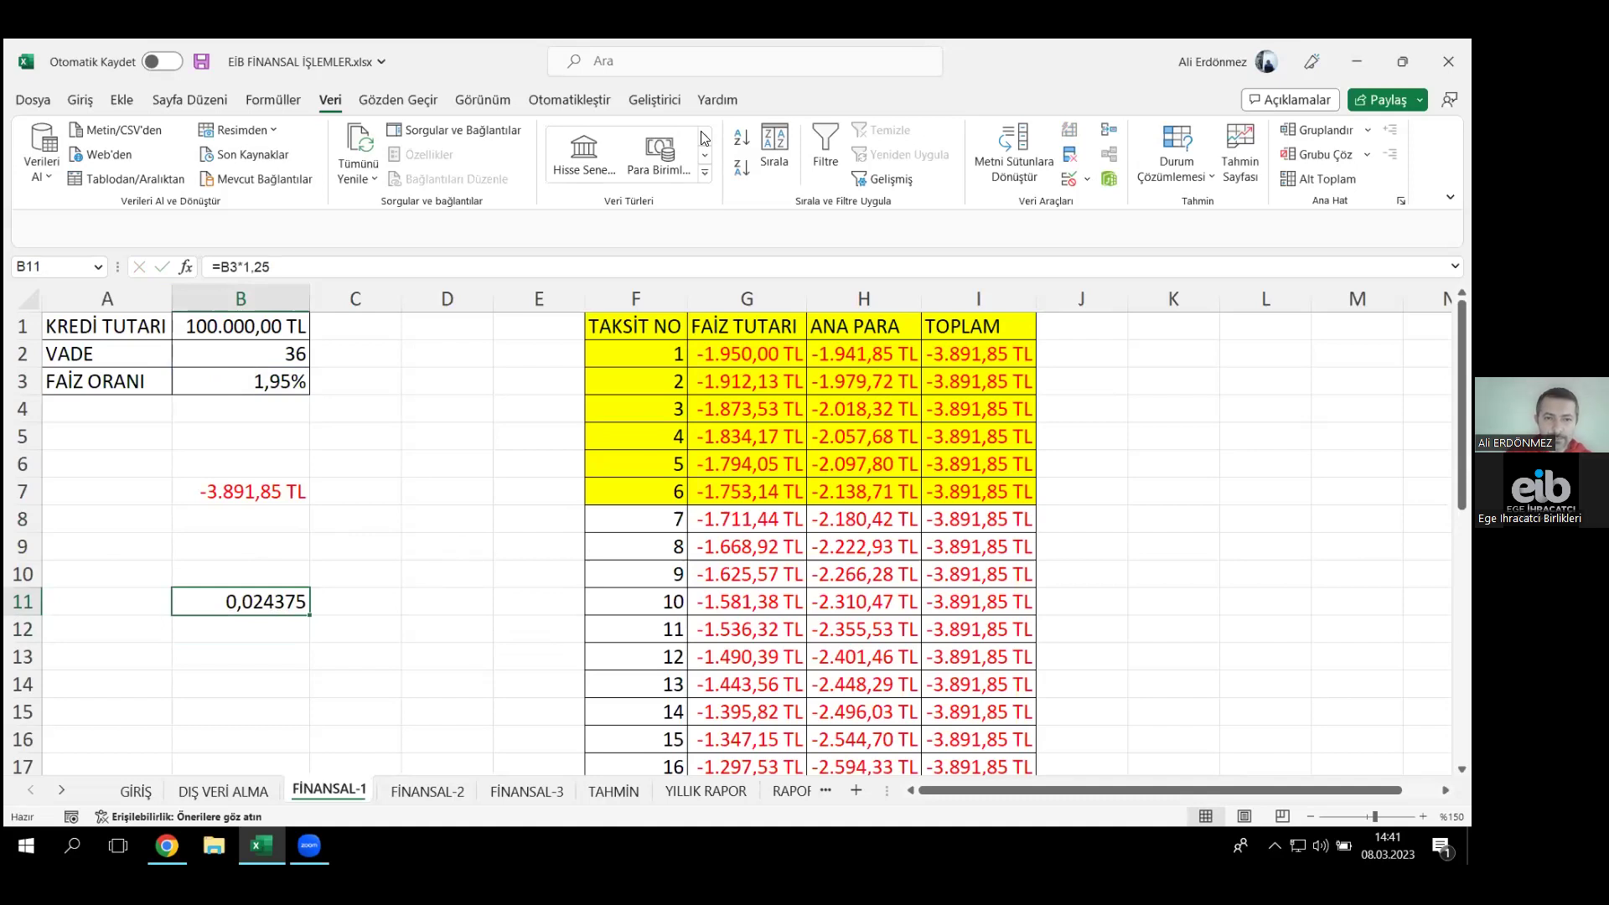
click(84, 101)
click(812, 139)
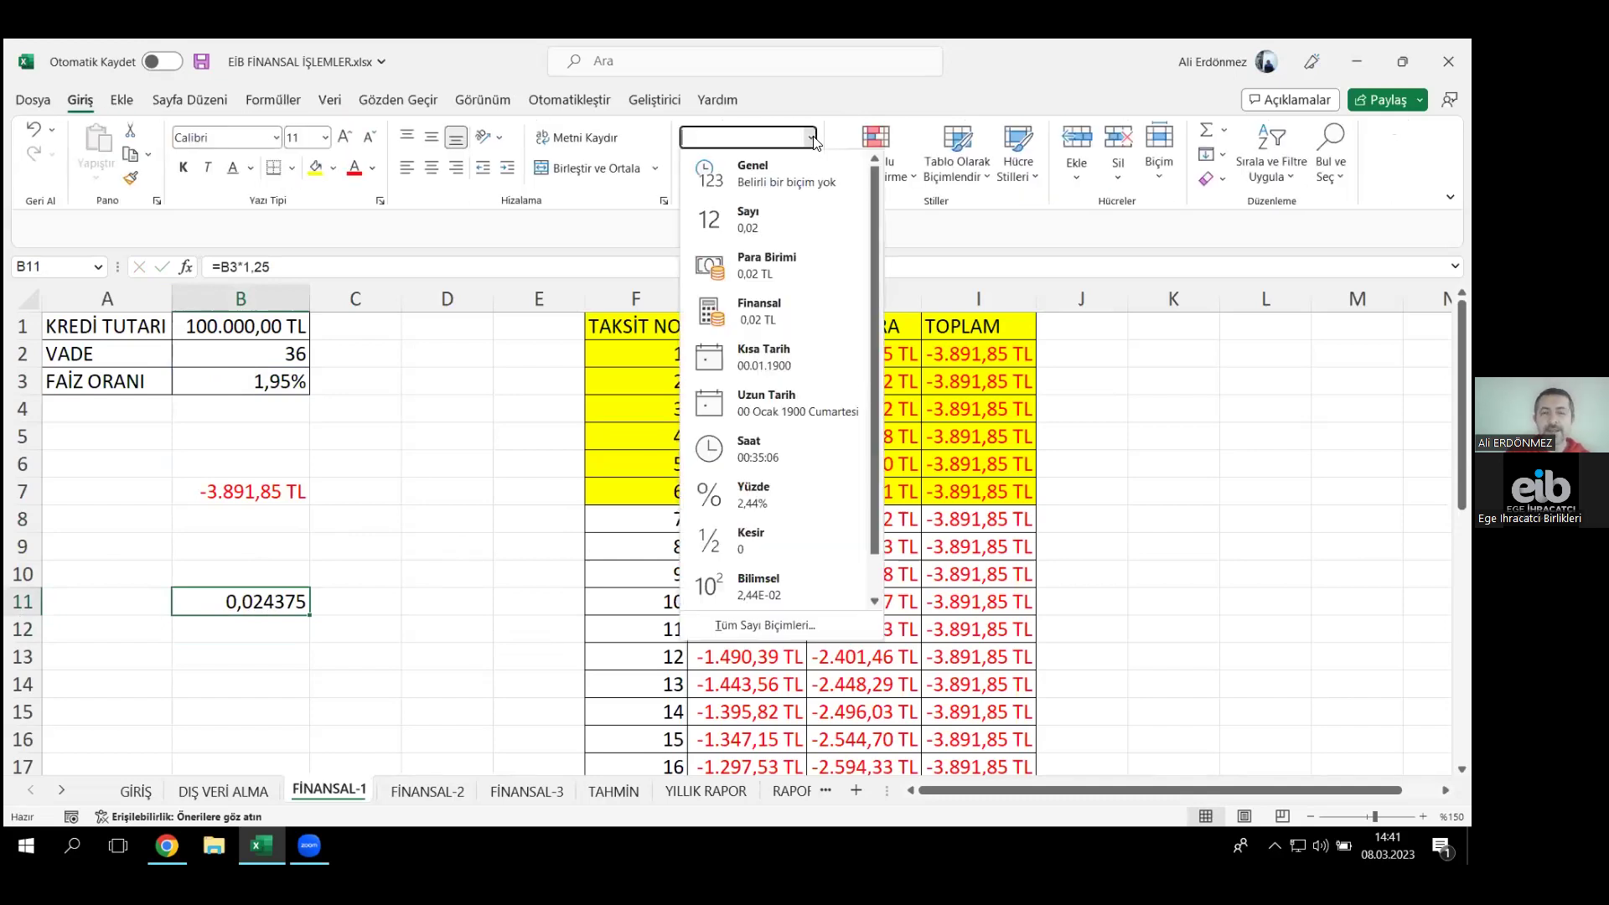
- Format B11 as Yüzde (Percentage) so it displays 2,44%
click(764, 498)
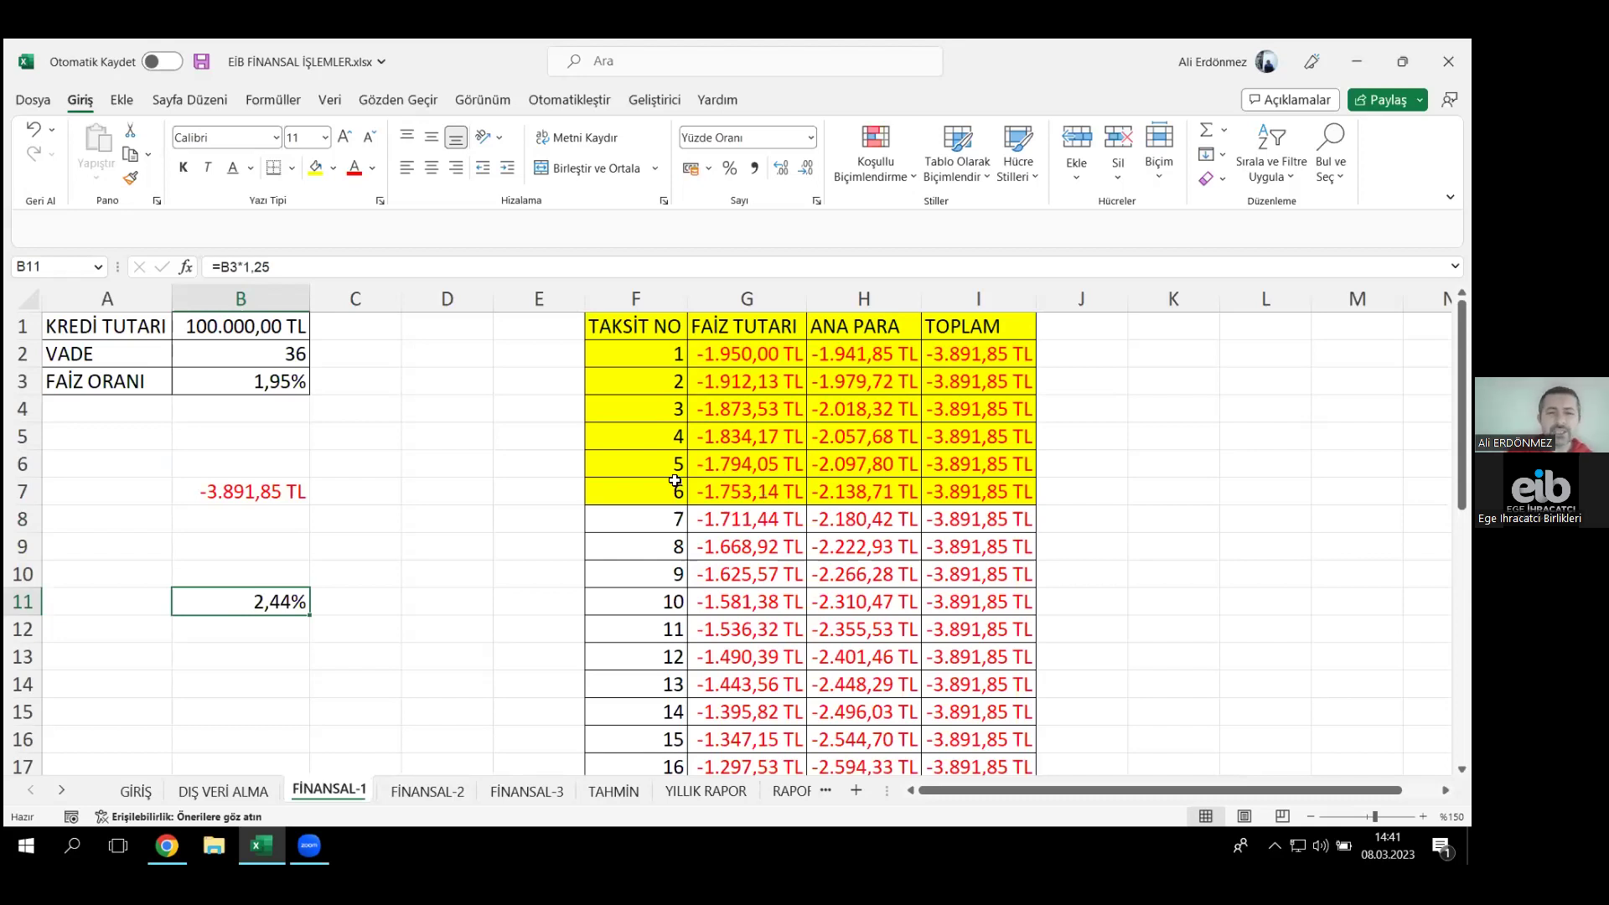
click(229, 387)
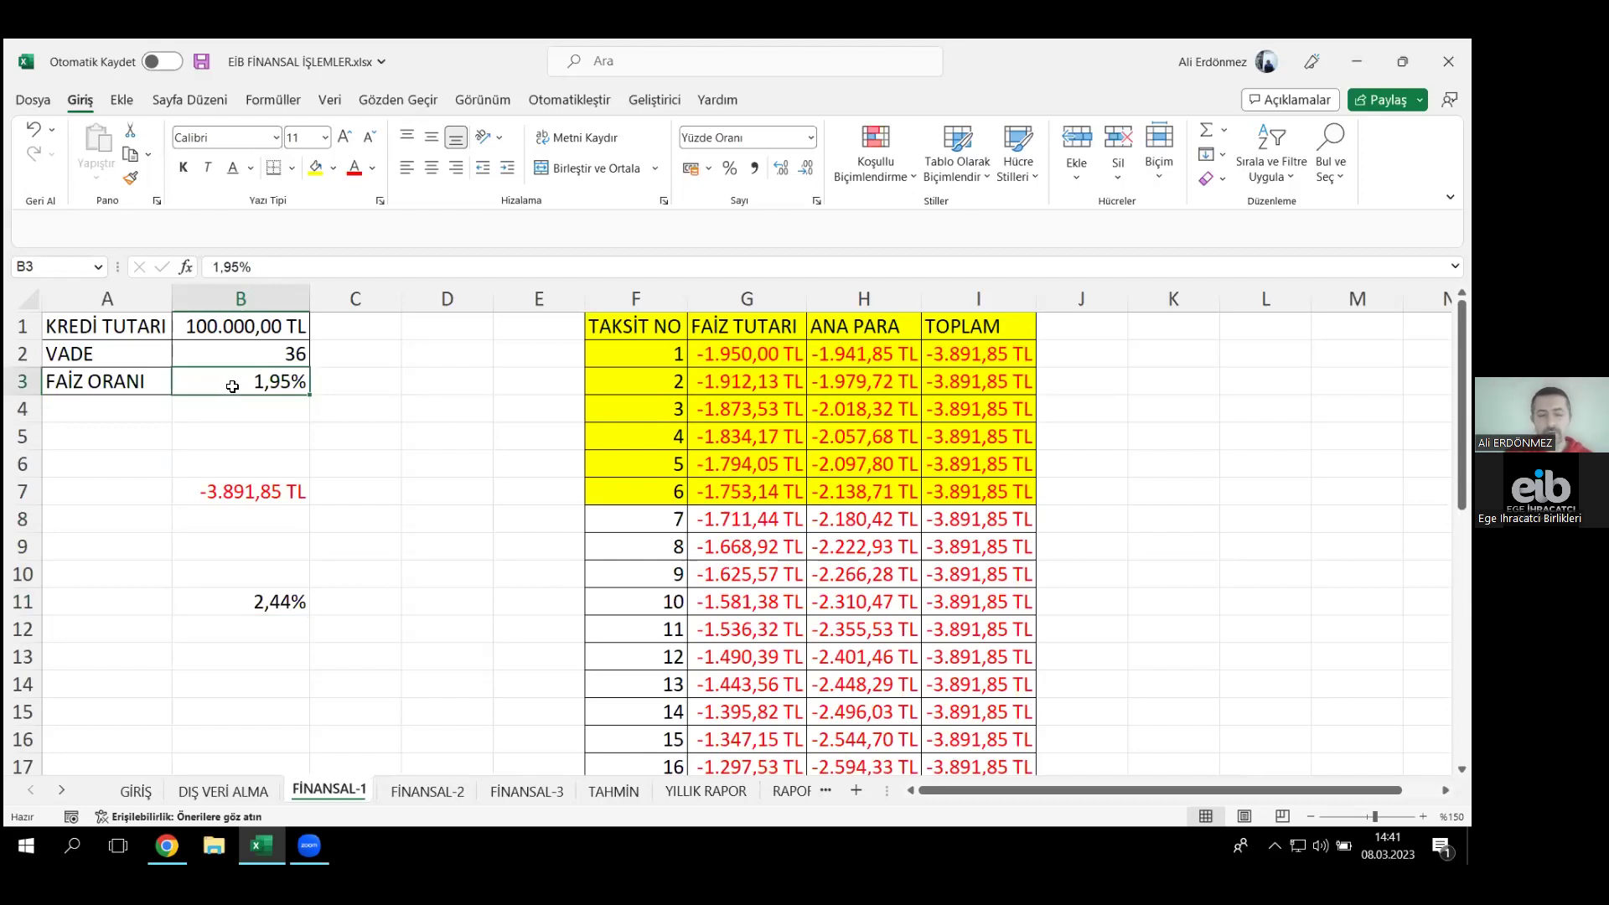
- Change the B3 interest rate to 1,50%, making B11 1,88% and instalments -3.615,24 TL
double_click(237, 600)
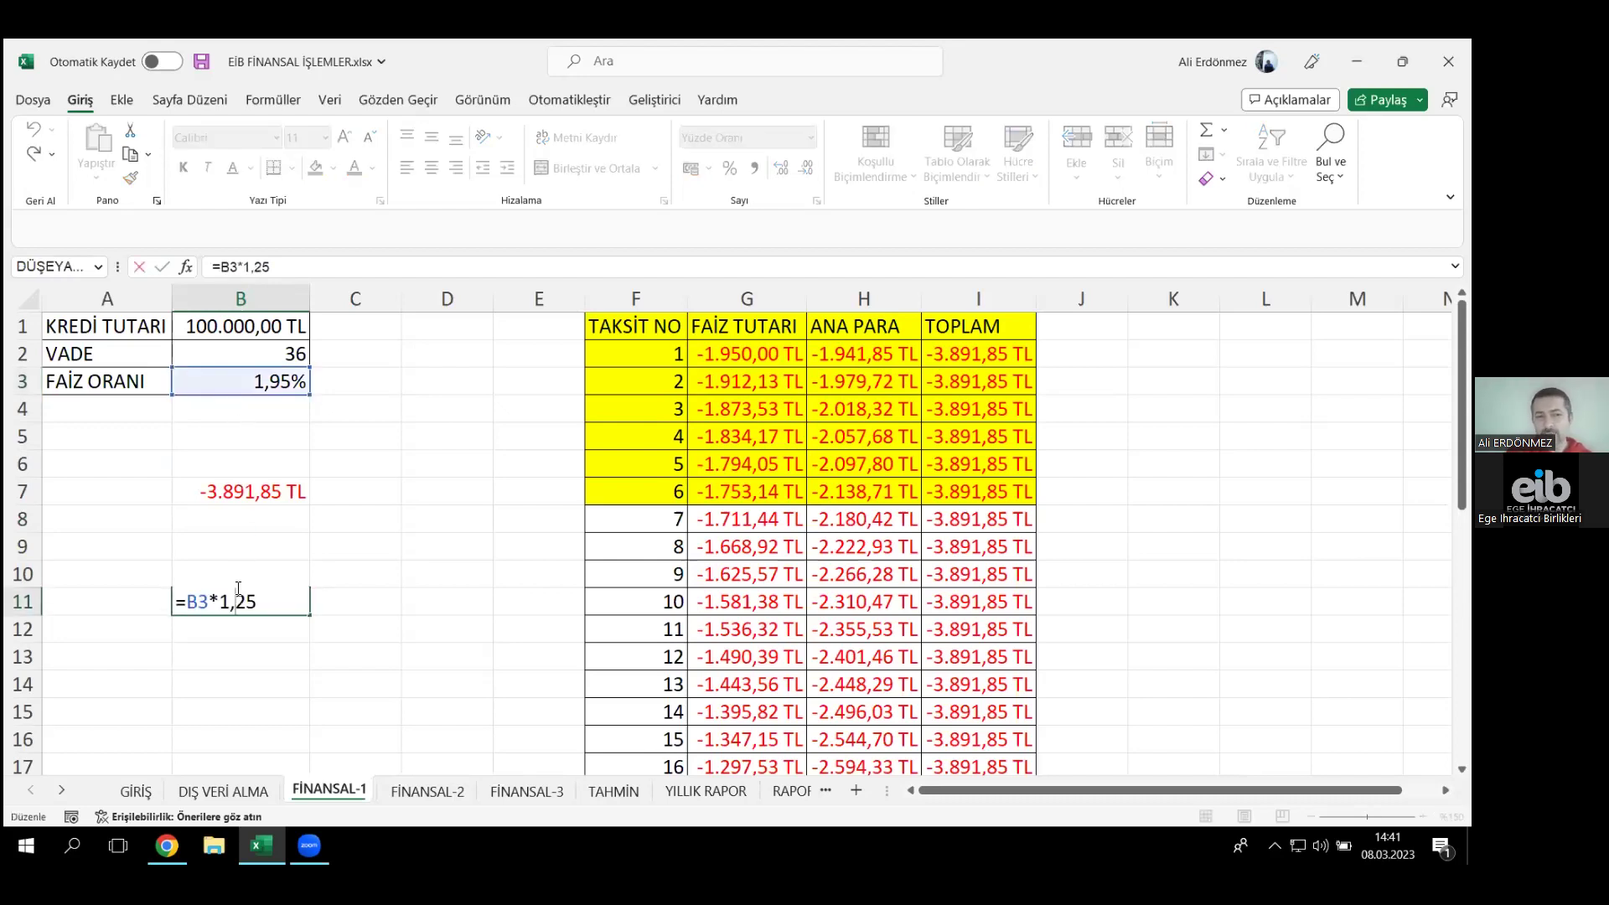
click(232, 387)
text(15)
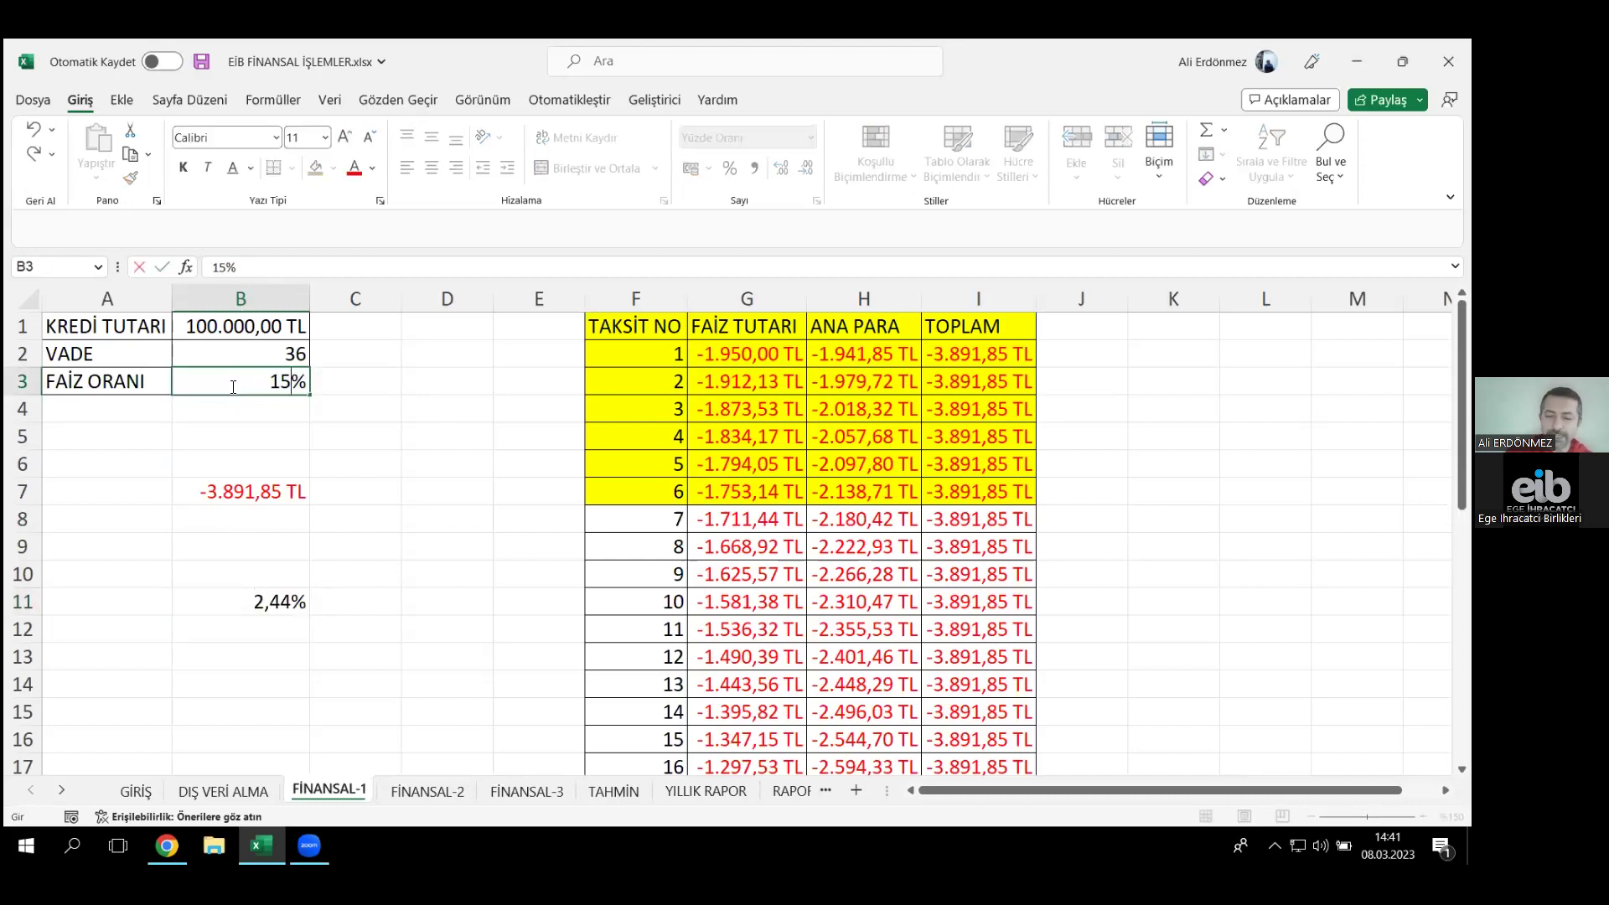
key(BackSpace)
text(,5)
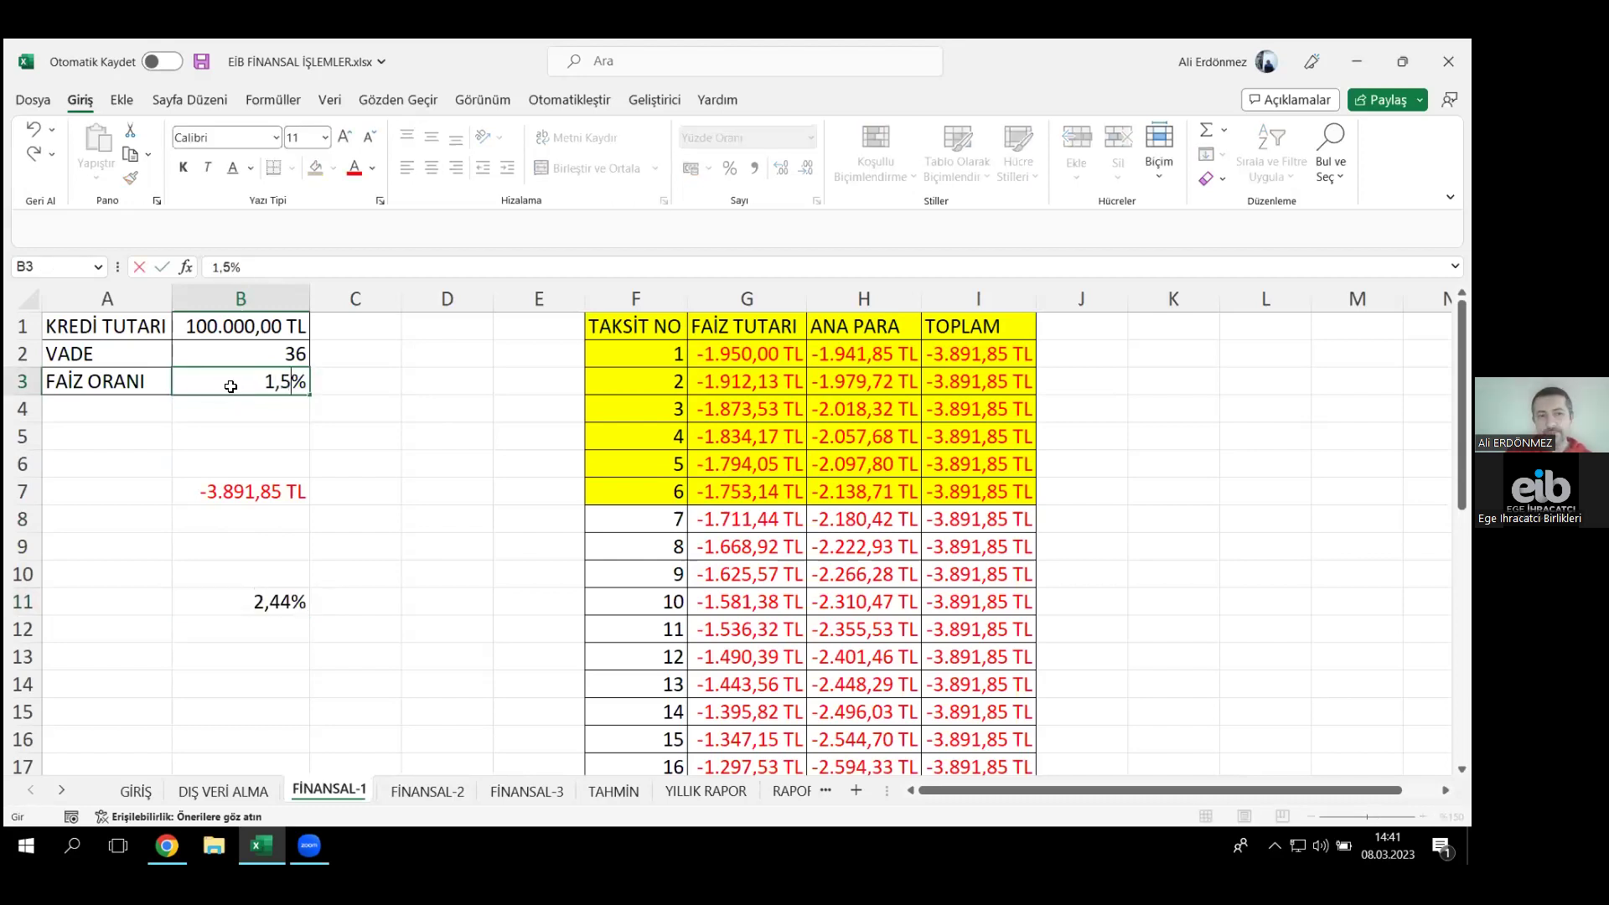
key(Return)
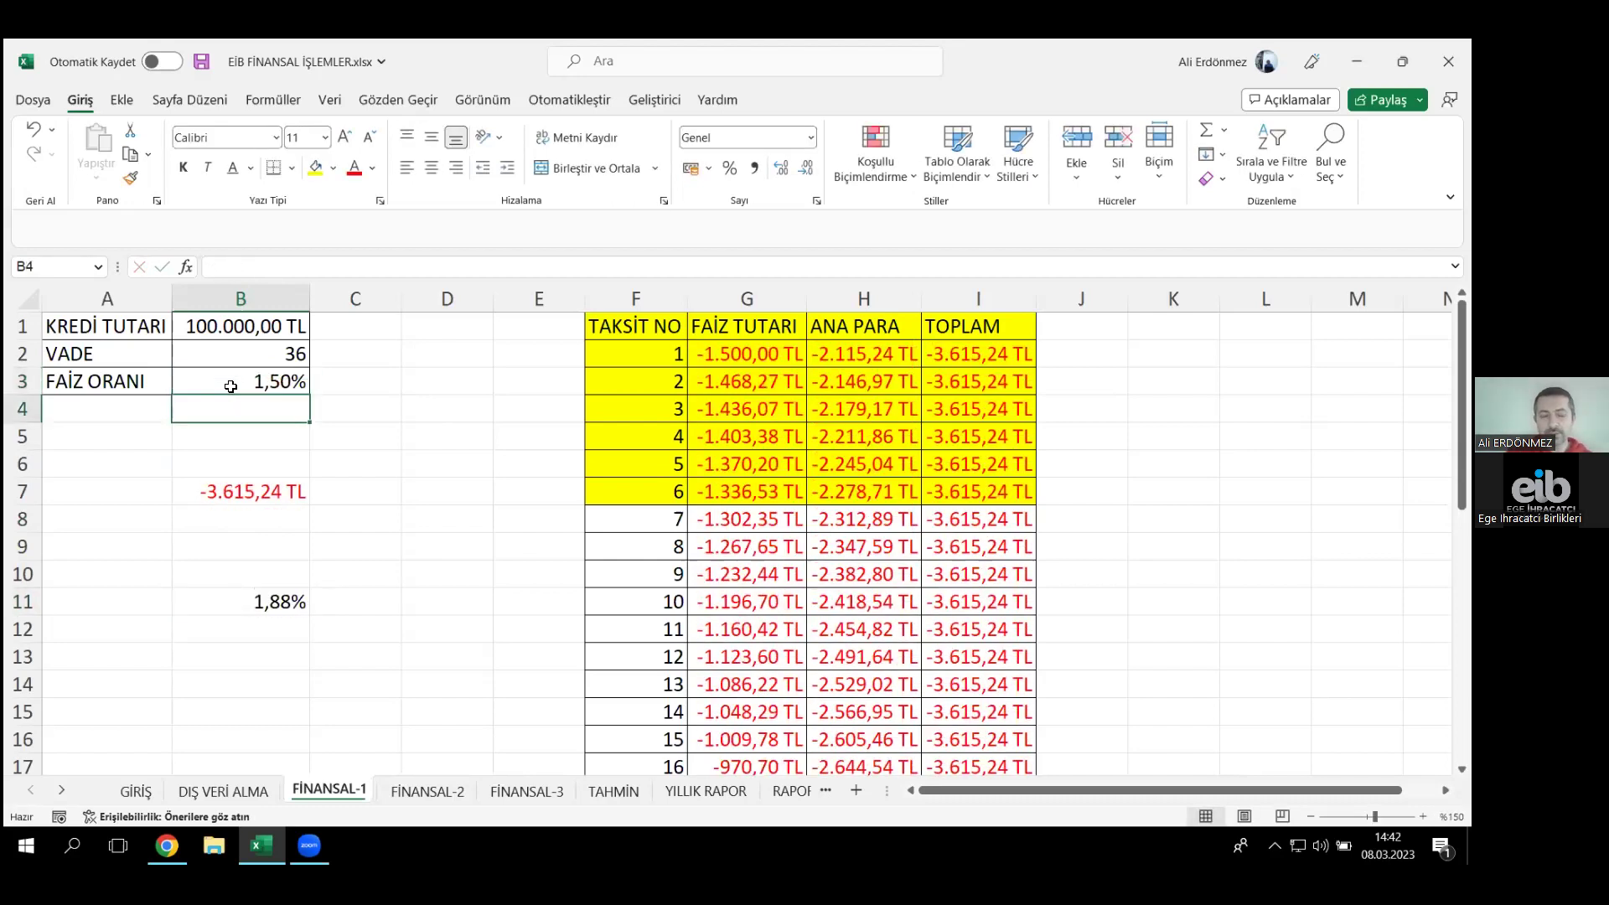
click(239, 598)
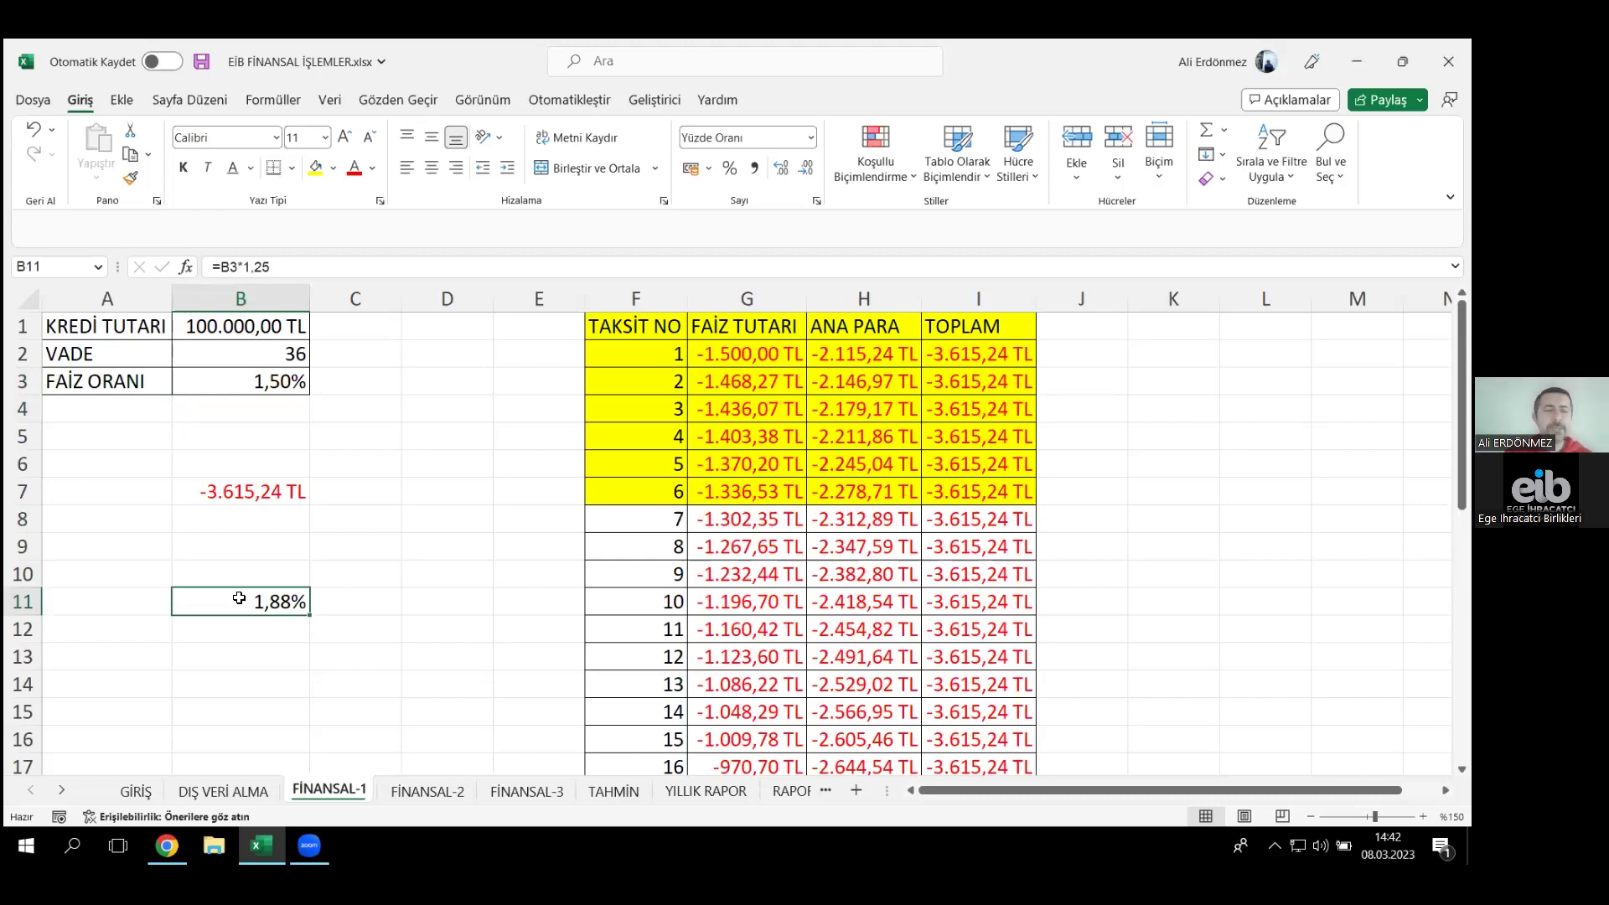
click(439, 459)
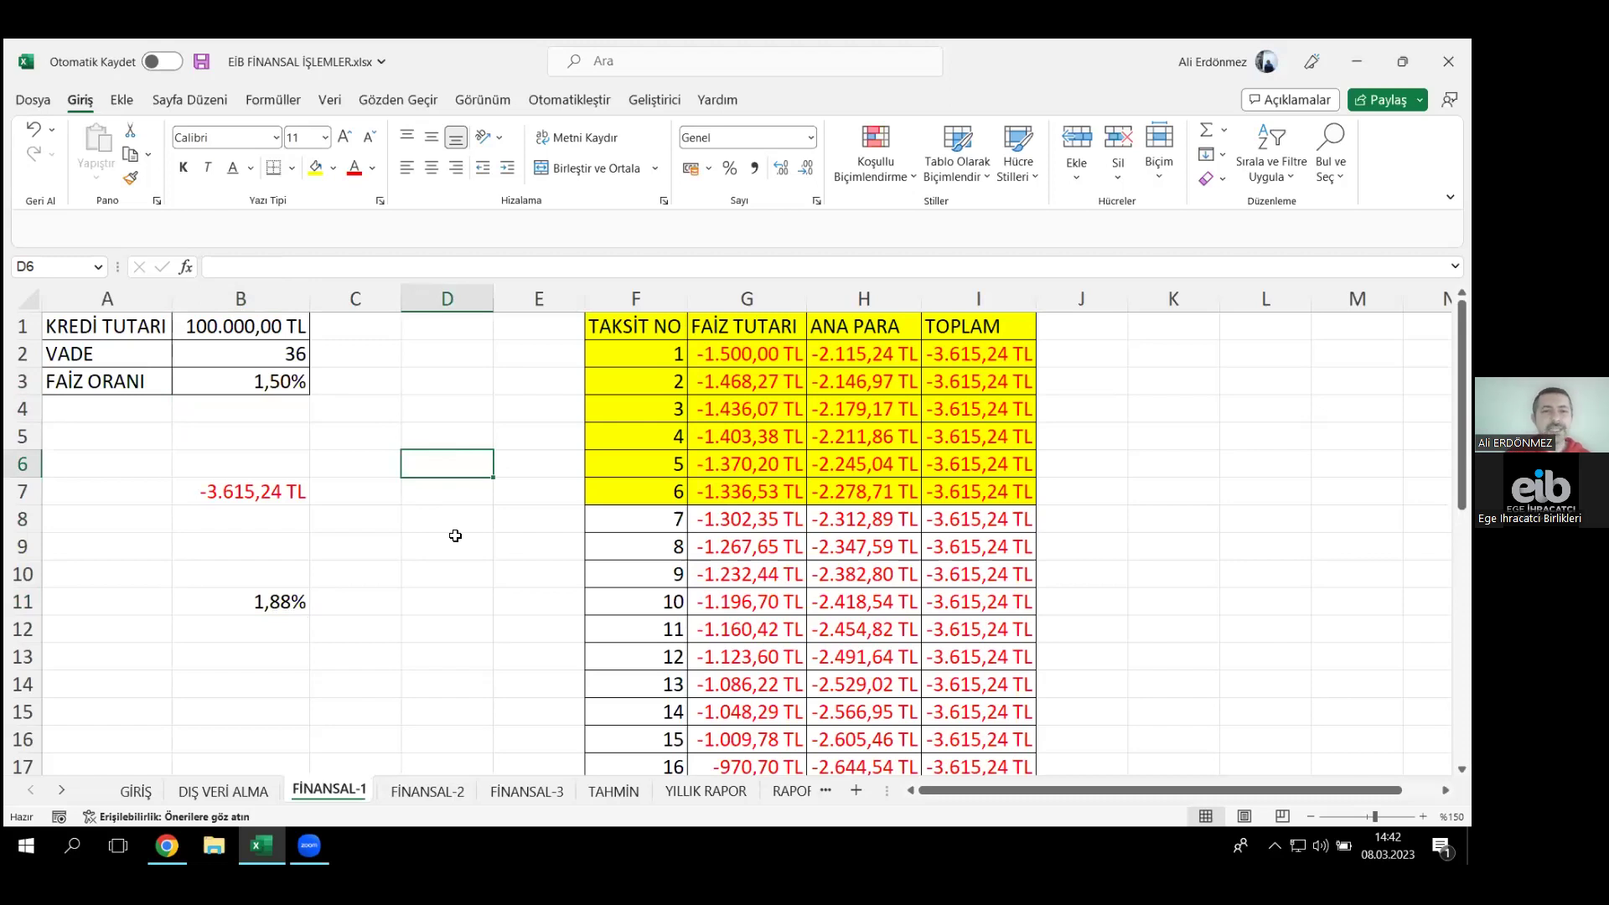
- Enter =B1*0,005 in D6 to get a 500,00 TL commission
text(=)
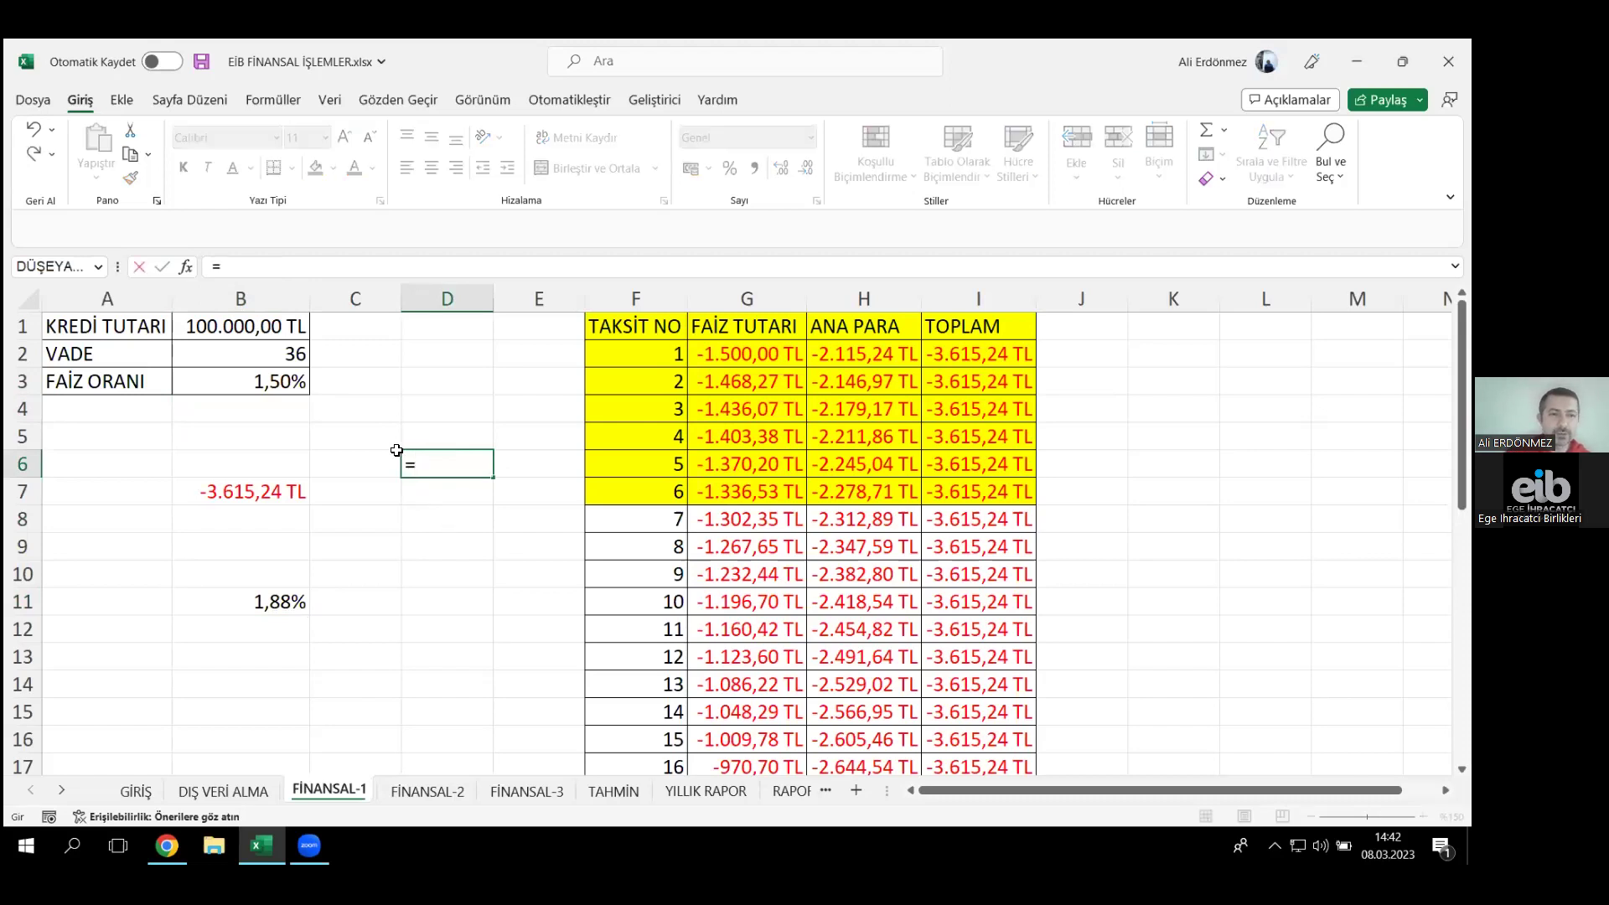
click(252, 327)
text(*)
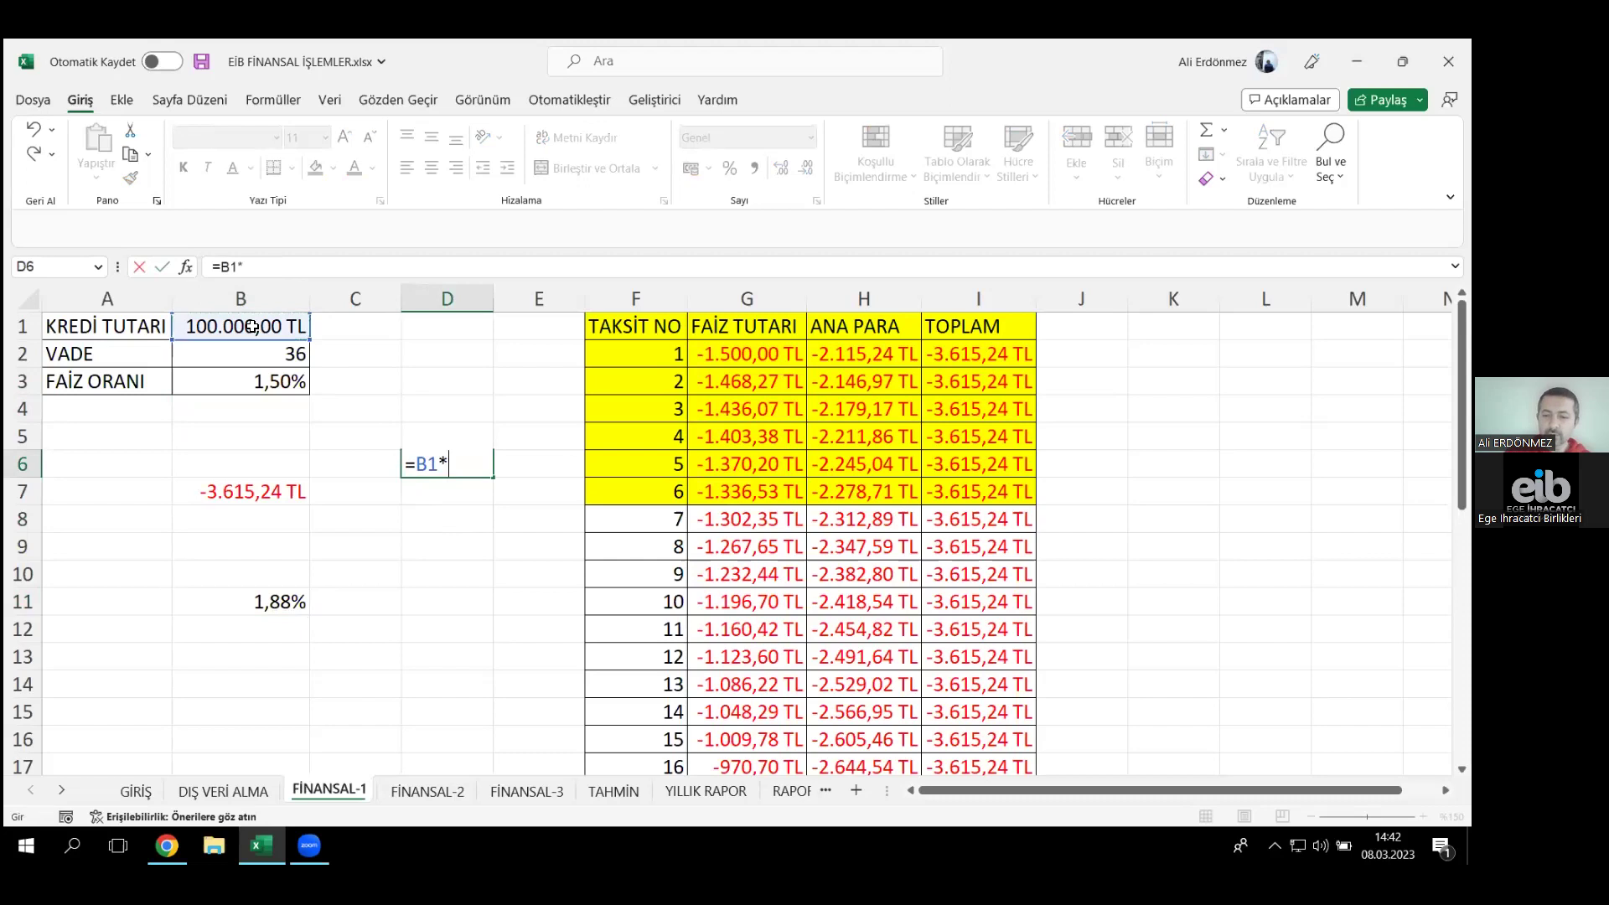
text(0,0)
text(05)
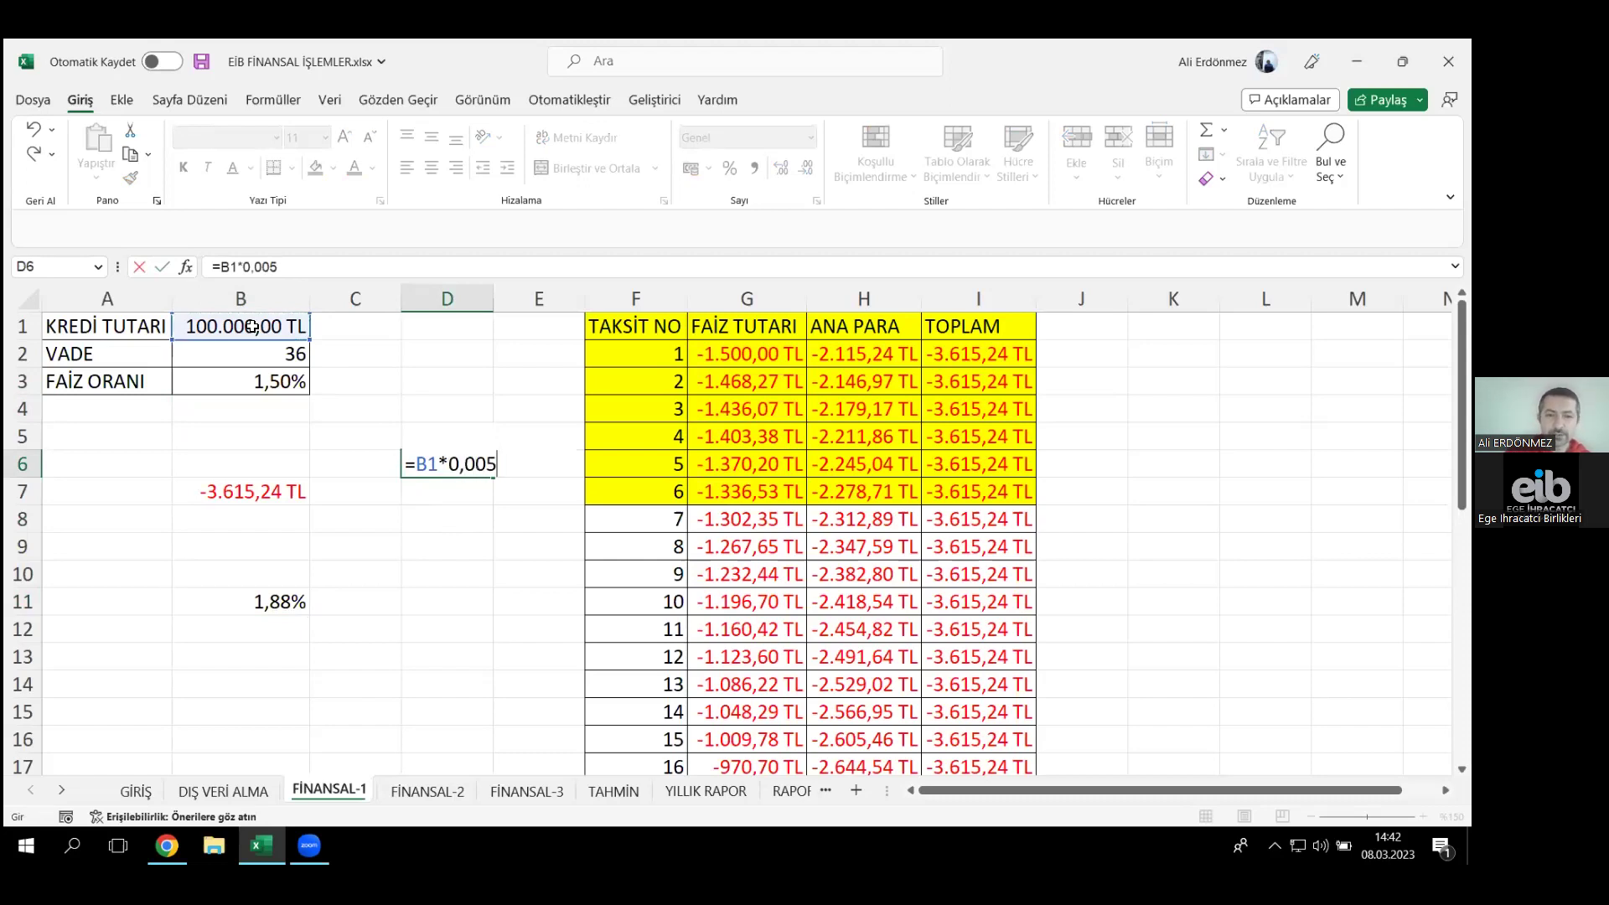
key(Return)
double_click(447, 466)
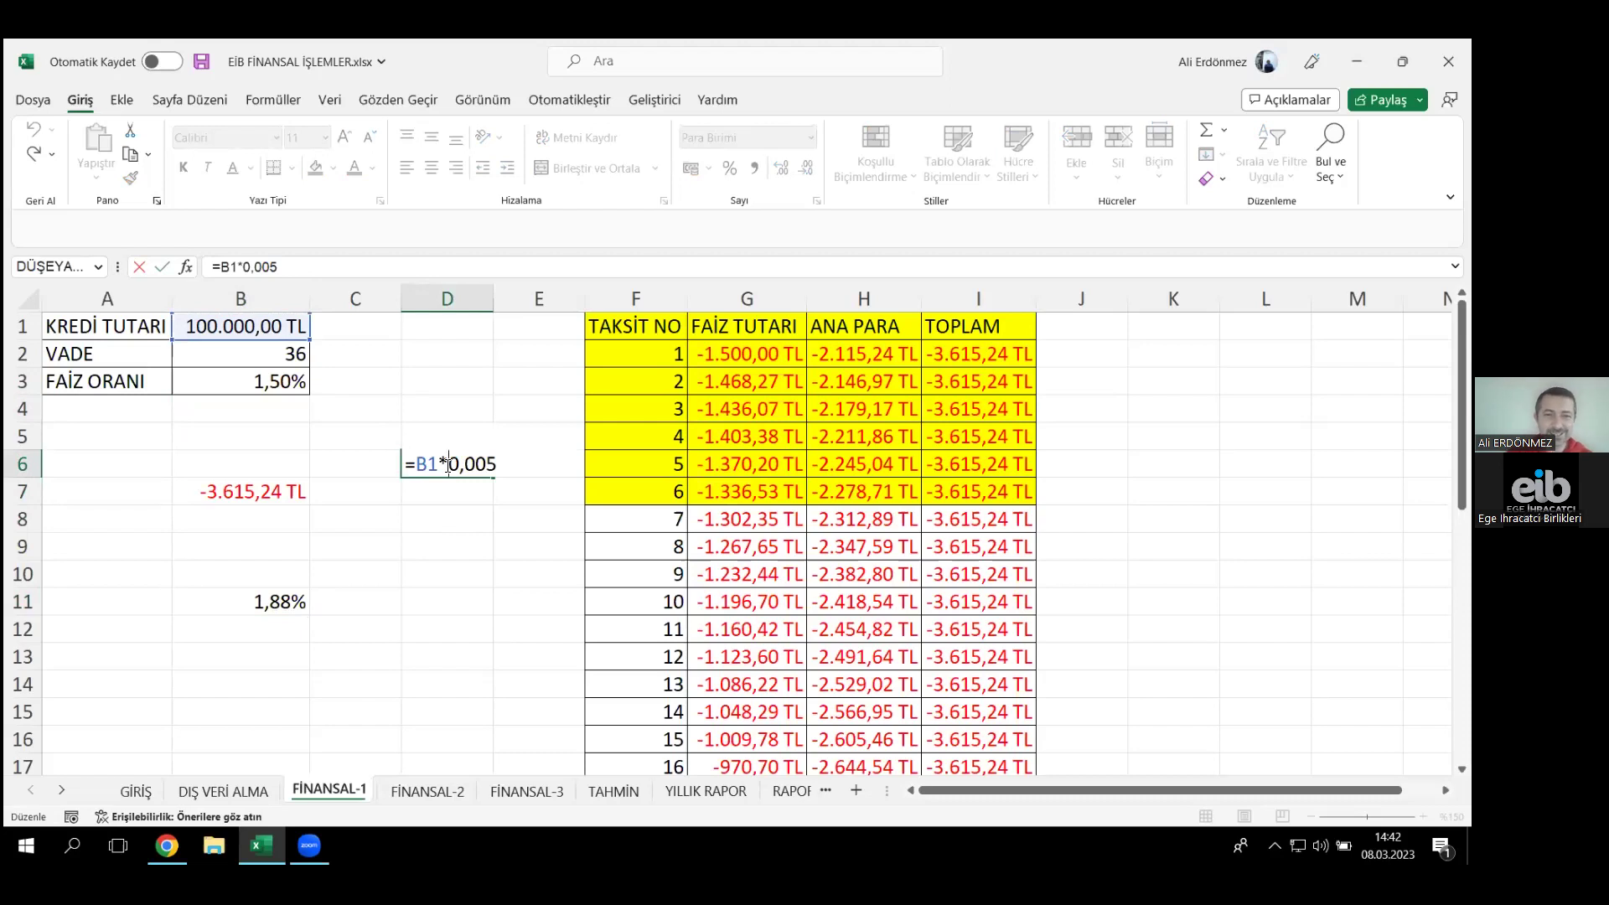
key(Return)
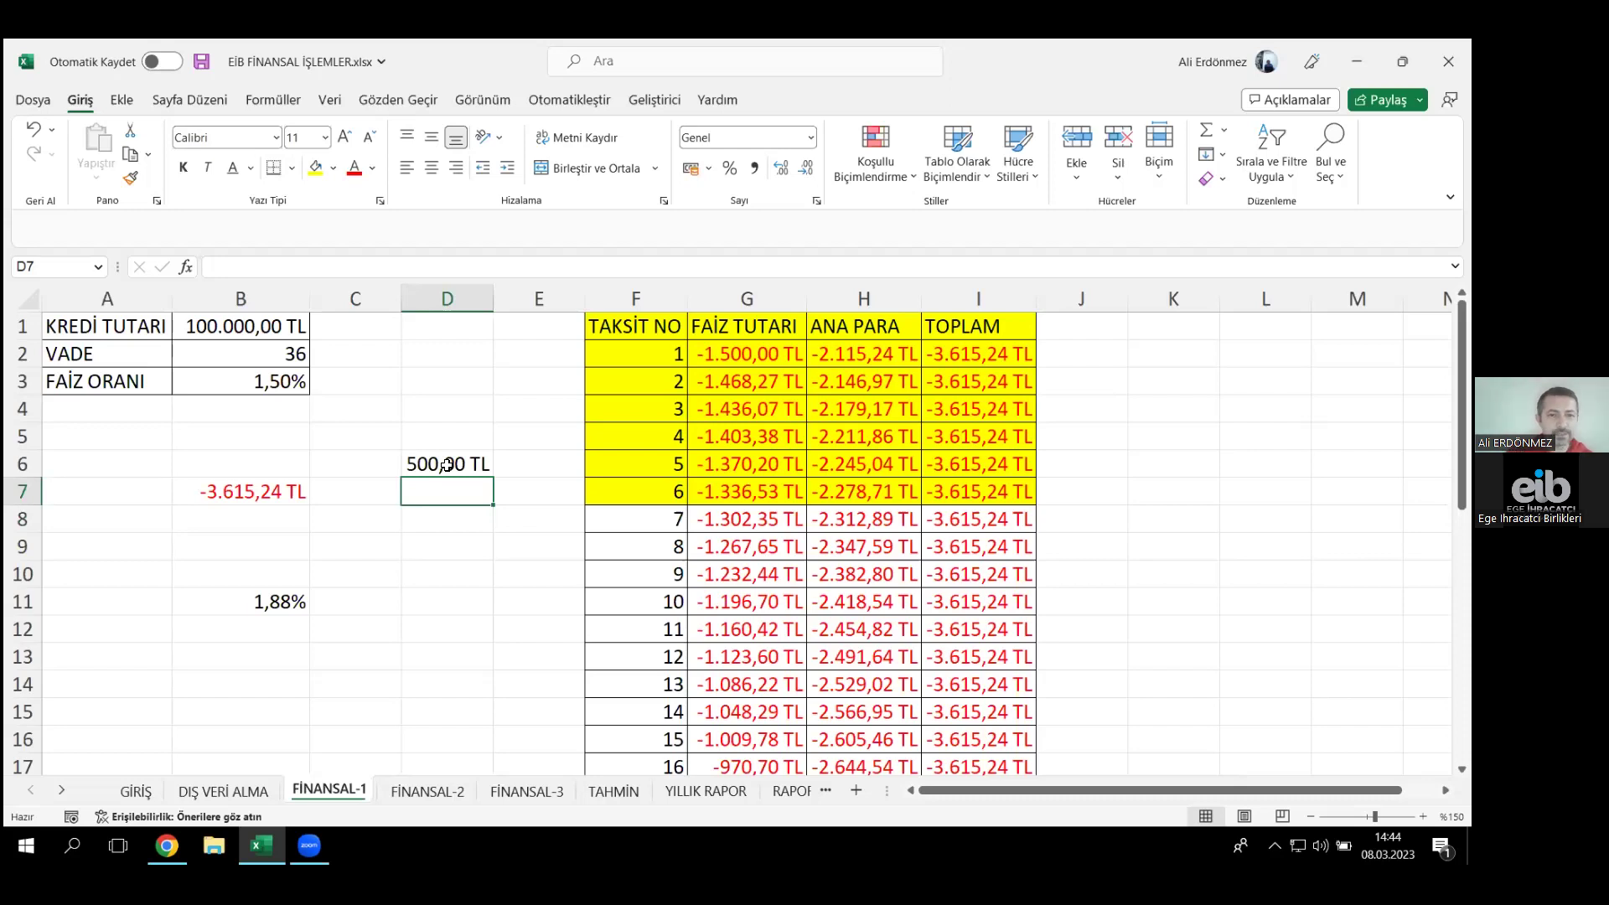
- AutoSum the interest amounts G2:G37 into G38 (-30.148,62 TL) and autofit column G
click(630, 546)
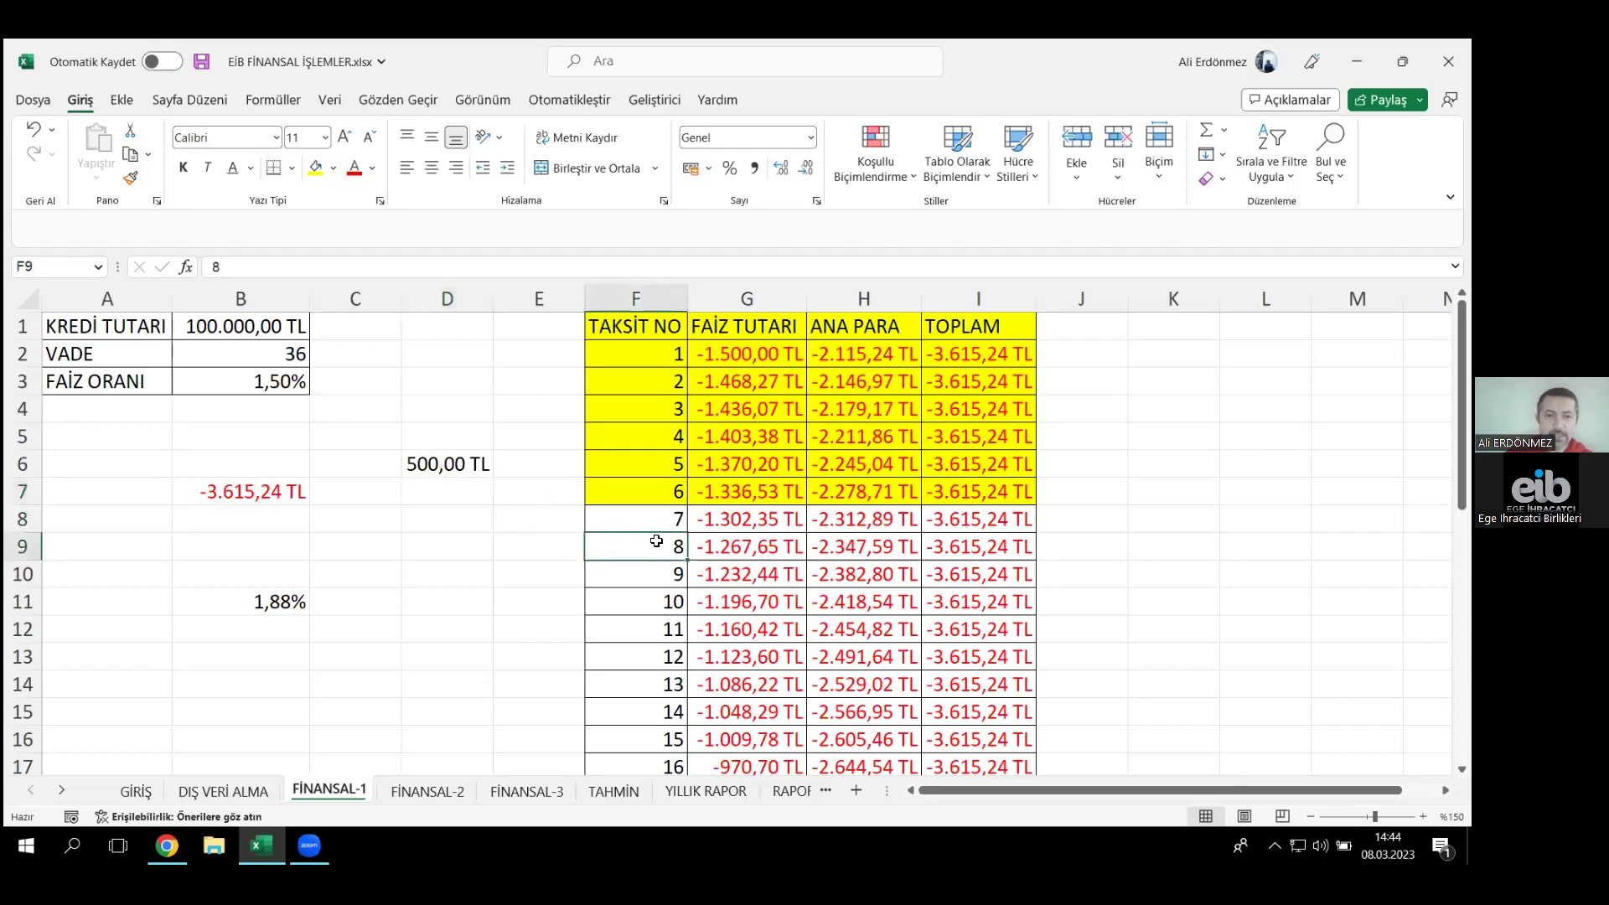
key(Right)
key(ctrl+Down)
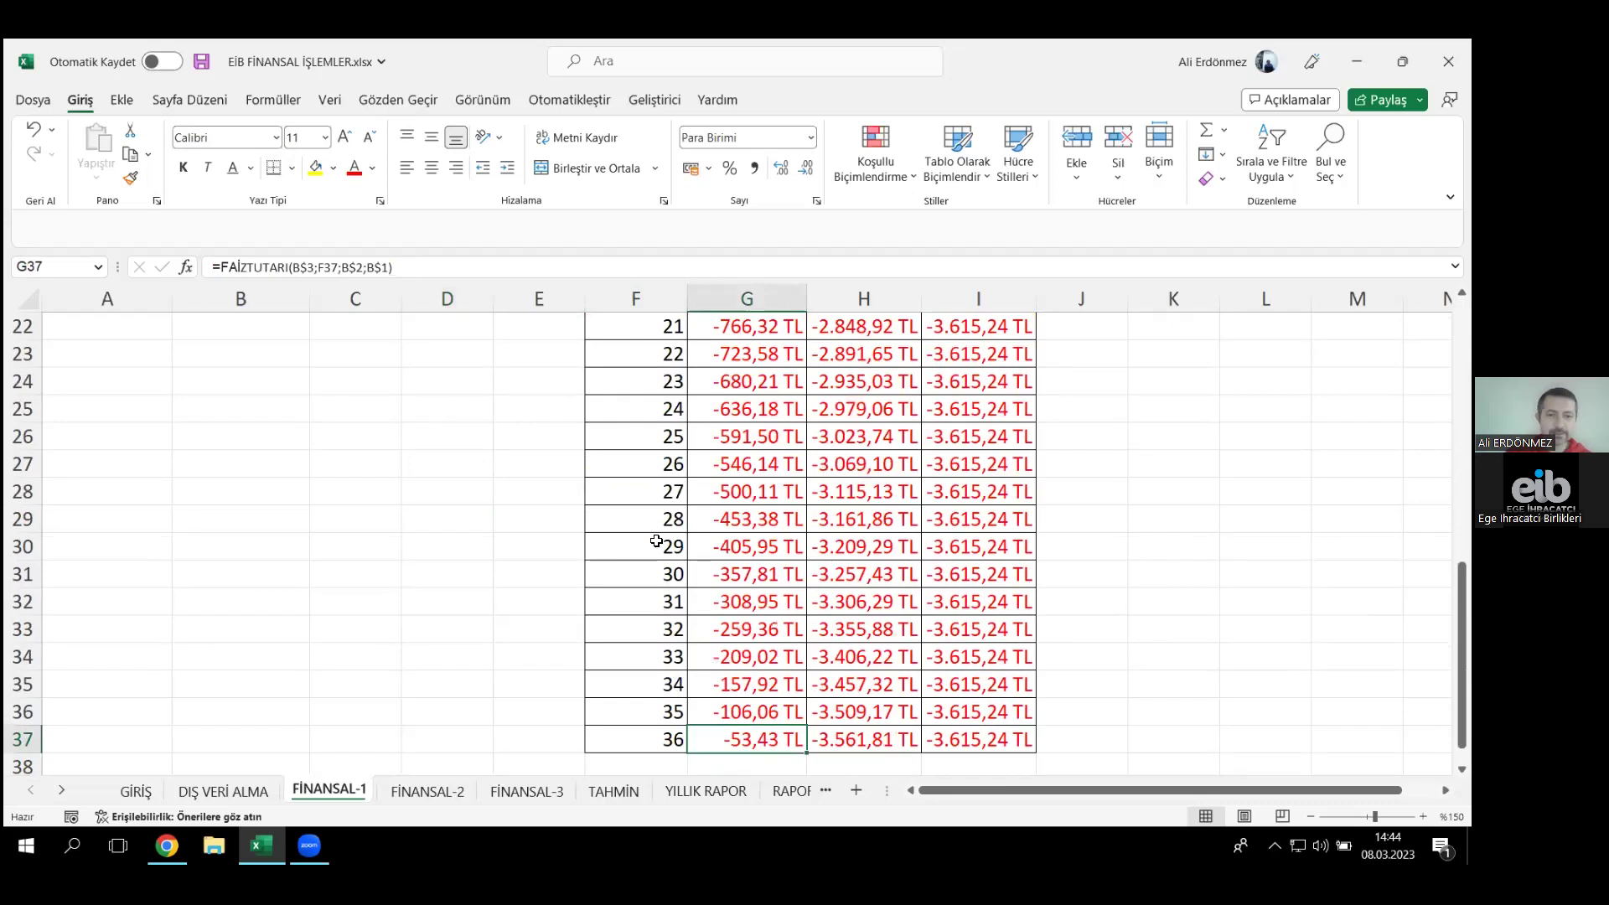
key(Down)
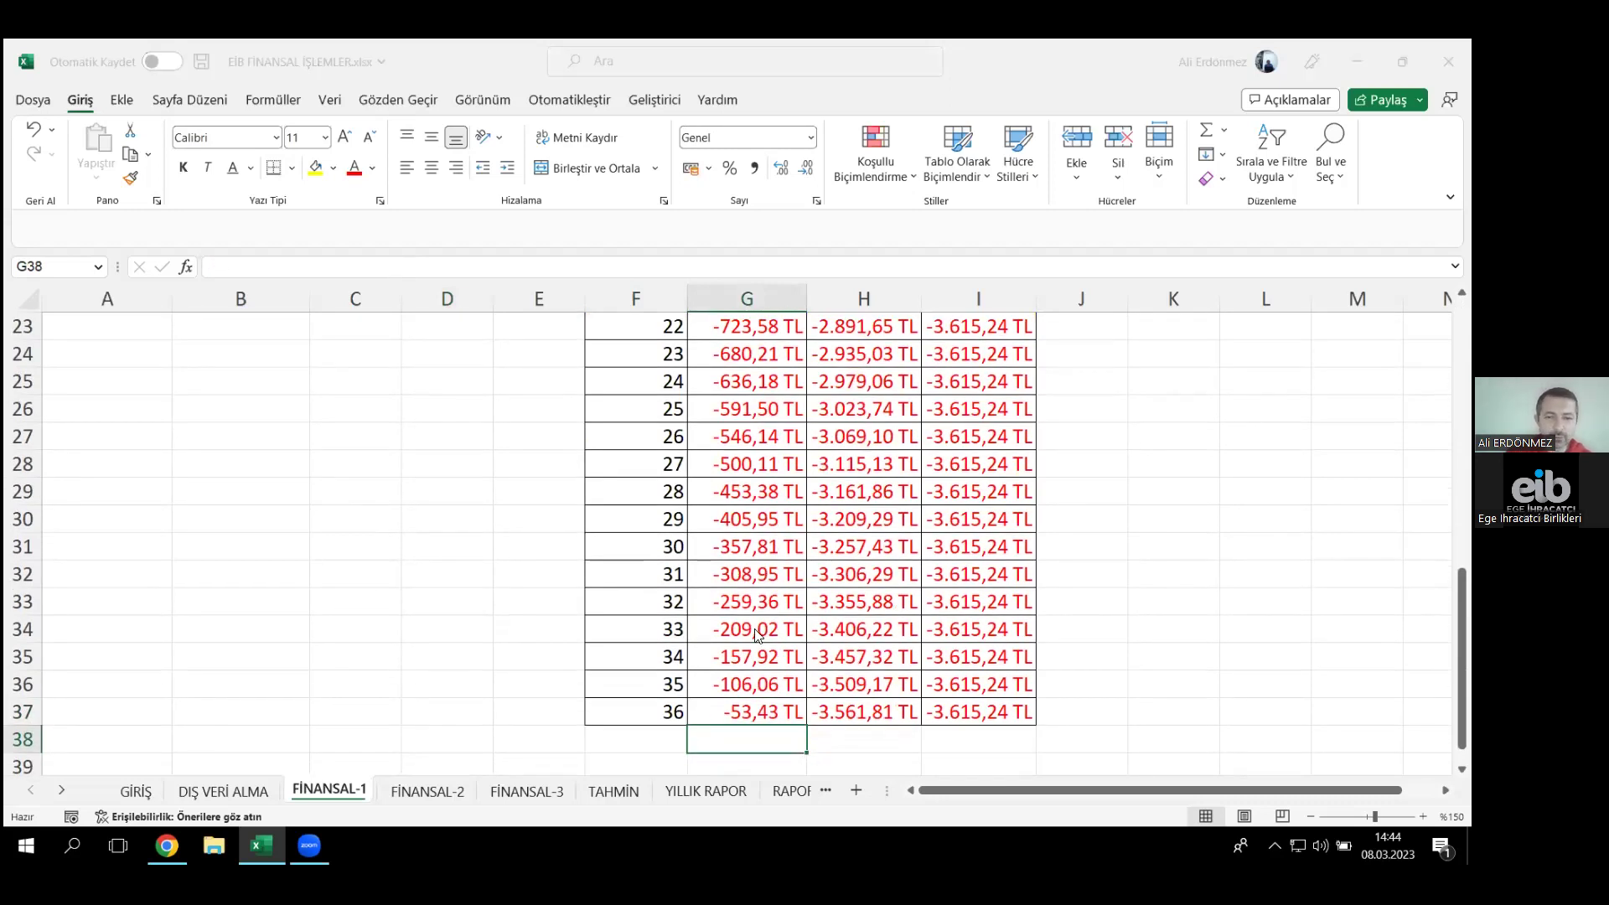
click(710, 731)
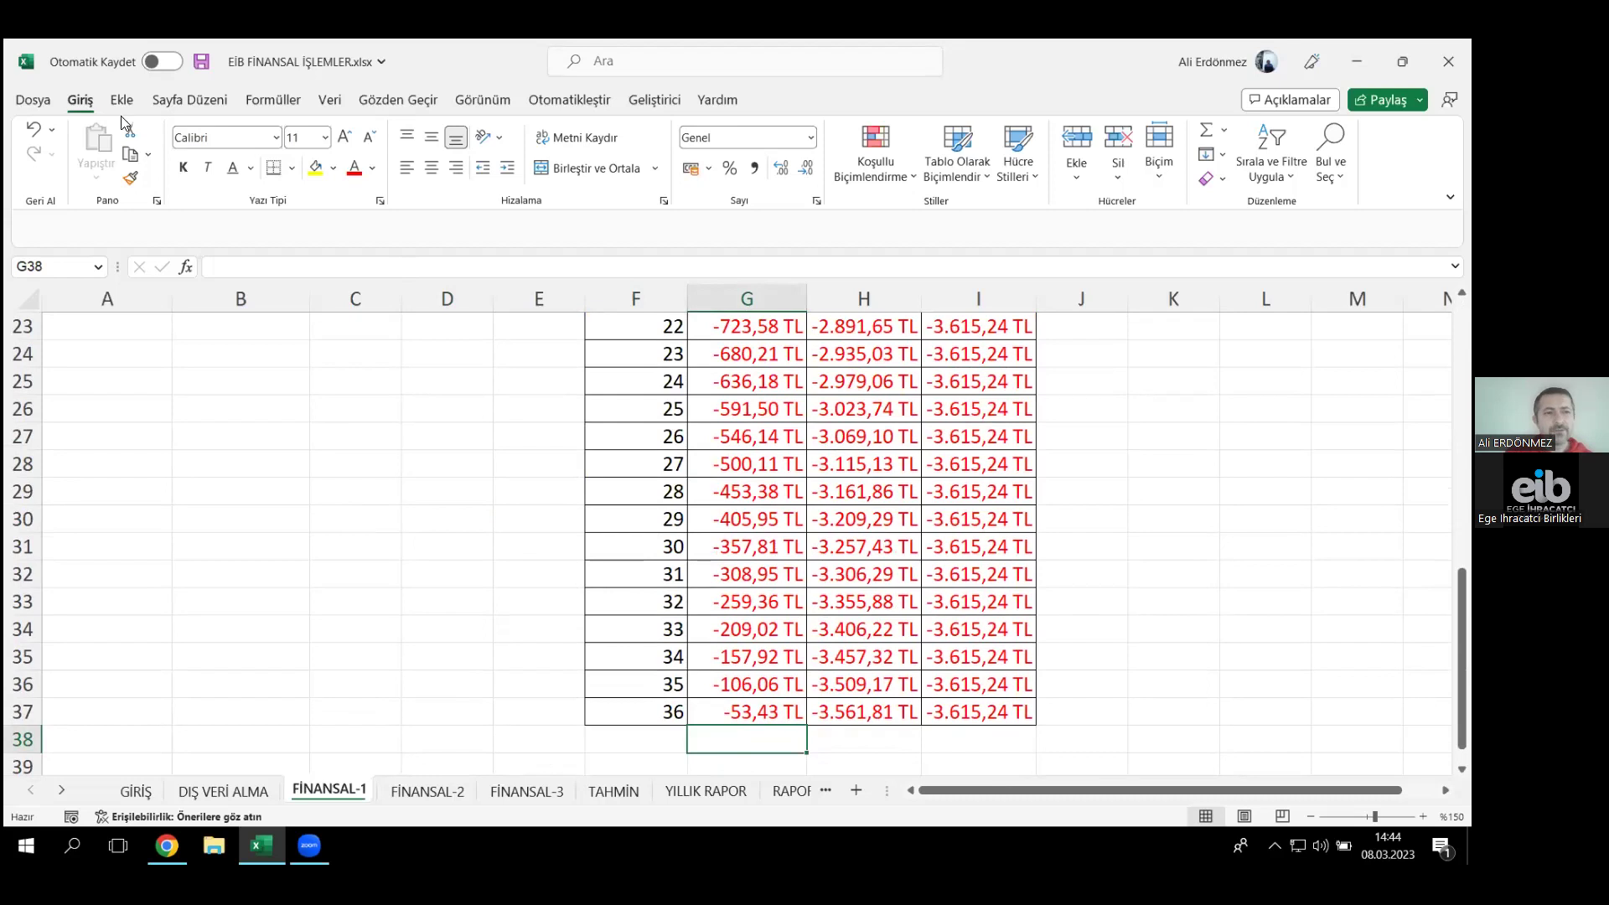
click(1205, 134)
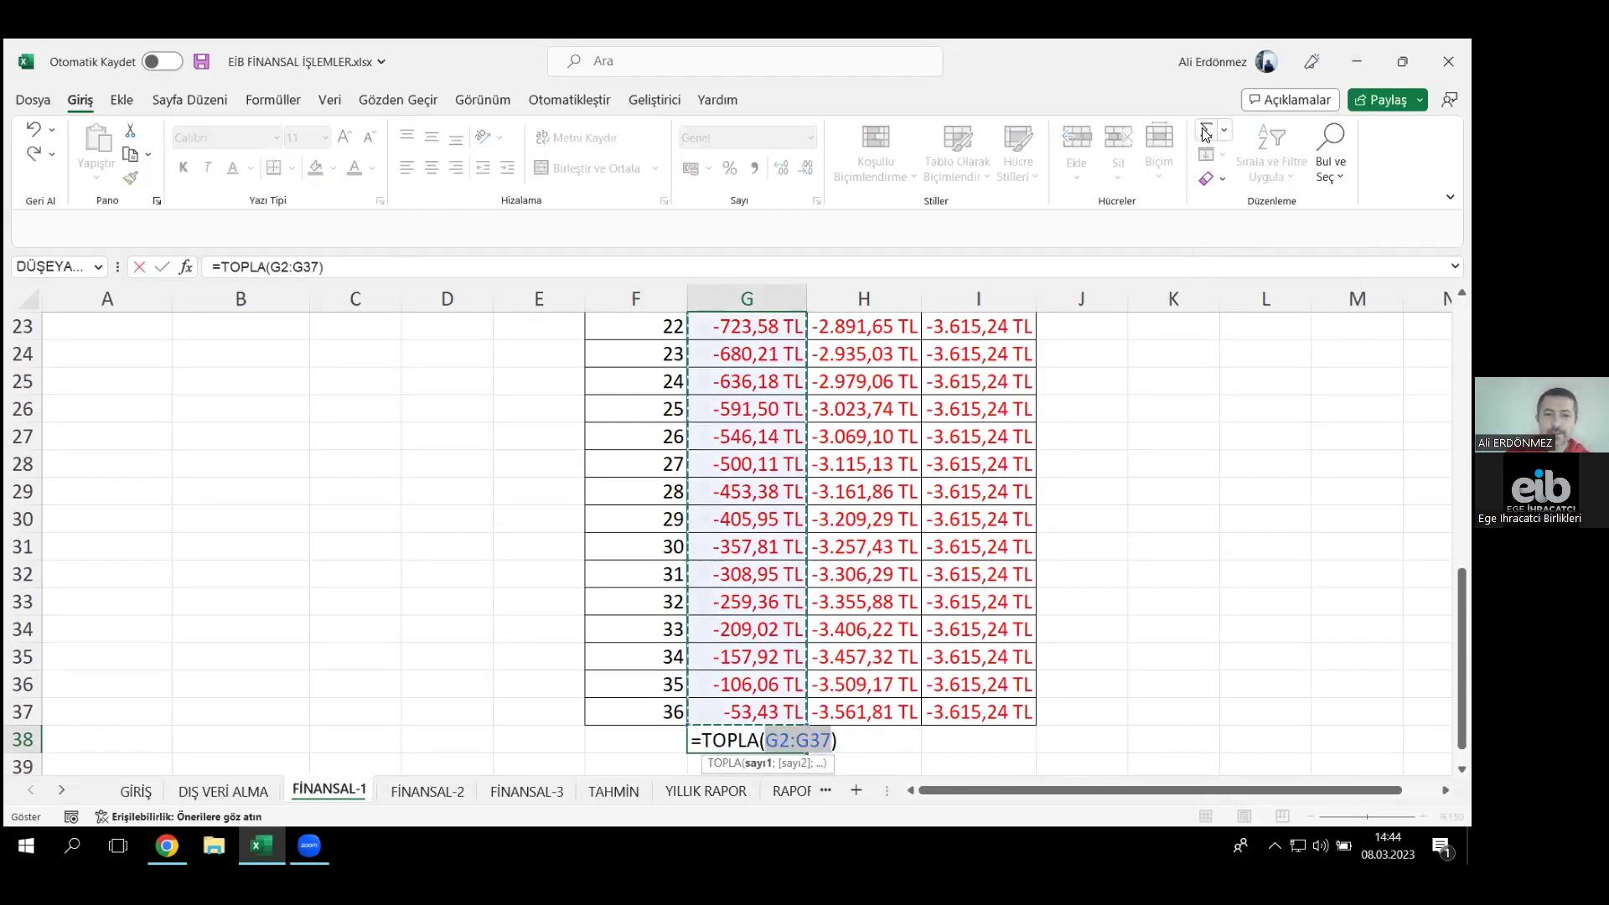
key(Return)
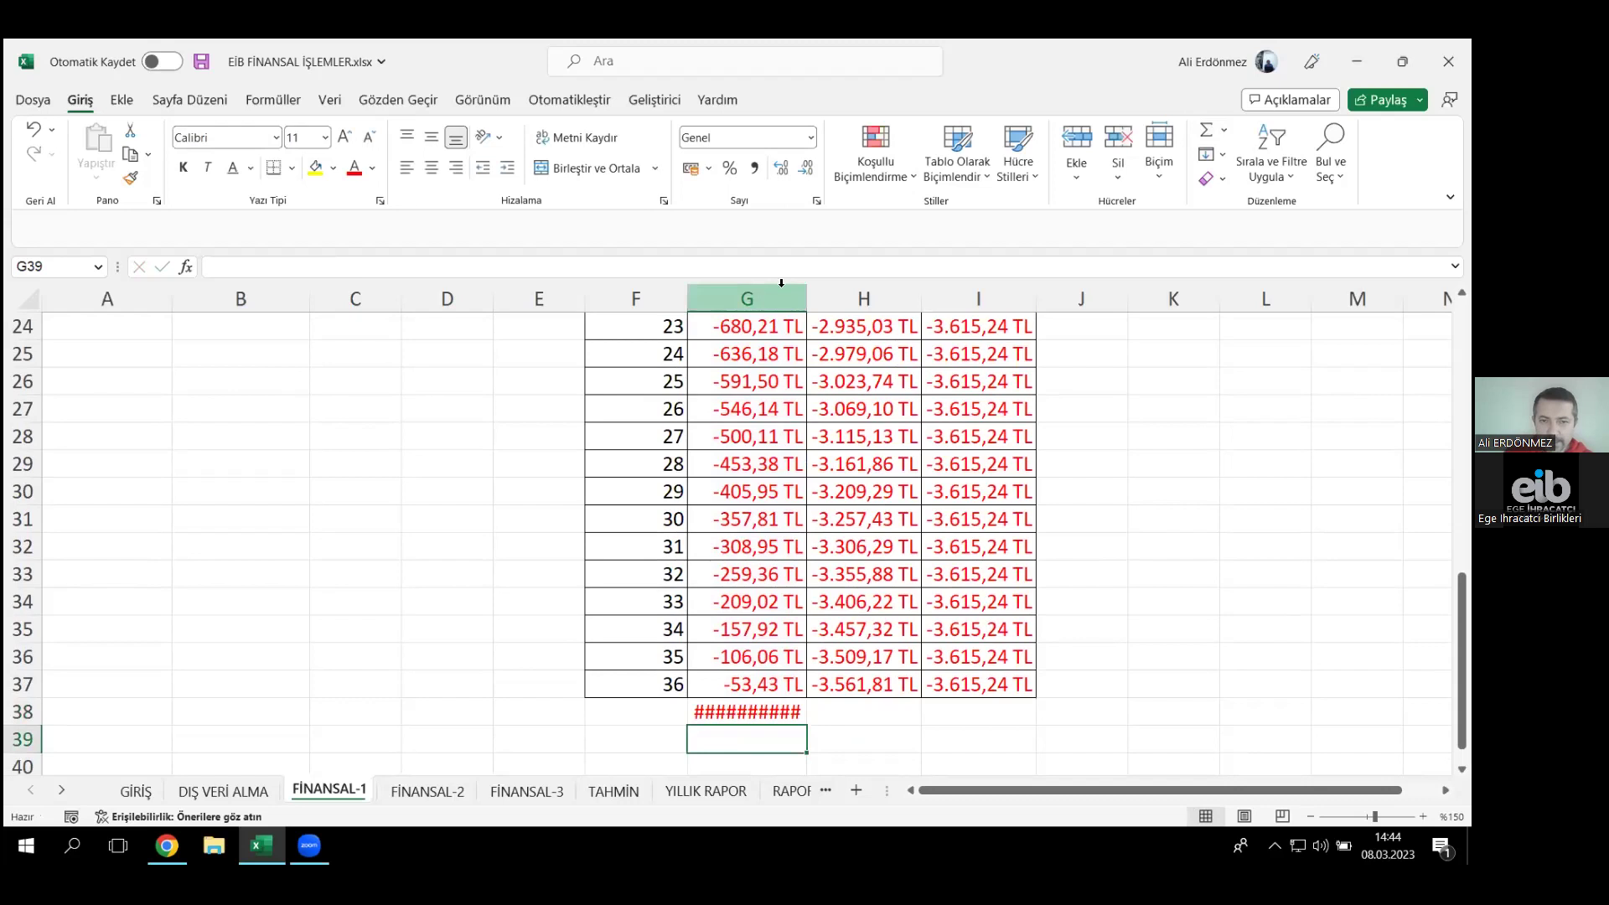
double_click(807, 291)
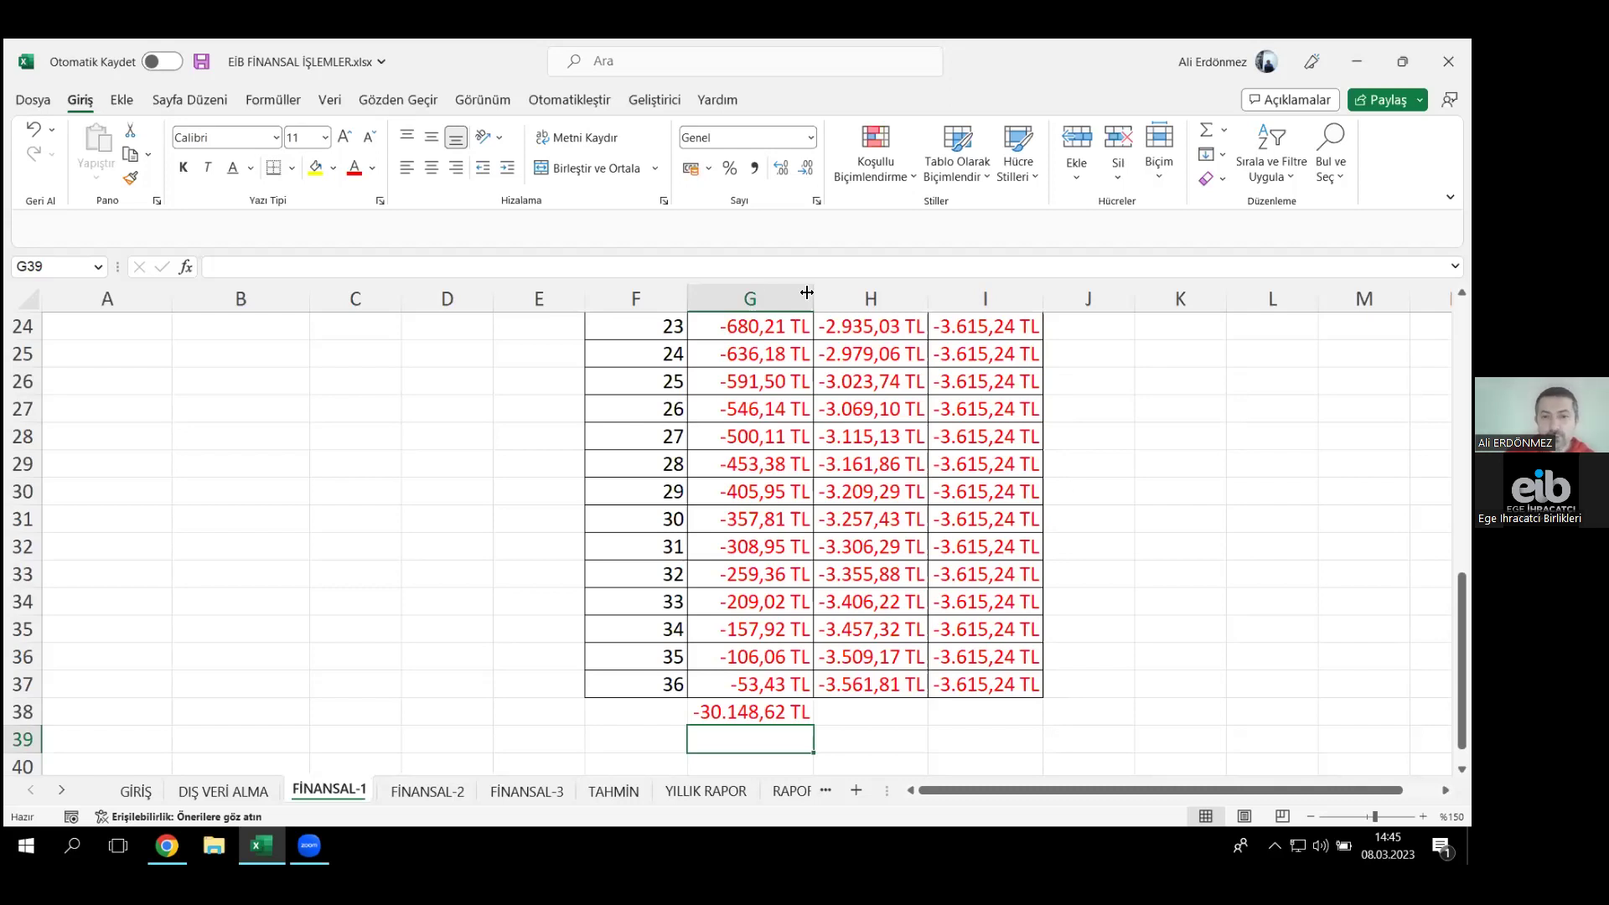
- Set the loan amount in B1 to 110000, then go to the FİNANSAL-2 sheet
click(338, 488)
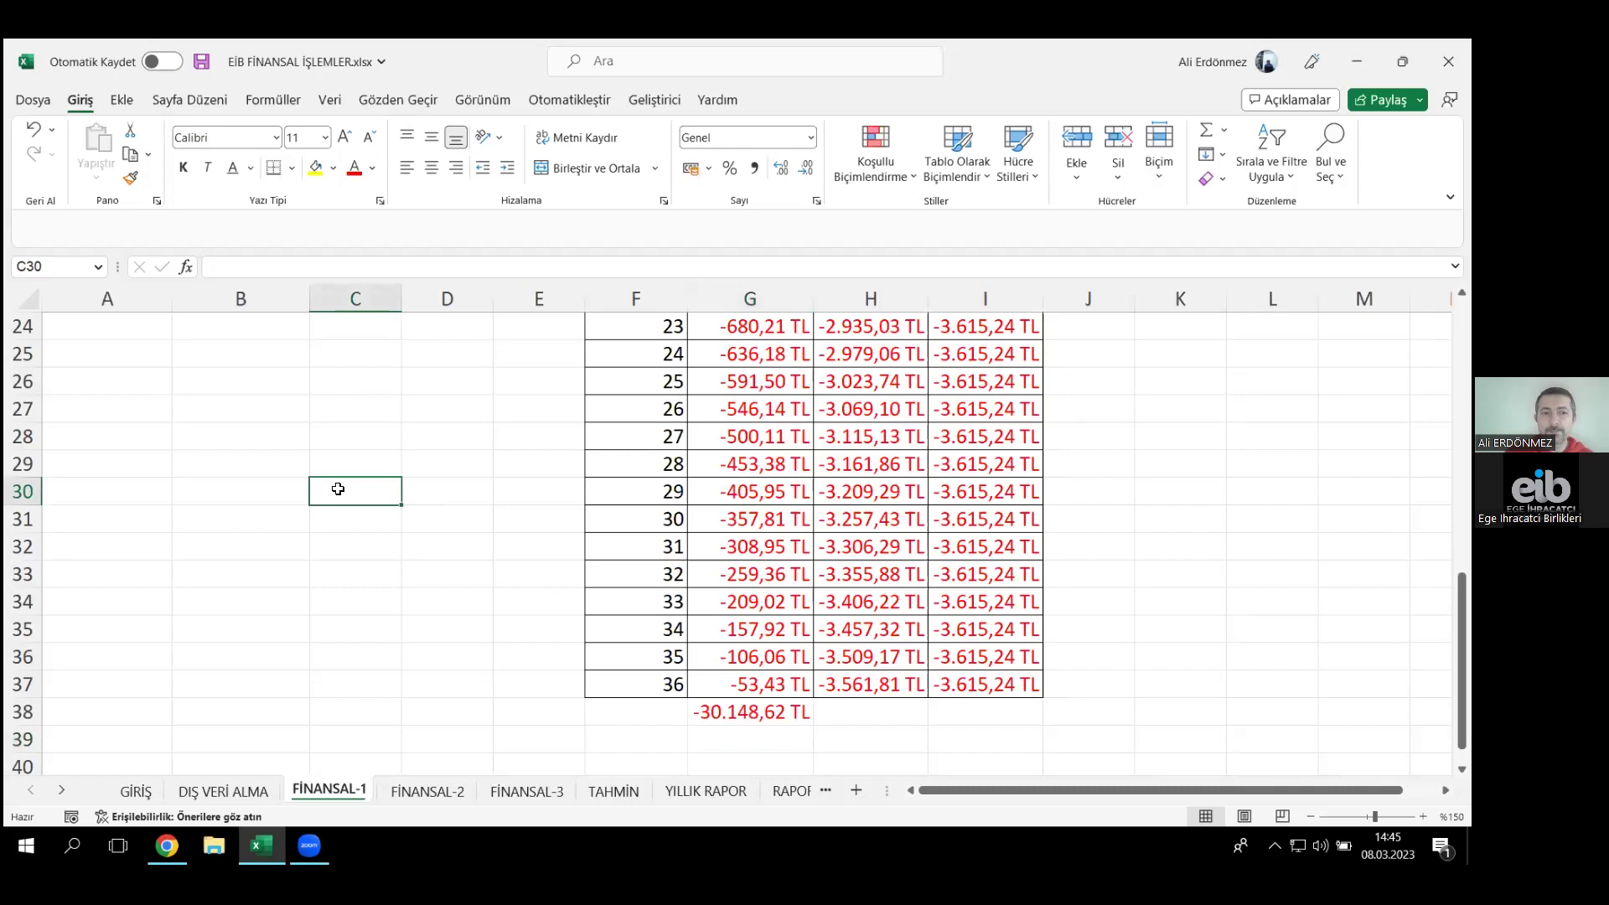
key(ctrl+Up)
key(Left)
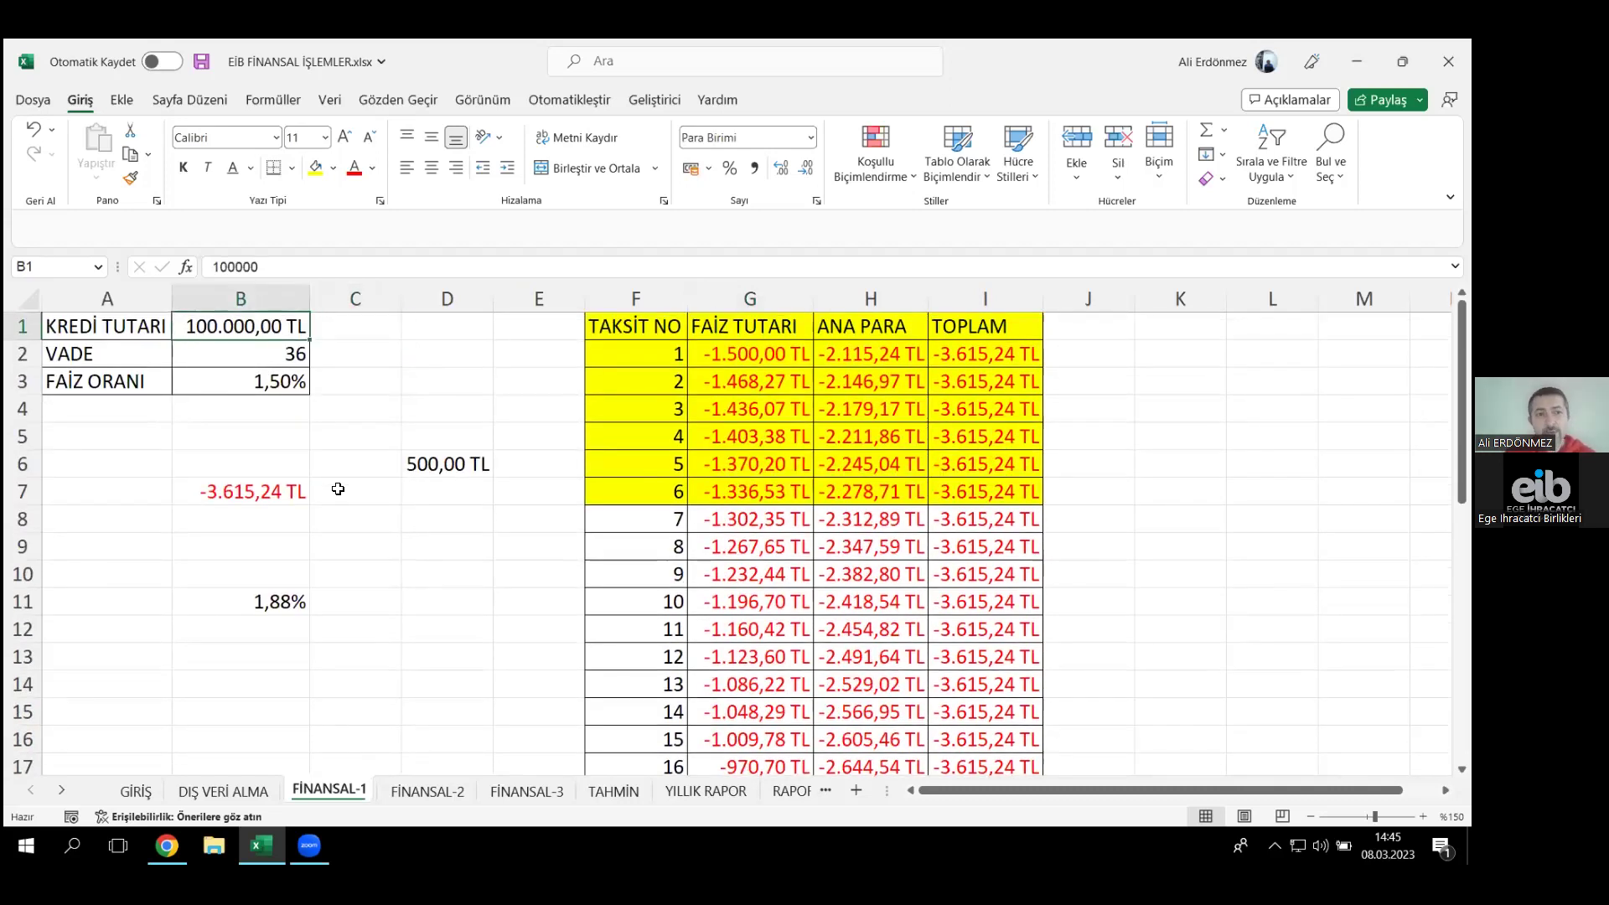
text(110000)
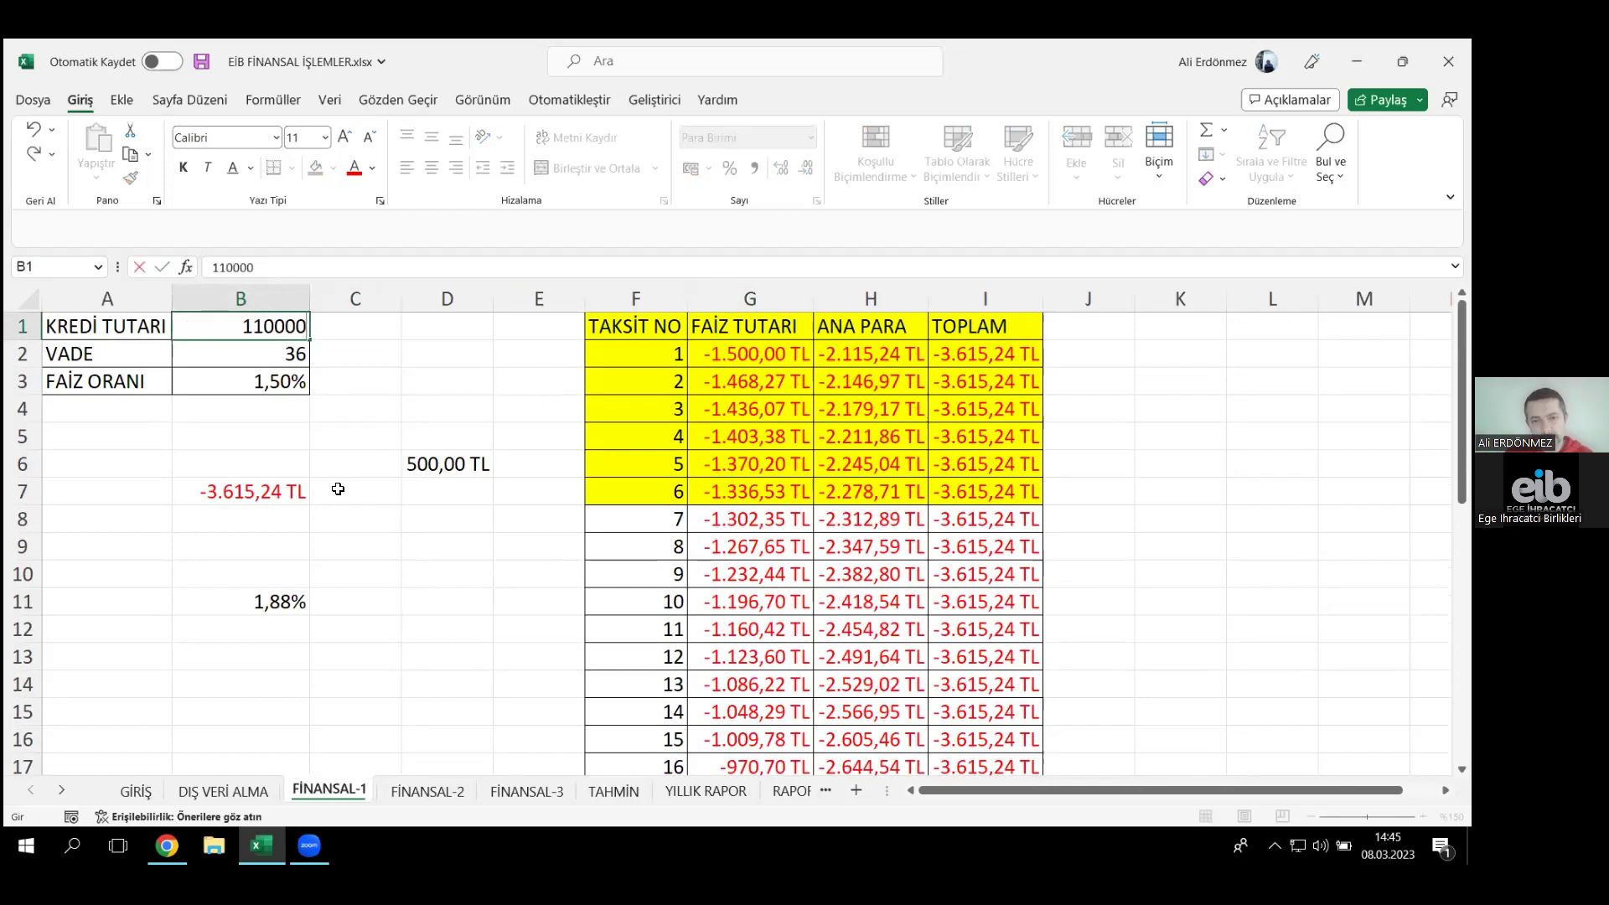
key(Return)
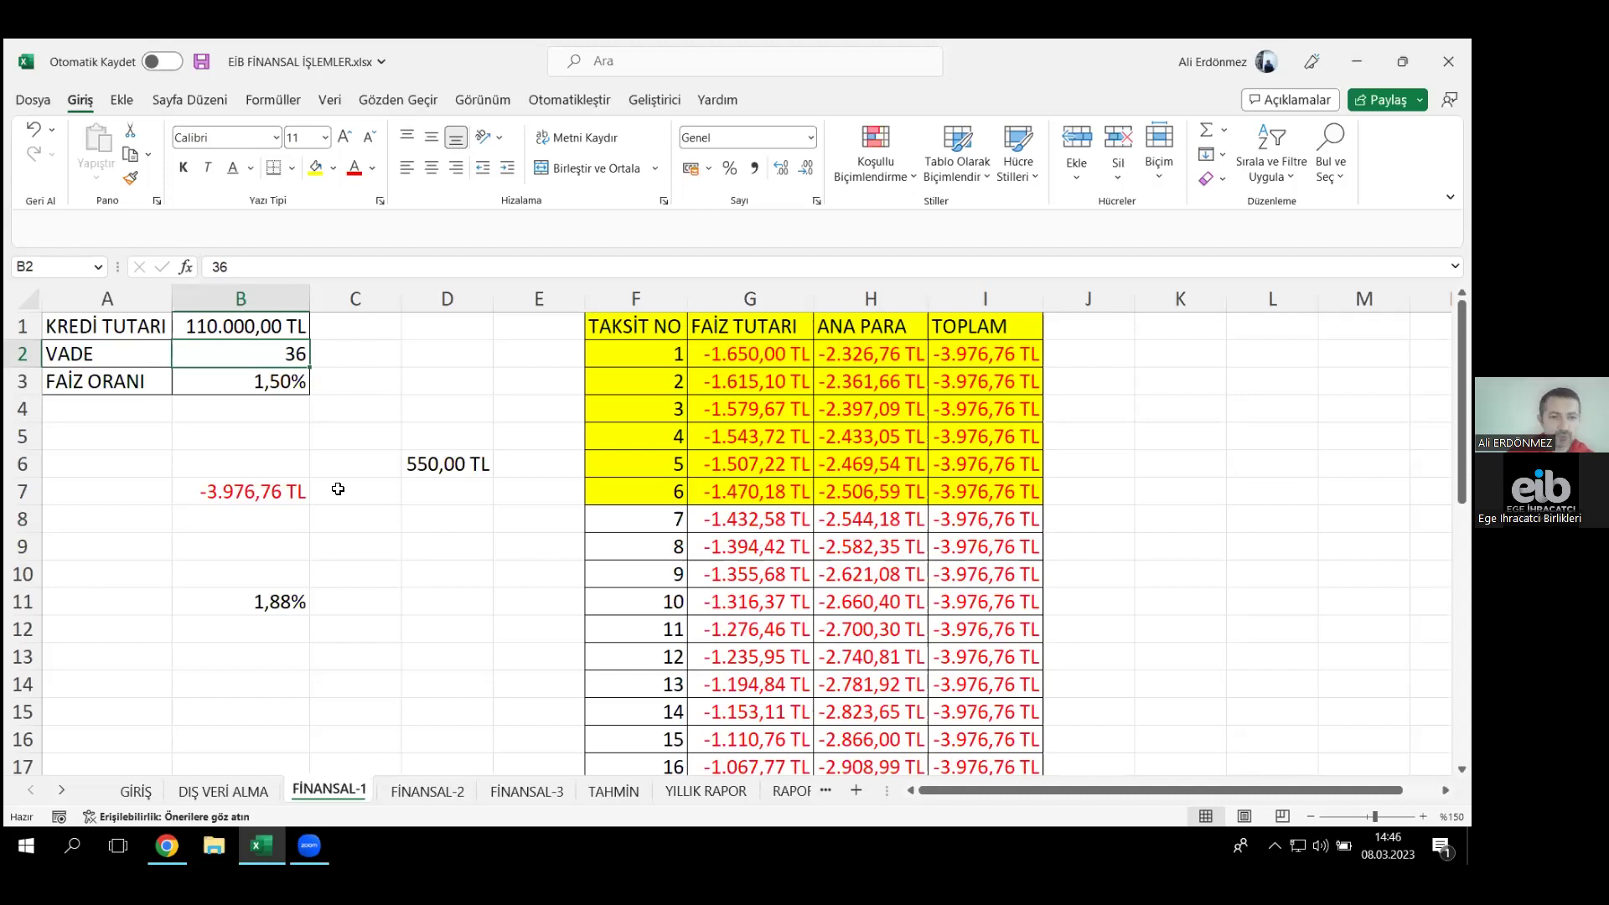
click(417, 791)
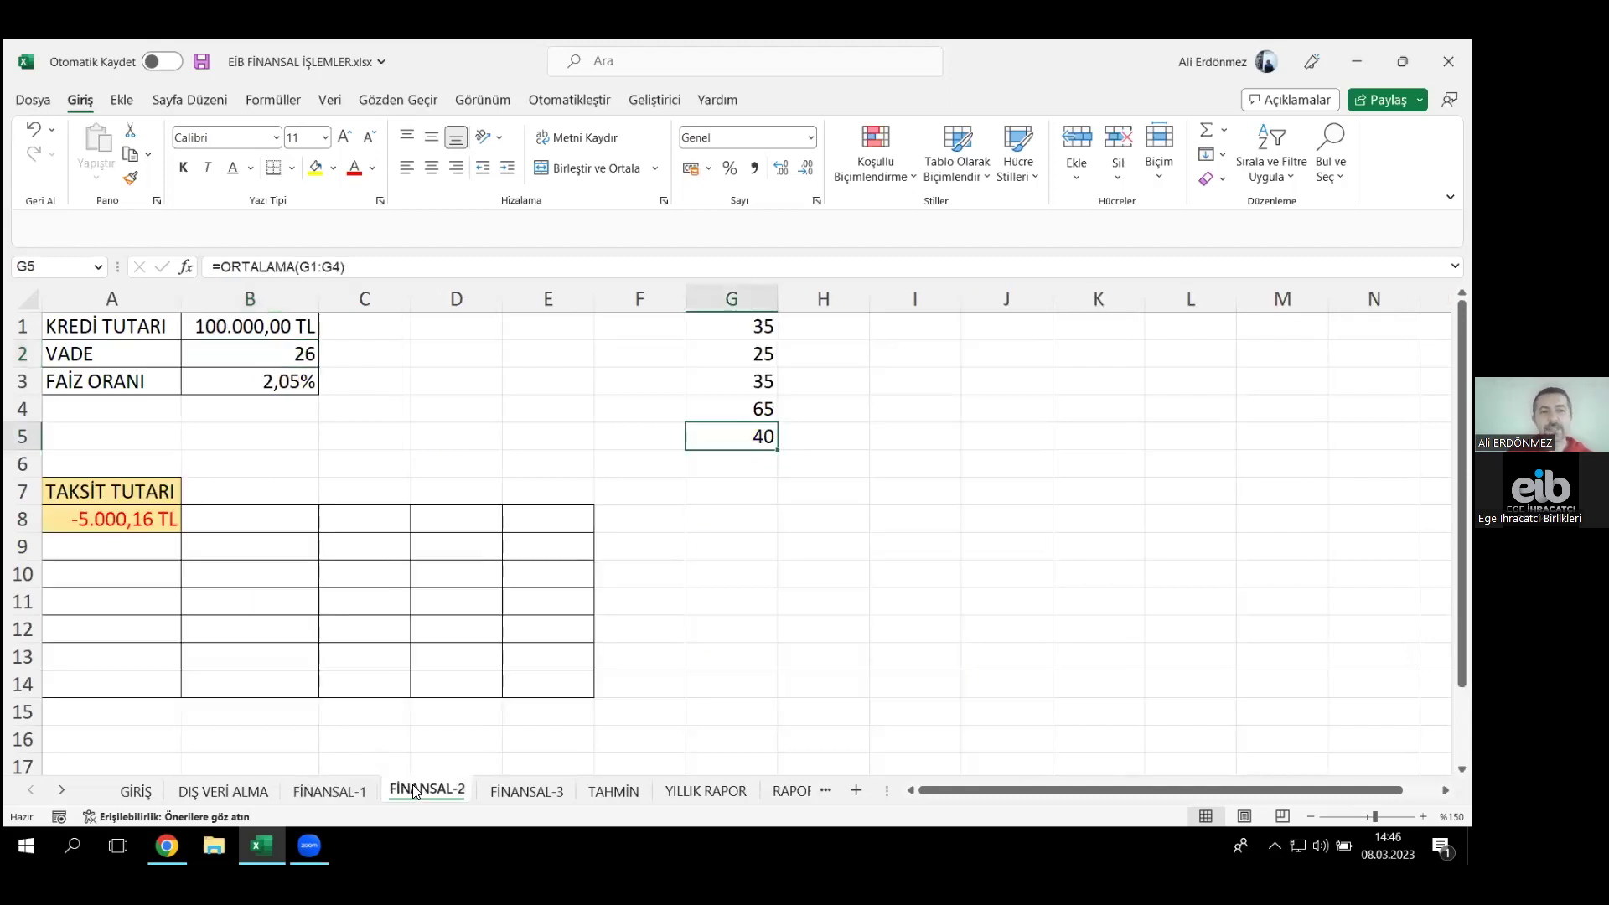
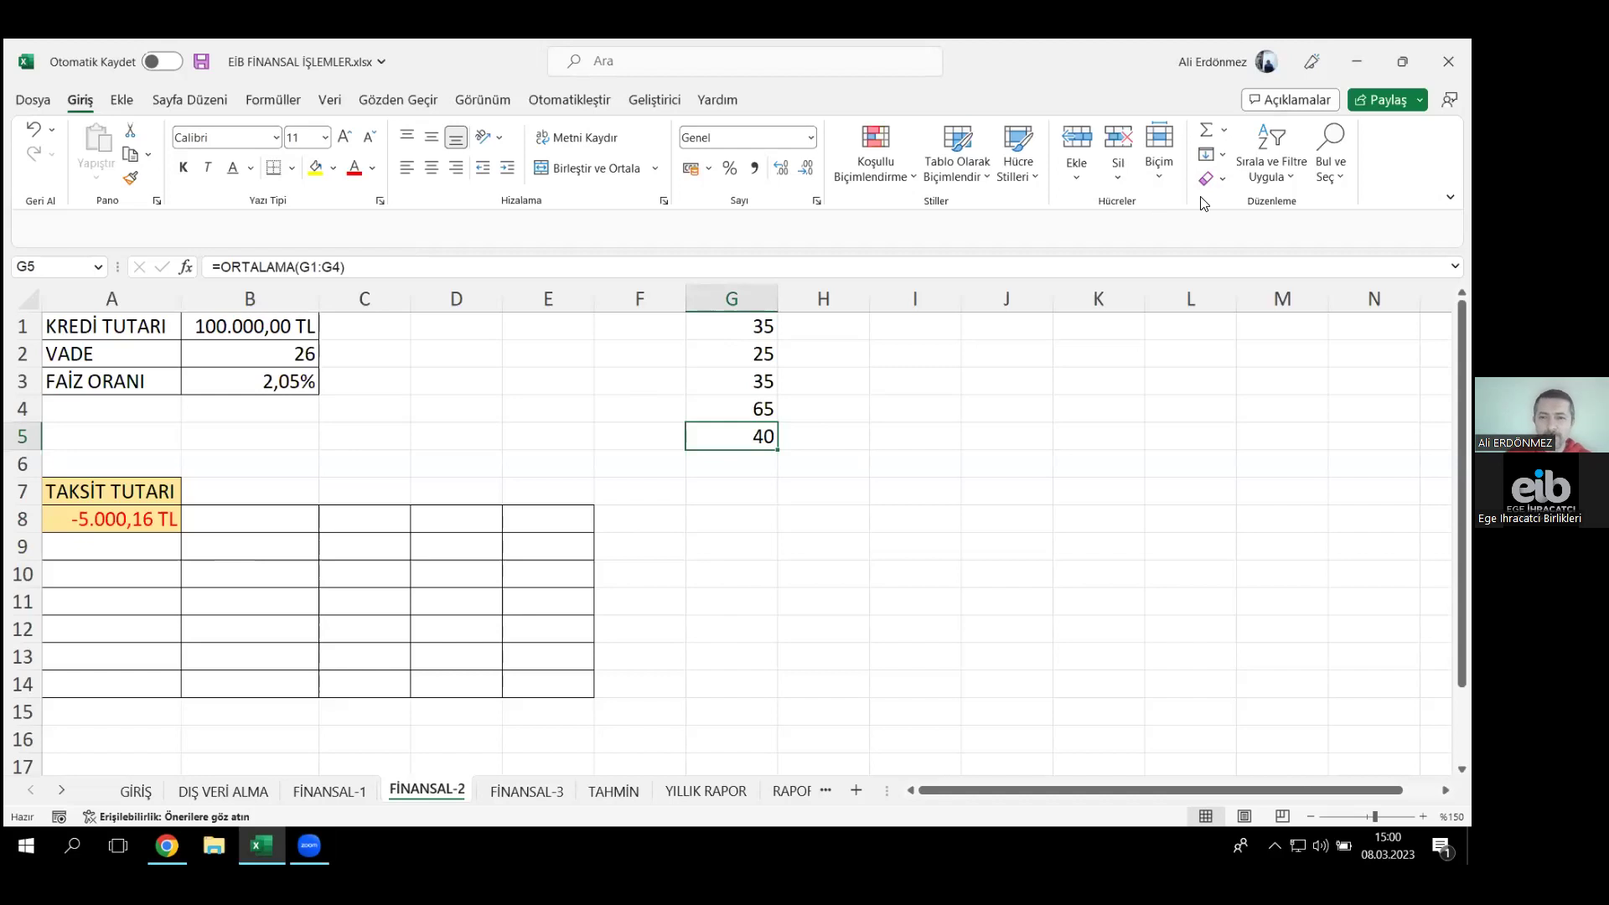
- Review the A8 installment formula, mark the term and amount areas, and select A9
click(116, 549)
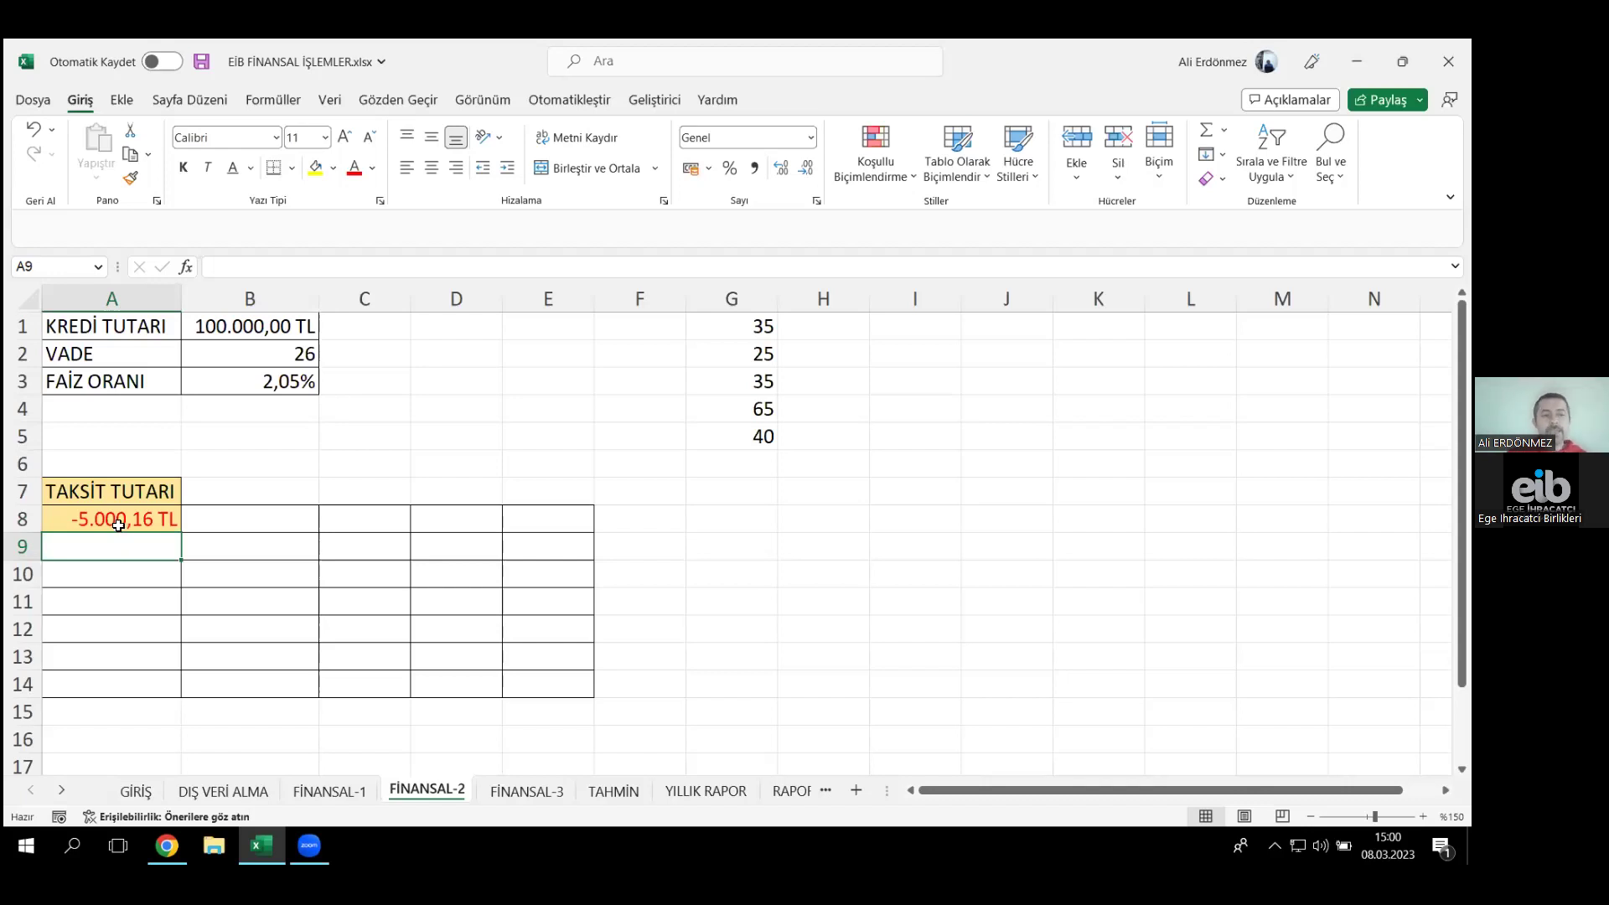
click(118, 521)
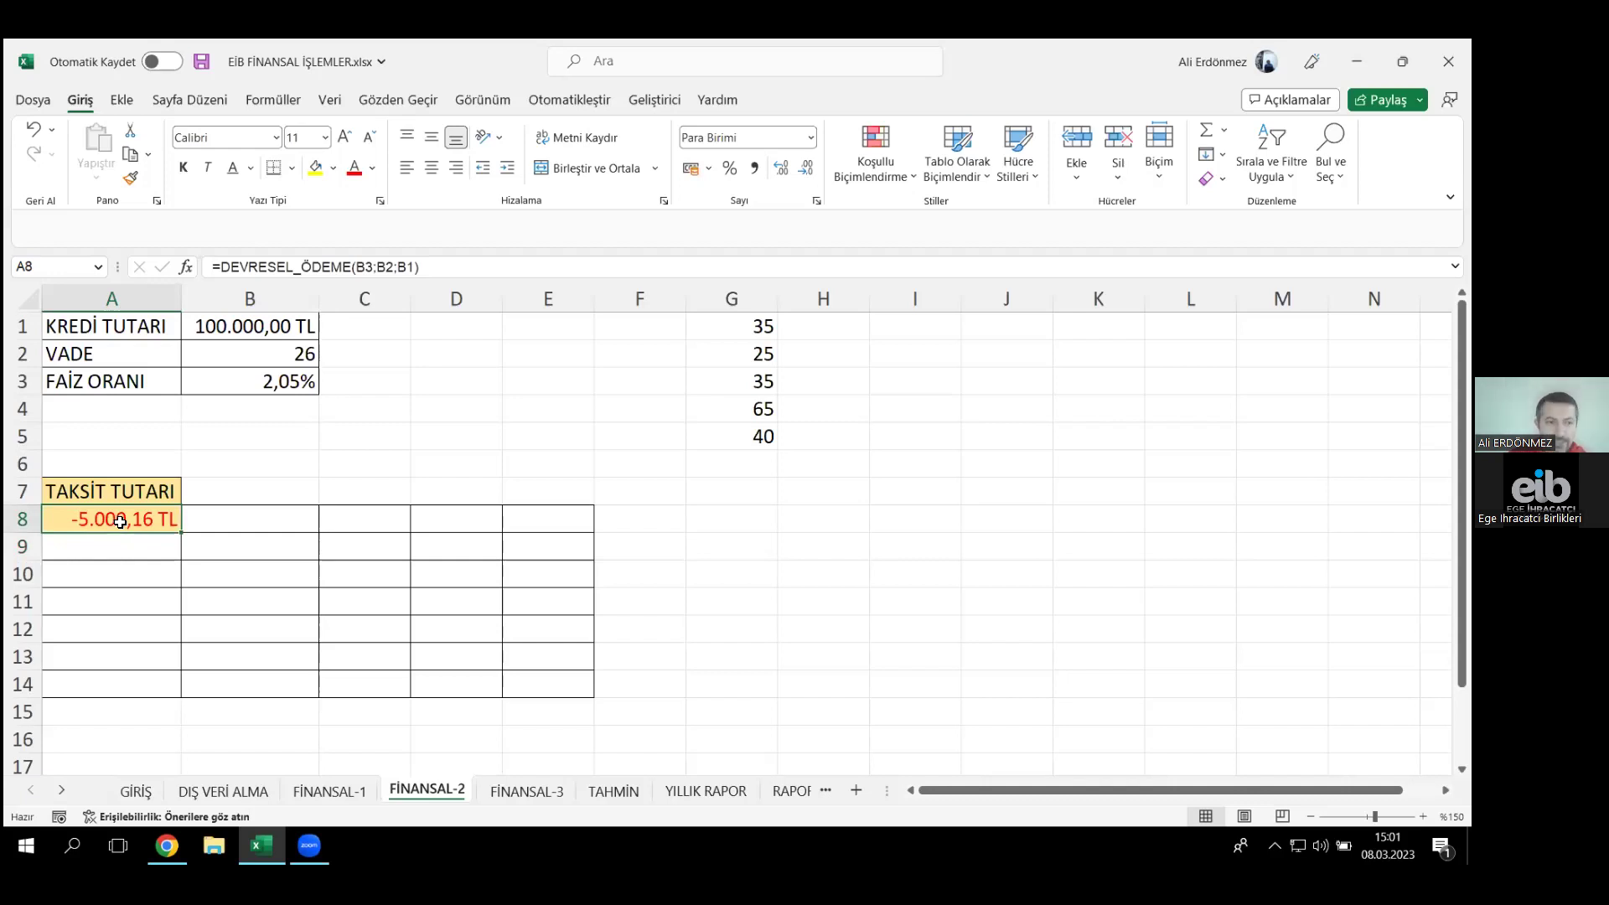
drag(122, 551, 125, 698)
drag(216, 518, 539, 525)
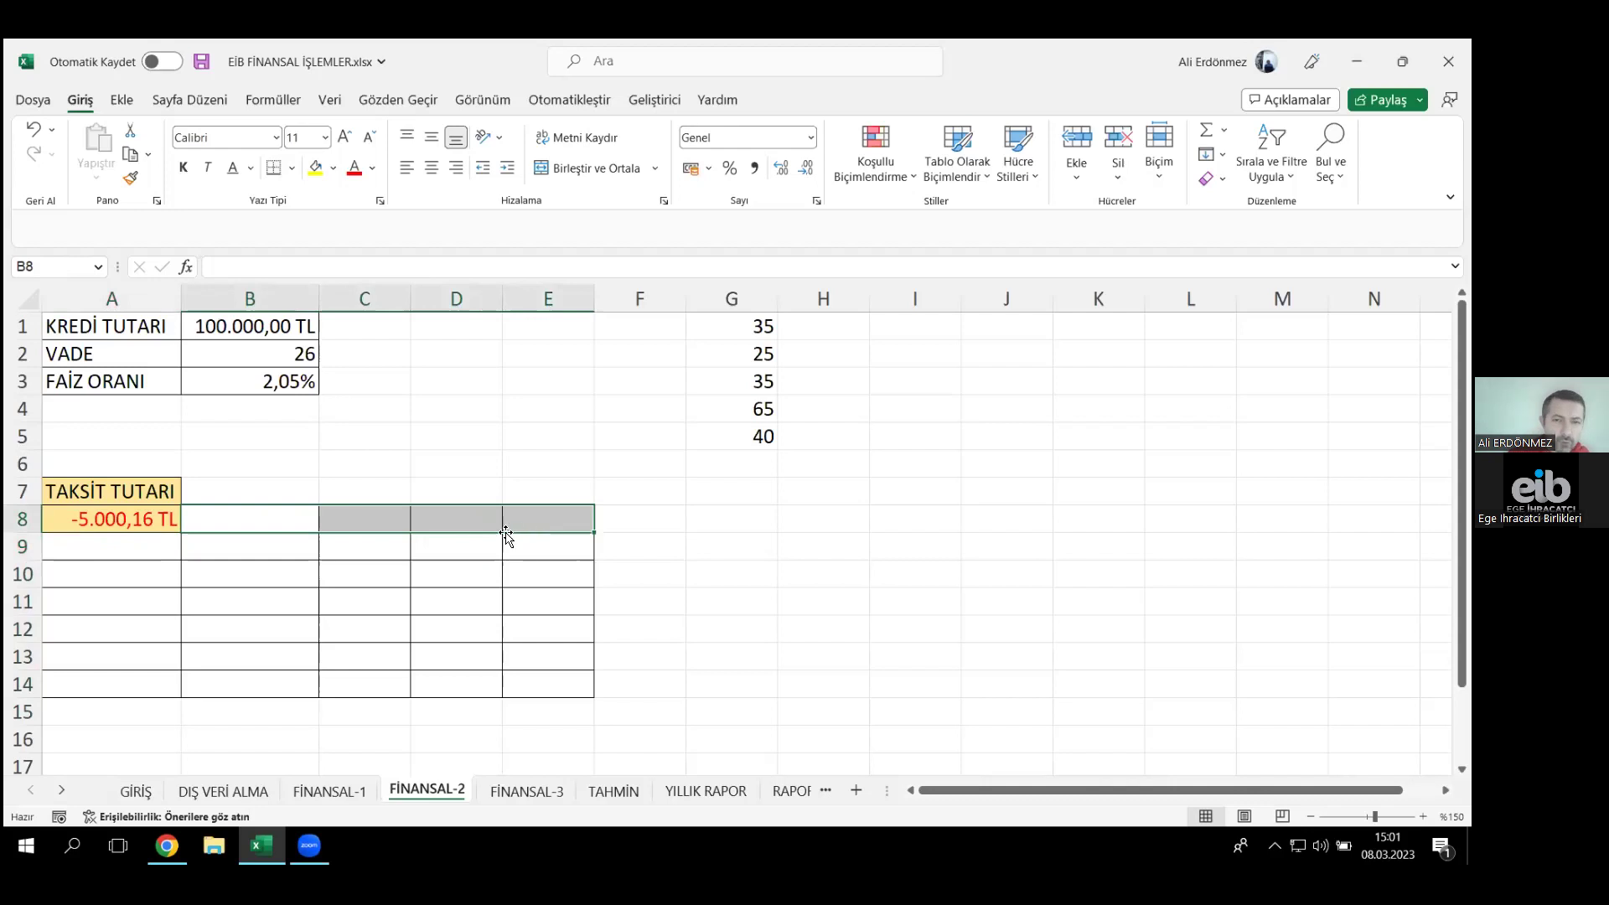
drag(119, 552, 114, 546)
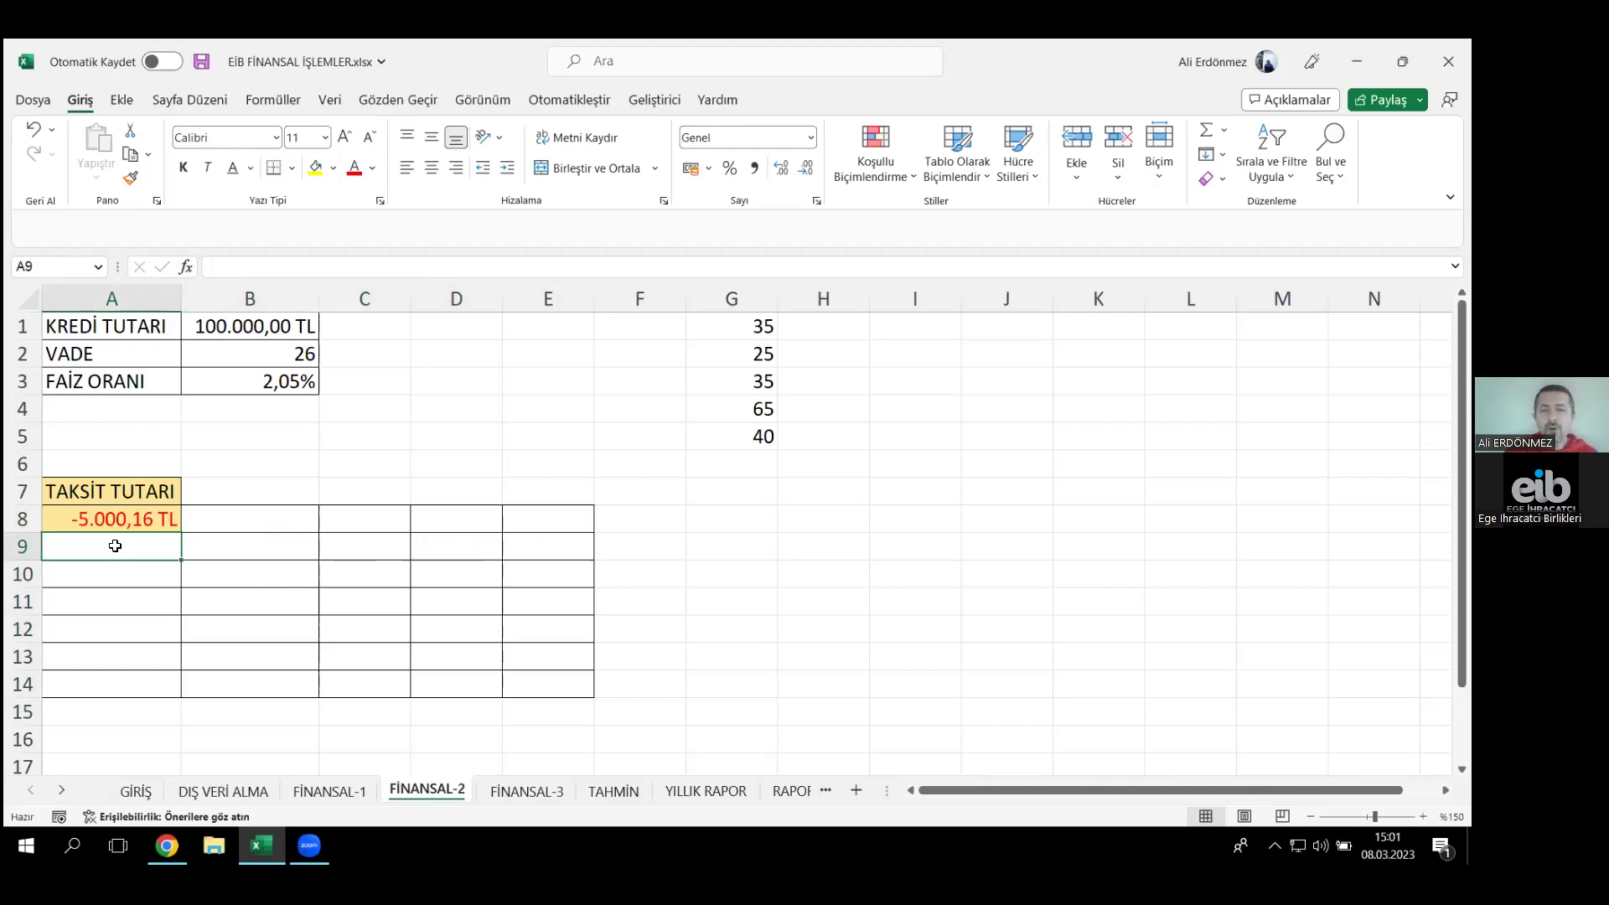
- Enter loan terms 12, 18, 24, 30, 36 and 48 into A9:A14
text(12)
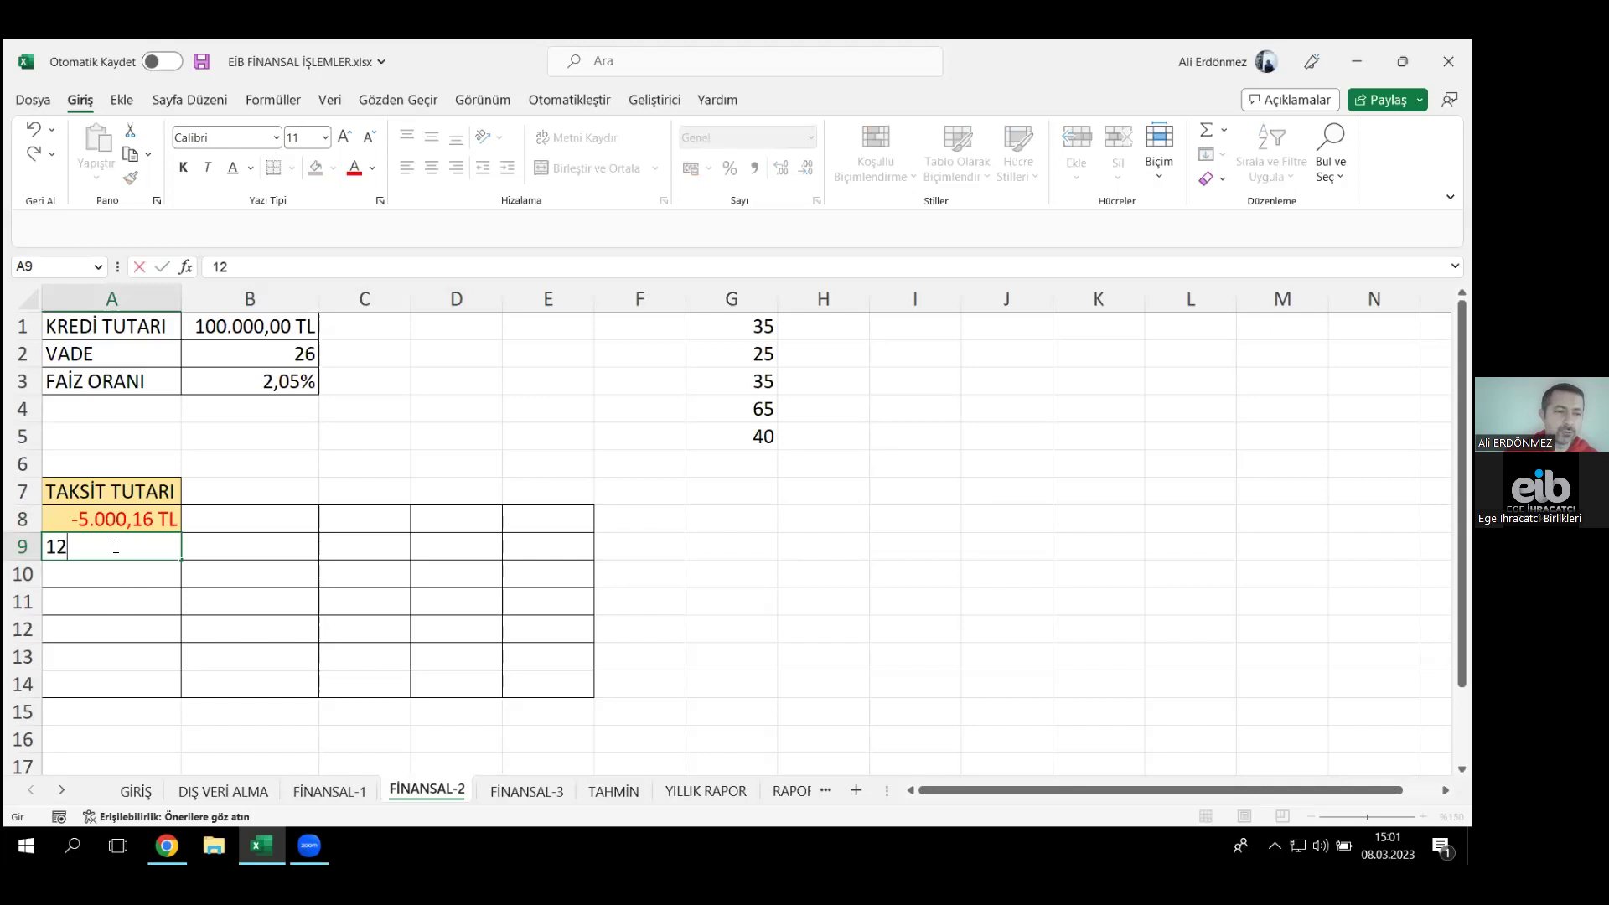
key(Return)
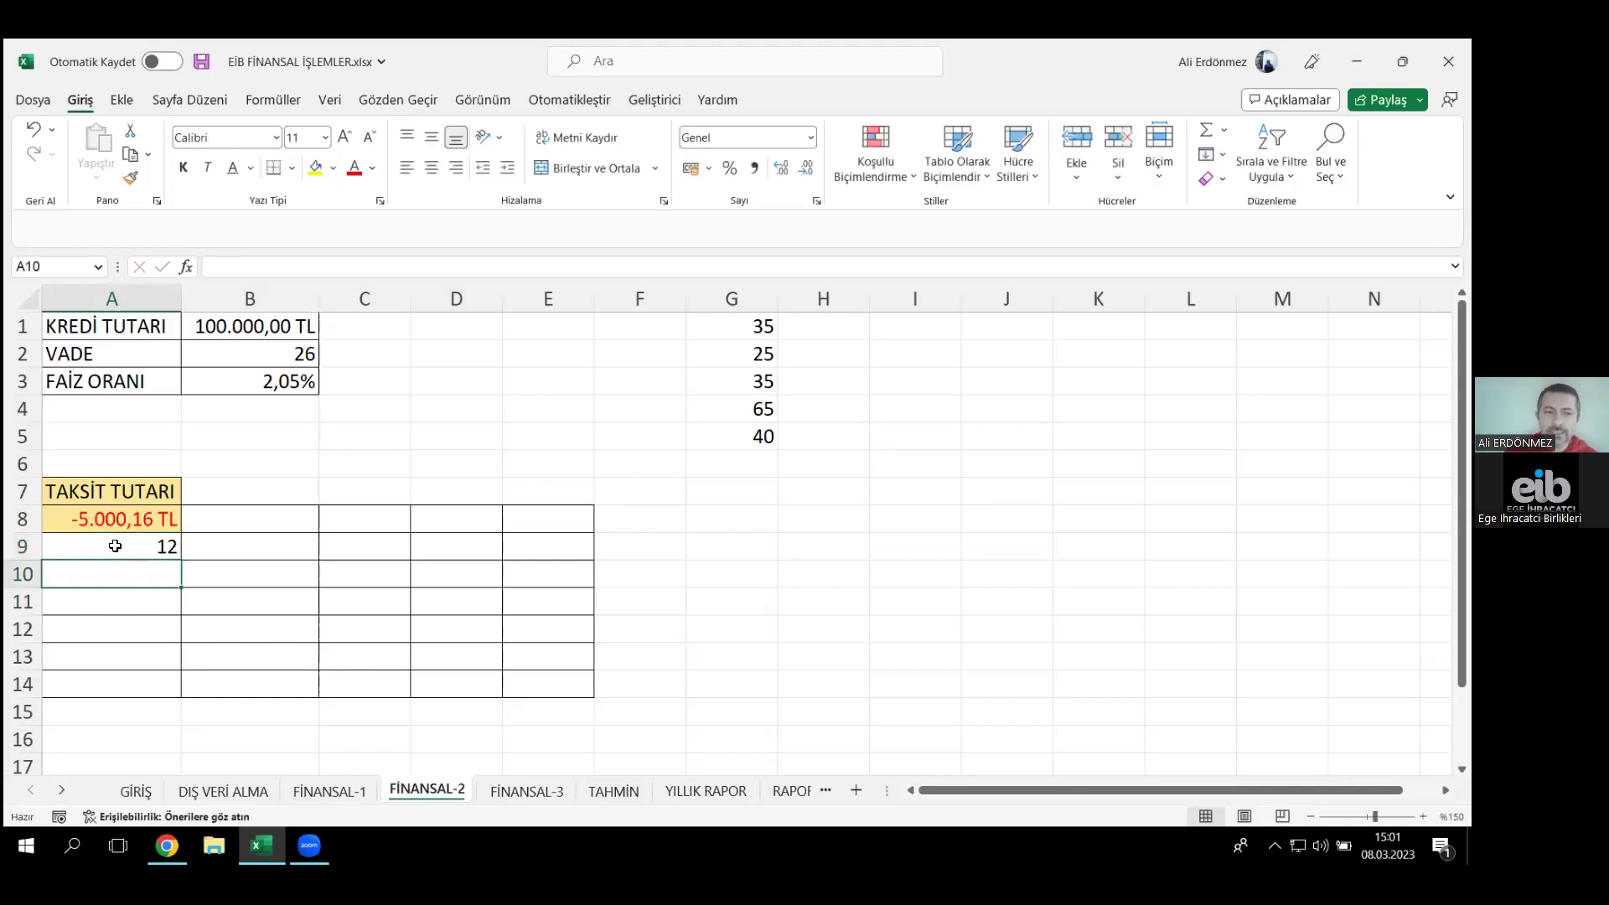
text(18)
key(Return)
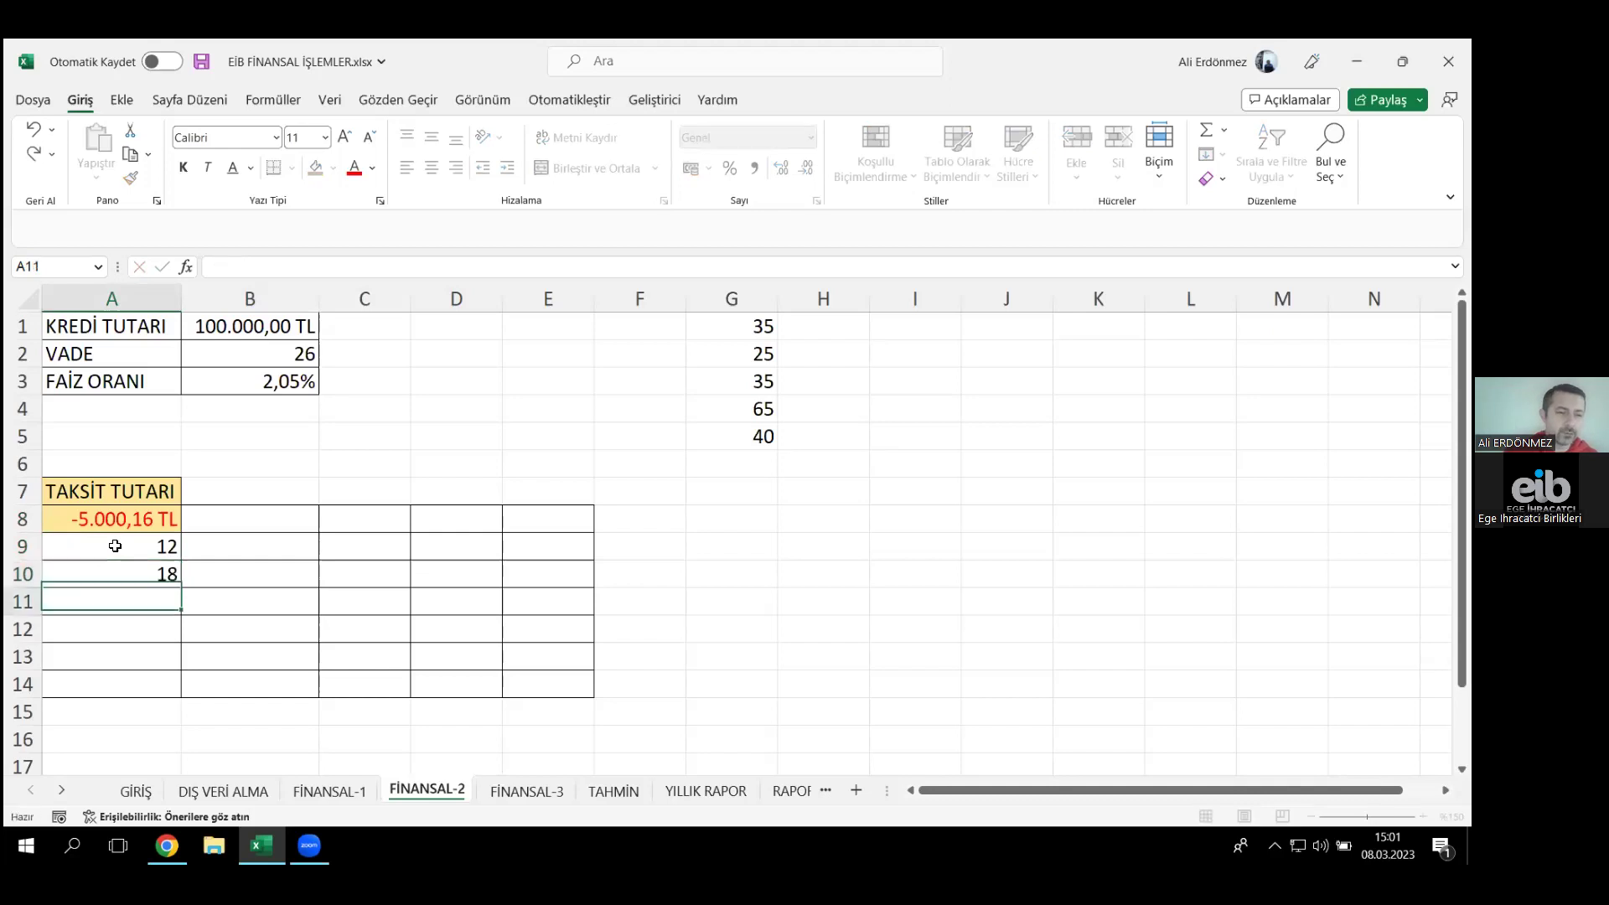
text(24)
key(Return)
text(30)
key(Return)
text(36)
key(Return)
text(48)
key(Return)
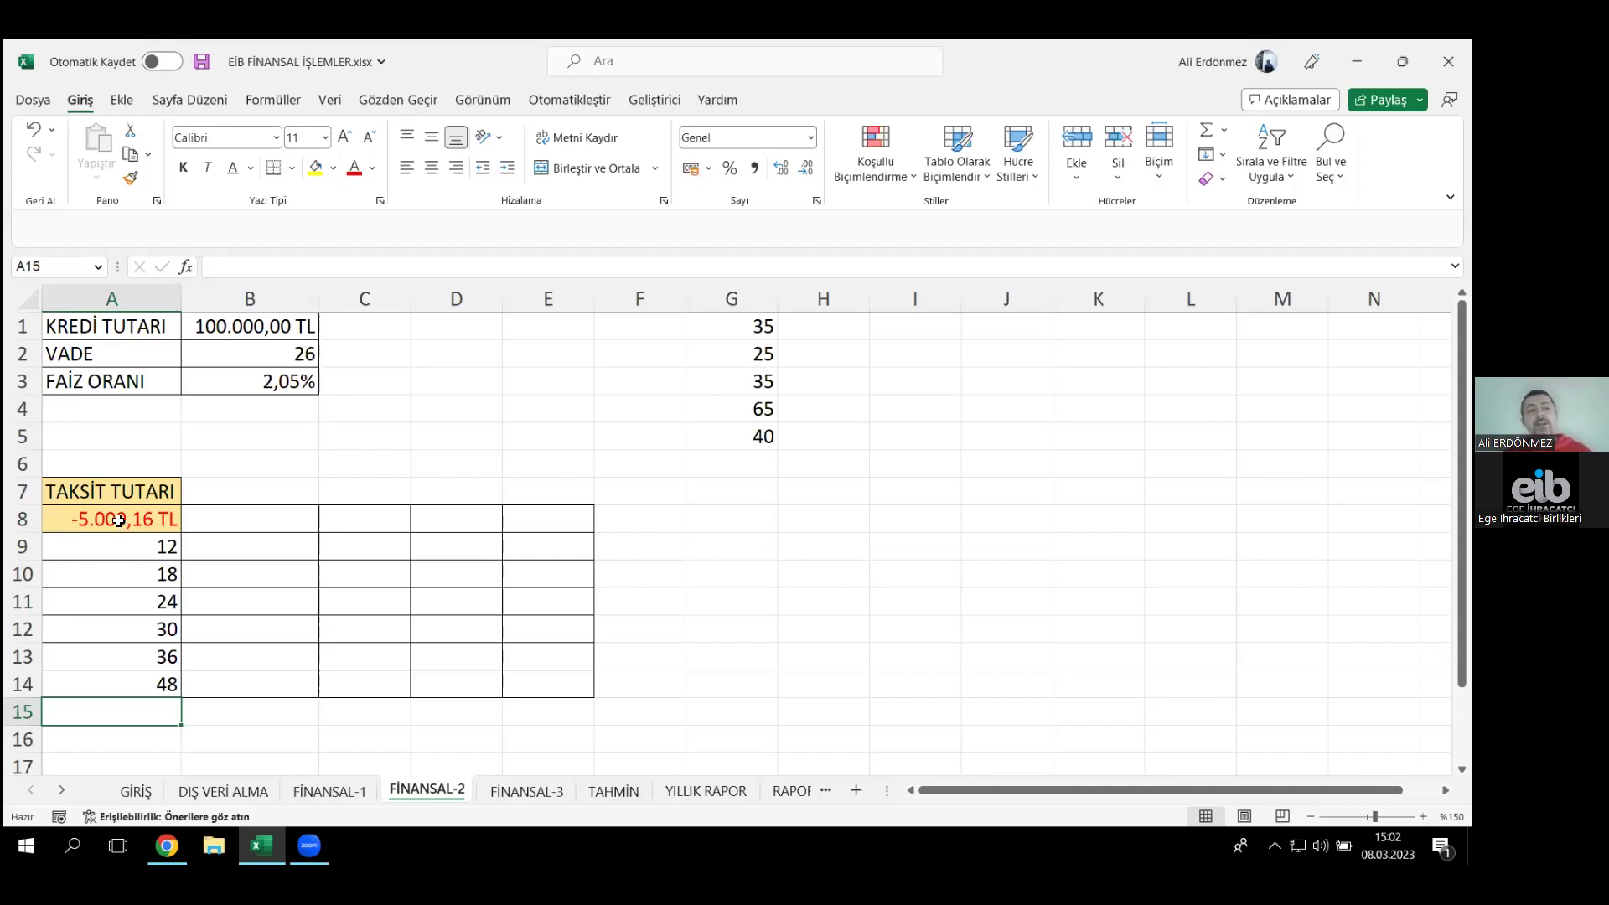
click(118, 521)
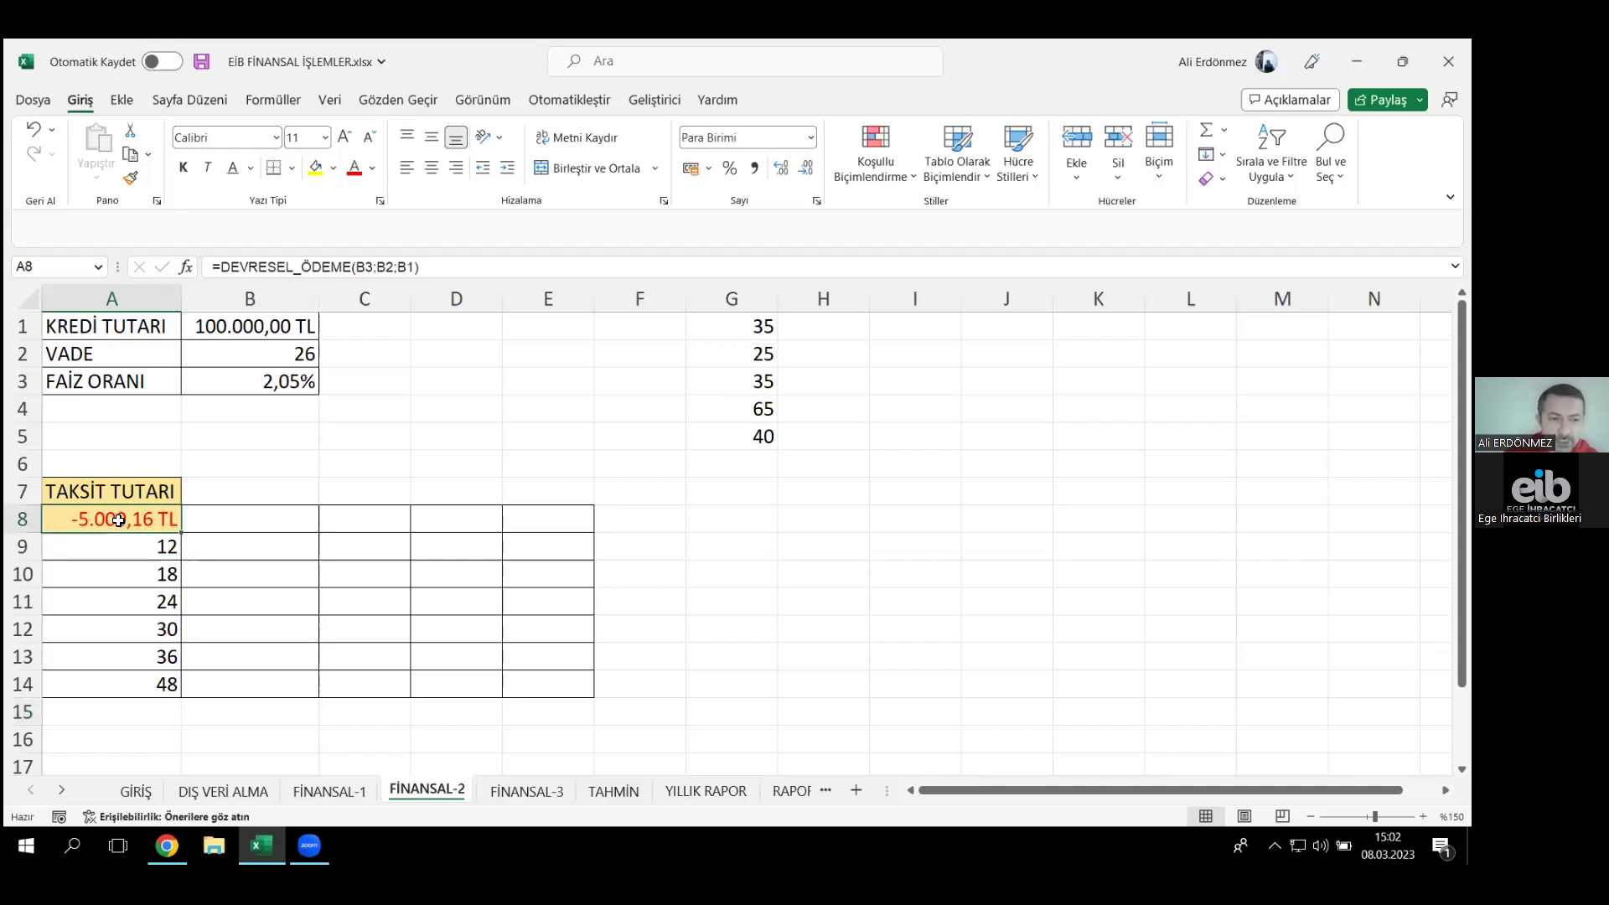
- Enter loan amounts 50000, 100000, 250000 and 500000 into B8:E8
drag(223, 518, 568, 527)
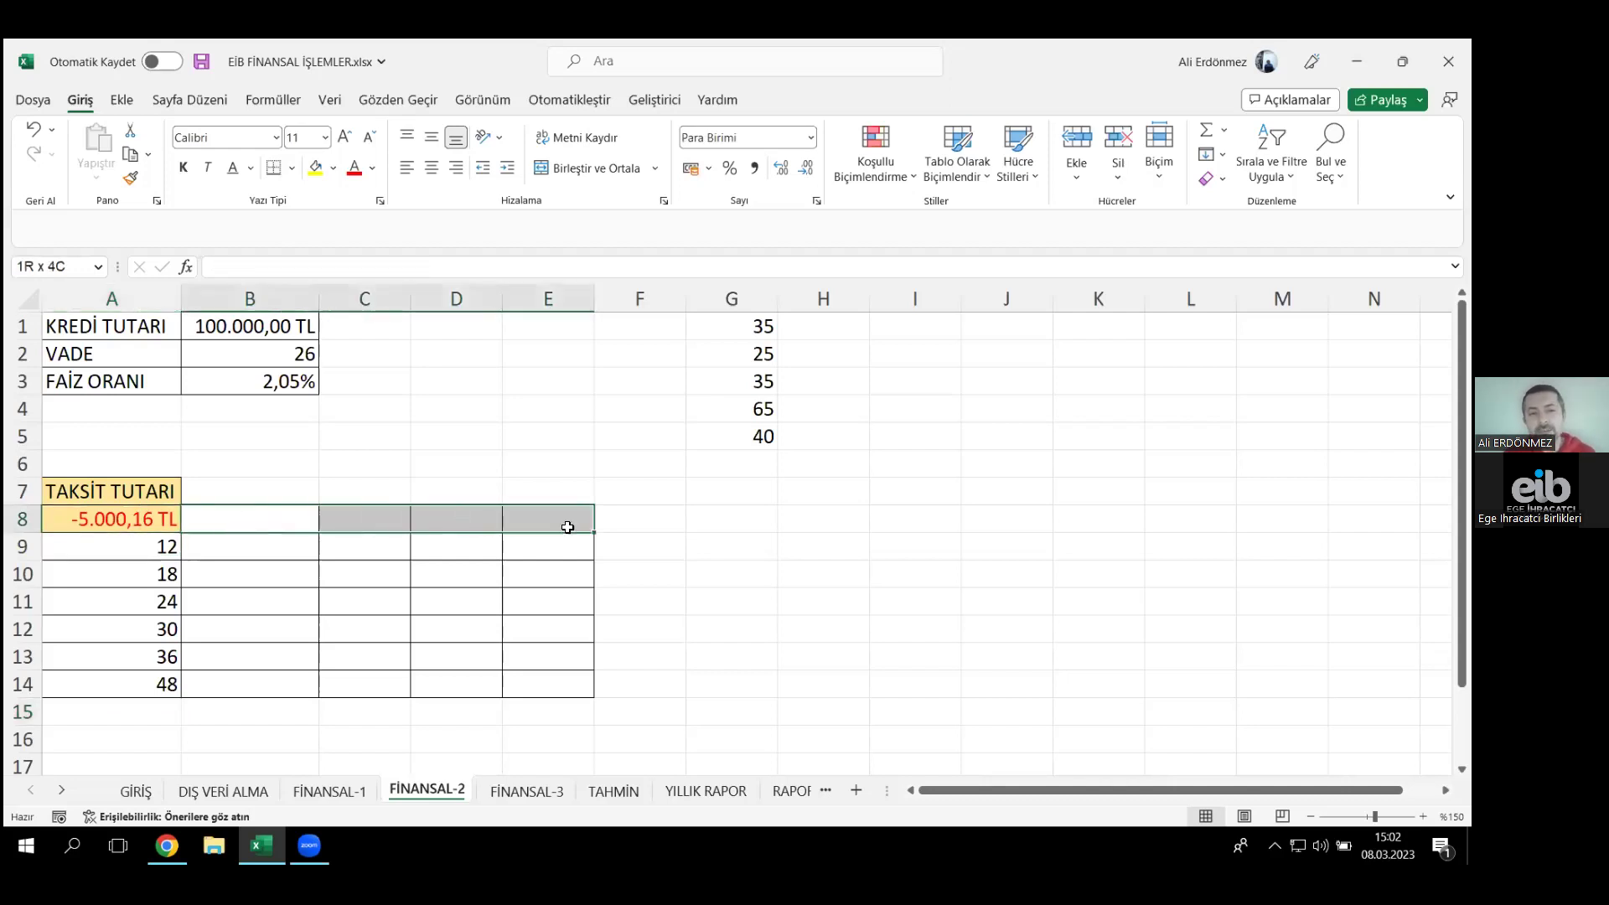
click(229, 519)
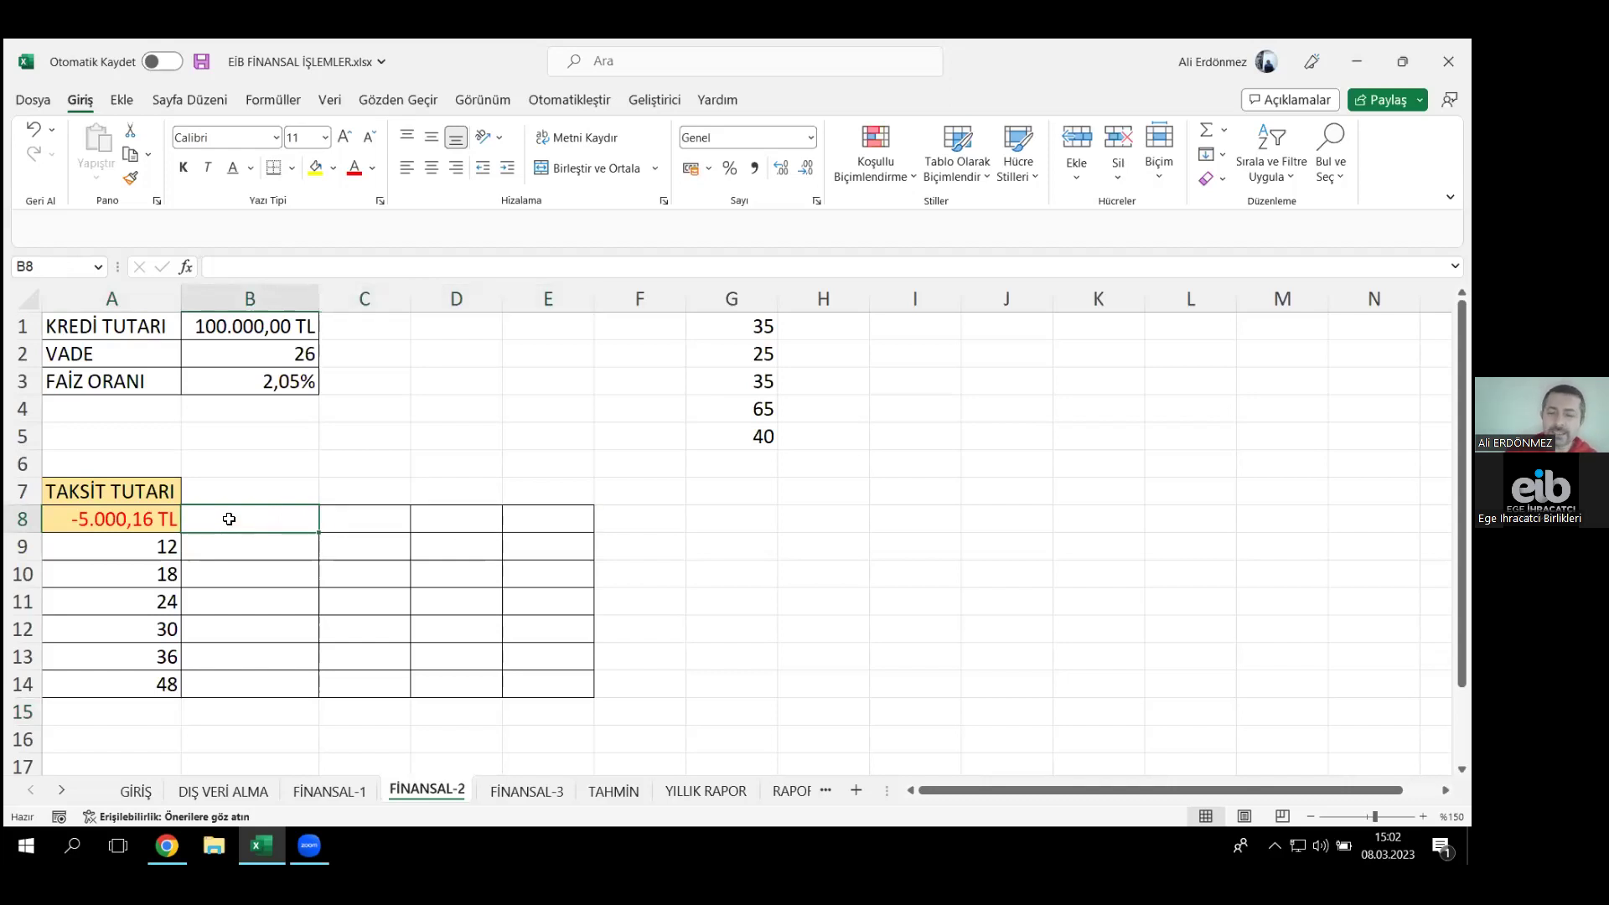
text(50000)
key(Return)
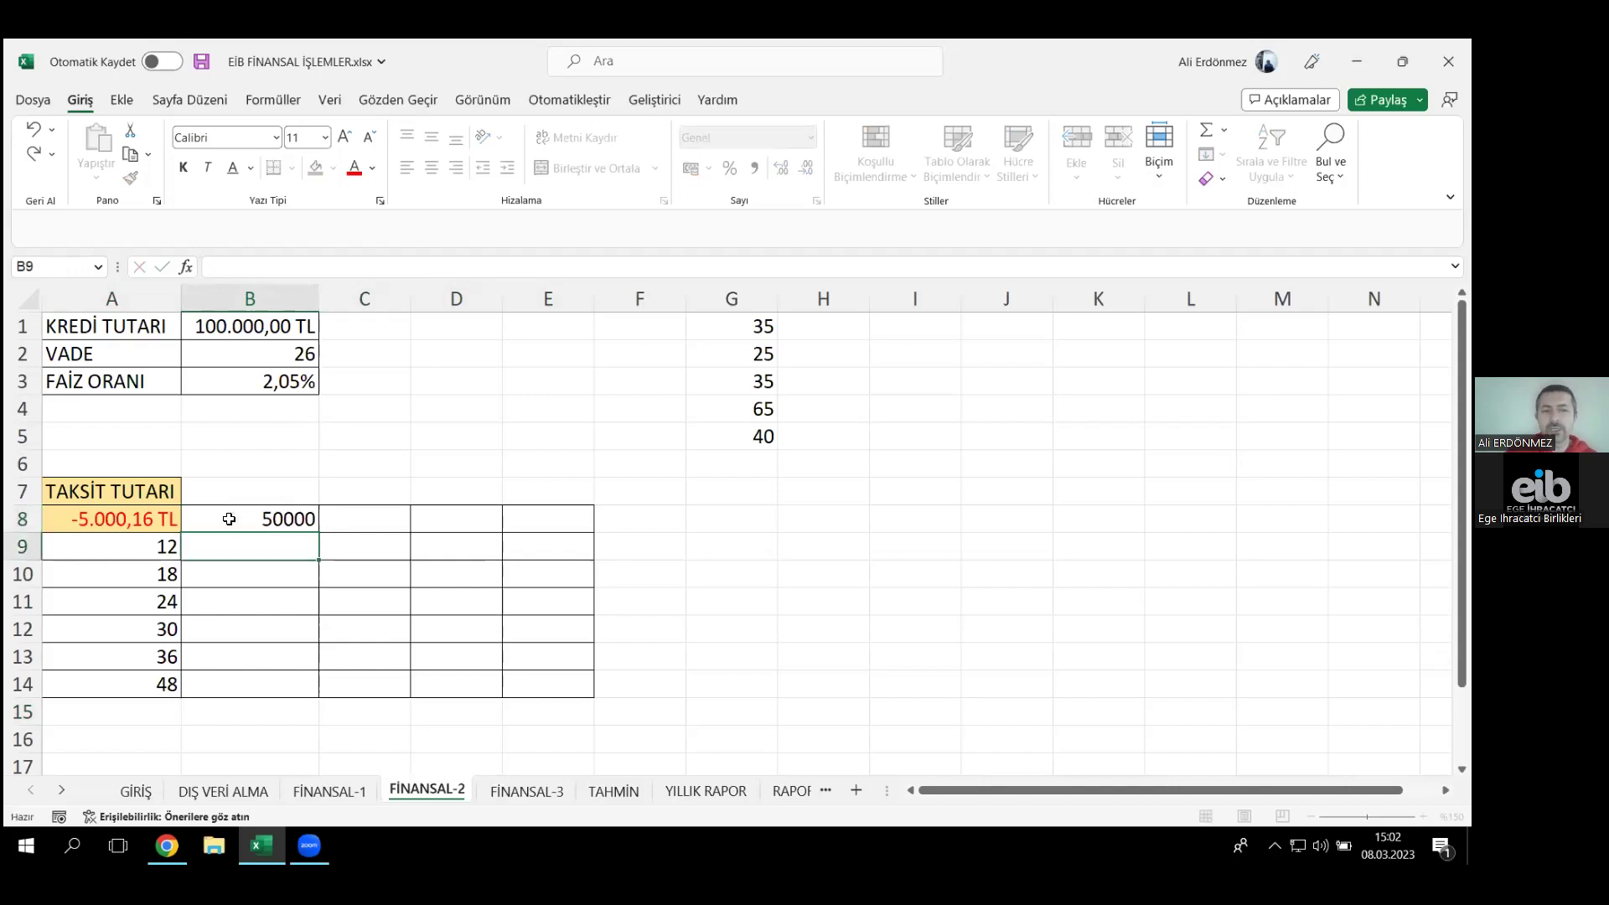
click(343, 516)
text(100000)
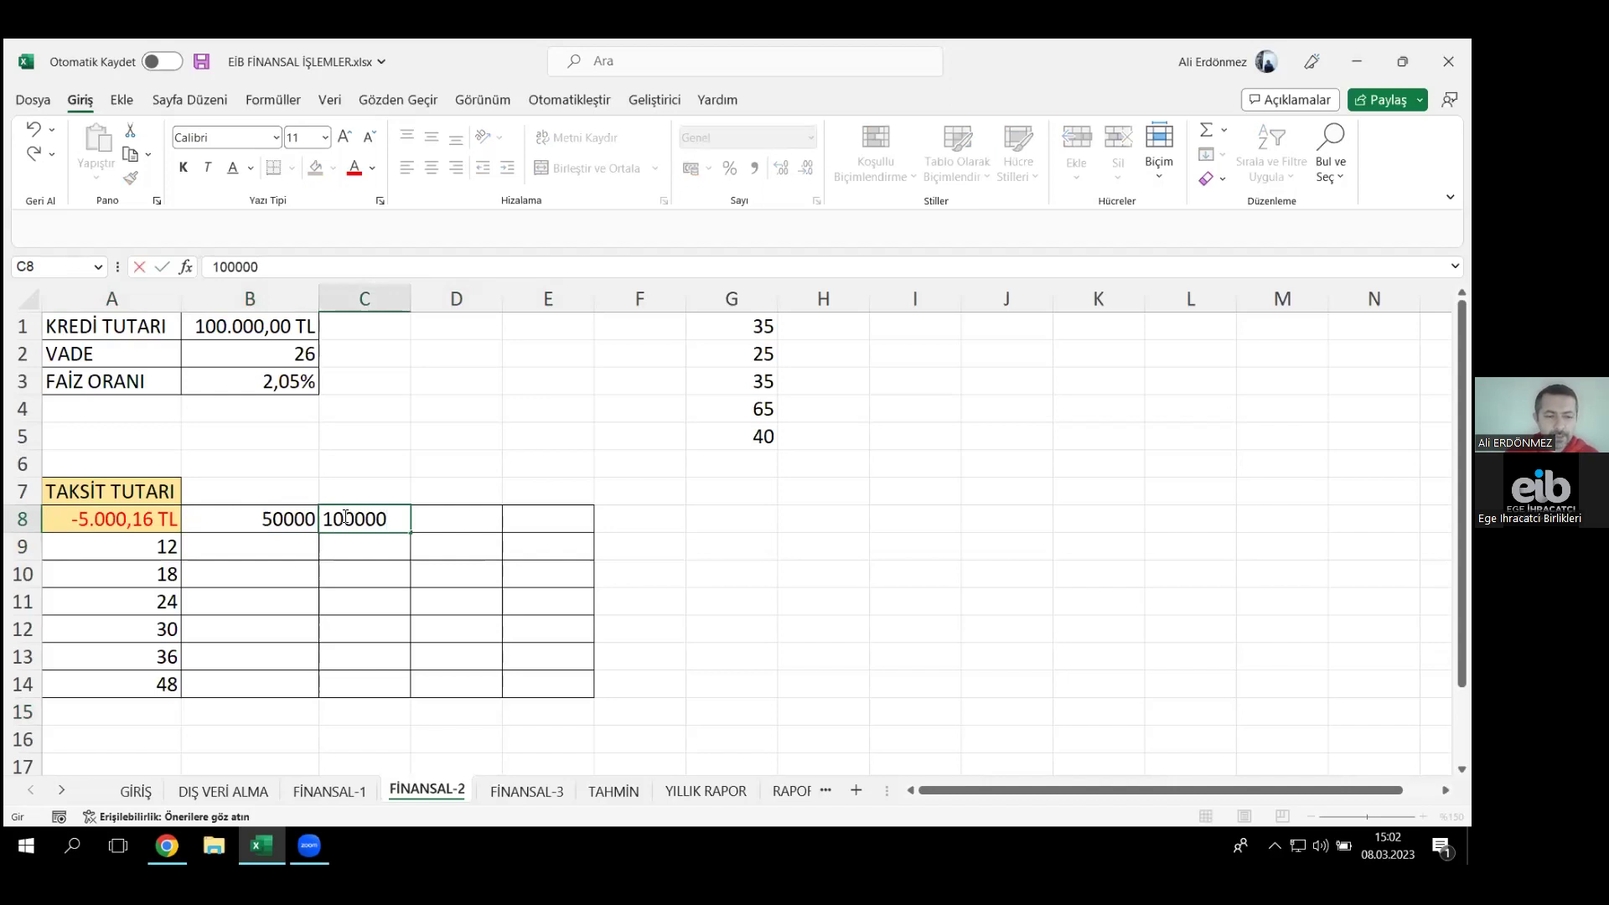
key(Tab)
text(2500)
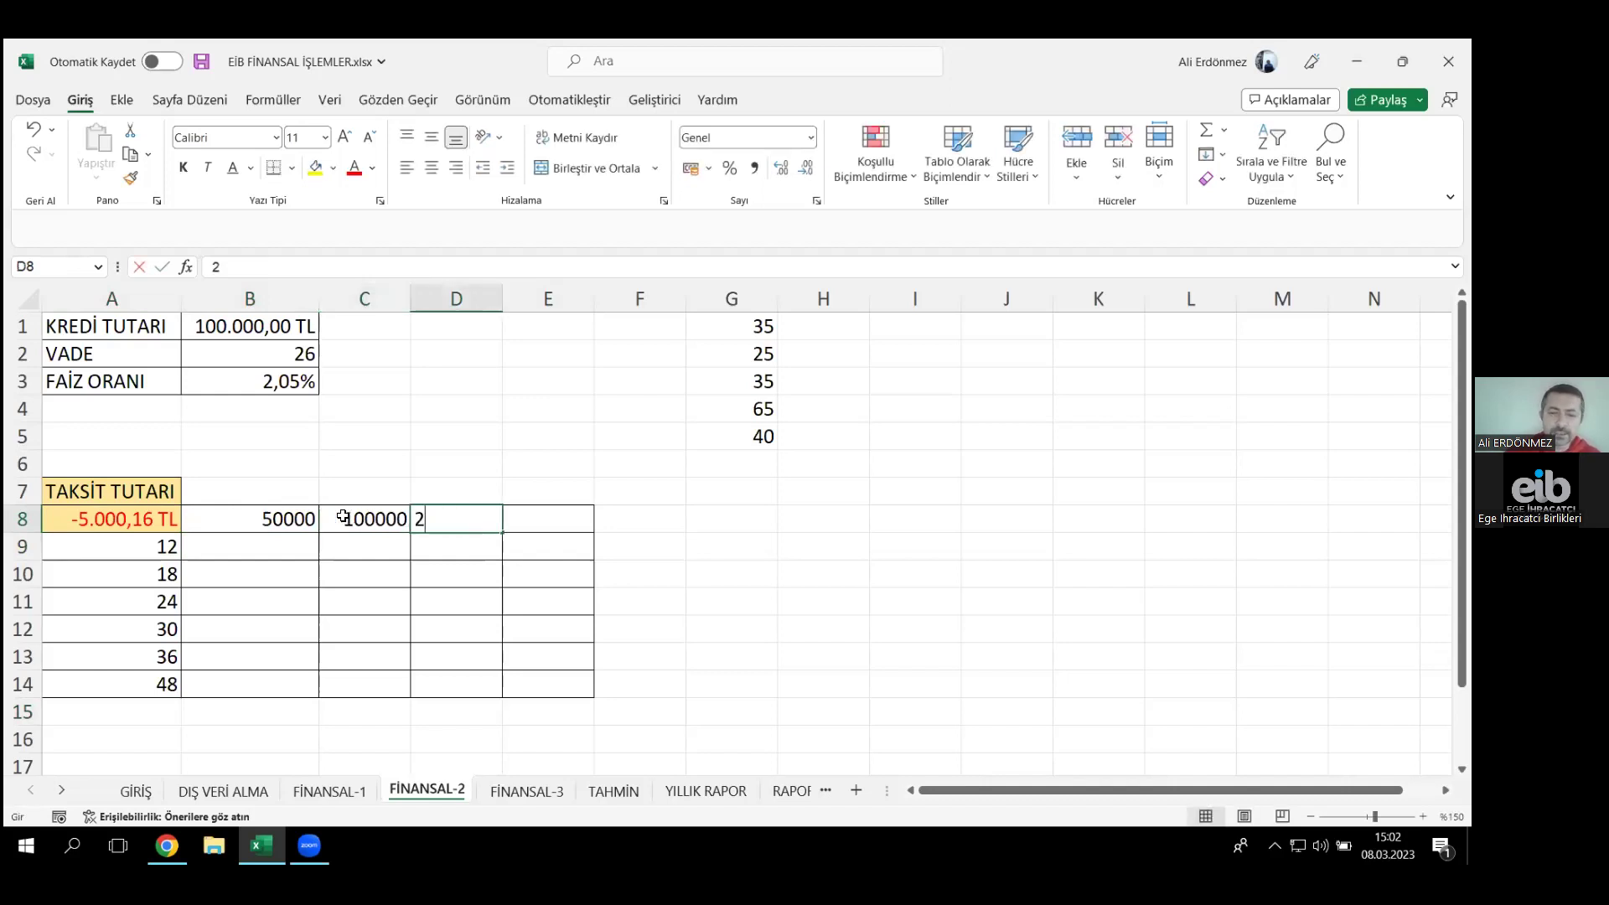
key(Tab)
text(500000)
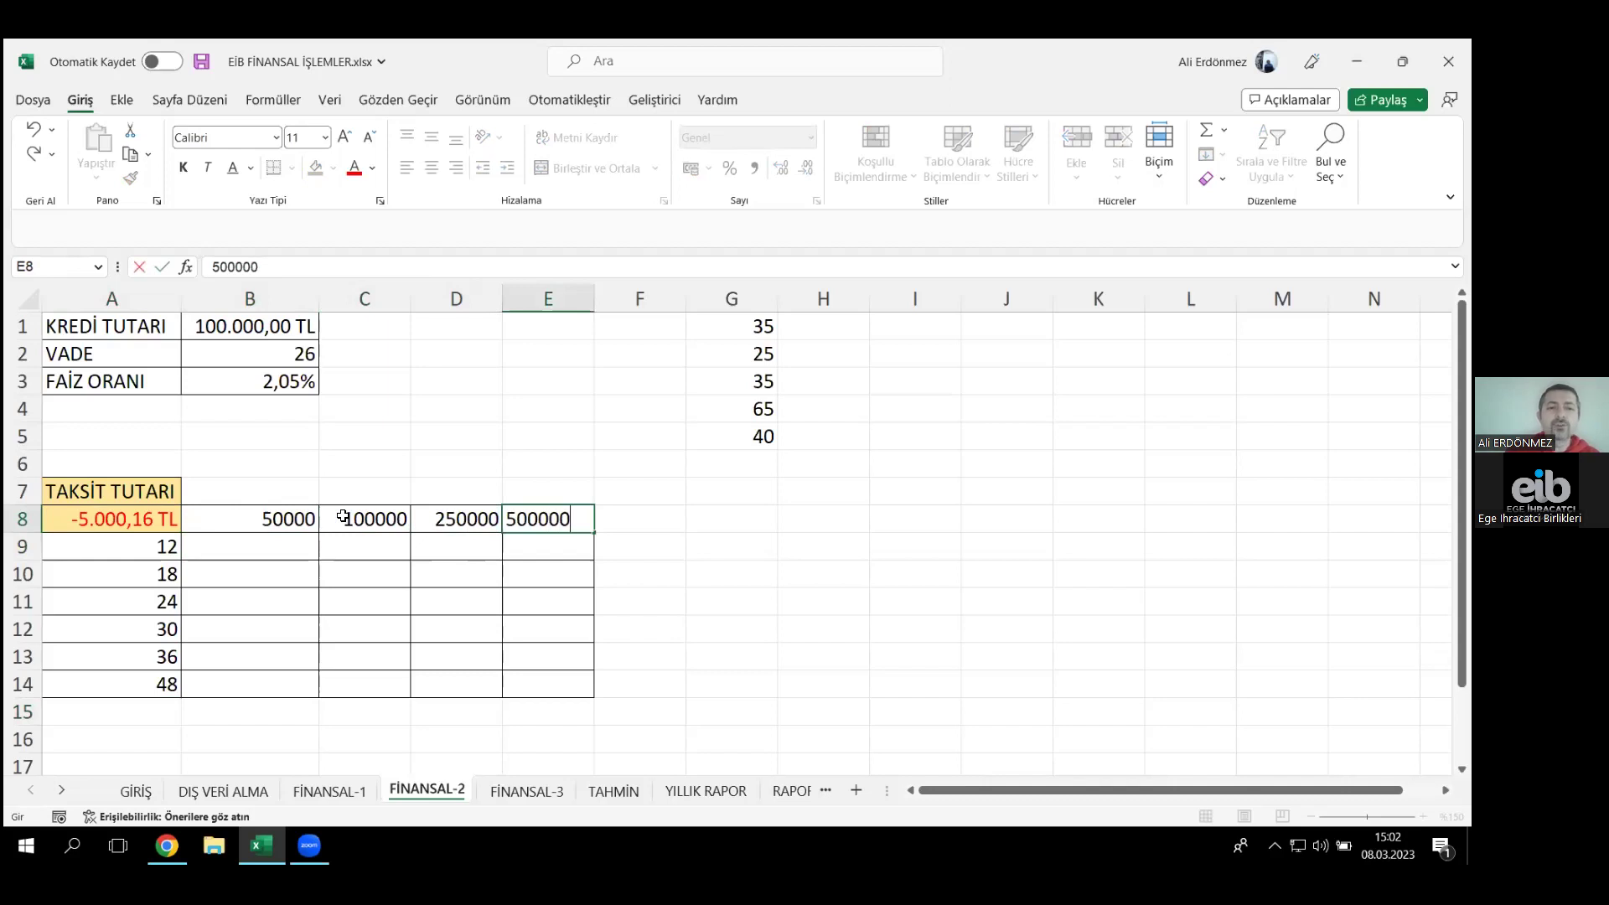
key(Return)
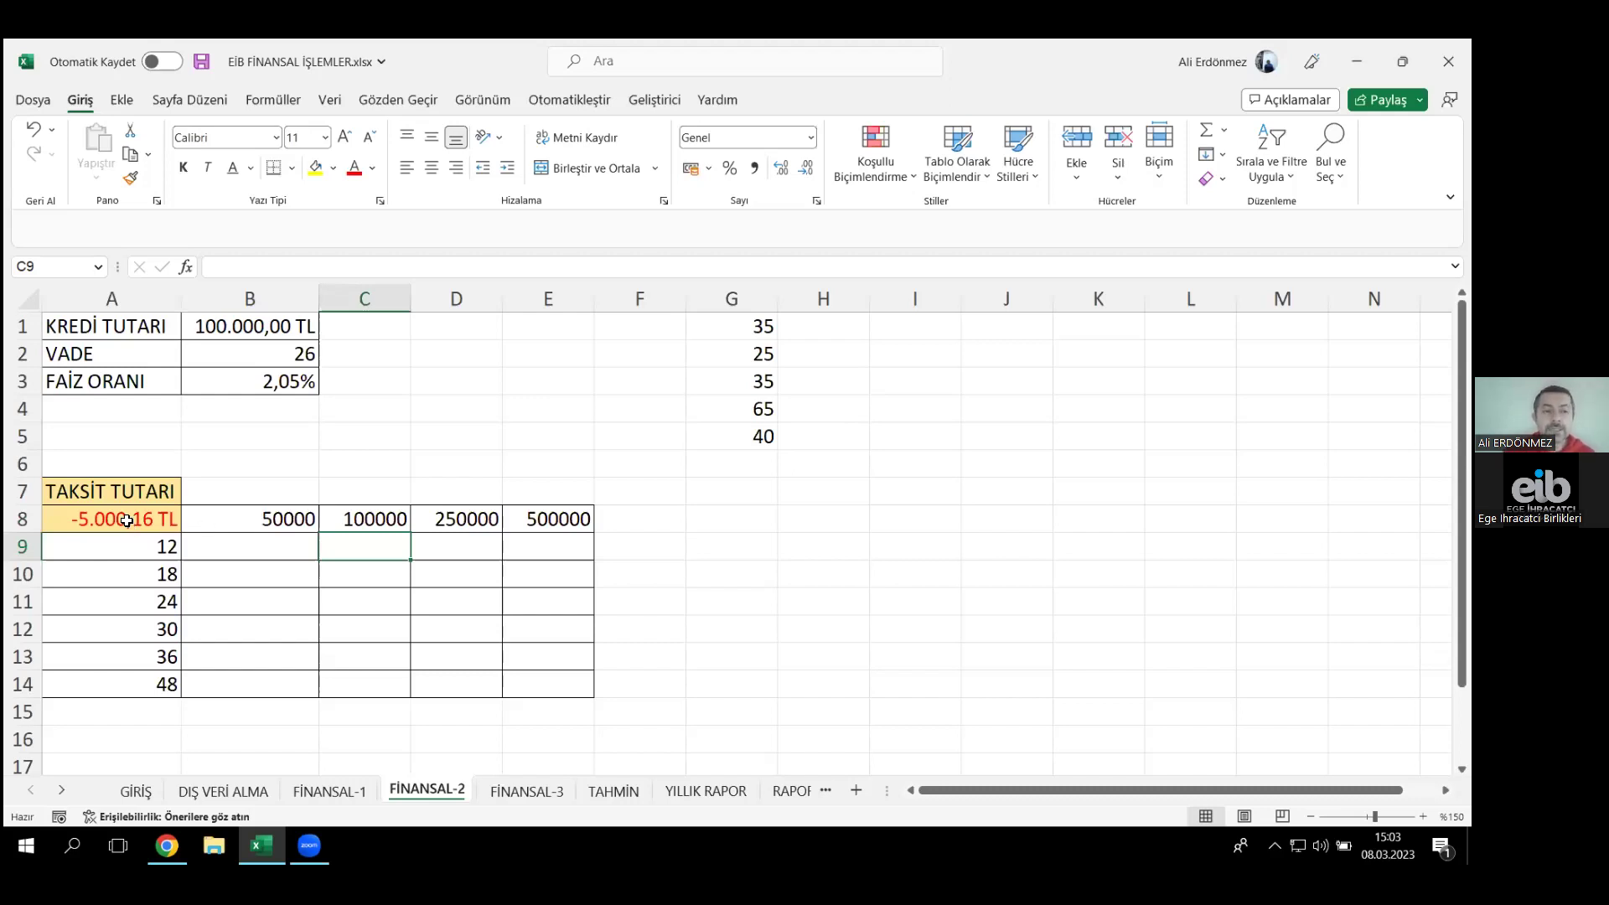
- Select A8:E14 and start Veri > Durum Çözümlemesi > Veri Tablosu
drag(125, 521, 533, 685)
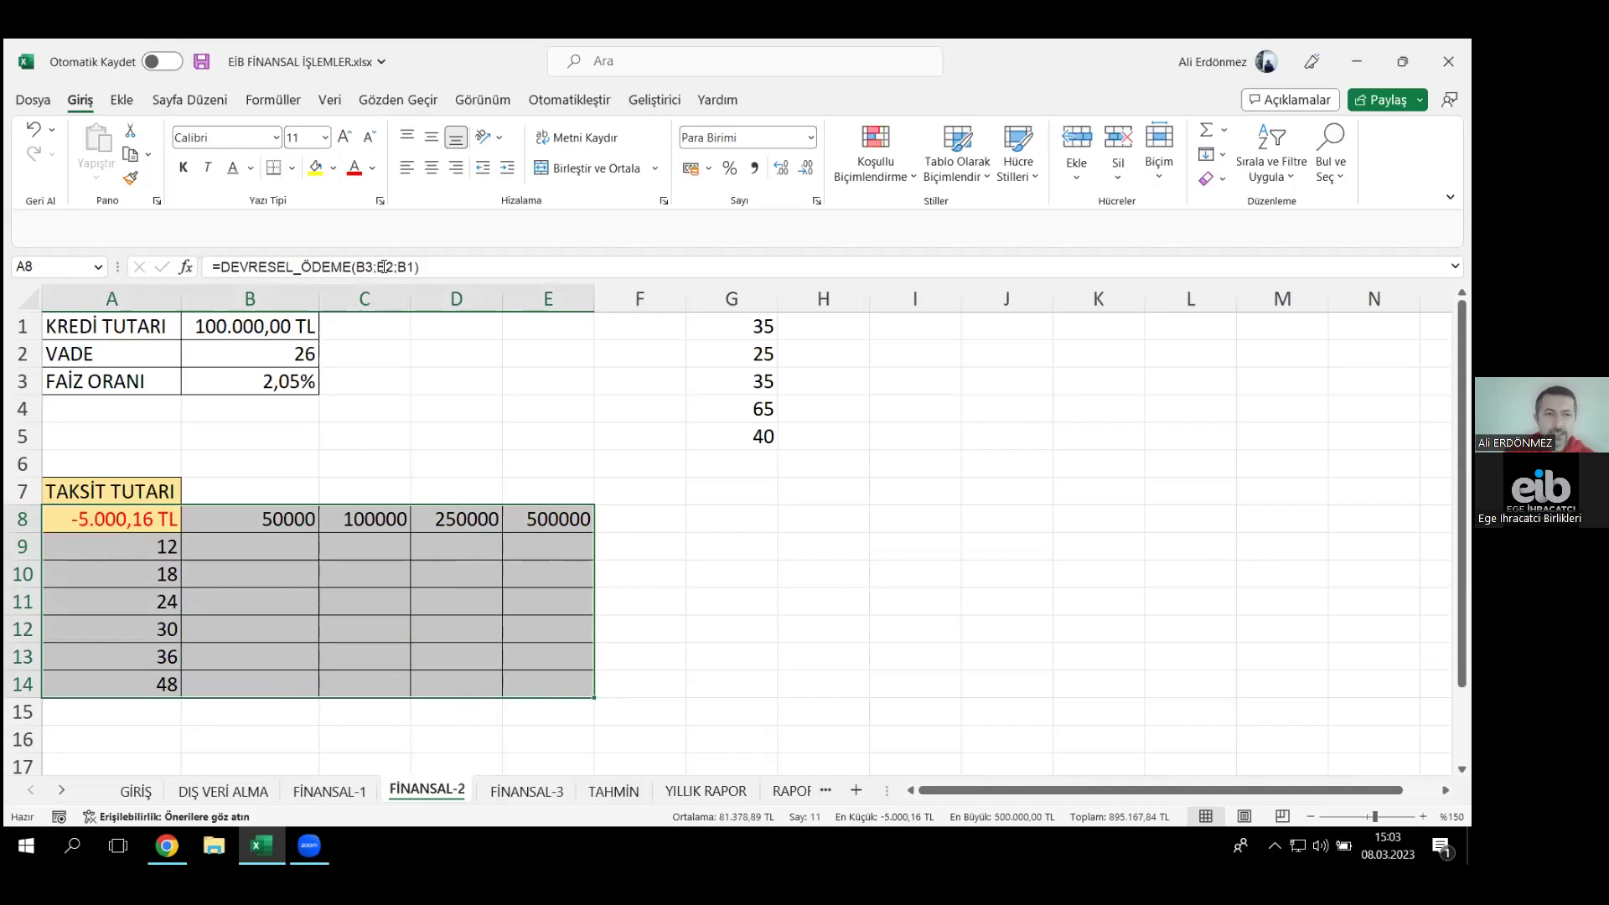
click(335, 101)
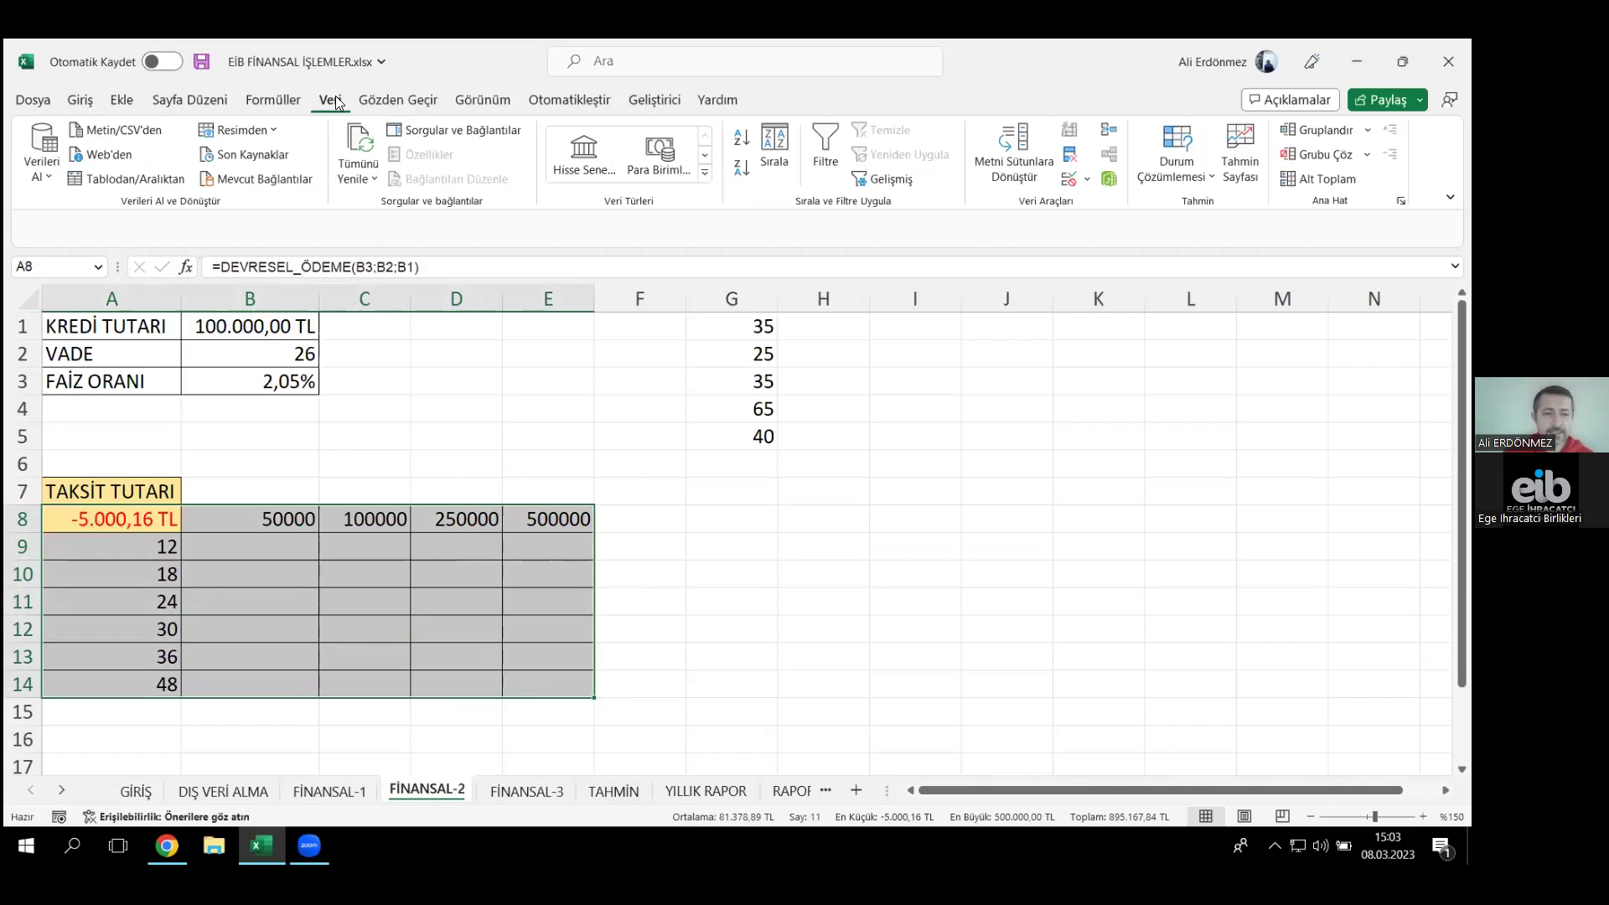
click(1171, 169)
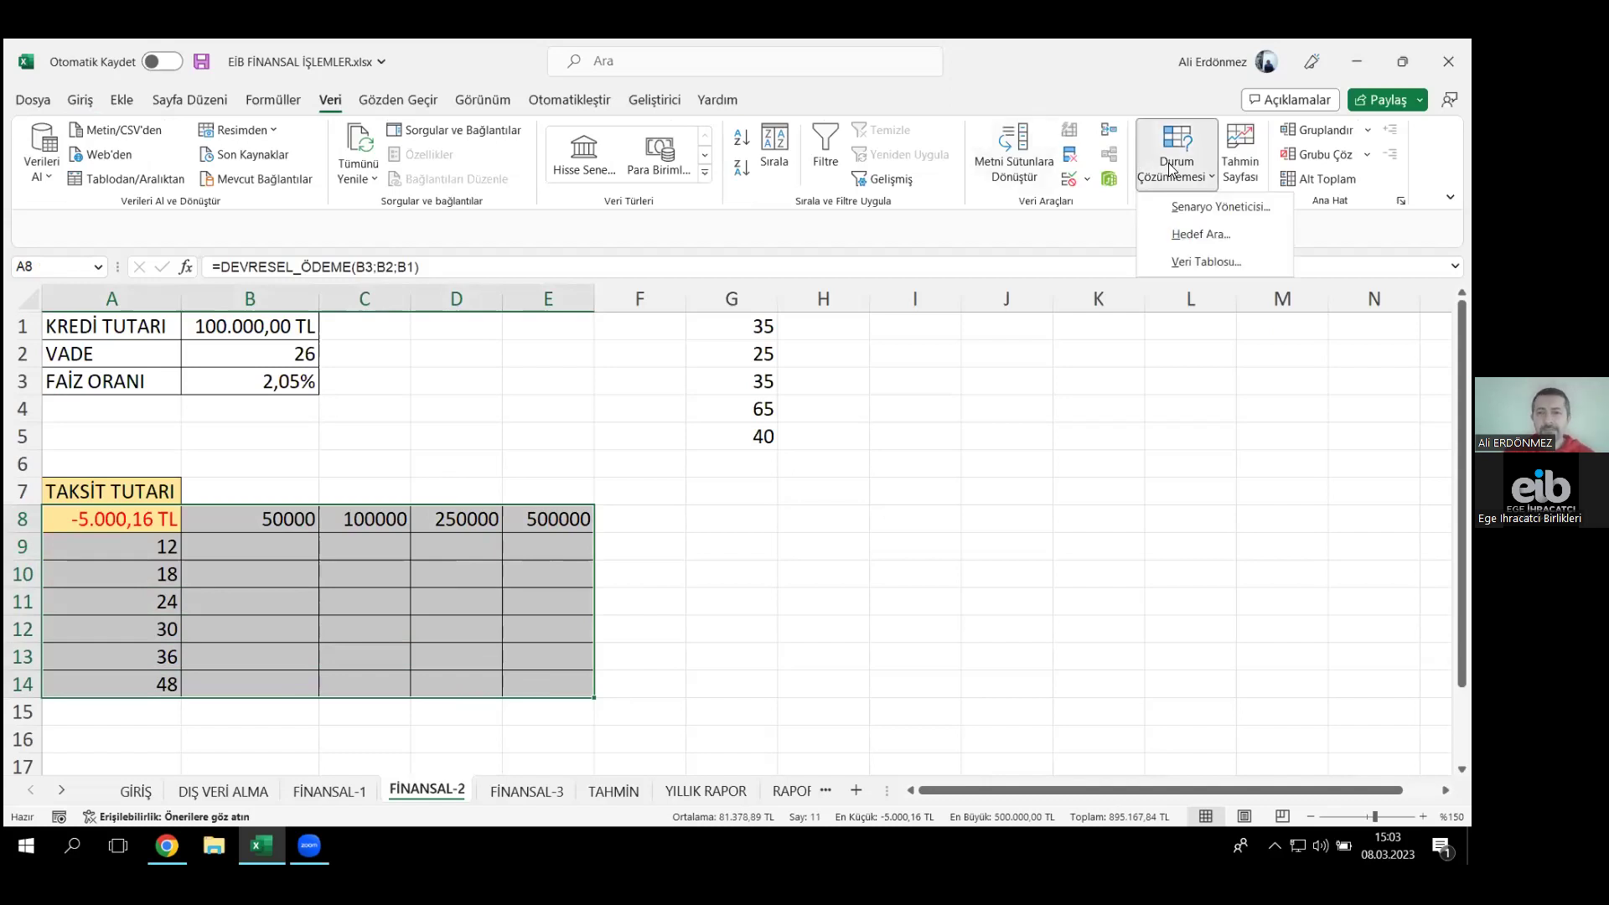
click(1202, 264)
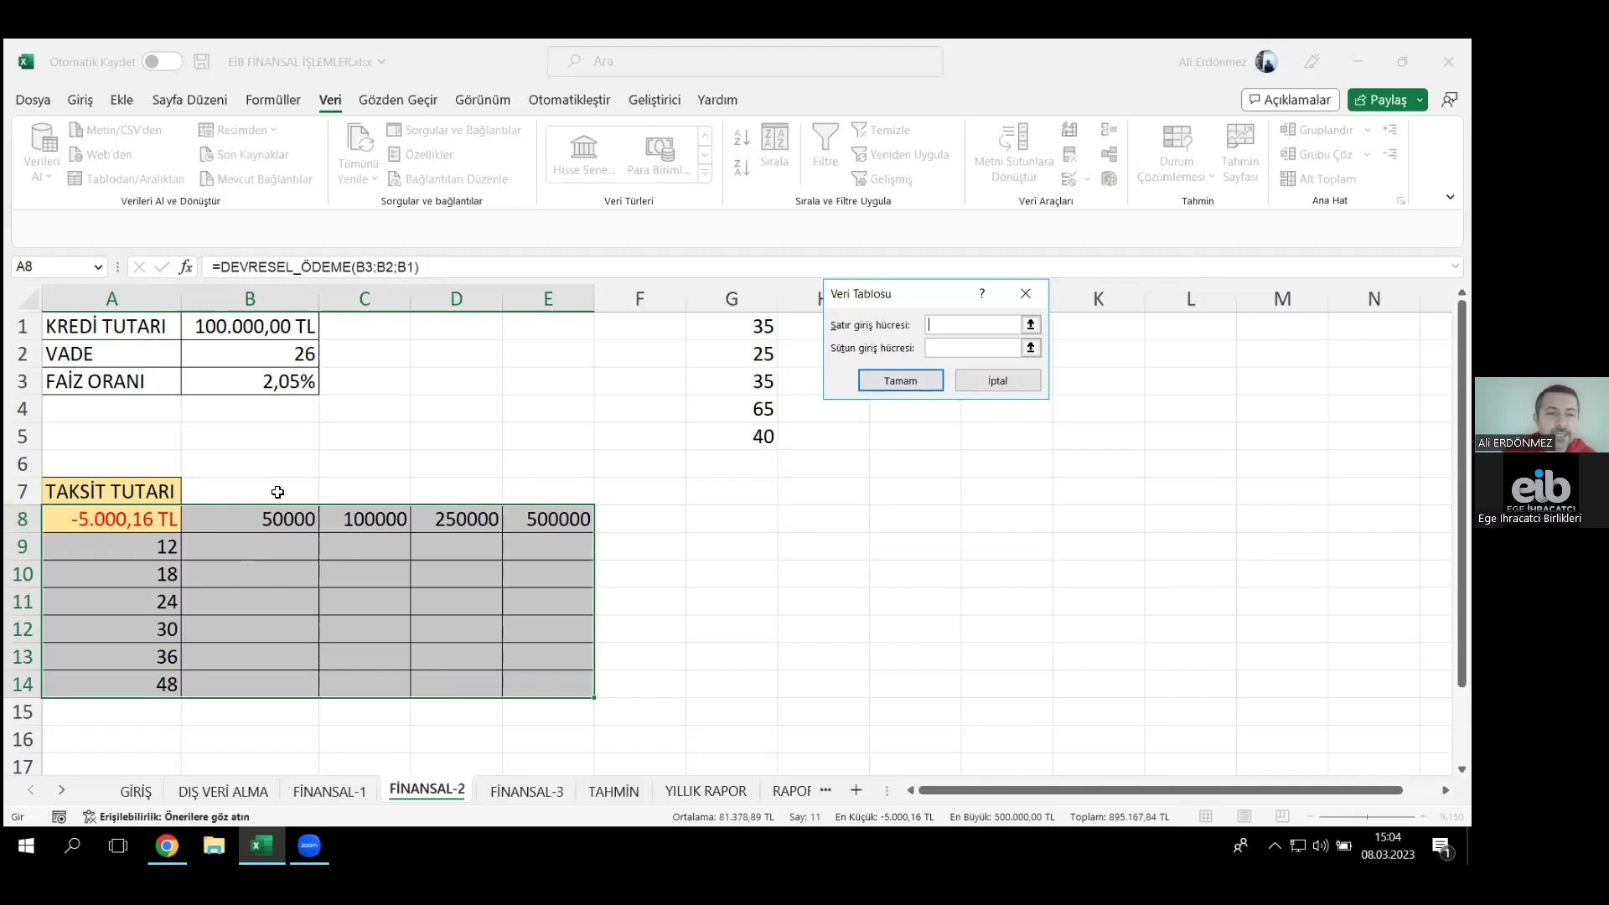
- Set the data table's row input cell to $B$1 and column input cell to $B$2
click(267, 325)
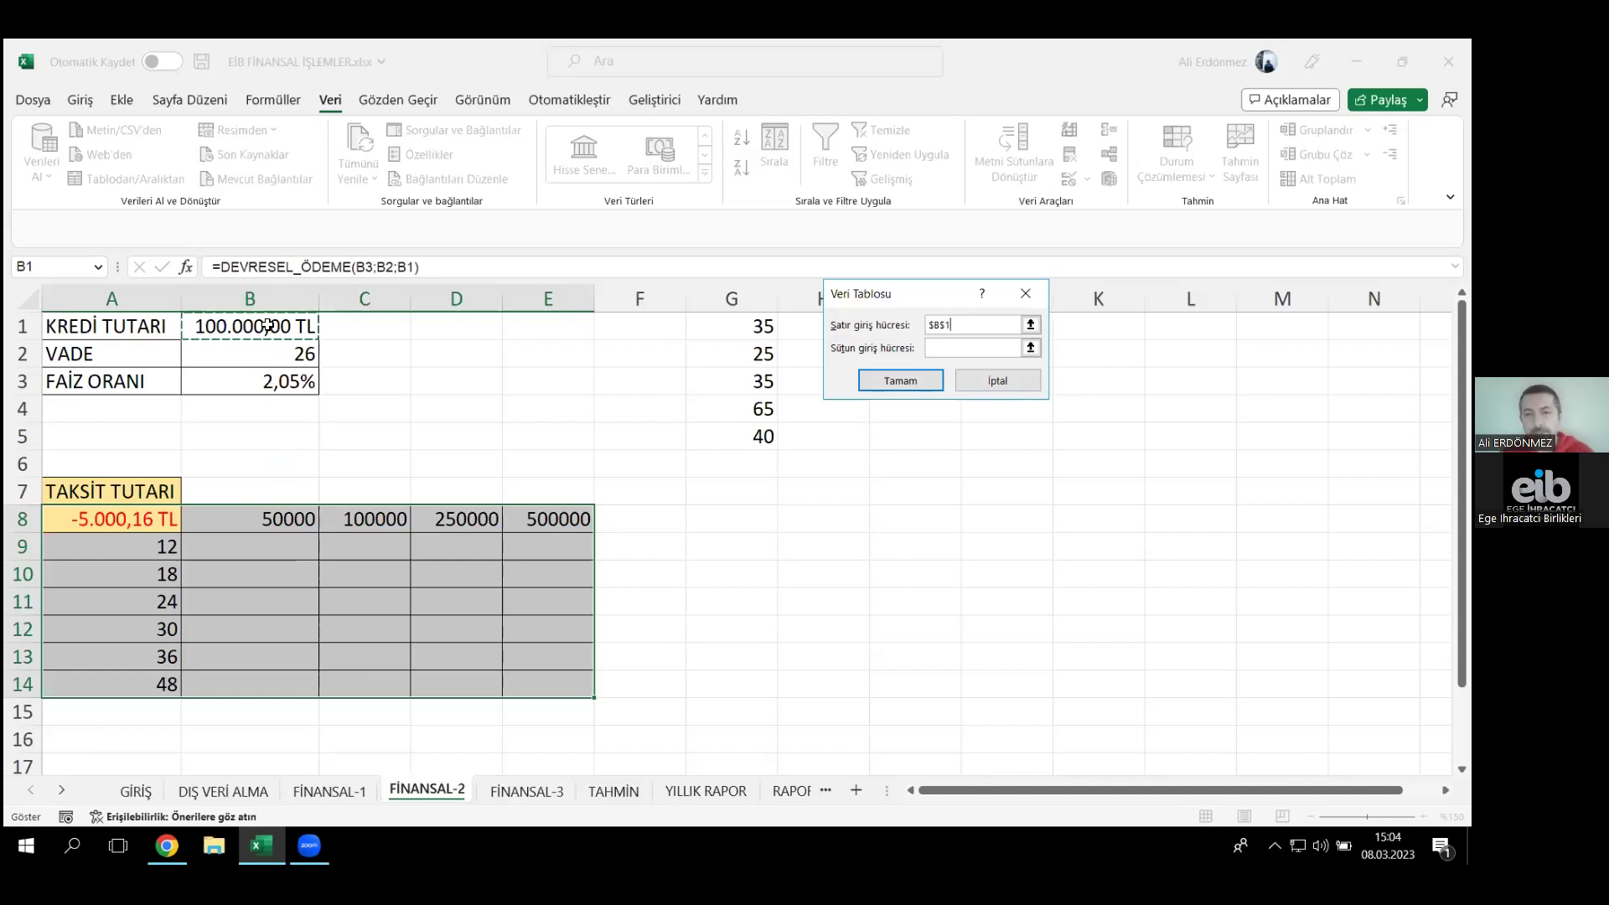
click(954, 350)
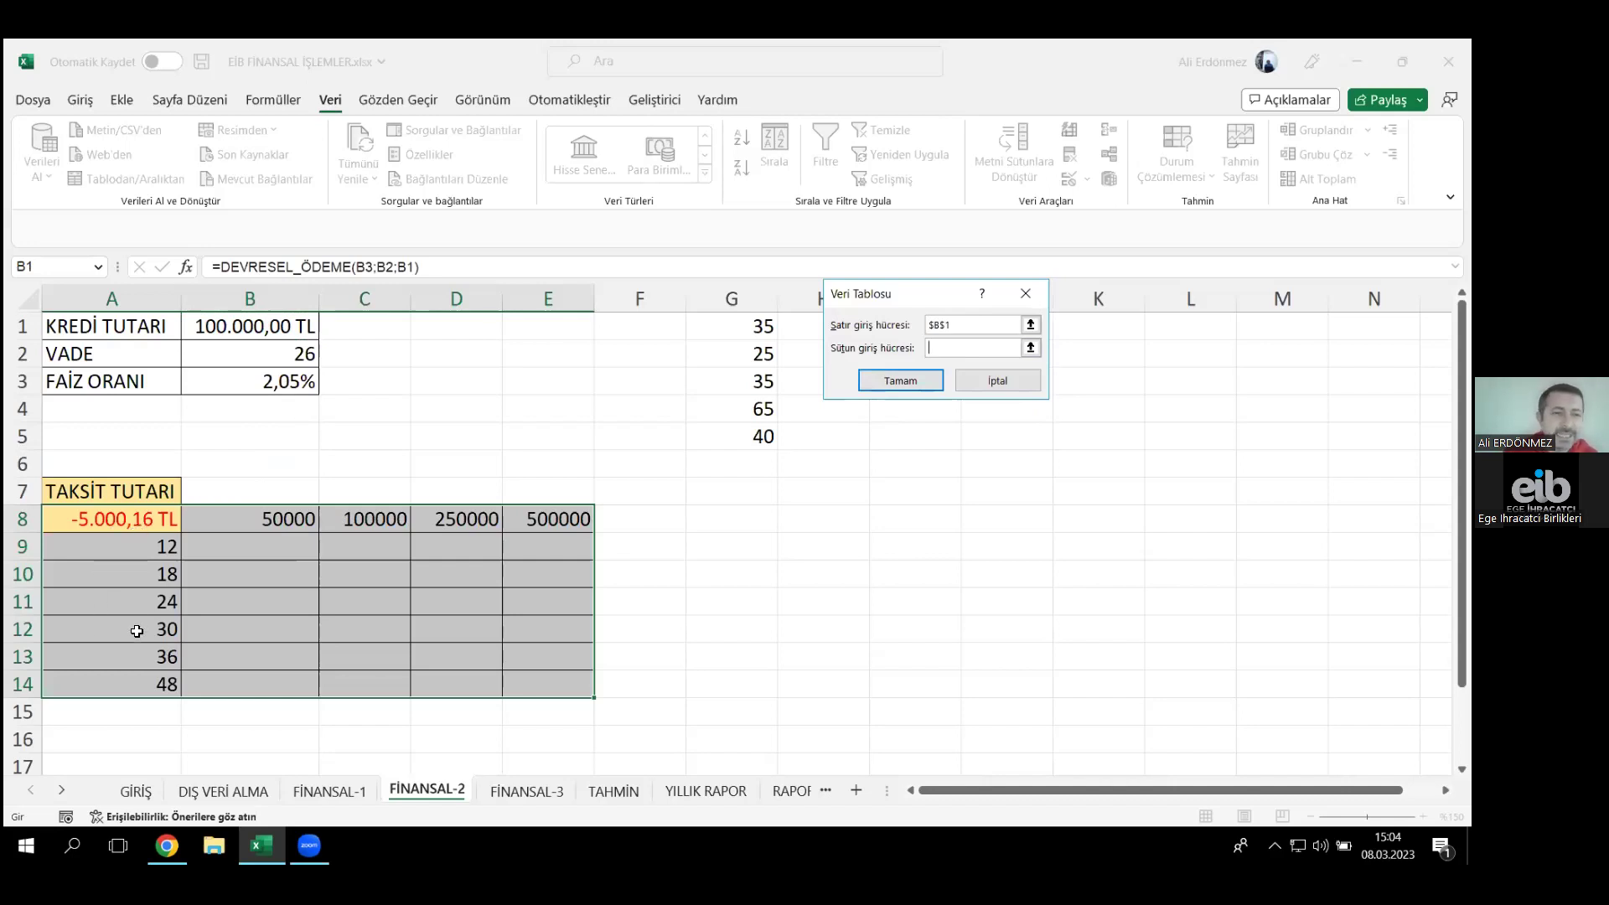
click(238, 352)
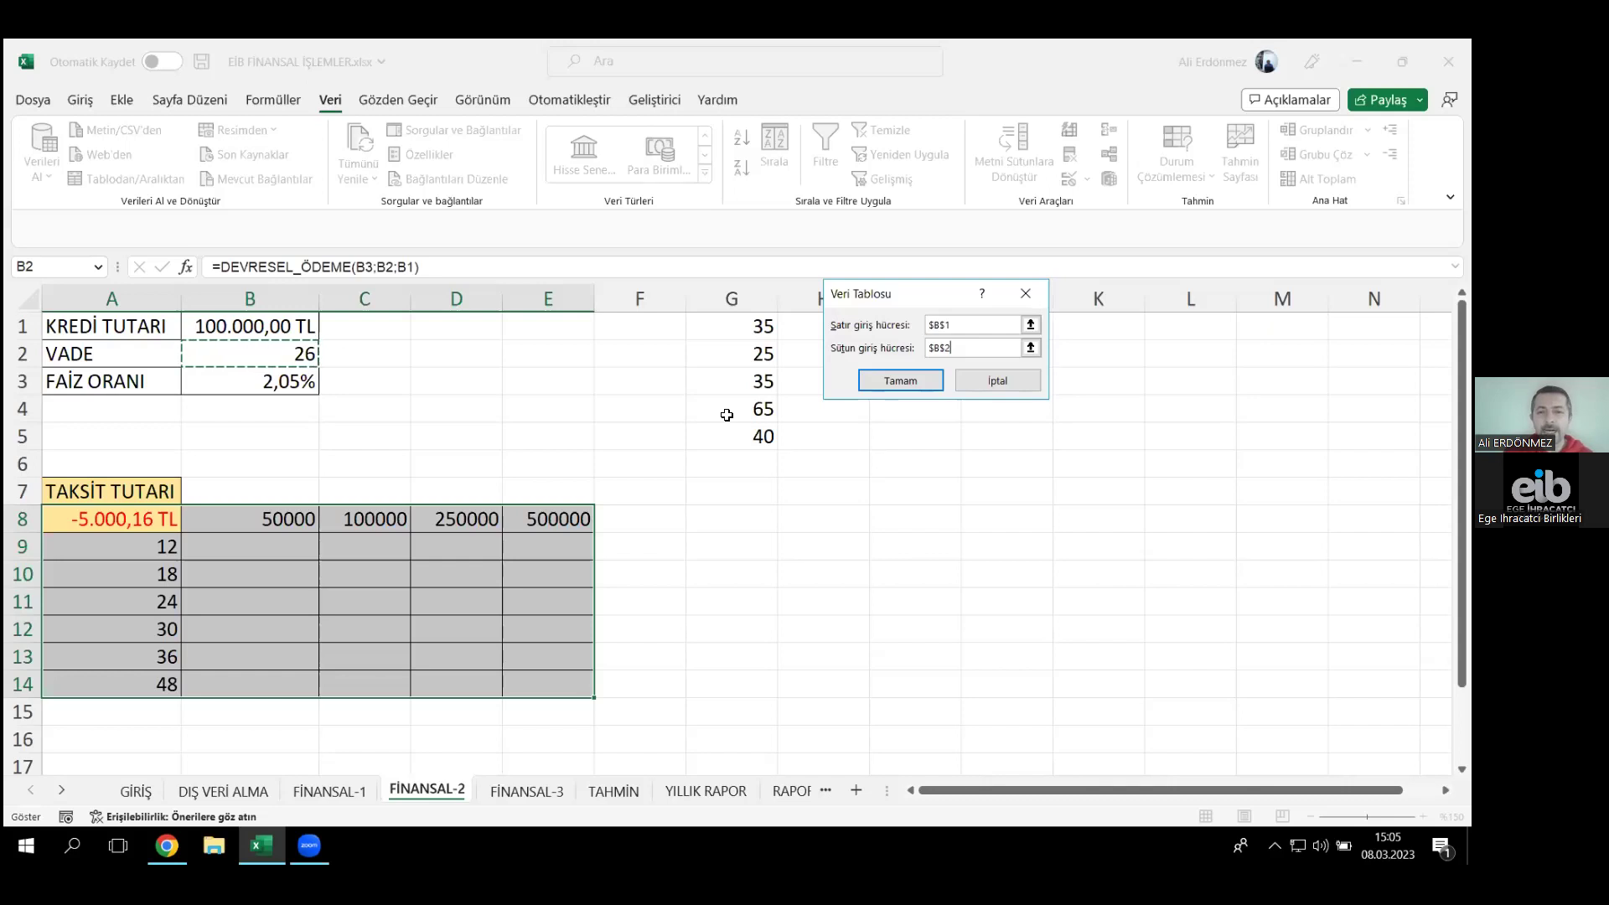
click(910, 382)
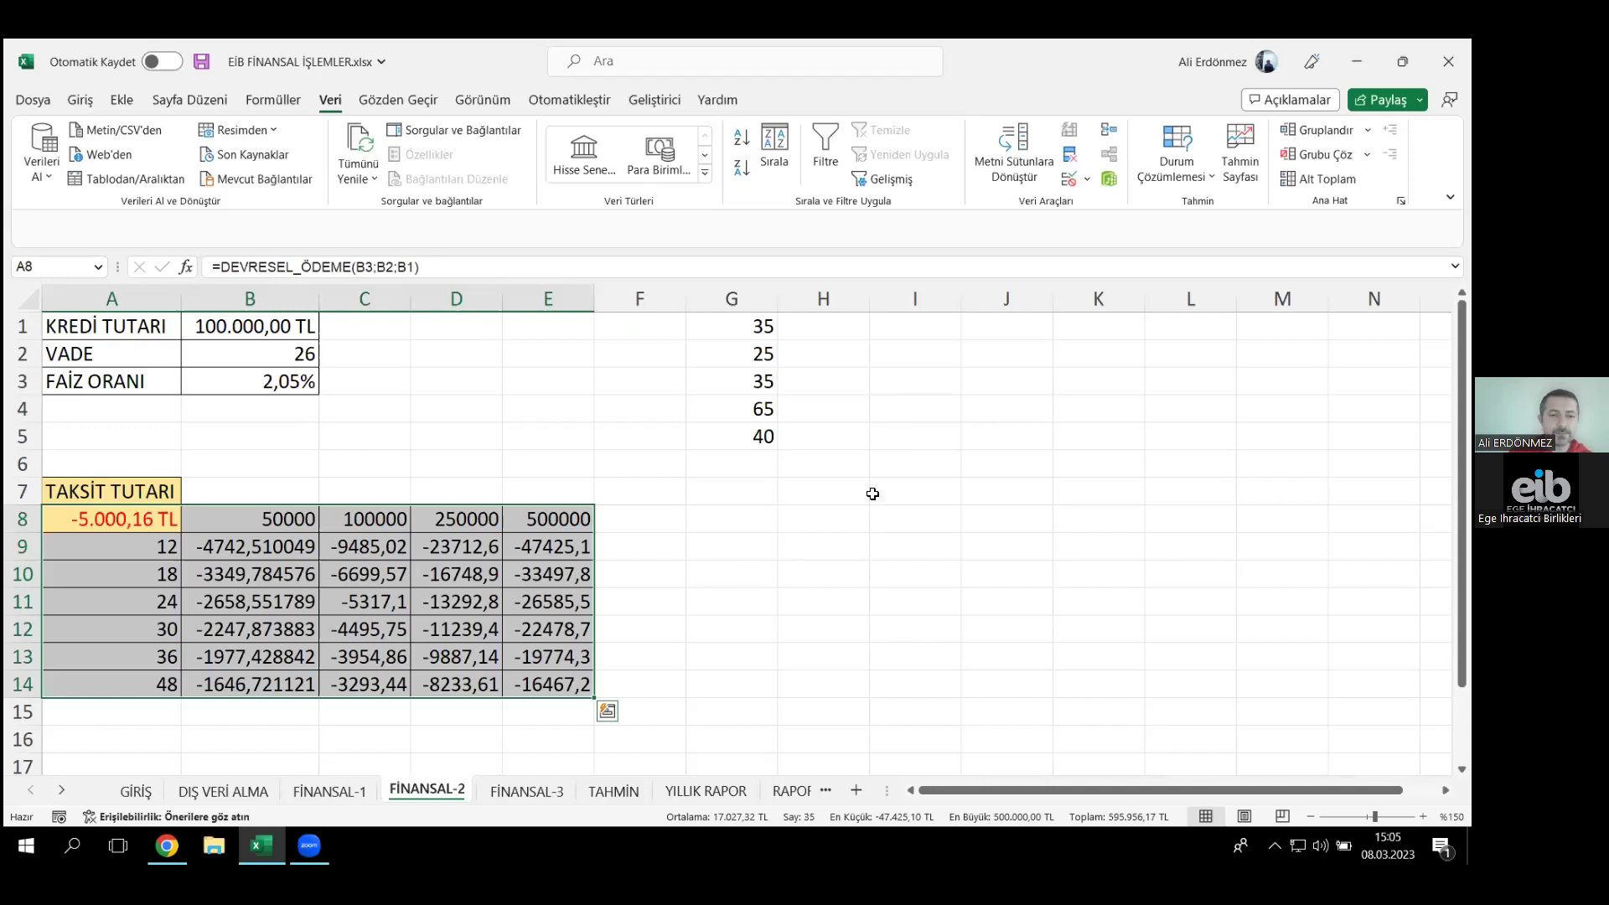
- Go to the FİNANSAL-3 sheet
click(514, 801)
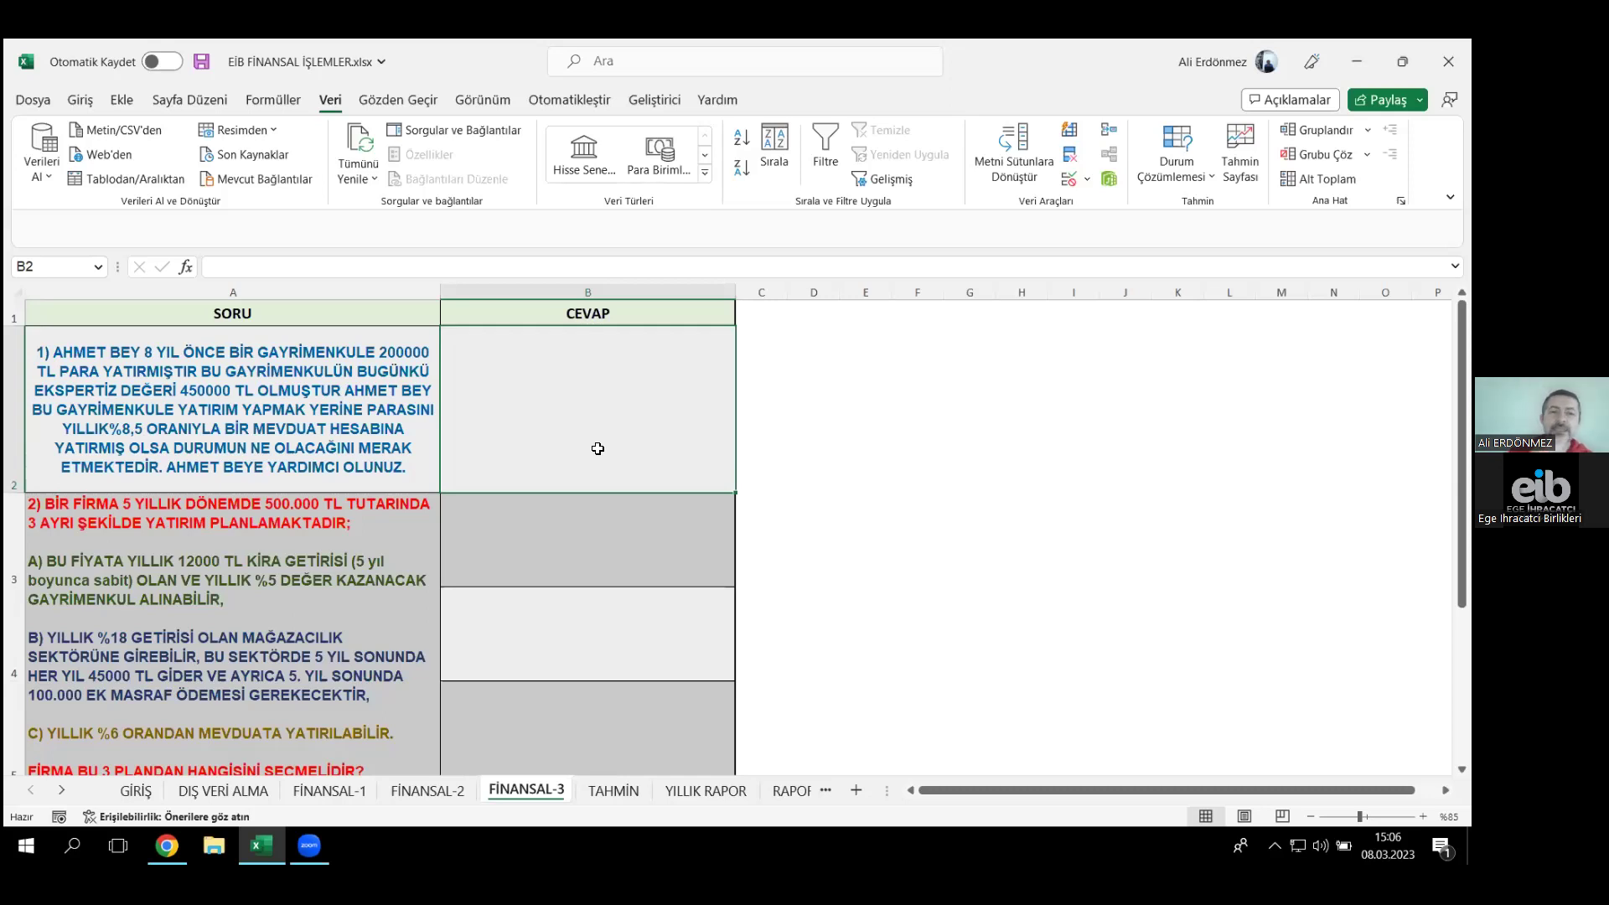
- Type the future value formula =GD(8,5%;8;0;-200000) into B2
text(=FV)
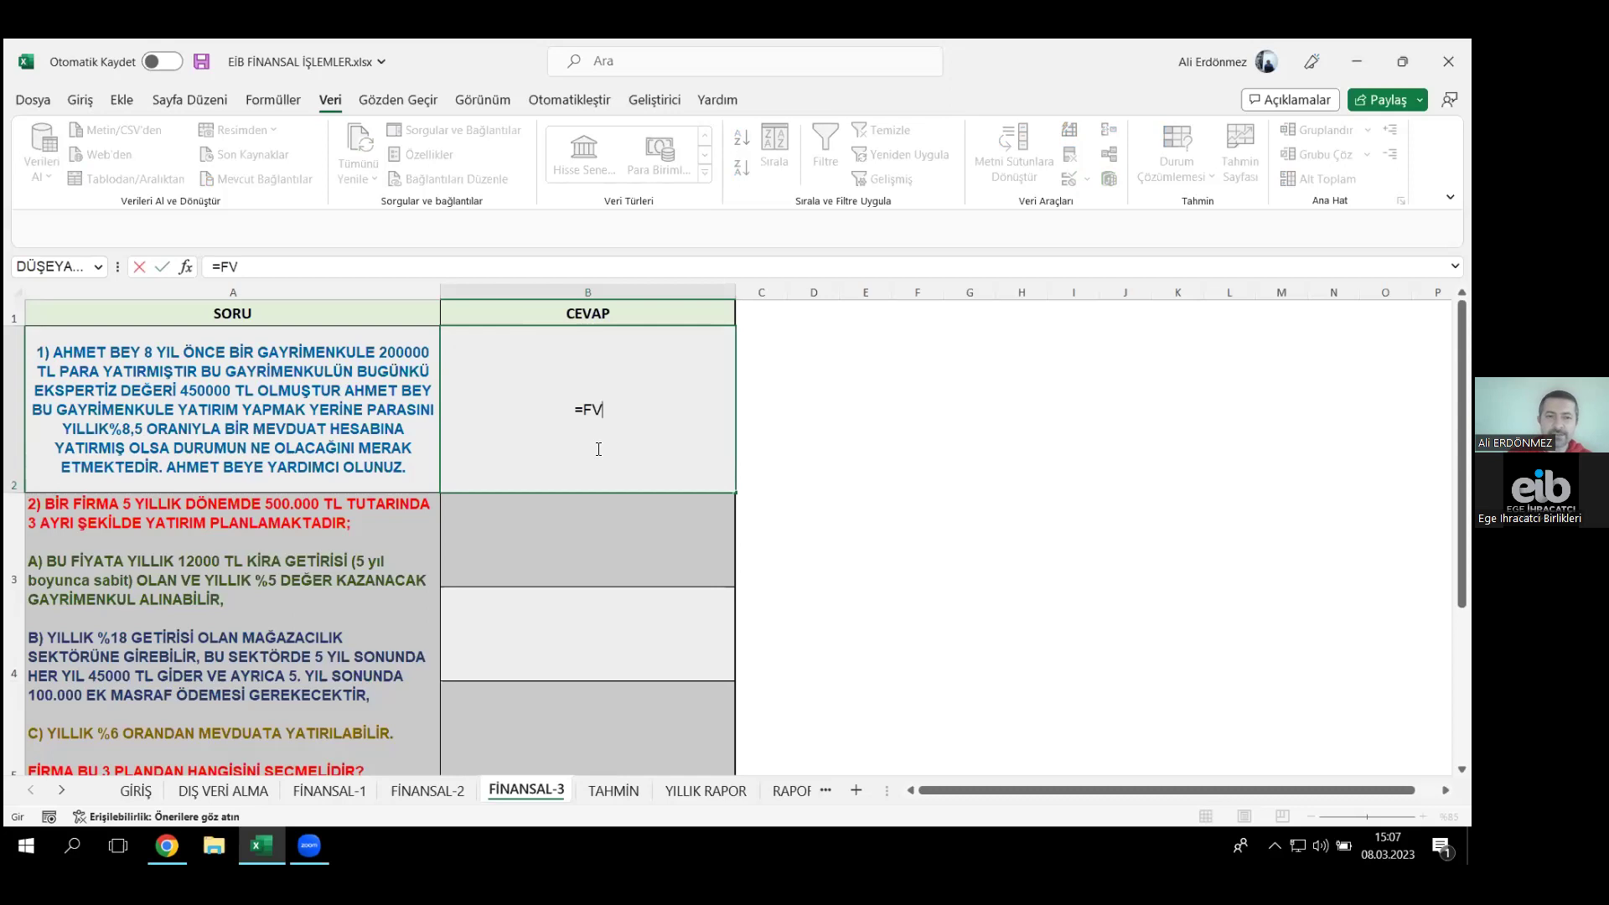
key(BackSpace)
key(BackSpace)
text(GD)
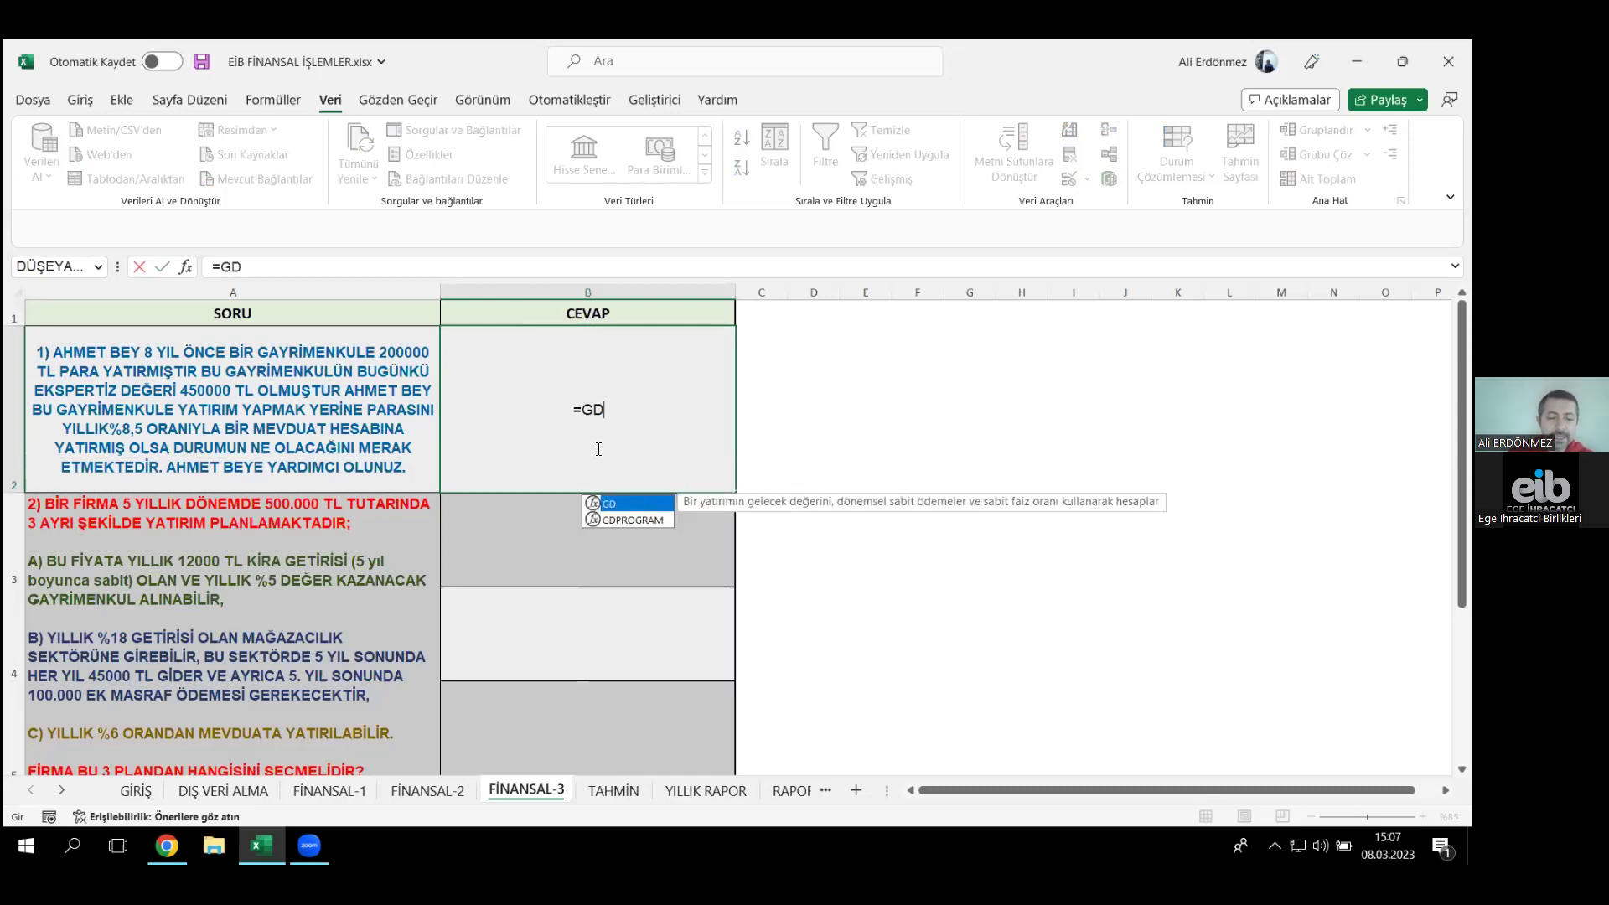
text(()
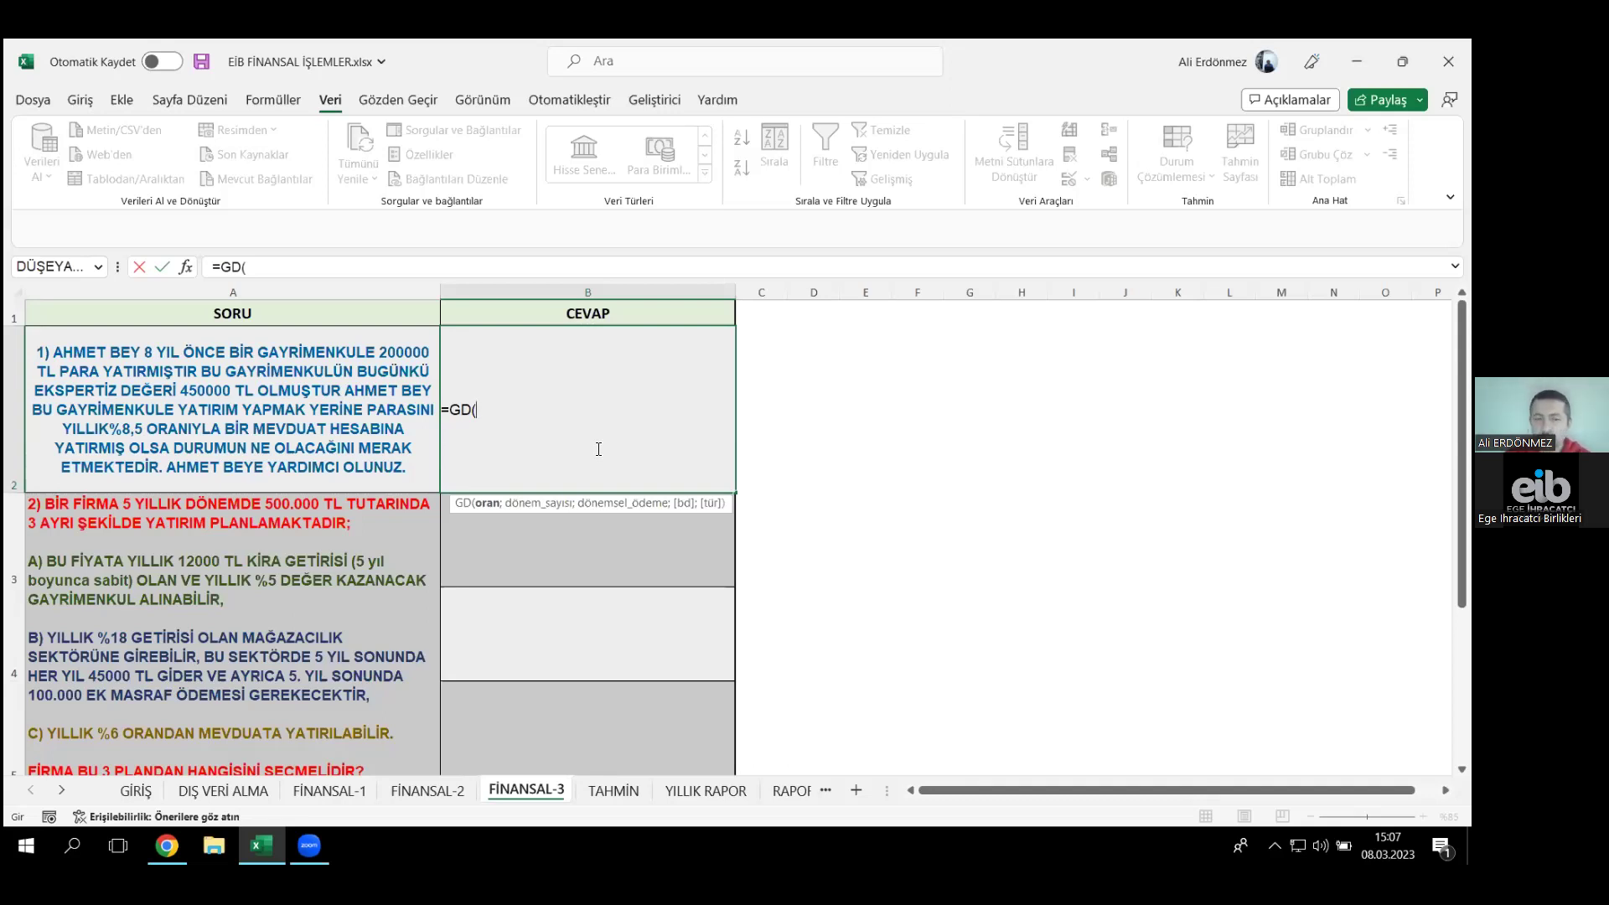
text(8,5)
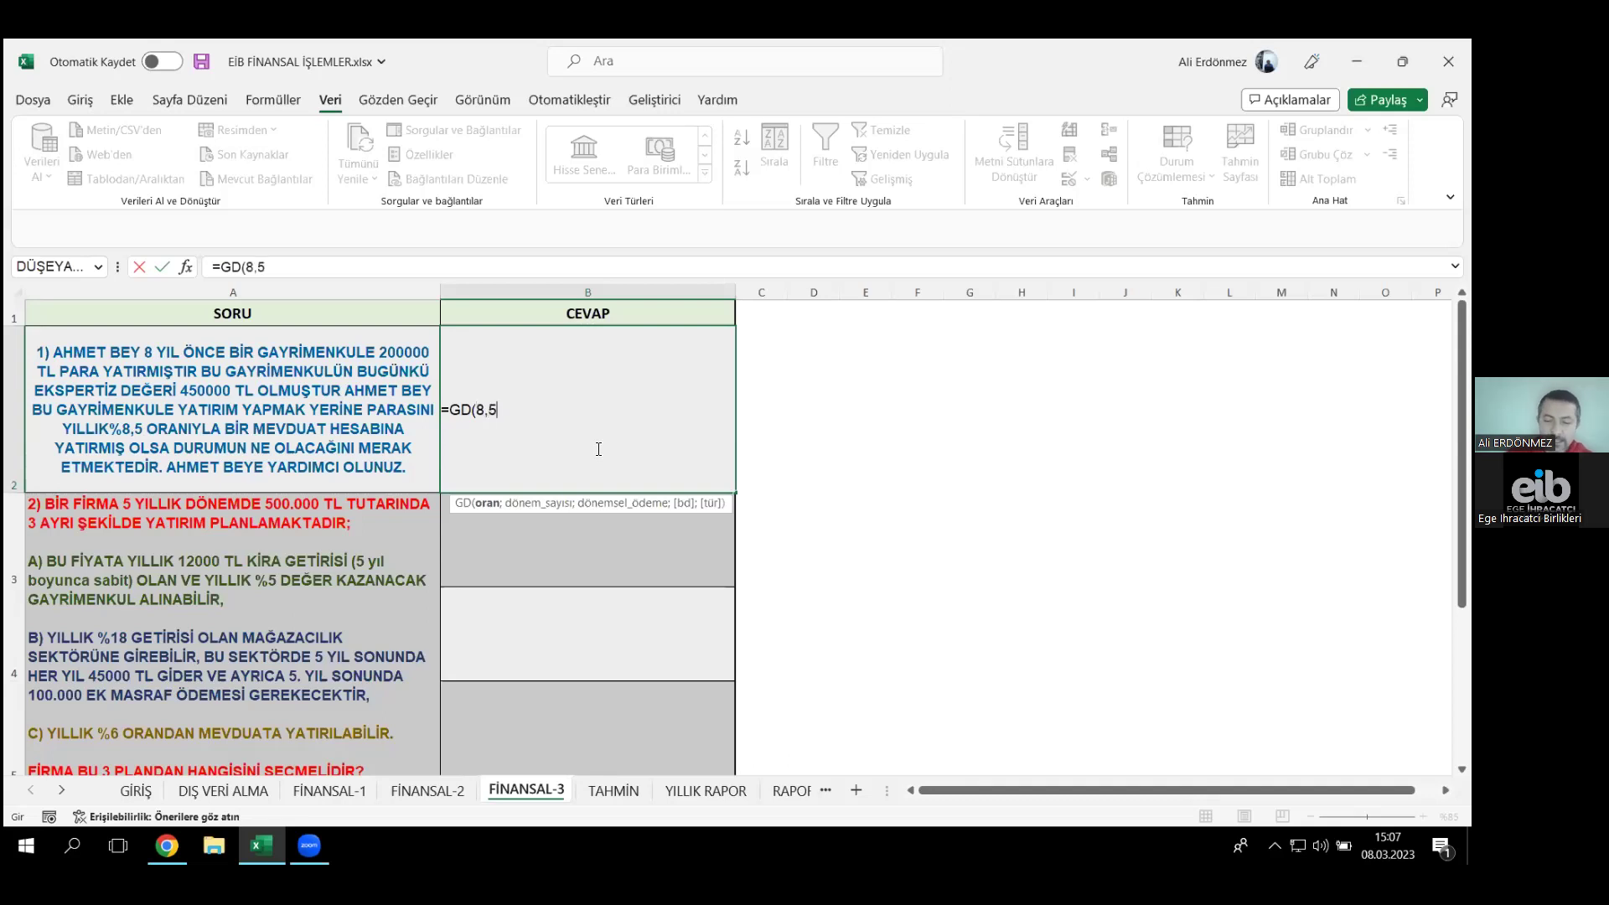
text(%)
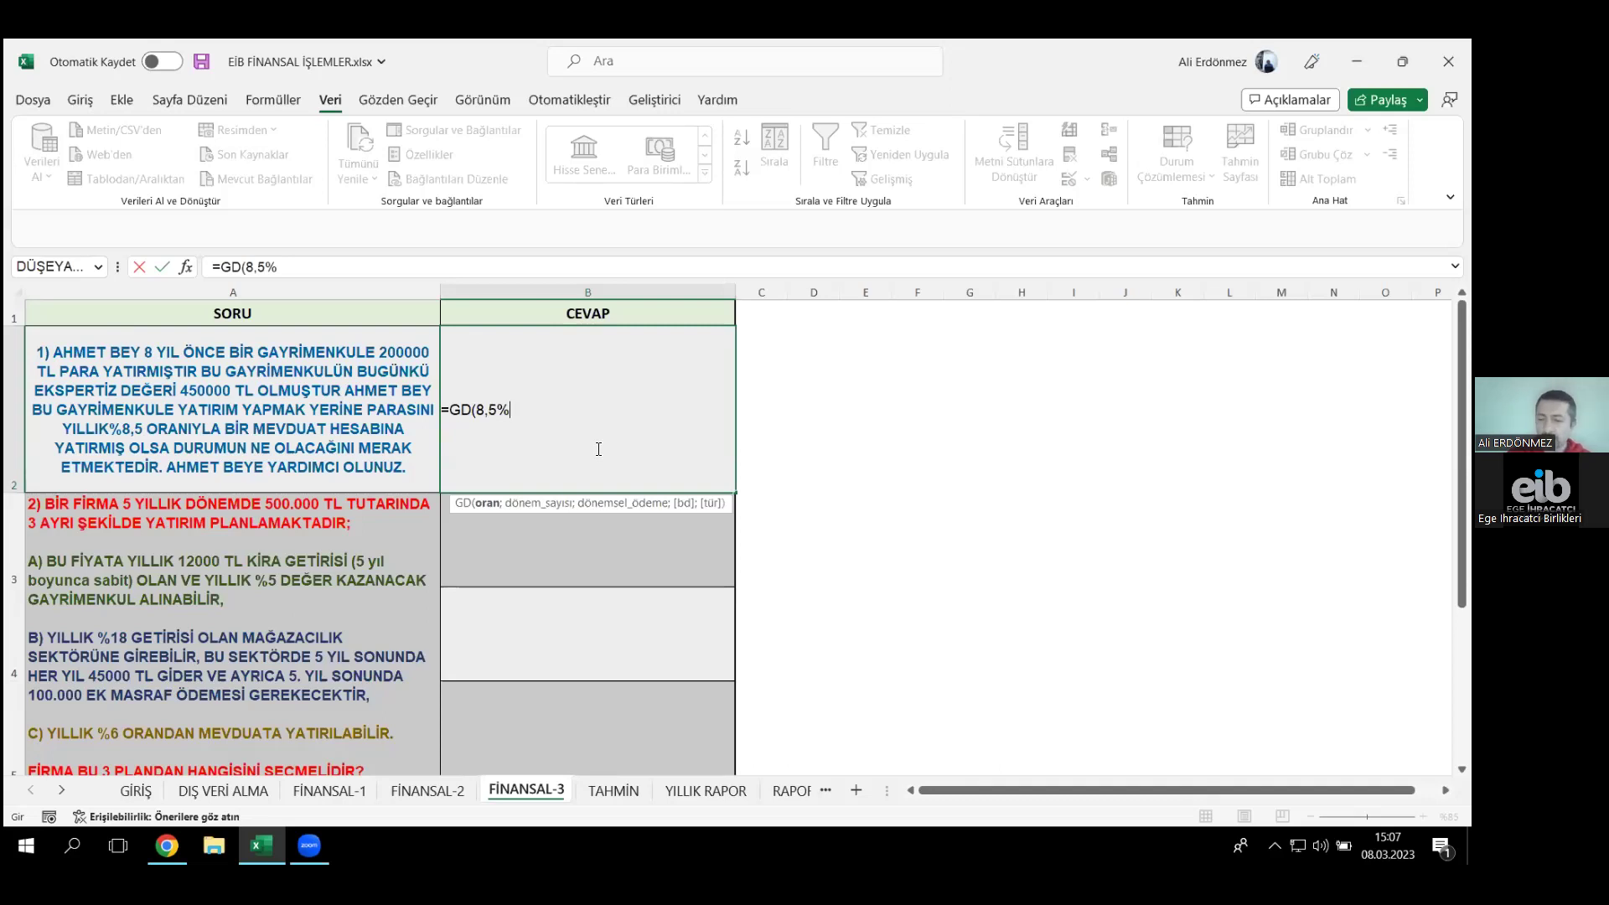
text(;)
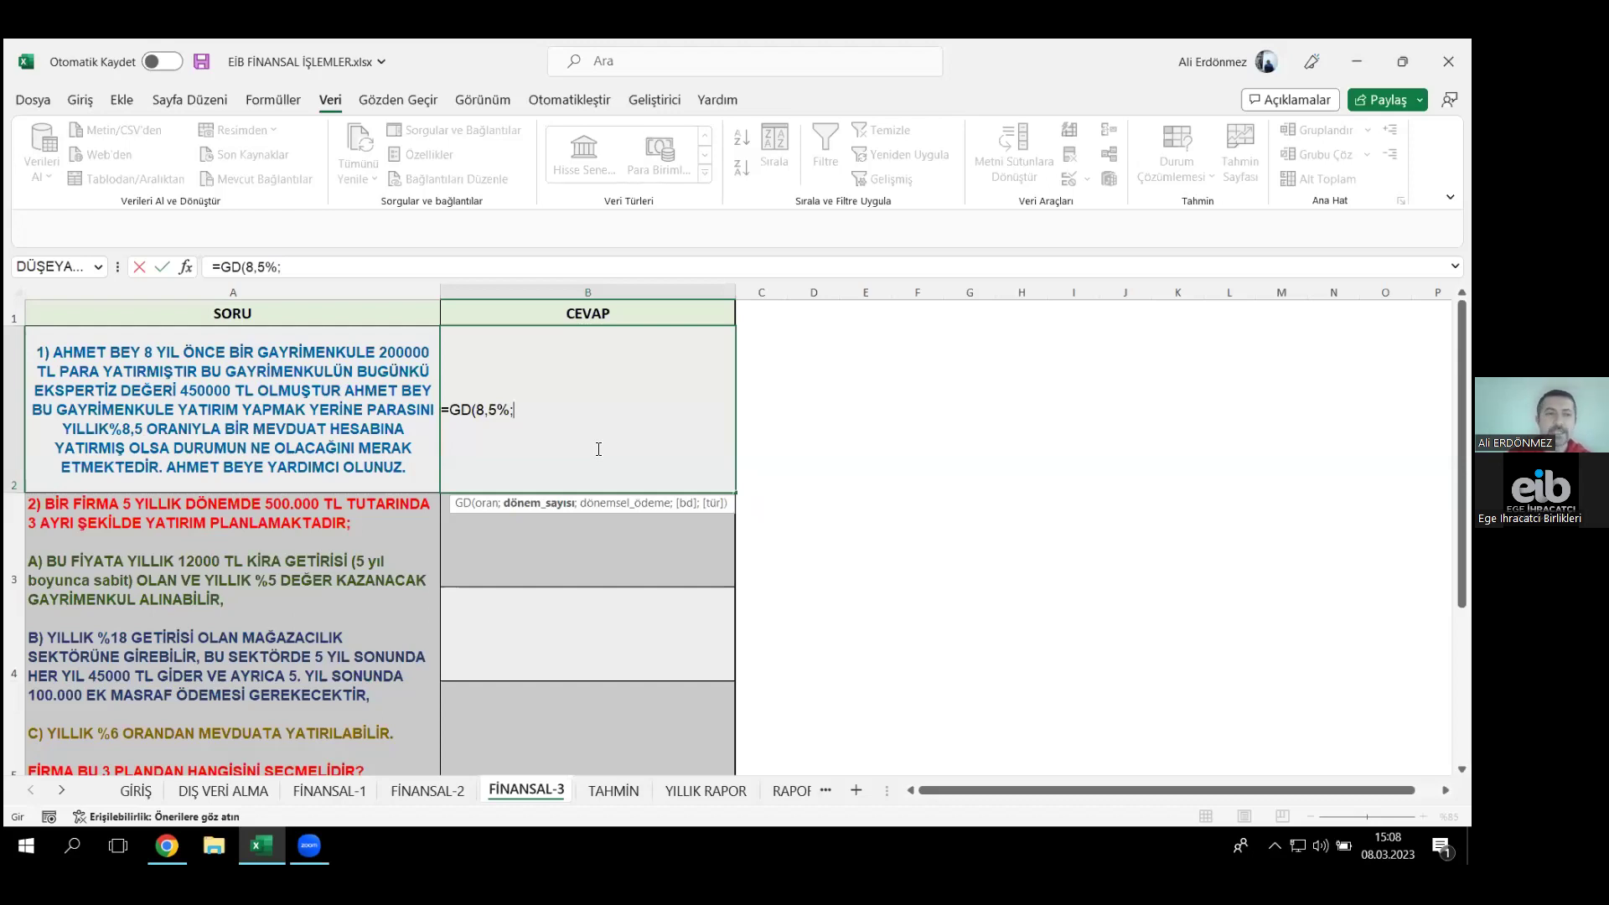
text(8)
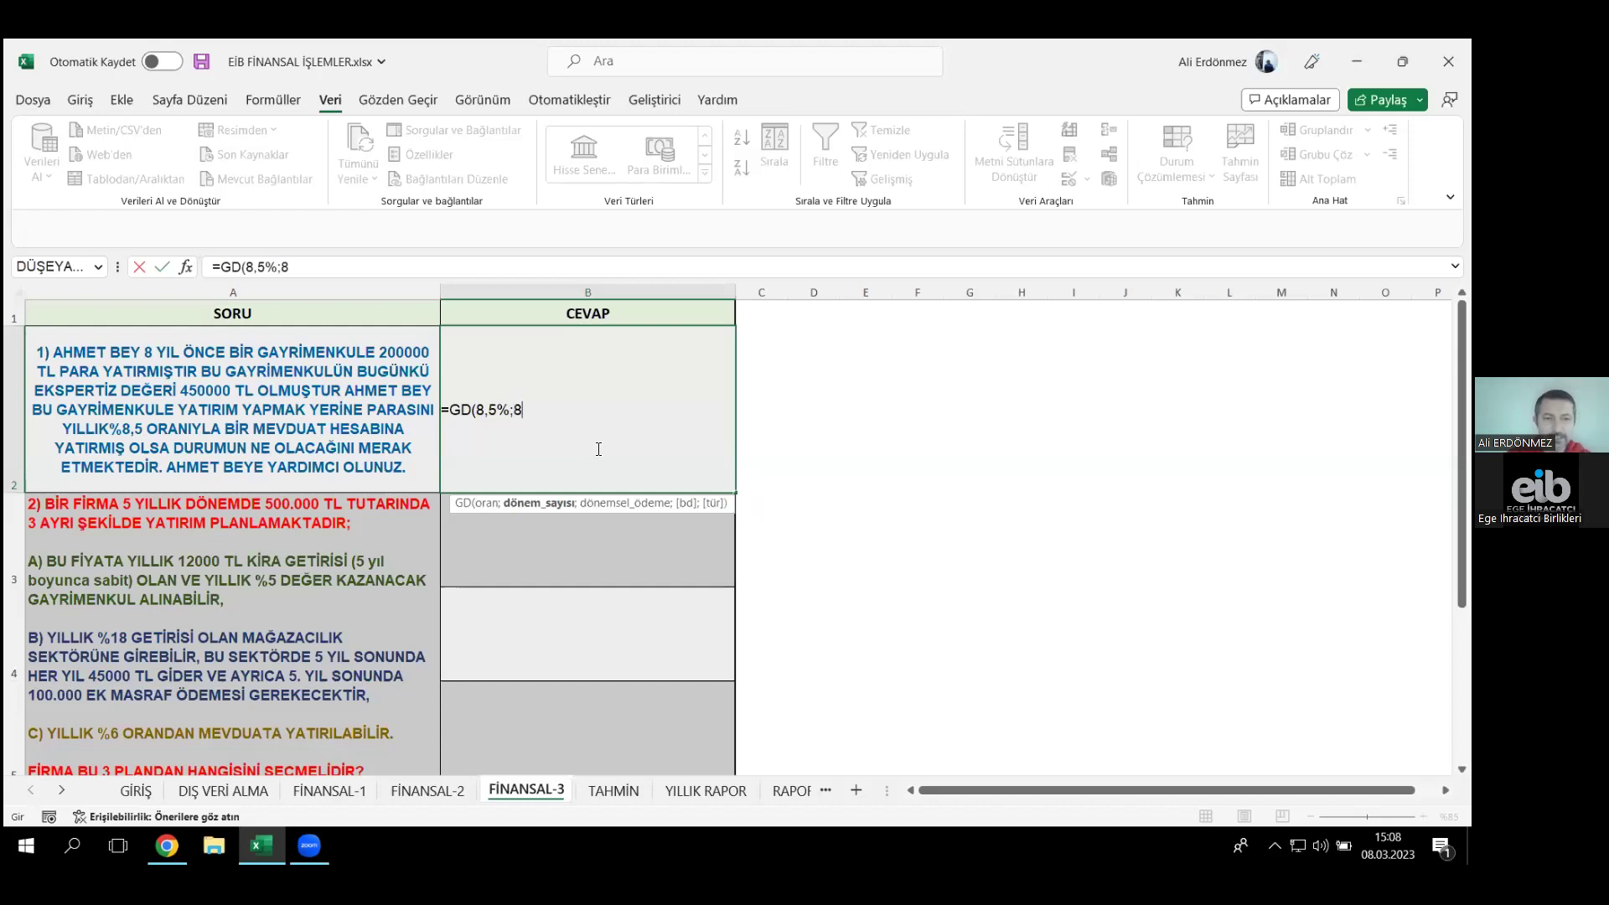
text(;)
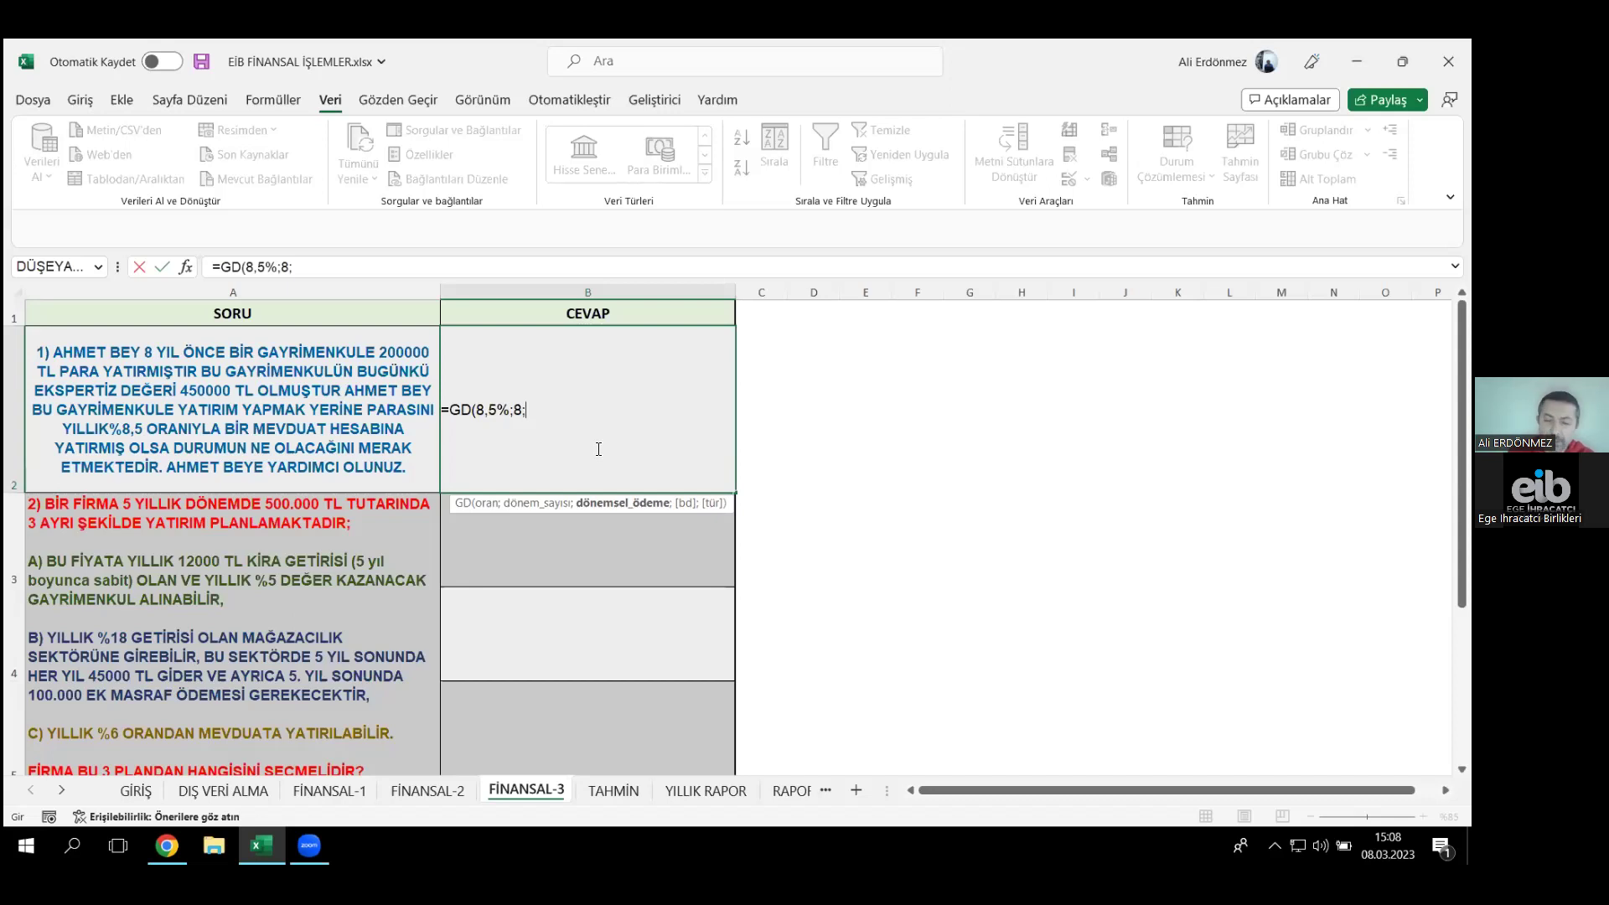
text(0)
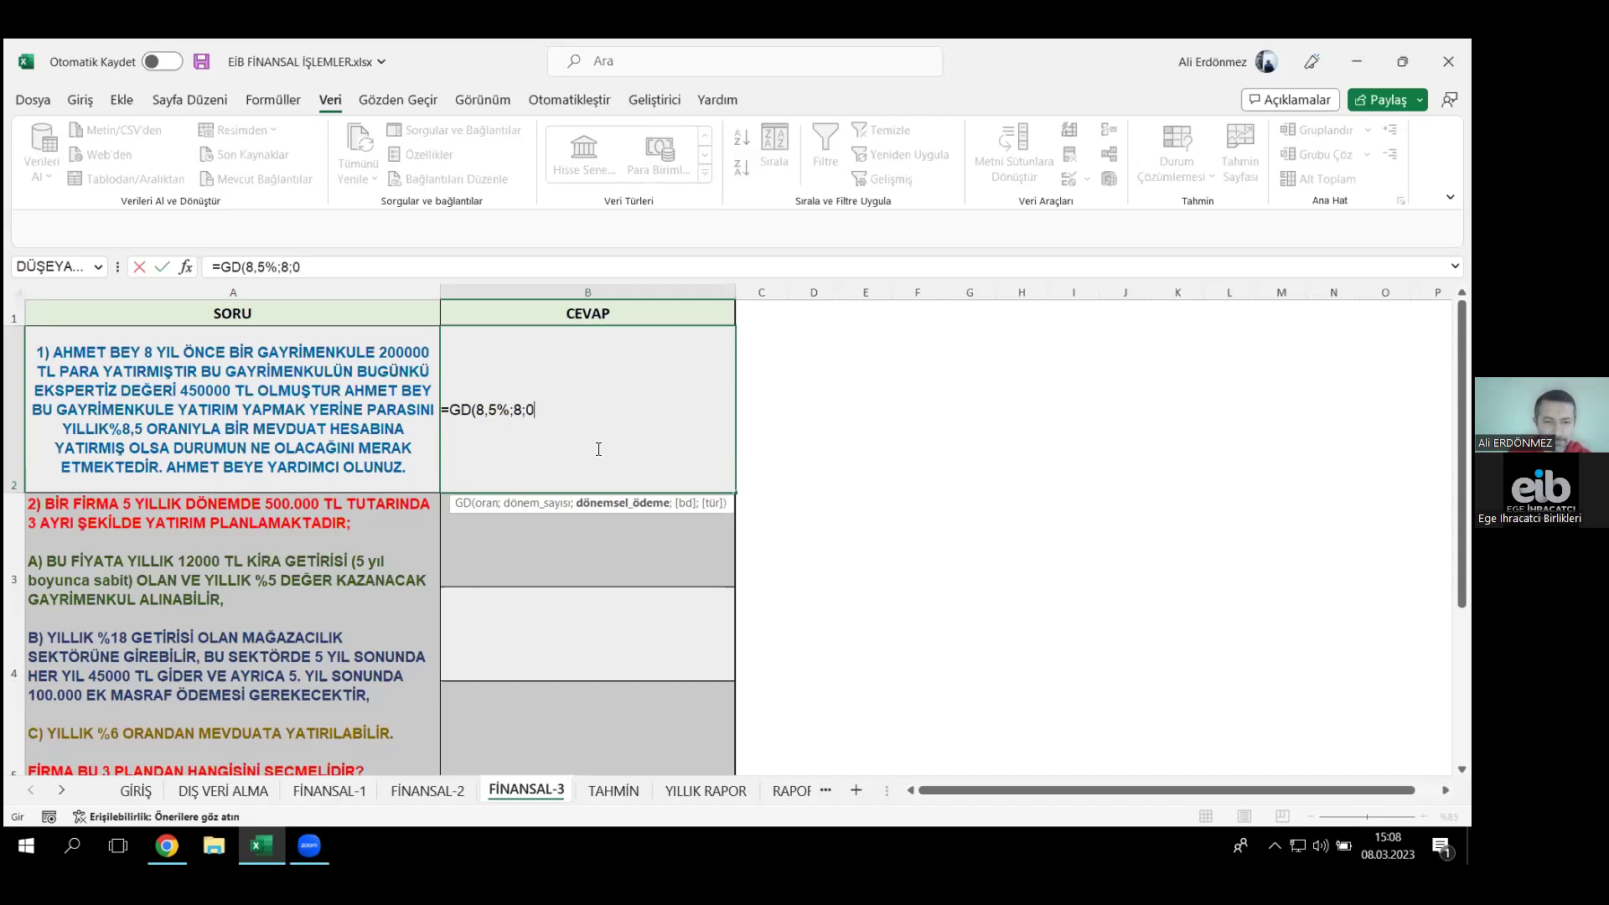
text(;)
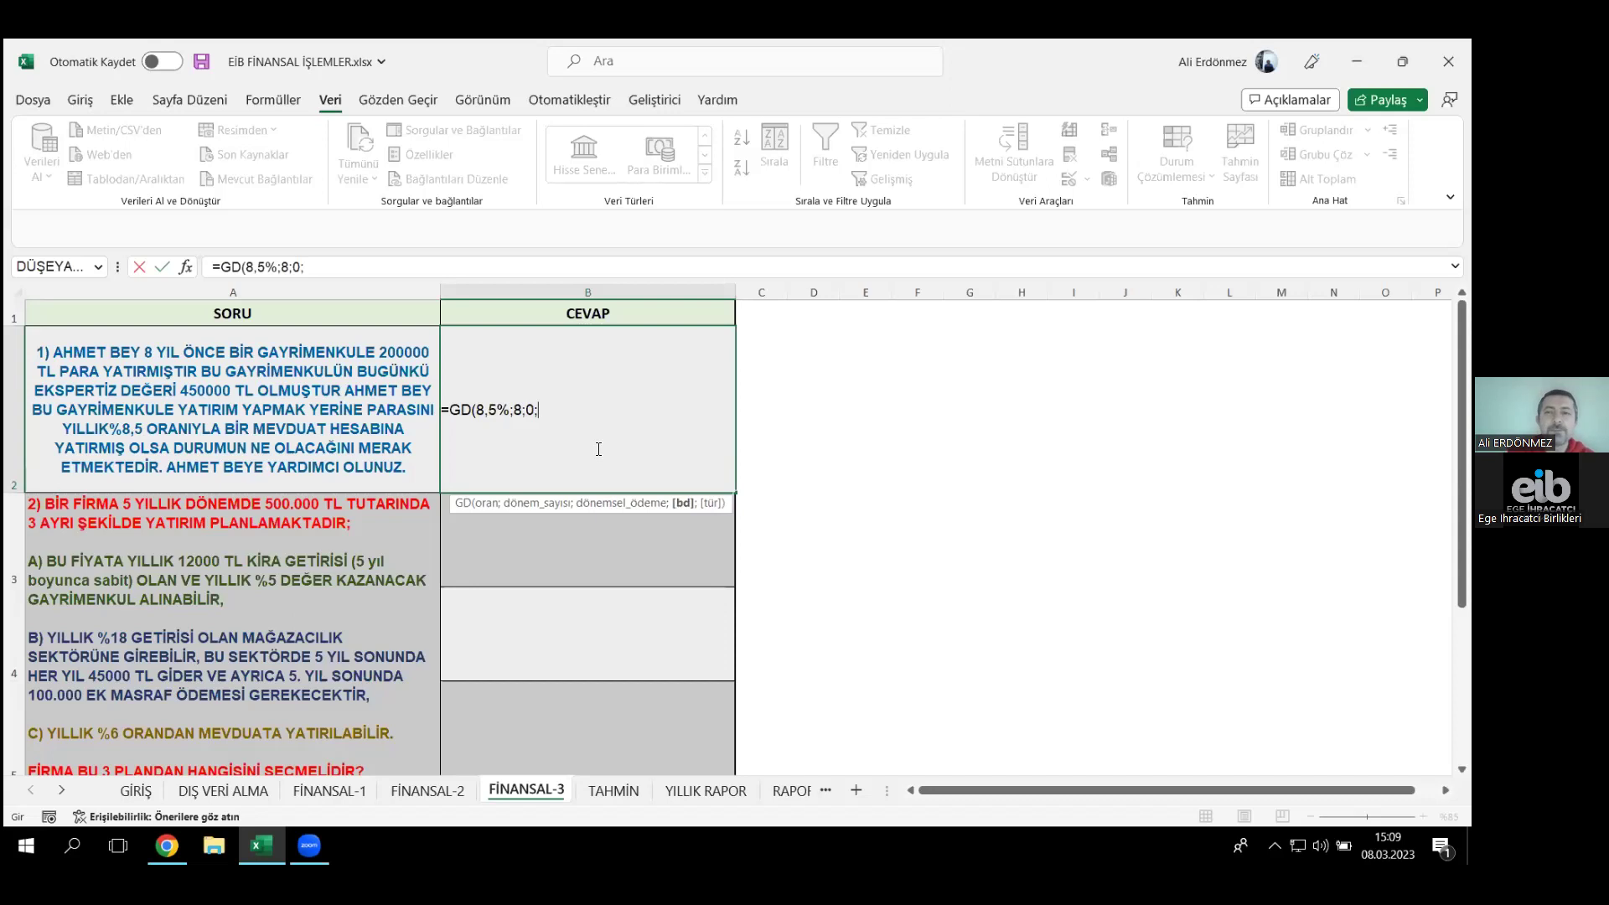
text(-200000)
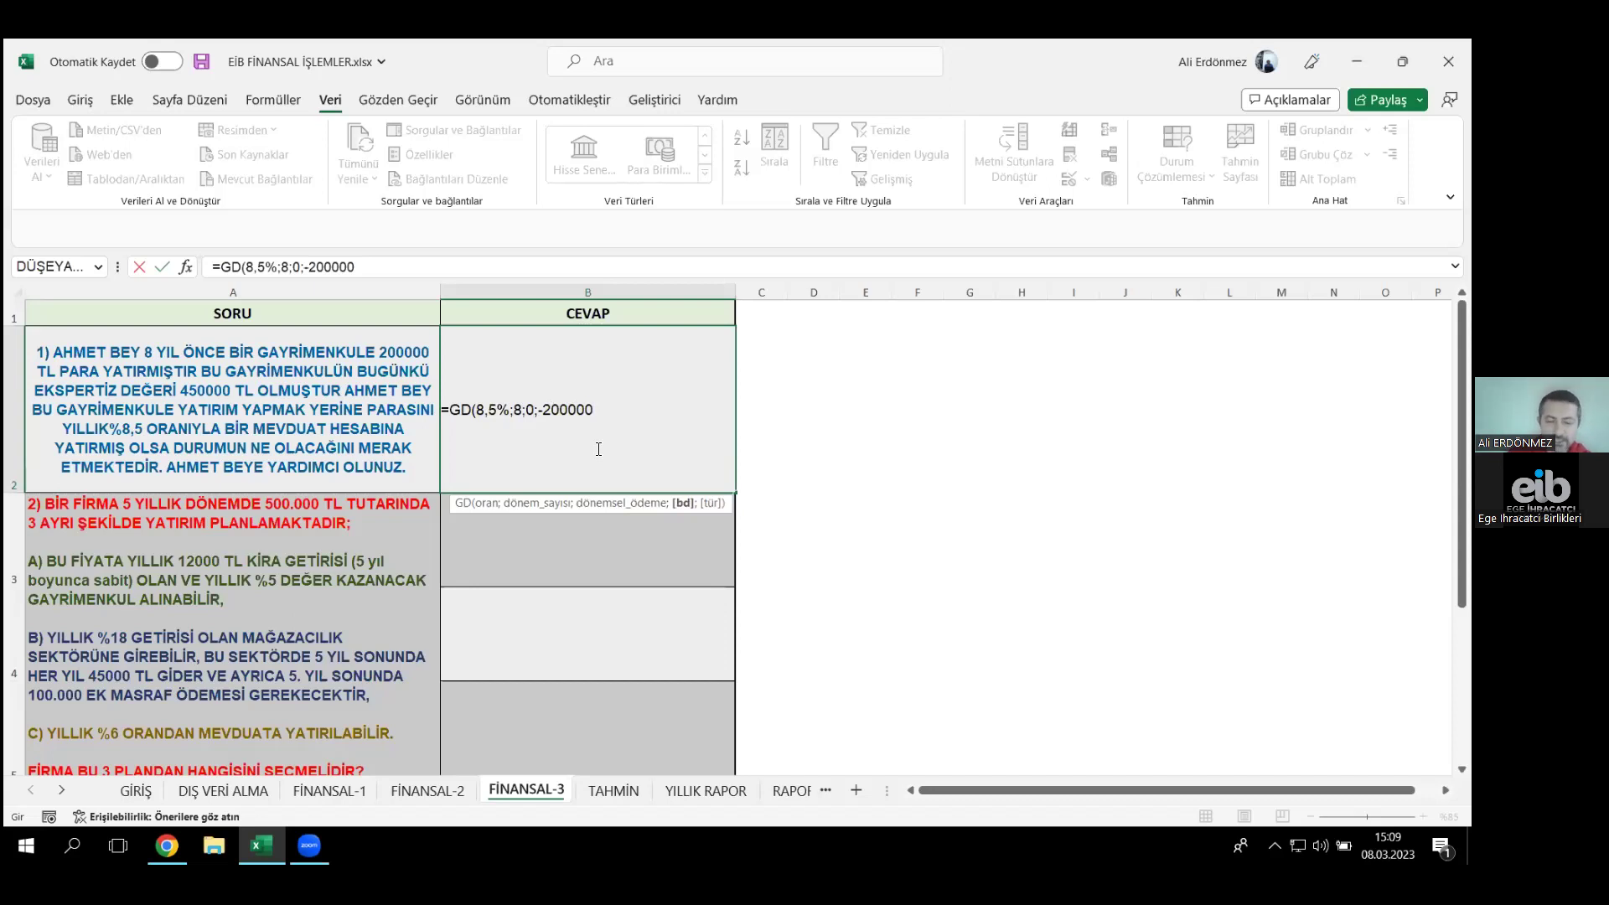
text())
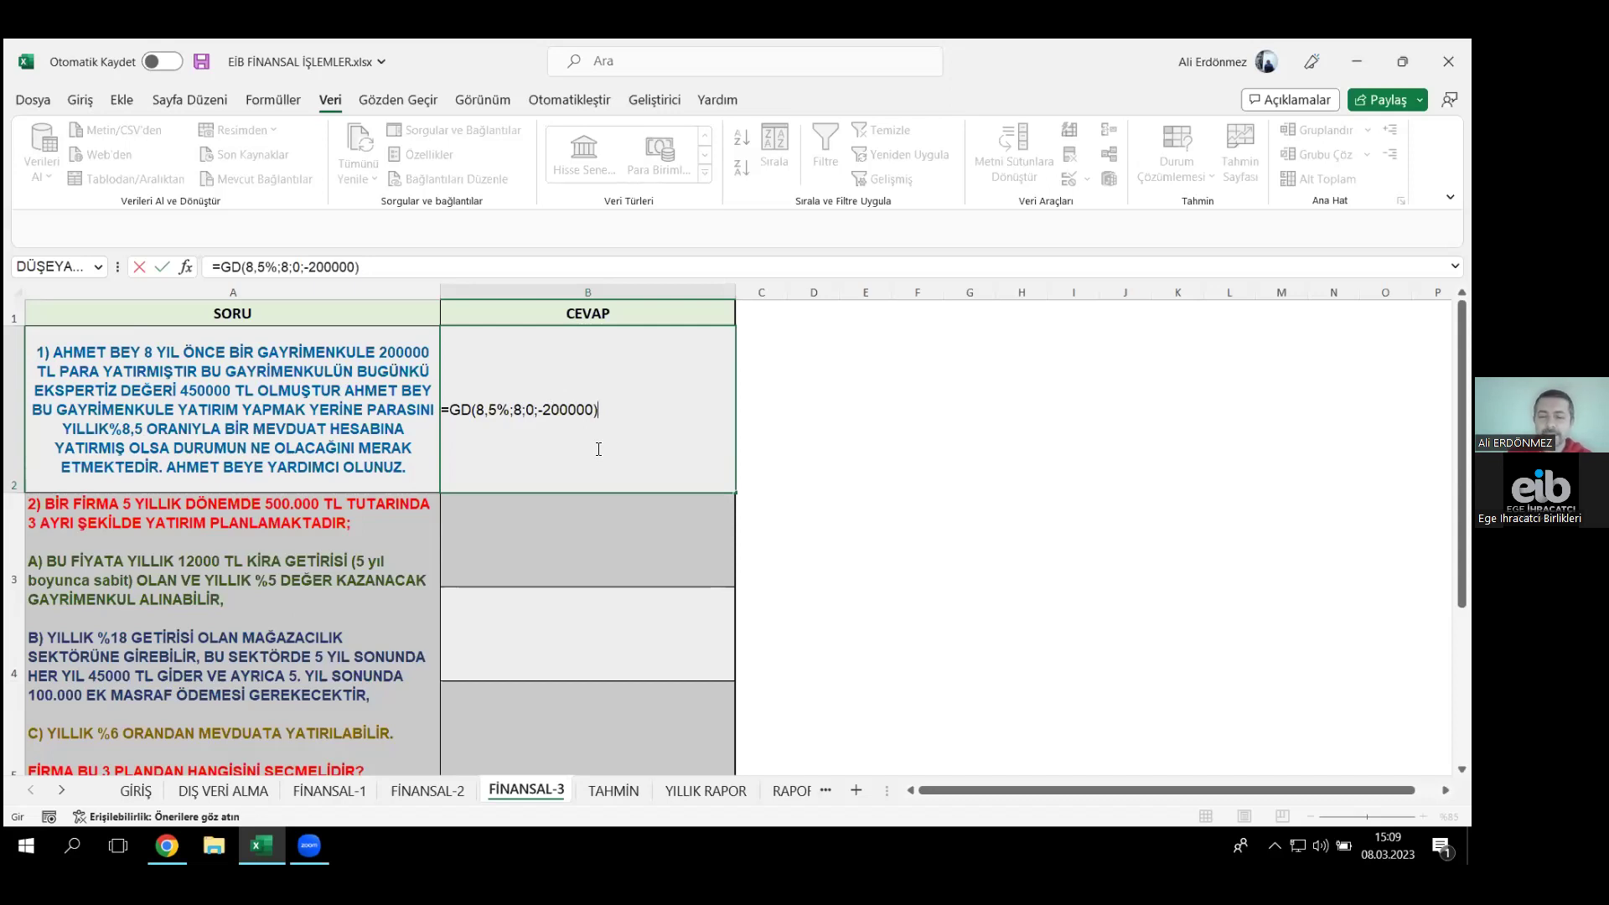
- Commit the B2 formula so it shows 384.120,87 TL
key(Return)
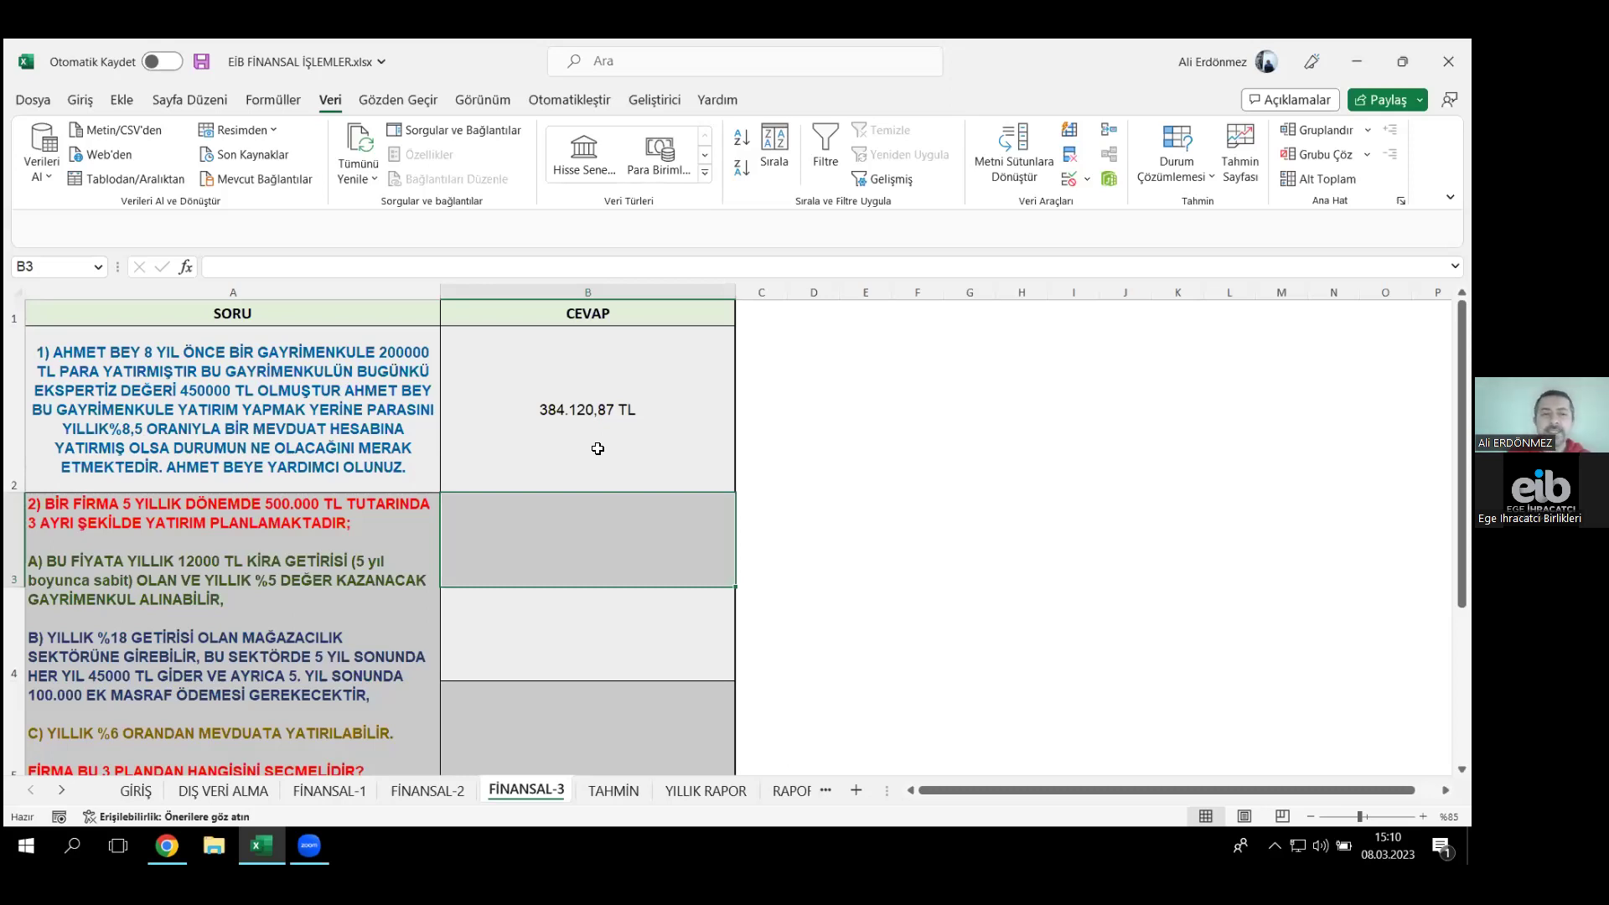
- Type =GD(5%;5;0;-500000) into B3 for the 500000 investment
text(=GD()
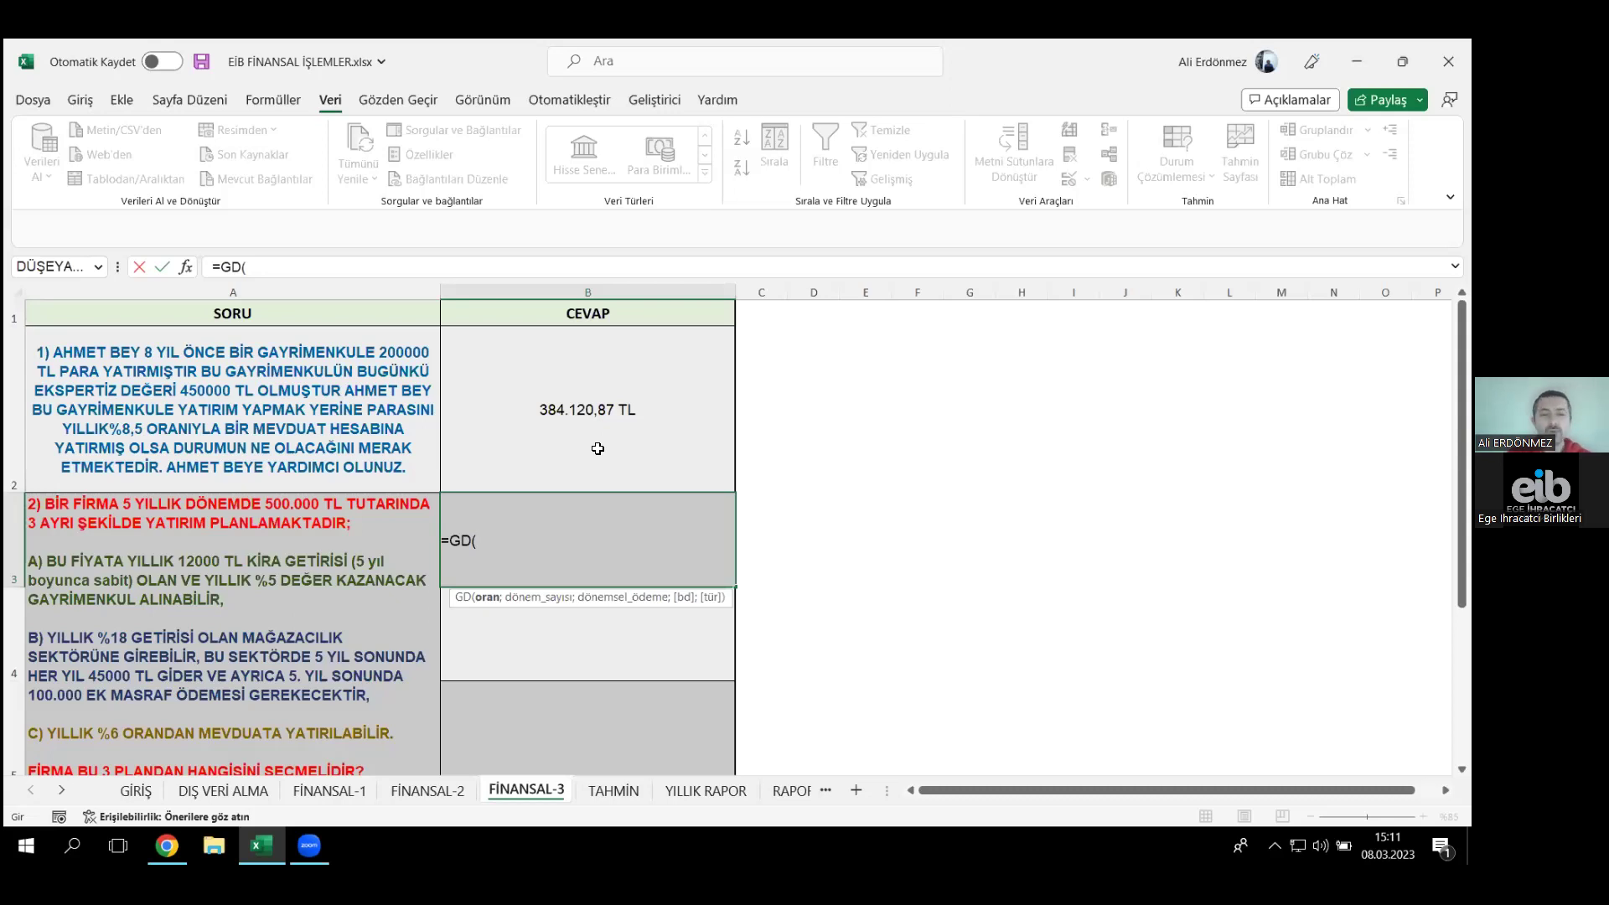
text(5%;)
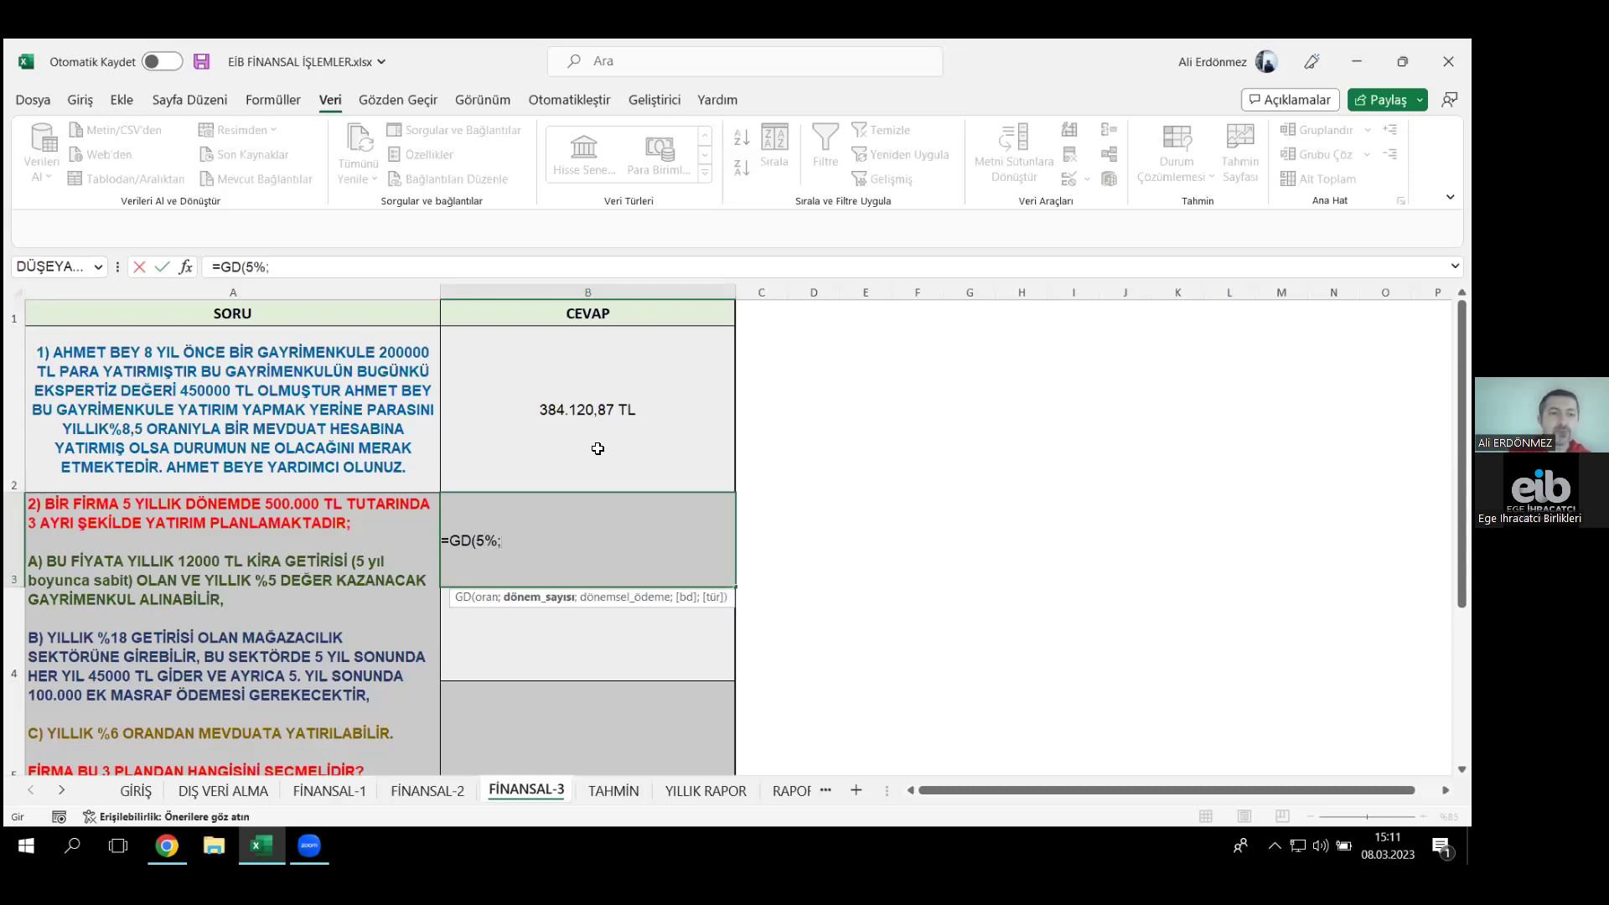
text(5)
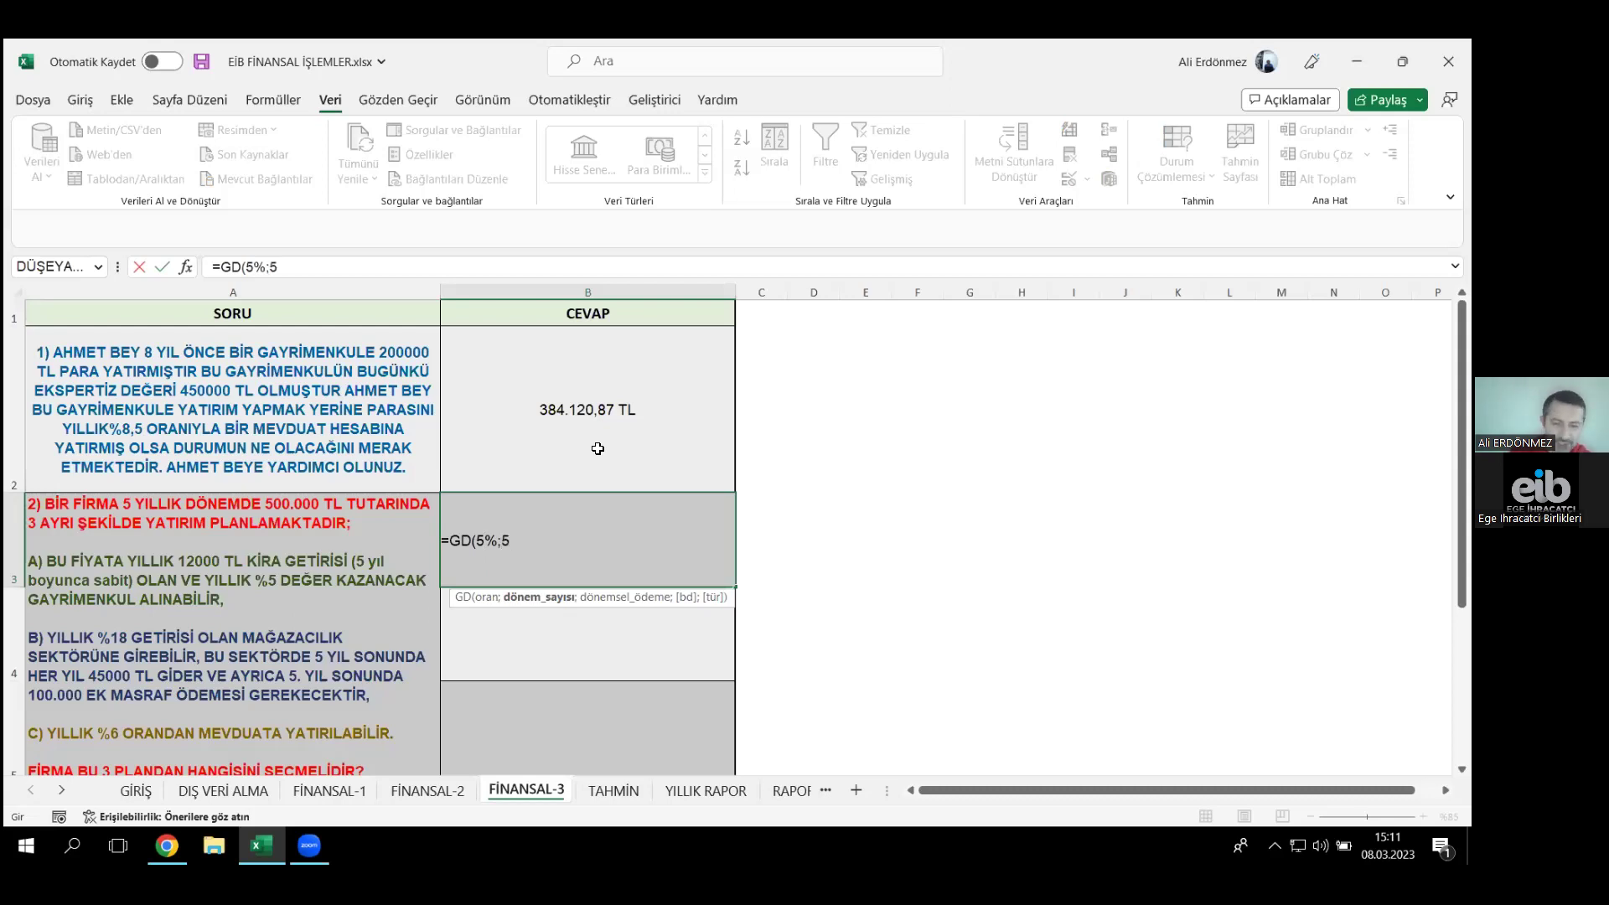
text(;)
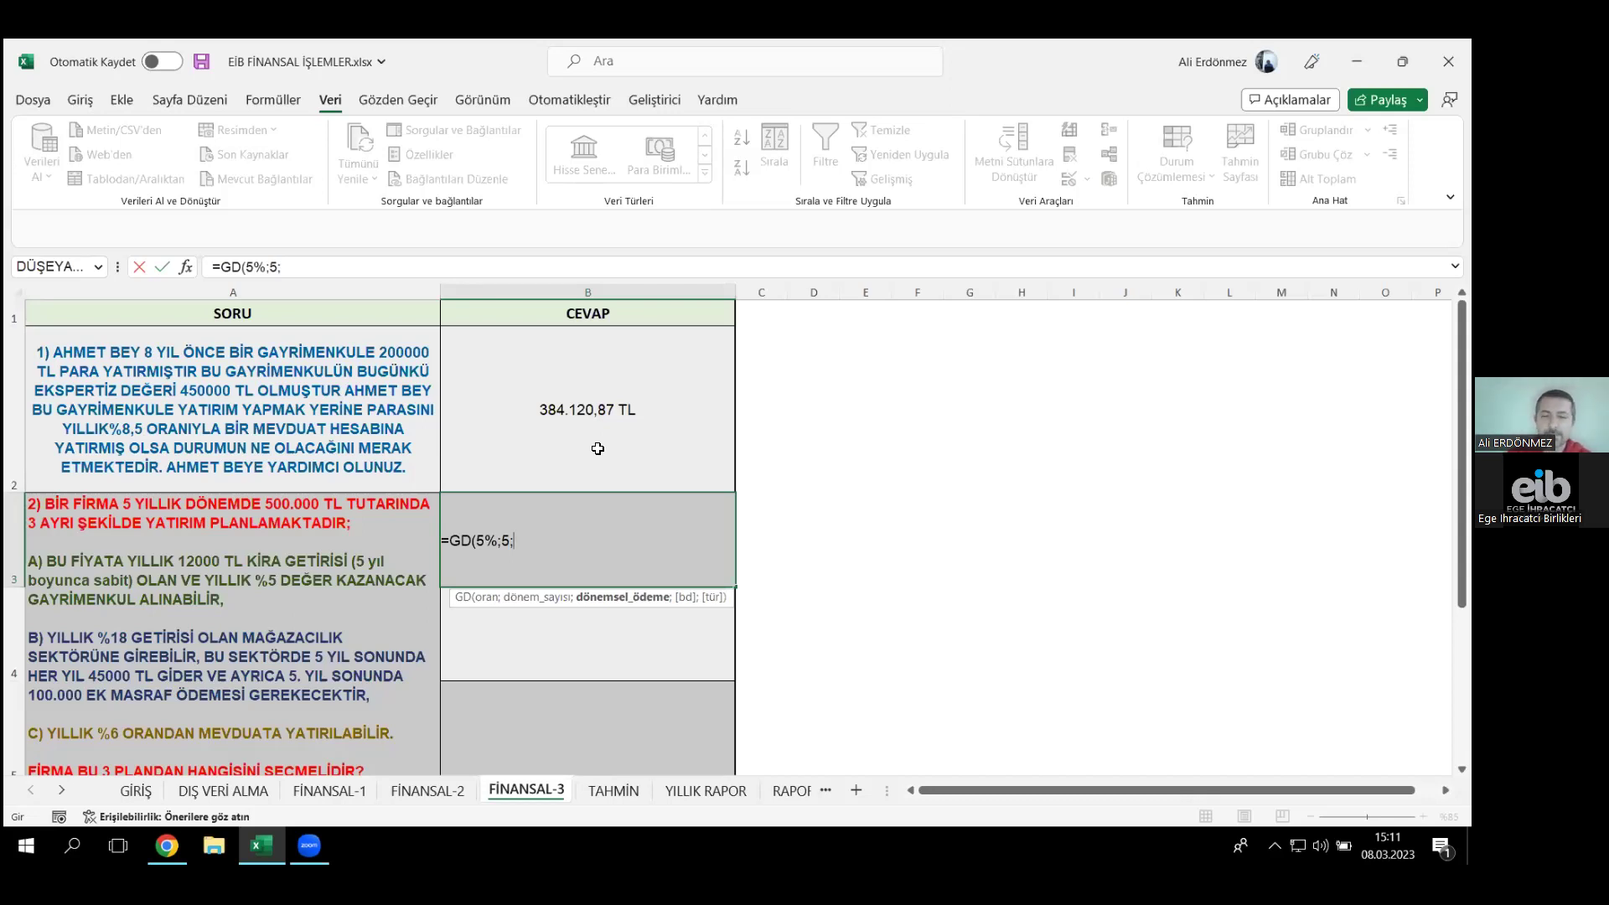
text(0)
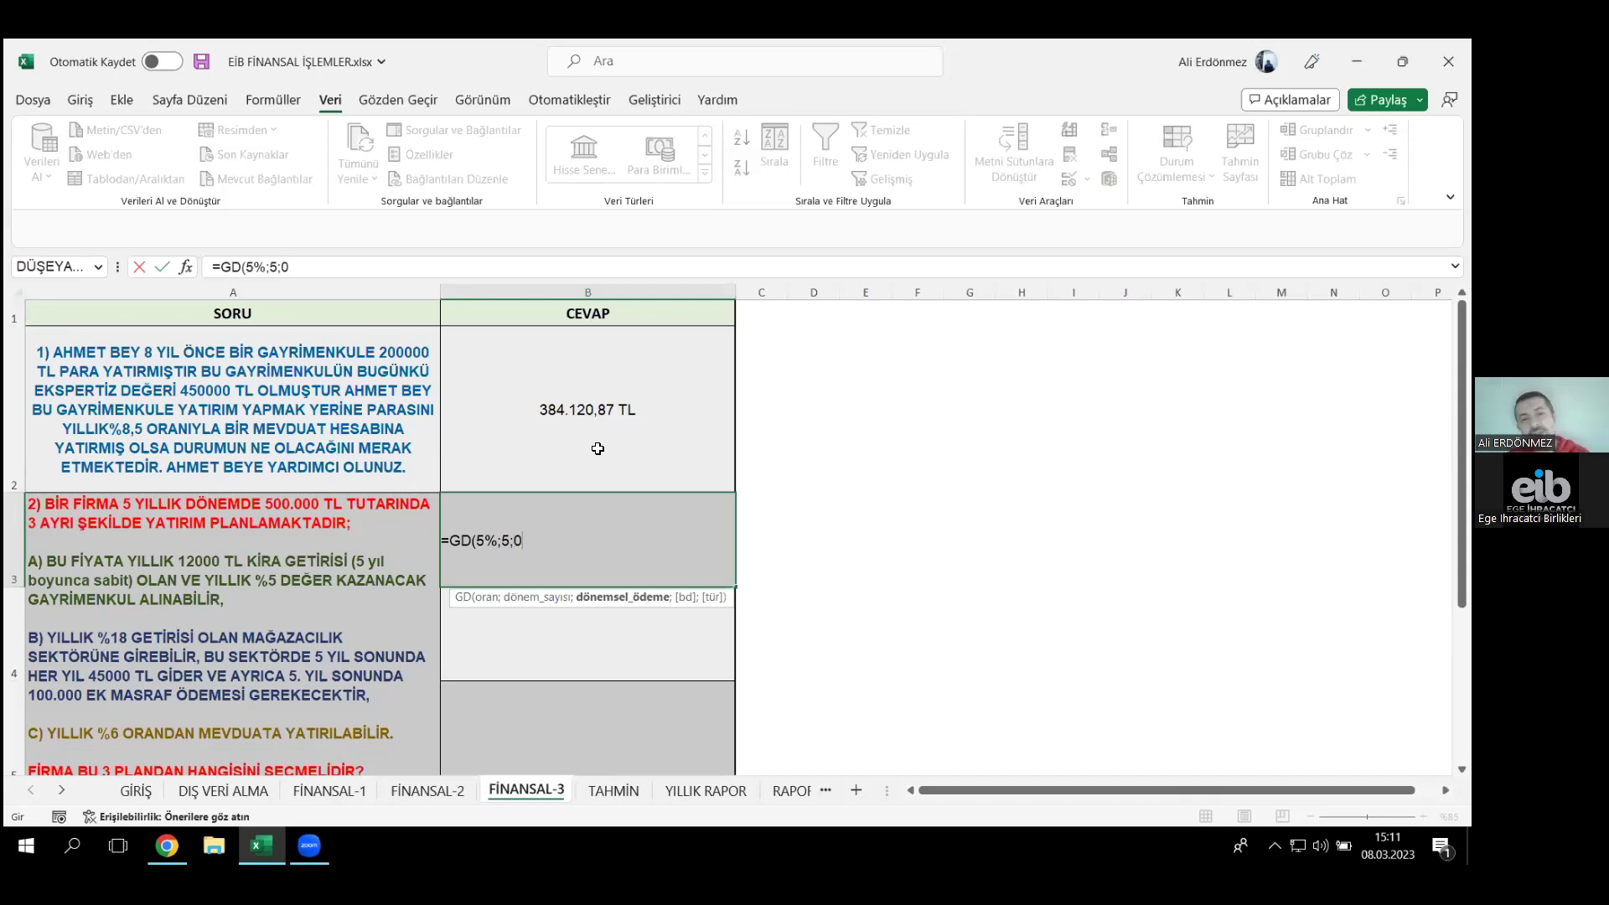
text(;)
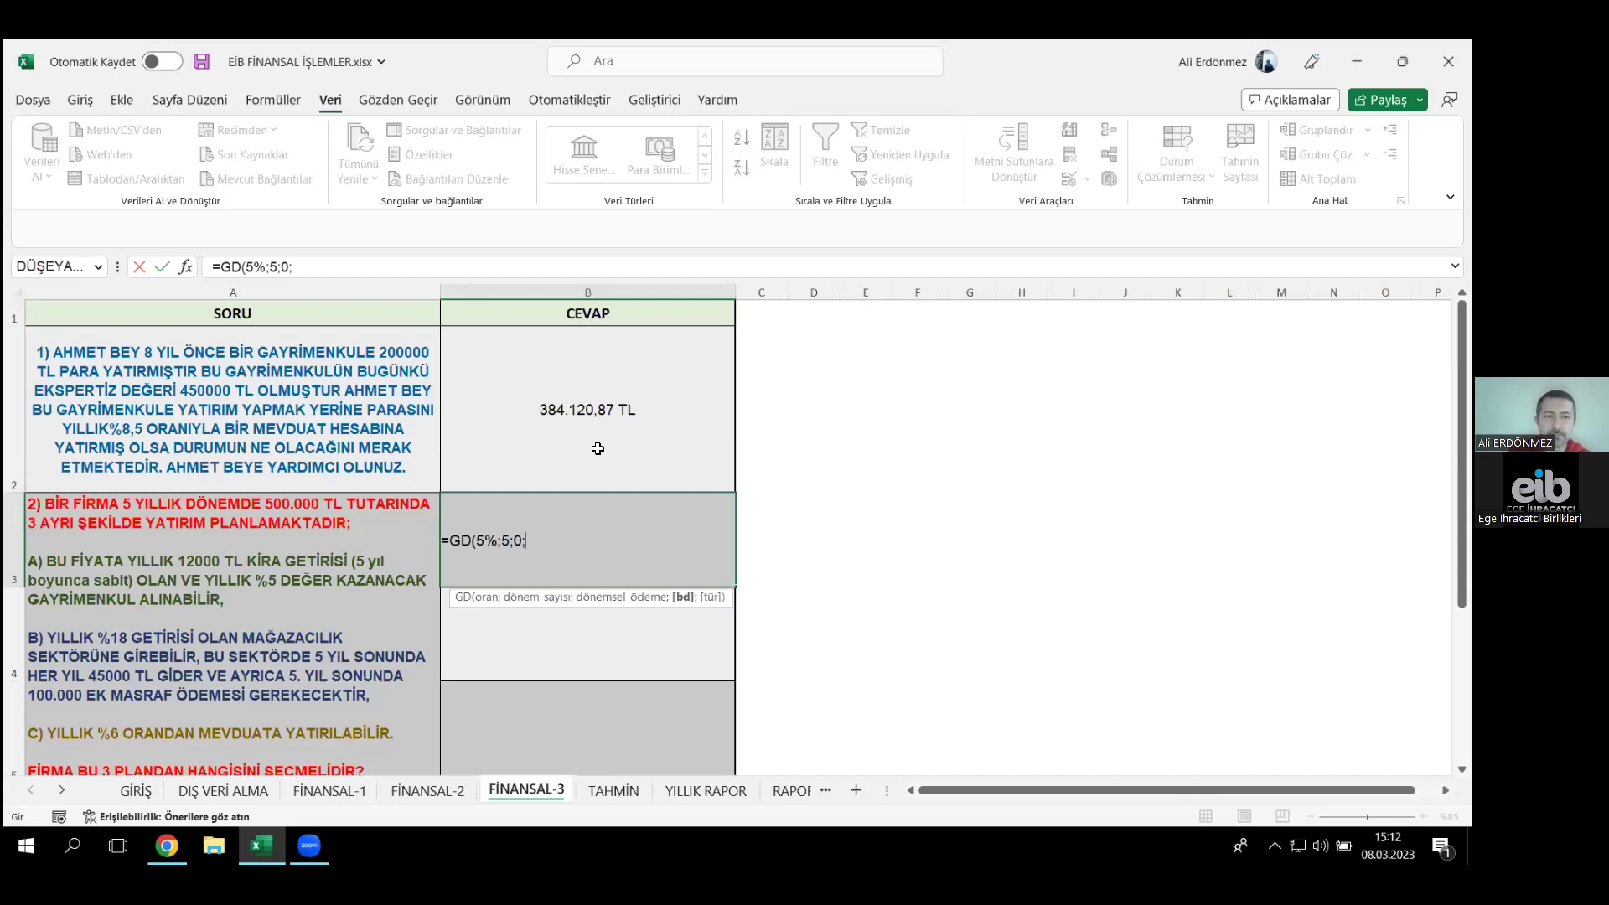
text(-500000)
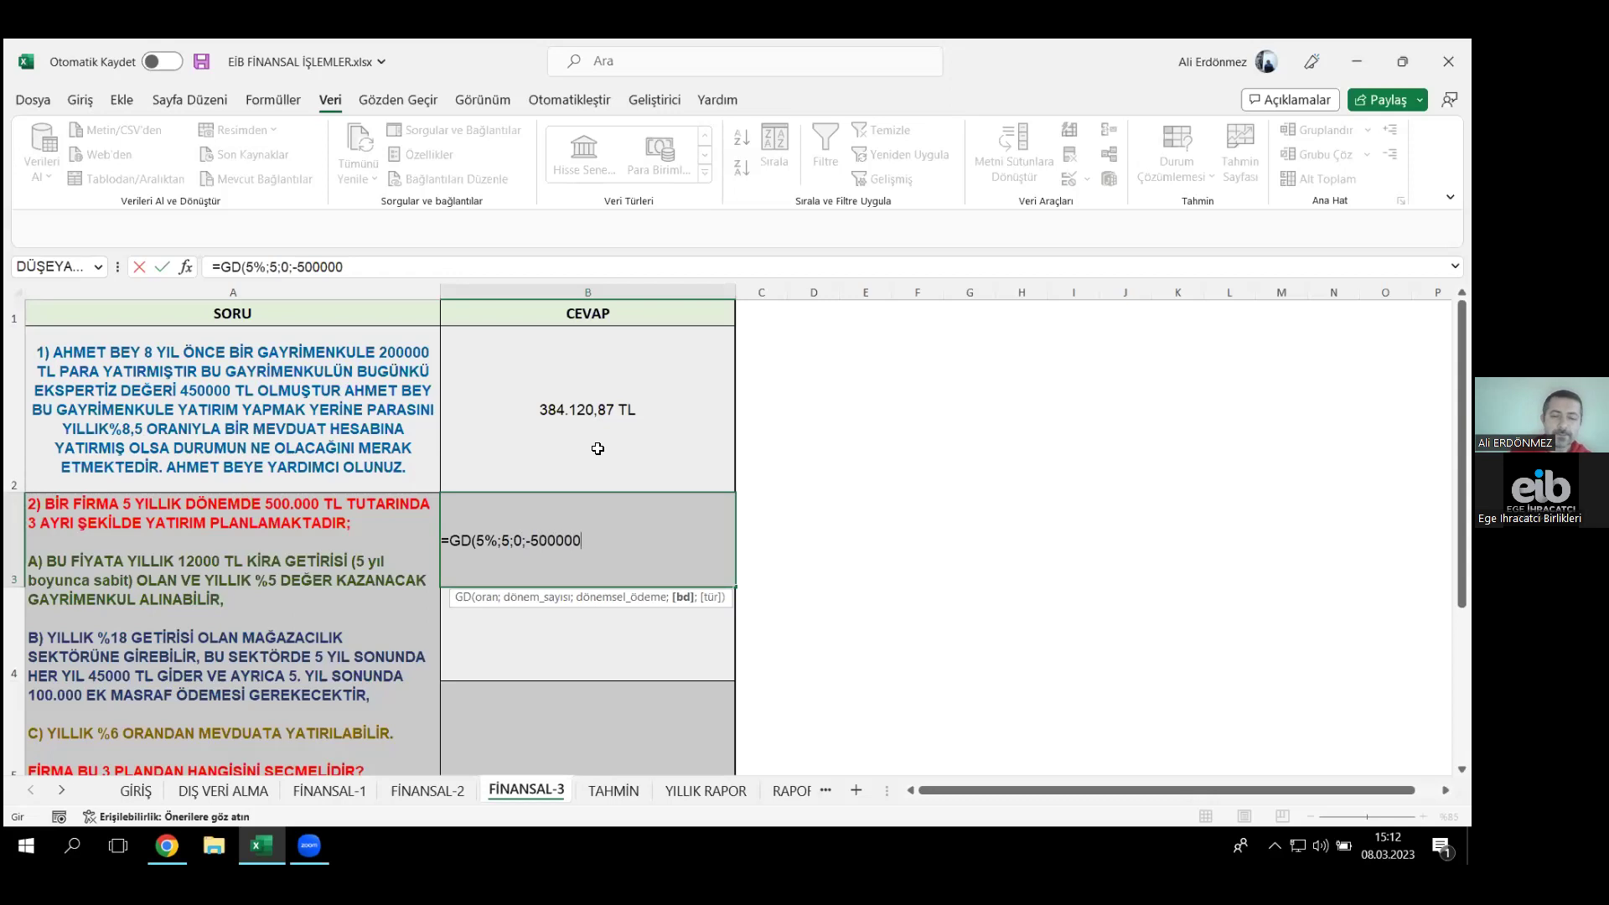
text())
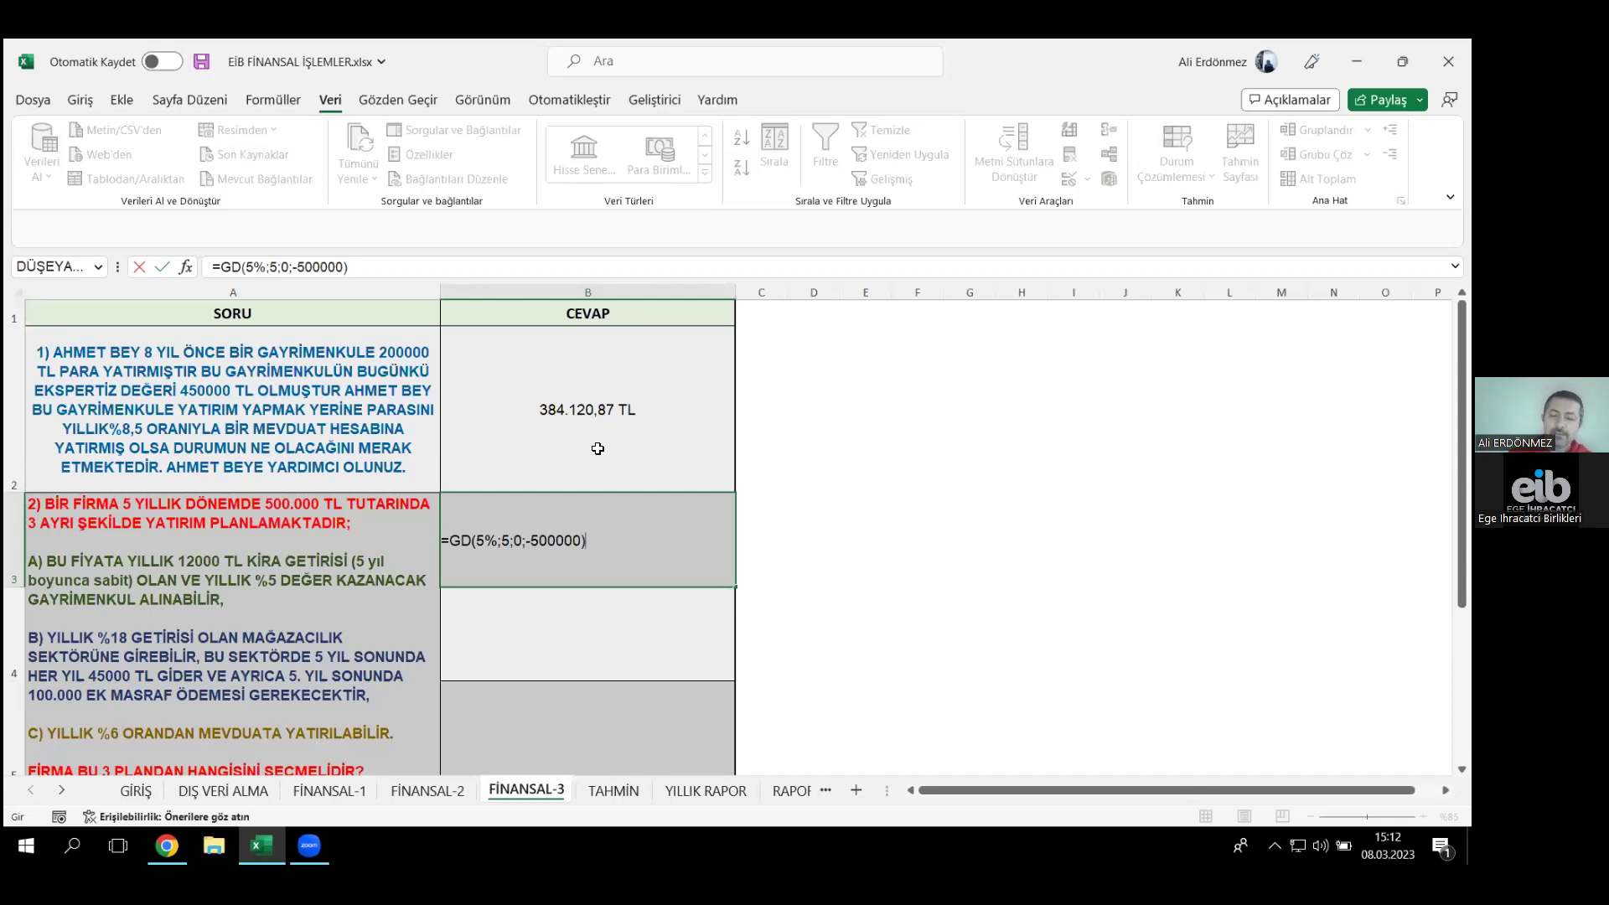
- Commit the B3 formula so it shows 638.140,78 TL
key(Return)
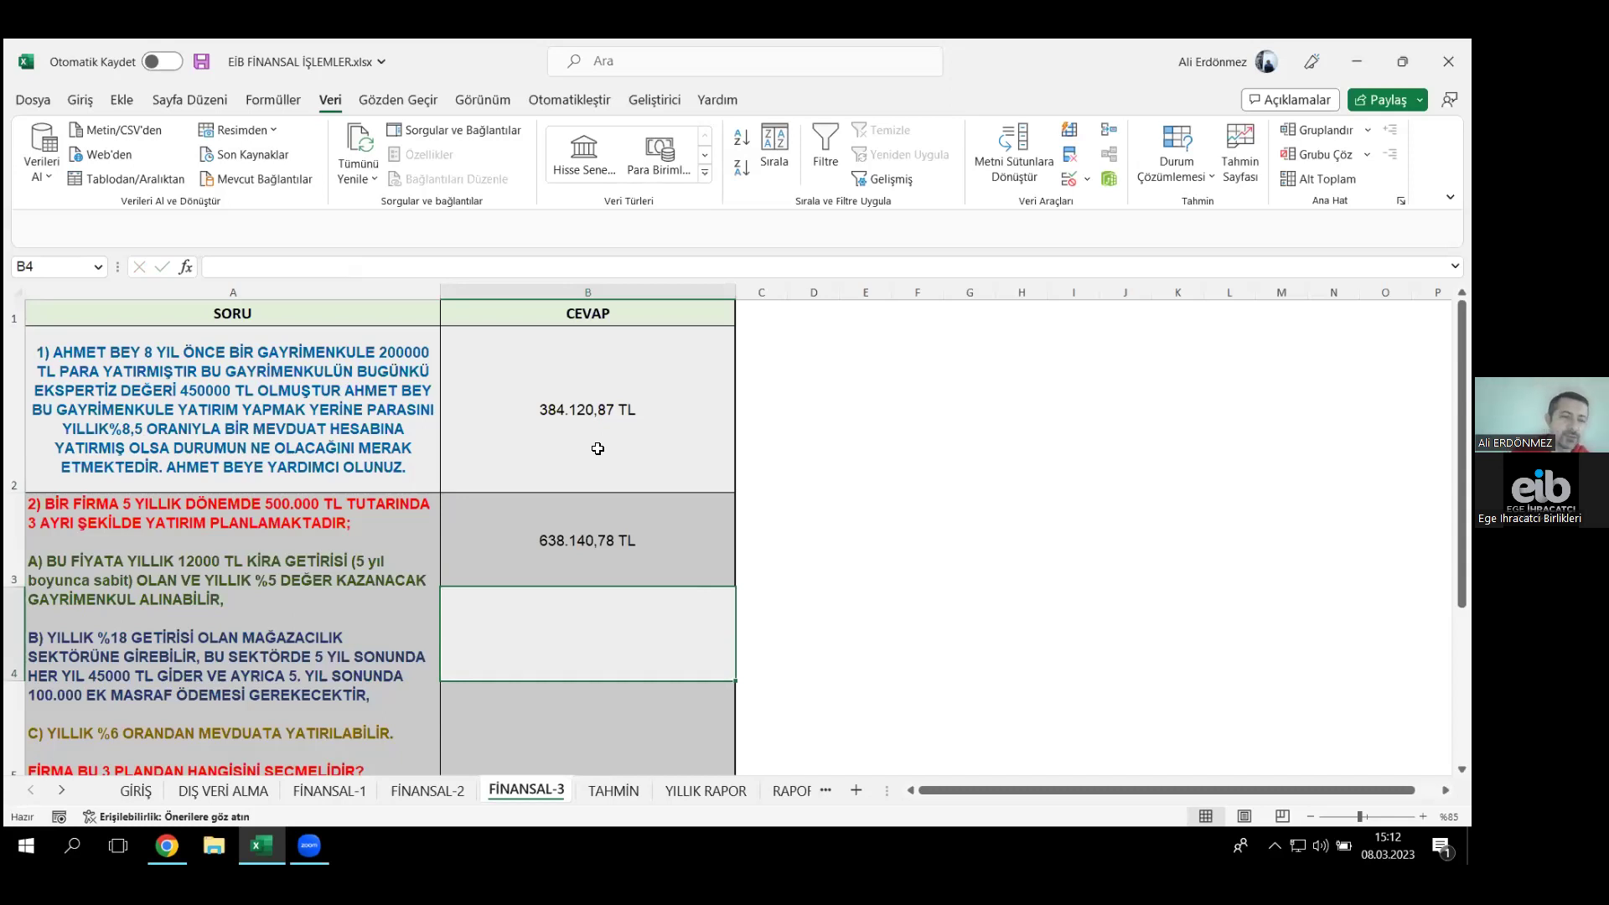
- Append +60000 to B3's GD formula, giving 698.140,78 TL
double_click(642, 525)
text(+)
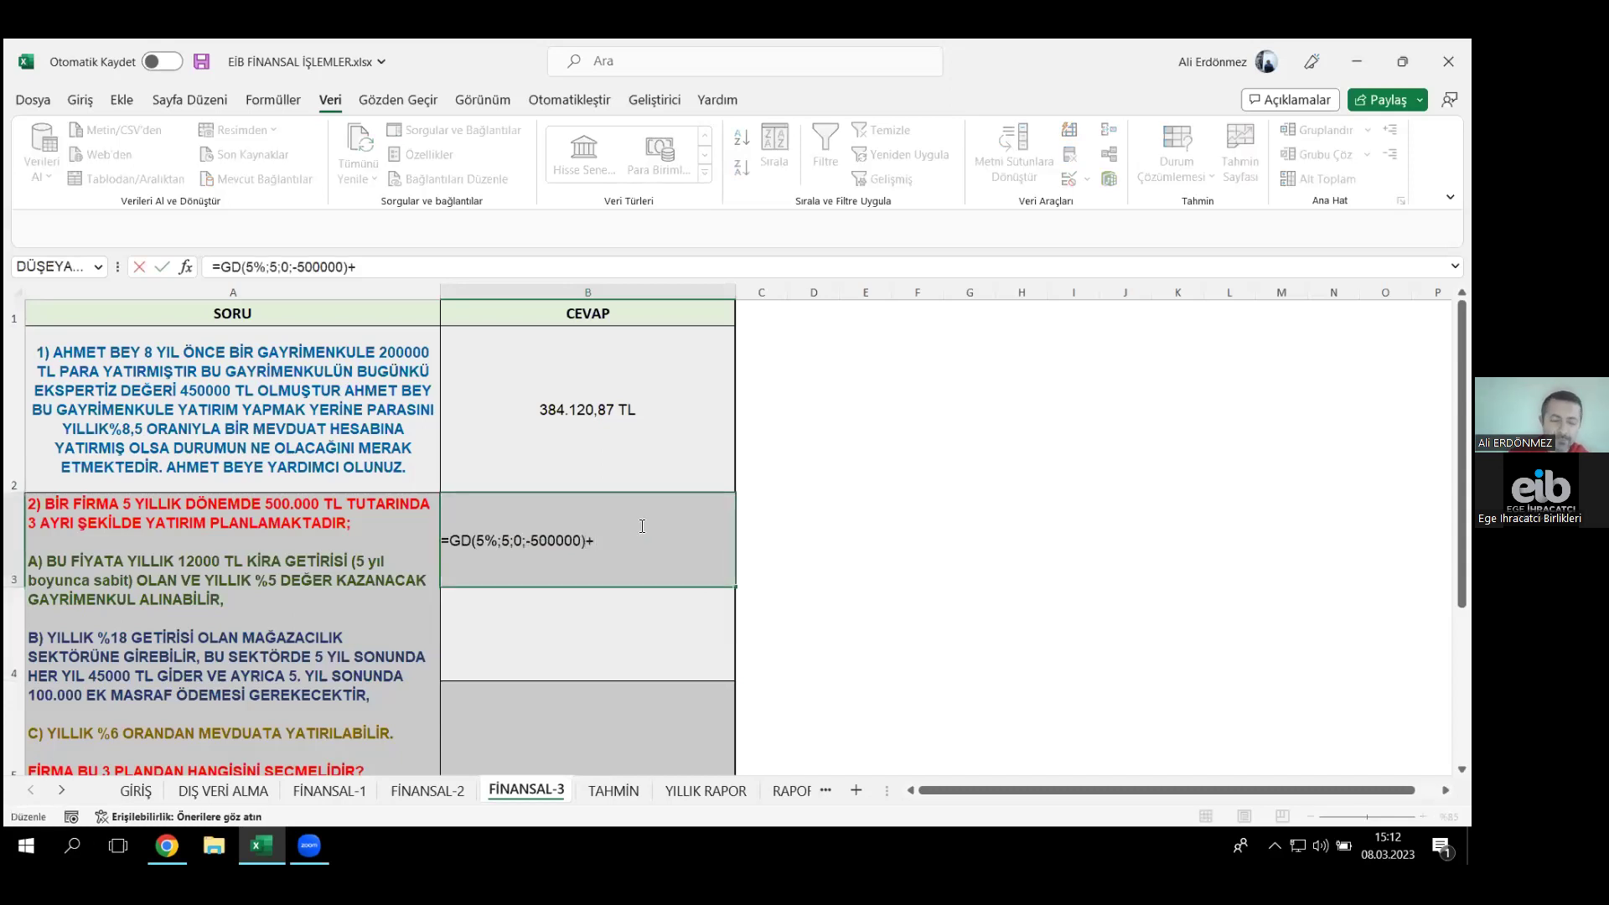
text(60000)
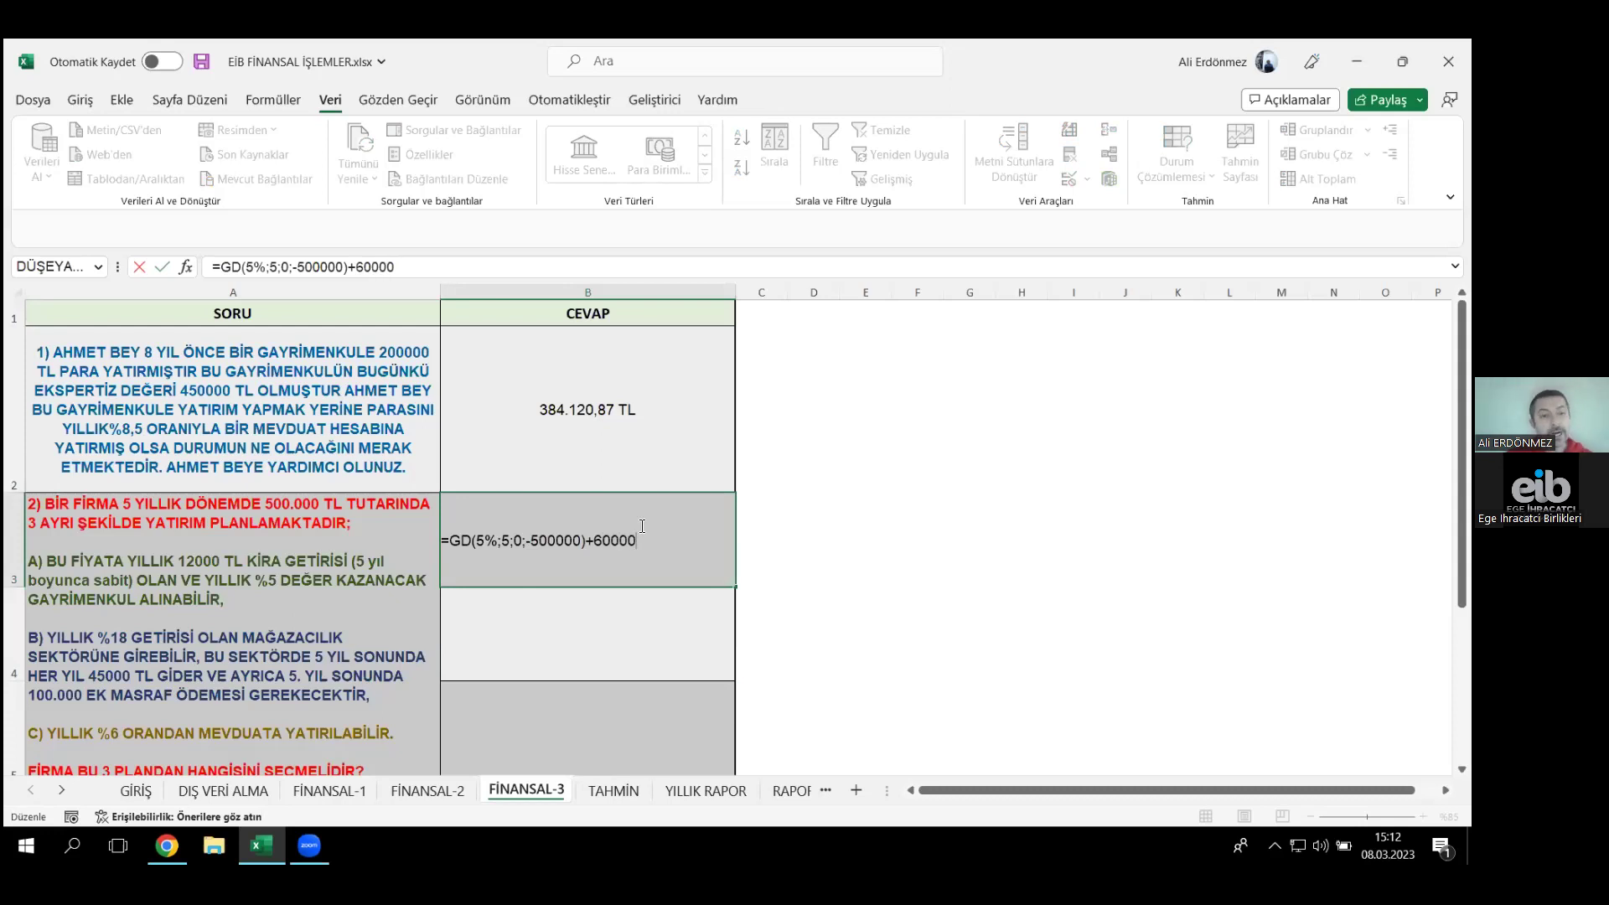
key(BackSpace)
key(BackSpace)
key(BackSpace)
key(BackSpace)
key(BackSpace)
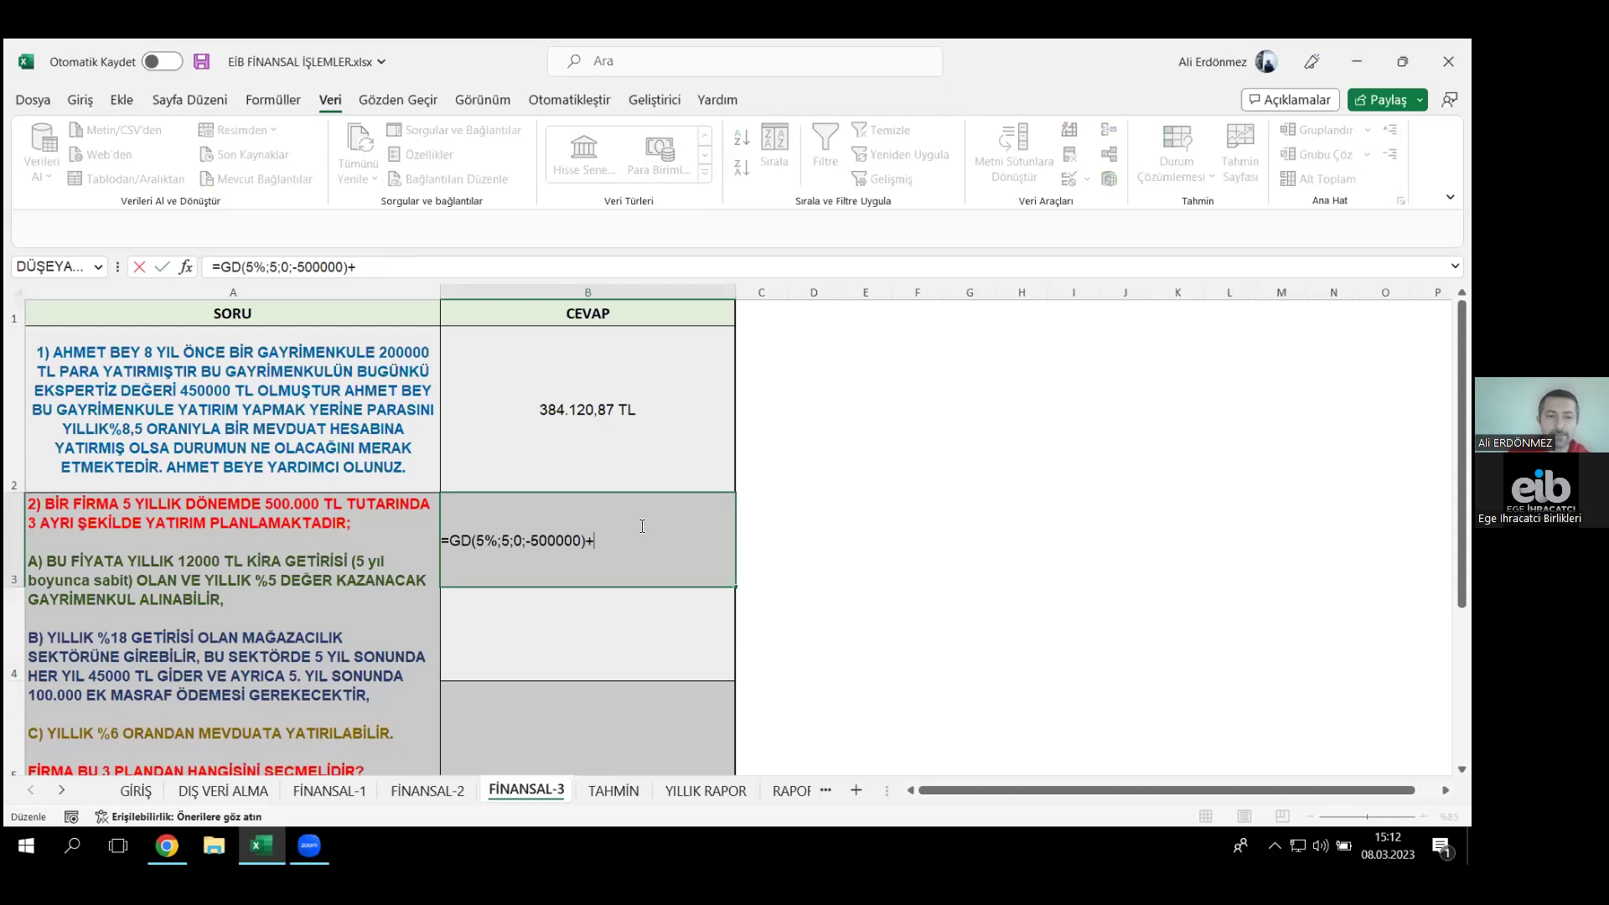
text(GD()
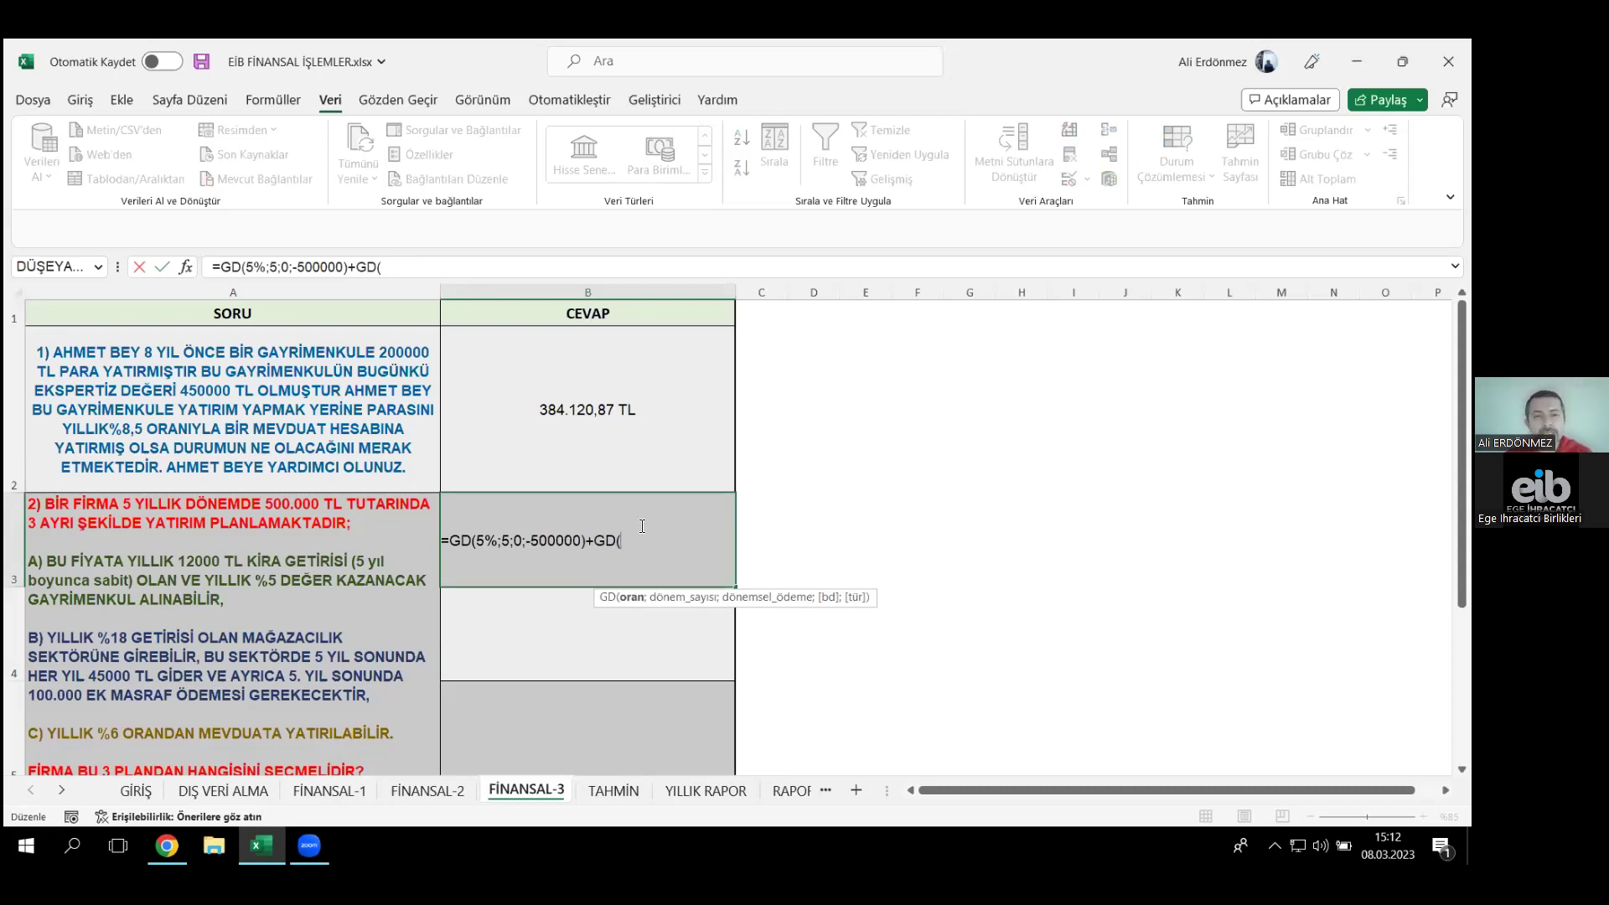
key(BackSpace)
key(BackSpace)
key(BackSpace)
key(BackSpace)
text(+60000)
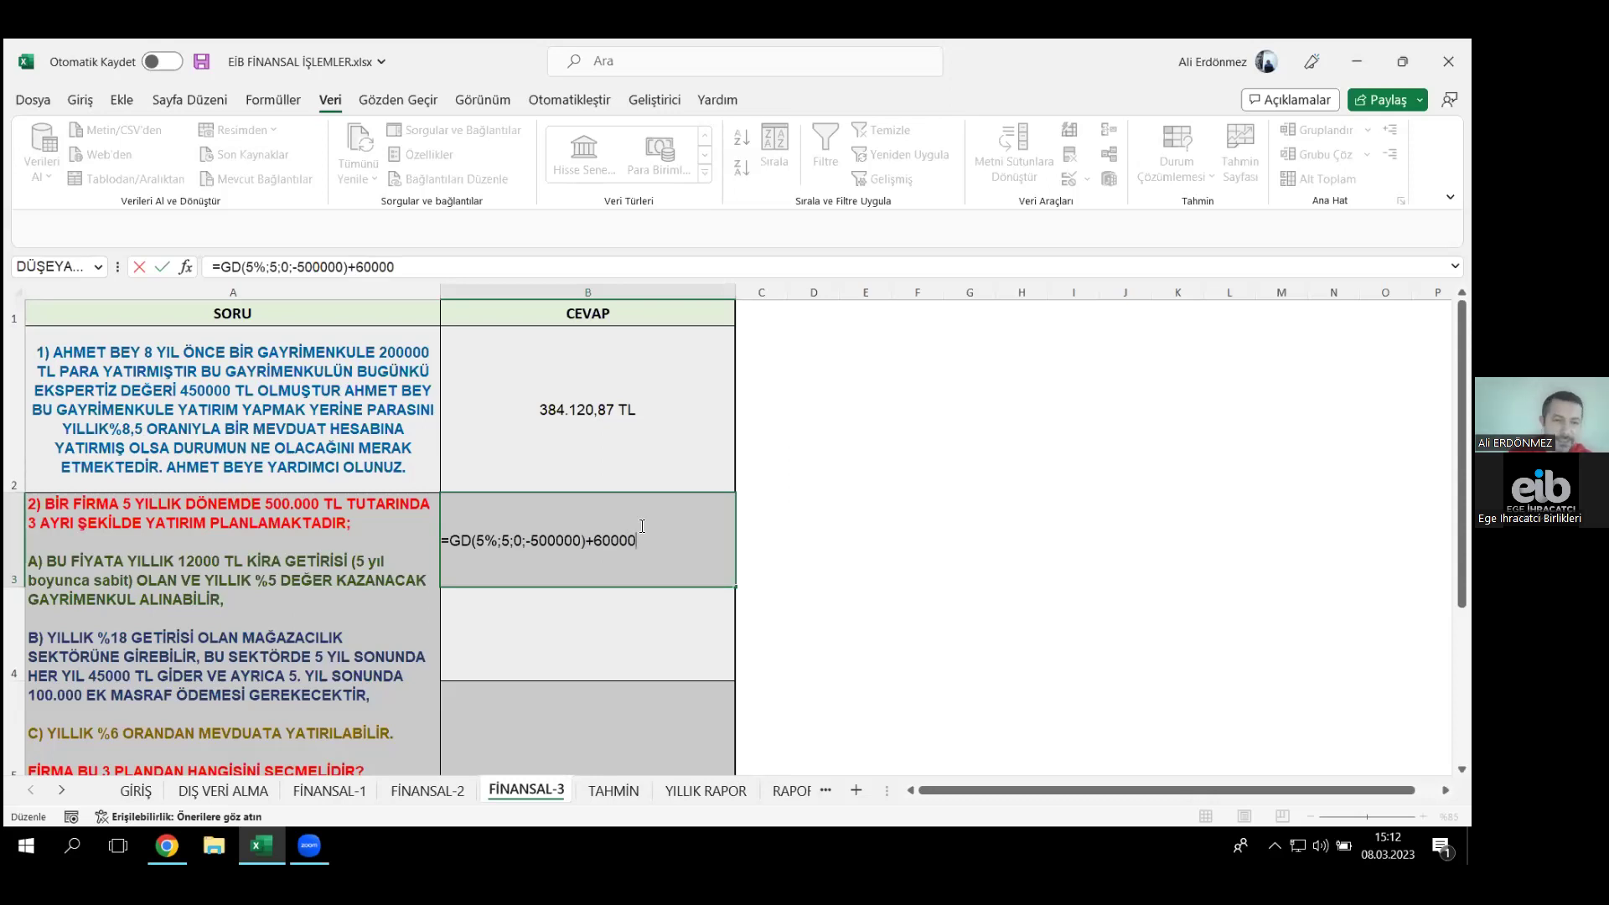
key(Return)
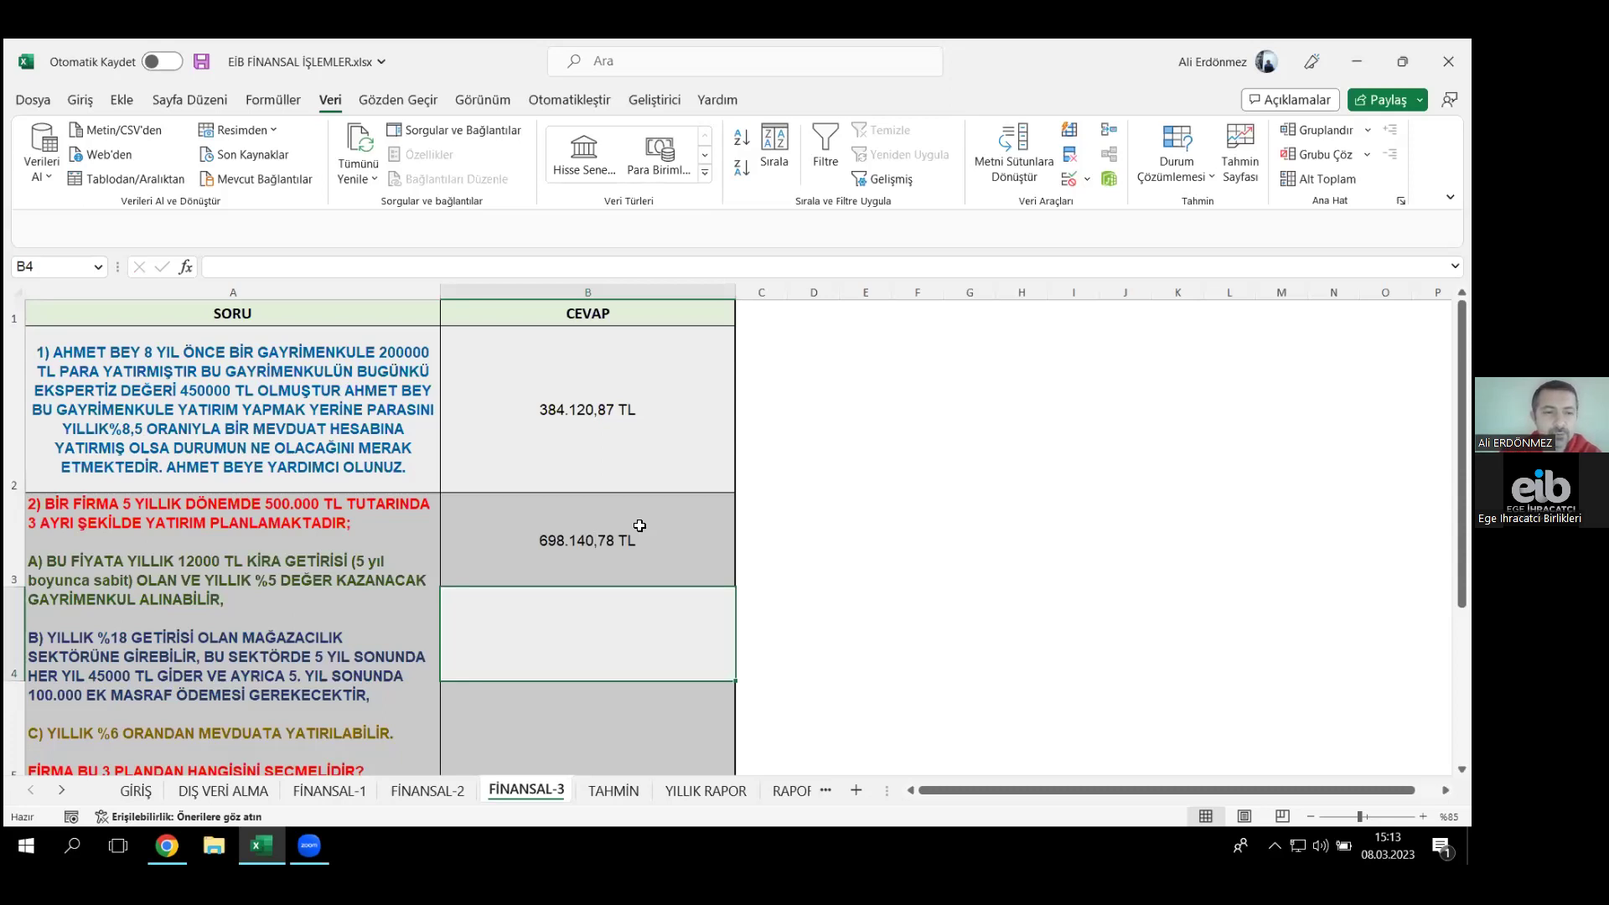
- Enter =GD(18%;5;45000;-500000) in B4 to get plan B's five-year future value
text(=GD()
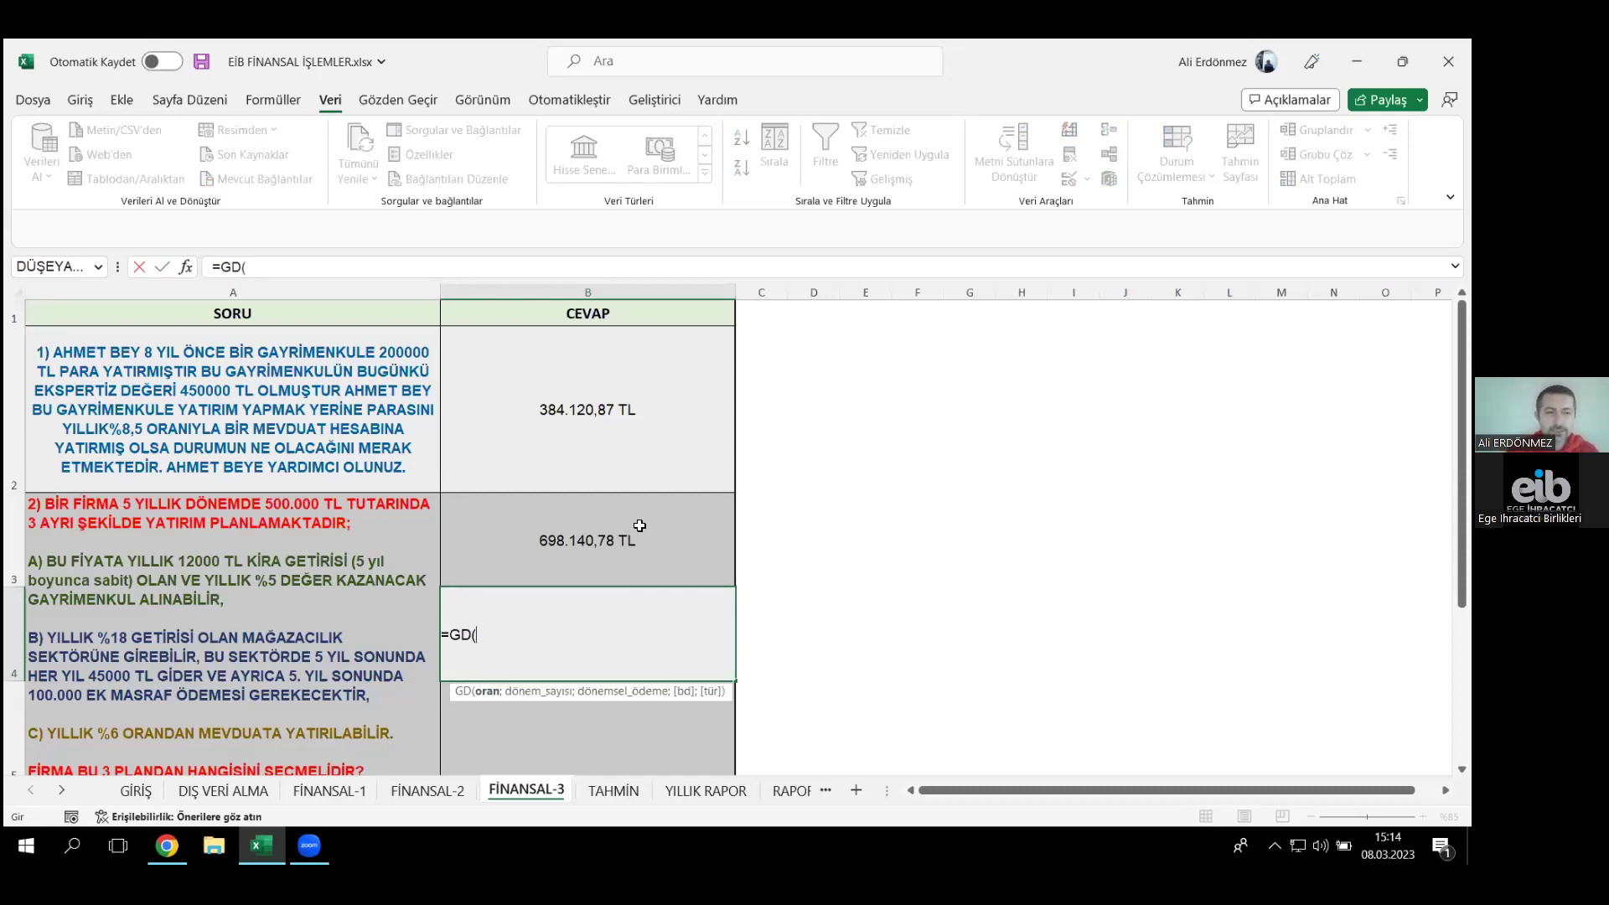
text(18%)
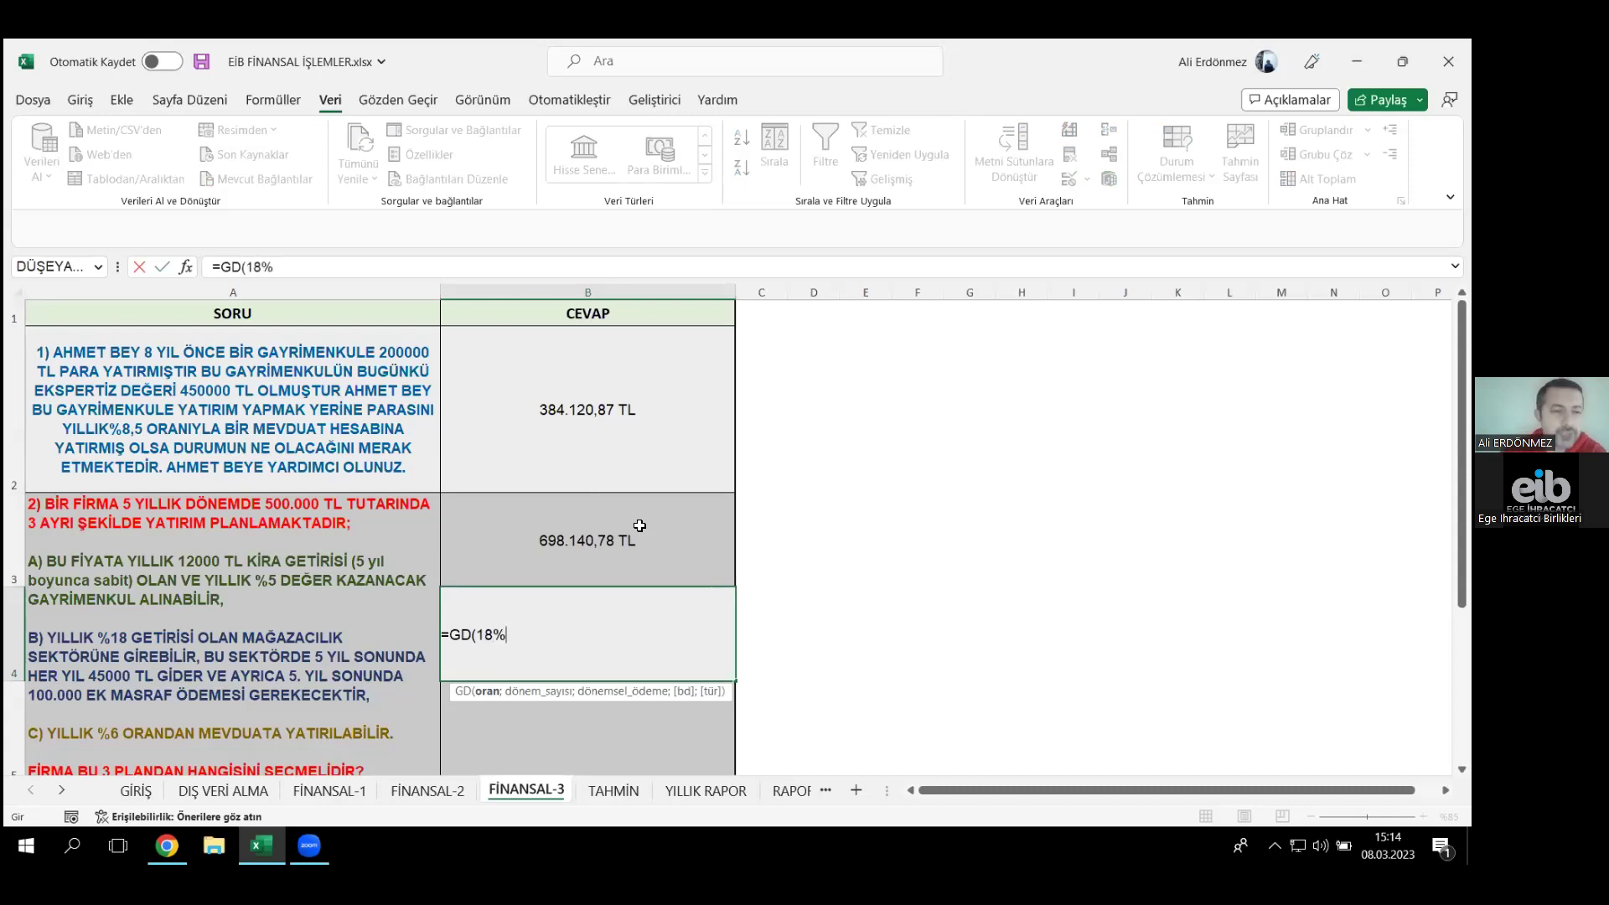
text(;)
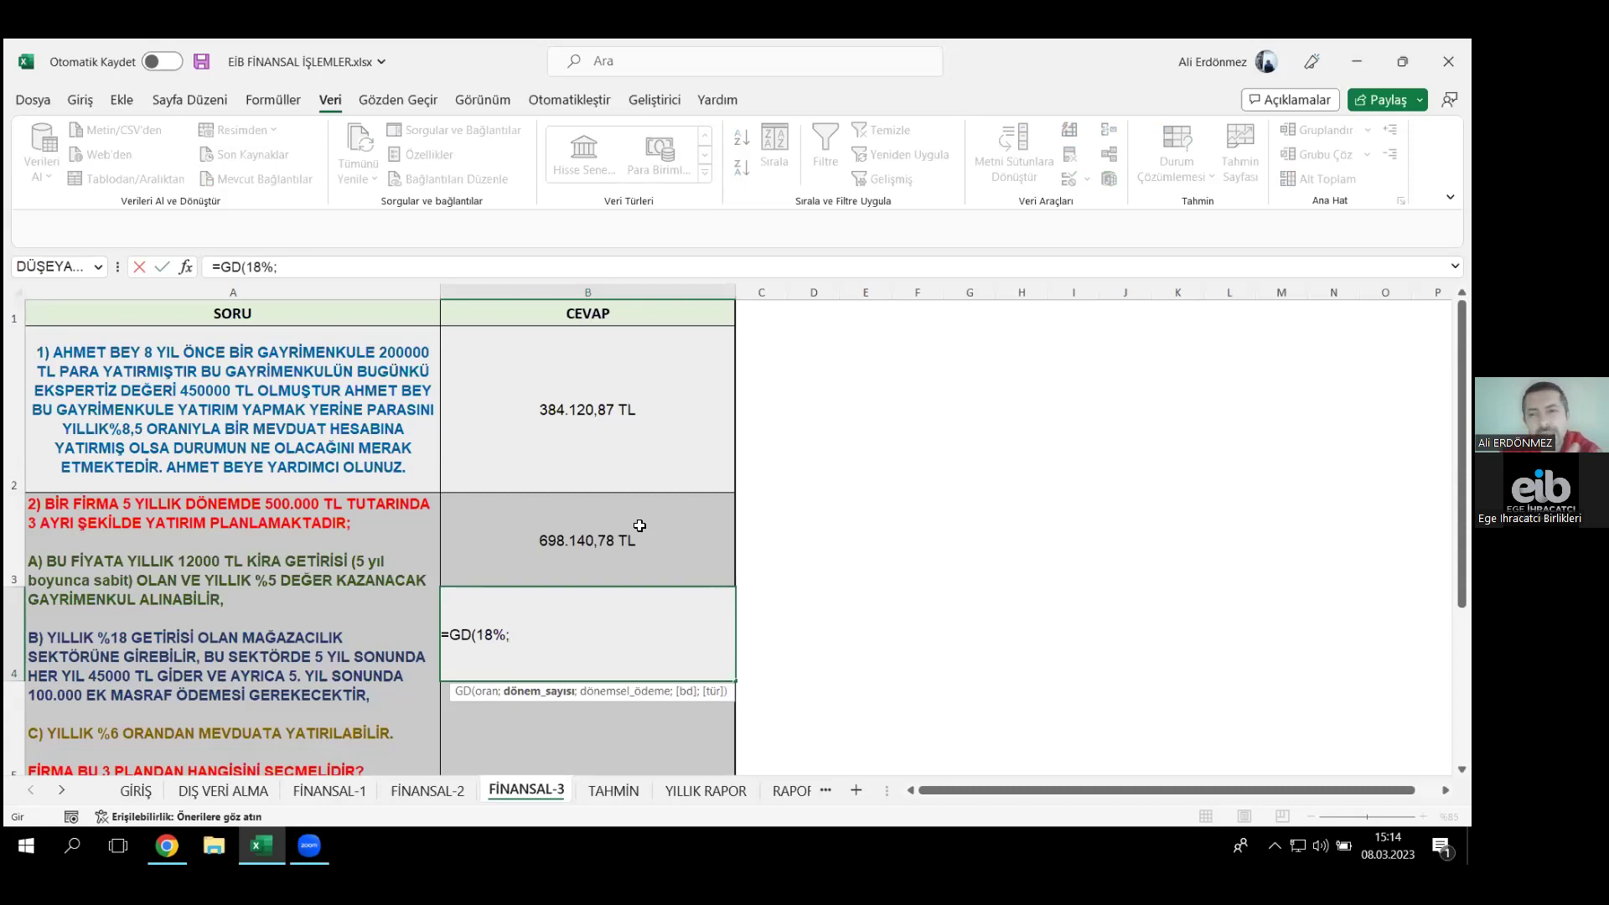
text(5)
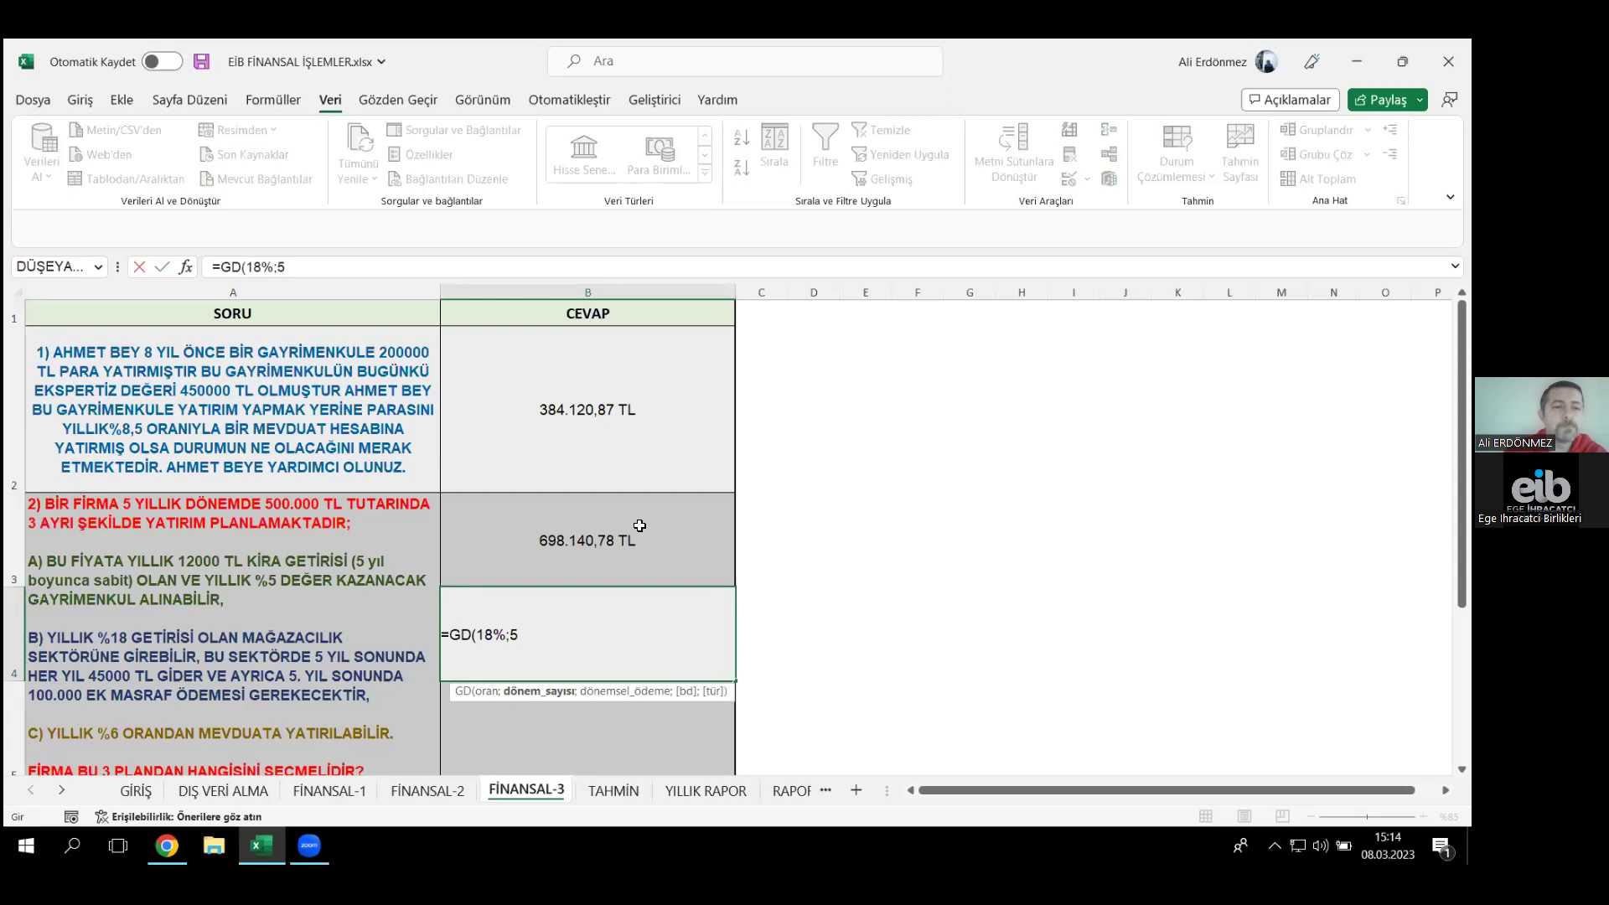
text(;)
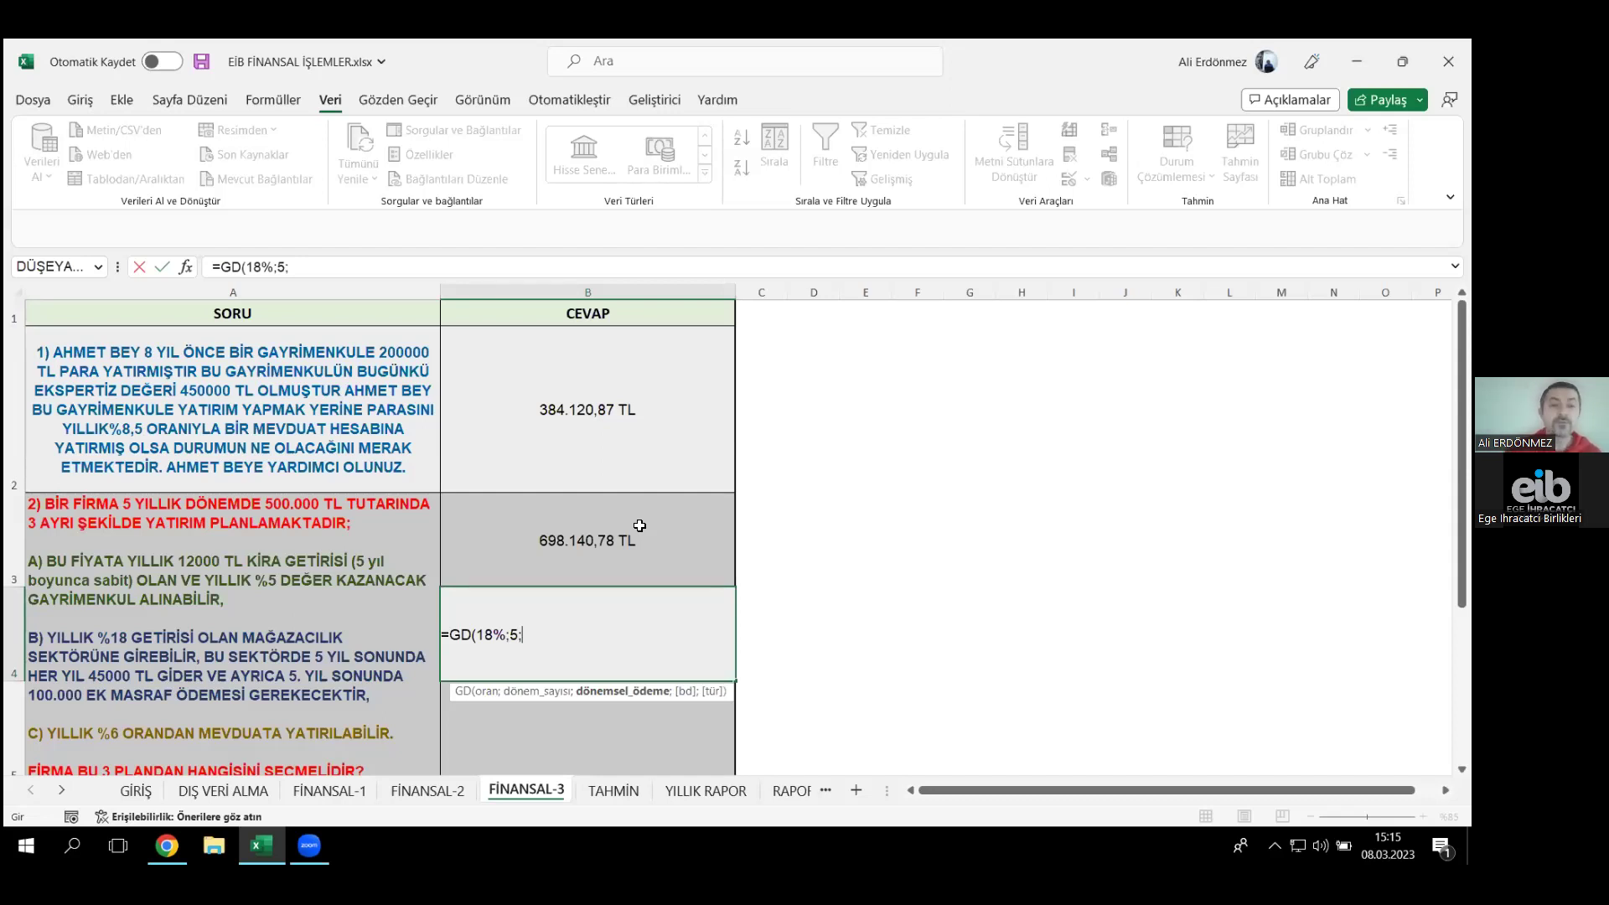
text(45000)
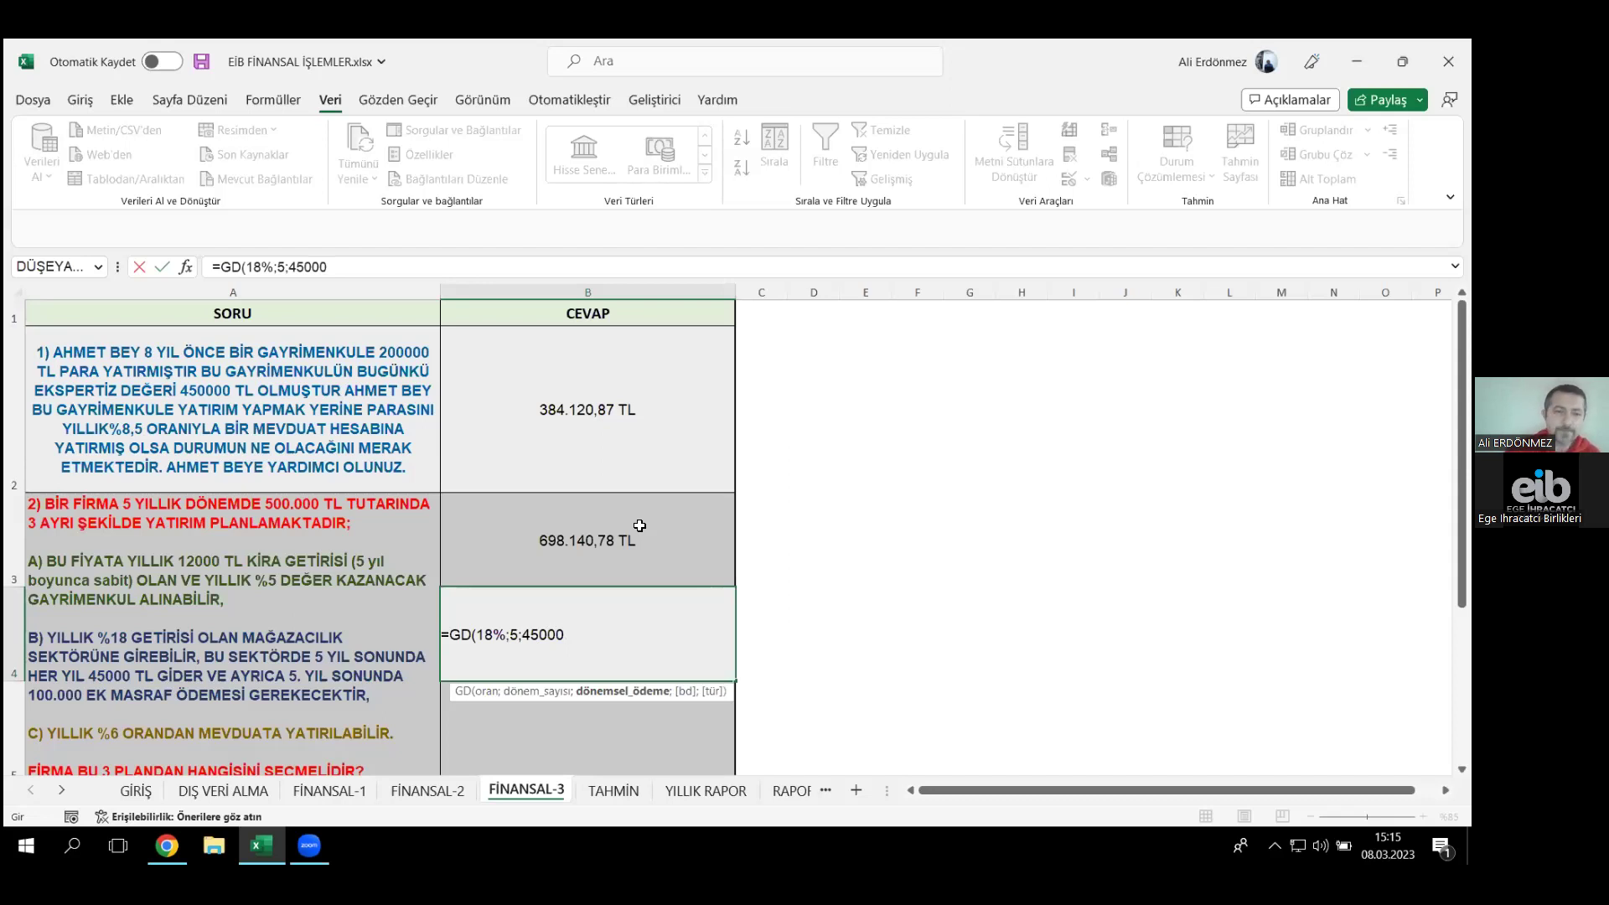
text(;)
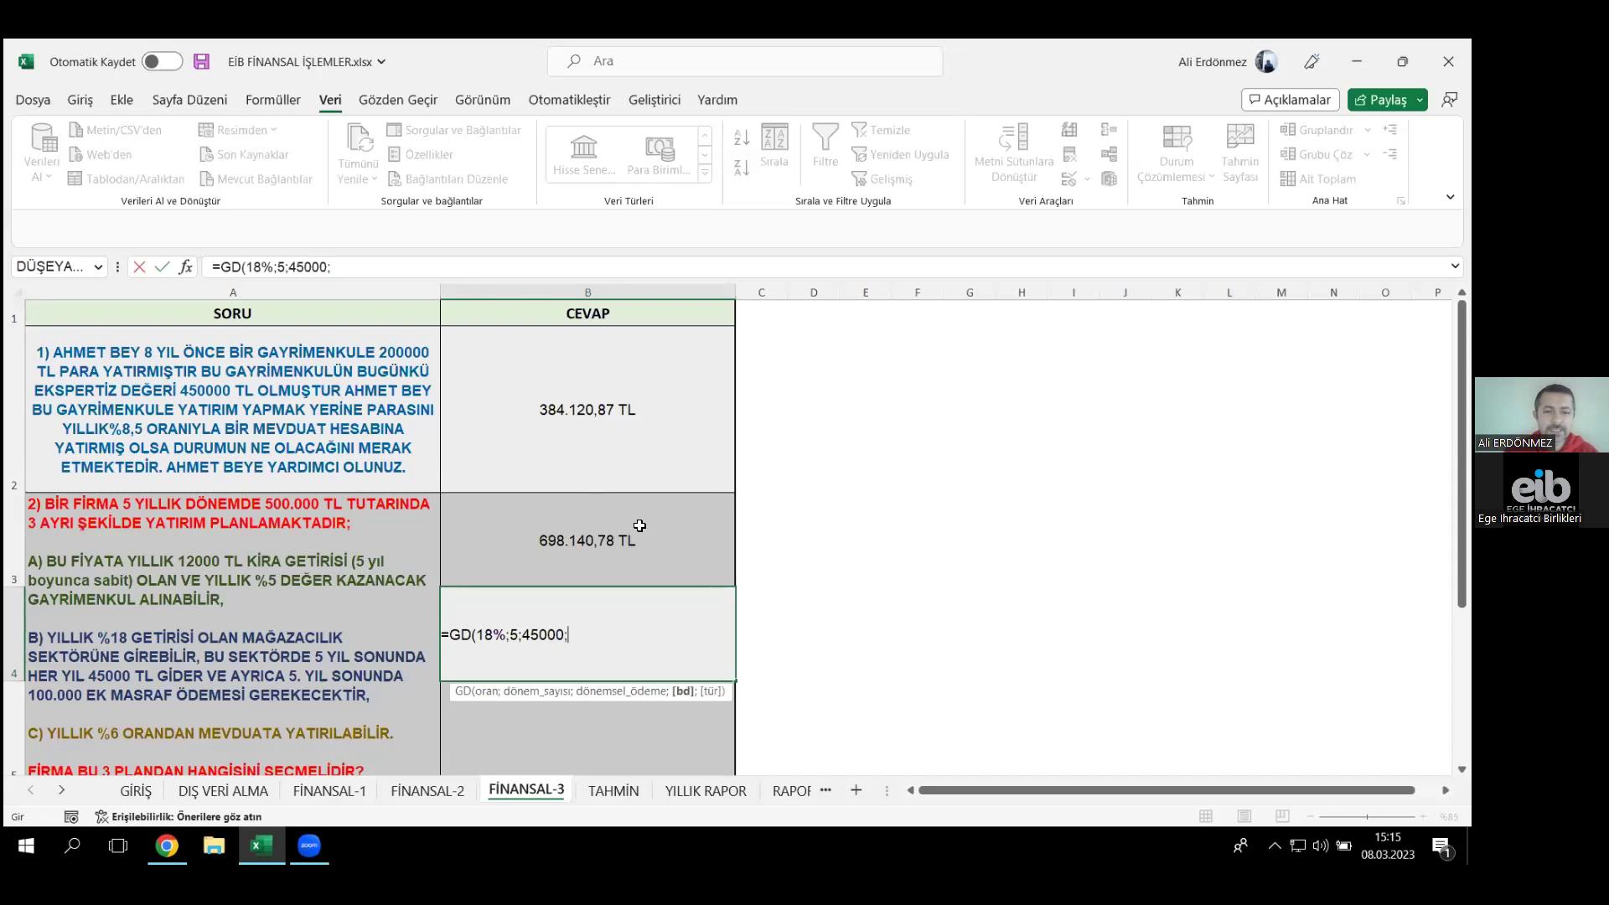
text(-500000)
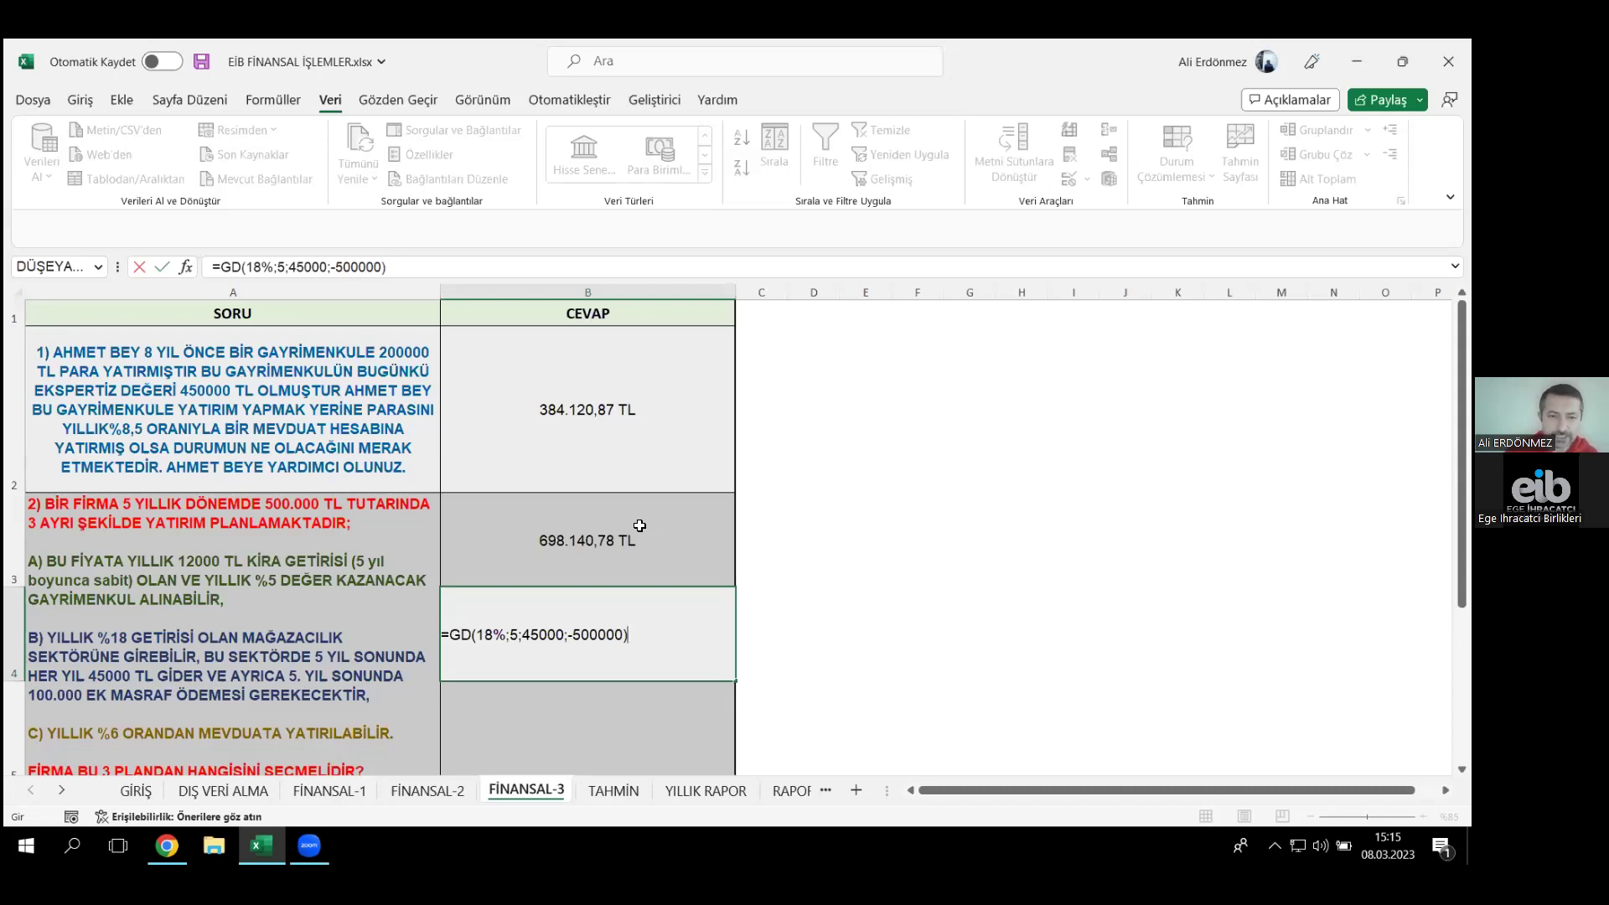
key(Return)
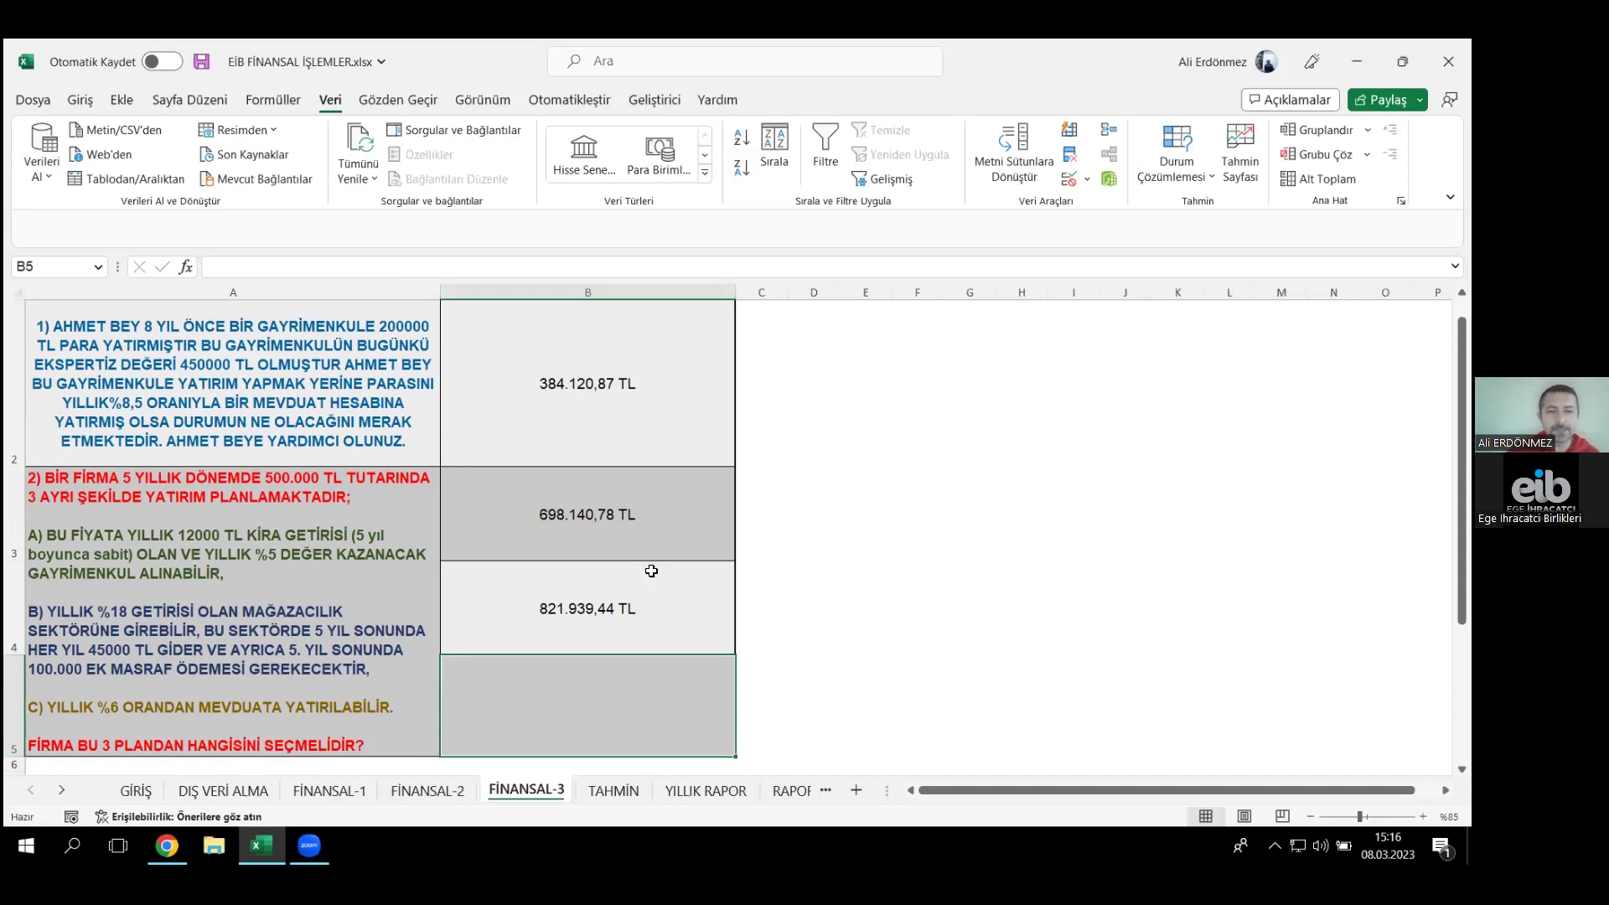
- Append -100000 to B4's formula, fixing a mistyped digit, so plan B shows 721.939,44 TL
click(658, 607)
double_click(662, 607)
text(-100000)
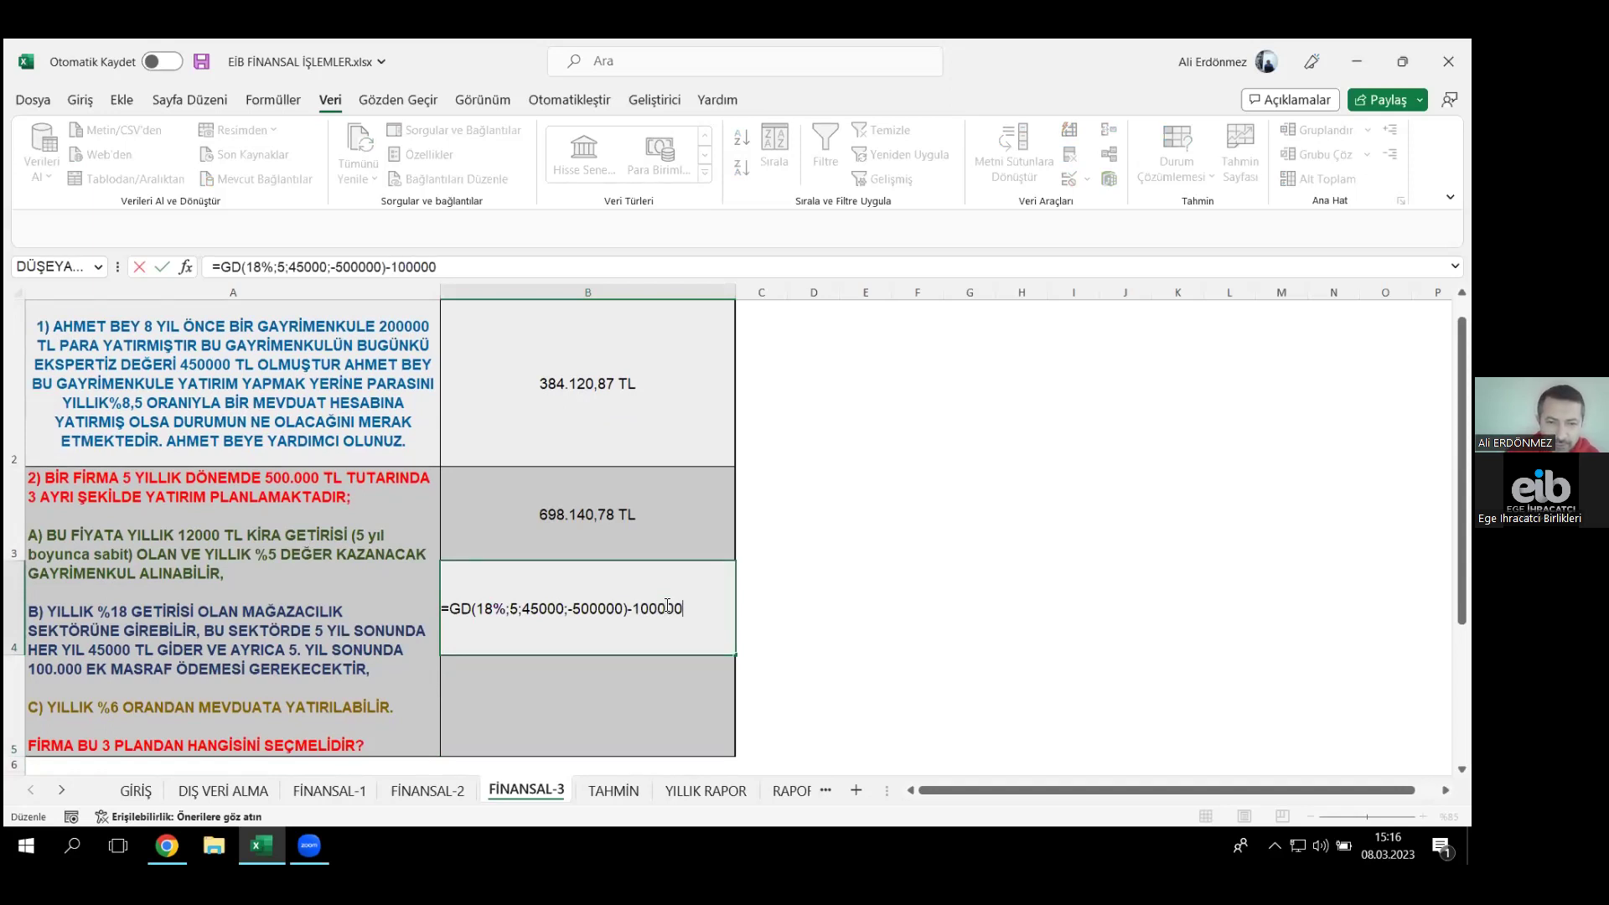
key(BackSpace)
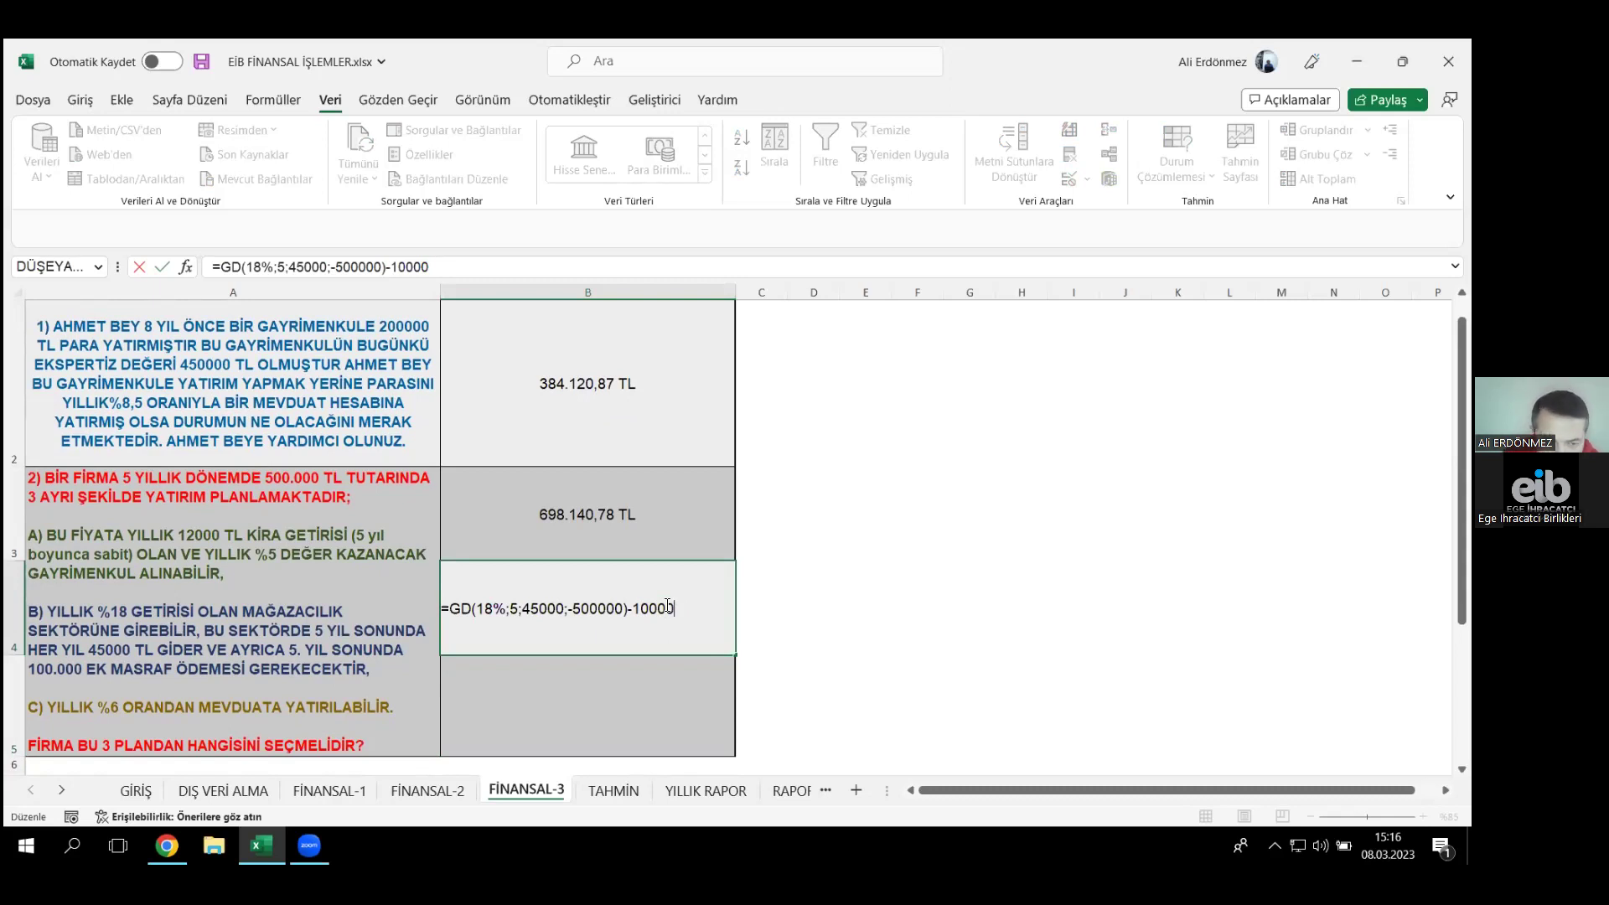
text(0)
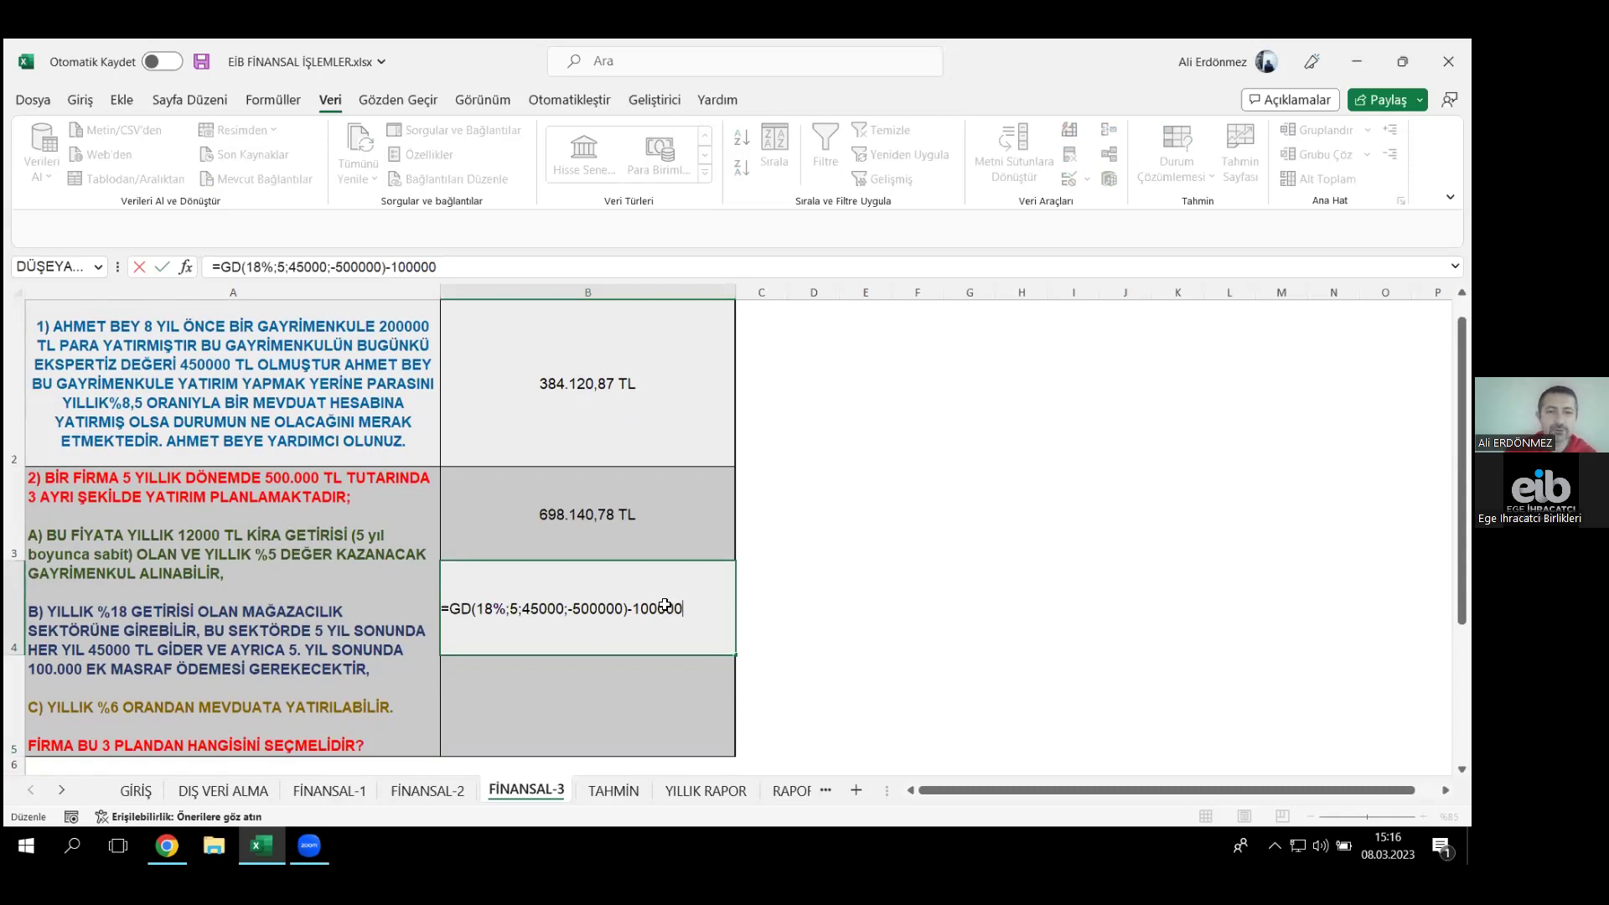
key(Return)
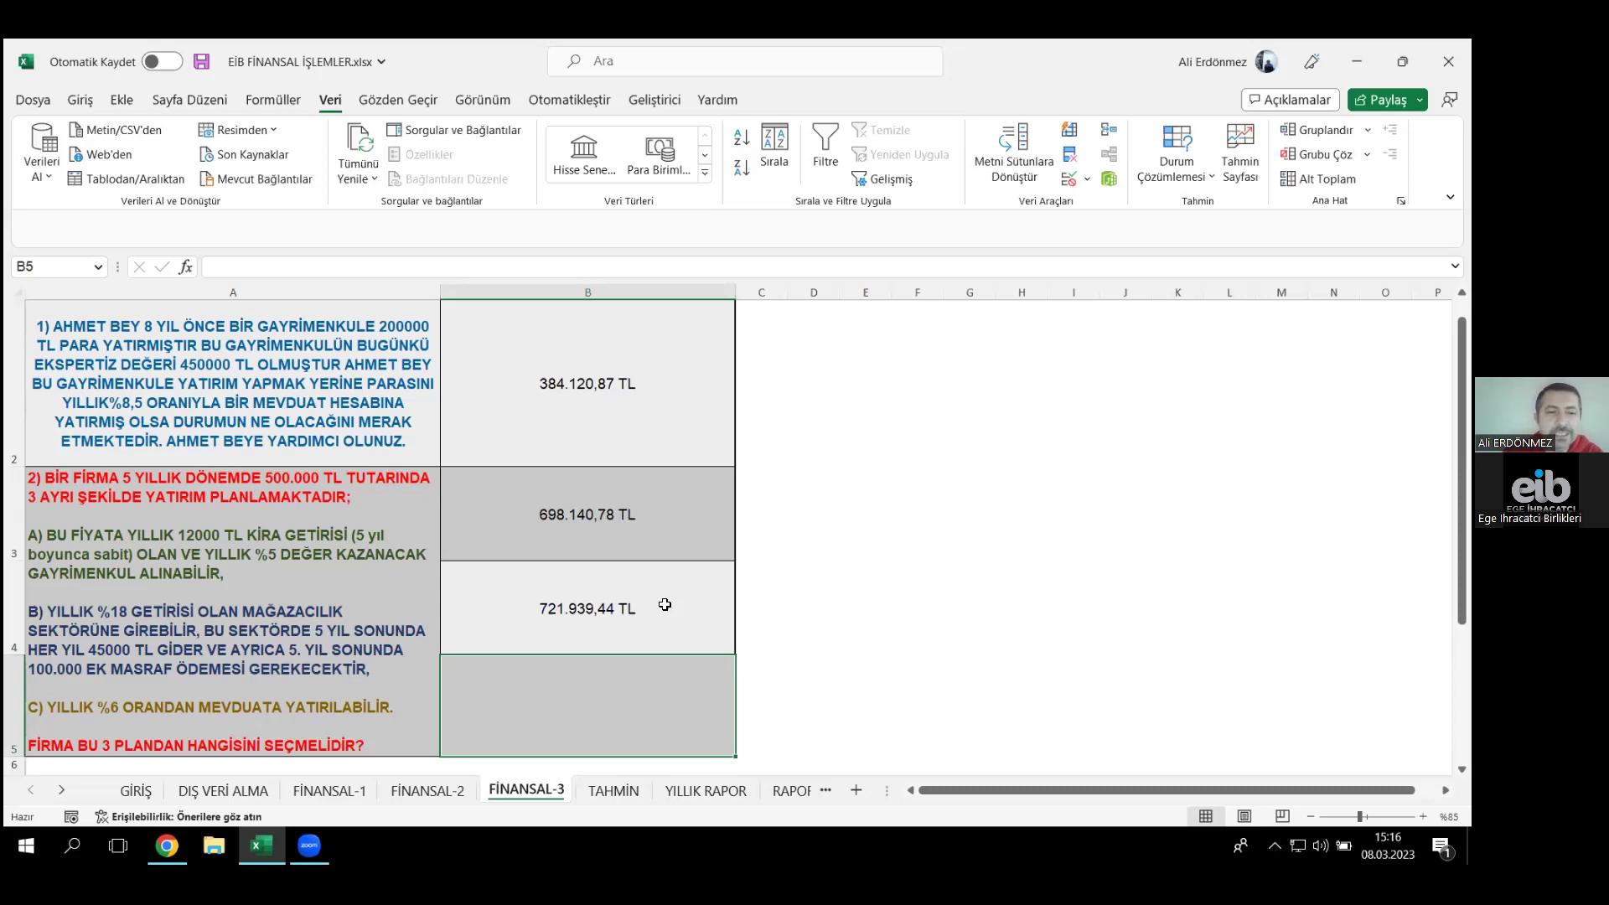
- Enter =GD(6%;5;0;-500000) in B5 for plan C's 6% deposit over five years
text(=)
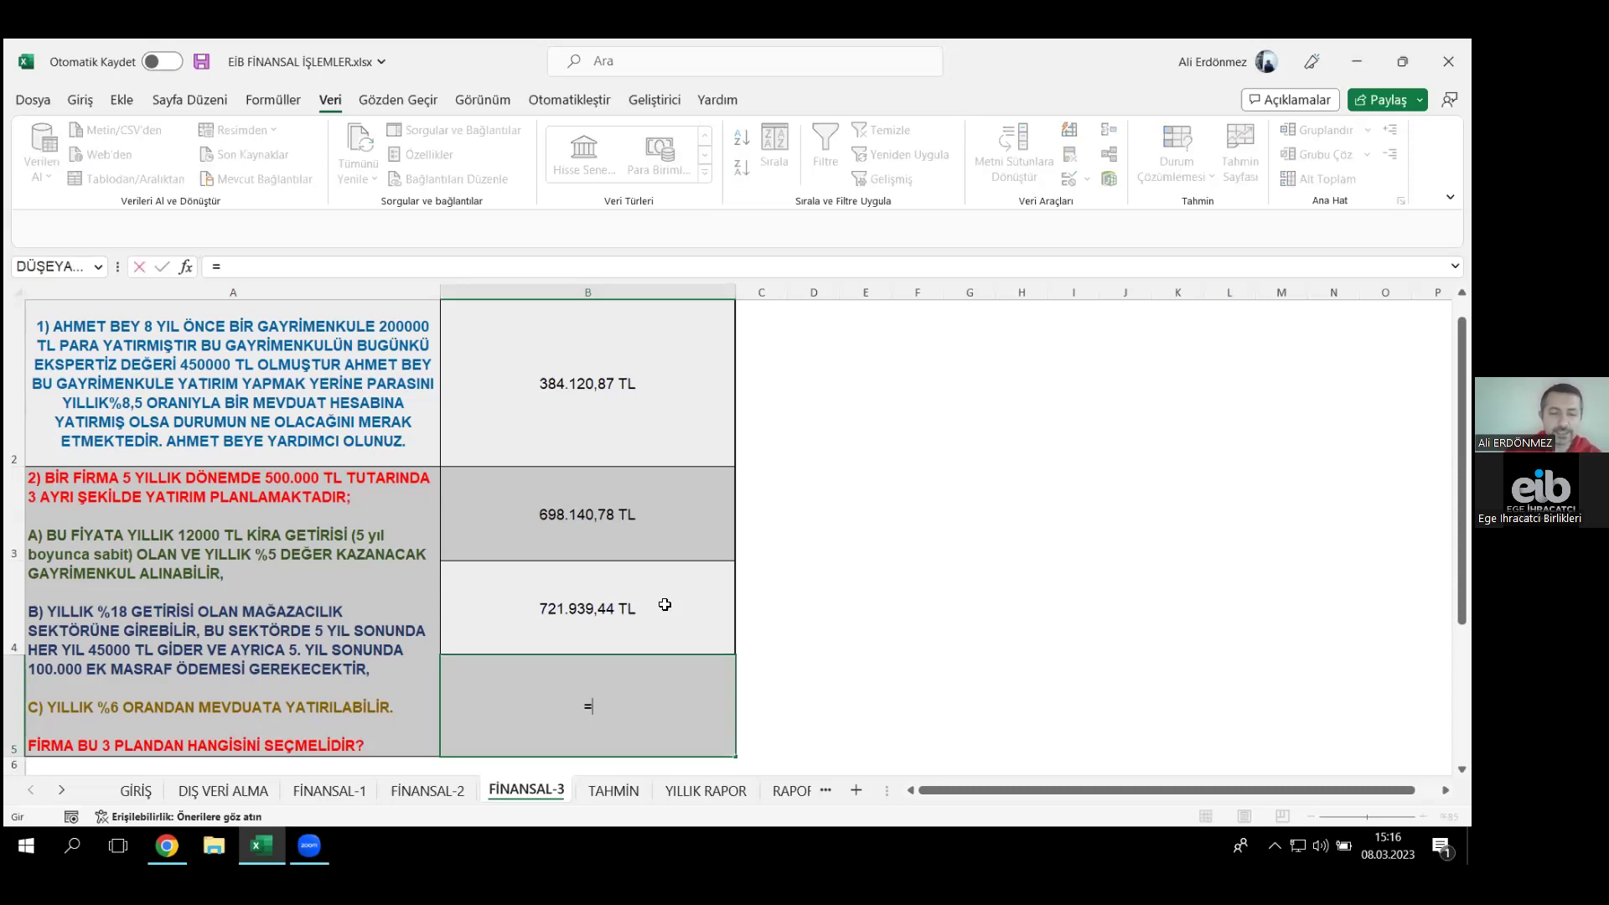
text(GD()
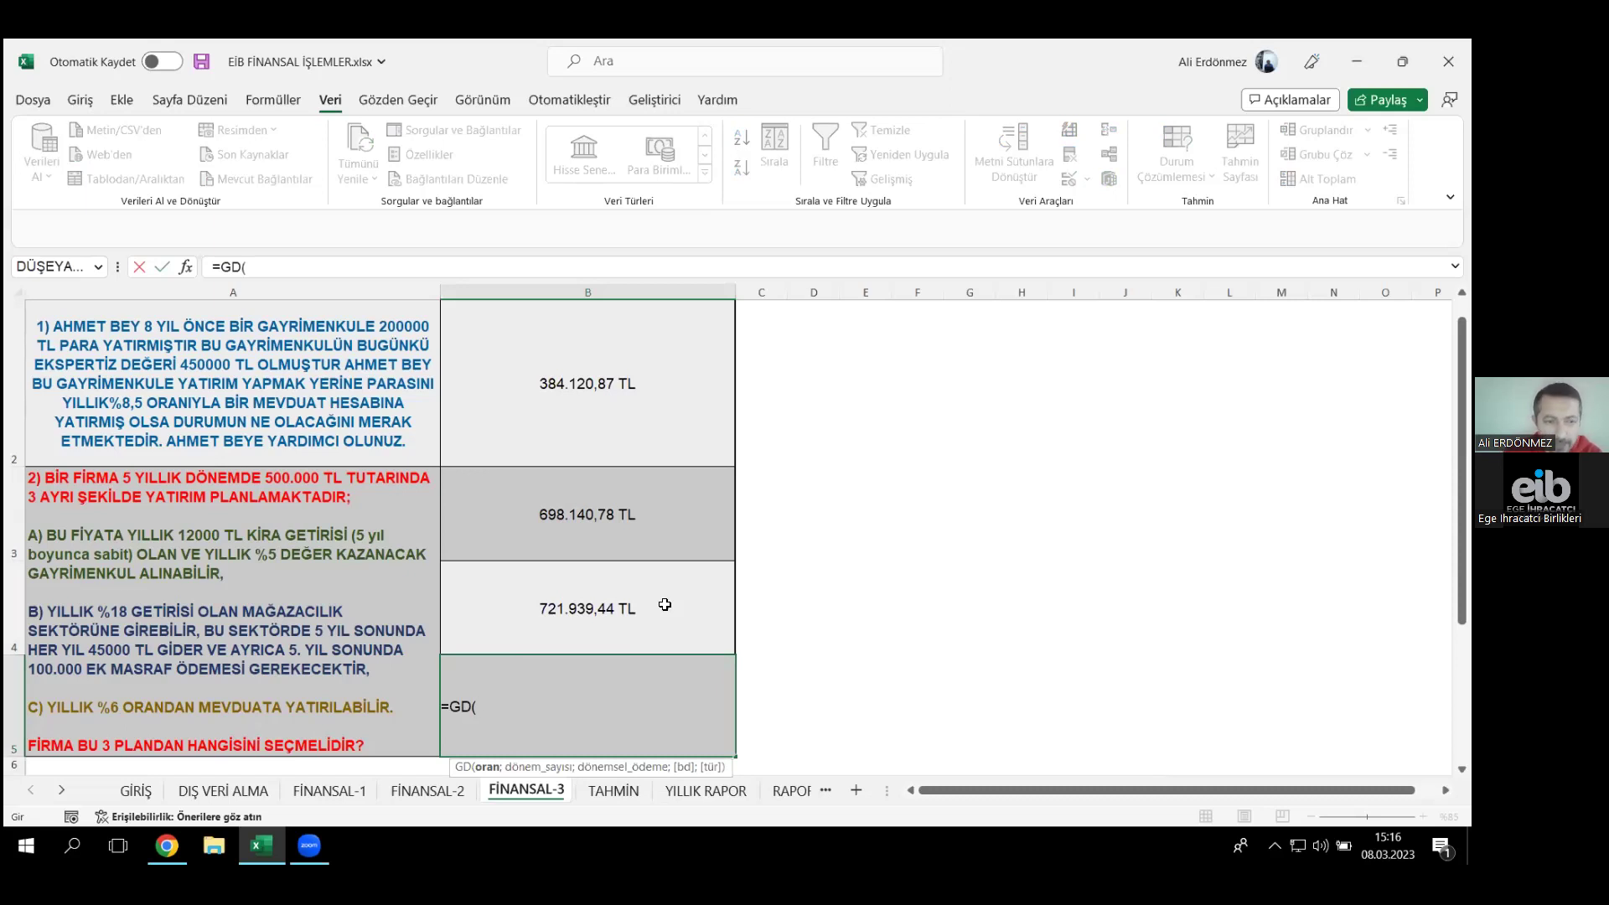
text(6%)
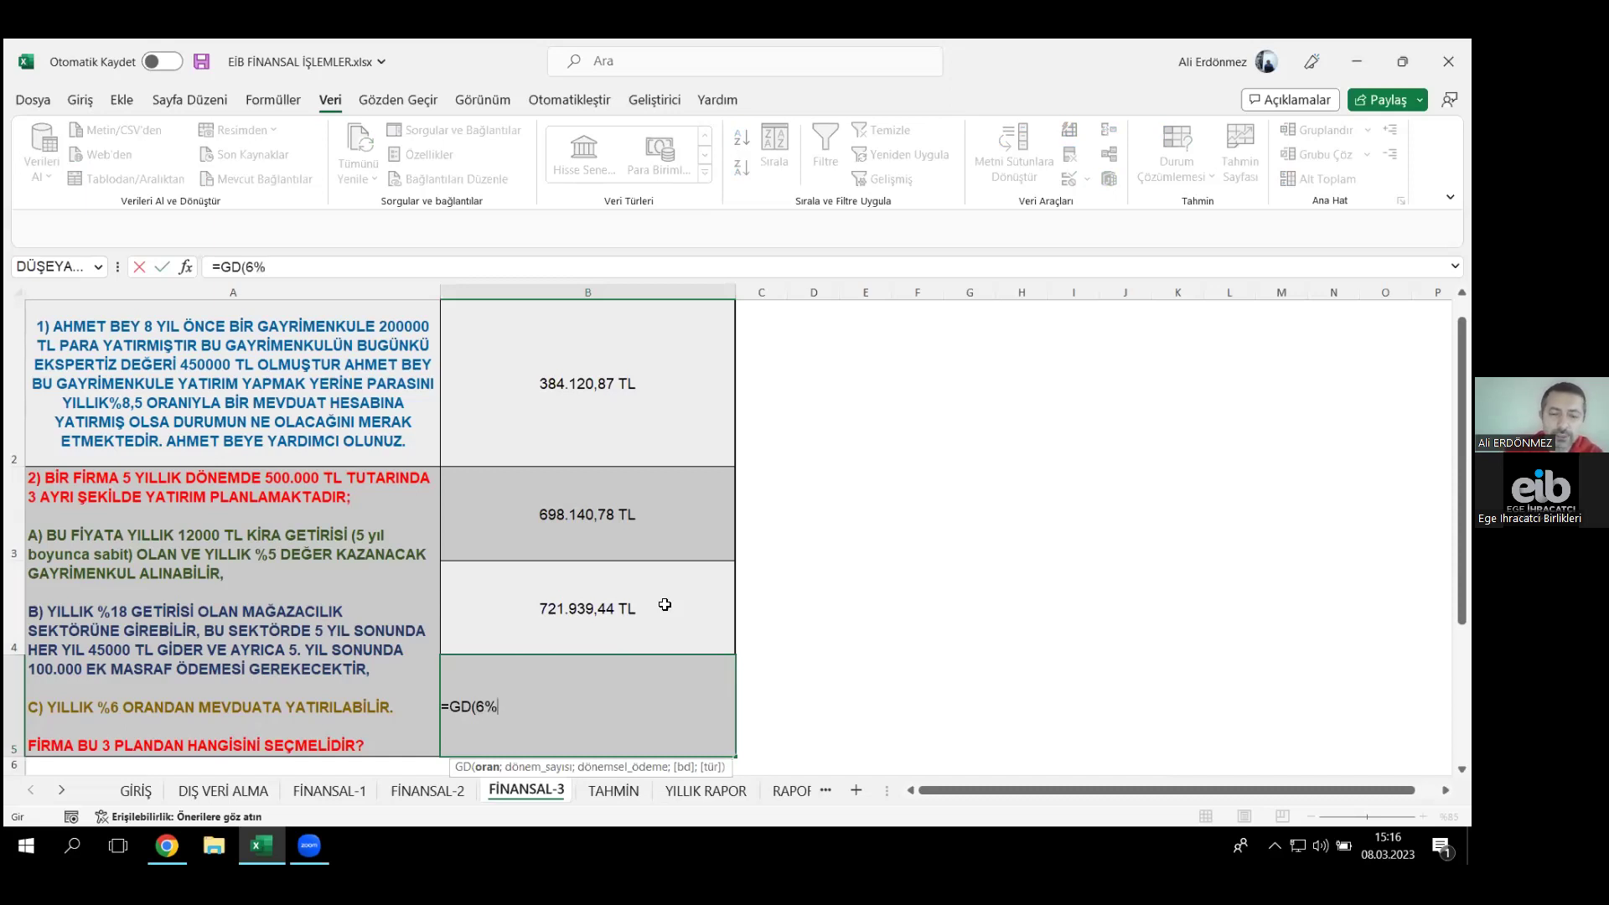
text(;)
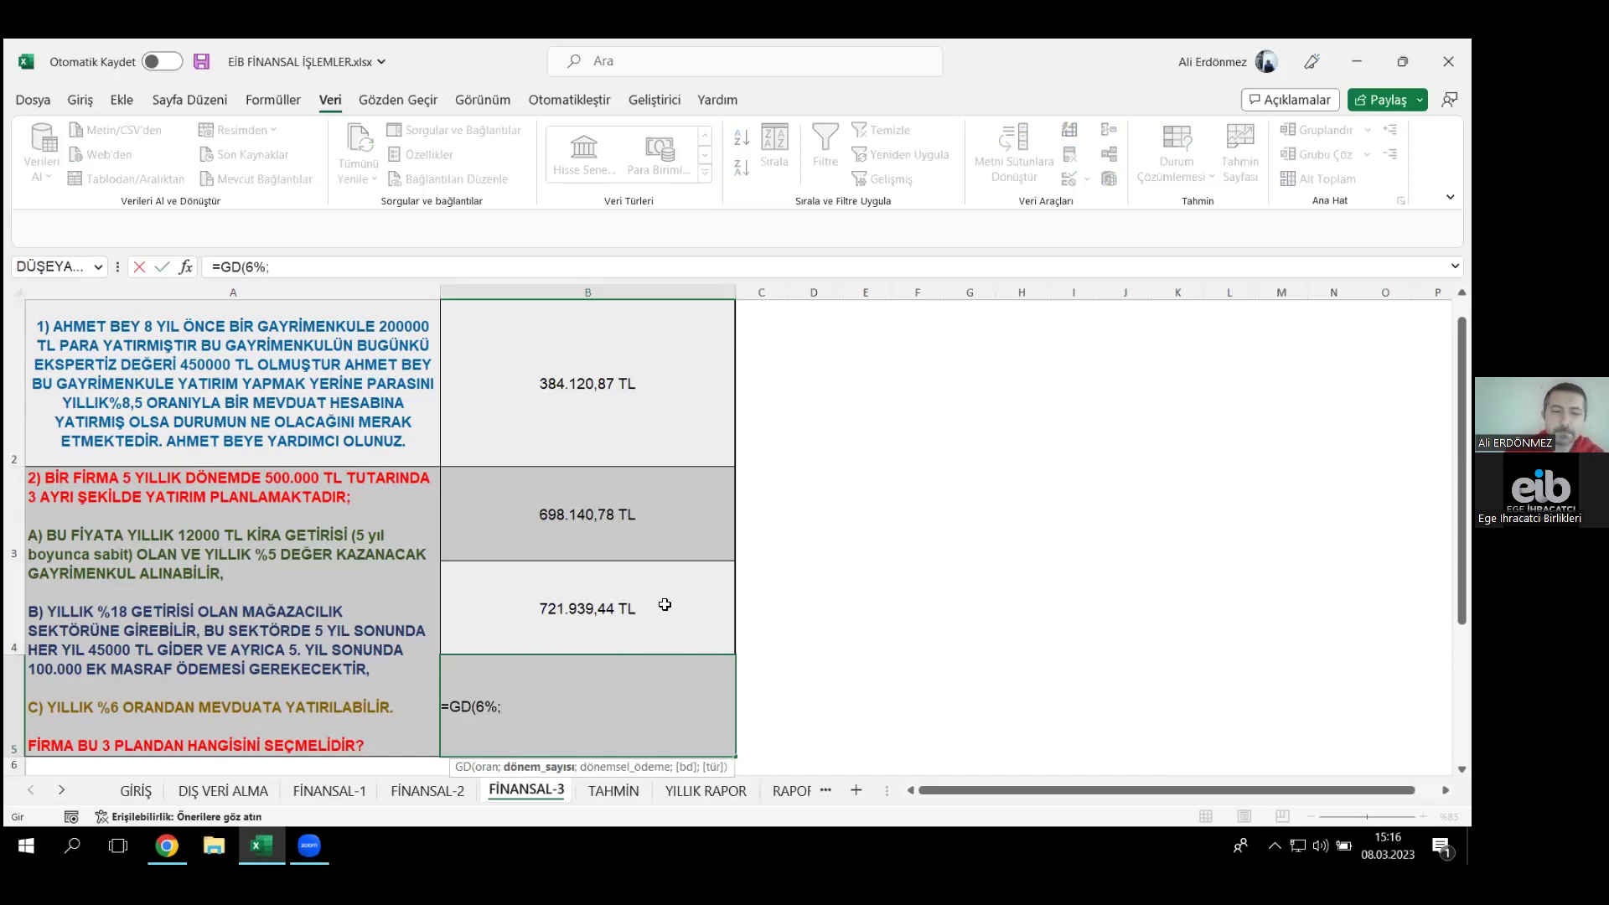
text(5;)
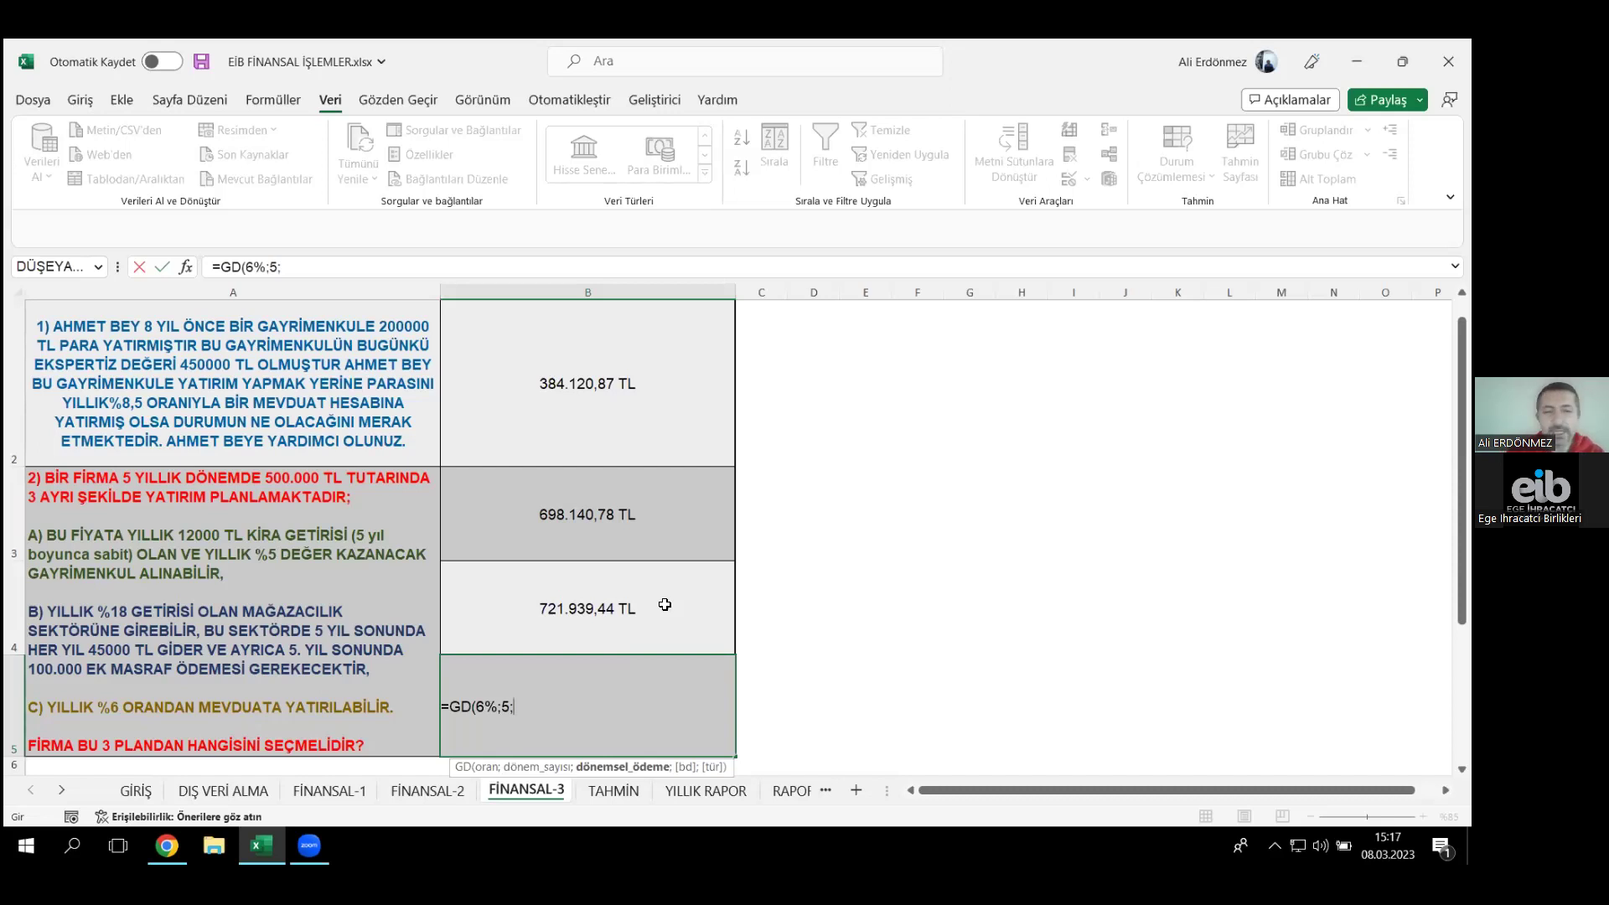
text(0)
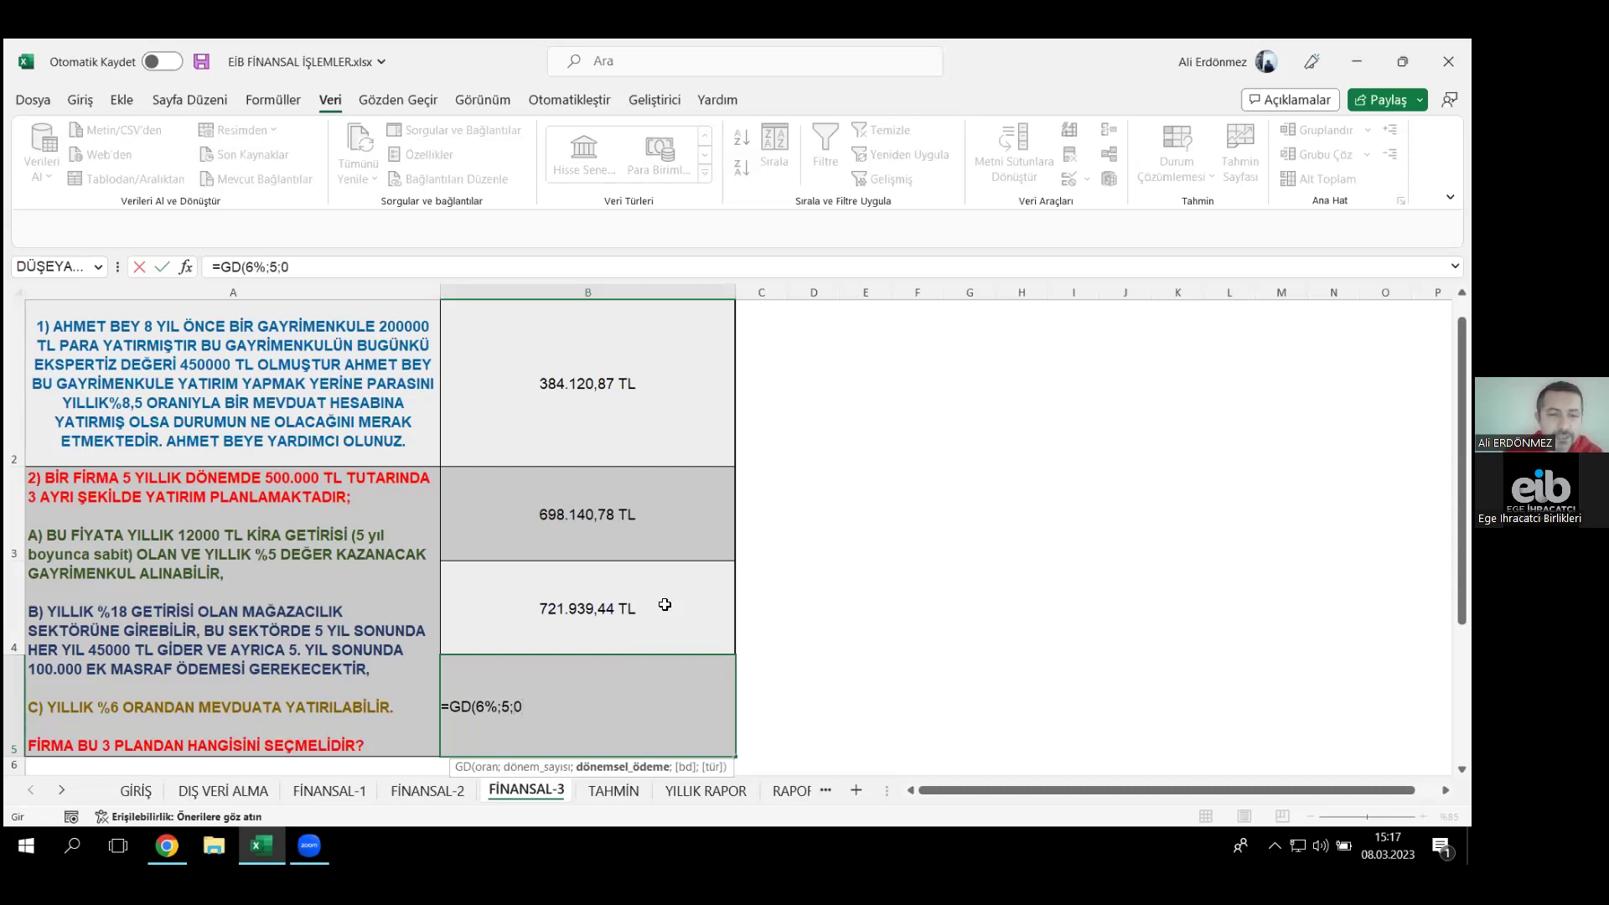
text(;)
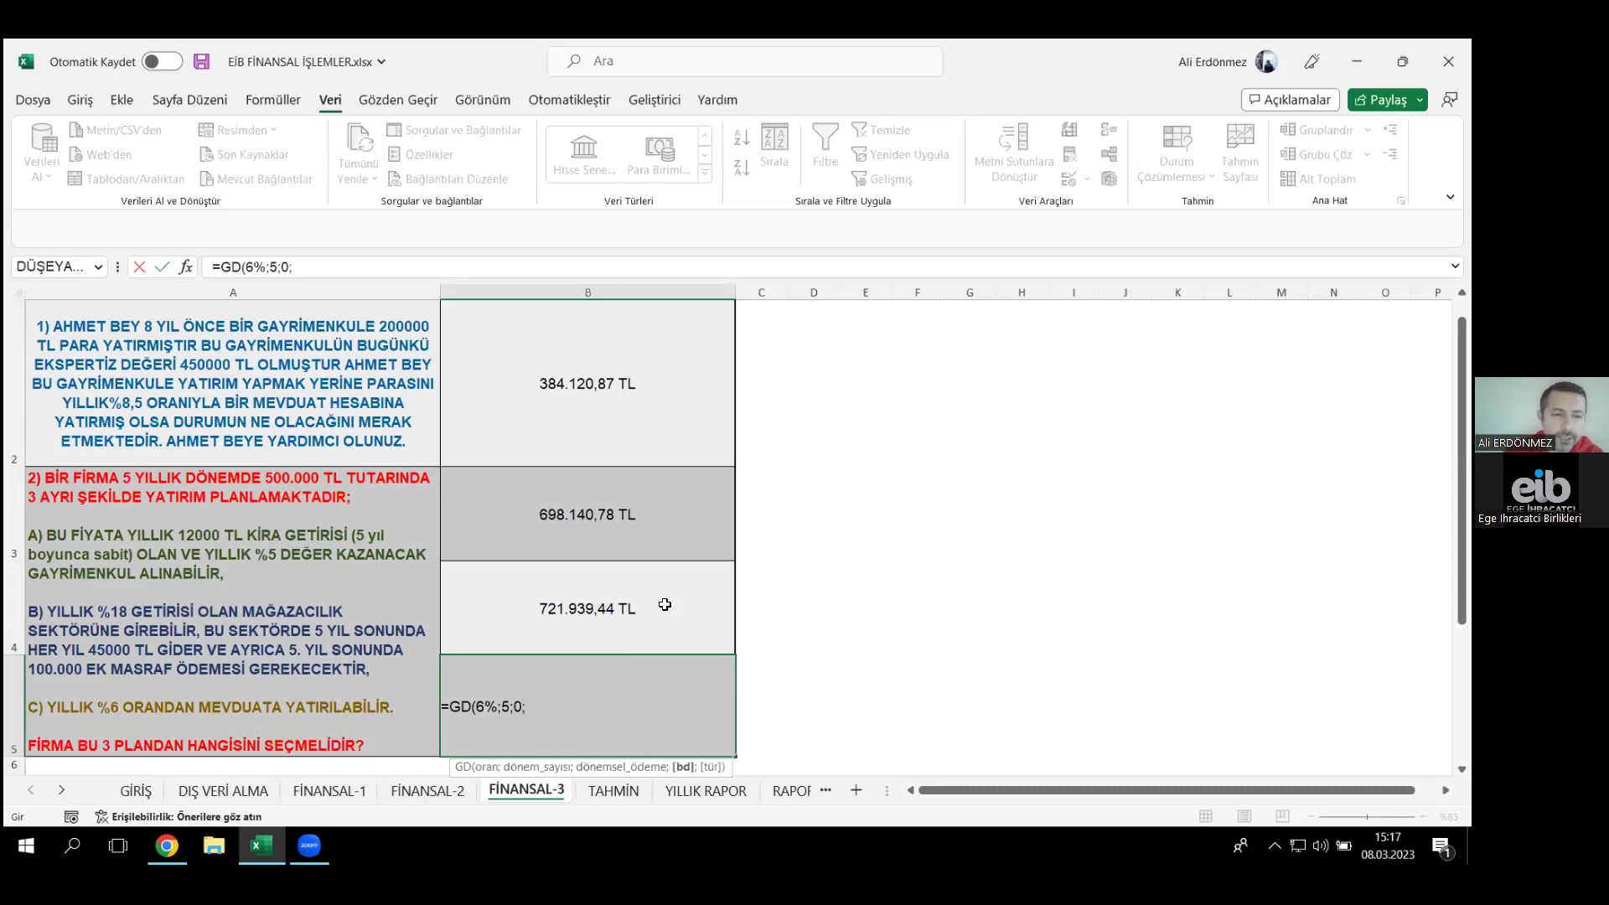
text(-500)
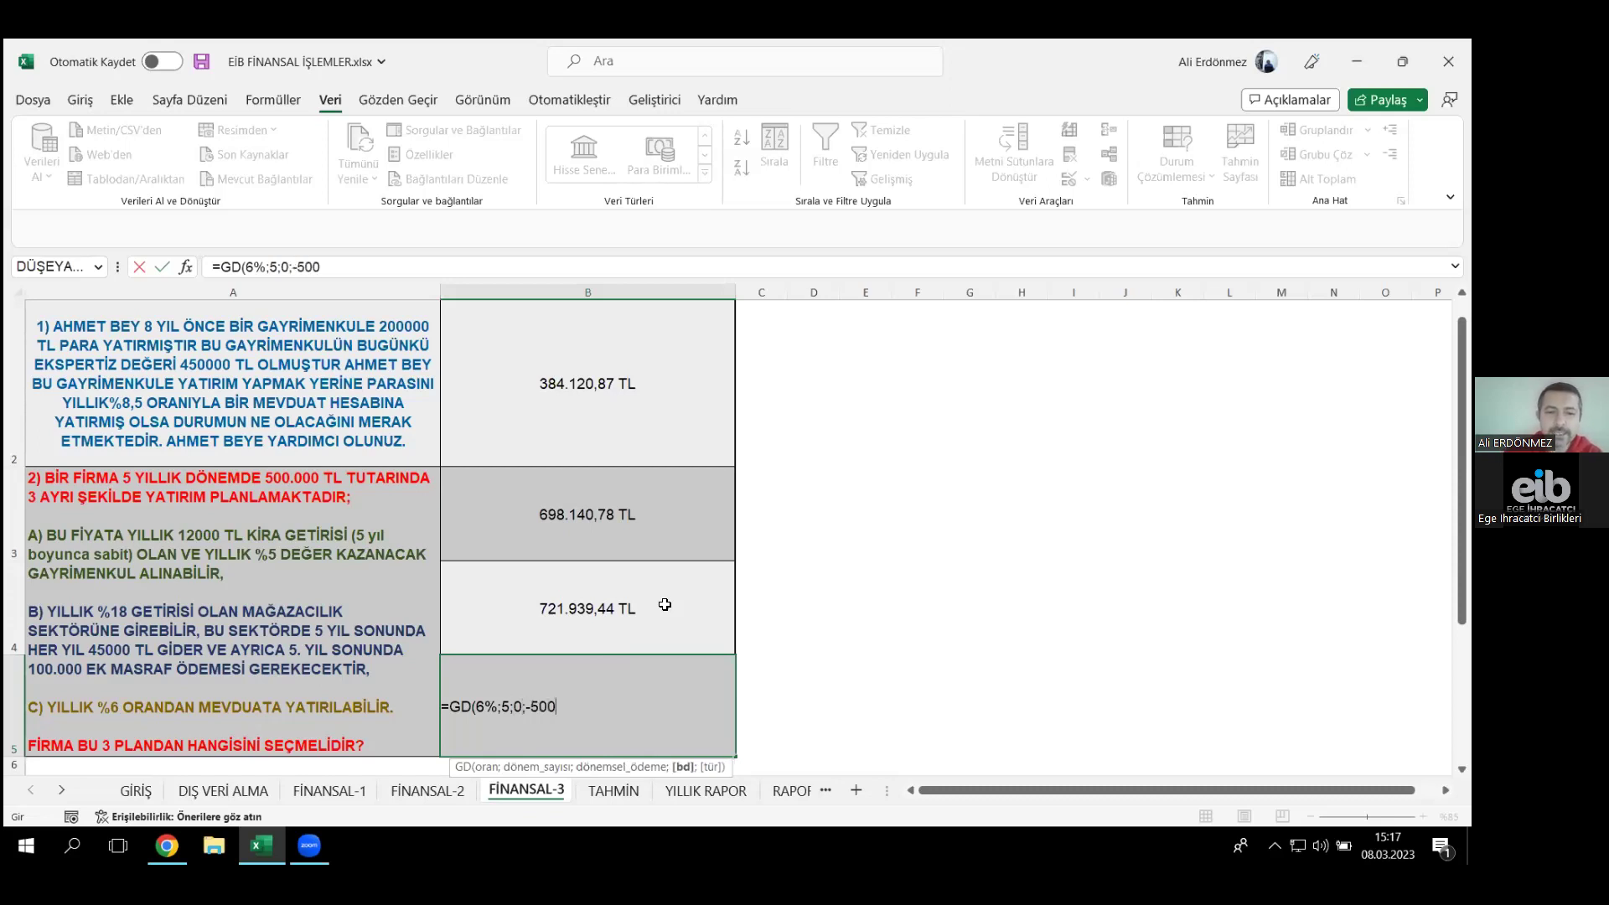
text(000)
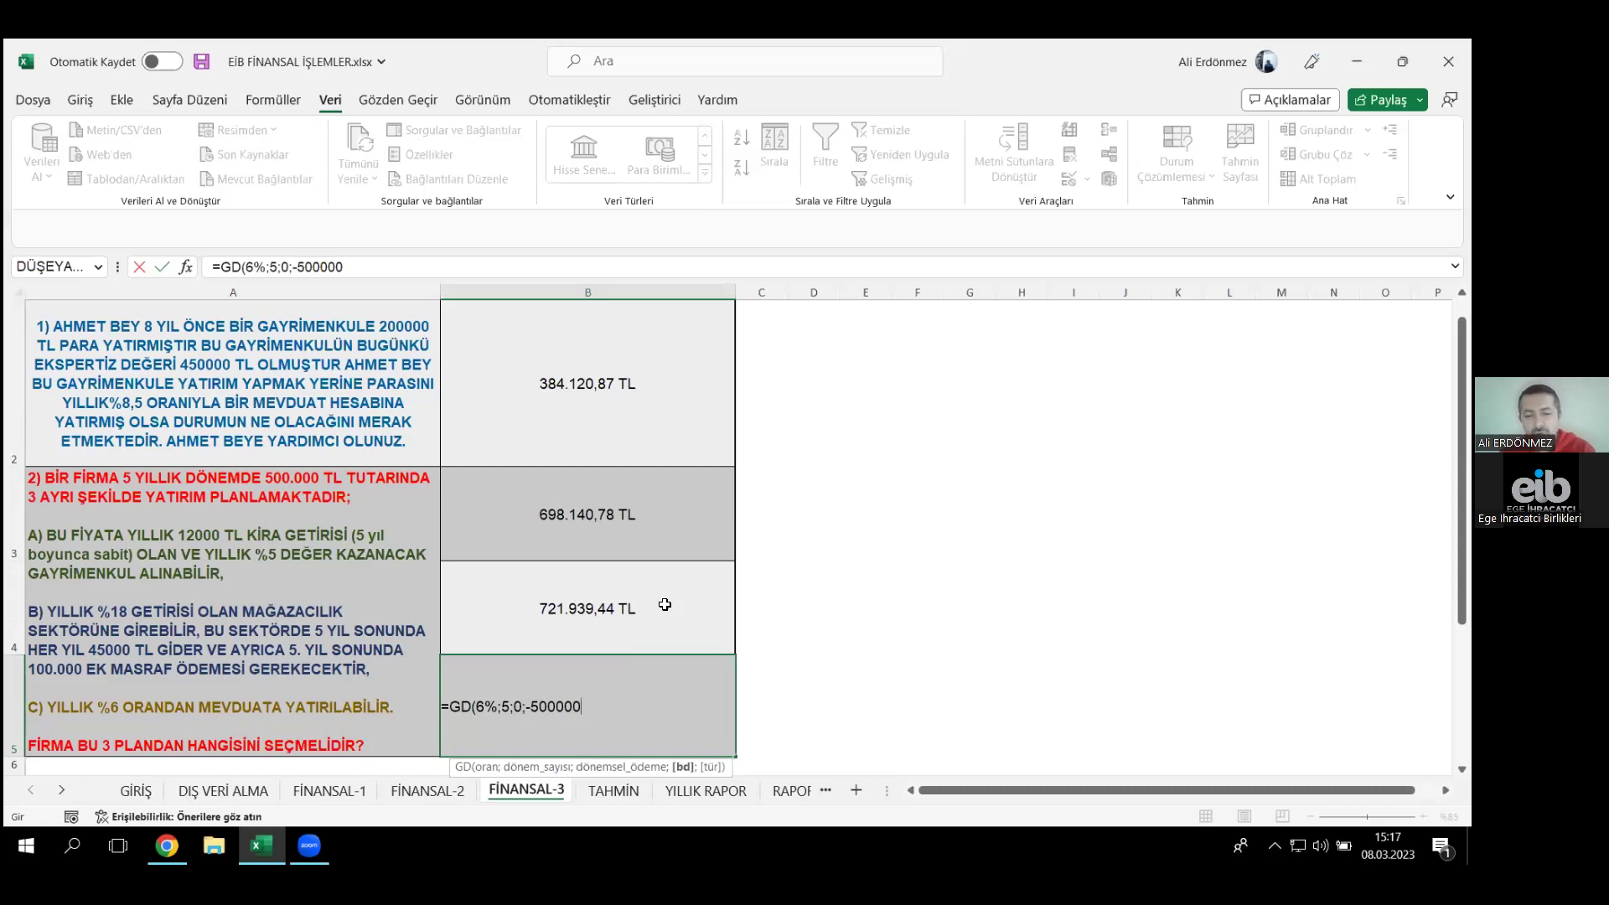
text())
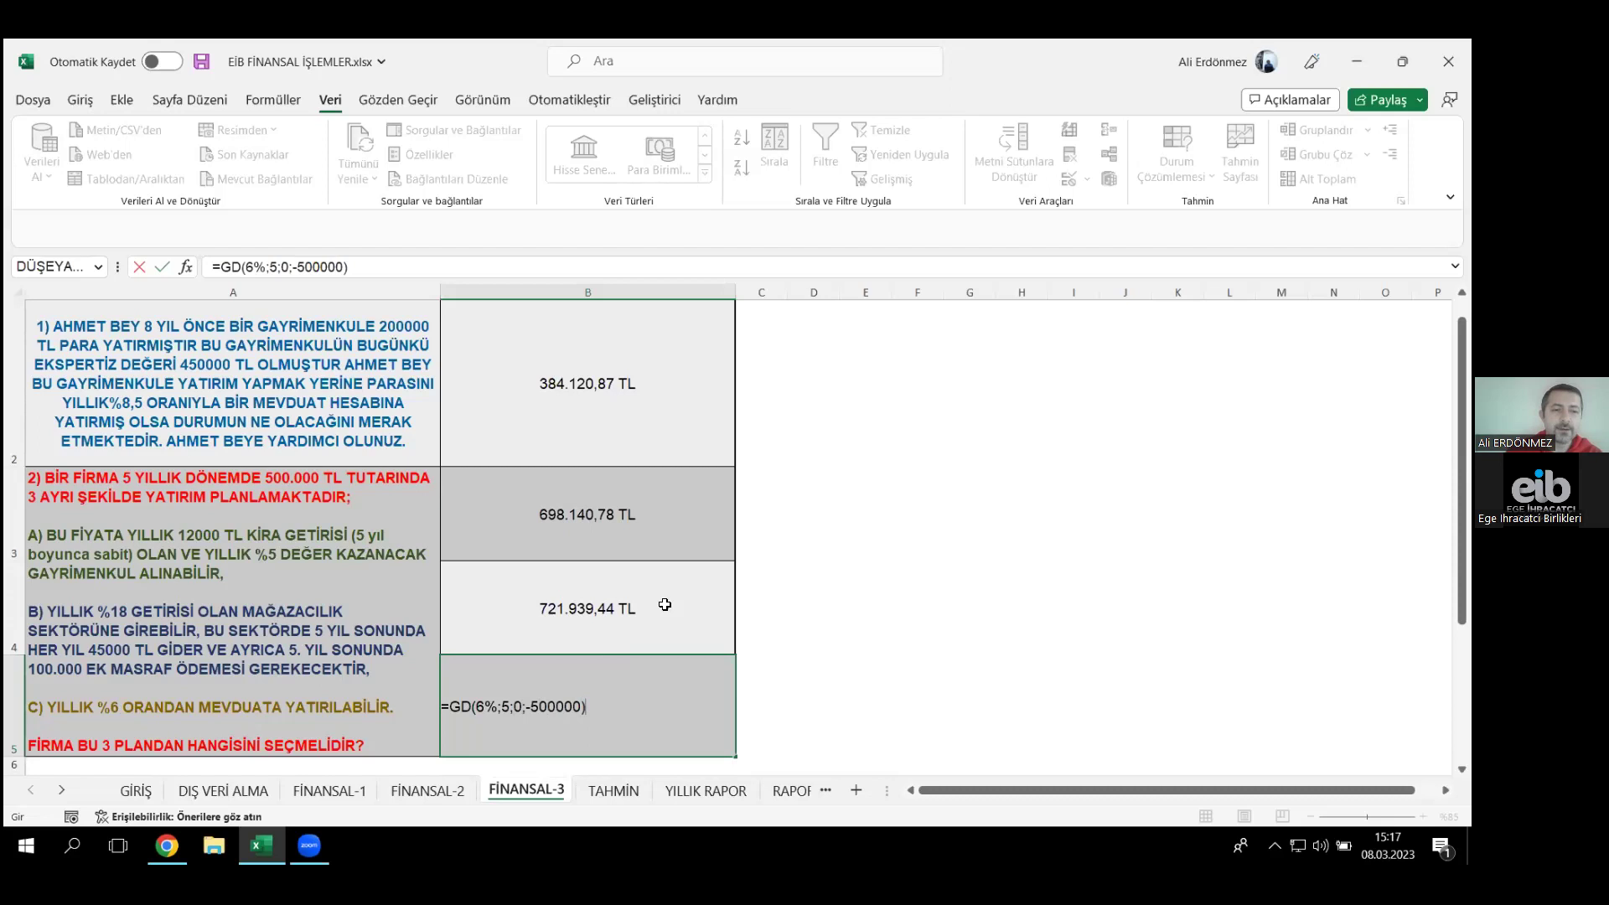
key(Return)
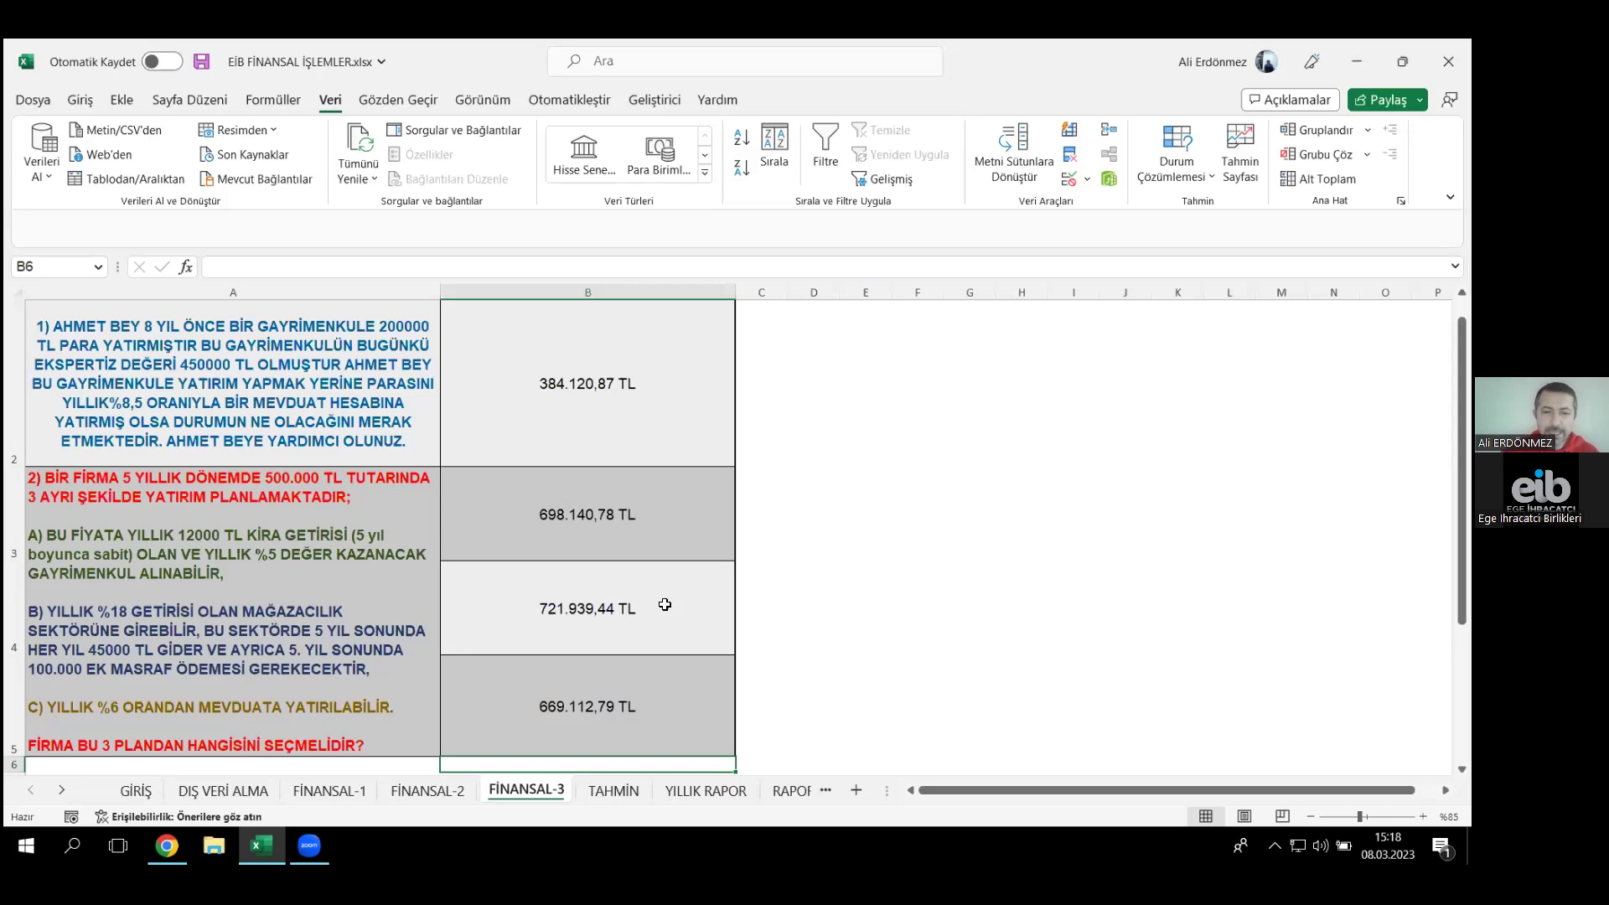
- Move to the next sheet, TAHMİN, with its TARİH dates and SATIŞ ADEDİ counts
key(ctrl+Page_Down)
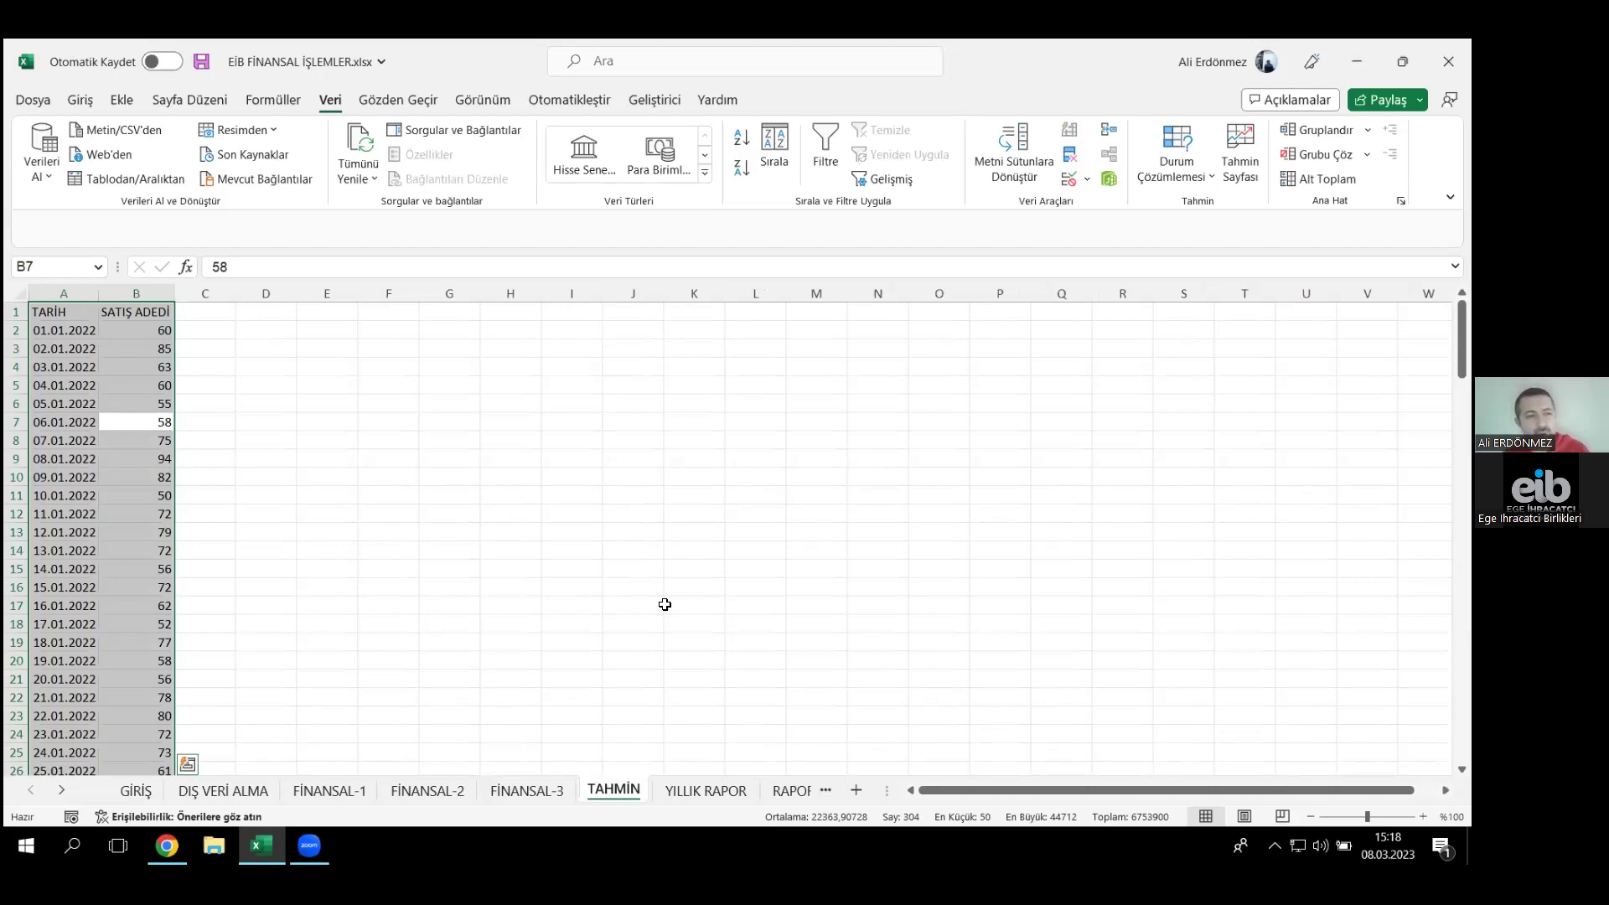
click(68, 333)
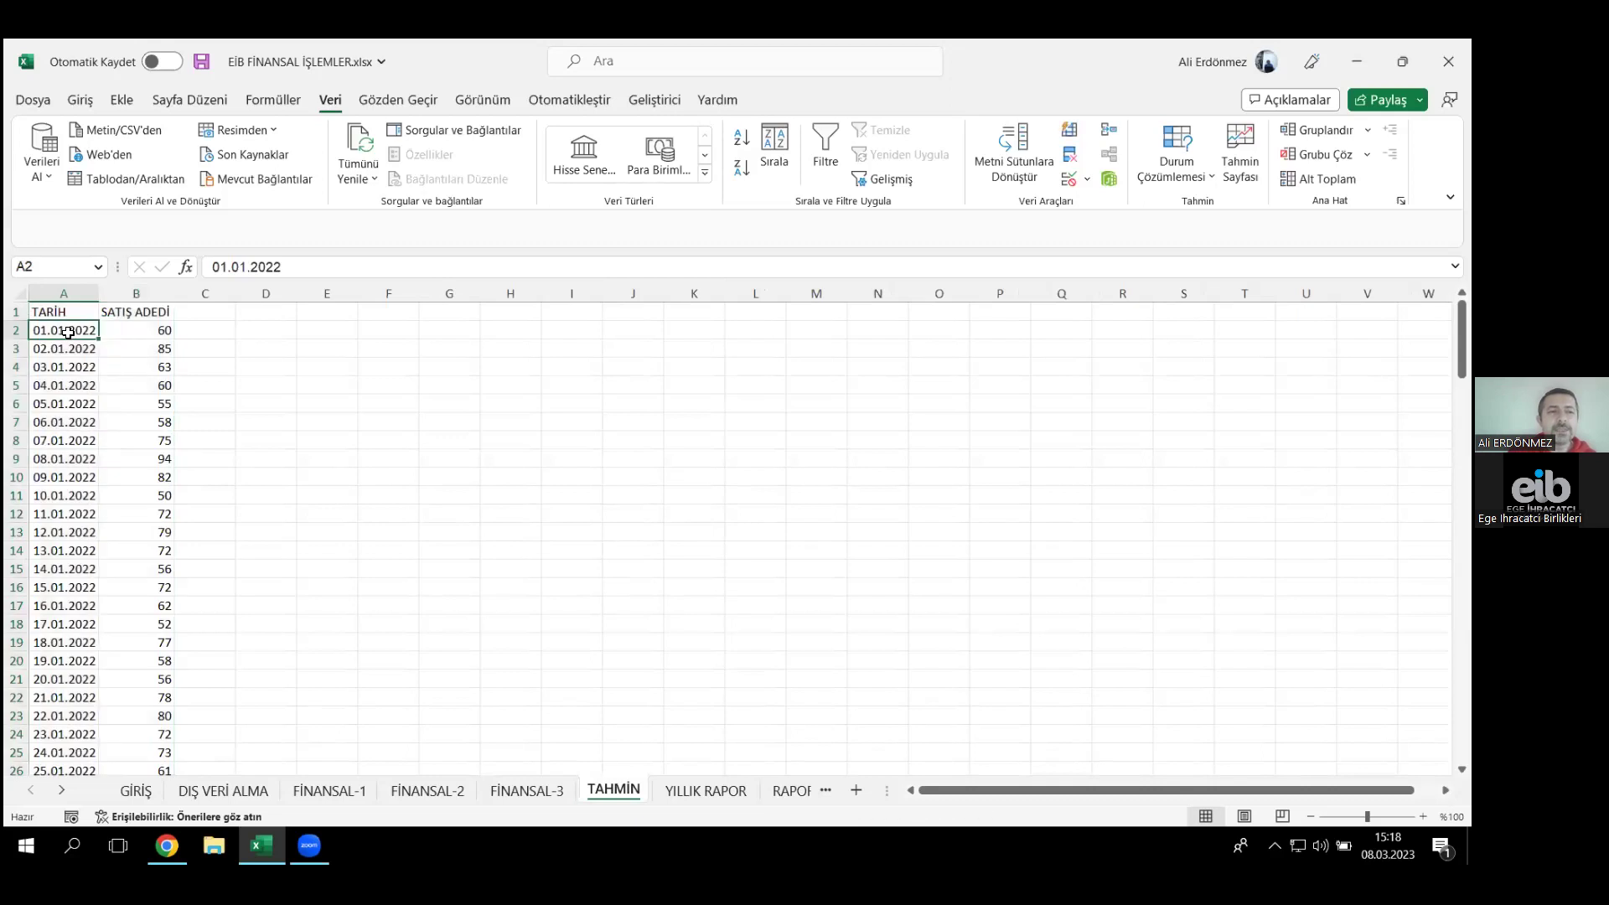
click(140, 334)
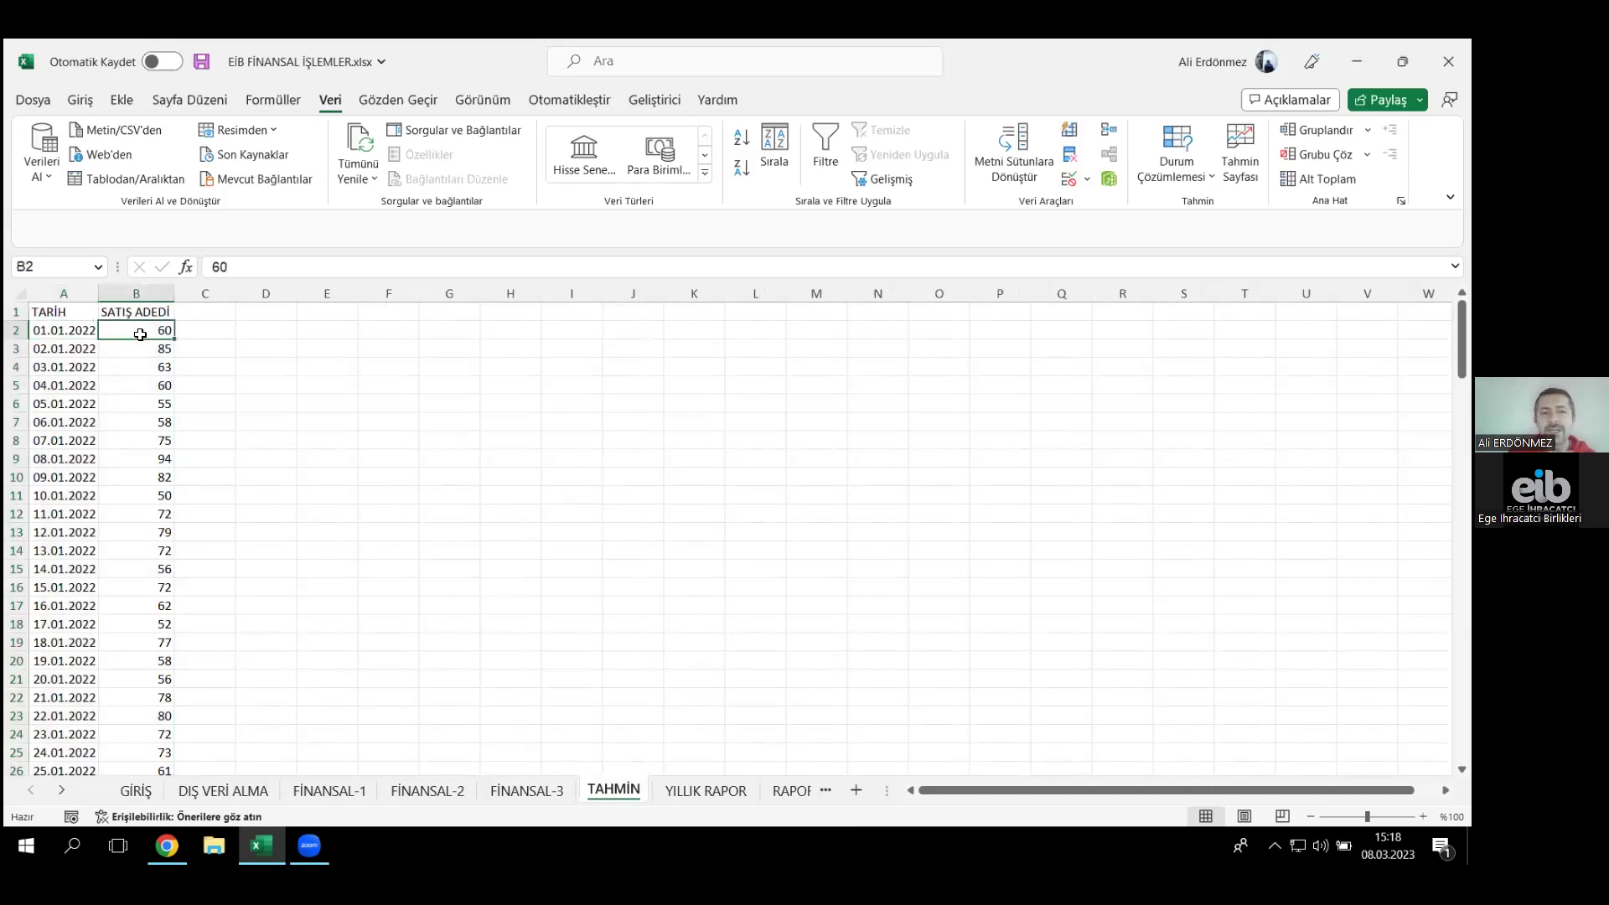
click(70, 349)
click(70, 408)
key(ctrl+Down)
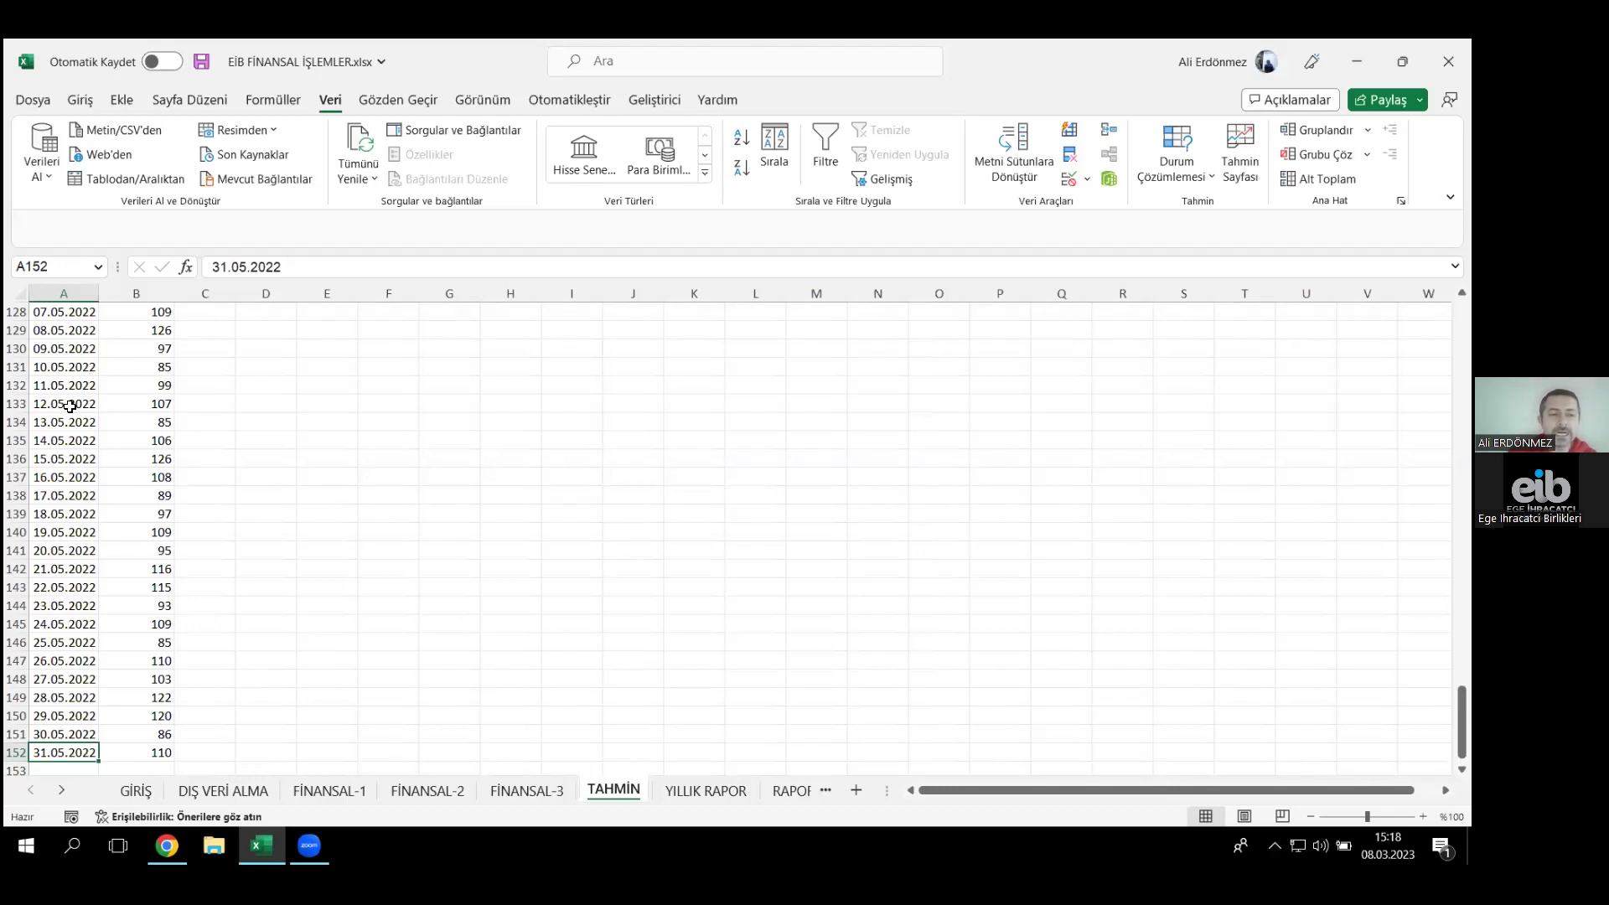
key(ctrl+Up)
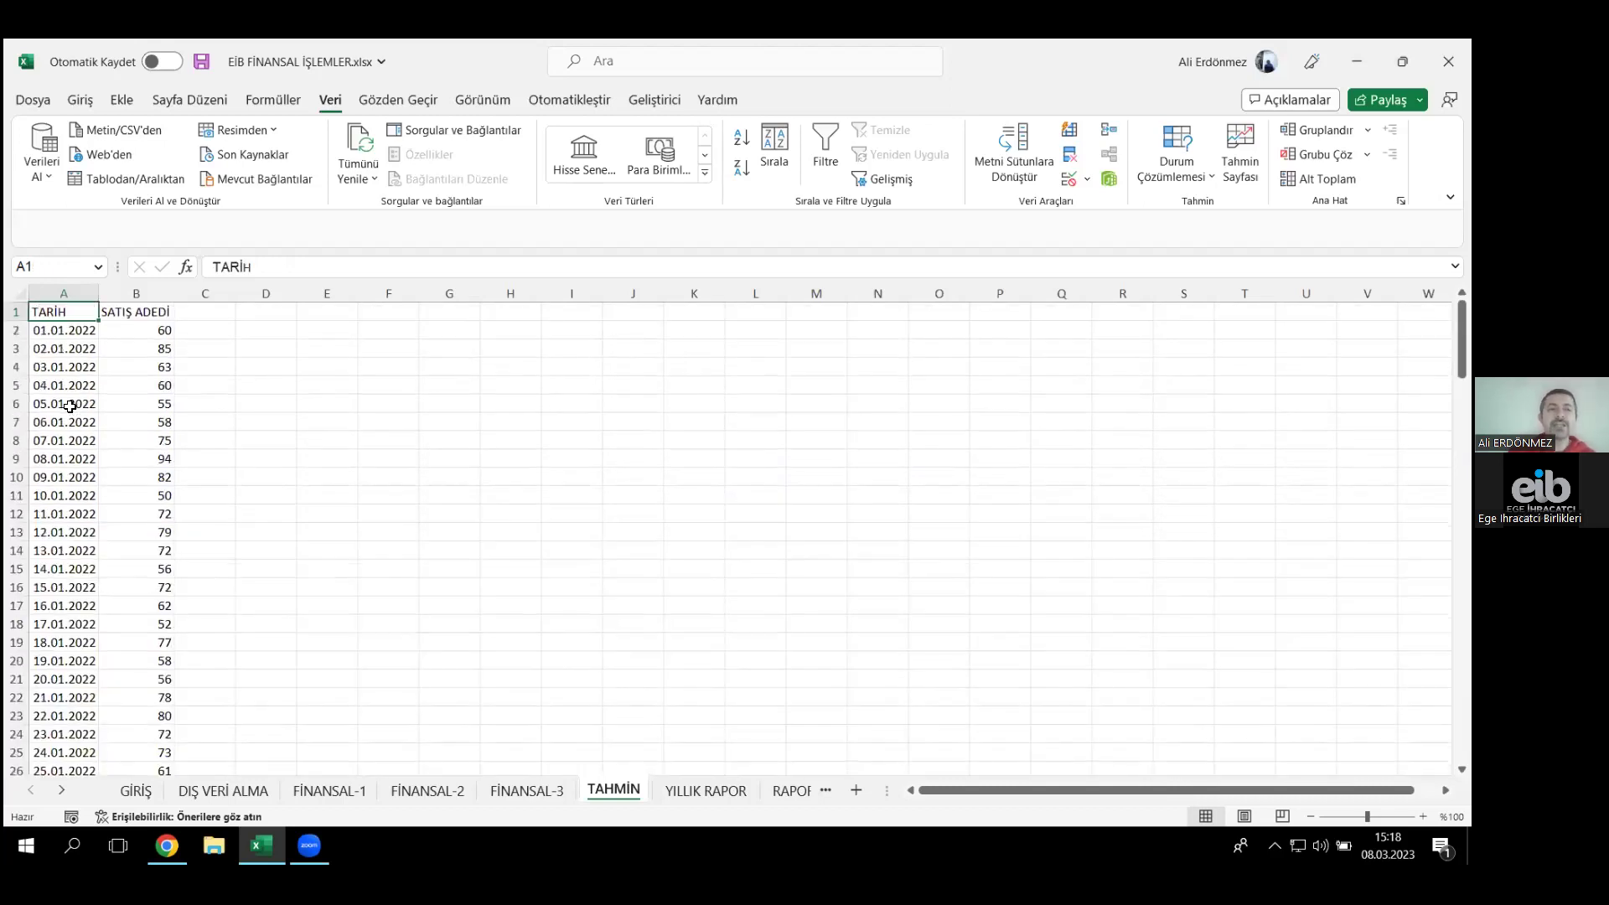
key(Down)
key(ctrl+shift+Down)
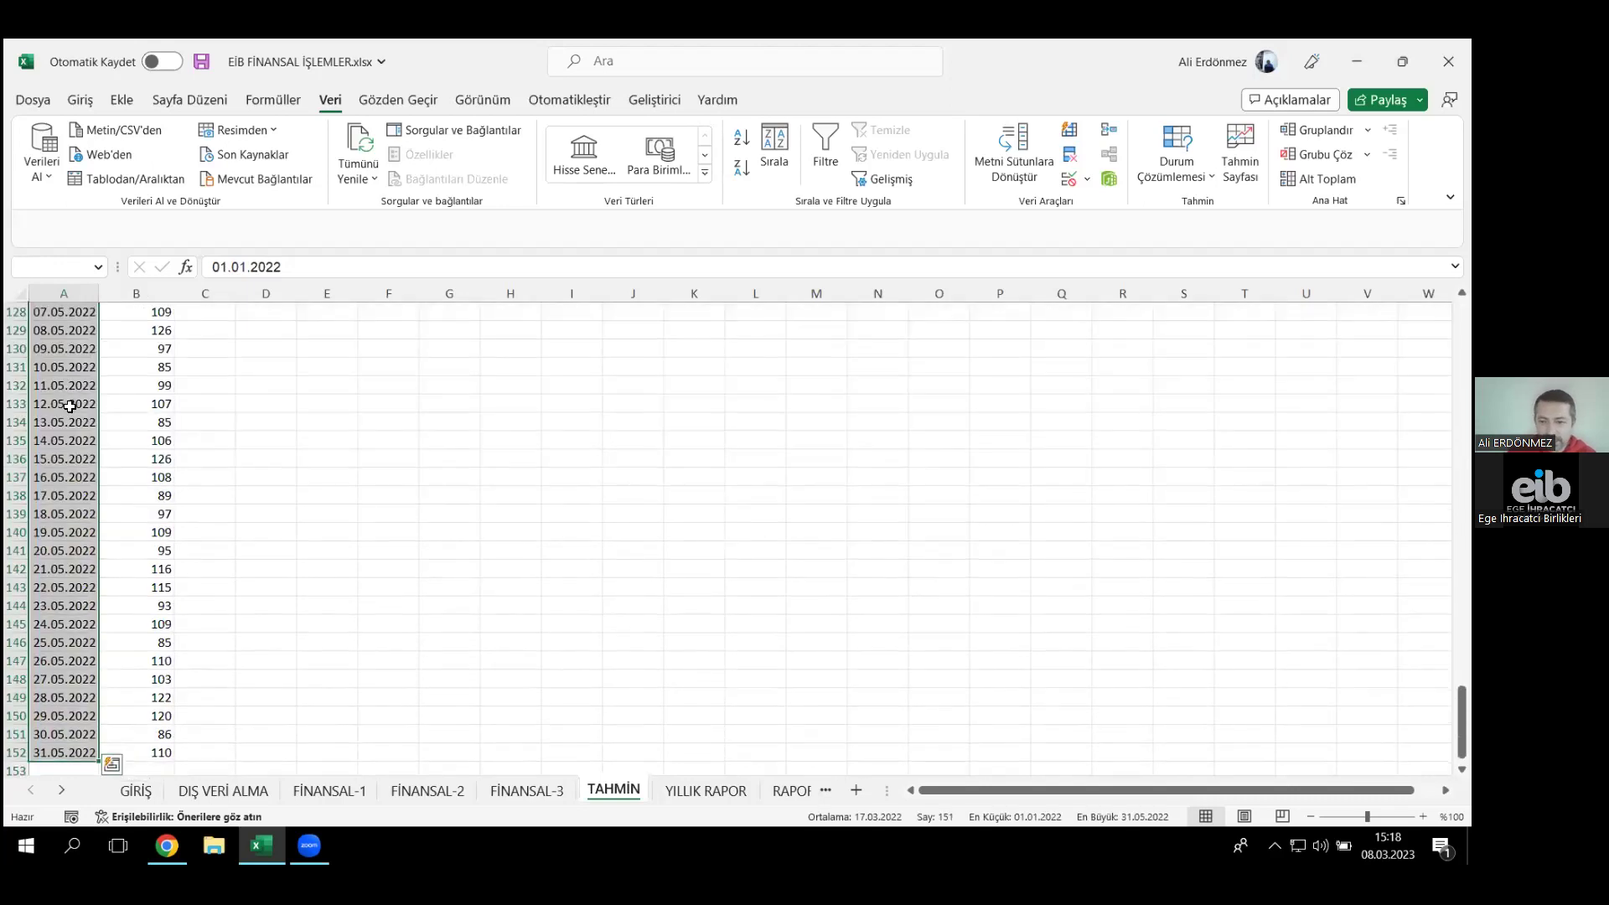
key(ctrl+q)
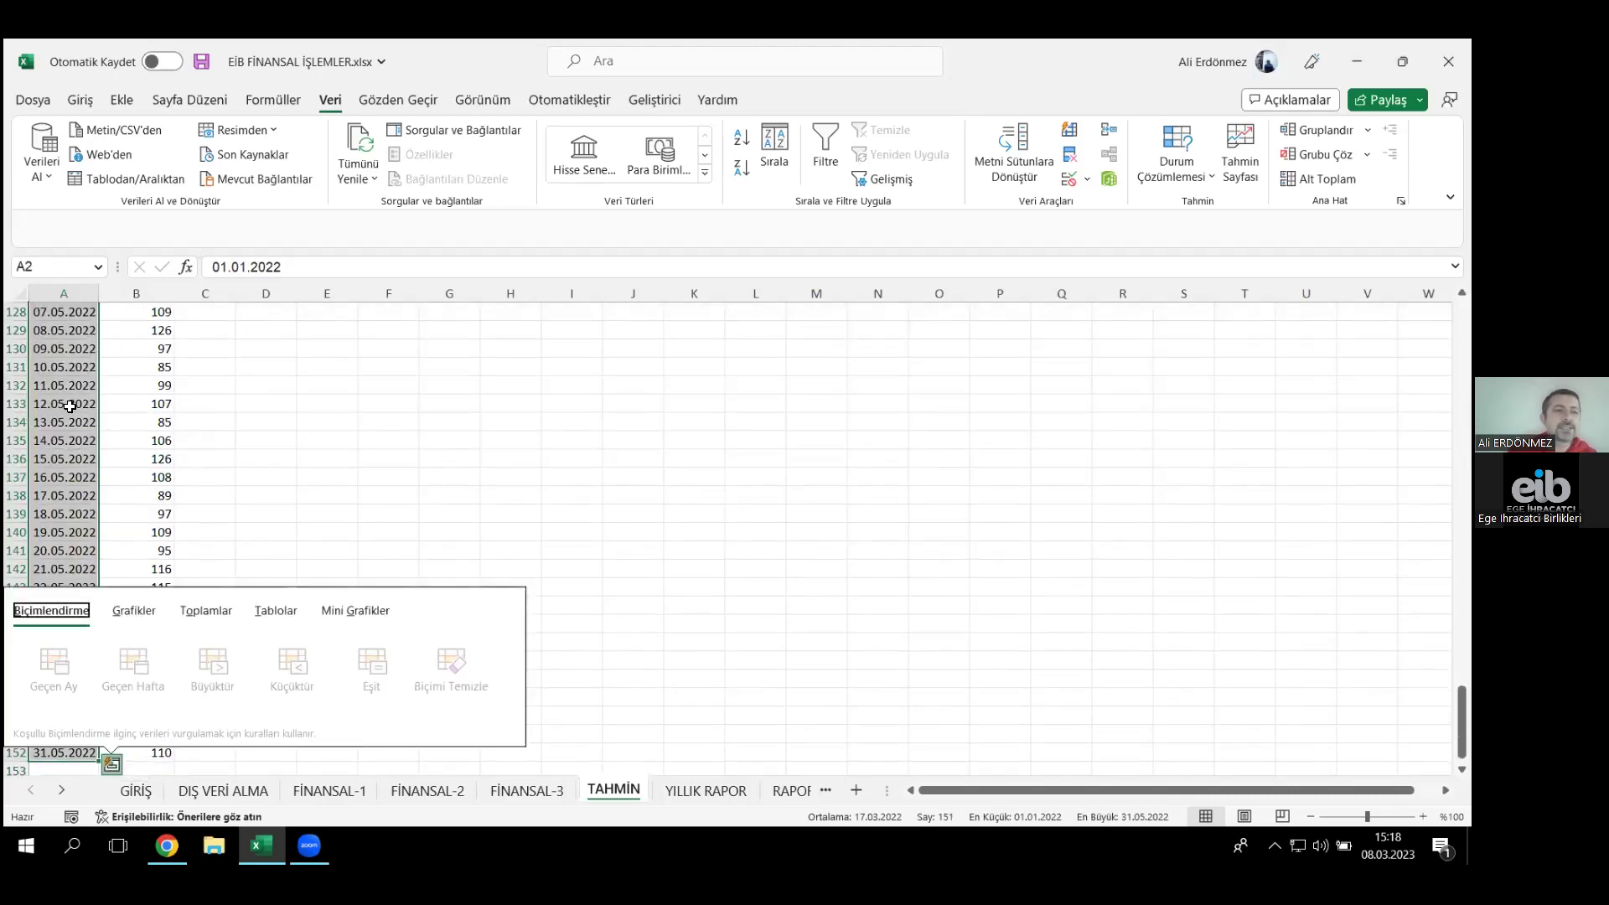
key(Escape)
key(ctrl+Up)
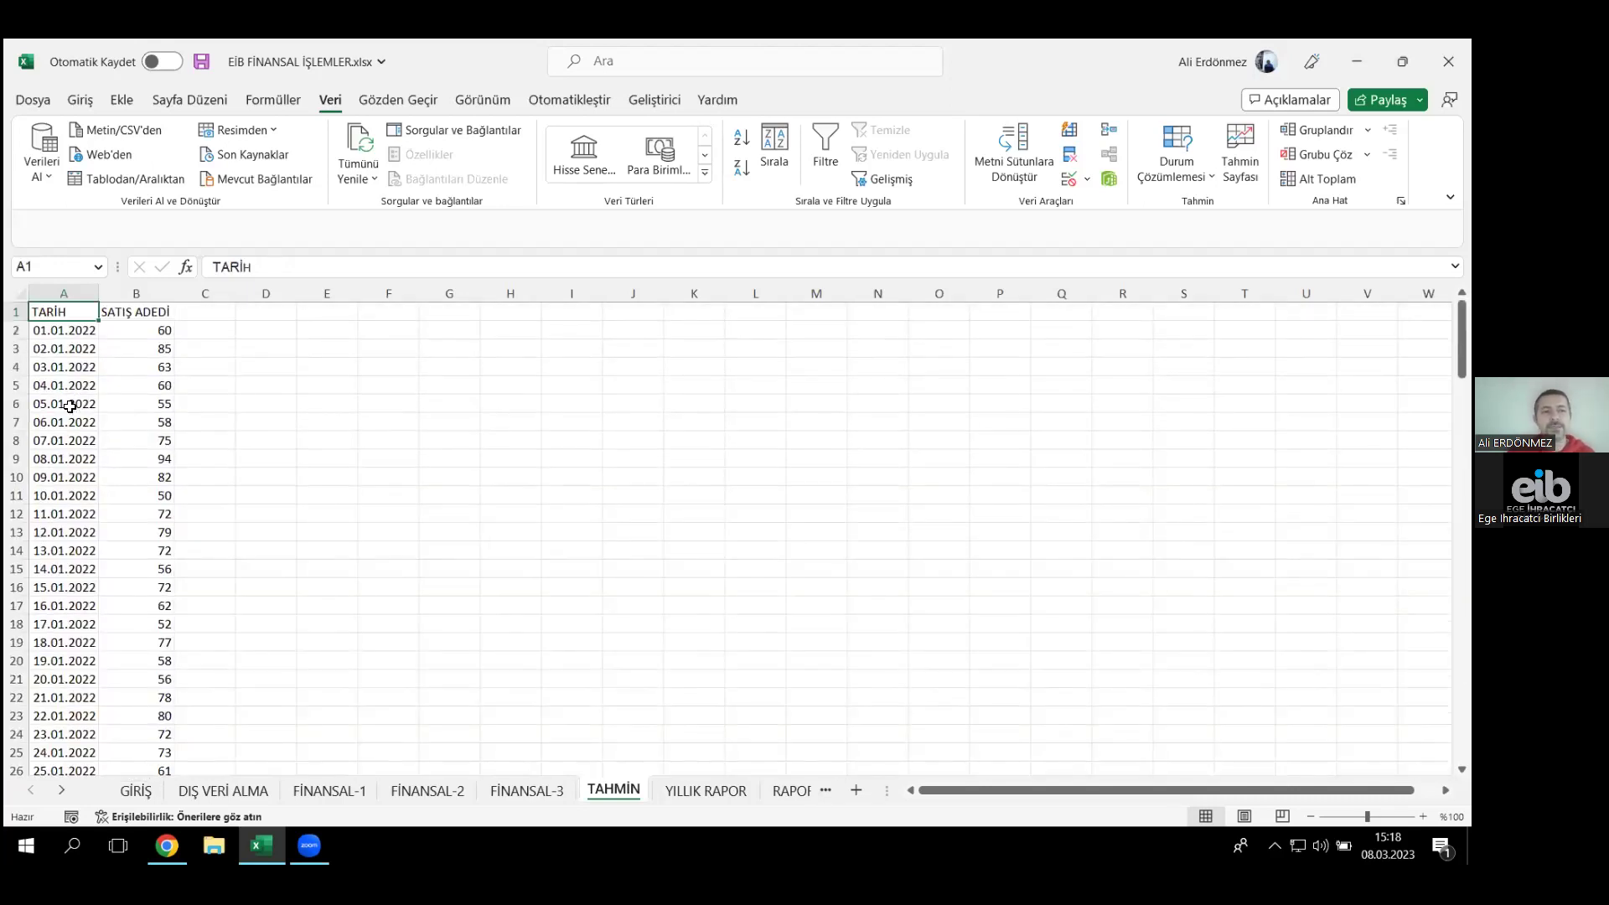
key(Right)
key(Down)
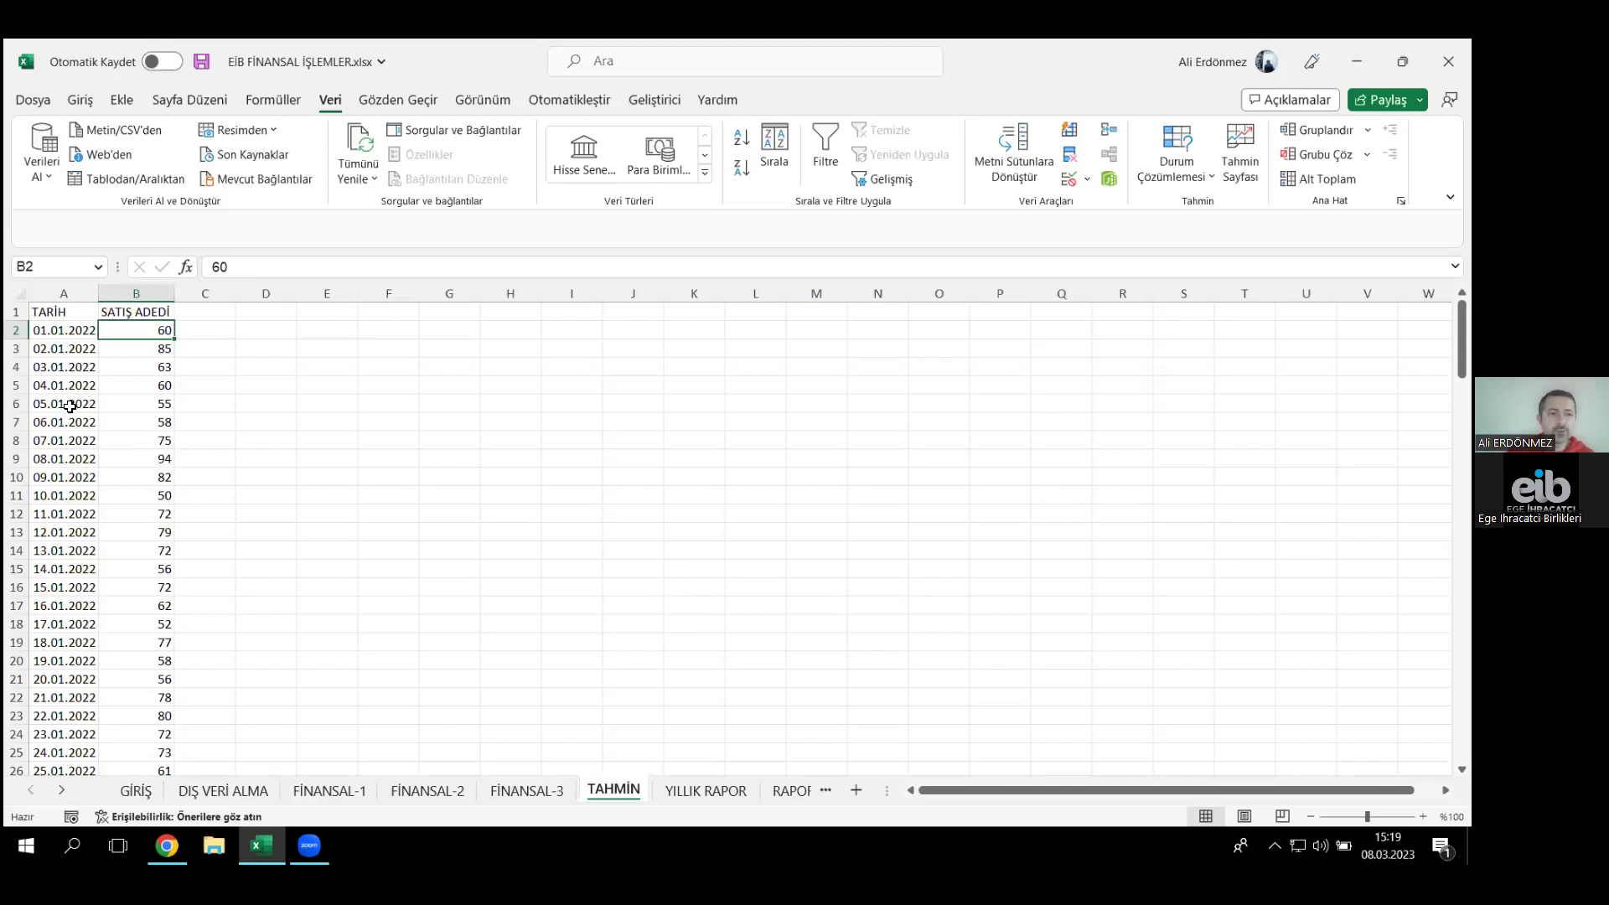
click(118, 433)
click(73, 372)
click(130, 519)
click(133, 438)
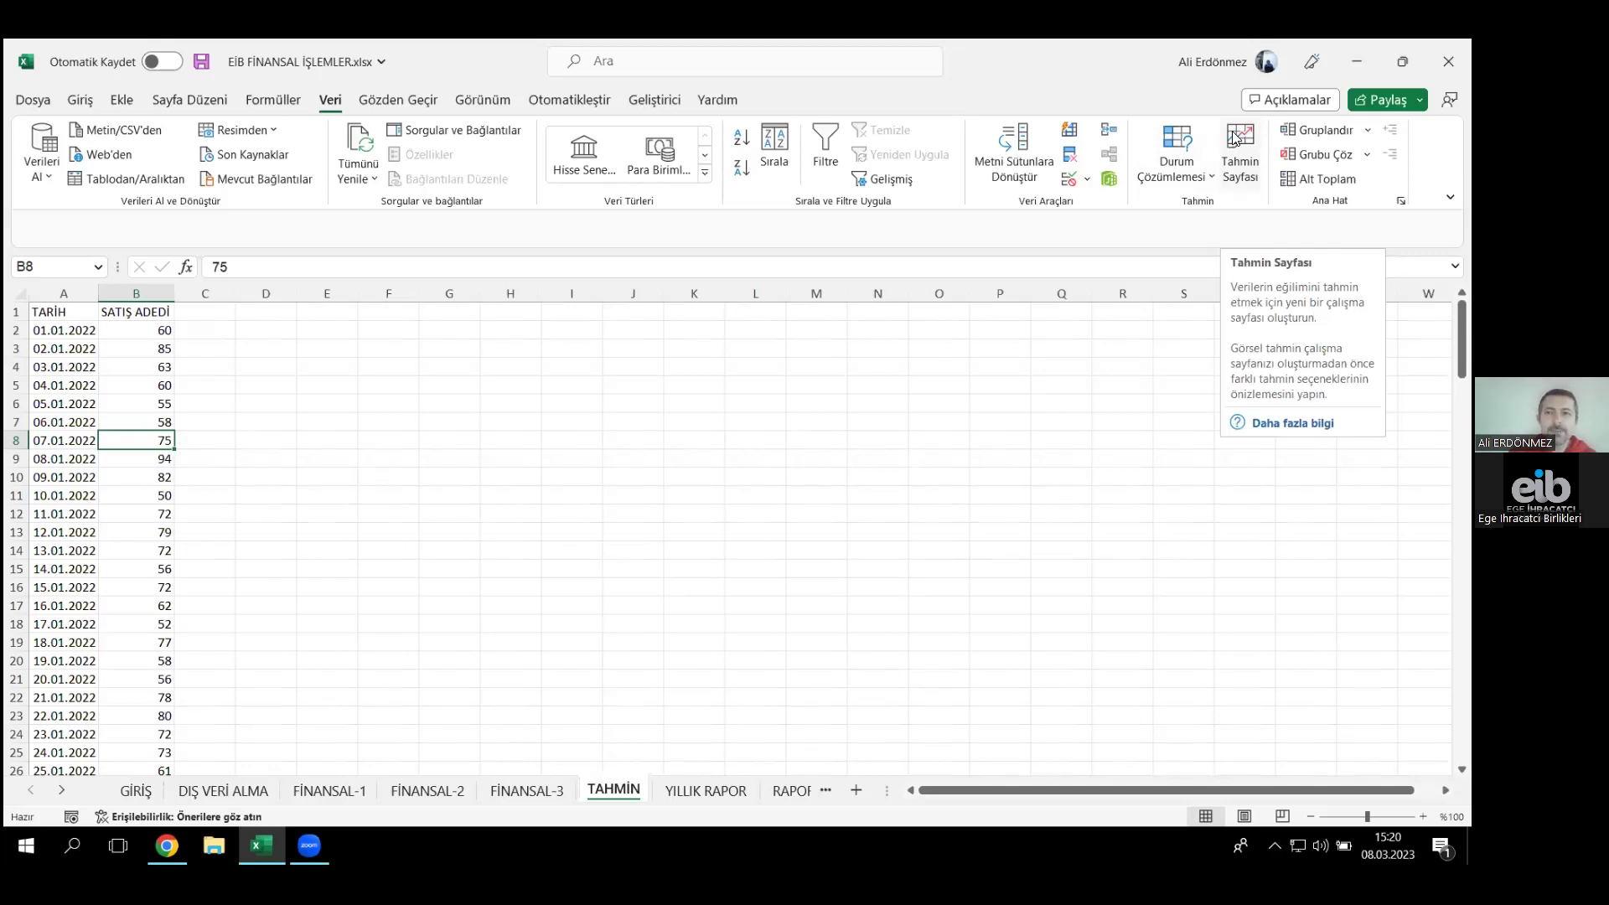
- Create a Tahmin Sayfası forecast from the sales data with the end date 08.07.2022
click(1236, 139)
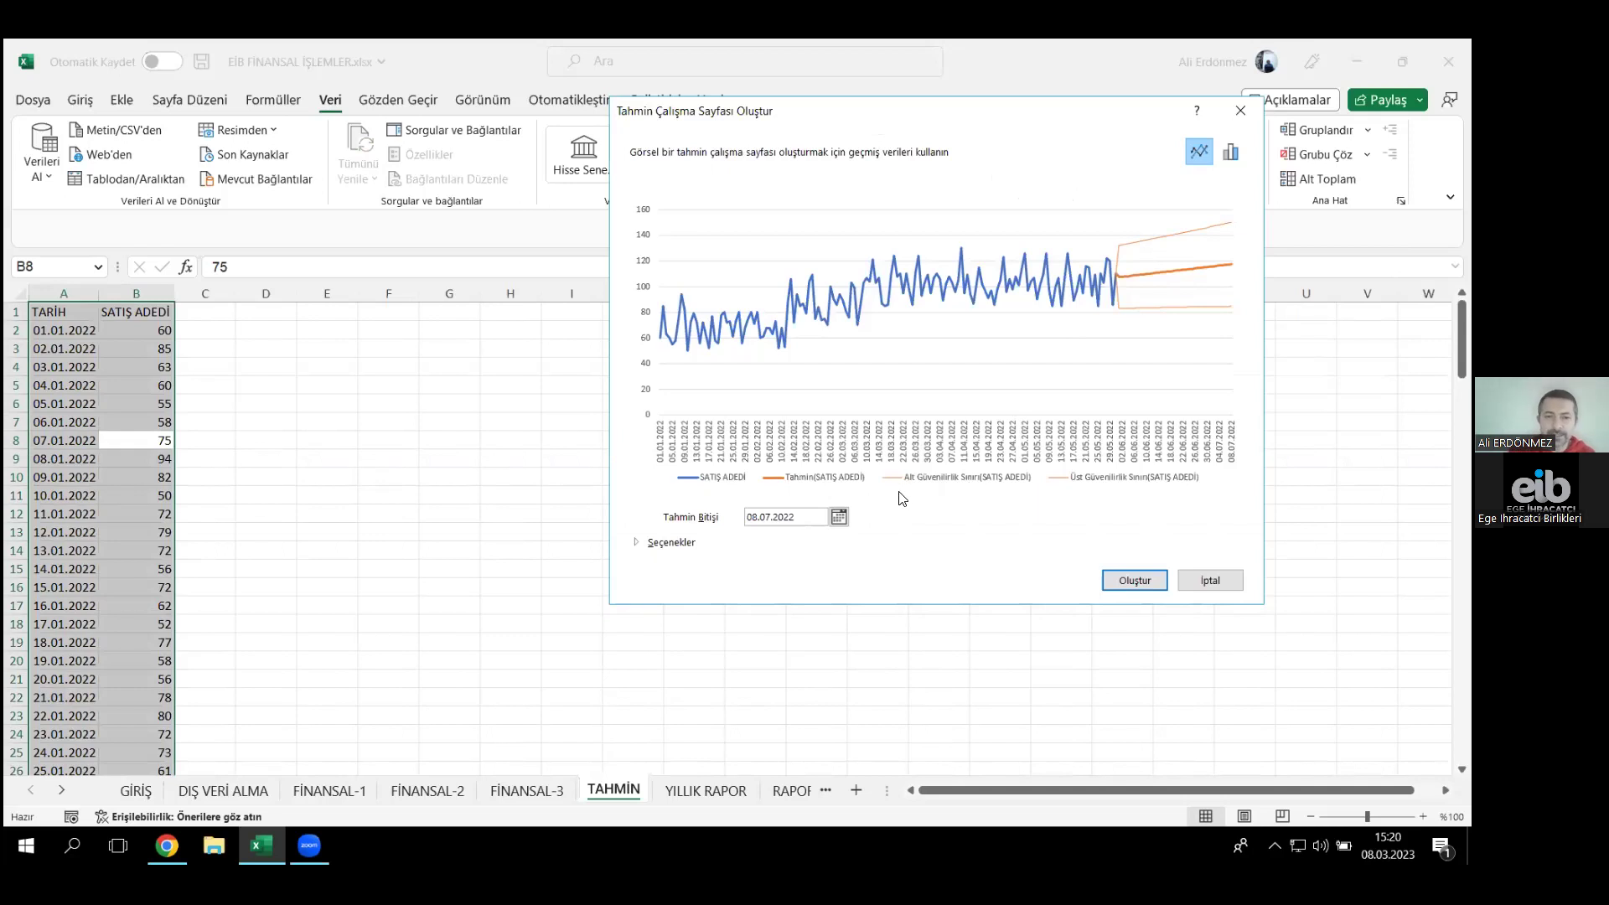
click(823, 514)
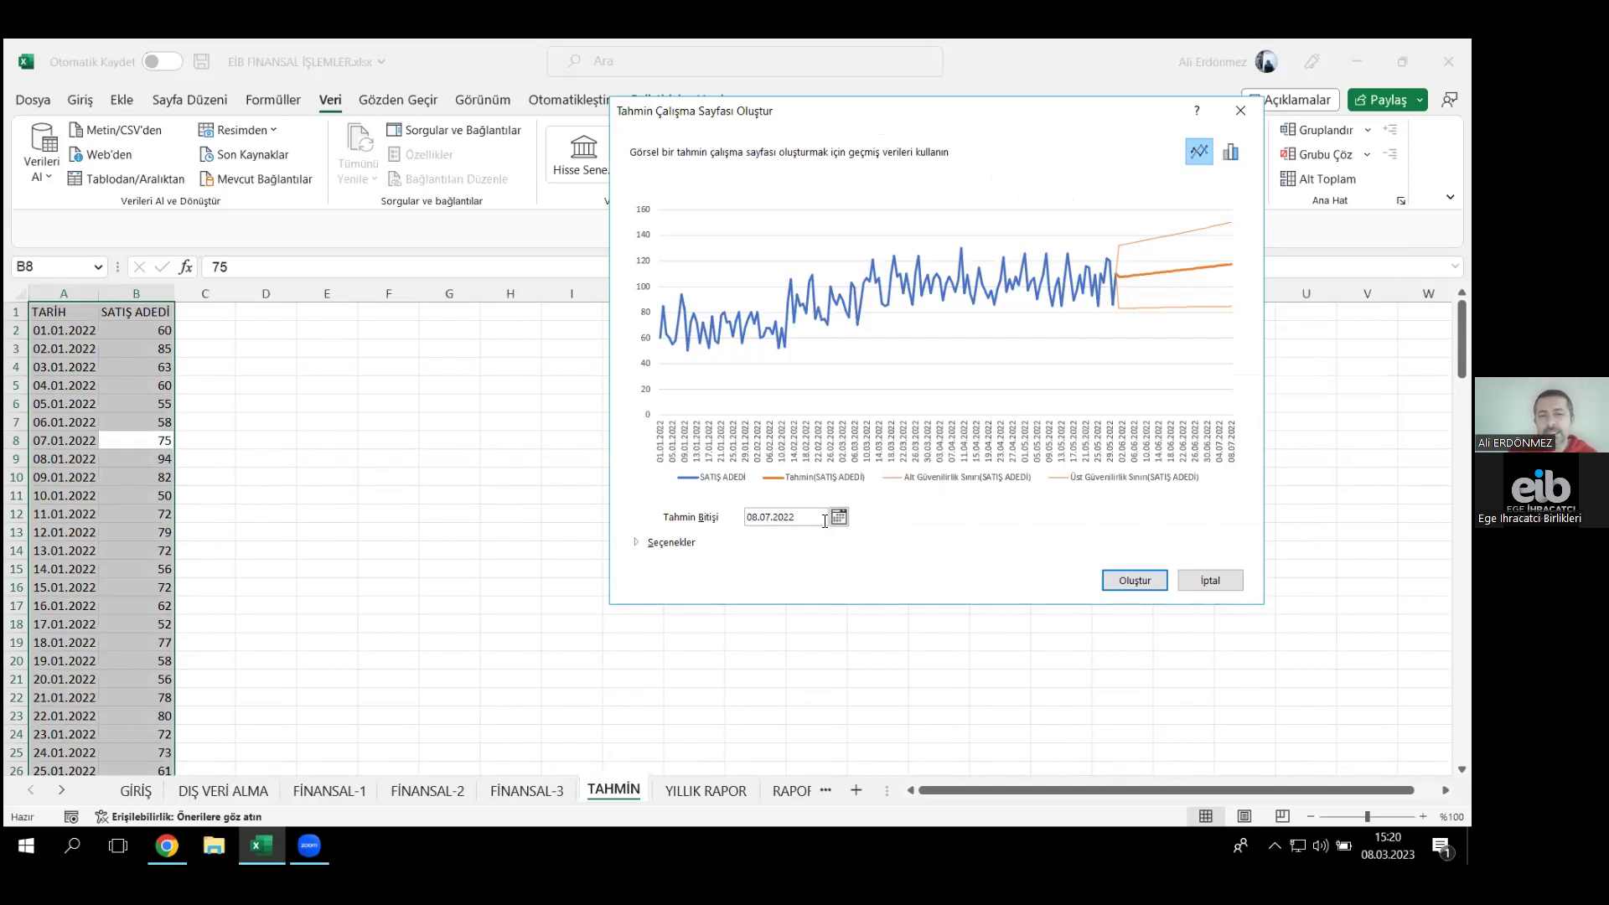
click(836, 517)
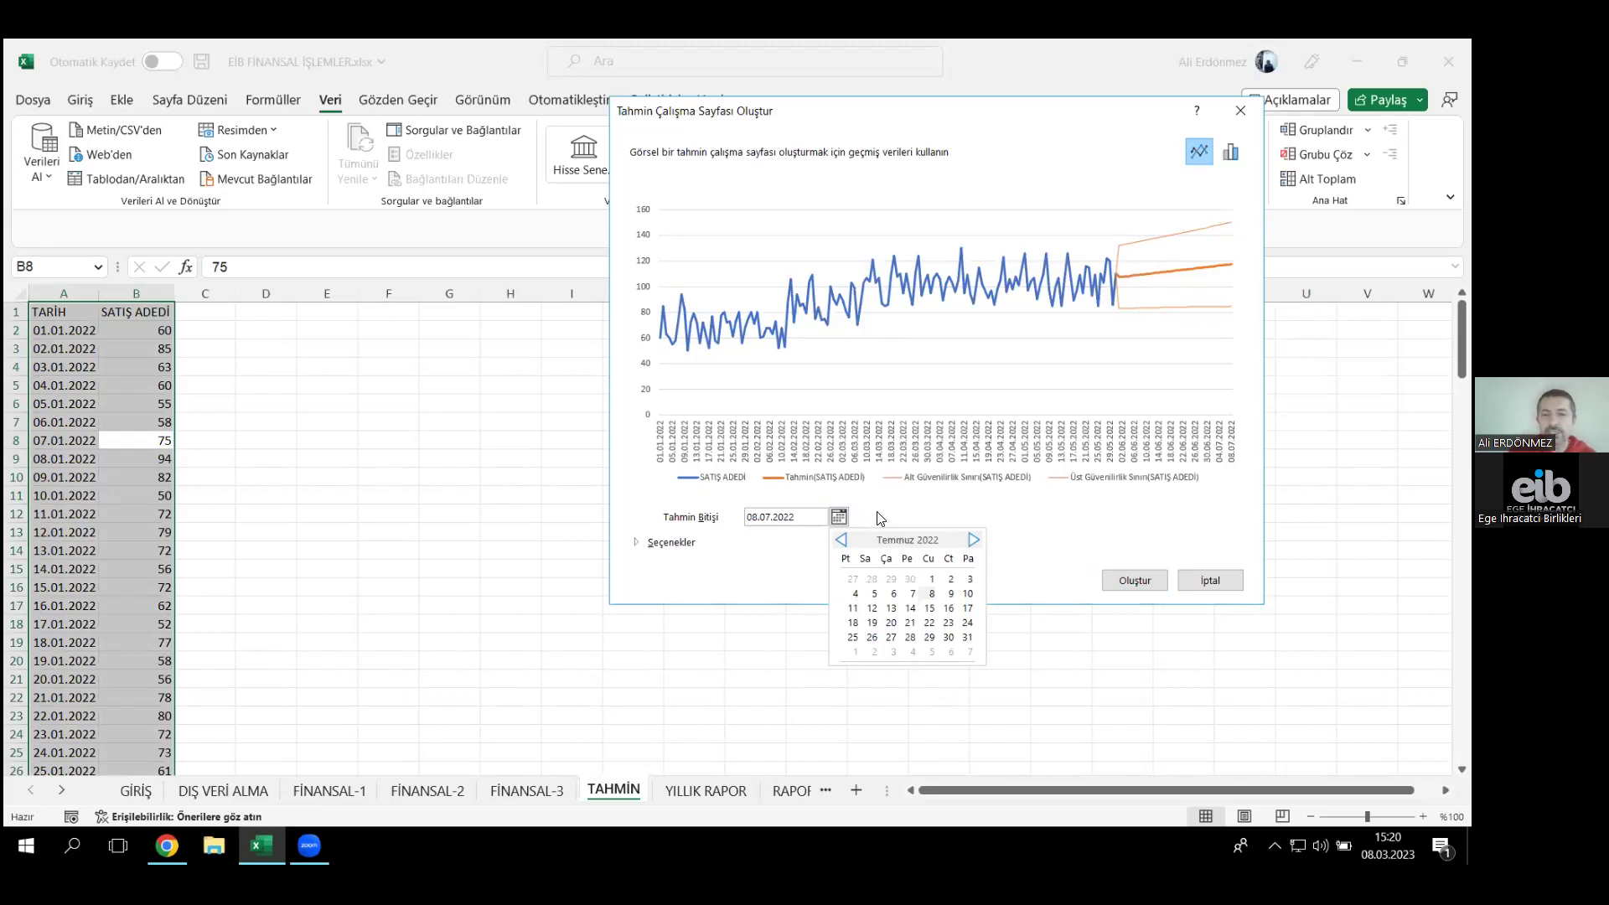
click(880, 518)
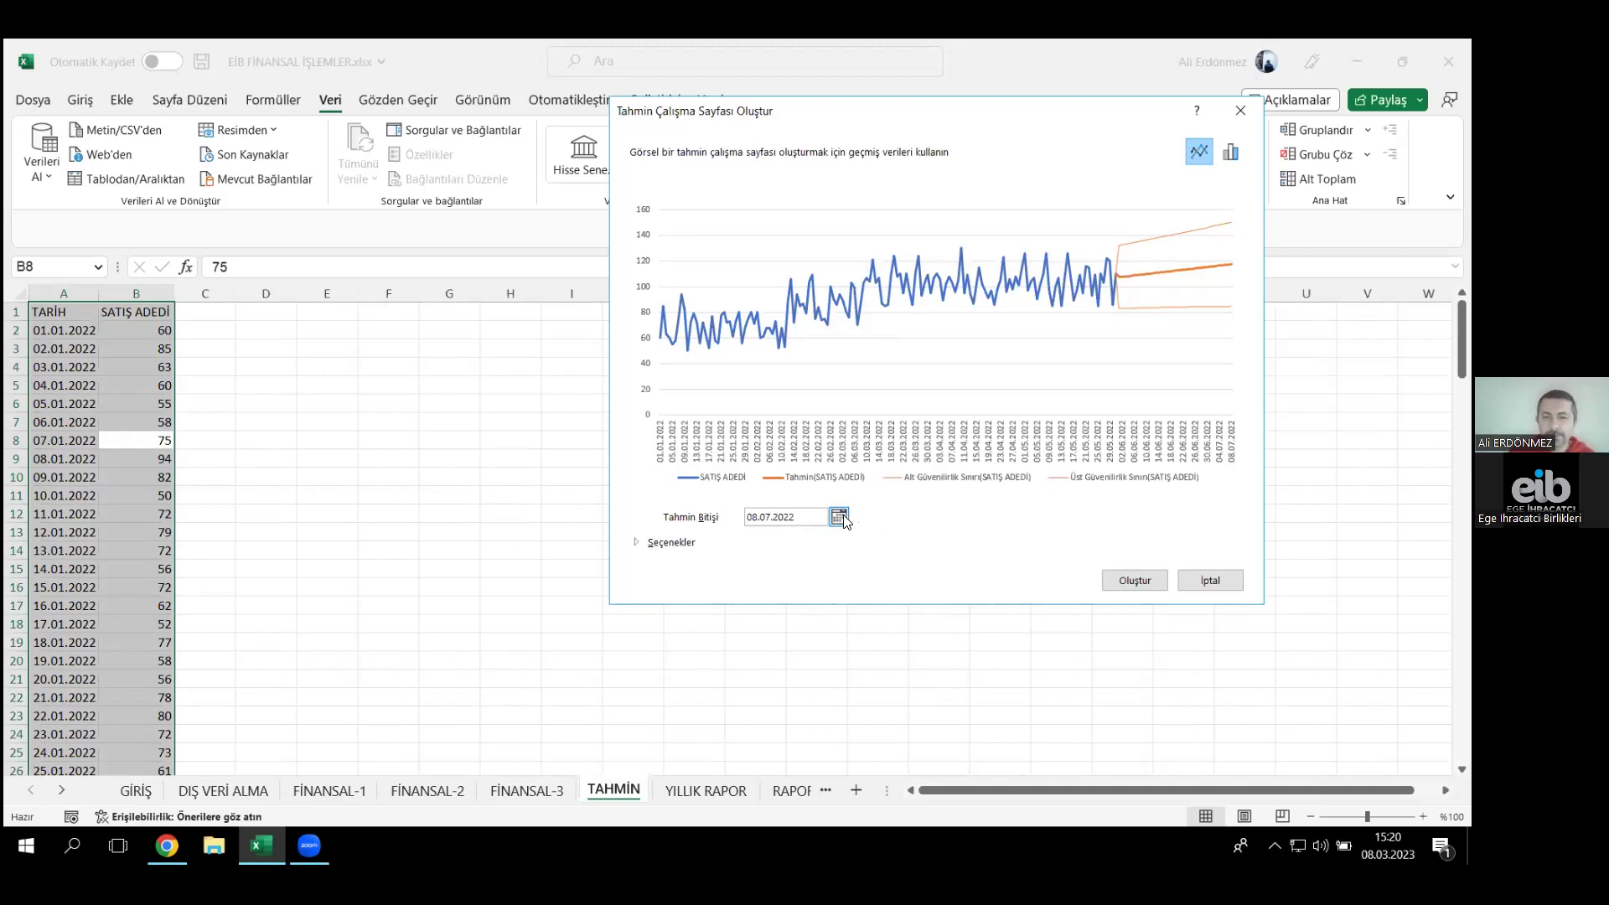
click(1129, 586)
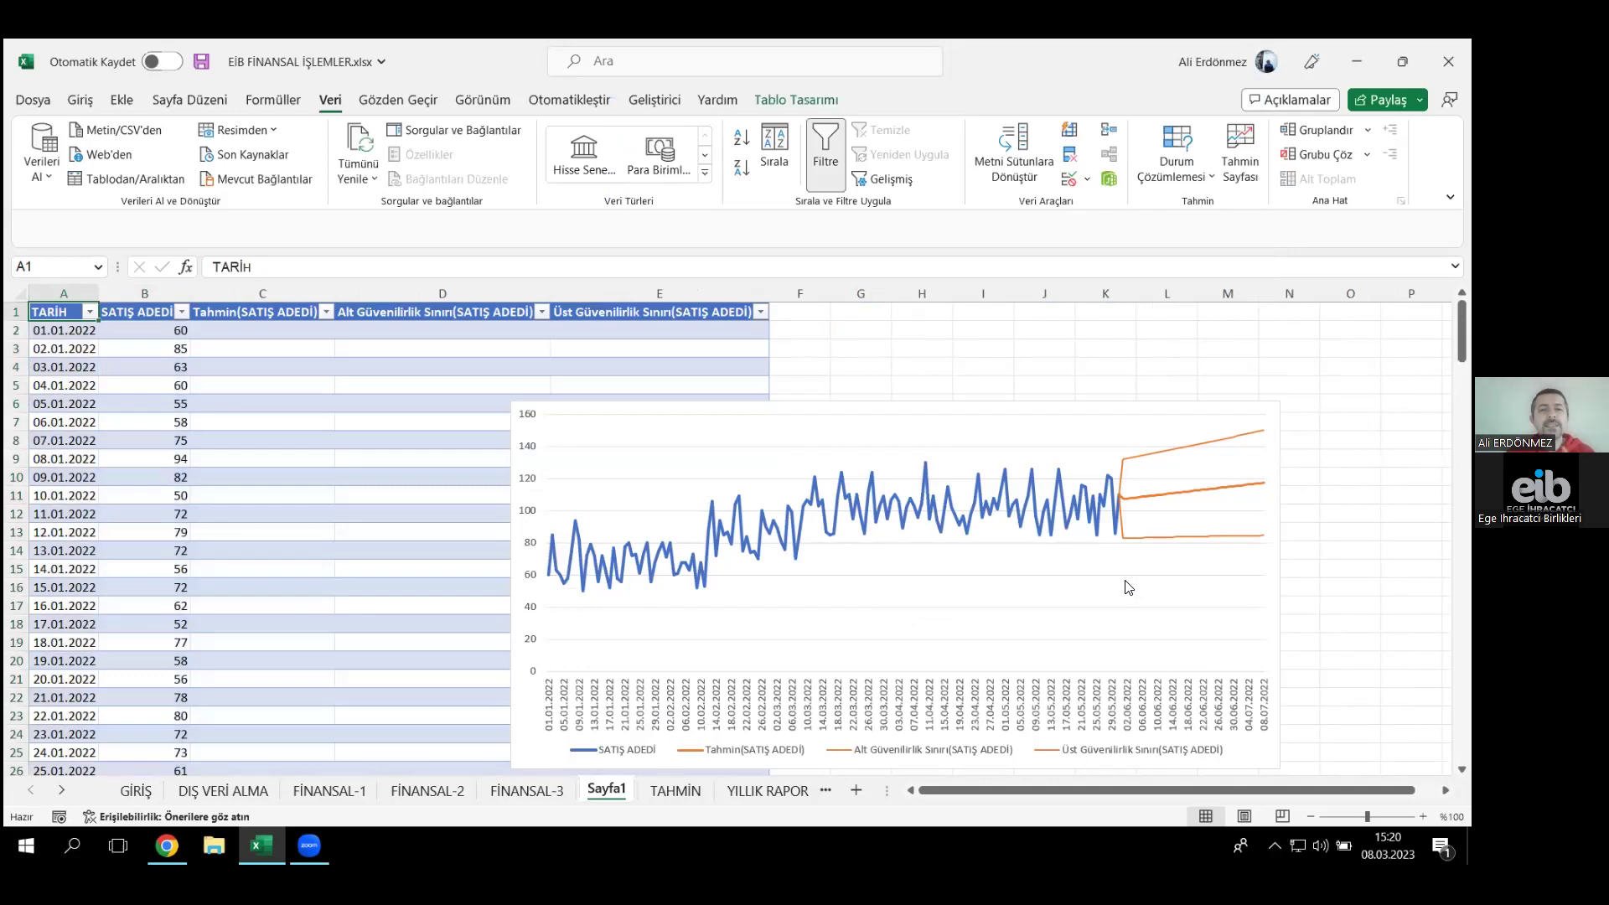
- Compare TAHMİN with the new Sayfa1 and select the dates and sales in rows 2–14
click(660, 792)
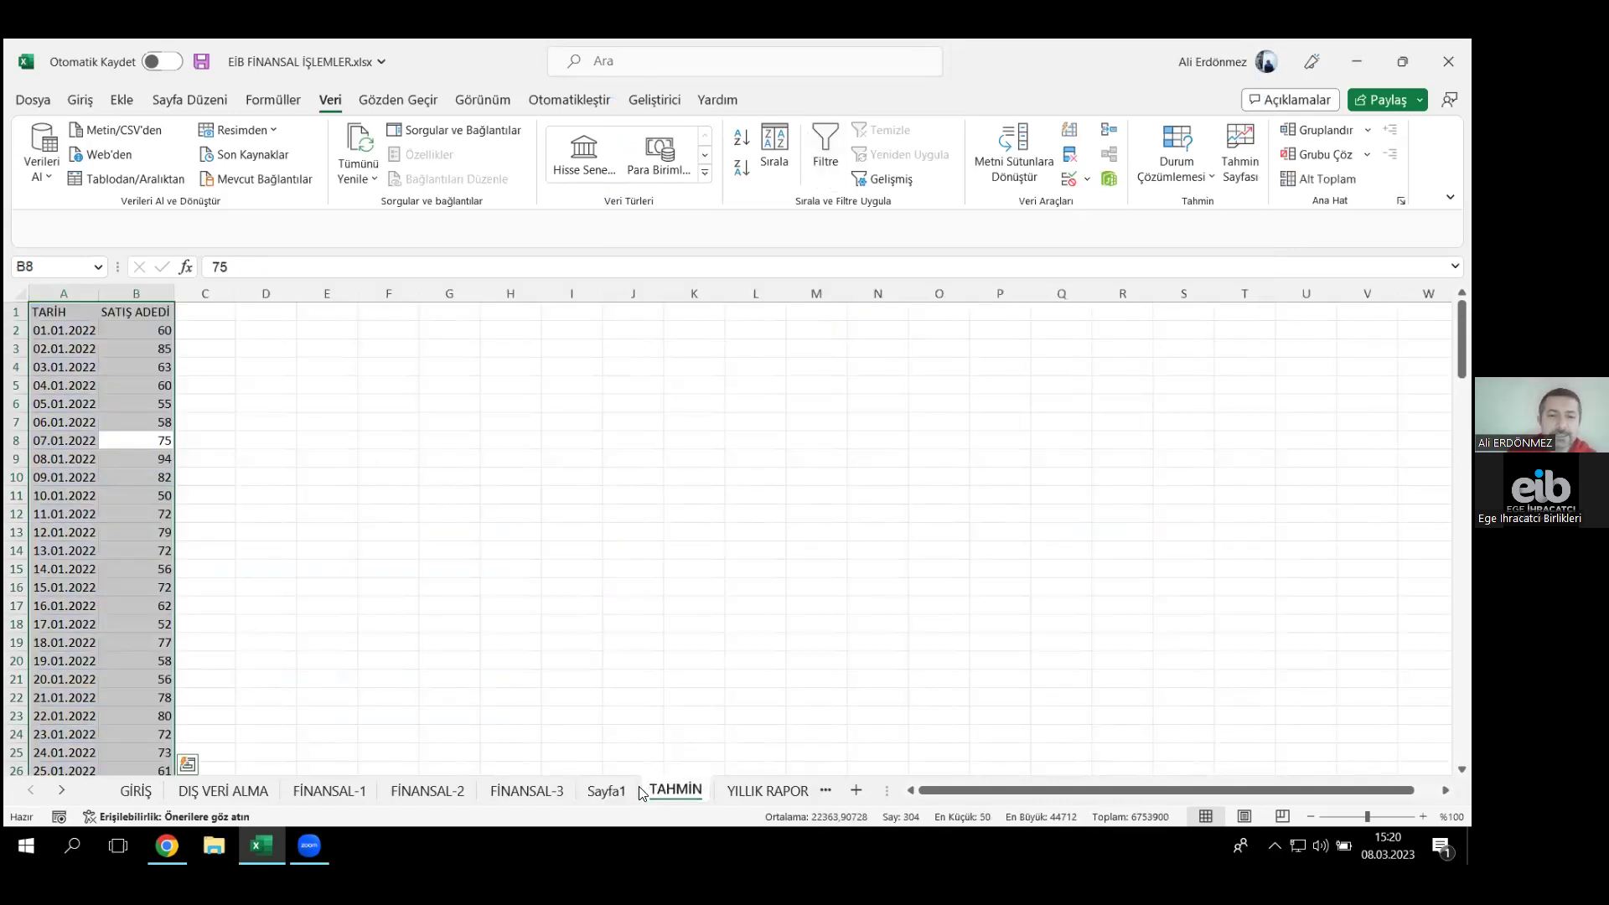
click(606, 791)
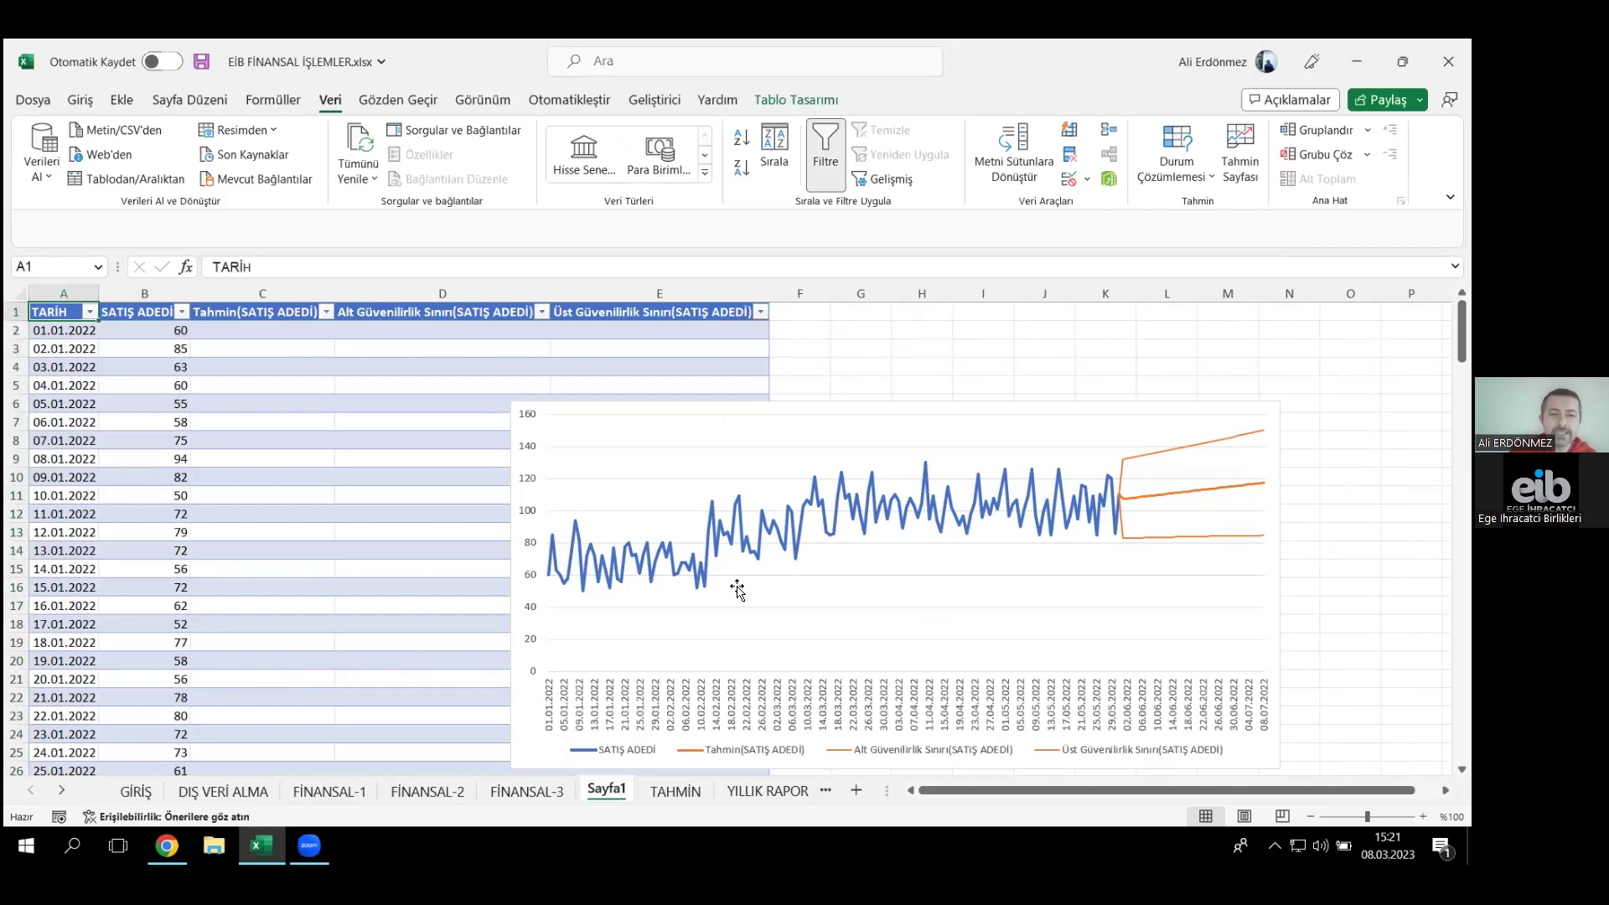
click(131, 362)
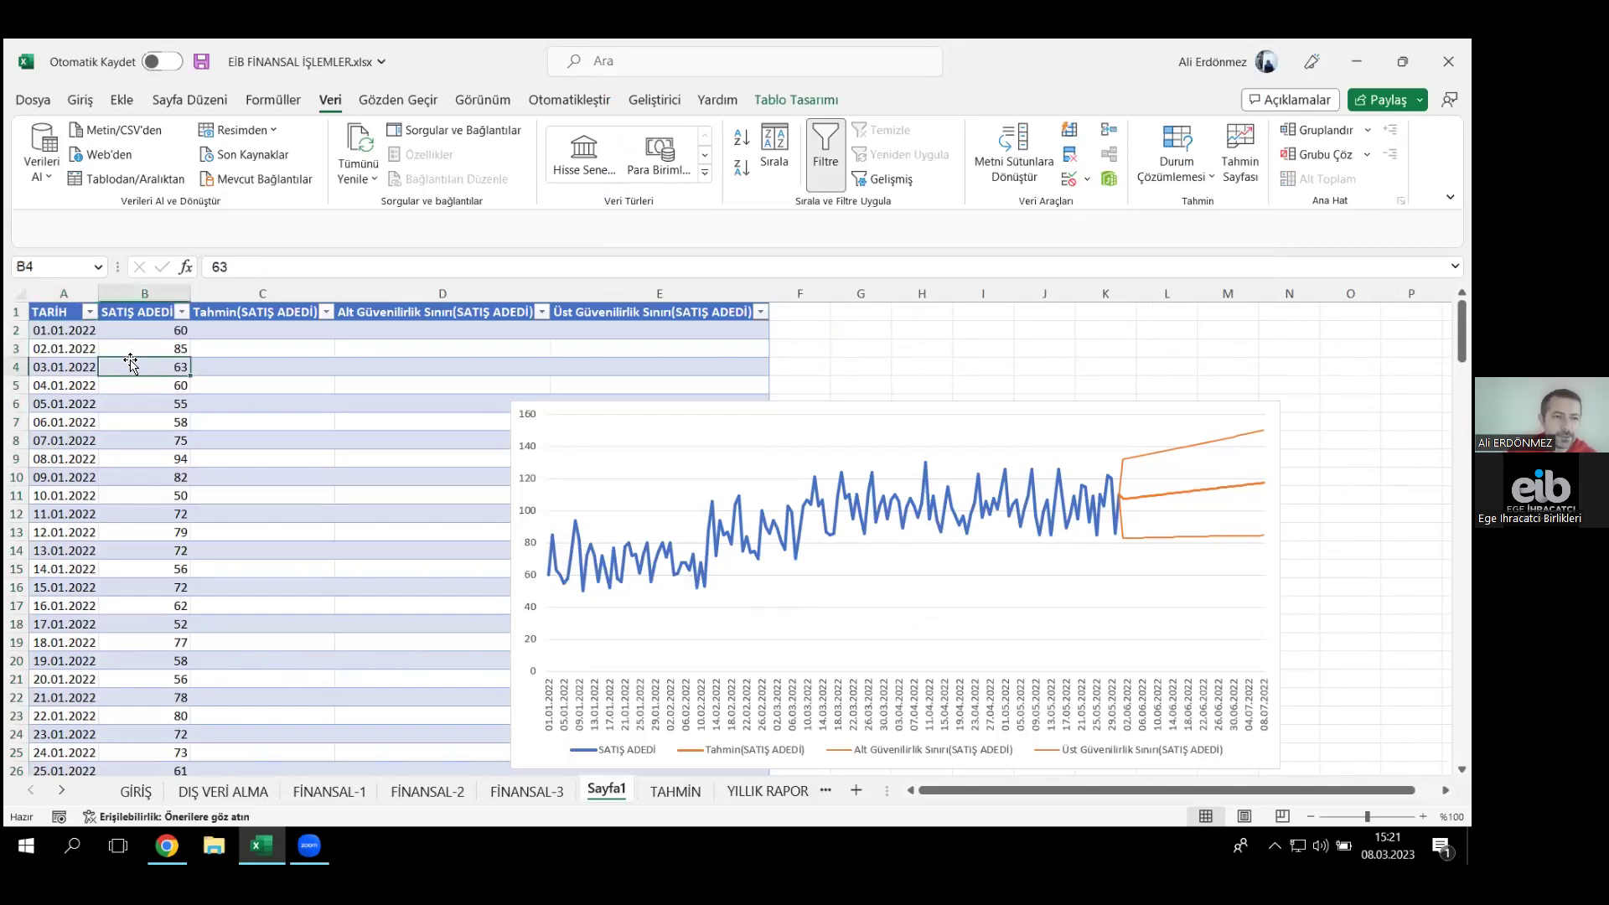
drag(52, 329, 148, 542)
click(148, 545)
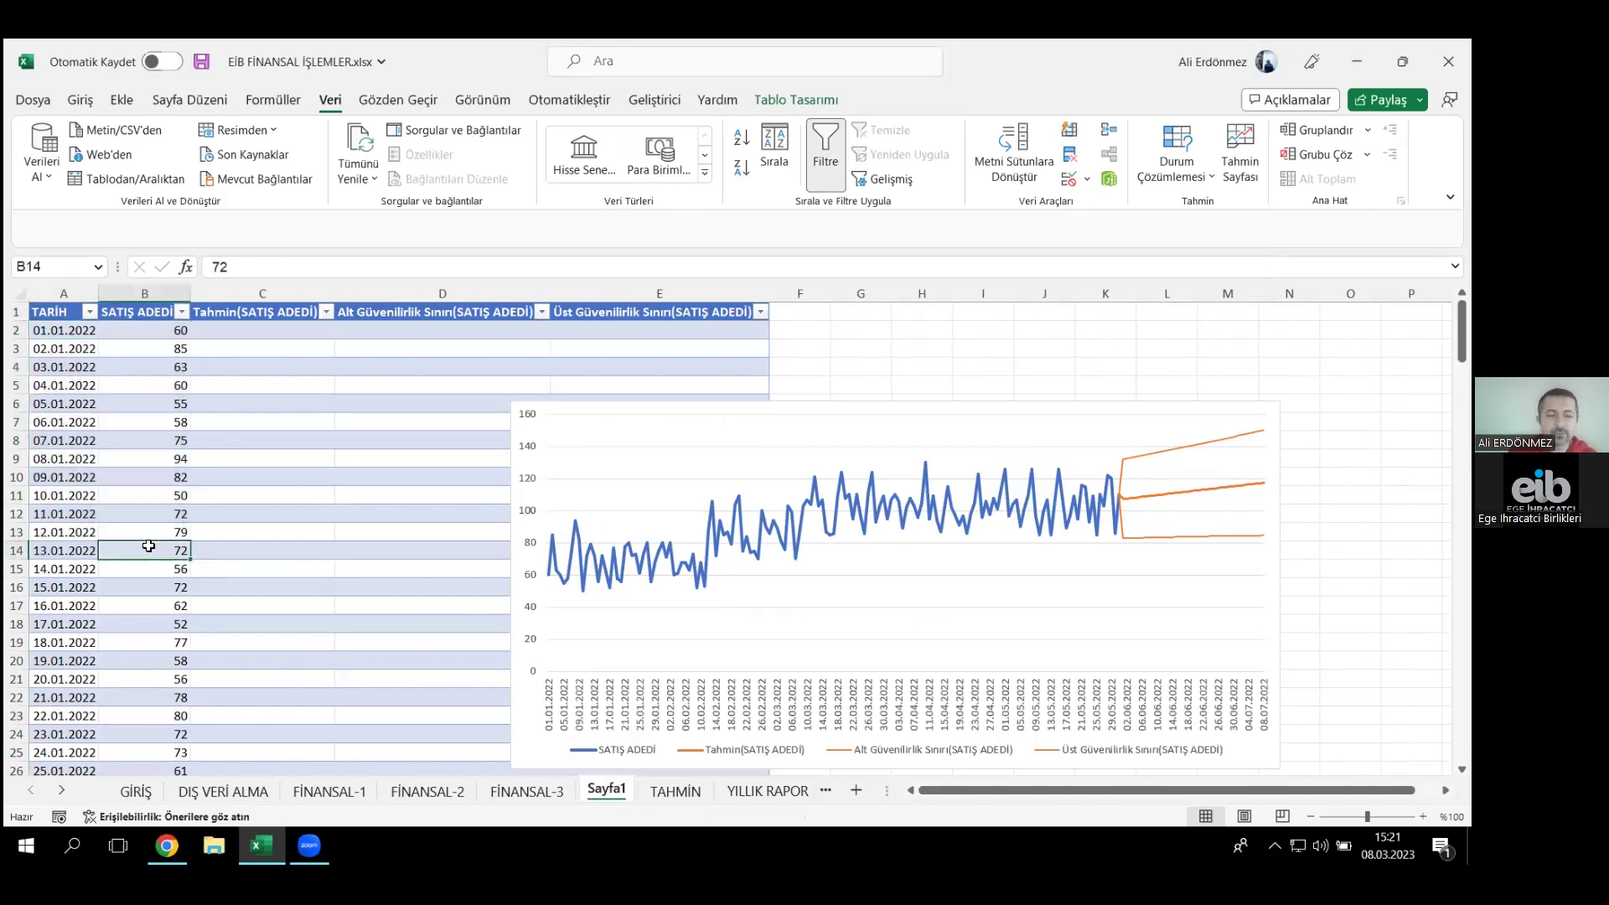
- Review the forecast rows and the Tahmin, lower and upper confidence bound columns
key(ctrl+Down)
key(Down)
key(Right)
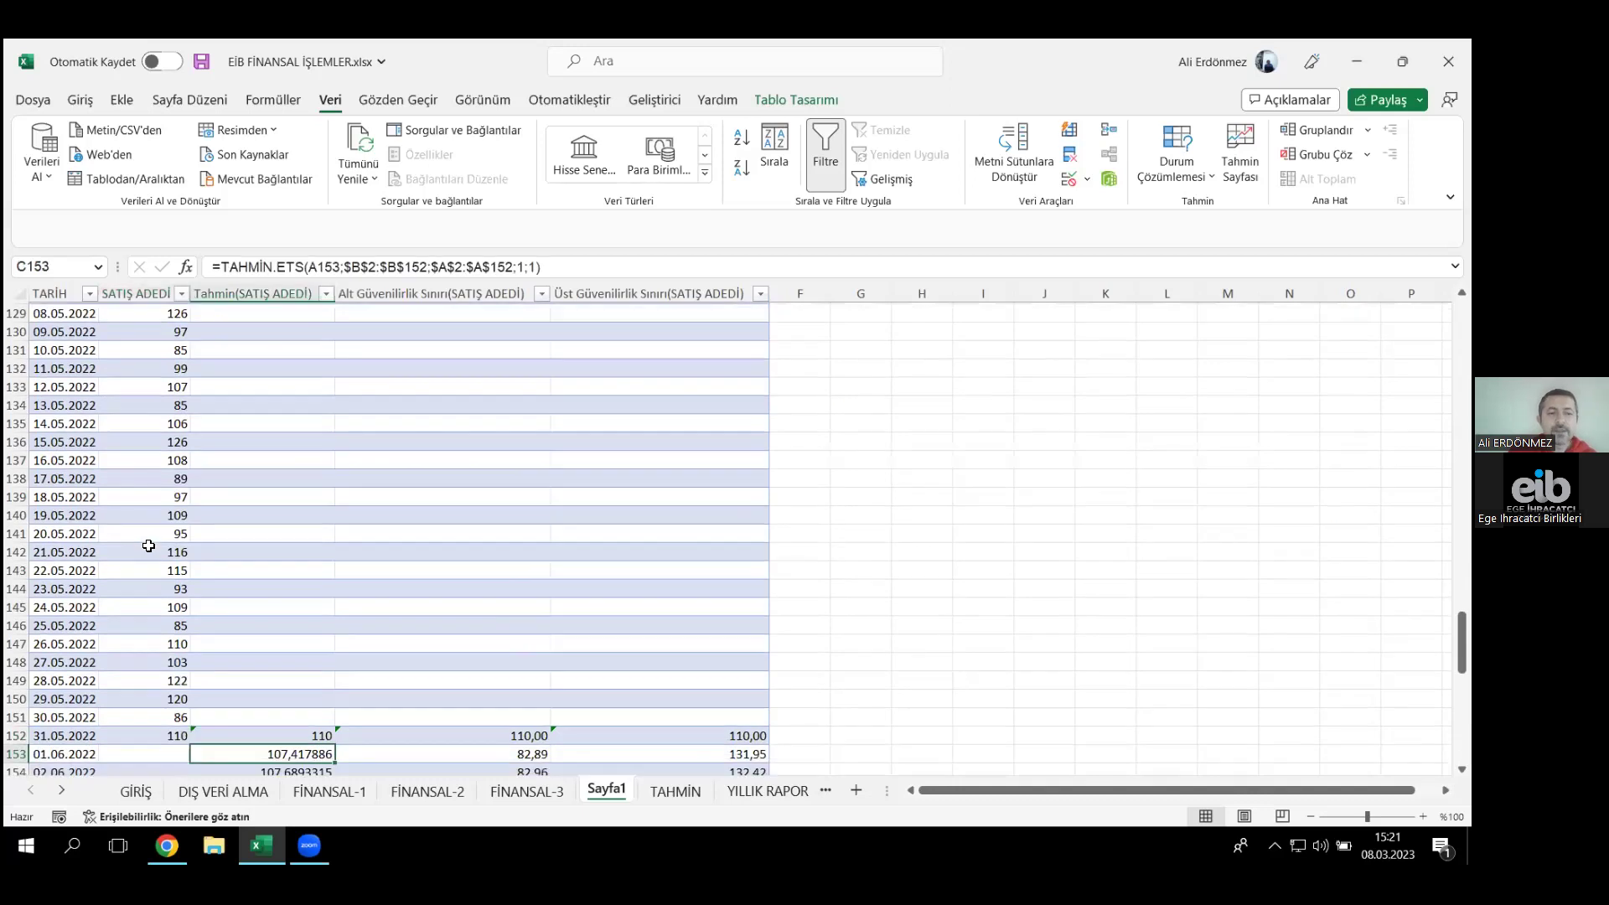
key(Down)
key(Right)
key(Right)
key(Down)
key(Down)
key(Down)
key(Down)
key(Down)
key(Down)
key(Down)
key(Down)
key(Down)
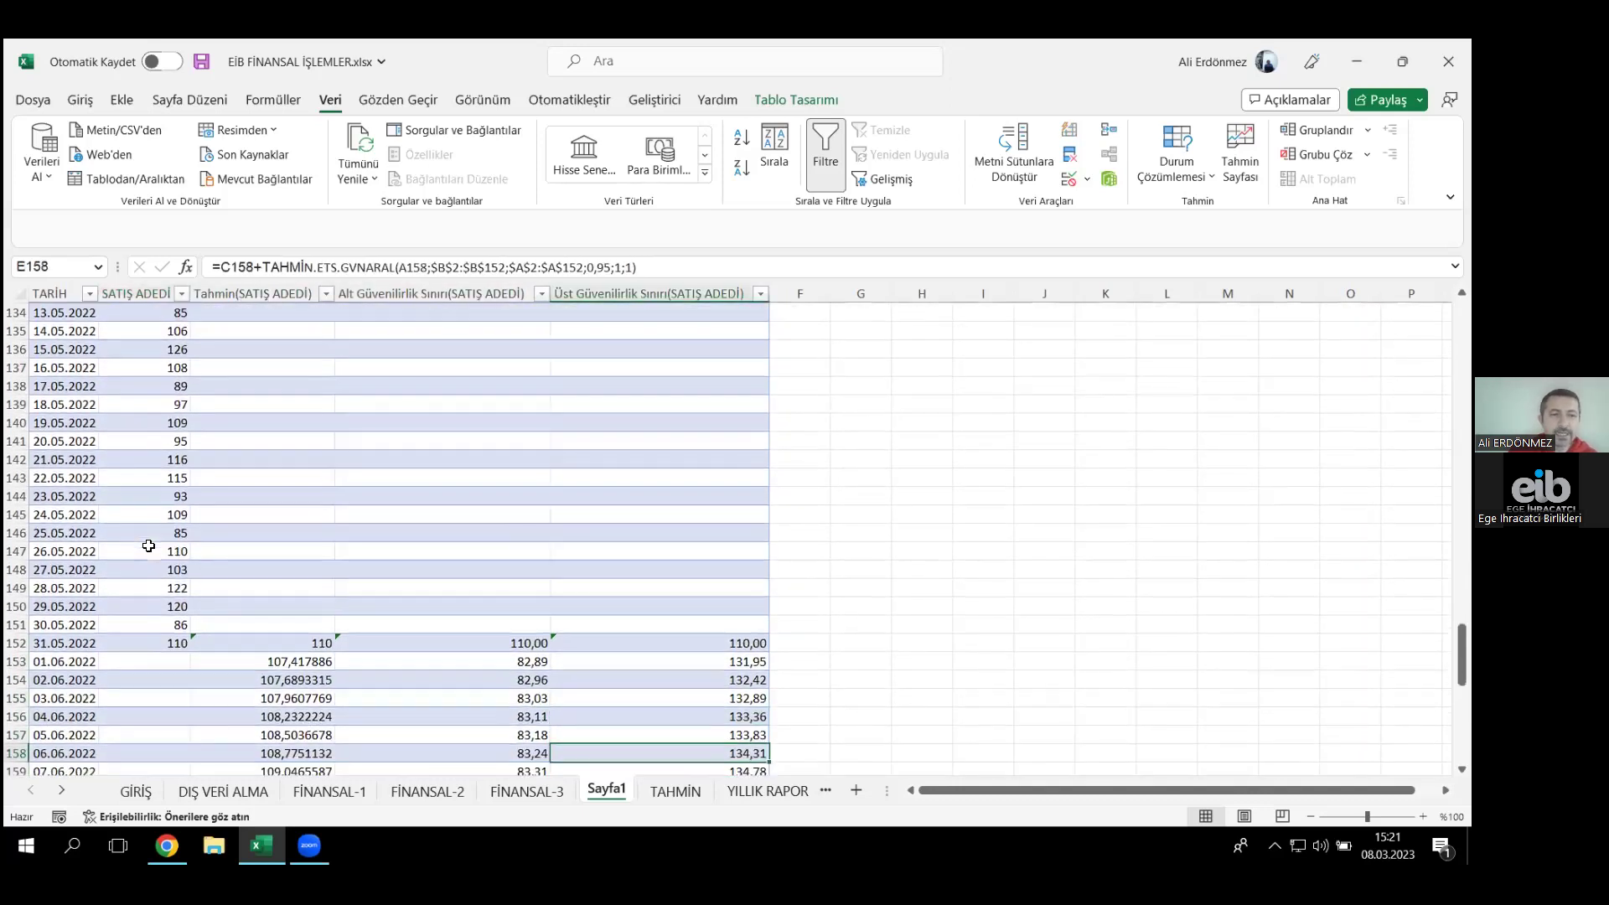
click(250, 288)
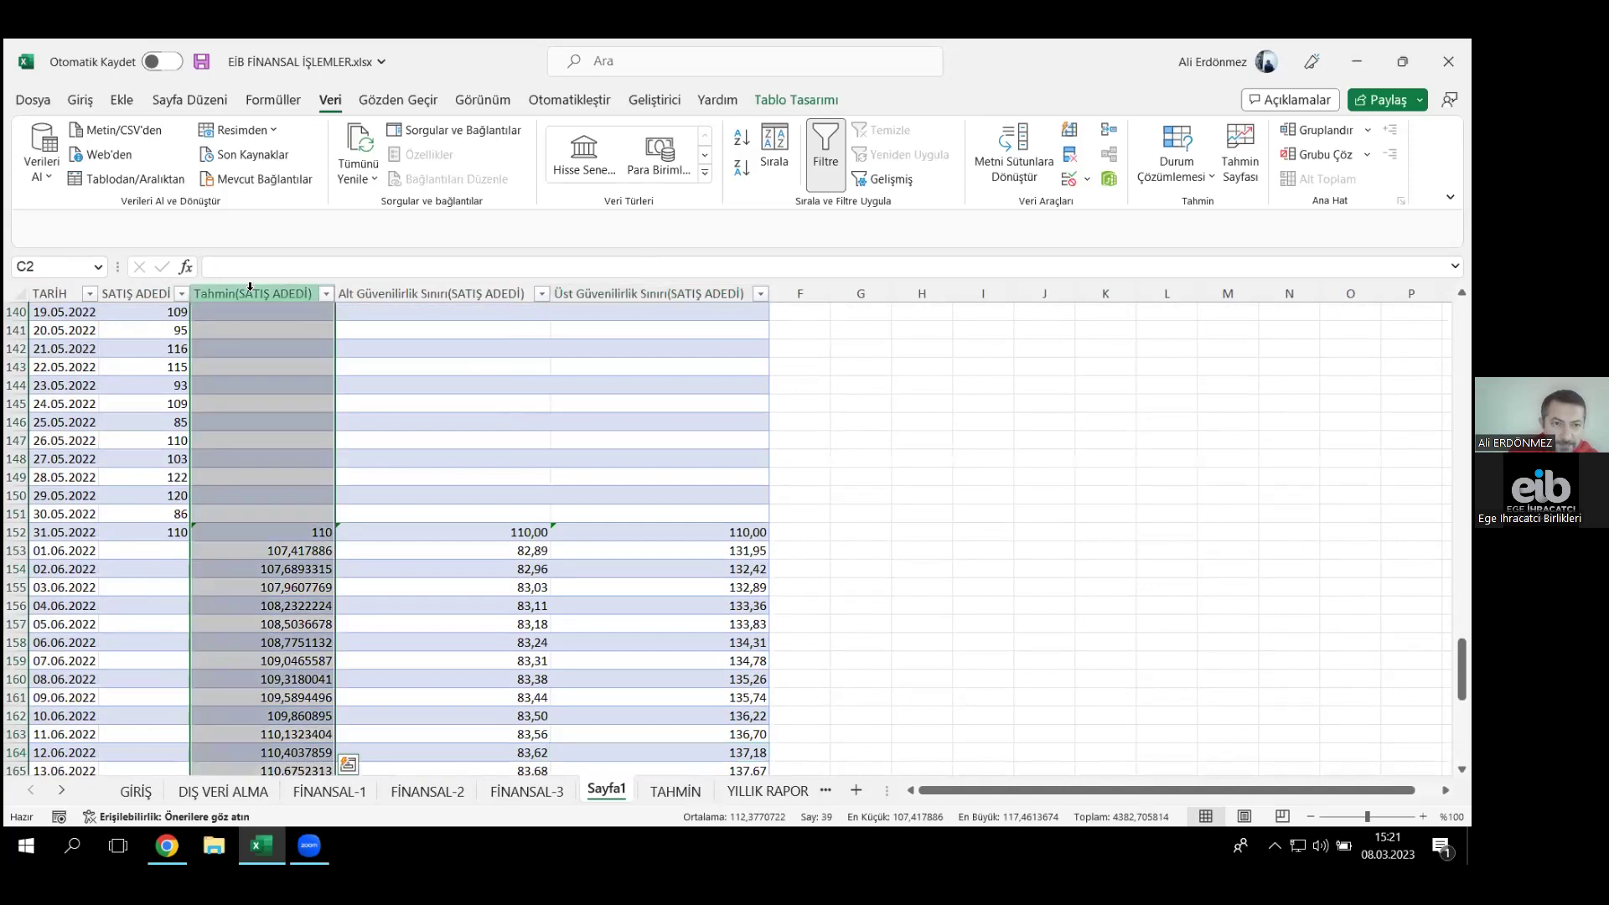
click(408, 294)
click(606, 293)
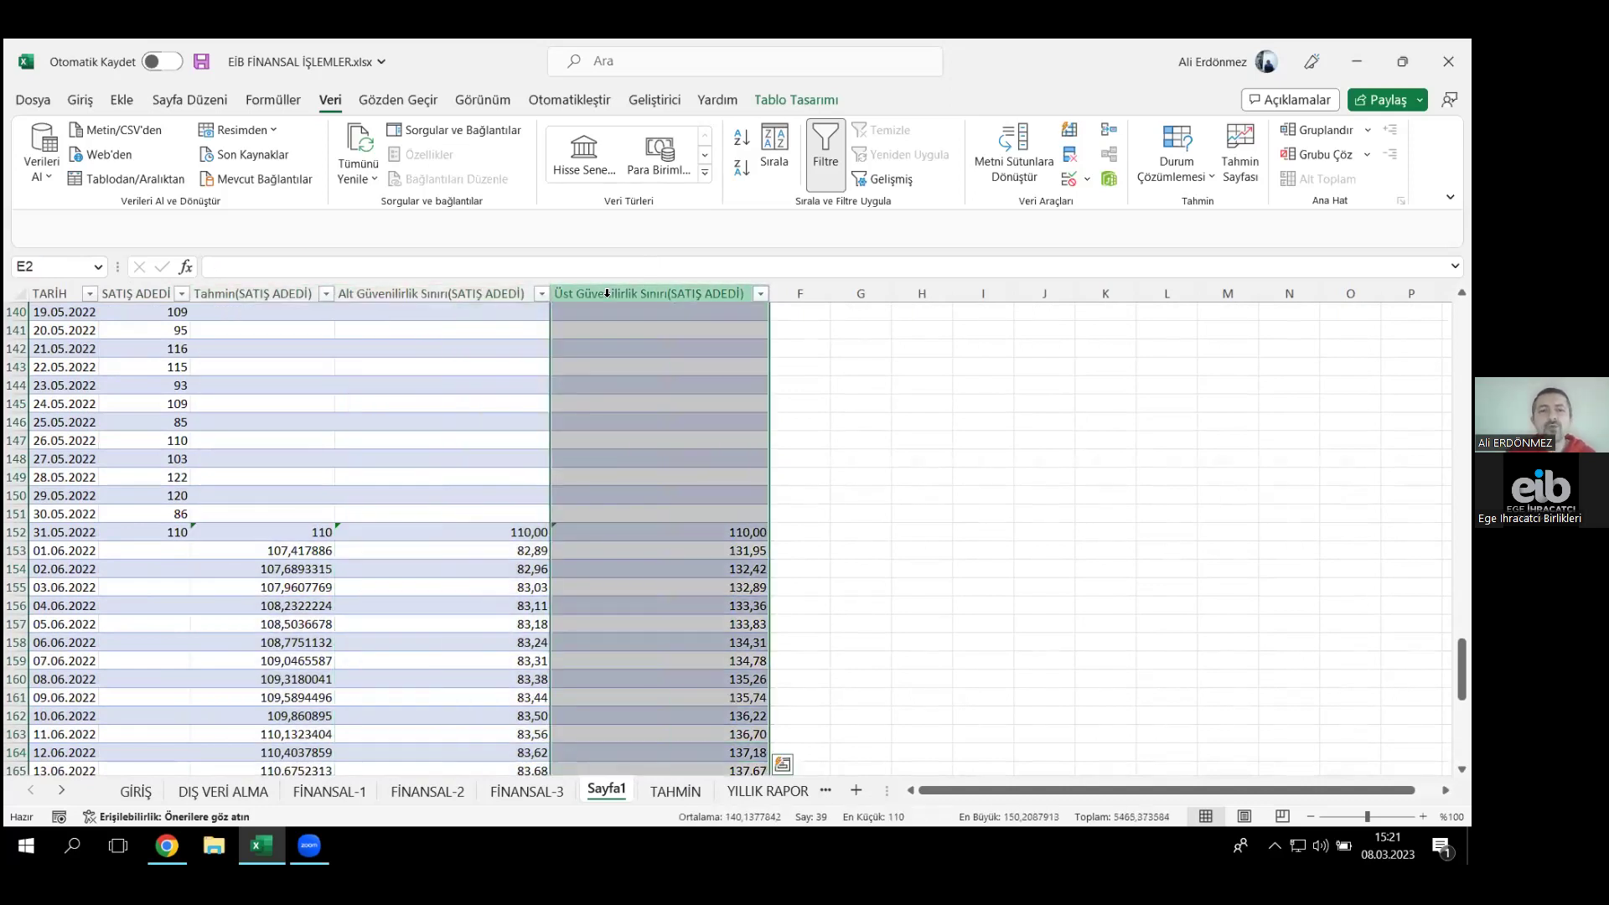
click(369, 445)
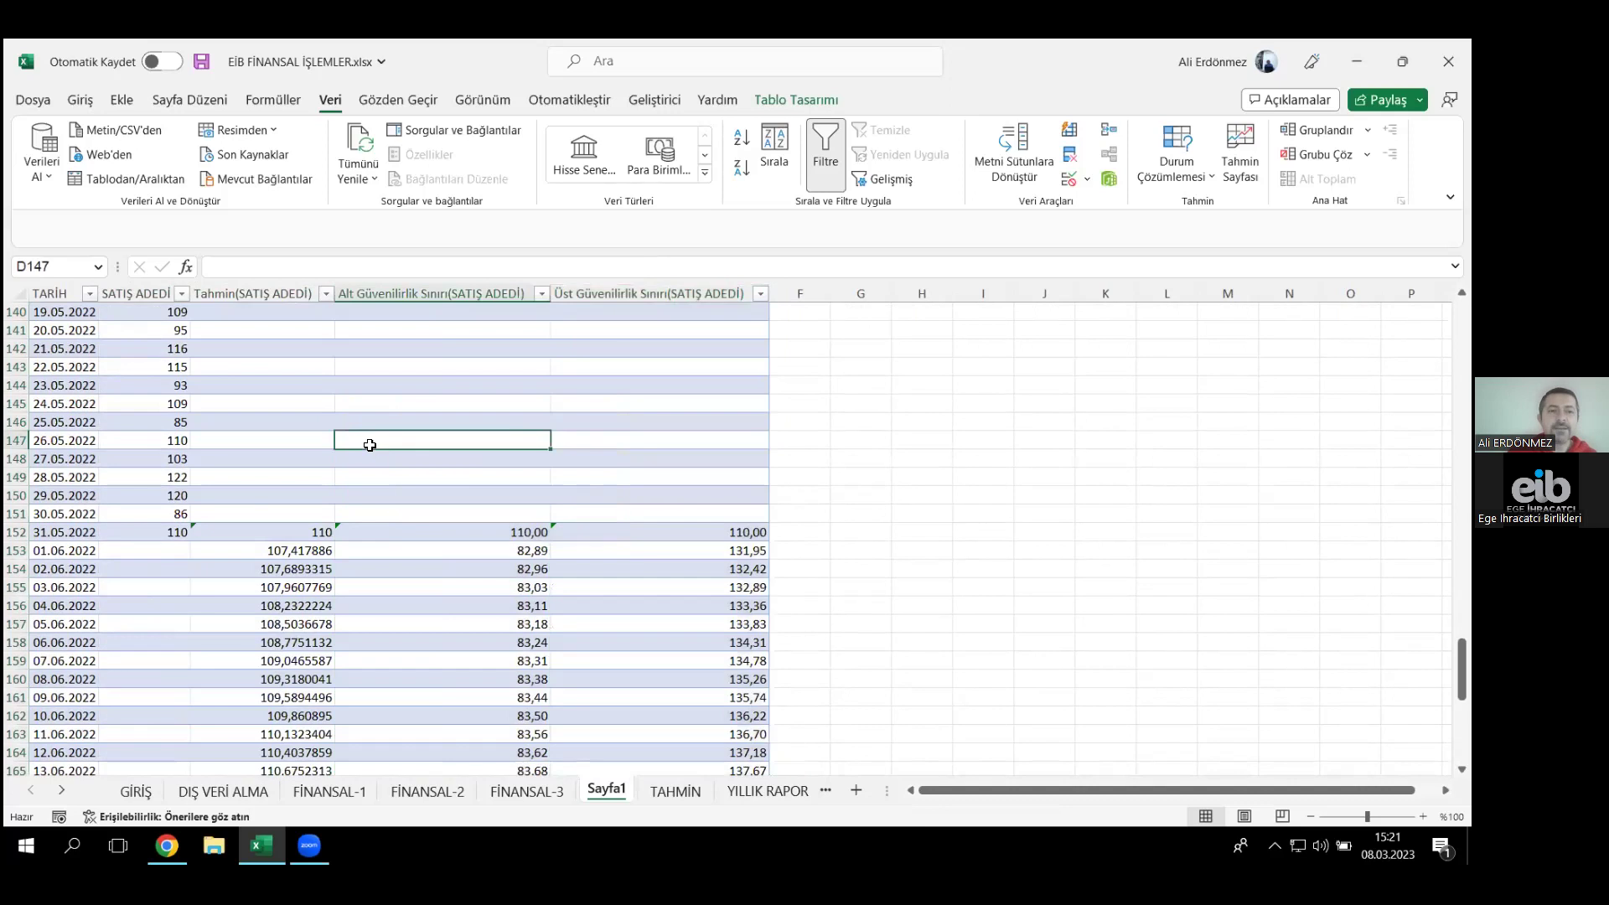
key(ctrl+Up)
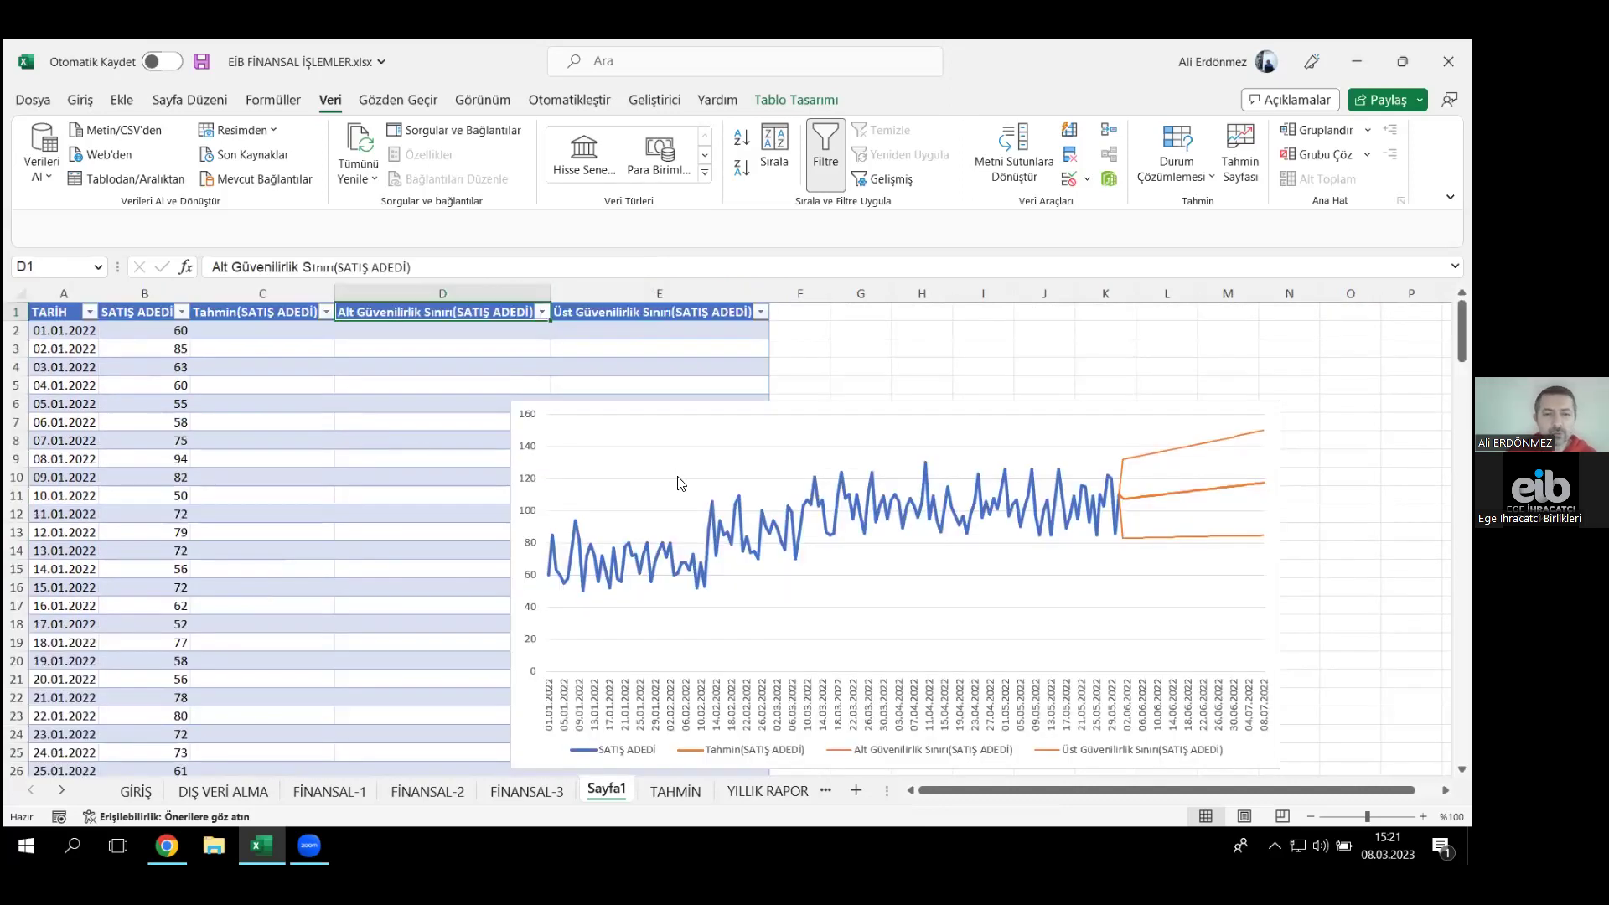
- Move the forecast line chart up and left over the table and read its forecast points
drag(765, 403, 318, 336)
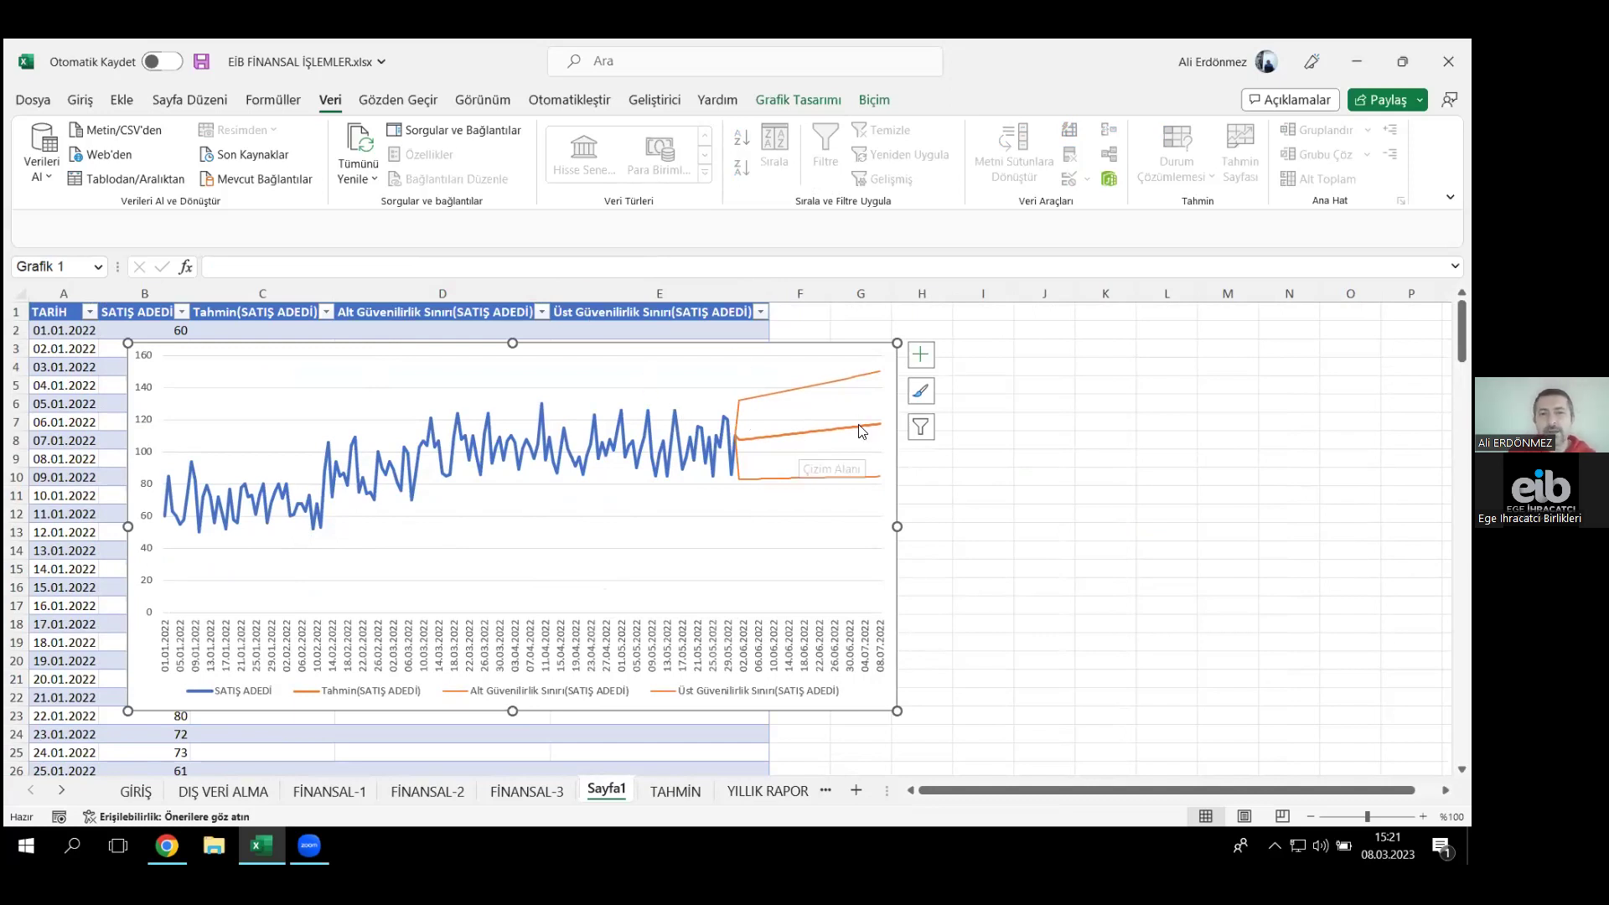
mouse_move(862, 431)
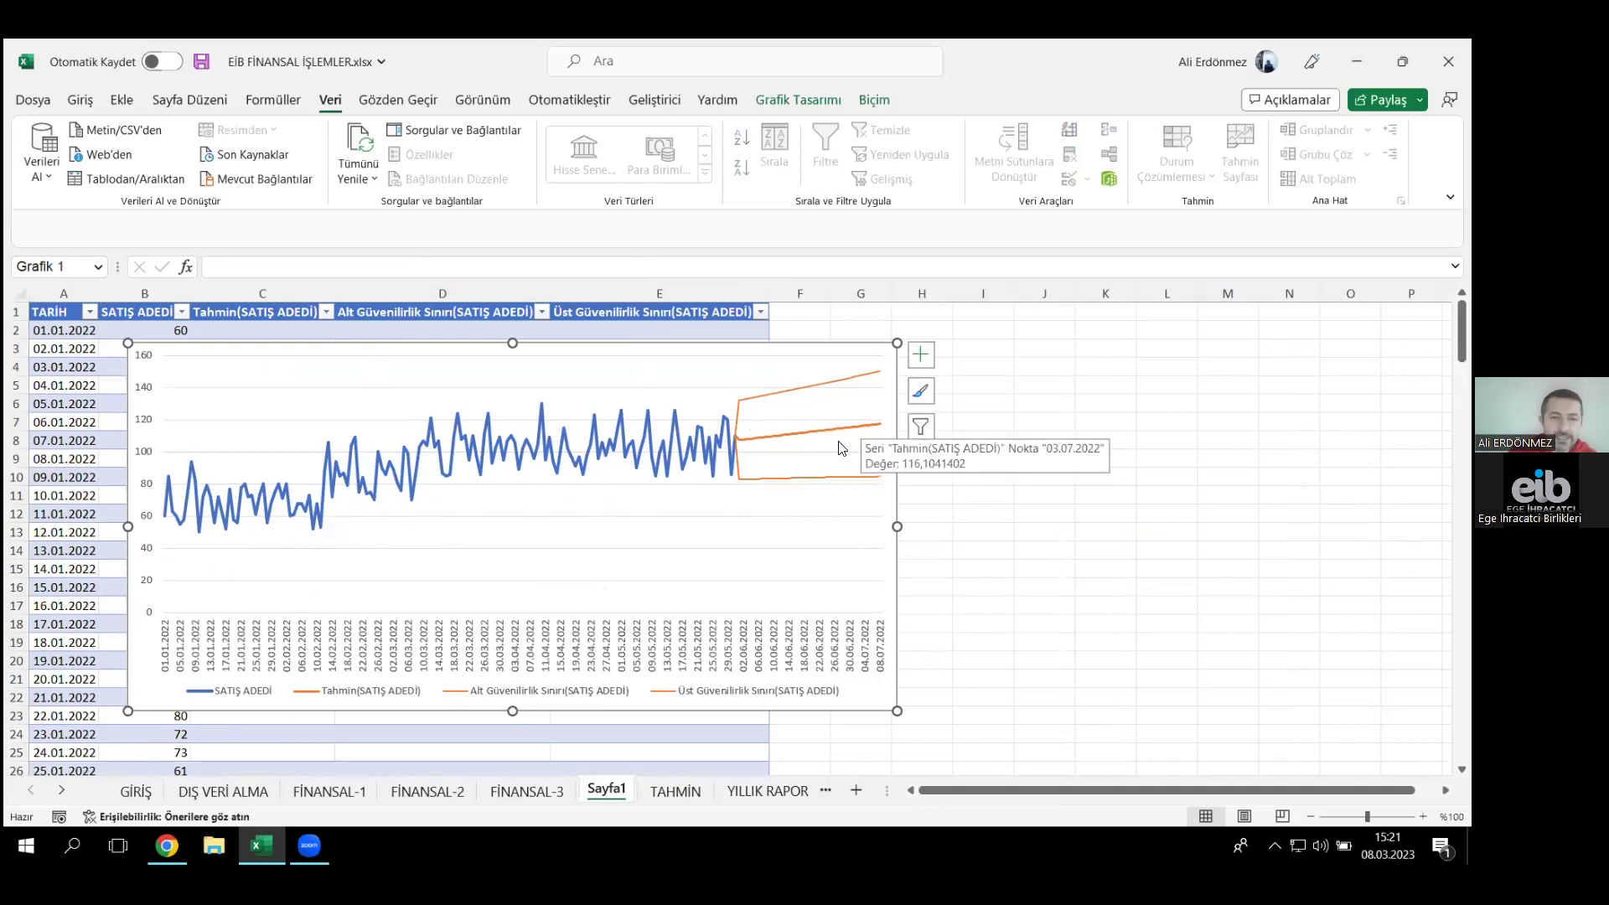
mouse_move(819, 484)
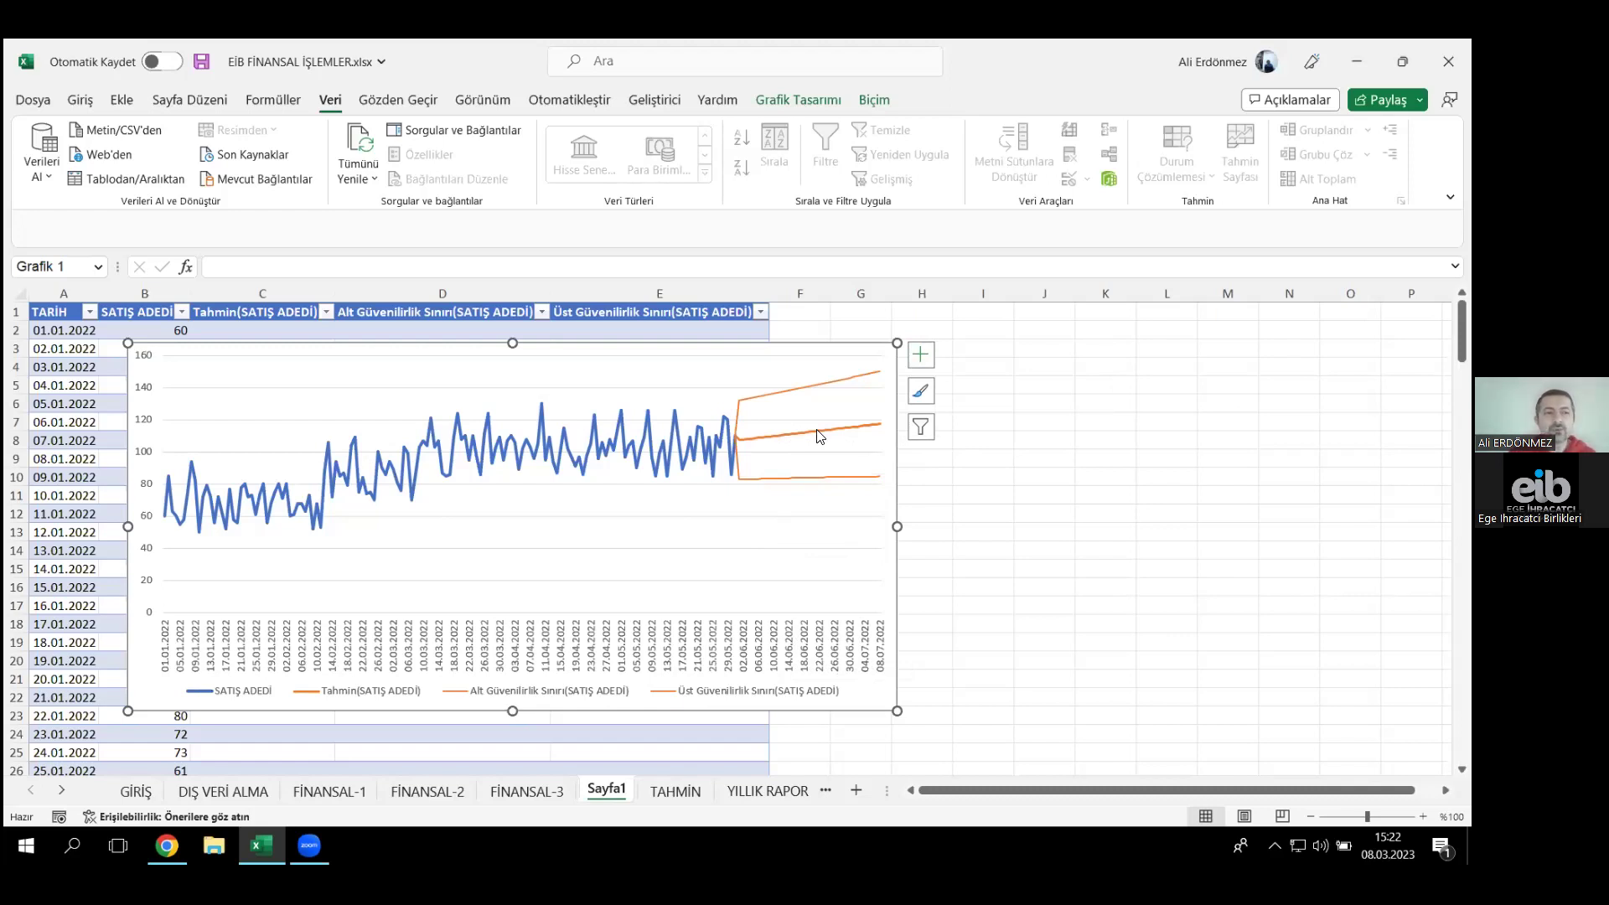
- Compare the TAHMİN and Sayfa1 sheets, ending on TAHMİN with cell B7 selected
click(676, 792)
click(110, 499)
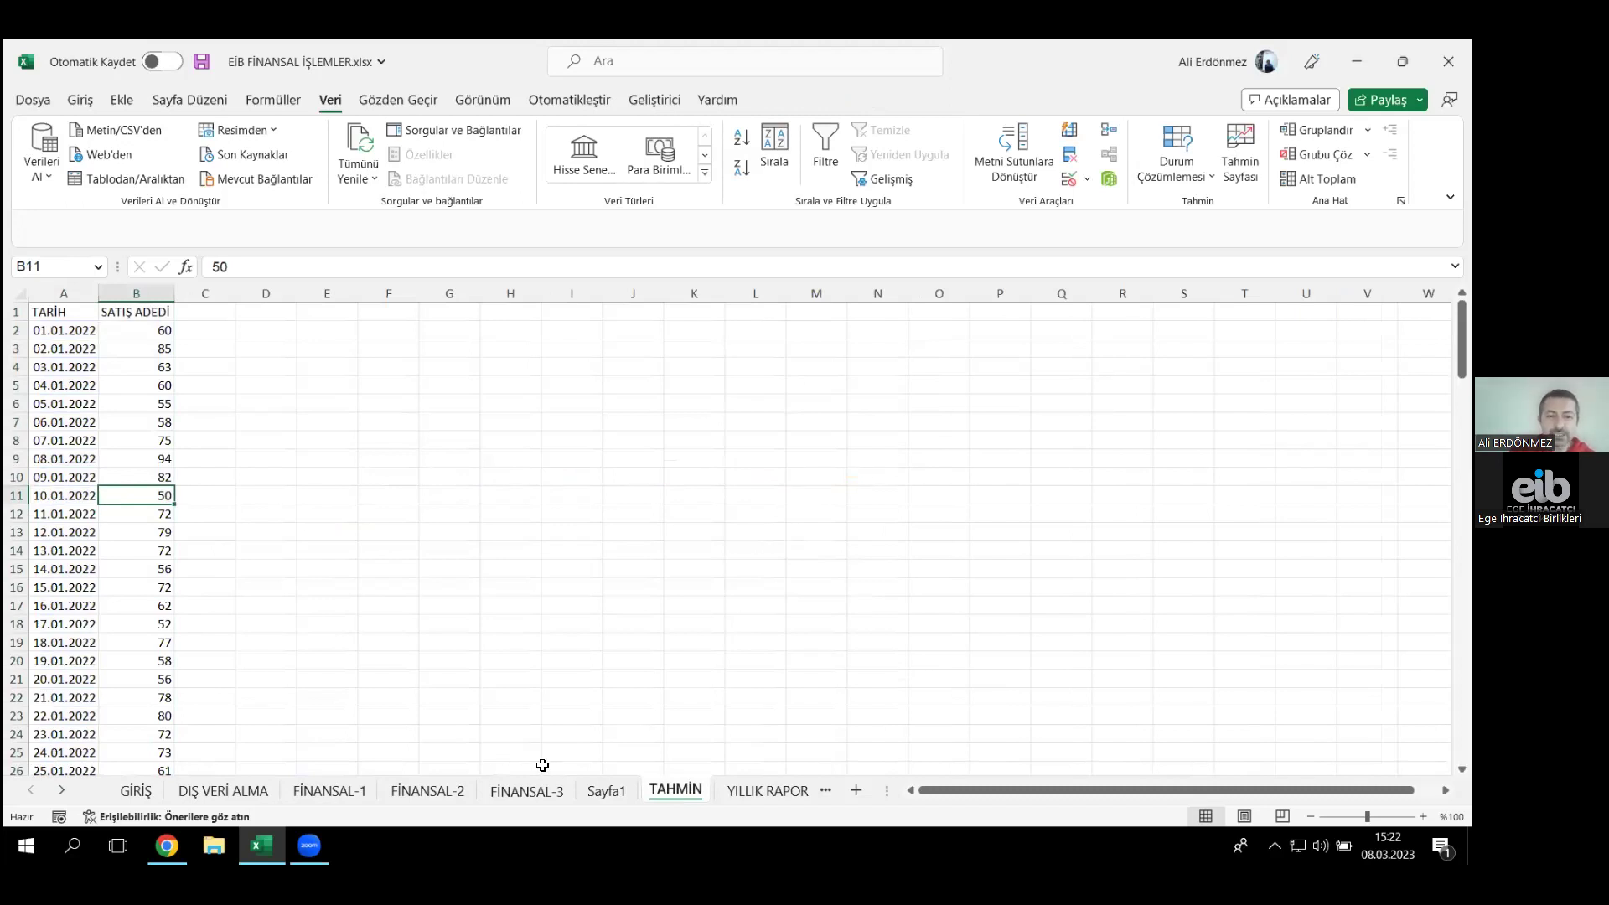
click(605, 792)
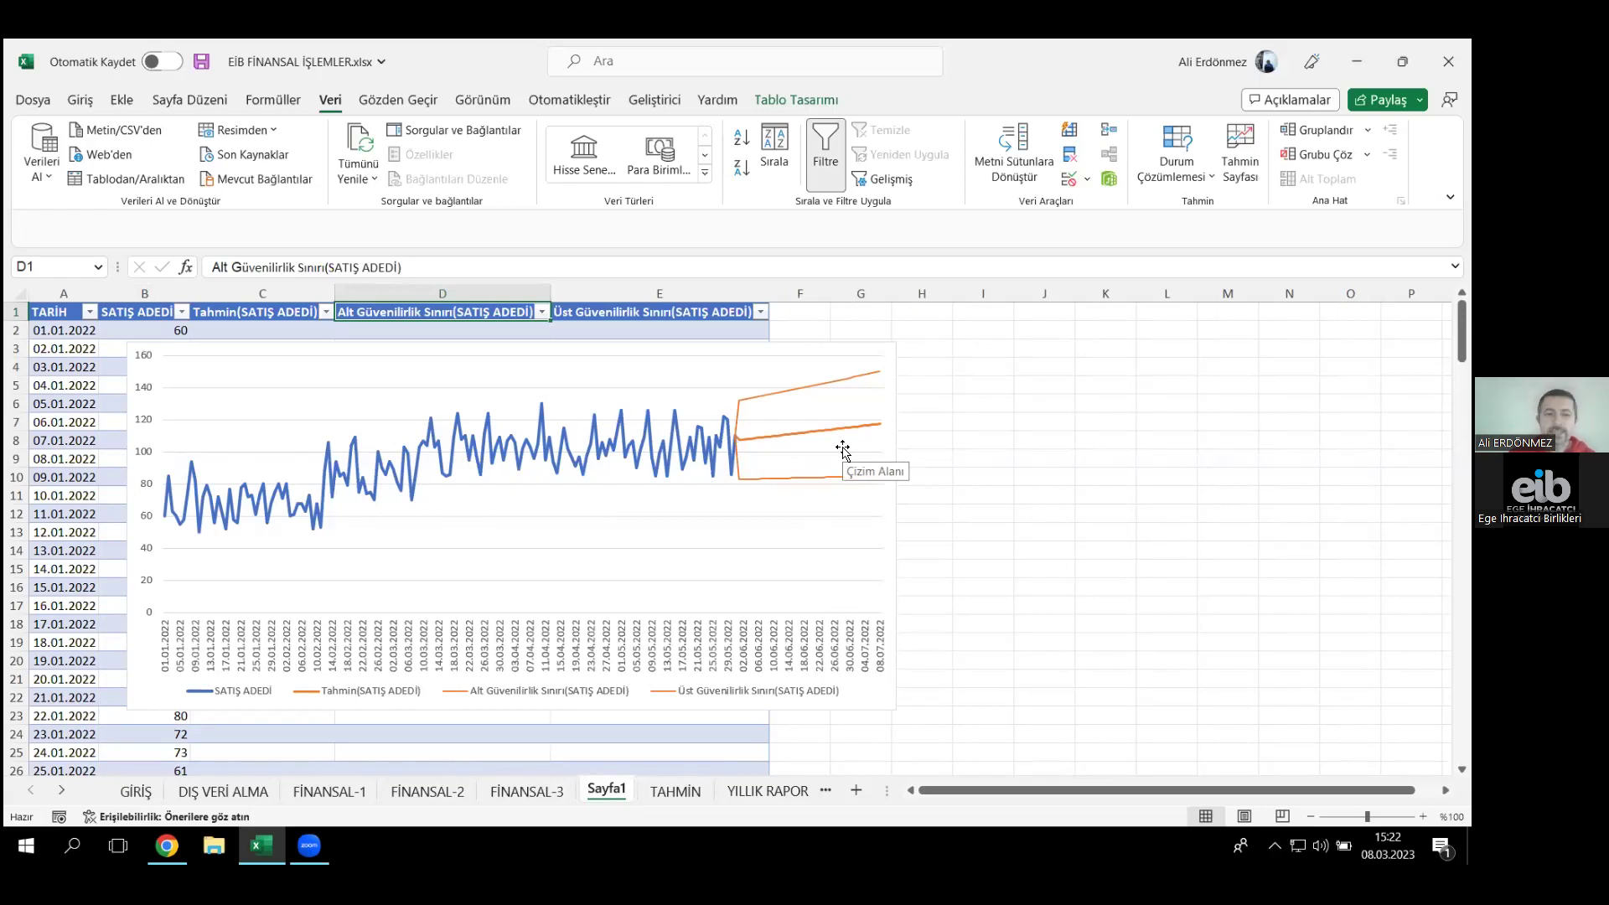
click(677, 791)
click(112, 418)
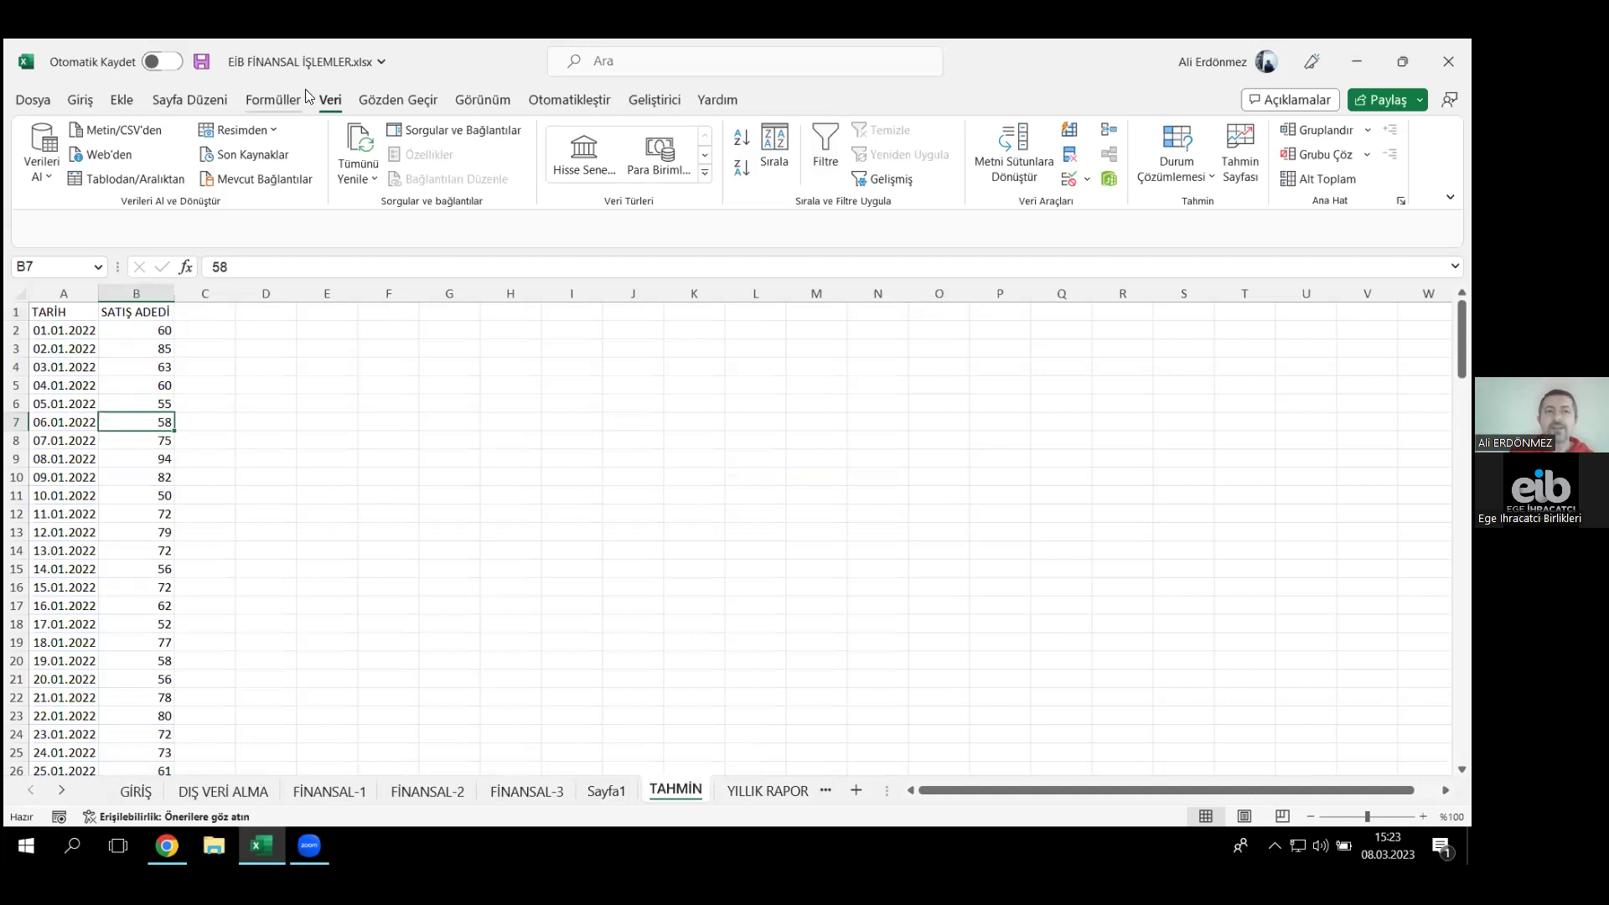
- Cancel a second forecast sheet and browse the YILLIK RAPOR invoice list end to end
click(1236, 142)
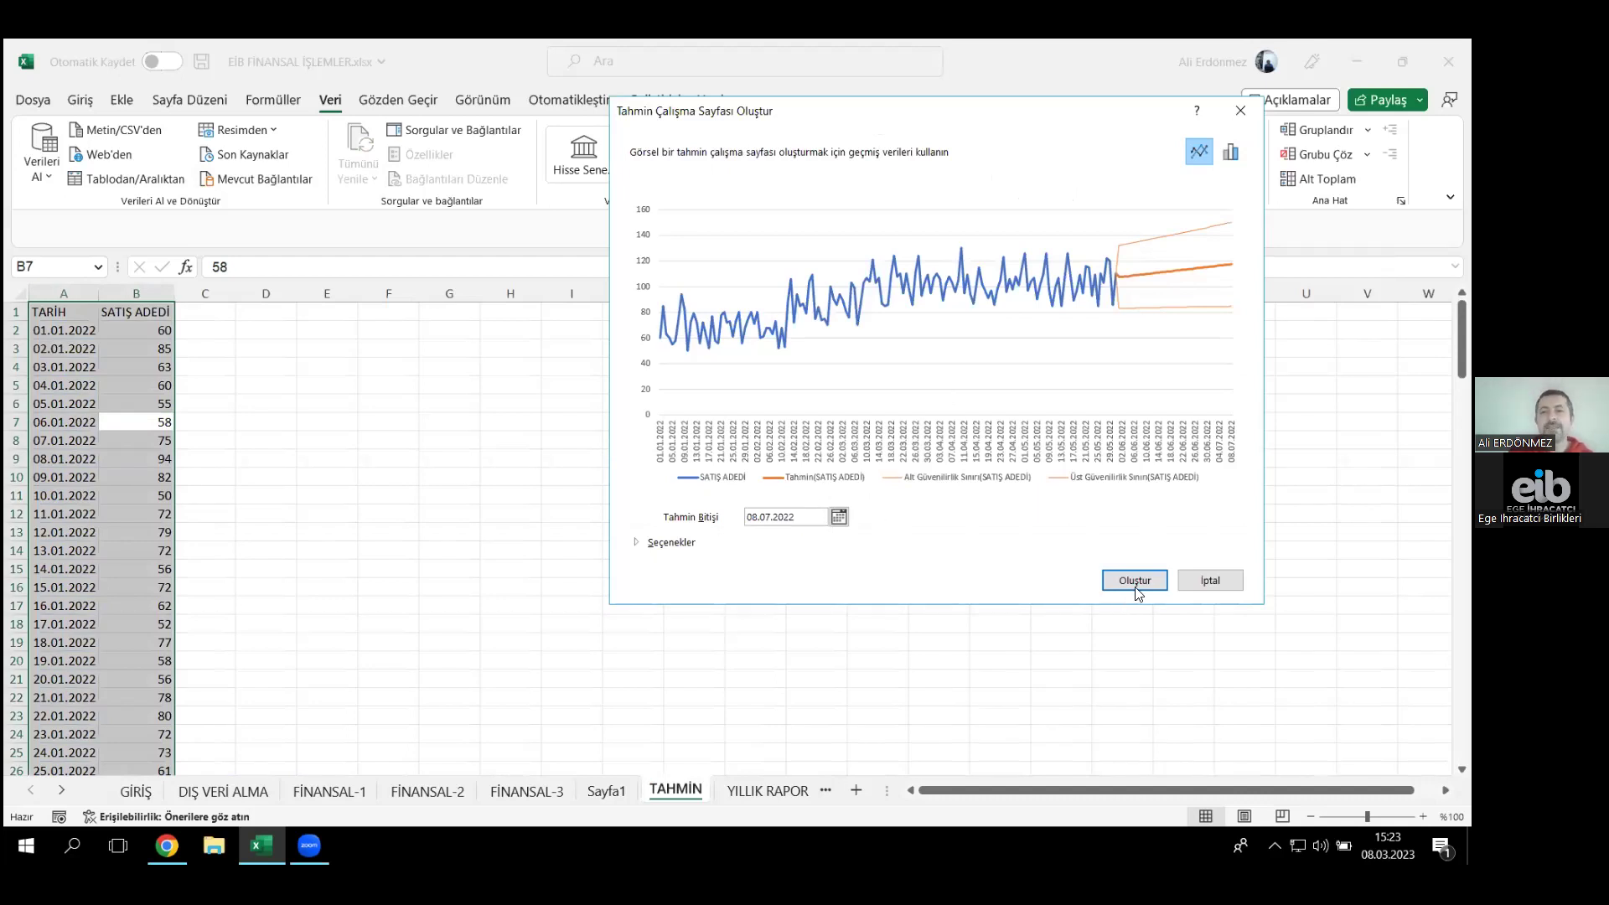
click(1211, 581)
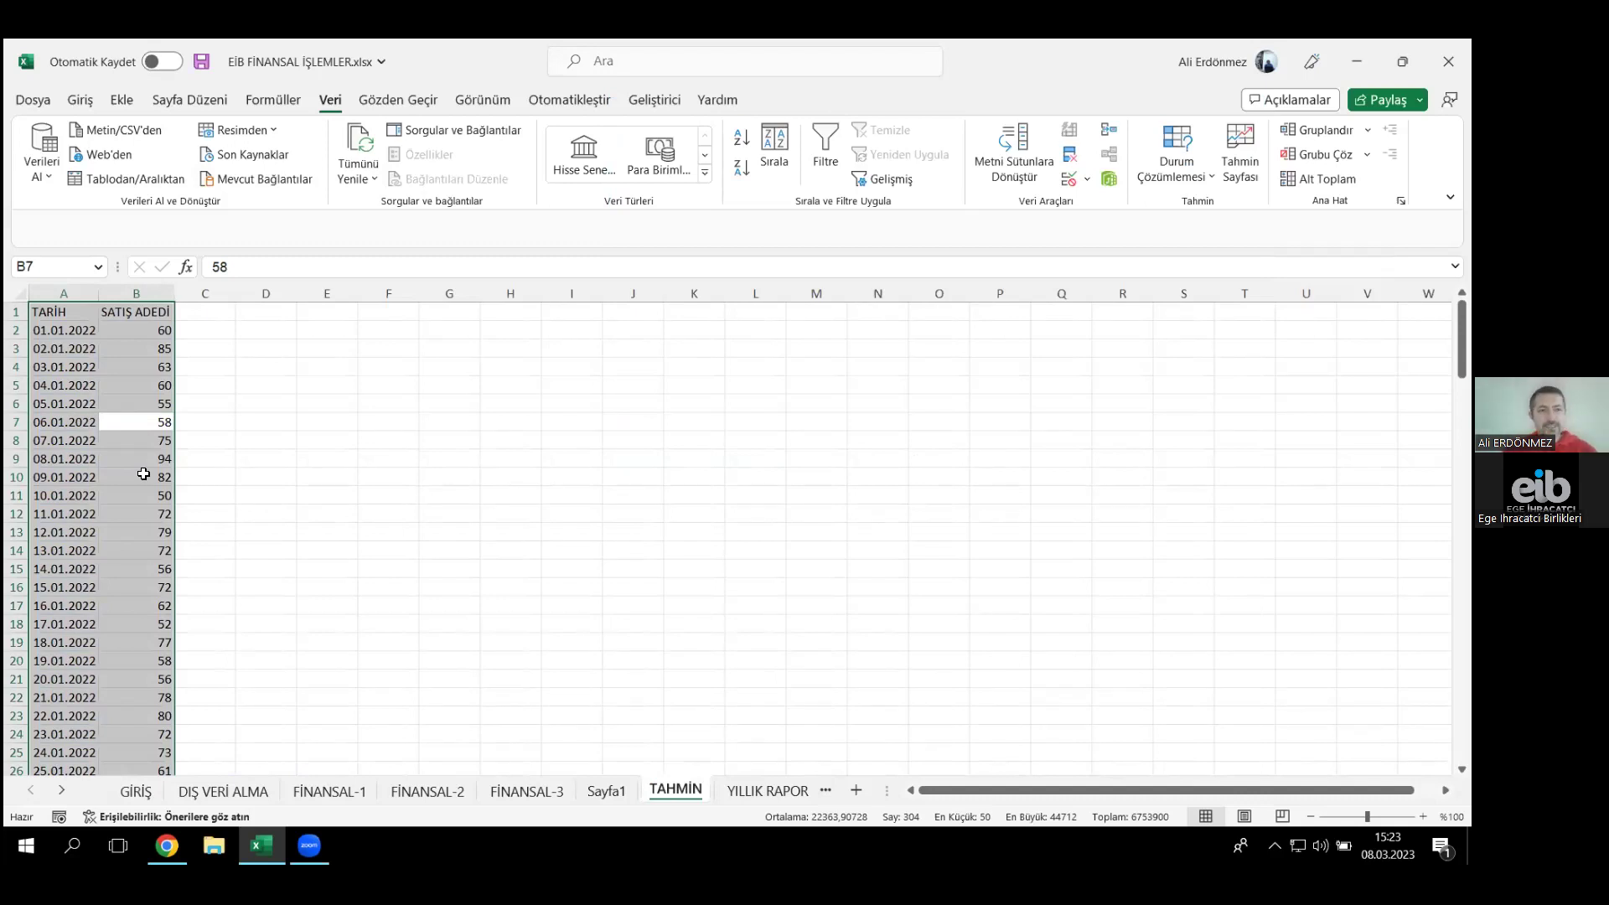
click(740, 792)
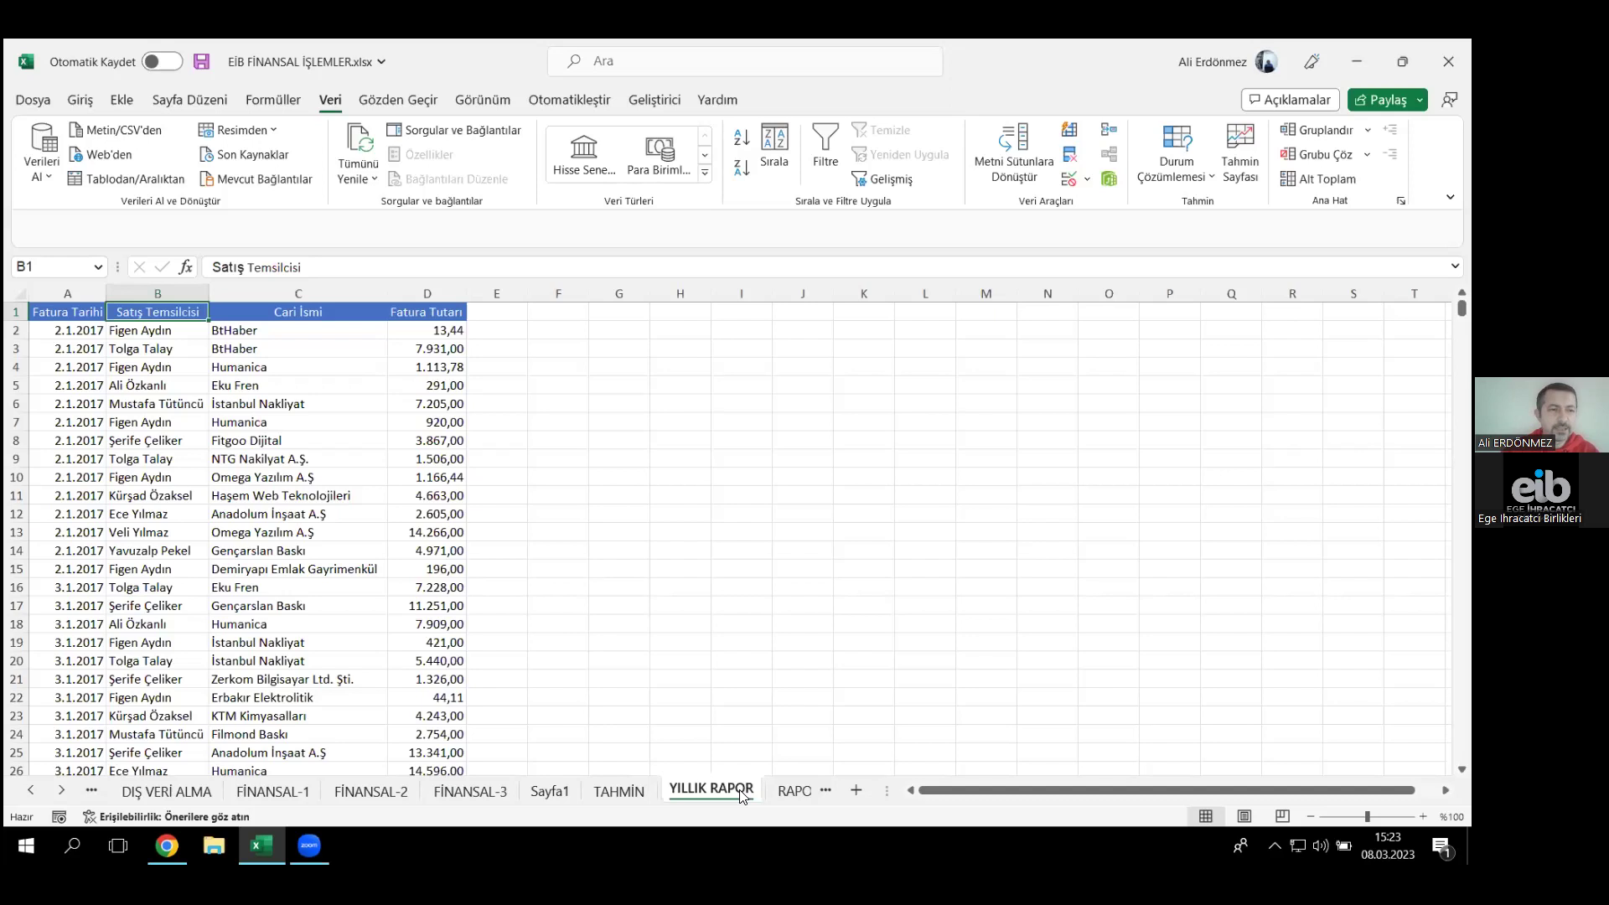
key(ctrl+Down)
key(ctrl+Up)
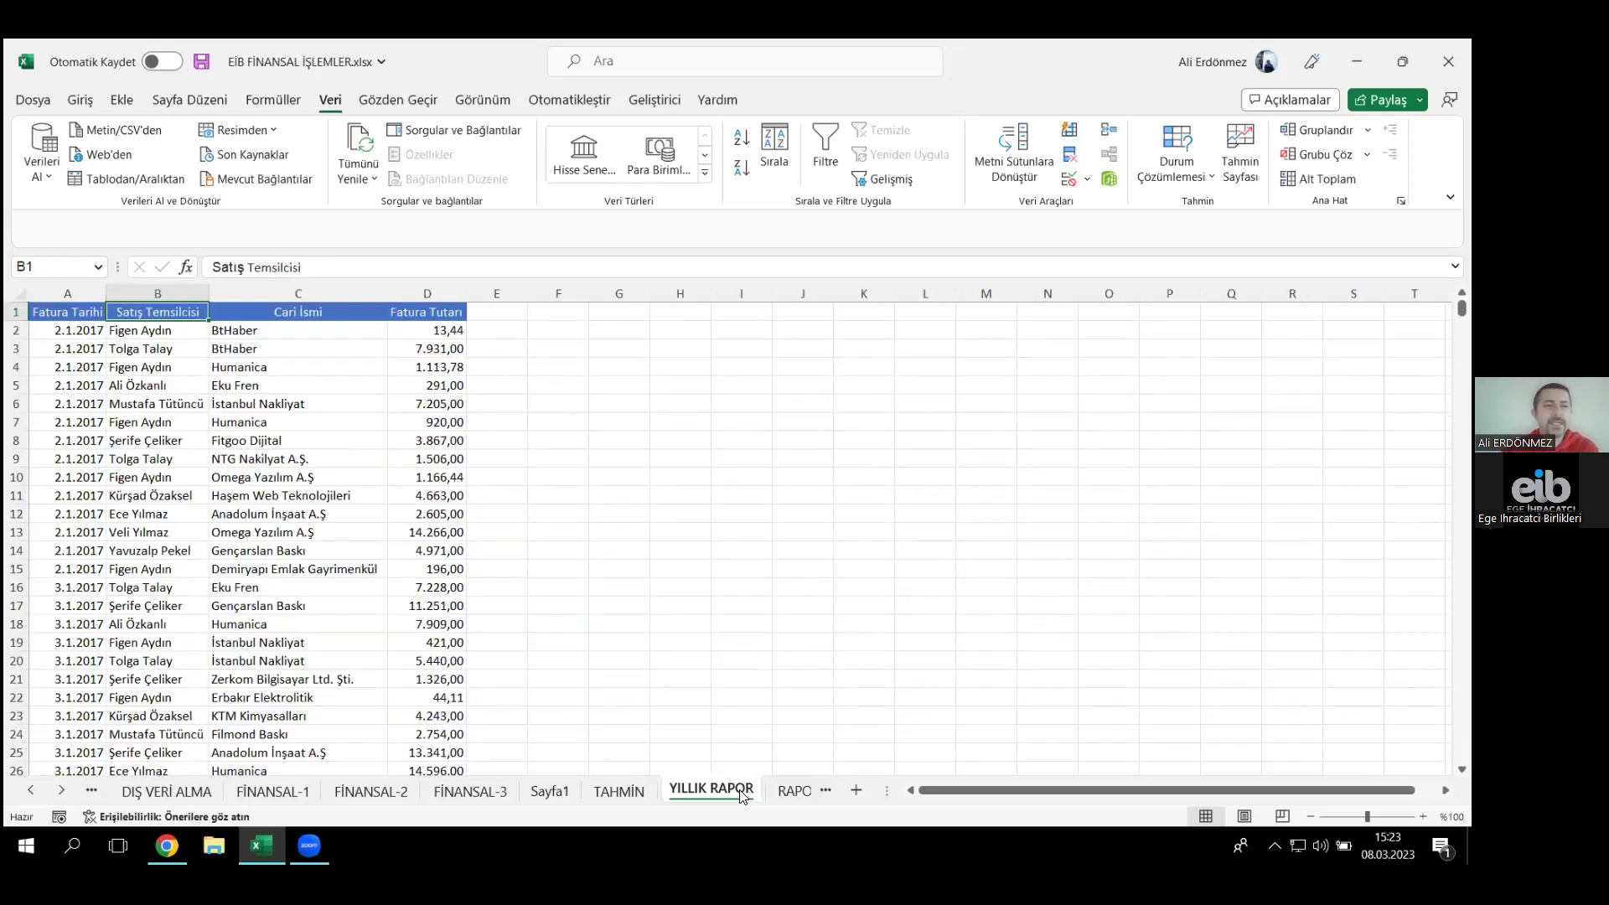
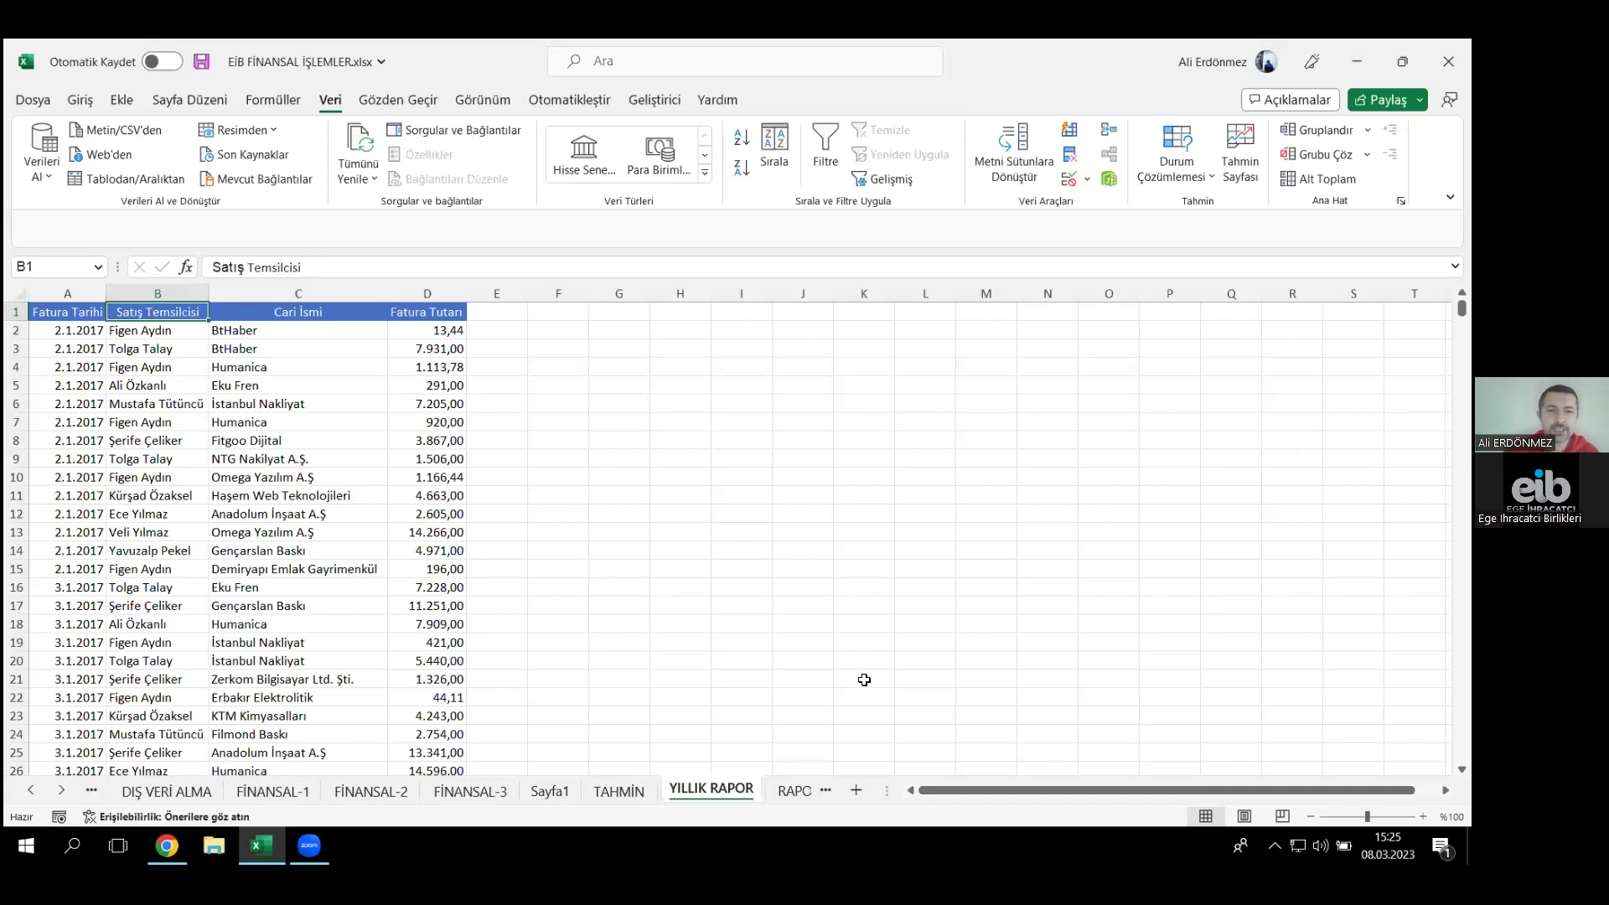
- Try selecting the rep names in B2:B14 and matching target ranges in column G
drag(605, 330, 622, 573)
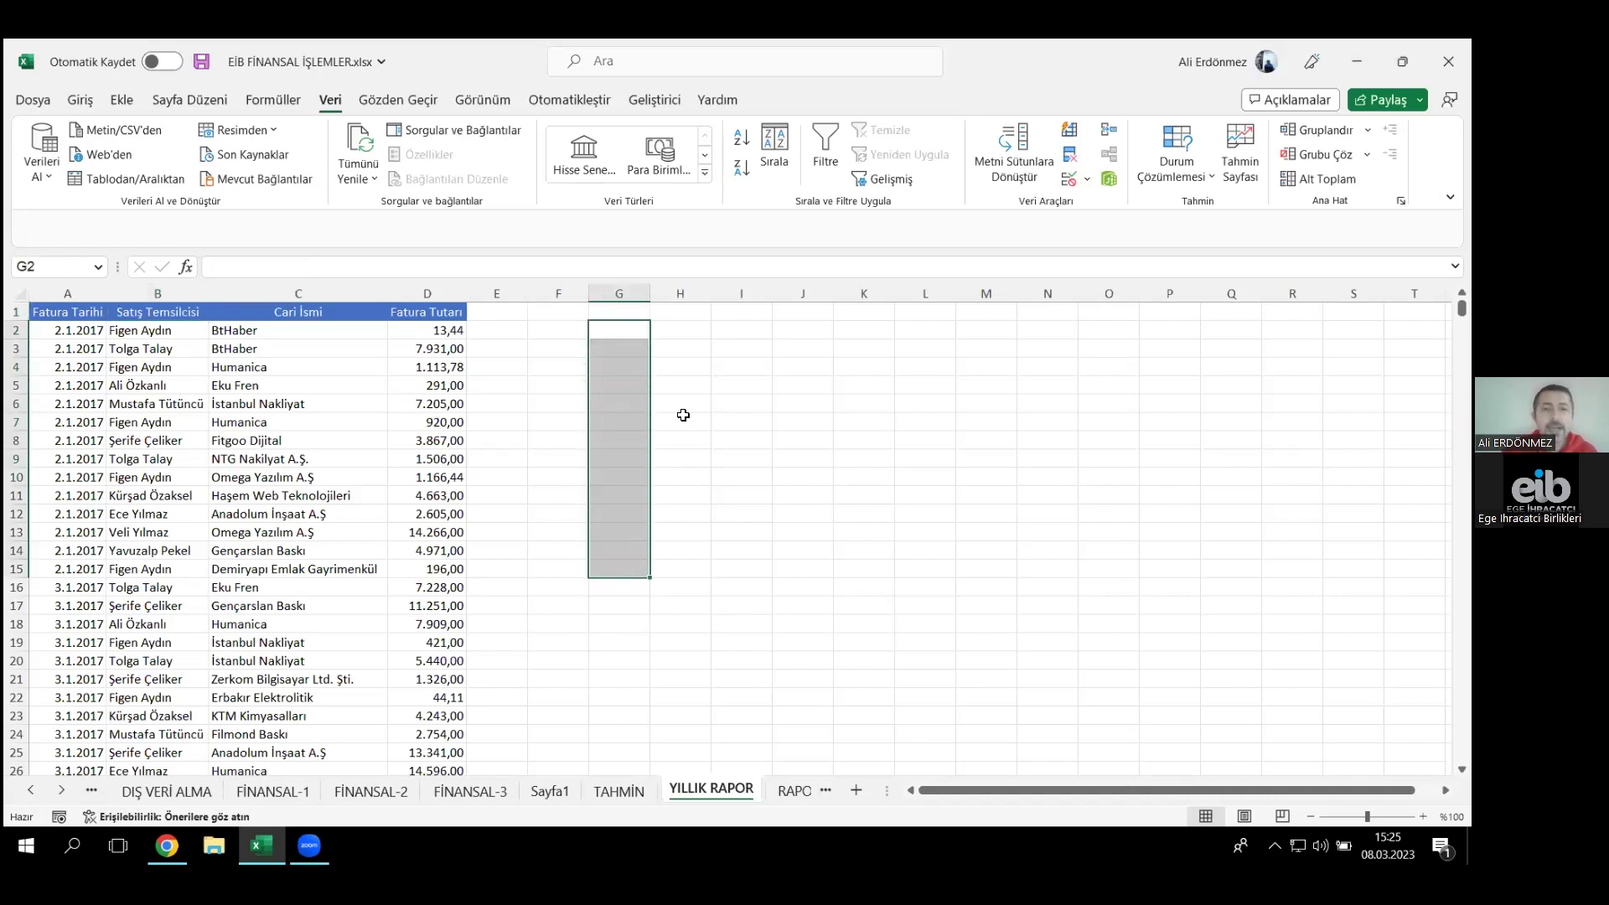
click(676, 332)
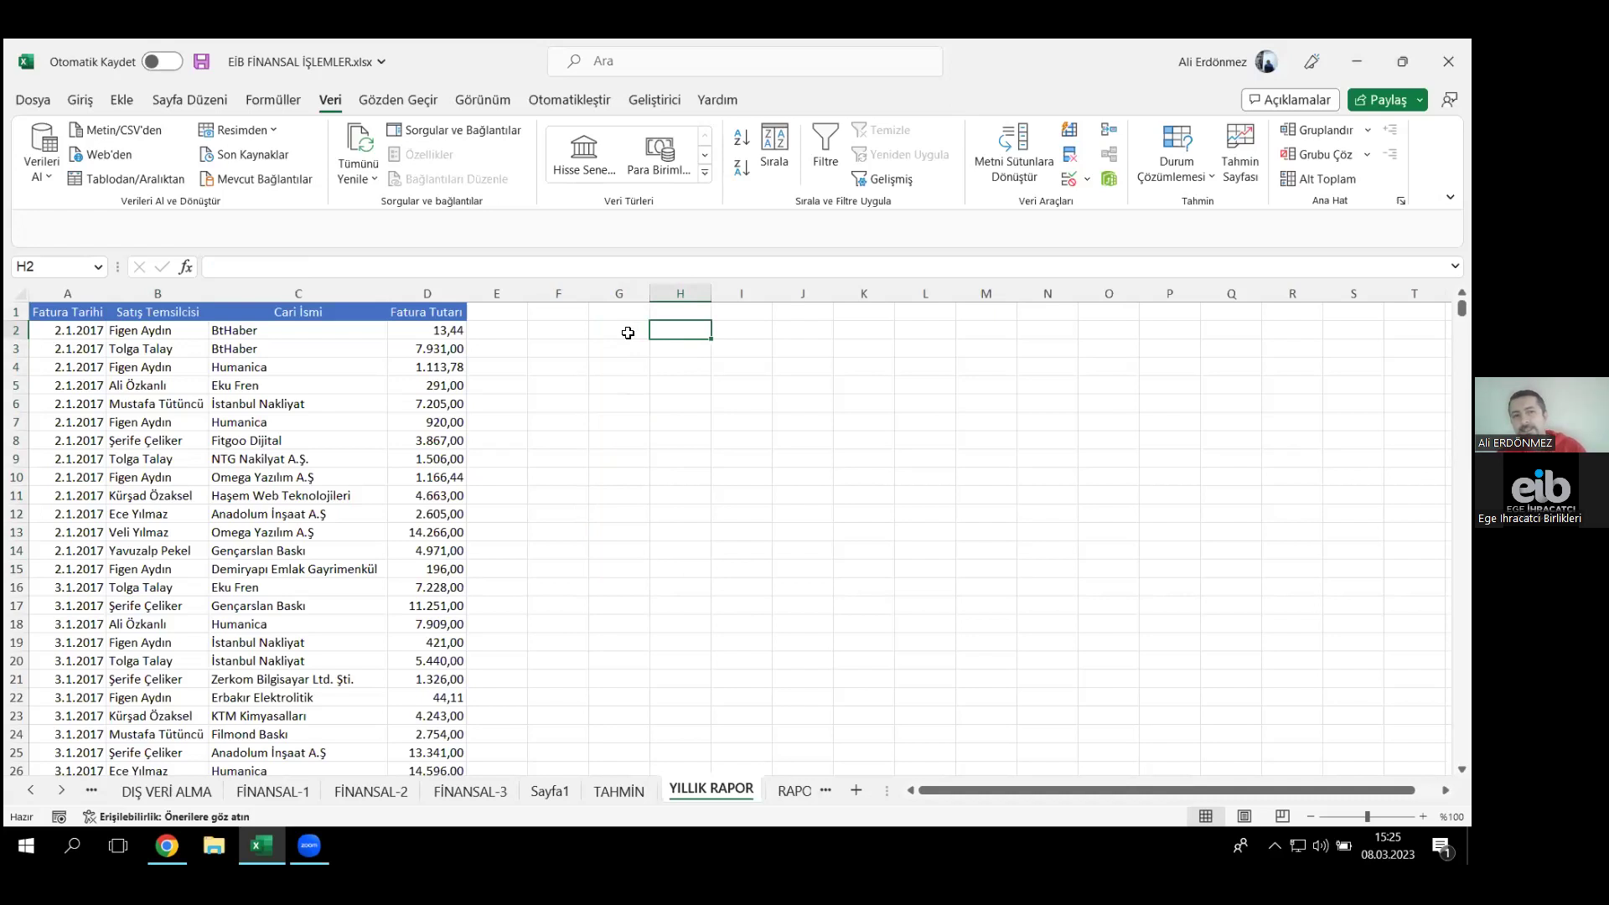
drag(627, 331, 619, 549)
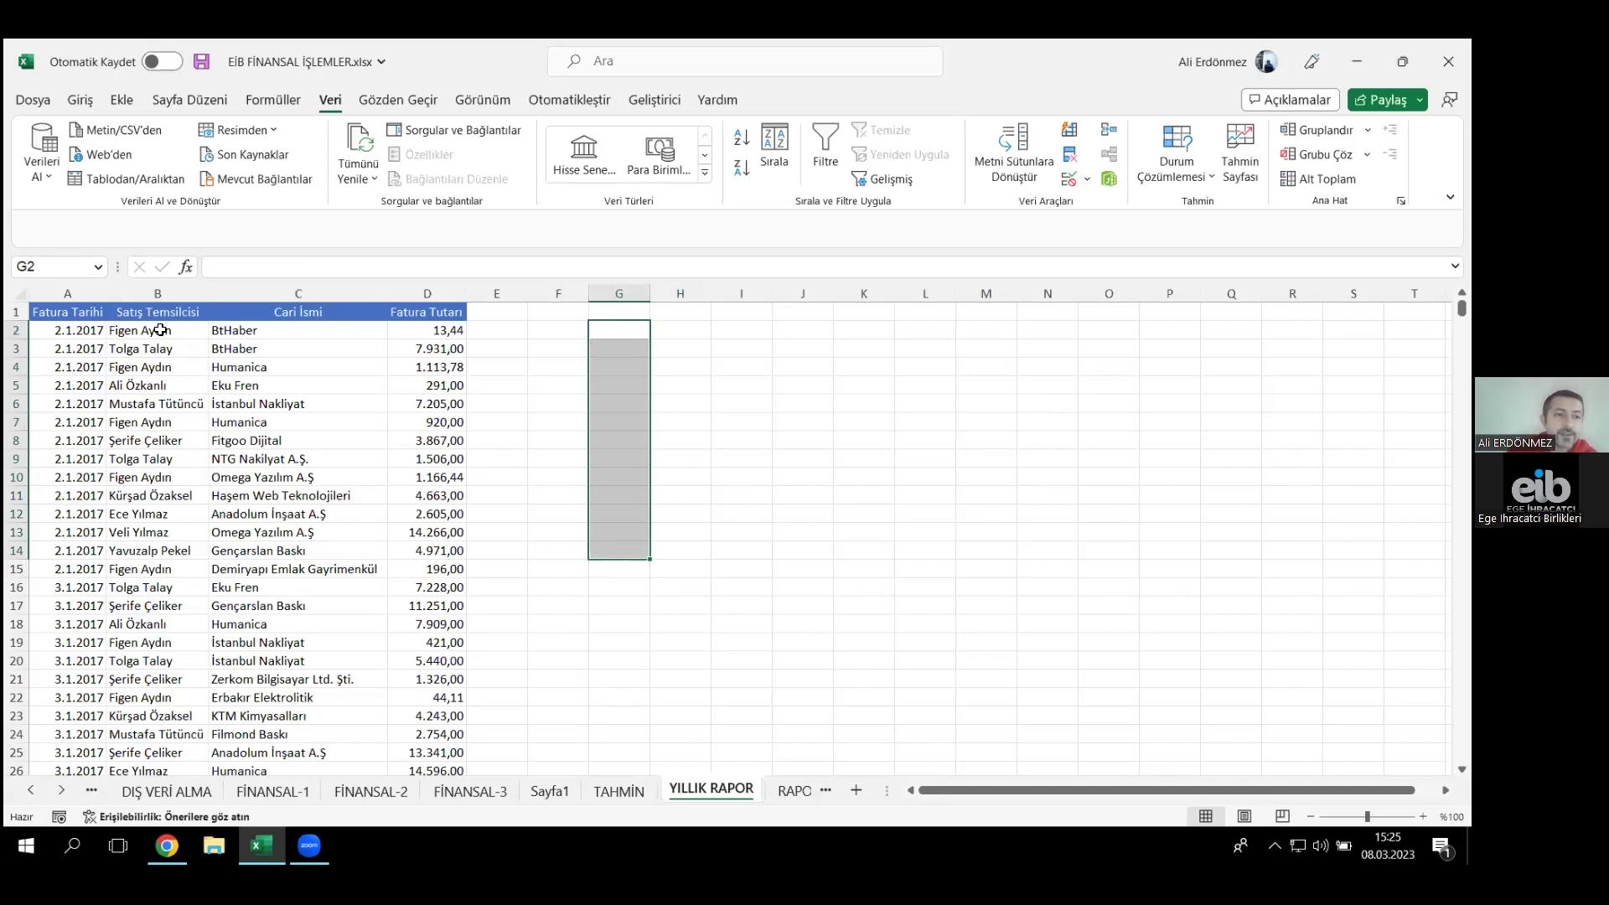
drag(160, 333, 156, 551)
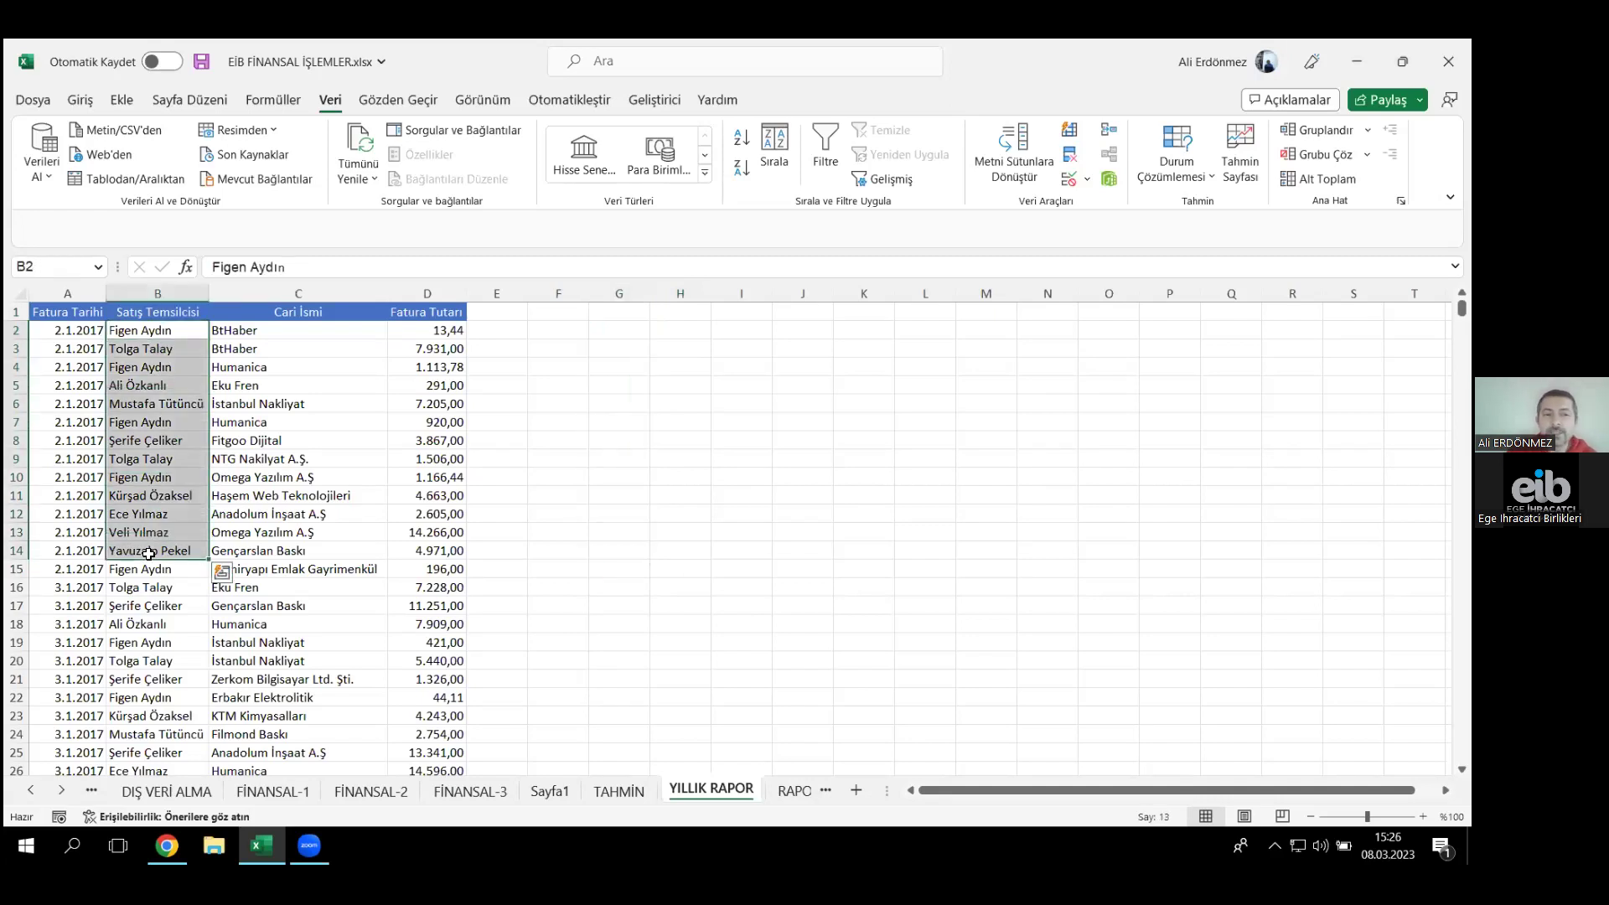
click(175, 327)
click(176, 348)
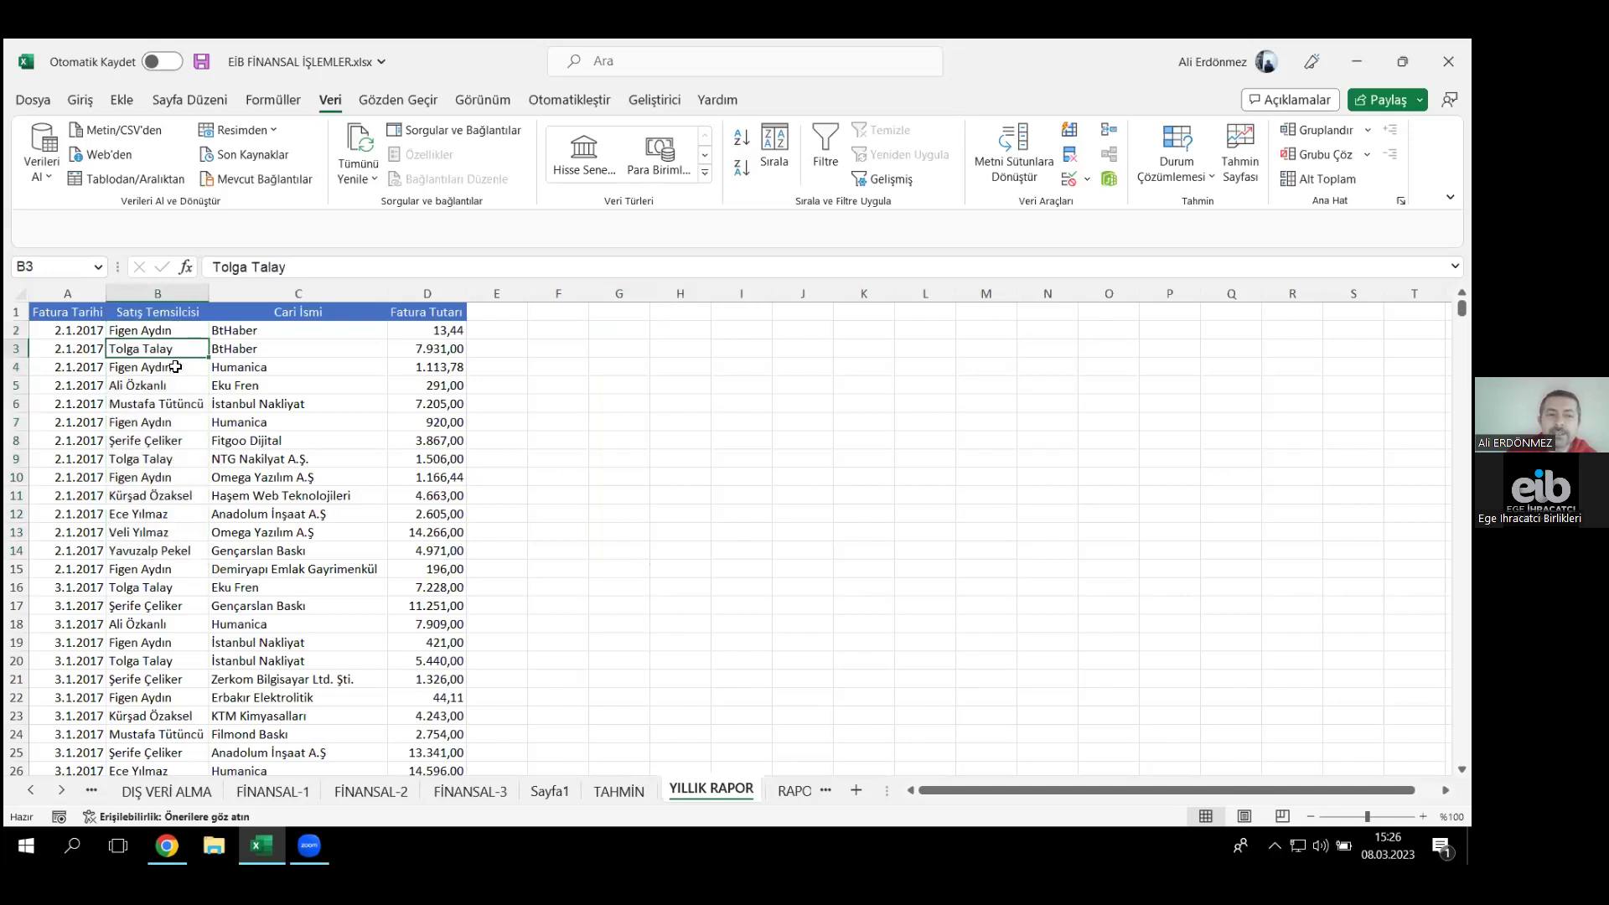
drag(620, 330, 605, 524)
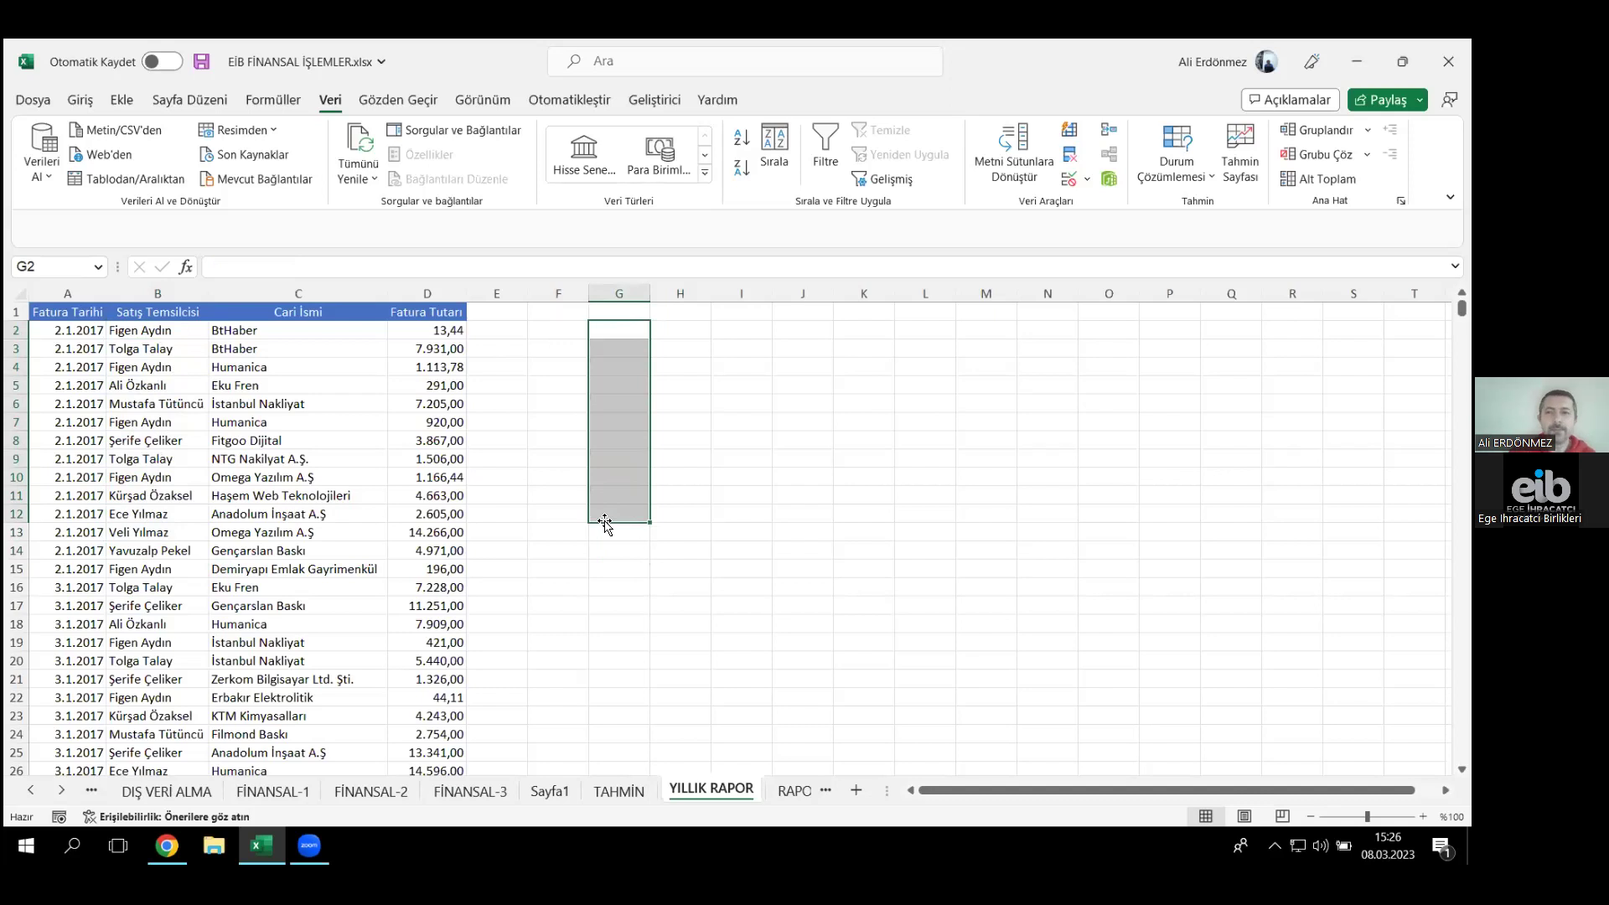
- Copy the whole Satış Temsilcisi column B and paste it into column G
click(153, 287)
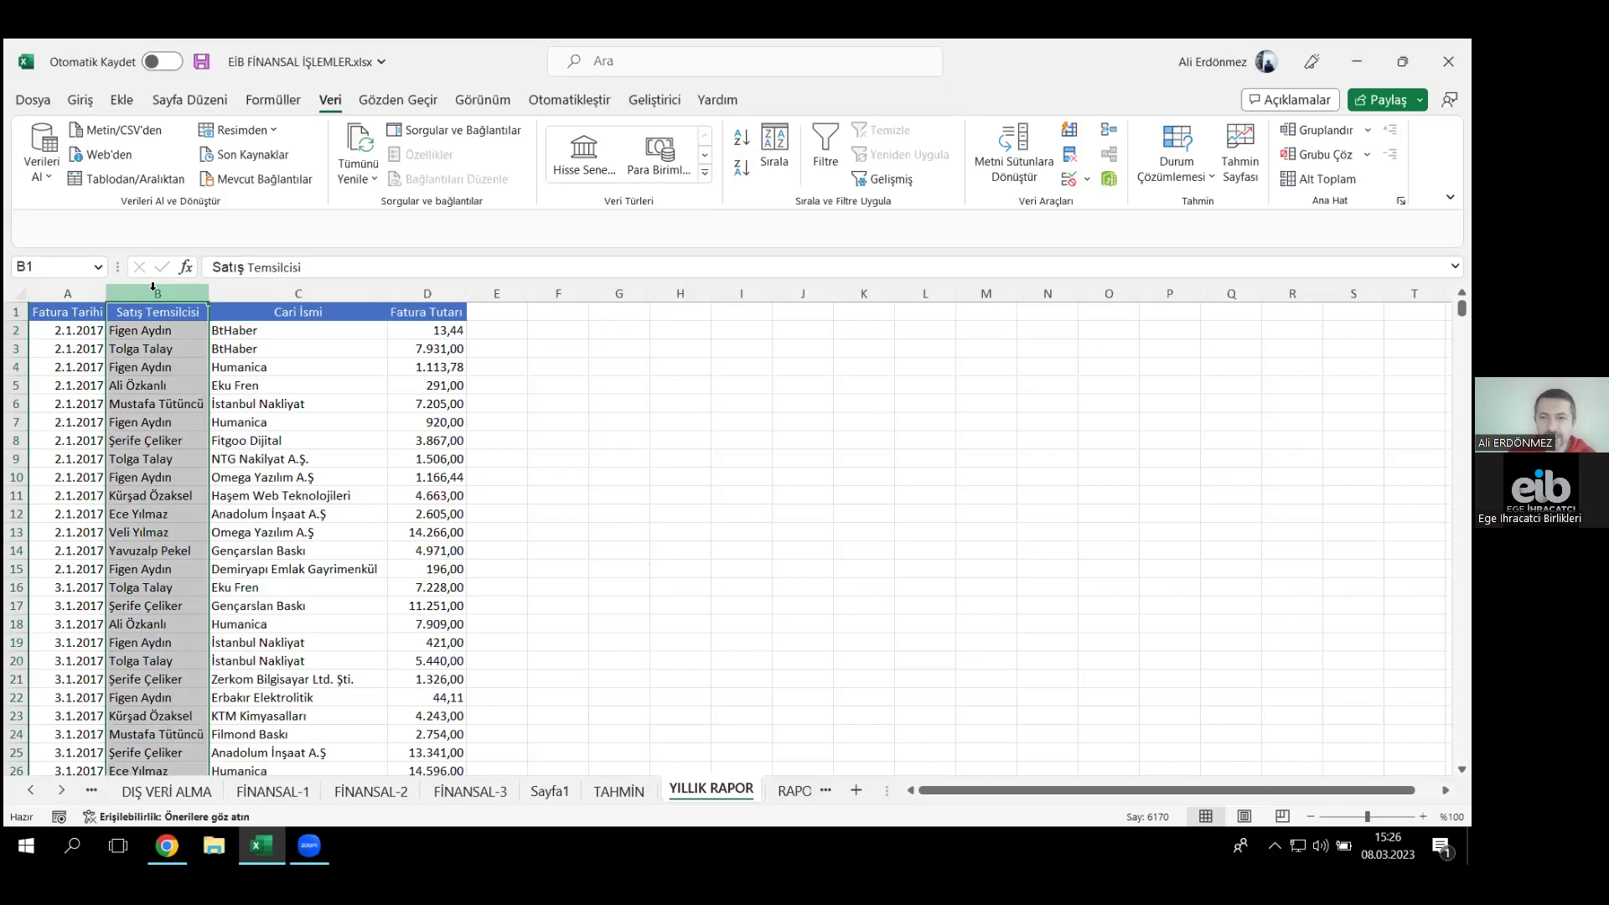
key(ctrl+c)
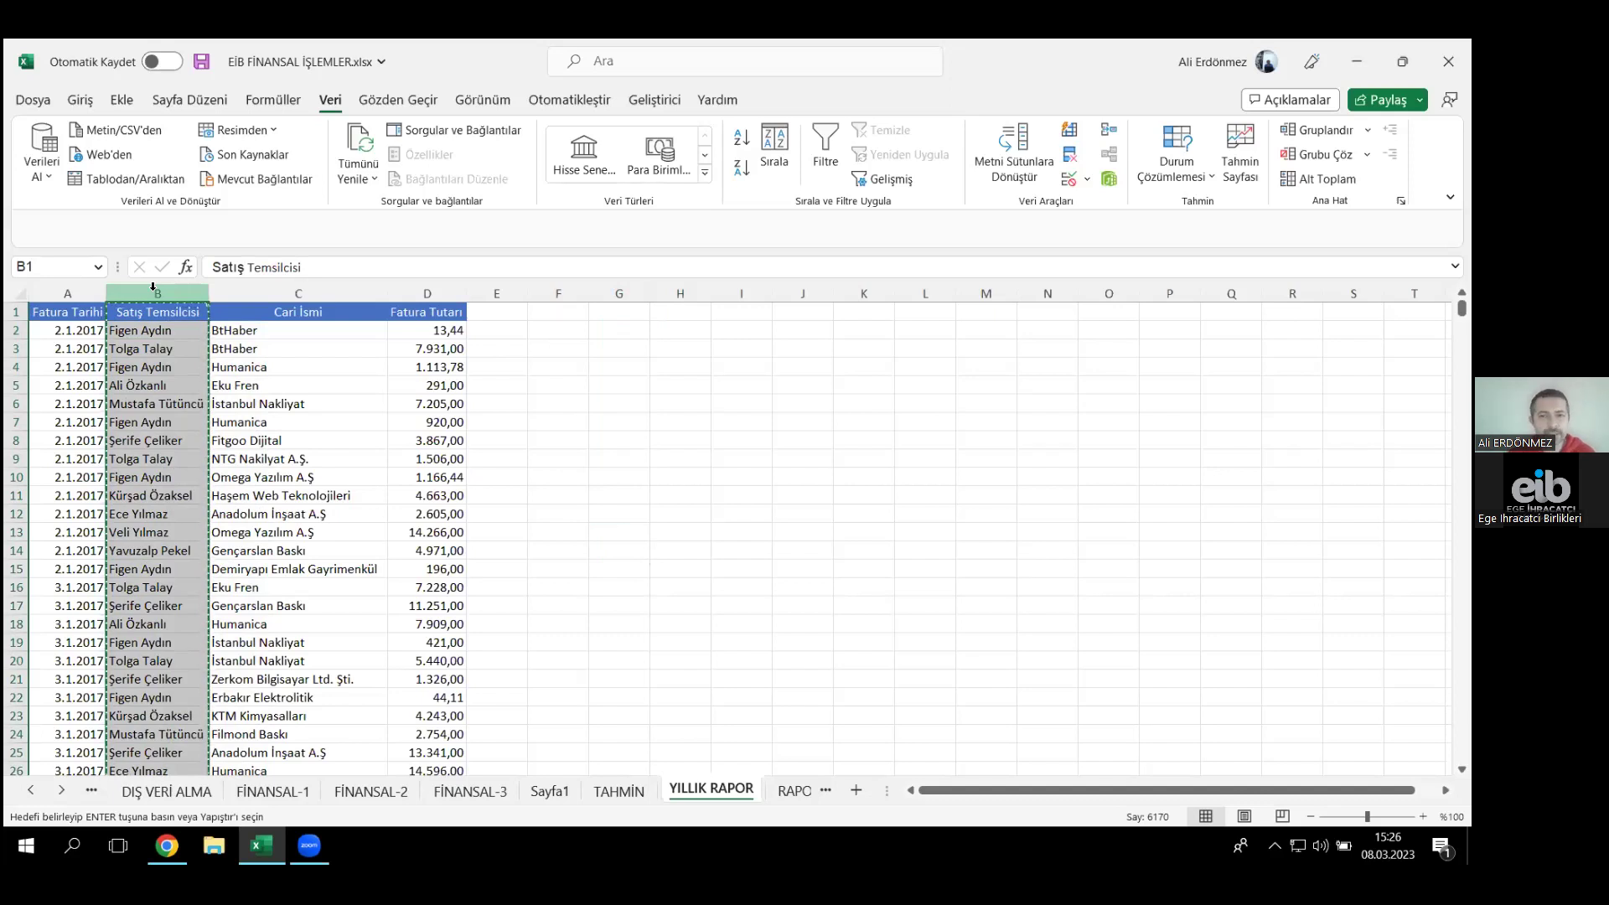
click(618, 289)
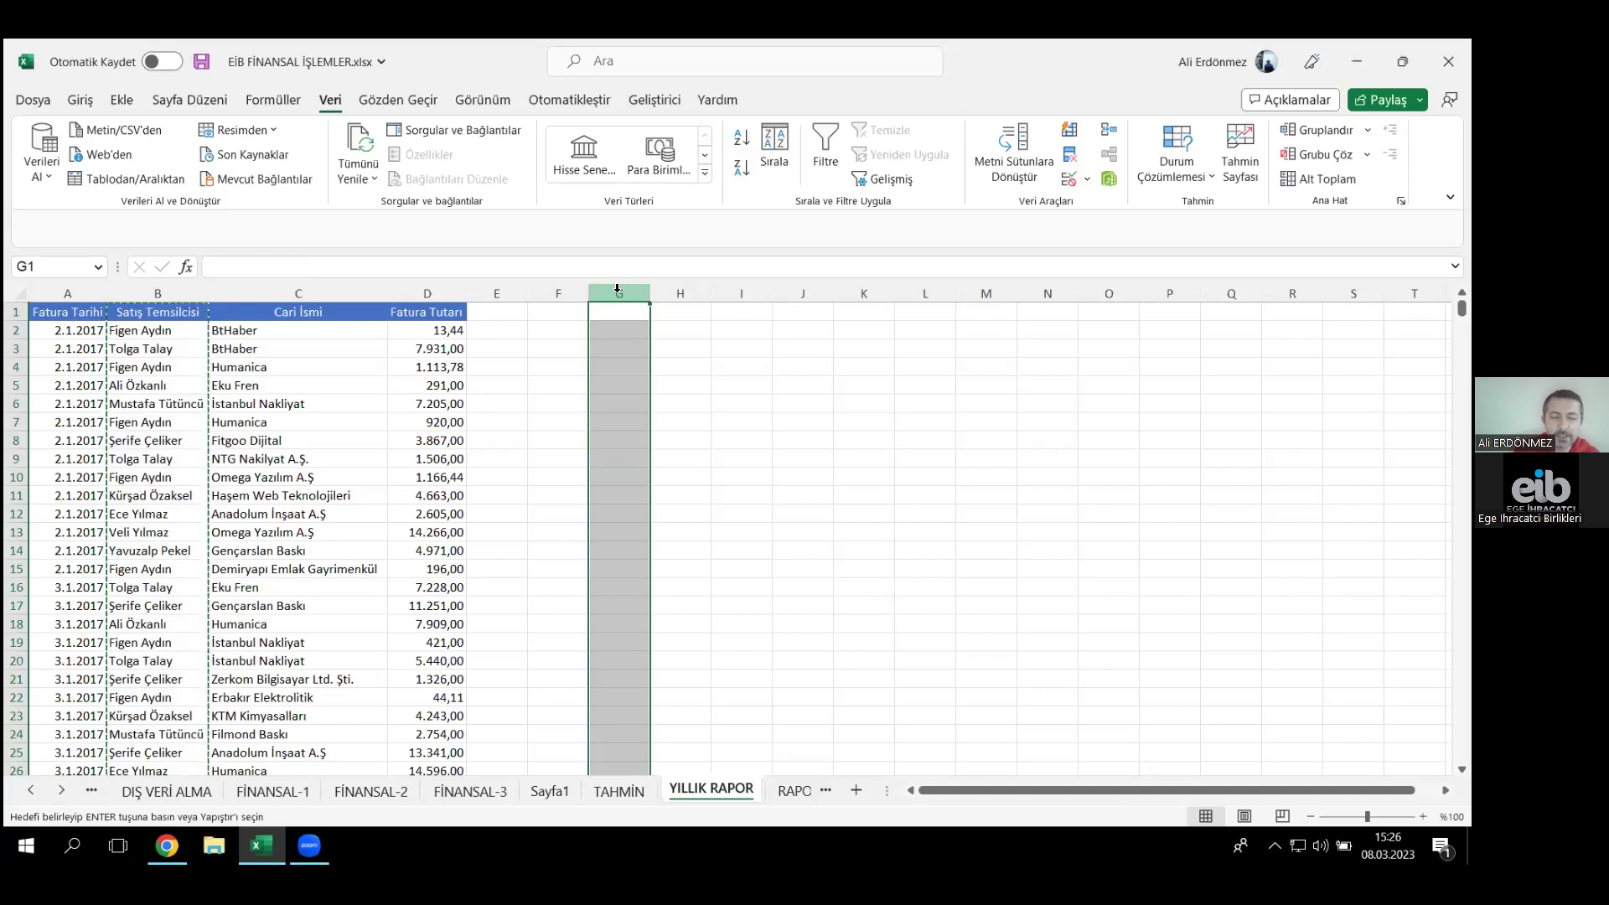
key(ctrl+v)
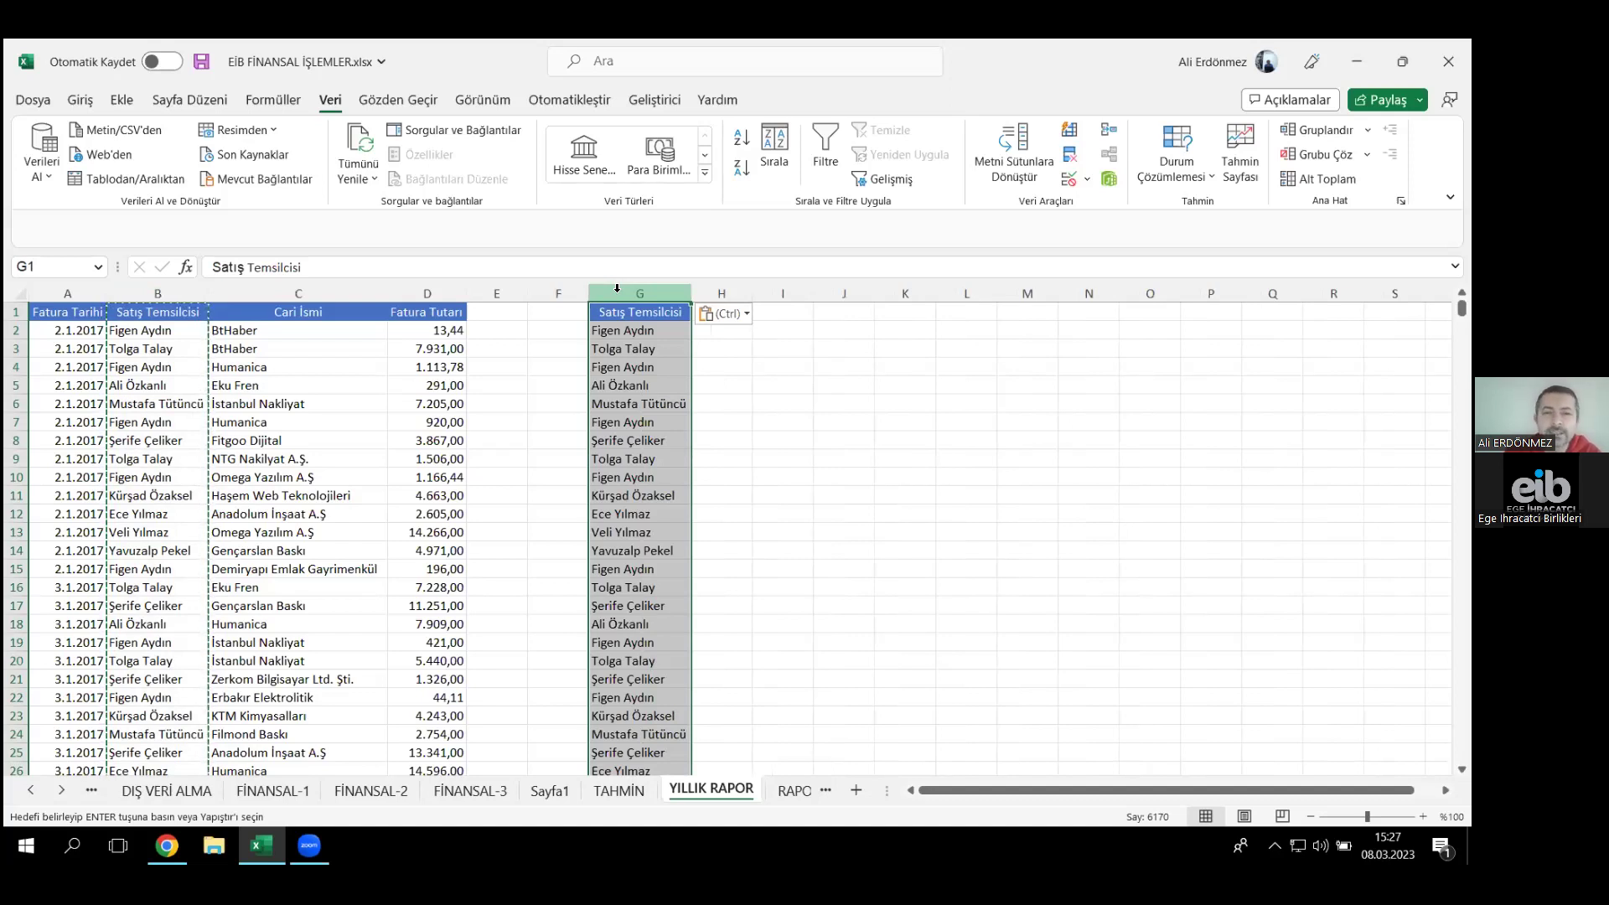
click(637, 331)
click(645, 349)
click(655, 386)
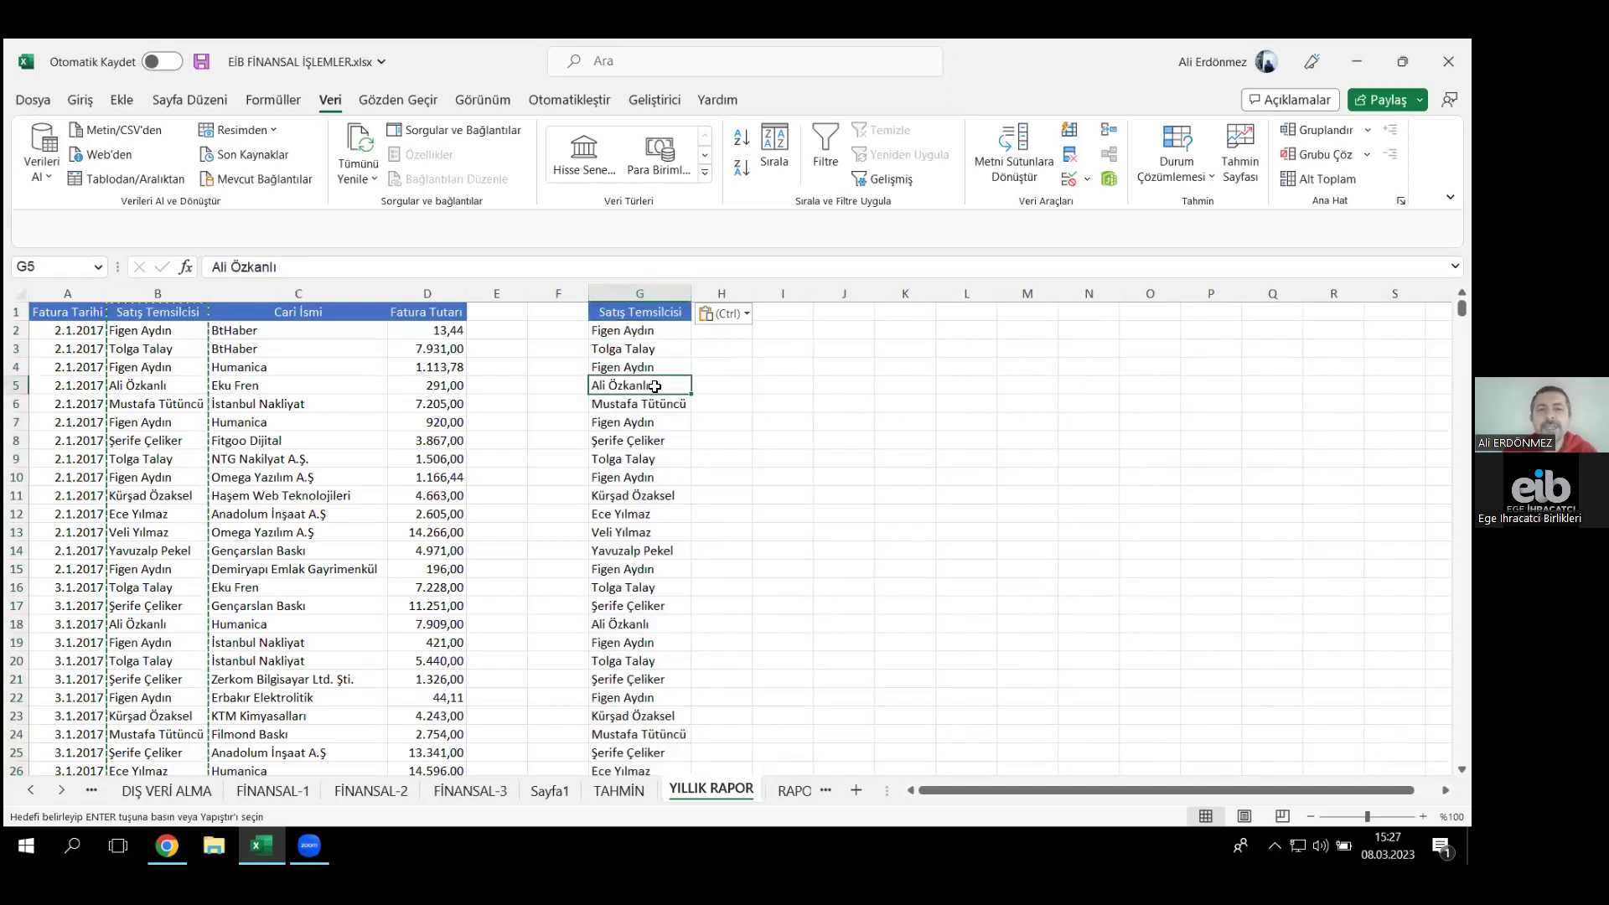
click(643, 291)
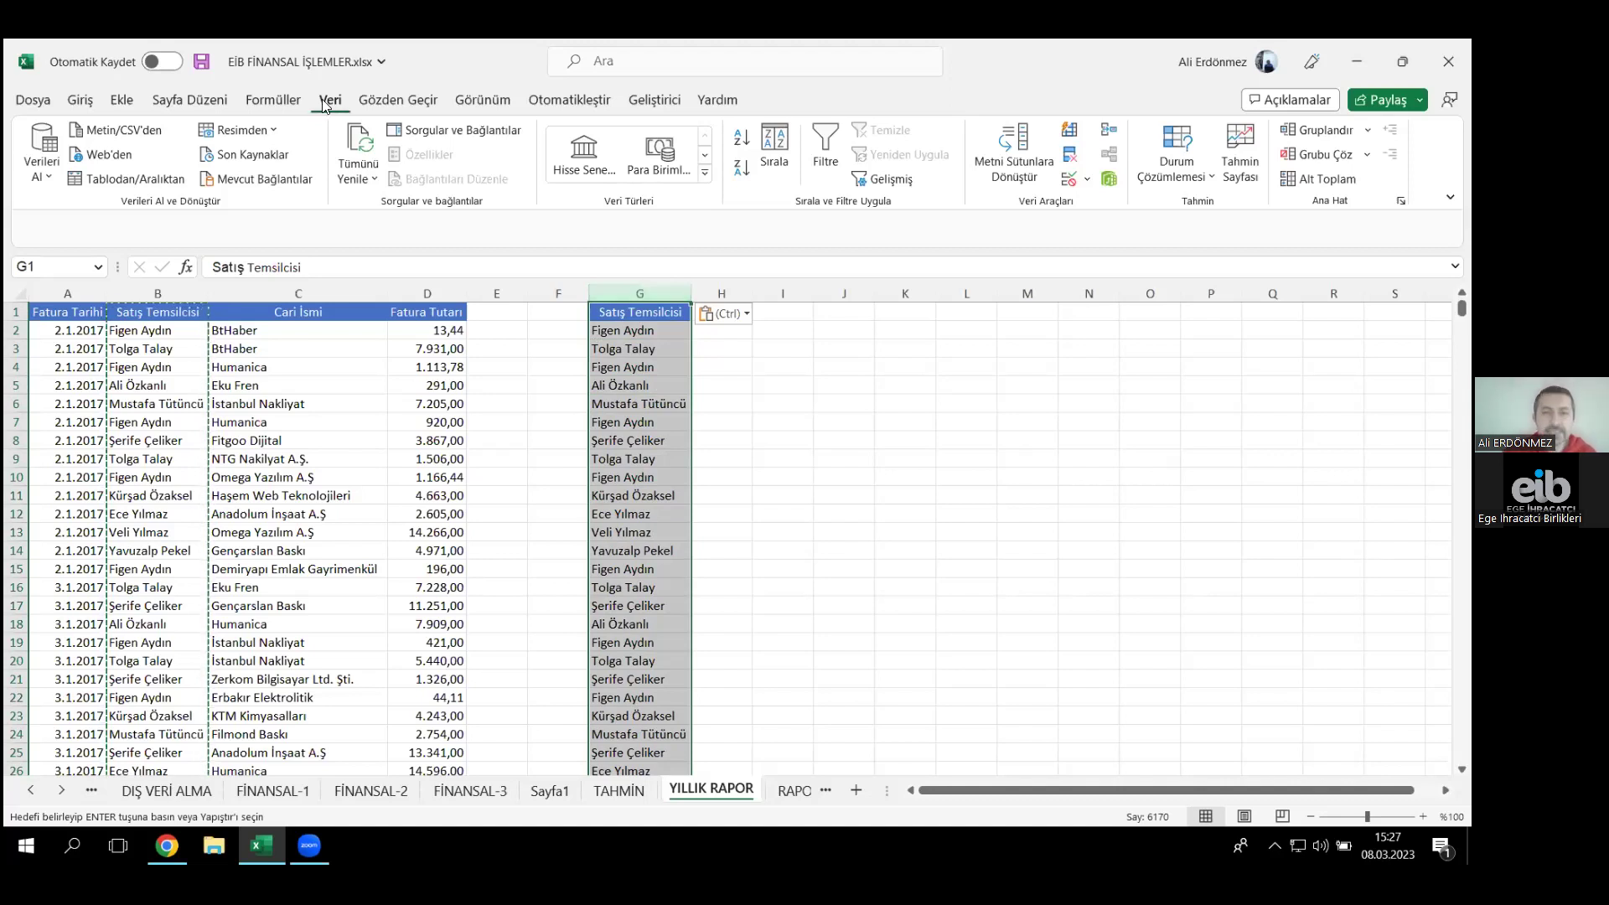
- Remove duplicates on Satış Temsilcisi in column G, deleting 6154 and keeping 15 unique names
click(1069, 160)
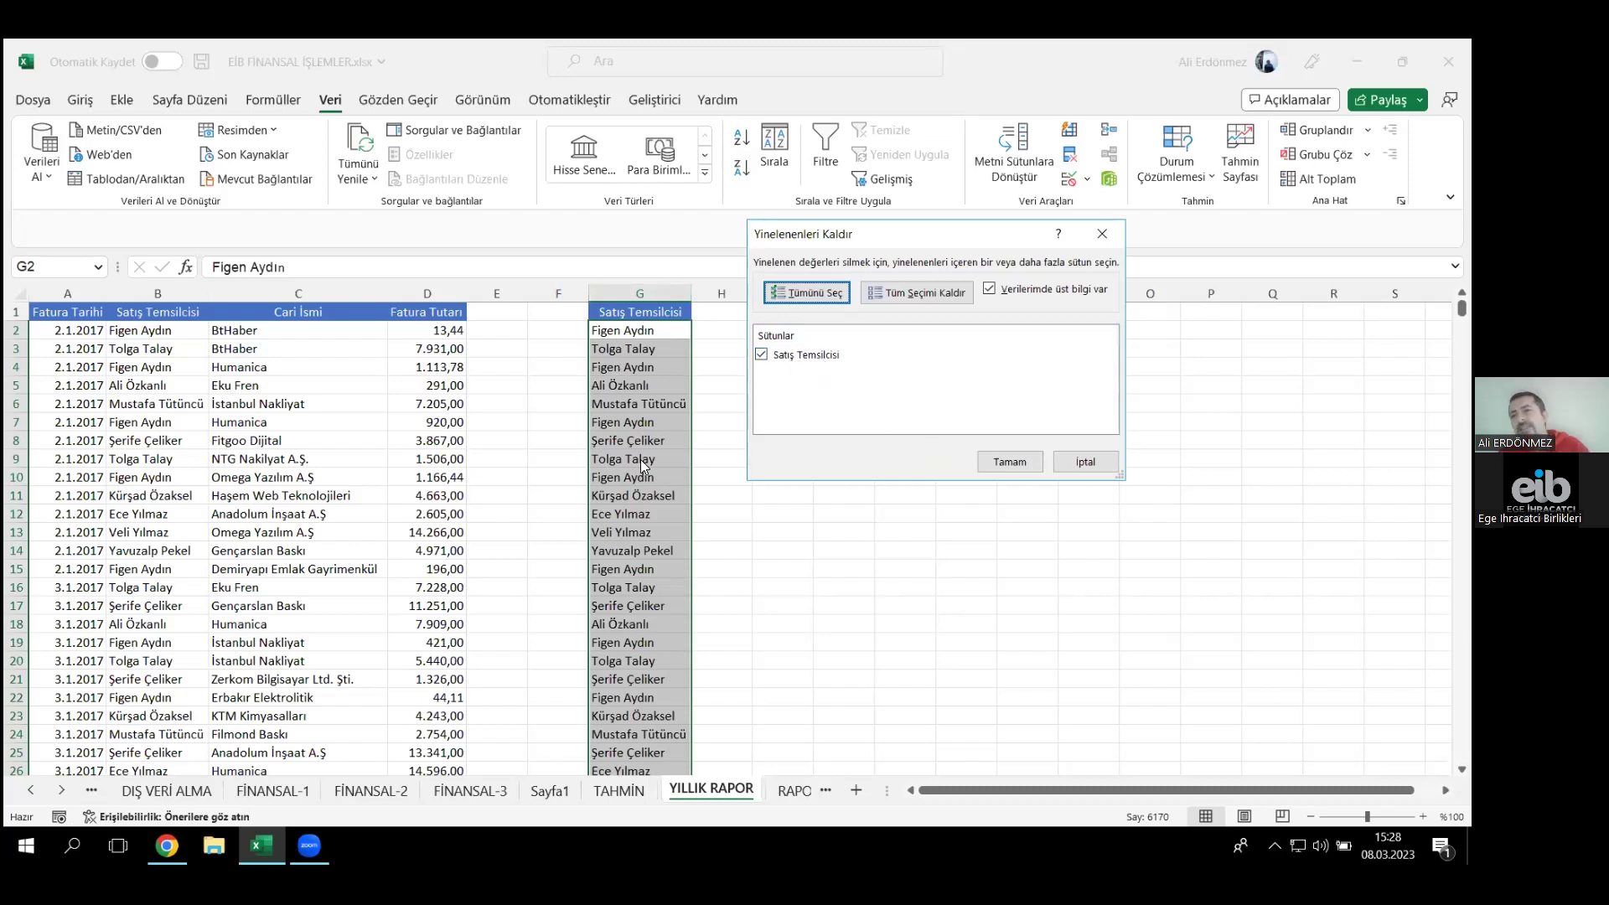
click(1006, 461)
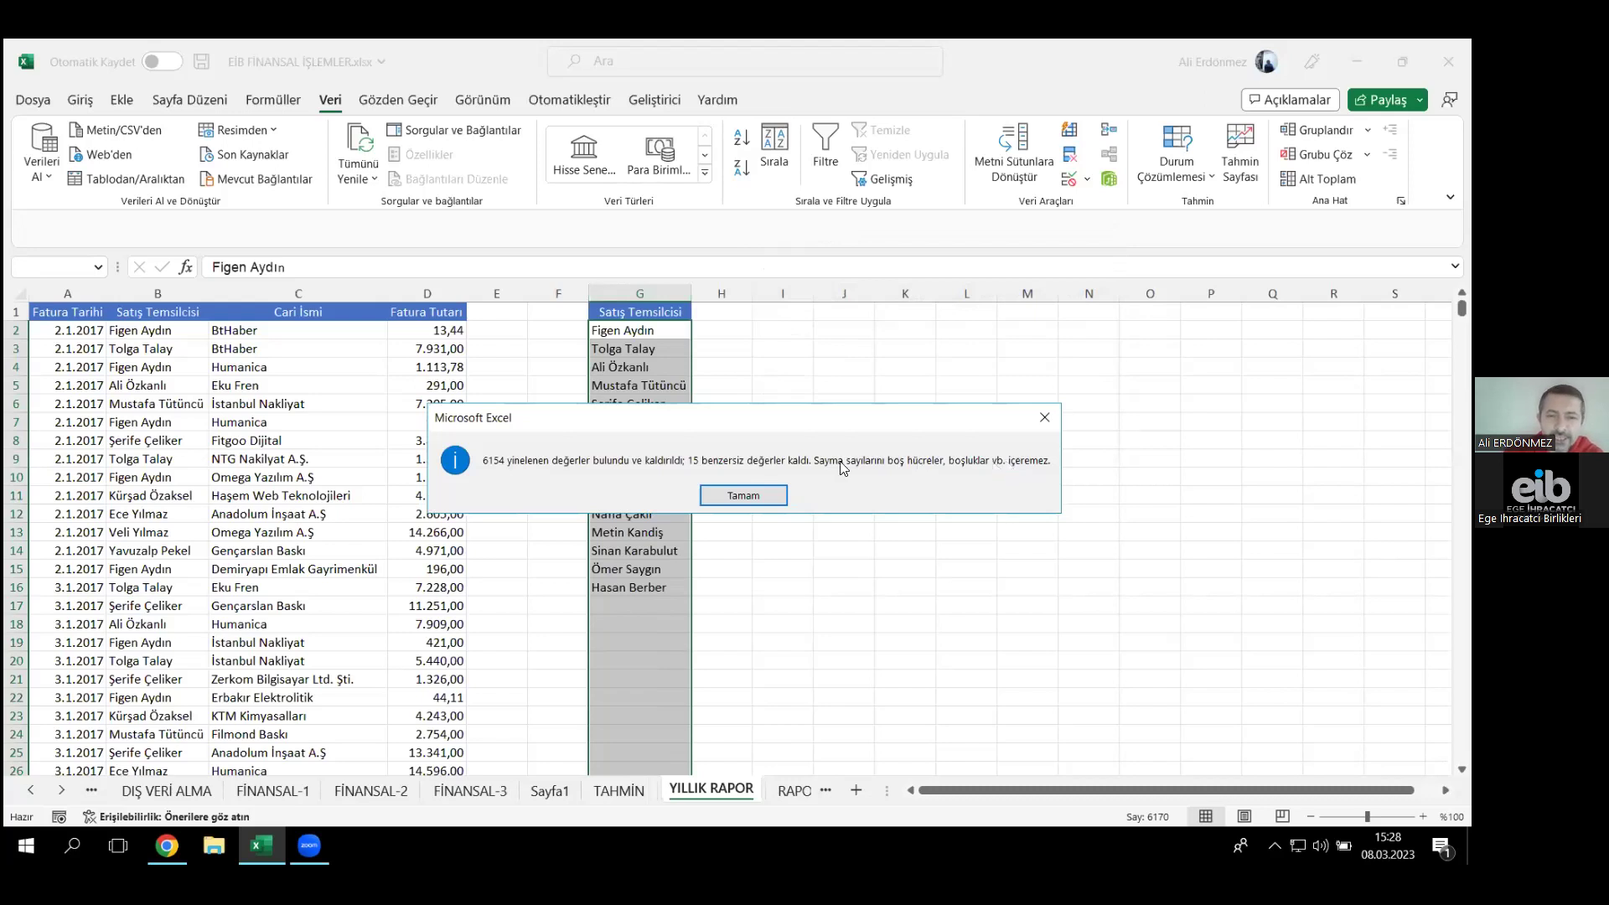
click(741, 496)
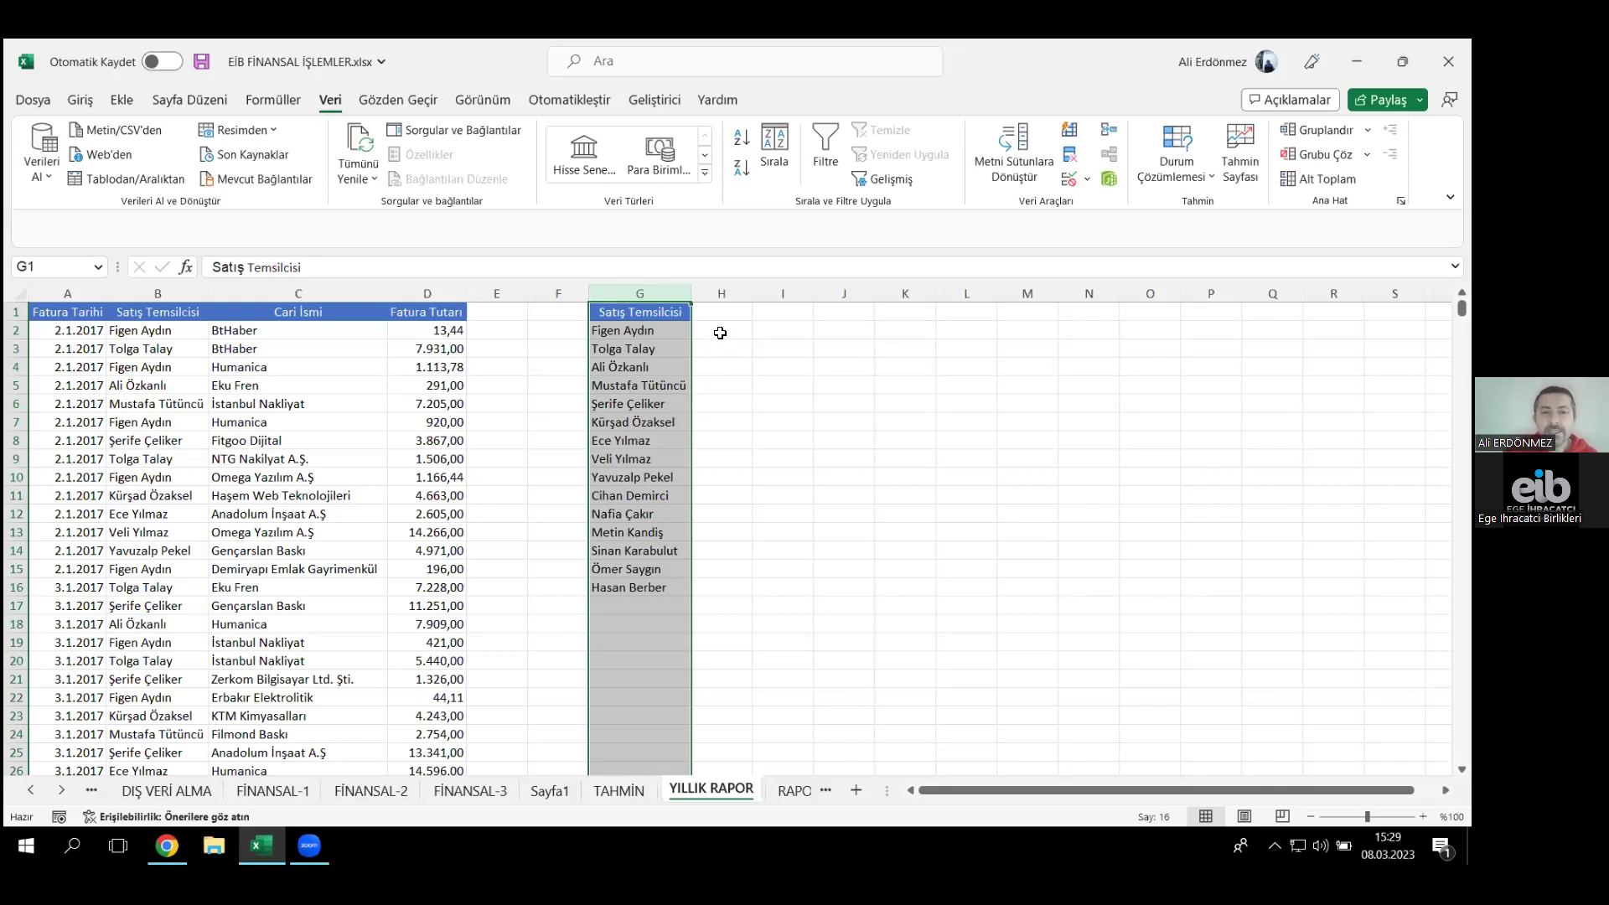
click(720, 334)
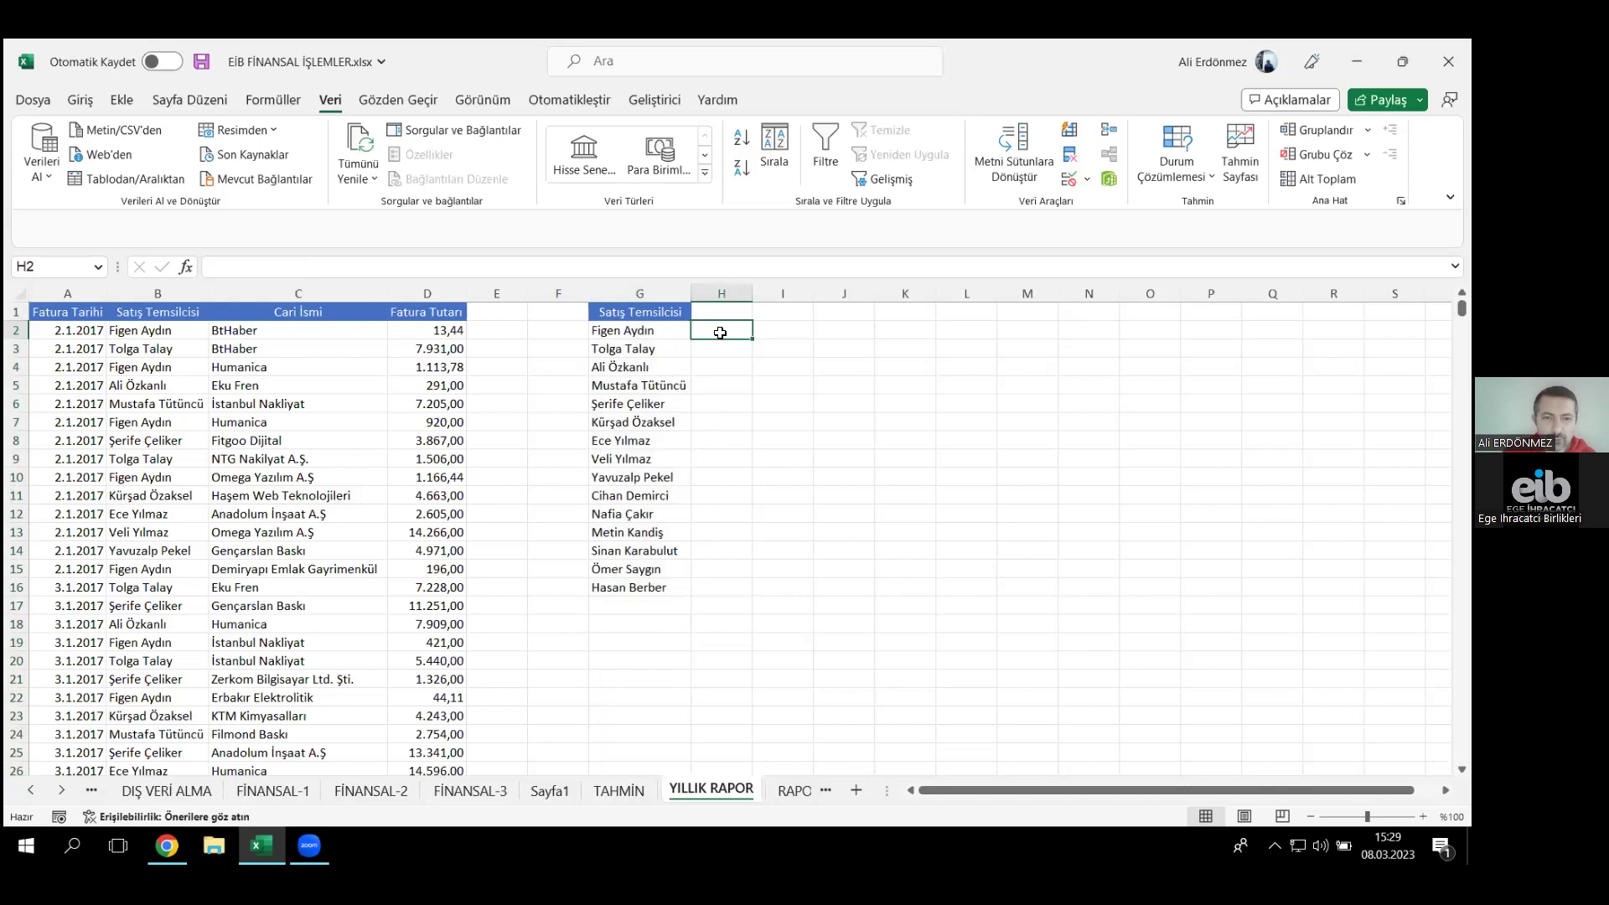
drag(720, 333, 715, 579)
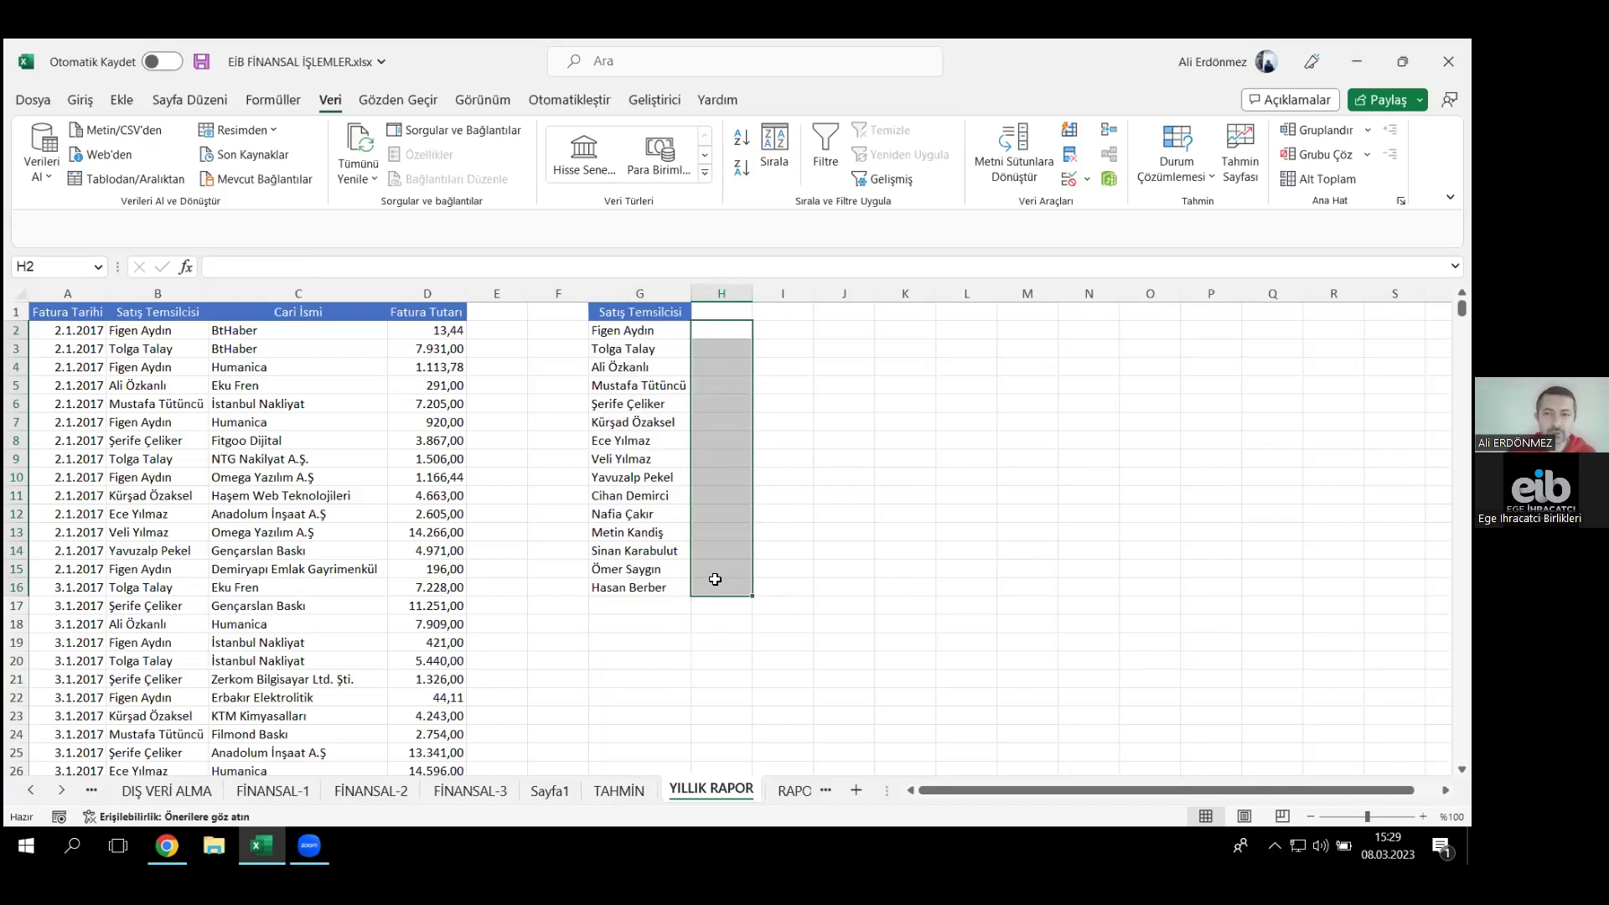
click(444, 290)
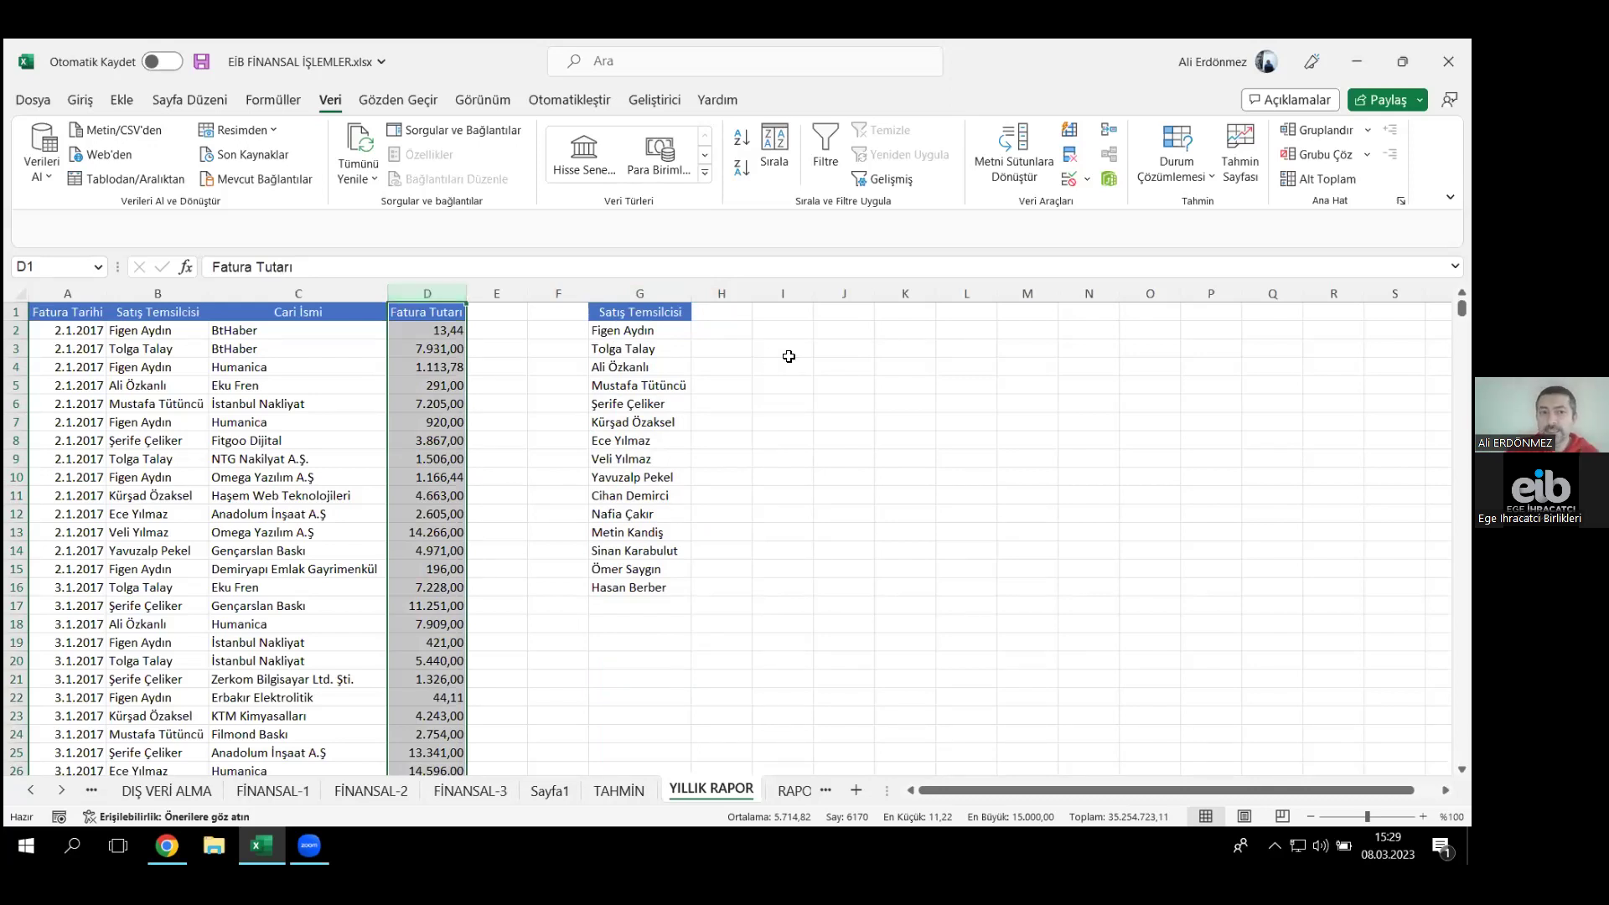
click(666, 331)
click(700, 332)
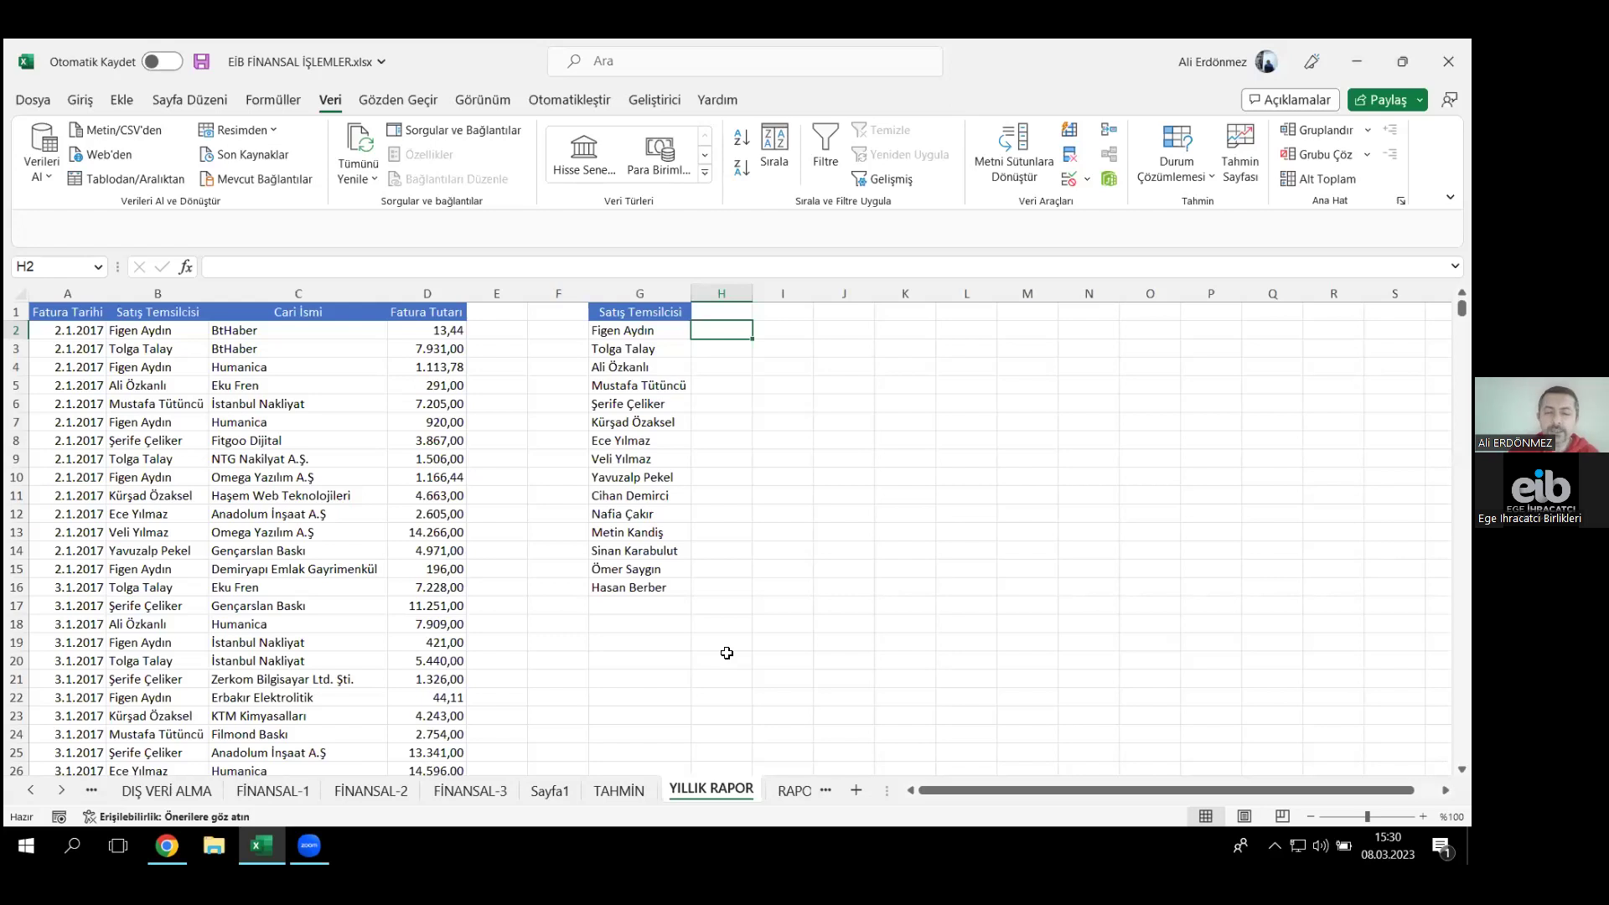
text(=SUMIFS)
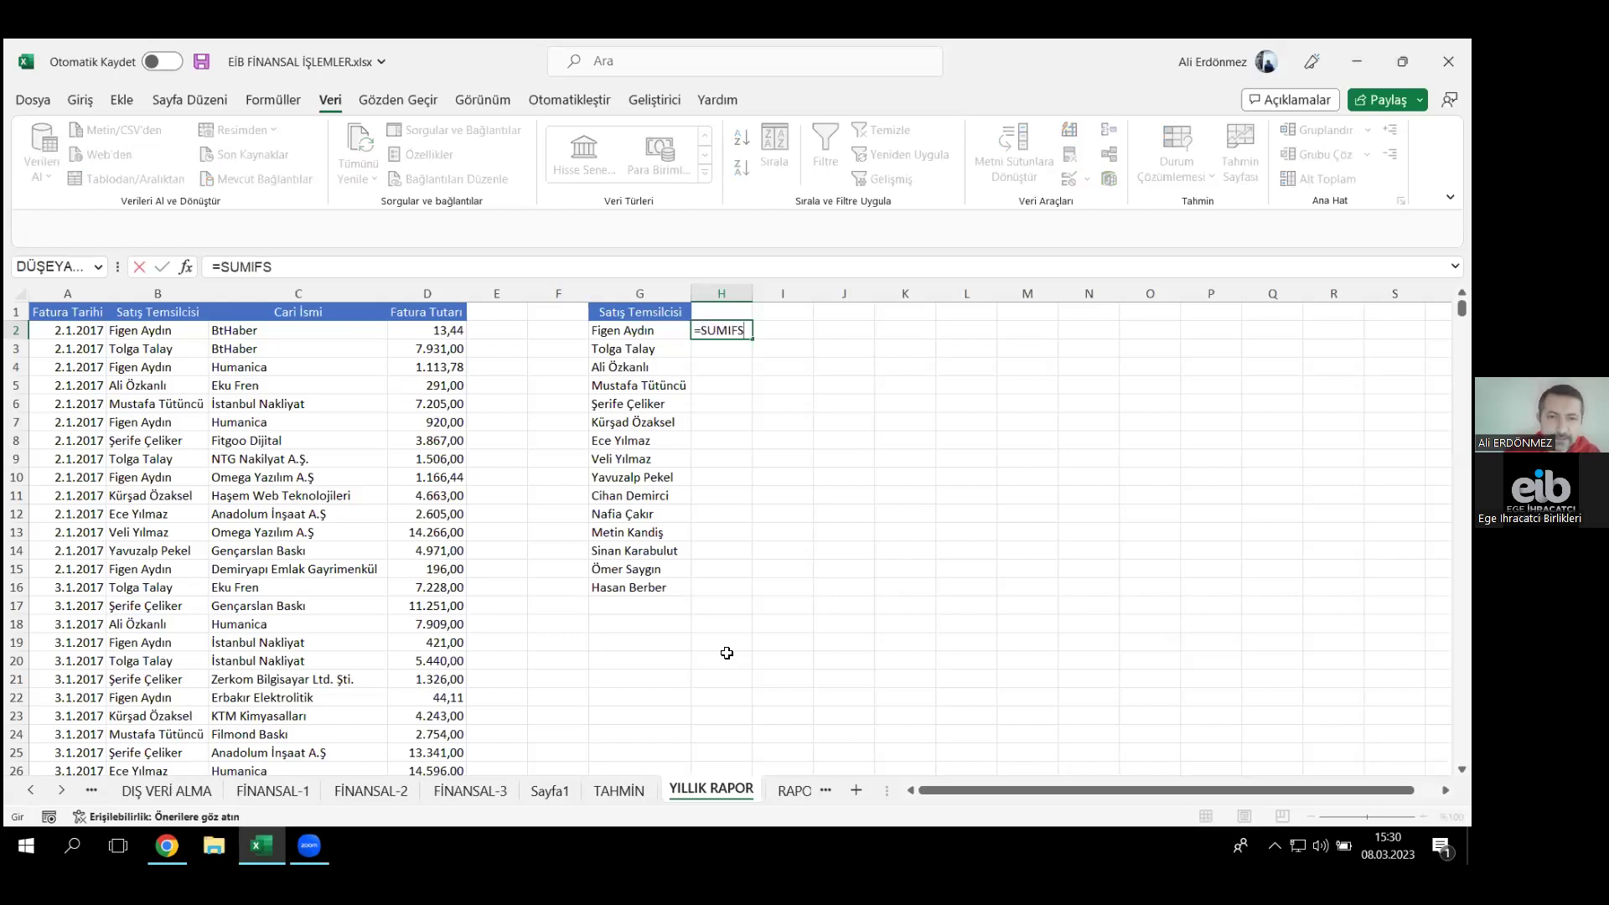
text(()
key(Escape)
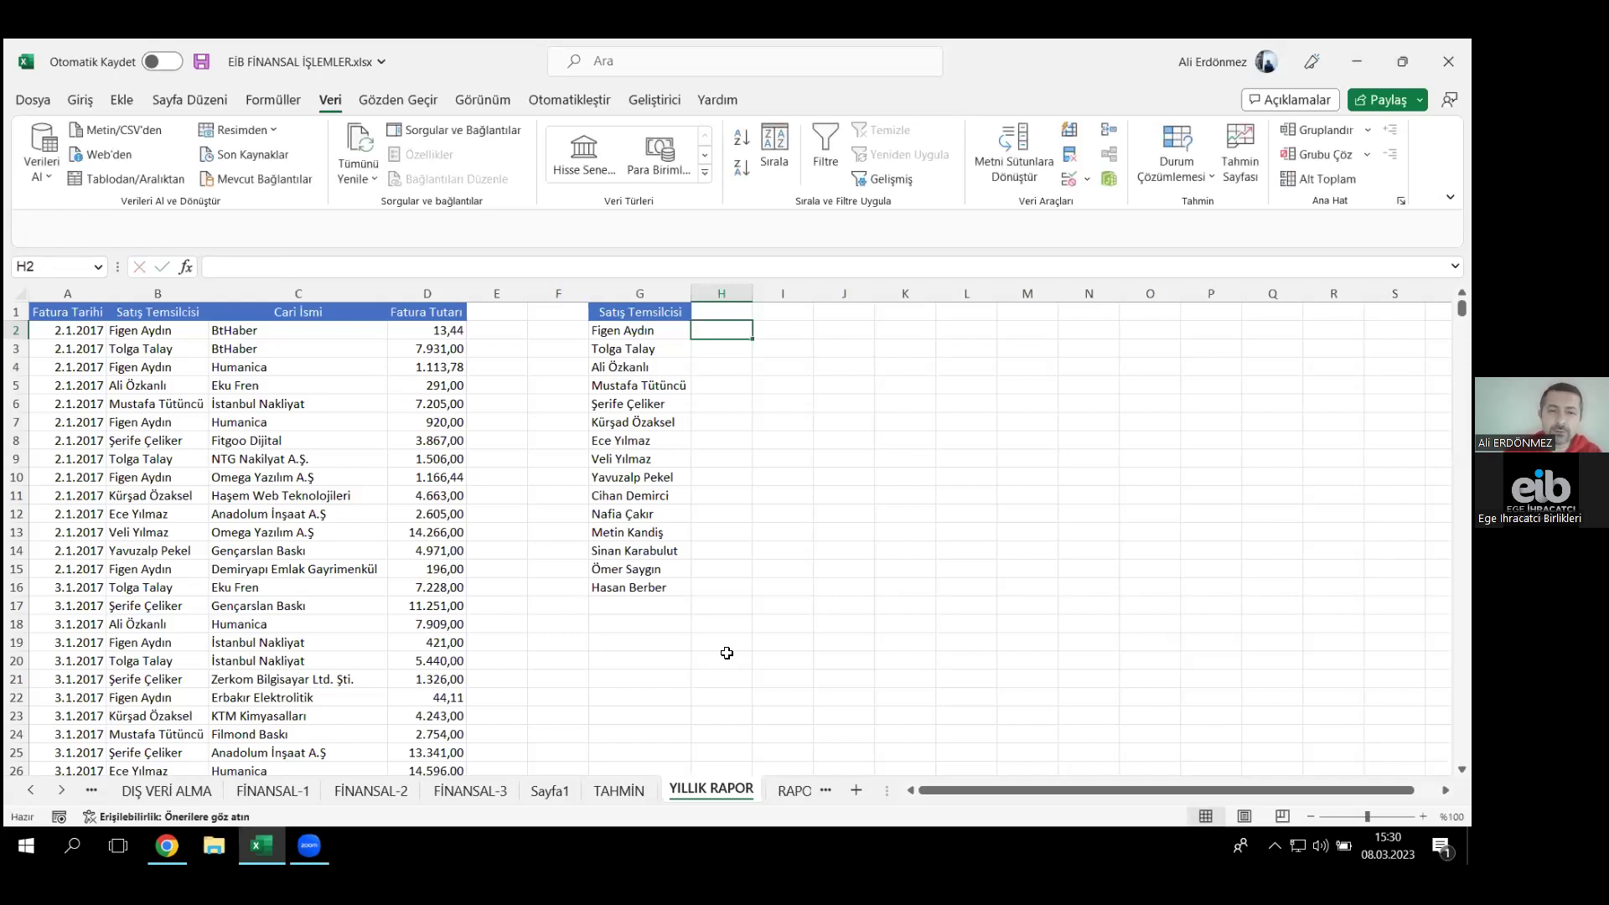
text(=ÇOKETOP)
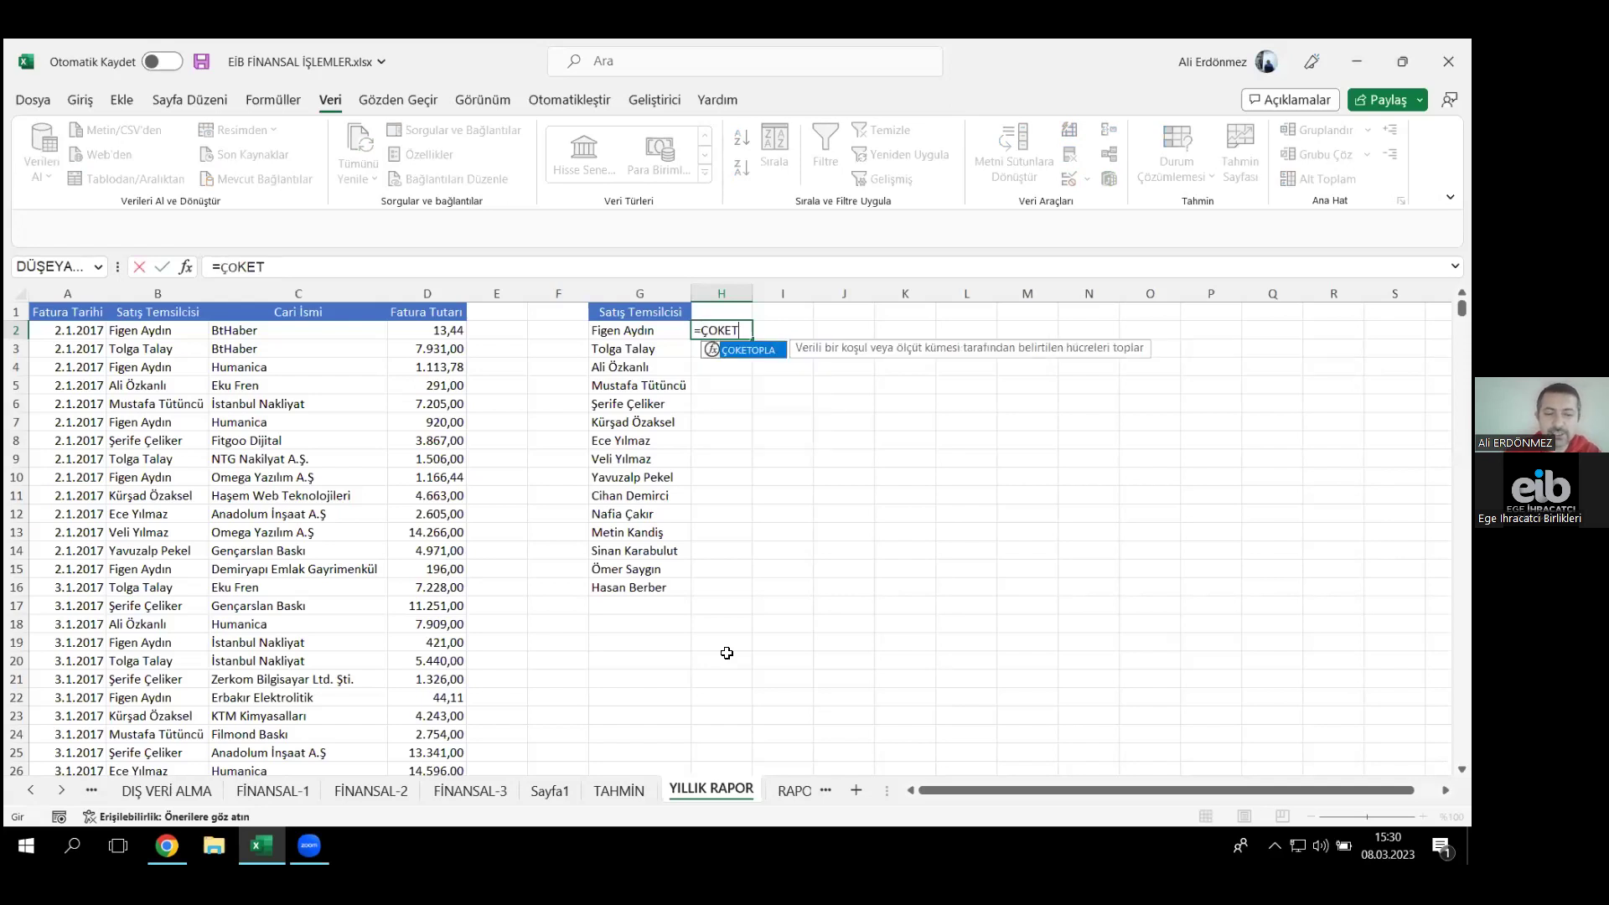
key(Tab)
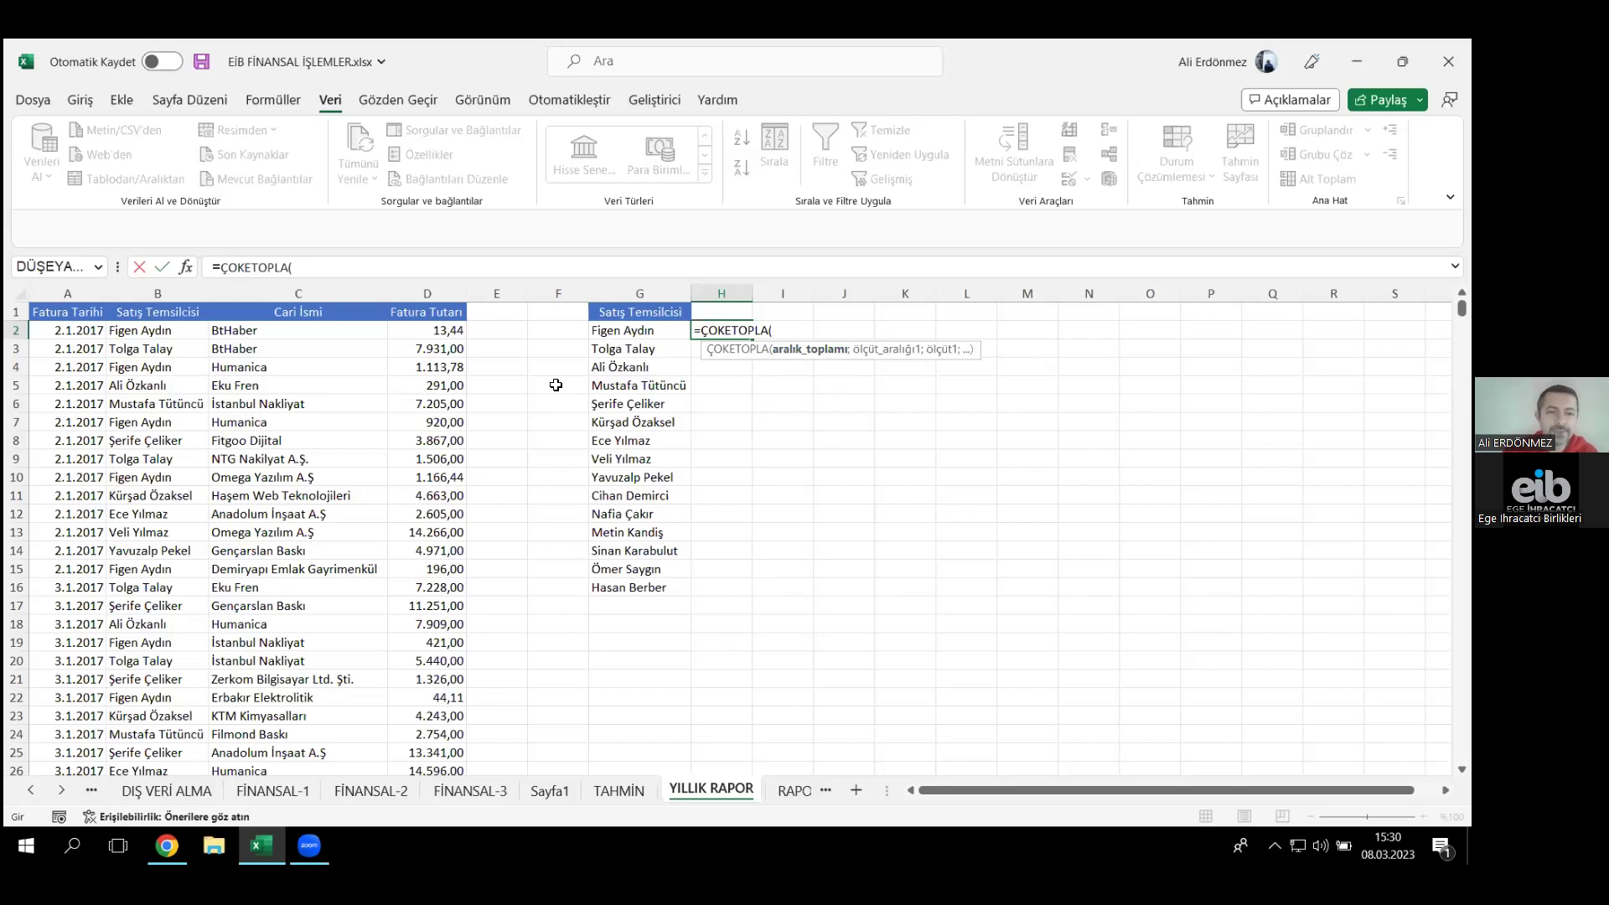
click(434, 291)
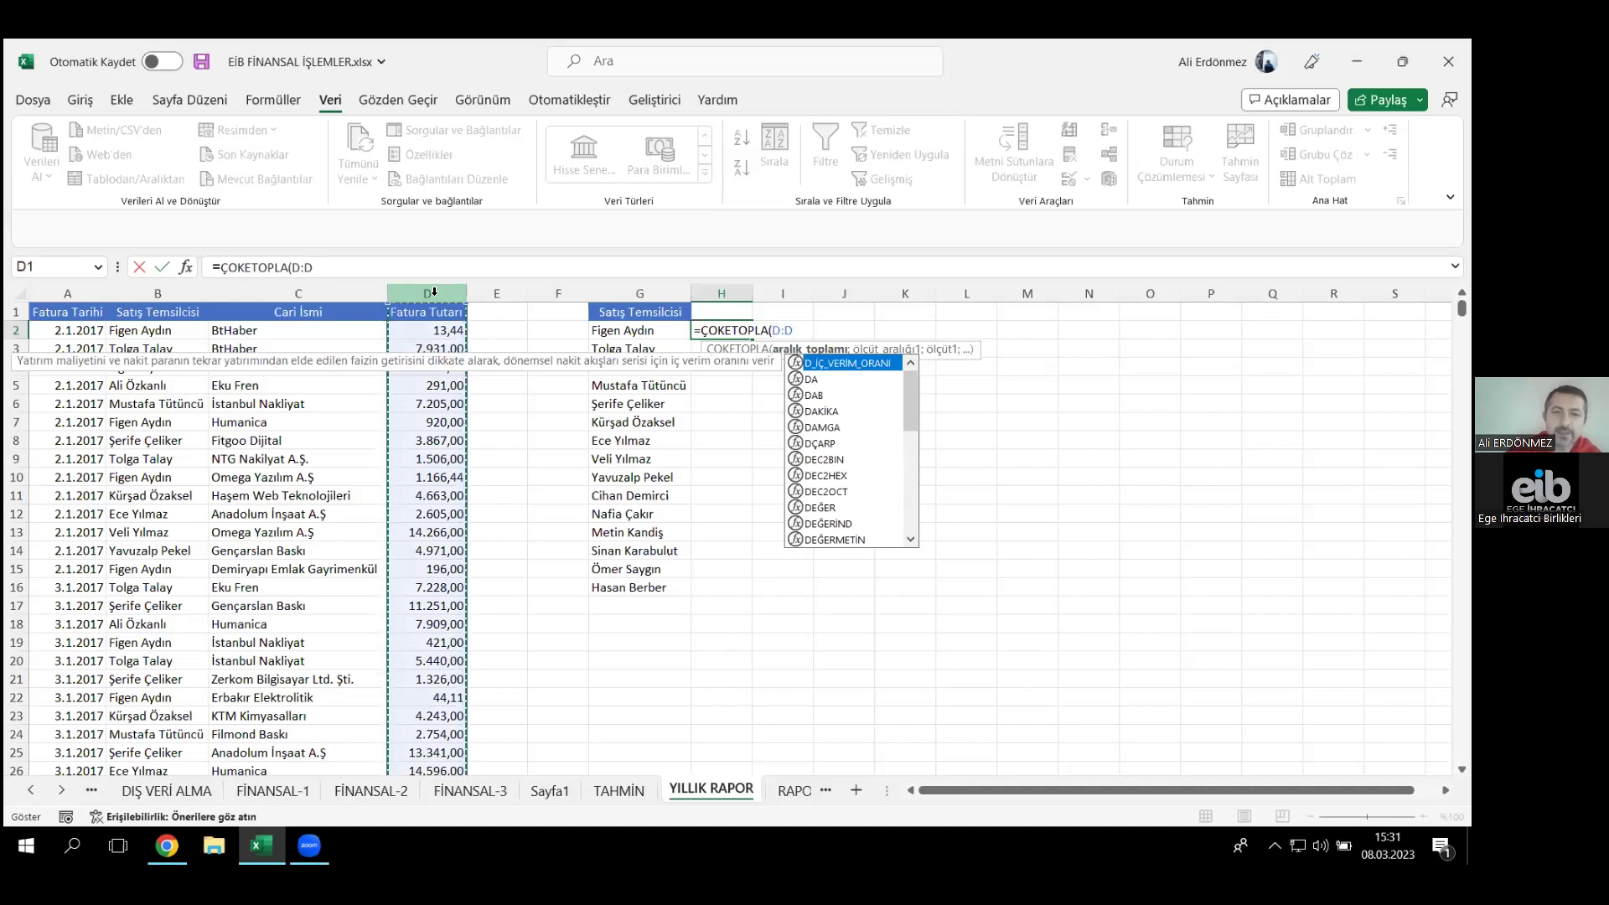
text(;B:B)
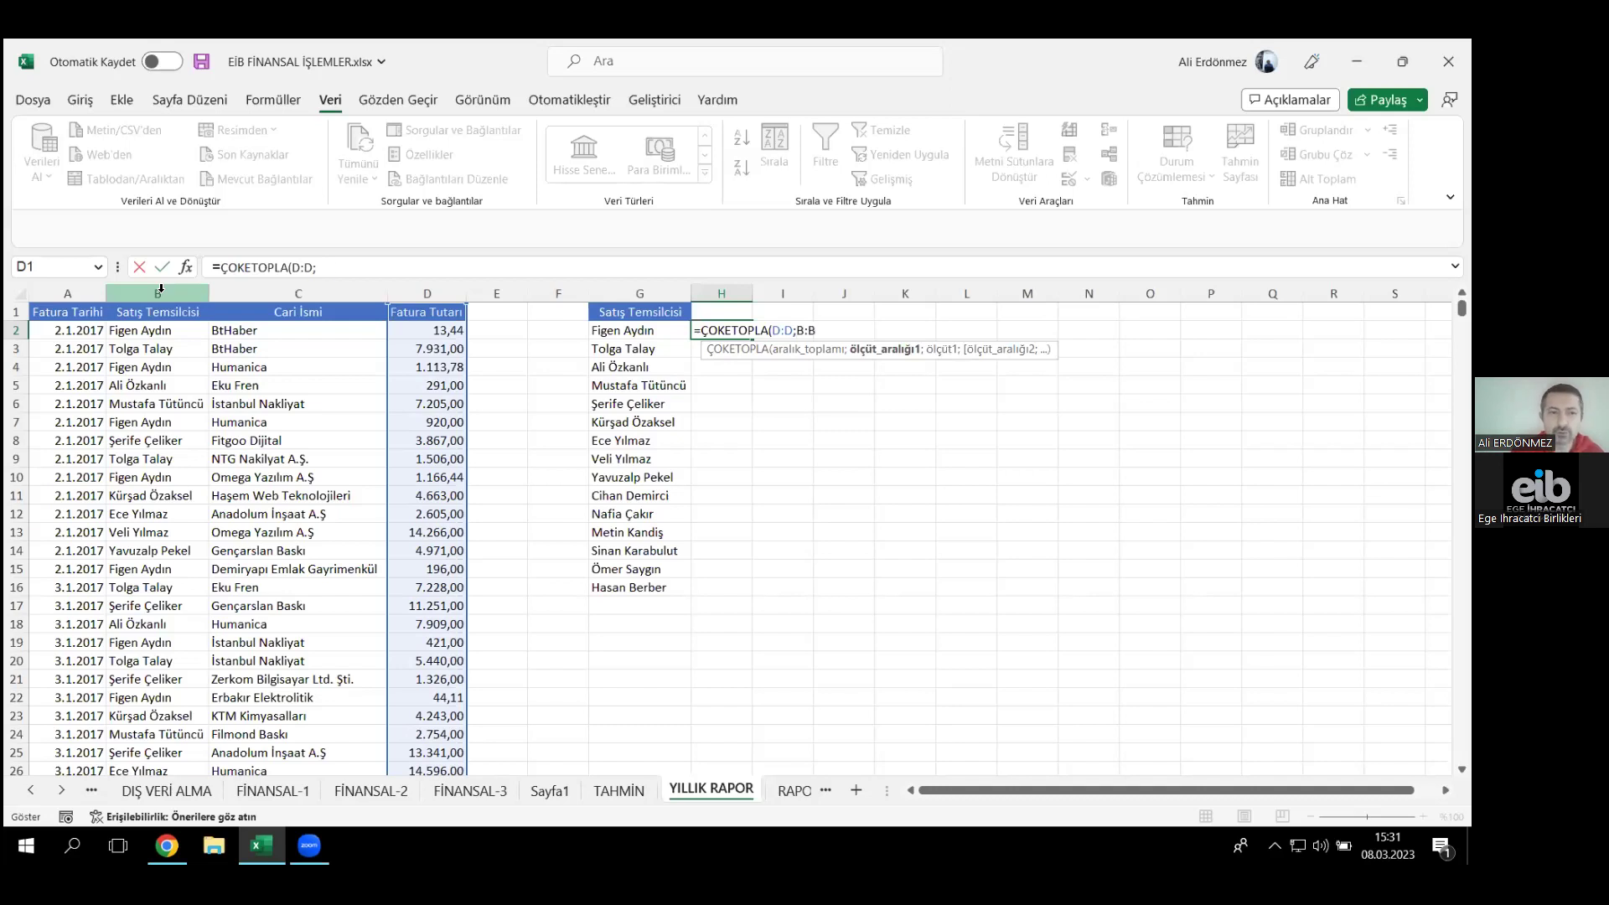
click(160, 289)
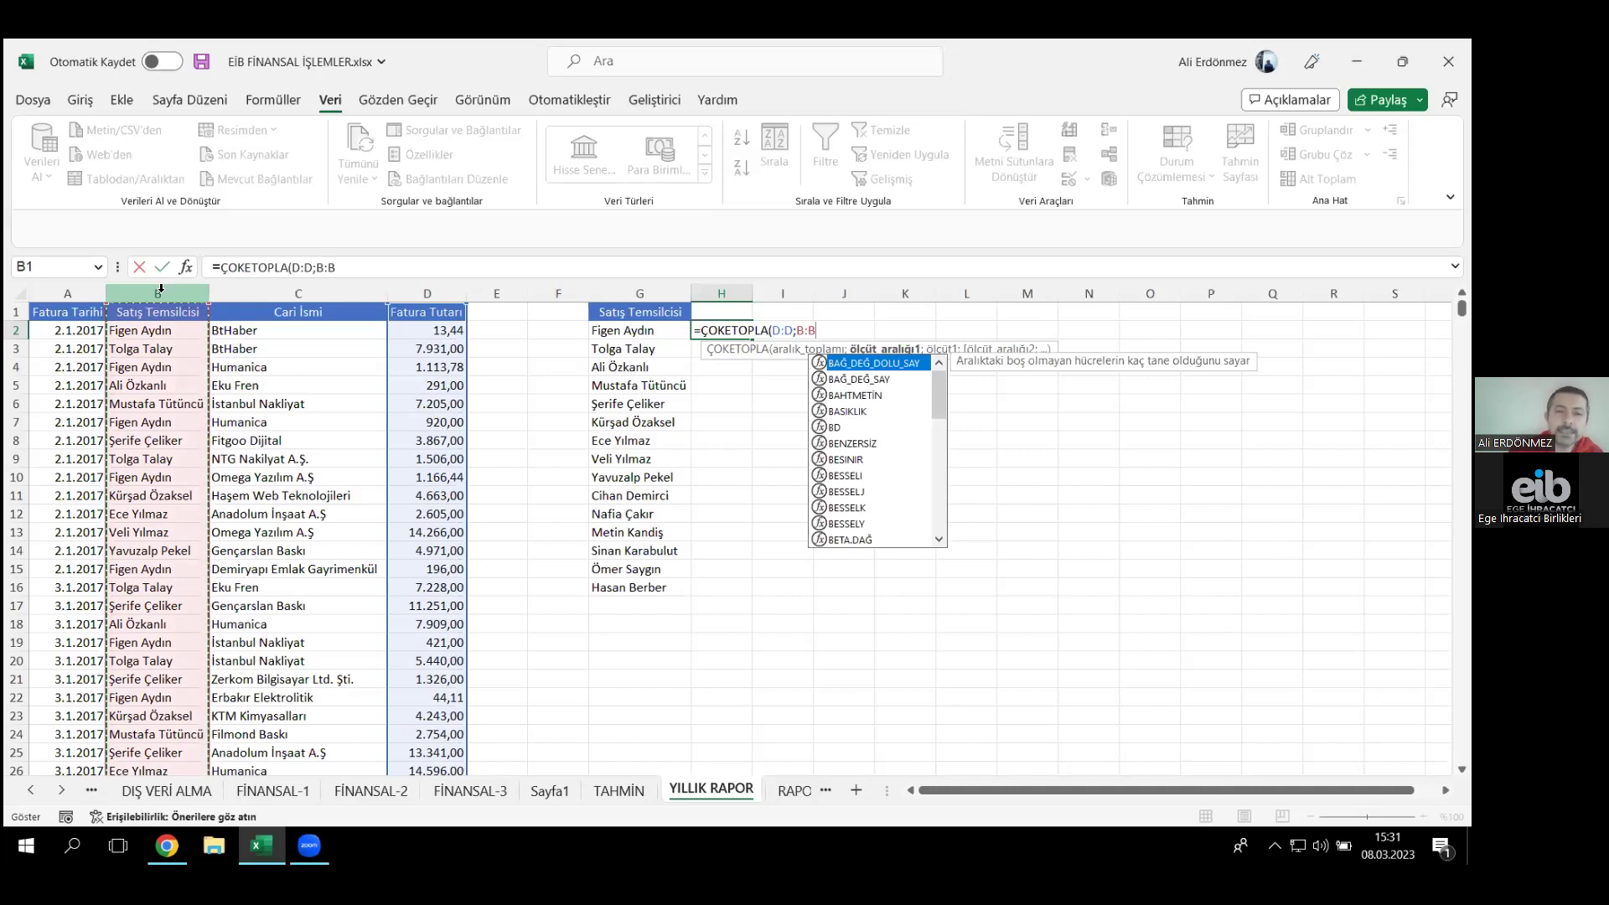
text(;)
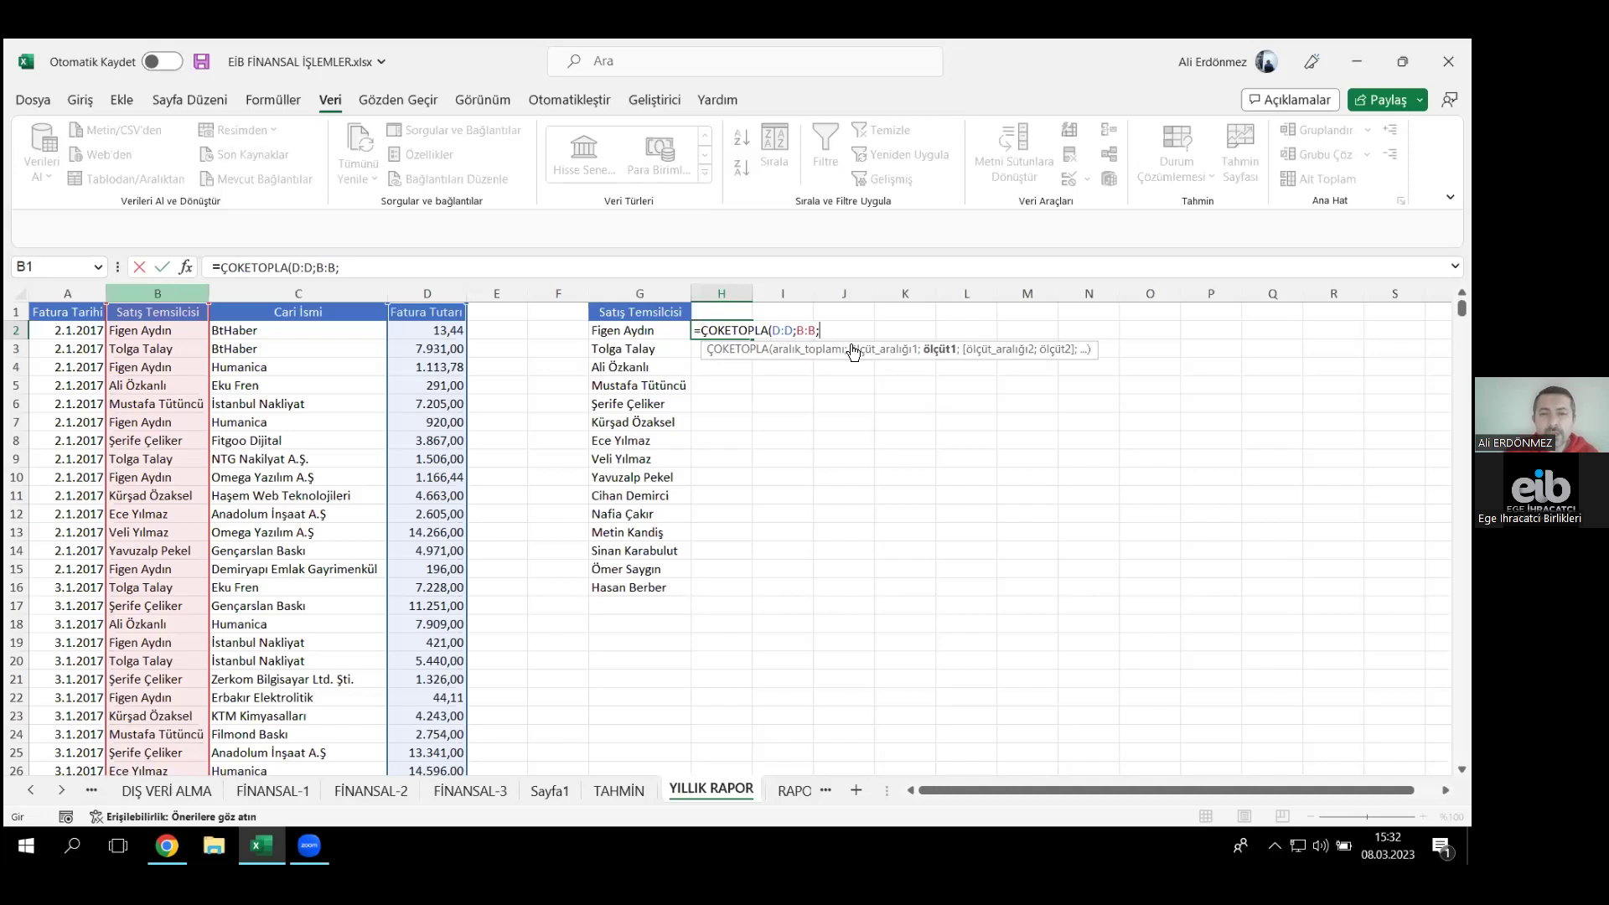
click(656, 331)
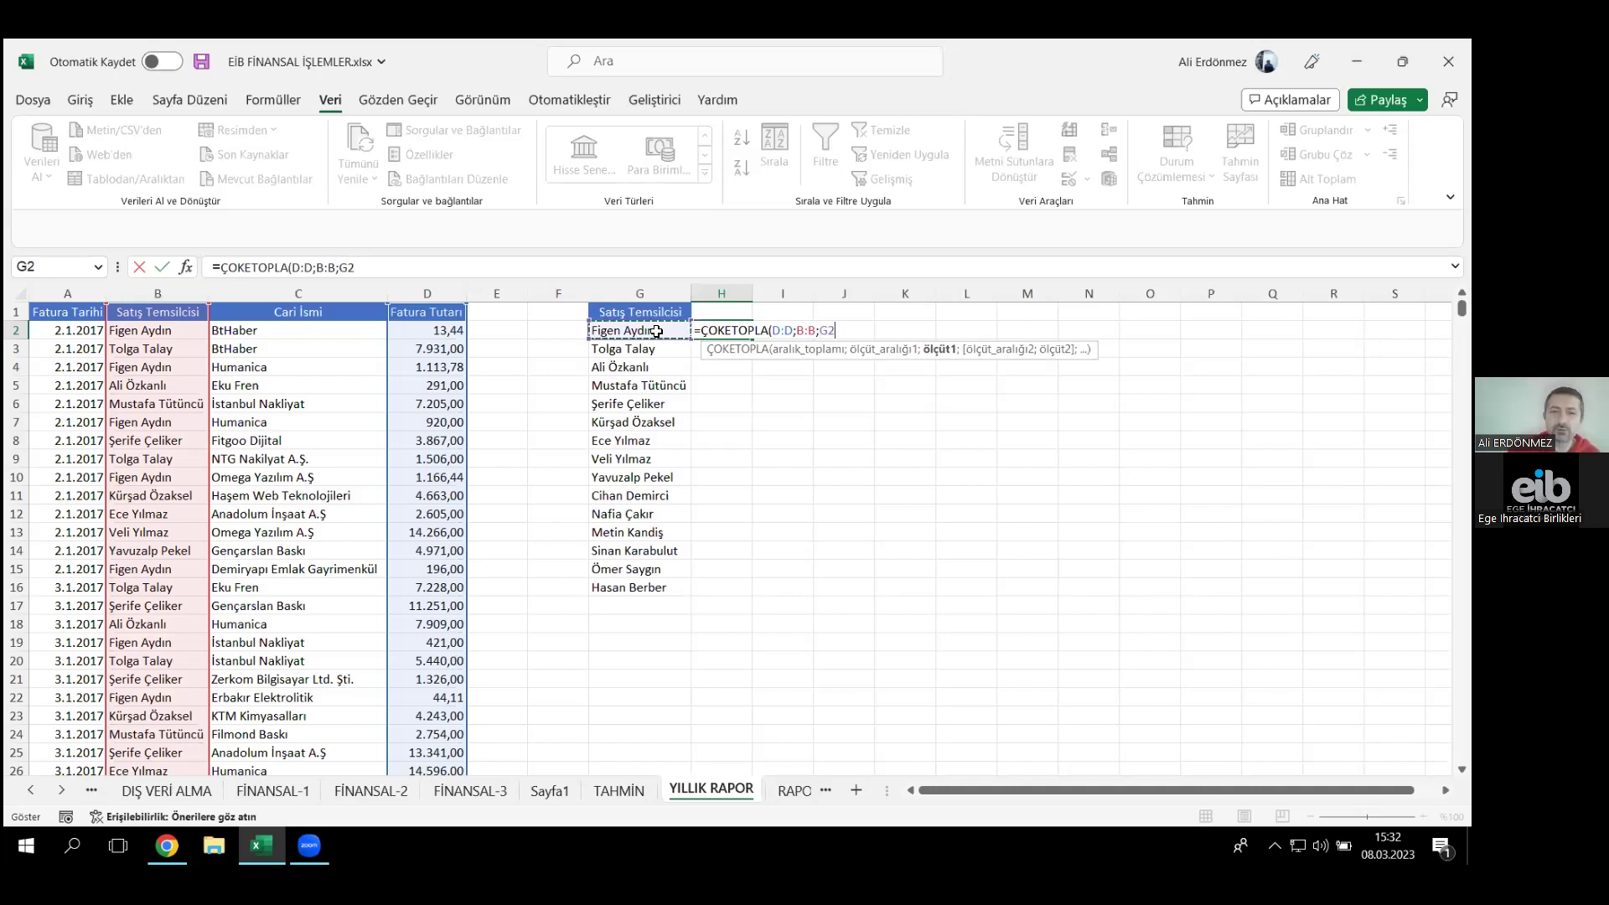
key(Return)
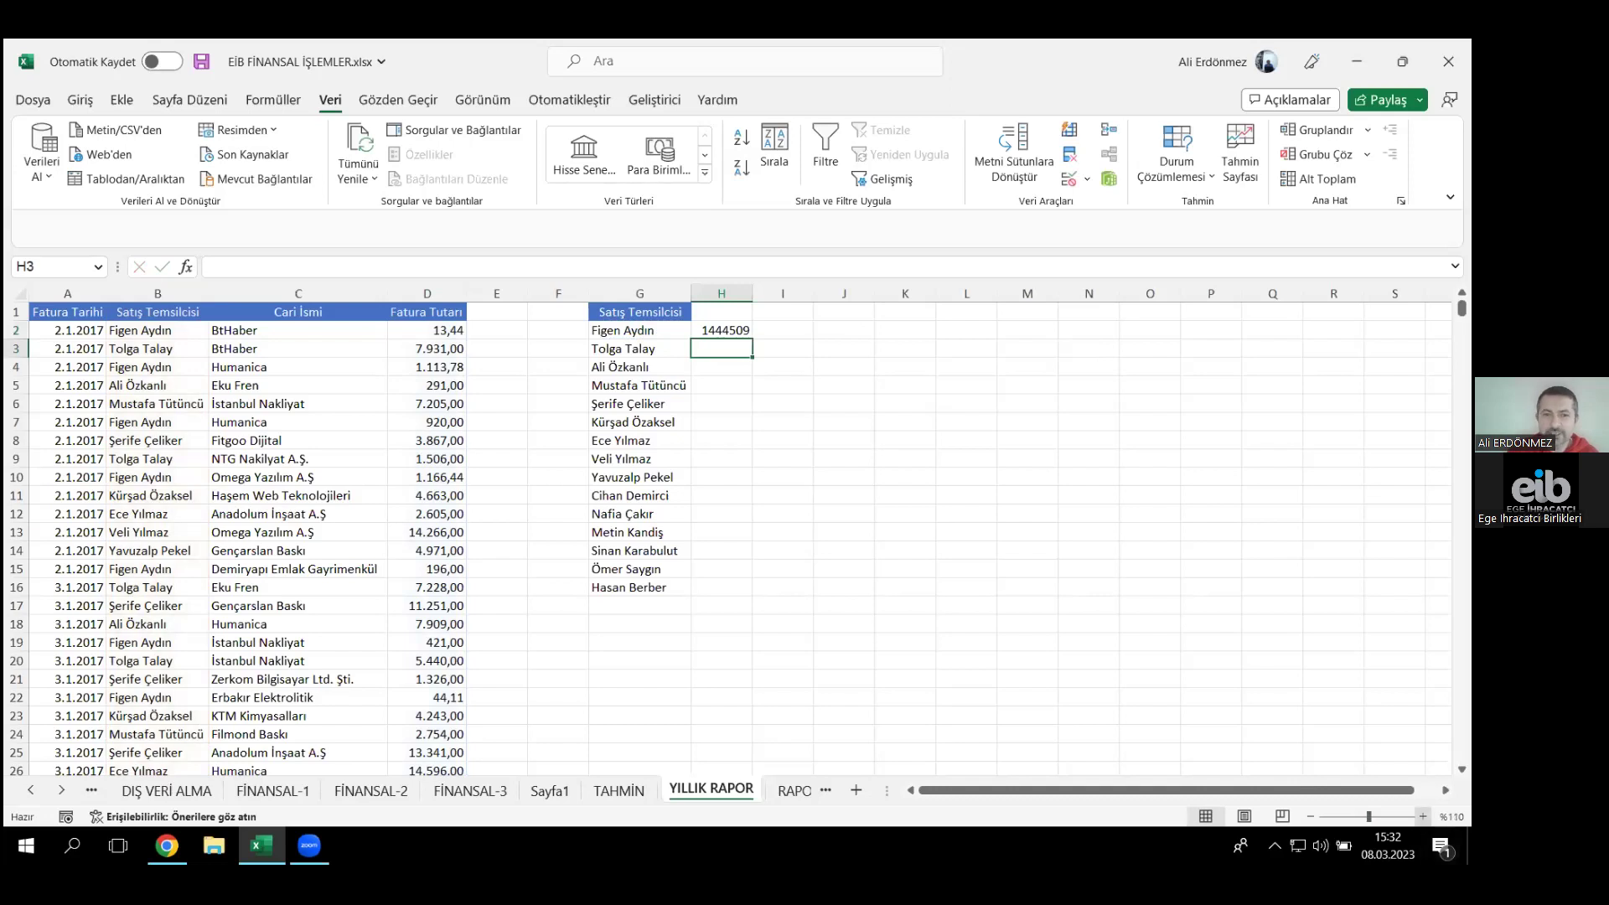
scroll(728, 528, up, 3)
click(1354, 327)
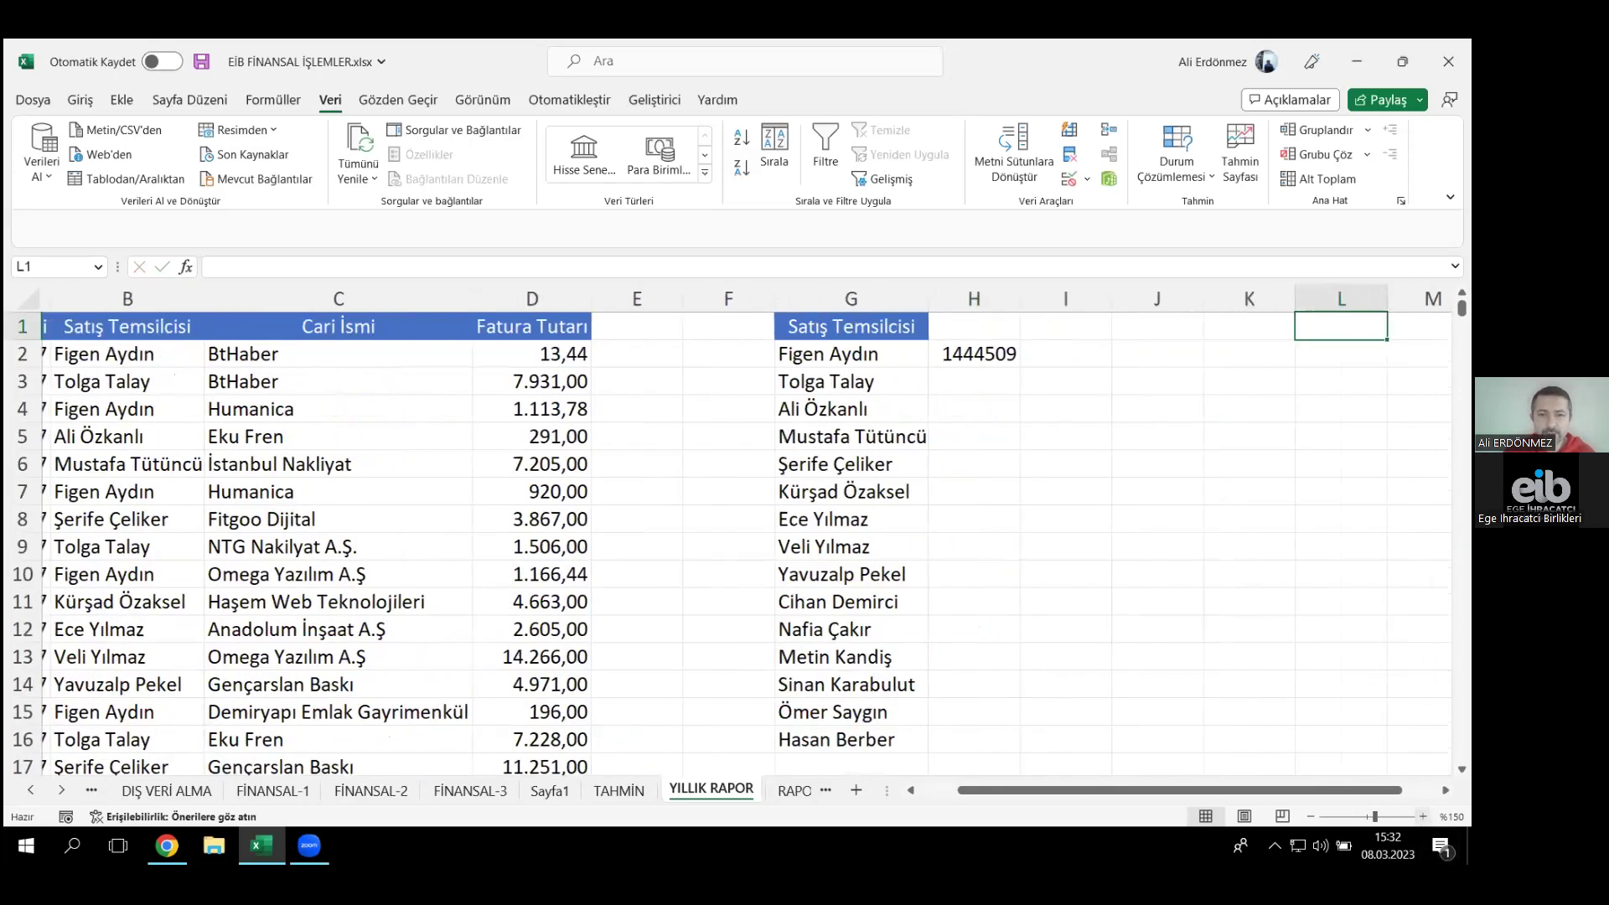
key(Right)
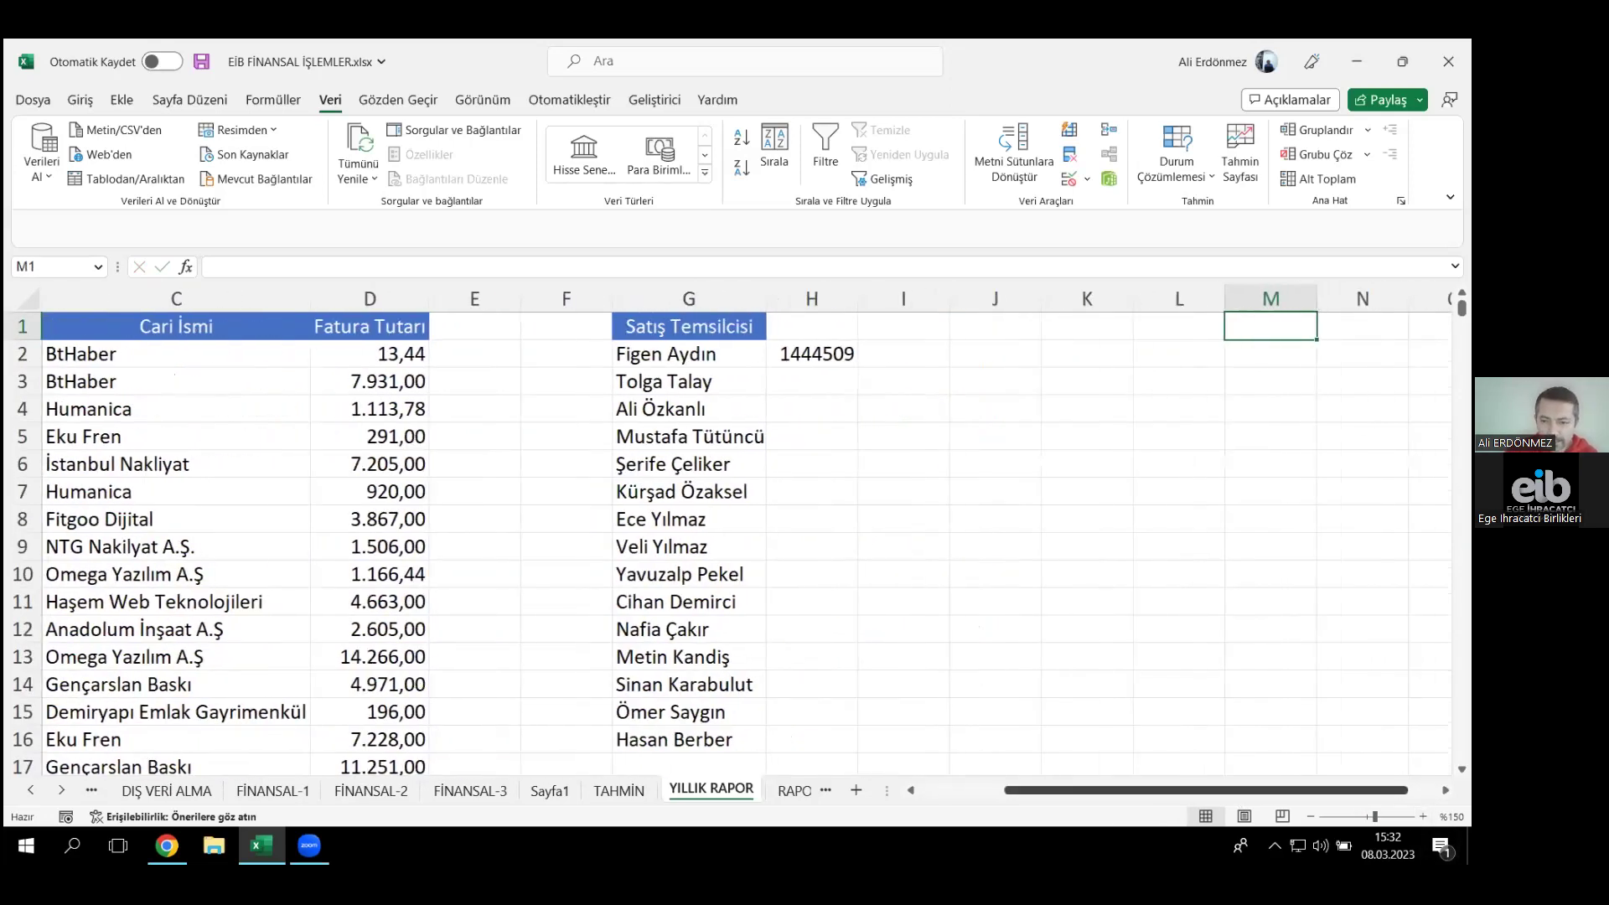
click(1311, 817)
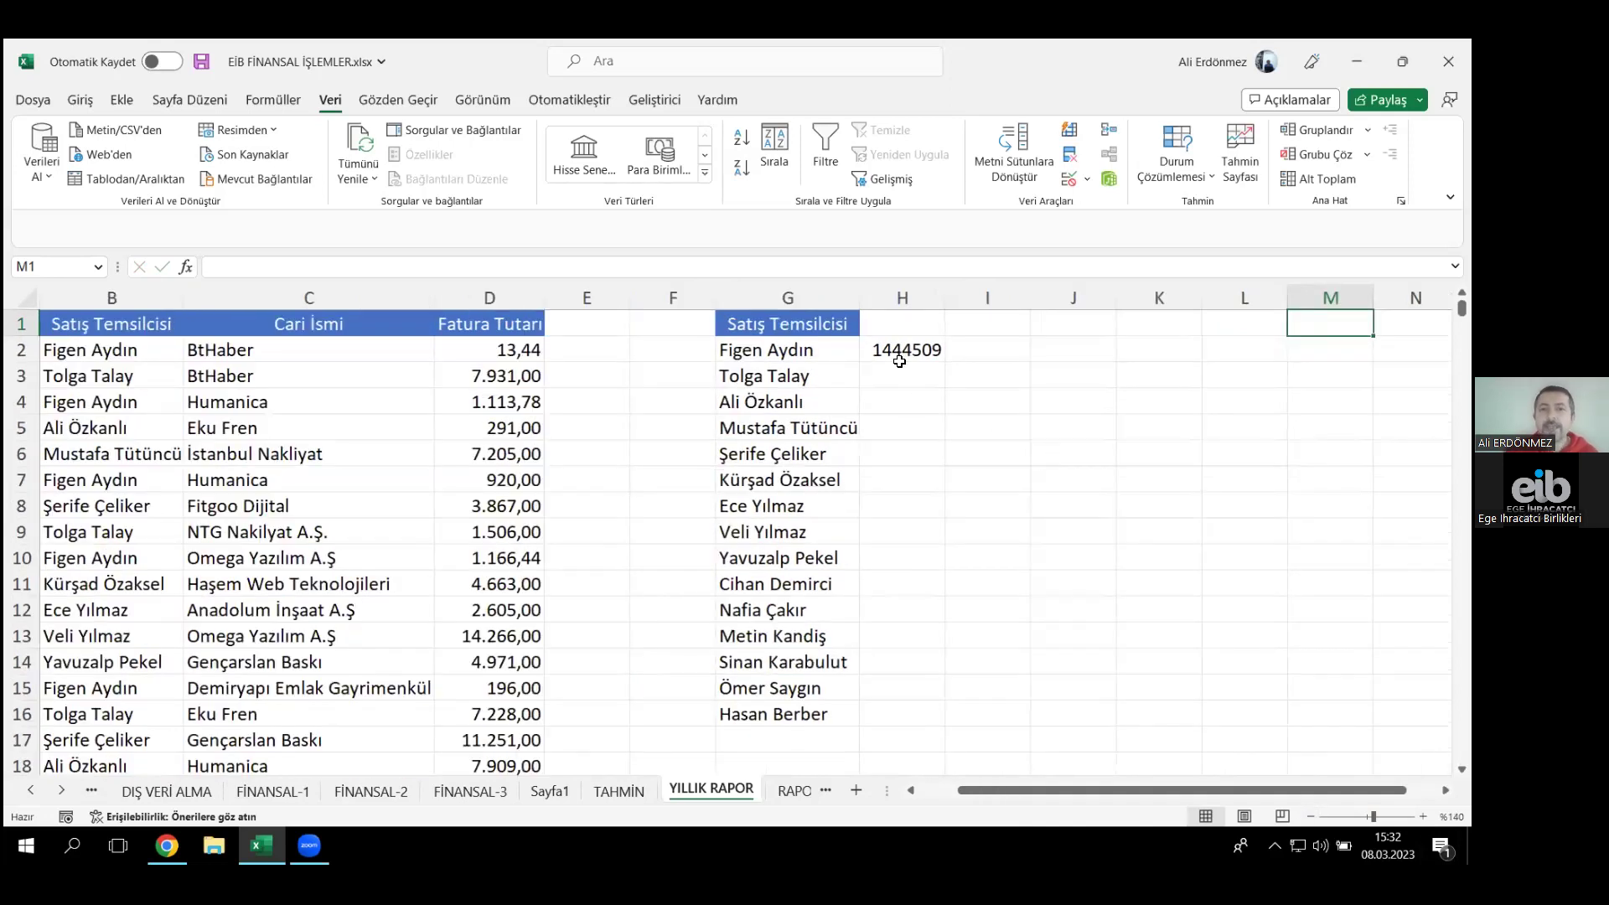
double_click(900, 350)
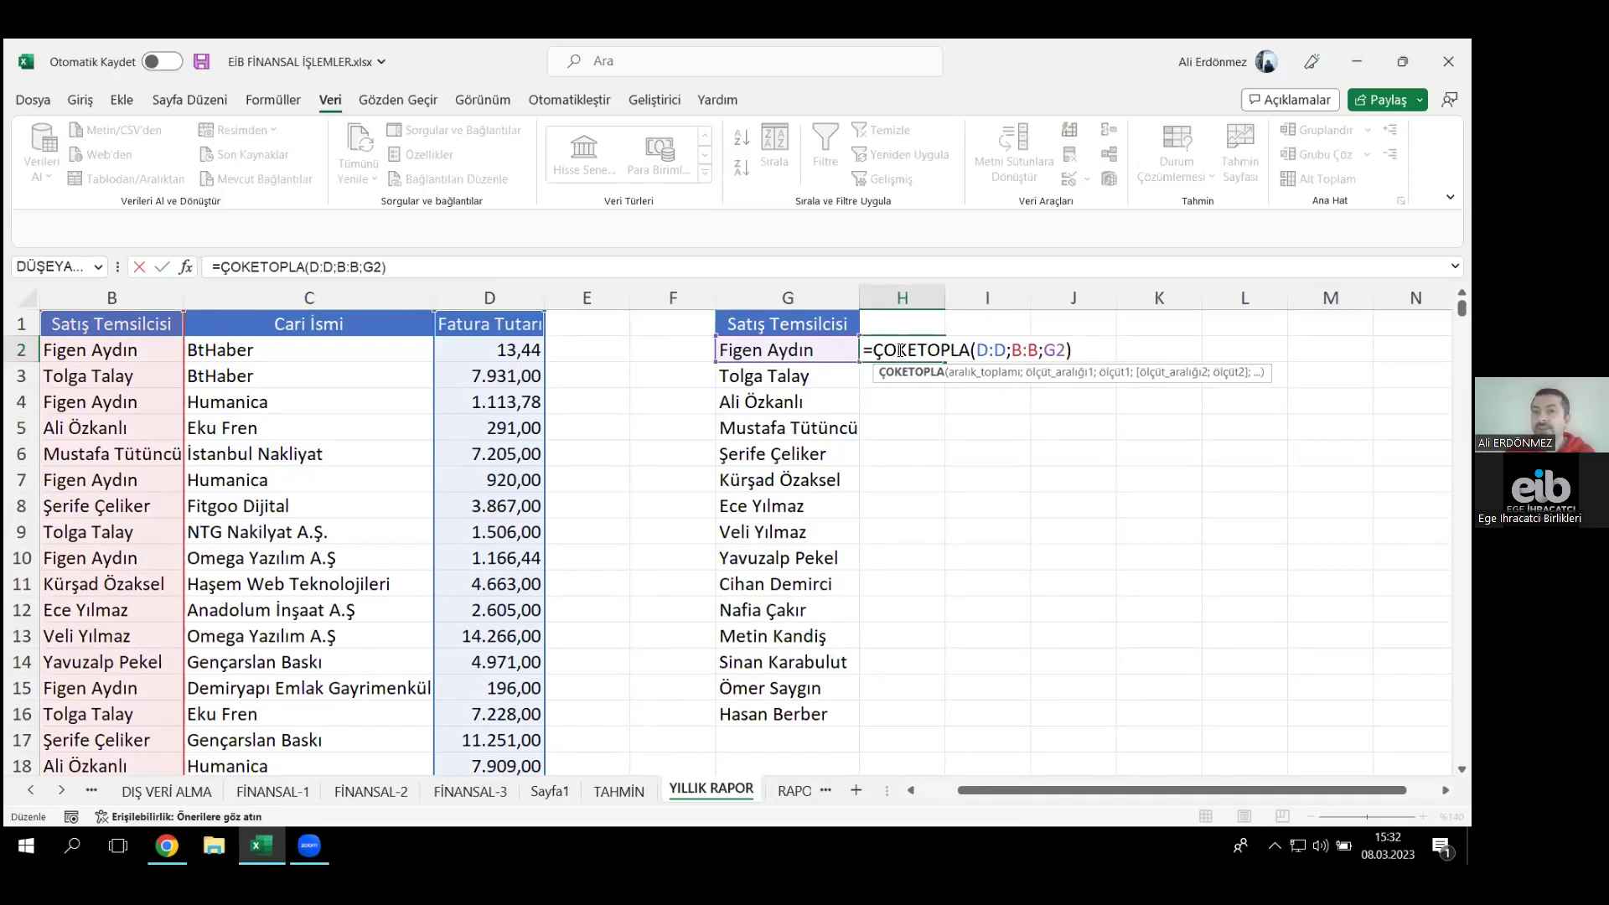
click(899, 350)
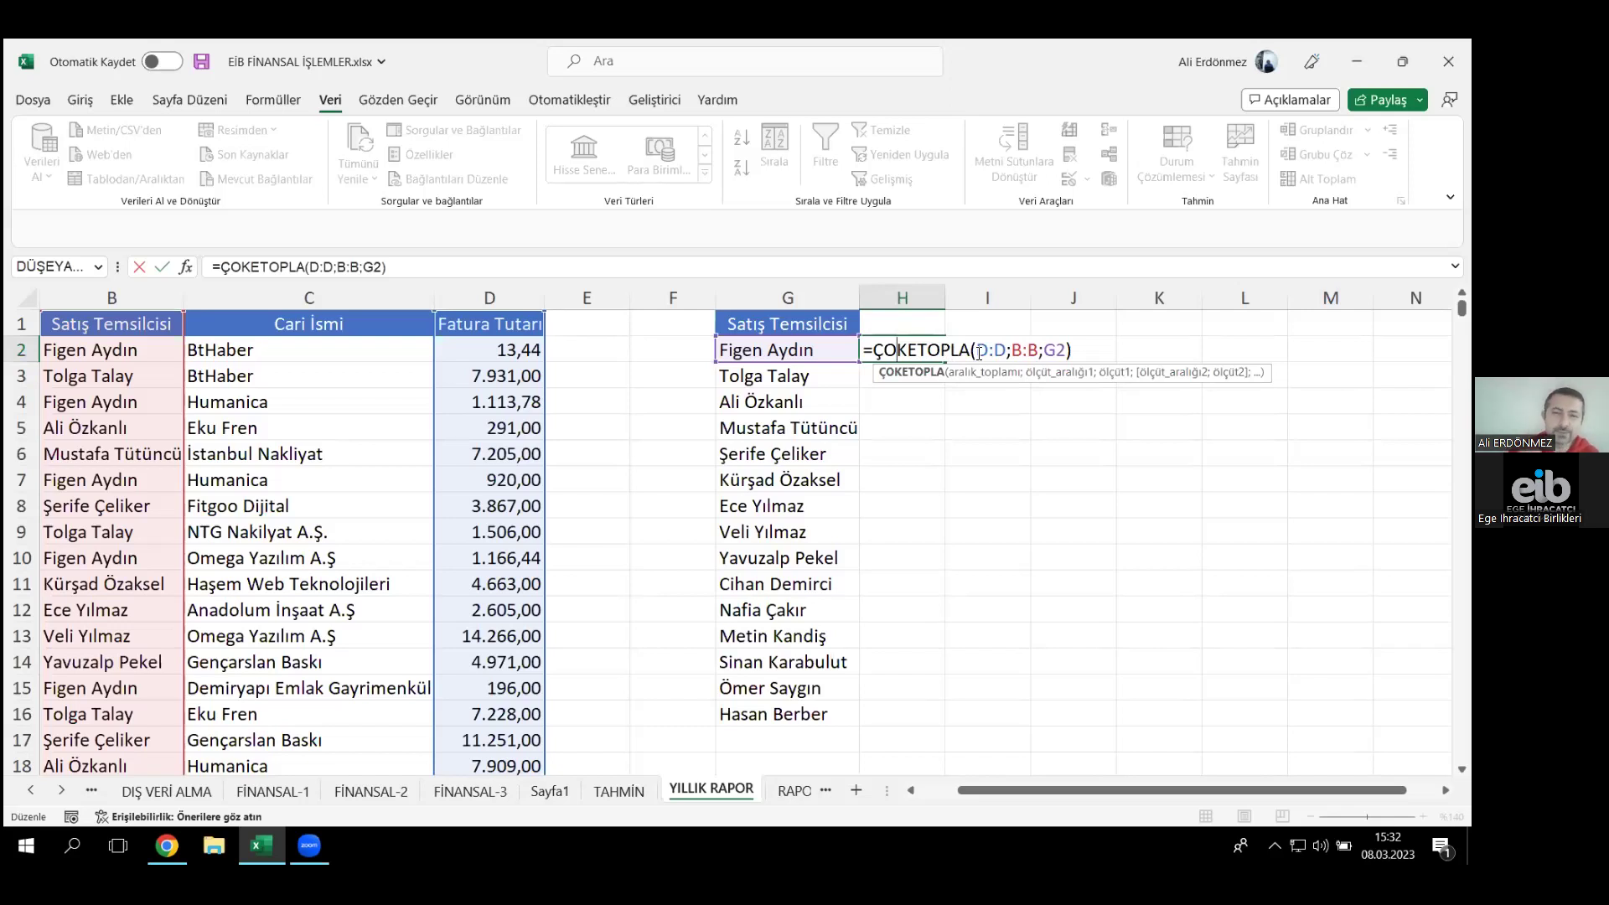
drag(979, 352, 1008, 352)
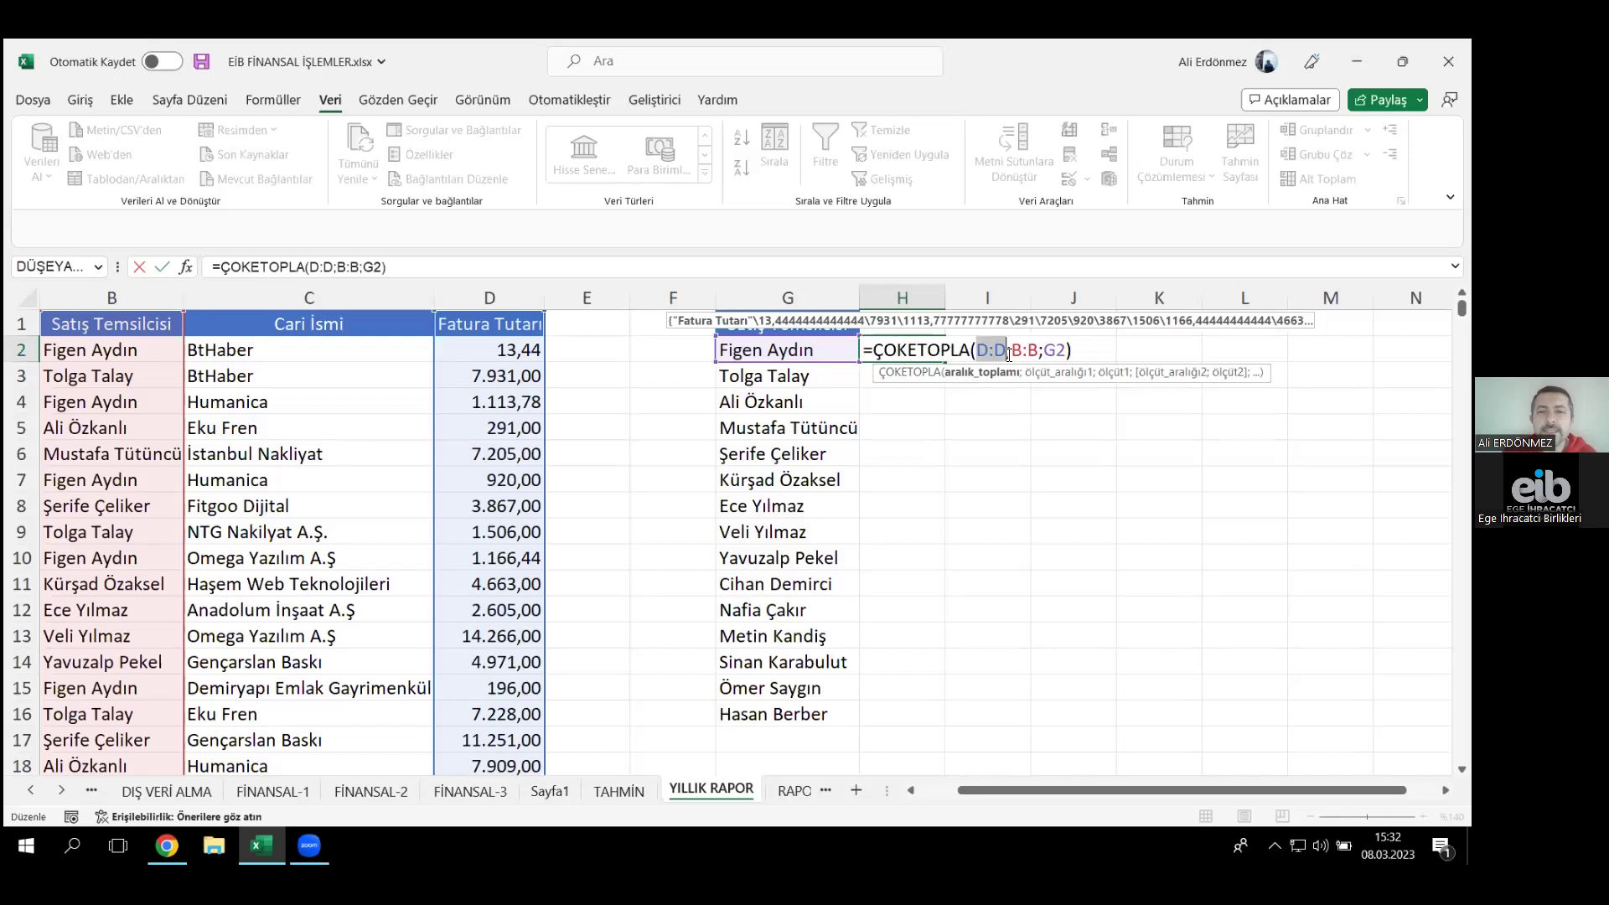
click(1015, 352)
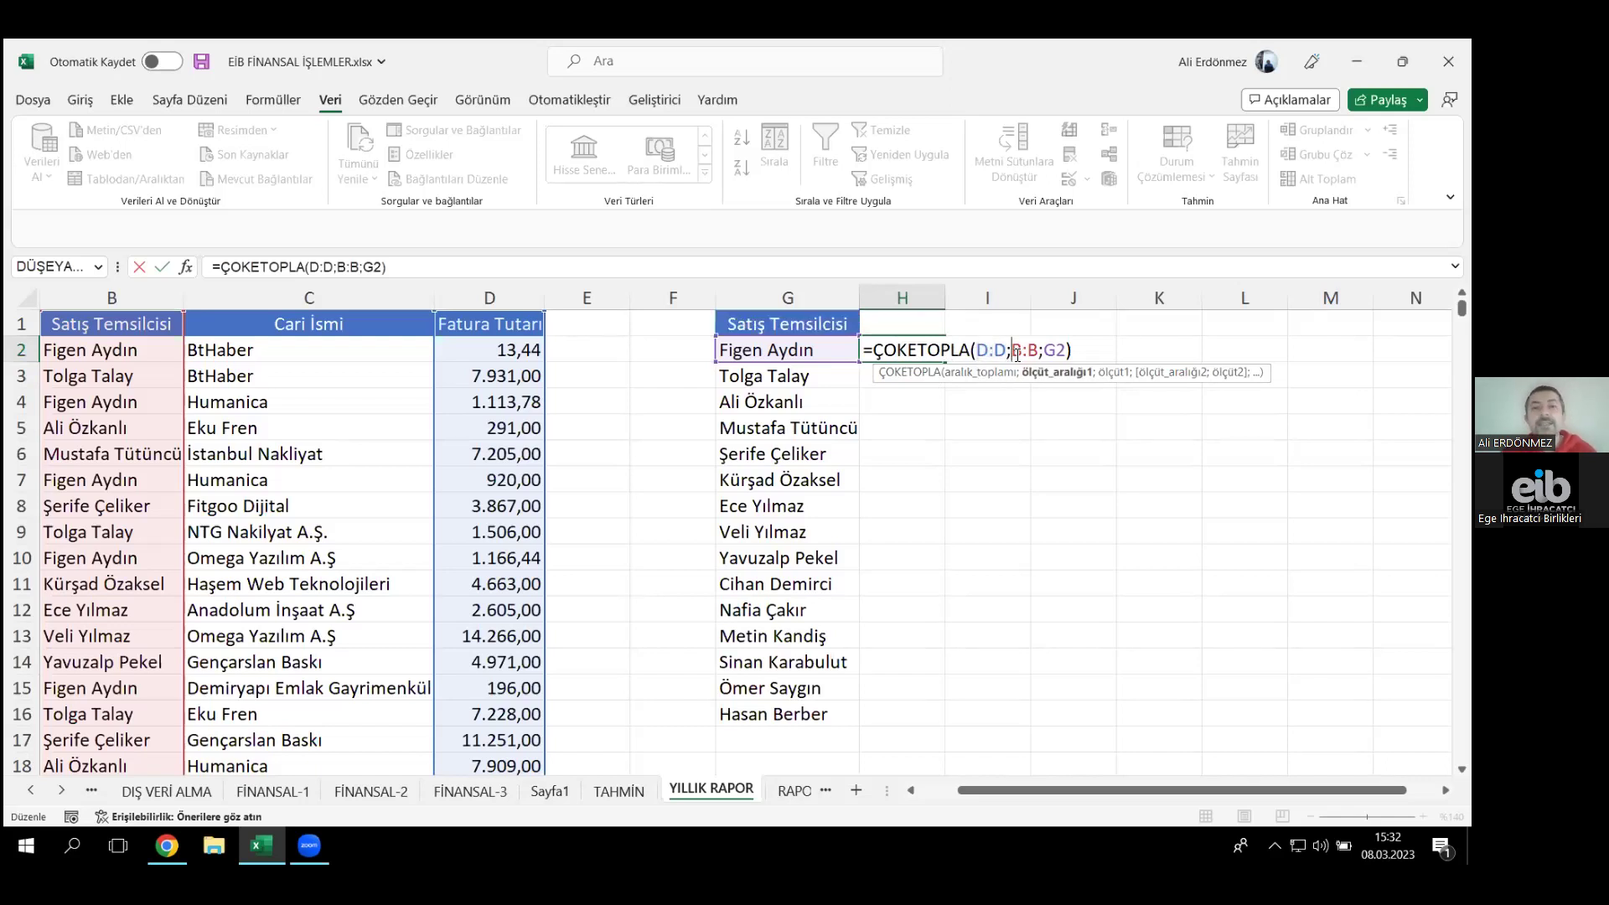
drag(1017, 353, 1040, 354)
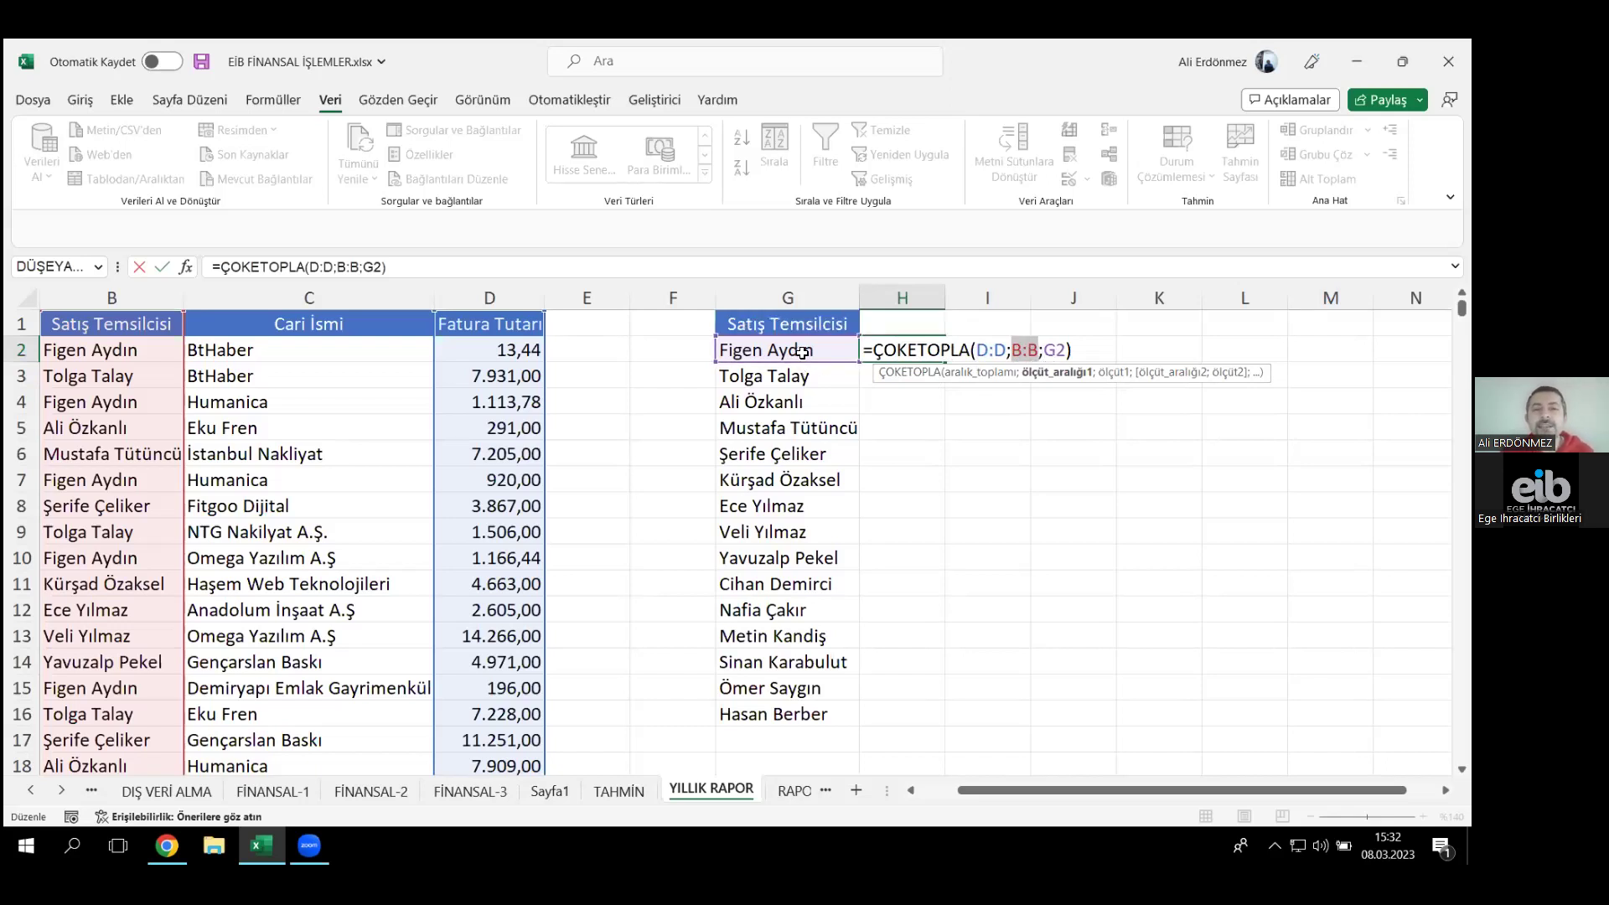
triple_click(996, 352)
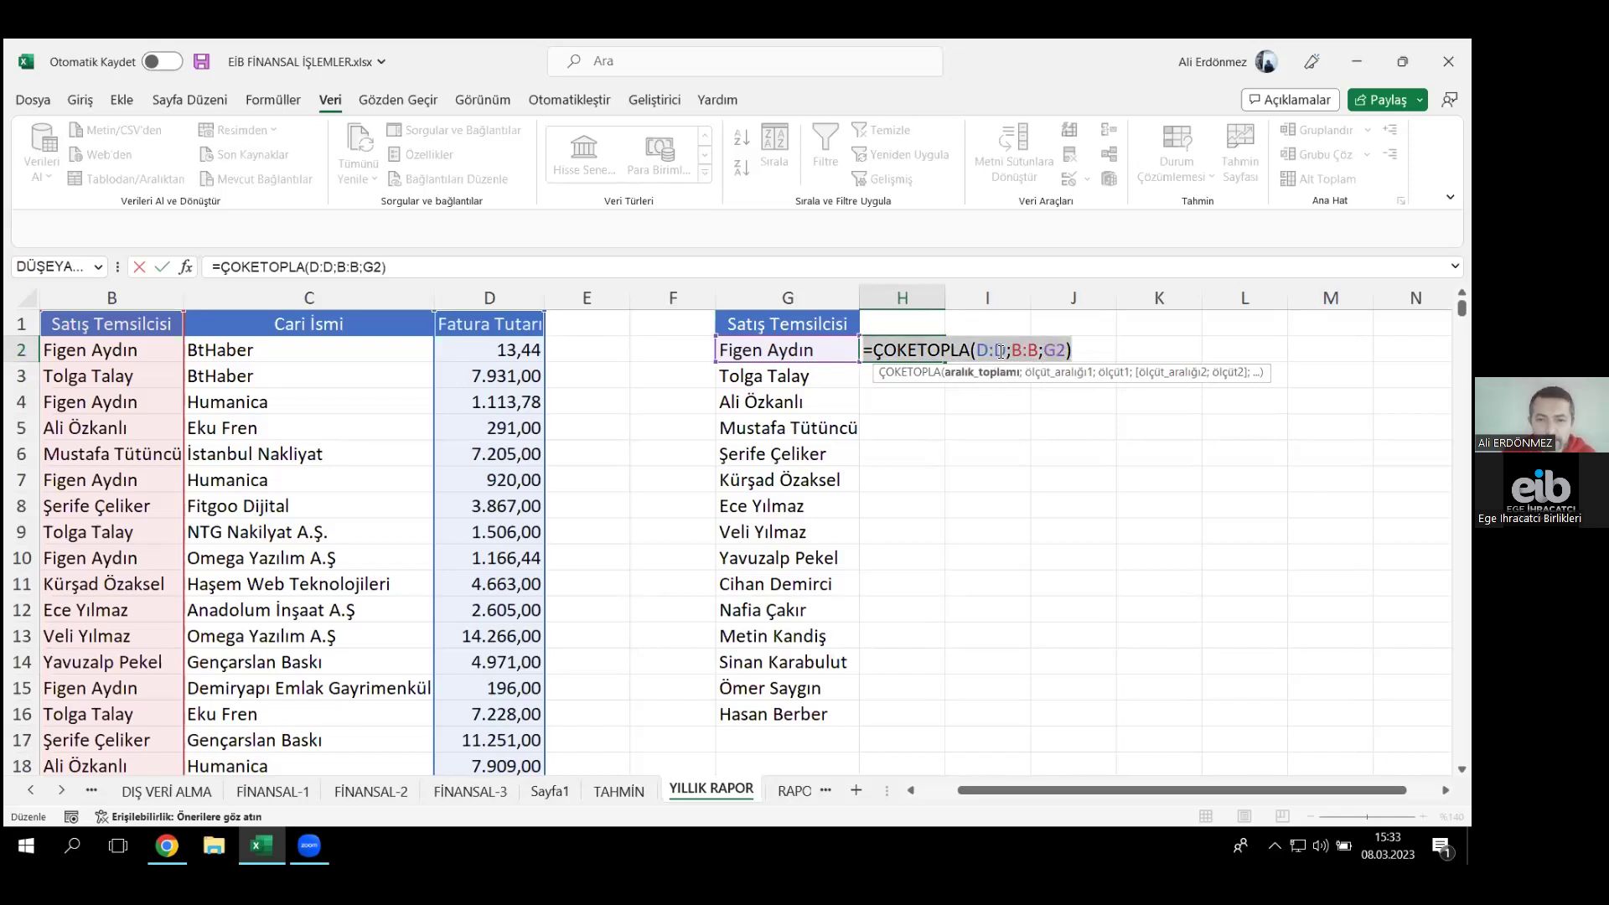
drag(1012, 352, 1053, 352)
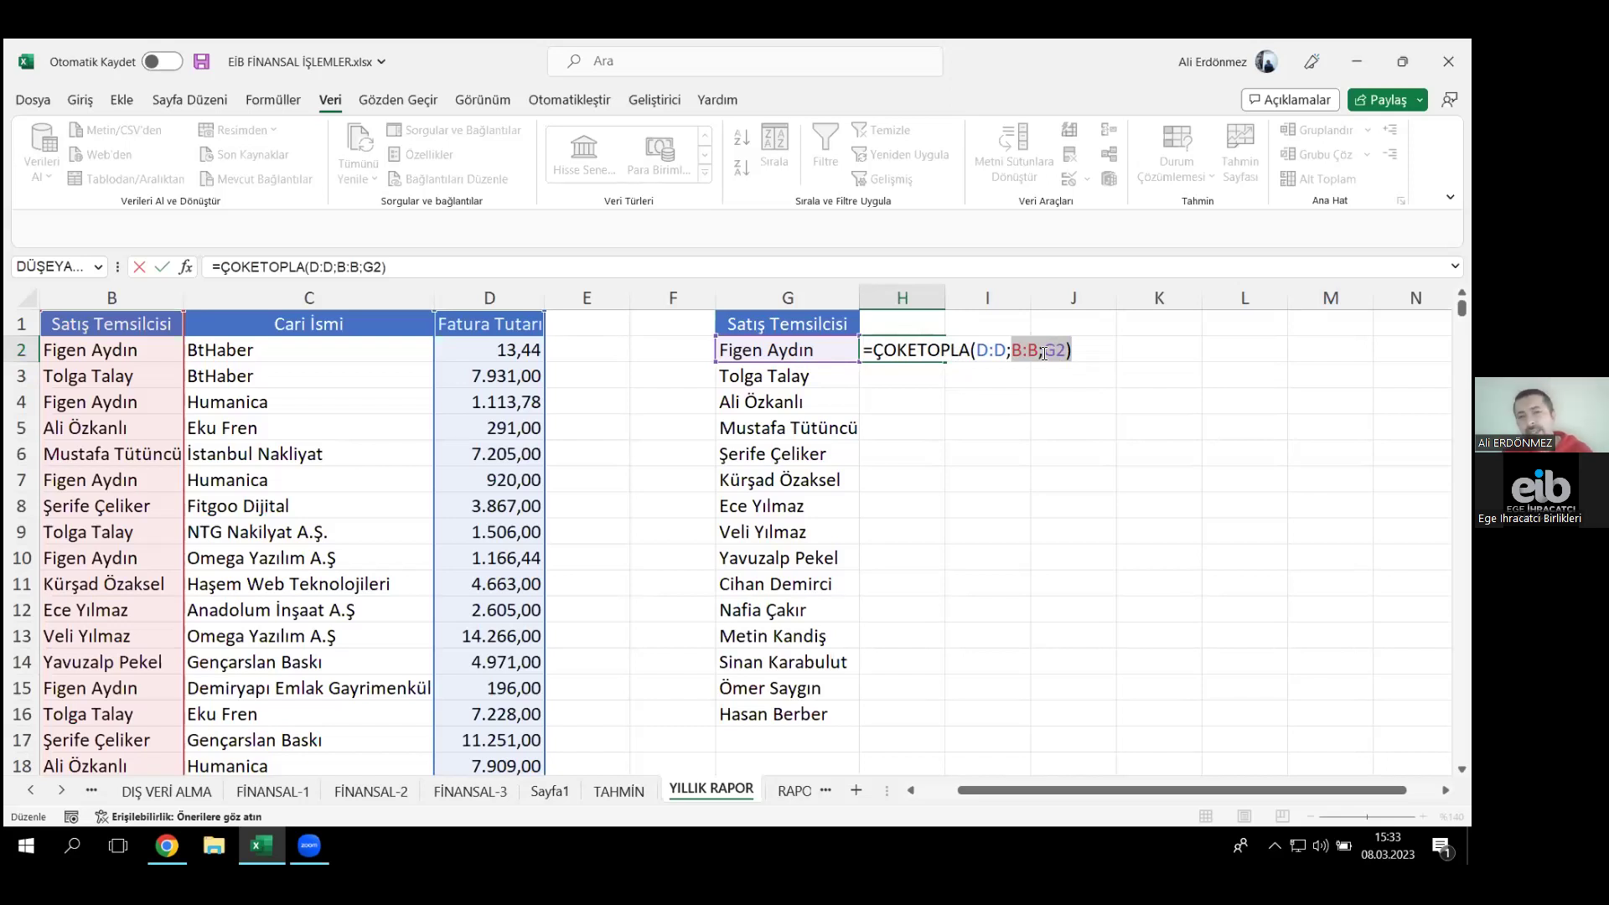
click(1044, 352)
key(Return)
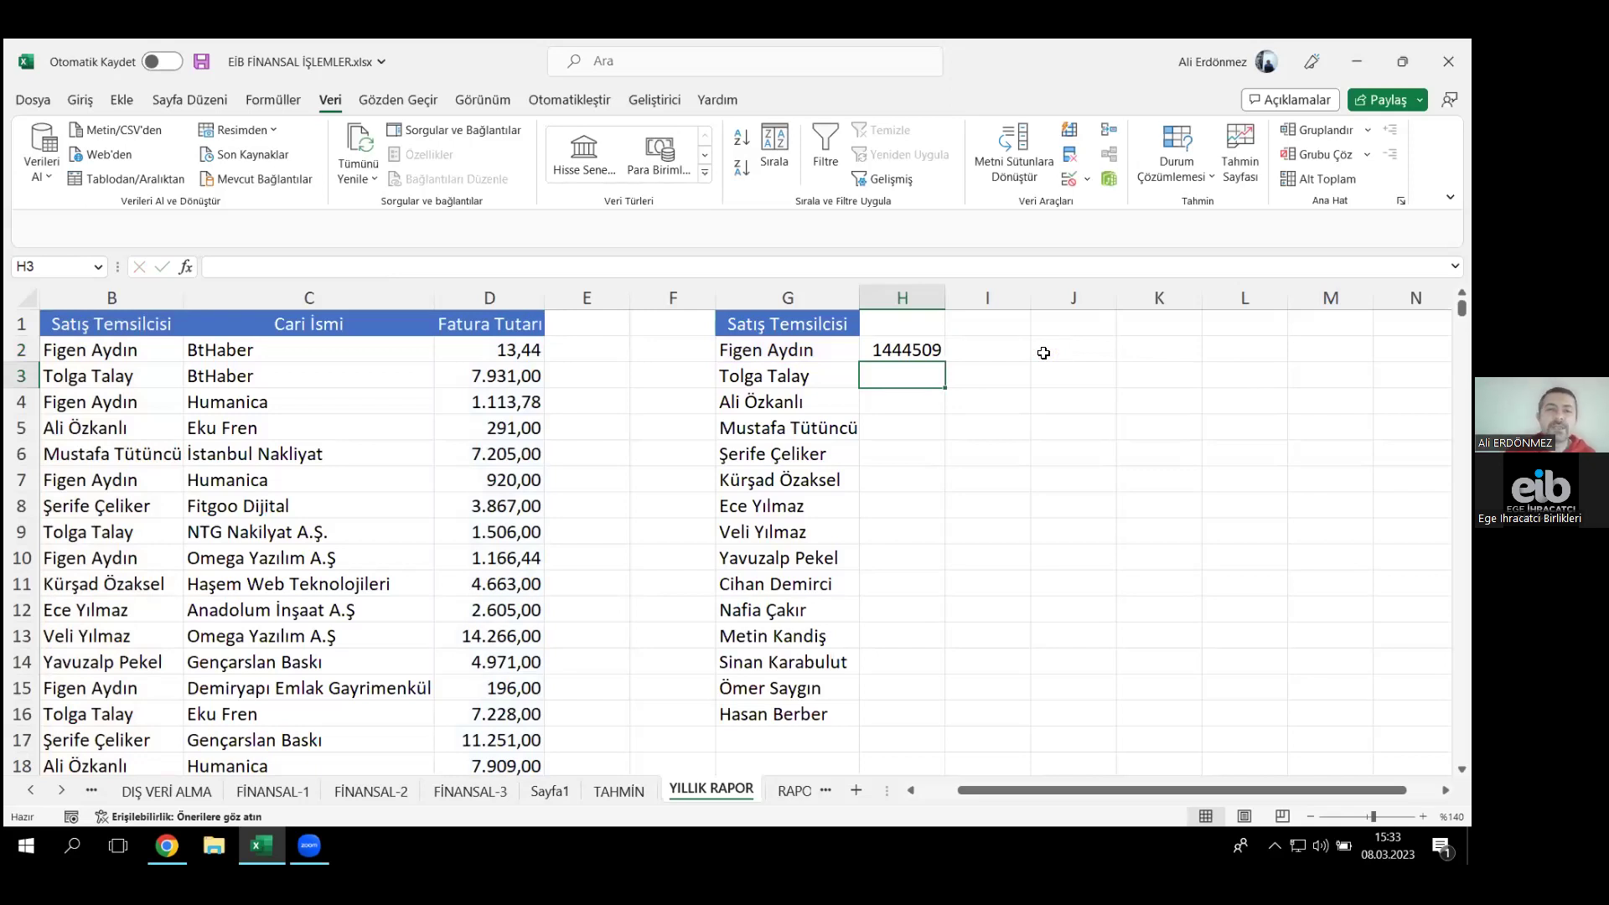
- Fill the ÇOKETOPLA formula down H2:H16 and add headers TOPLAM in H1 and % in I1
click(937, 349)
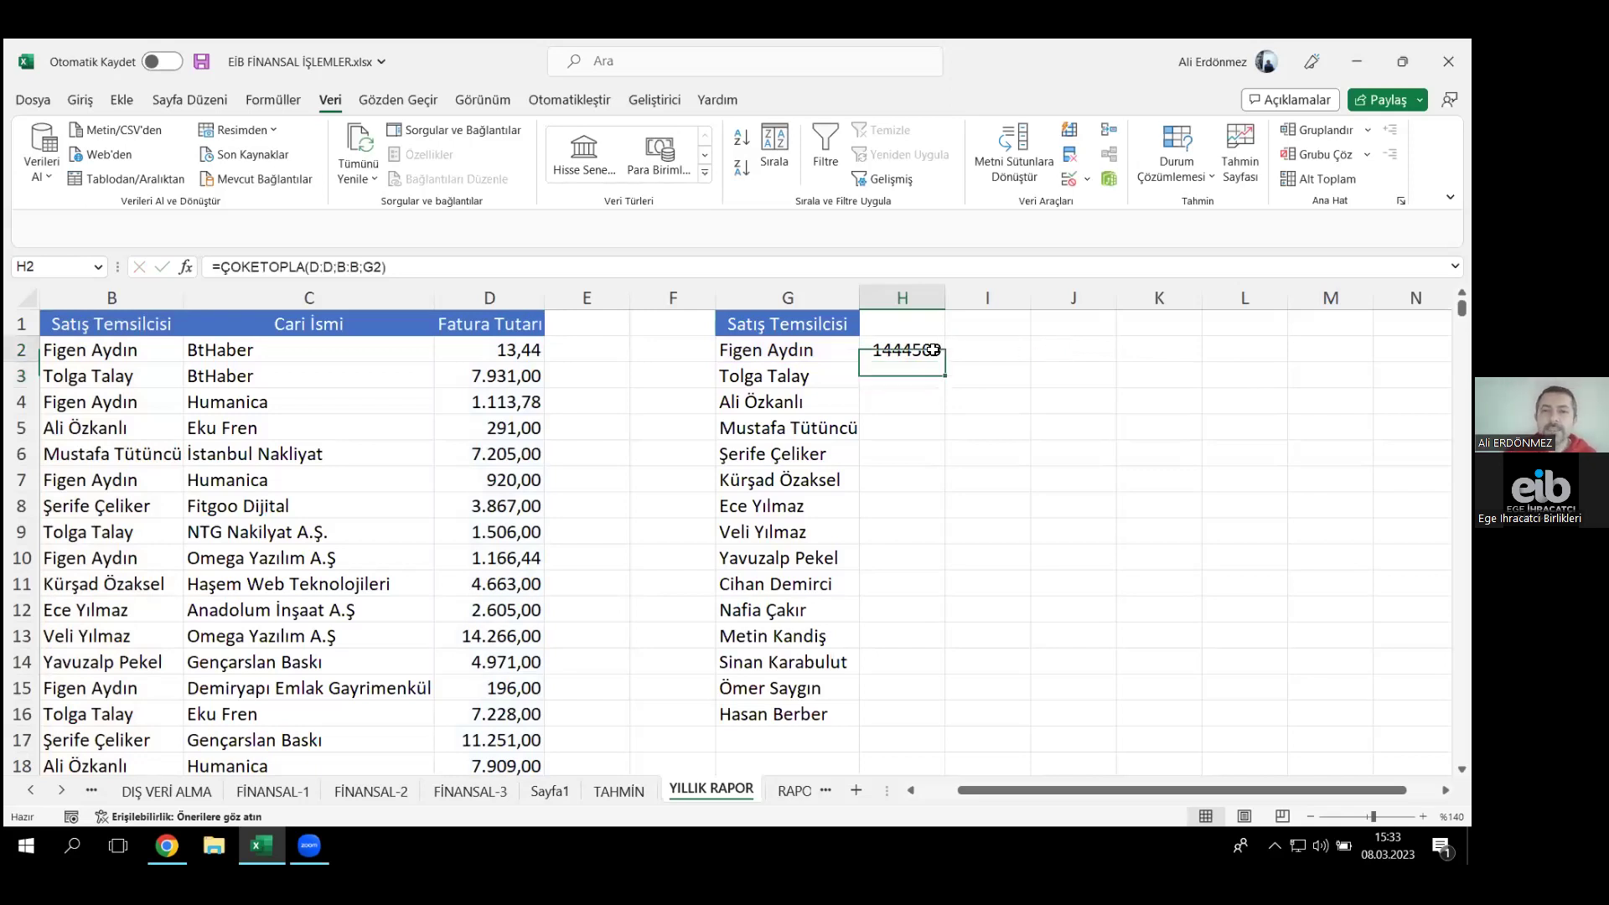
double_click(945, 362)
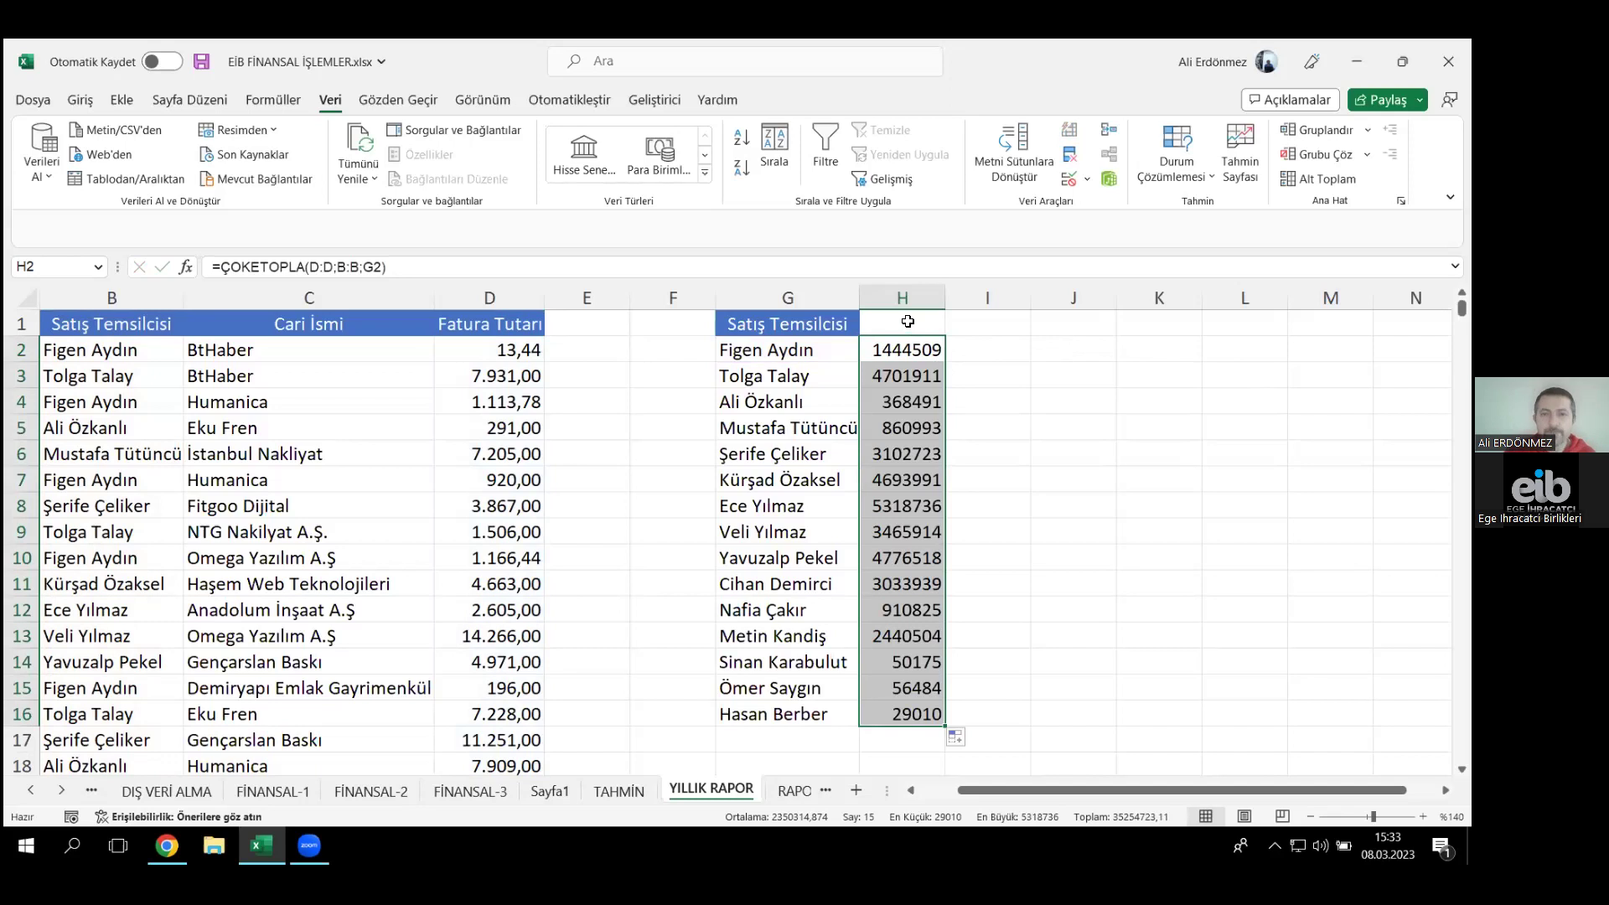
click(908, 321)
text(TPOLAM)
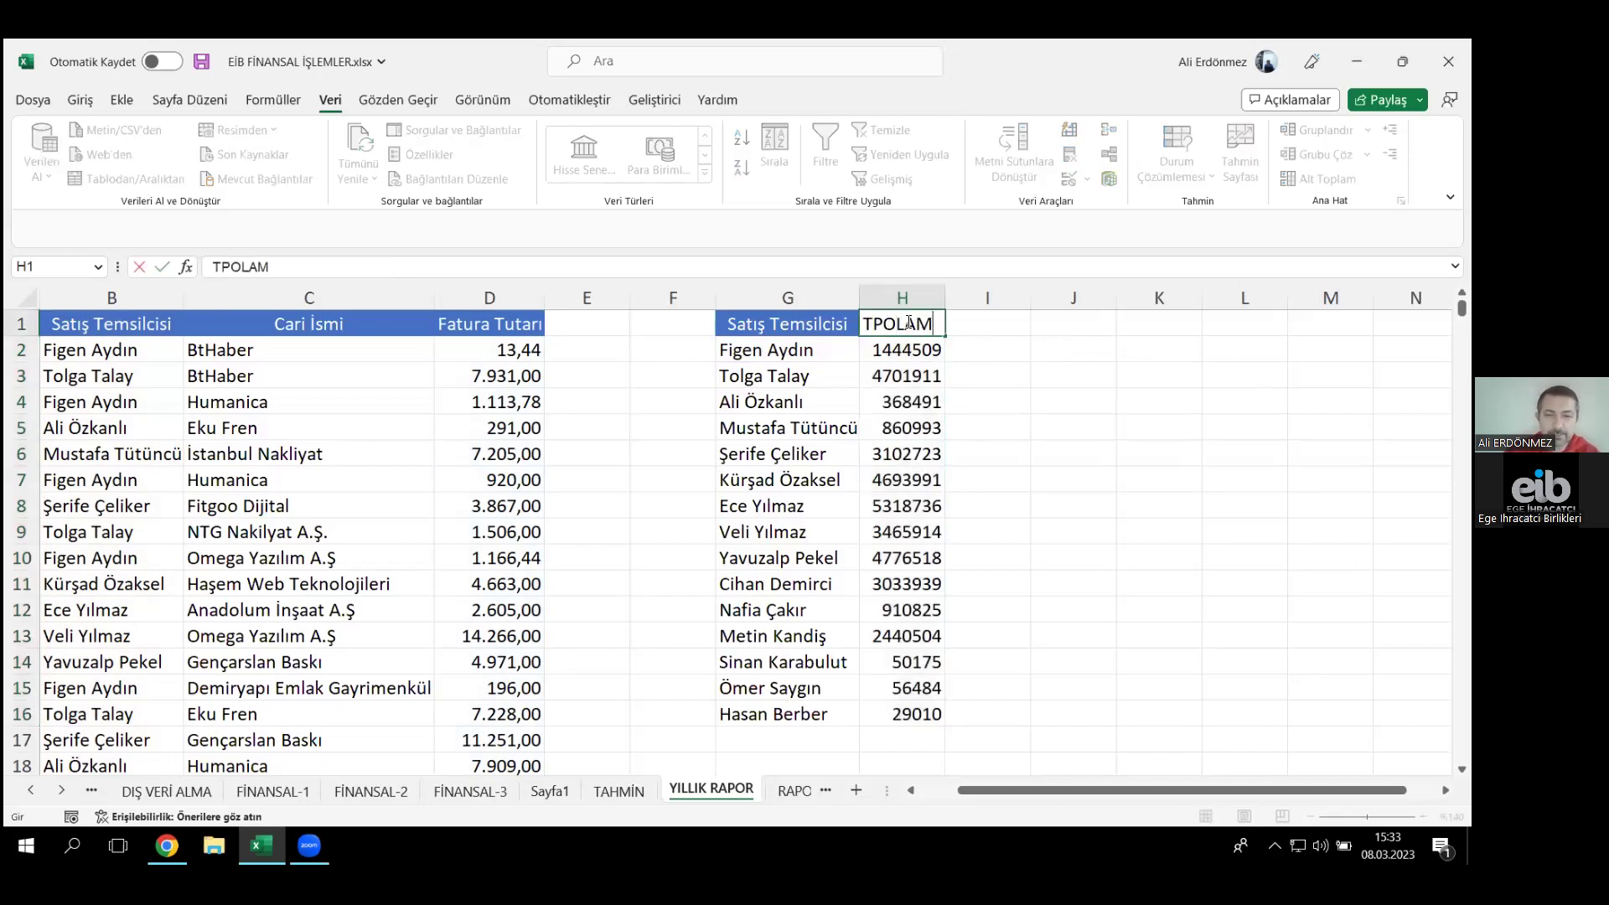
key(BackSpace)
key(BackSpace)
key(BackSpace)
key(BackSpace)
key(BackSpace)
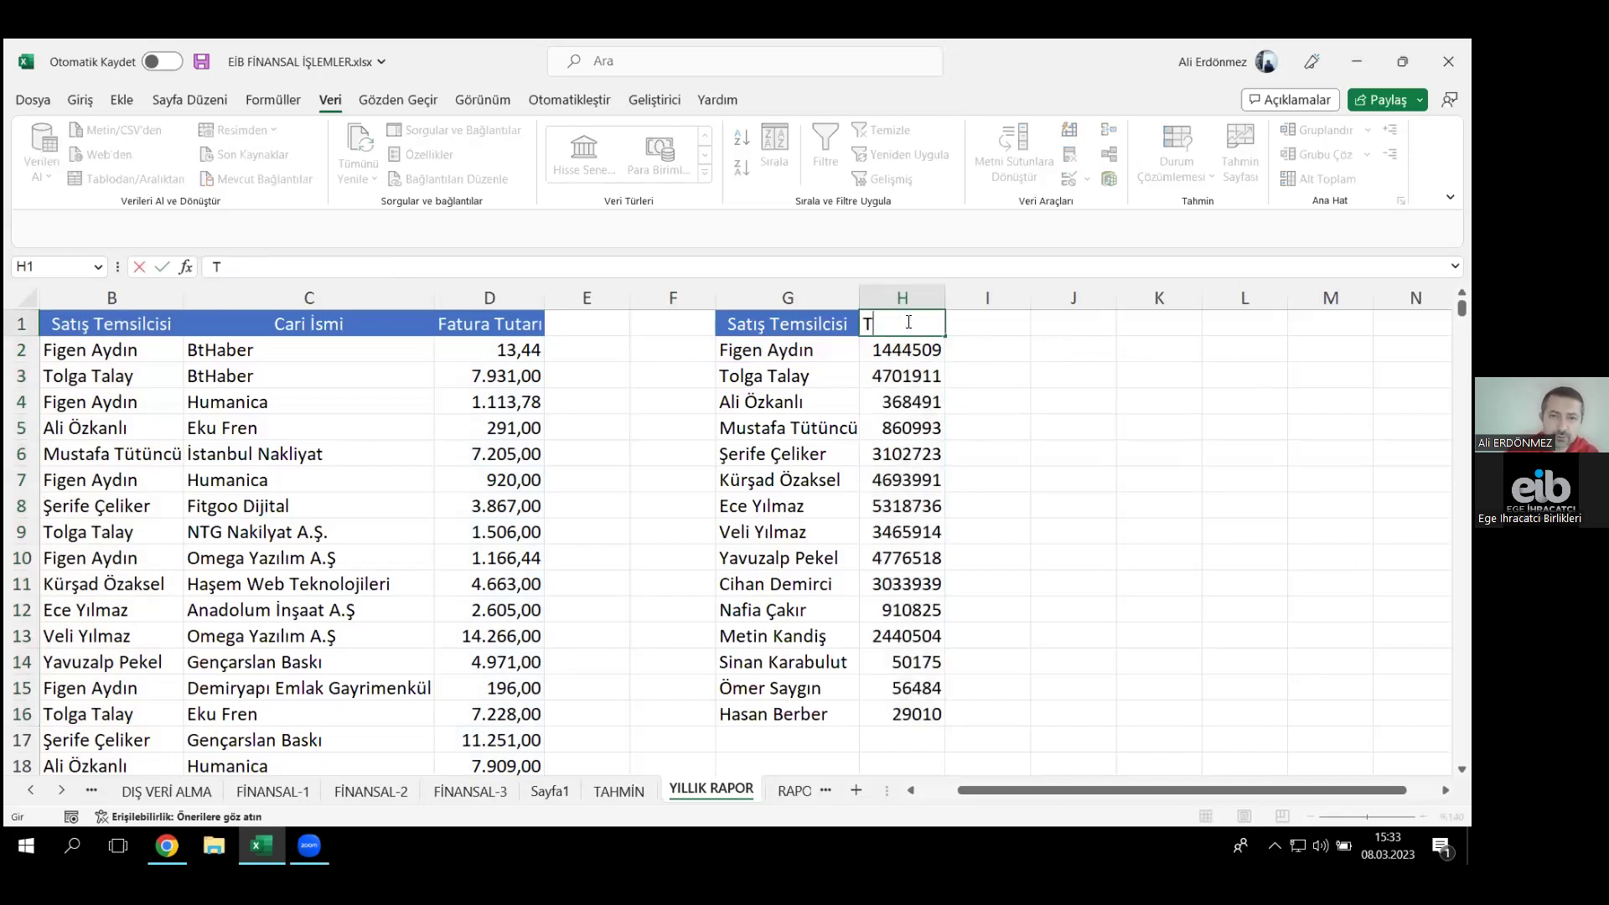
text(OPLAM)
key(Tab)
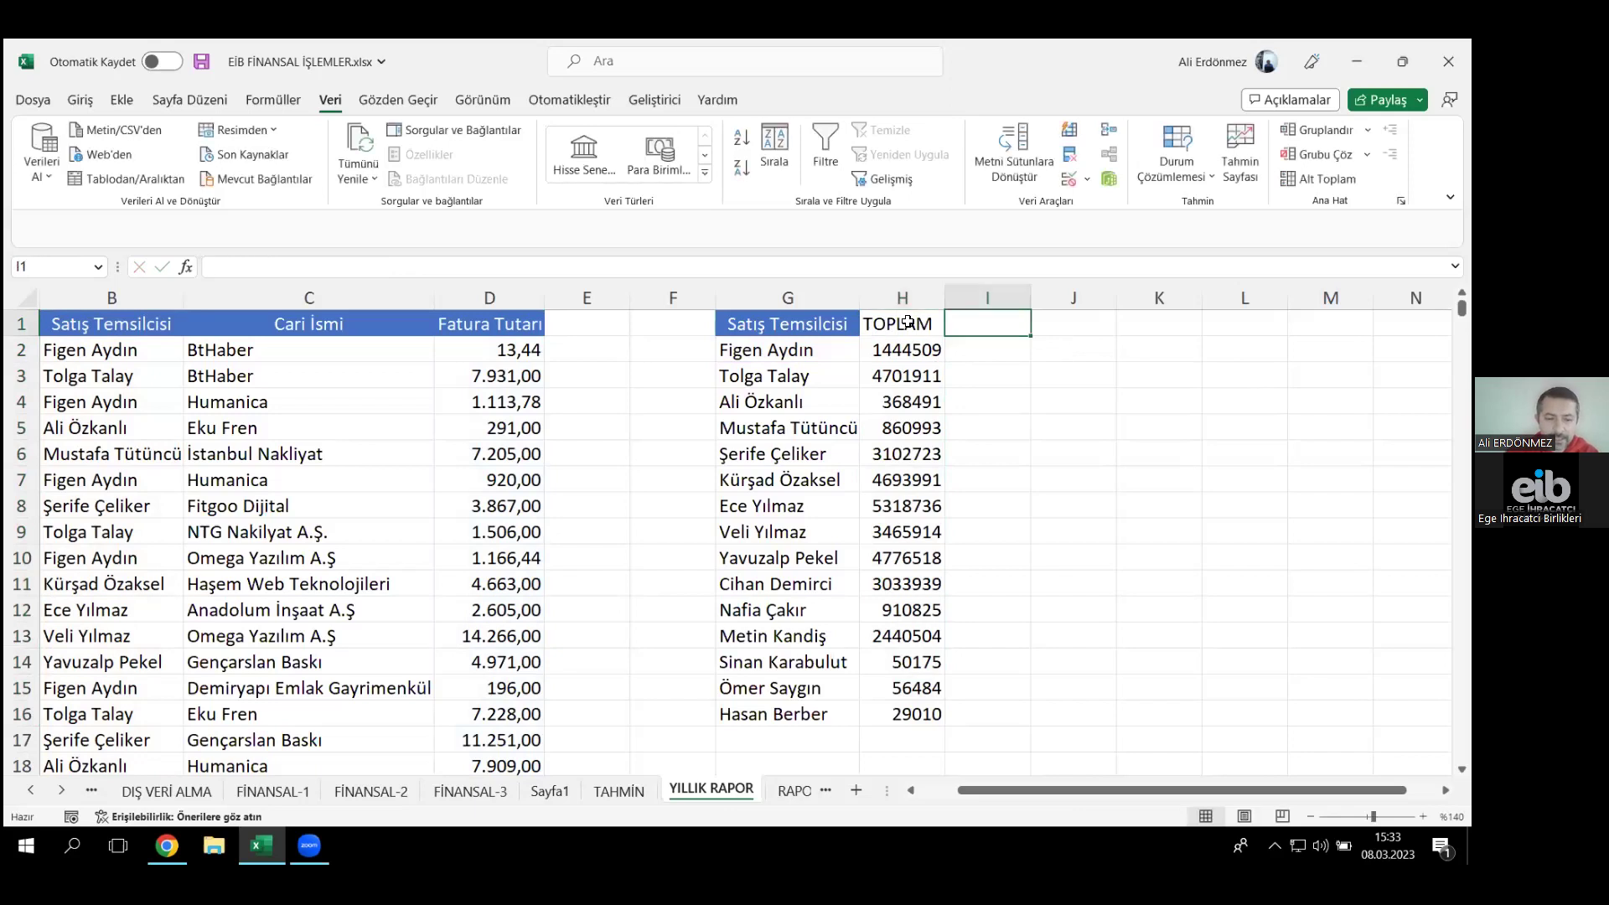
text(%)
key(Return)
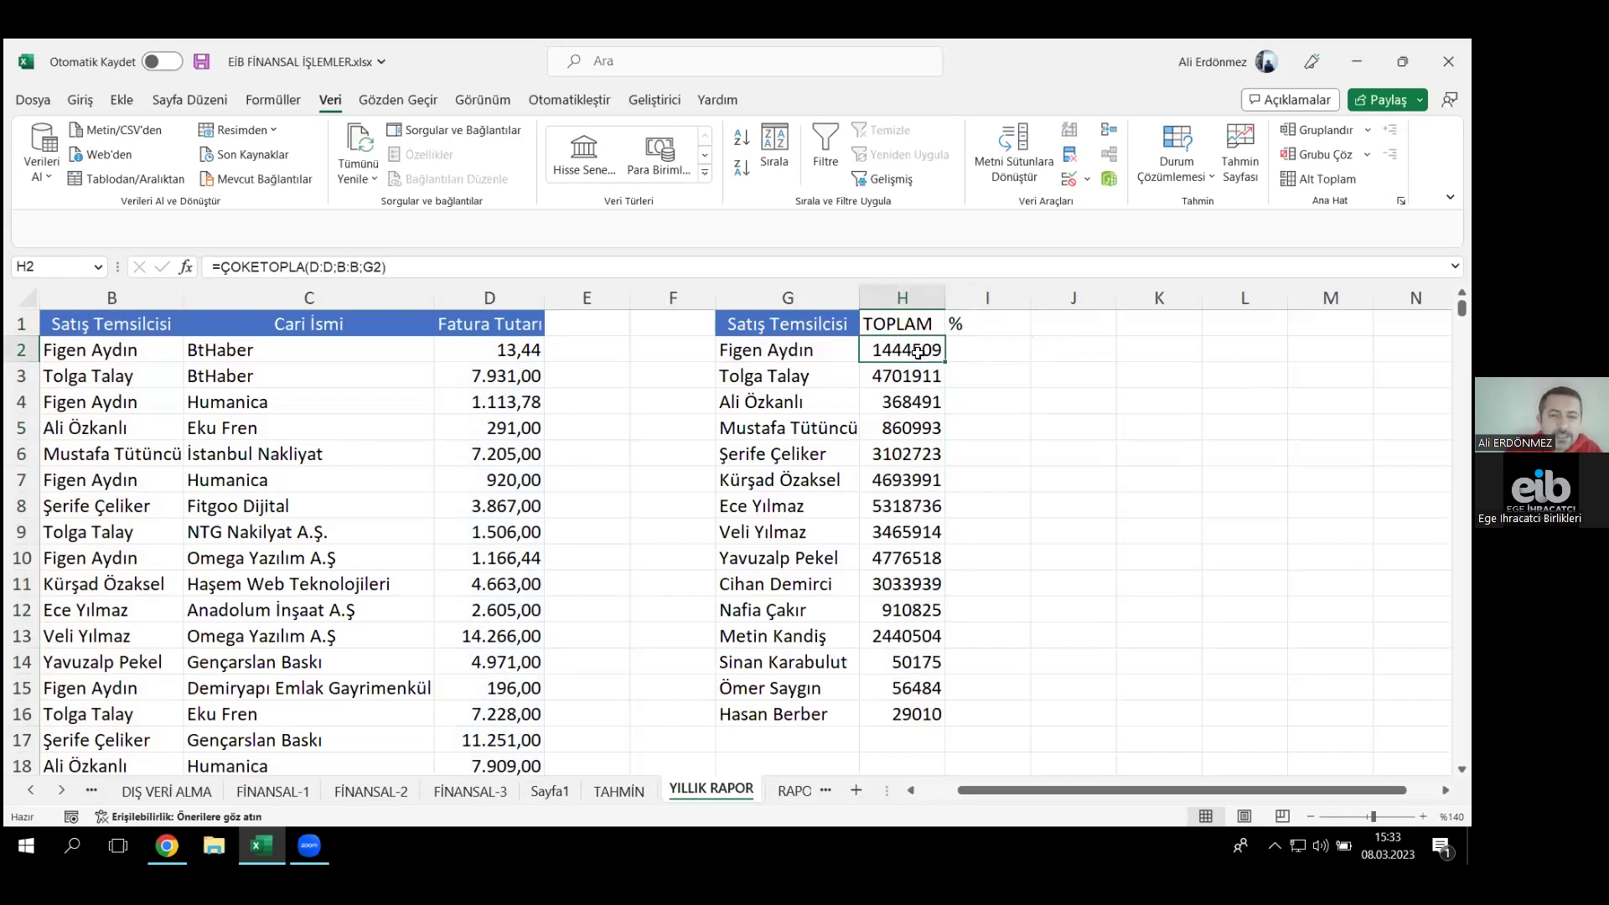
click(899, 741)
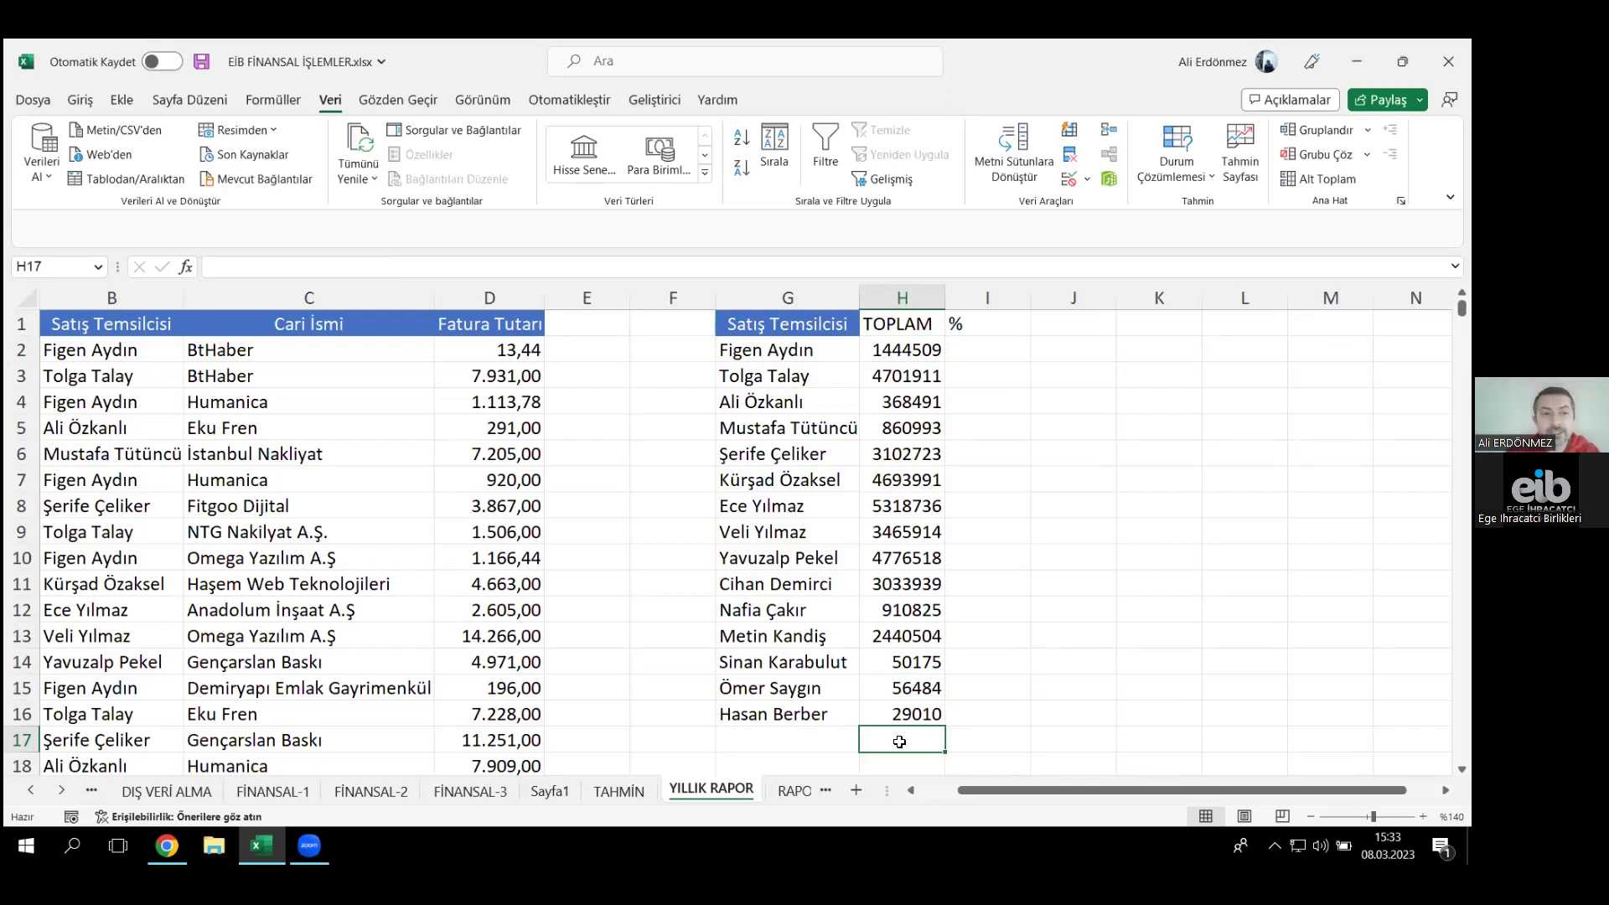
- Add a grand total =TOPLA(H2:H16) in H17 with AutoSum
click(80, 101)
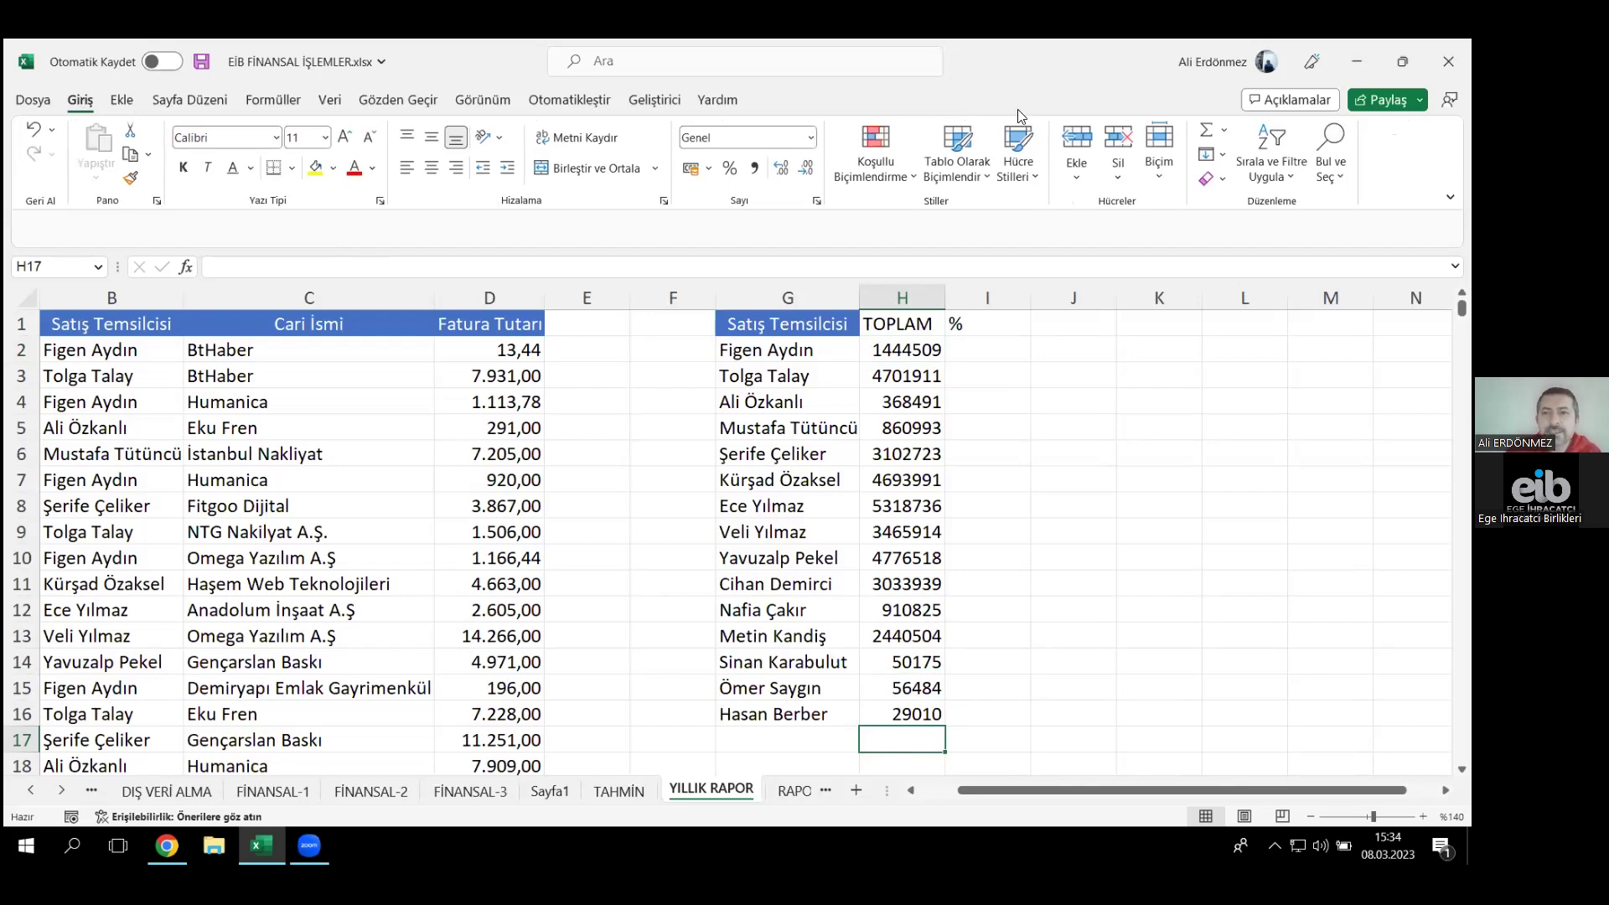
click(1207, 137)
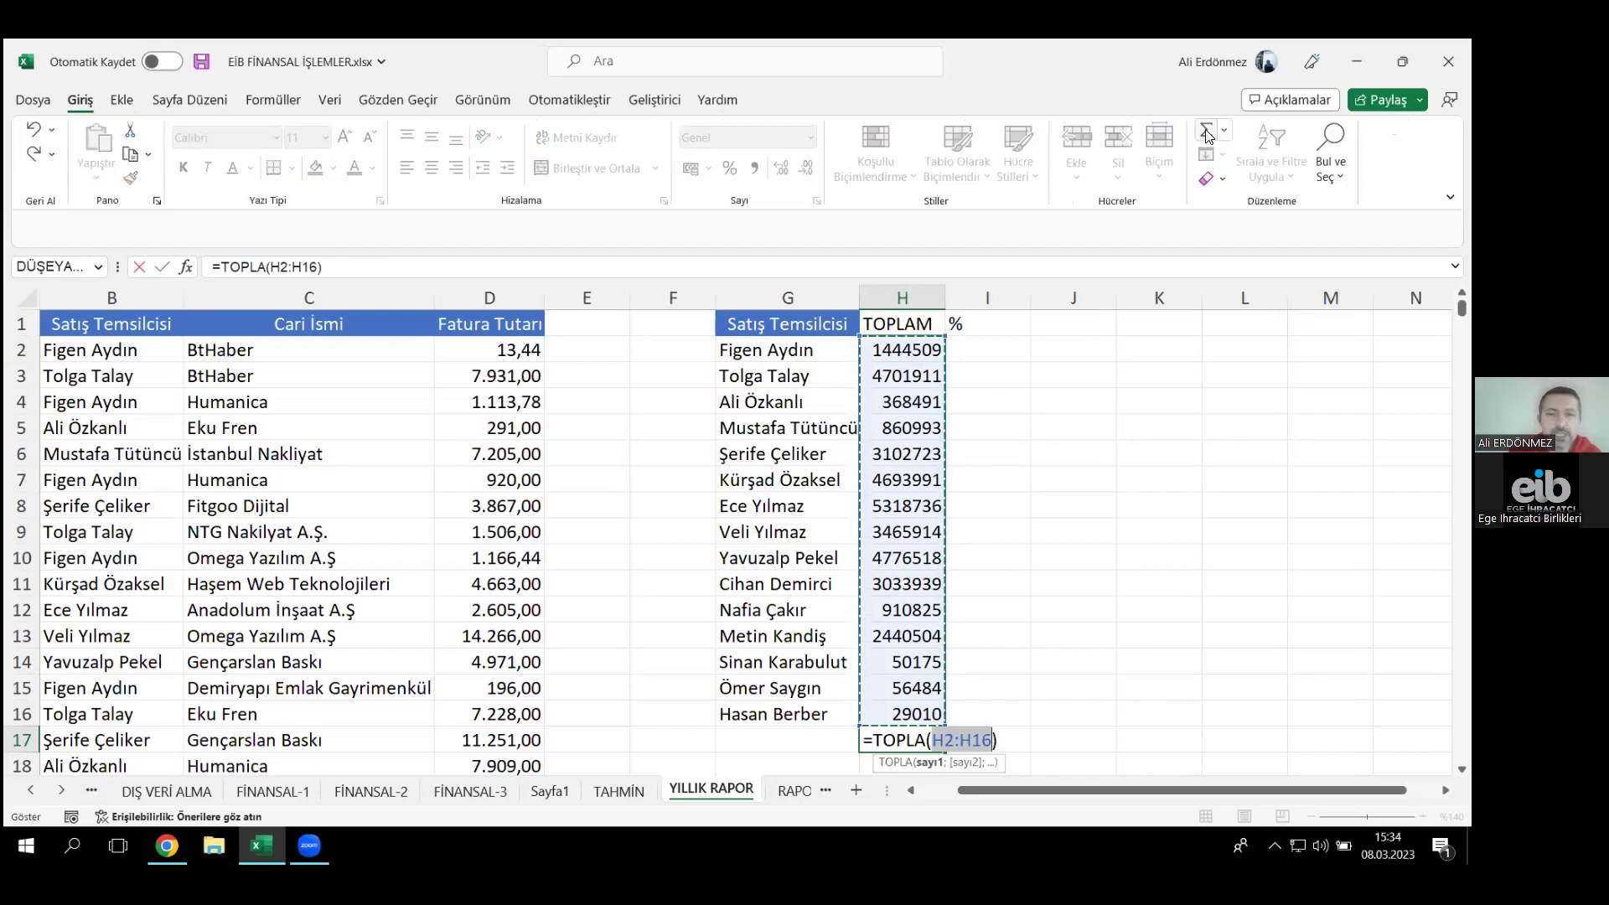
click(1207, 137)
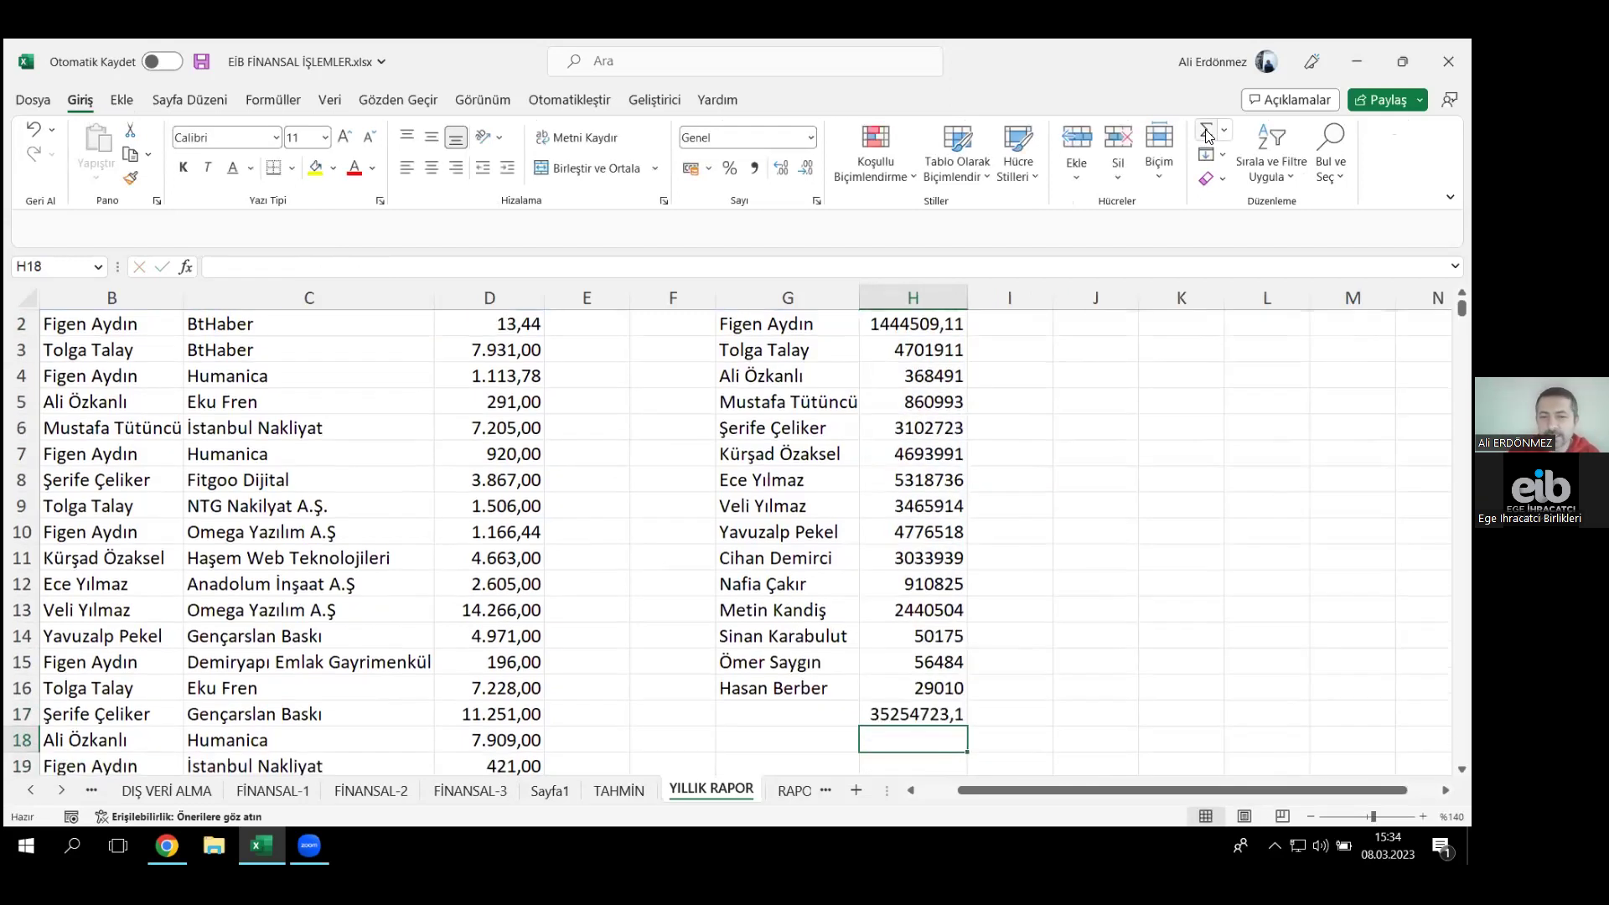
- Format the TOPLAM totals in column H as numbers with thousand separators and two decimals
key(Up)
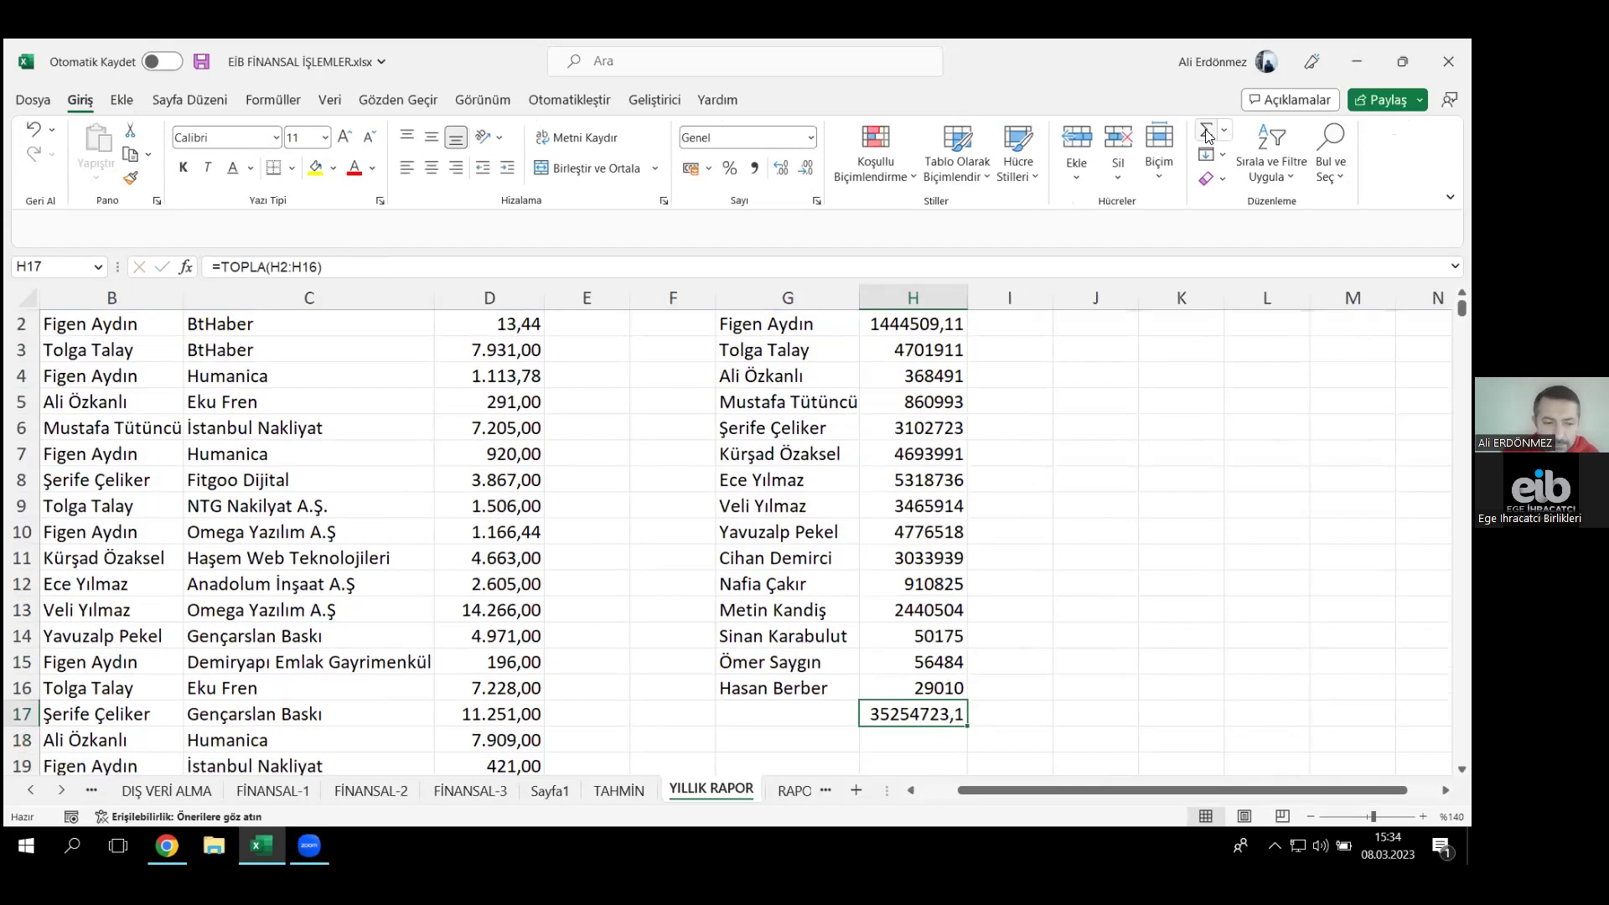
key(ctrl+shift+Up)
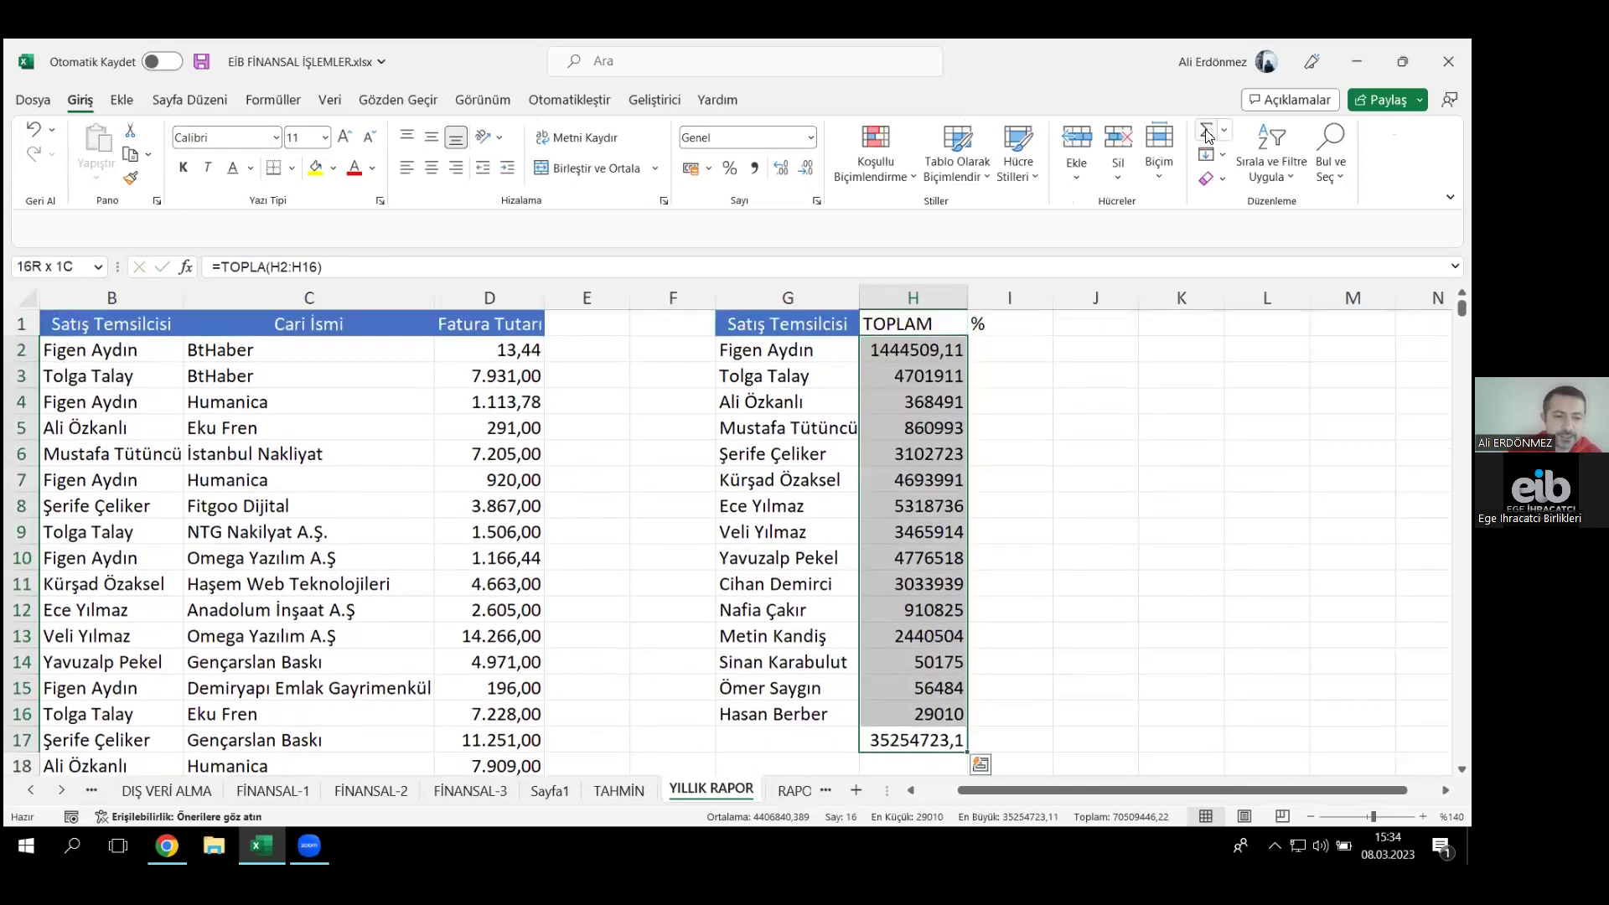
key(ctrl+shift+1)
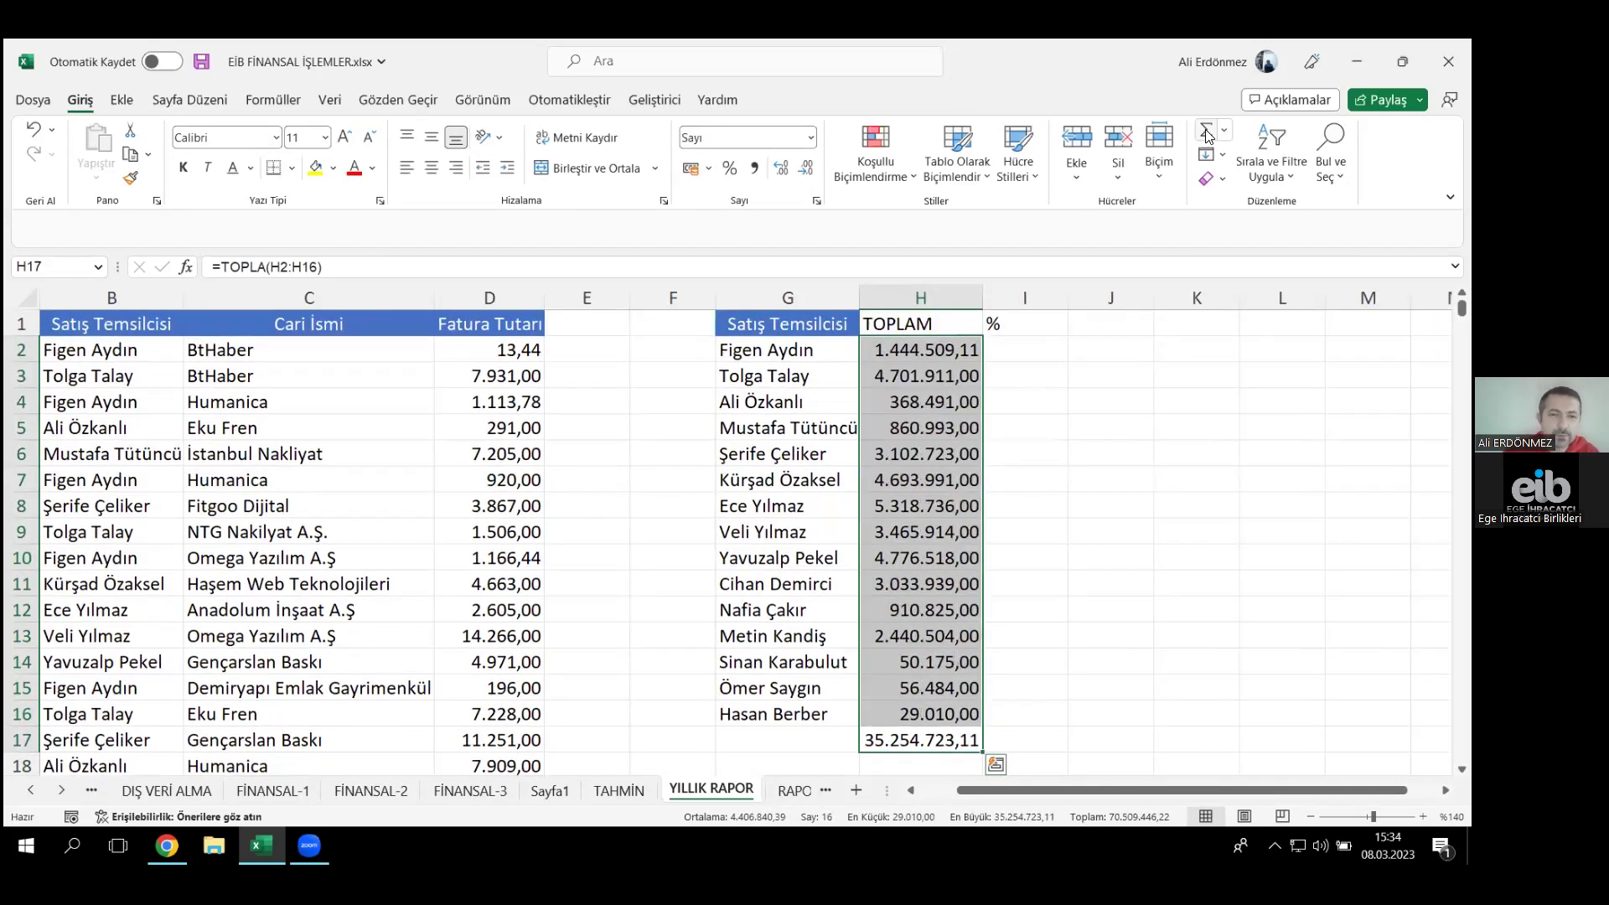
key(shift+BackSpace)
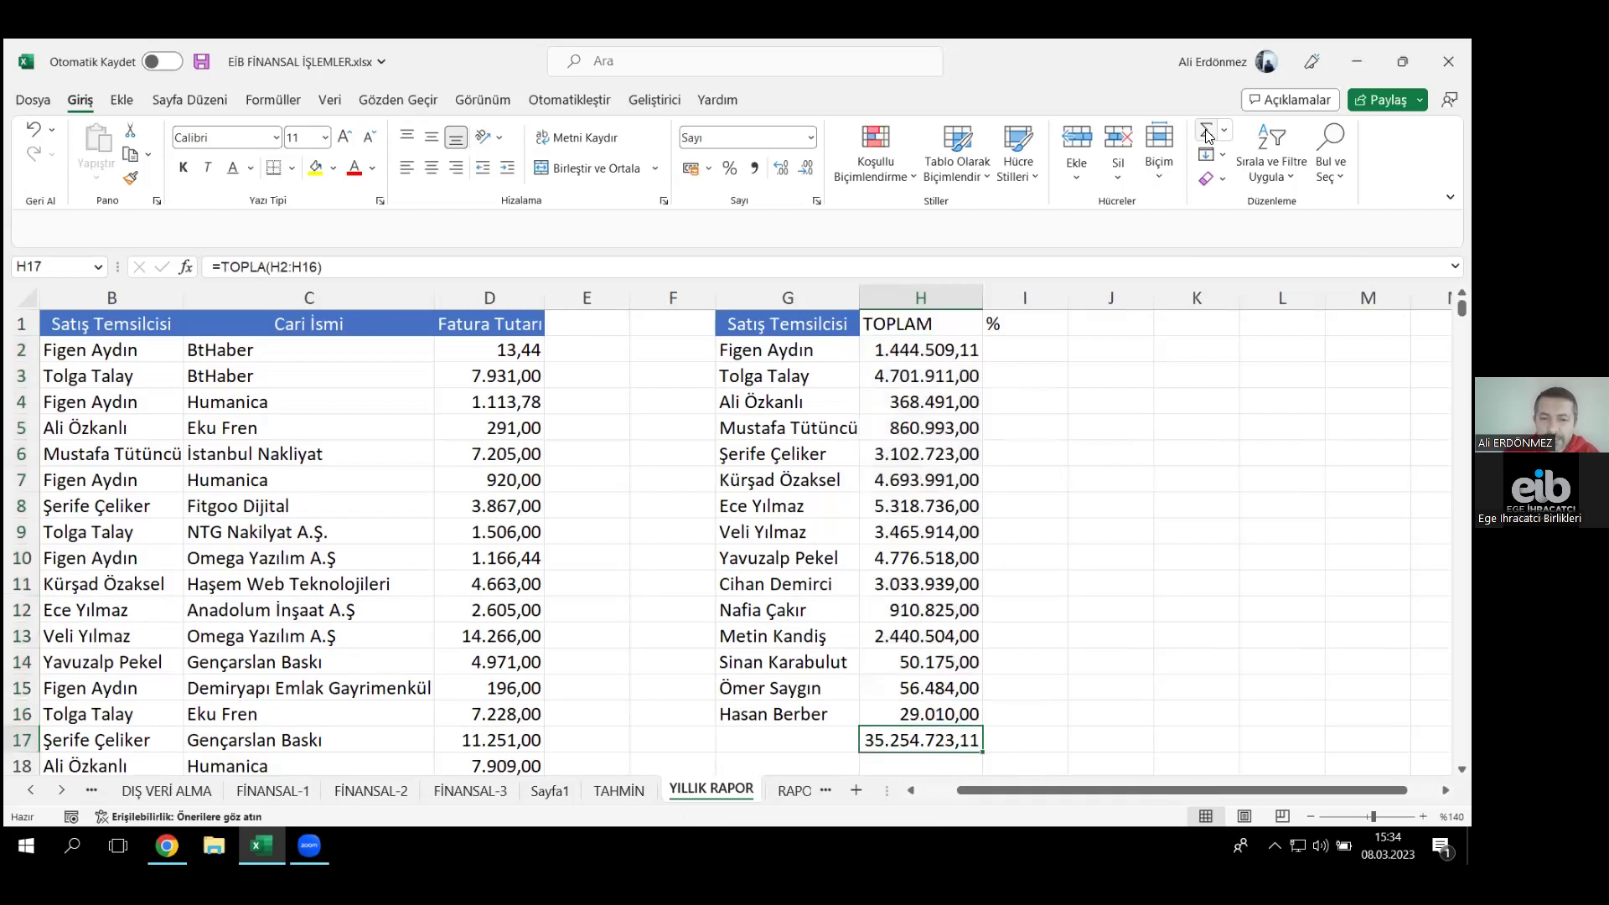
key(ctrl+shift+Up)
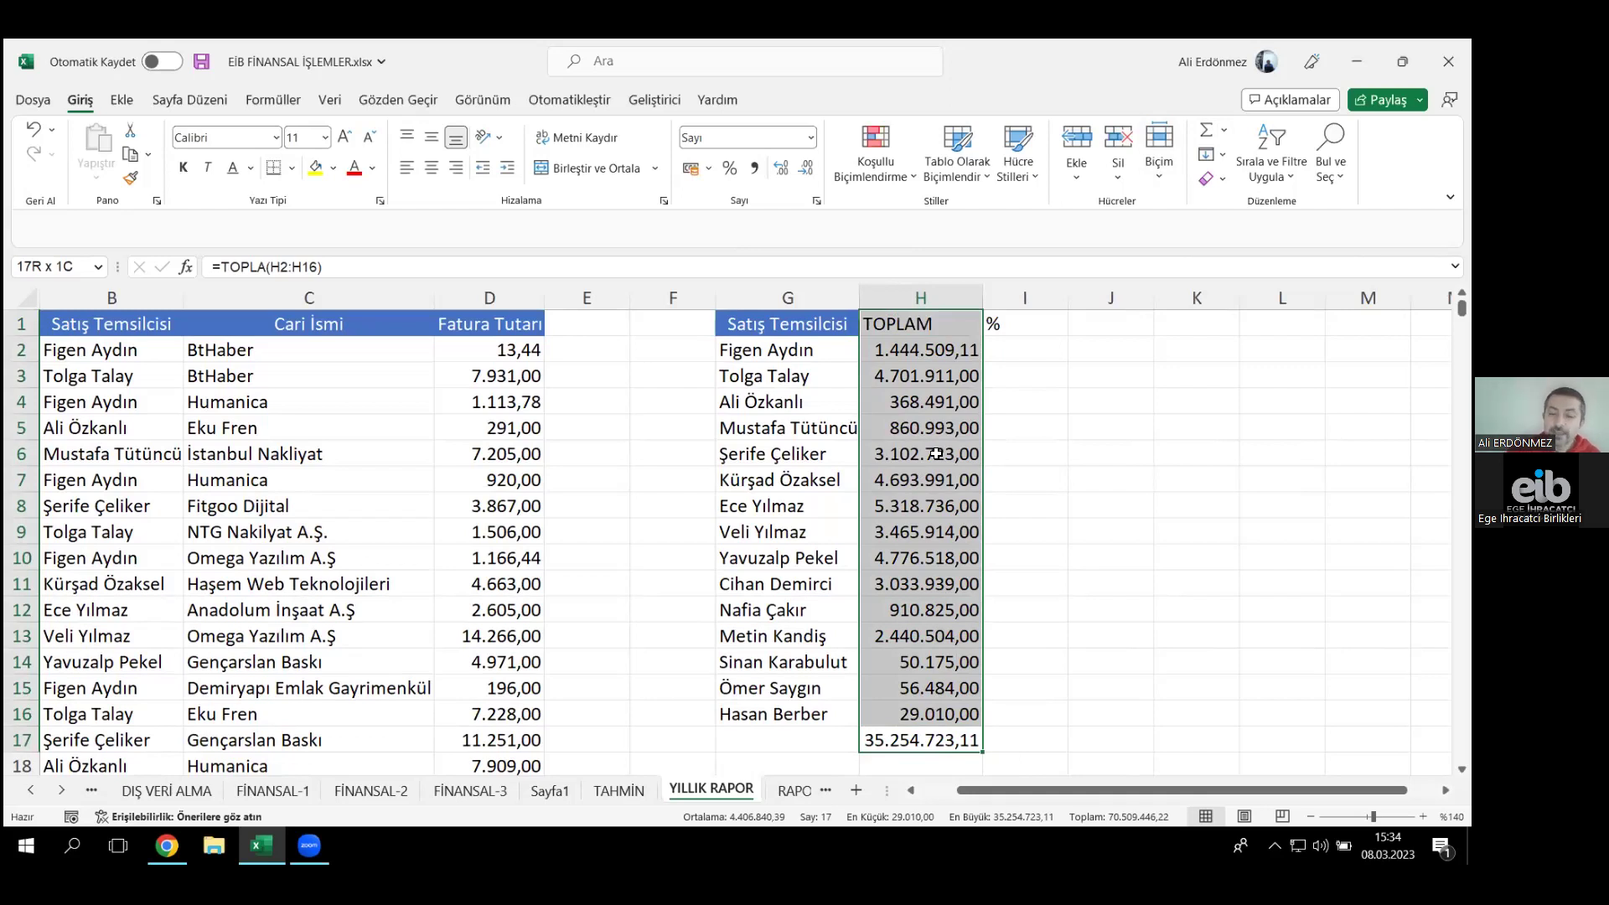
key(Right)
key(Down)
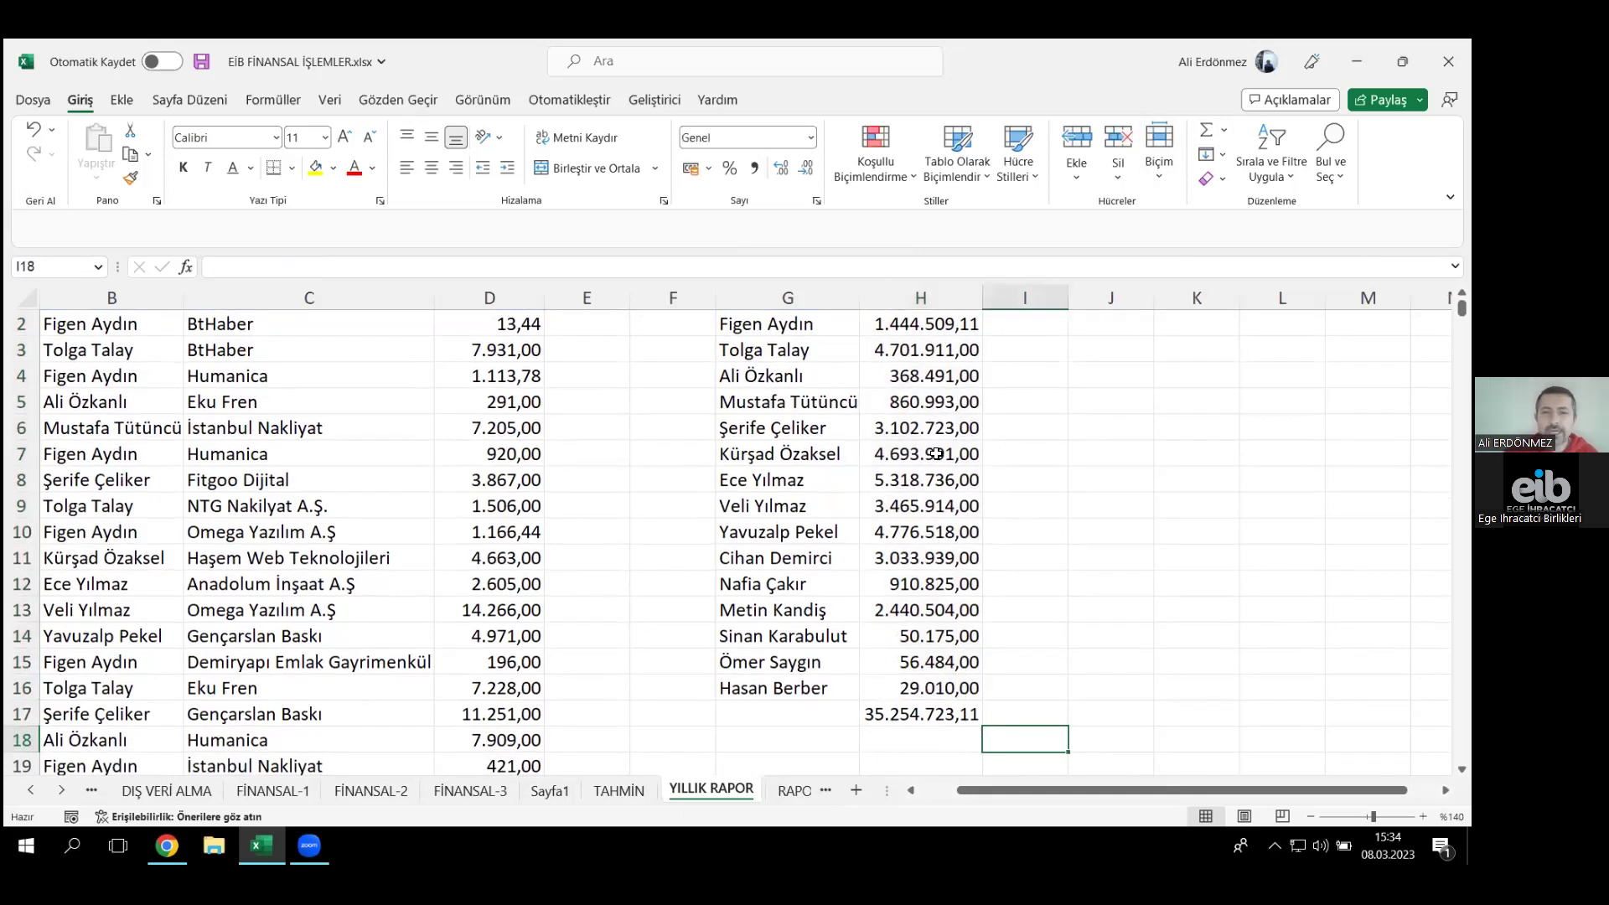
key(ctrl+Up)
key(Down)
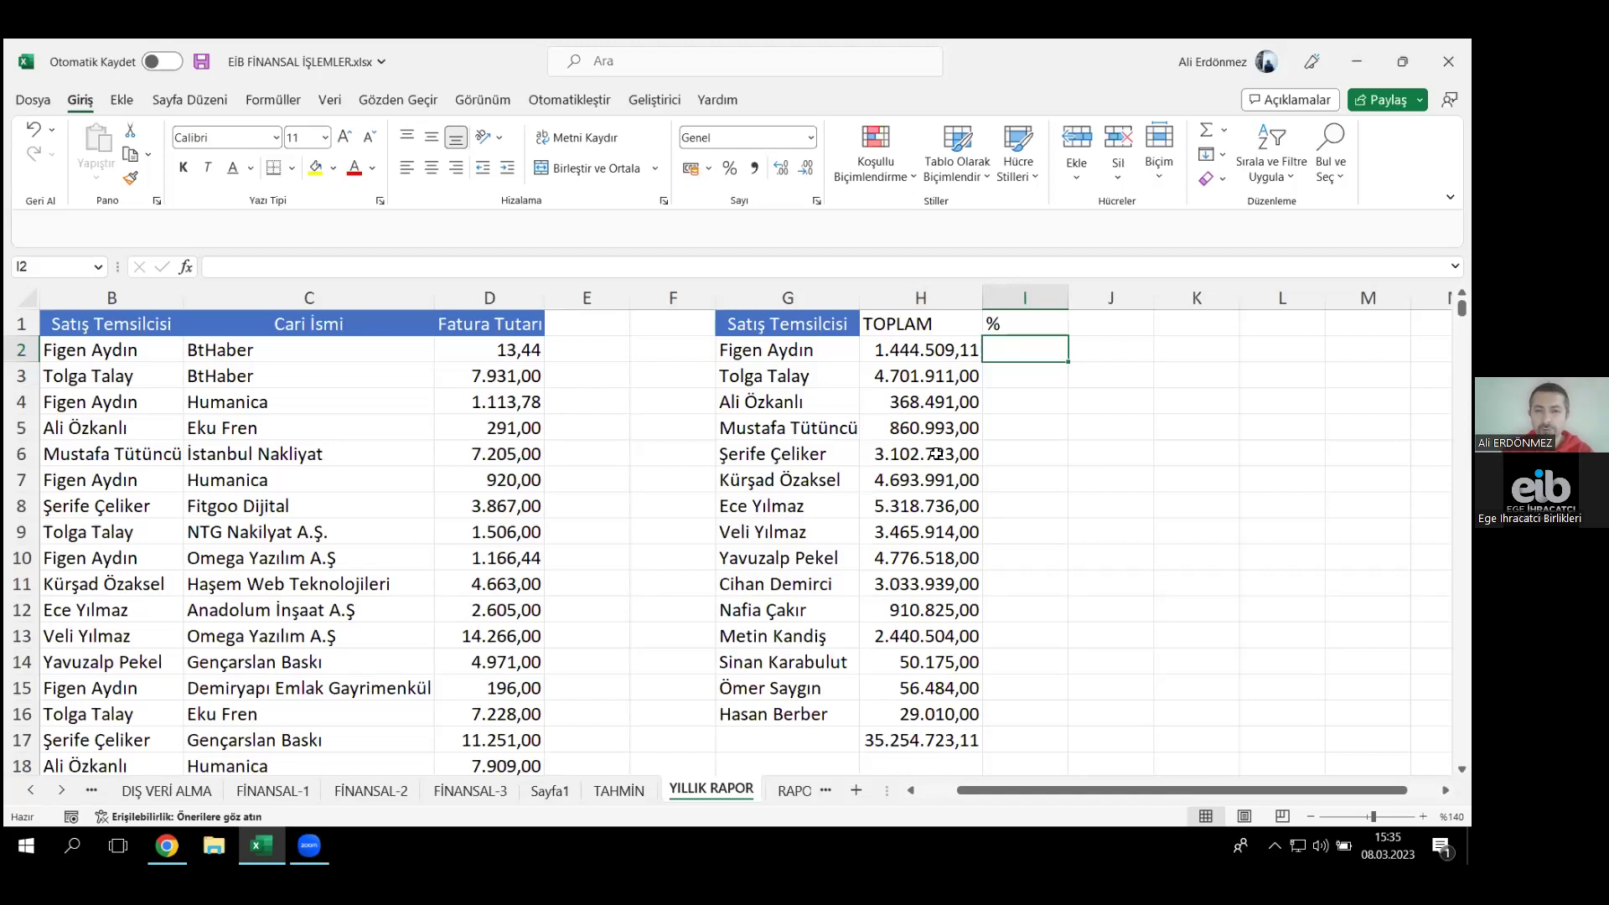
text(=)
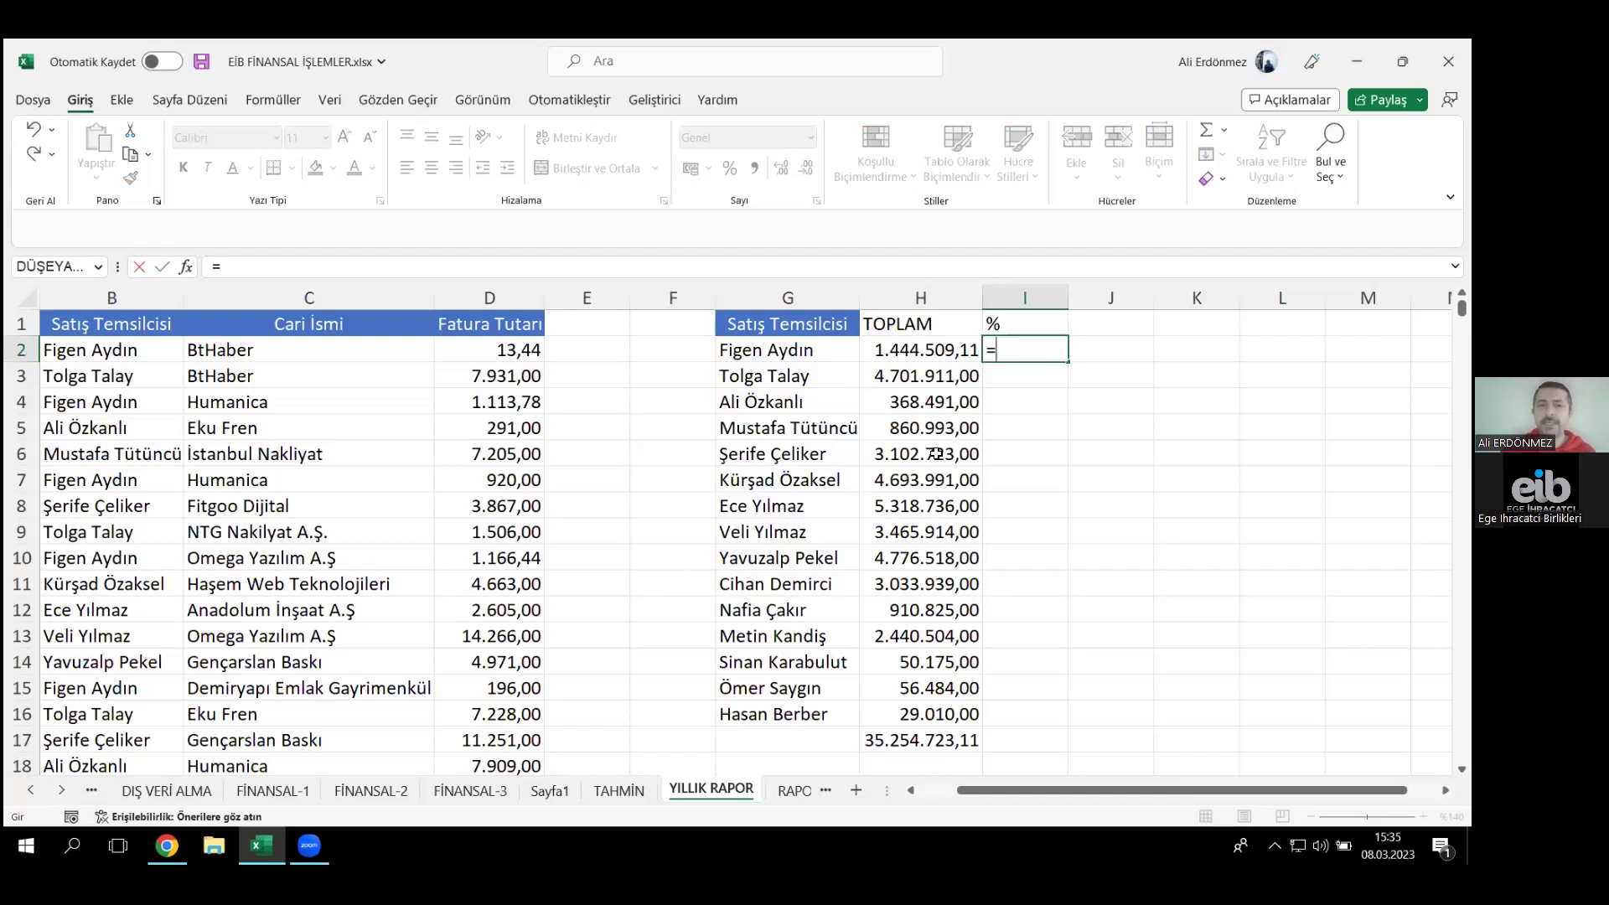
click(922, 351)
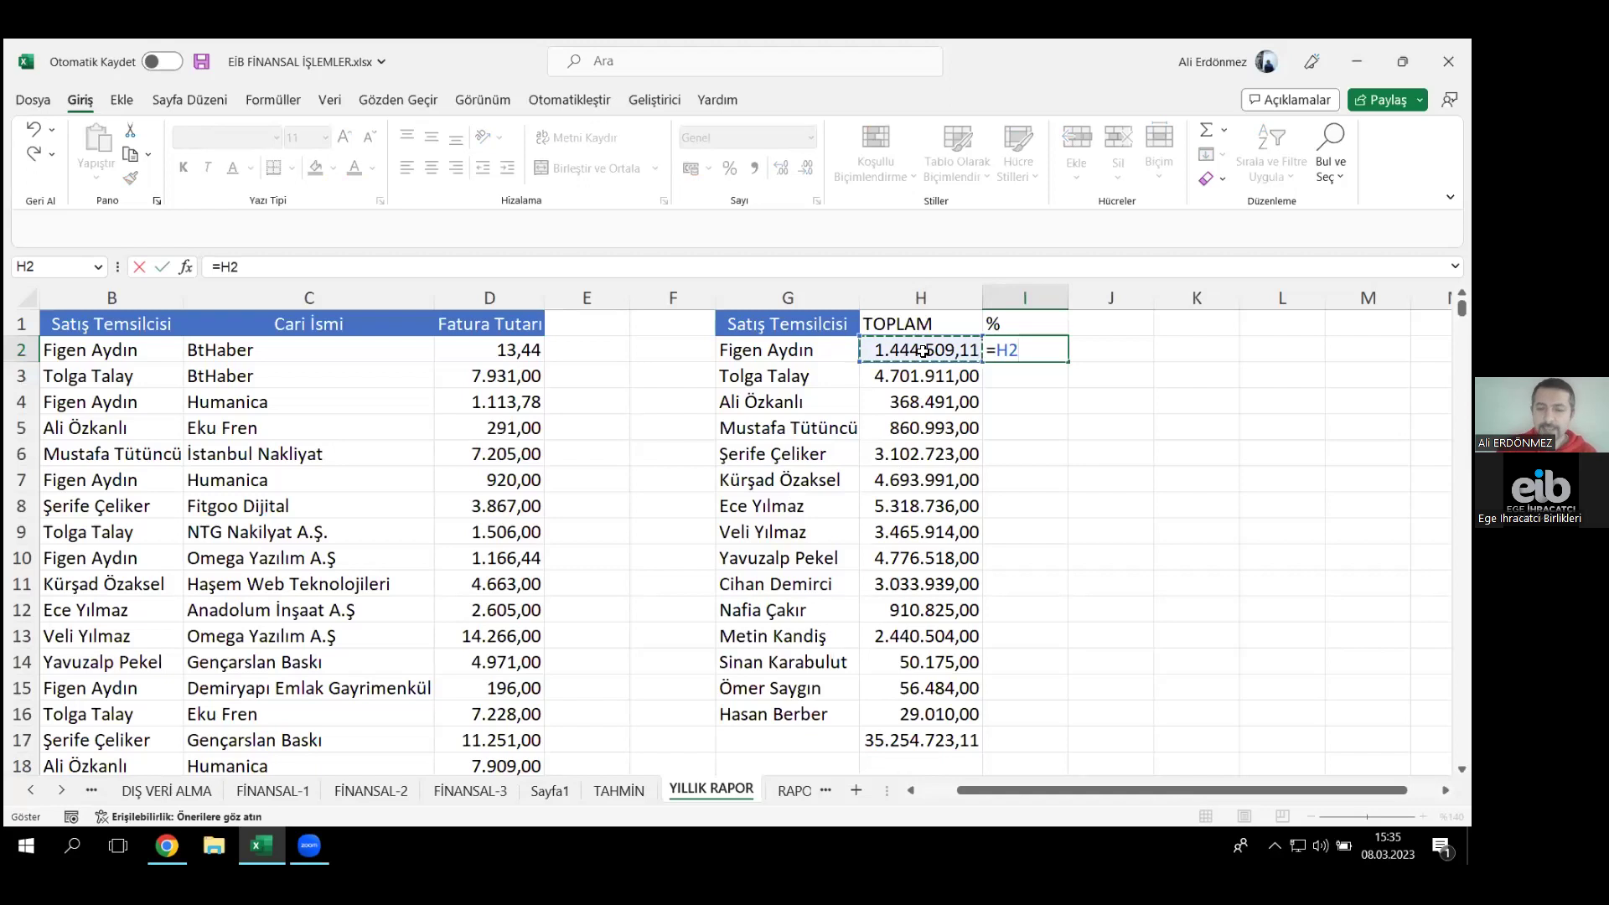
text(/)
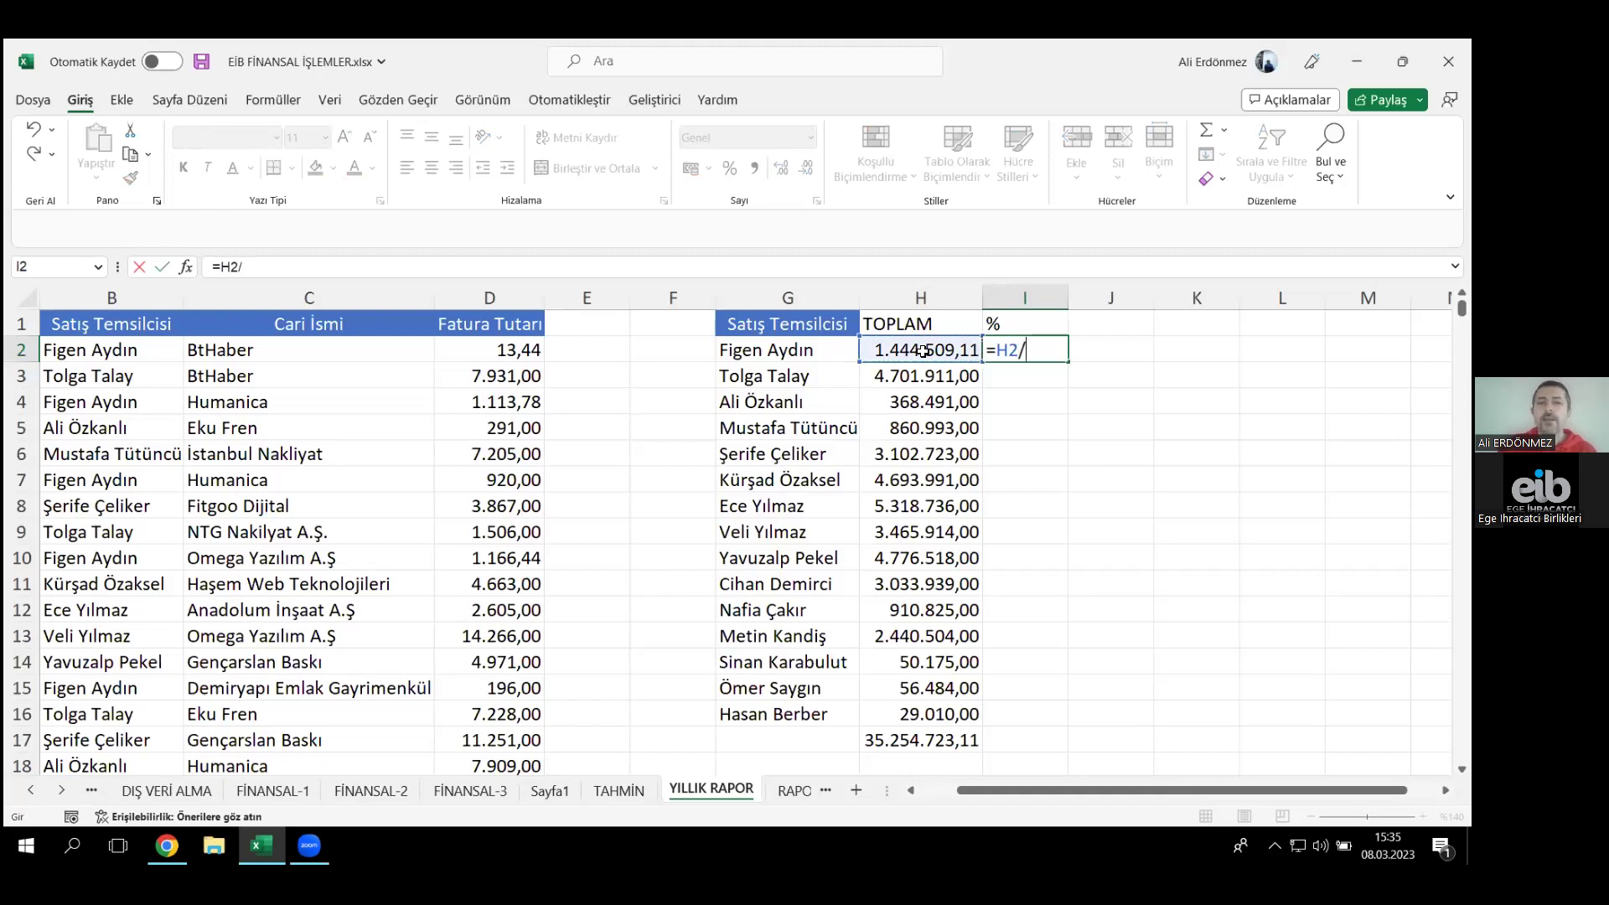
click(916, 741)
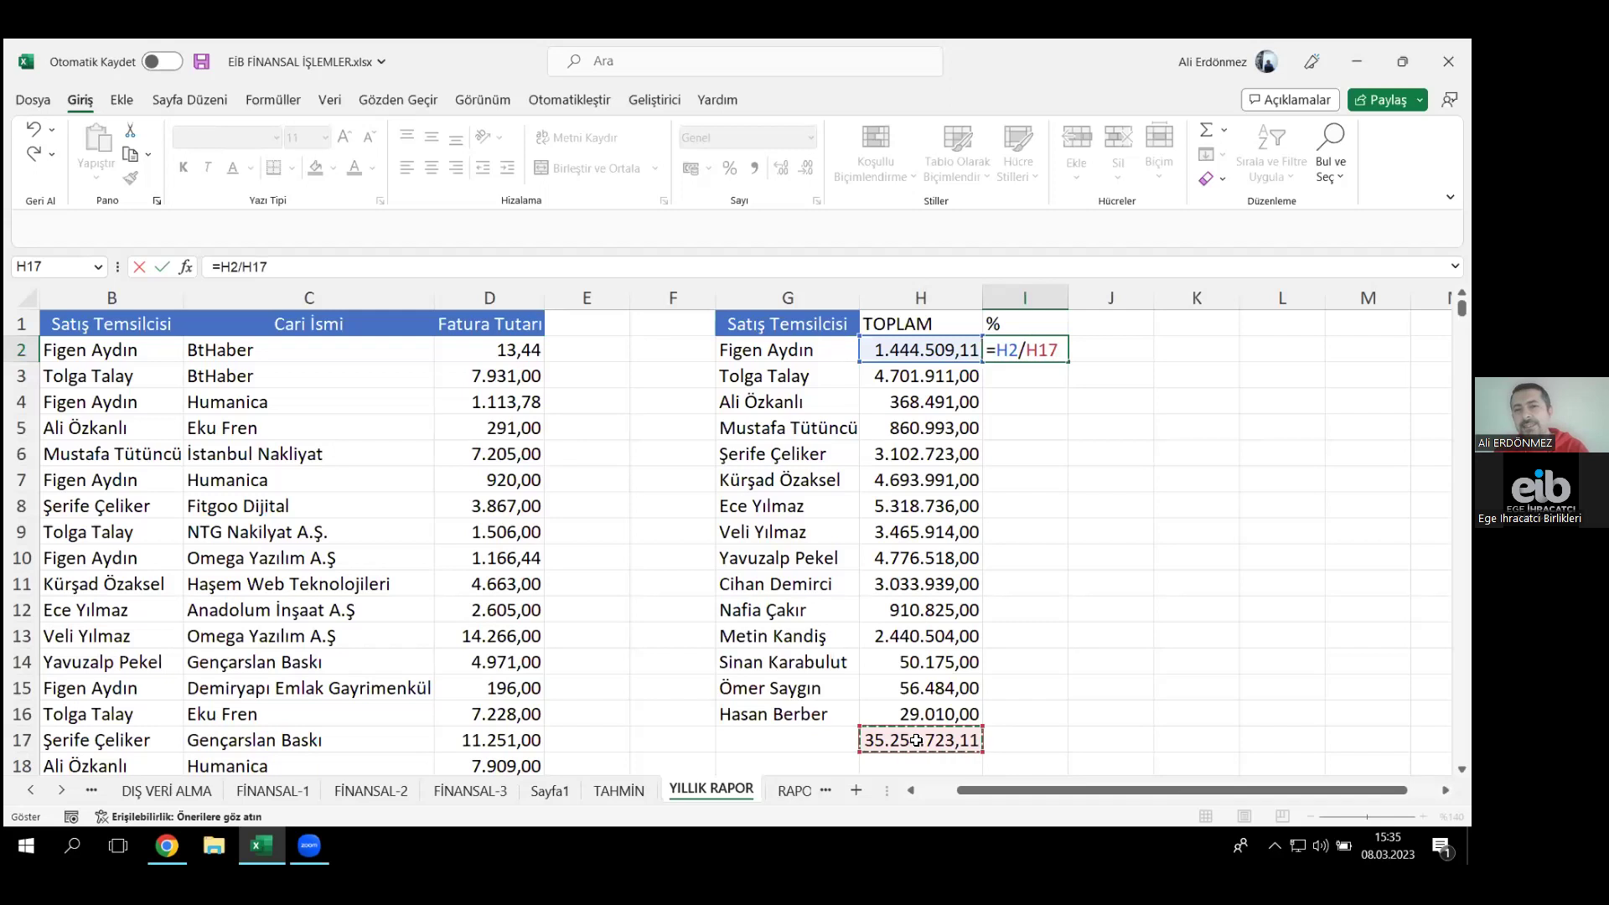
key(Return)
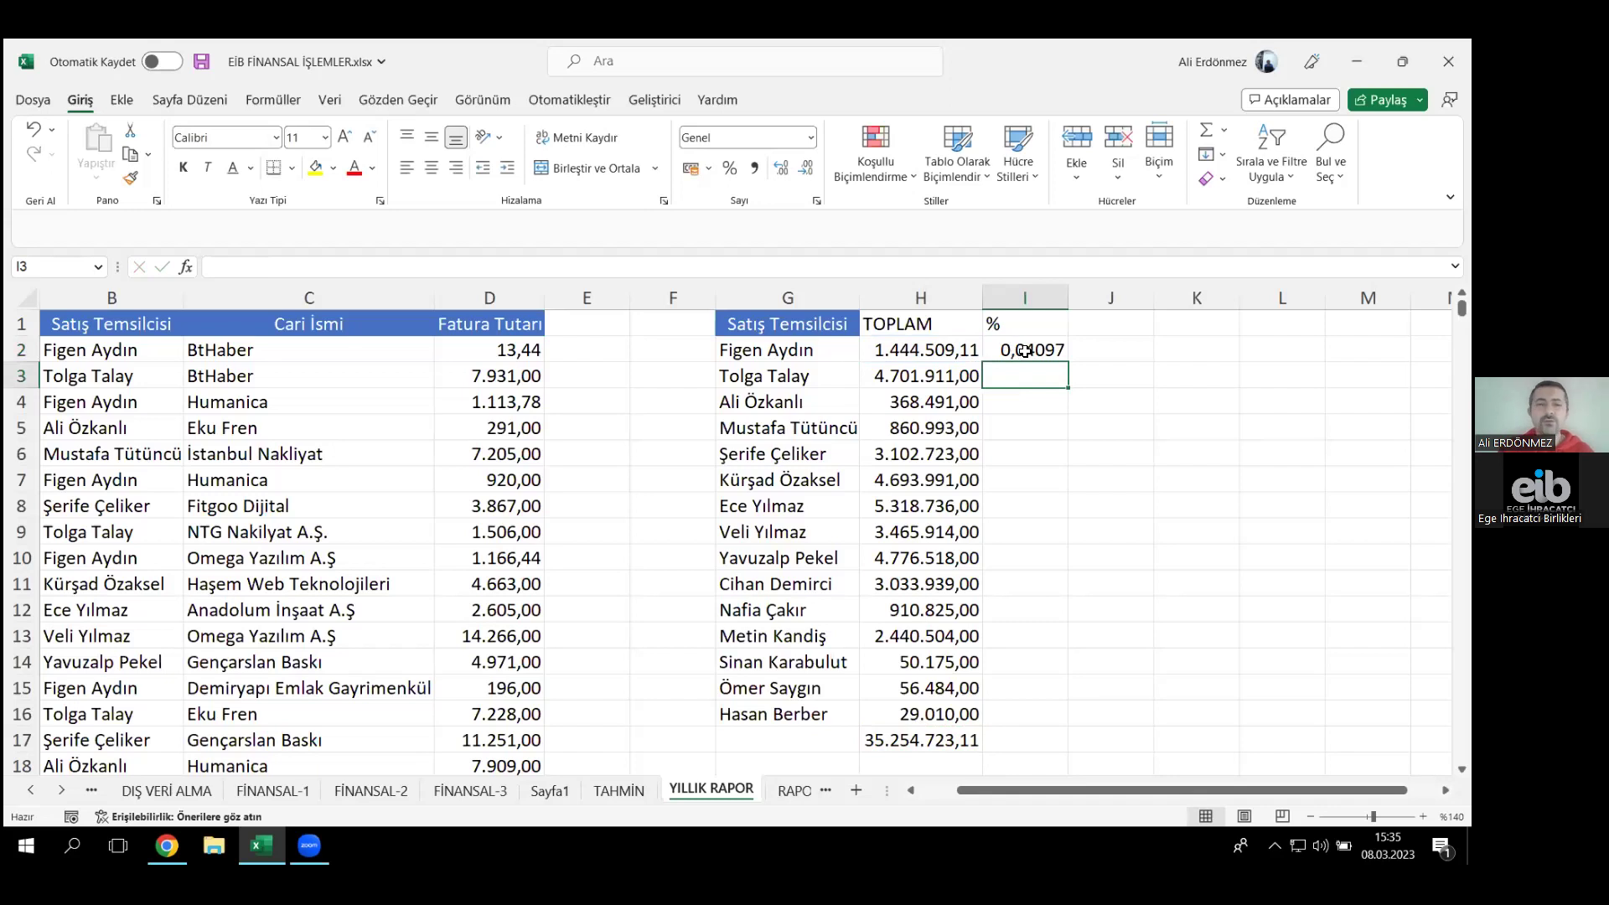
click(1024, 350)
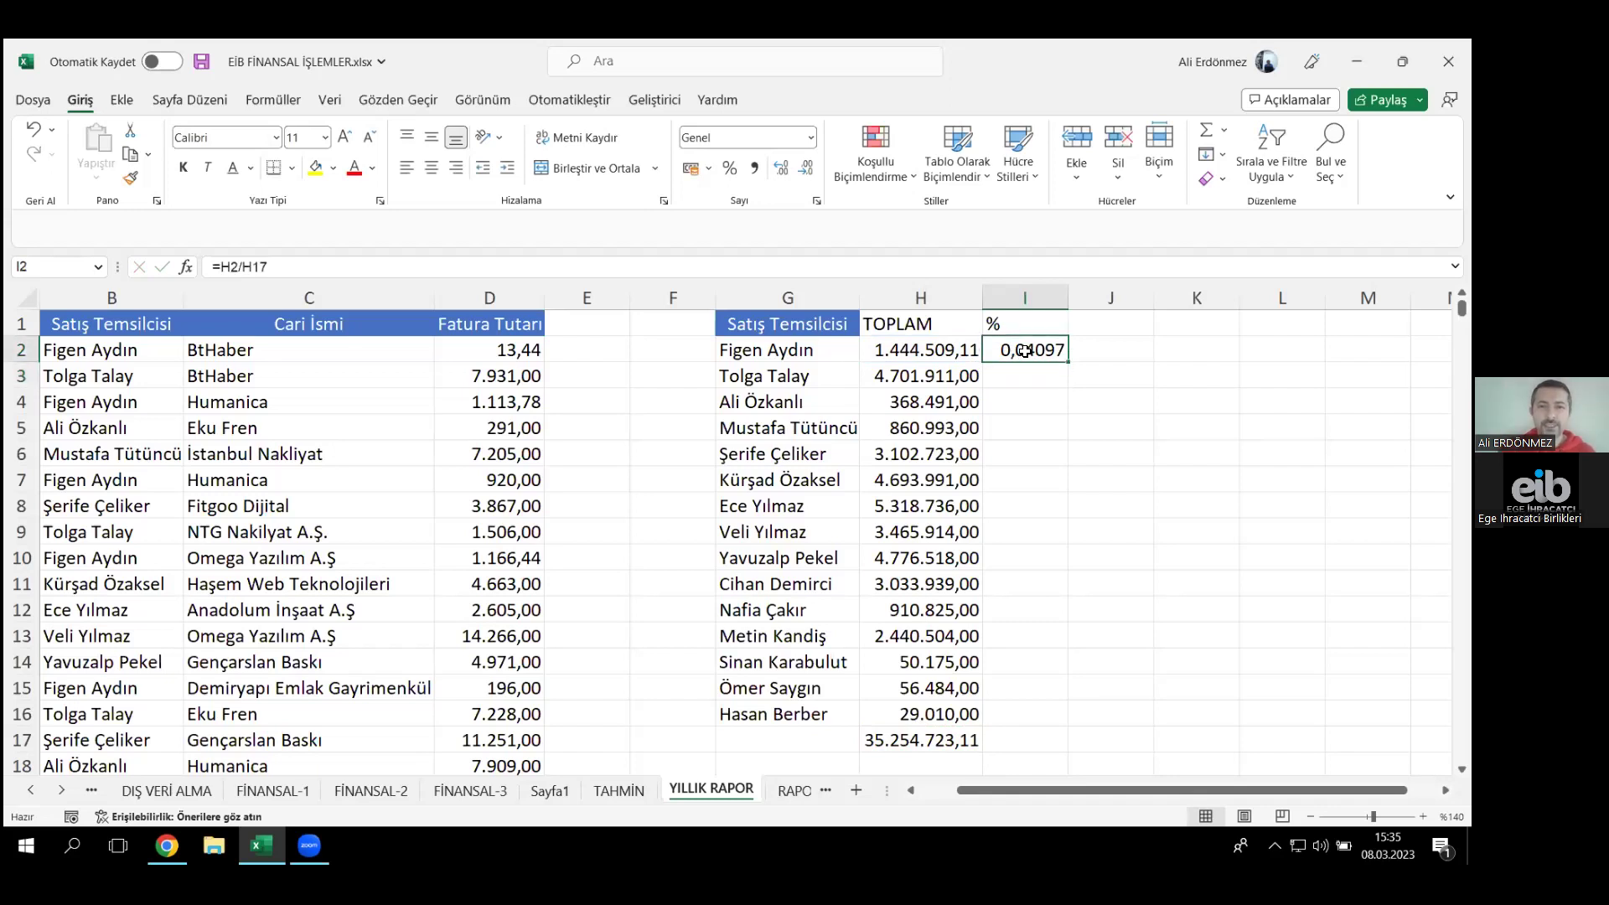
- Format I2 as Yüzde (4,10%) and drag it down to I16, producing #SAYI/0! errors
click(811, 138)
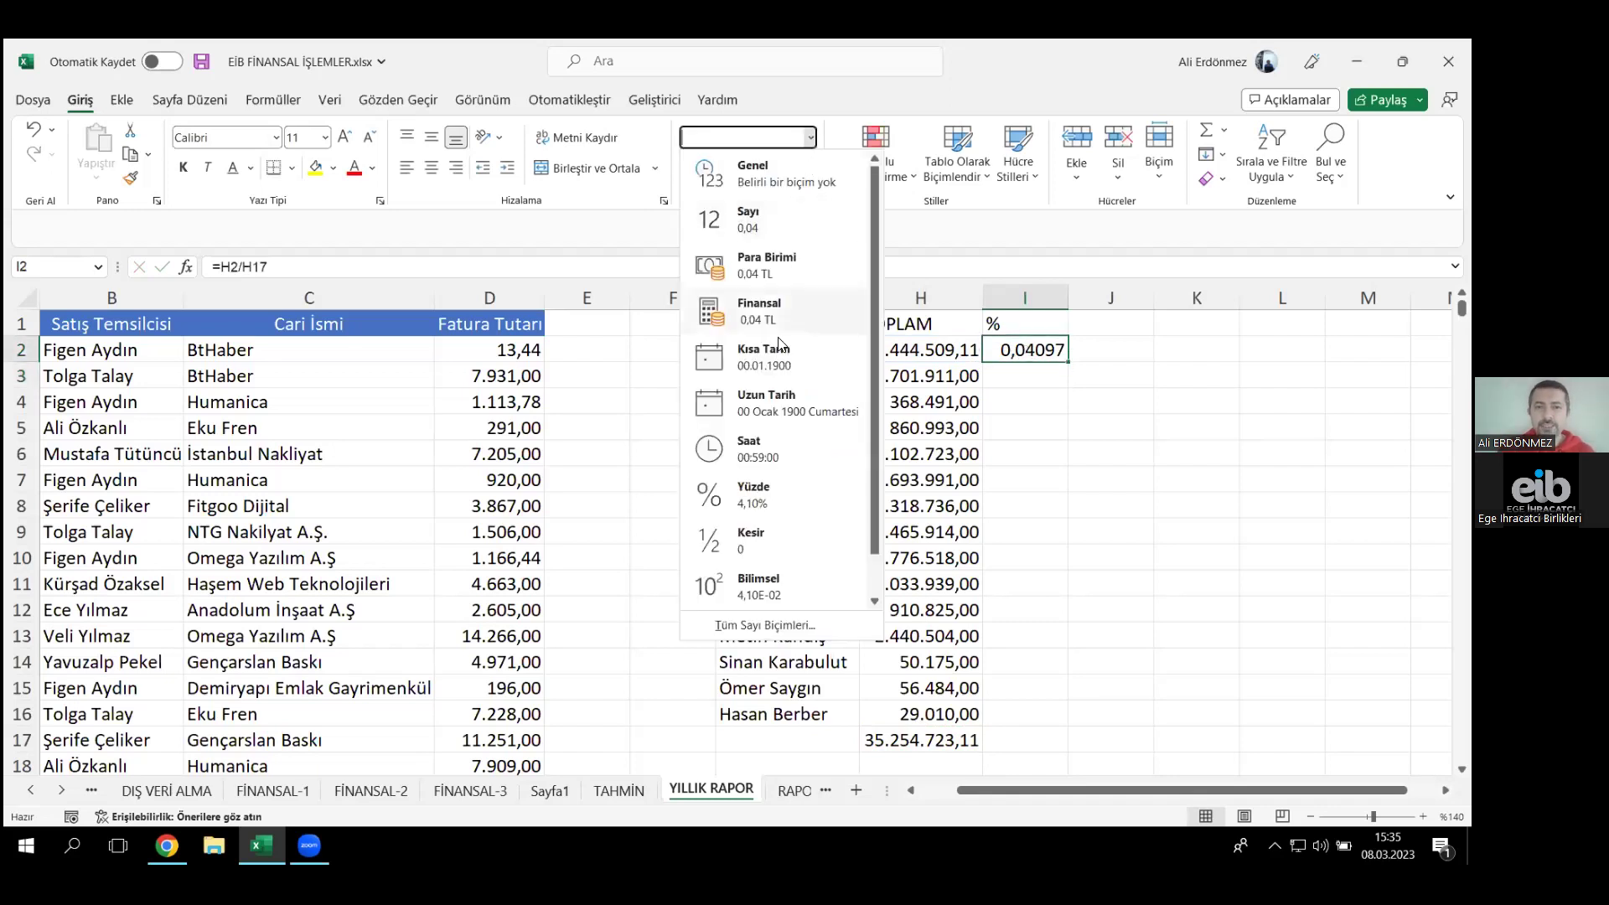
click(770, 491)
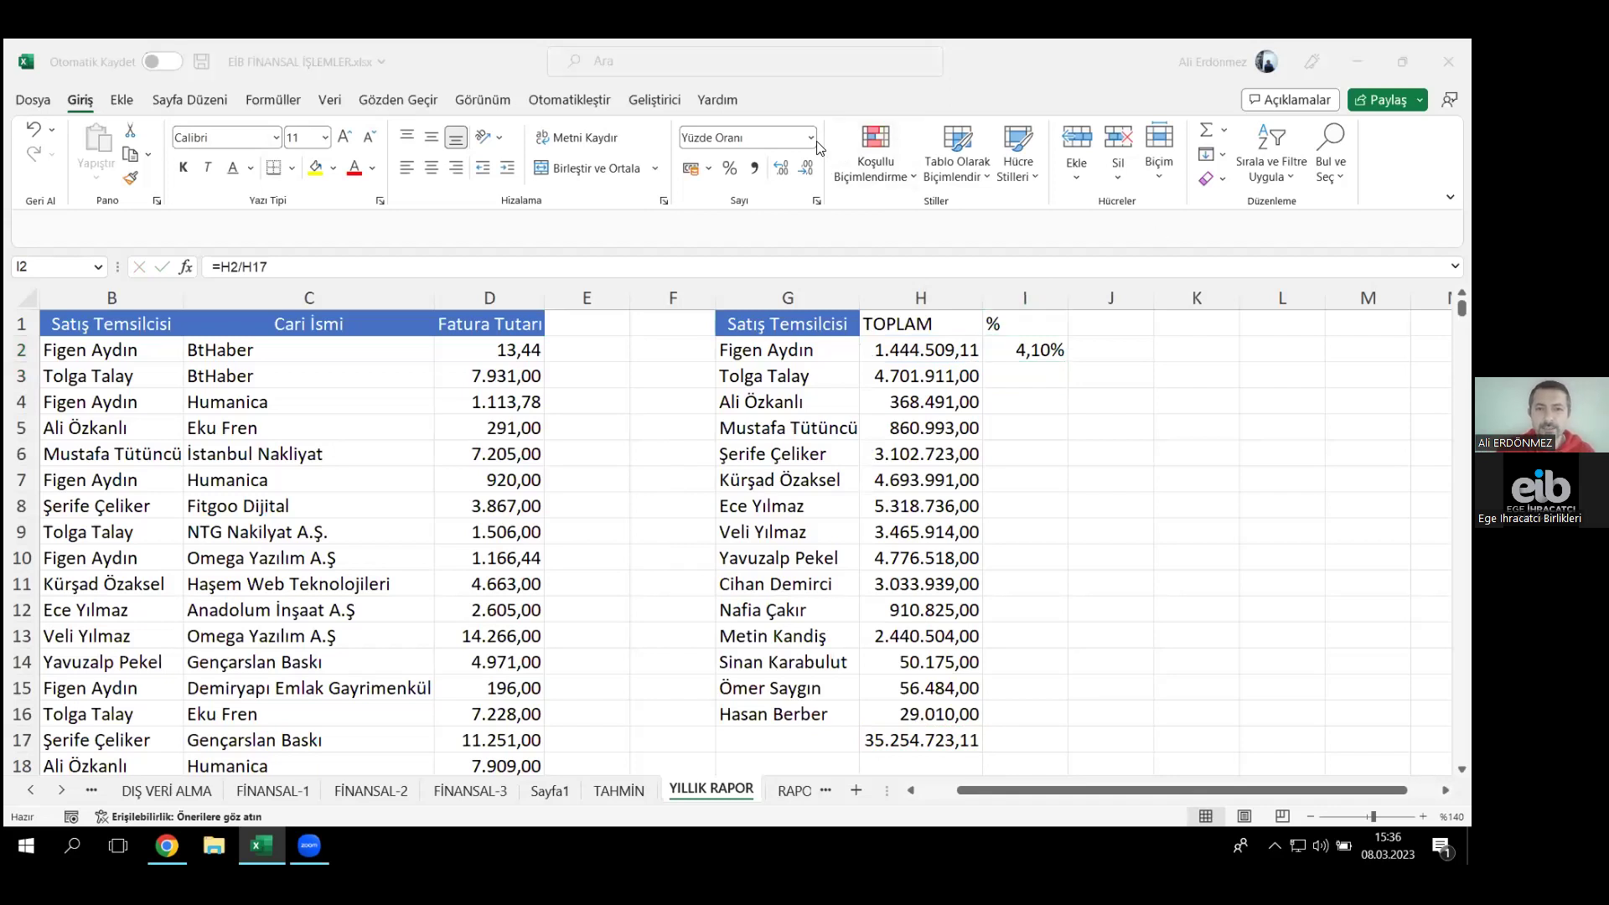
click(1016, 280)
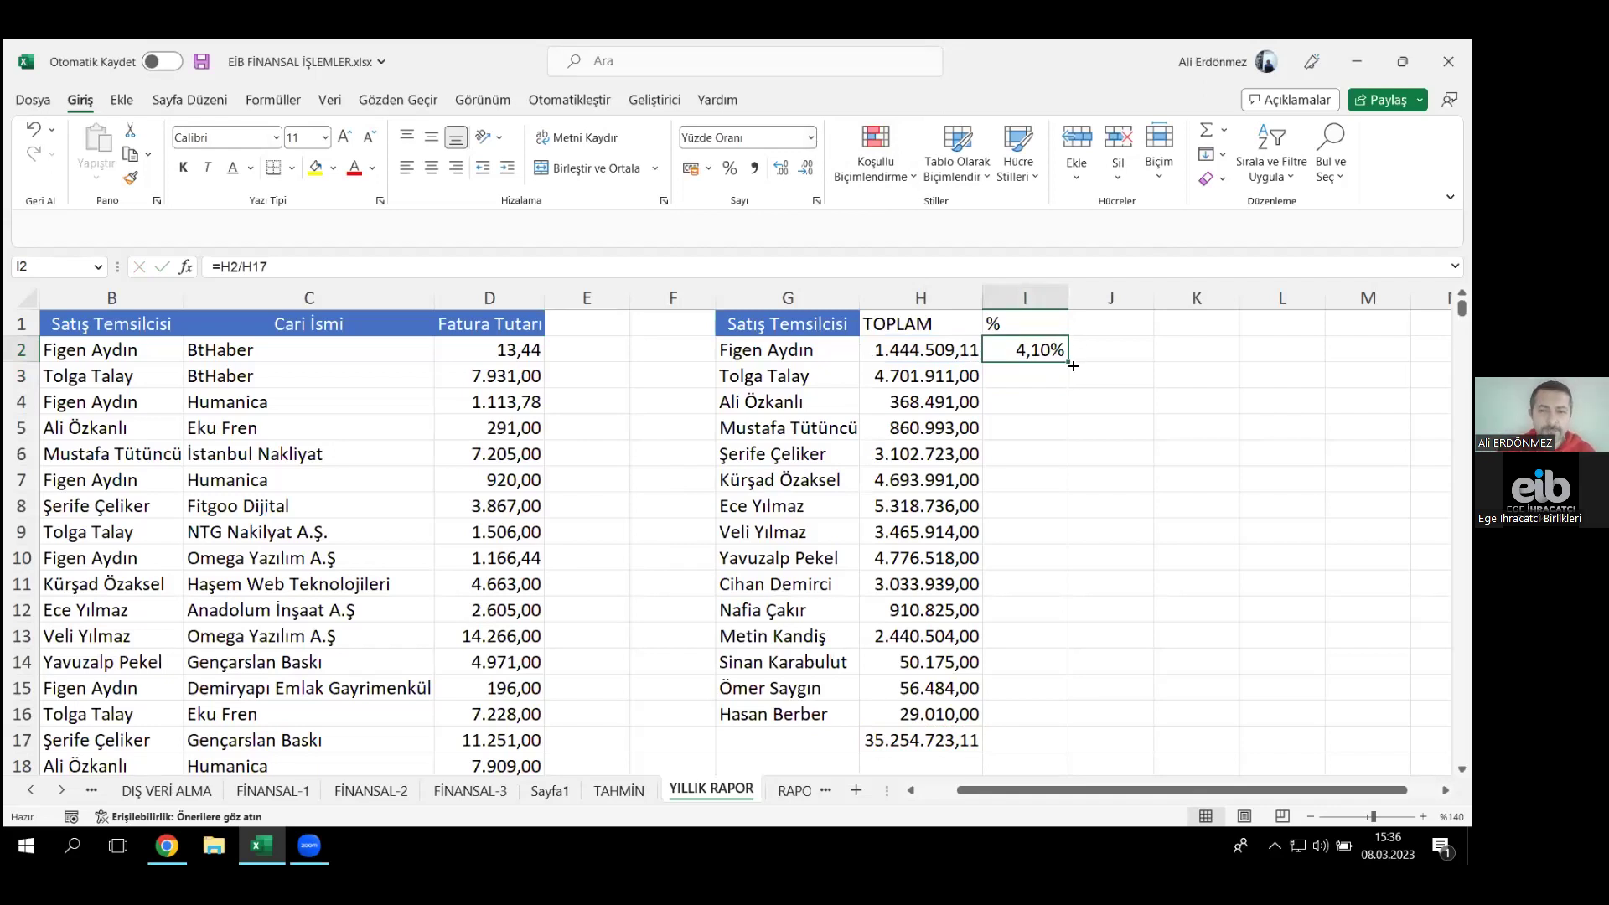
drag(1070, 360, 1064, 722)
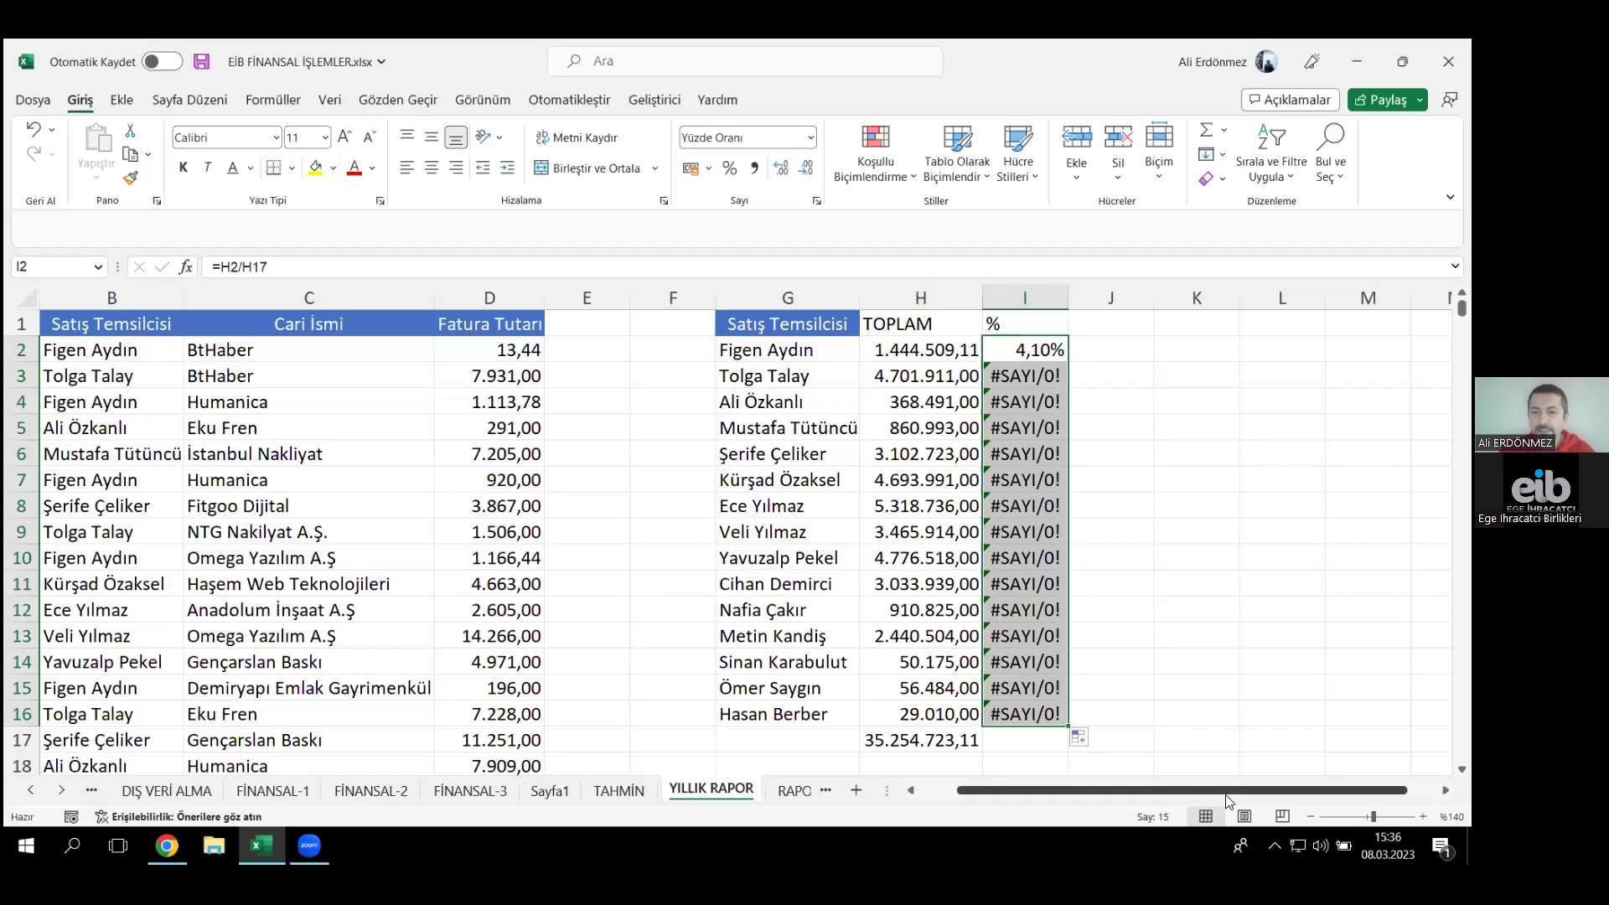
click(1310, 817)
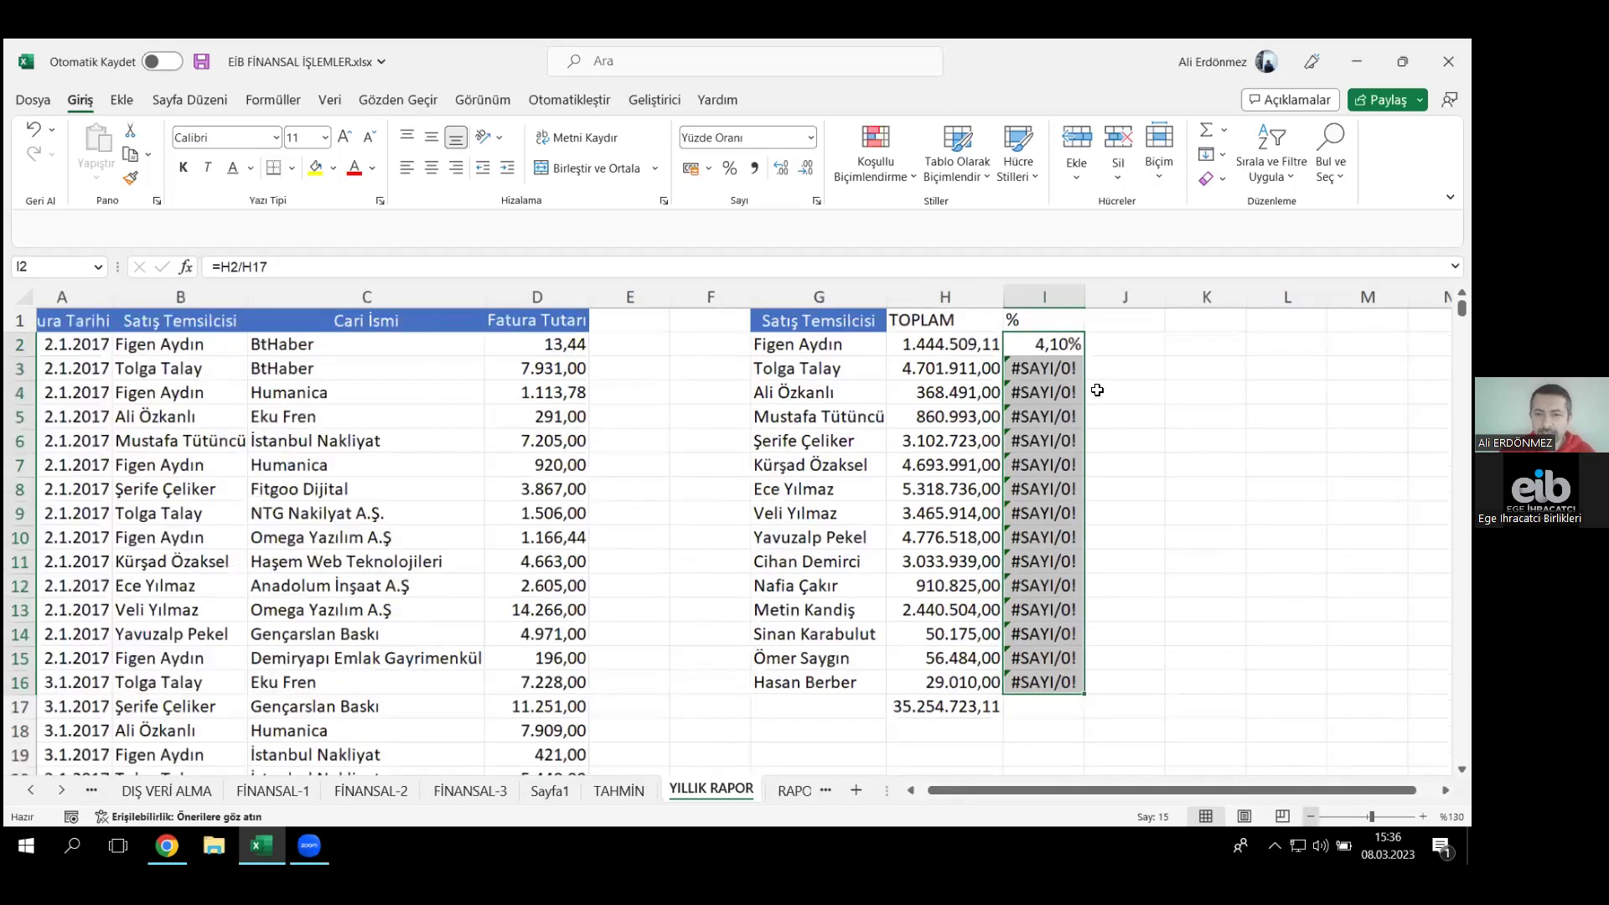
- Change I2 to =H2/H$17 and fill down to I16, giving shares from 4,10% to 0,08%
double_click(1052, 366)
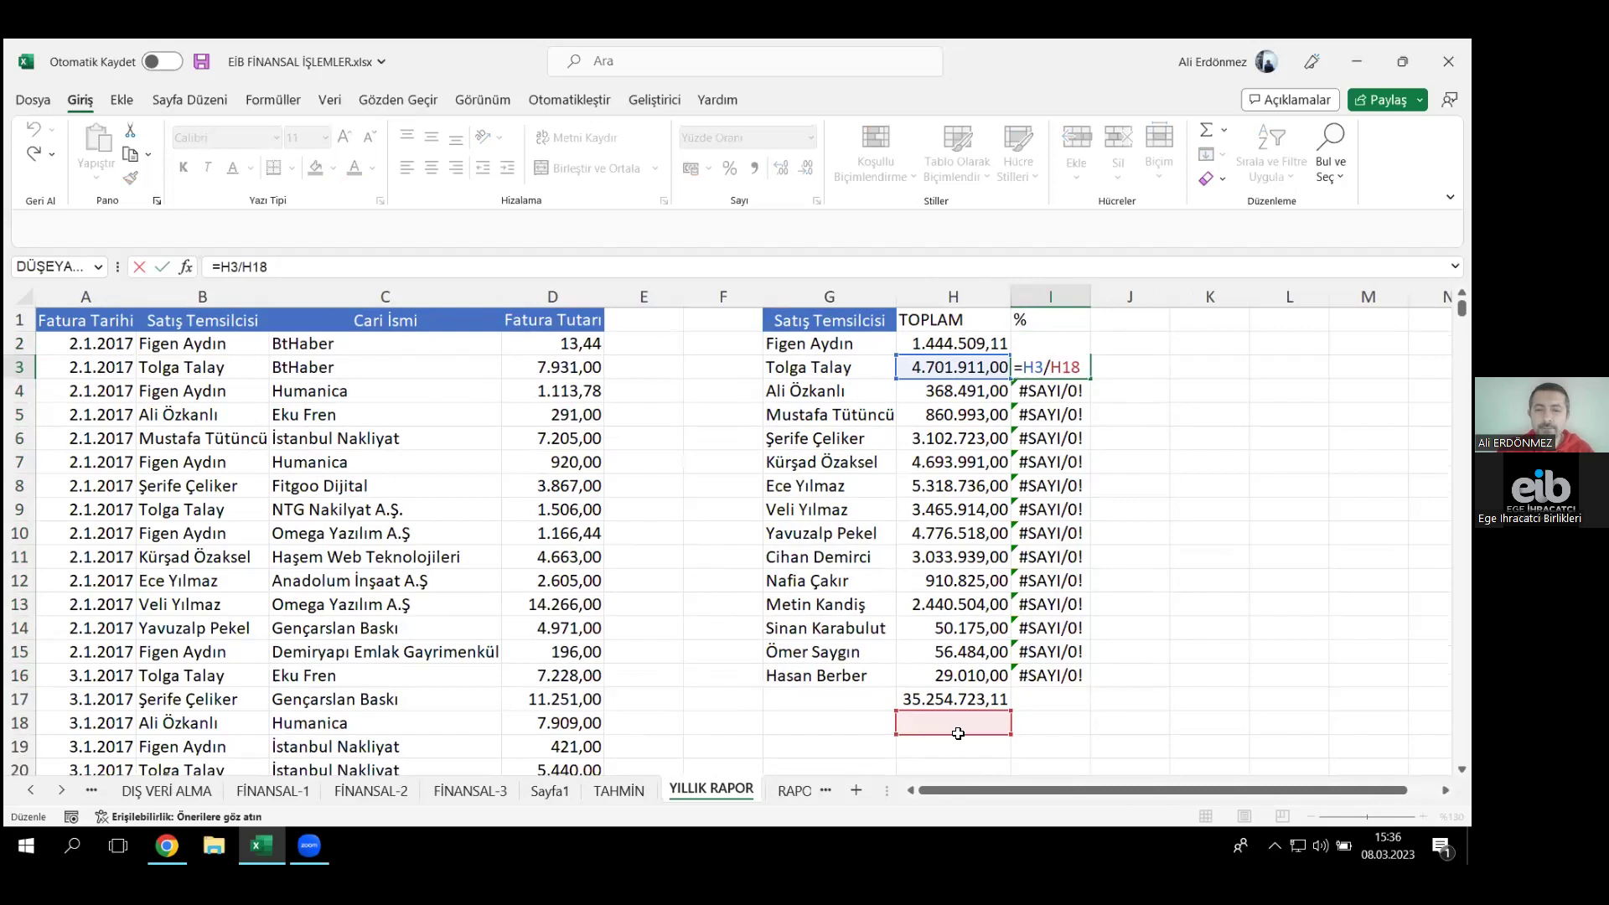
key(Return)
click(1061, 339)
double_click(1062, 339)
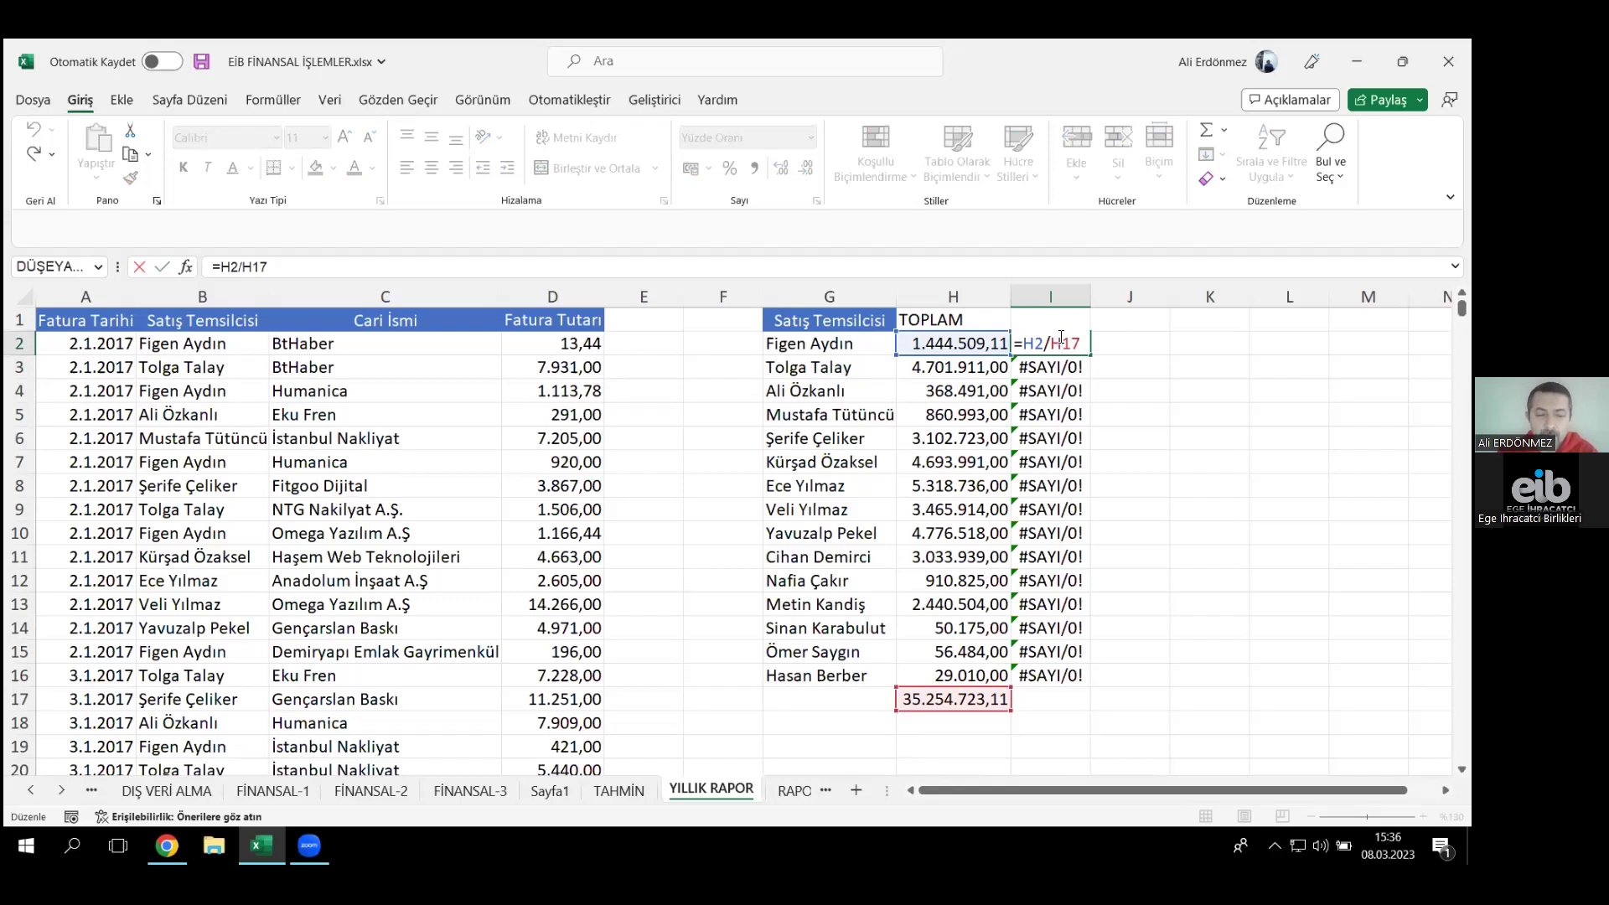
text($)
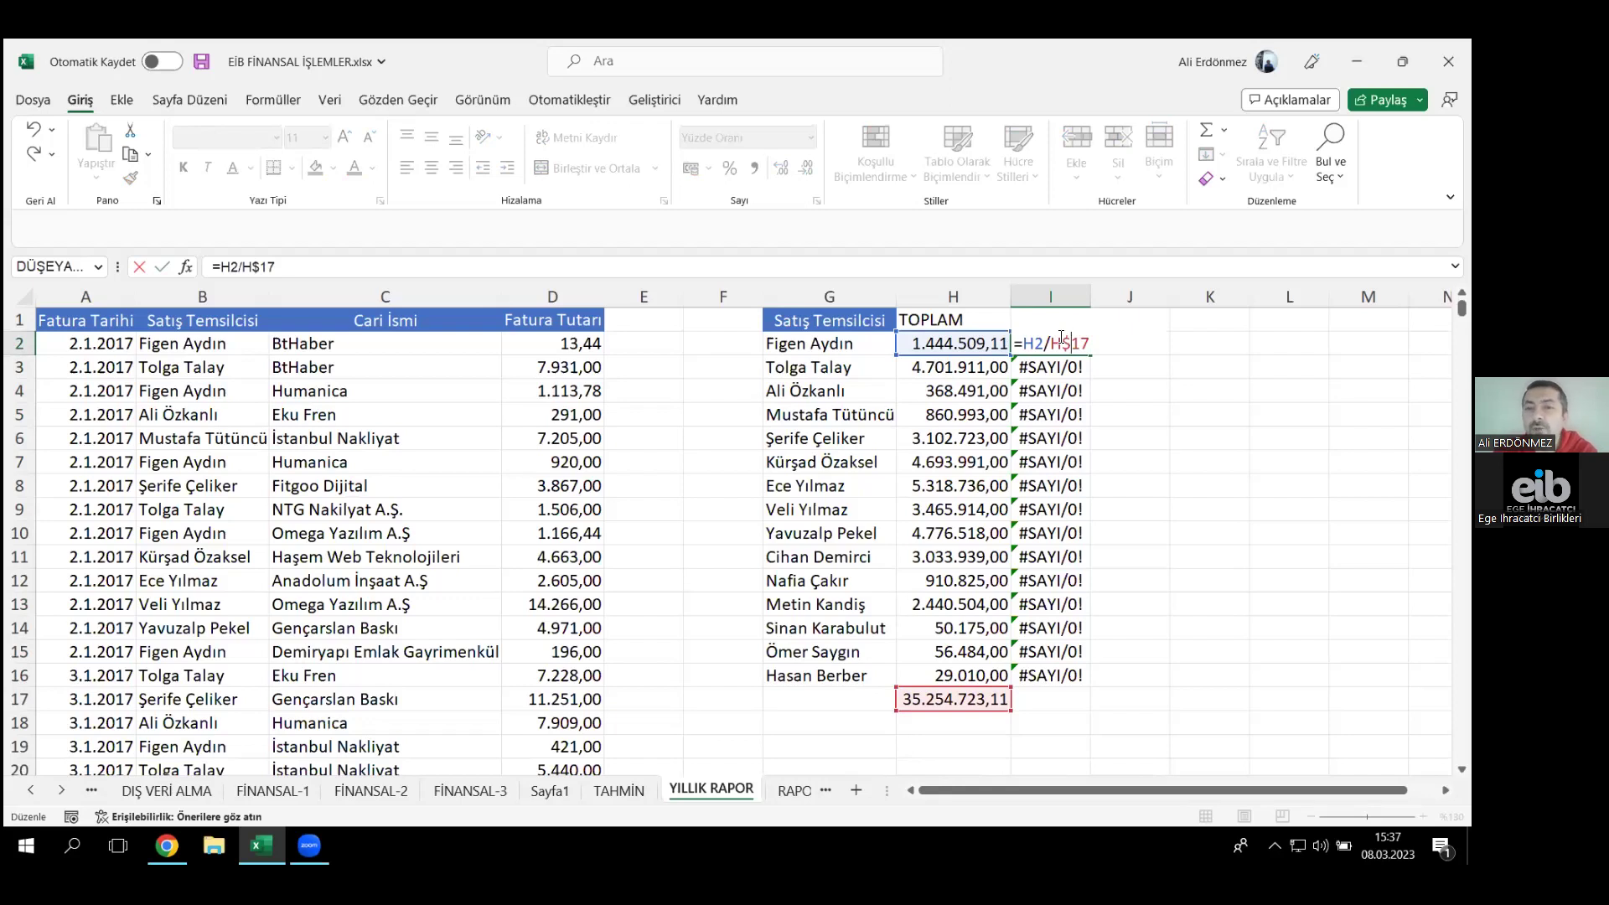
key(Return)
click(1061, 337)
double_click(1091, 355)
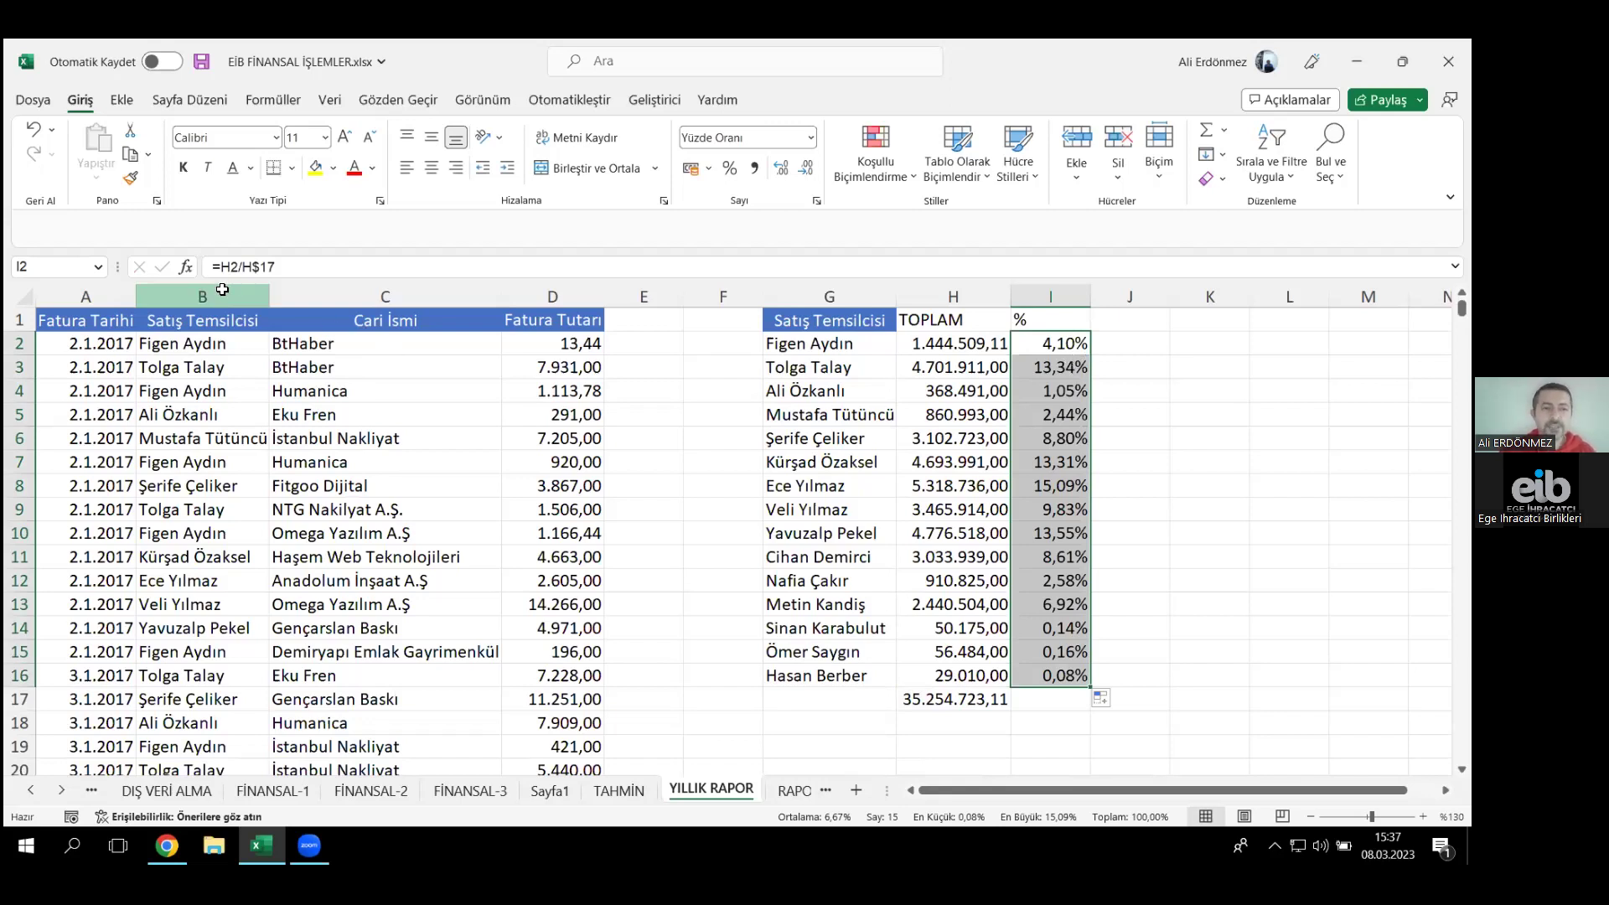
- Select columns B and G and the names G2:G16, then open H2's ÇOKETOPLA(D:D;B:B;G2) formula
click(223, 287)
click(872, 289)
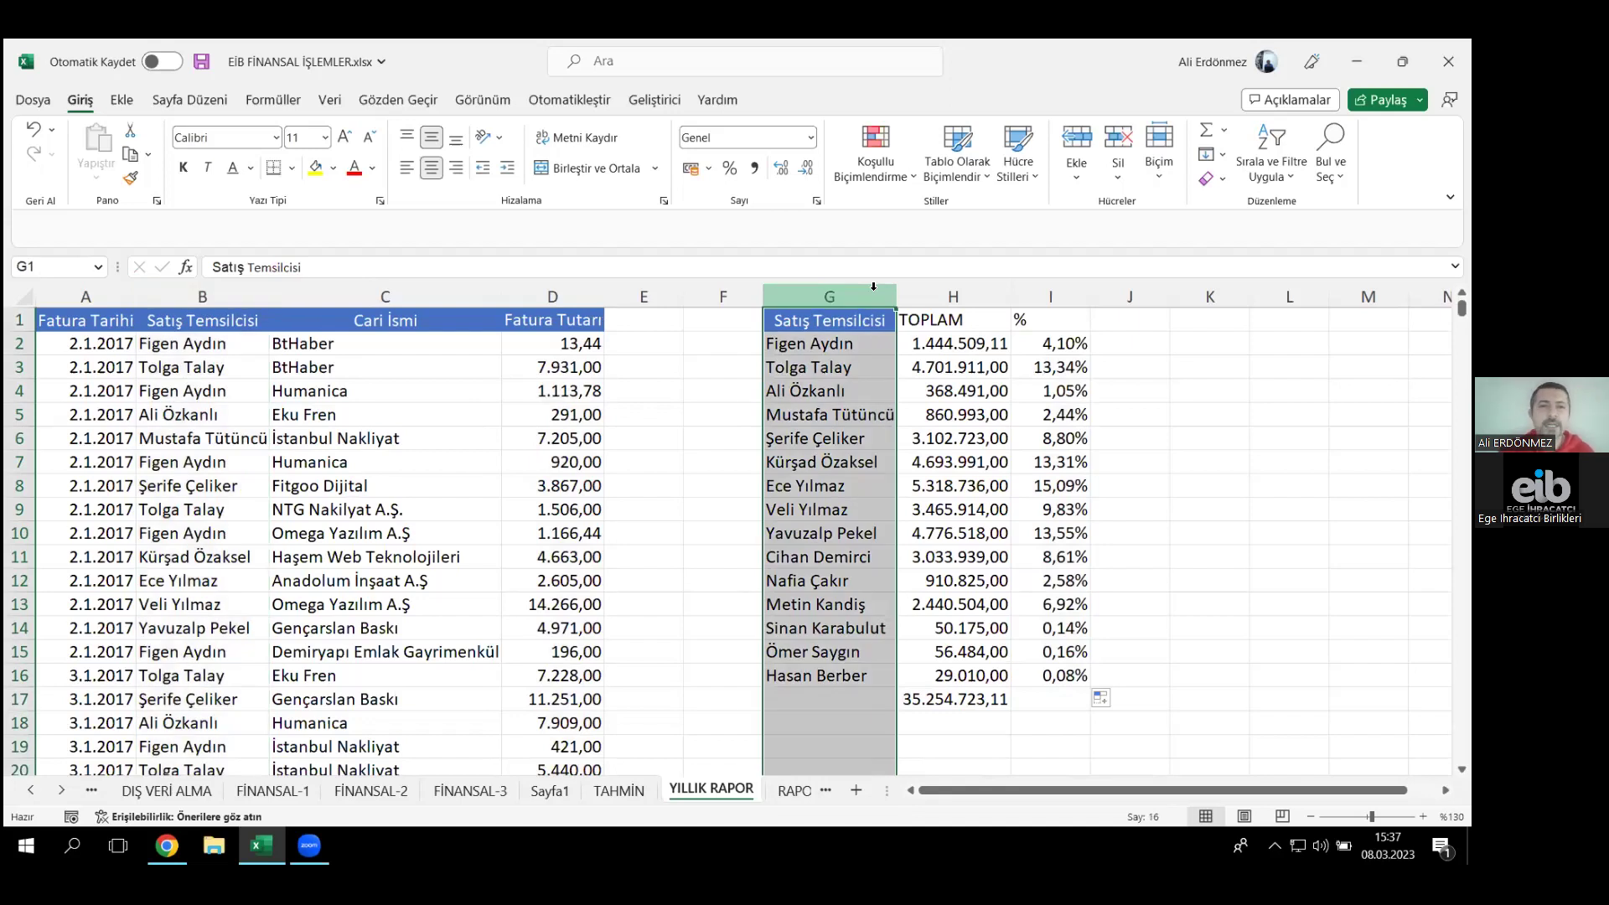
click(327, 102)
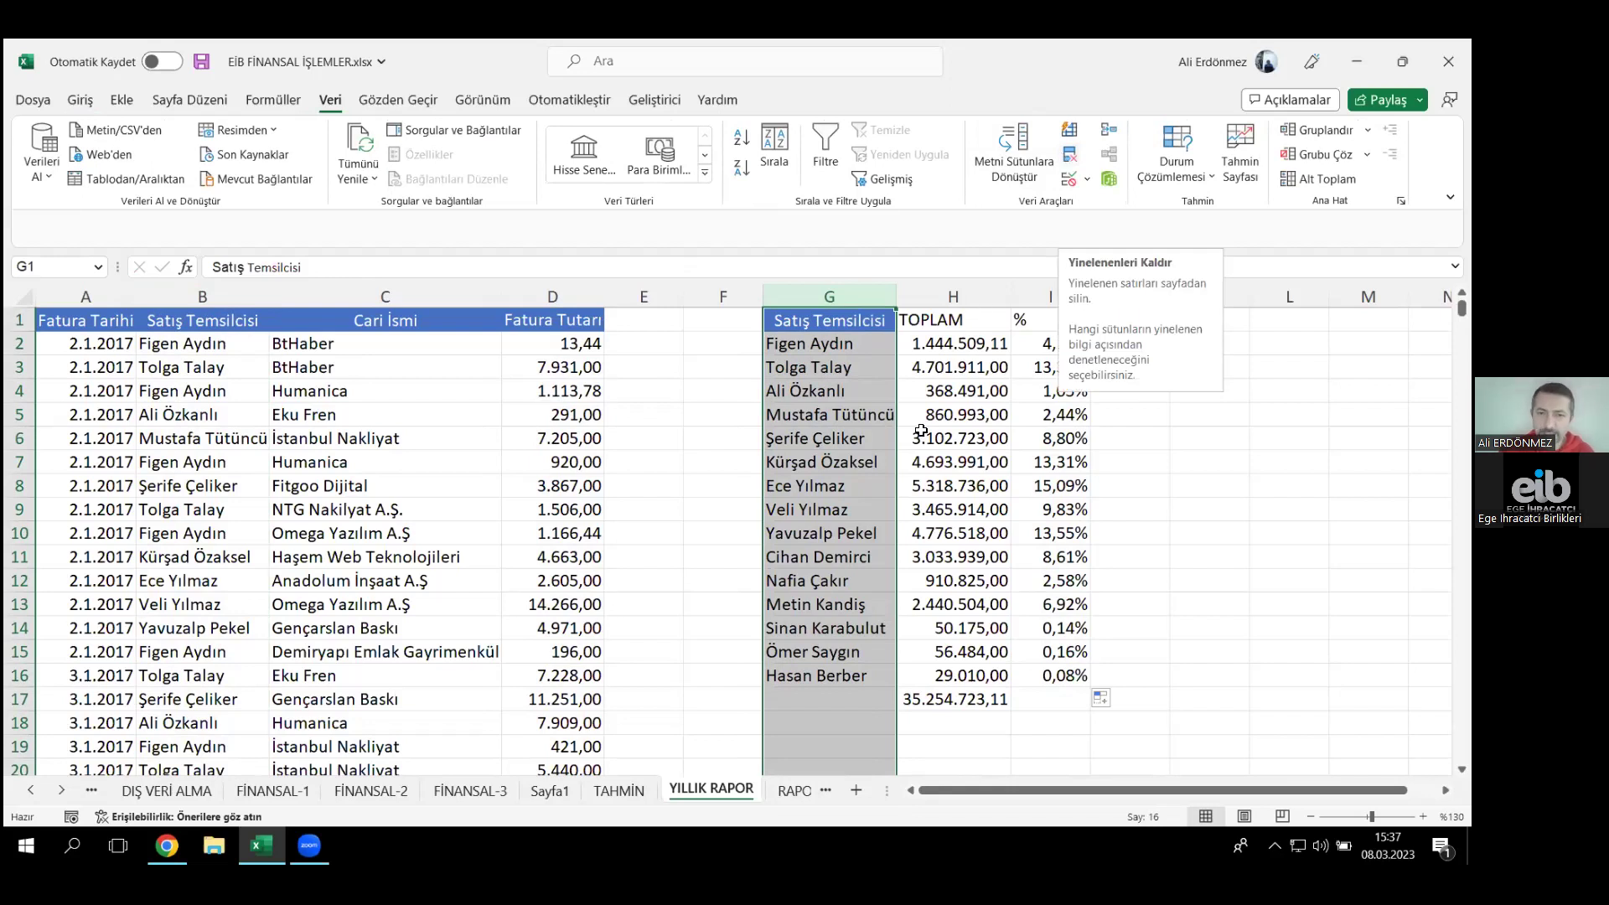
drag(809, 343, 817, 675)
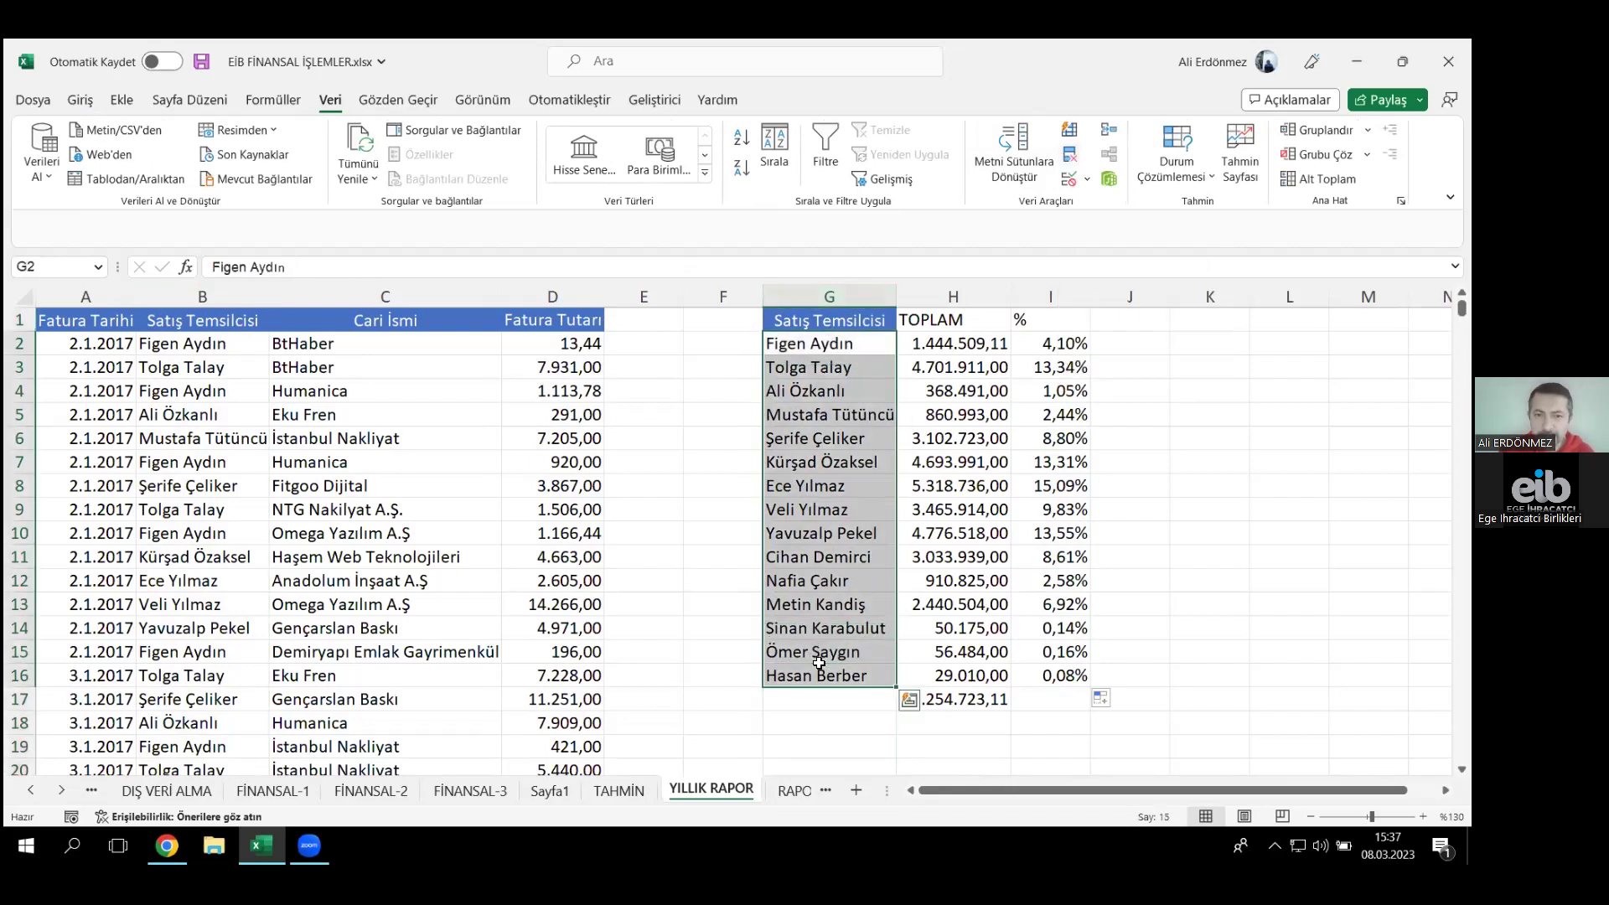
double_click(956, 345)
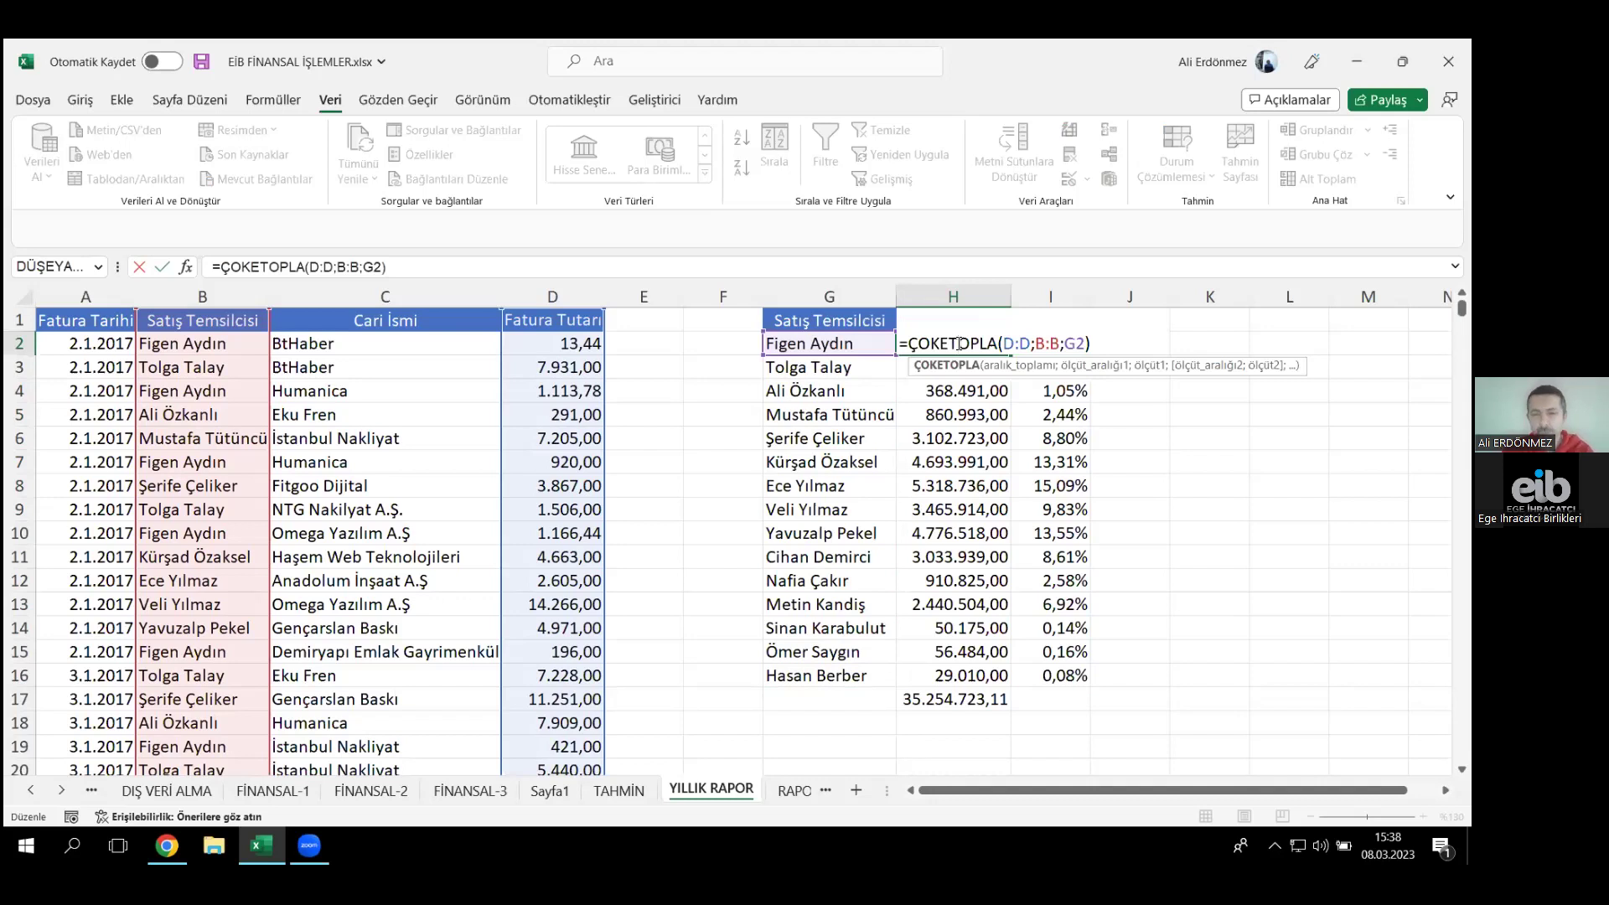
key(Return)
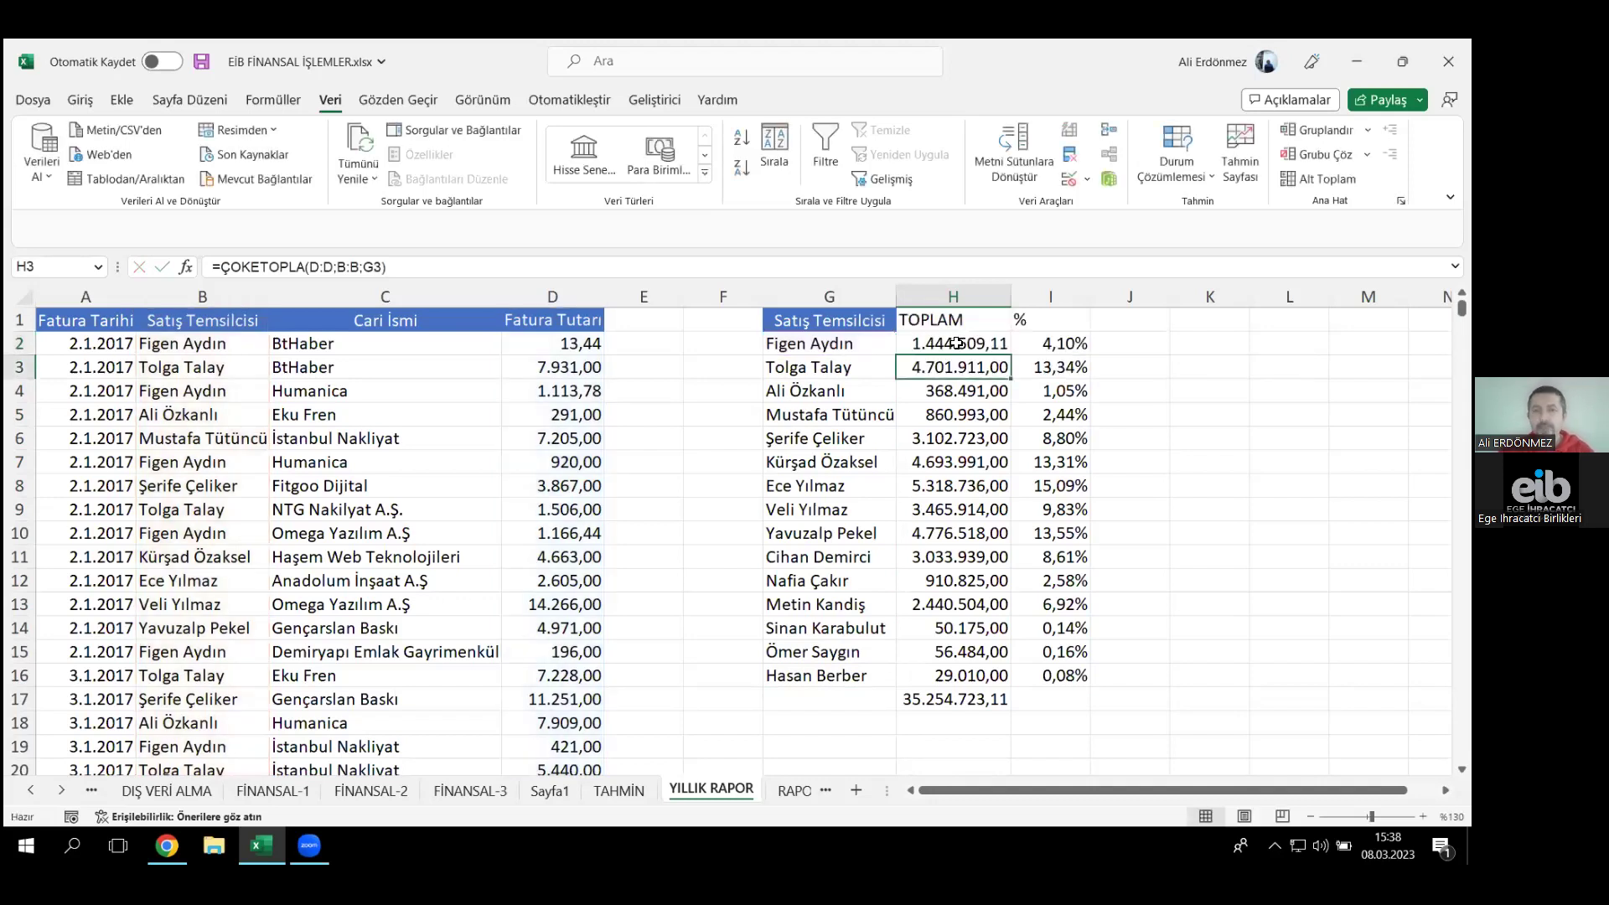
click(939, 696)
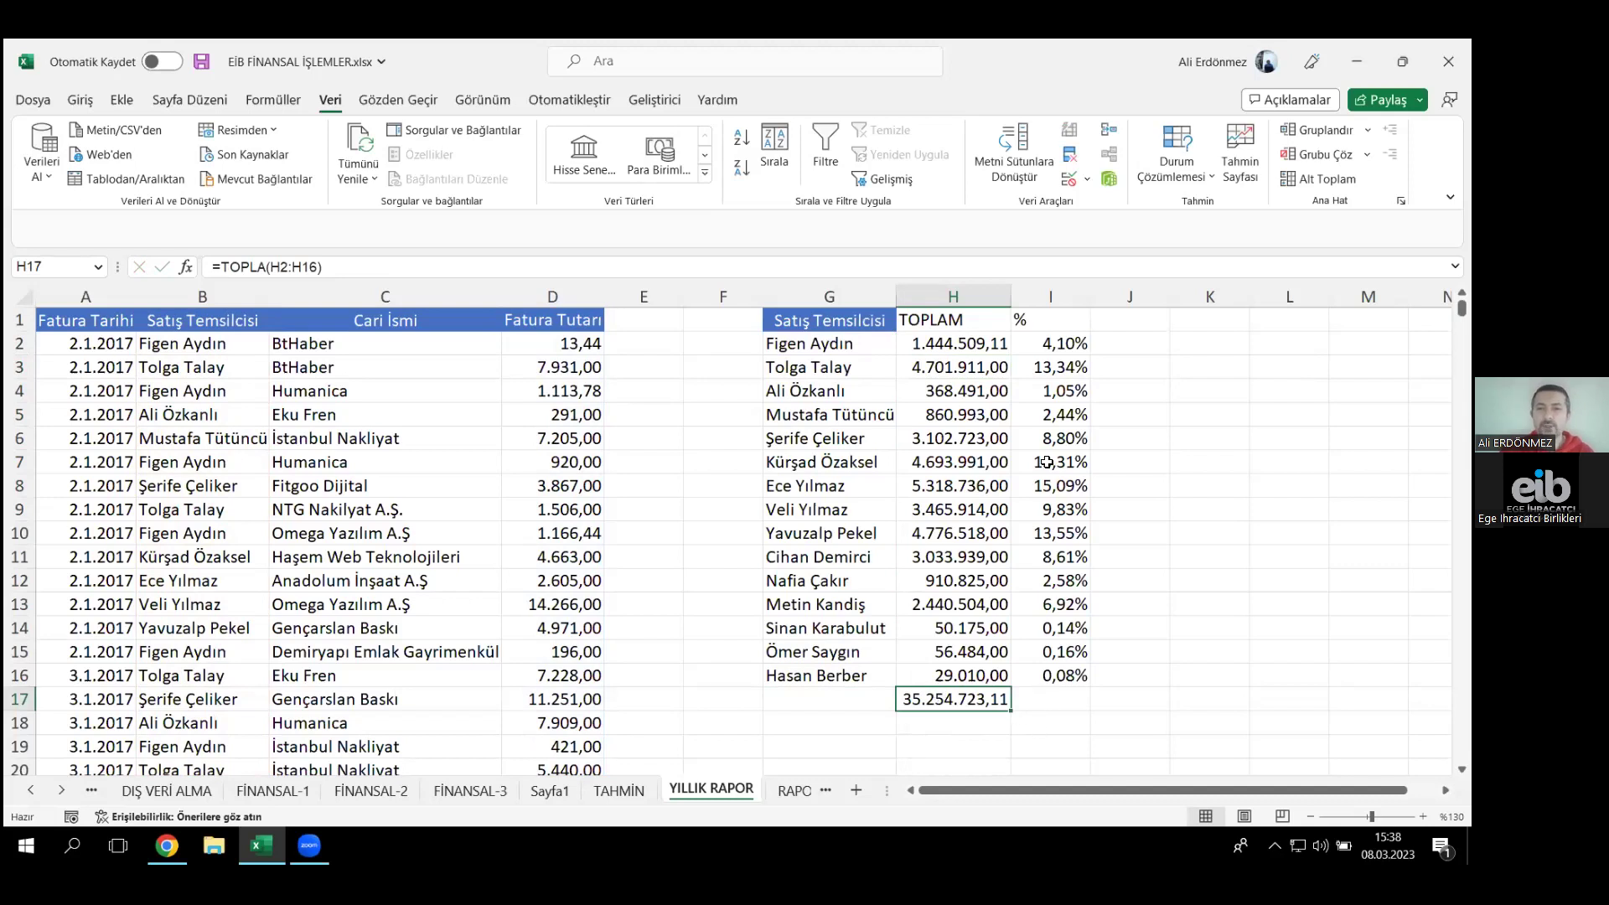
double_click(1047, 343)
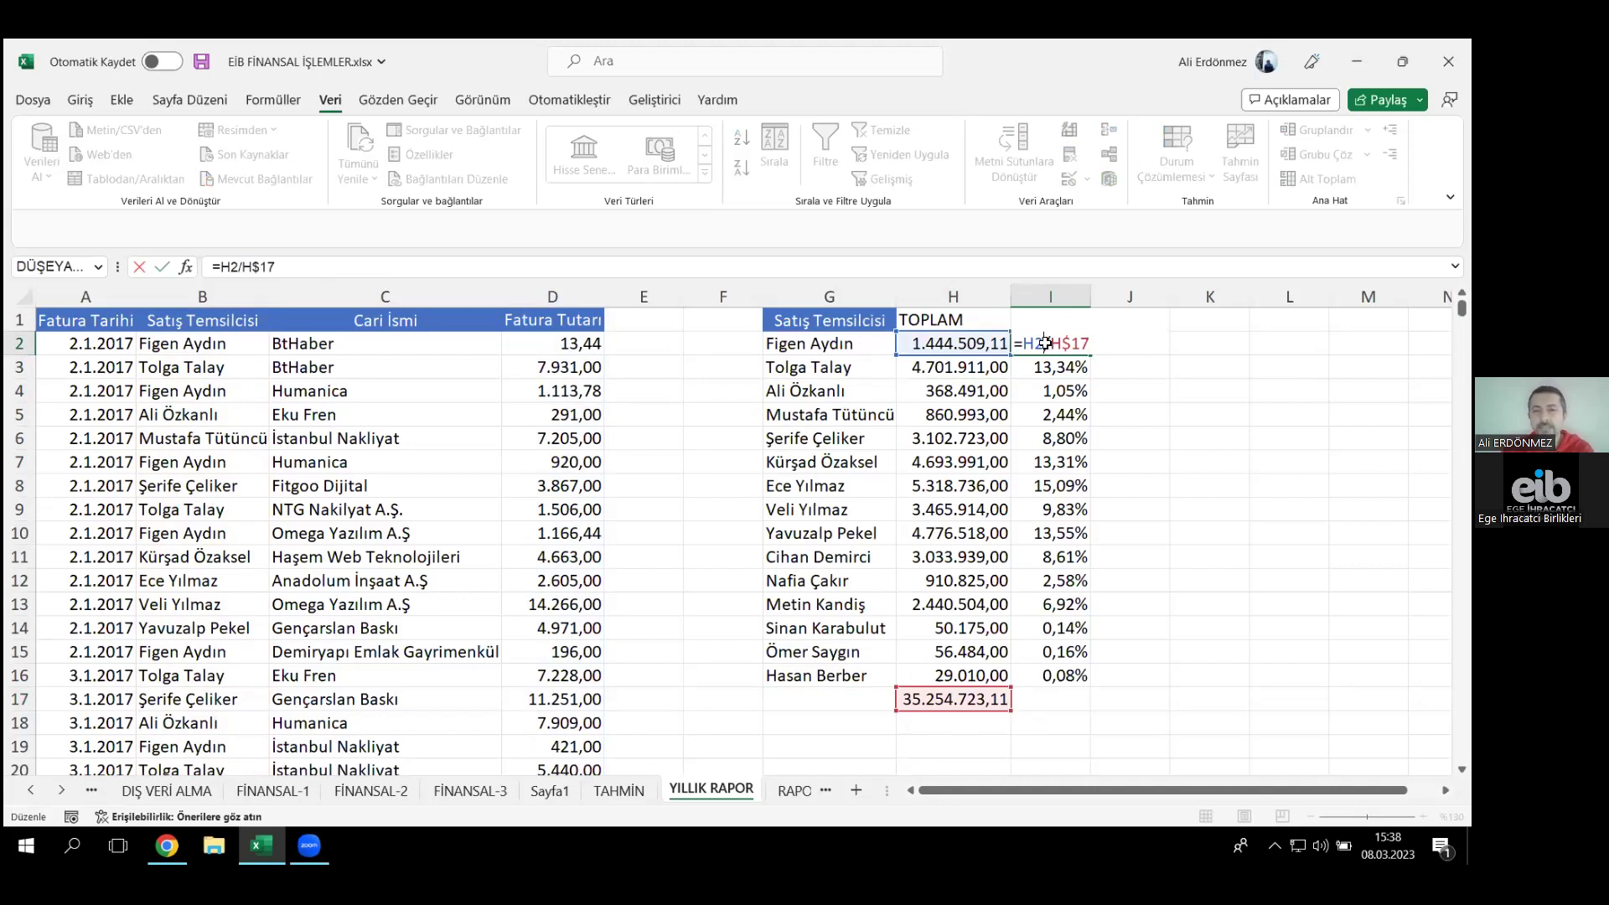
key(Return)
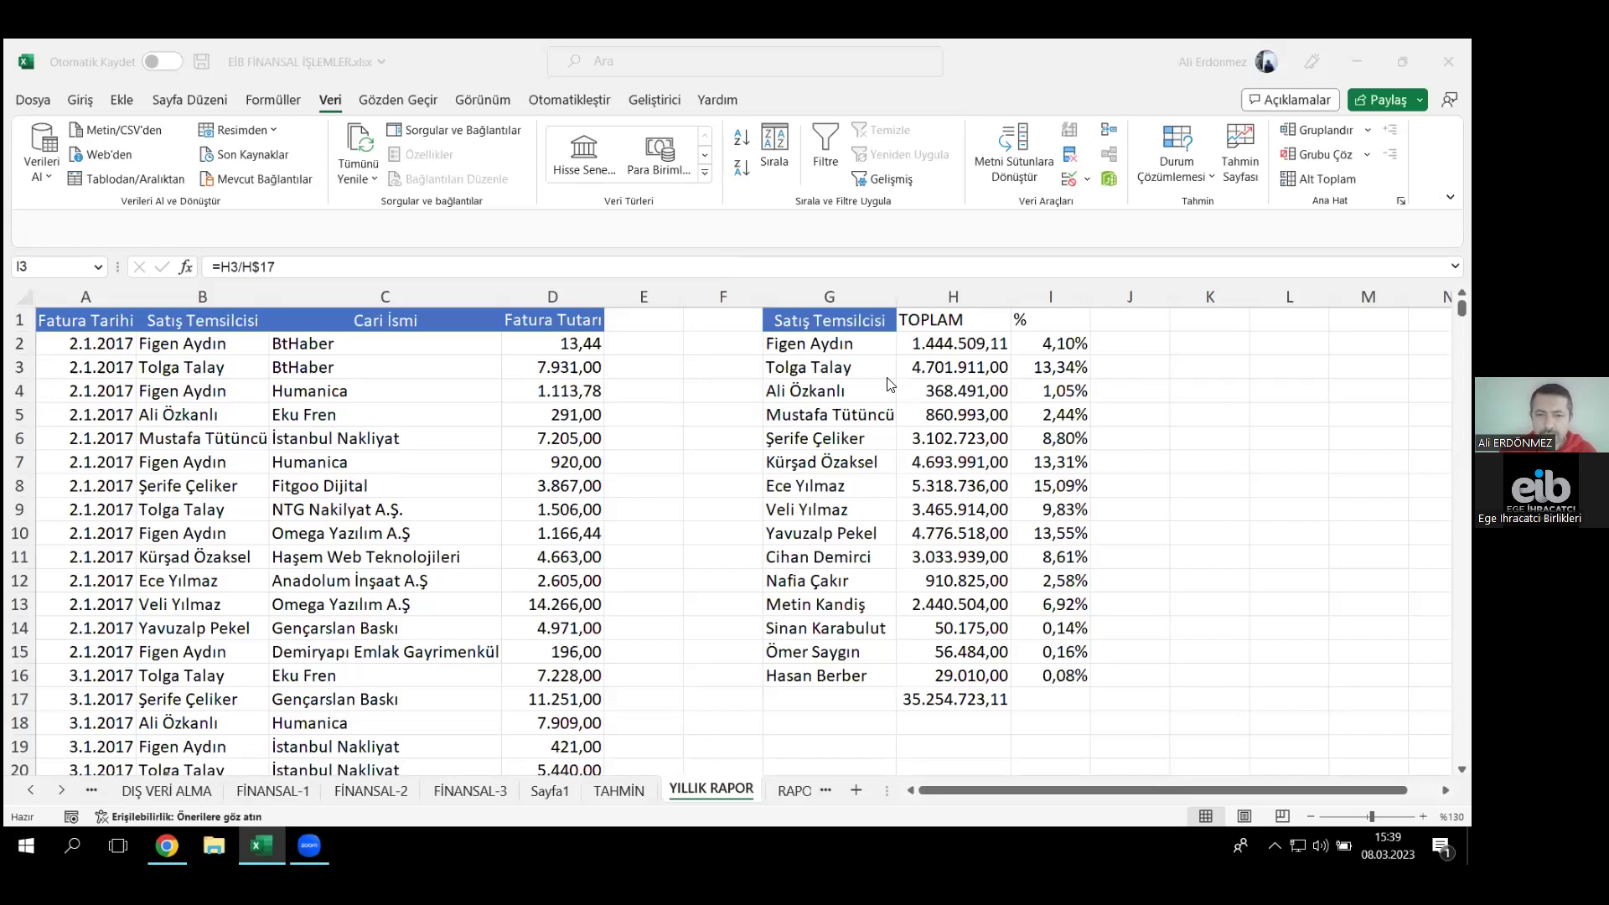
- Open Not Defteri from Start search, paste the monthly interest rate question, and return to Excel
key(super)
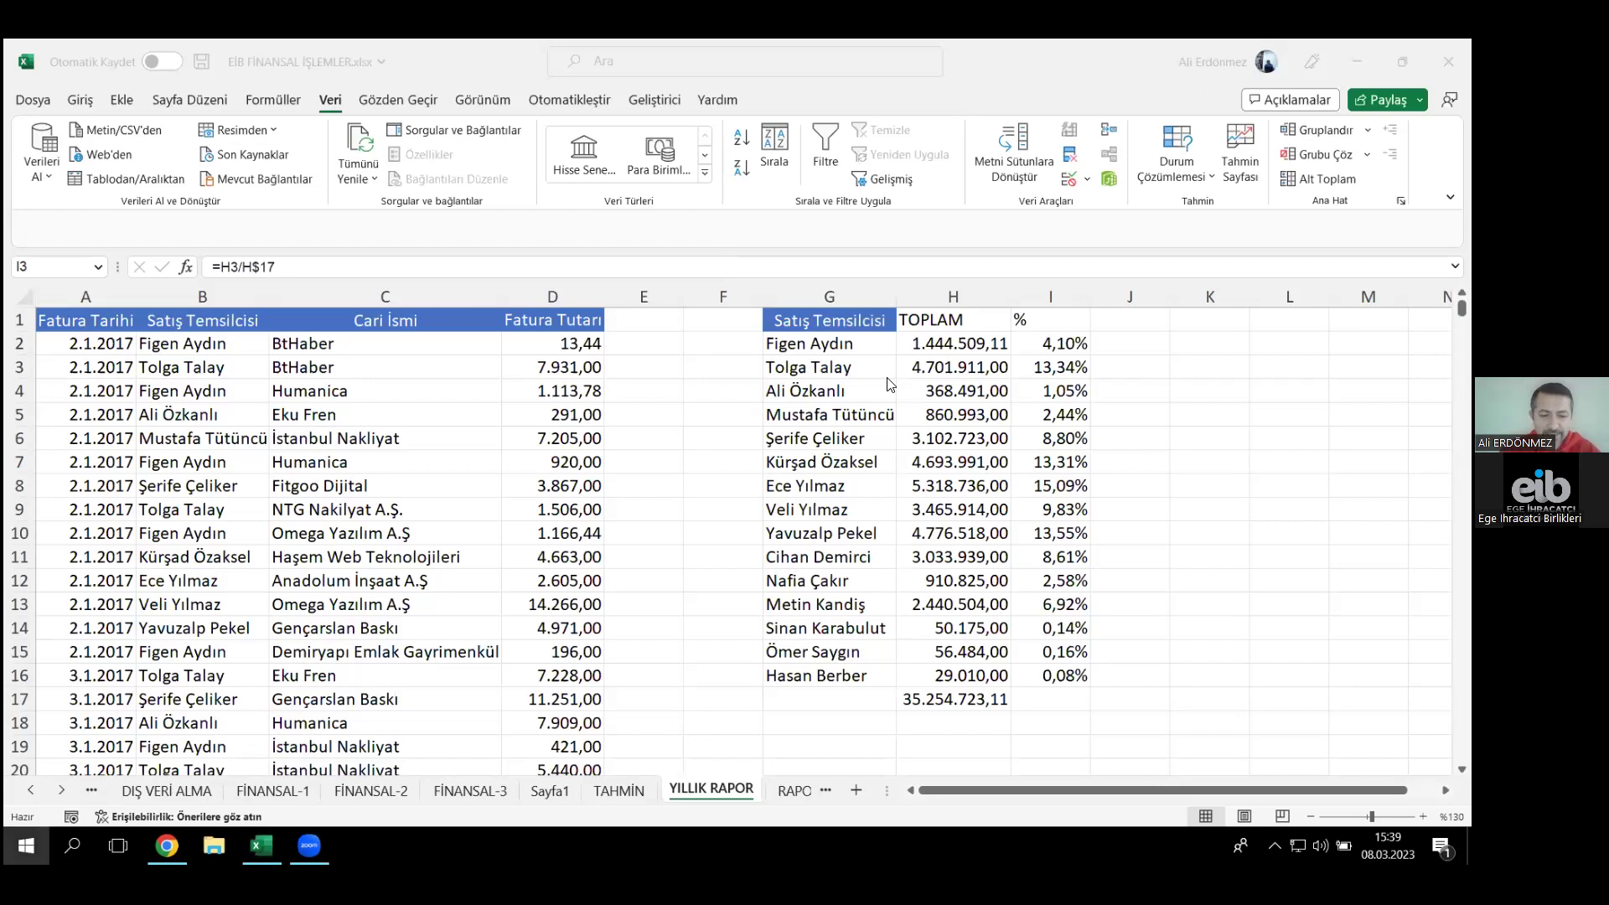
text(TİN)
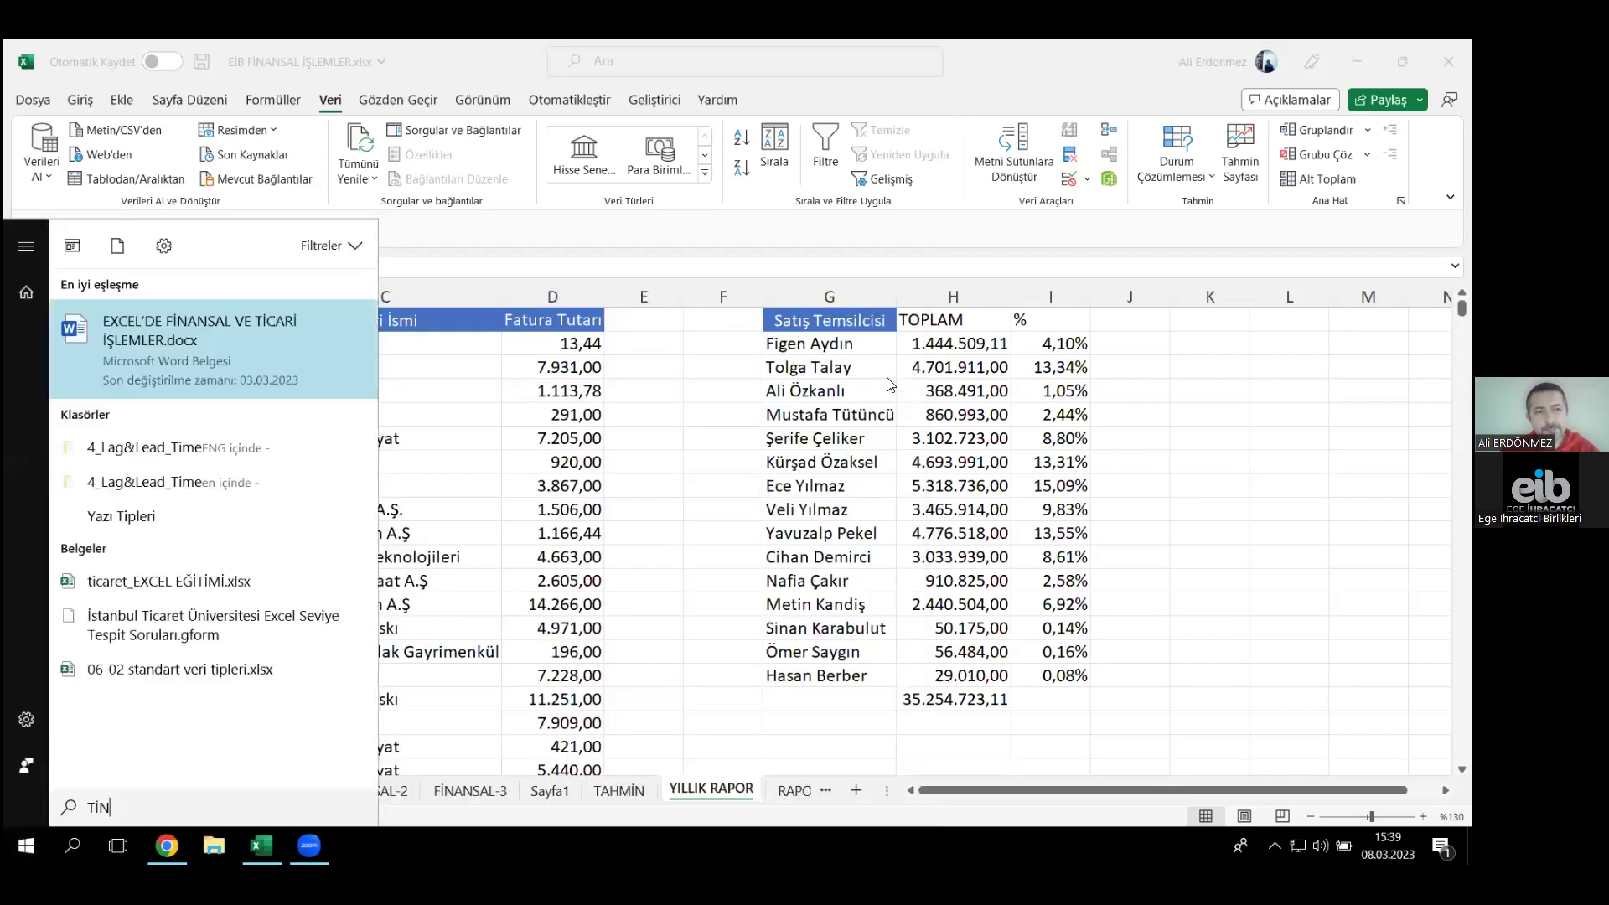
key(ctrl+a)
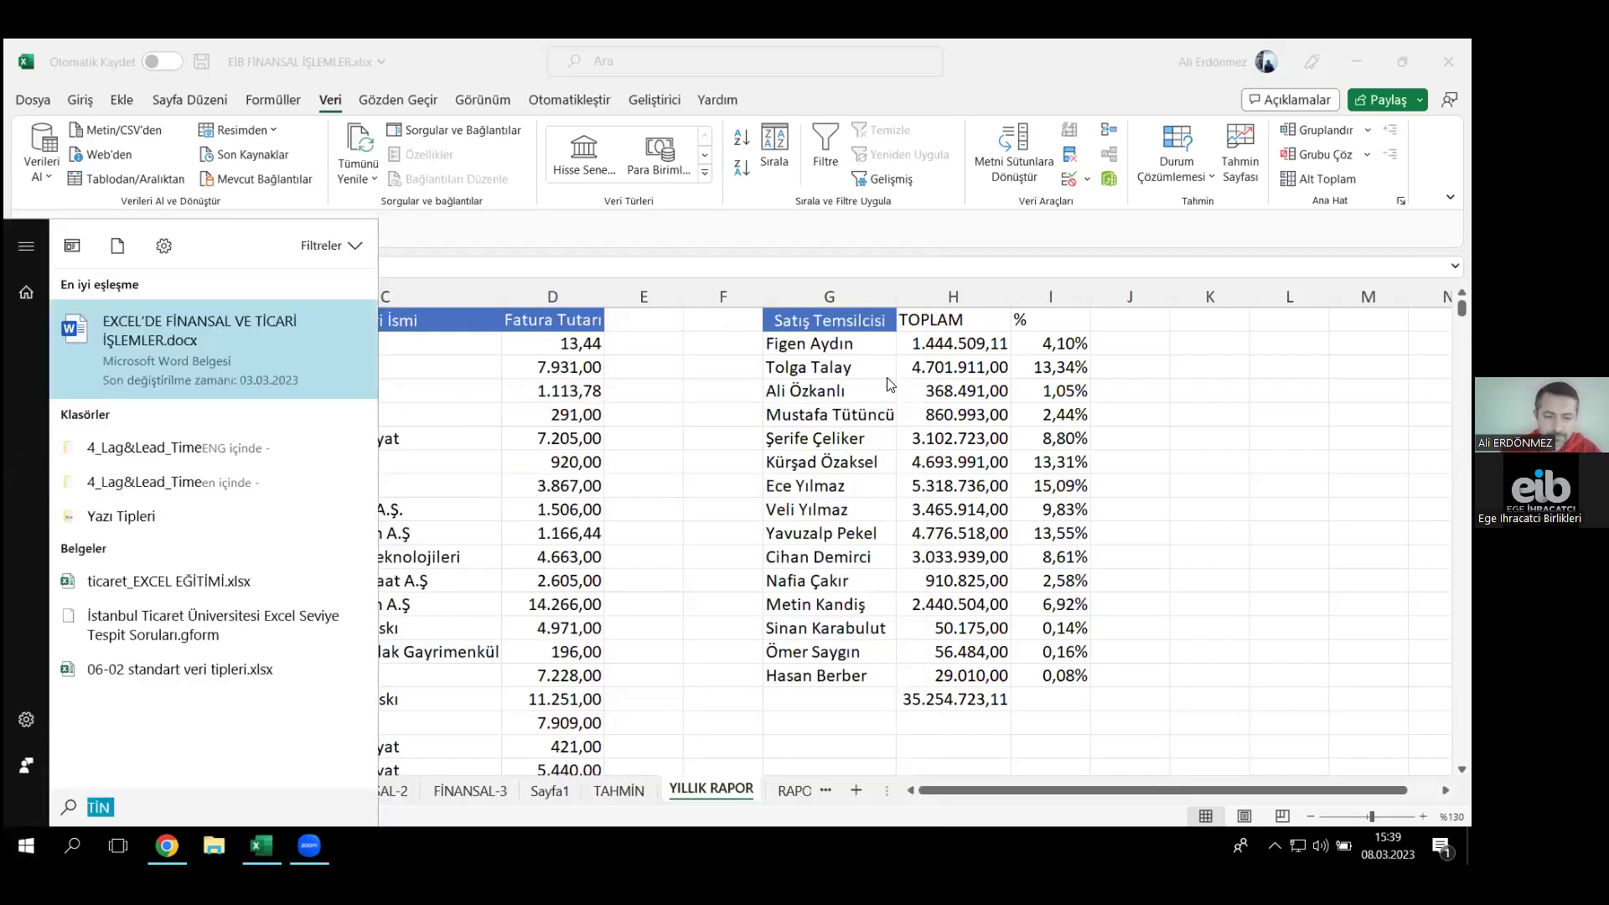
text(NOT DEFTE)
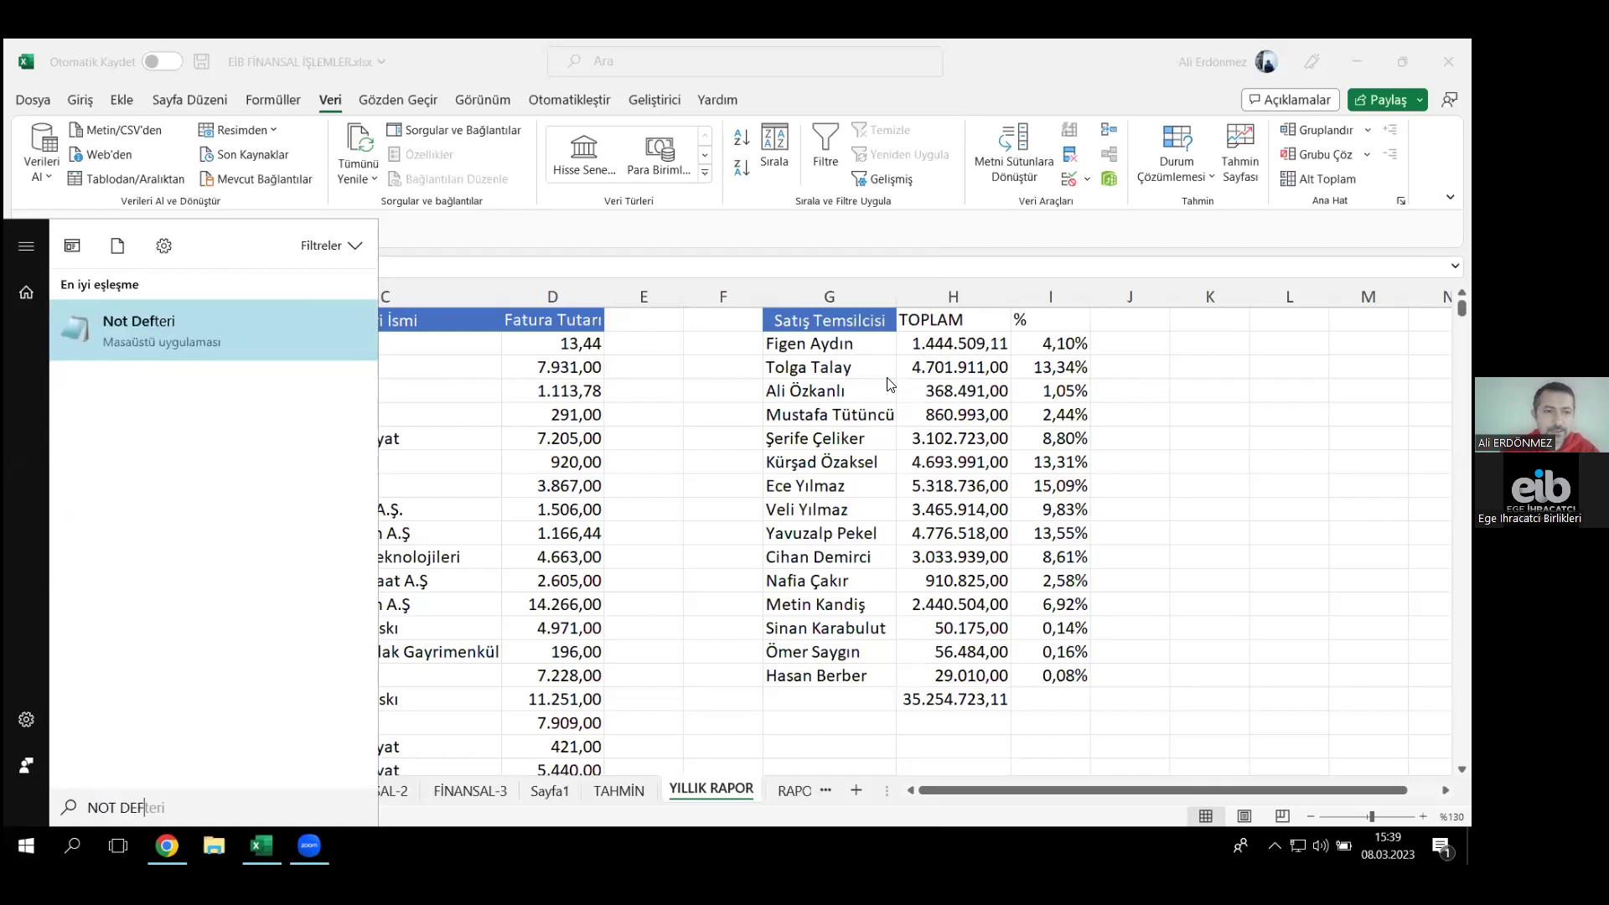
key(Escape)
key(ctrl+v)
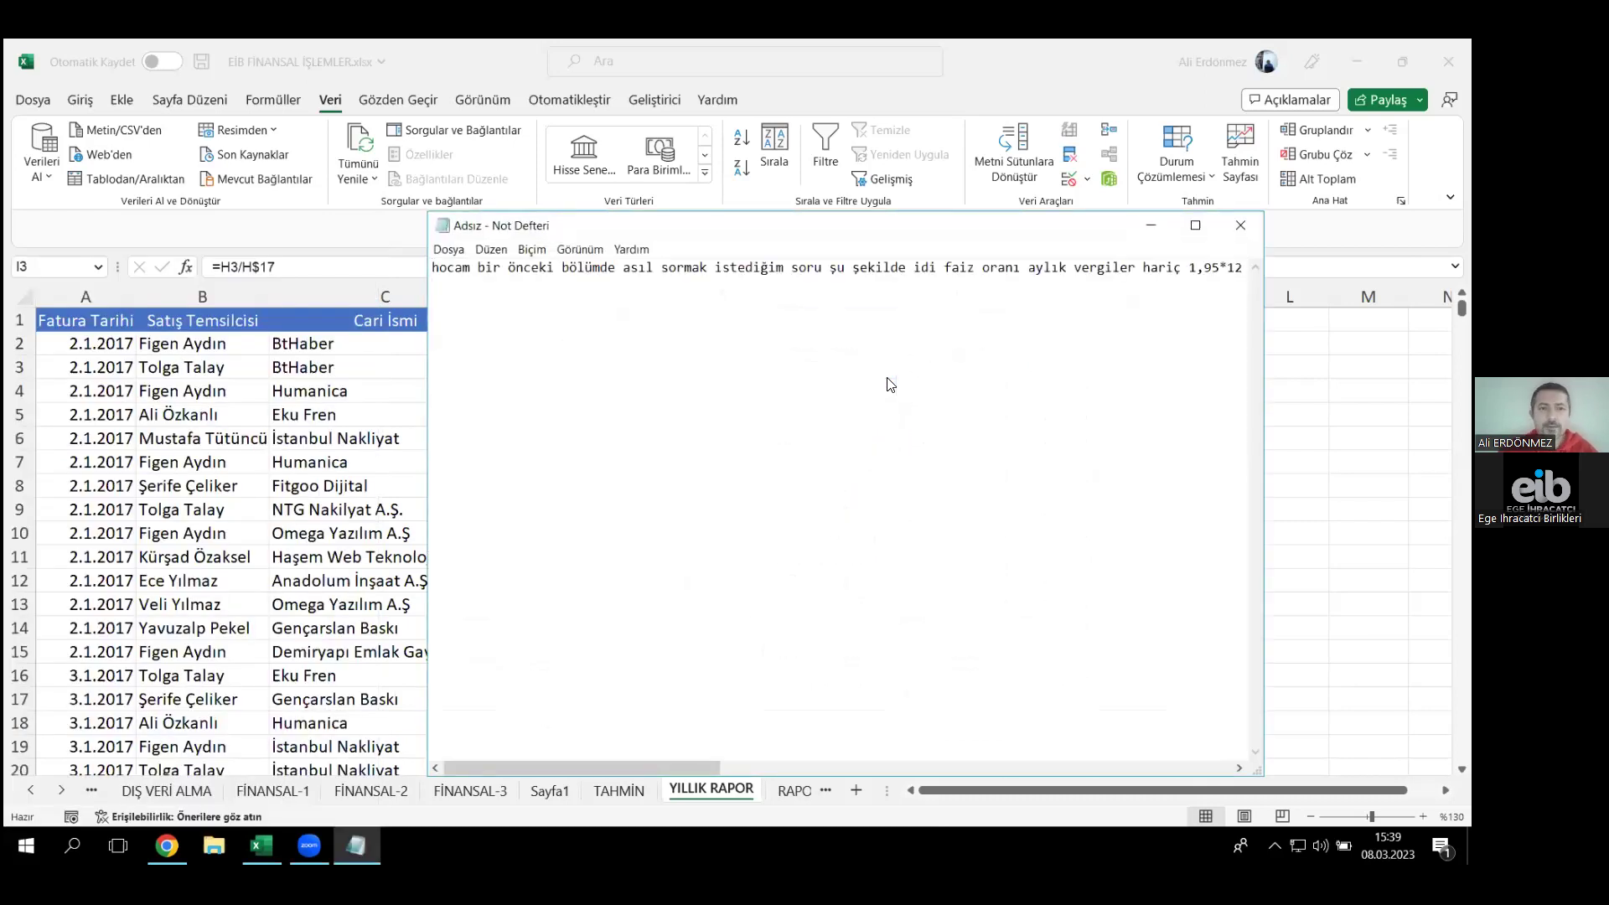
key(alt+Tab)
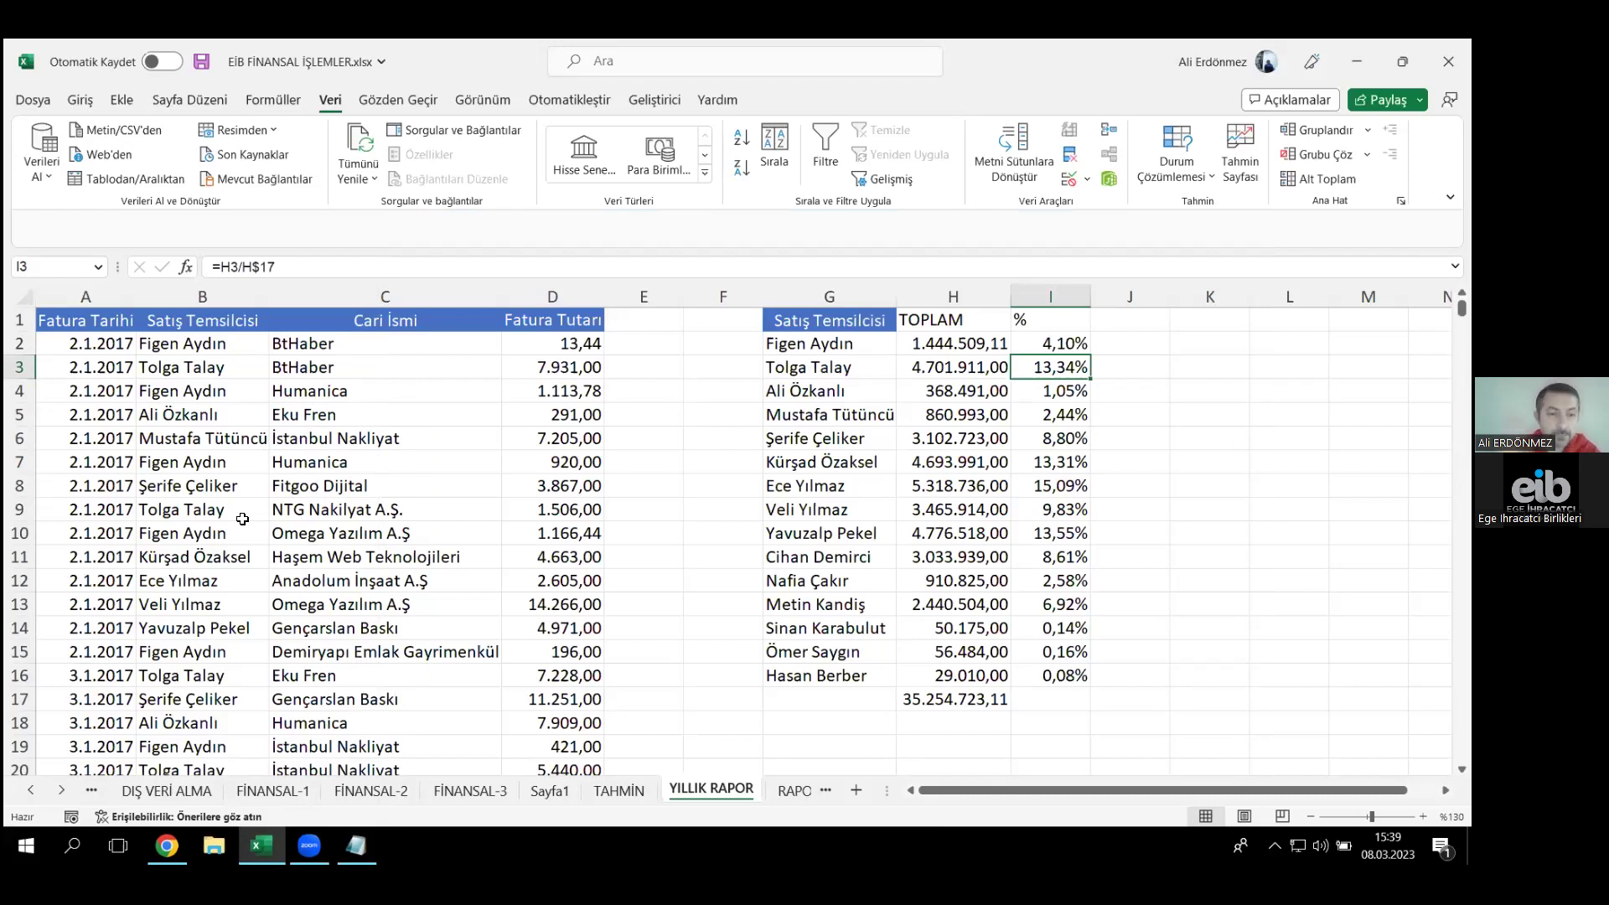
- On FİNANSAL-3, replace +60000 in B3 with +GD(6%;5;-12000;0), making plan A 705.785,90 TL
click(469, 789)
double_click(637, 520)
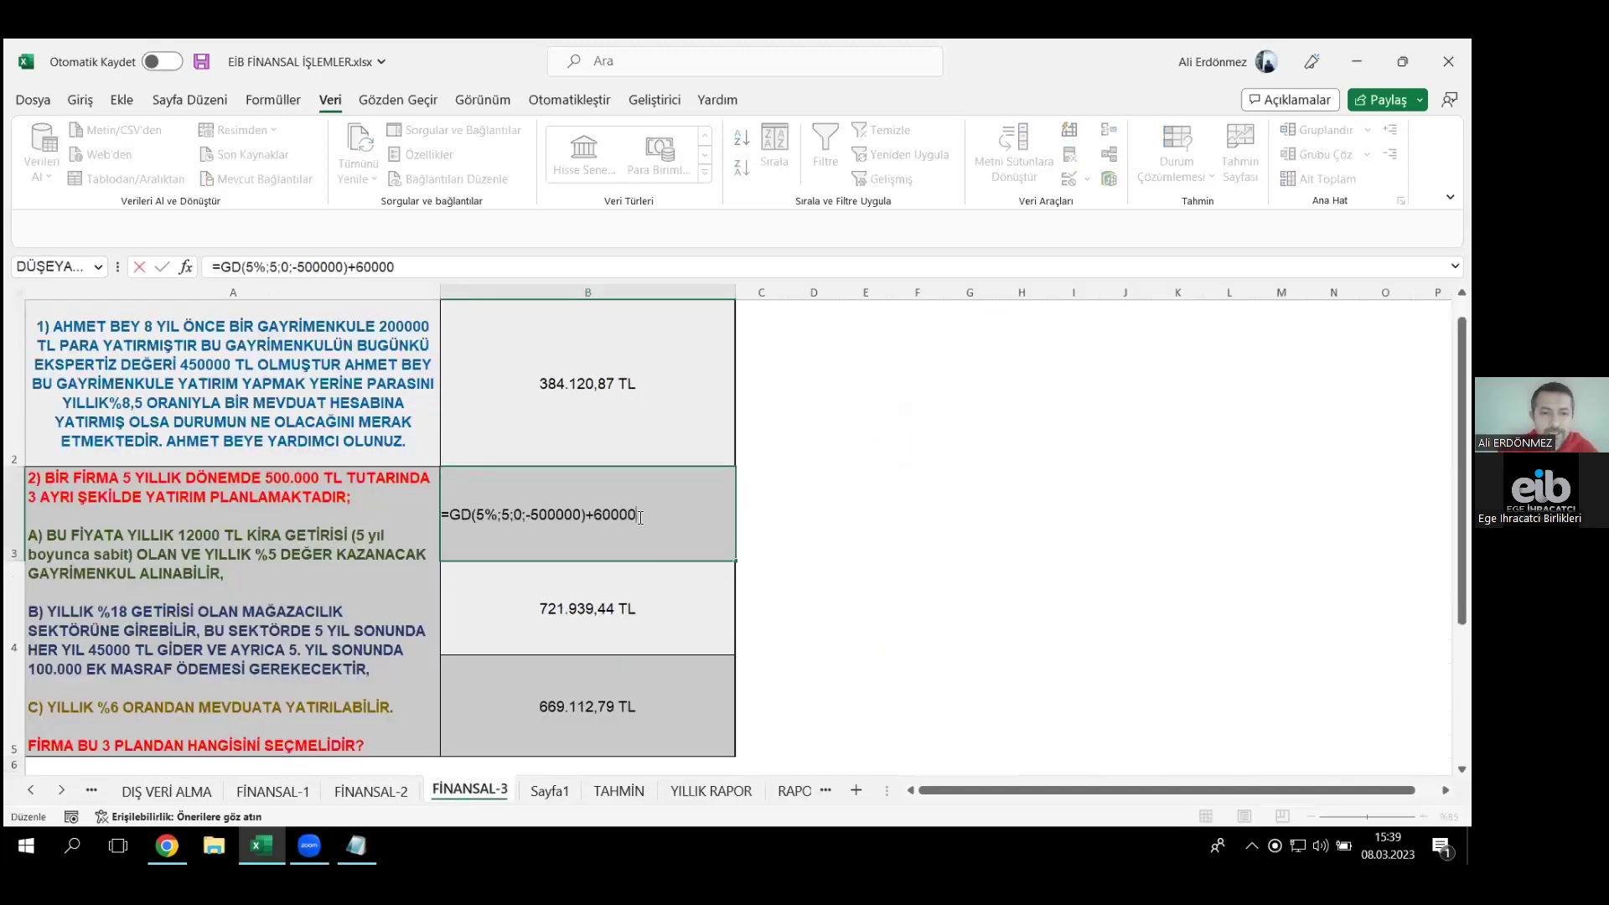
key(BackSpace)
key(BackSpace)
key(BackSpace)
key(BackSpace)
key(BackSpace)
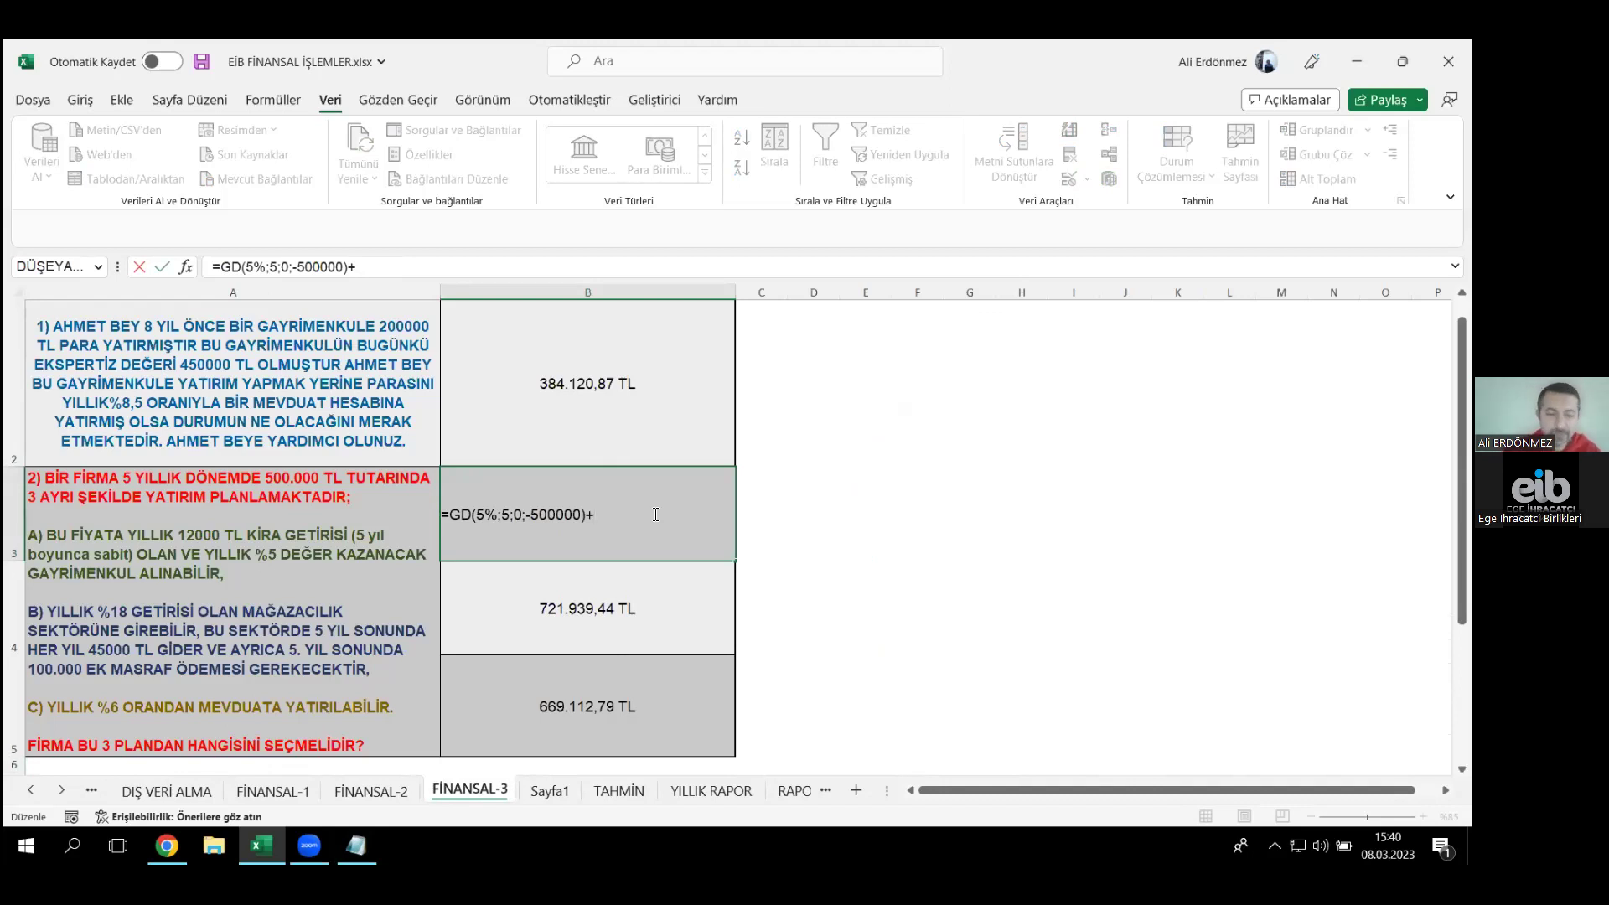
text(GD()
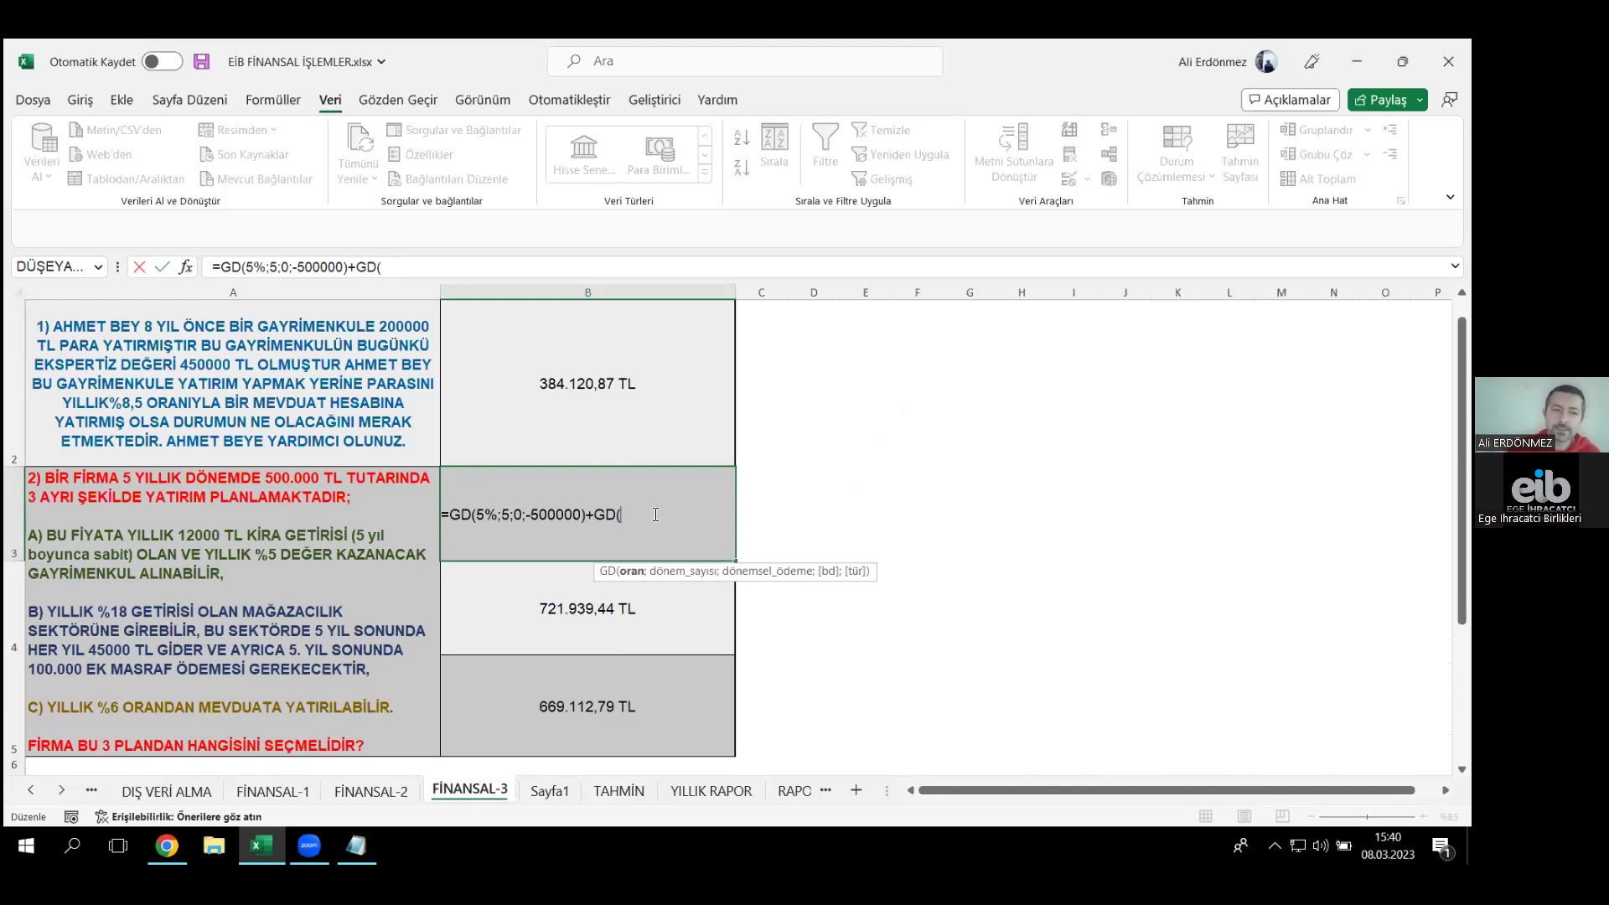
text(6%)
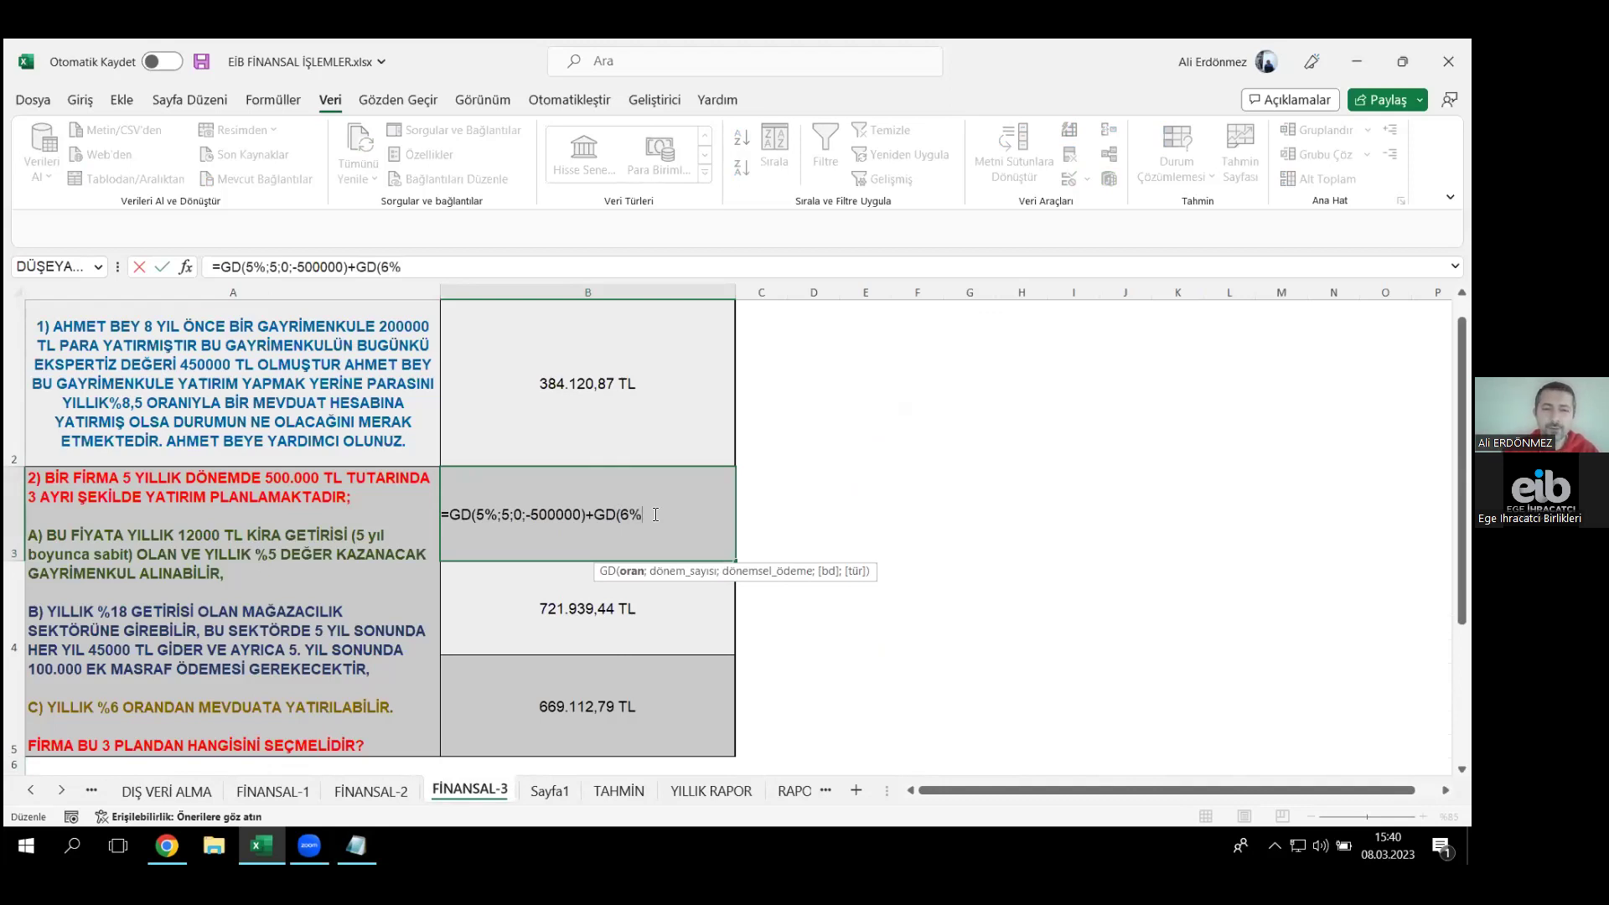
text(;)
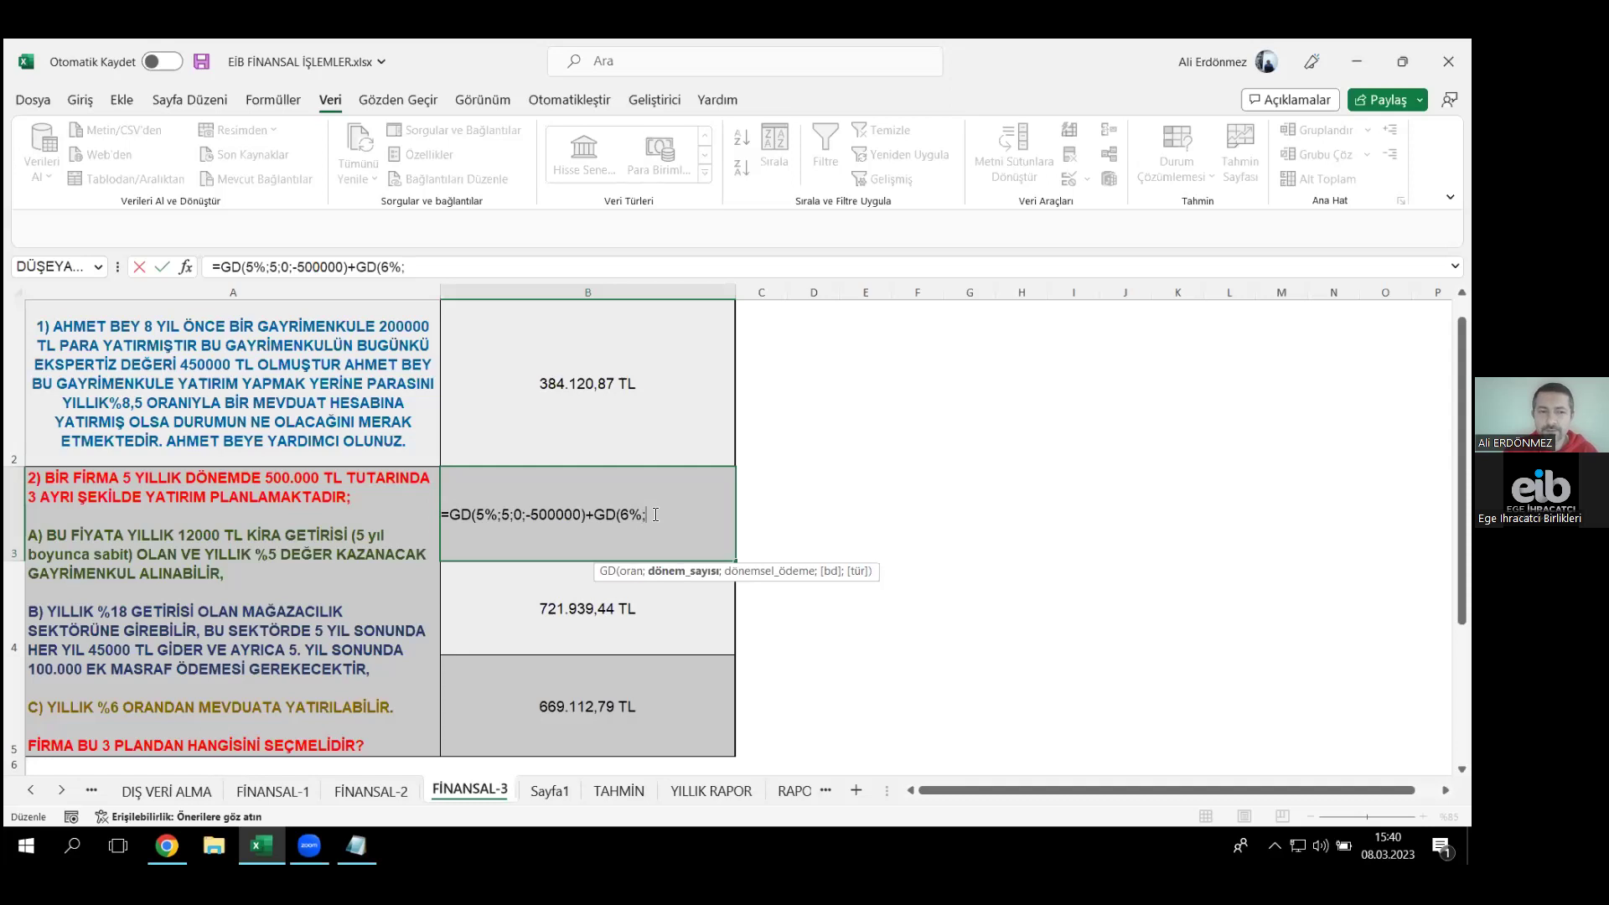
text(5;)
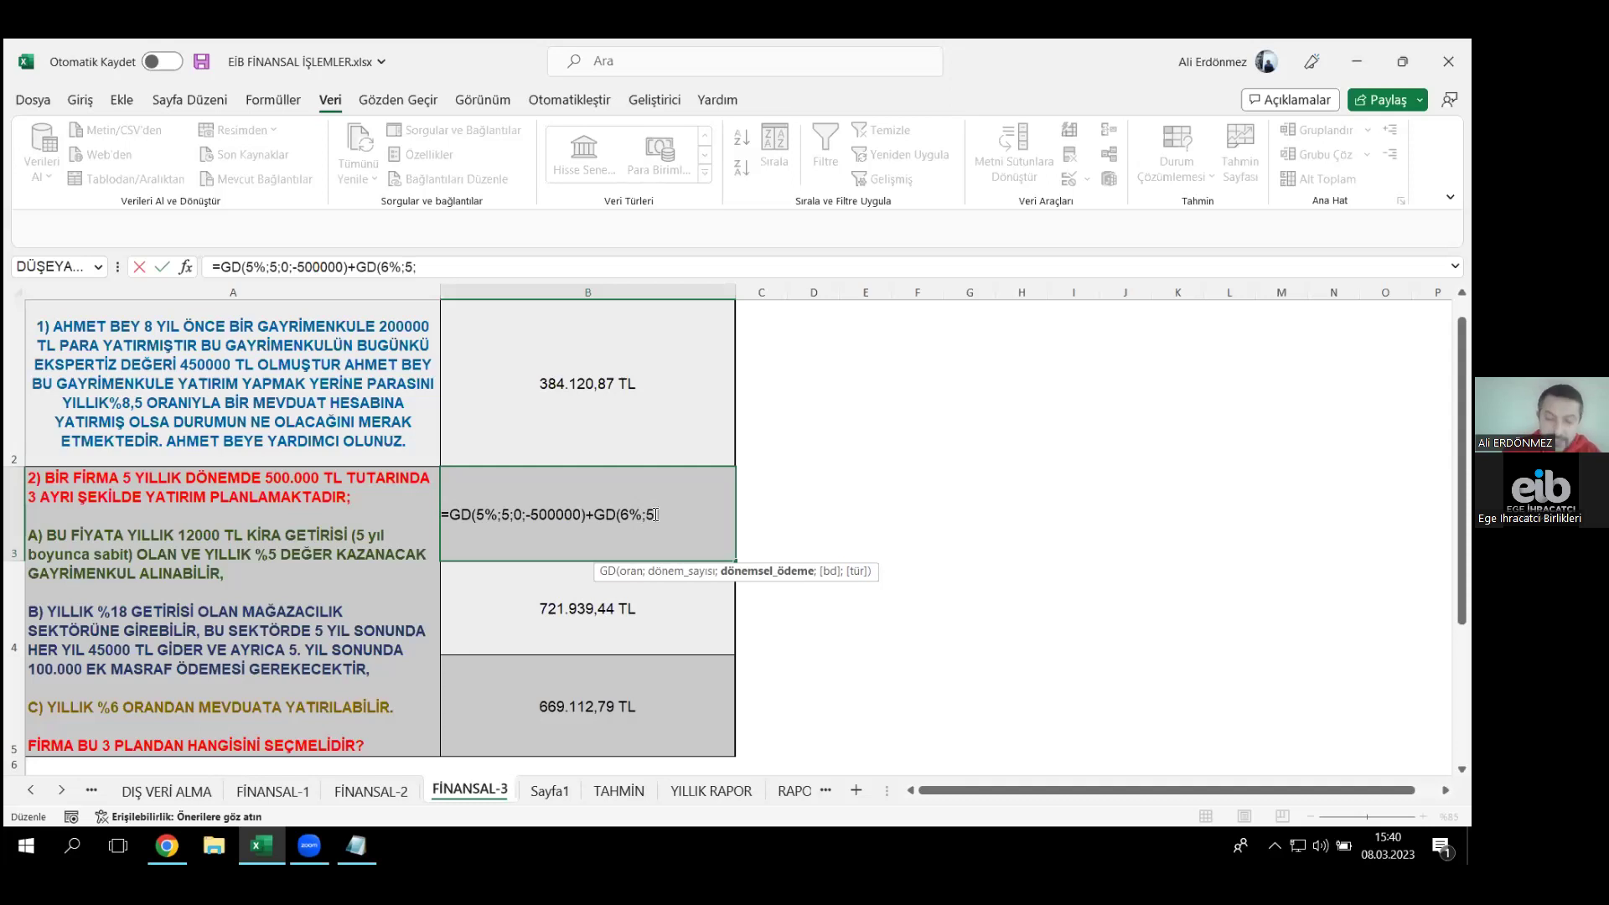
text(-12)
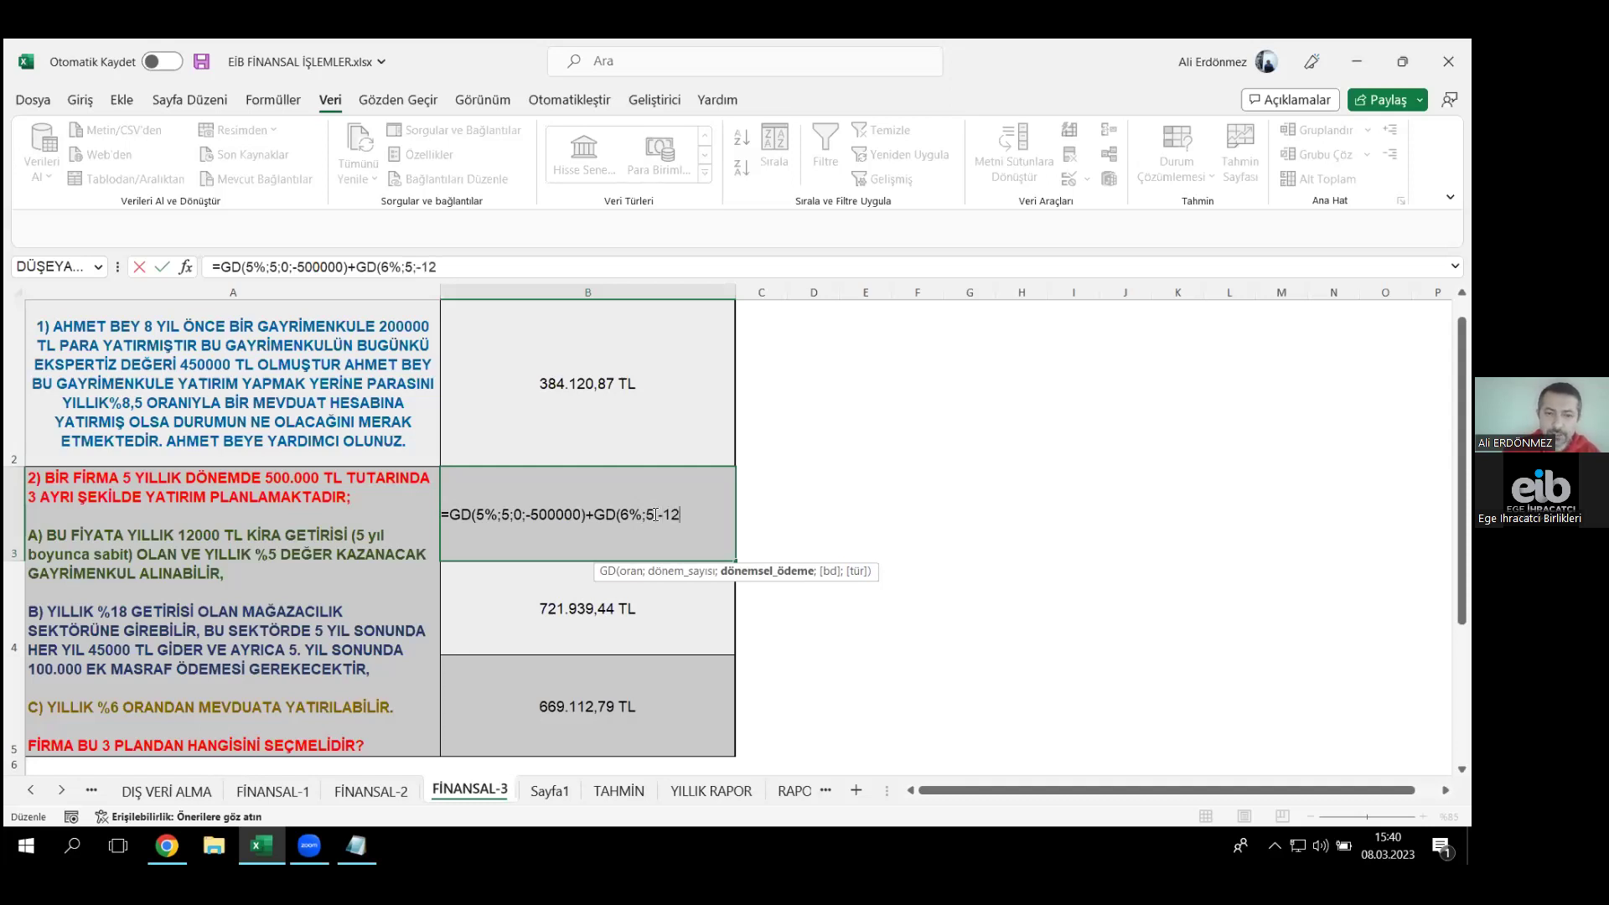
text(000)
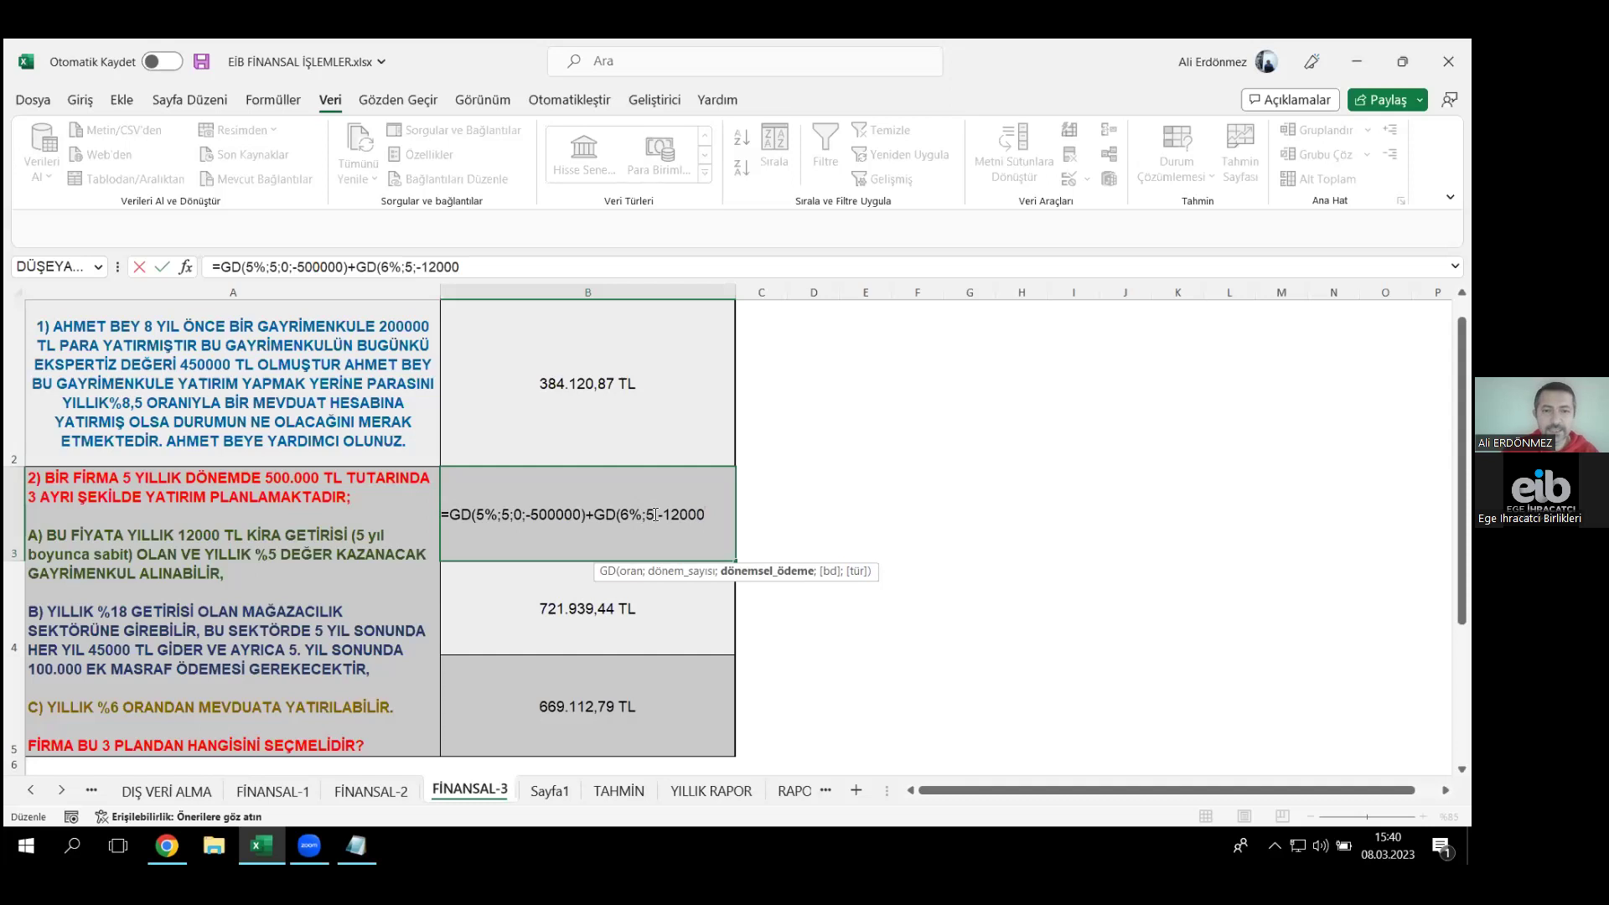
text(;)
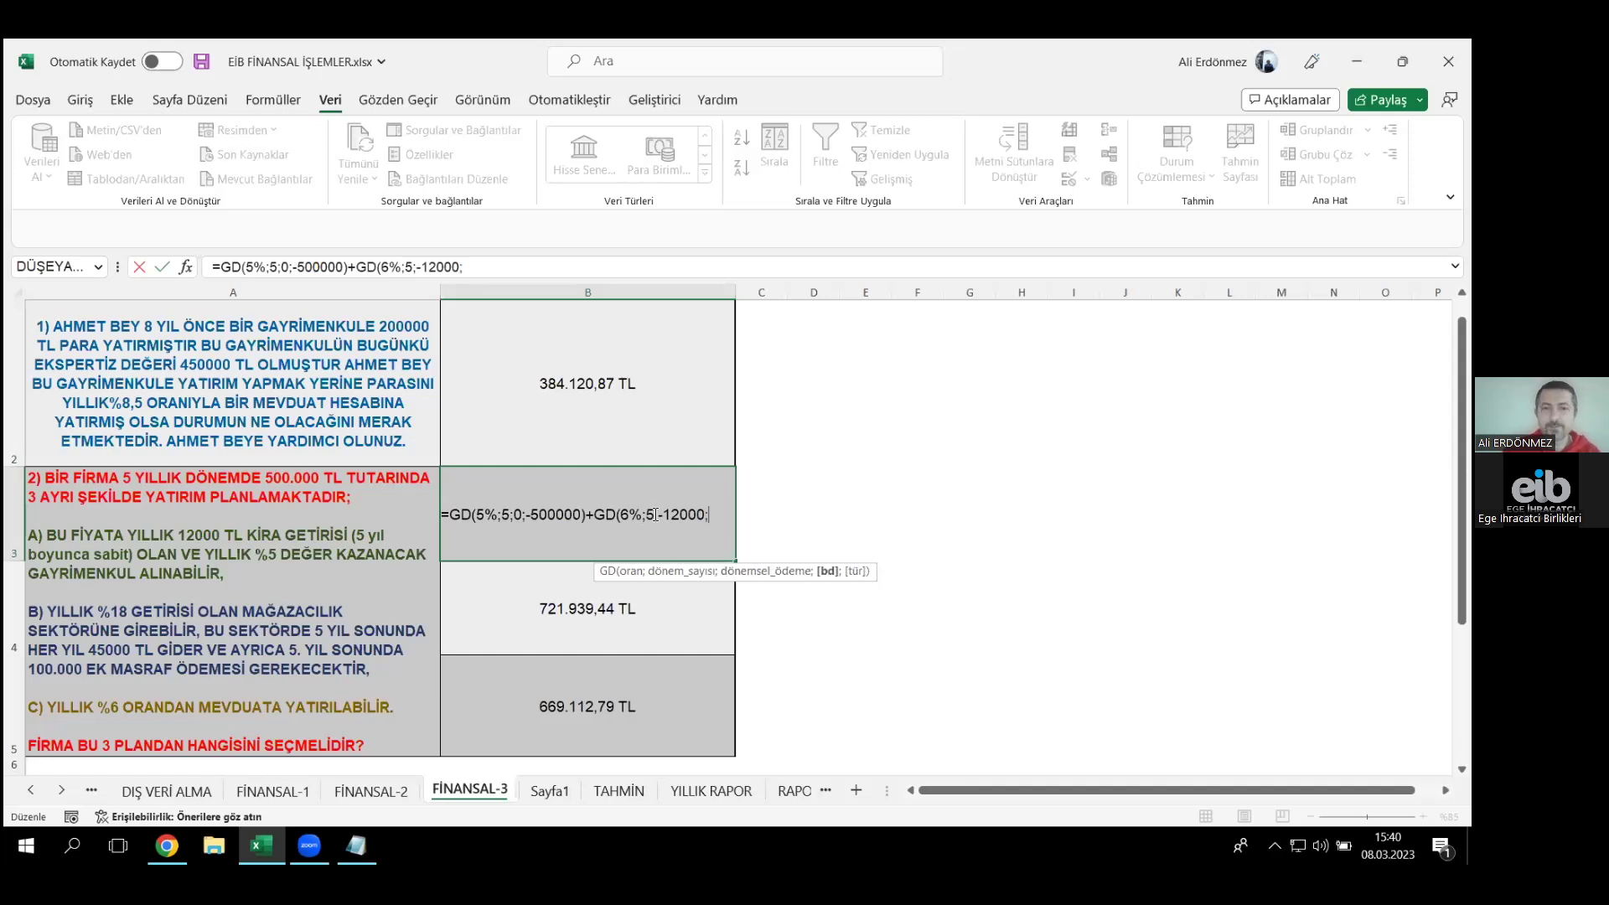
text(0))
key(Return)
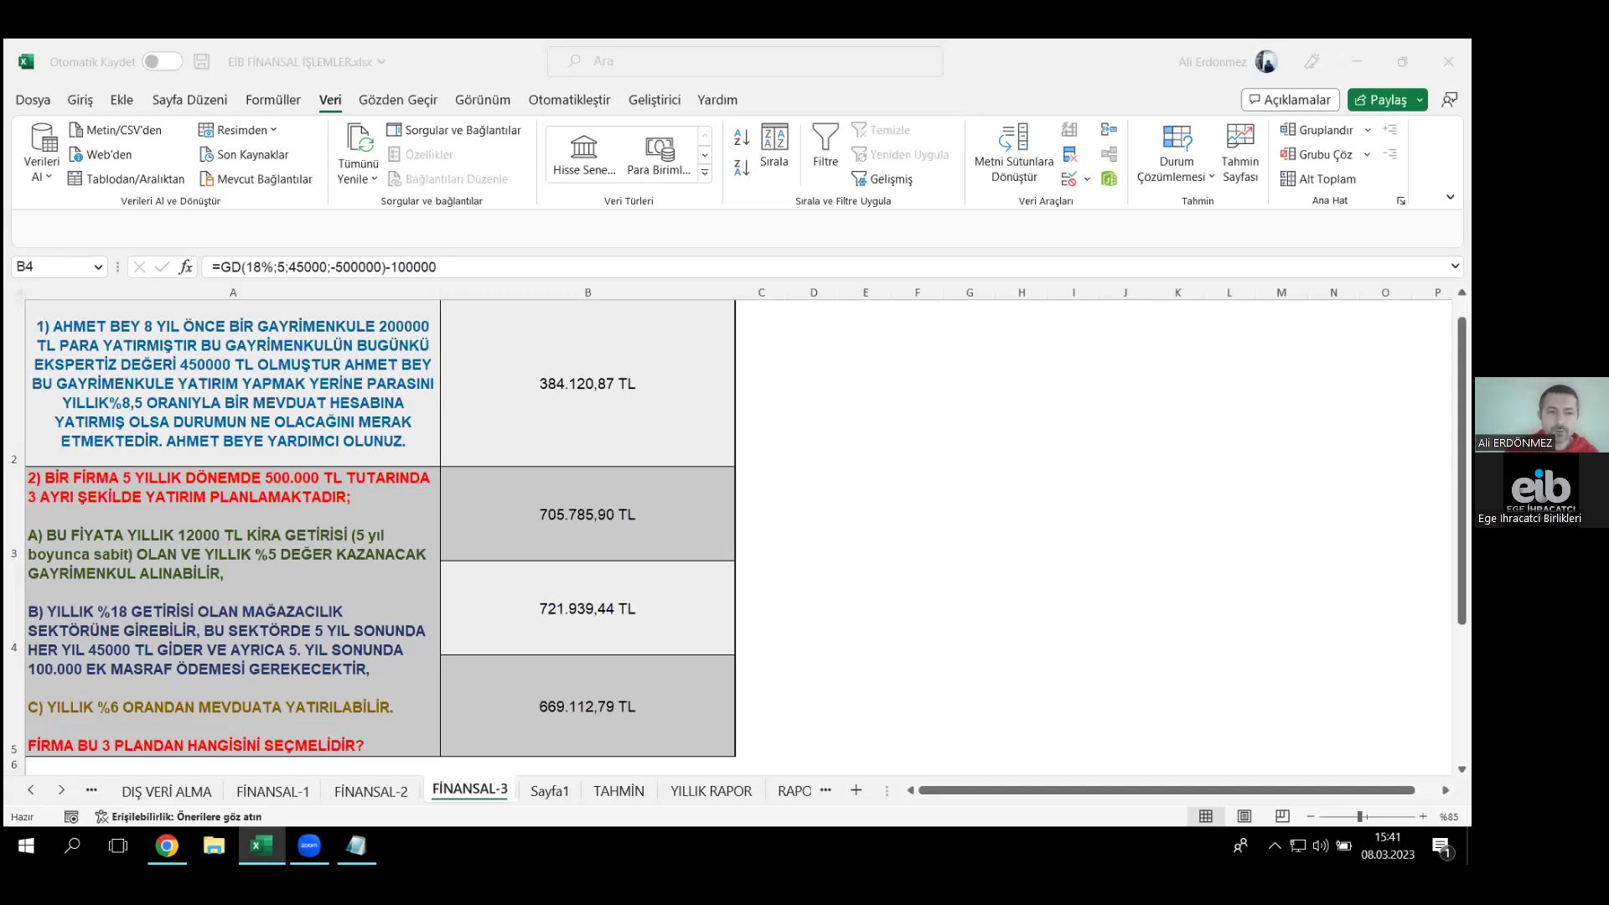
double_click(662, 608)
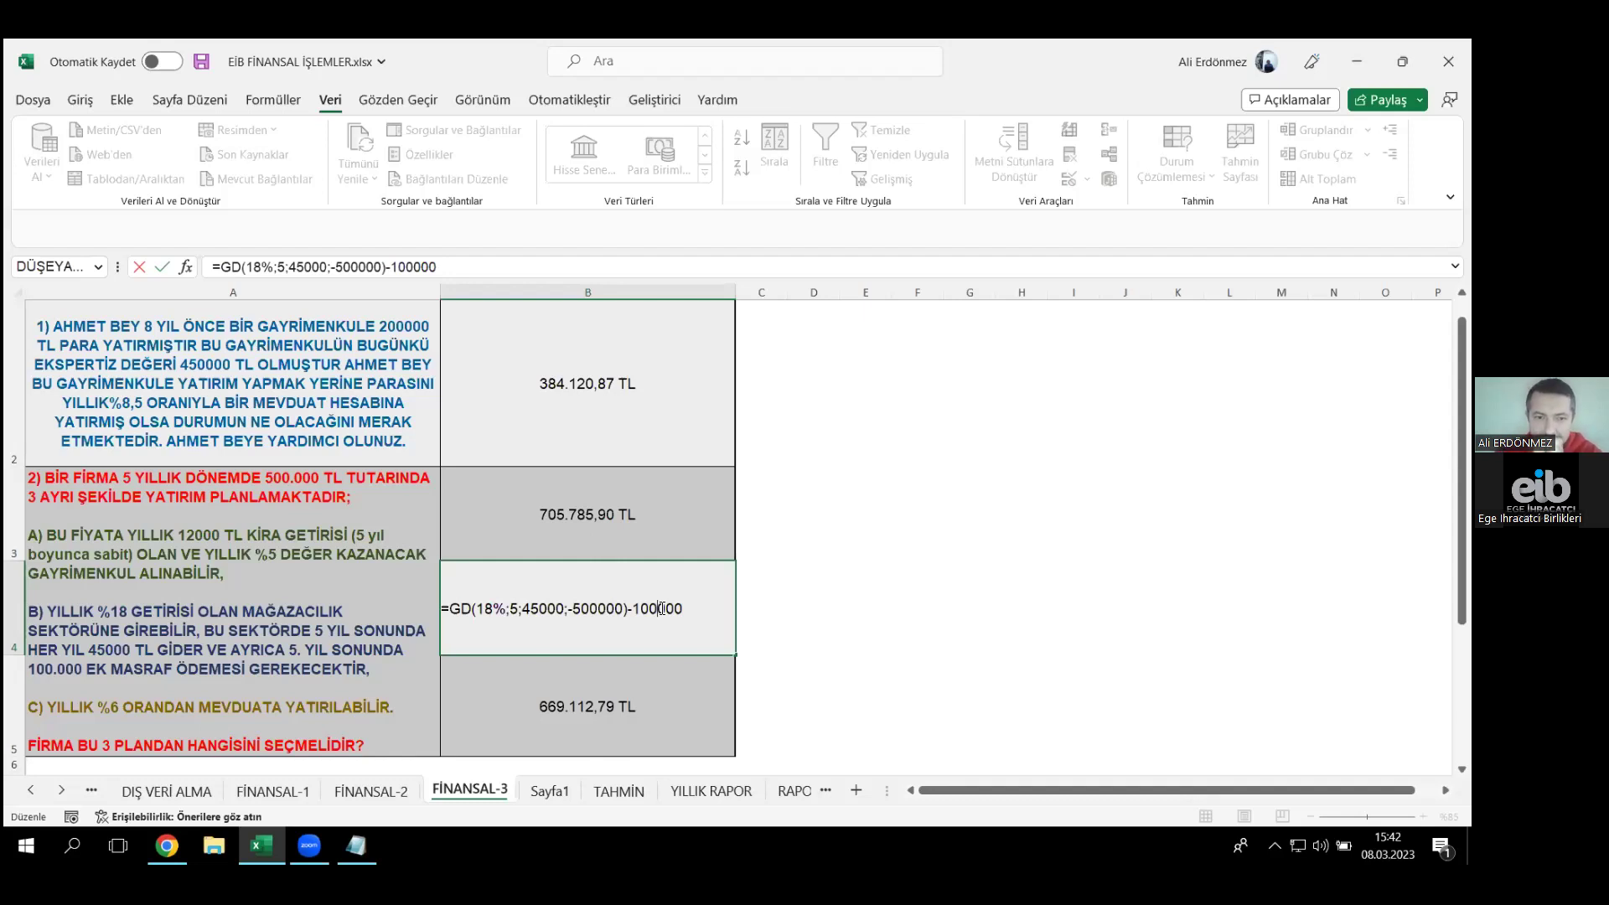
key(Escape)
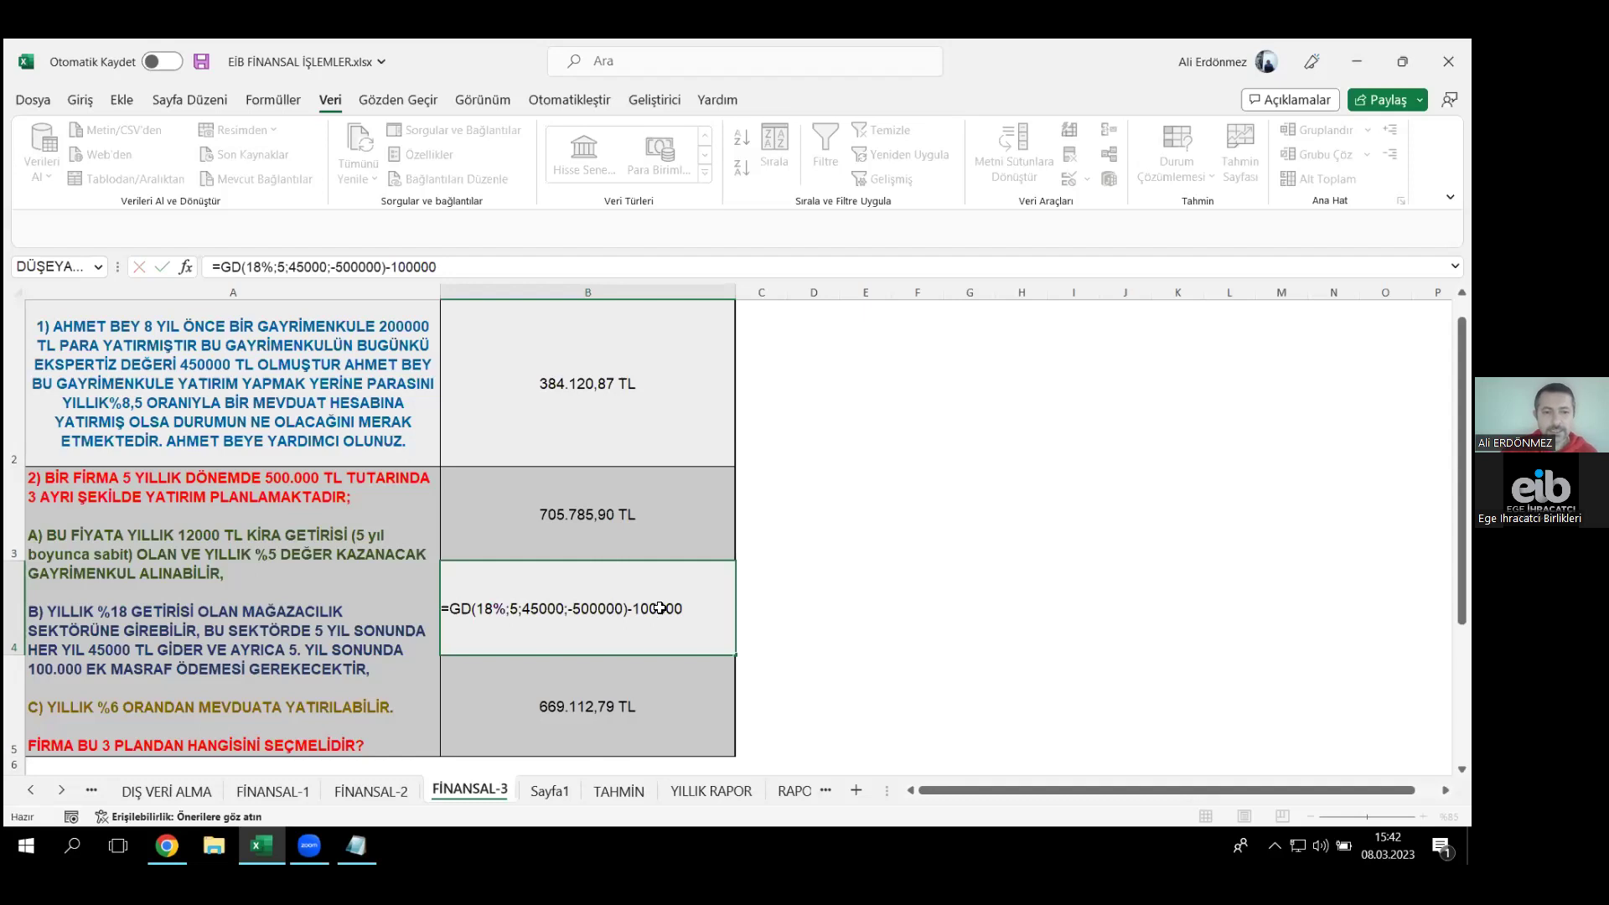
key(Return)
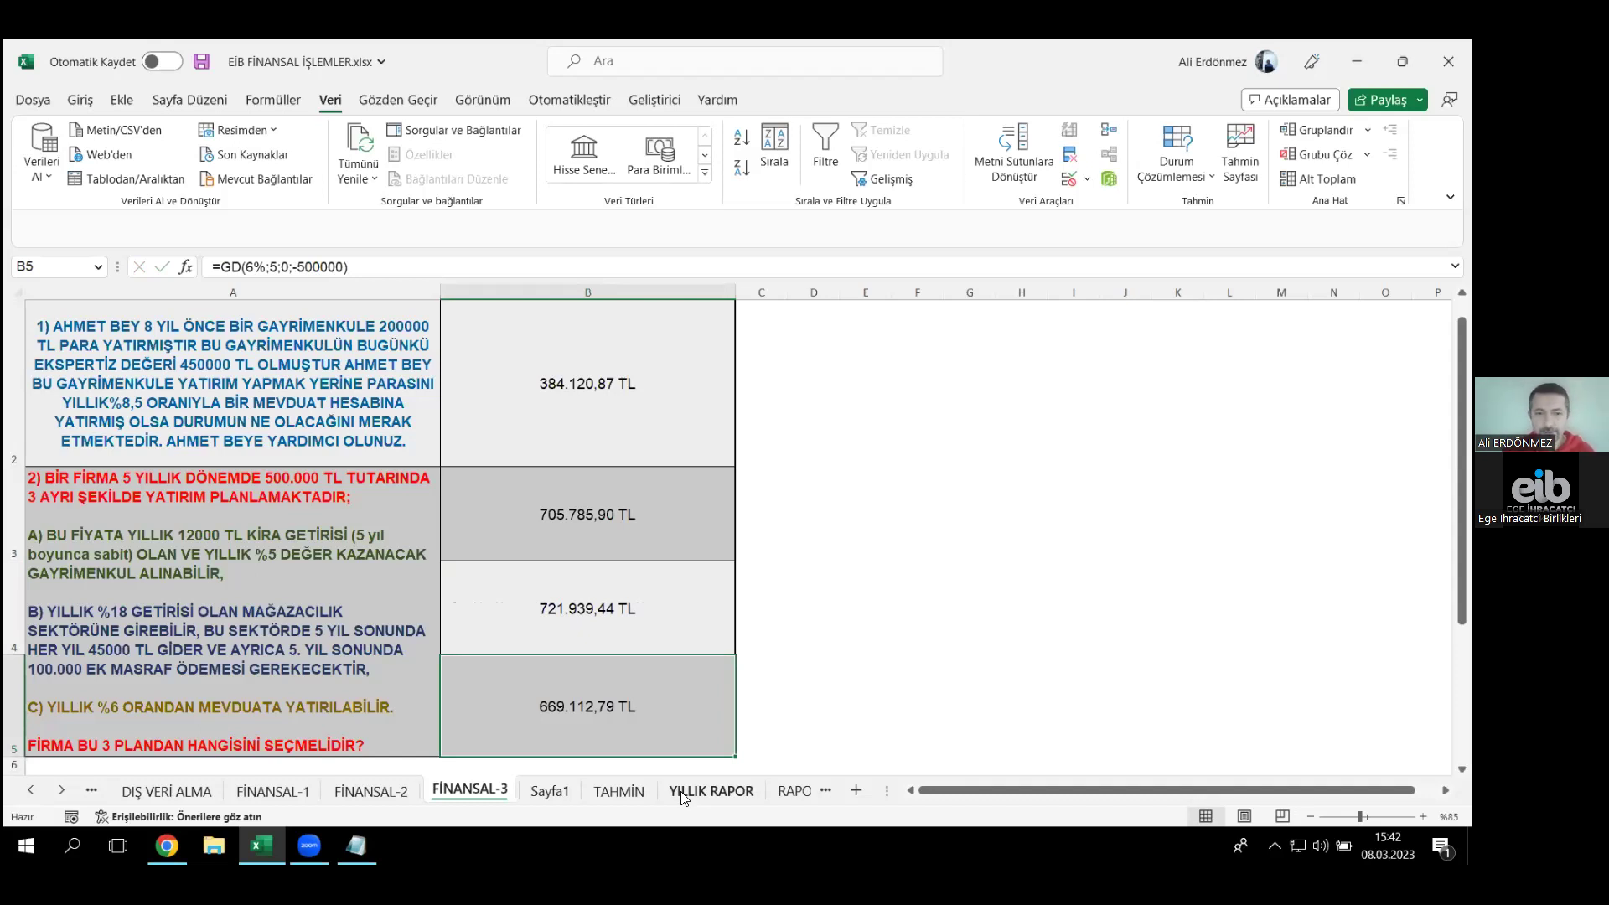
- Return to the YILLIK RAPOR sheet showing rep totals and percentage shares
click(710, 791)
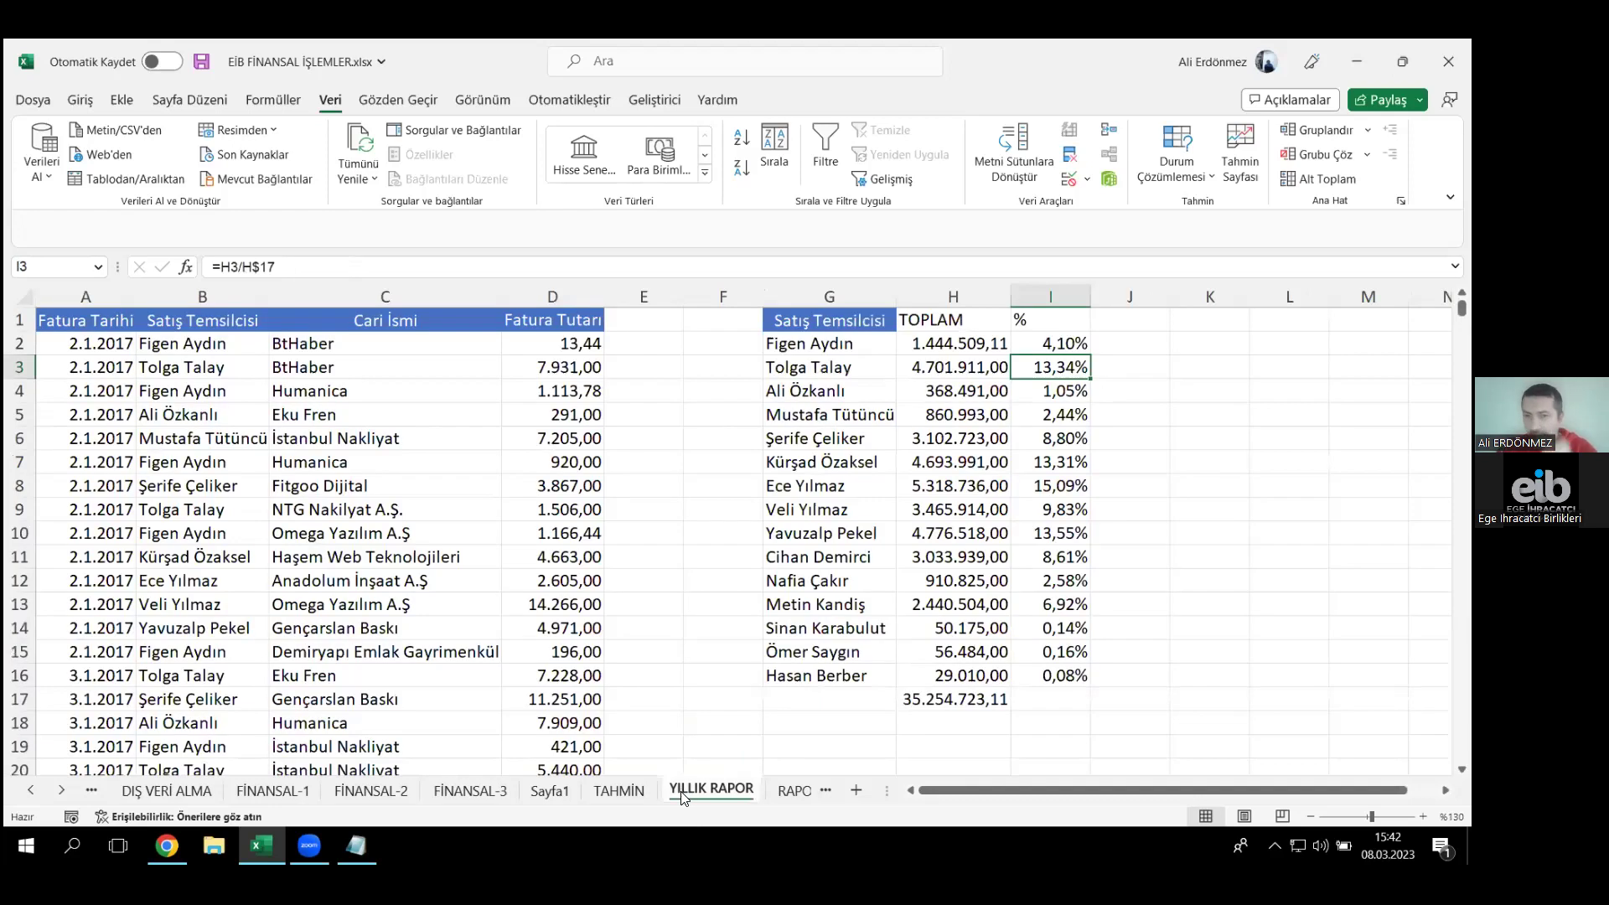
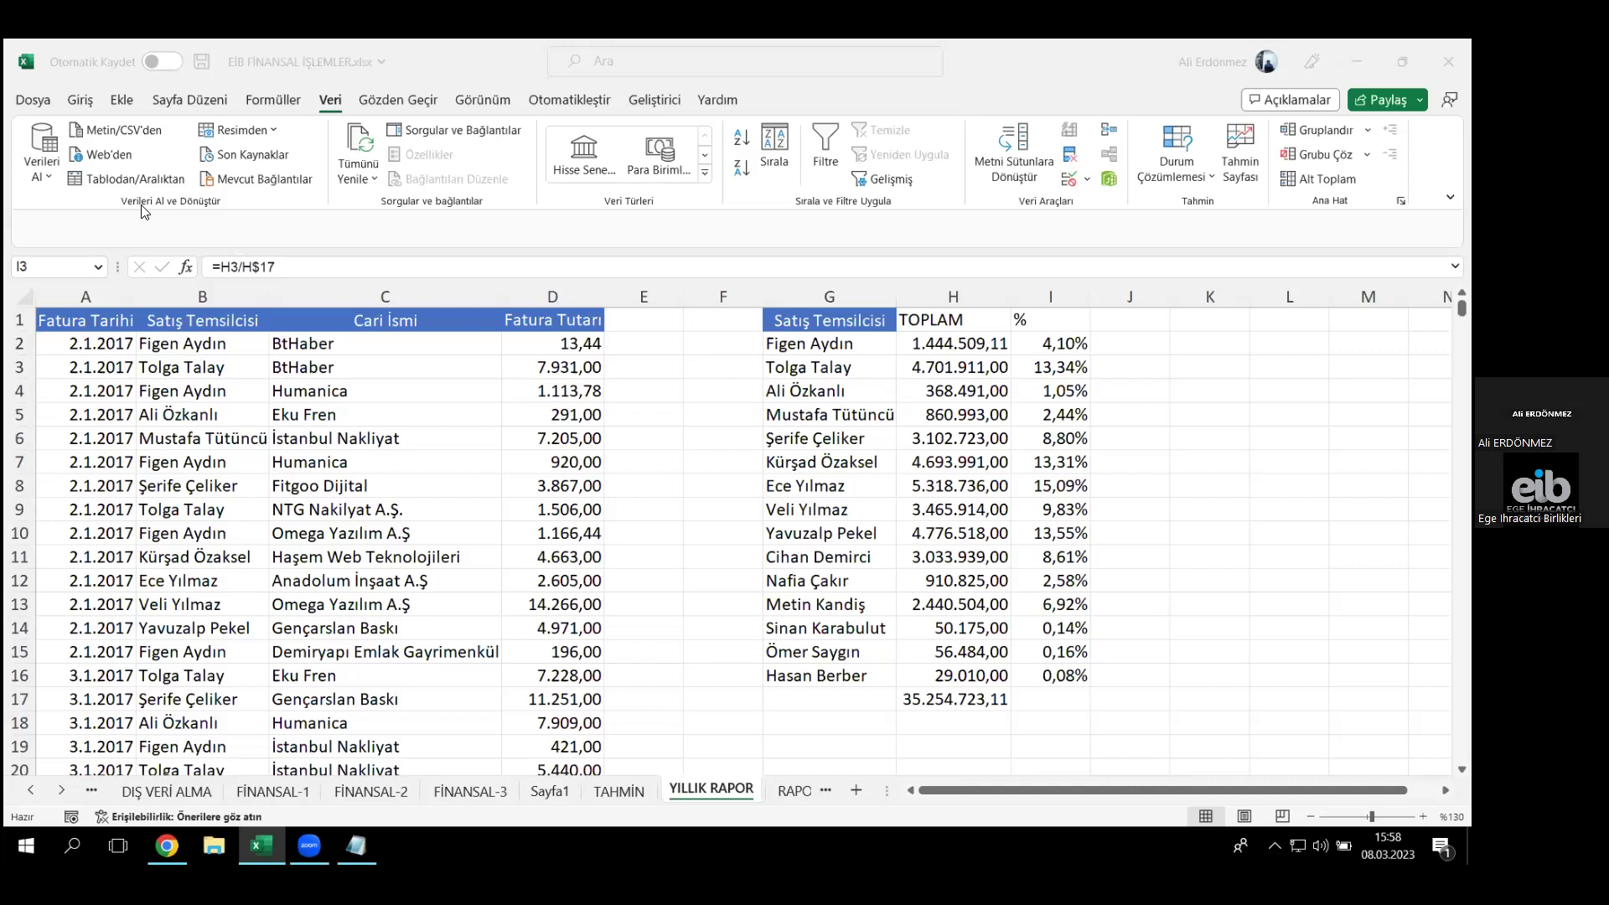
- Bring the Notepad commission-cost question forward and scroll to the end of its line
key(alt+Tab)
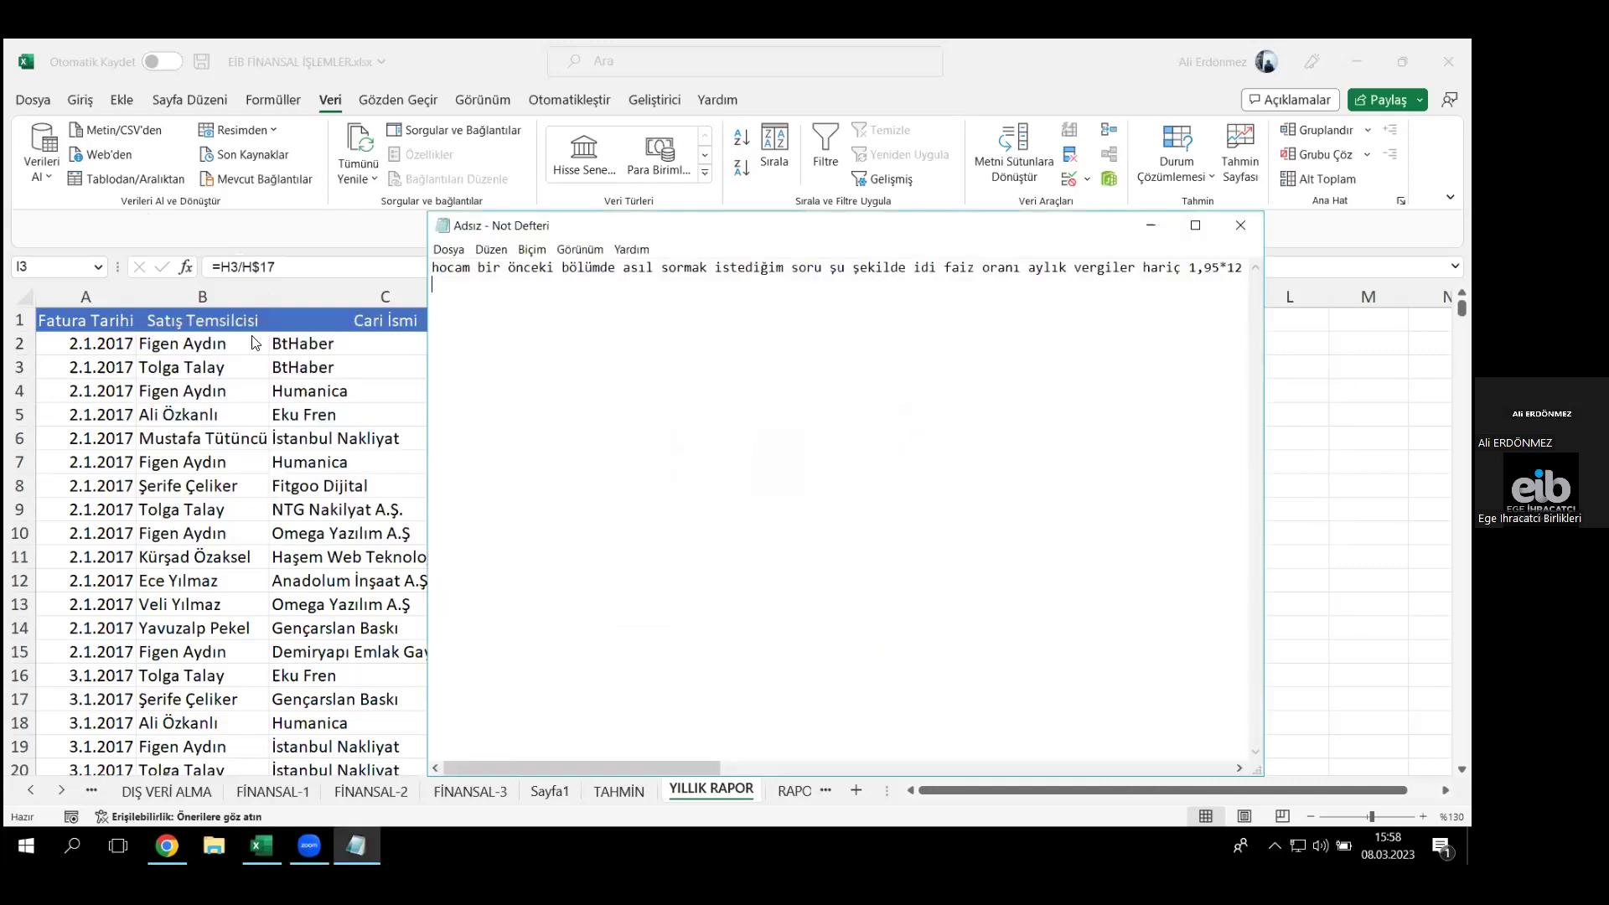
drag(512, 772, 808, 768)
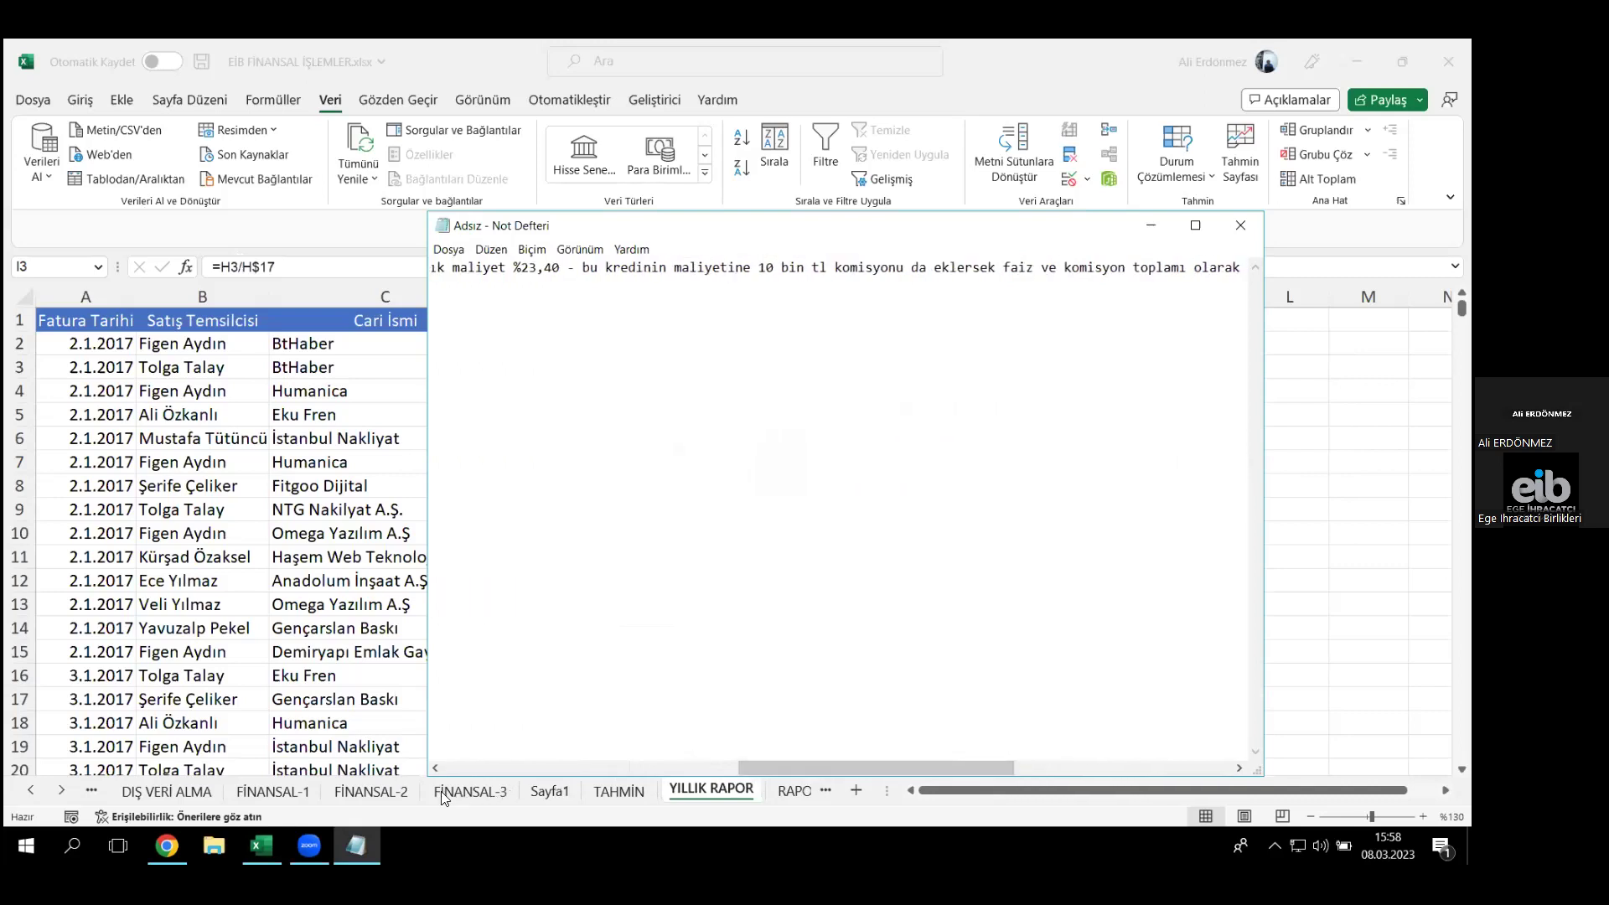
- On FİNANSAL-1, enter a C33 formula dividing the G38 total interest by 100000
click(306, 786)
click(307, 787)
click(805, 688)
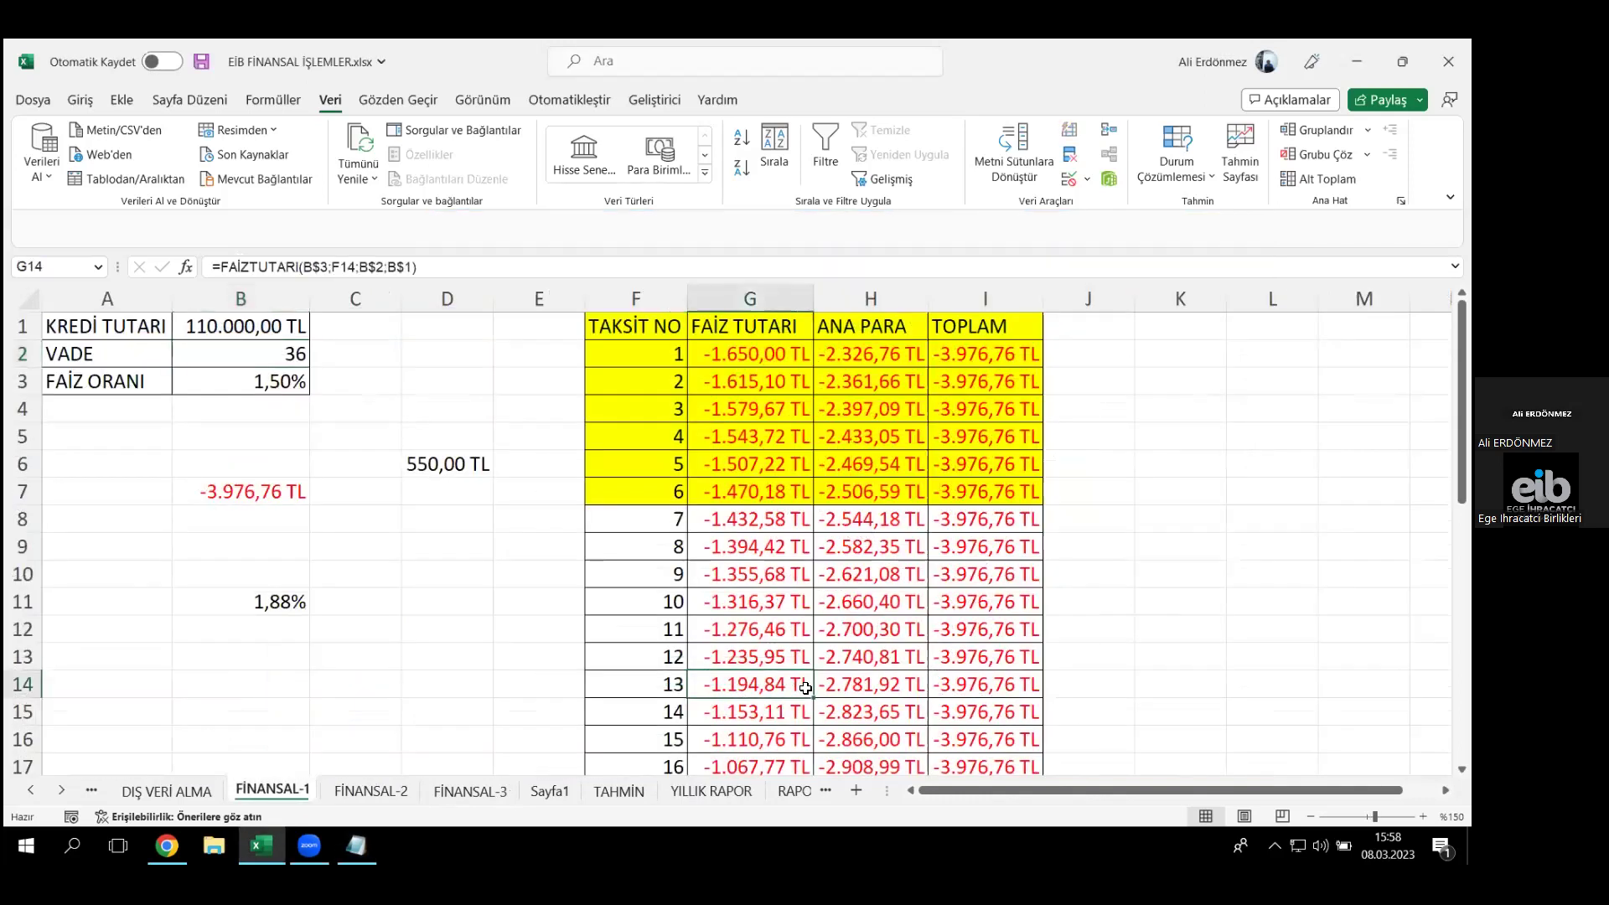
key(ctrl+Down)
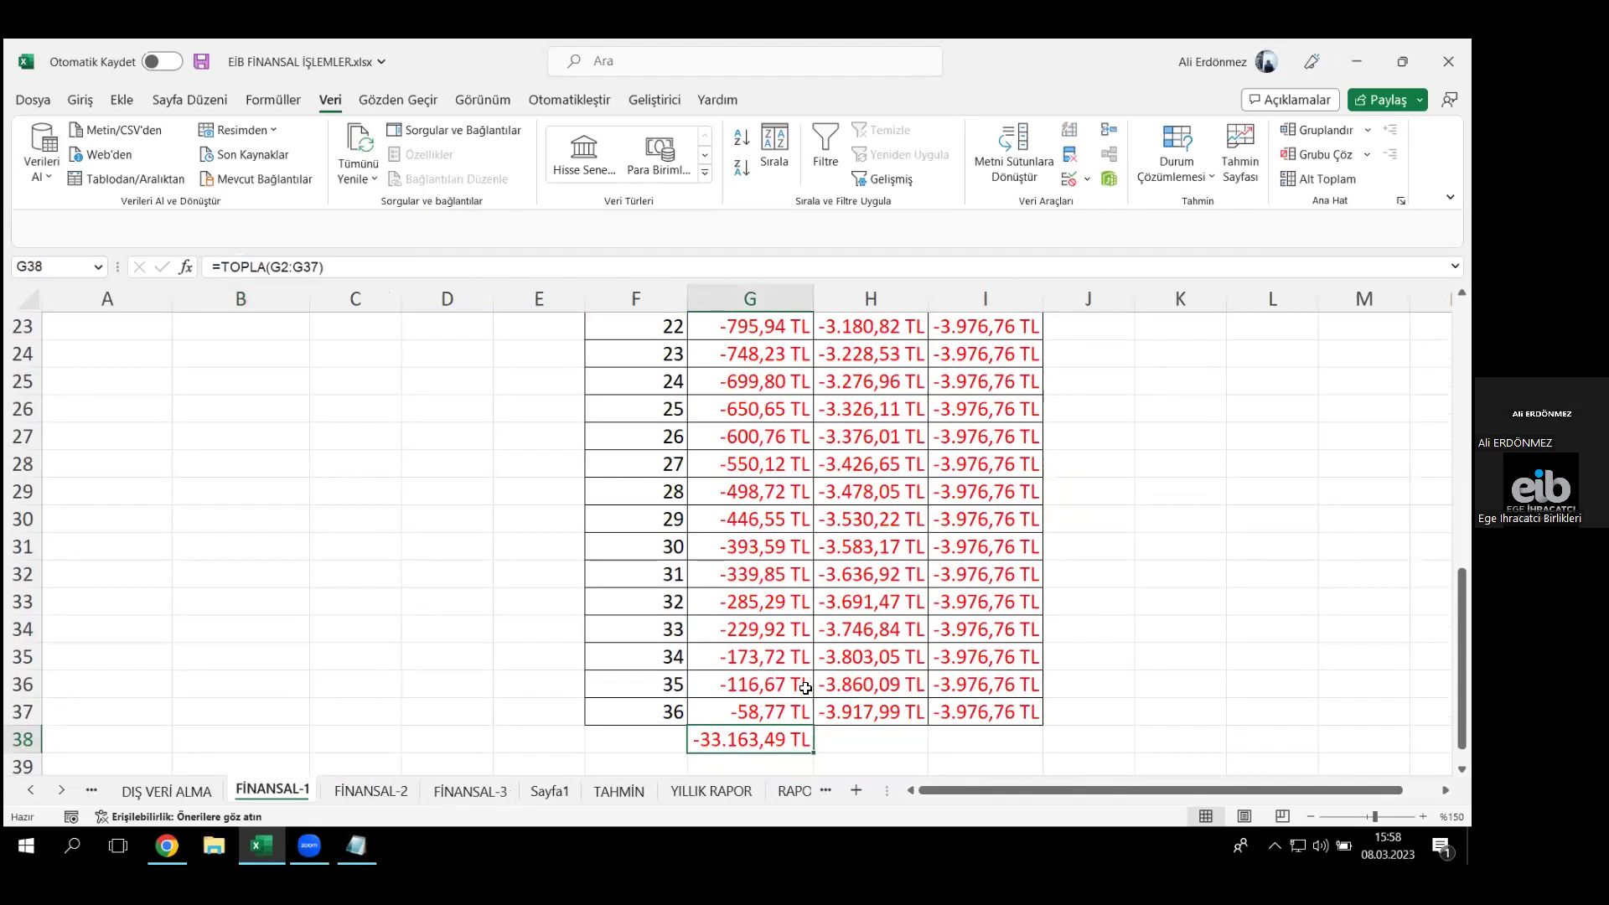
click(327, 616)
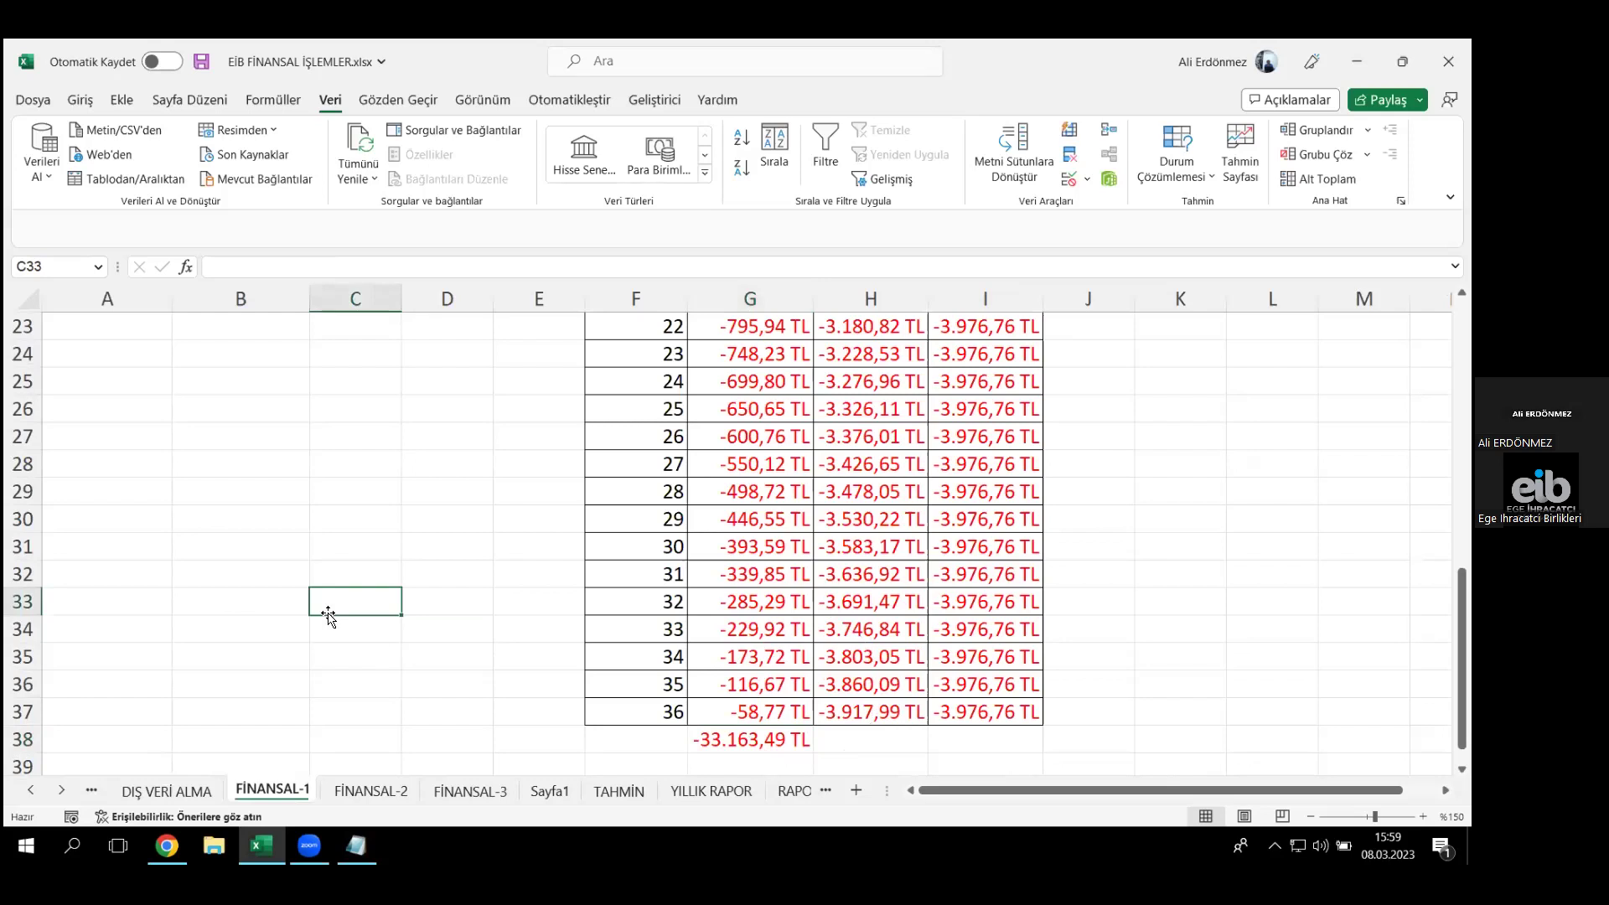
text(=)
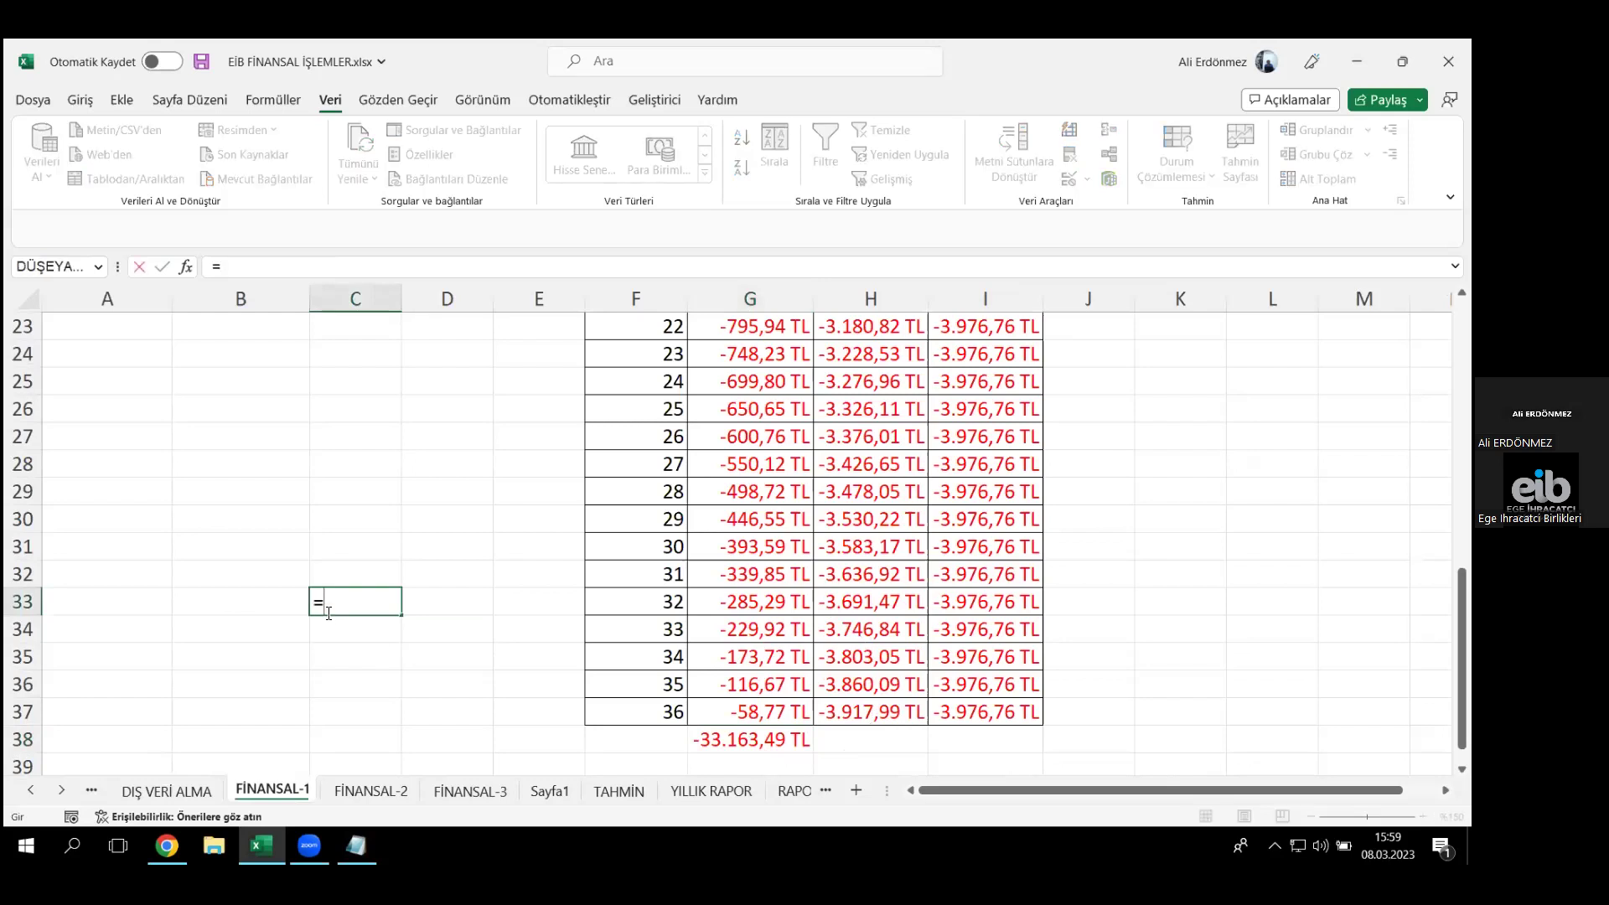
click(723, 740)
text(100000)
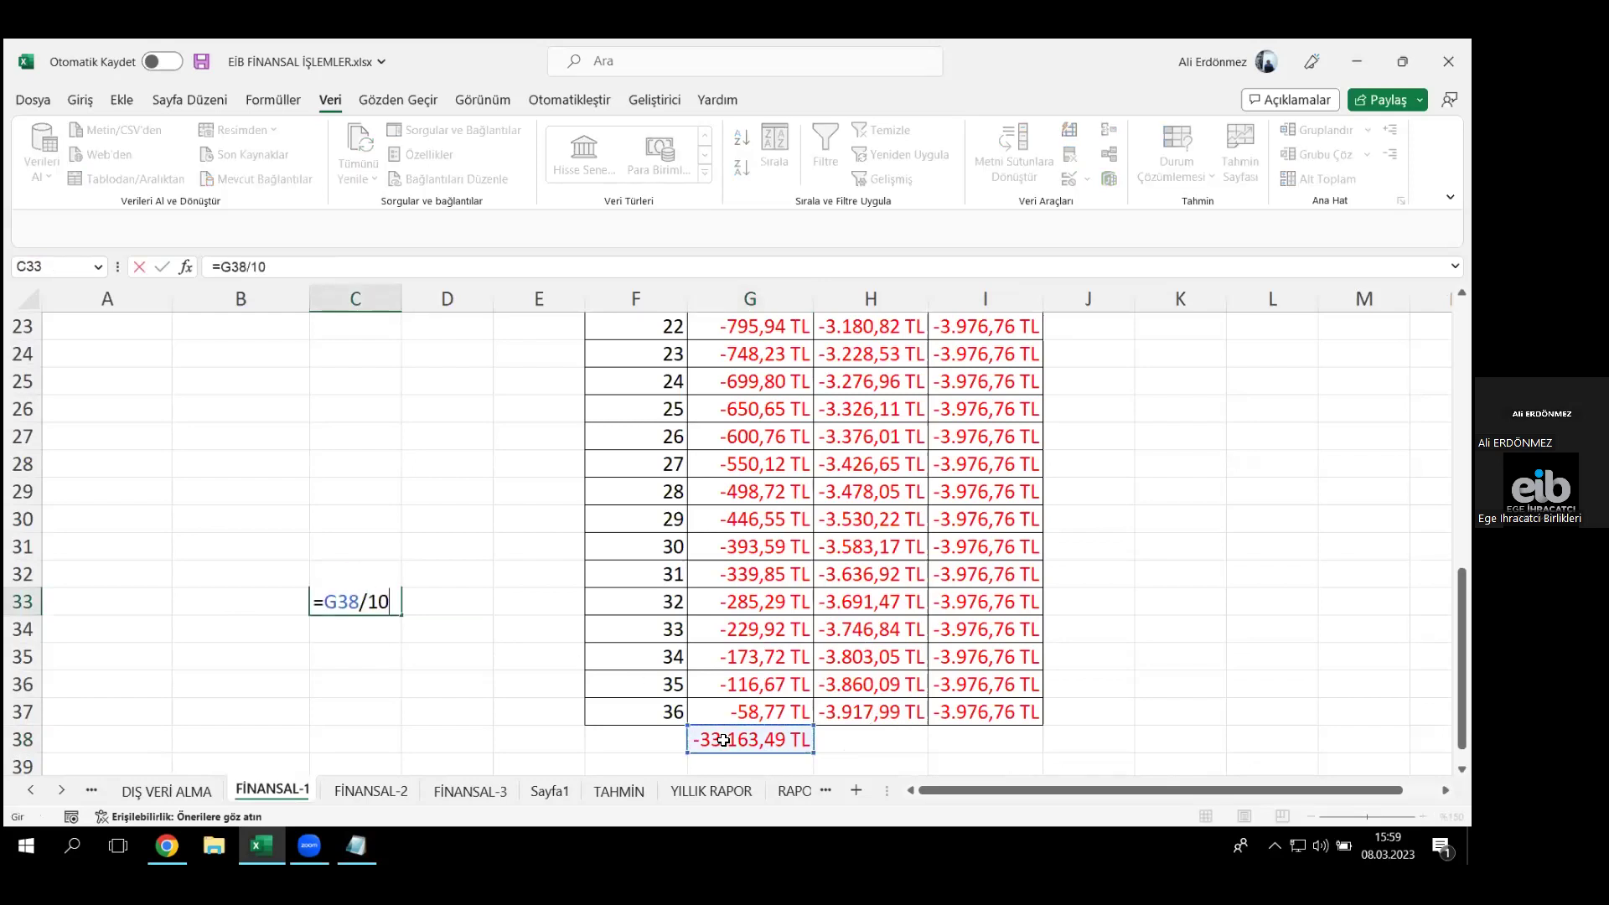
key(Return)
- Correct the C33 formula to =G38/-100000
key(Up)
key(F2)
key(Left)
key(Left)
key(Left)
key(Left)
key(Left)
key(Left)
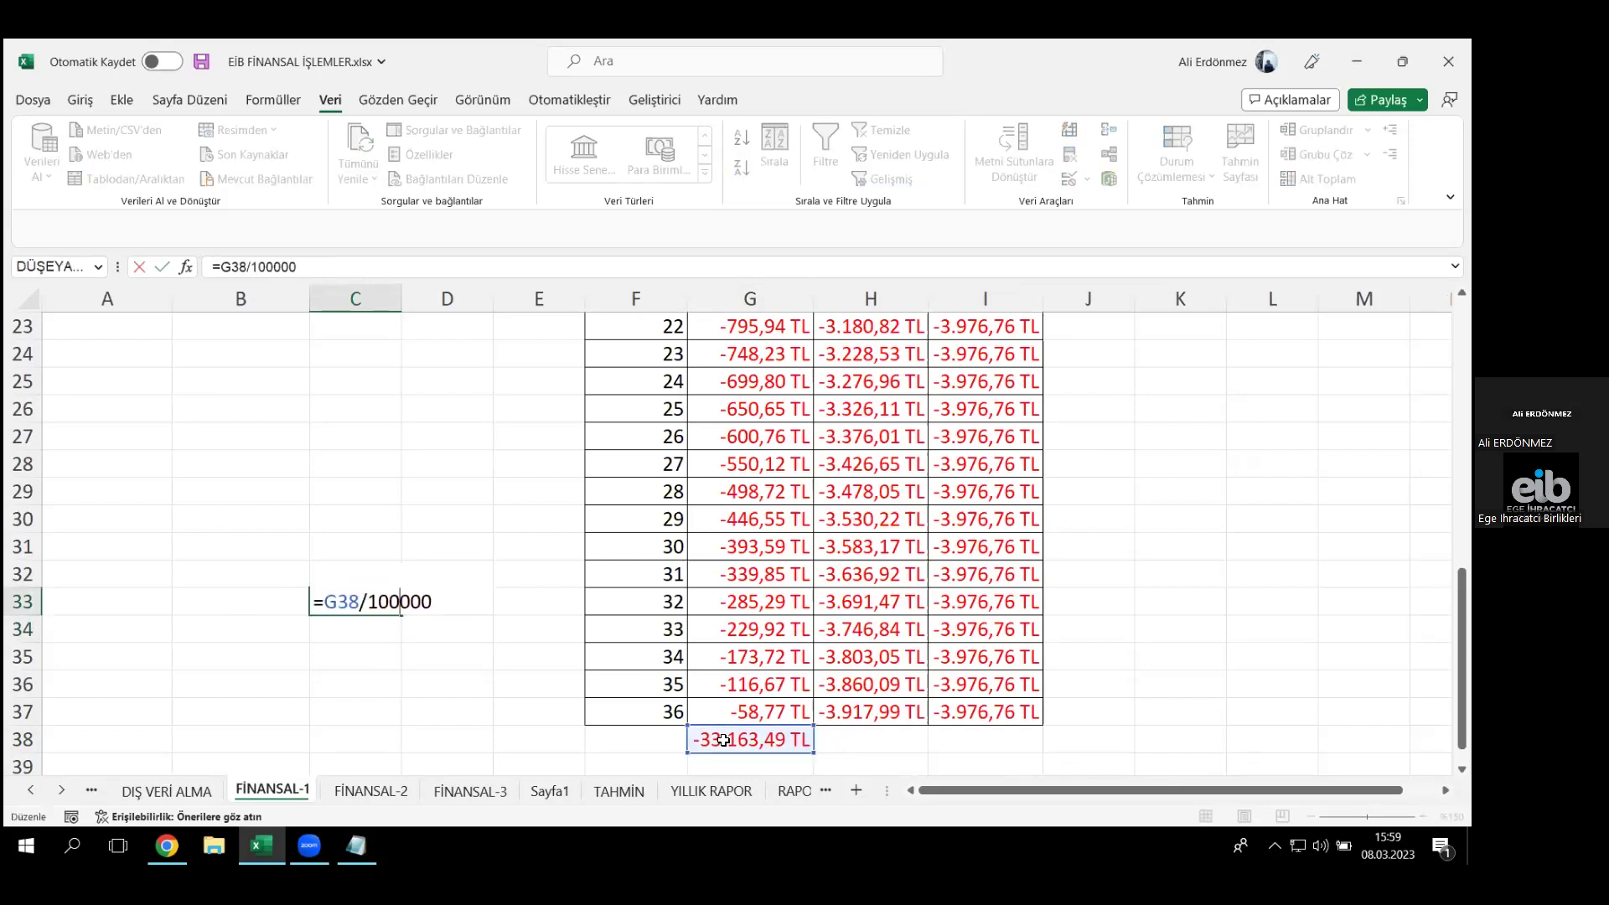
text(-)
key(Return)
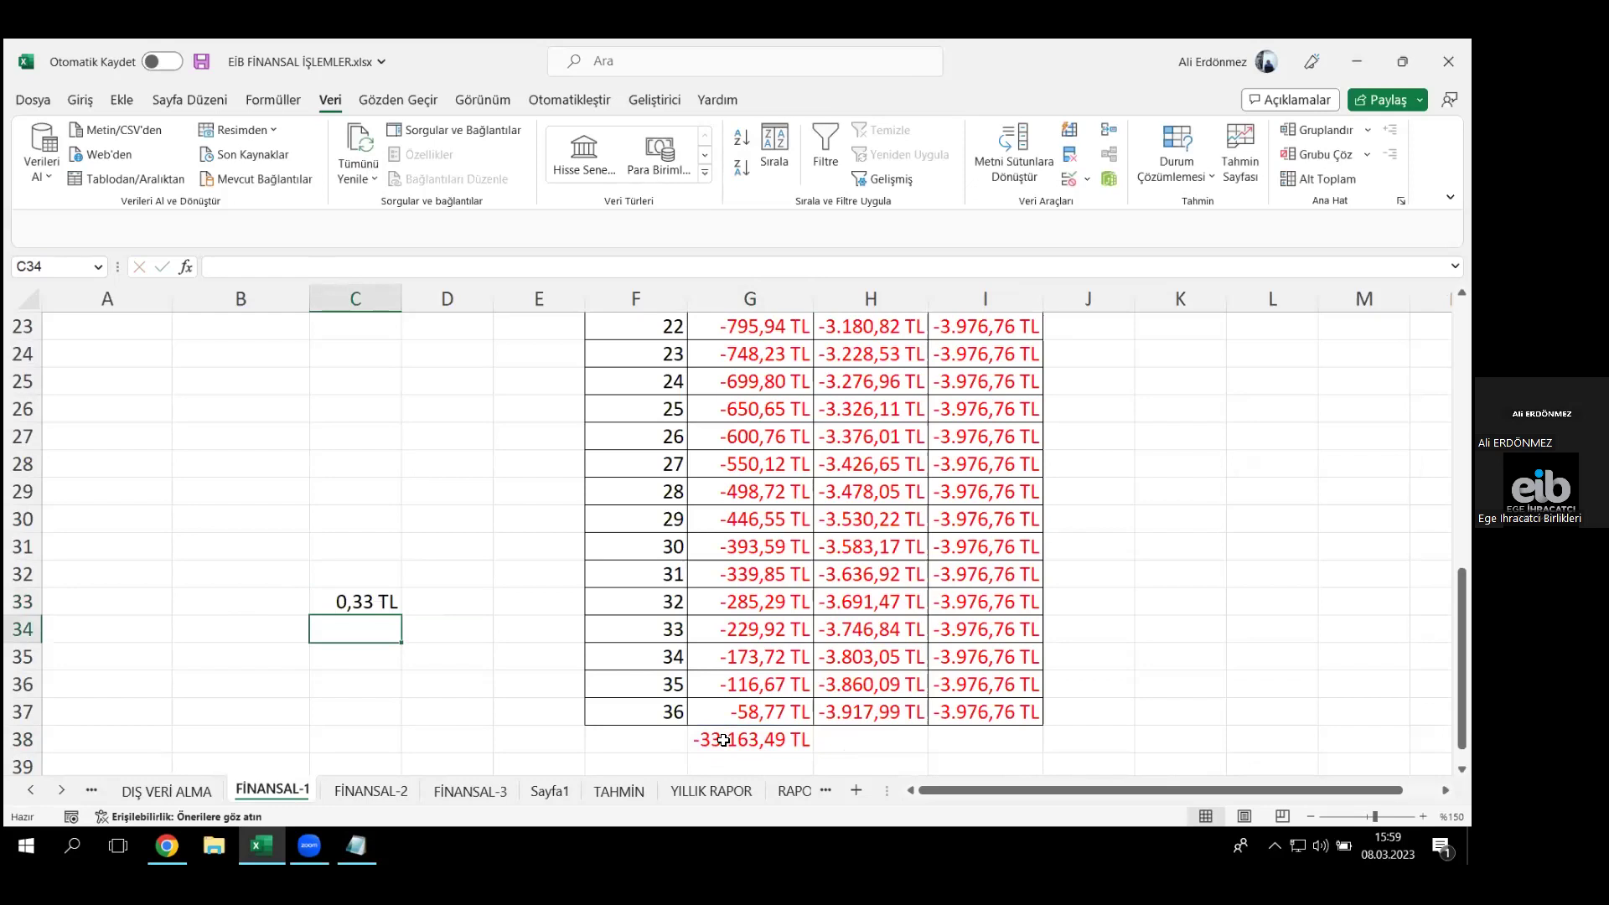
key(Up)
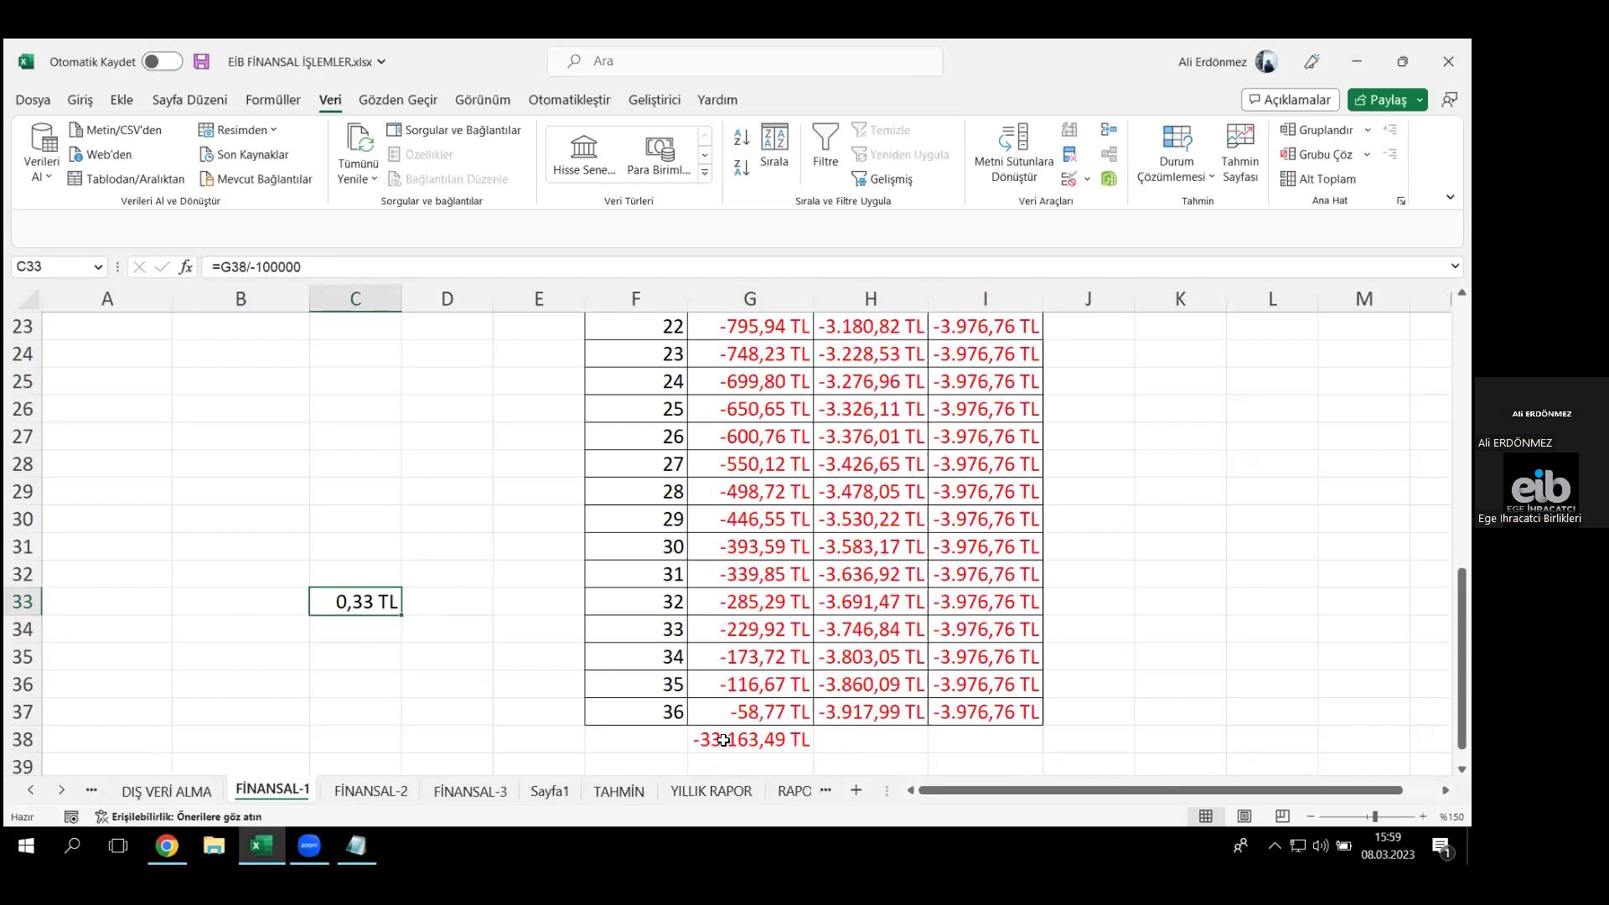
- Change the loan amount in B1 to 100000 and check the total interest in G38
key(ctrl+Home)
key(Right)
text(100000)
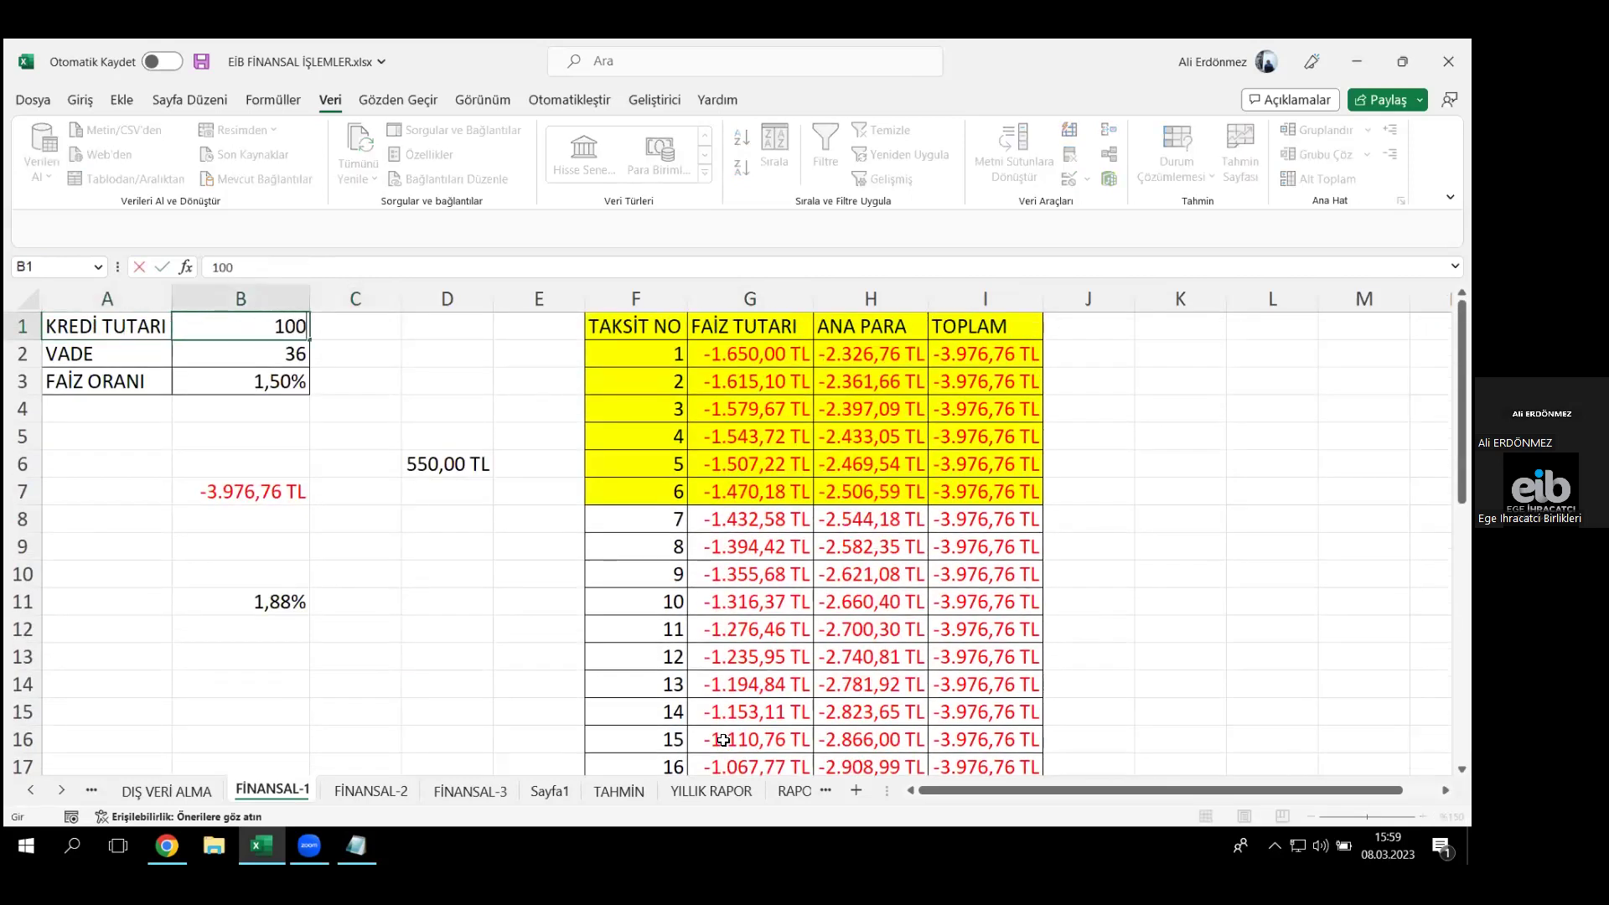
key(Return)
key(ctrl+Down)
key(ctrl+Down)
key(ctrl+Down)
key(ctrl+Right)
key(ctrl+Down)
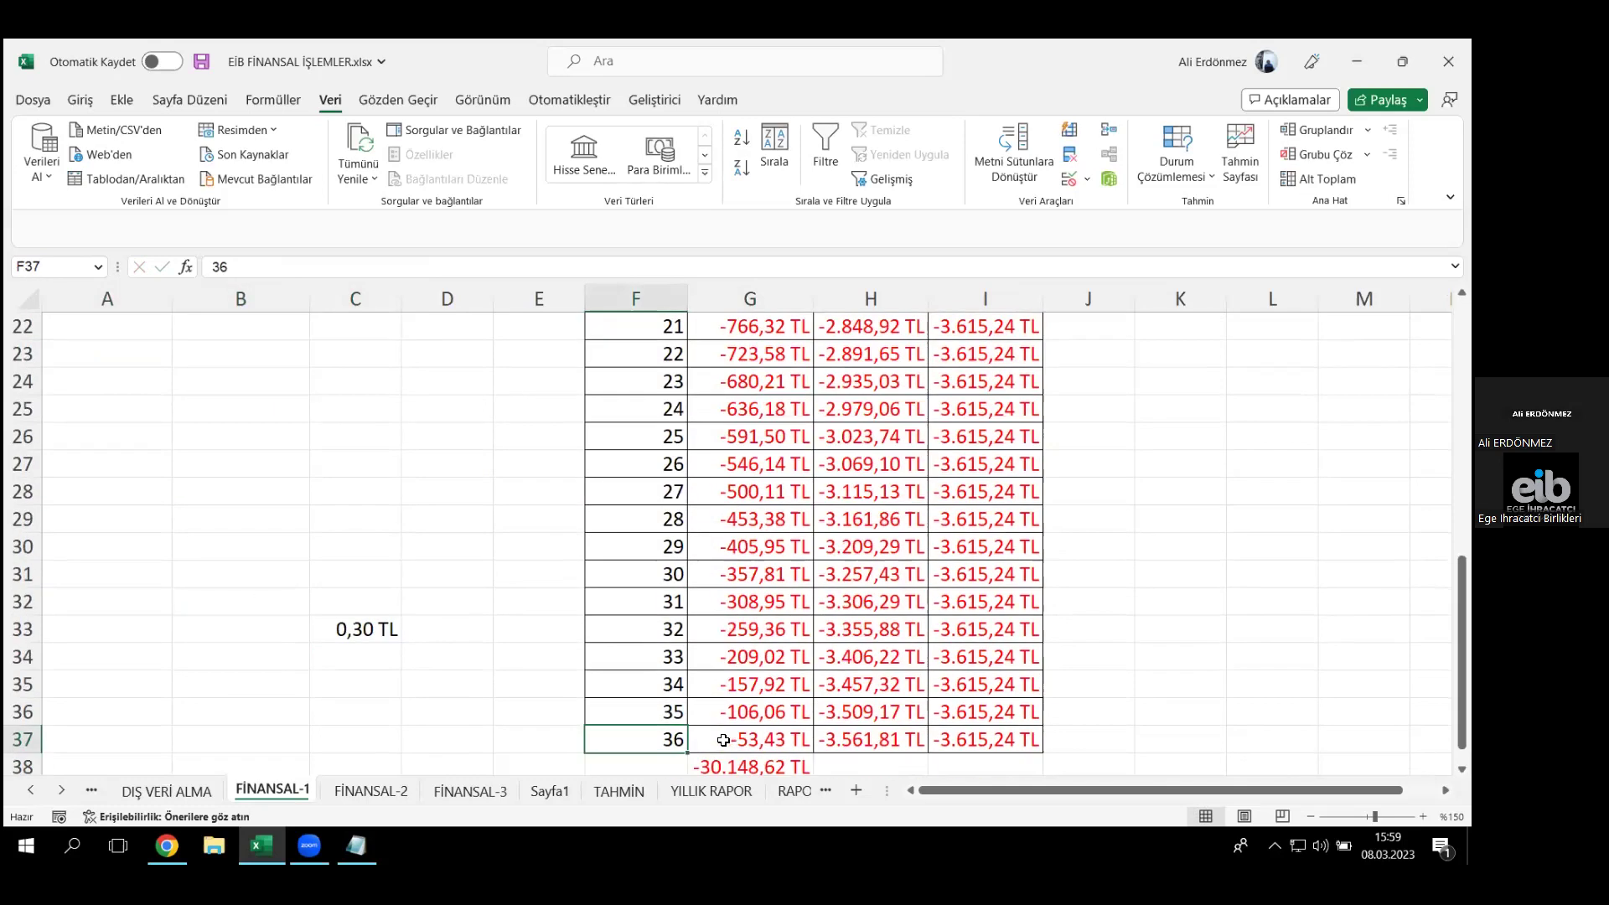
key(Right)
key(Down)
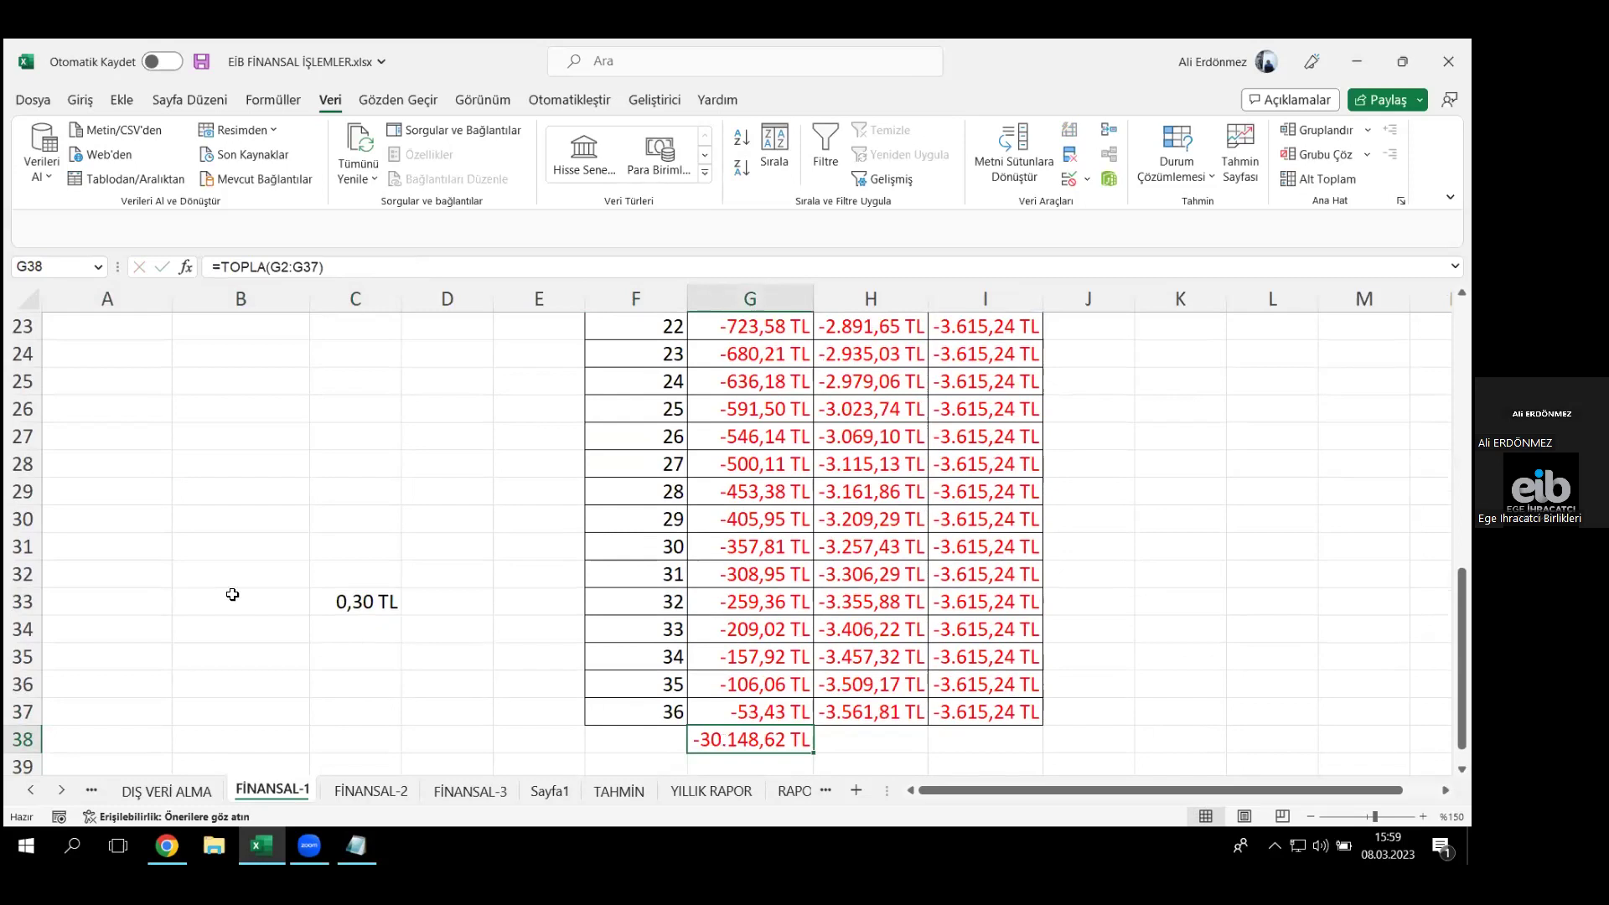
- Enter =130000/100000 in B35 and =100000/130000 in B37
click(242, 652)
text(=)
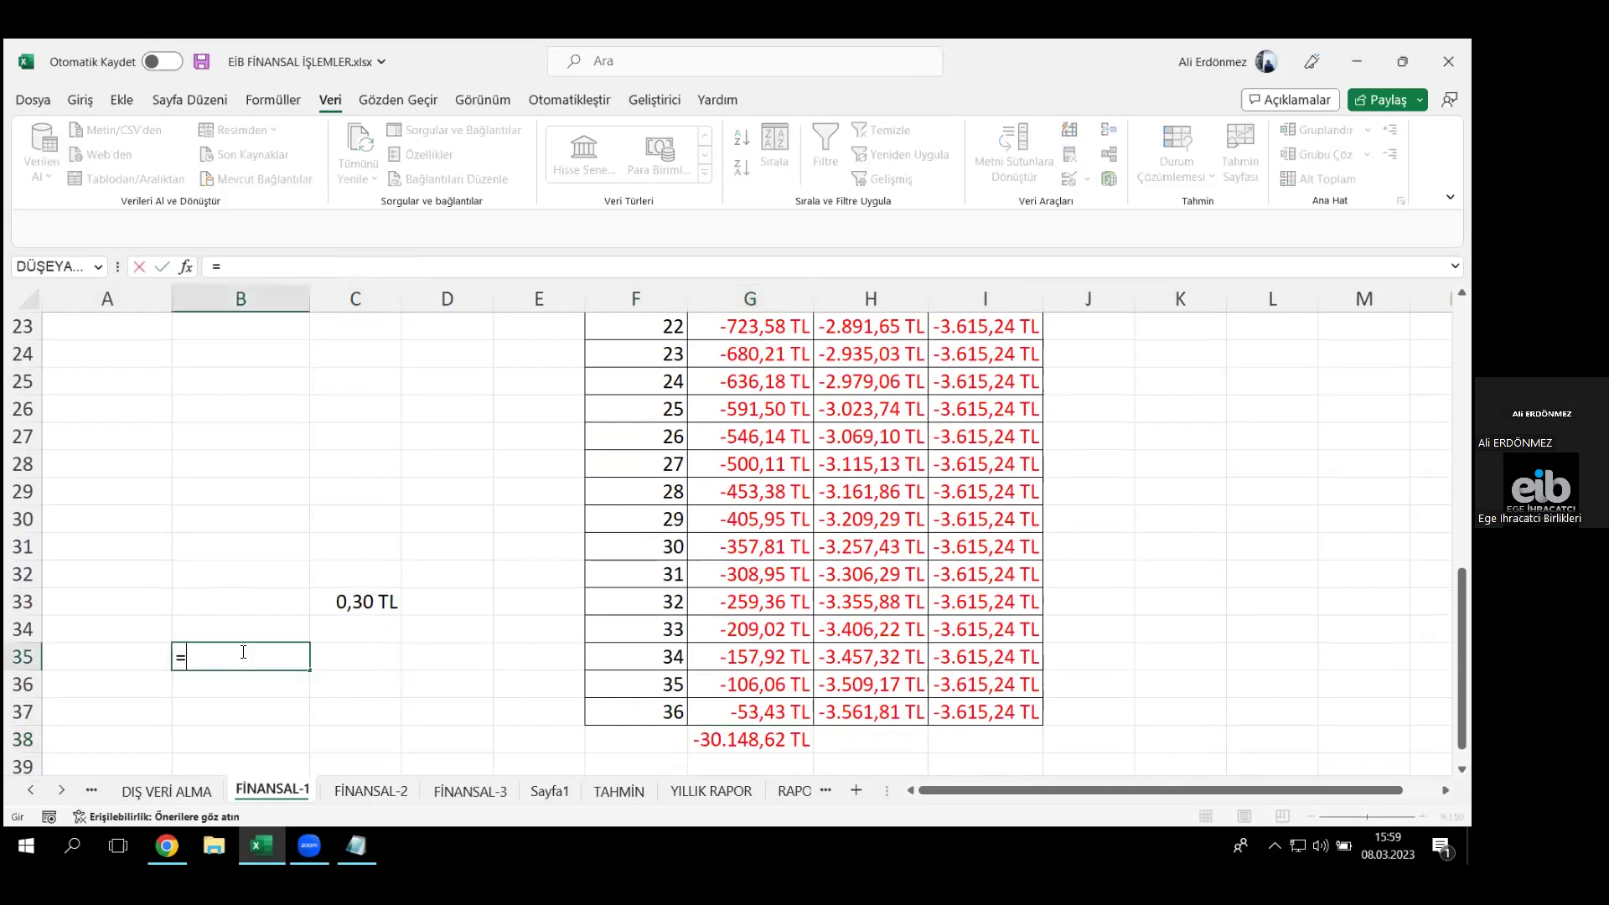
text(130000/100000)
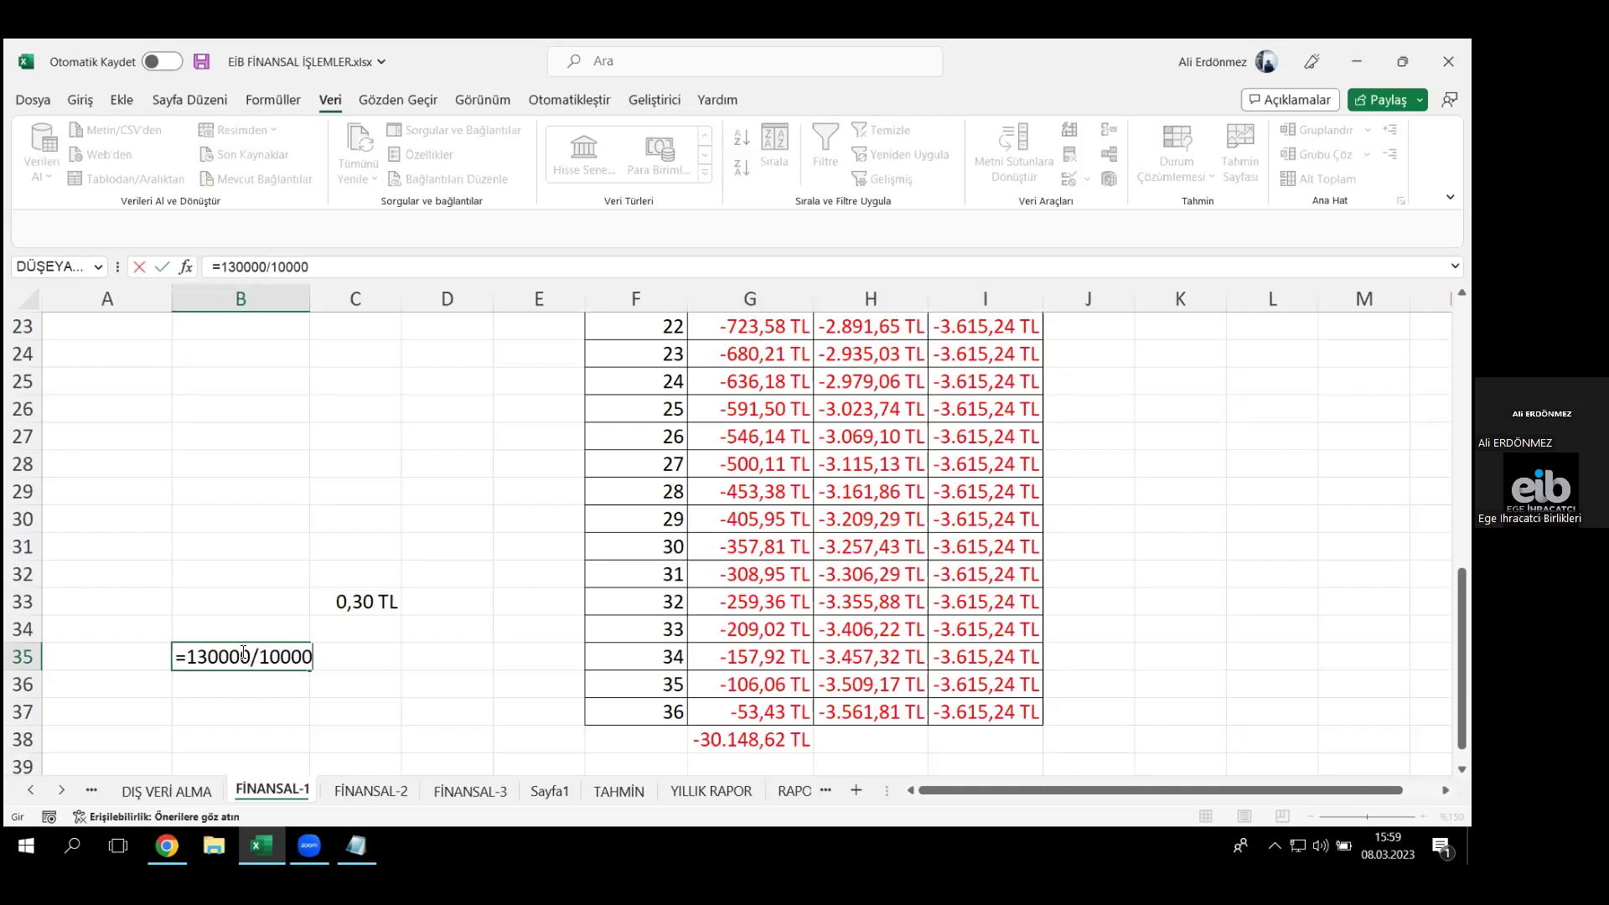
key(Return)
key(Down)
text(=1)
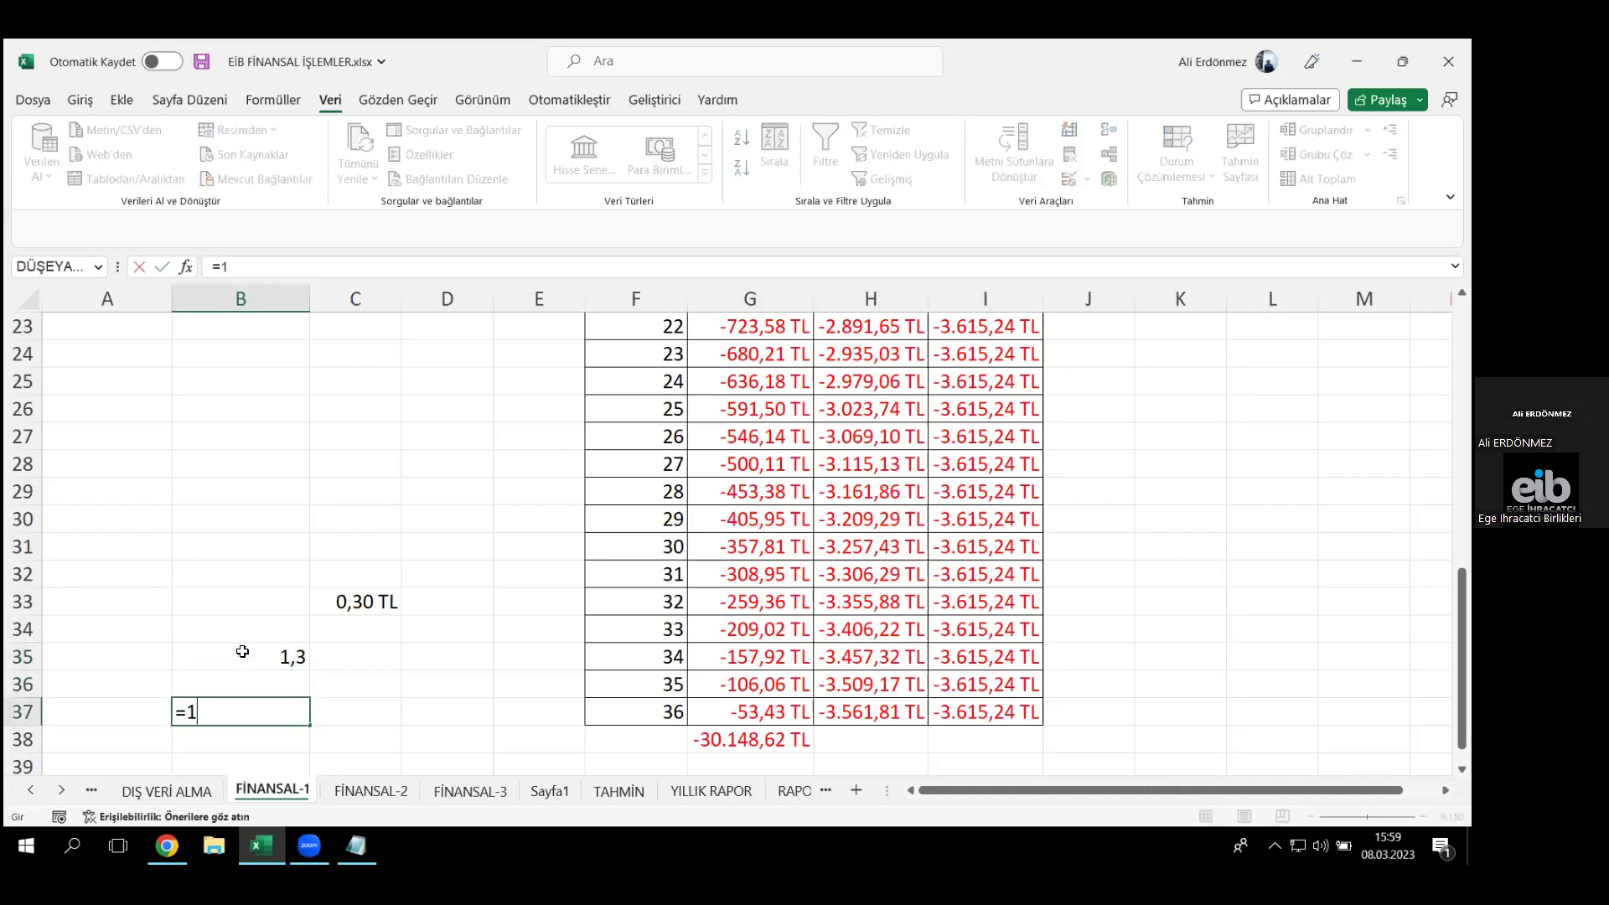
text(00000/130000)
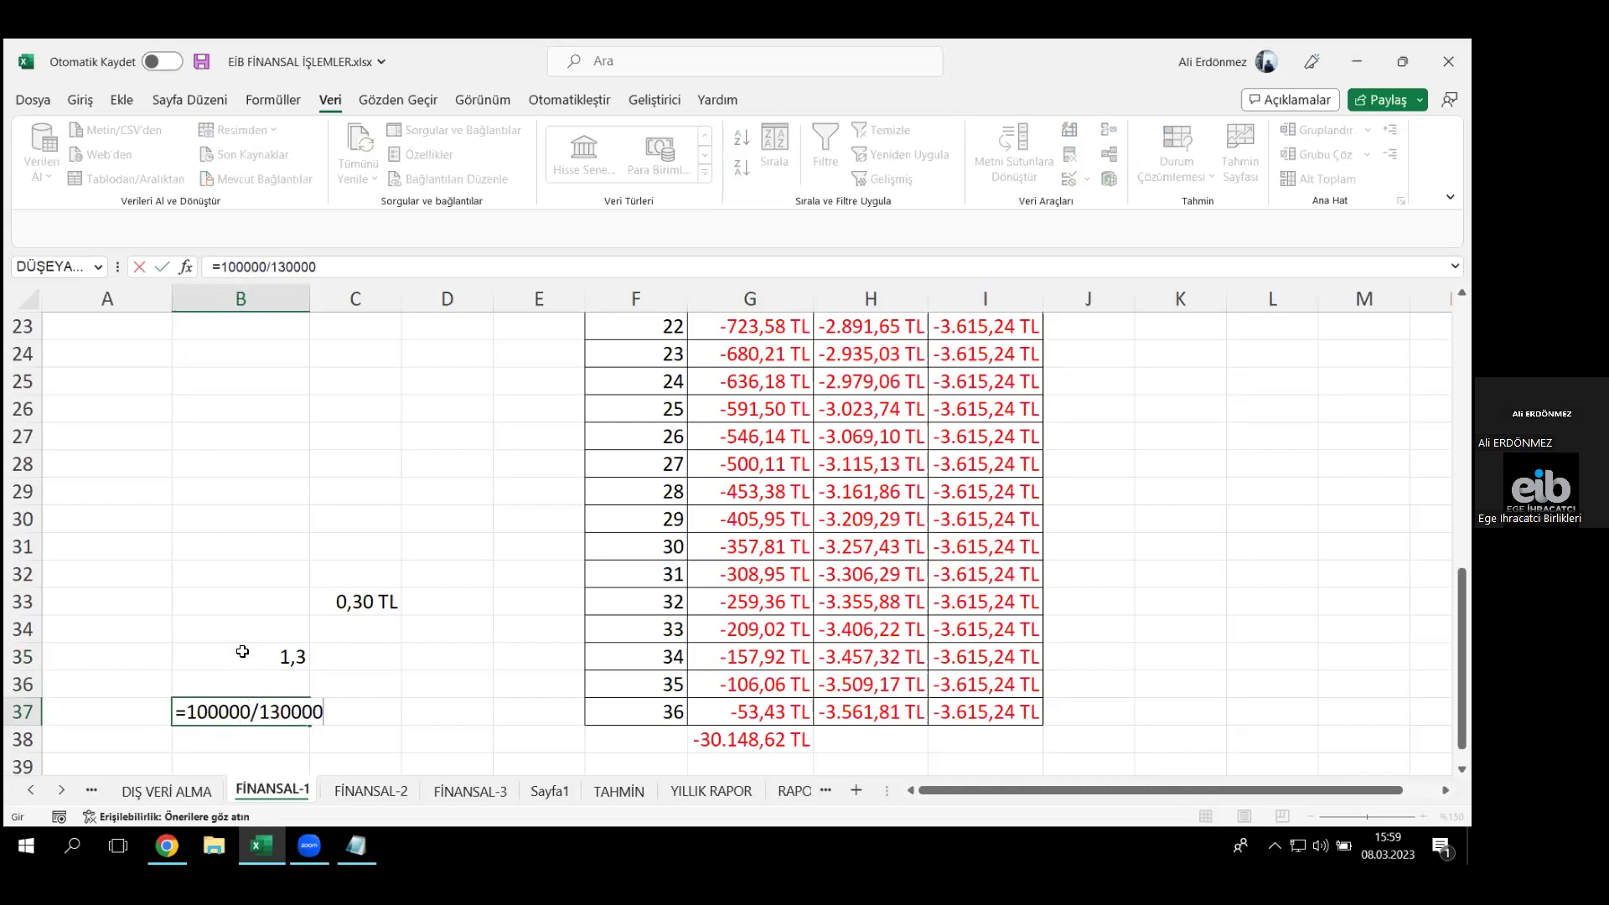
key(Return)
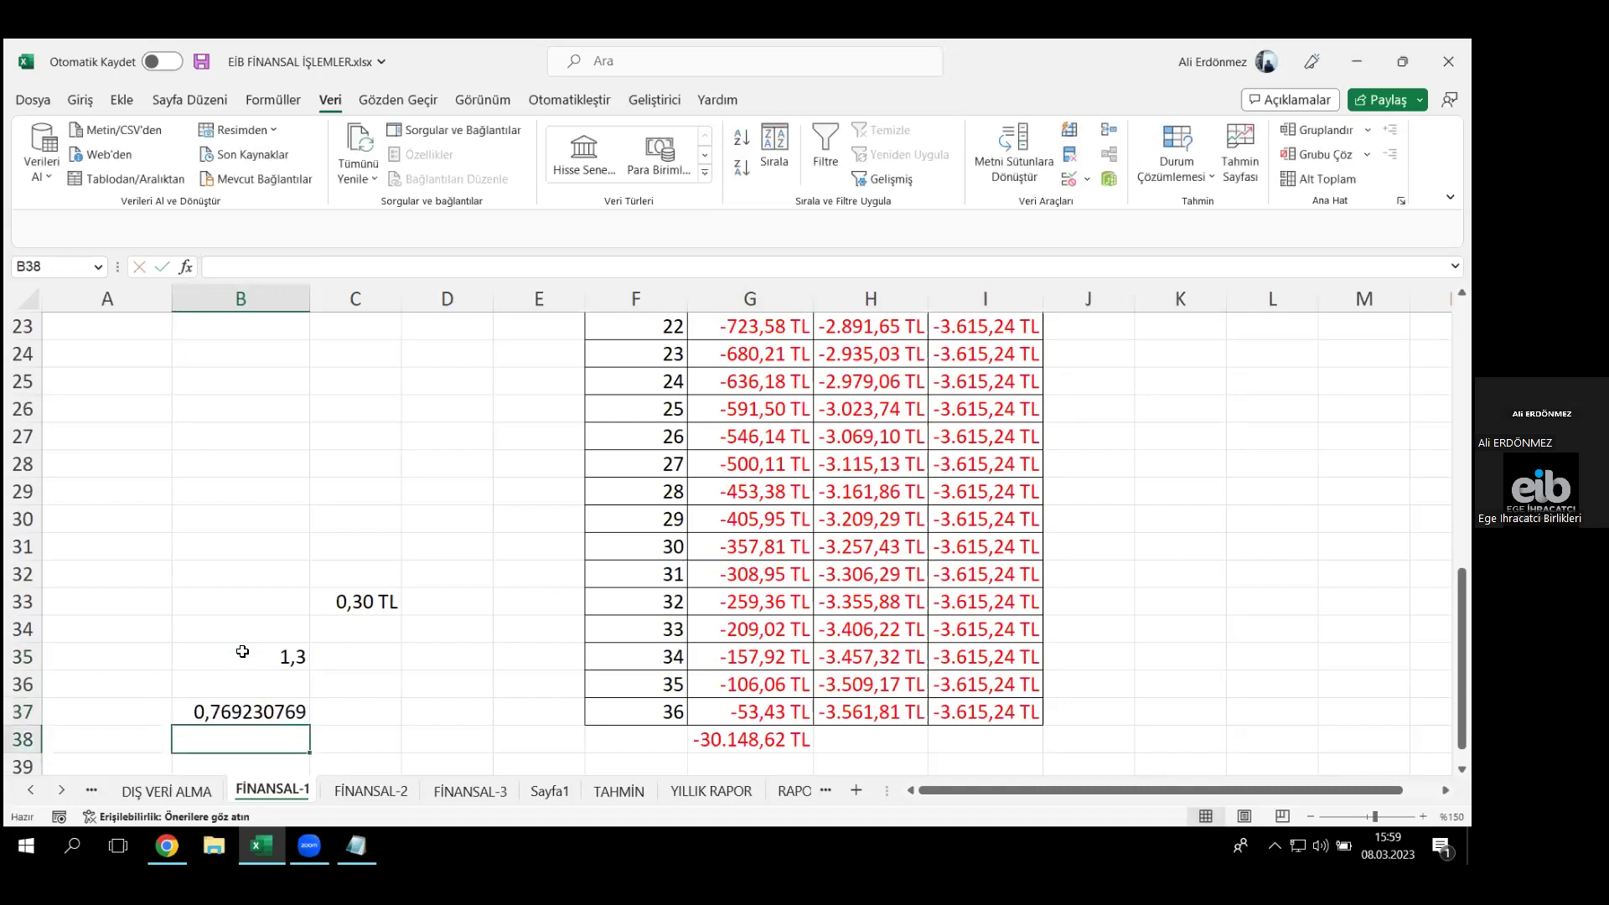
- Revise B37 to =1-(100000/130000), giving 0,230769231
key(Up)
key(Right)
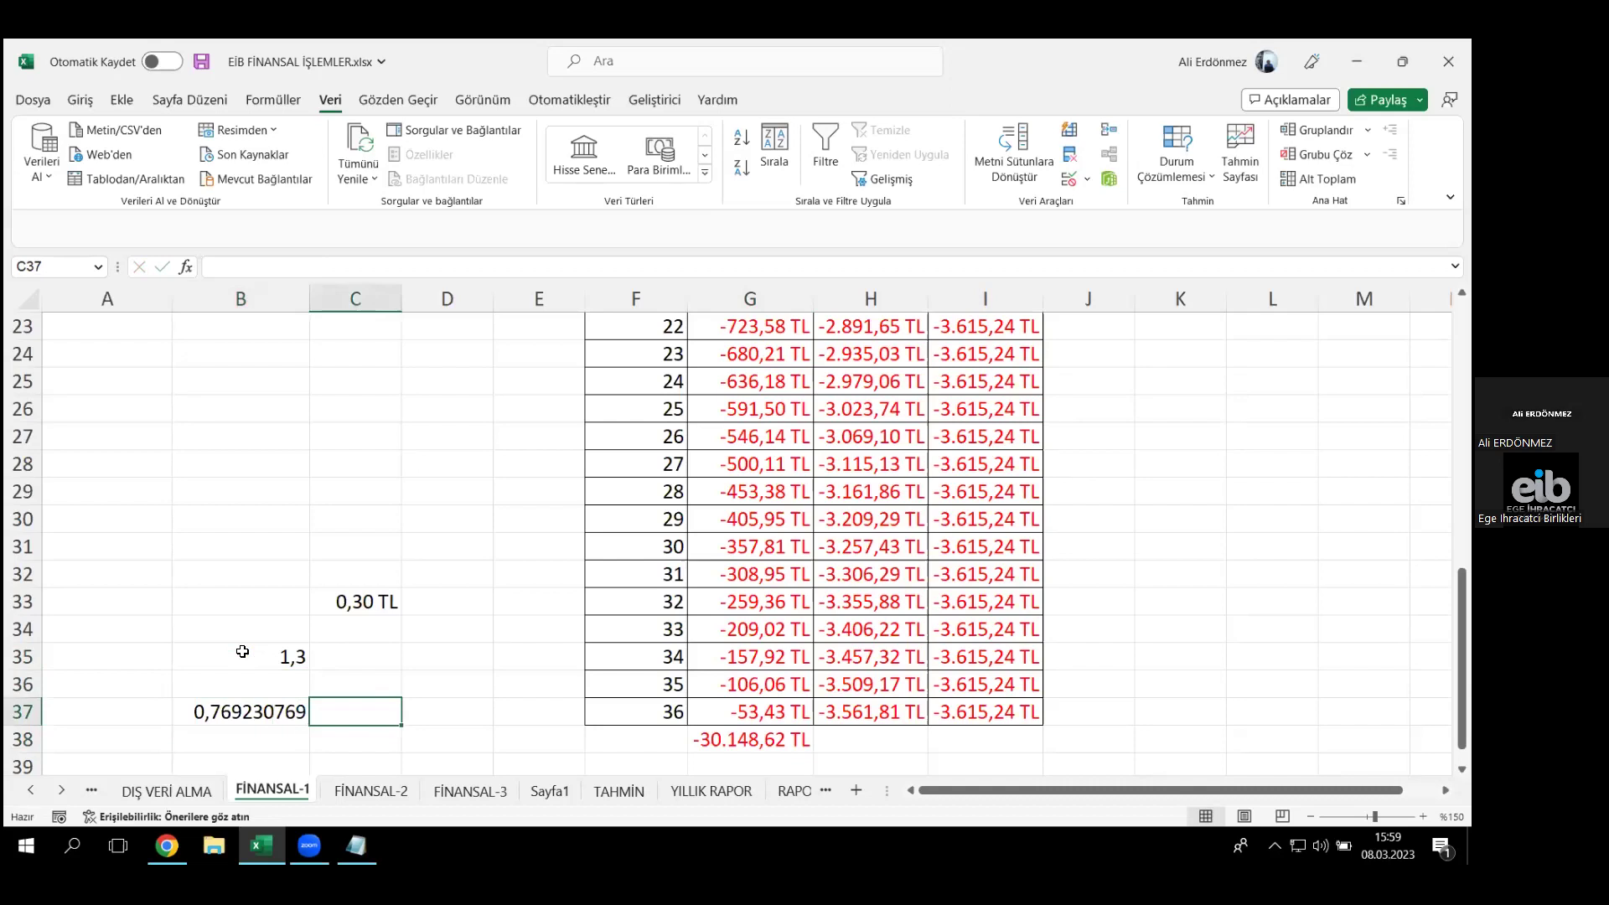
key(Left)
key(F2)
key(Left)
key(Left)
key(Left)
key(Left)
key(Left)
key(Left)
key(Left)
key(Left)
key(Left)
key(Left)
key(Left)
key(Left)
key(Left)
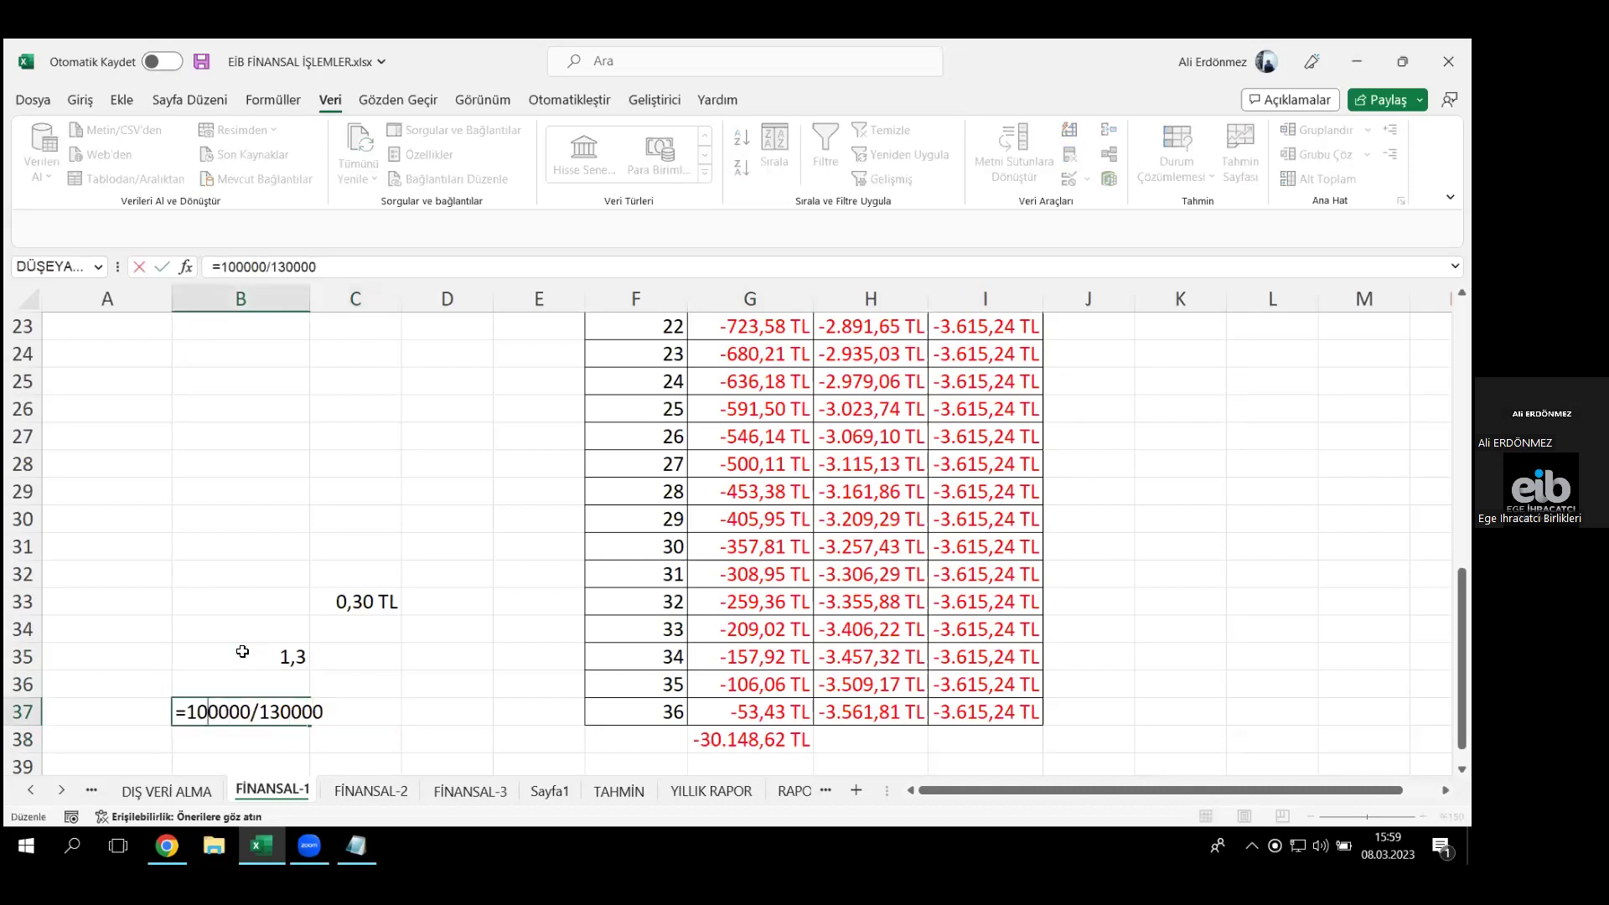
text(1-()
key(Return)
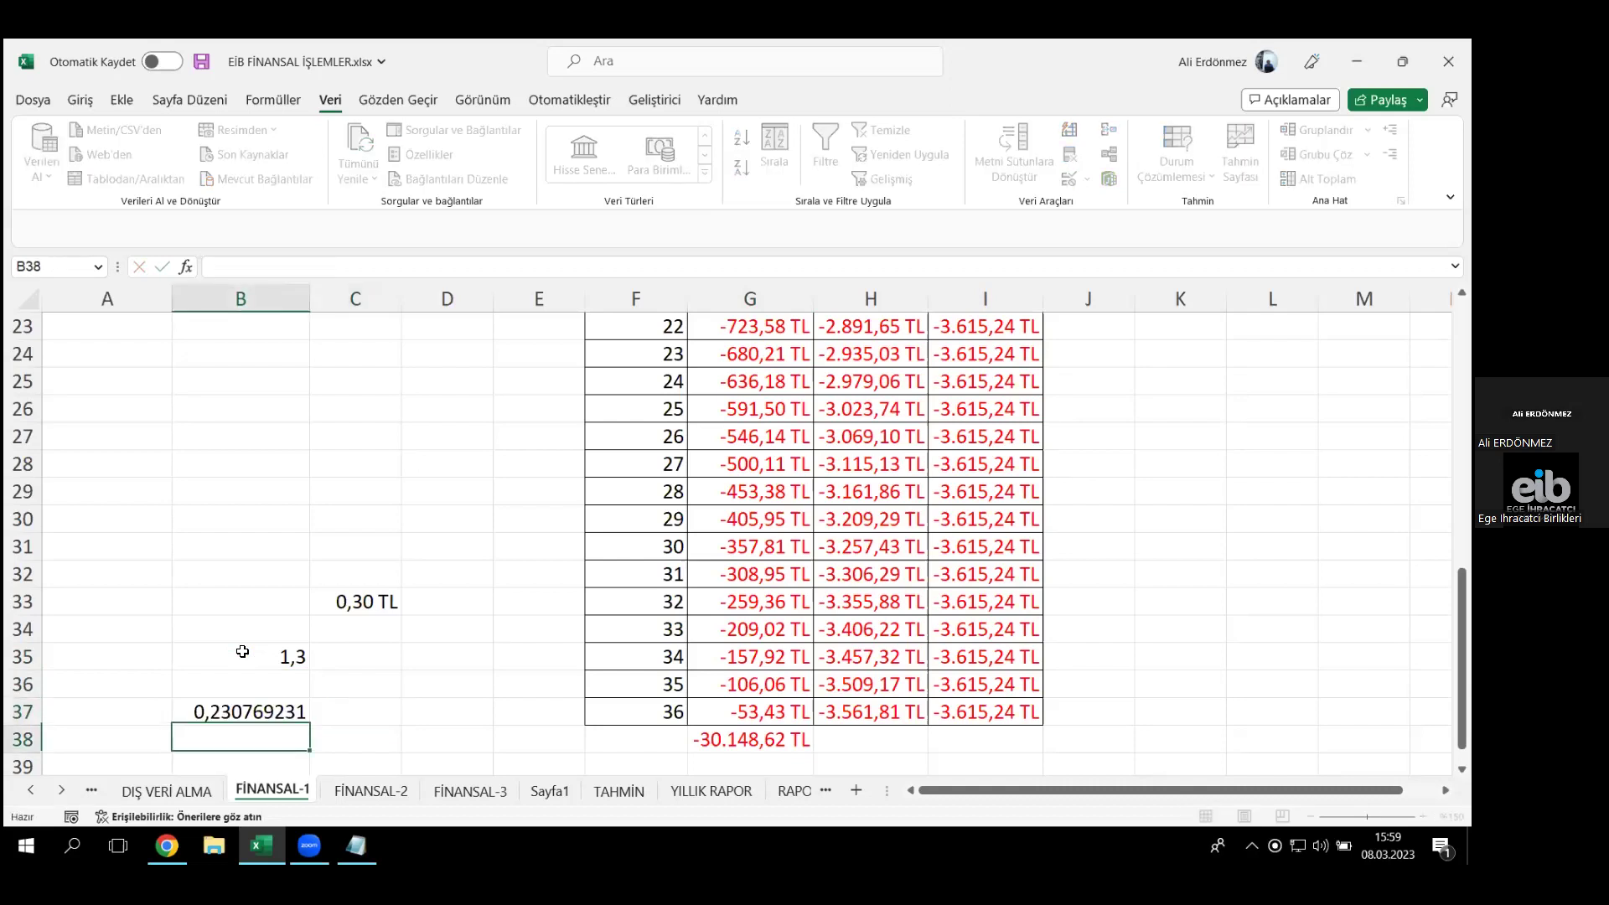
key(Up)
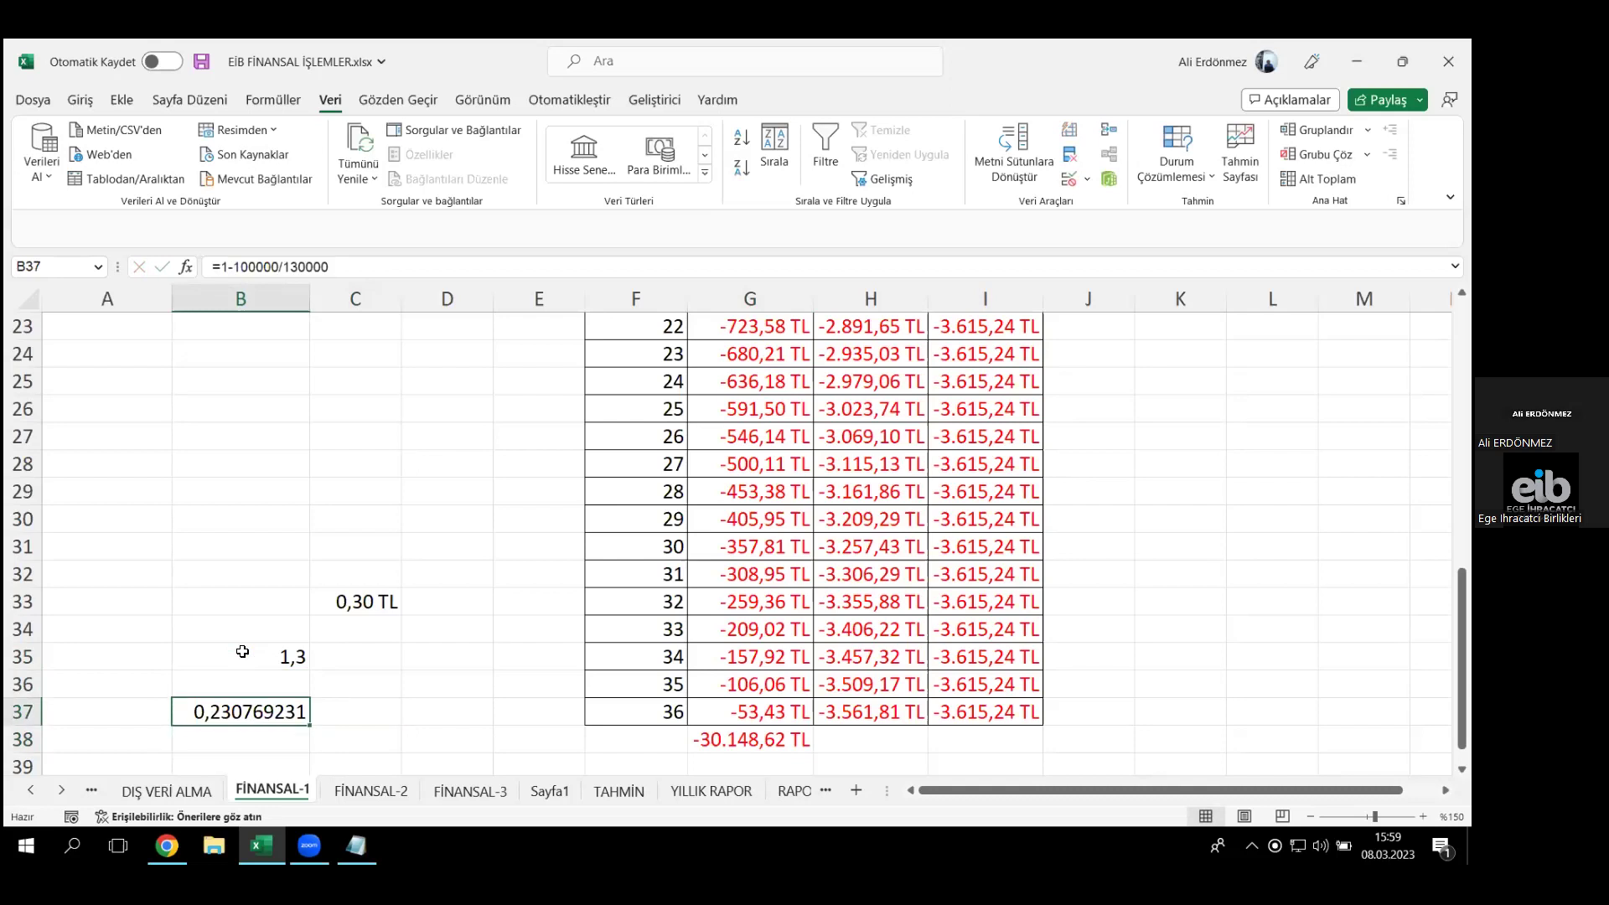
- Enter an annual rate formula =B3*12 in D3
key(Up)
key(Up)
key(Up)
key(Up)
key(Up)
key(Up)
key(Up)
key(Up)
key(Up)
key(Up)
key(Up)
key(Up)
key(Up)
key(Up)
key(Up)
key(Up)
key(Up)
key(Up)
key(Up)
key(Up)
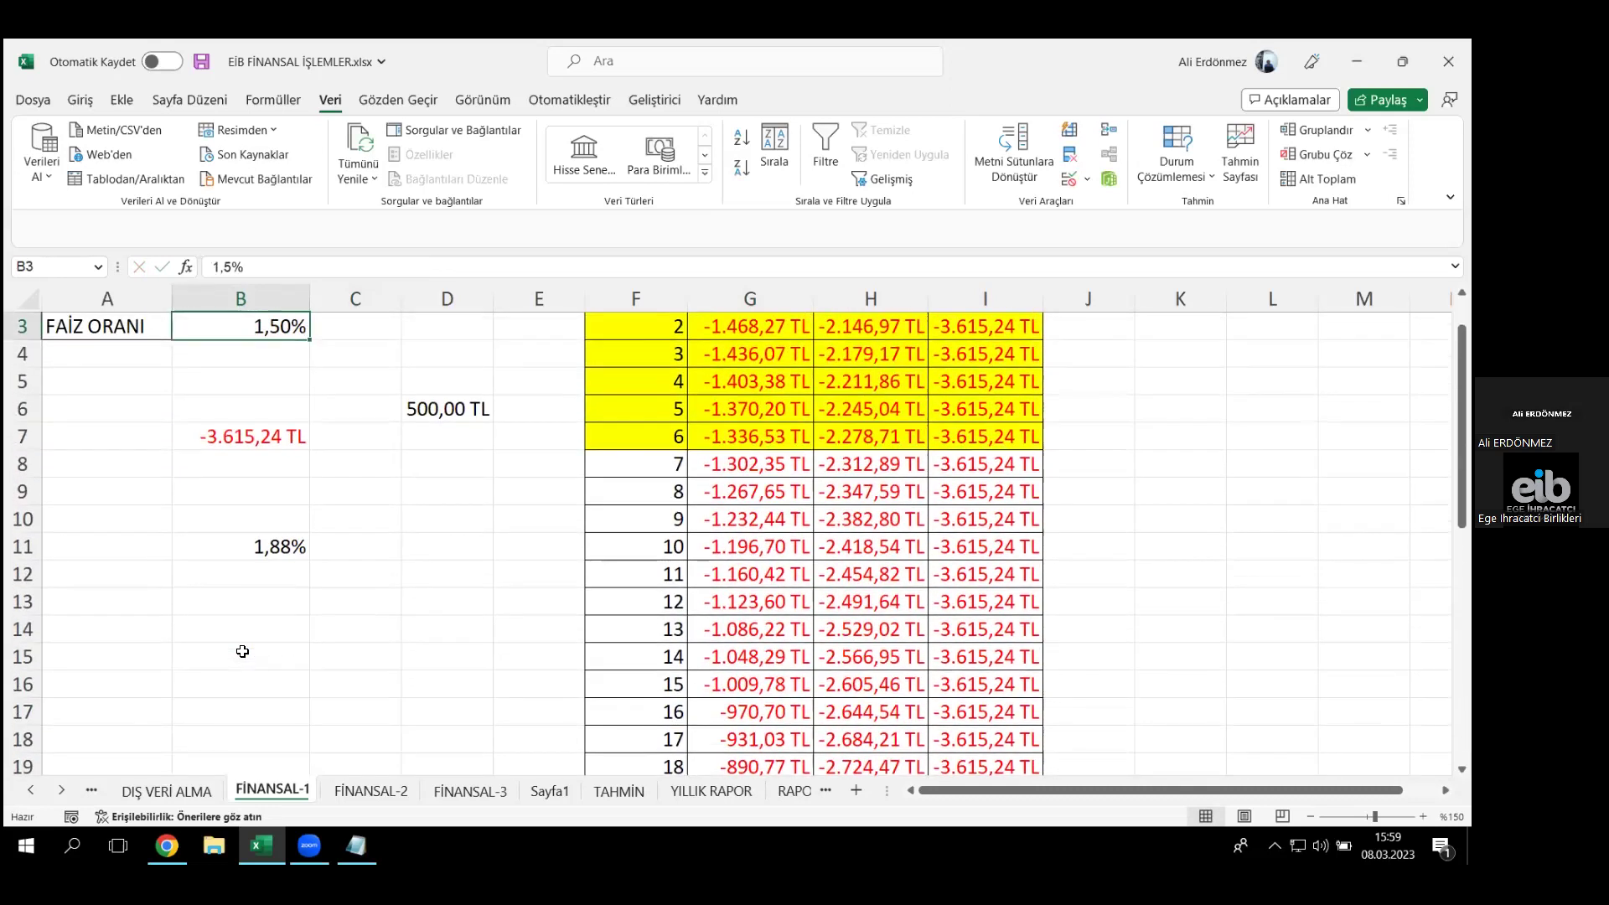
key(Up)
key(Up)
key(Down)
key(Right)
key(Down)
key(Right)
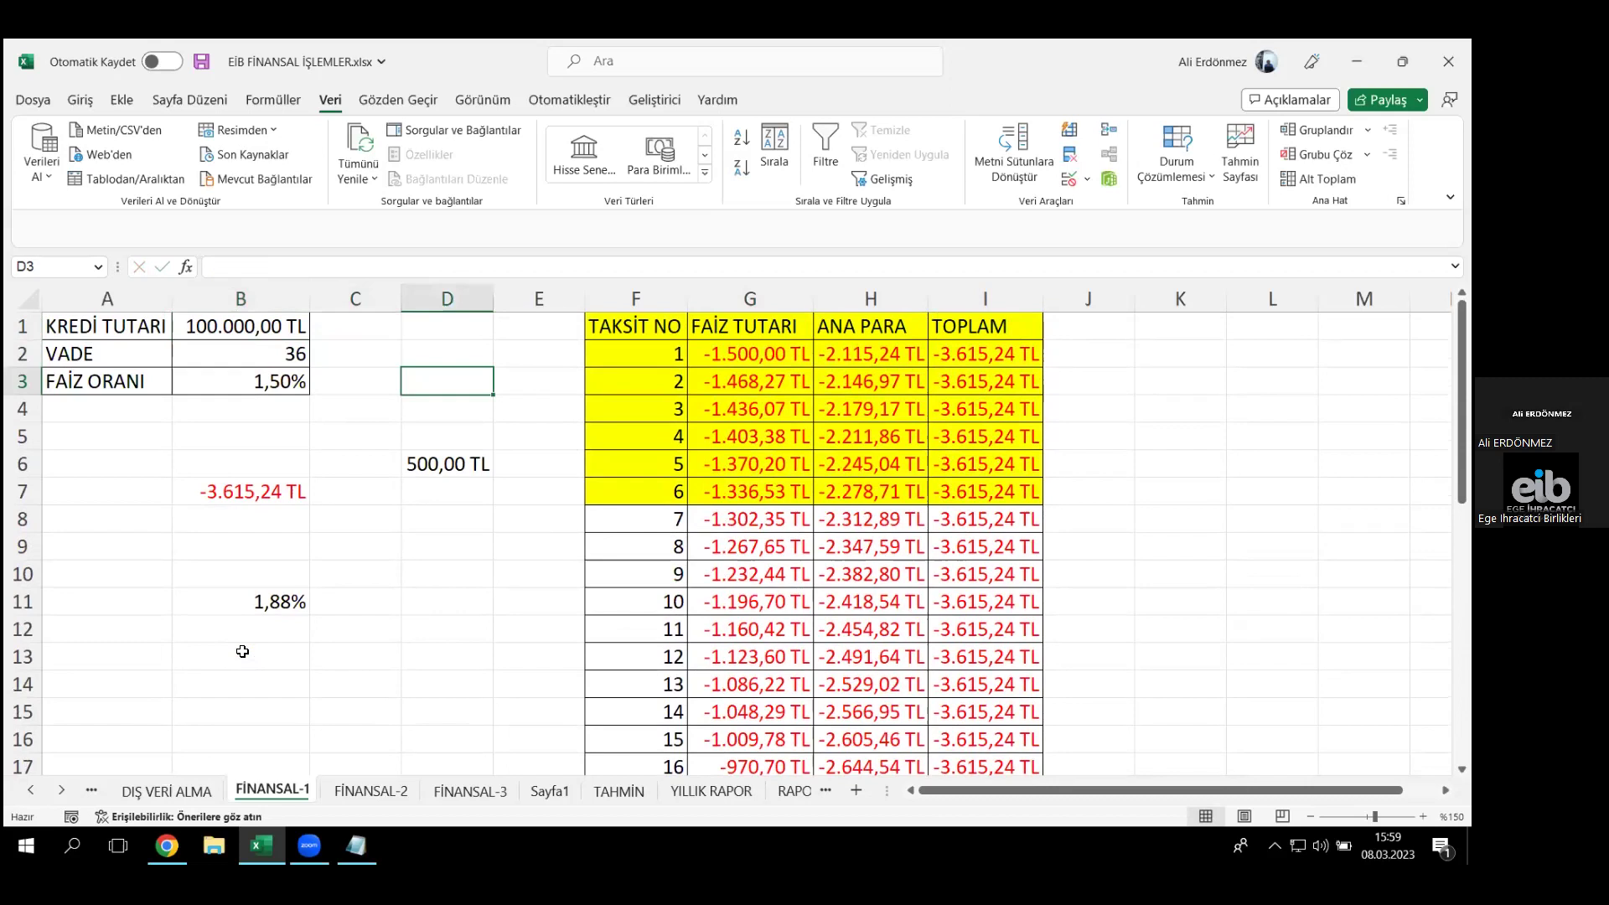
text(=)
key(Left)
- Clear the D3 formula again and return to the Notepad question
key(Left)
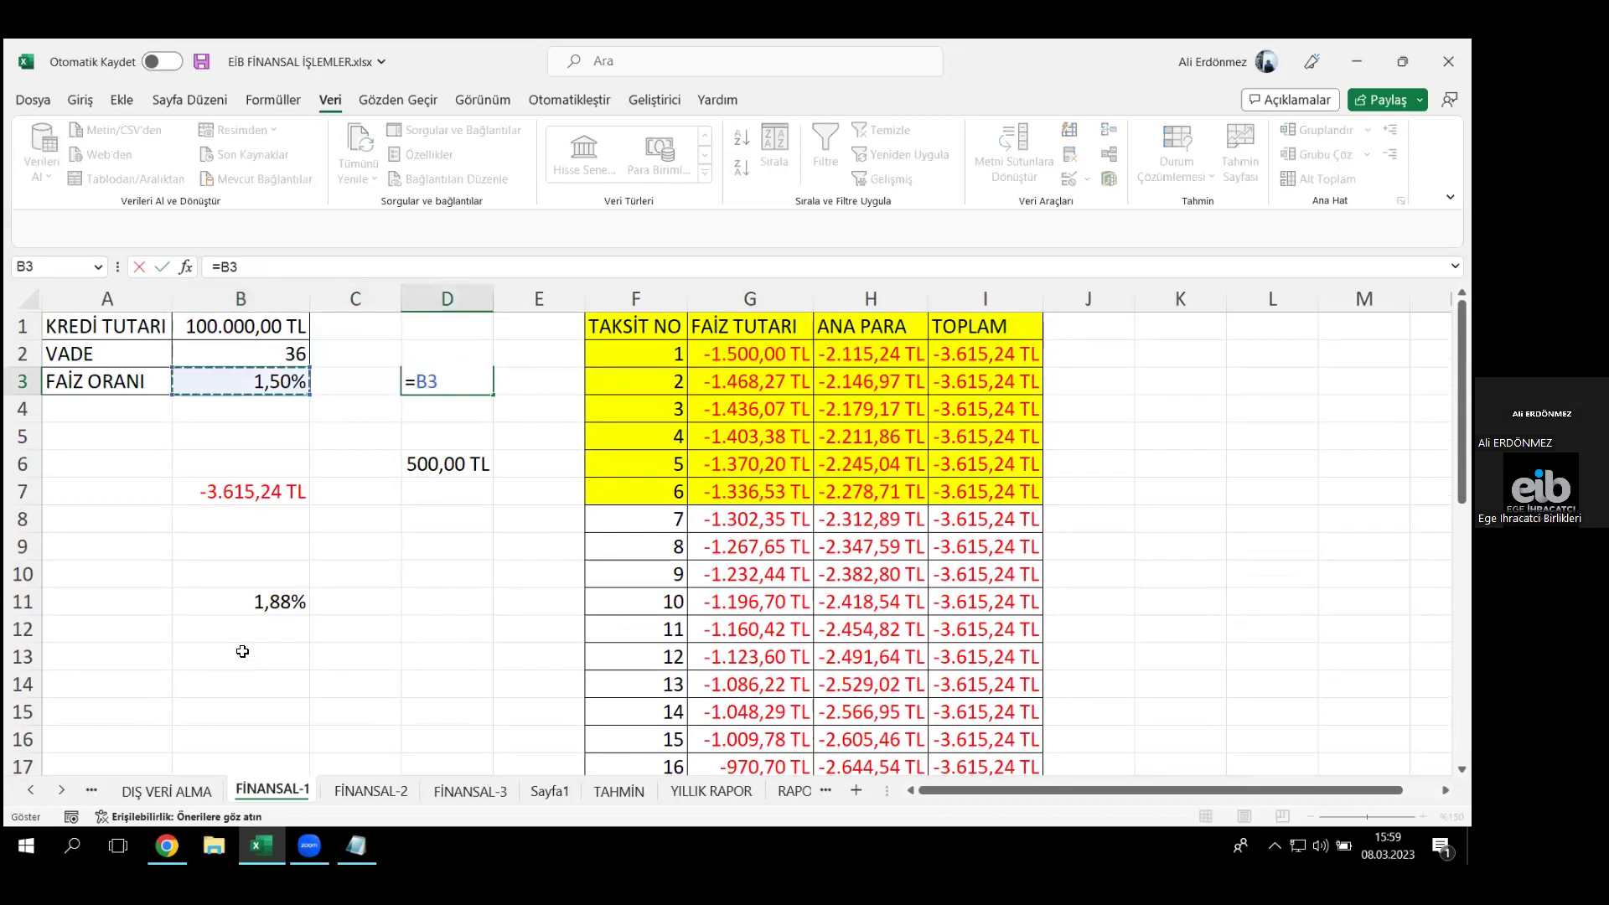
text(*12)
key(Return)
key(Home)
key(ctrl+Right)
key(Left)
key(Up)
key(Left)
key(Delete)
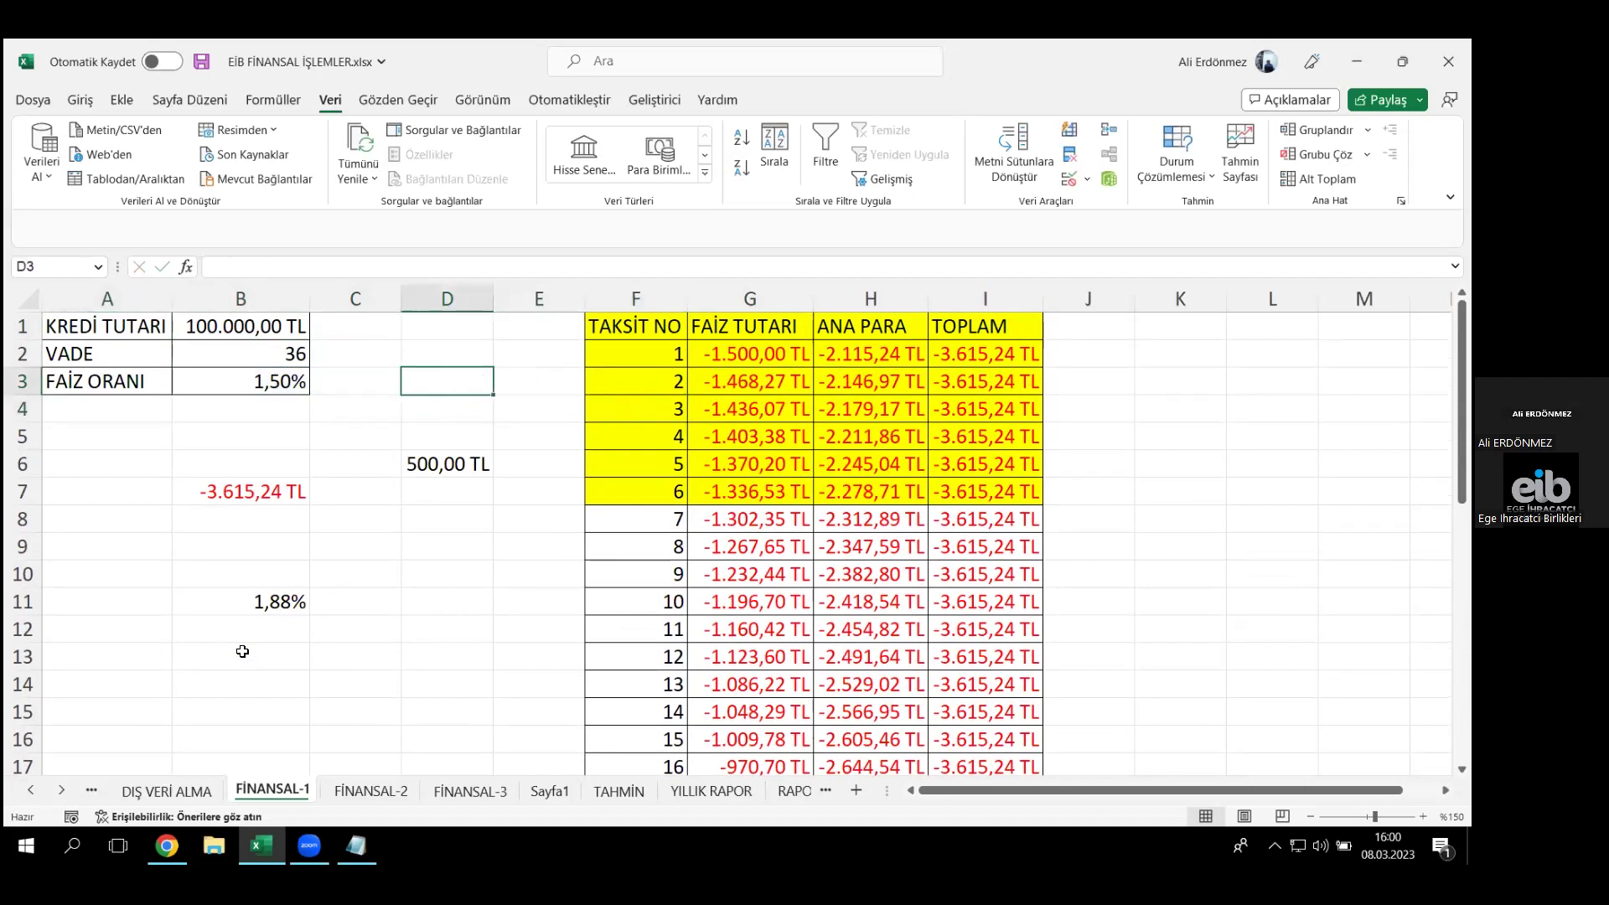
key(alt+Tab)
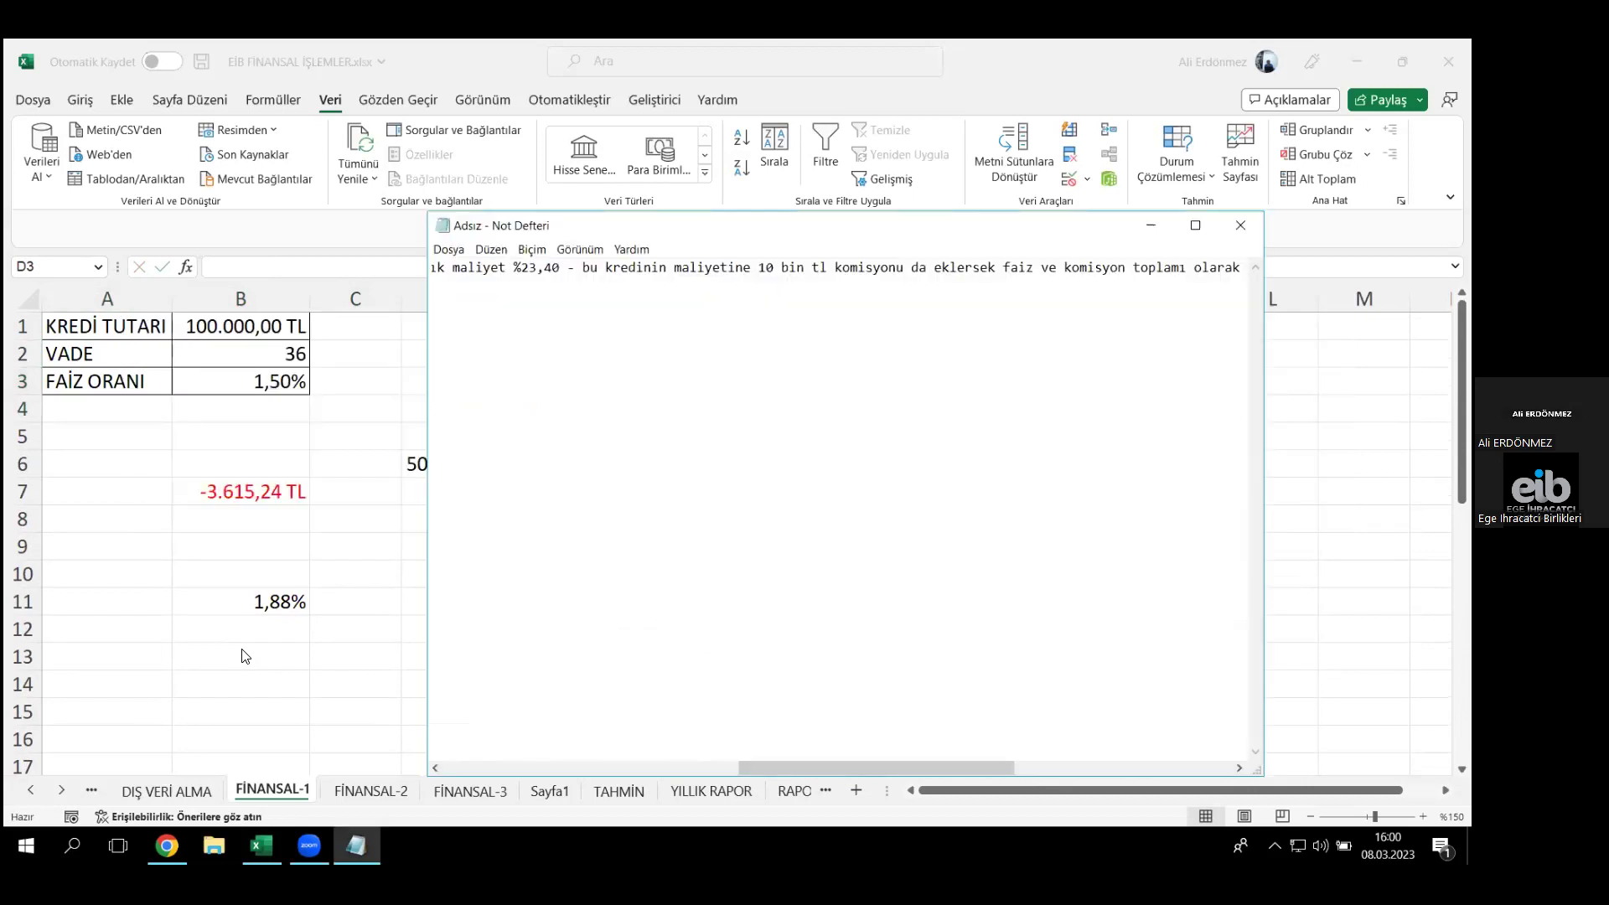
- Save the question note to the Desktop as SORU.txt and move its window aside
drag(875, 768, 700, 602)
key(Home)
key(ctrl+s)
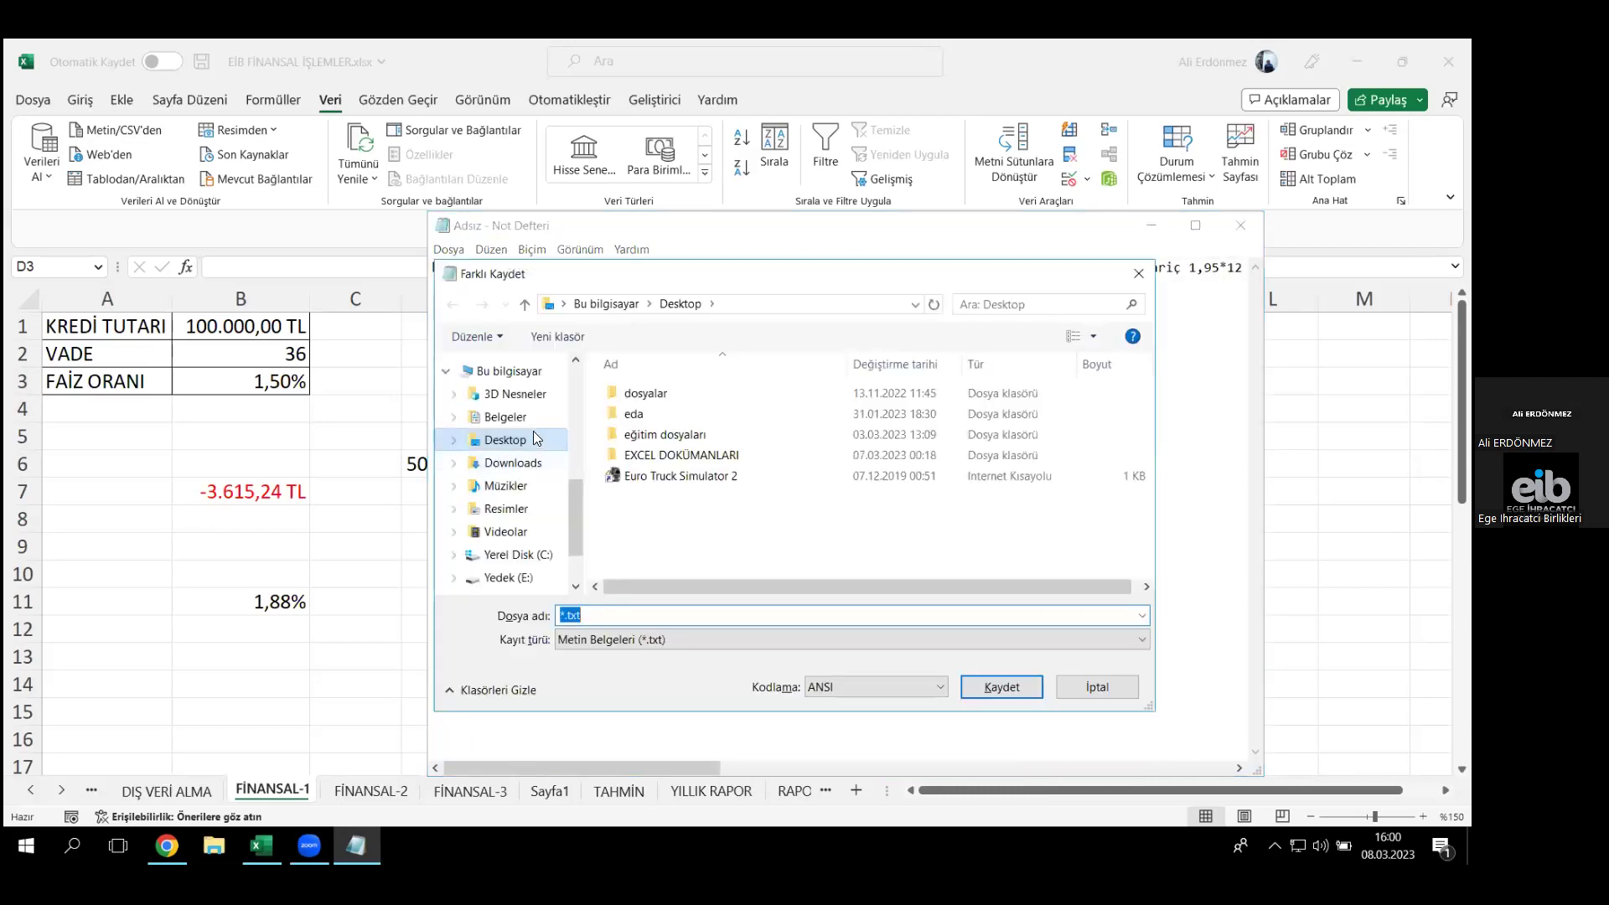
text(SORU)
key(Return)
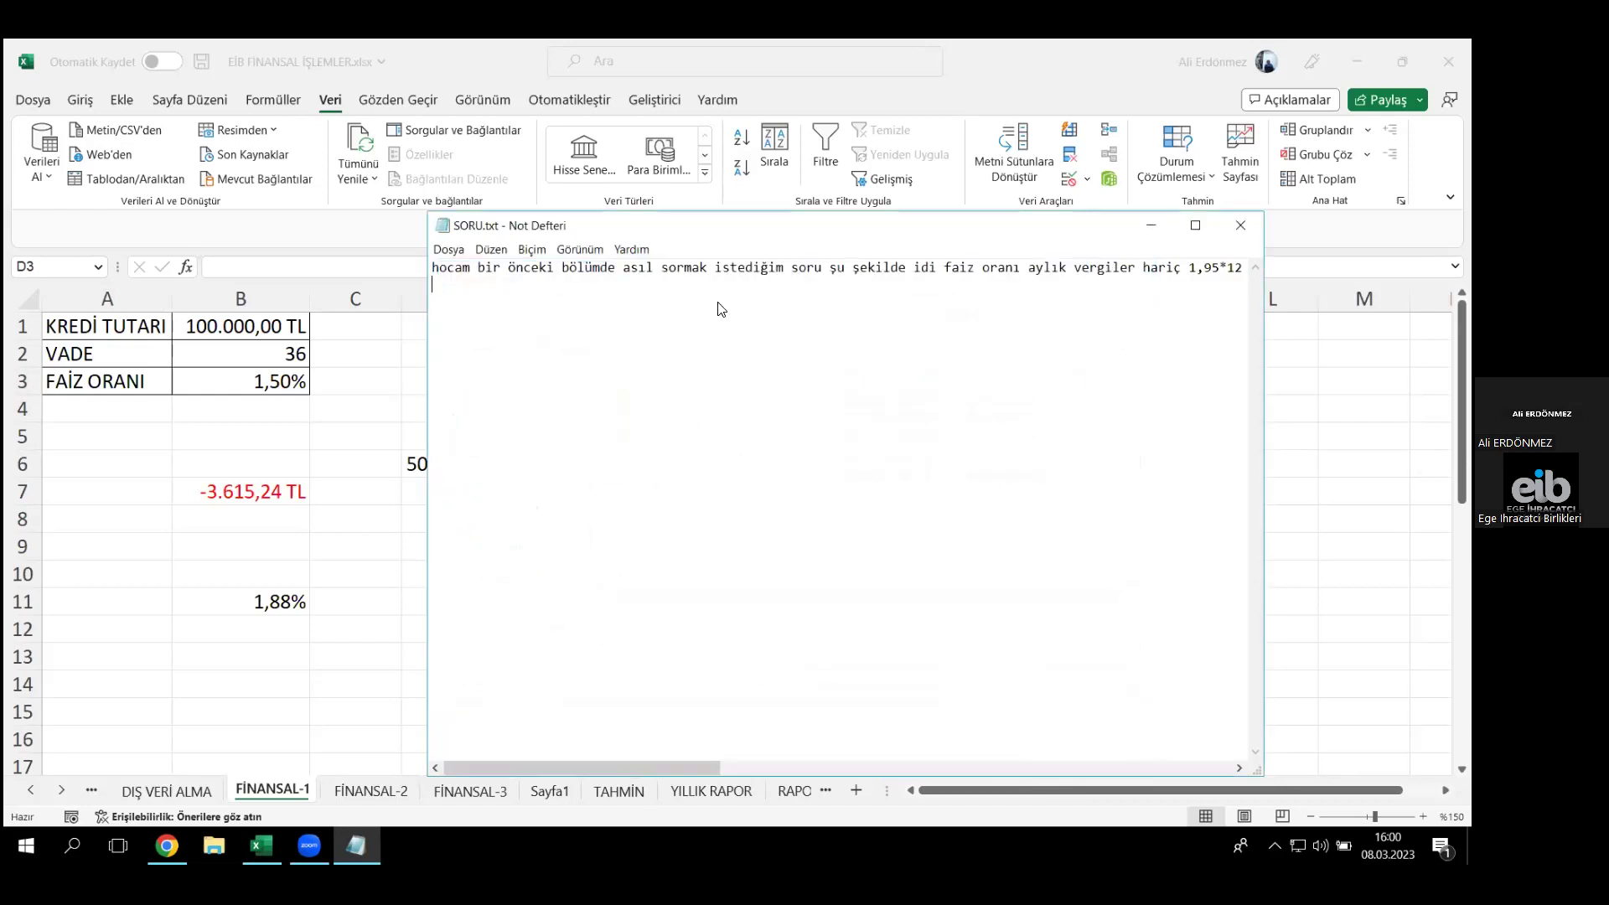
drag(721, 226, 355, 314)
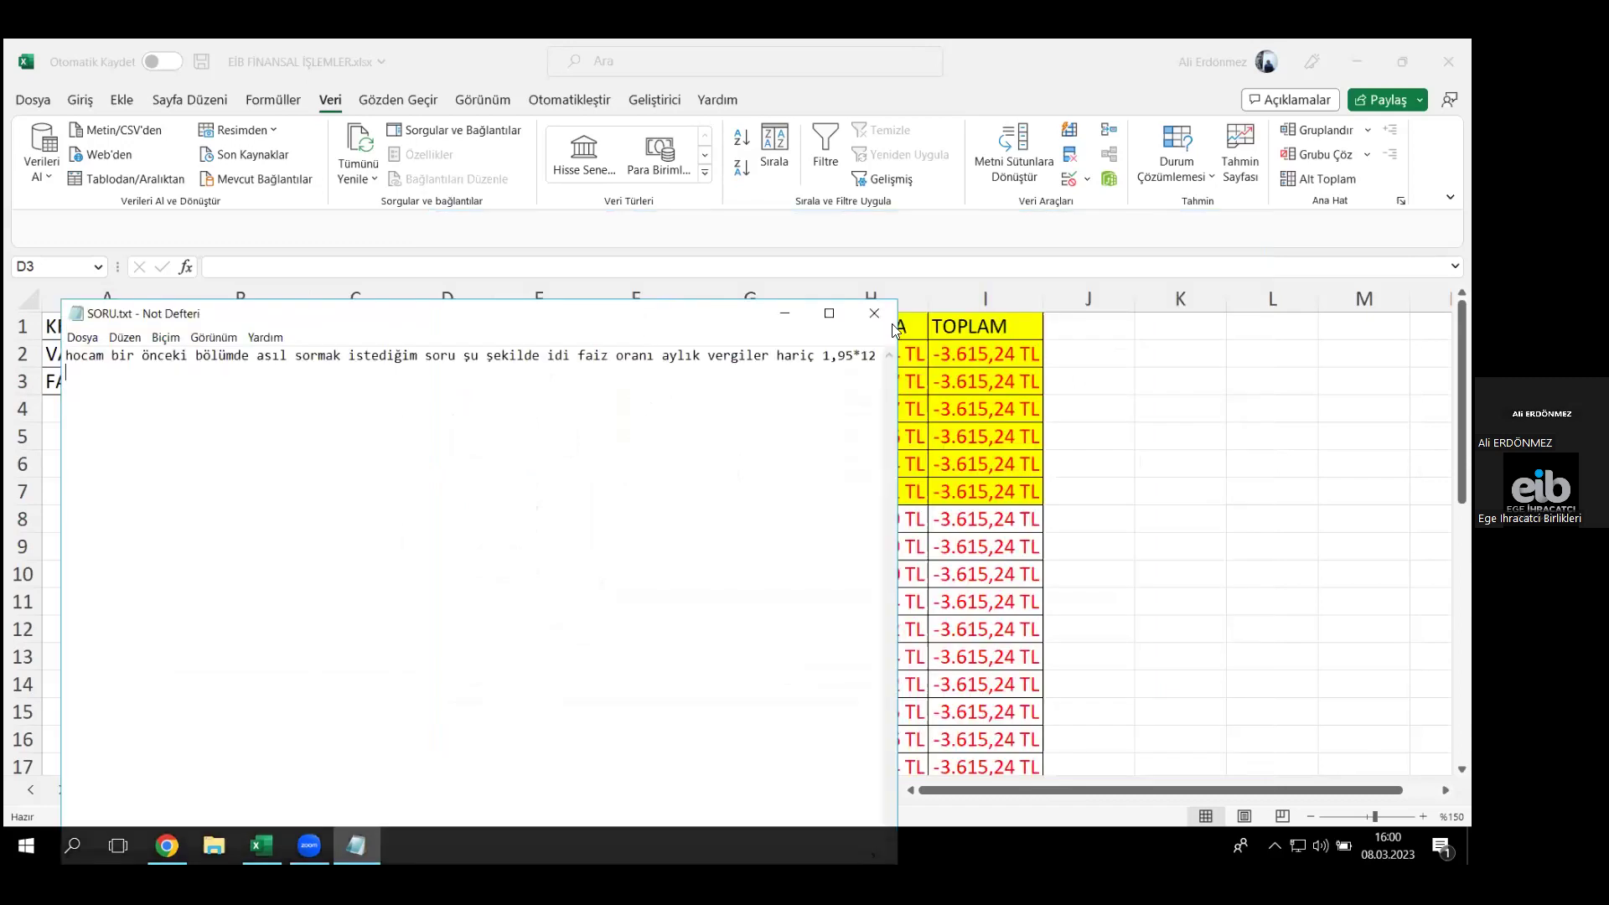
- Close the SORU note and switch to the YILLIK RAPOR sheet
click(880, 323)
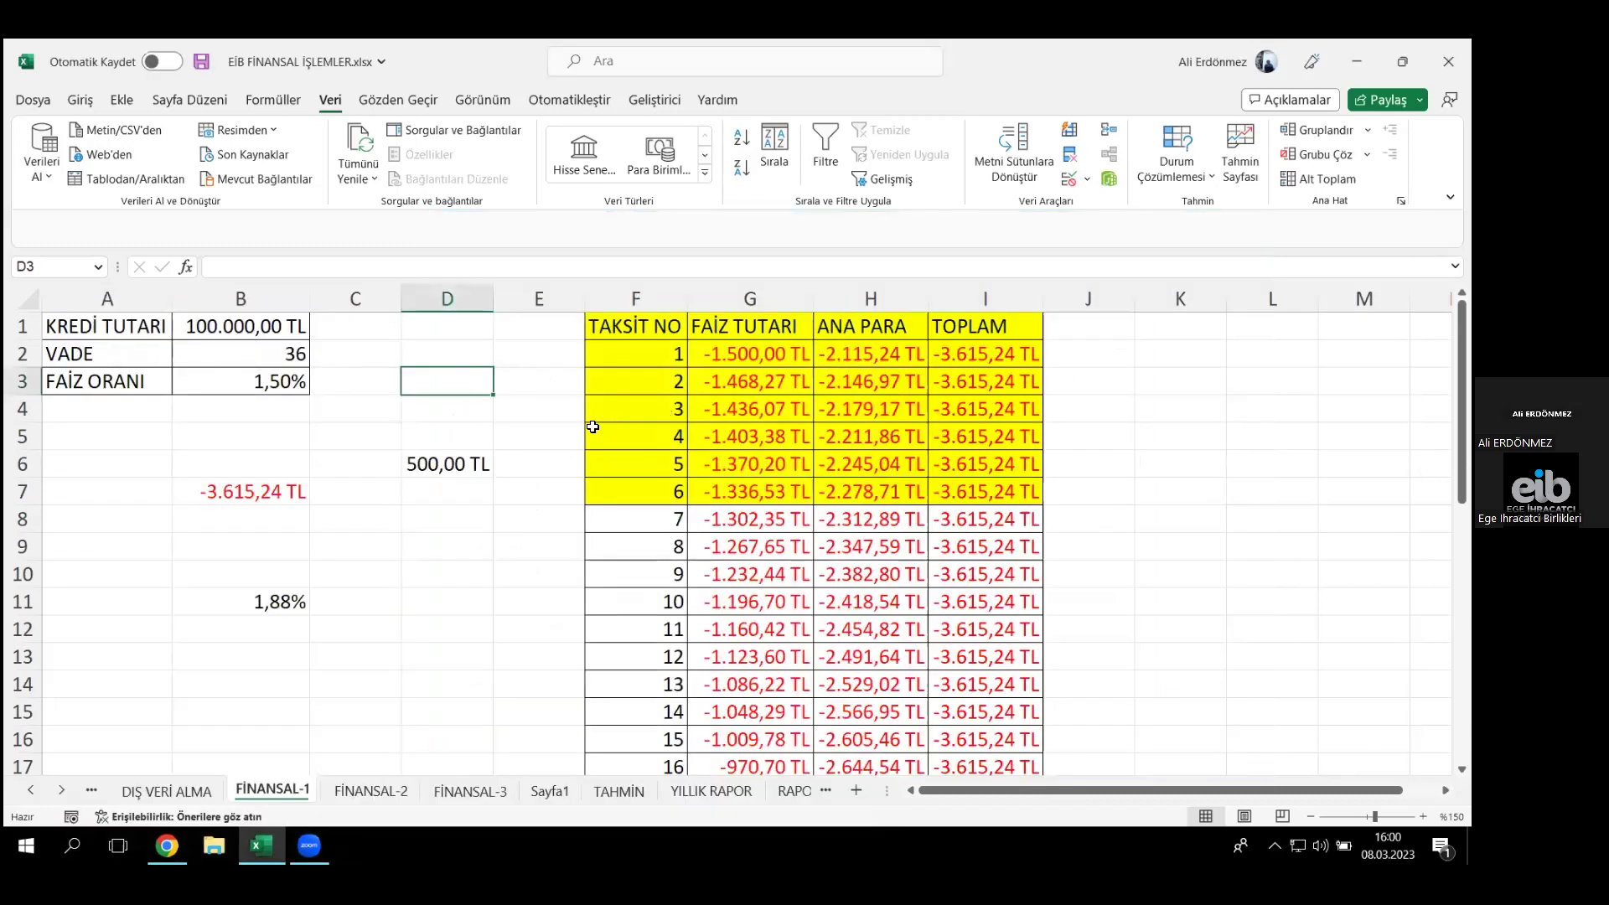
click(546, 425)
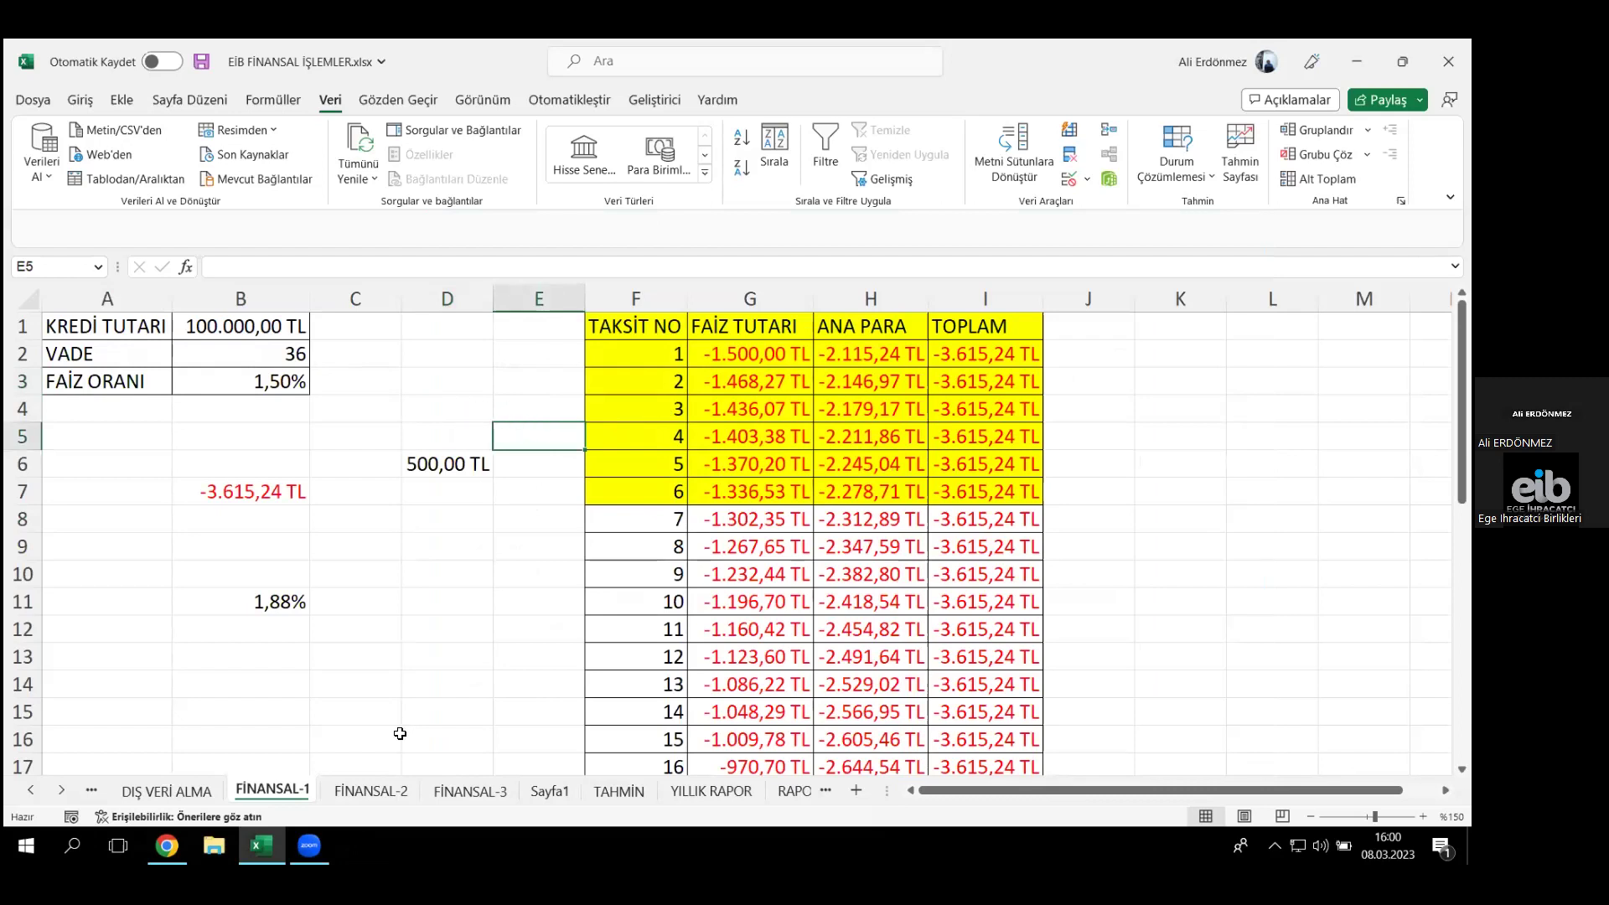
click(749, 792)
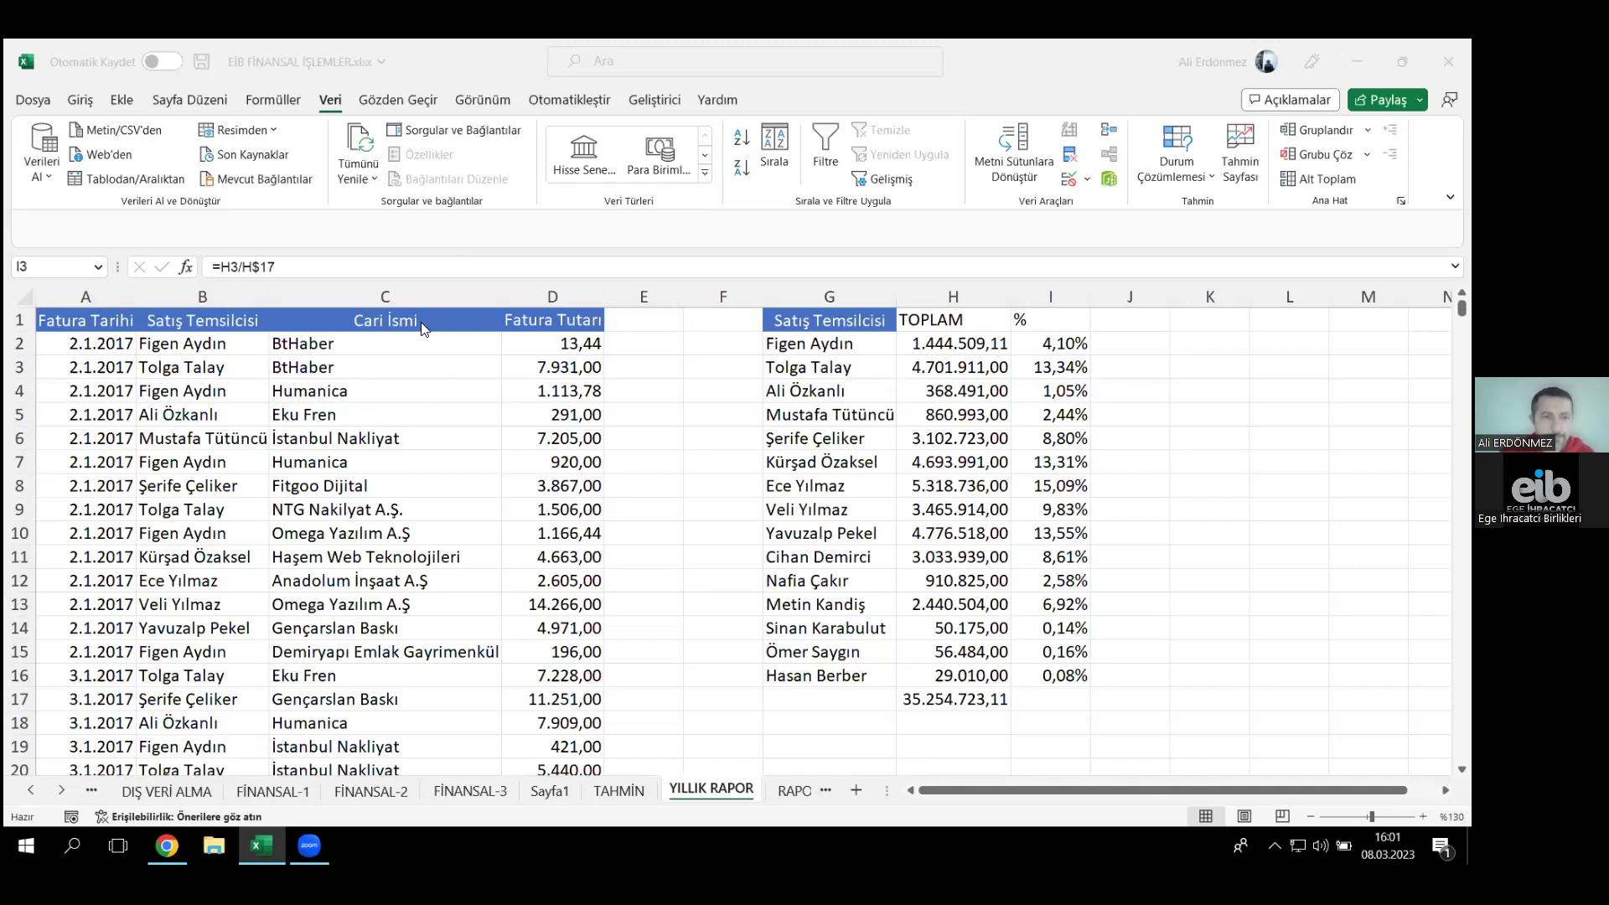
- Copy the Cari İsmi column C and paste it into column L
click(417, 297)
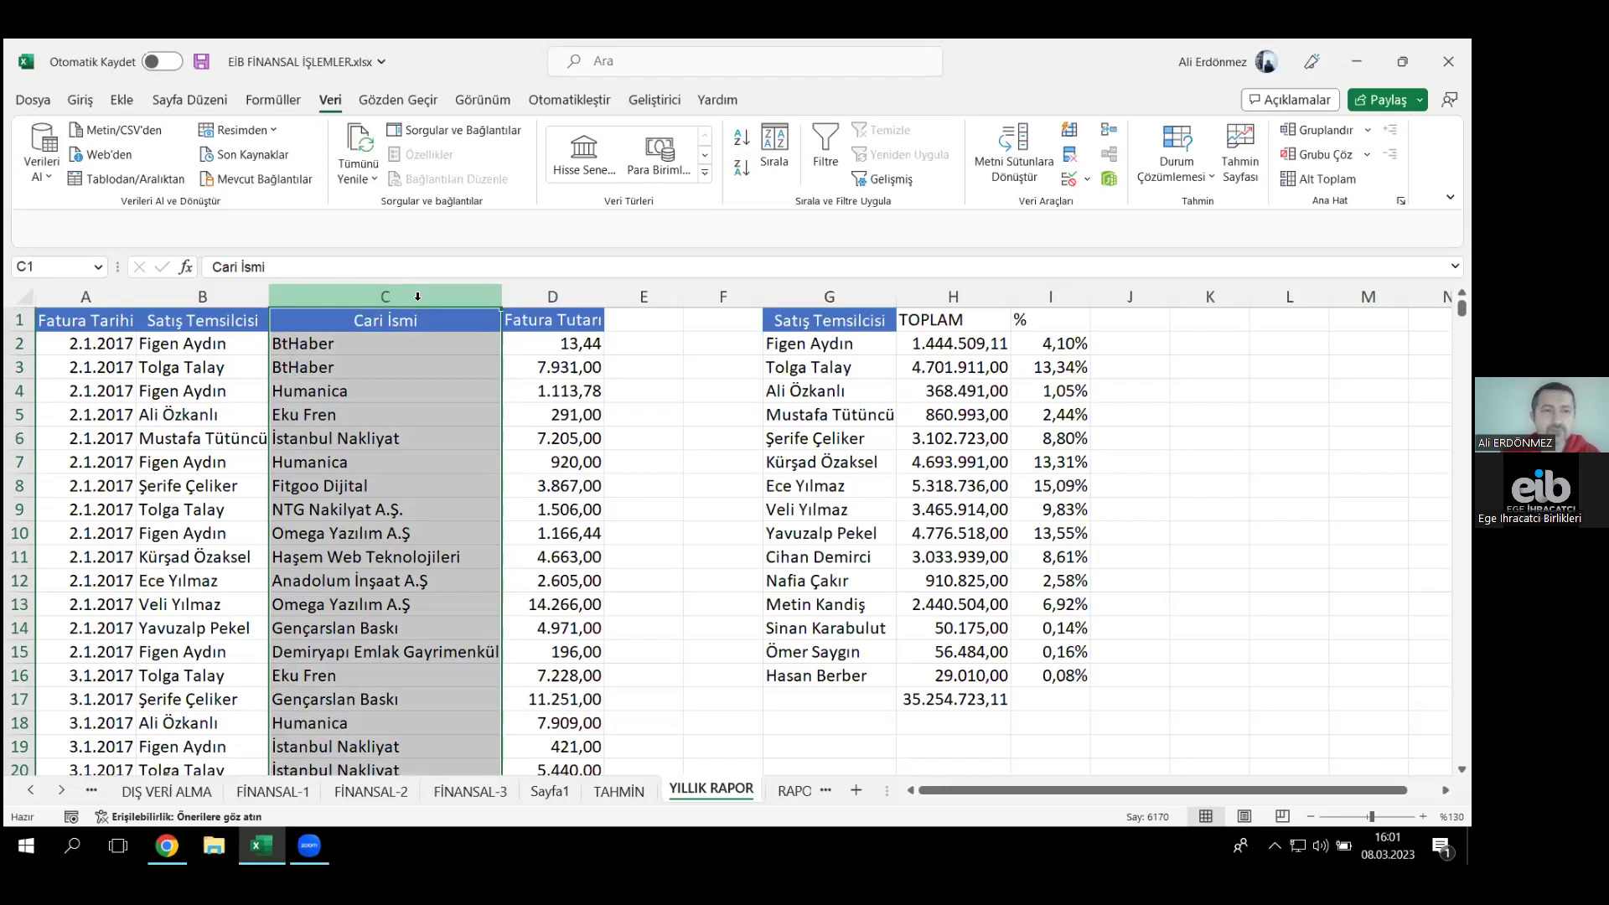
key(ctrl+c)
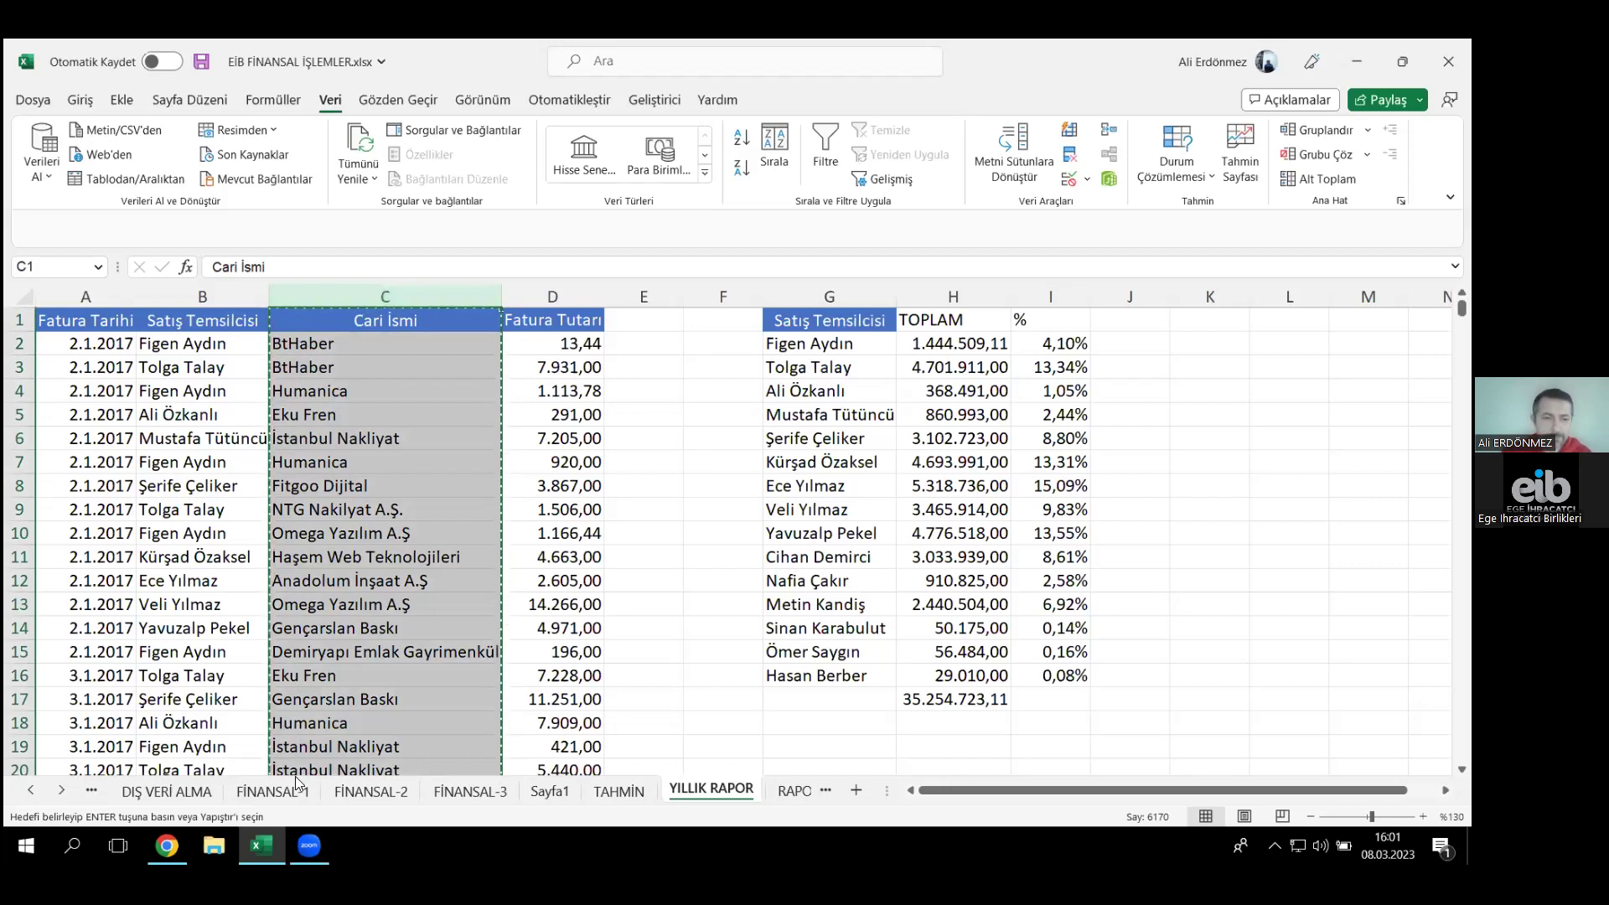
click(61, 790)
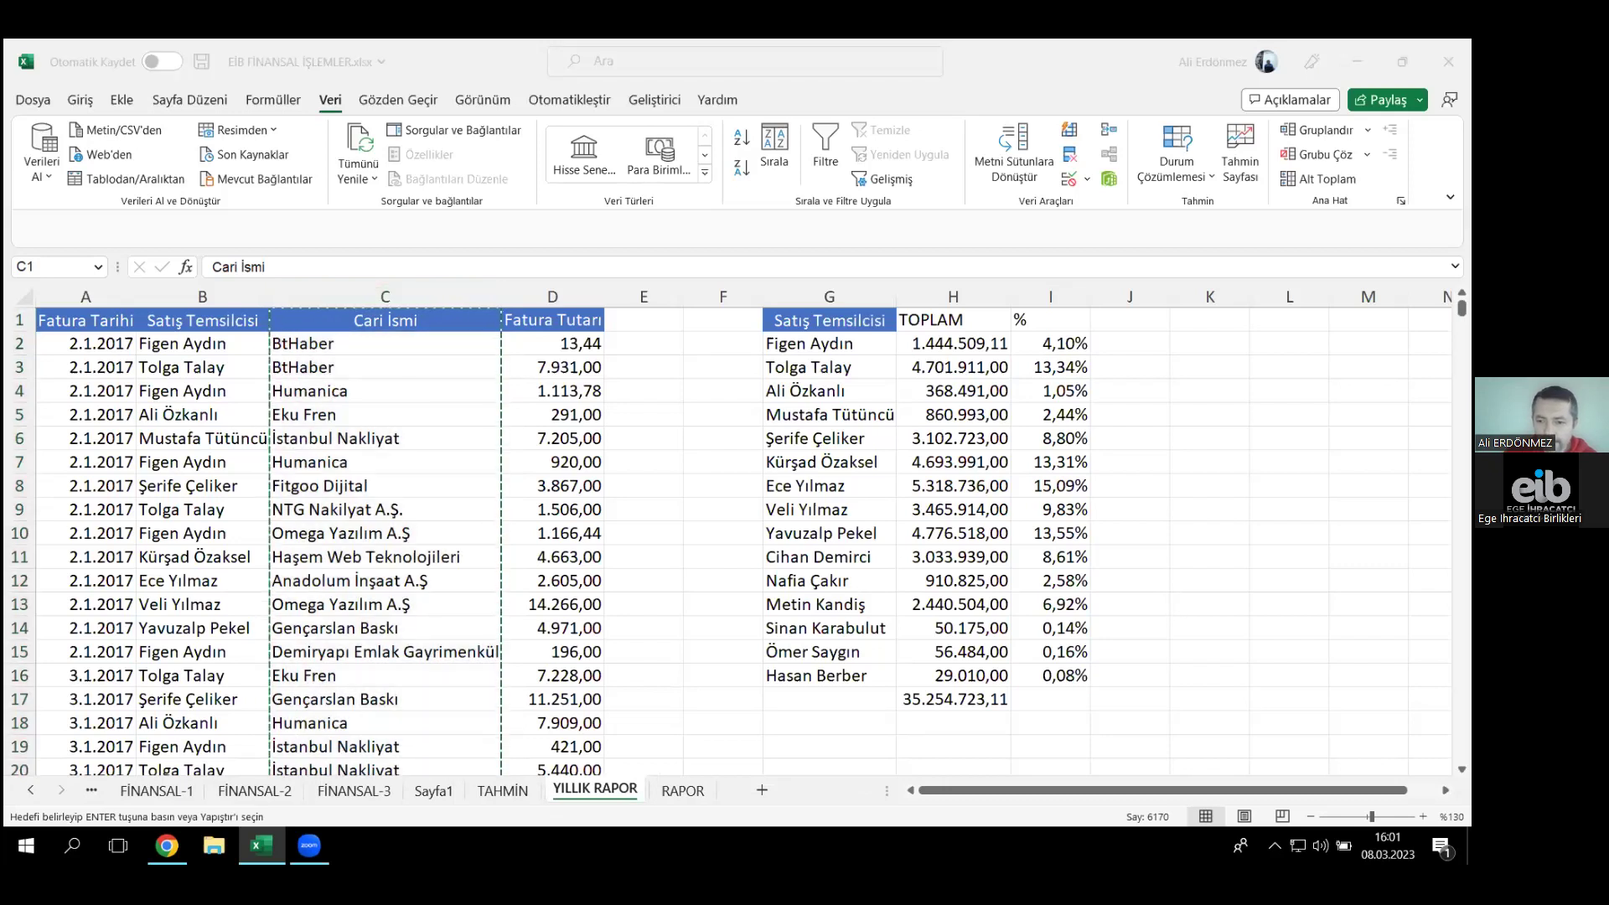
scroll(699, 324, right, 4)
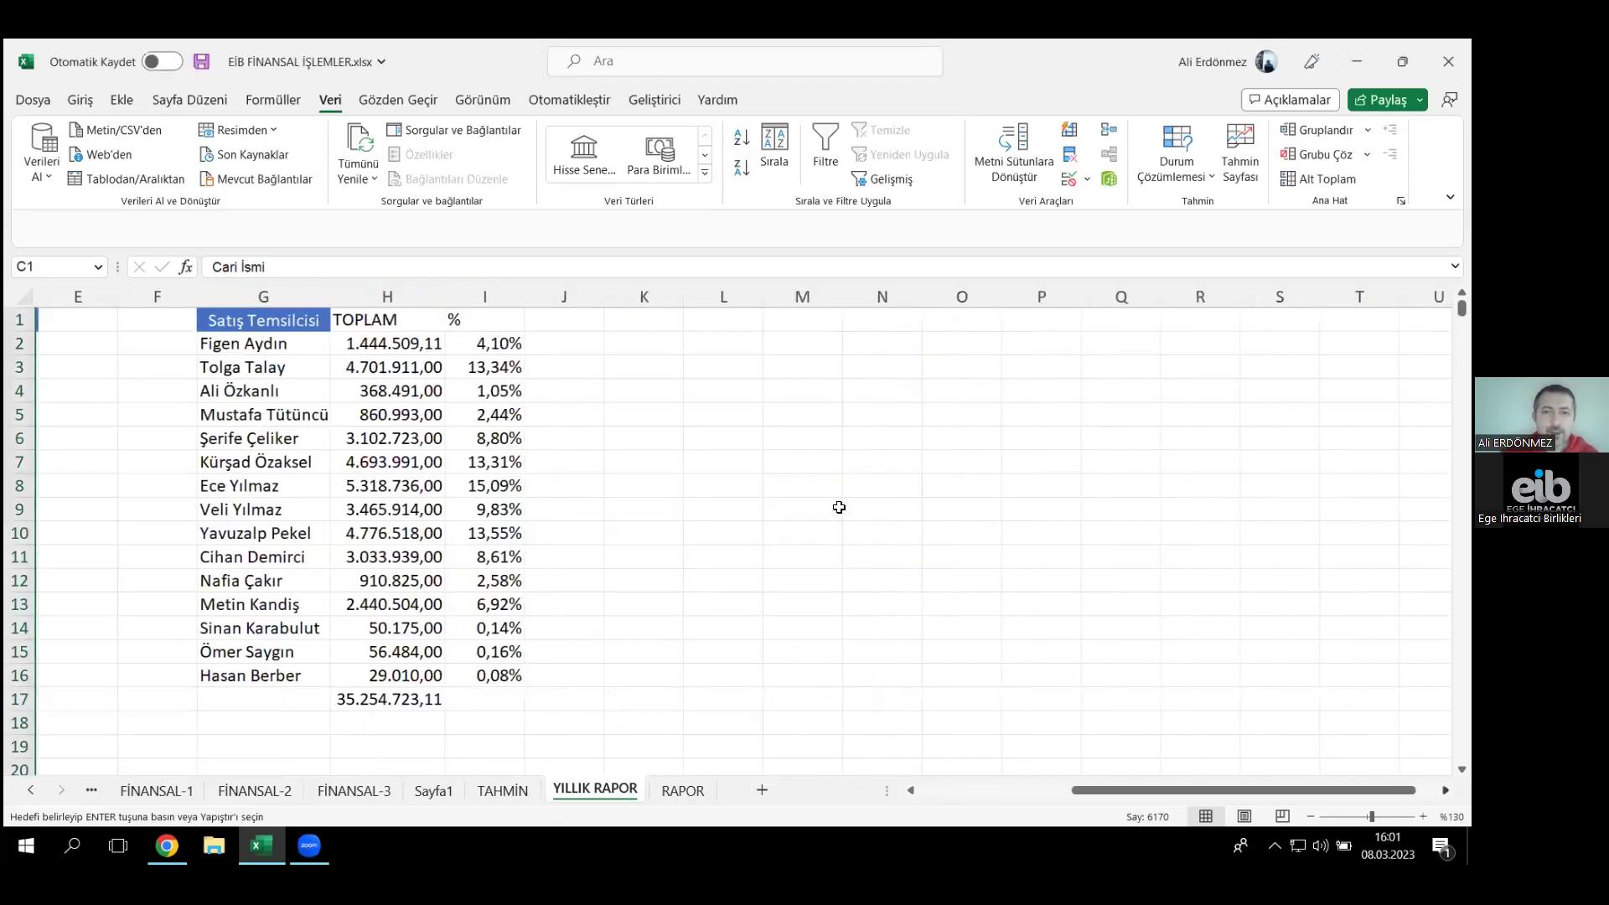
click(719, 297)
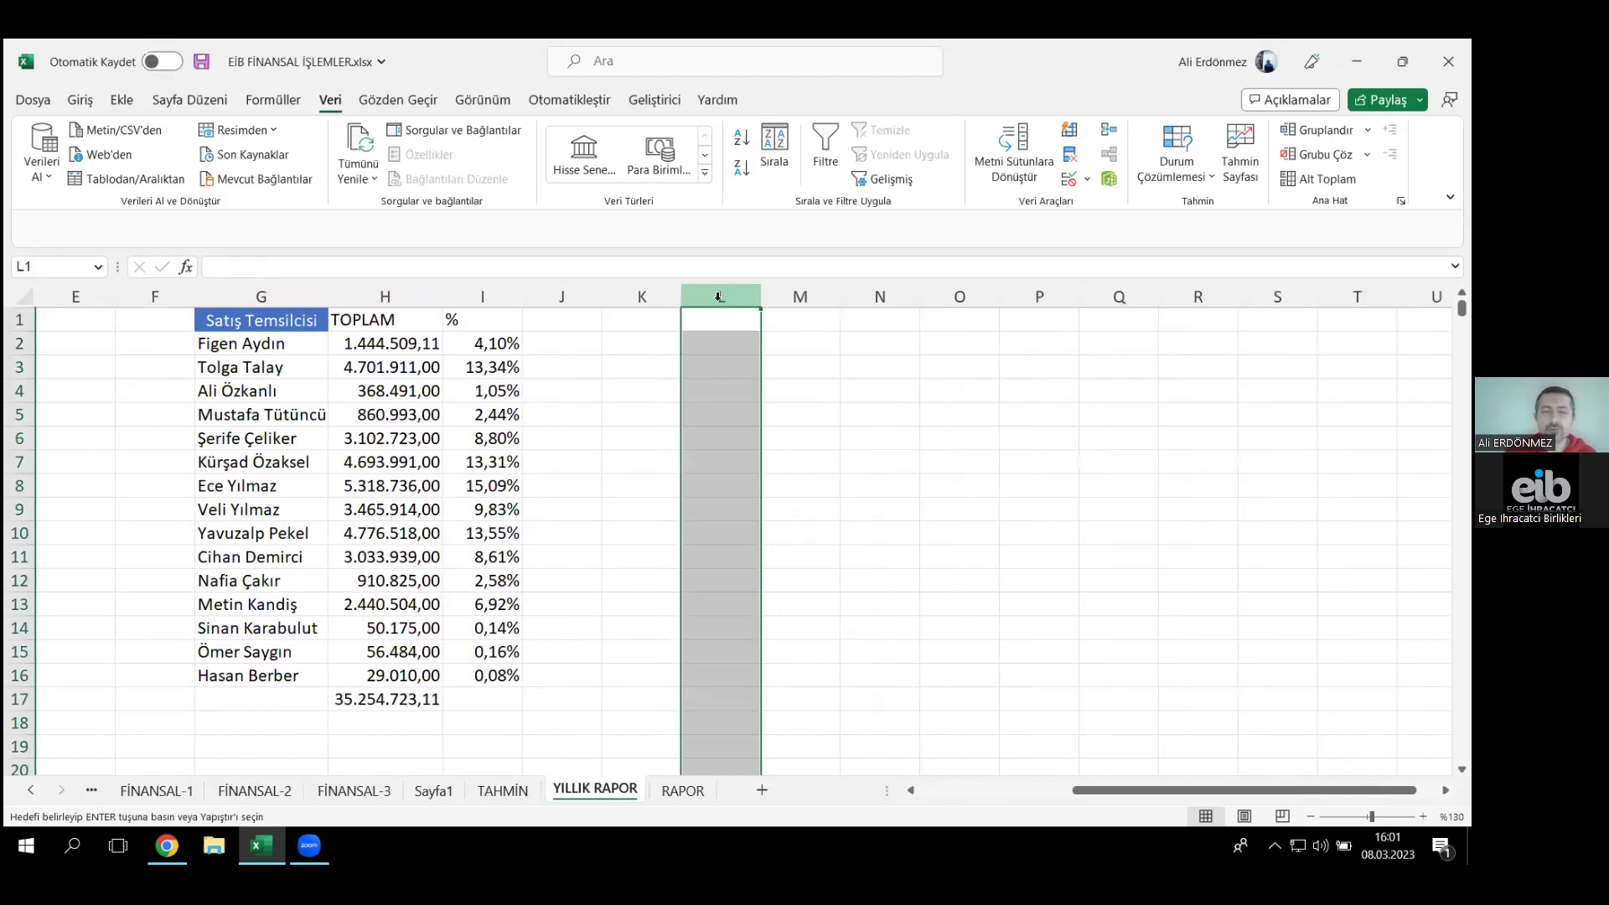
key(ctrl+v)
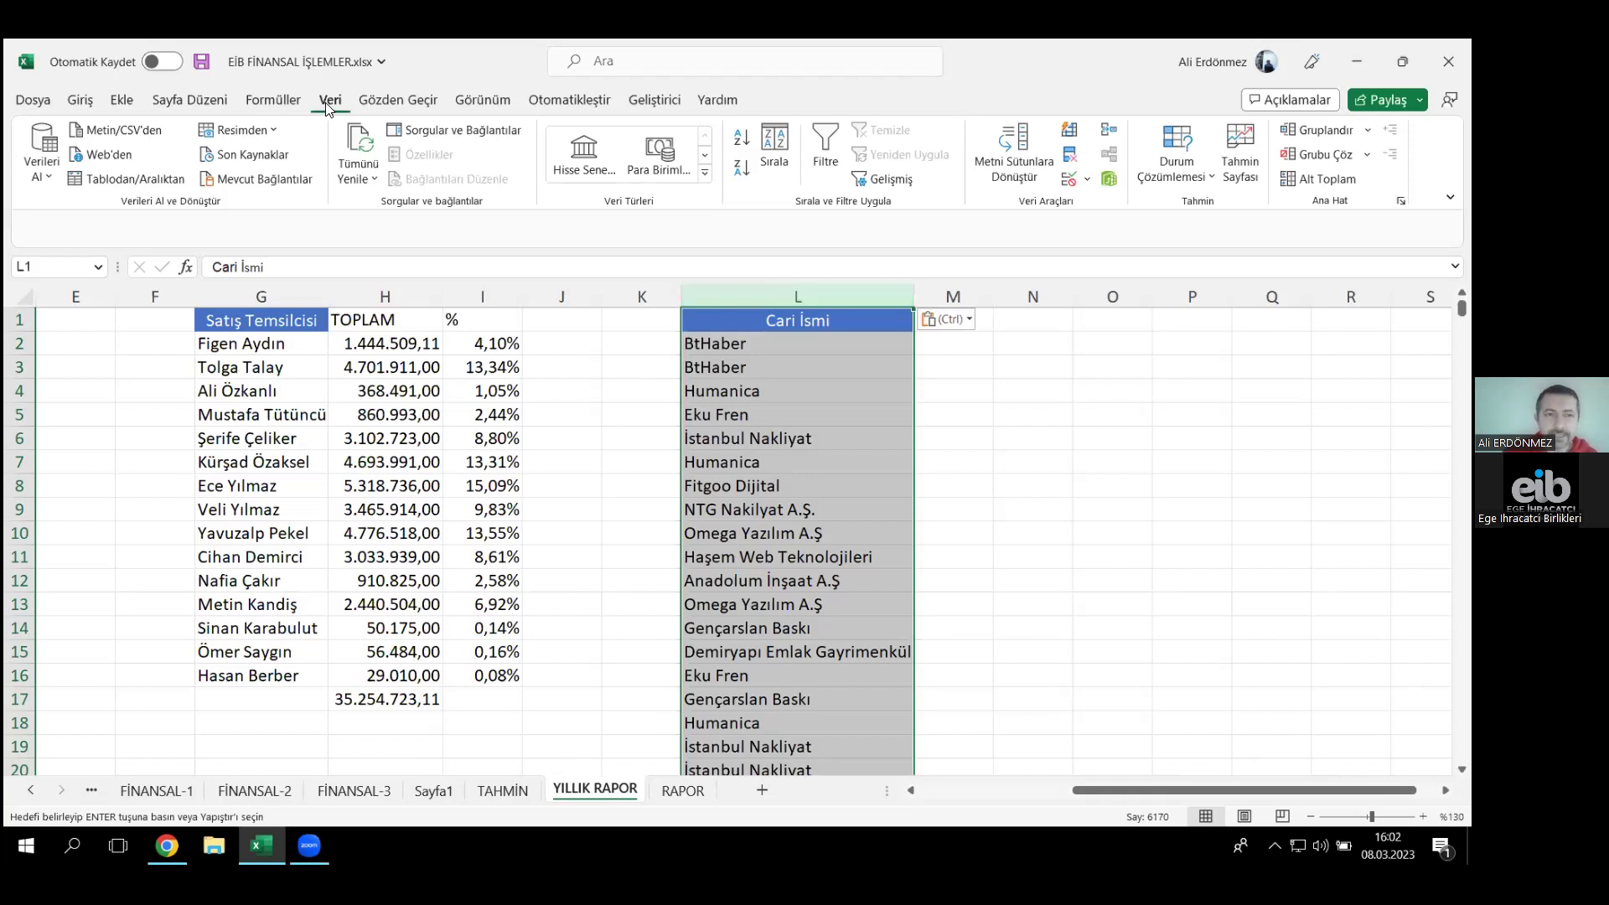
- Remove duplicates from column L, dropping 6150 entries and leaving 19 names
click(1073, 158)
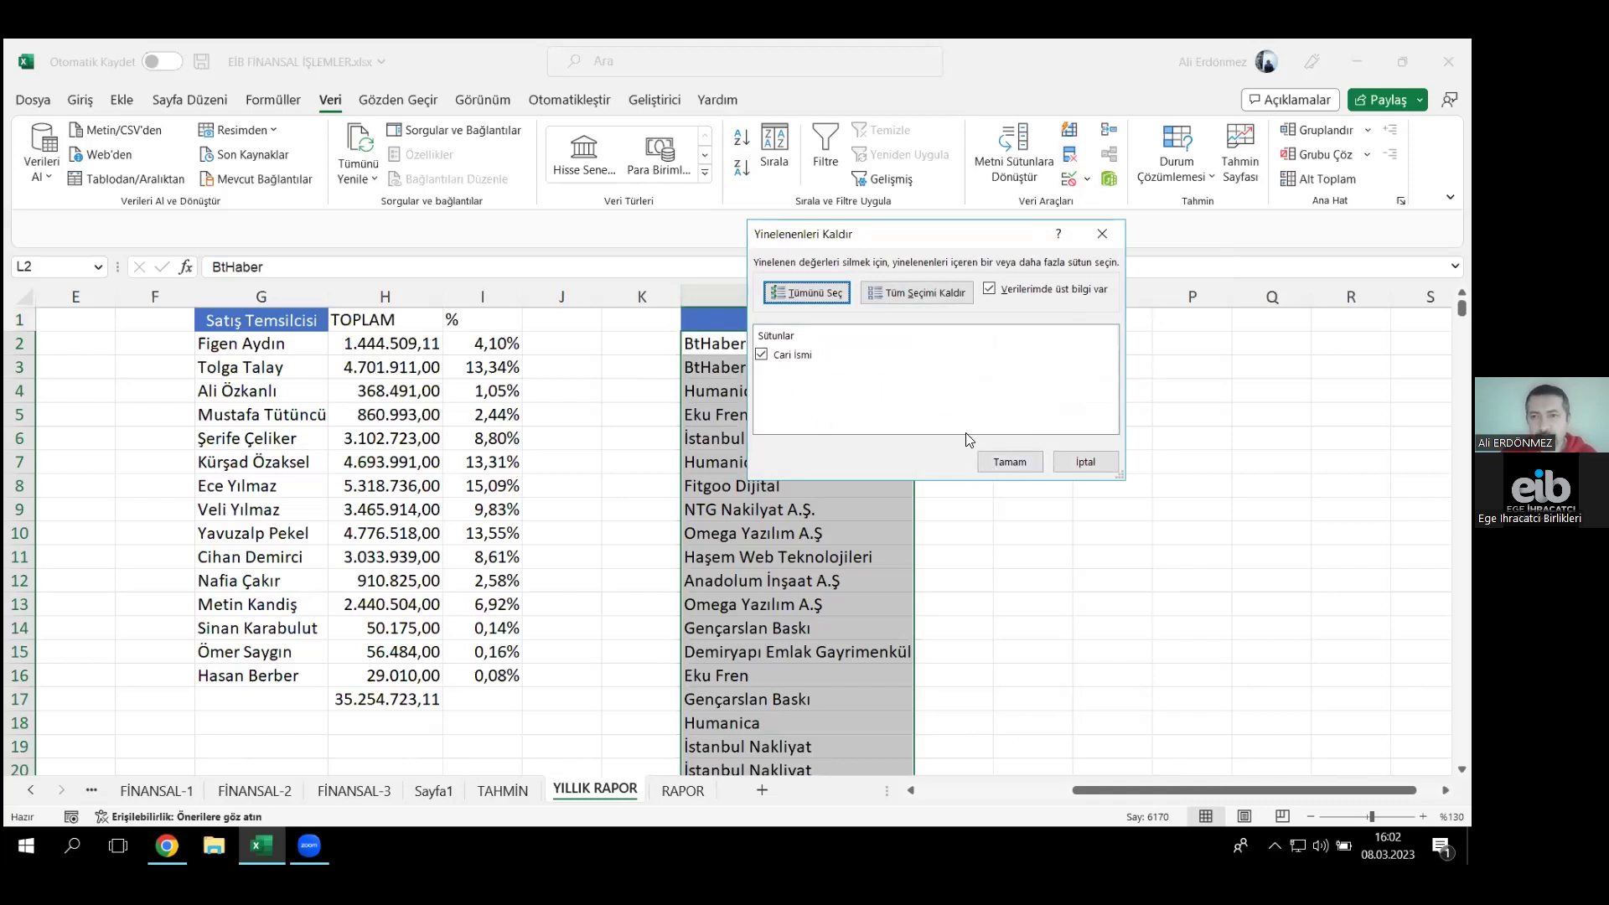
click(1008, 462)
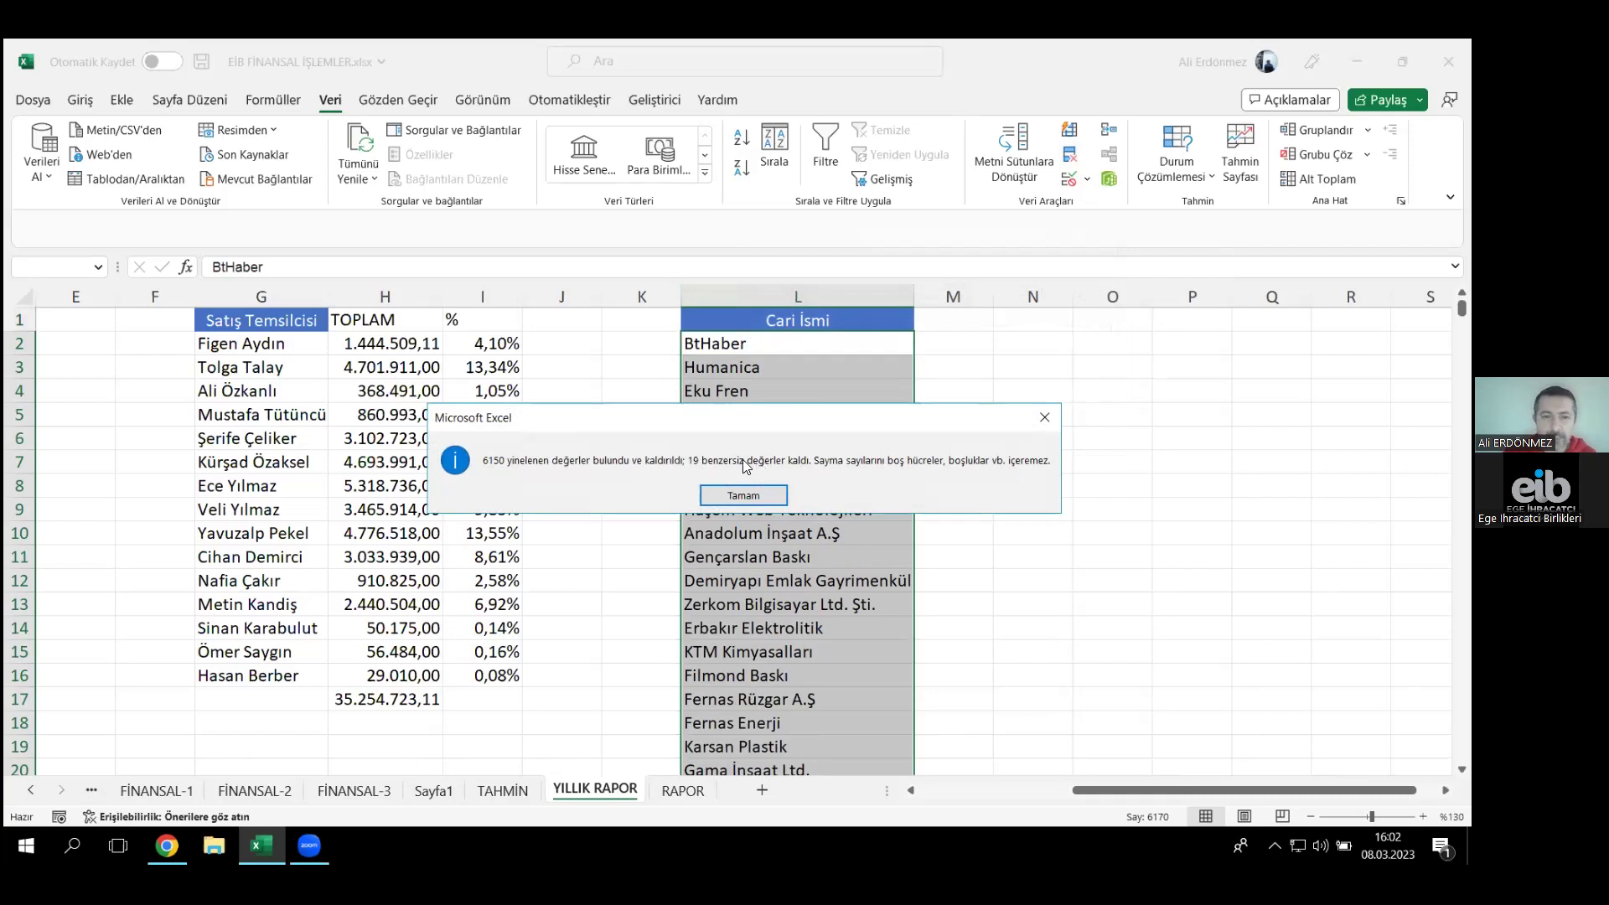
click(738, 494)
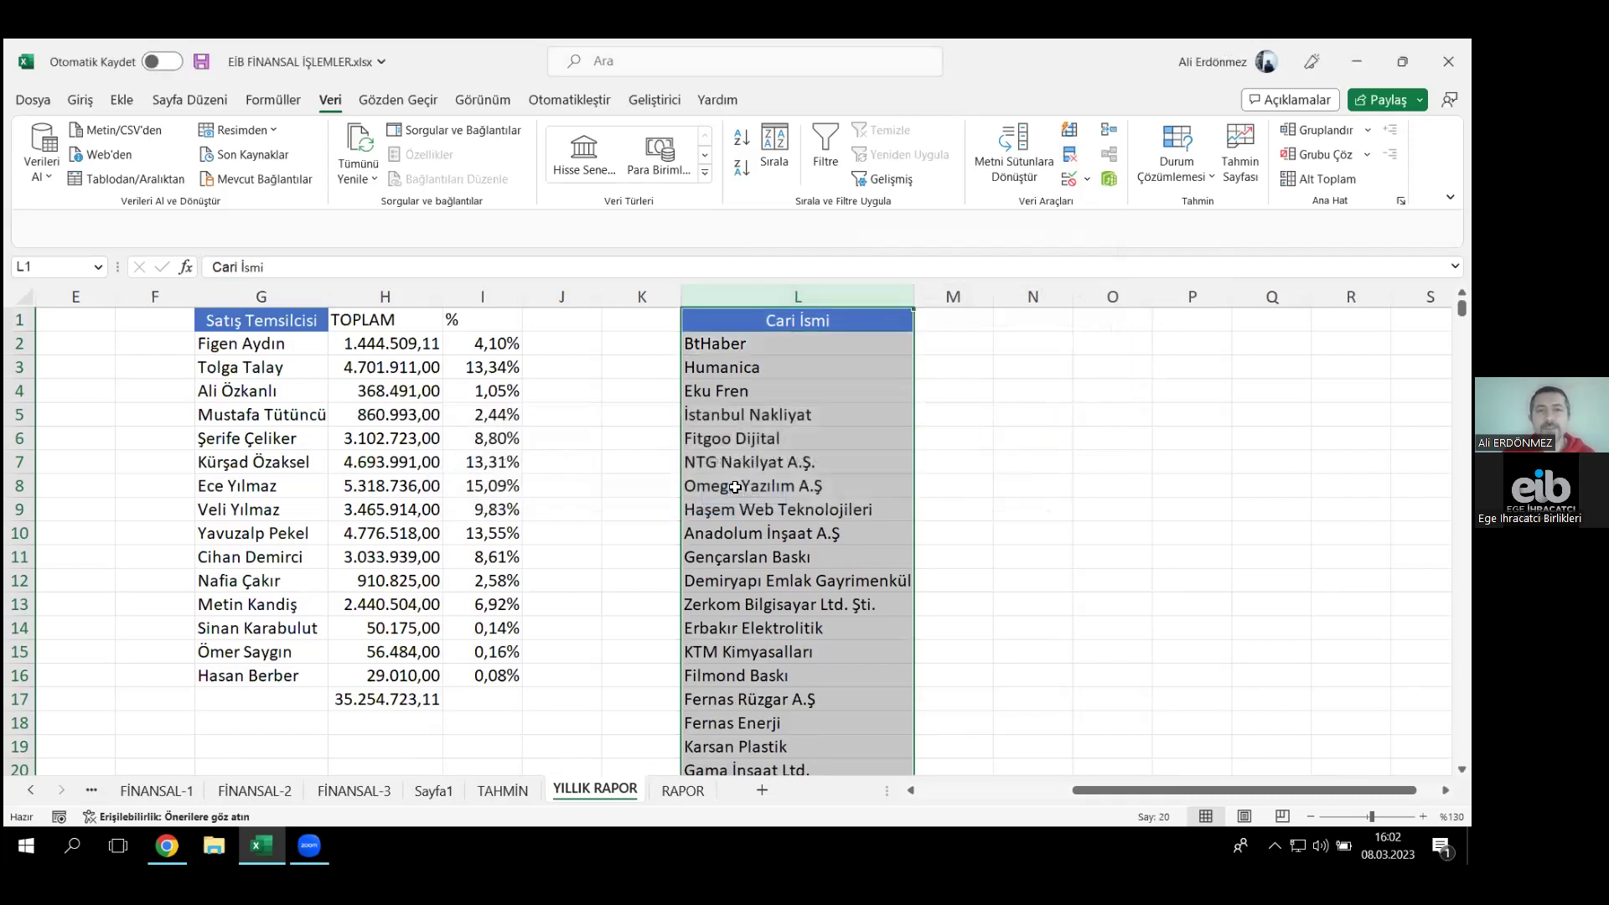
click(961, 319)
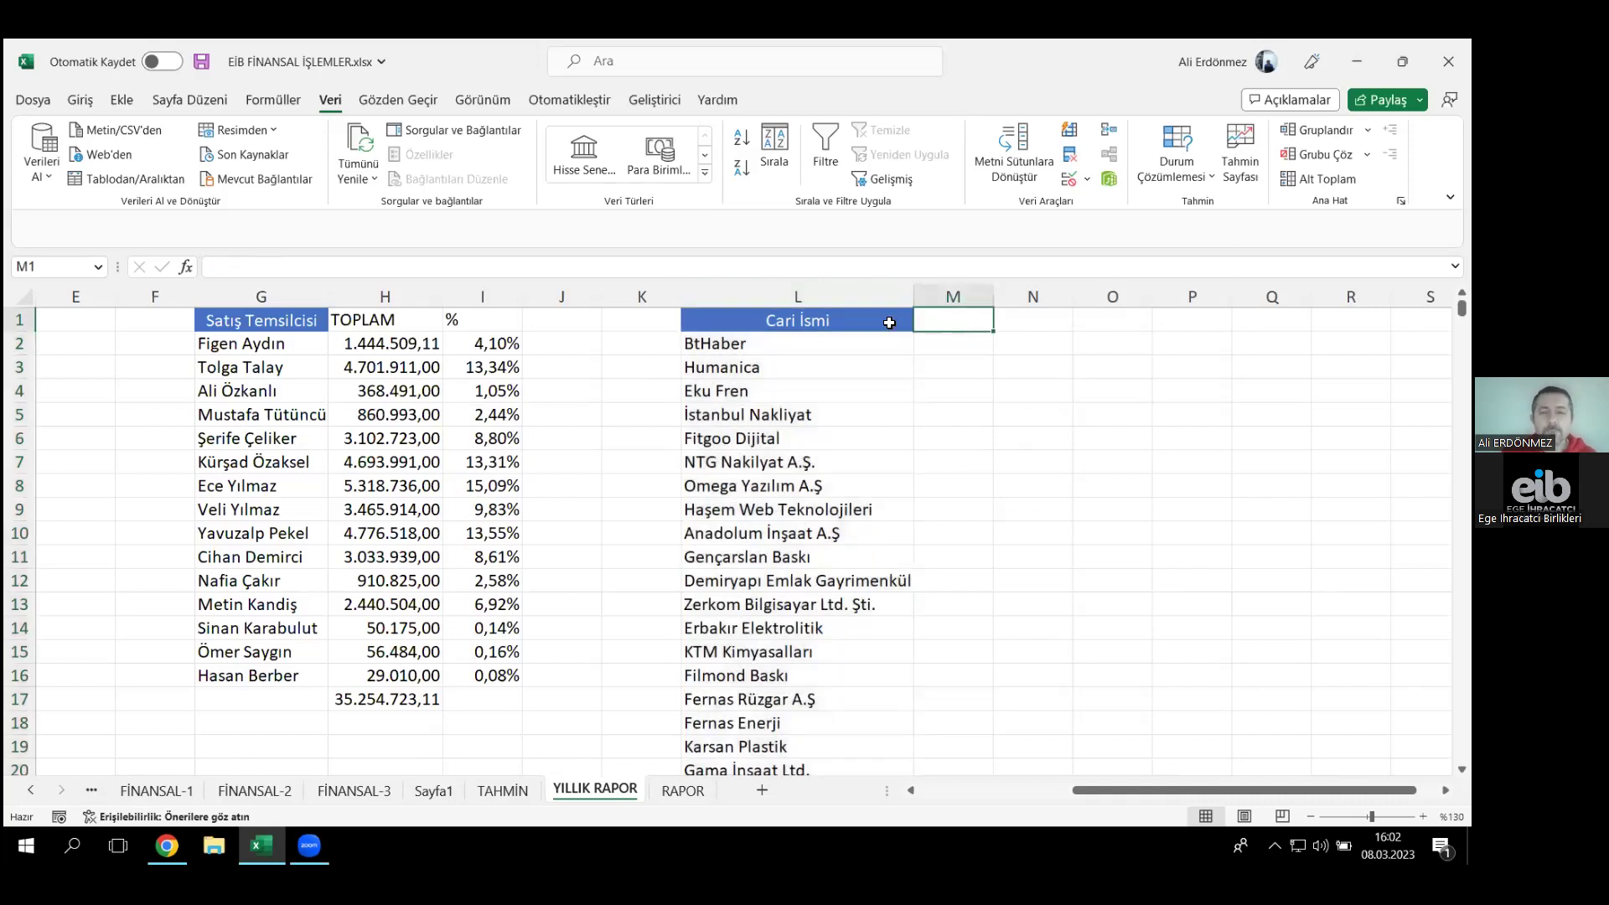
drag(952, 321, 920, 632)
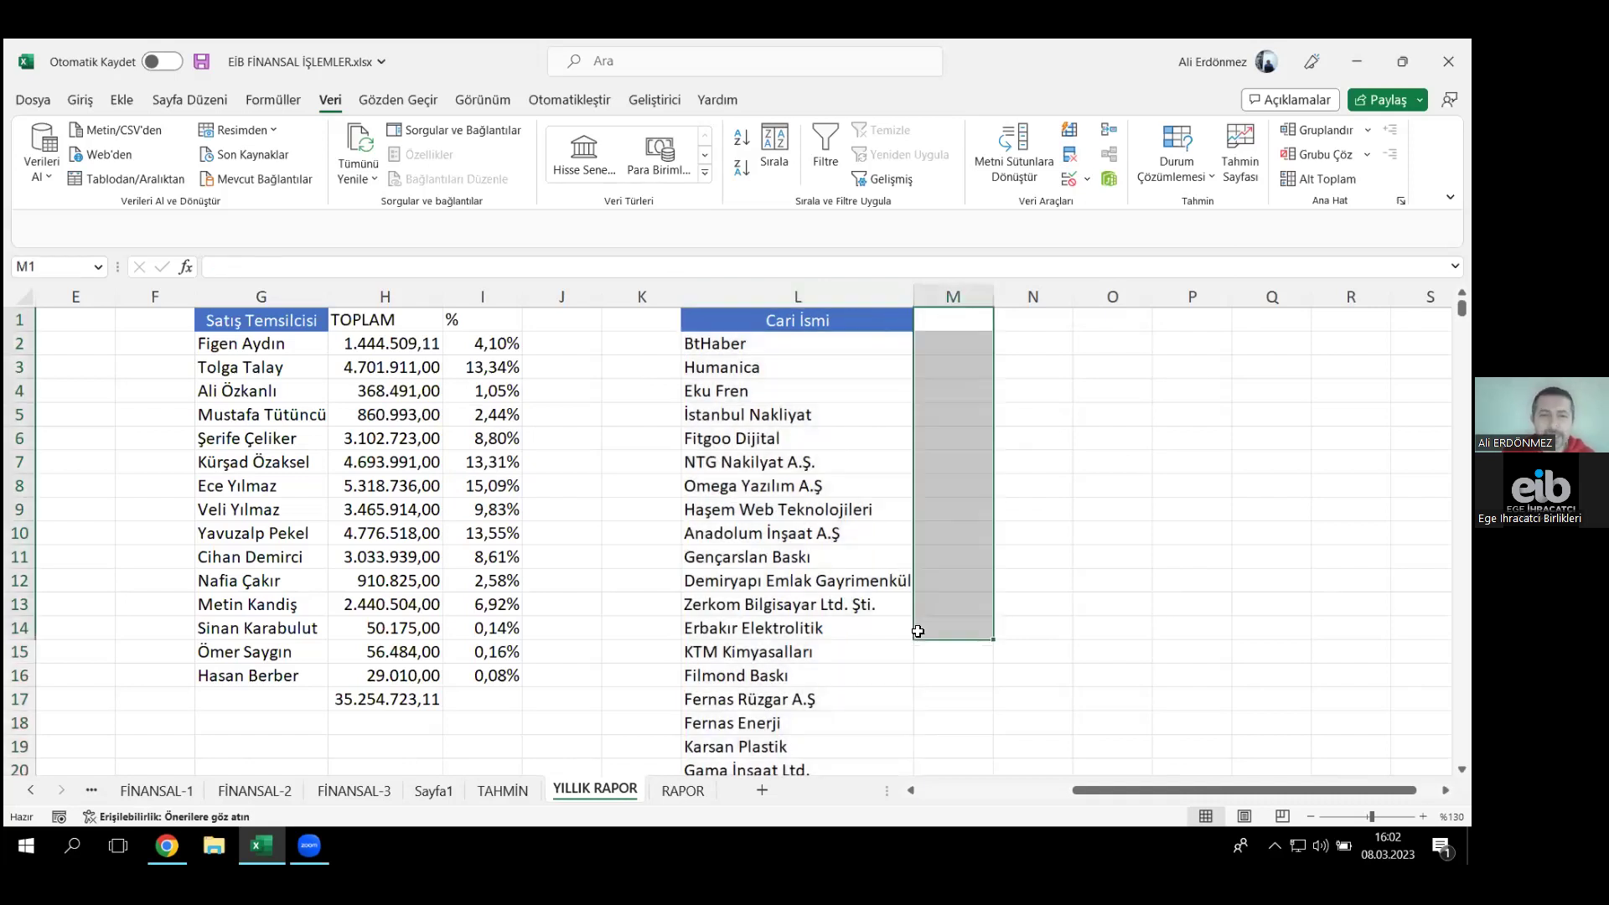
click(948, 341)
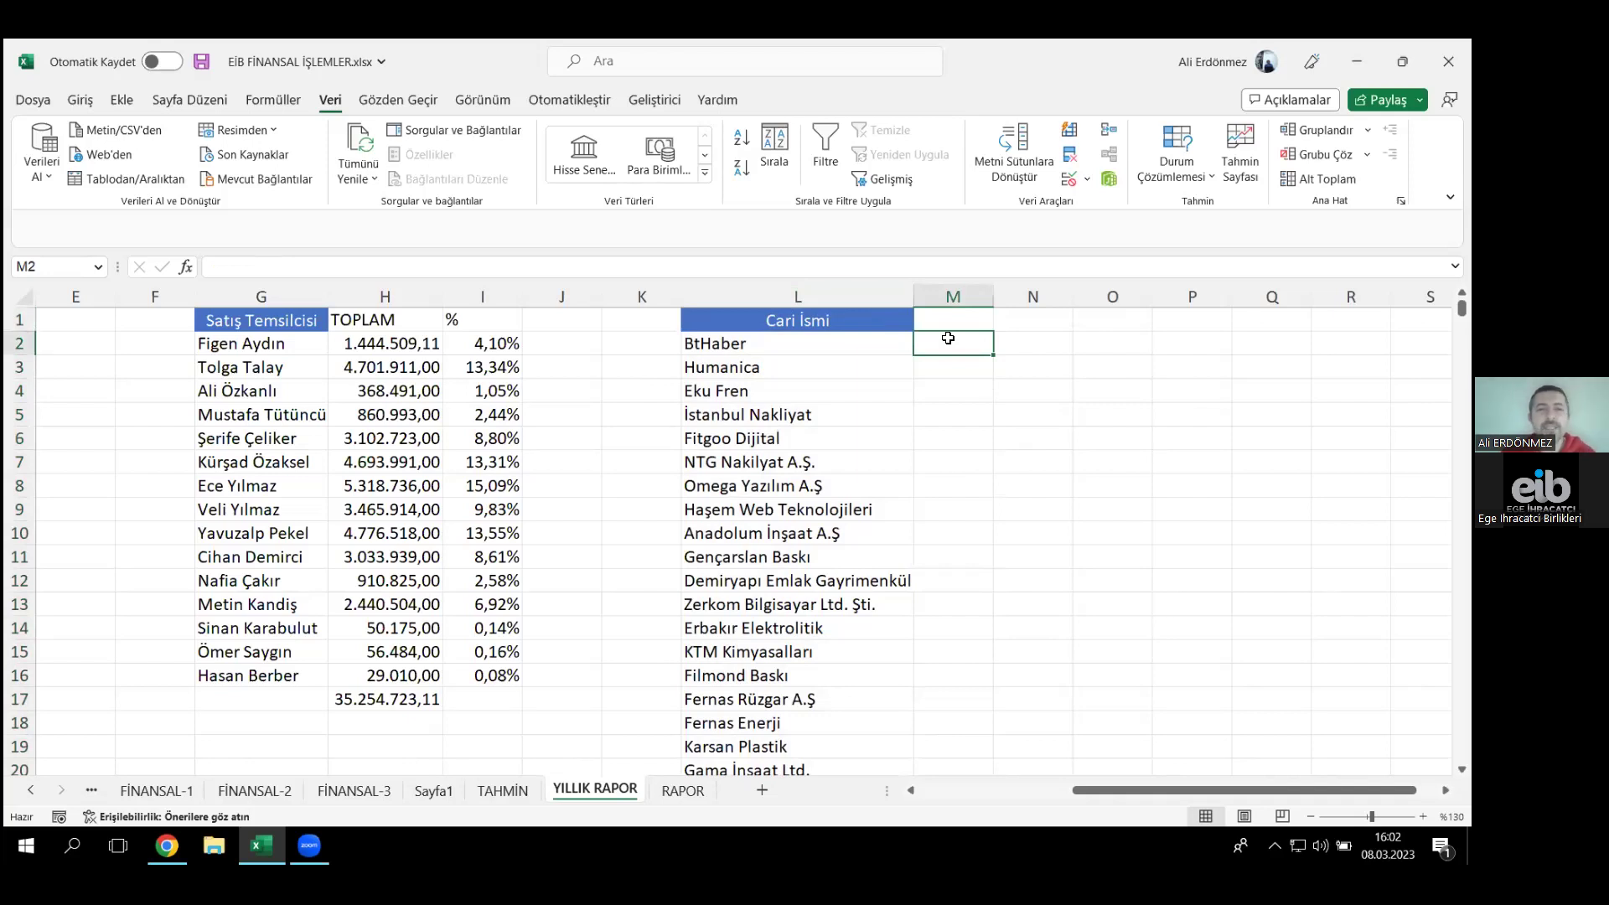
- Start an ÇOKETOPLA formula in M2 summing Fatura Tutarı (D:D) by Cari İsmi (C:C)
double_click(365, 342)
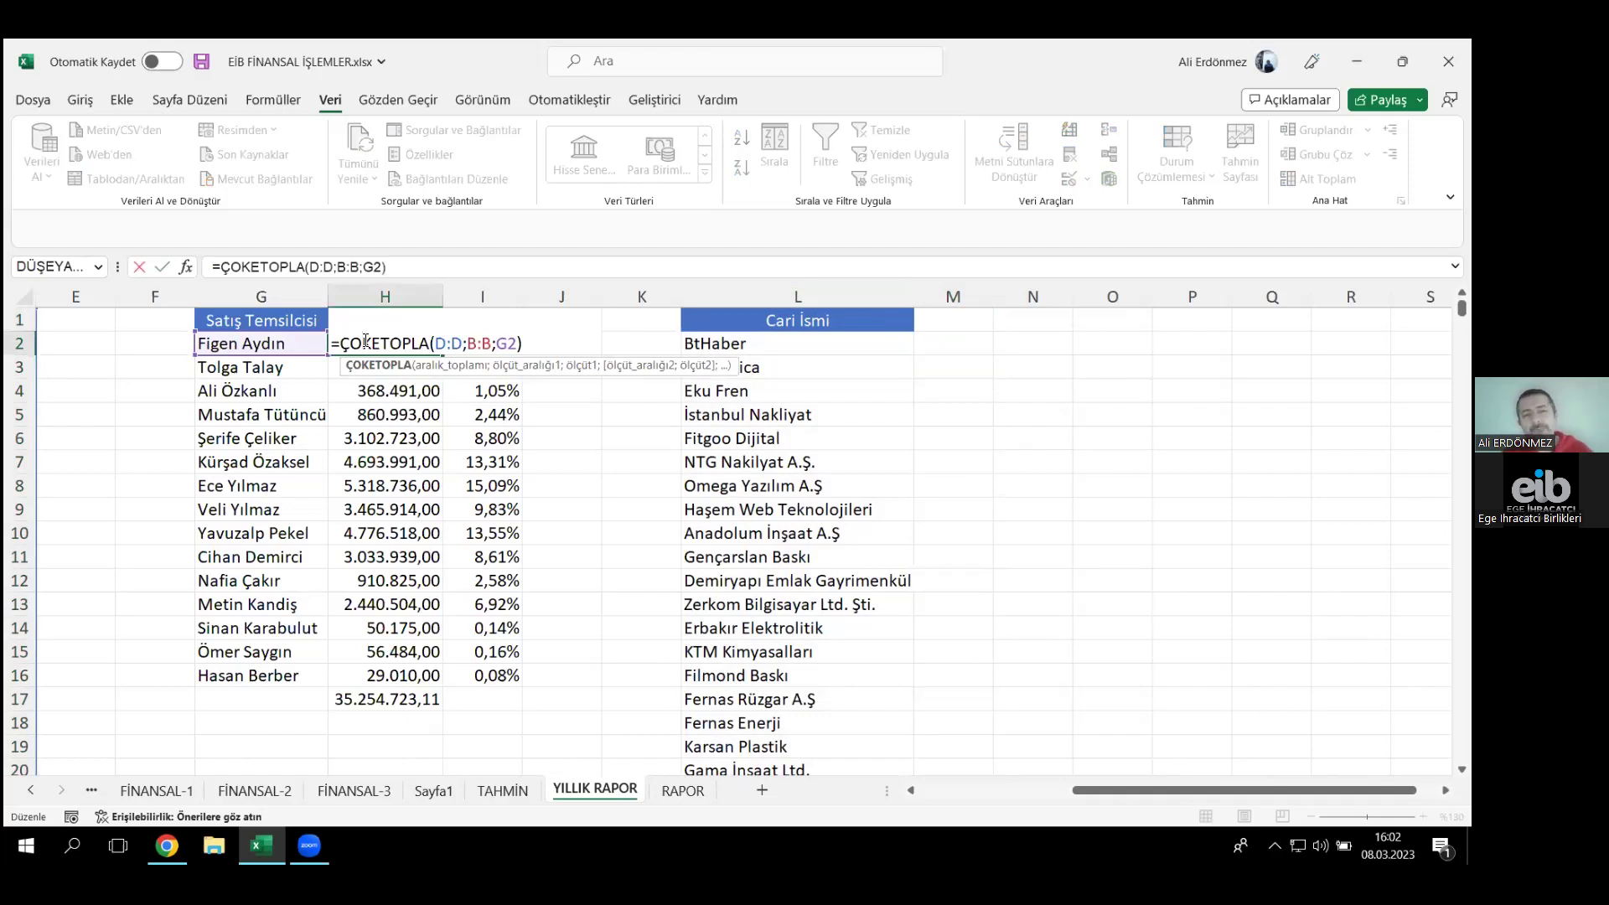
key(Escape)
click(948, 347)
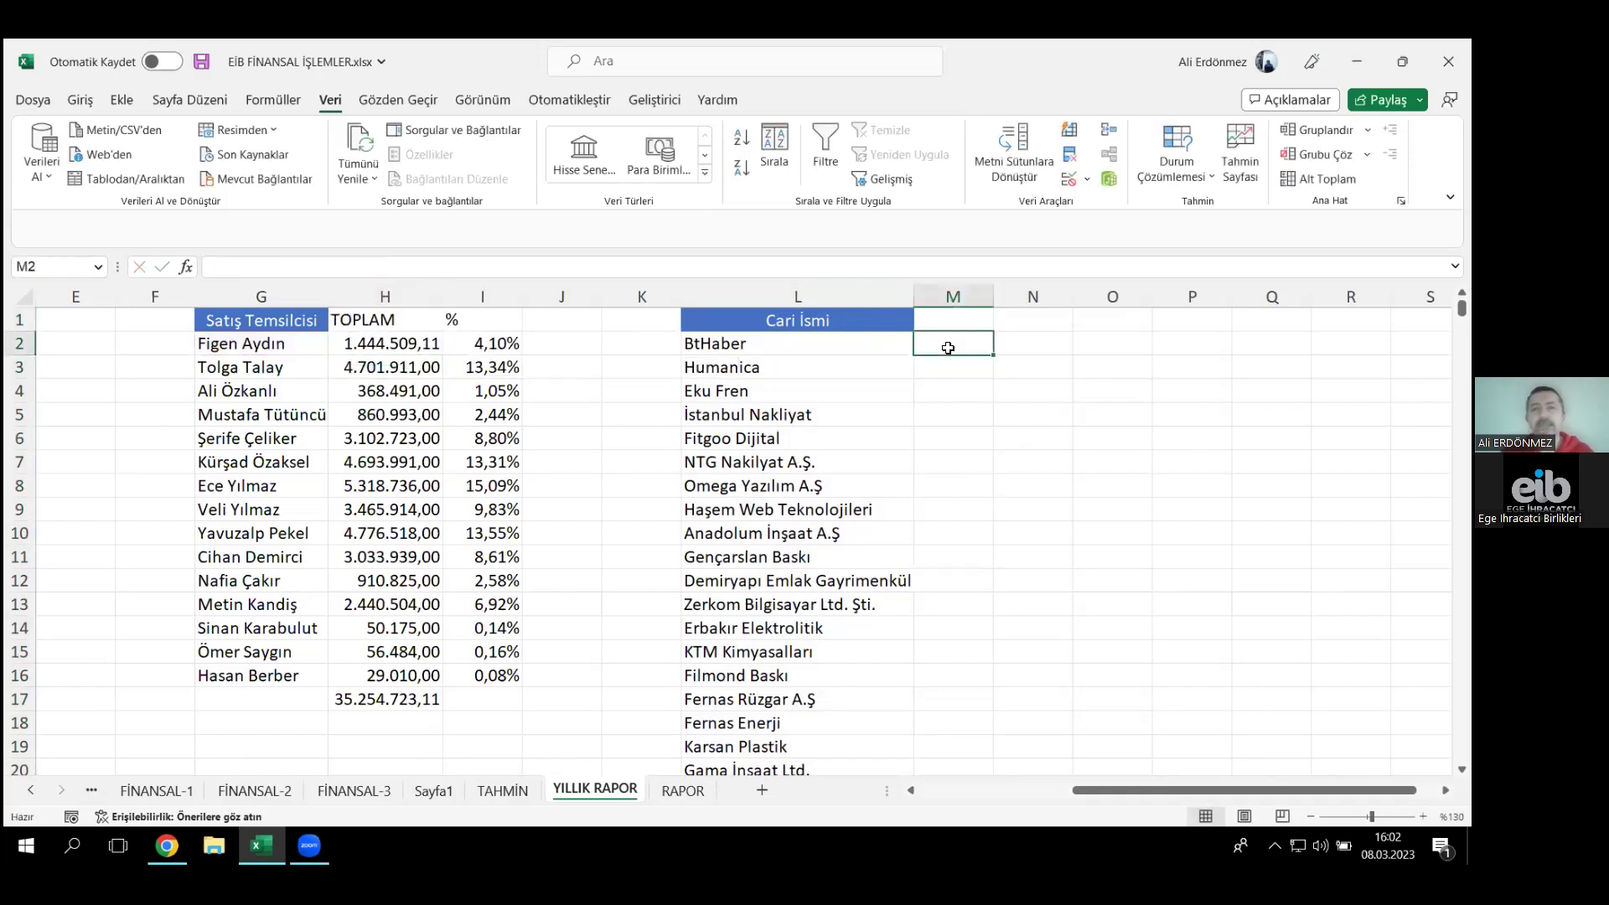
text(=)
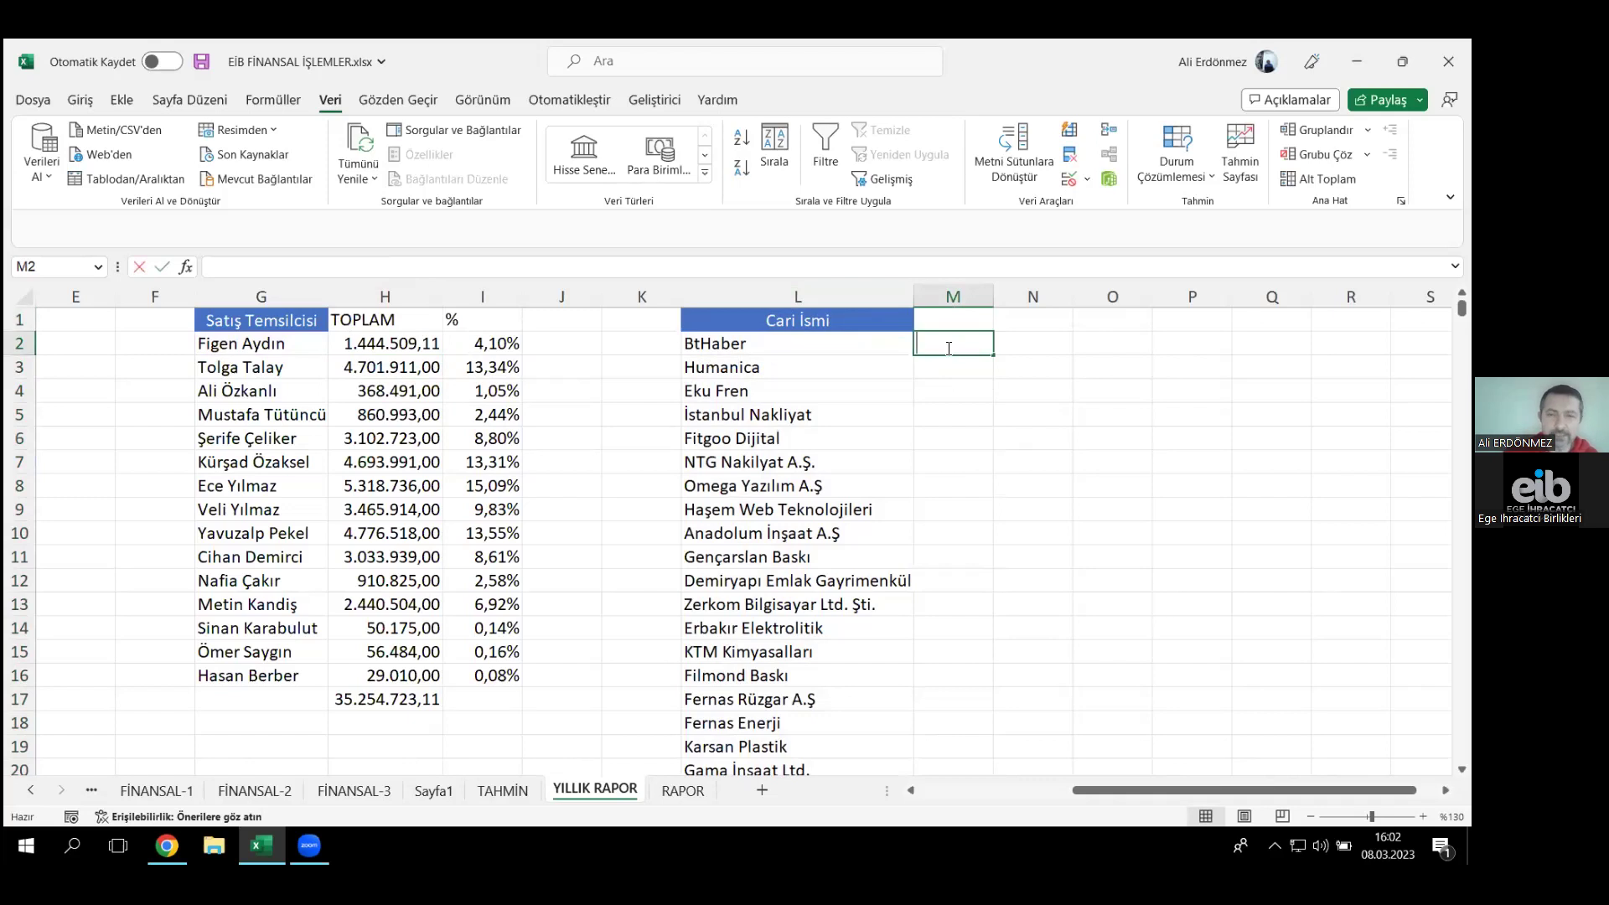
text(ÇOKETOPL)
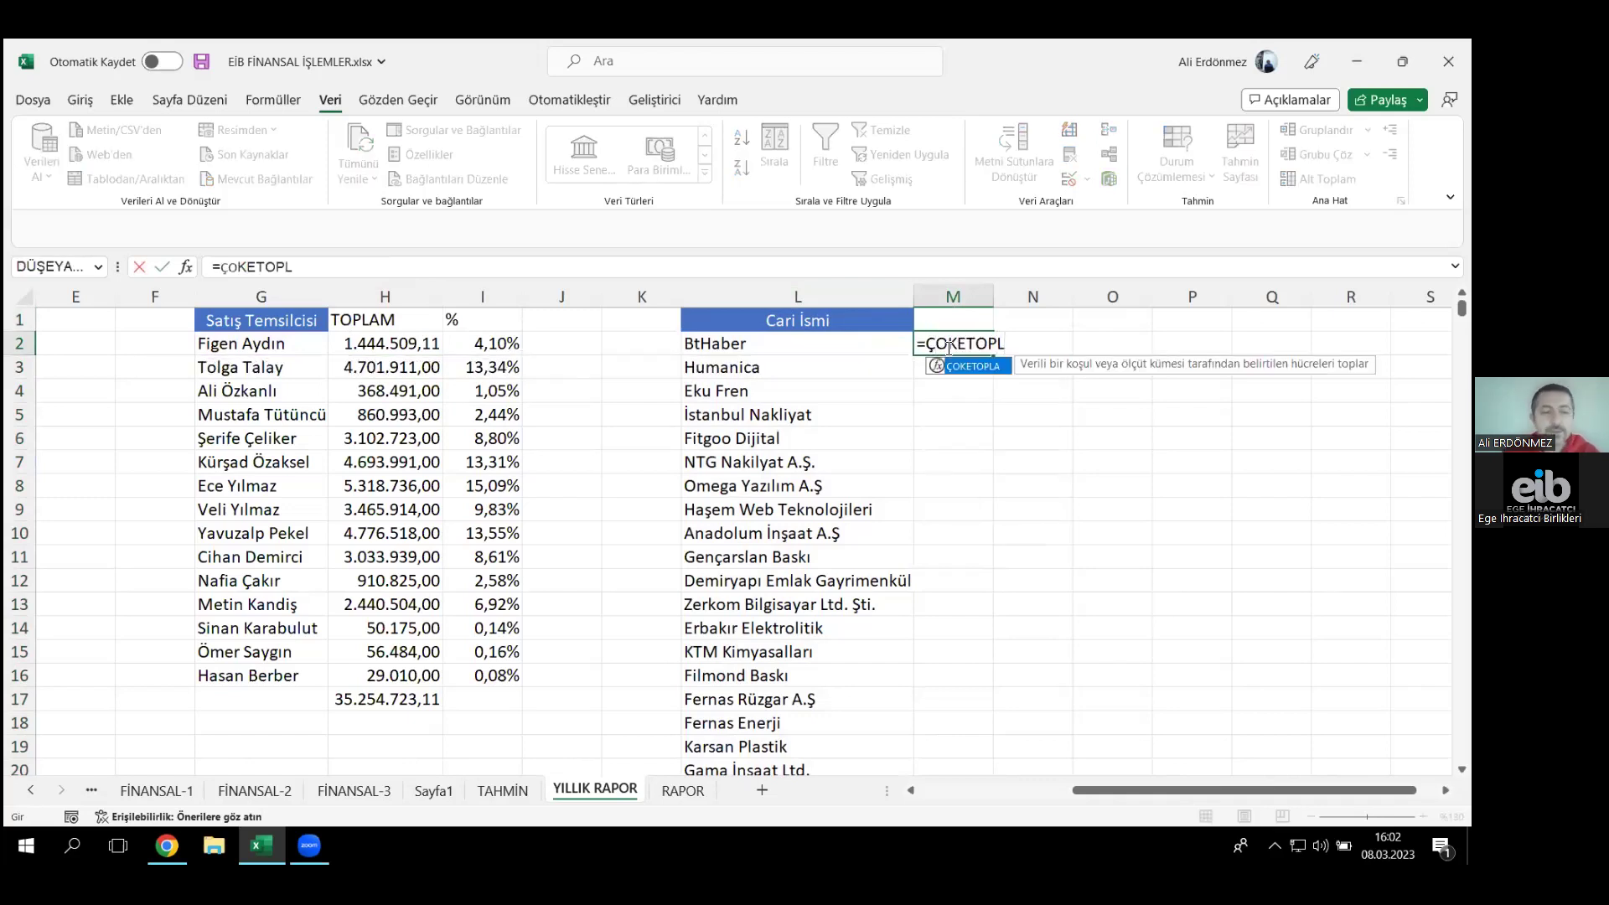
key(Tab)
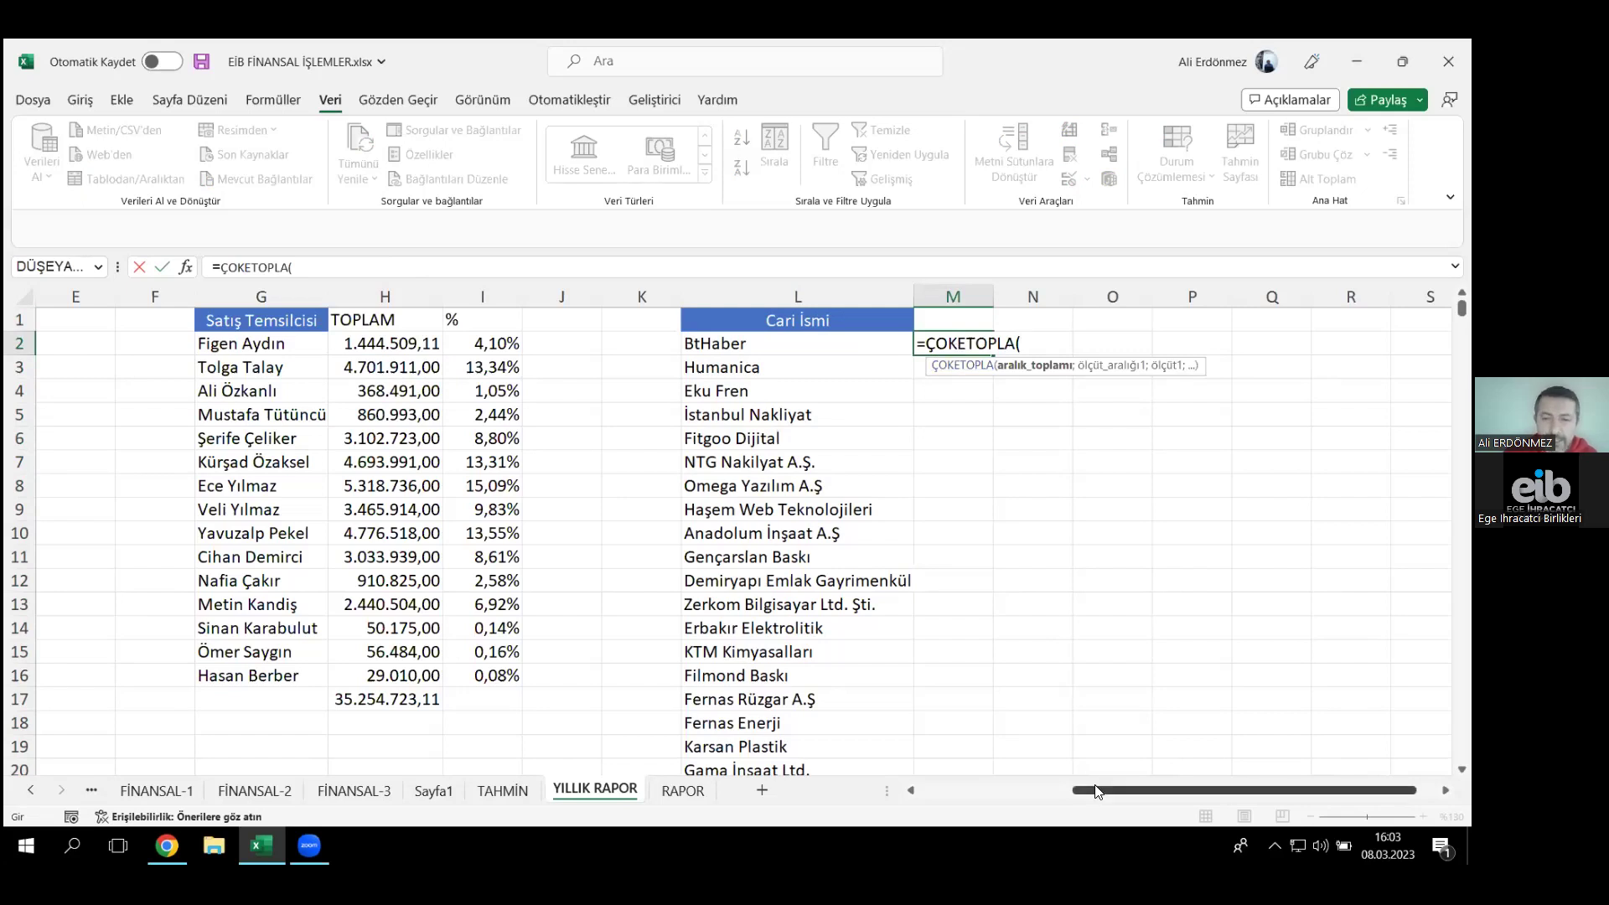
drag(1087, 792, 964, 798)
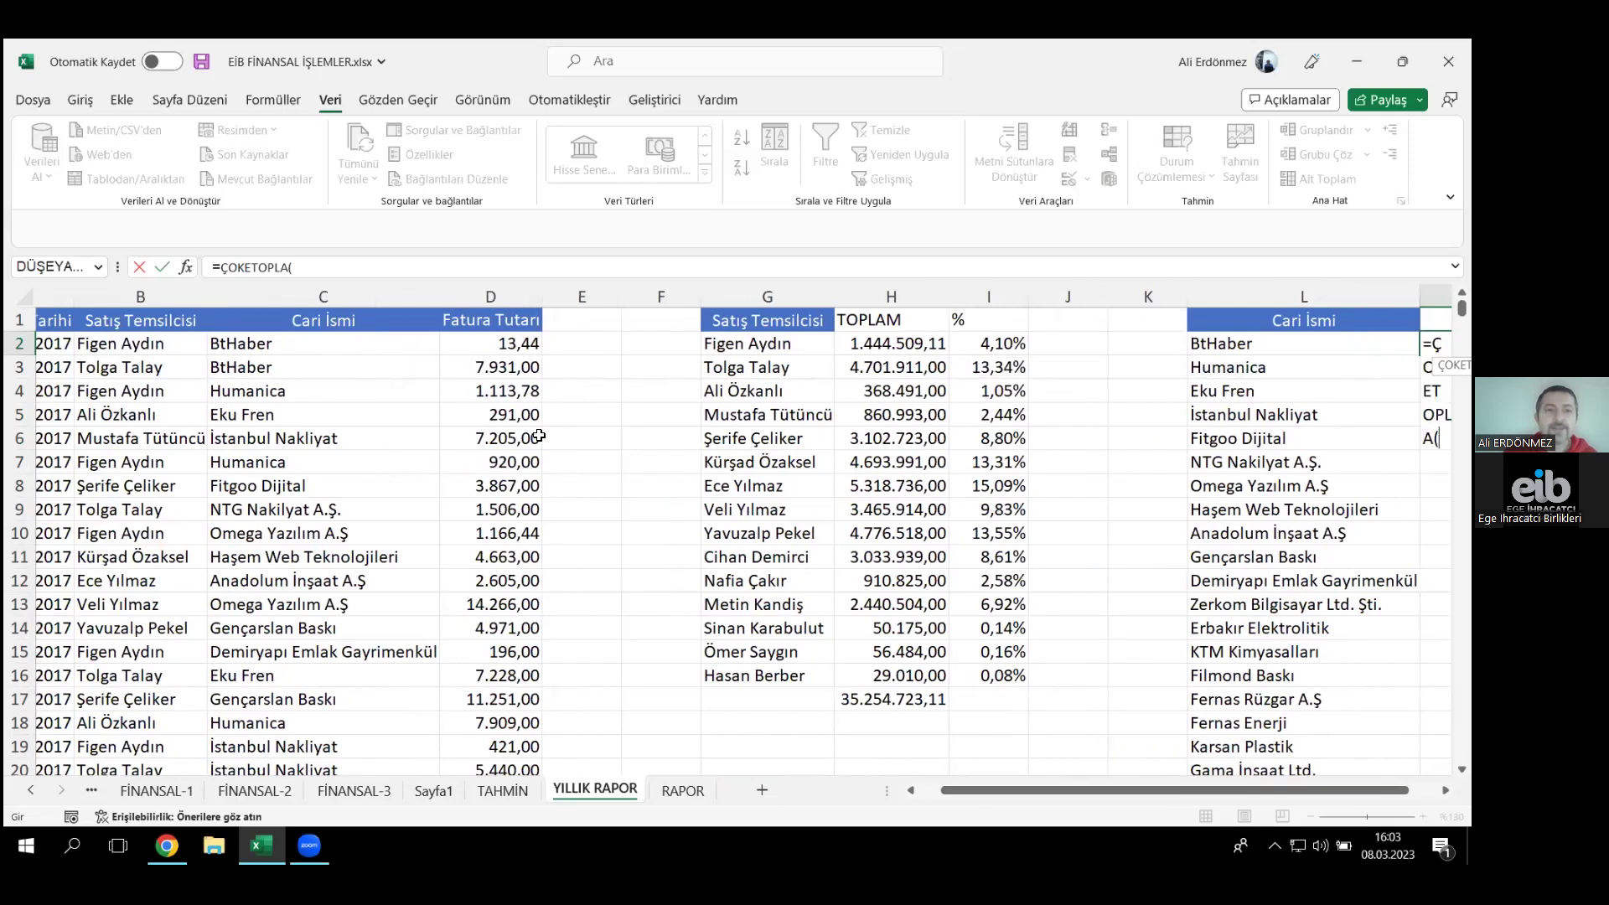
click(502, 293)
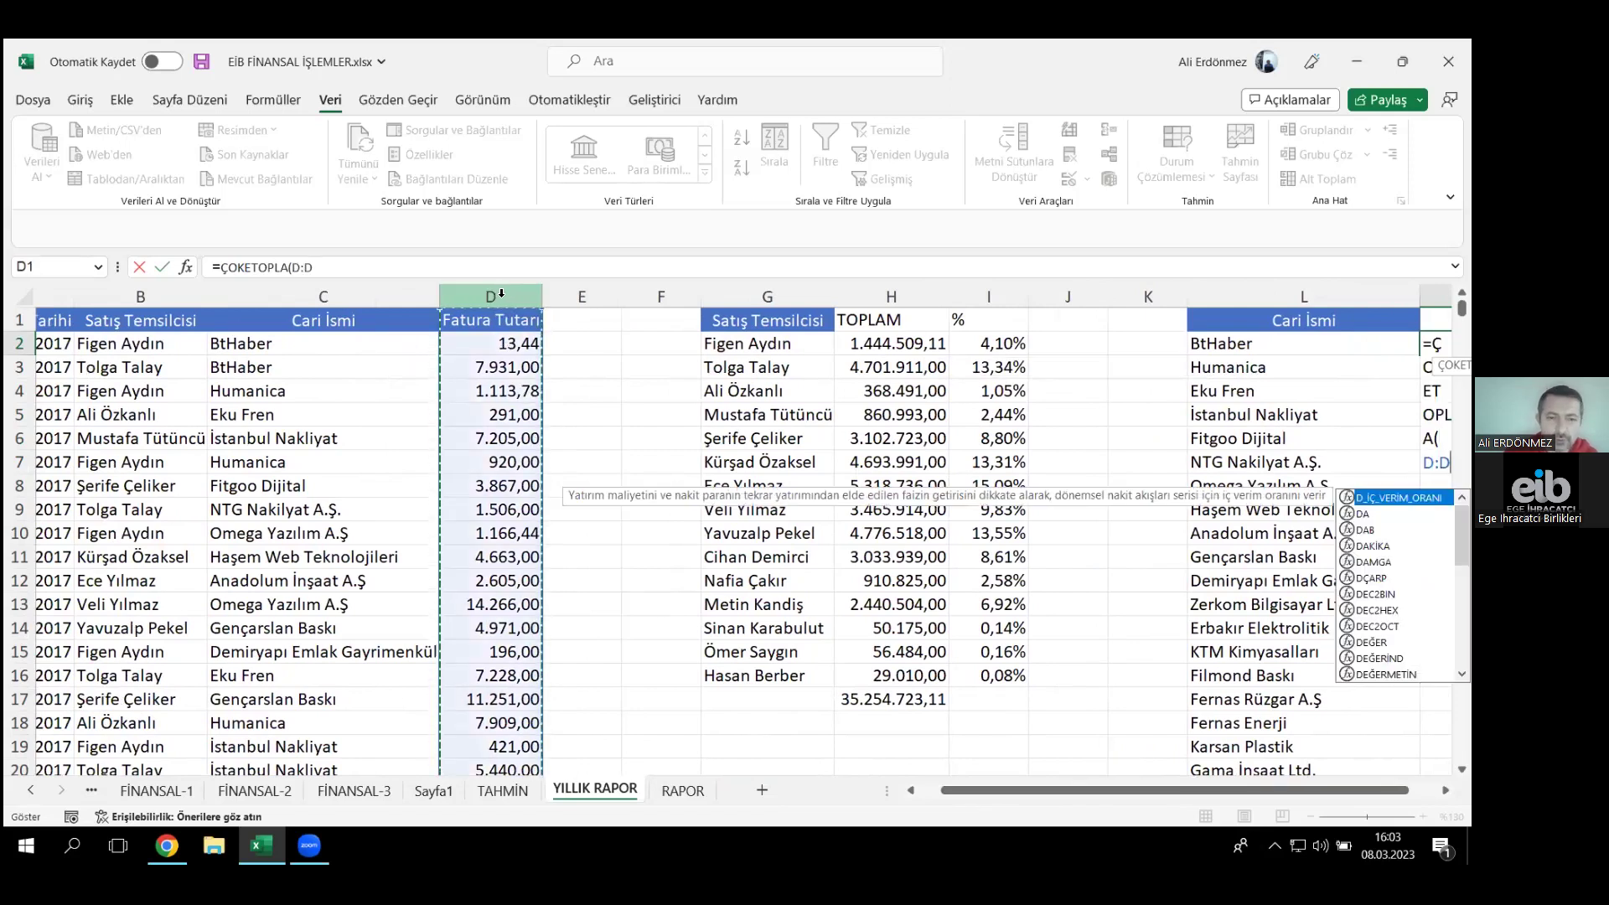
text(;)
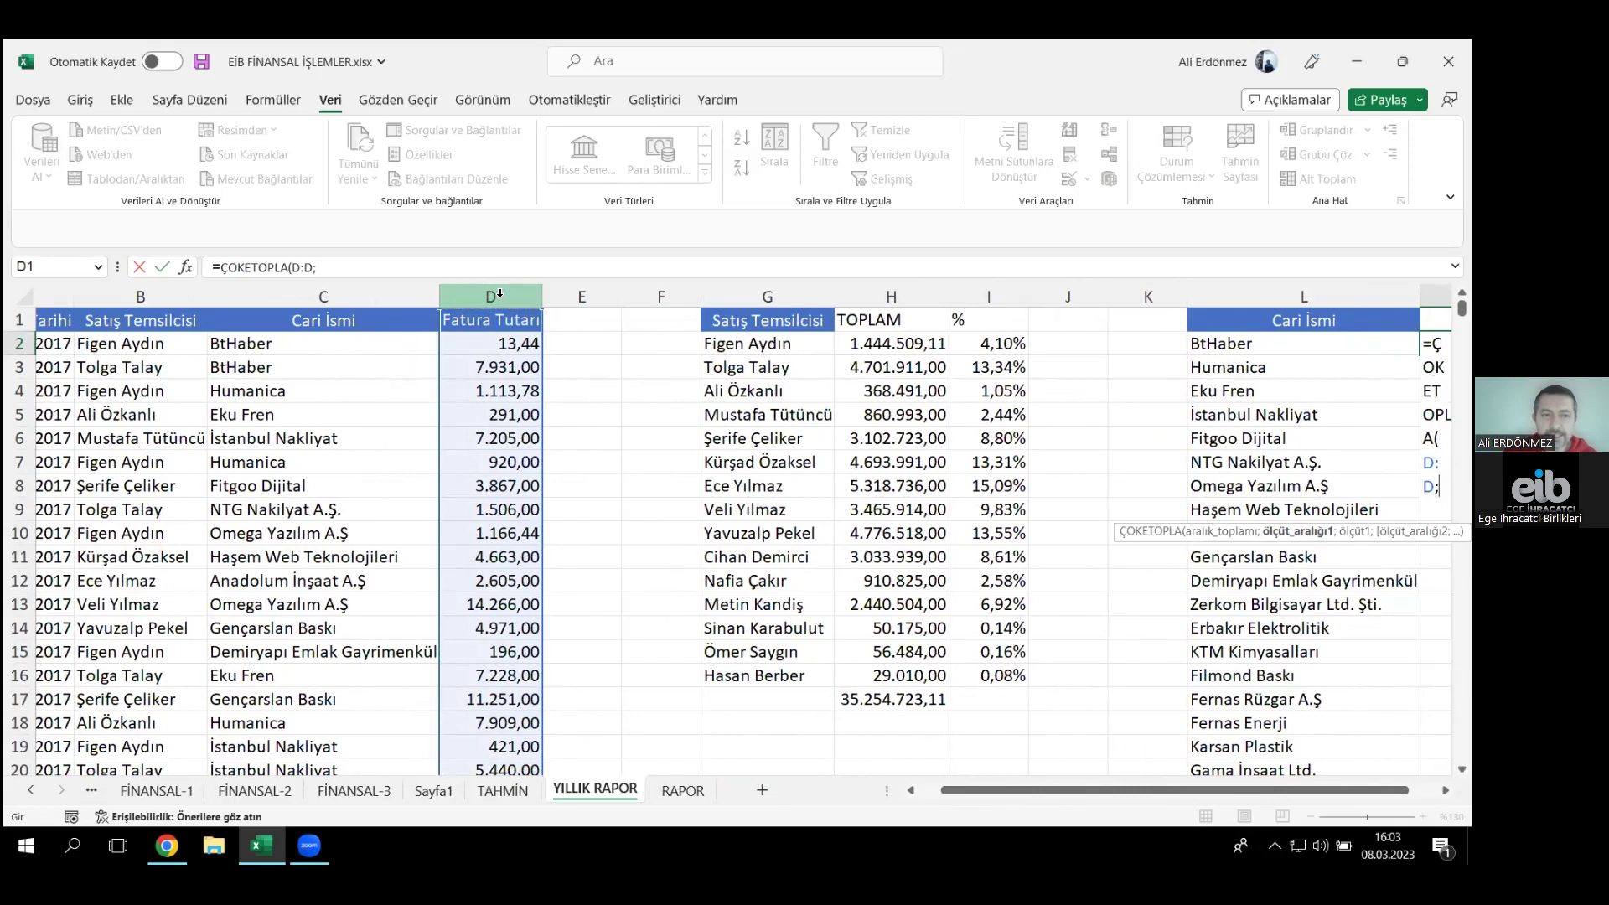
click(357, 295)
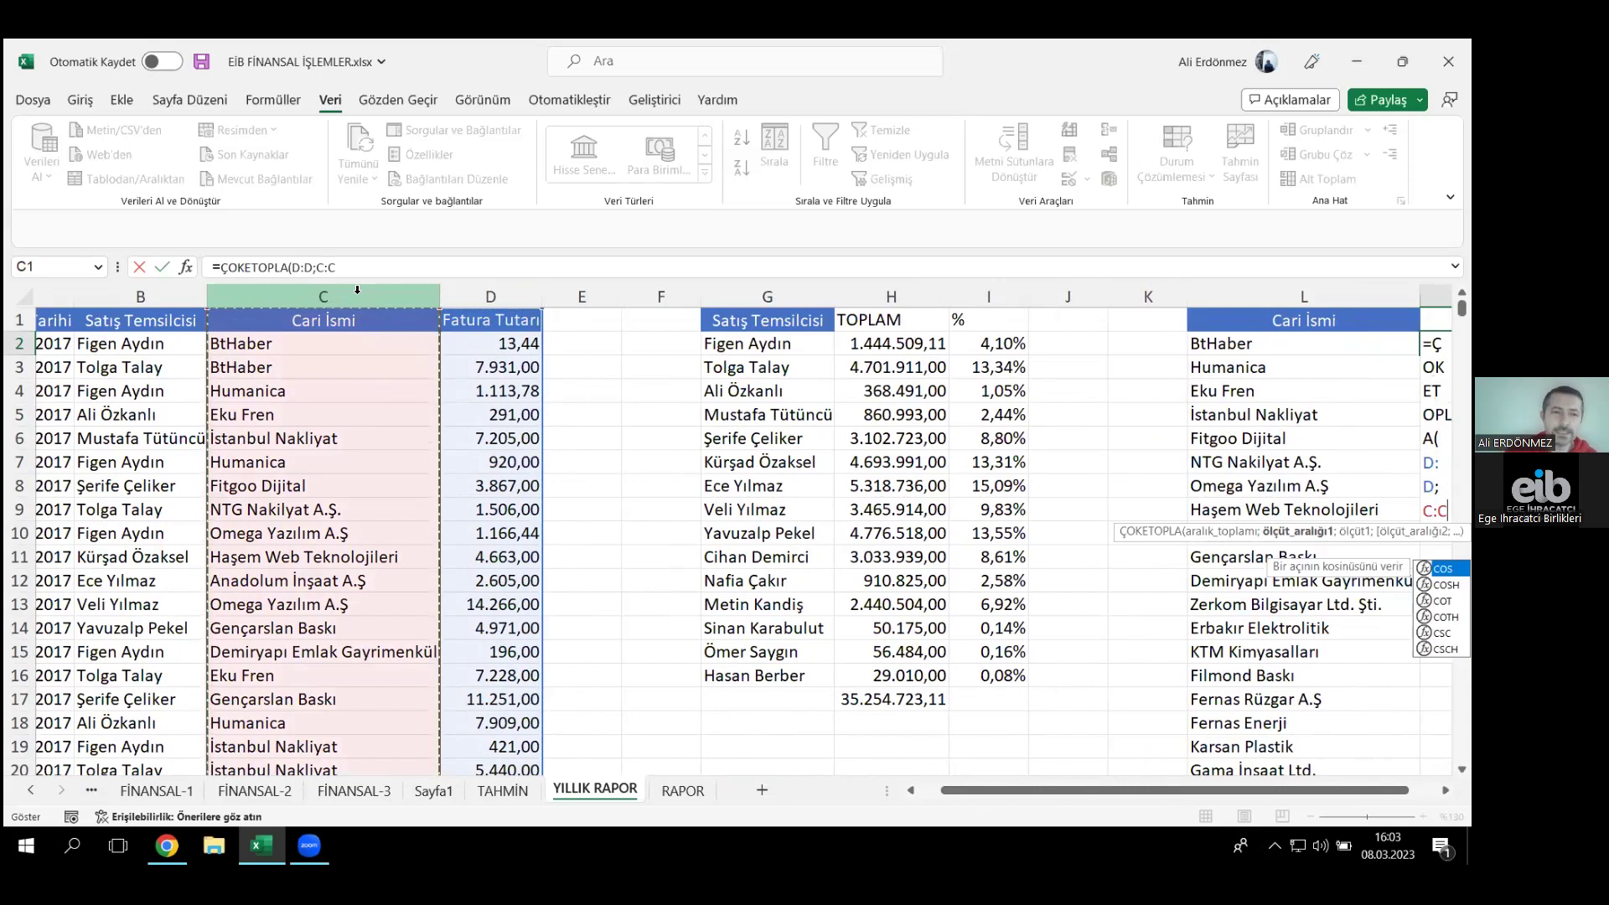
text(;)
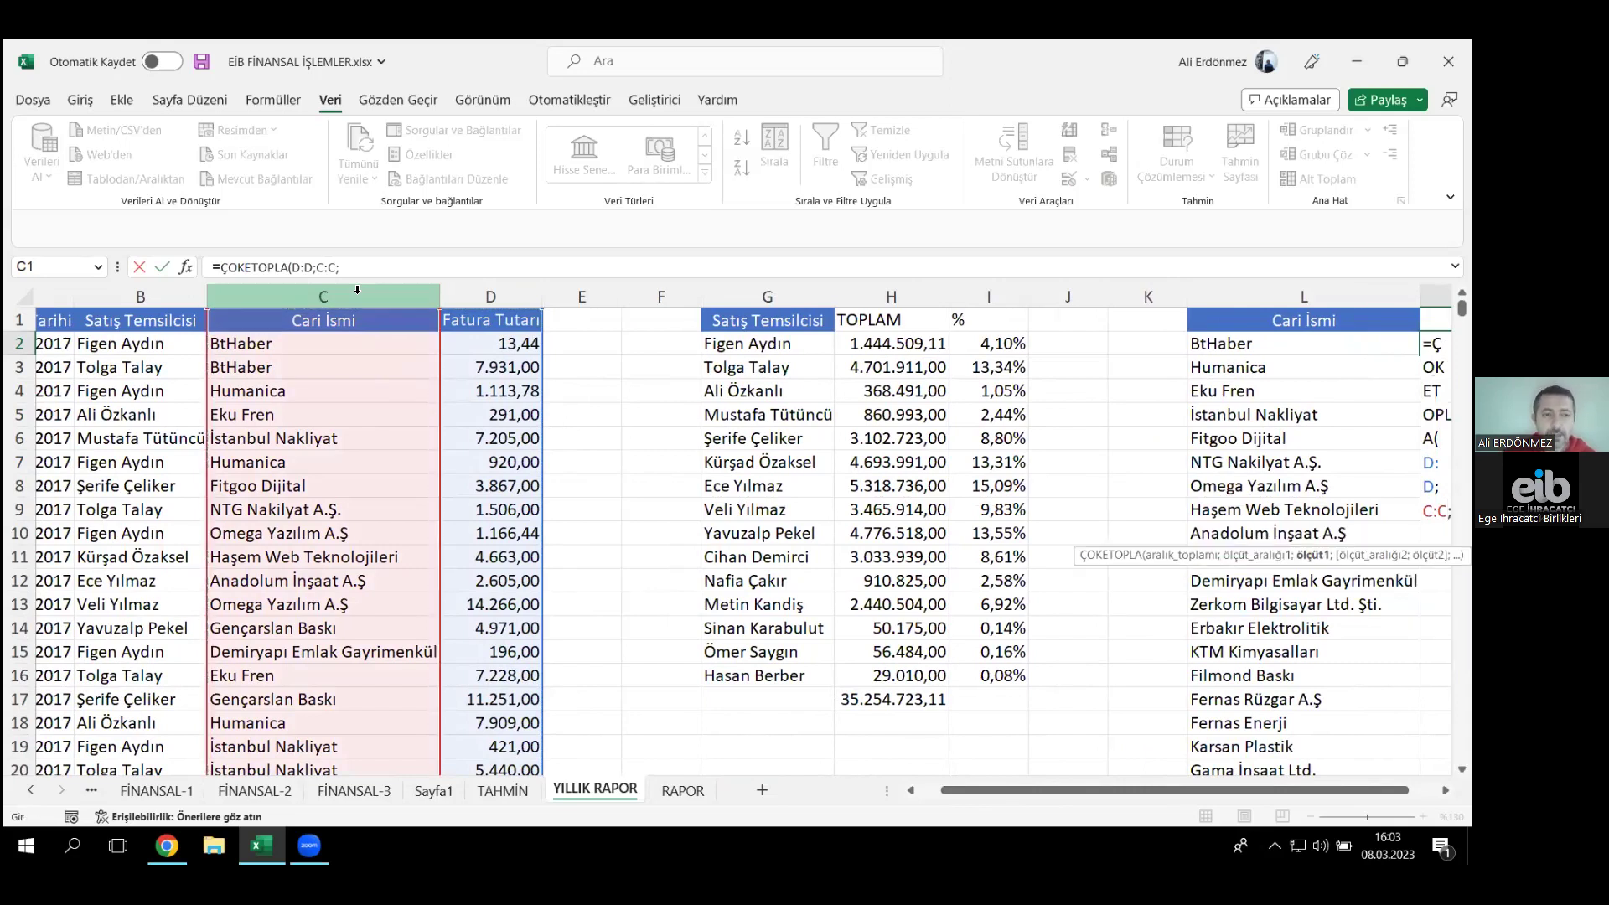
- Complete it with criterion L2 and format M2 with thousand separators
drag(999, 798, 1161, 797)
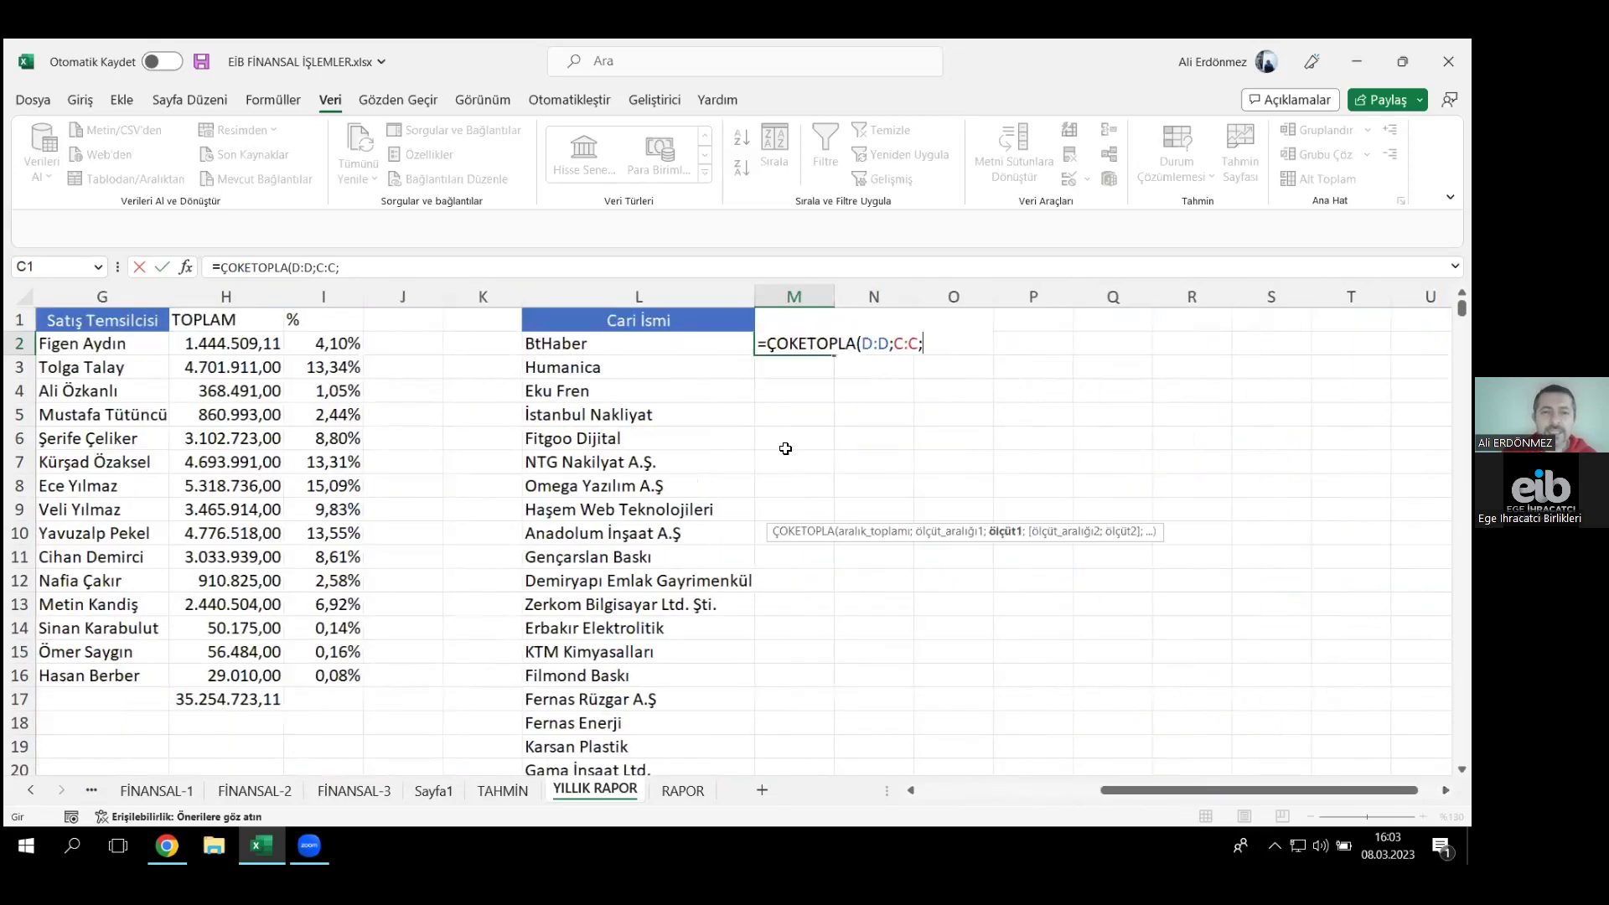
click(626, 339)
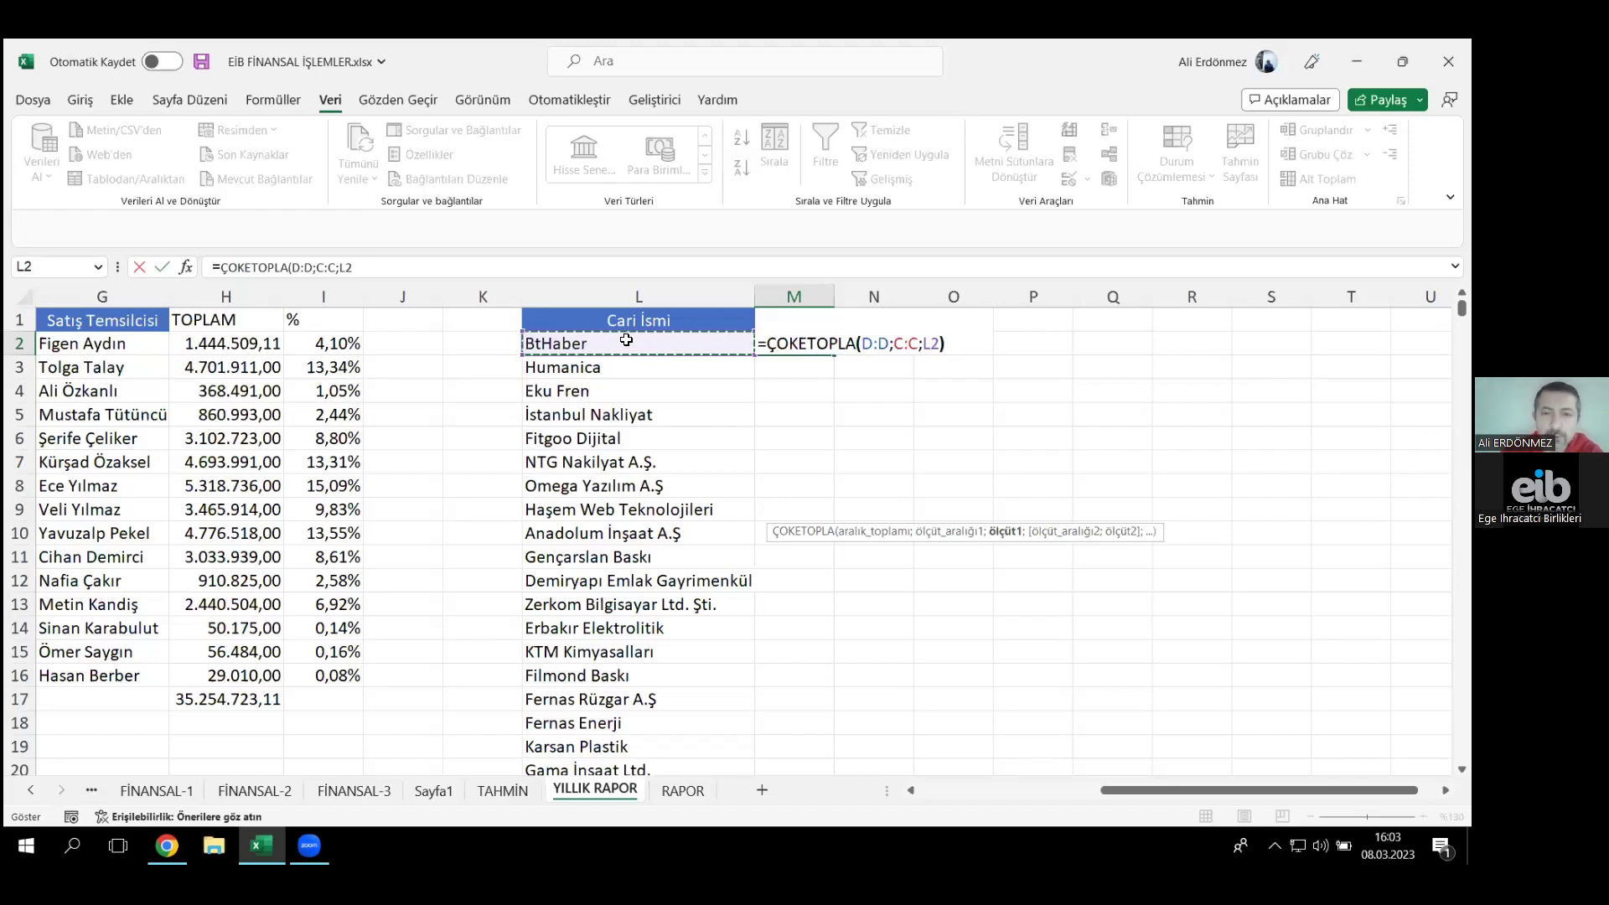
text())
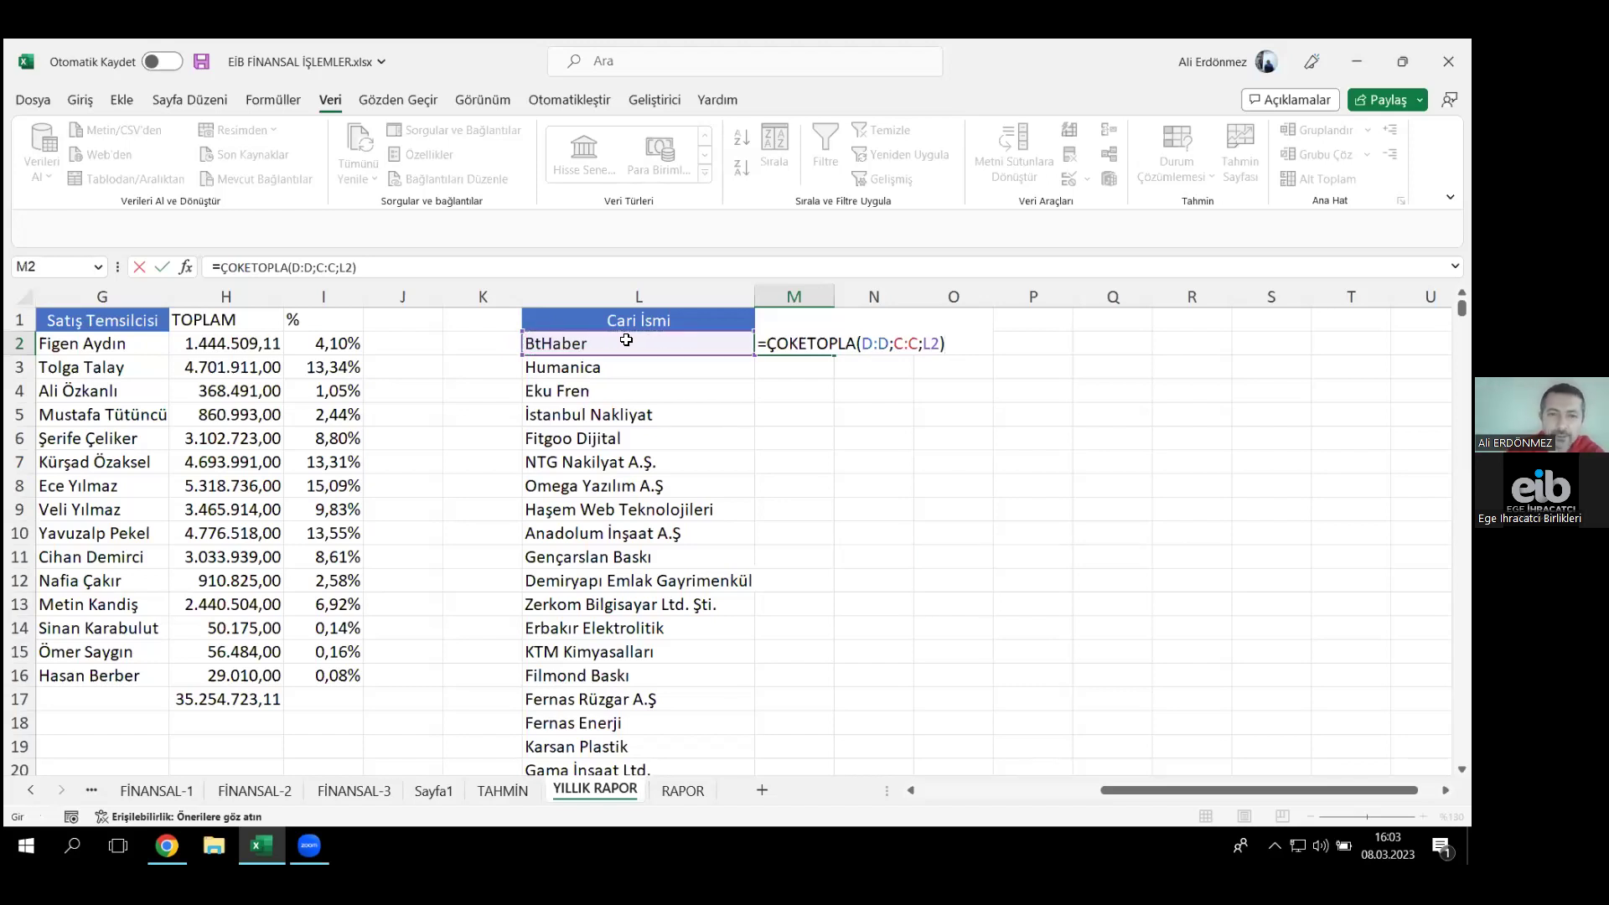
key(Return)
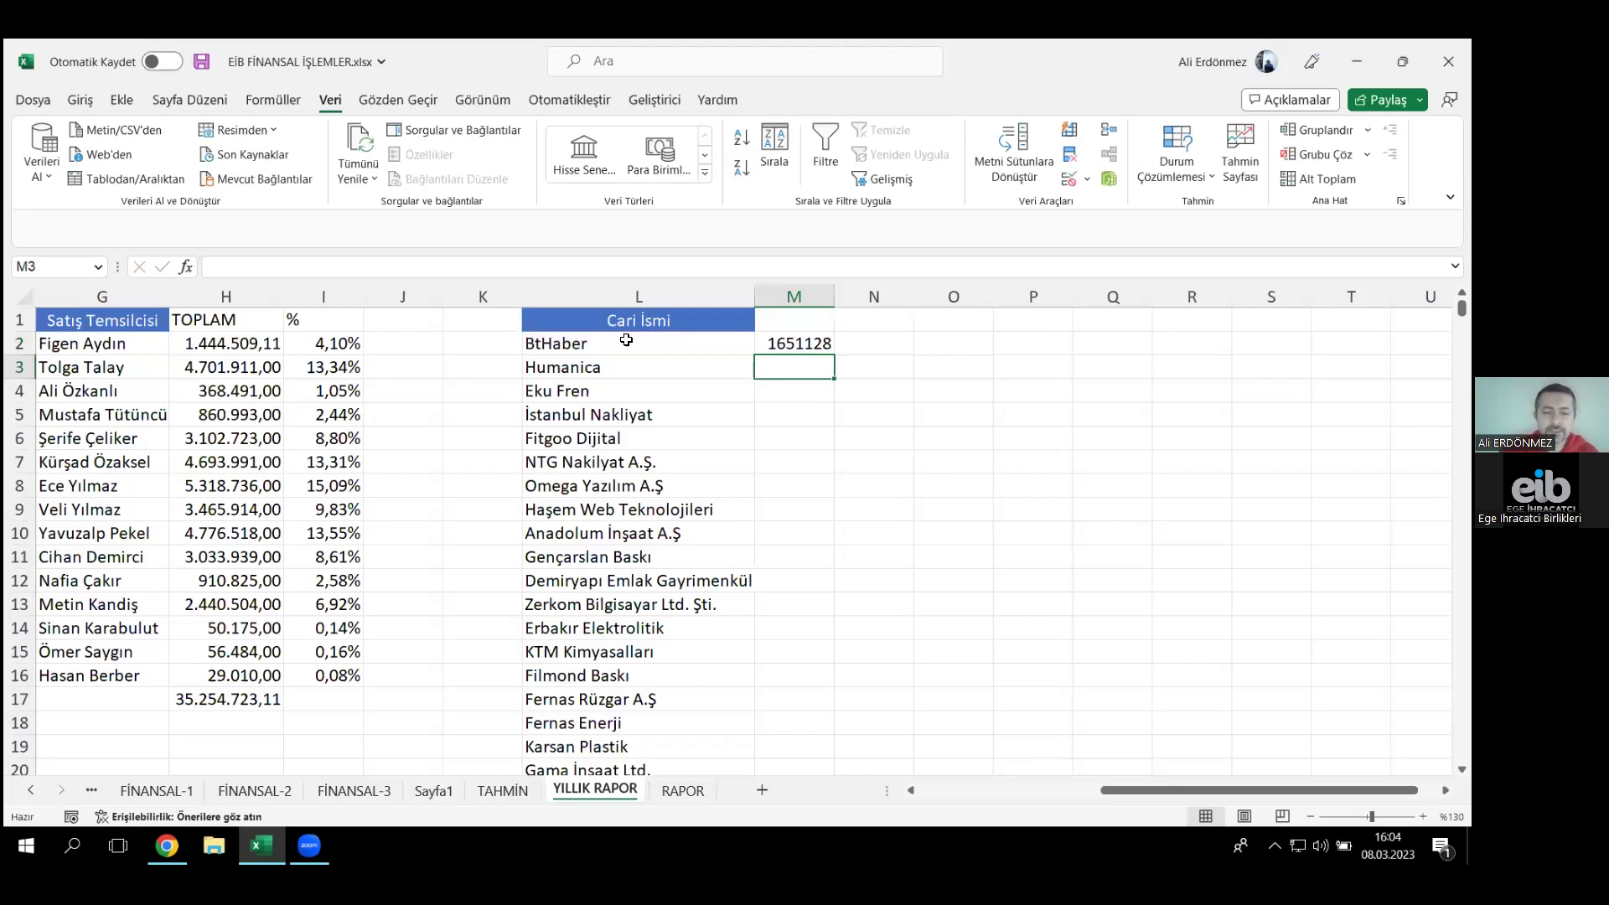
key(Up)
key(ctrl+shift+1)
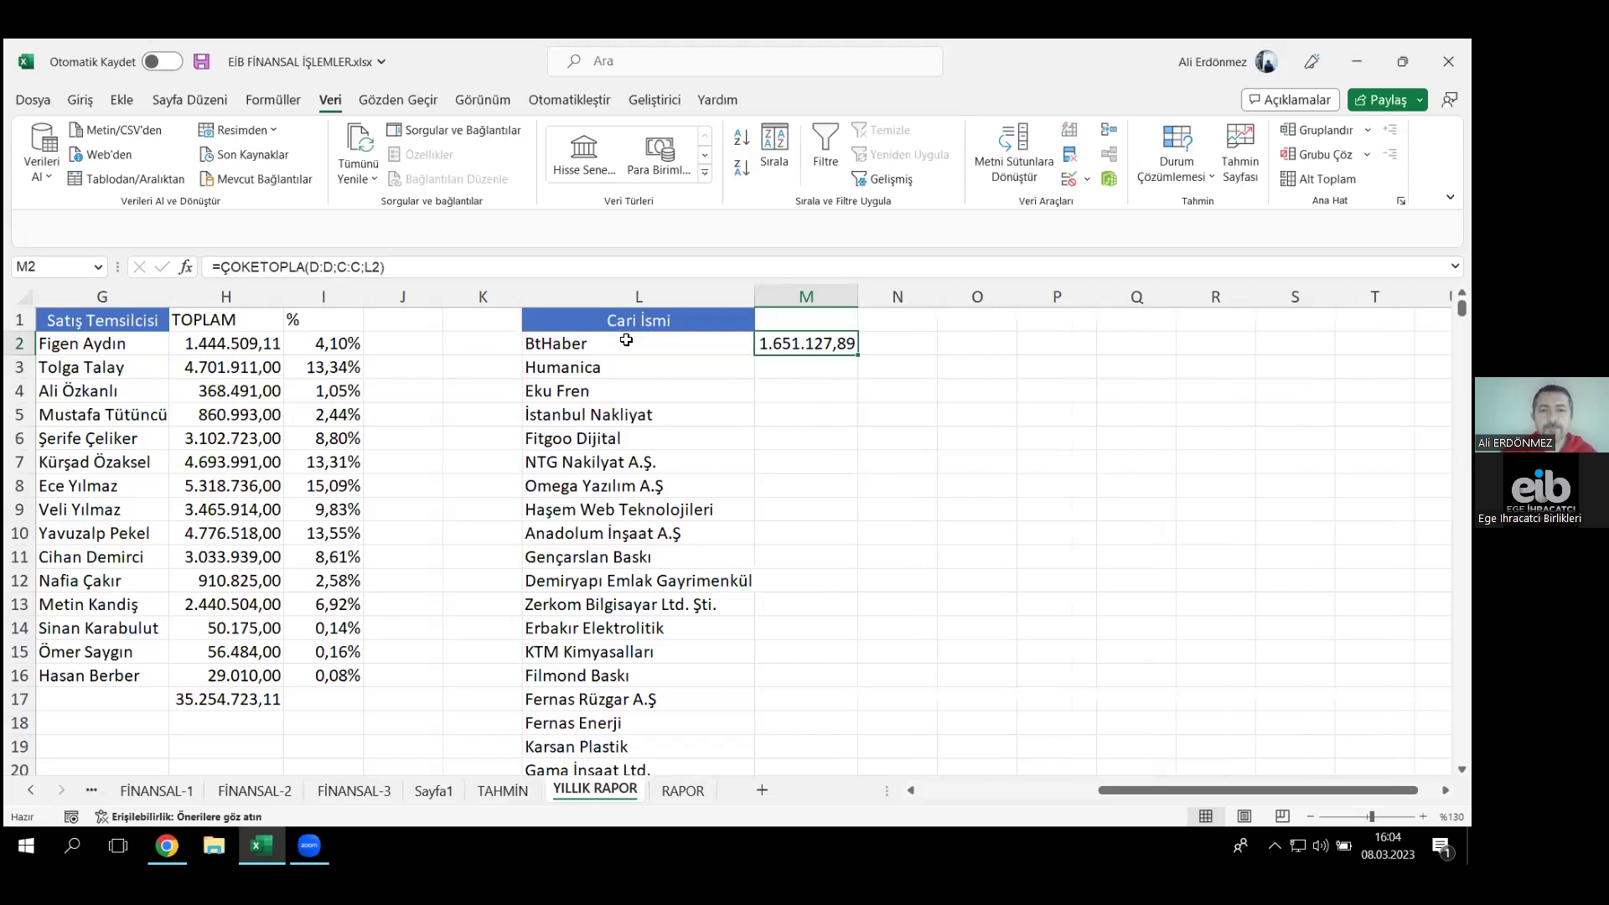
- Fill the ÇOKETOPLA formula down to M20 and verify the copied references
double_click(857, 357)
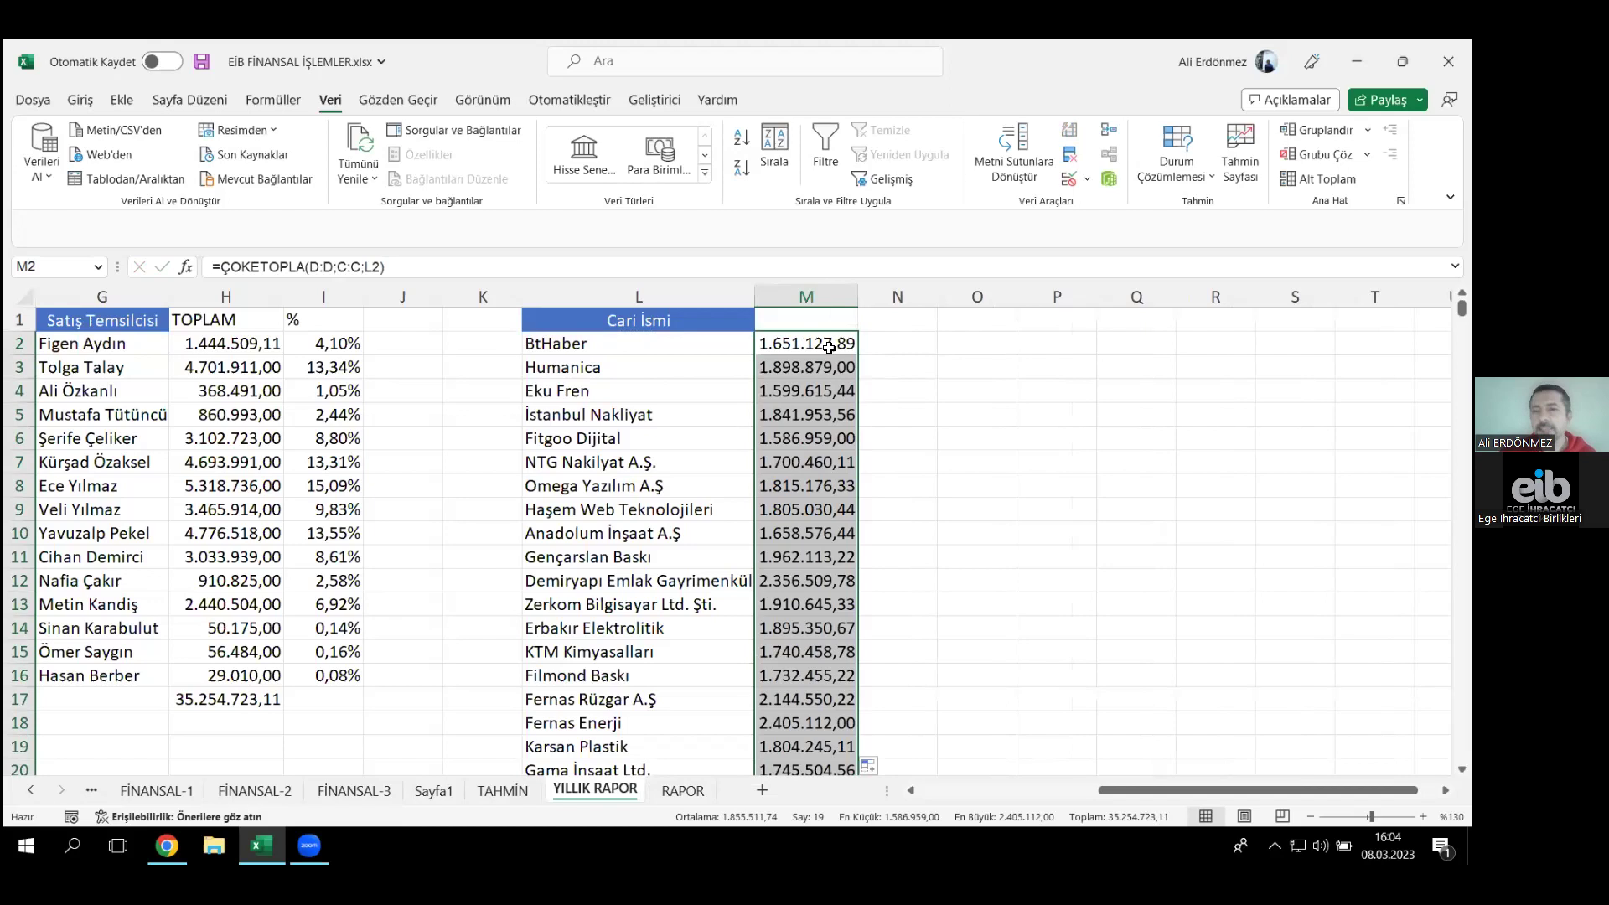
click(828, 347)
double_click(830, 347)
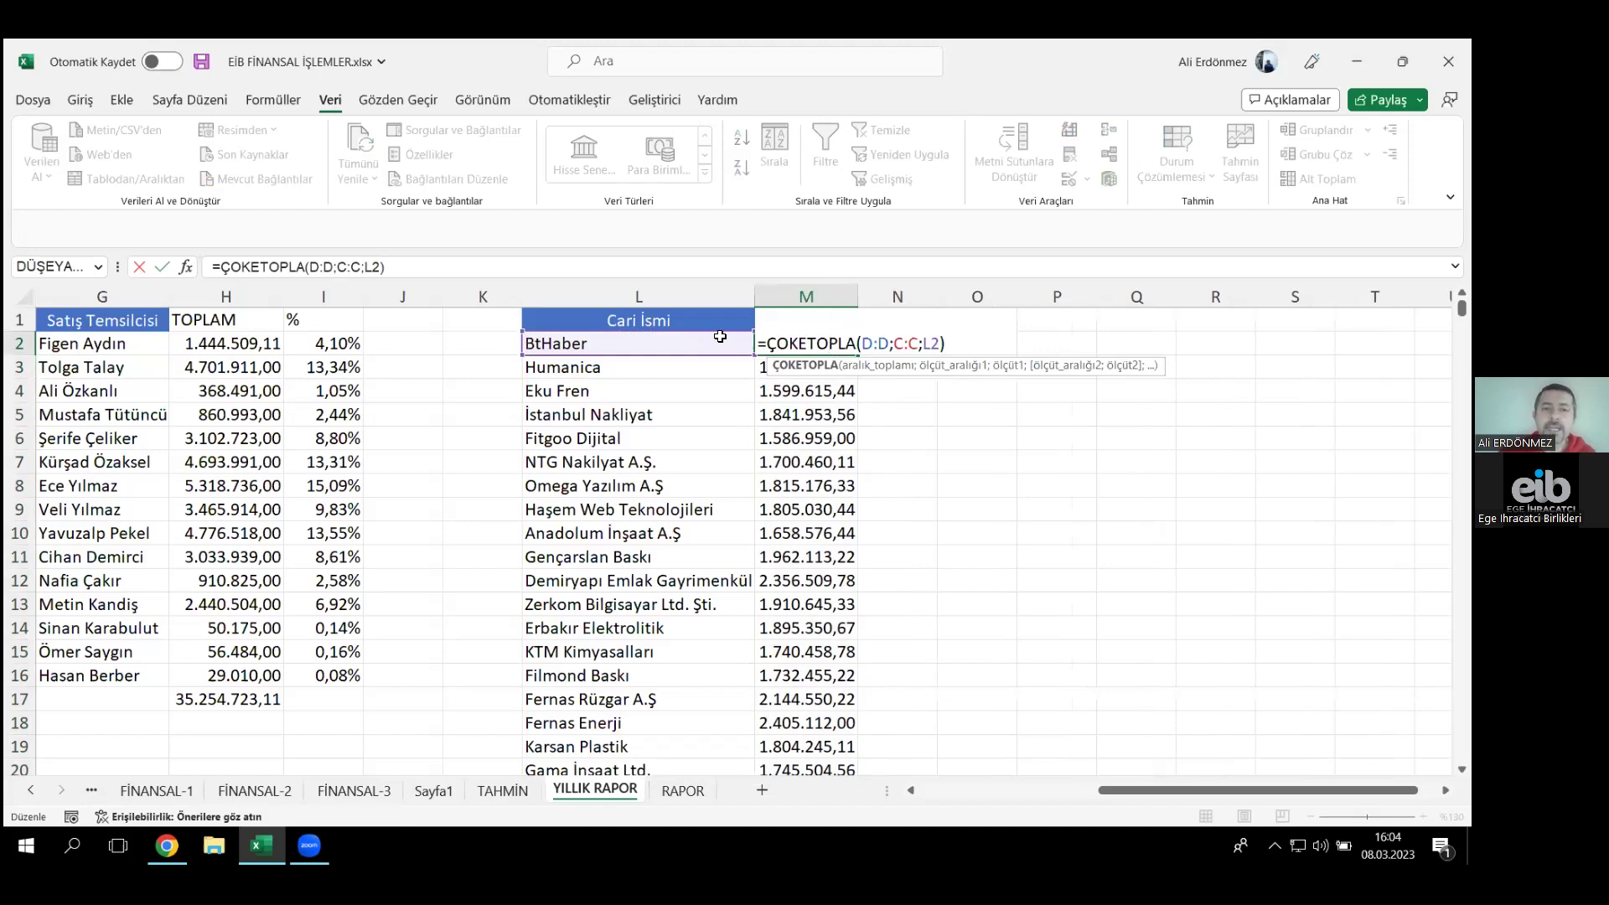
key(Return)
key(F2)
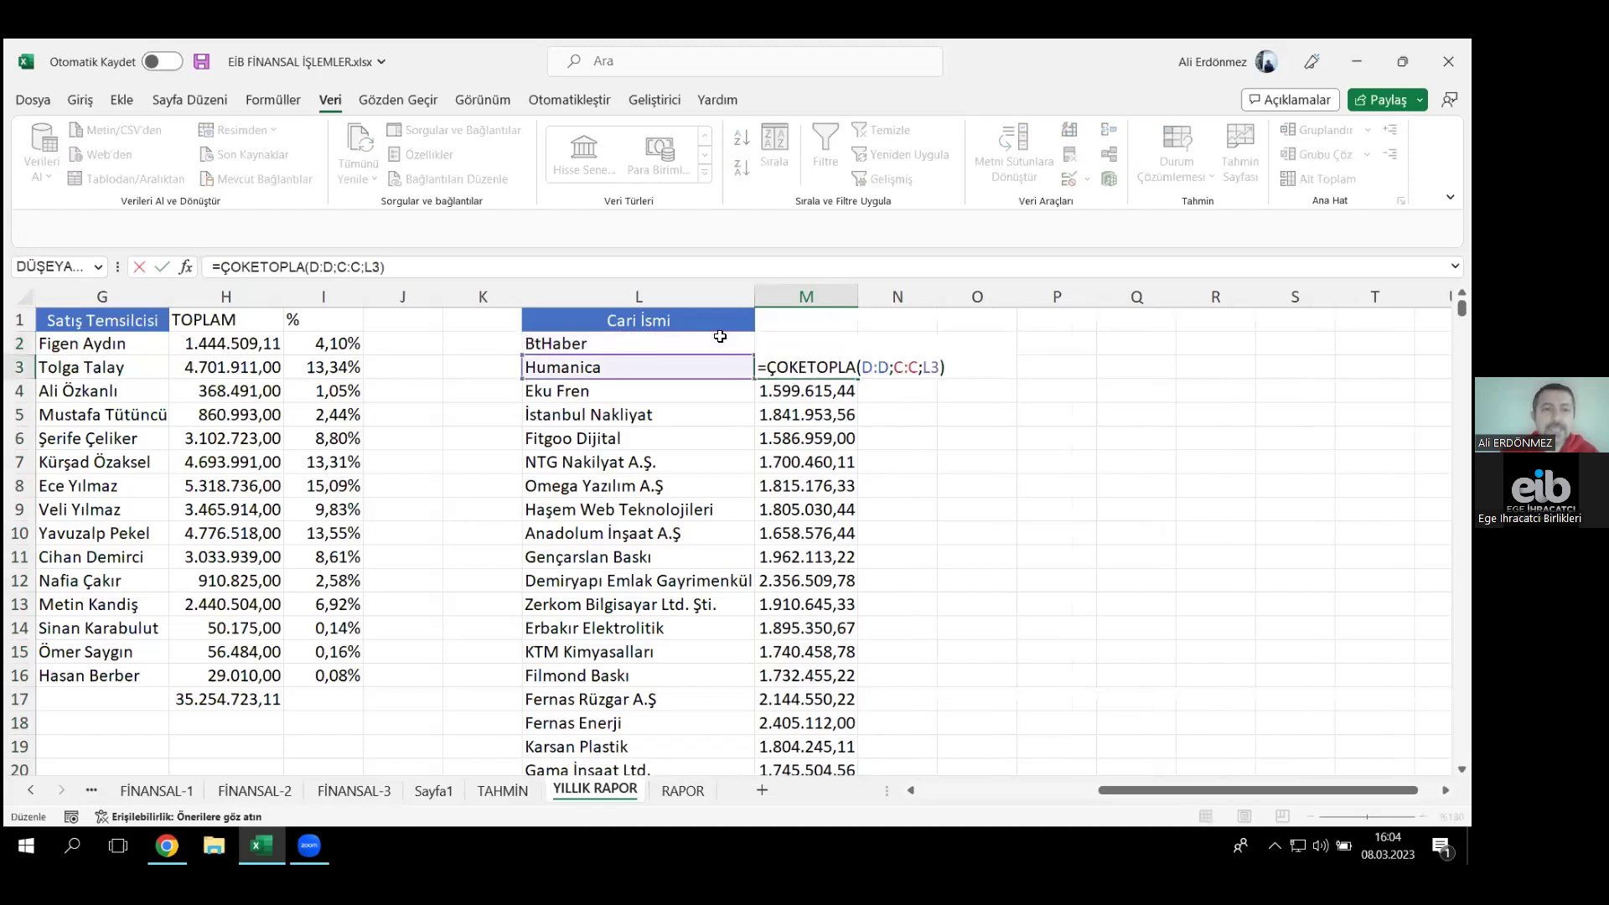
key(Return)
key(F2)
key(Return)
key(F2)
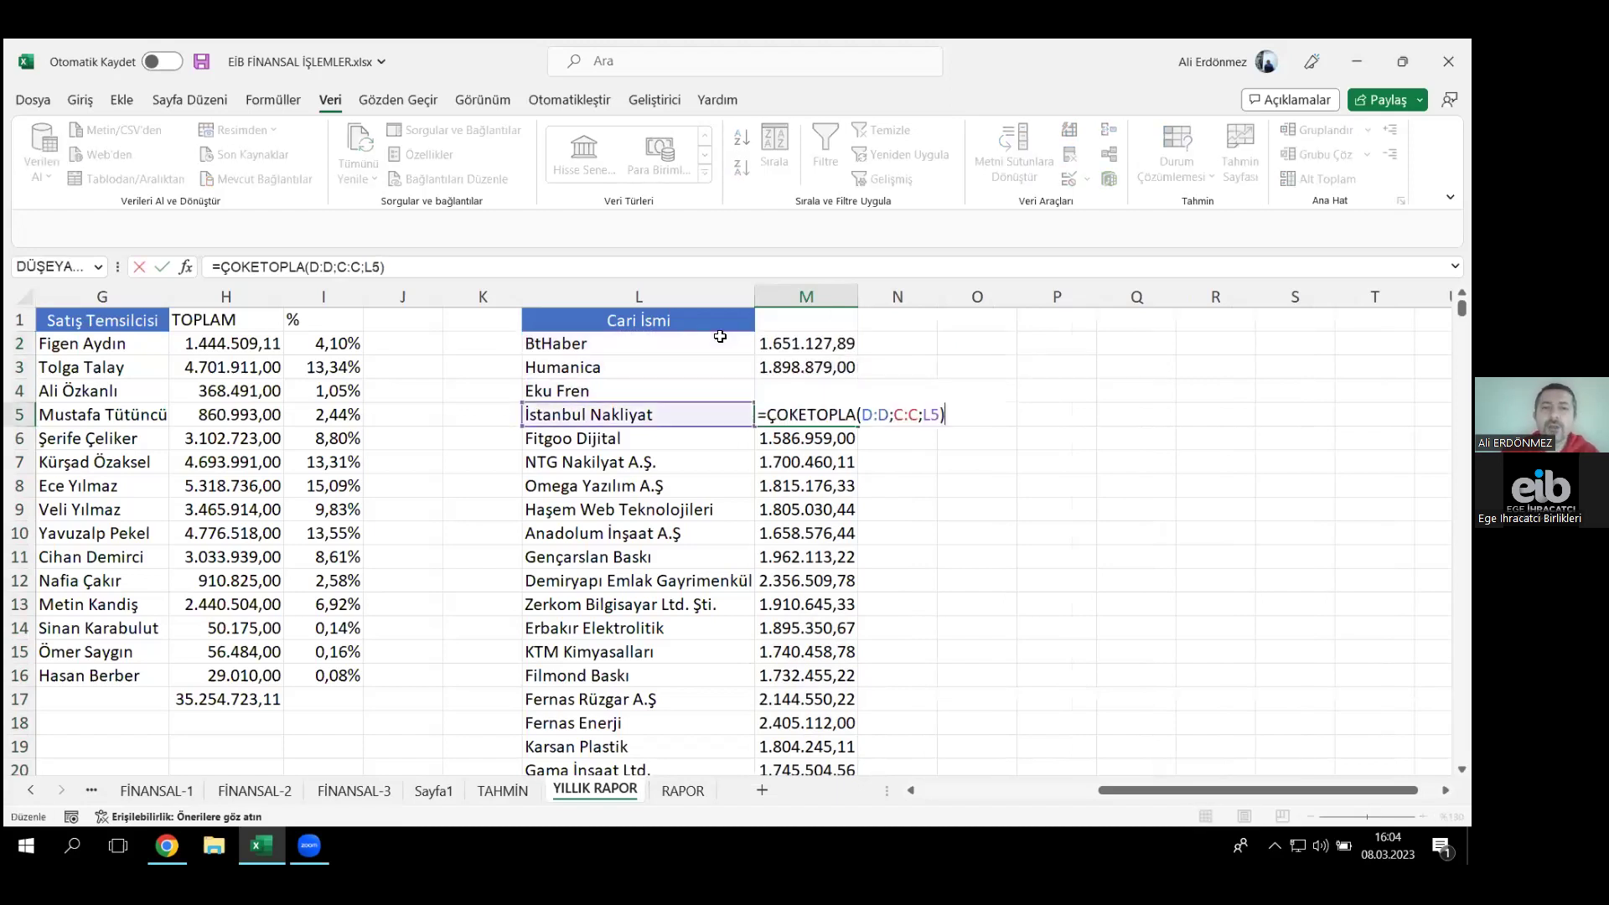
key(Return)
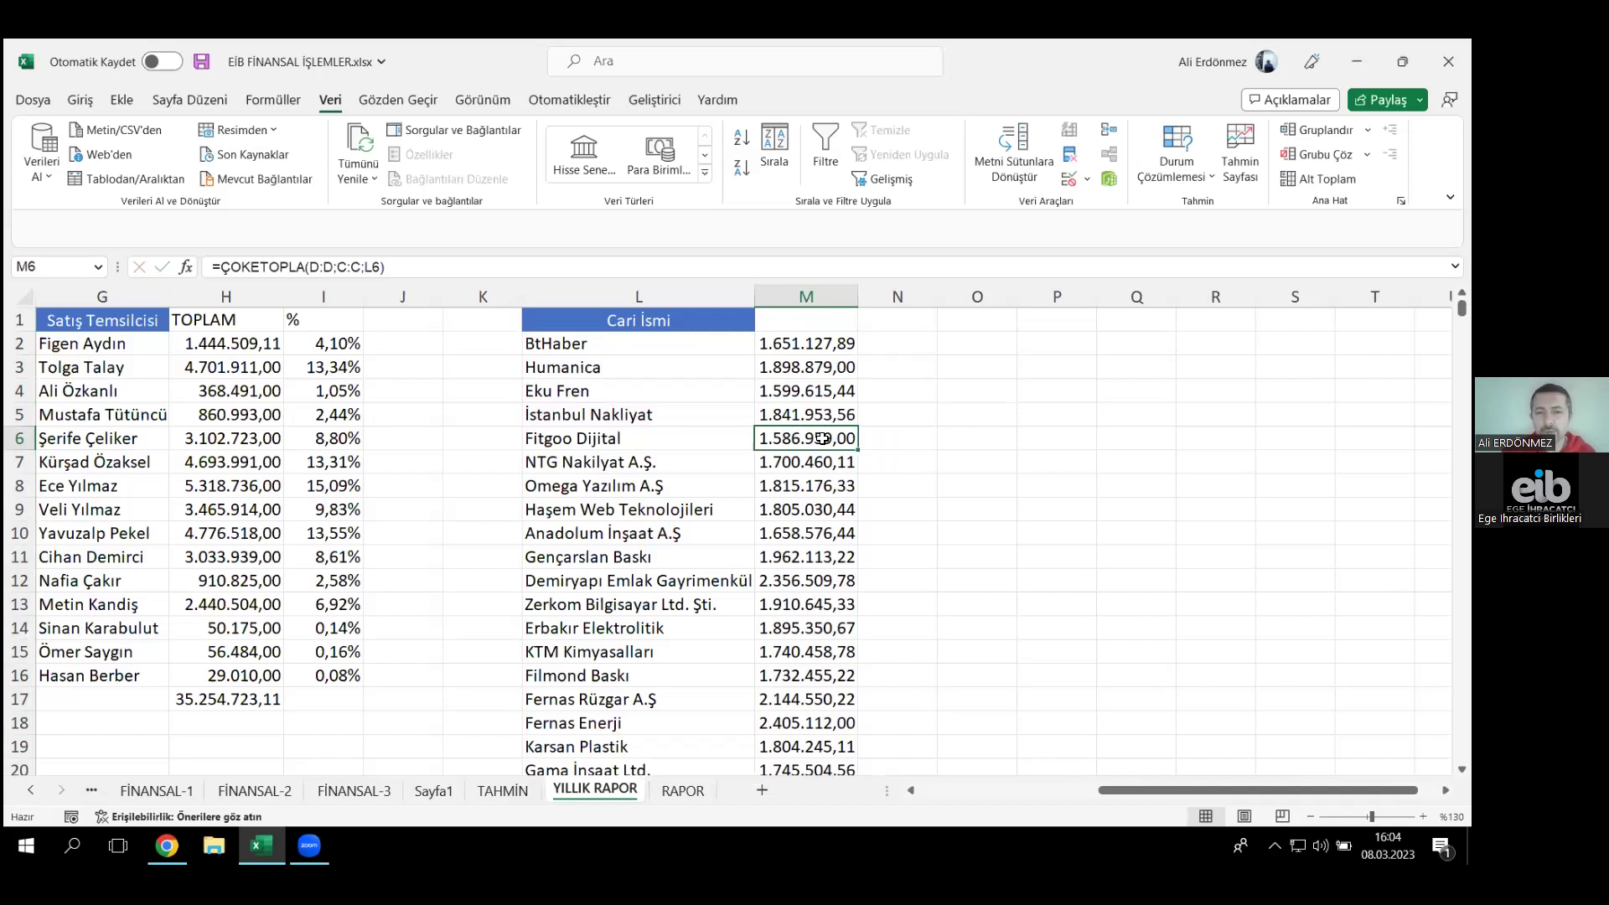
key(ctrl+Down)
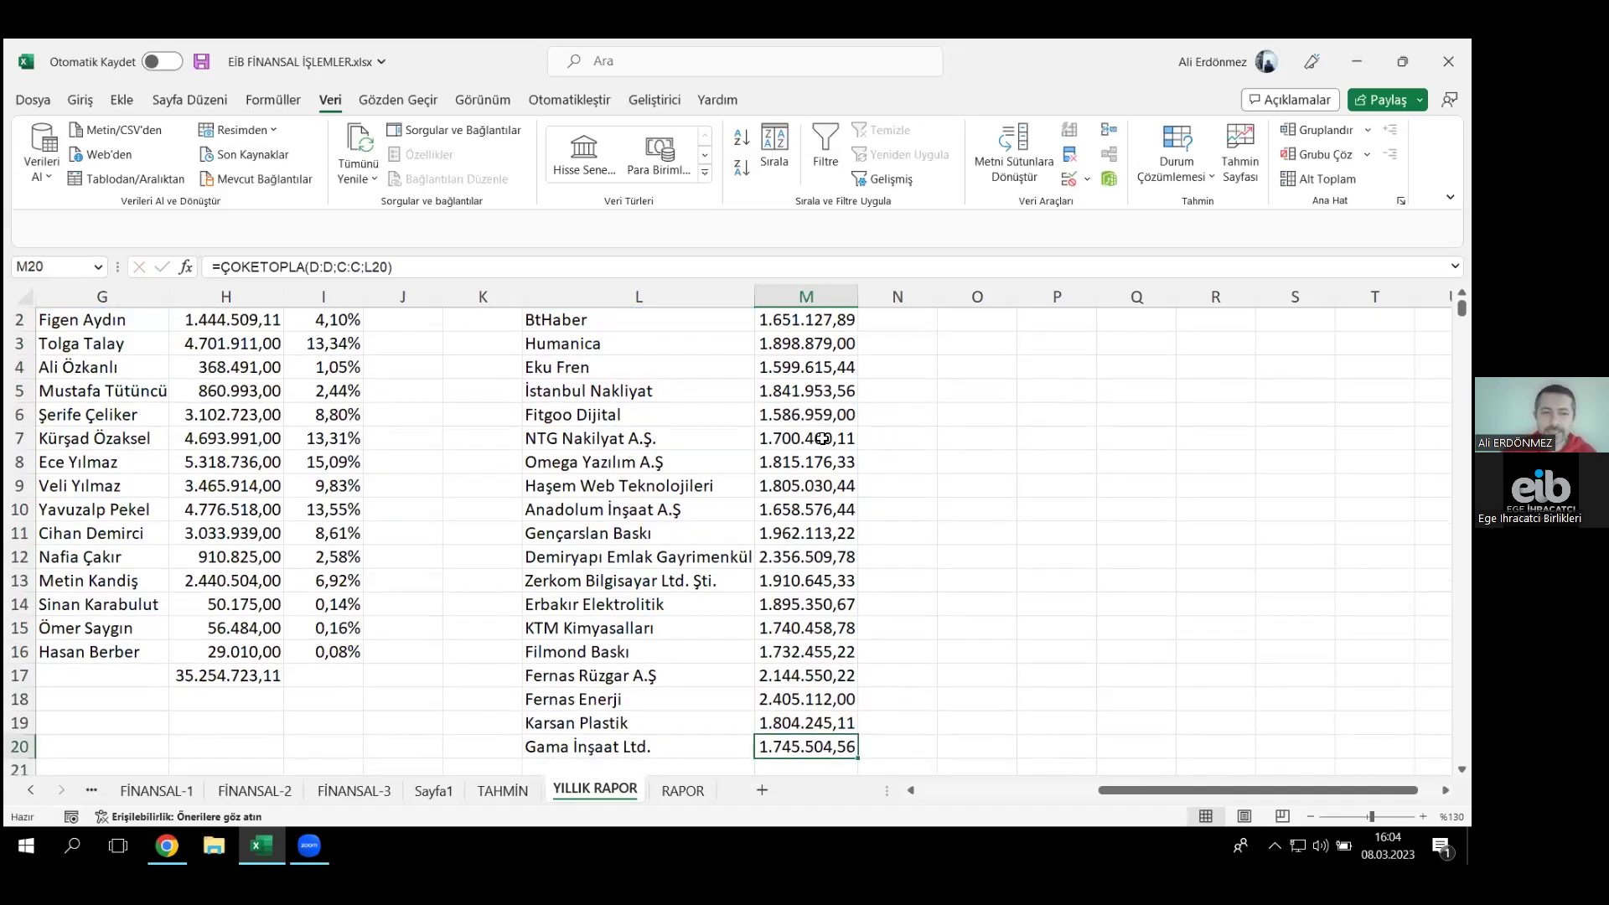
key(Down)
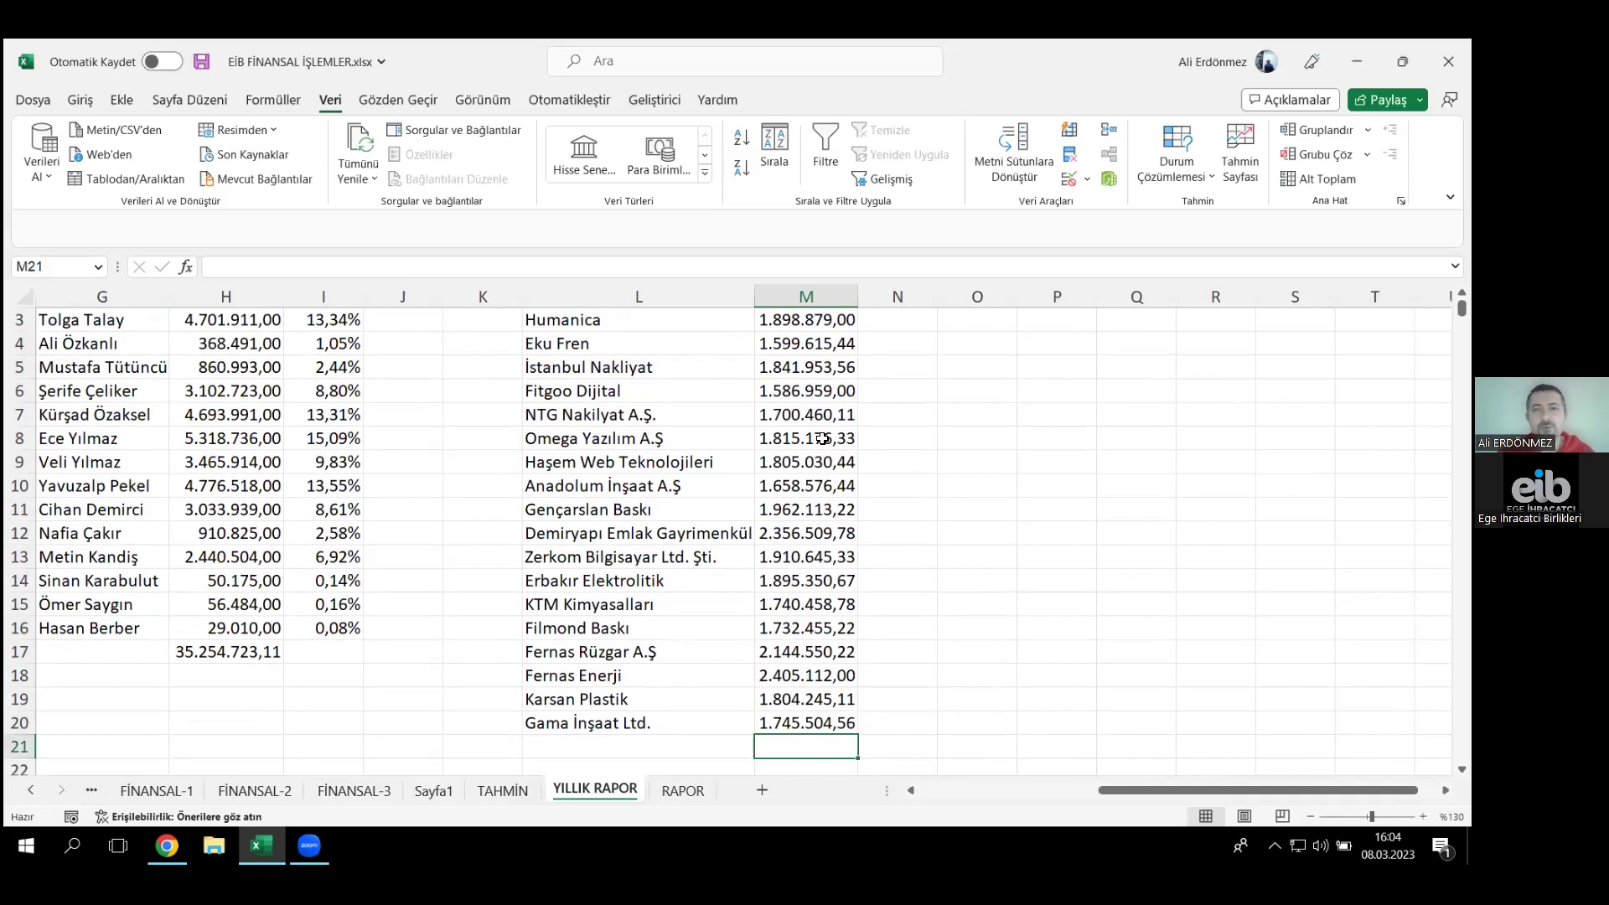
- AutoSum column M into M21 with =TOPLA(M2:M20), giving 35.254.723,11
click(78, 101)
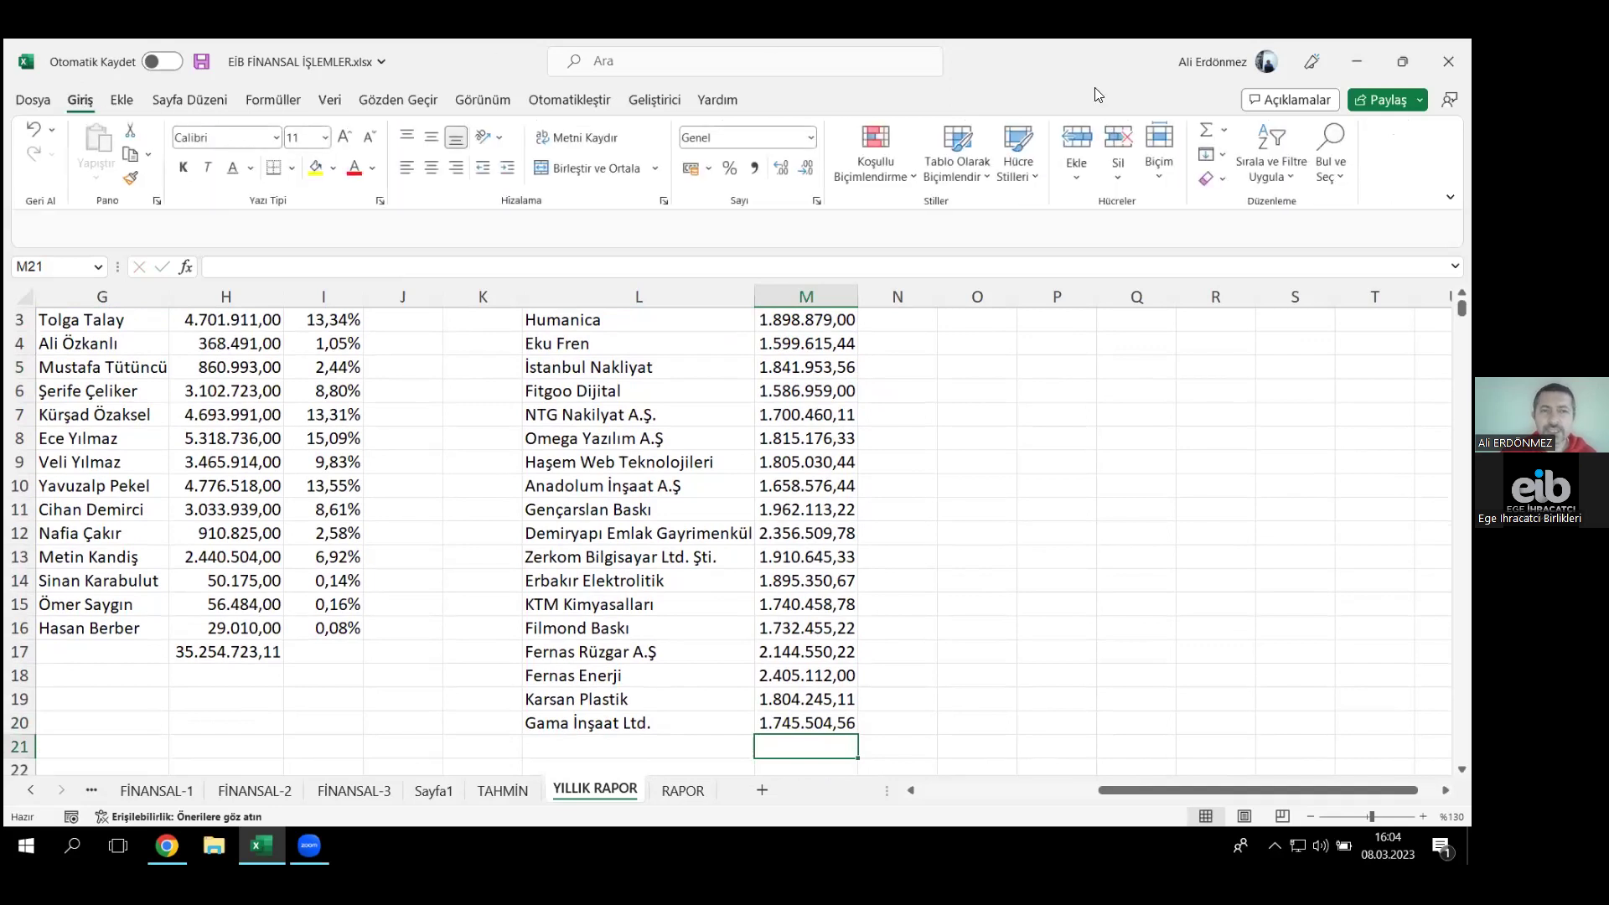
click(1208, 138)
key(Return)
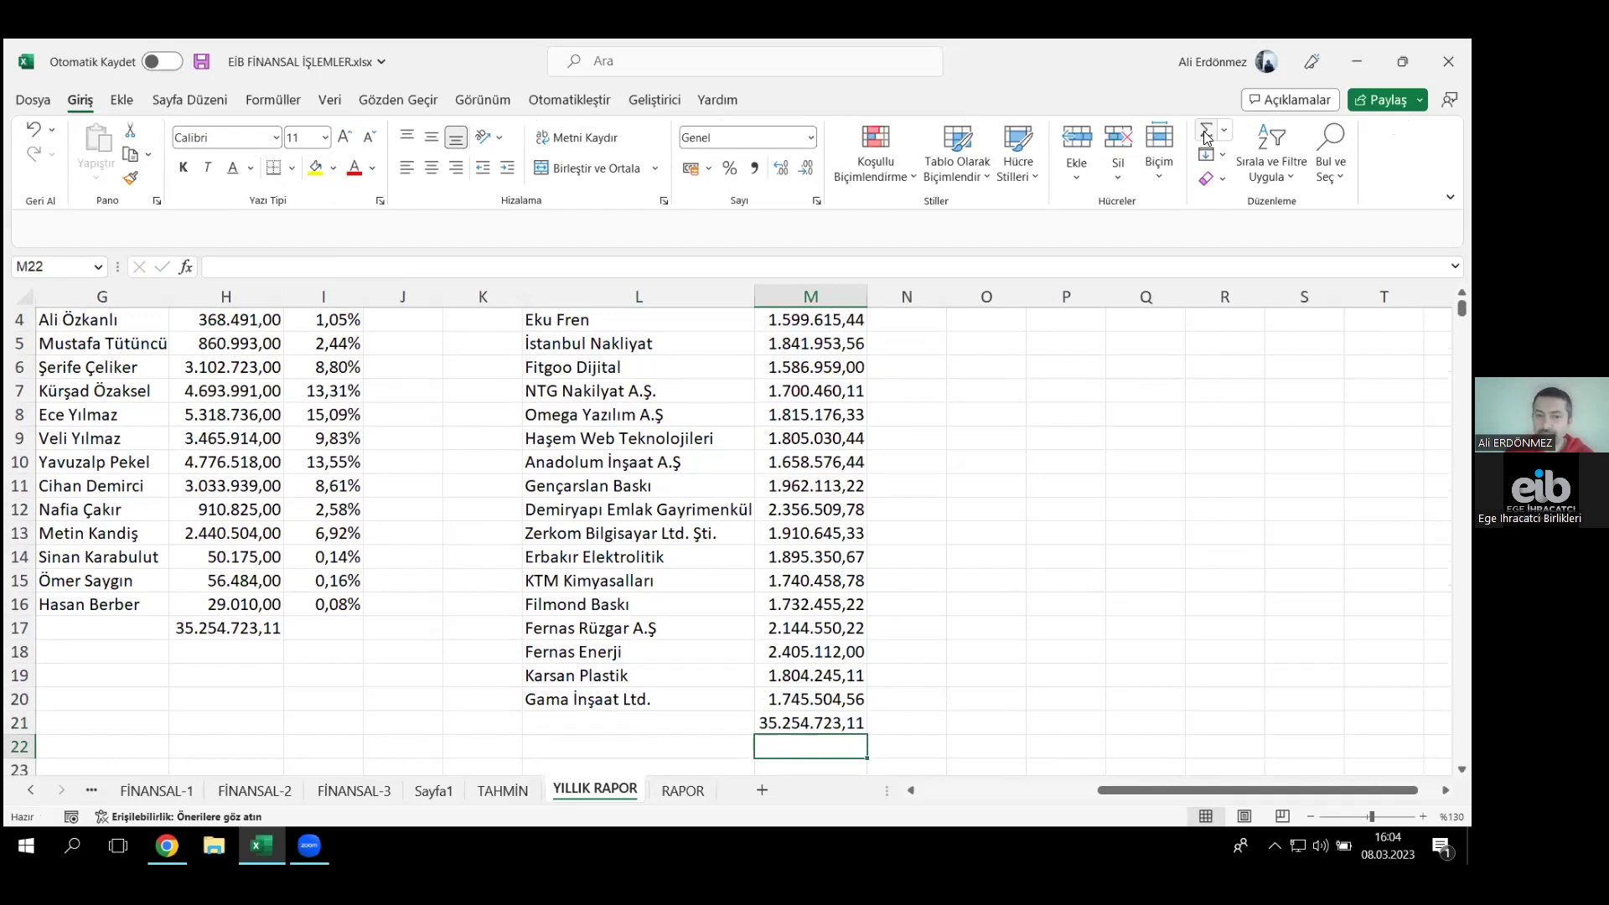
key(ctrl+Up)
key(ctrl+Up)
key(ctrl+Up)
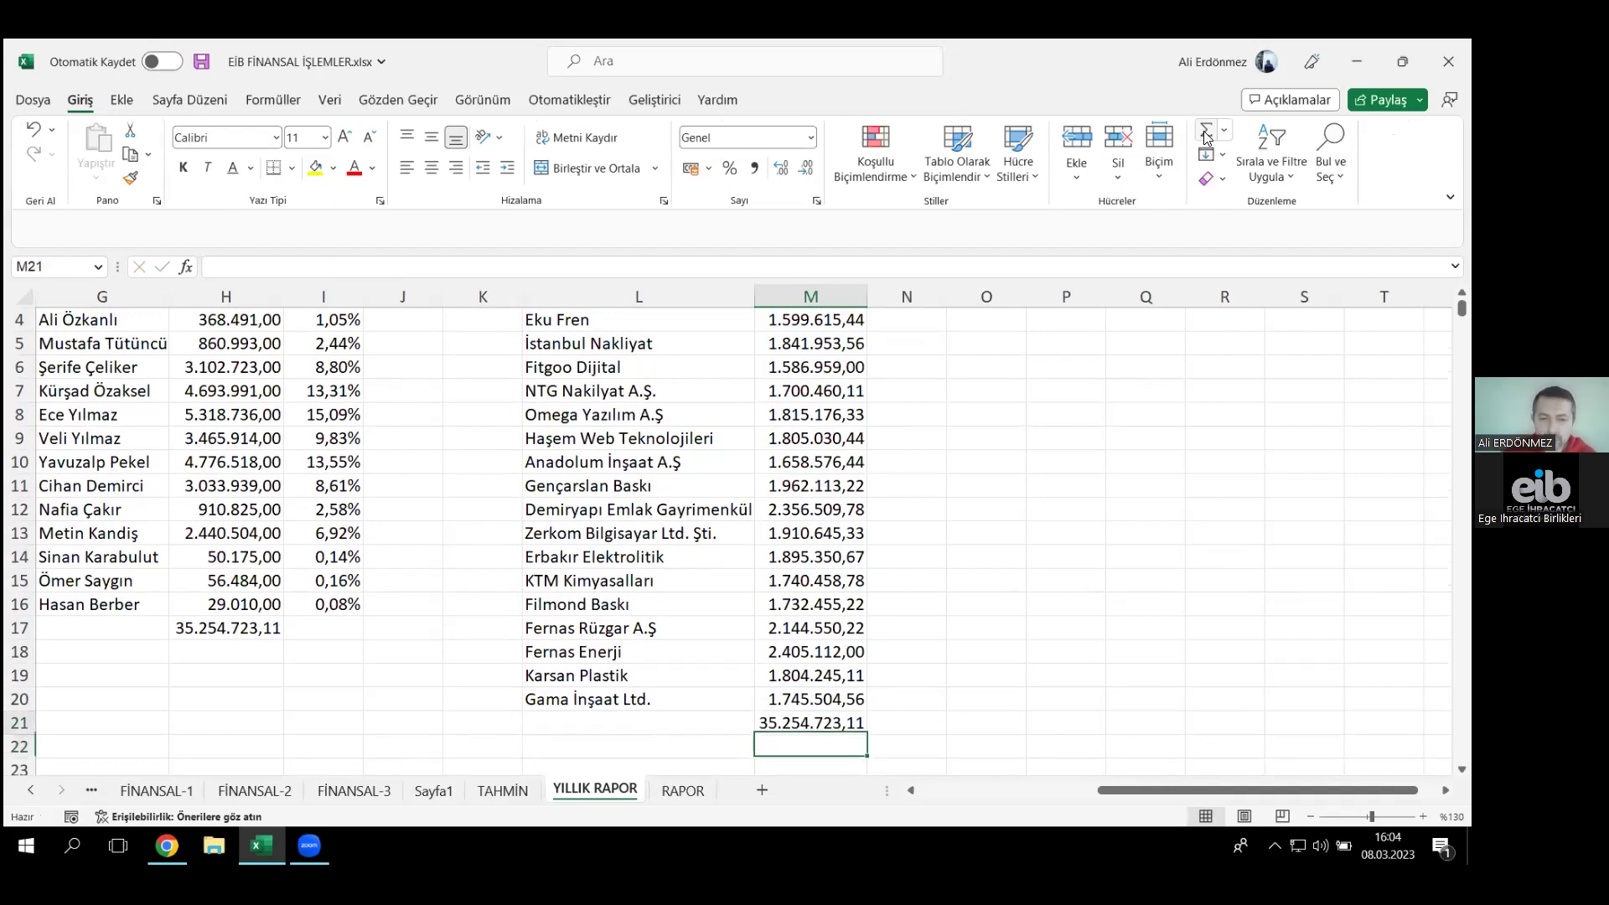
key(Down)
key(Right)
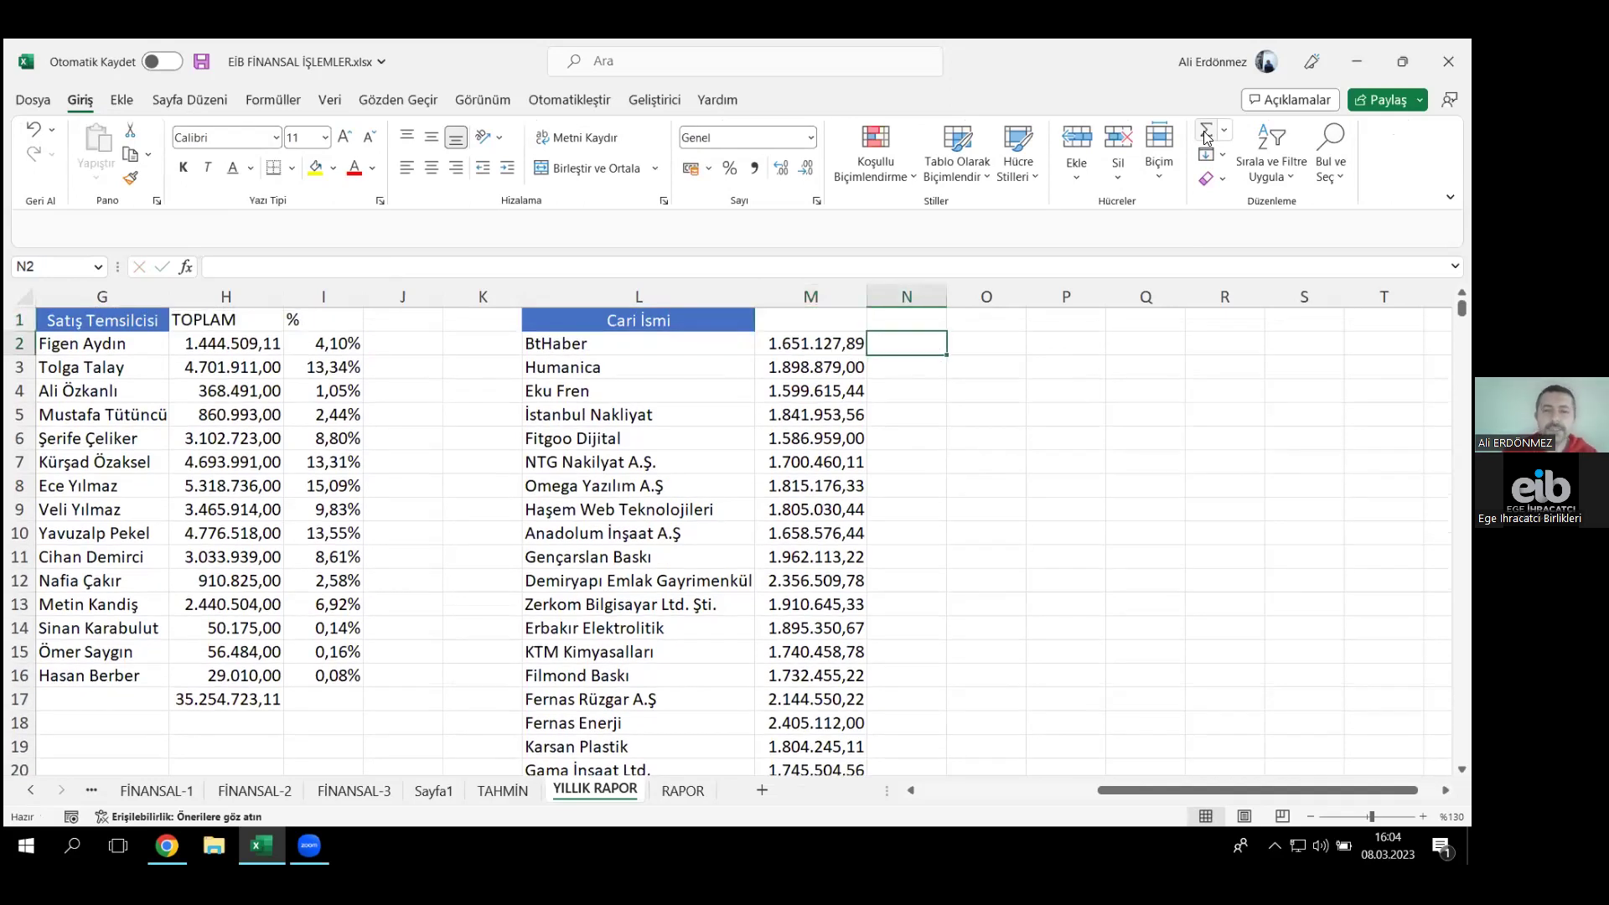
- Enter =M2/M$21 in N2 so BtHaber's share of the grand total shows 0,046834
text(=)
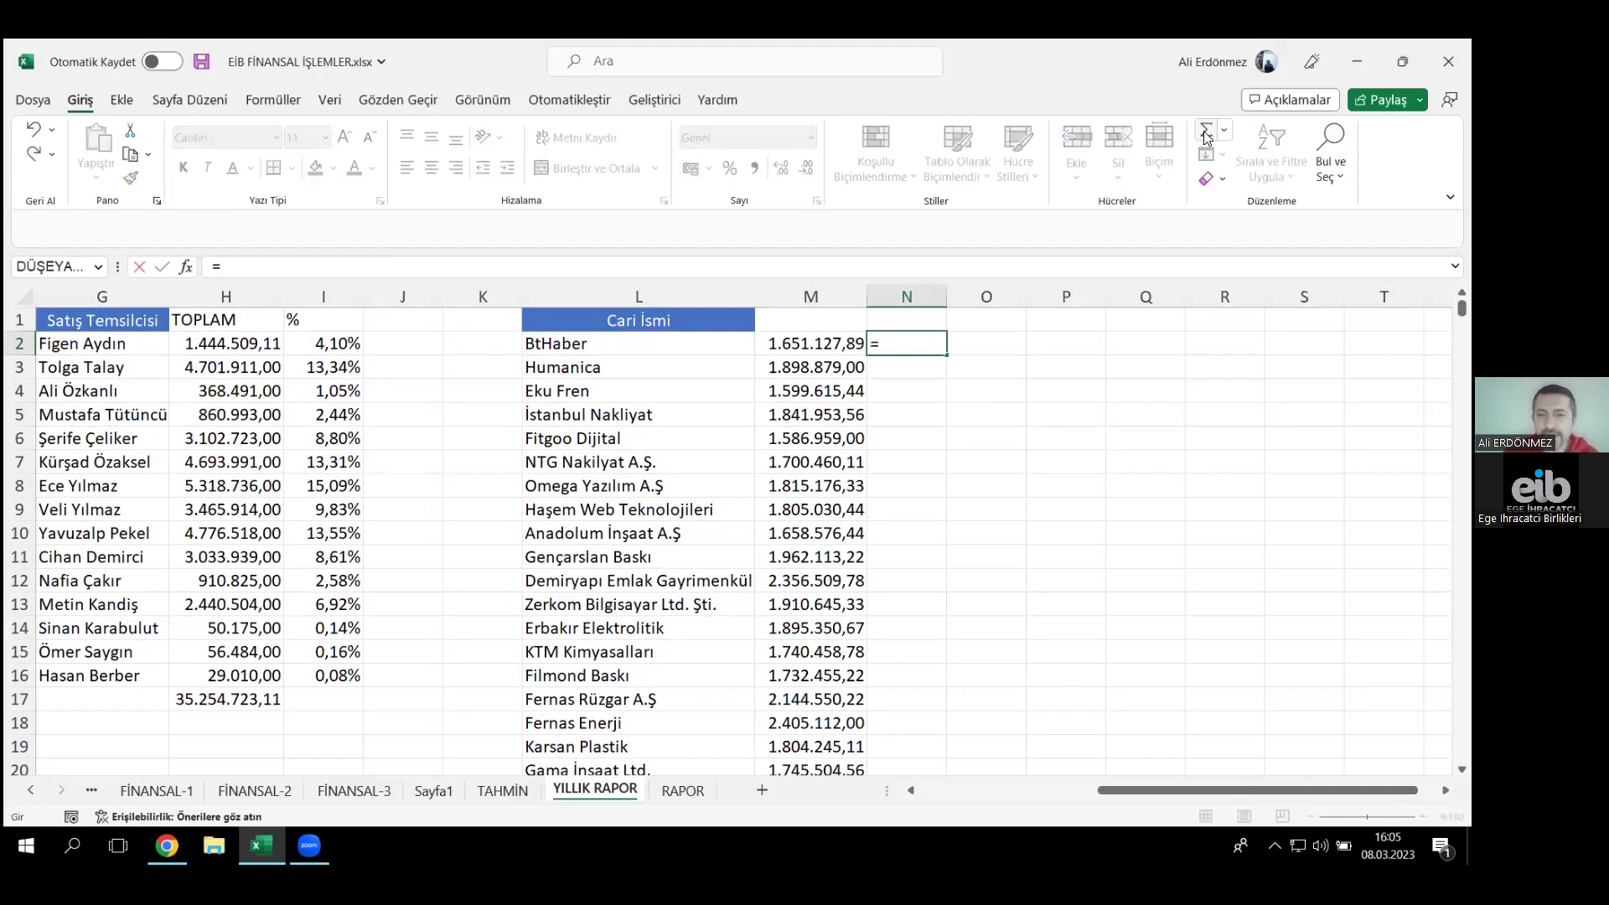
key(Left)
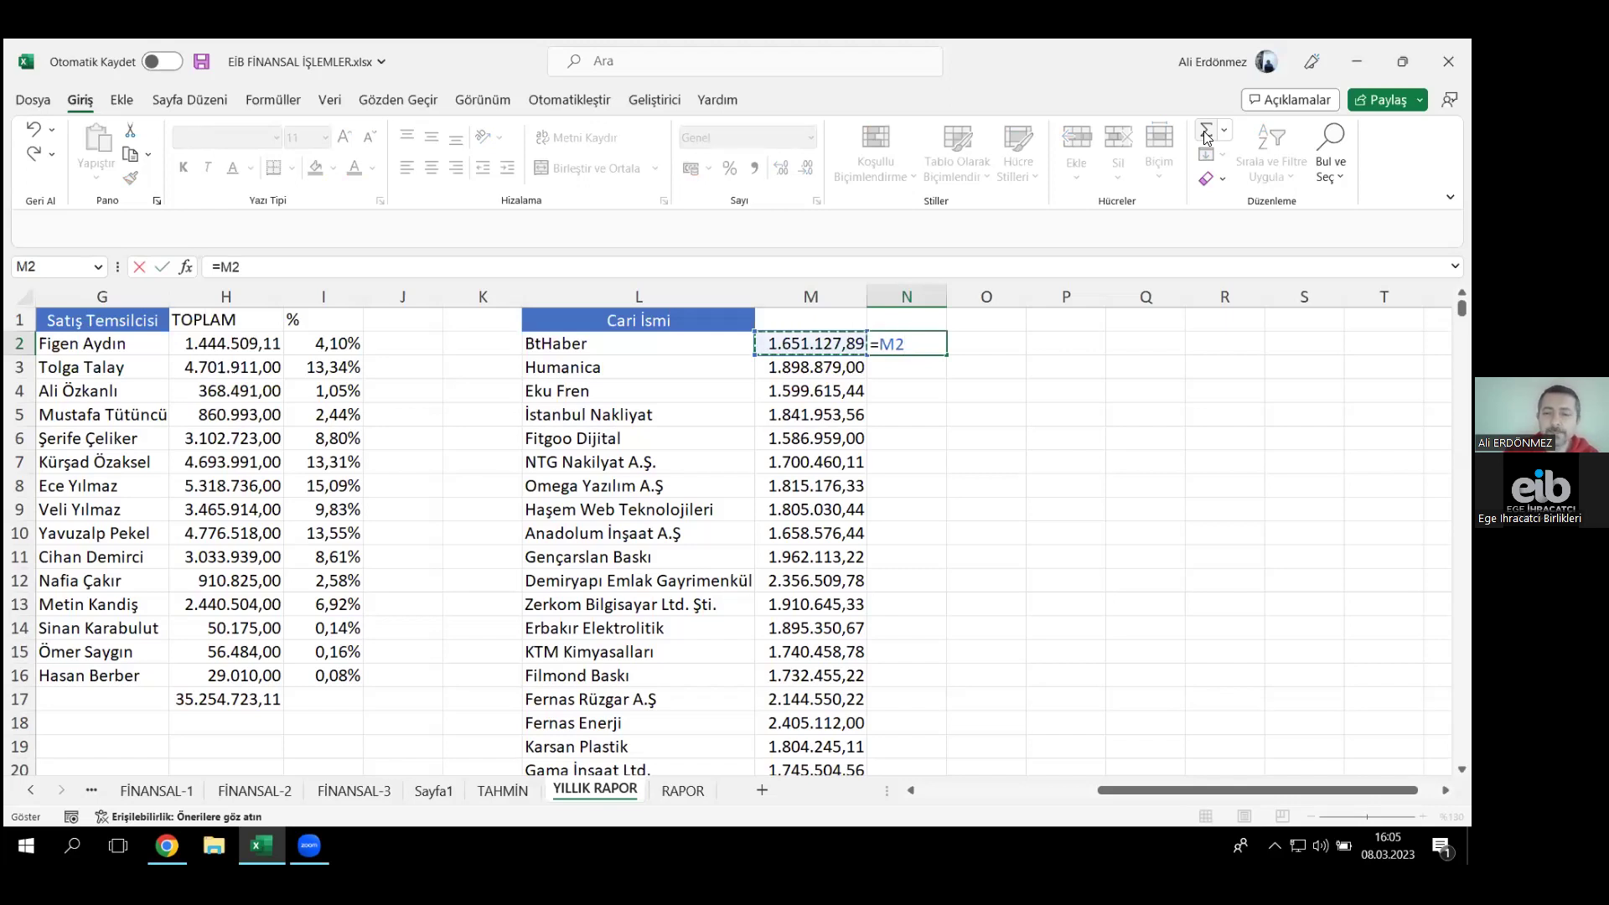
text(/)
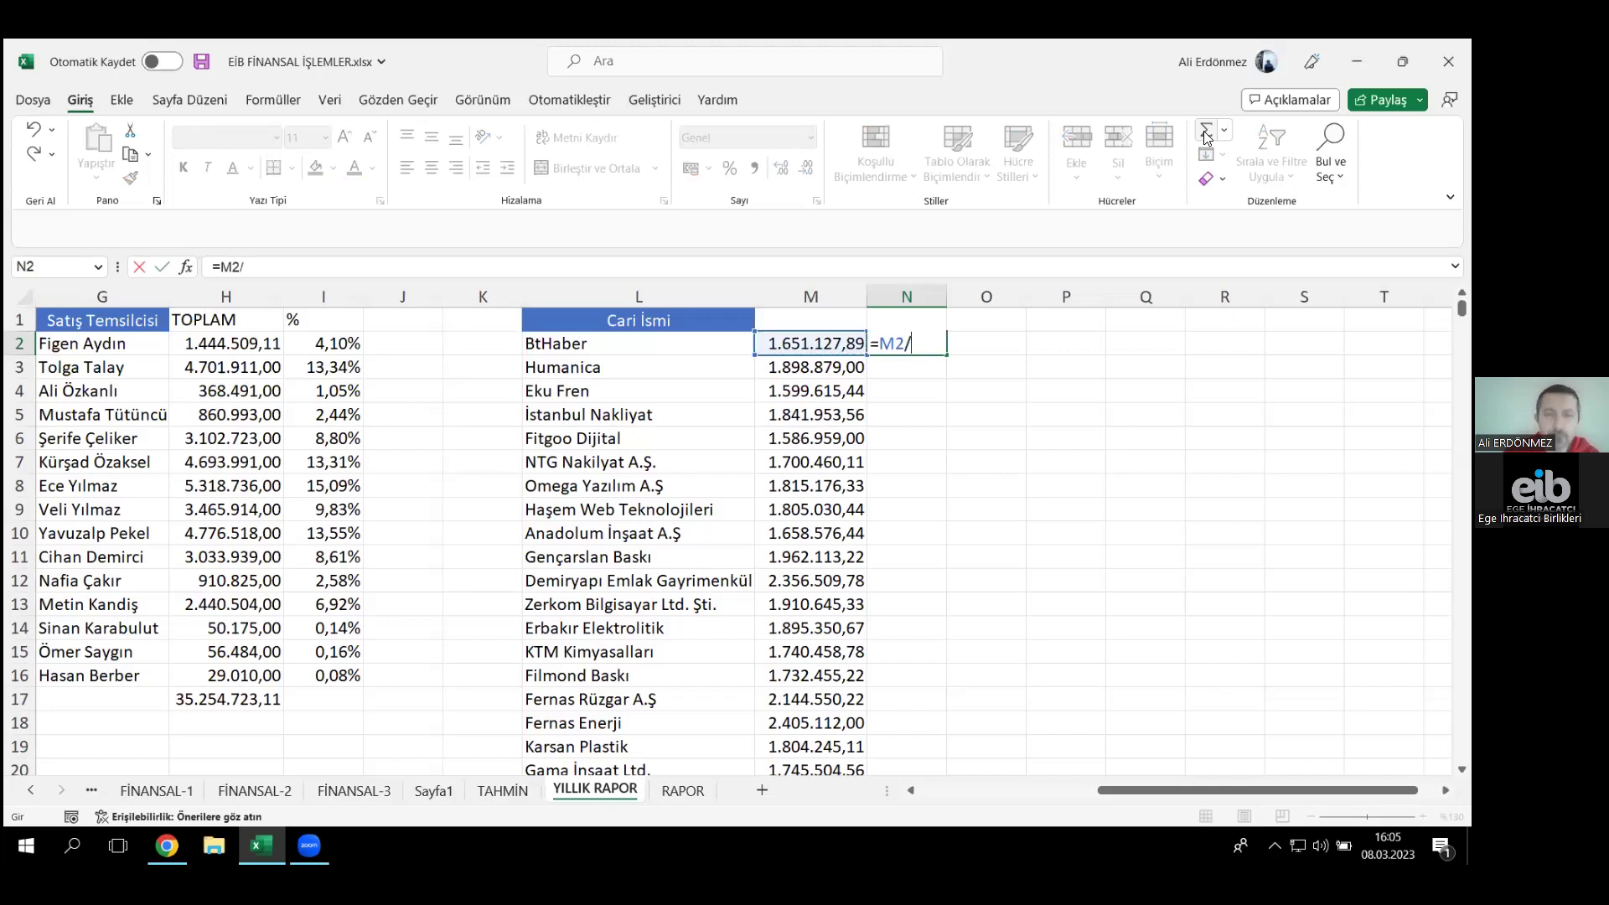
click(856, 482)
key(ctrl+Down)
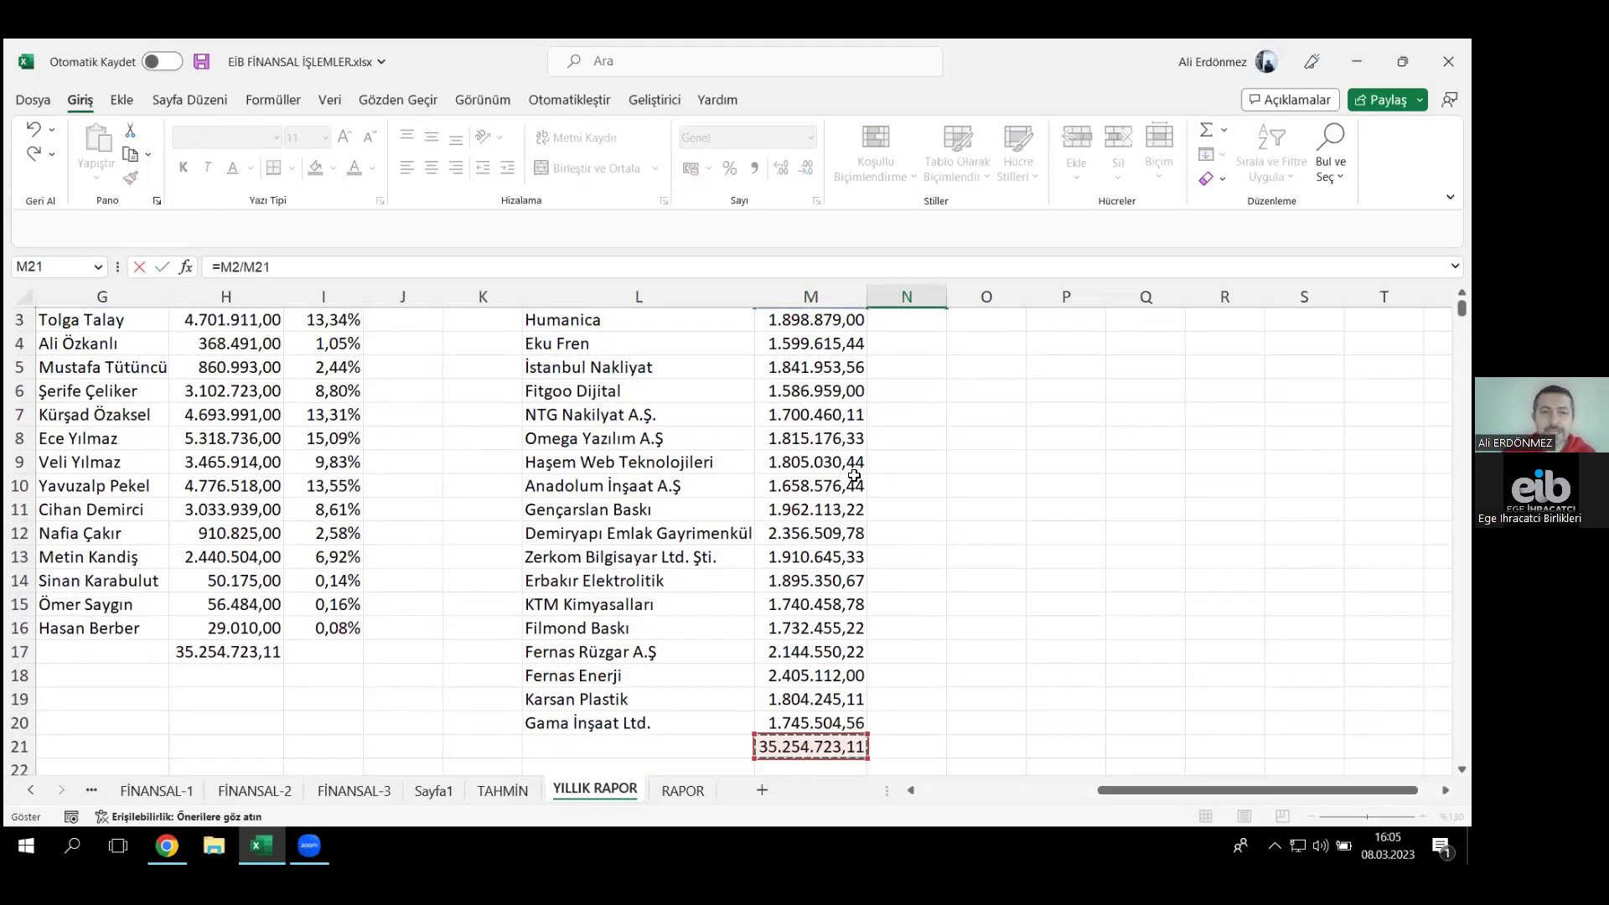
scroll(854, 475, up, 1)
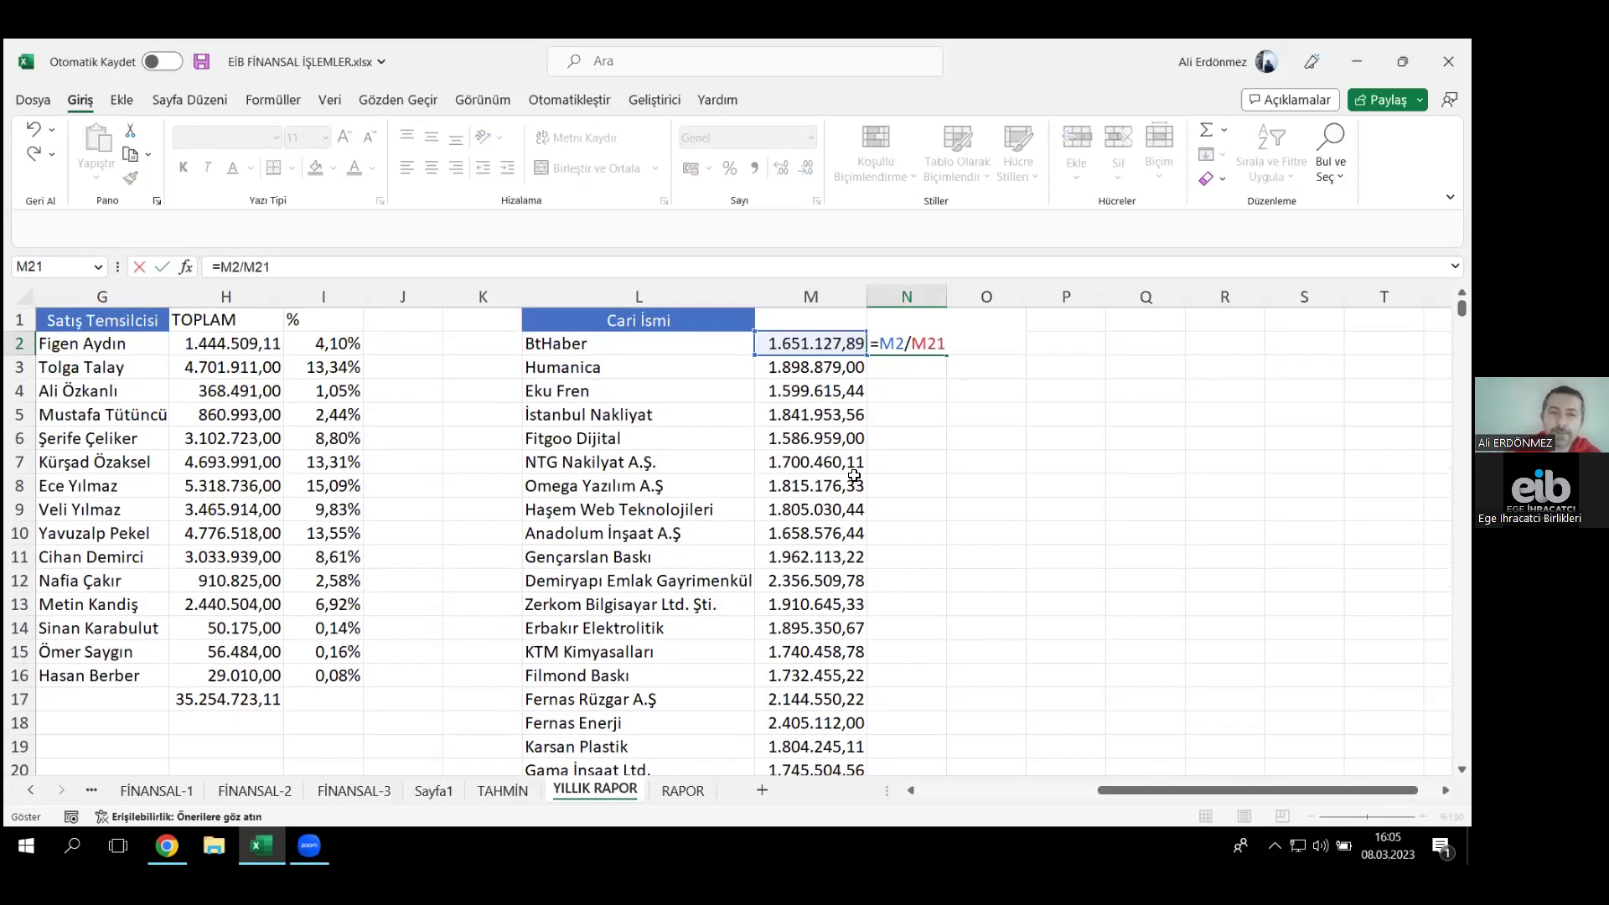
click(928, 344)
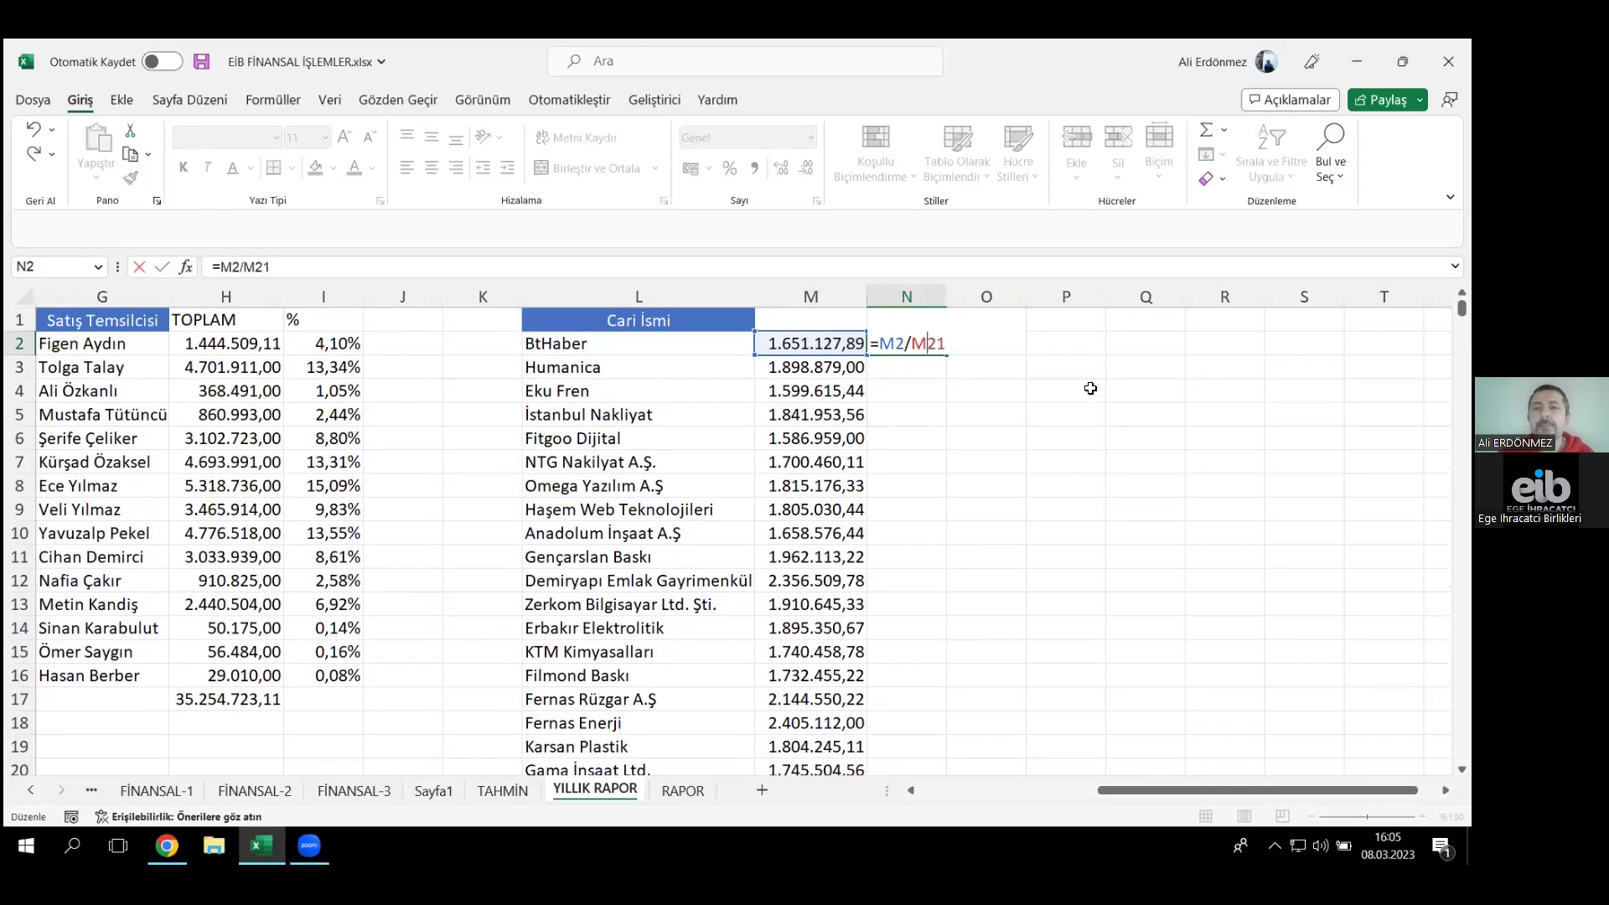
key(F4)
key(F4)
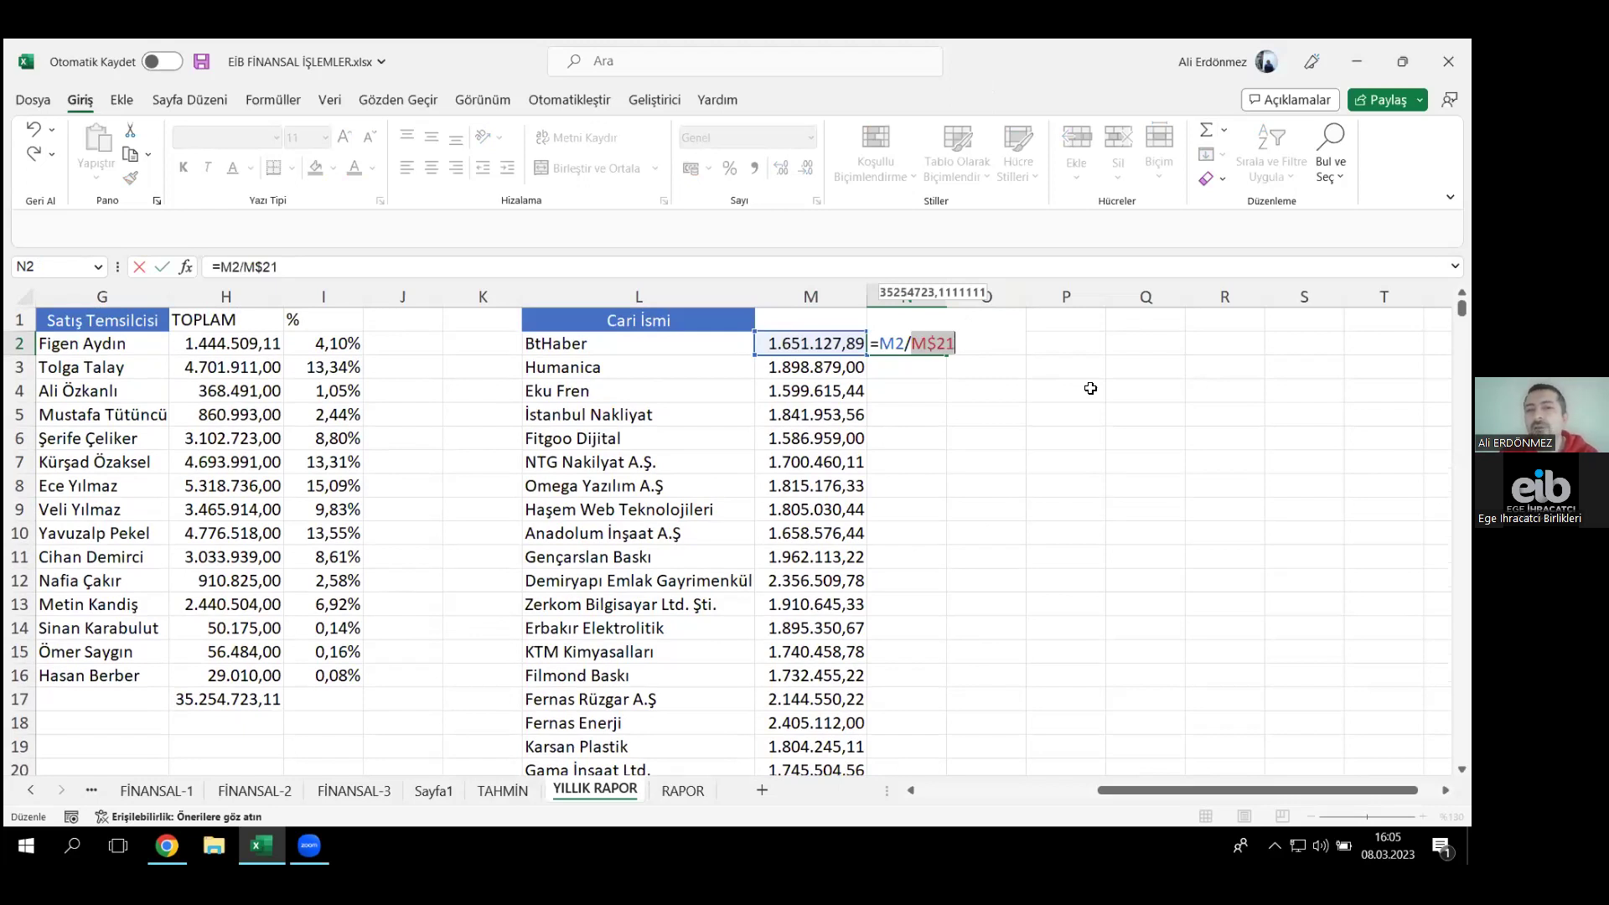
click(964, 335)
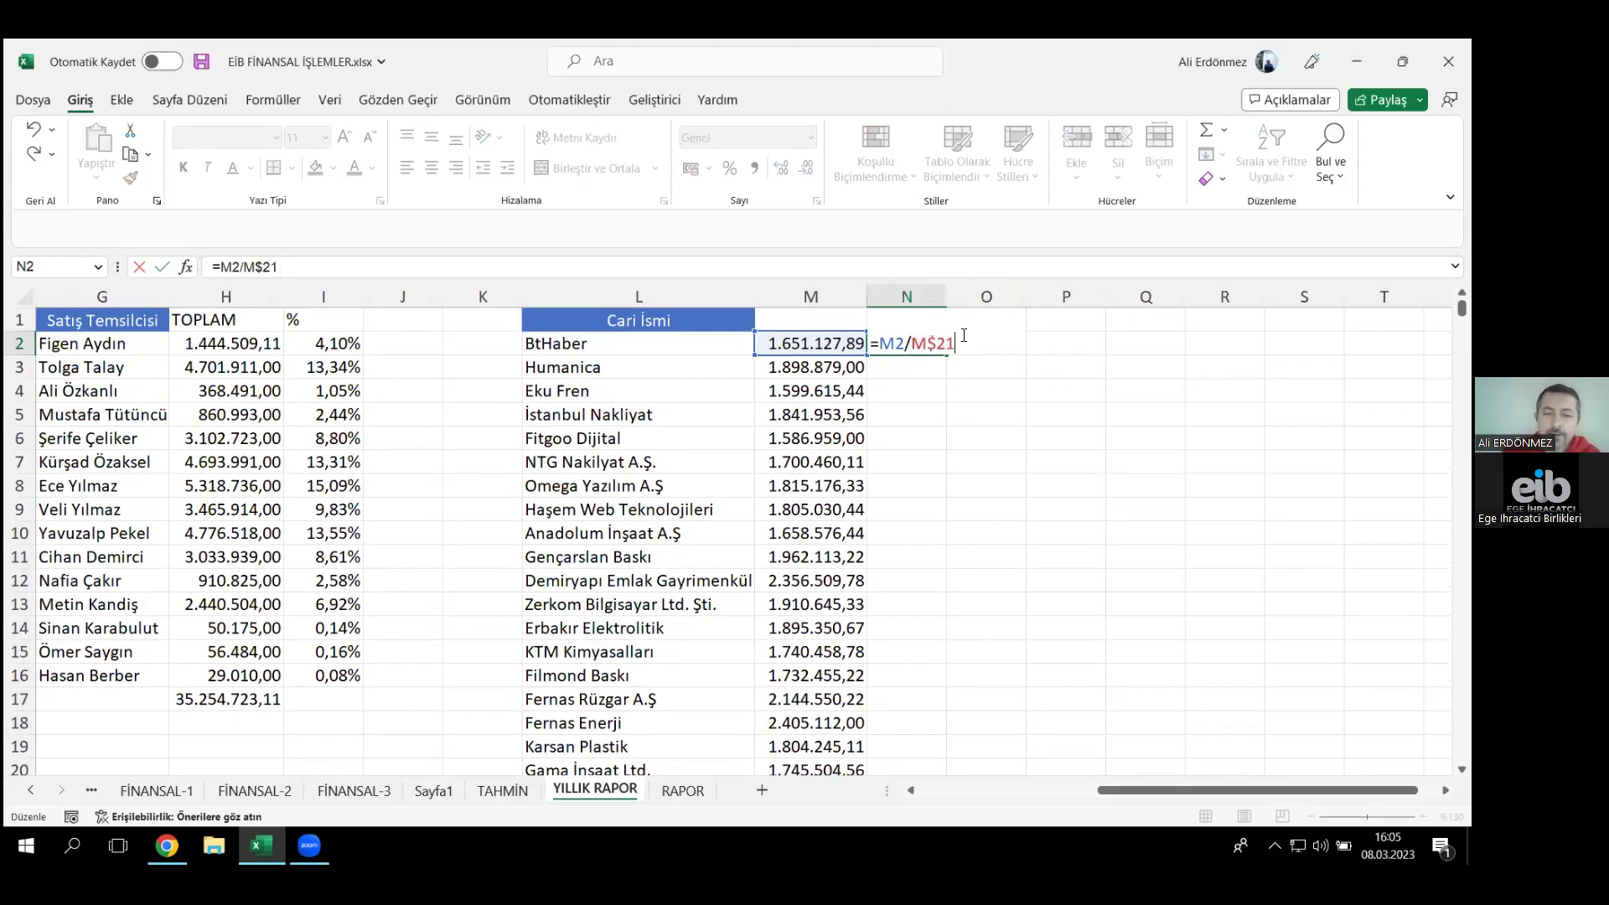
key(Return)
key(Up)
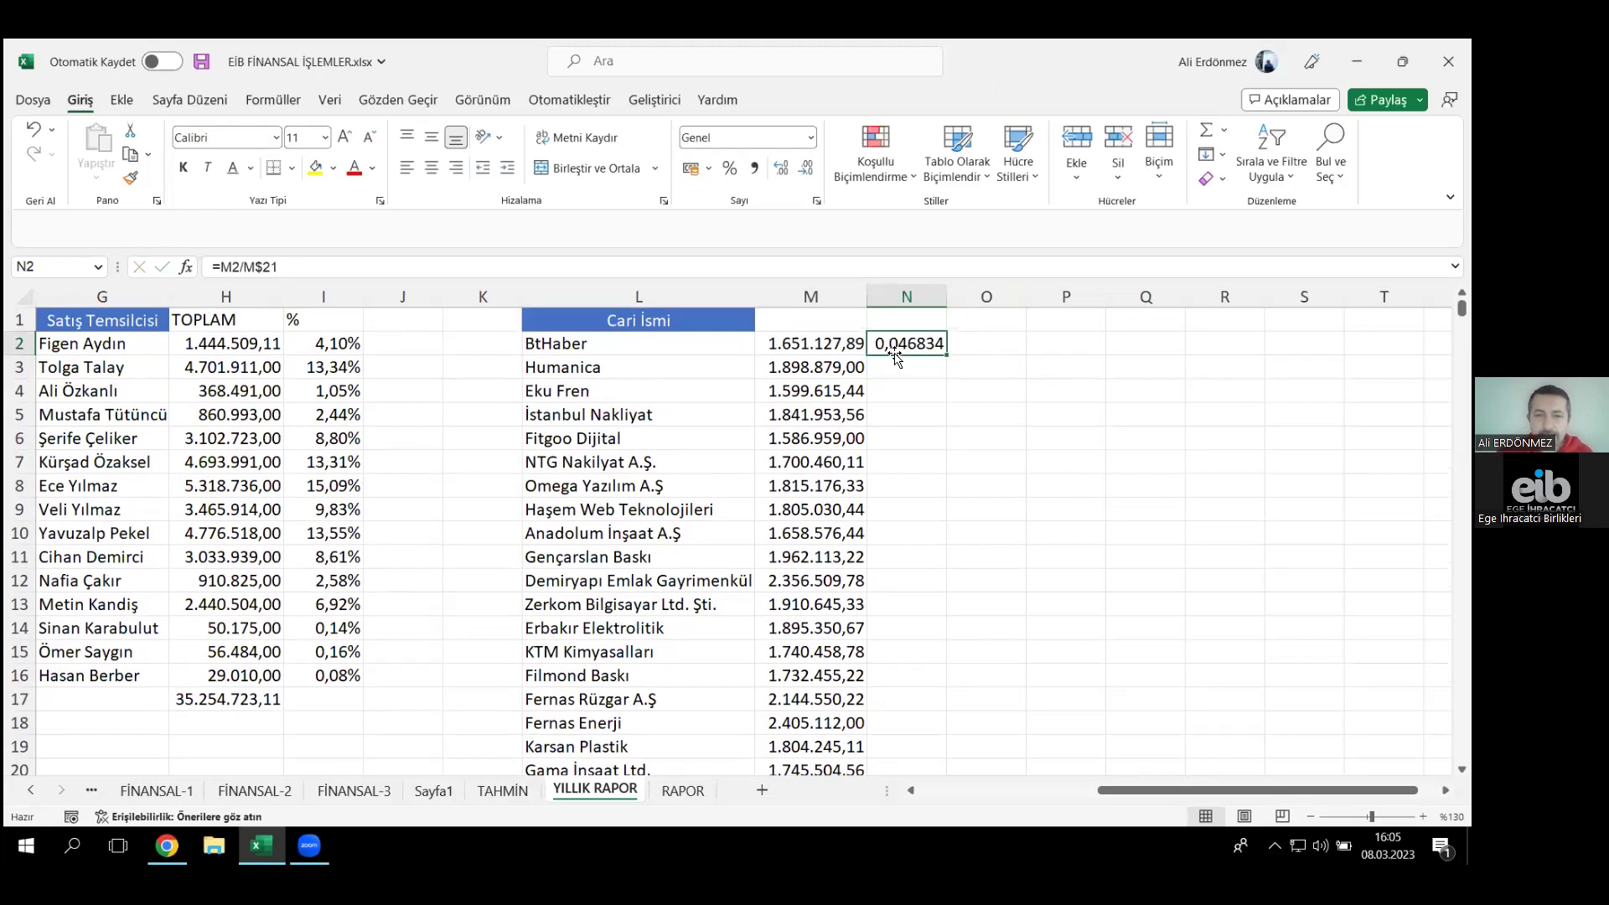
- Format the share as Yüzde (4,68%) and add headers TOPLAM in M1 and % in N1
click(811, 141)
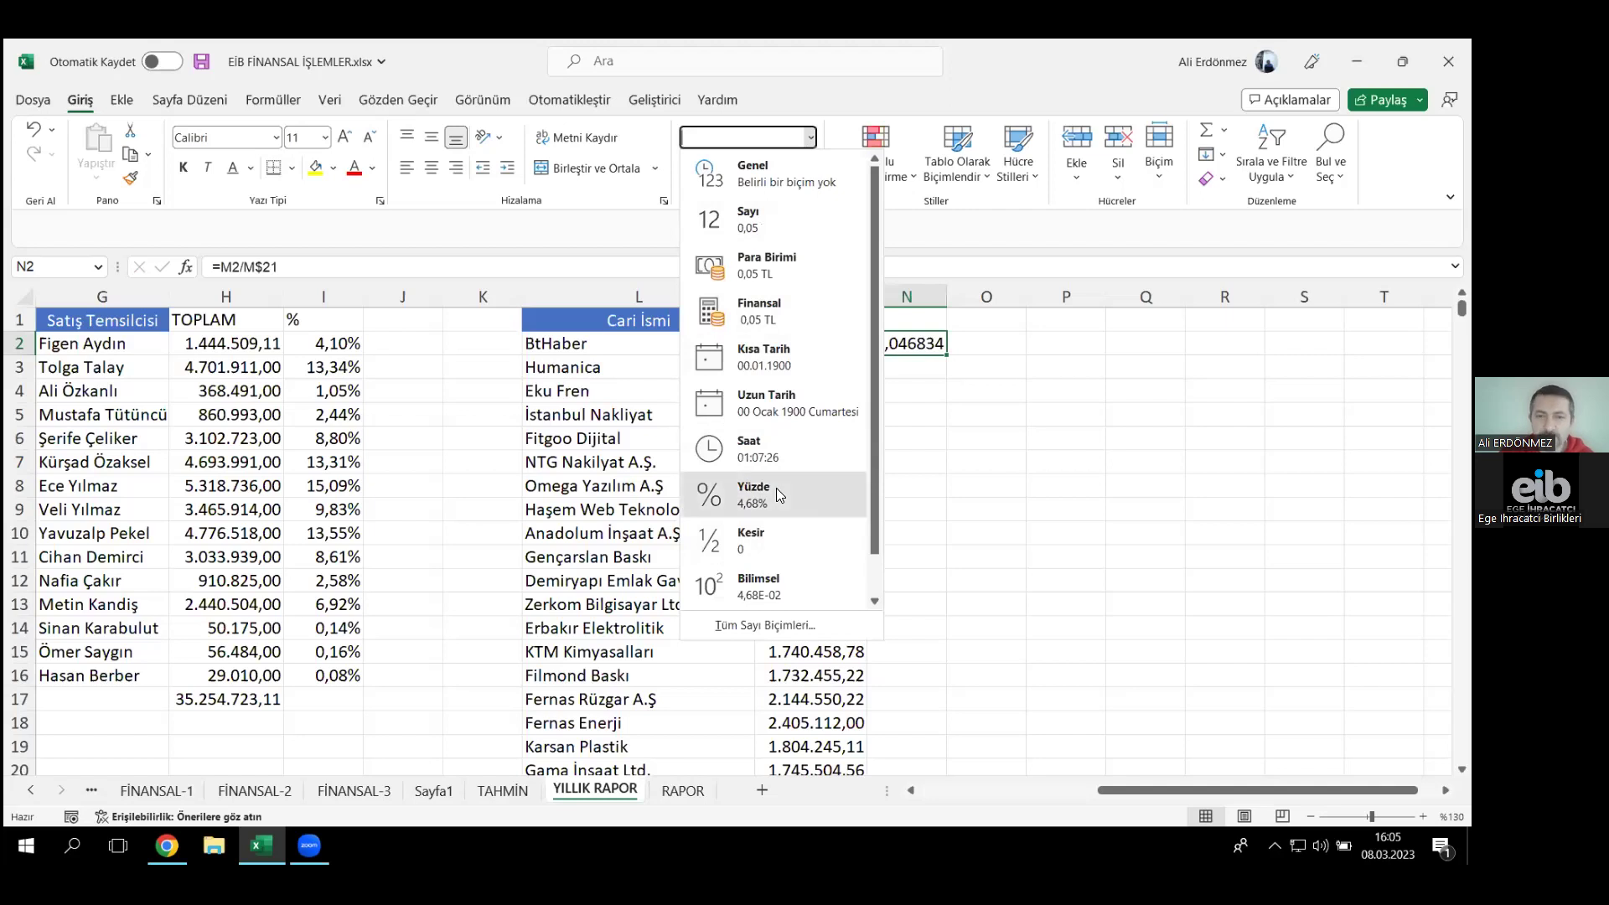
click(778, 494)
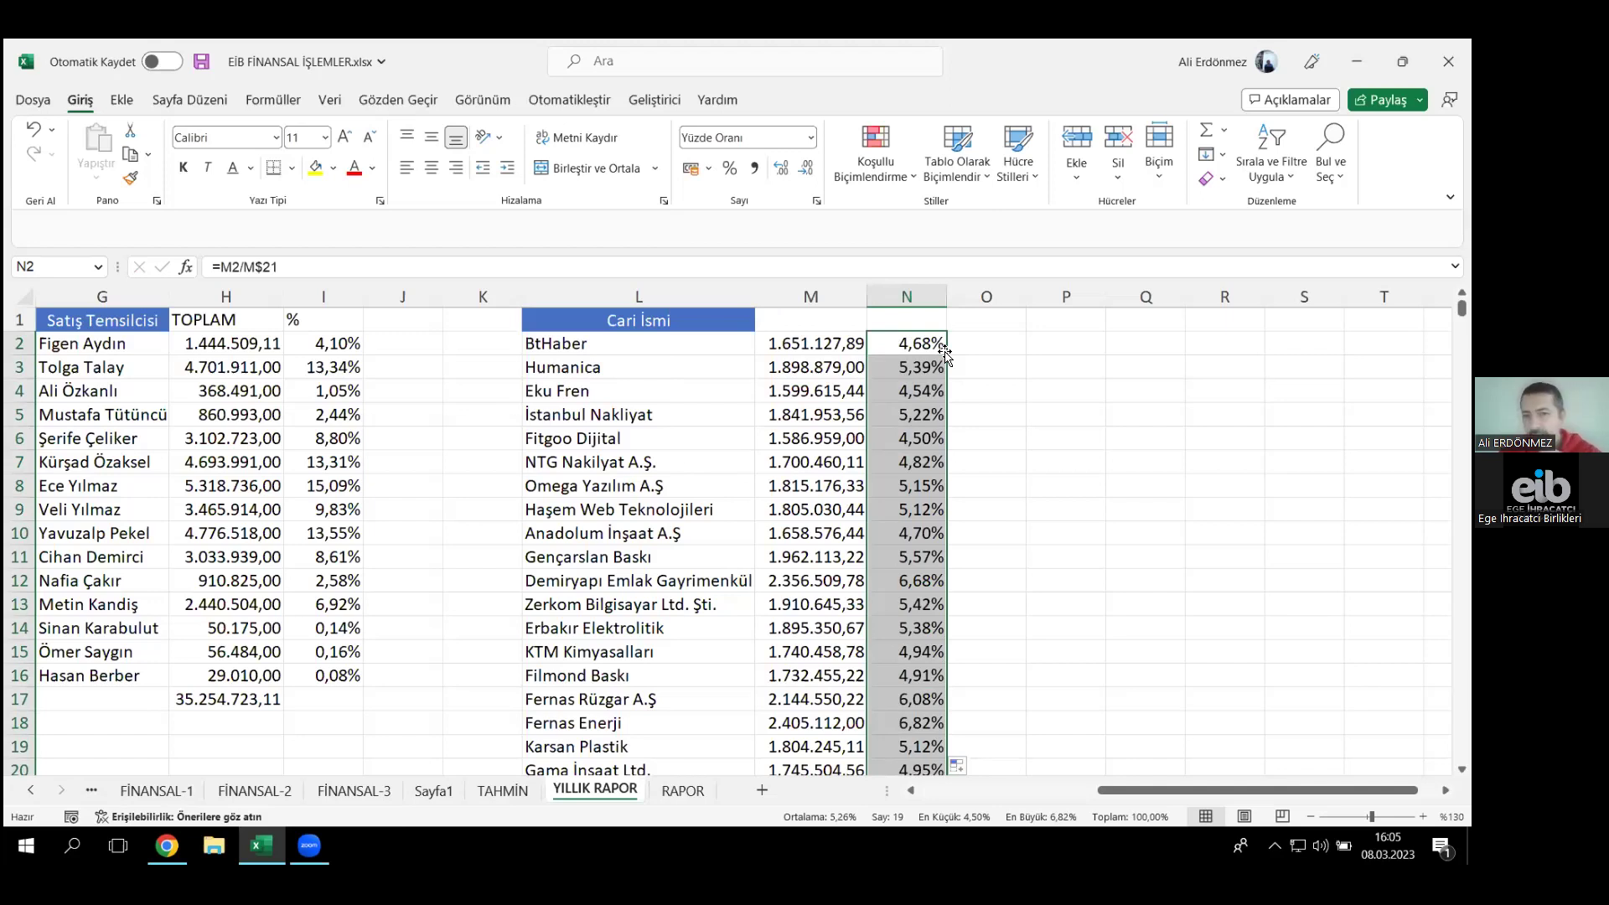
click(788, 316)
text(TOPLAM)
key(Tab)
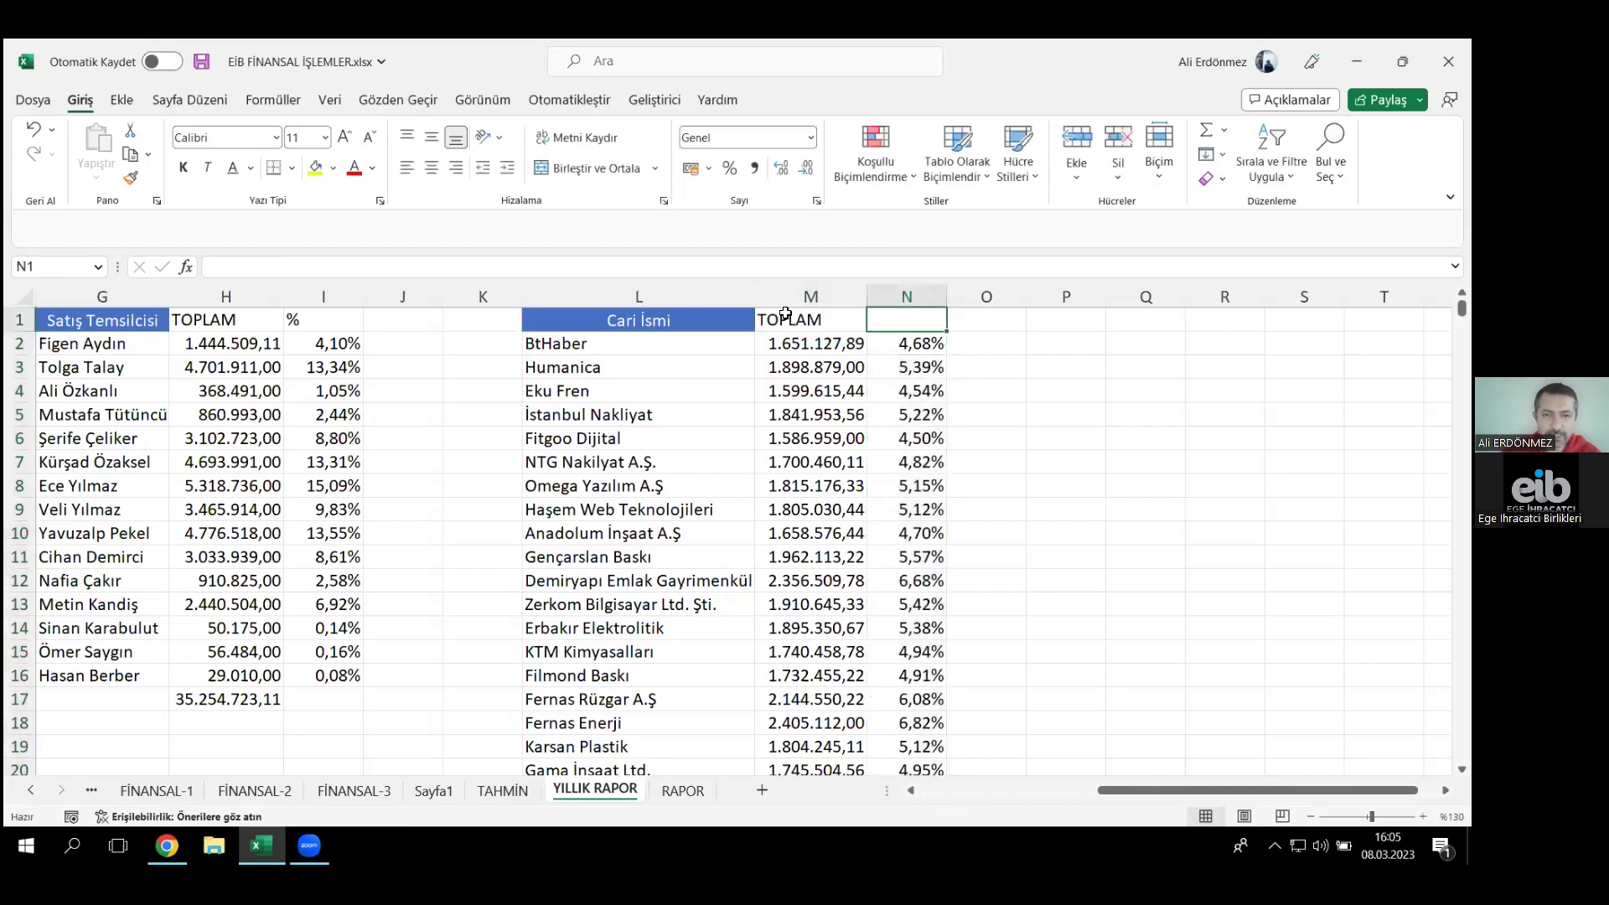
text(%)
key(Left)
key(Left)
key(Left)
key(Left)
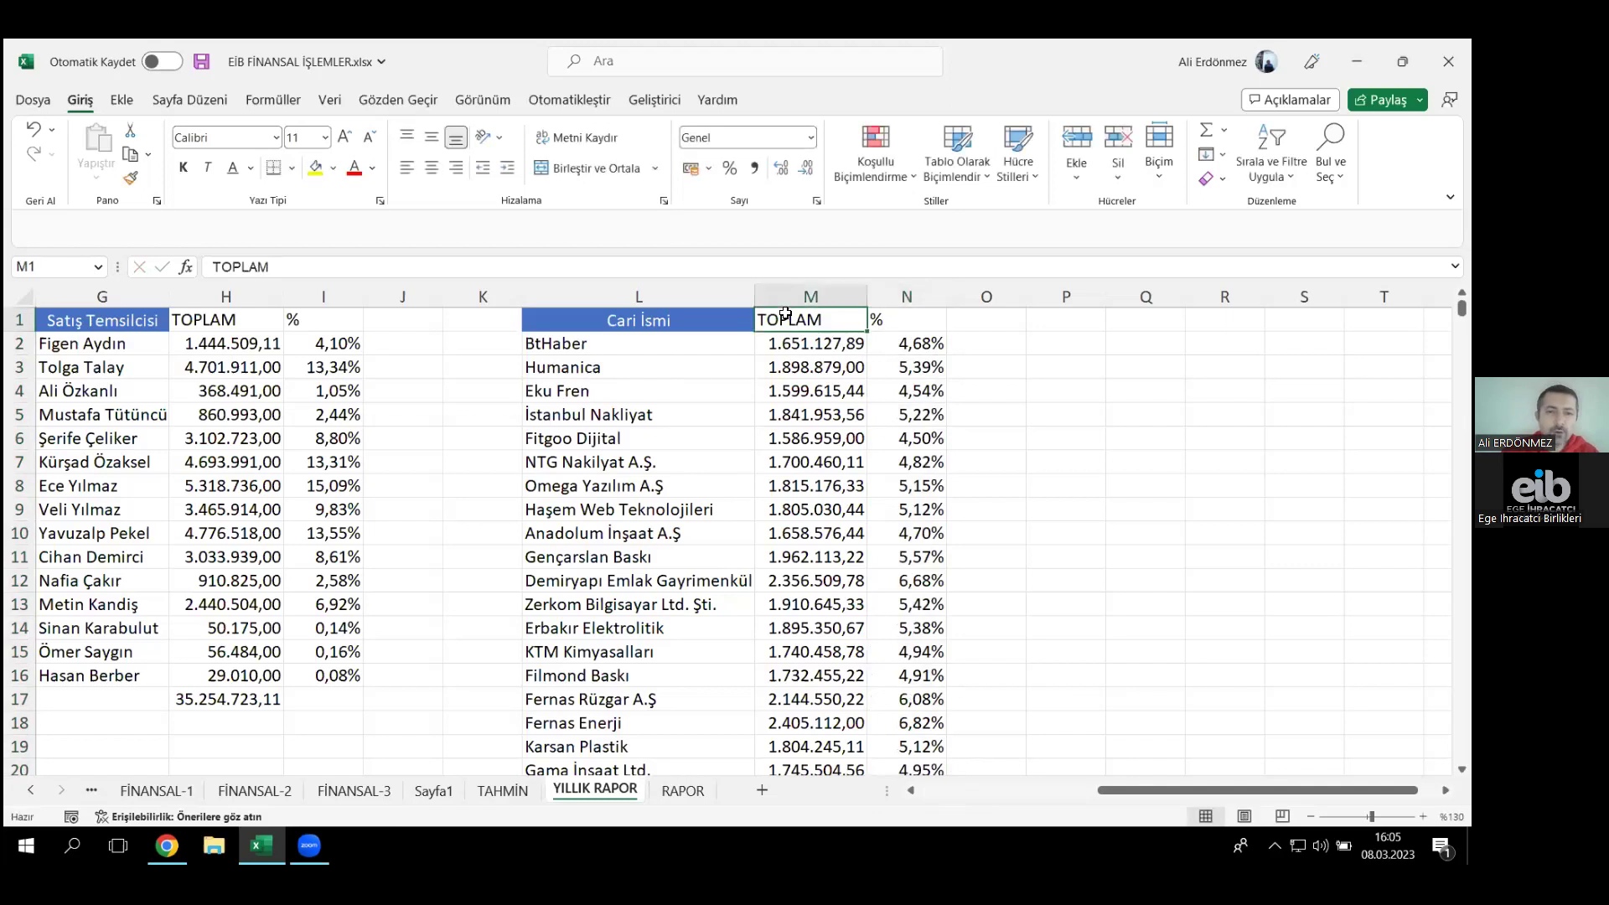
key(Left)
key(Left)
key(Left)
key(Left)
key(Left)
key(Left)
key(Left)
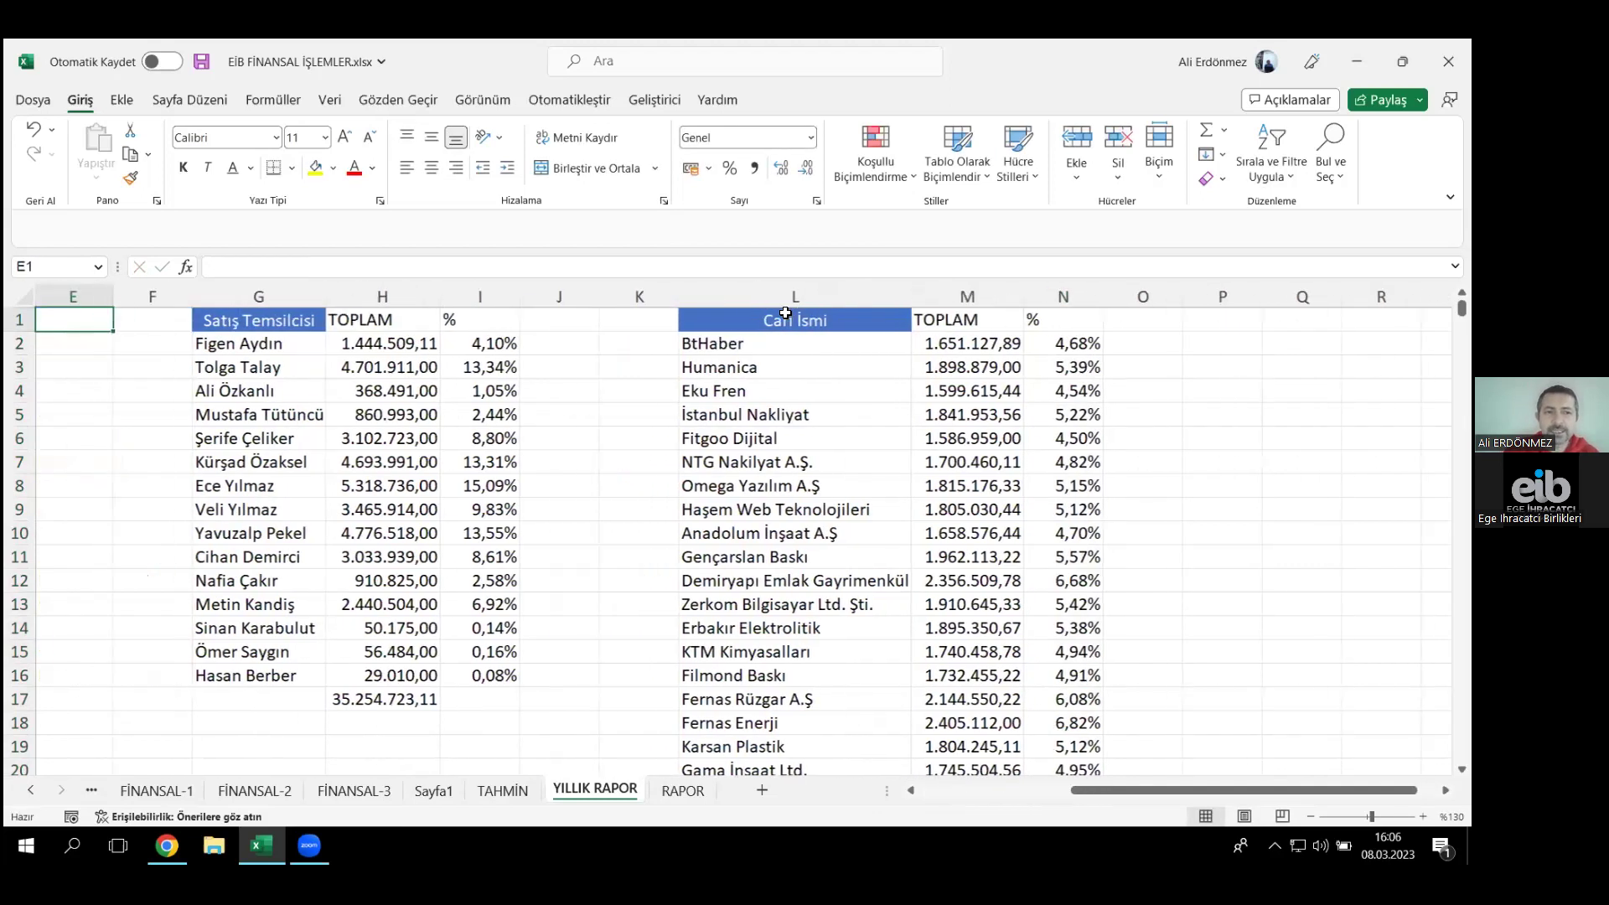
- Select the Satış Temsilcisi and TOPLAM columns for all sixteen reps
key(Right)
key(Right)
key(Right)
key(Right)
key(shift+Right)
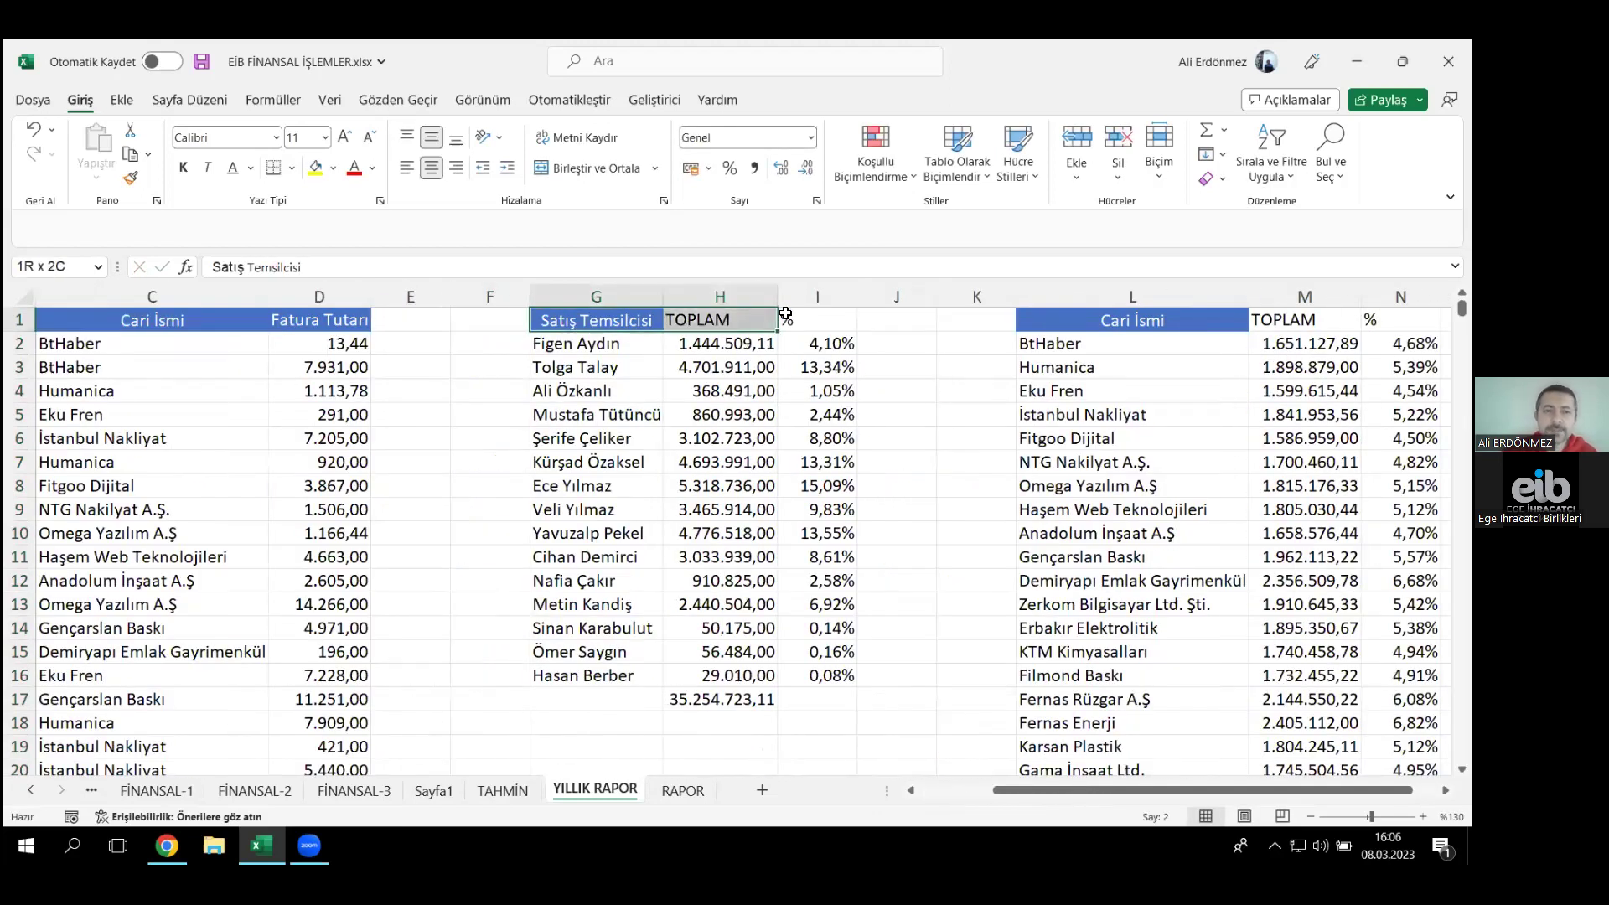
click(792, 343)
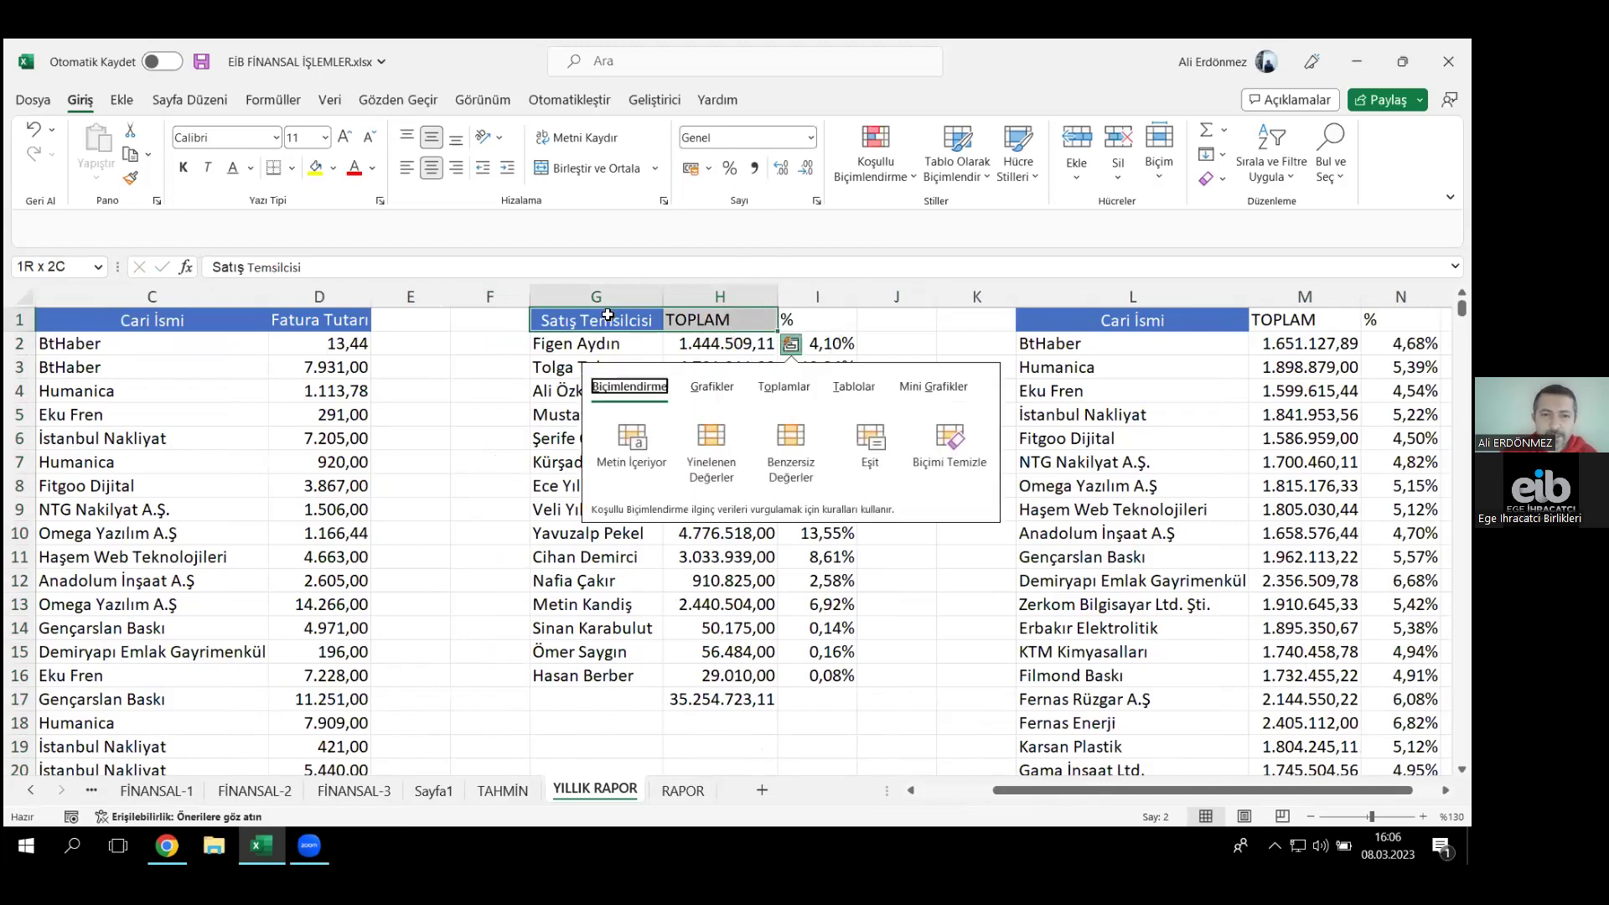
key(Escape)
key(shift+Down)
key(shift+Down)
key(shift+Down)
key(shift+Down)
key(shift+Down)
key(shift+Down)
key(shift+Down)
key(shift+Down)
key(shift+Down)
key(shift+Down)
key(shift+Down)
key(shift+Down)
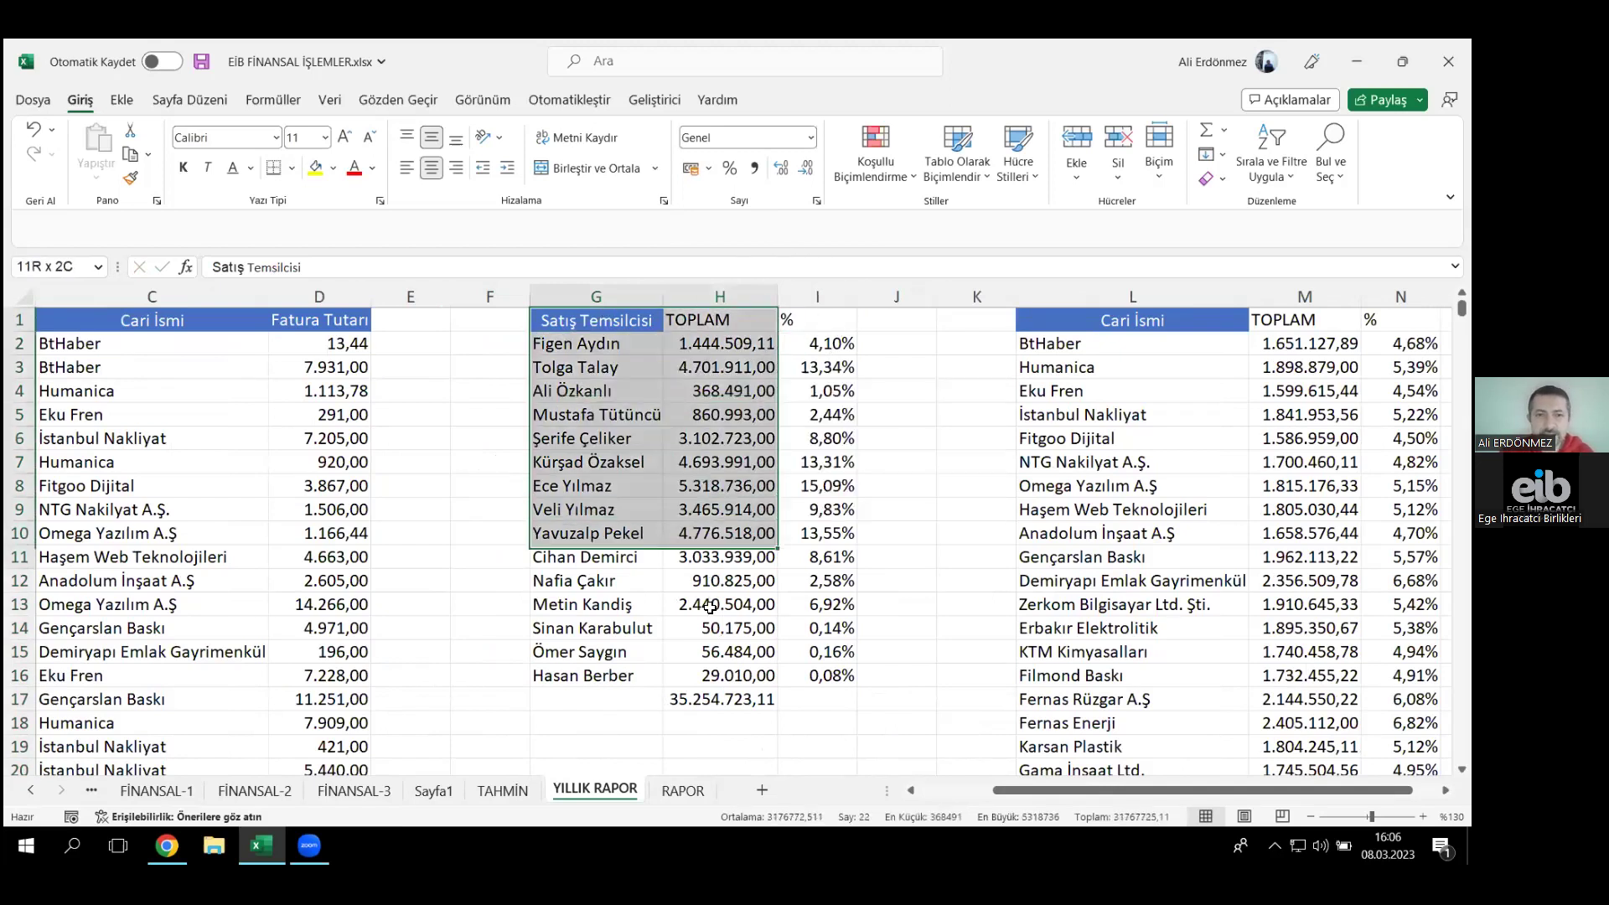
key(shift+Down)
key(shift+Down)
key(shift+Down)
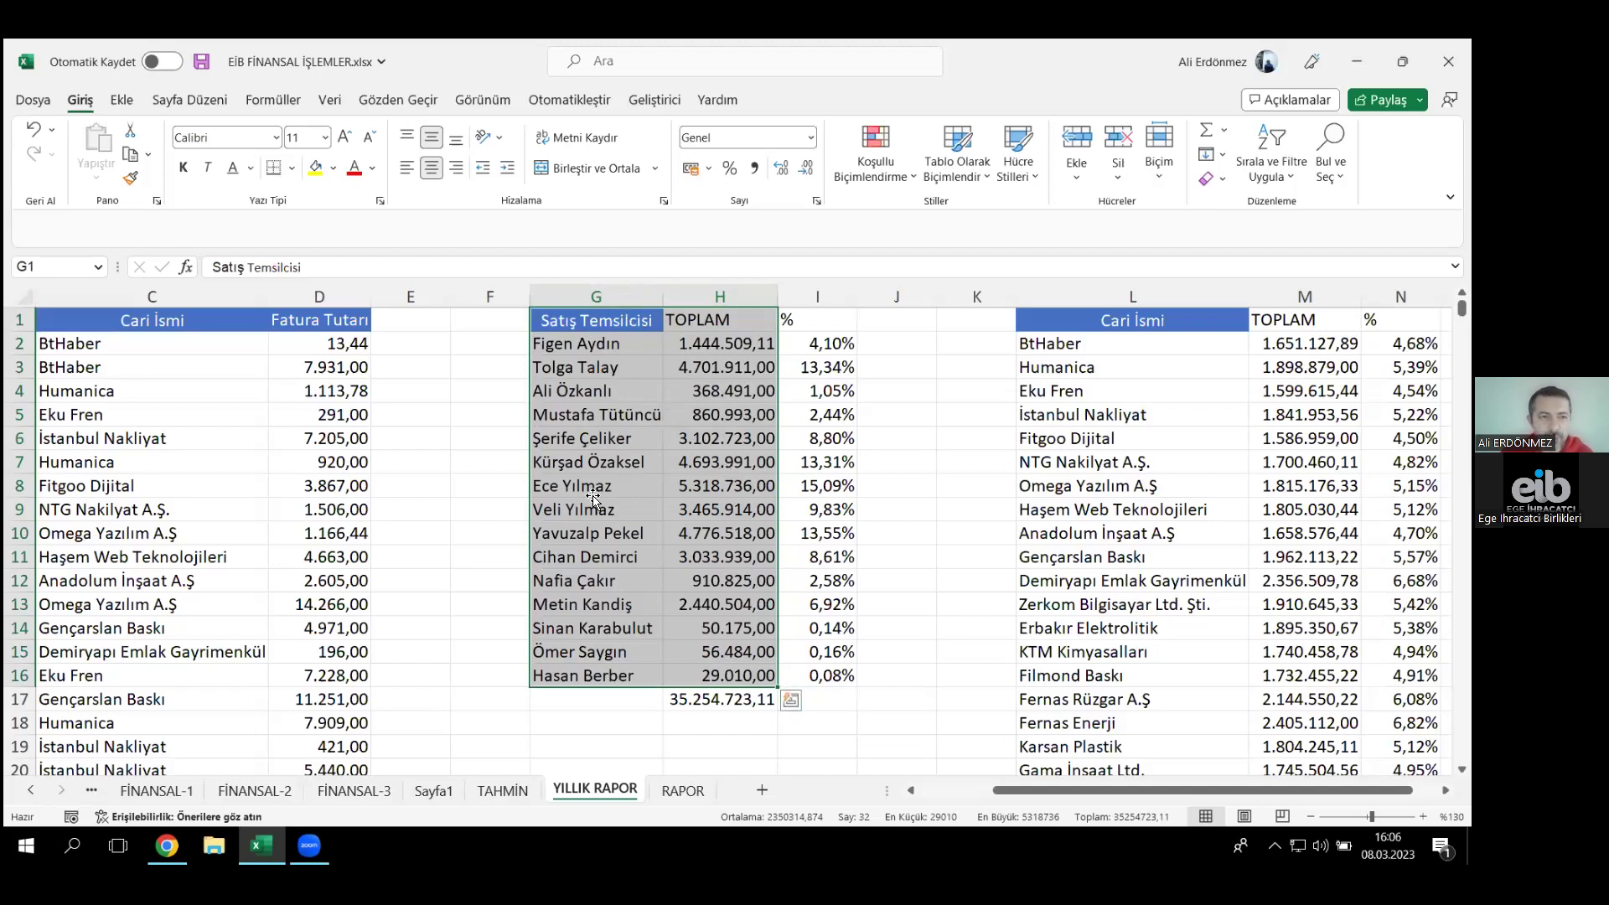
- Insert a Clustered Column chart of the rep totals from More Column Charts
click(116, 103)
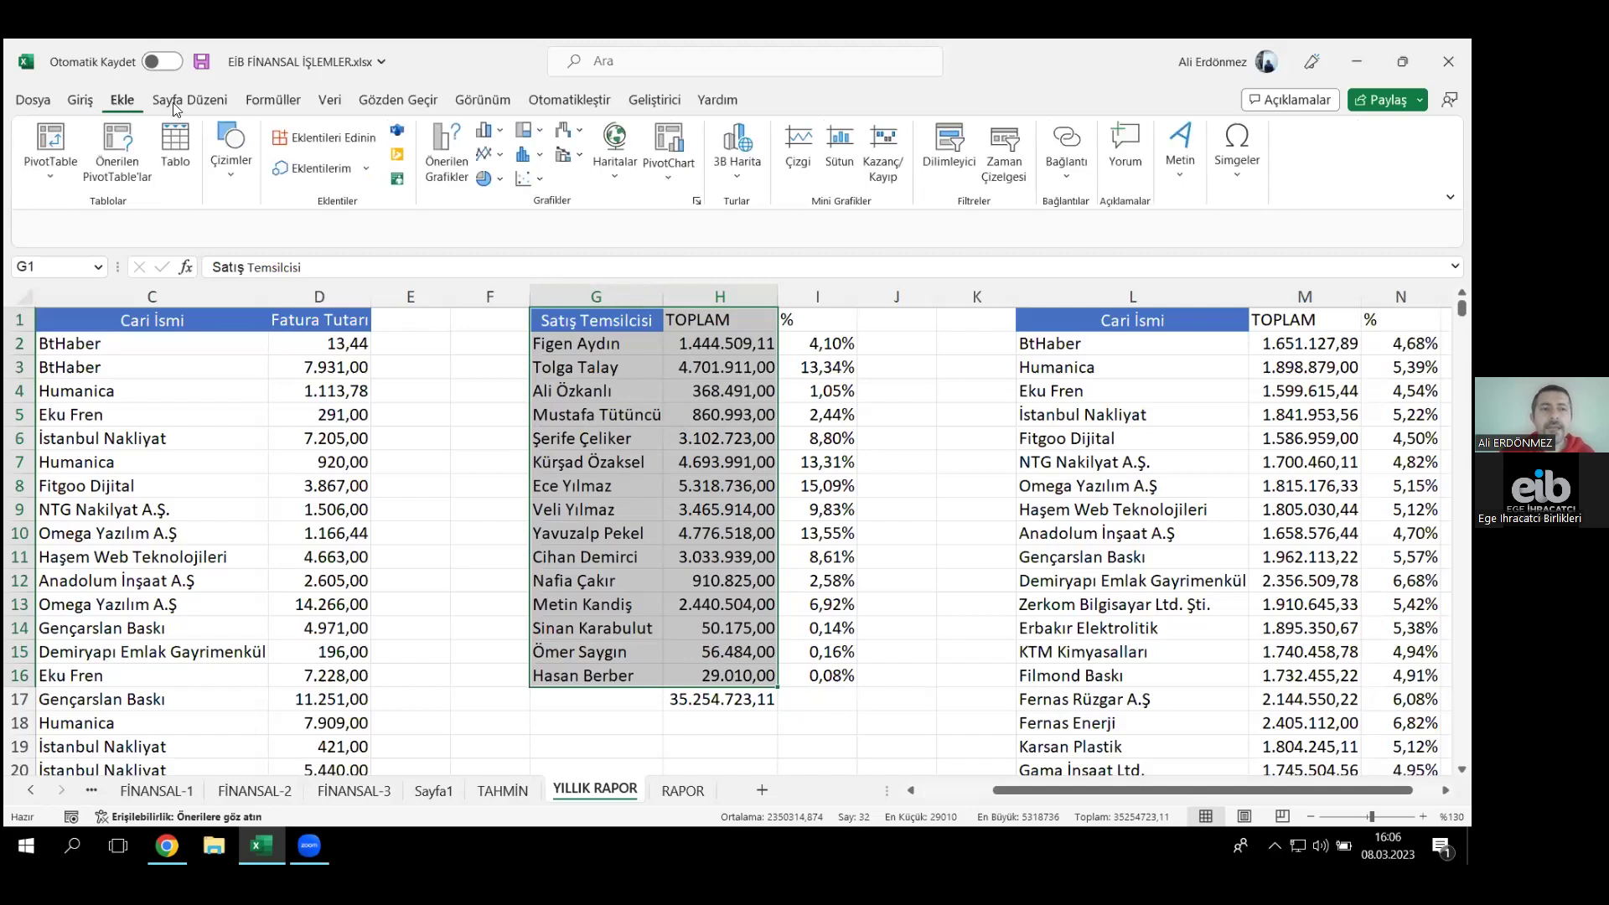
click(483, 133)
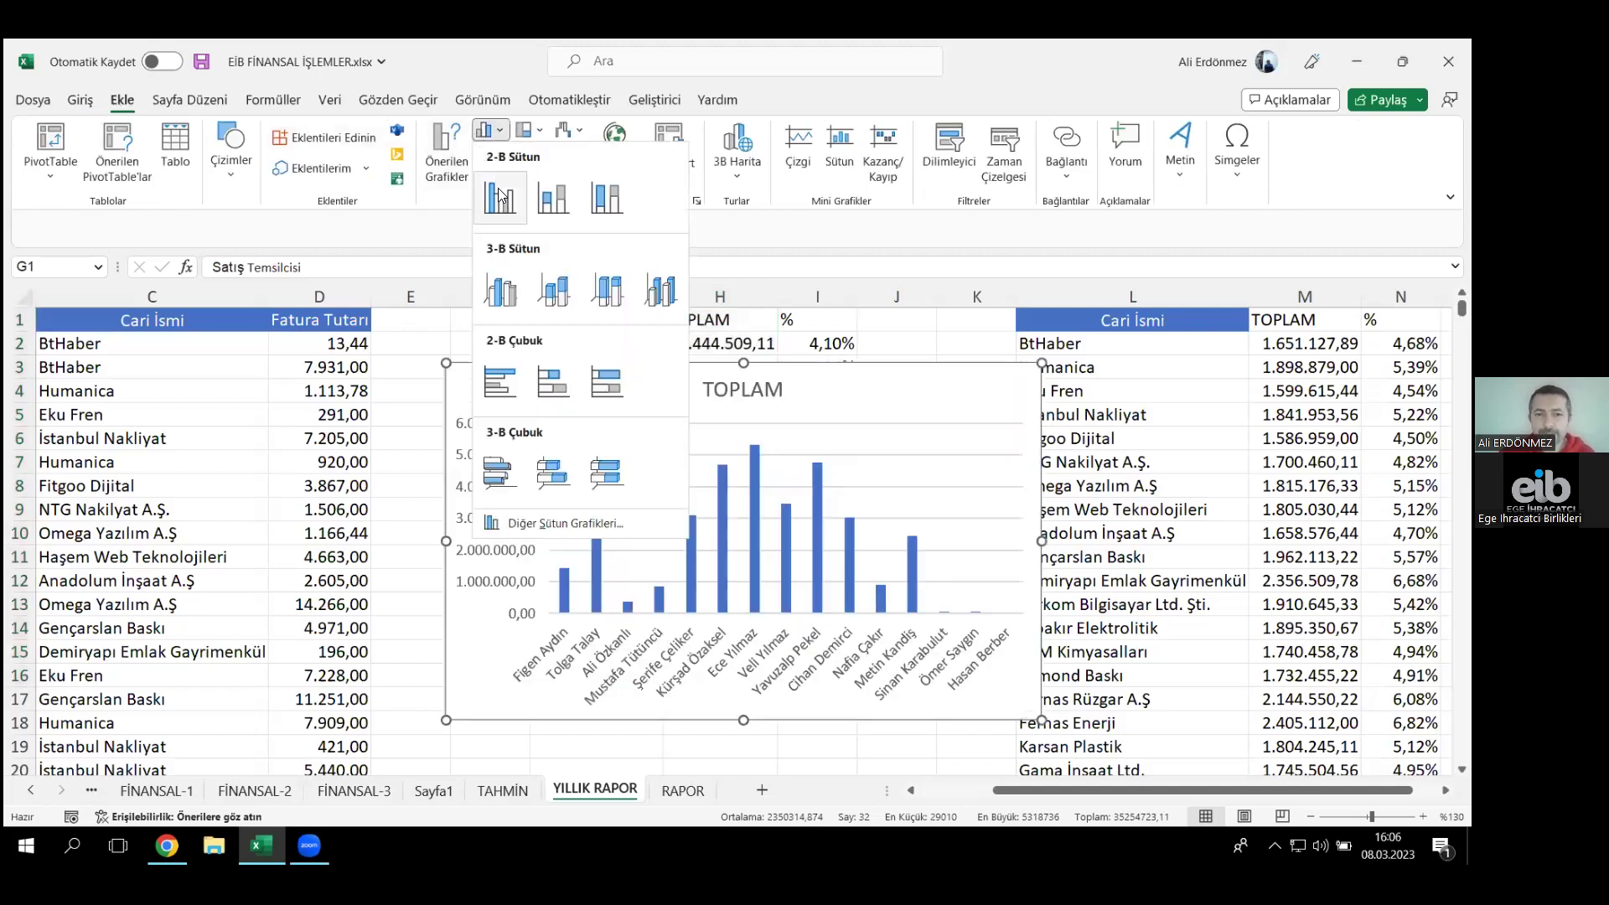
click(445, 152)
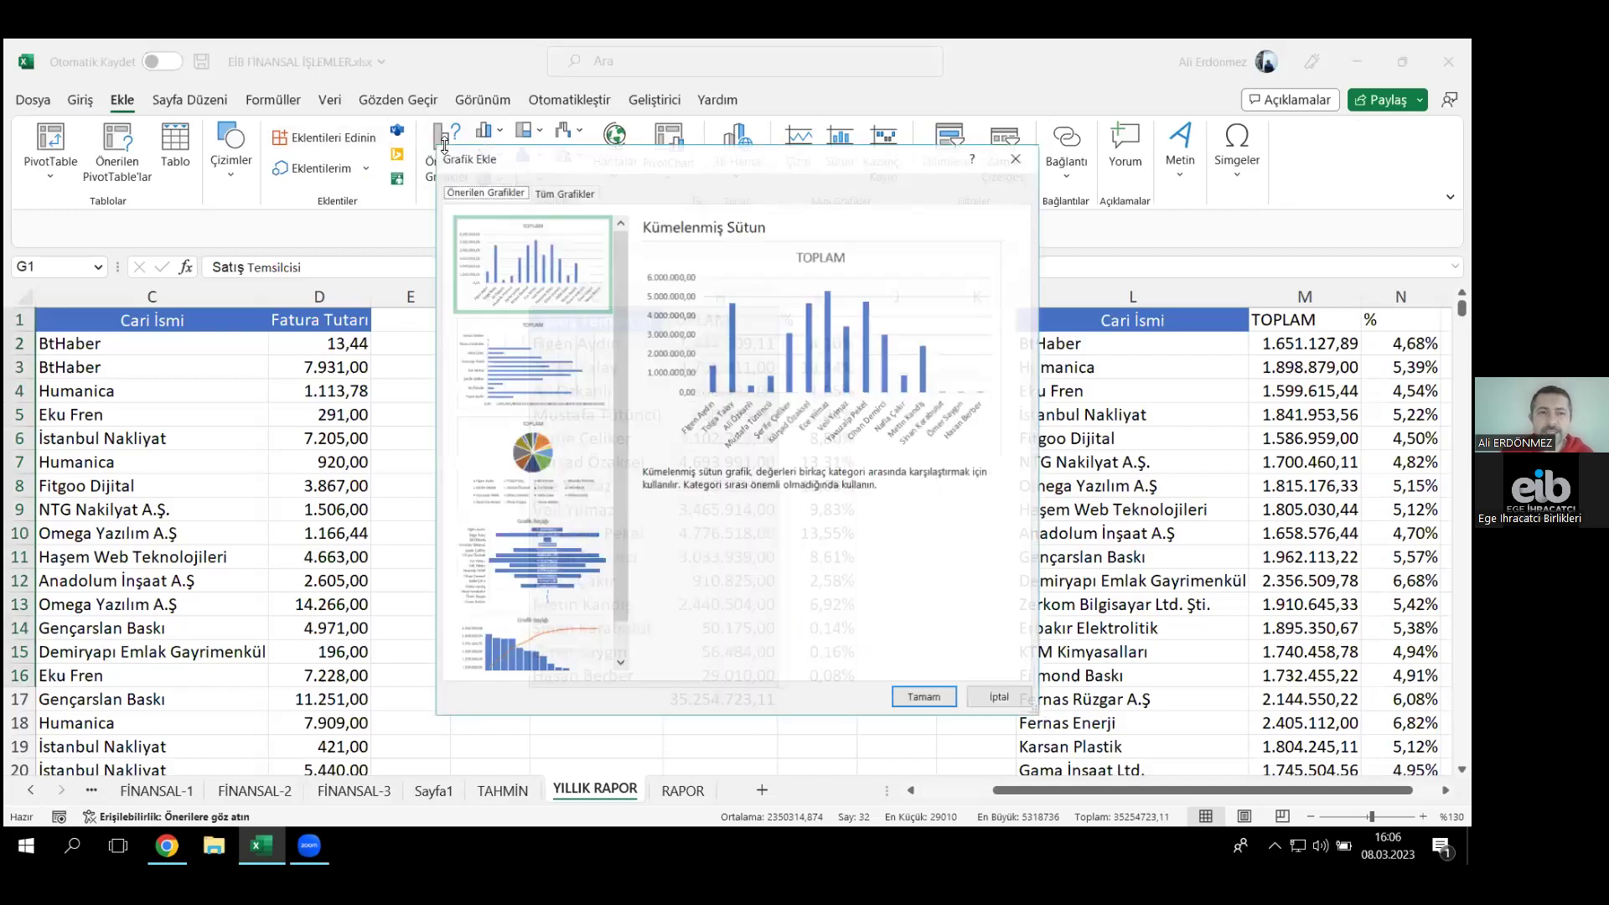
click(518, 361)
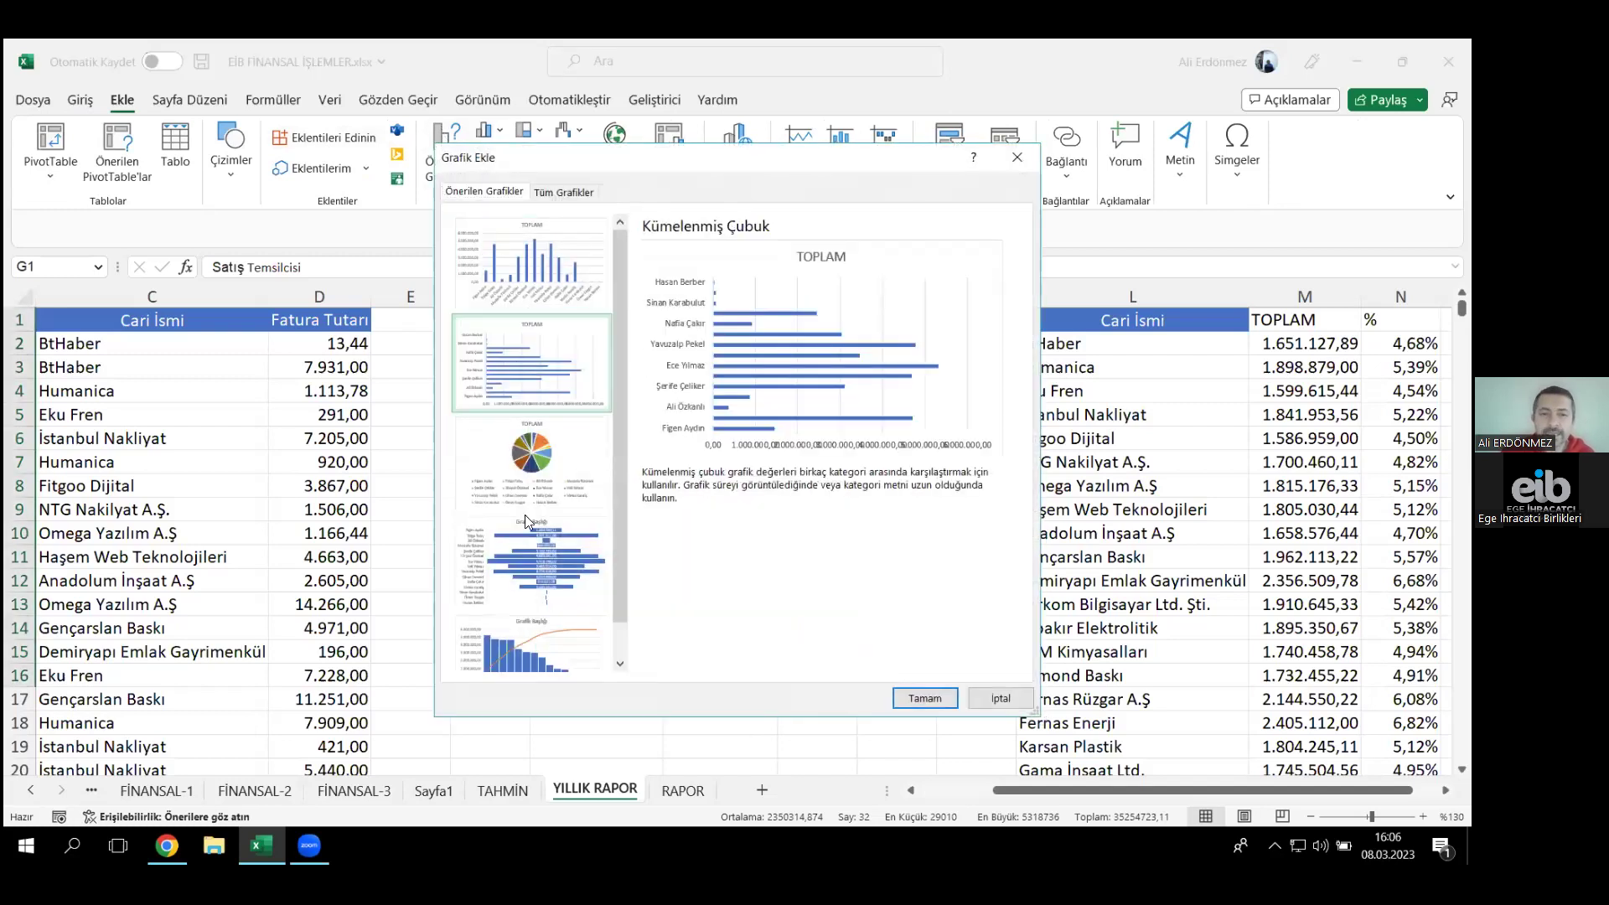
click(528, 583)
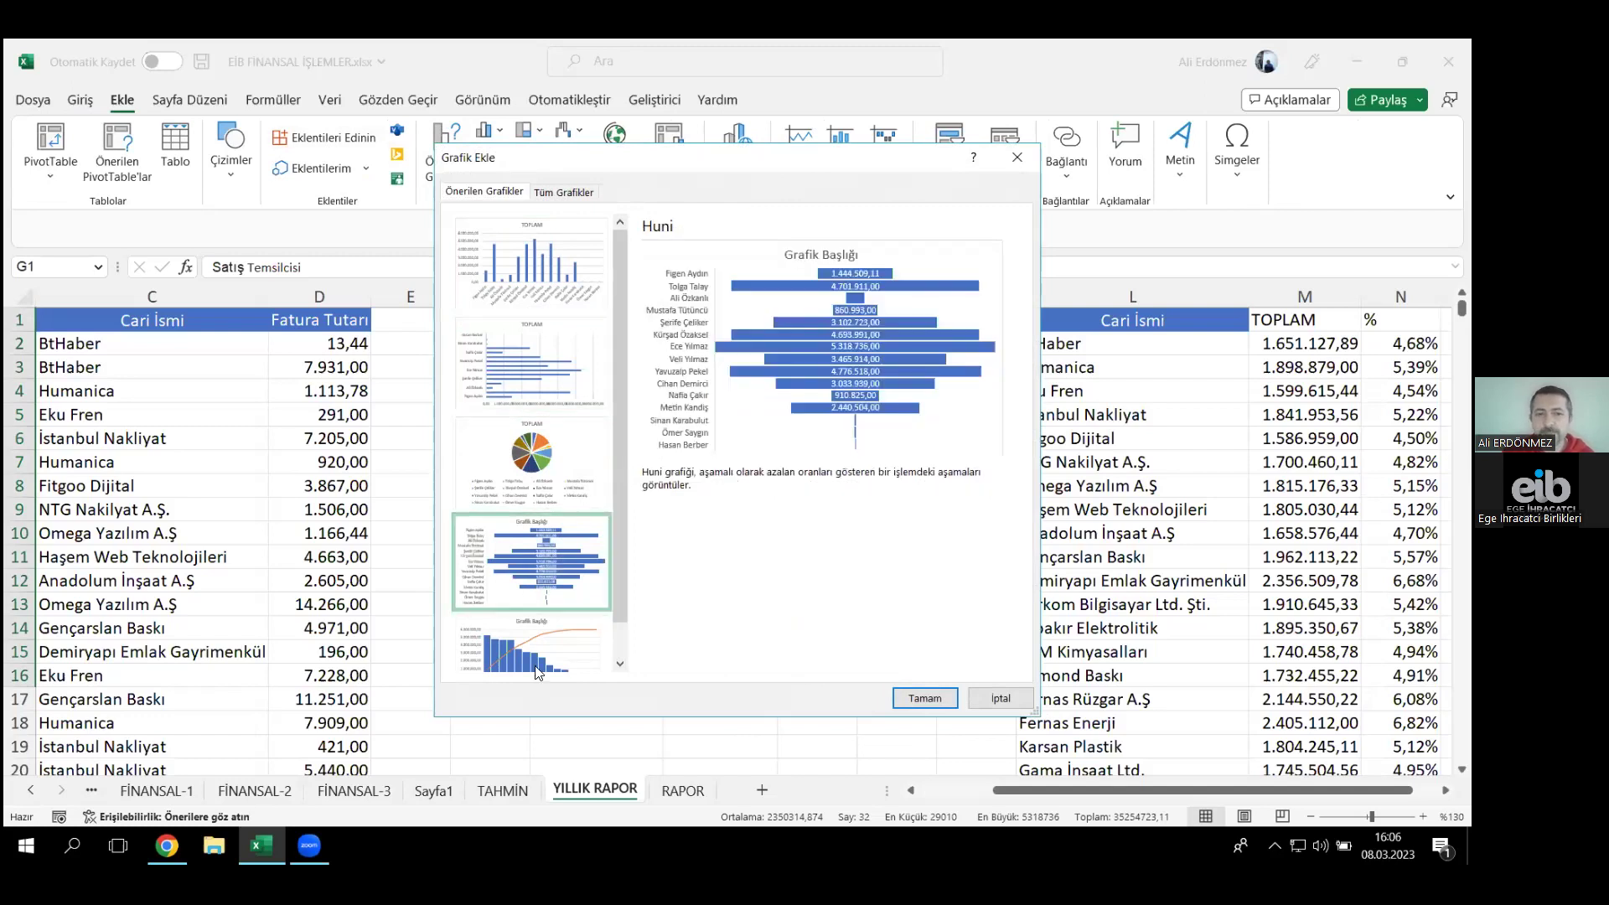
click(538, 652)
click(536, 574)
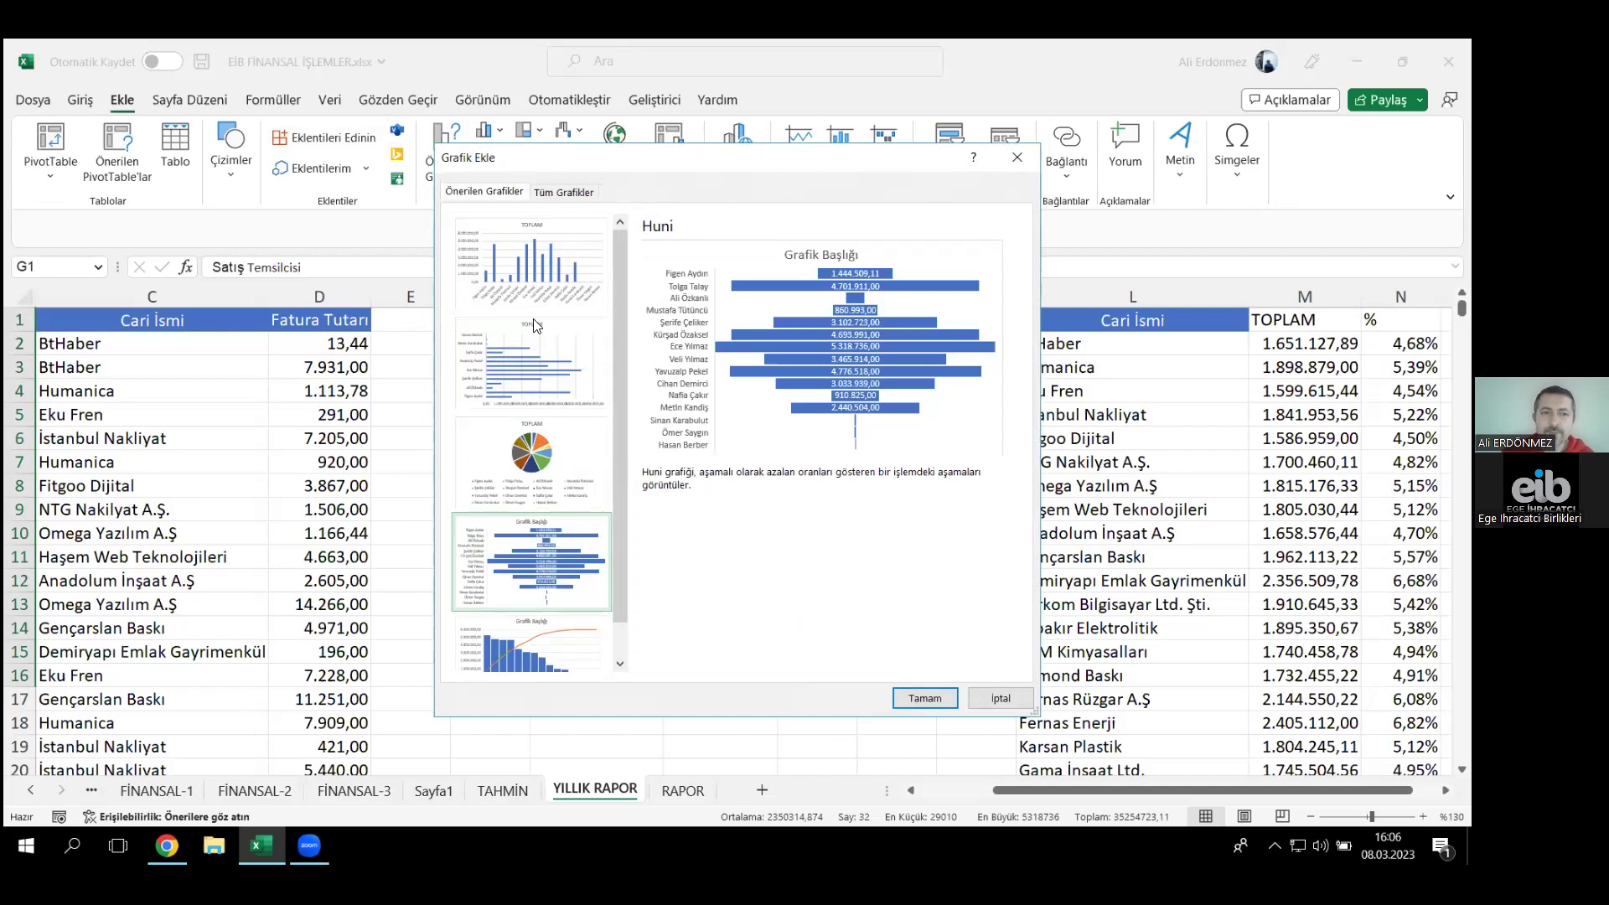
click(545, 298)
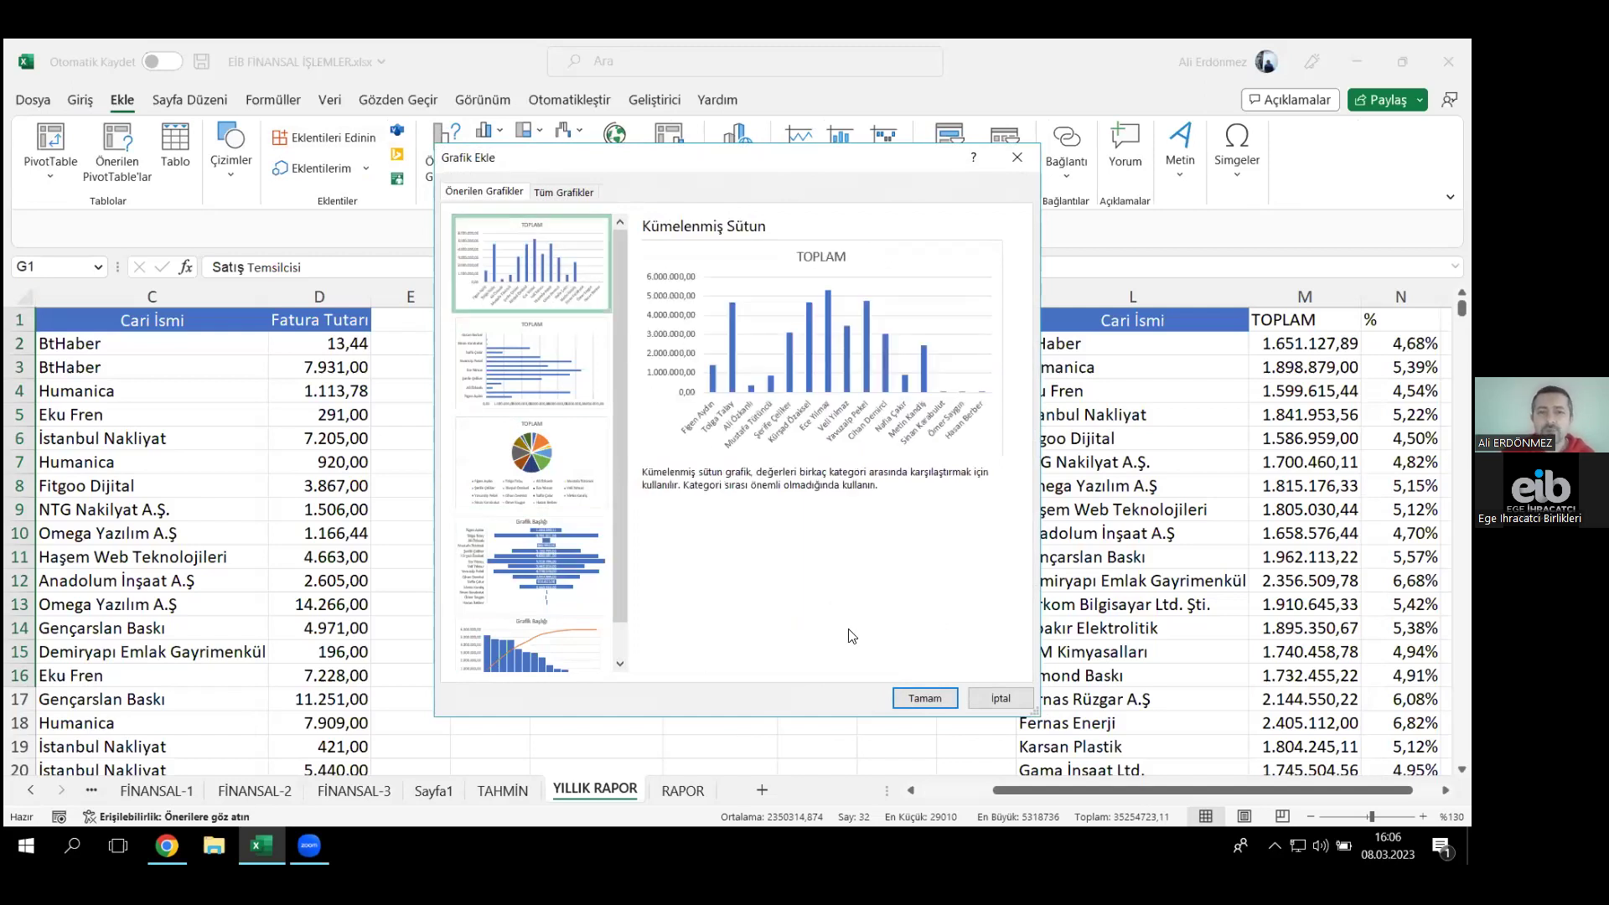
click(925, 699)
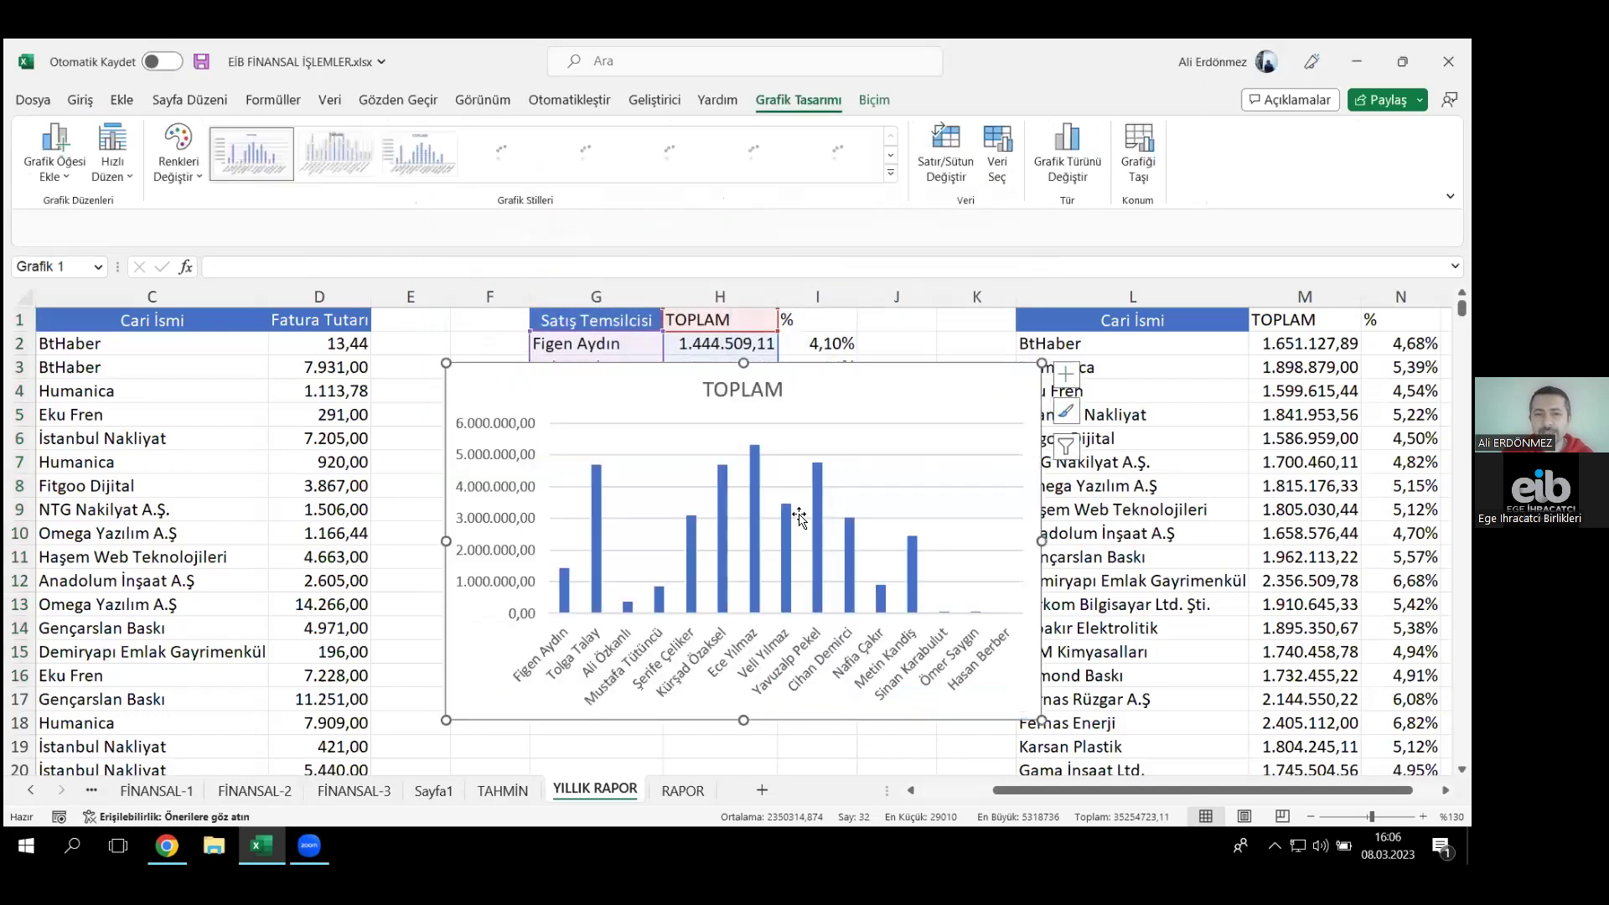
- Move the chart up and left, shrink it, then make it taller
drag(868, 385, 834, 377)
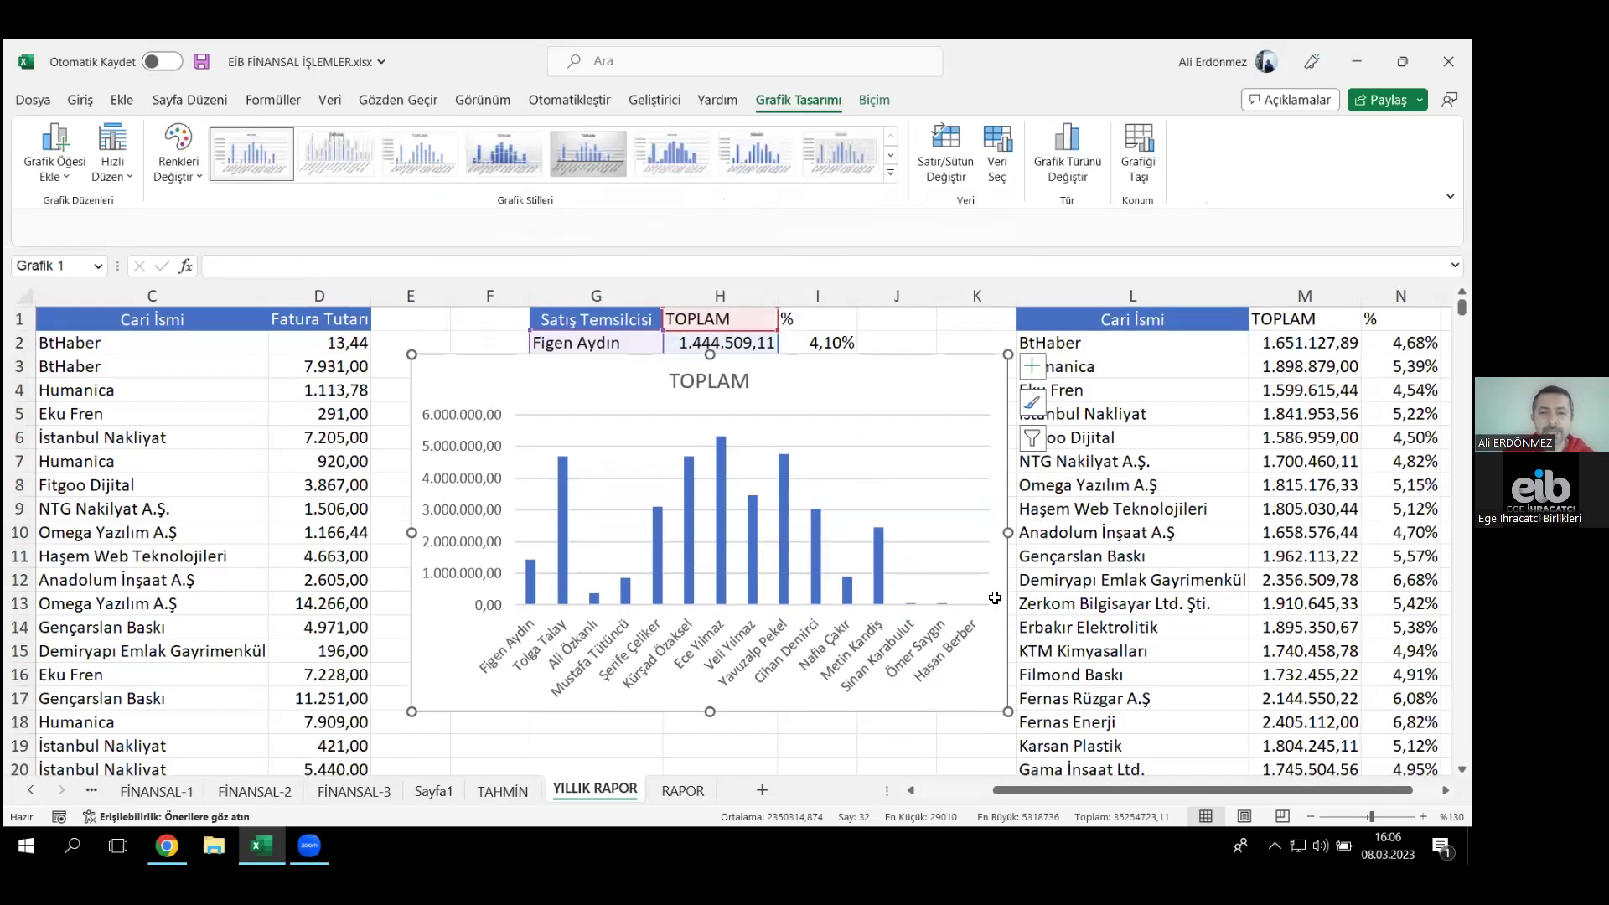
drag(1009, 712, 889, 599)
drag(647, 598, 650, 660)
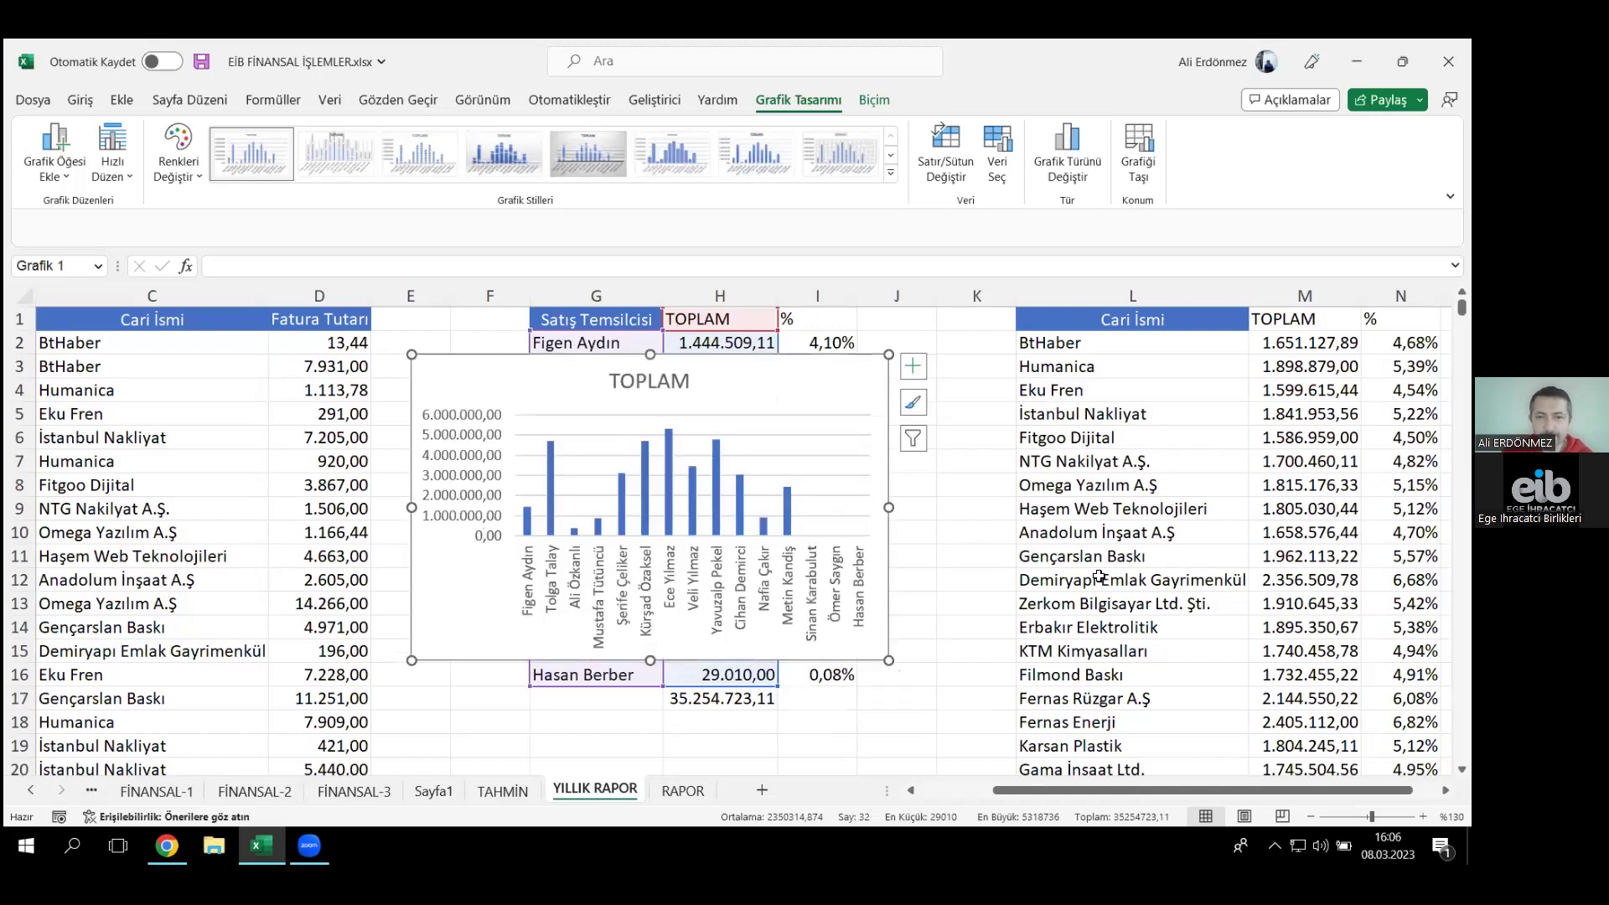
- Chart the customer table L1:M20 as a Clustered Column chart
click(1061, 510)
click(1093, 320)
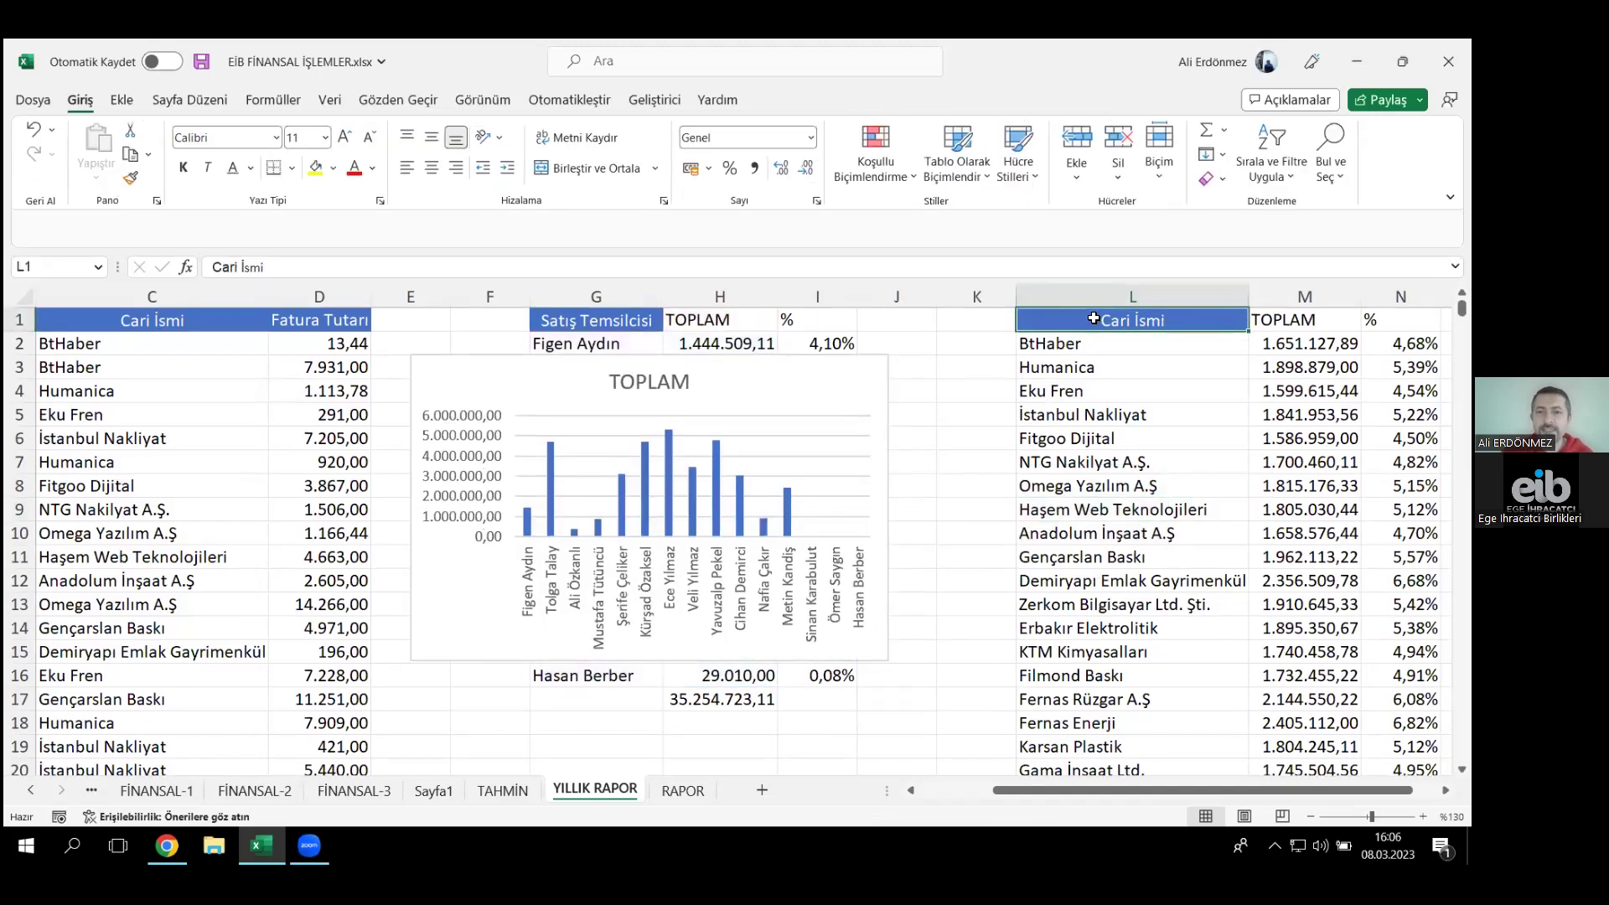
key(shift+Right)
key(ctrl+shift+Down)
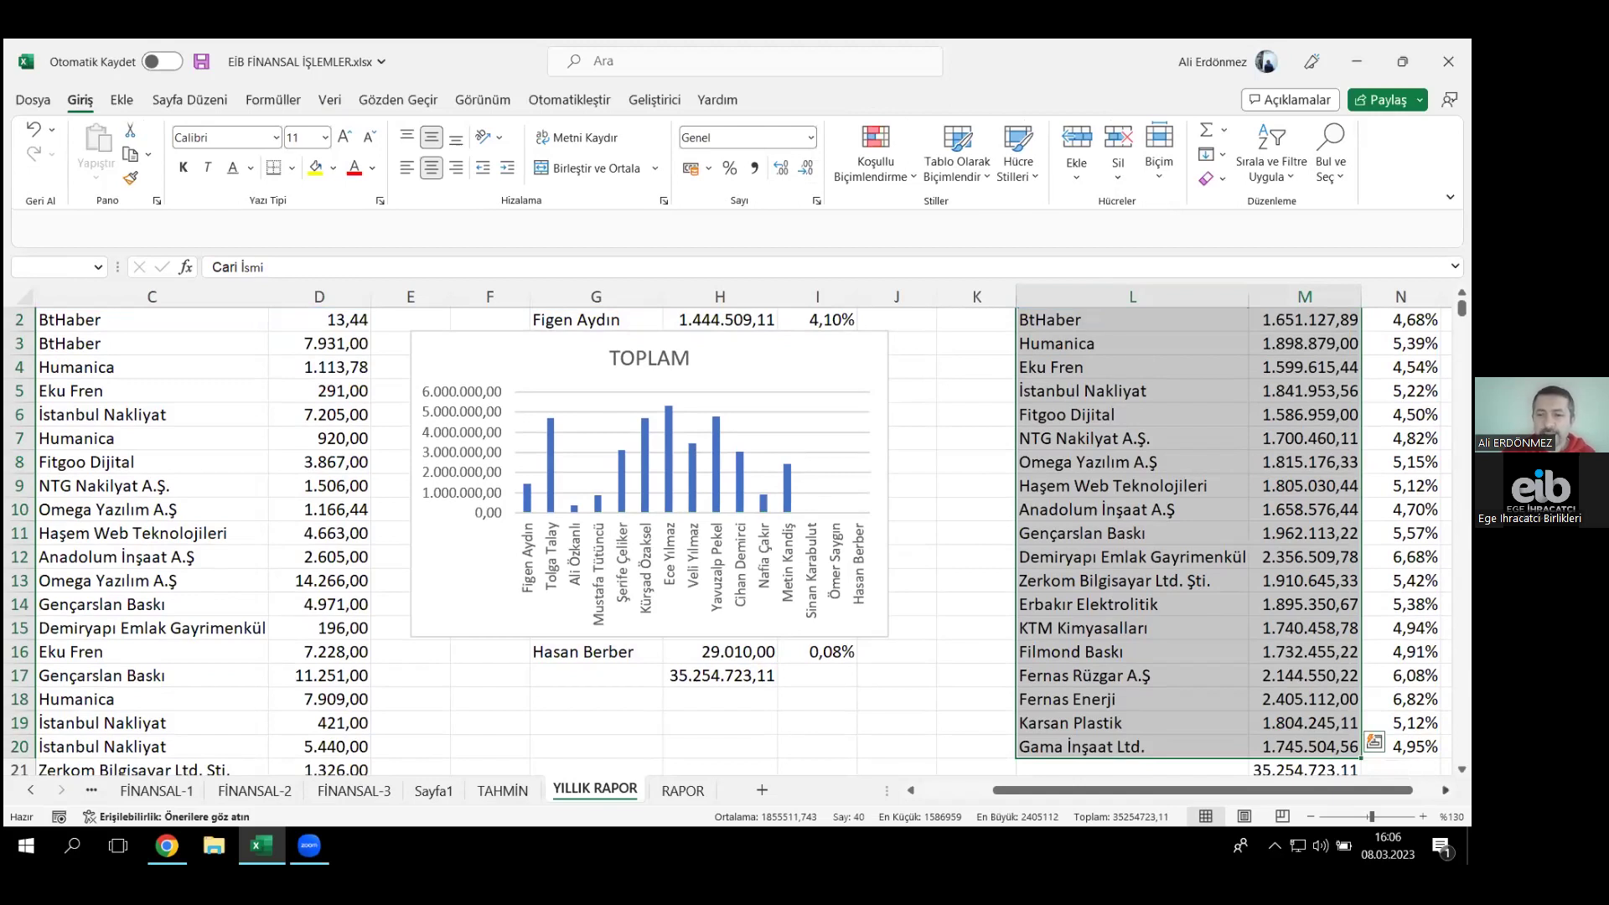
scroll(987, 573, right, 3)
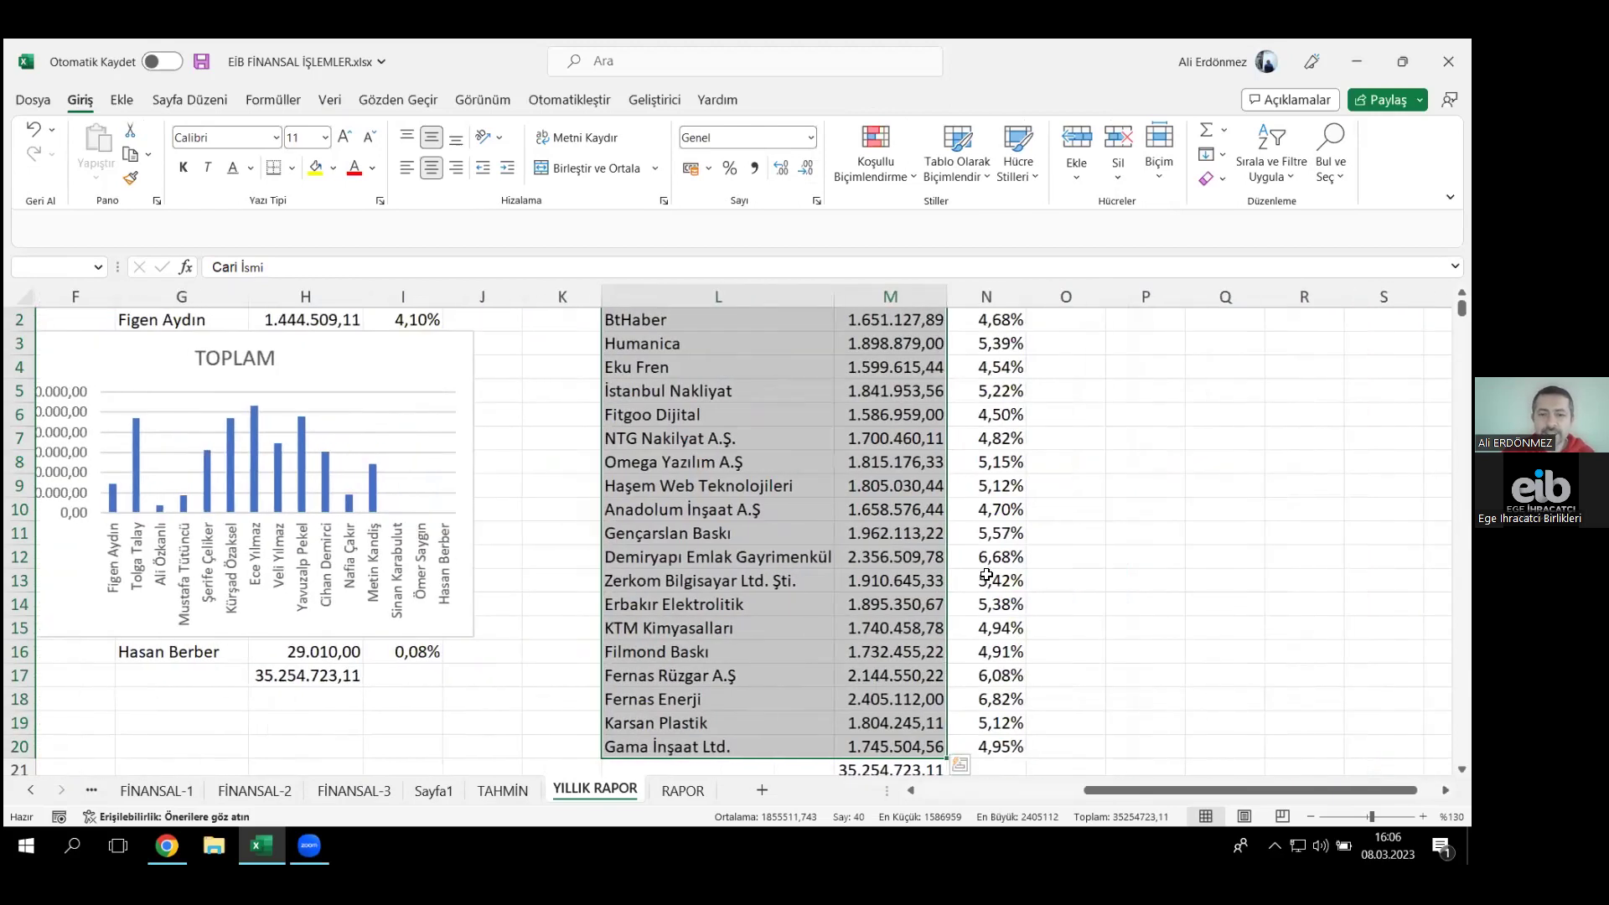
scroll(987, 573, up, 1)
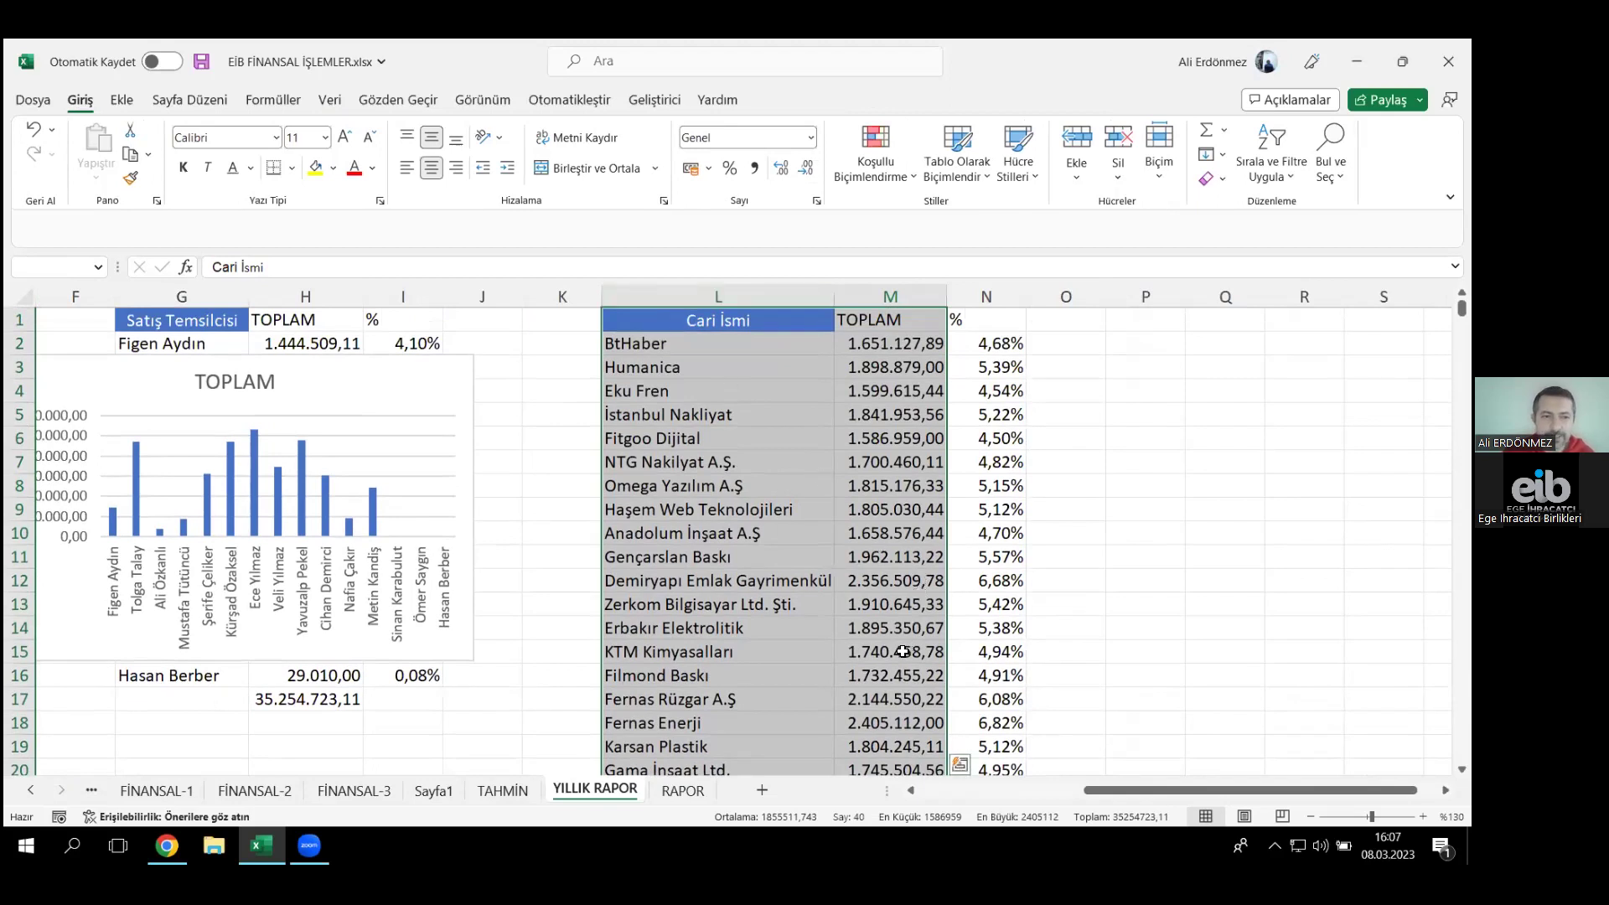
click(125, 104)
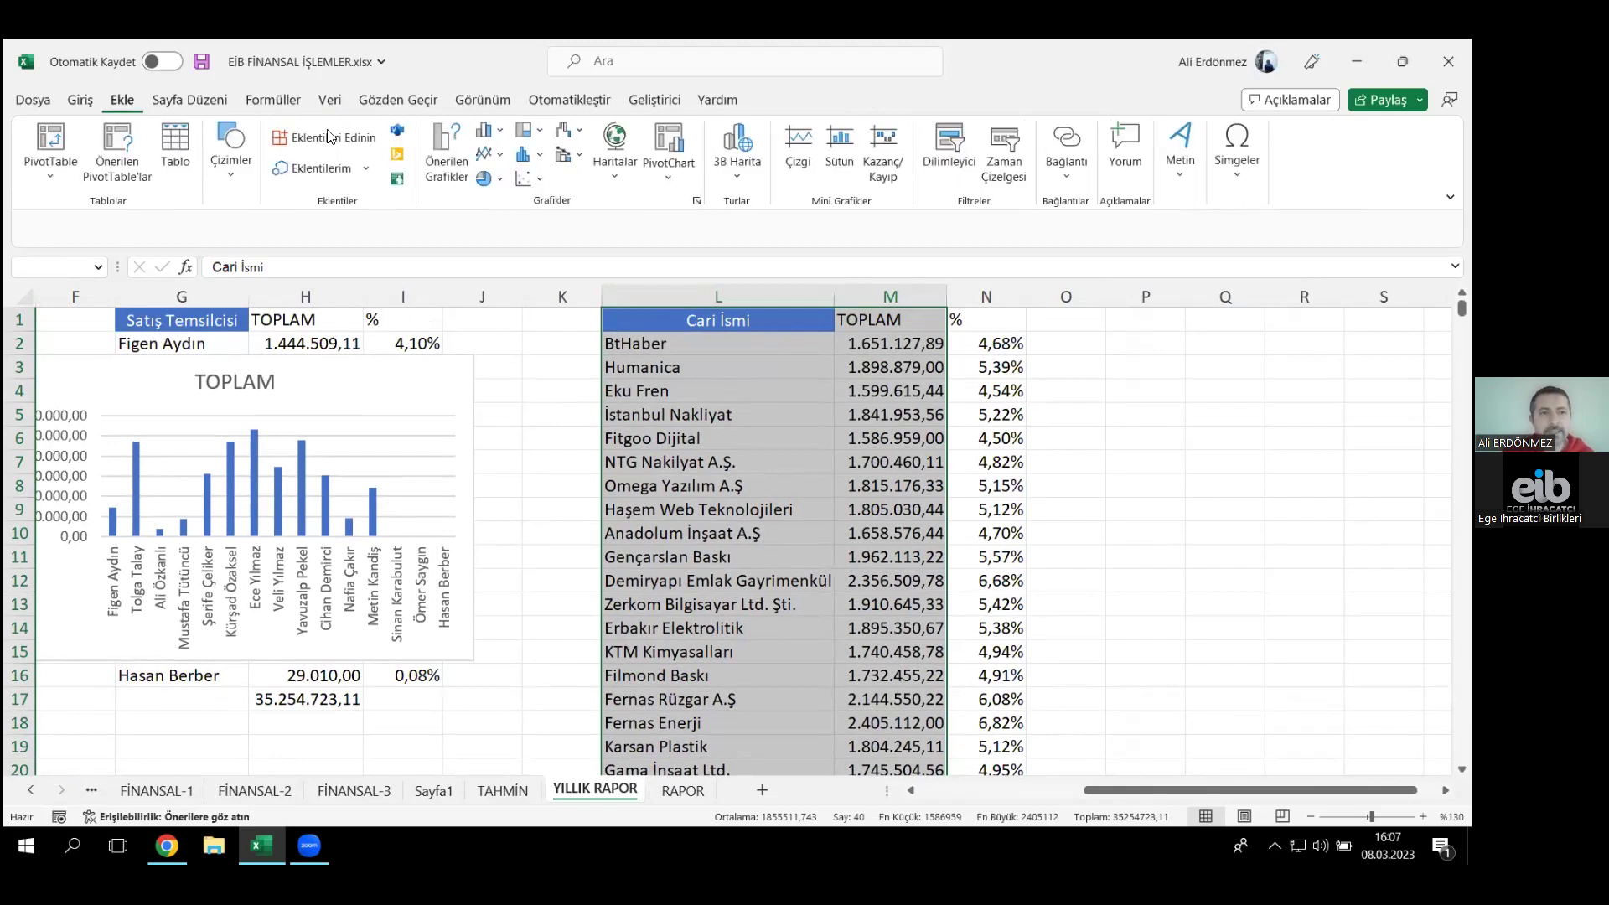
click(490, 136)
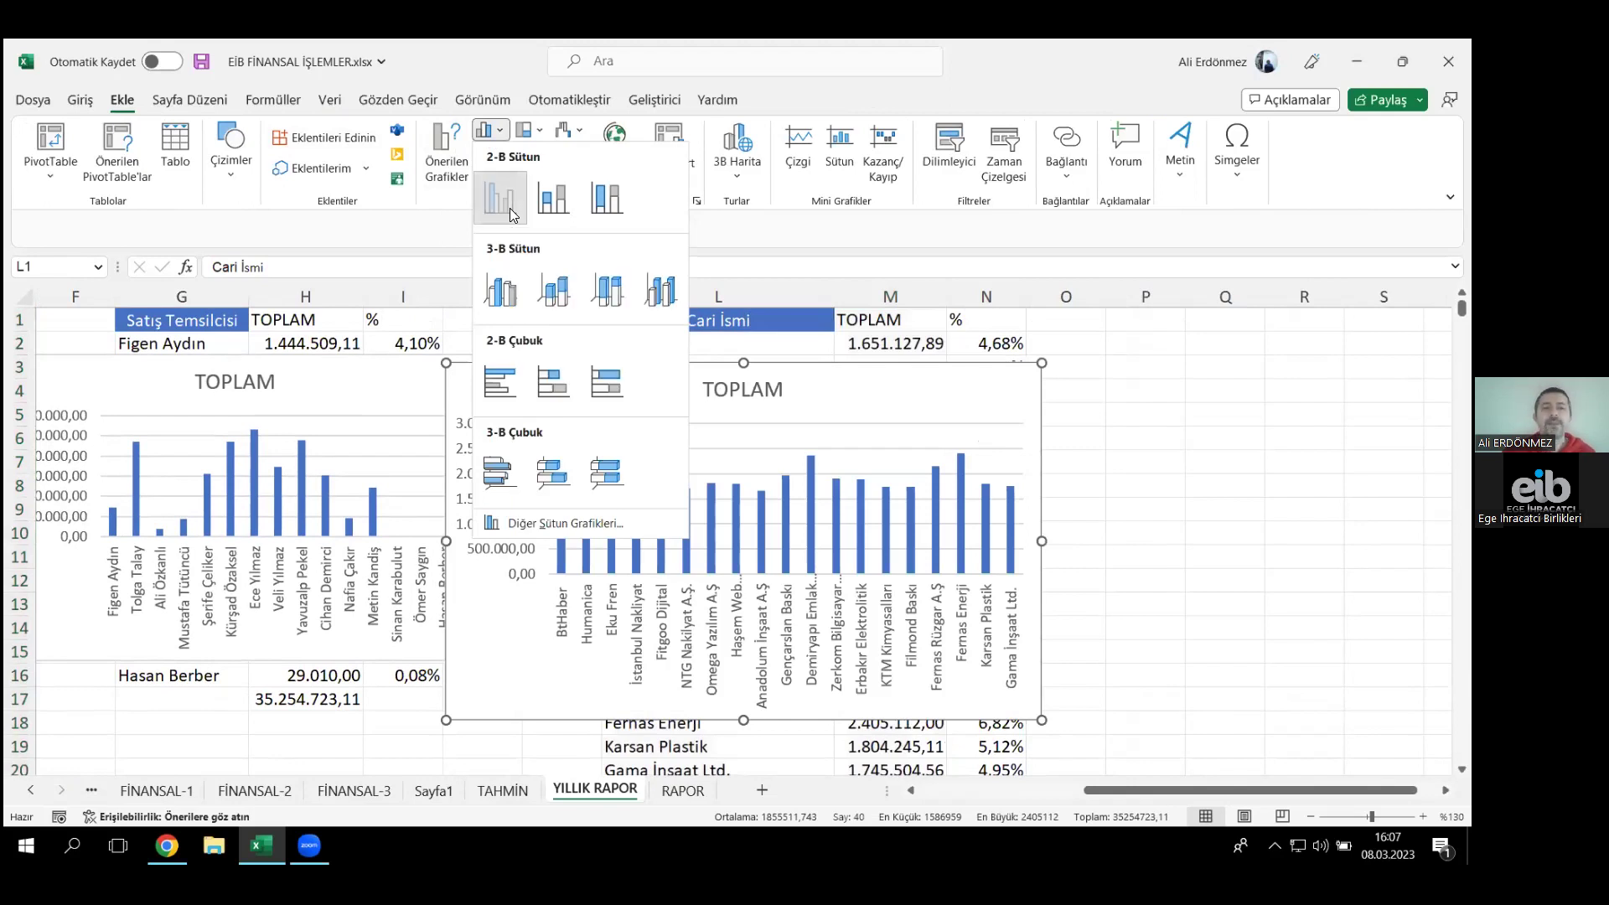
click(511, 212)
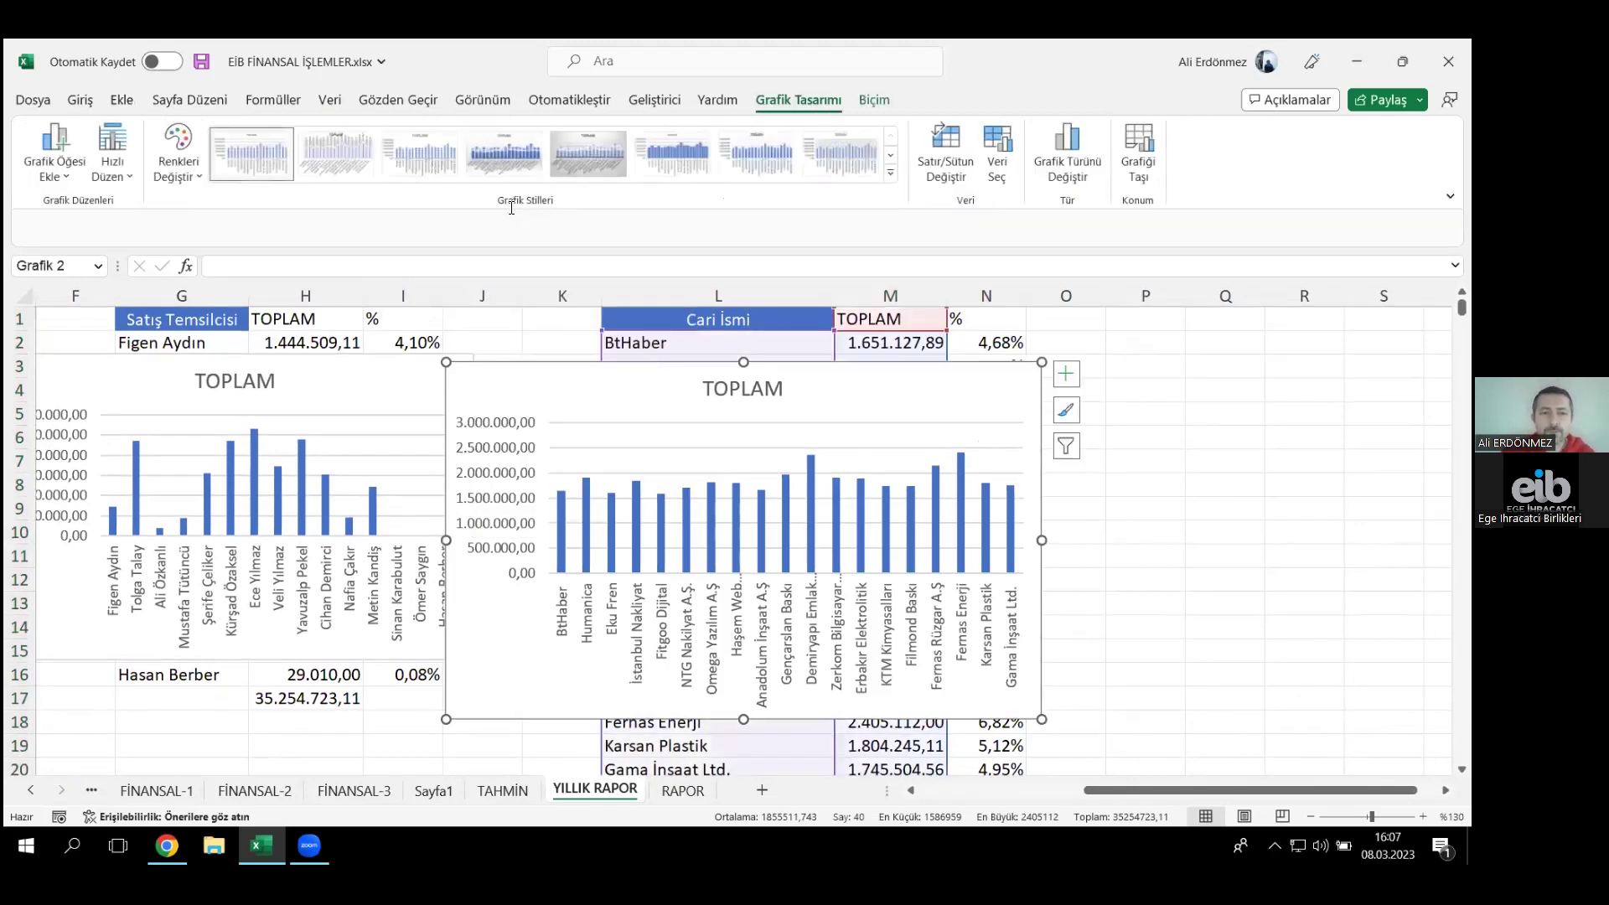
- Move the customer chart right of the table, the rep chart over the customer table, and select columns G:K
drag(616, 375, 668, 368)
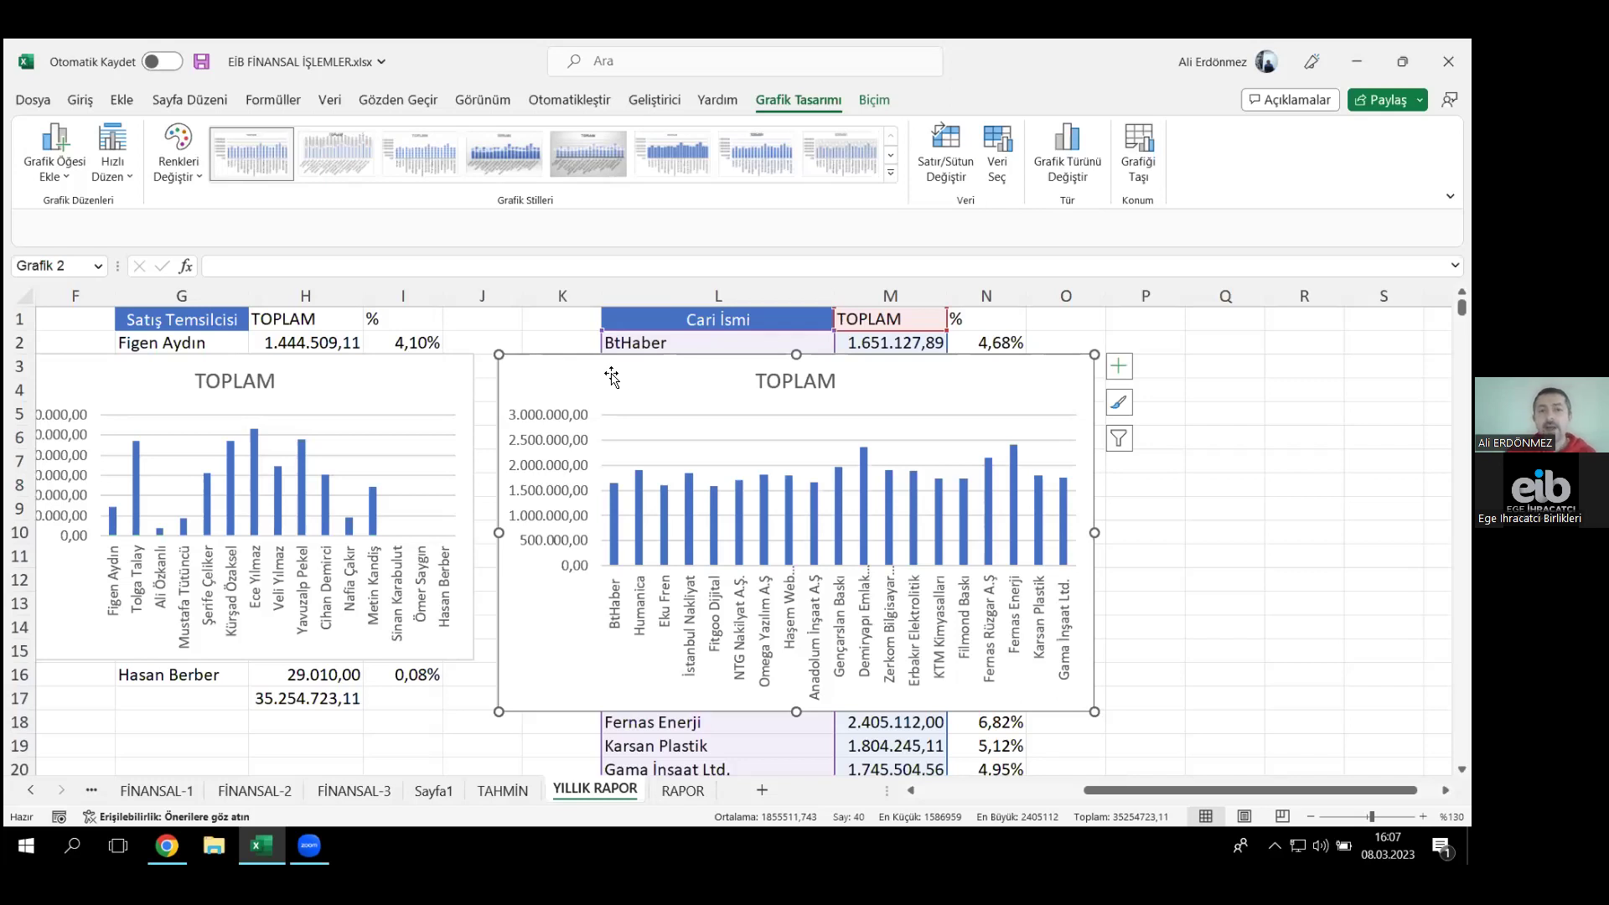
drag(570, 373, 1174, 394)
drag(334, 371, 917, 387)
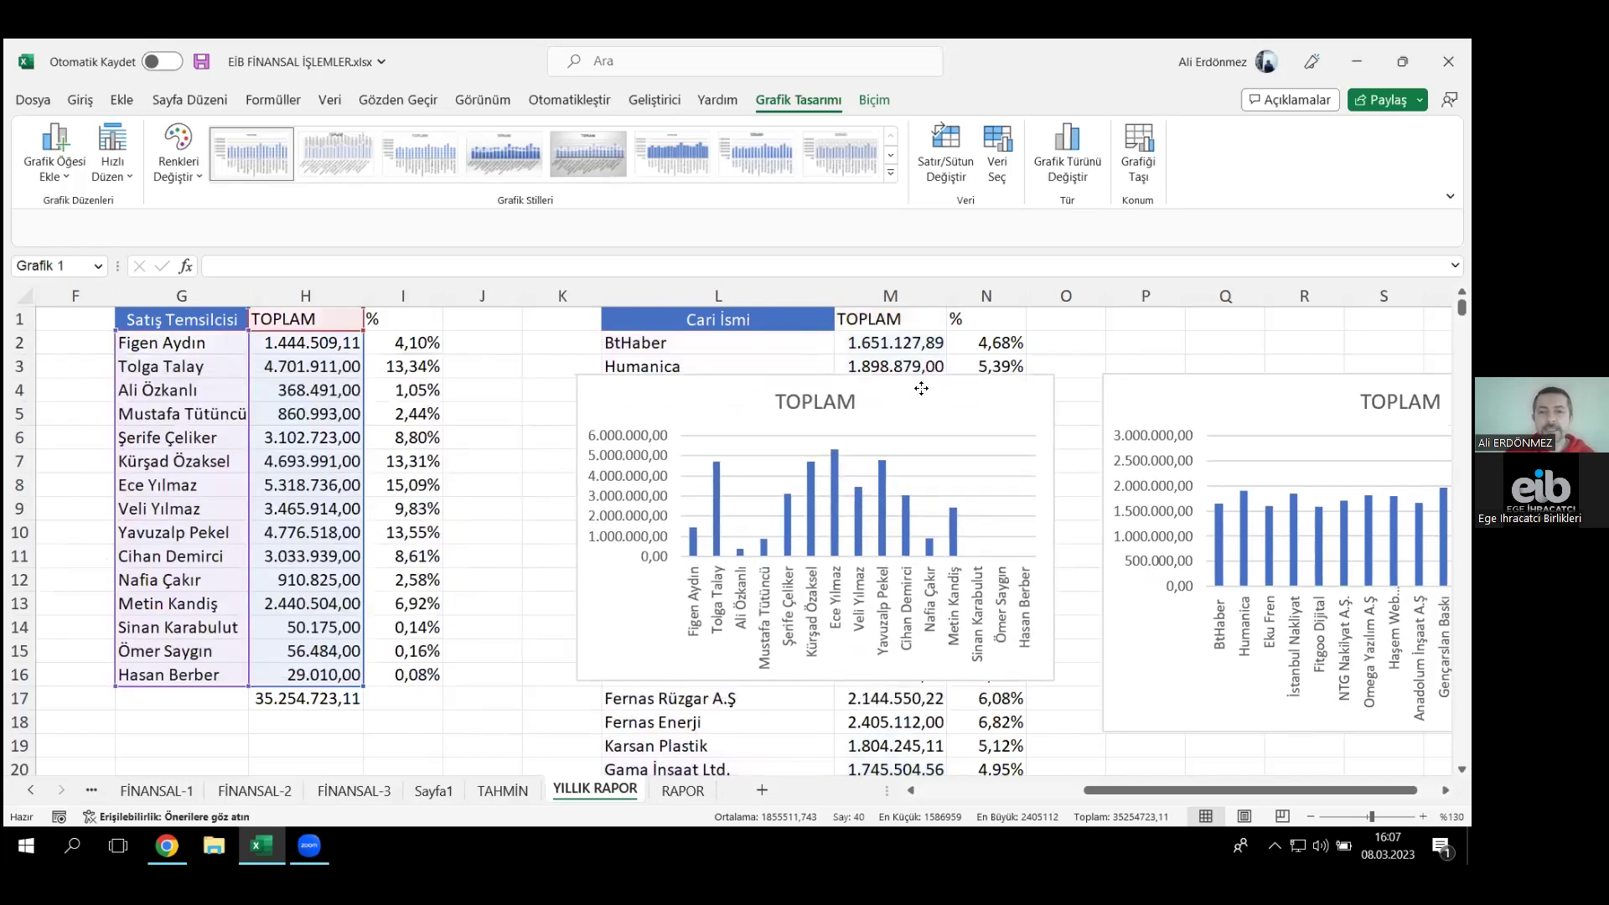
click(182, 291)
drag(182, 289, 536, 296)
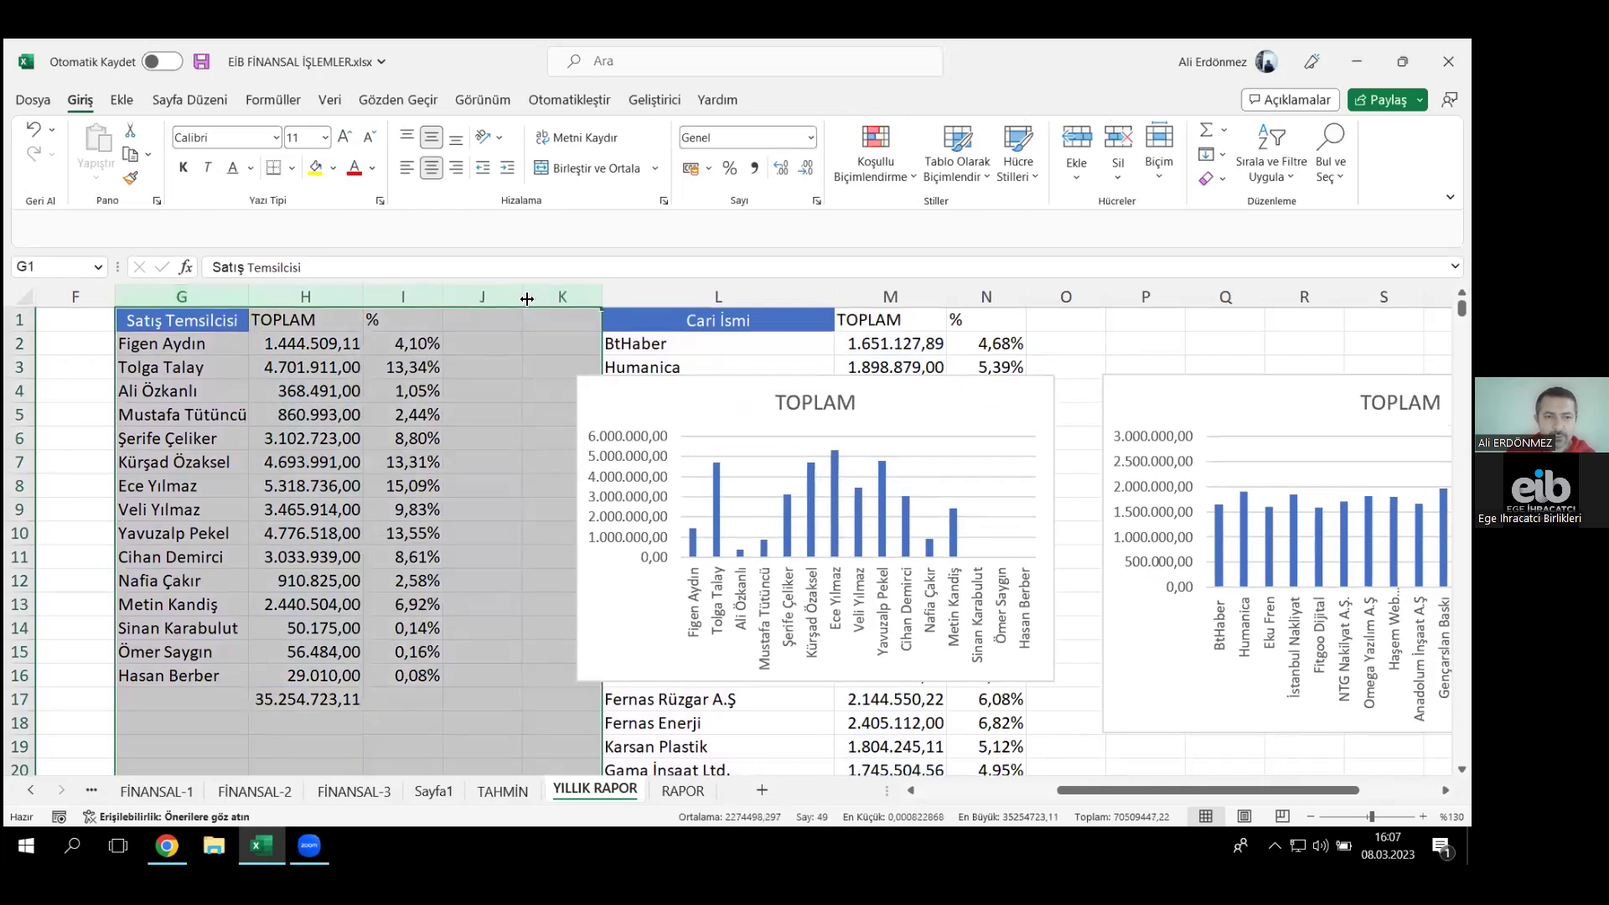
- Insert five empty columns at G:K, then return to cell A1
right_click(533, 298)
click(632, 494)
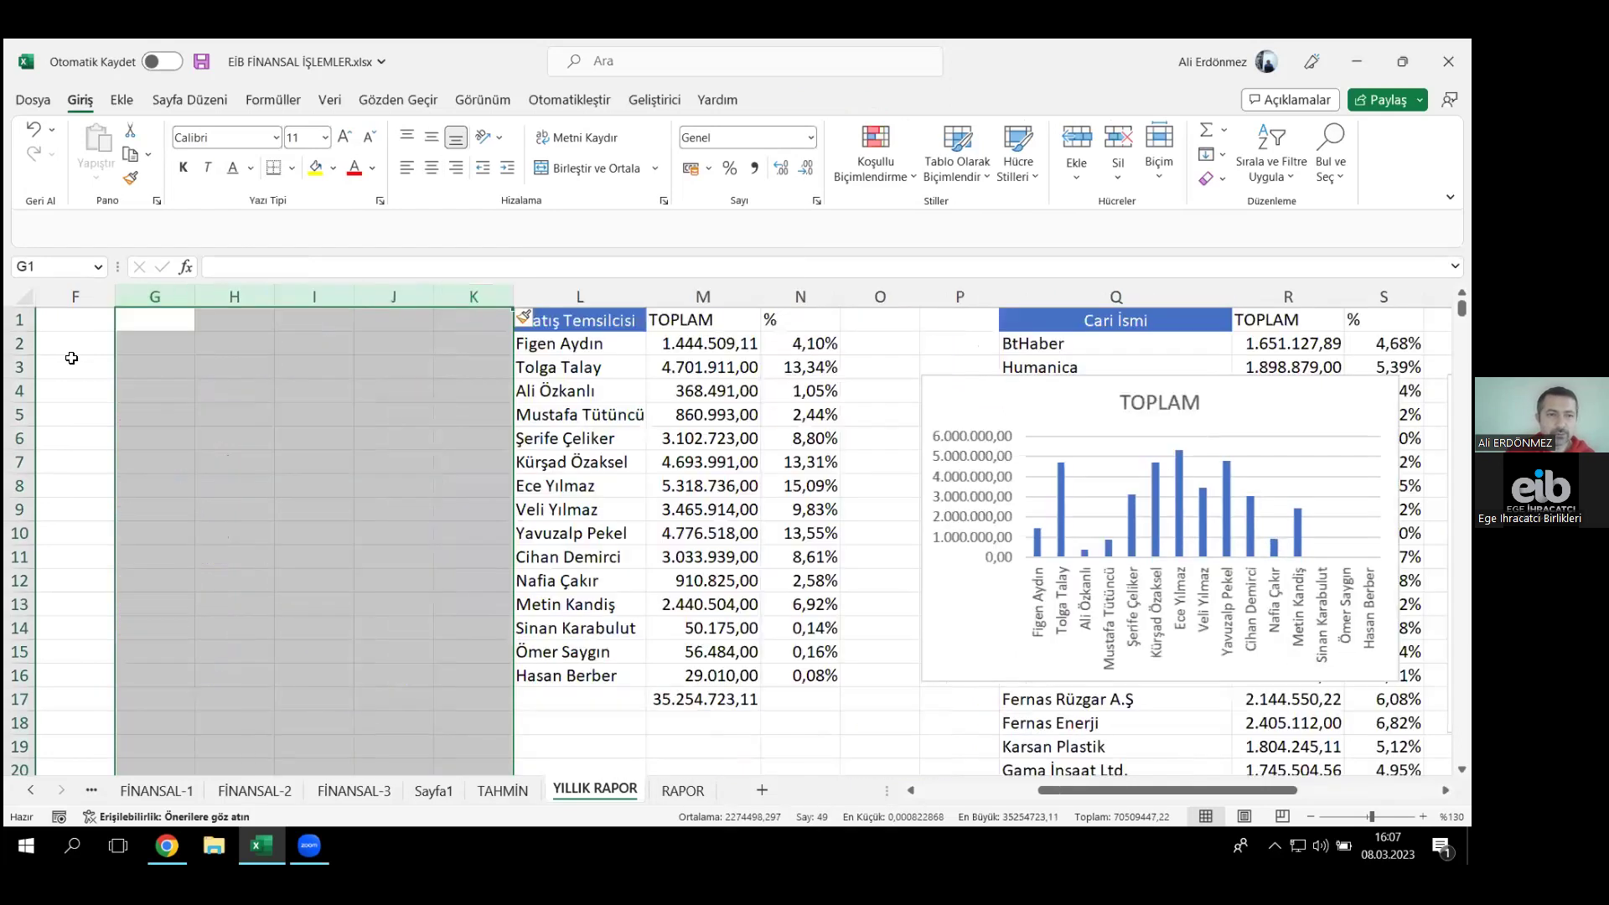
click(169, 315)
key(ctrl+Home)
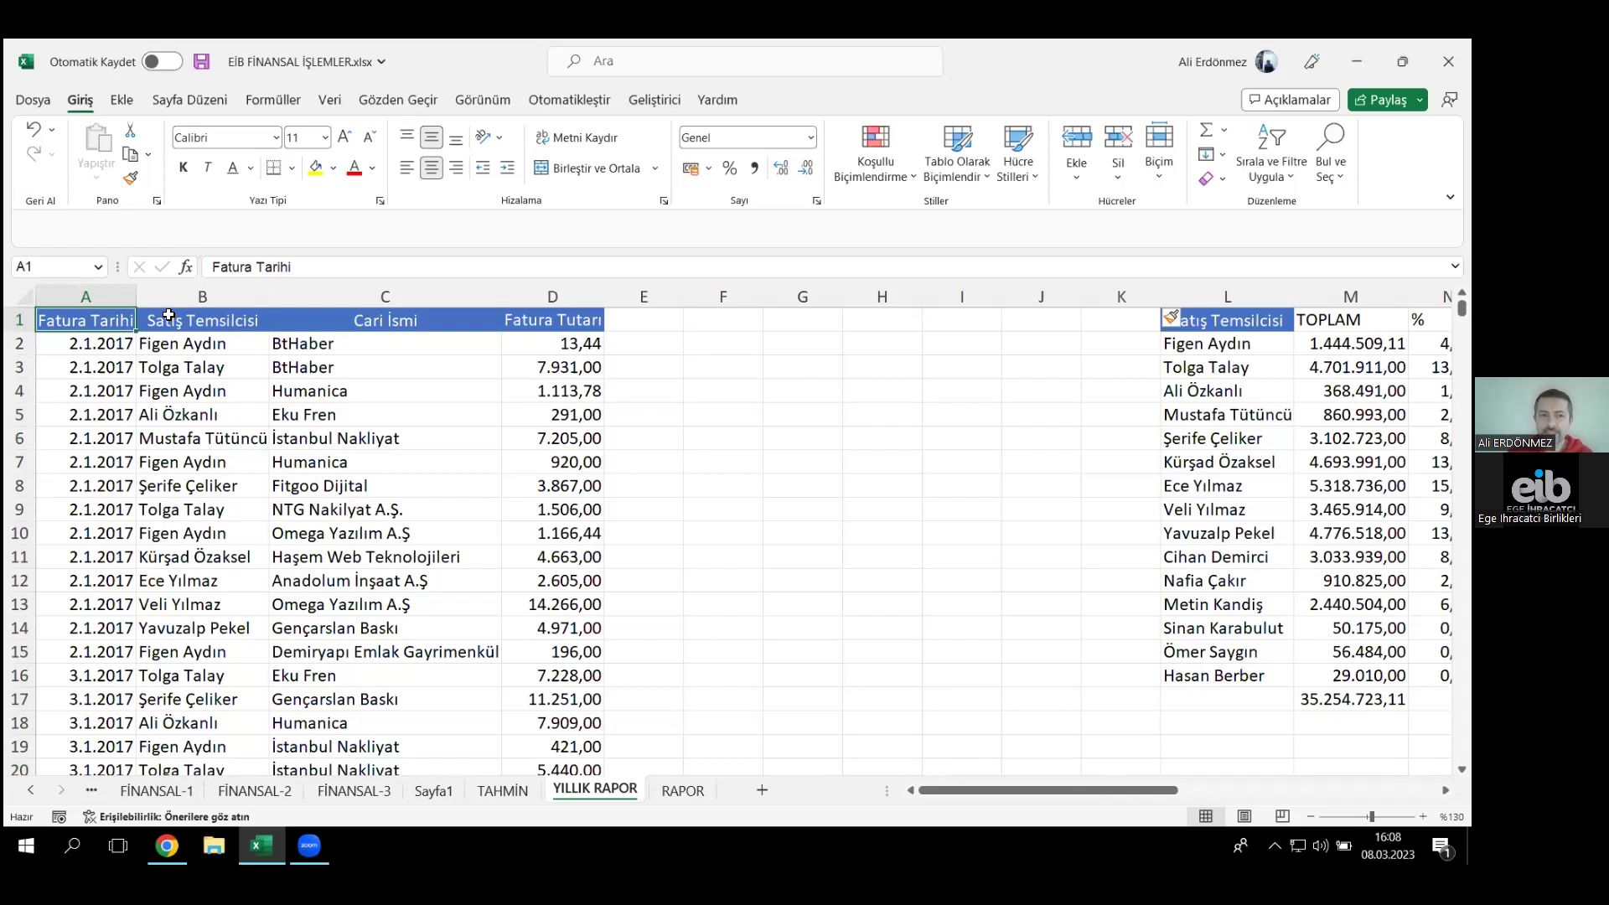
- Insert an empty column before the Fatura Tarihi dates in column A
drag(92, 345, 88, 529)
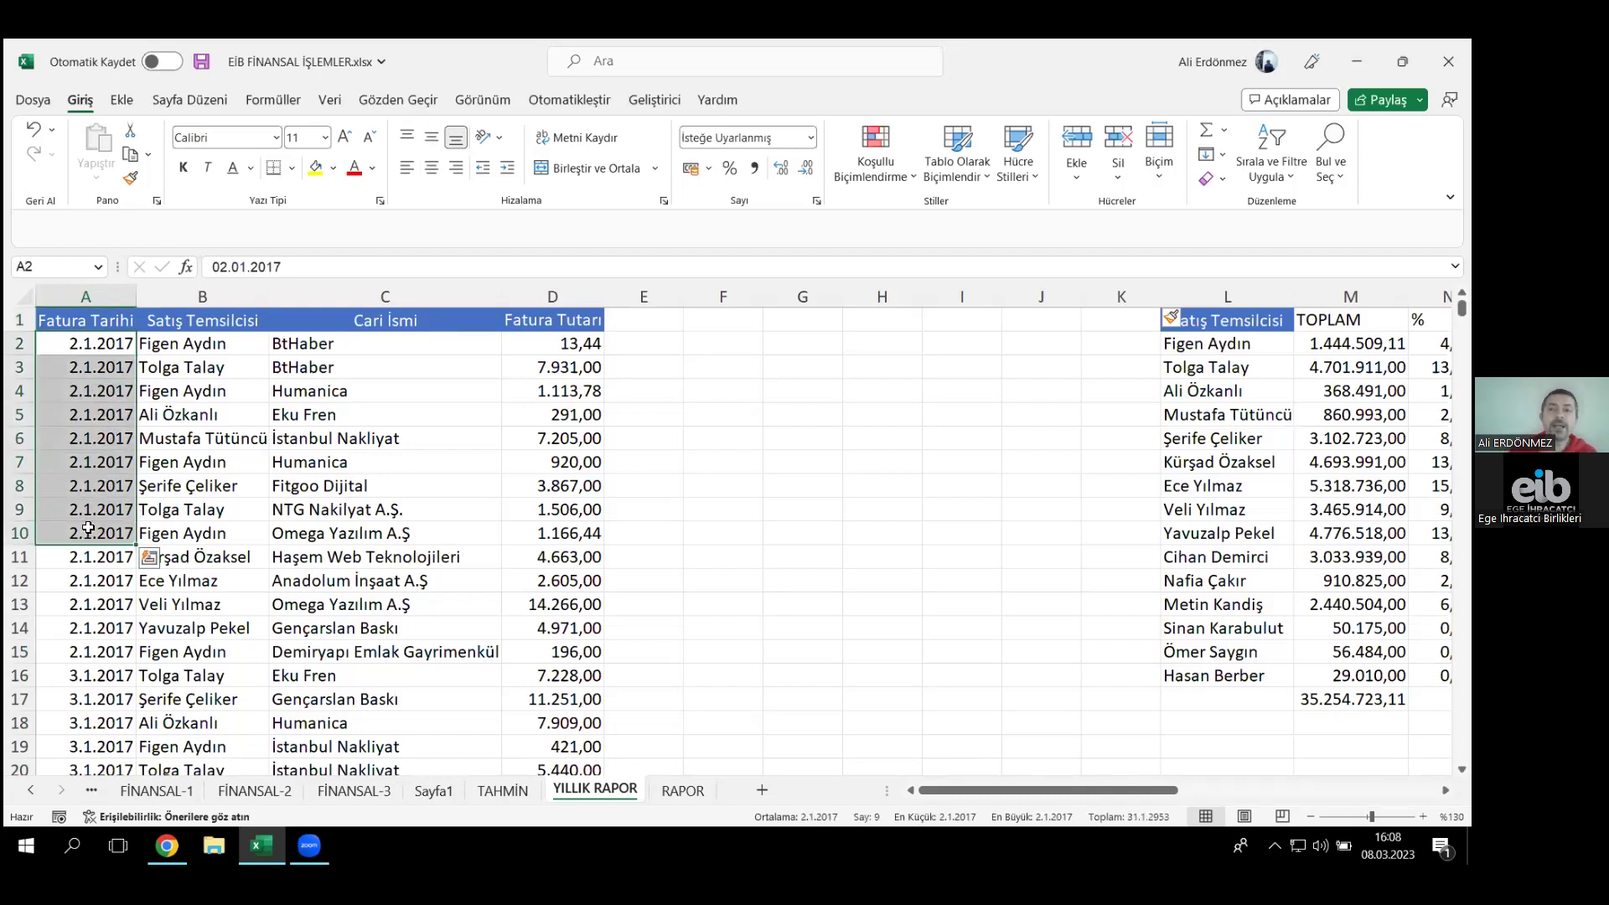
click(73, 447)
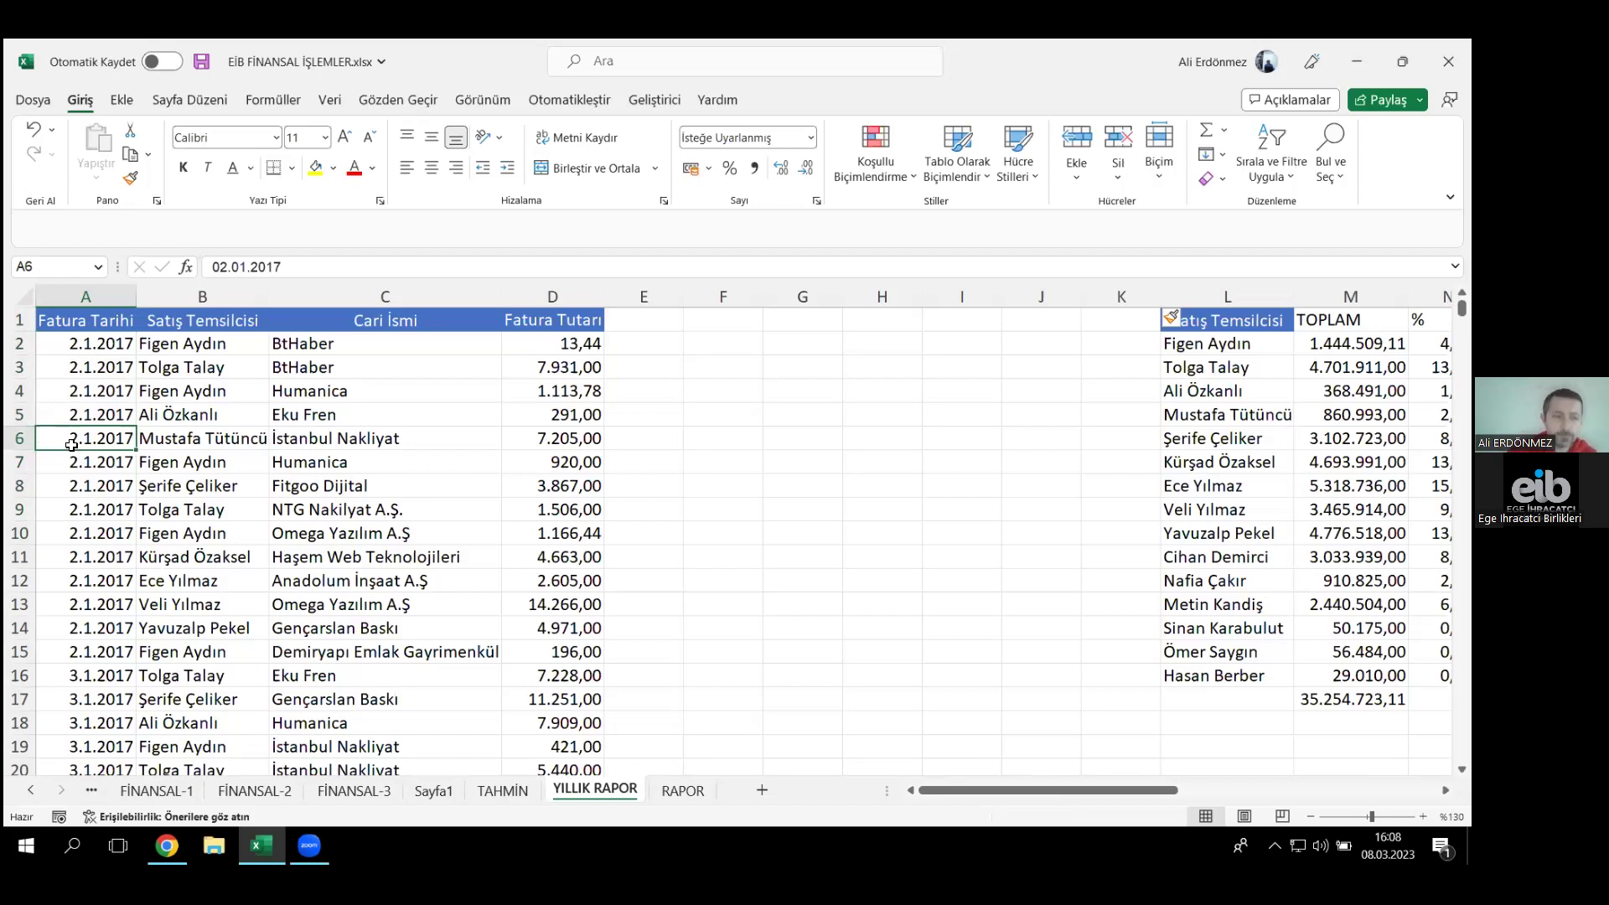
click(93, 298)
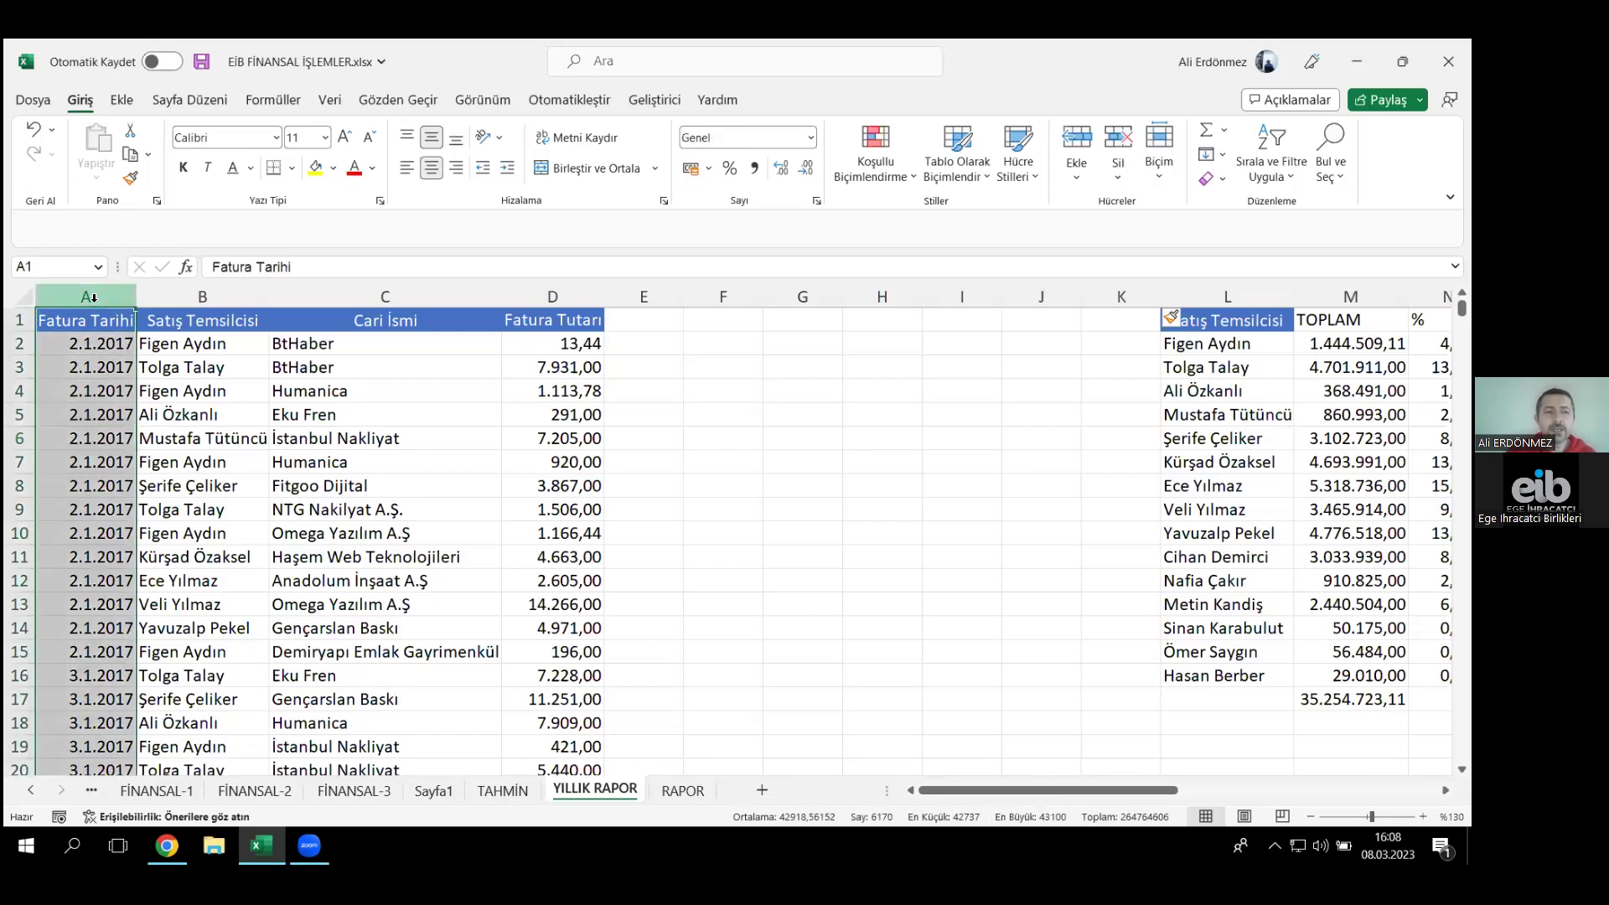
right_click(80, 302)
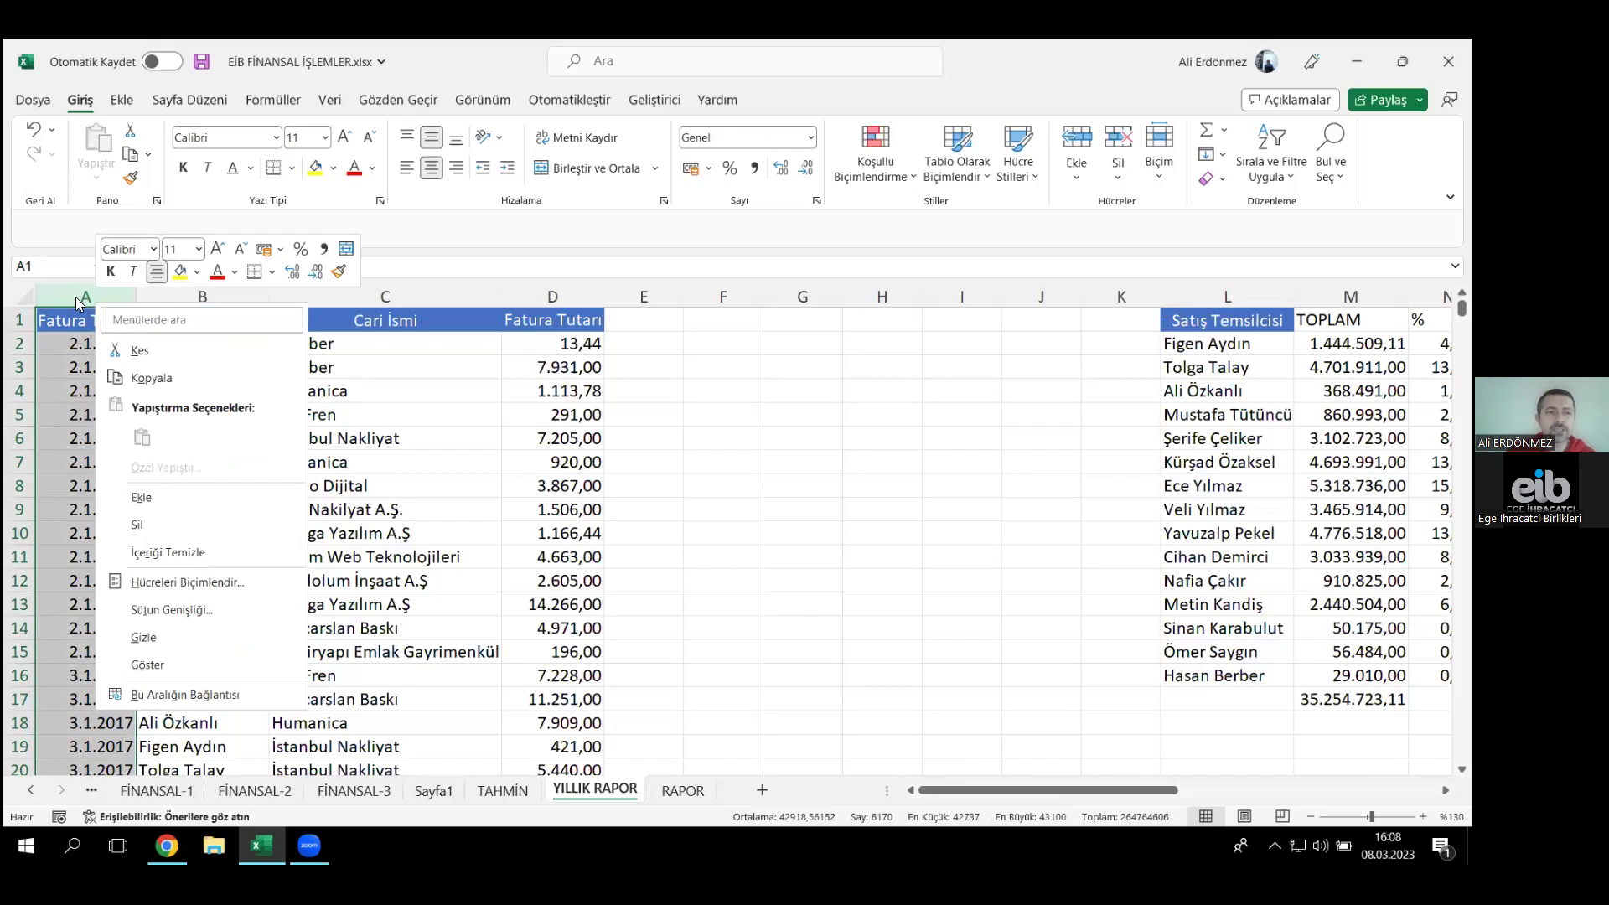
click(197, 498)
- Head the new column AY and copy B1's blue header formatting onto it with Format Painter
click(81, 320)
text(AY)
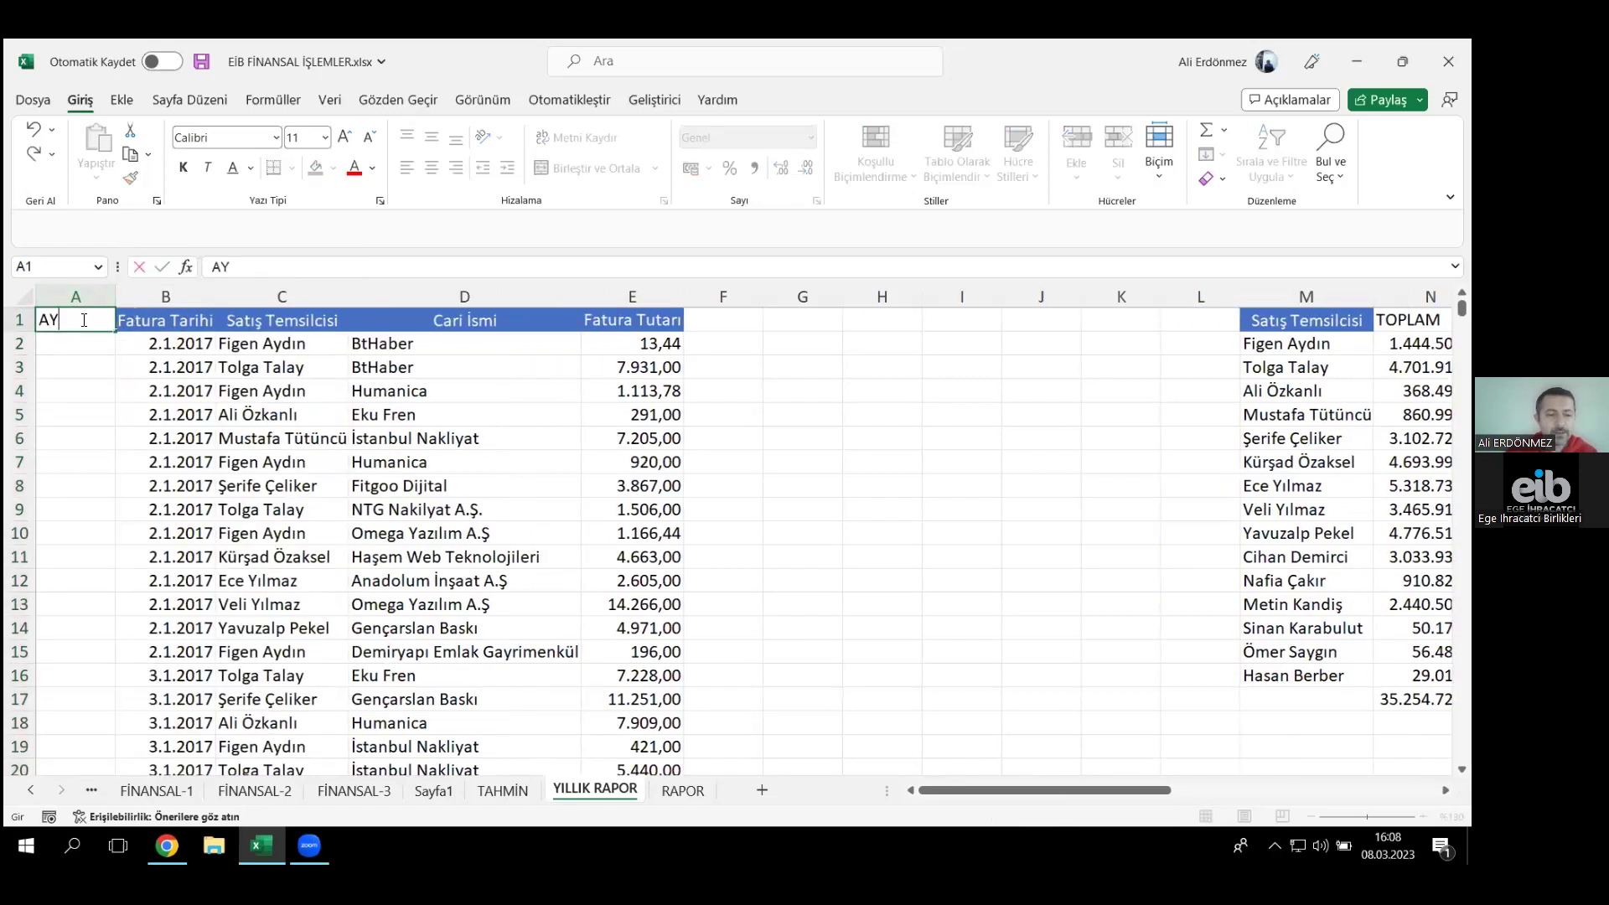
key(Return)
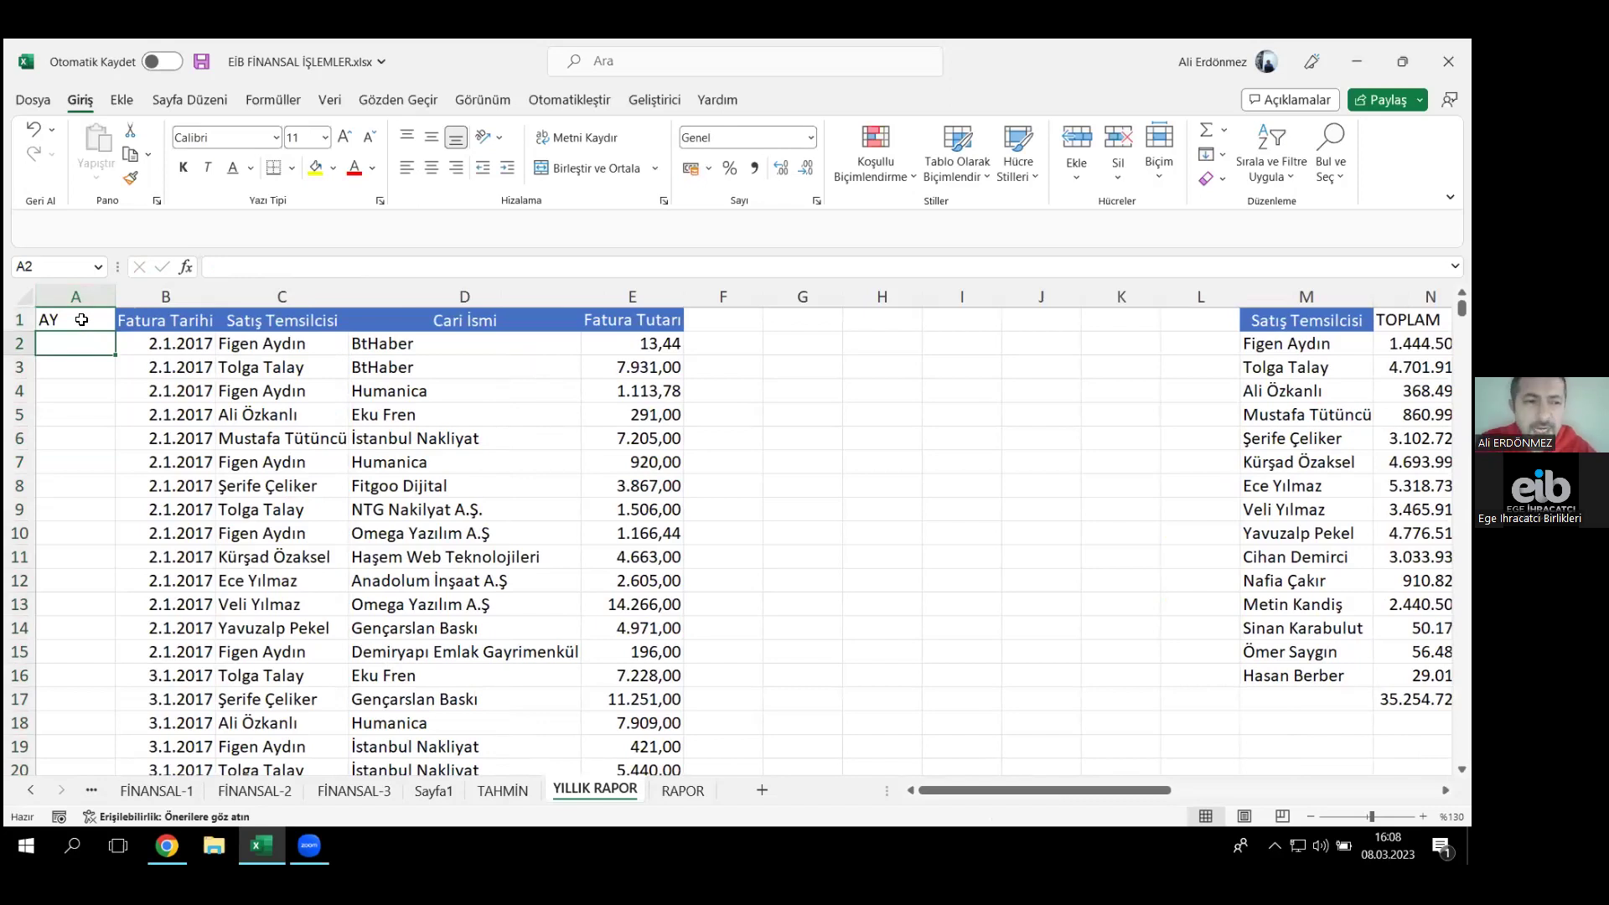
click(140, 319)
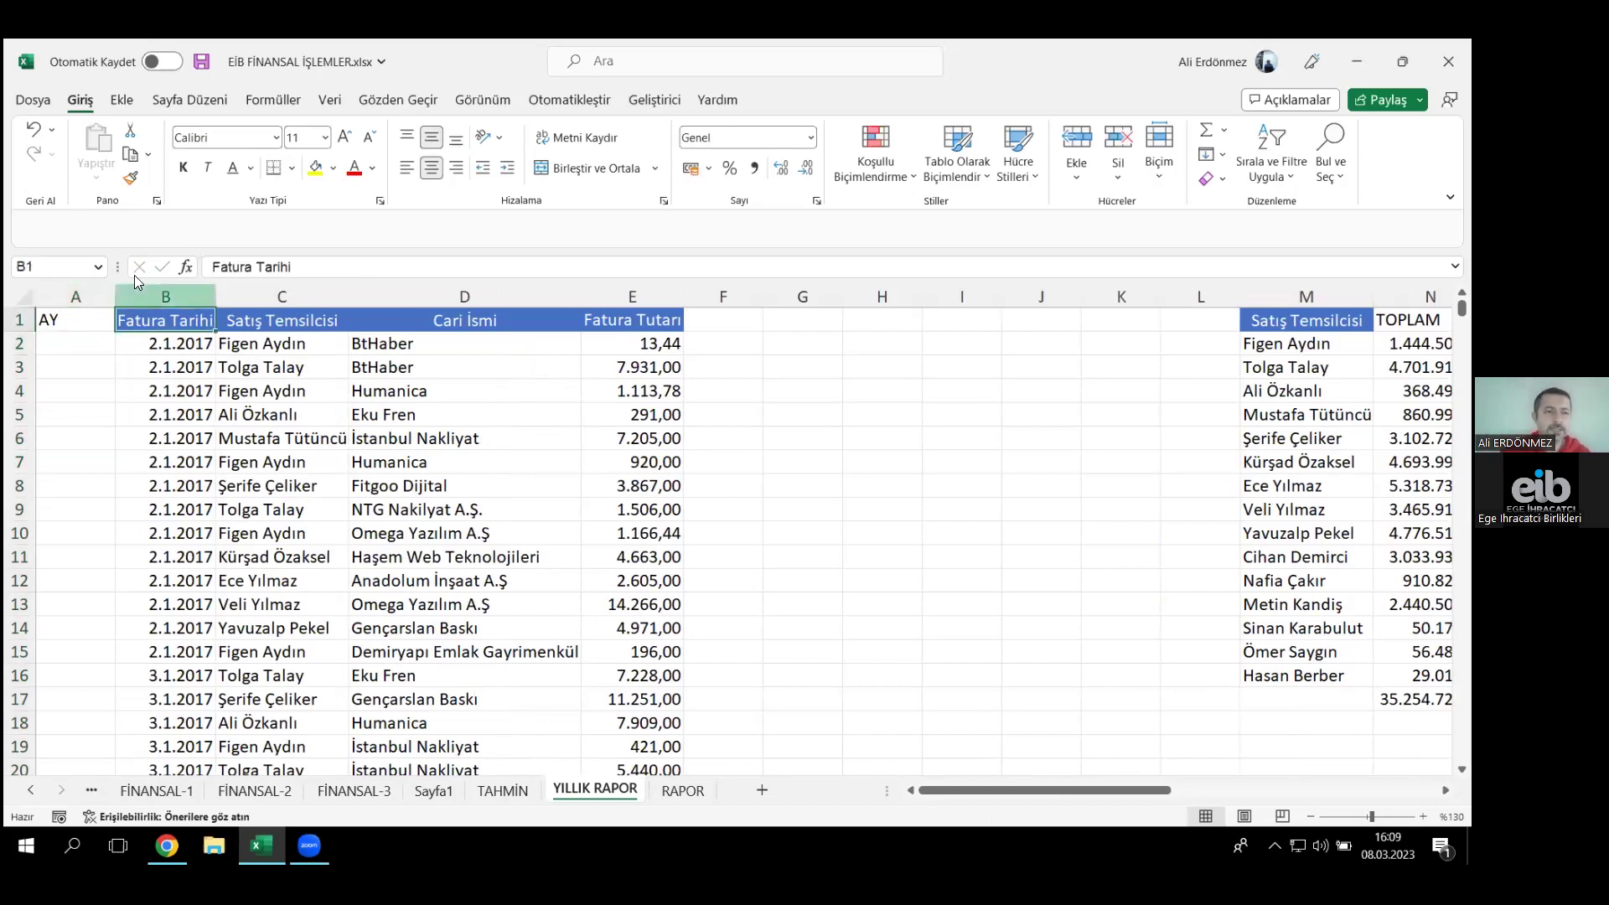
click(79, 320)
click(86, 348)
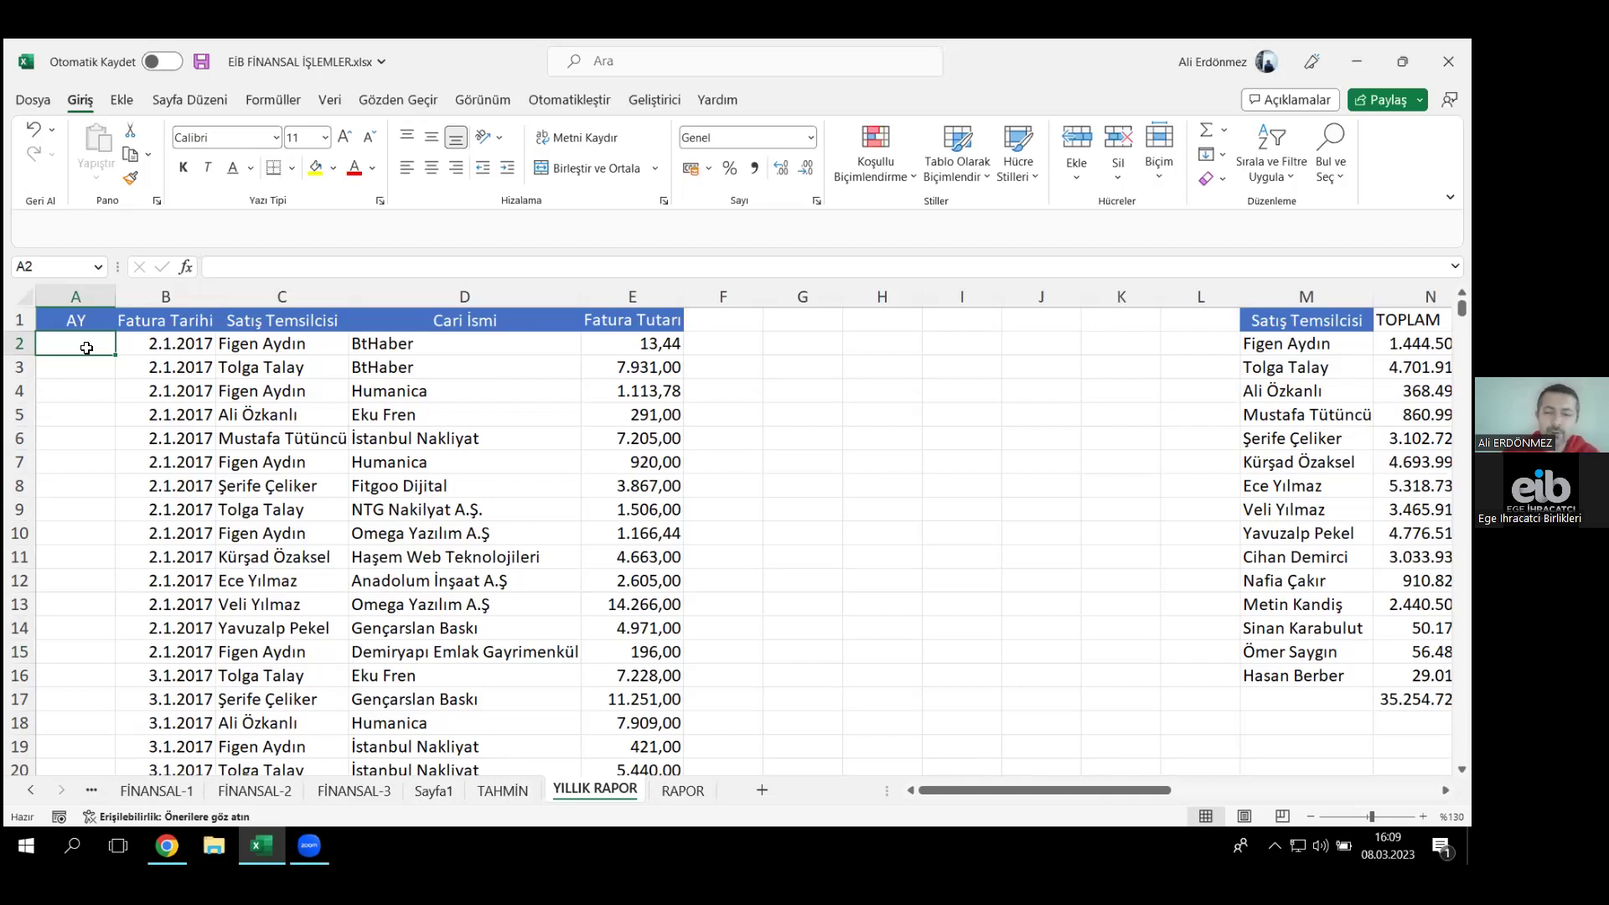
- Enter =AY(B2) in A2 to extract the invoice's month number
text(=MONTH)
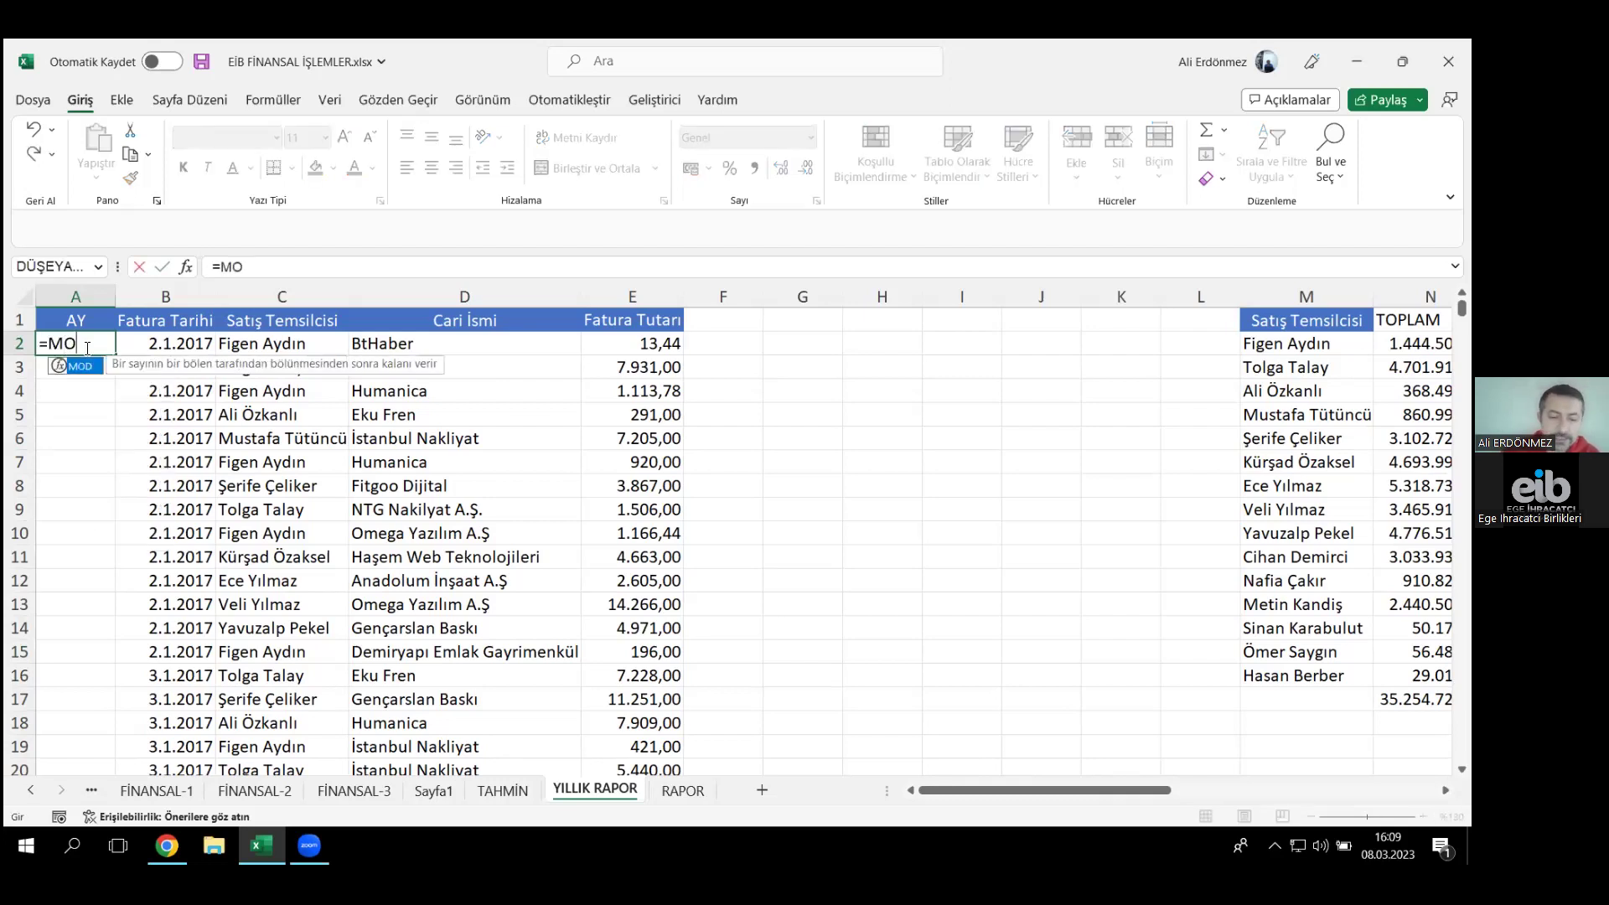
key(BackSpace)
key(BackSpace)
key(BackSpace)
key(BackSpace)
key(BackSpace)
text(AY()
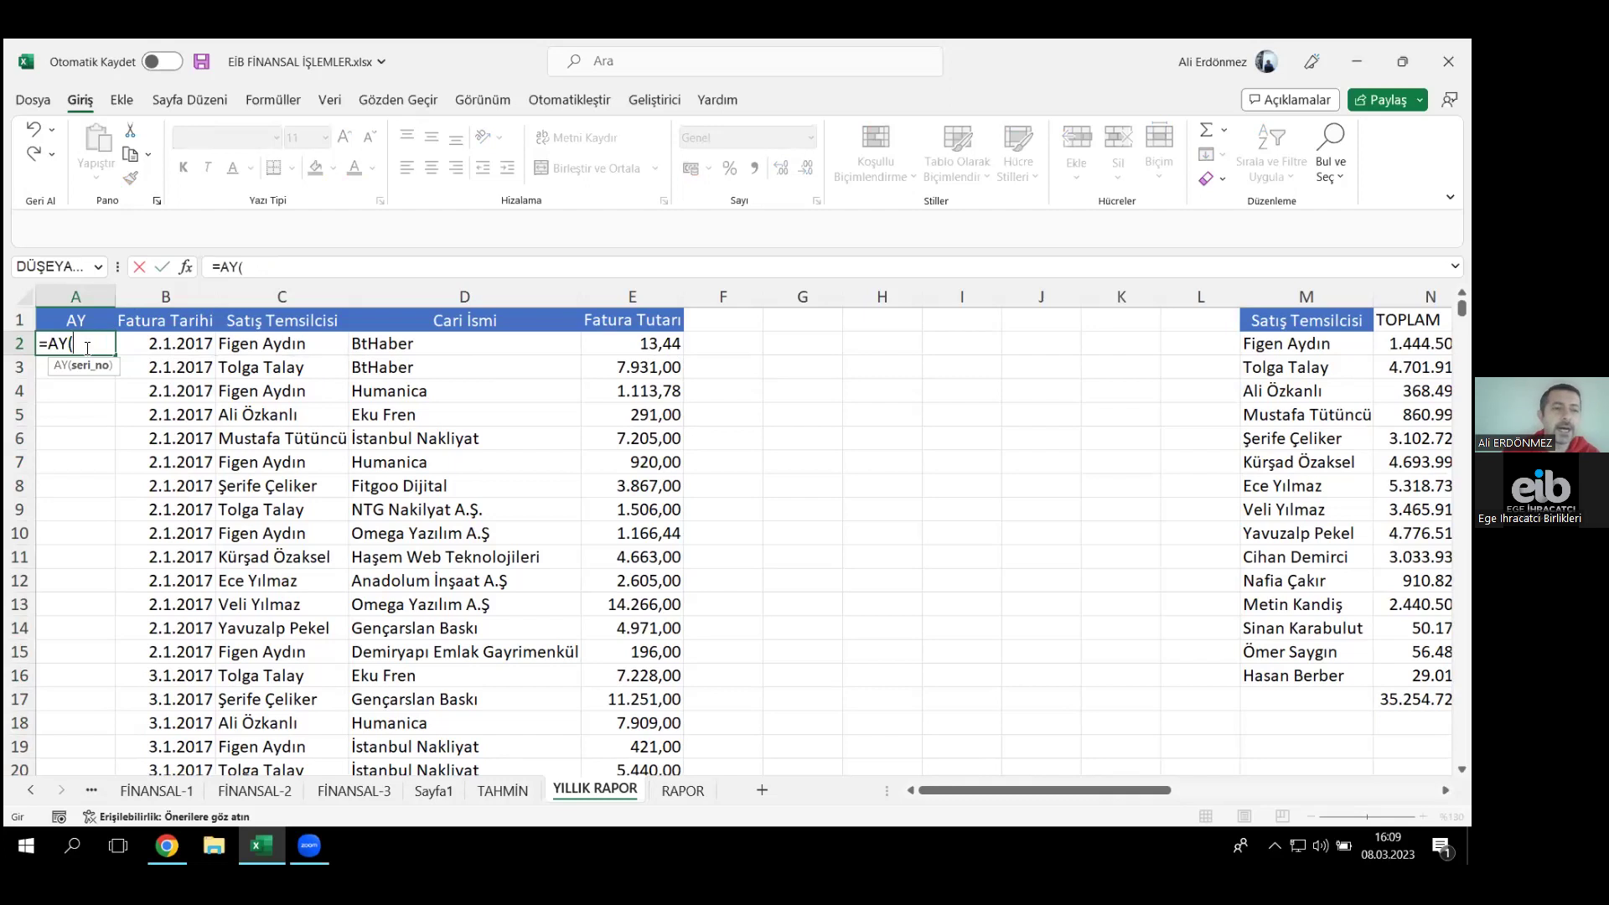
click(155, 345)
text())
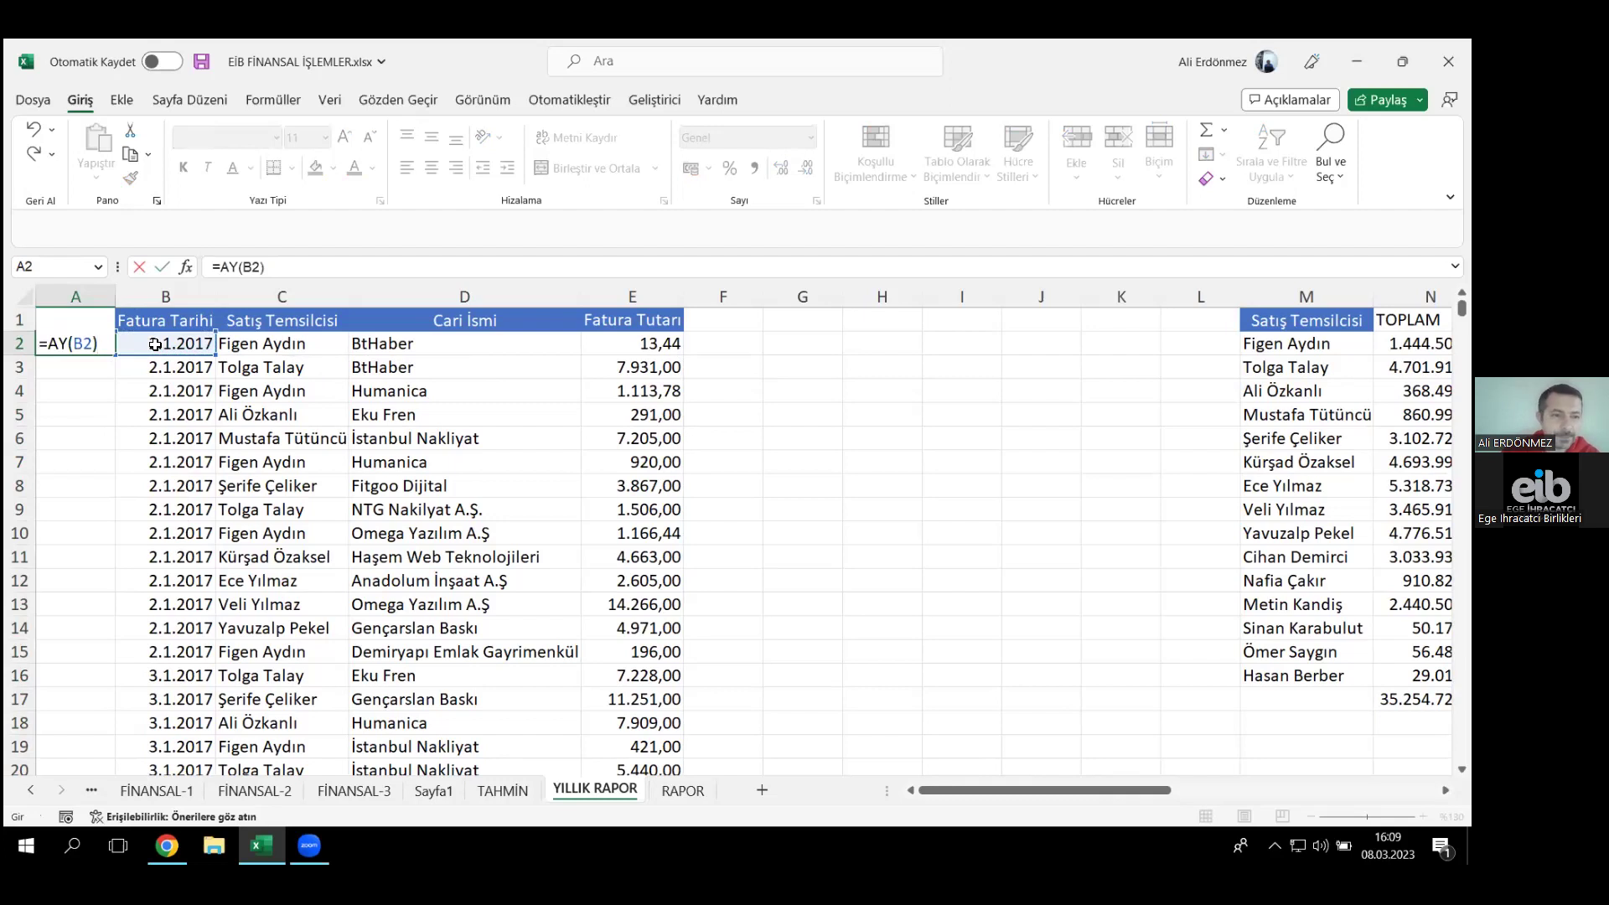
key(Return)
- Fill the month formula down the whole column, check the last rows, and return to A1
click(100, 340)
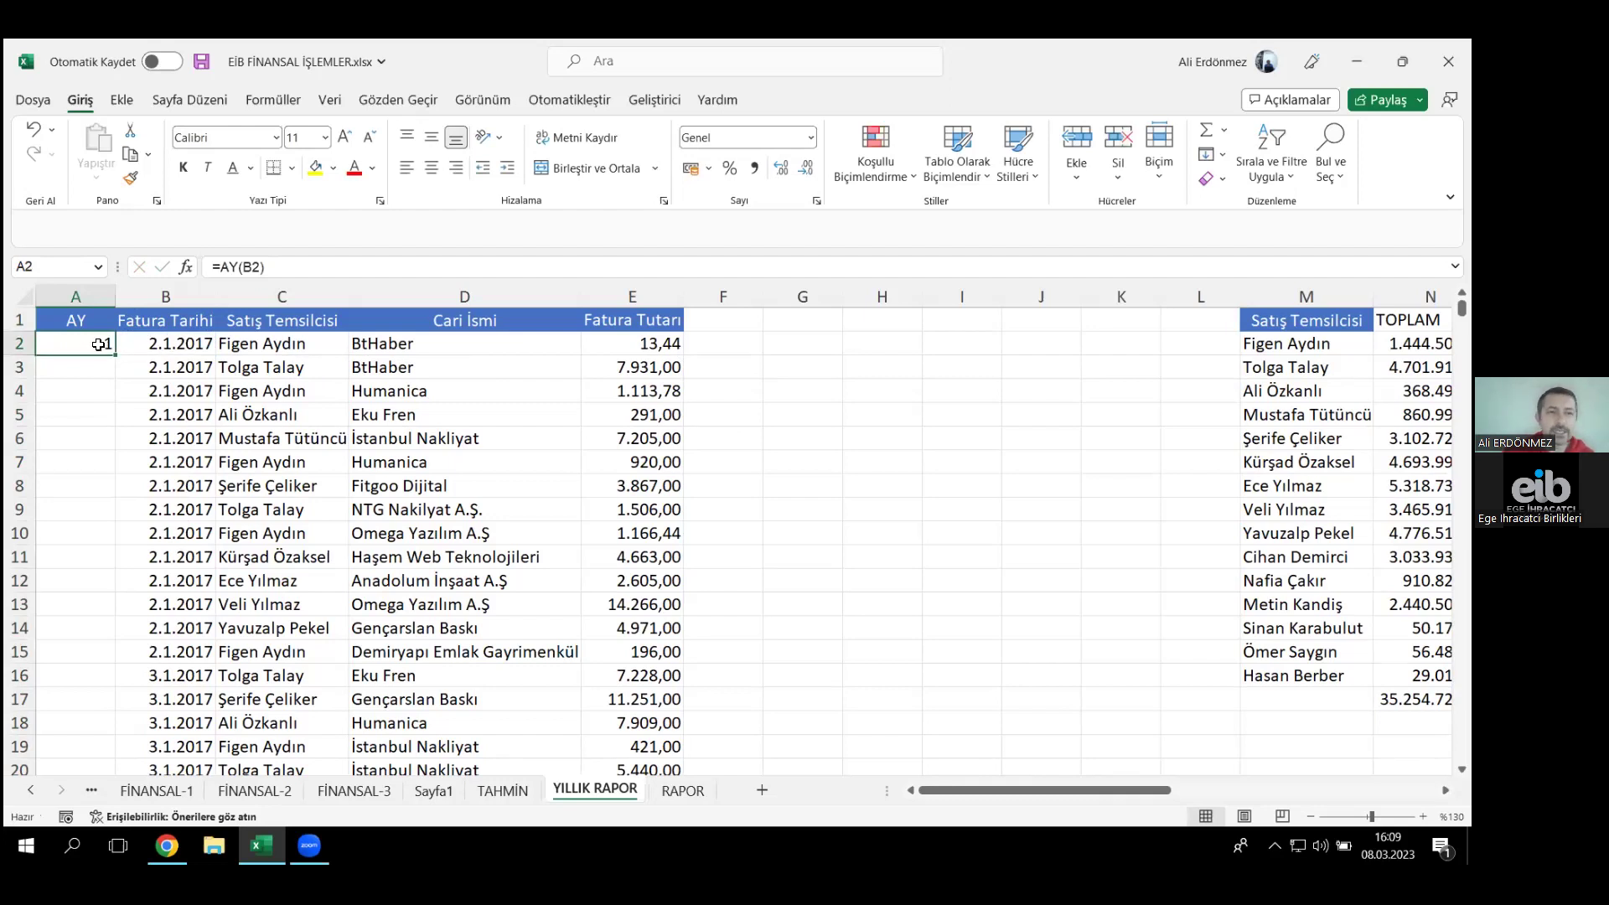
double_click(114, 355)
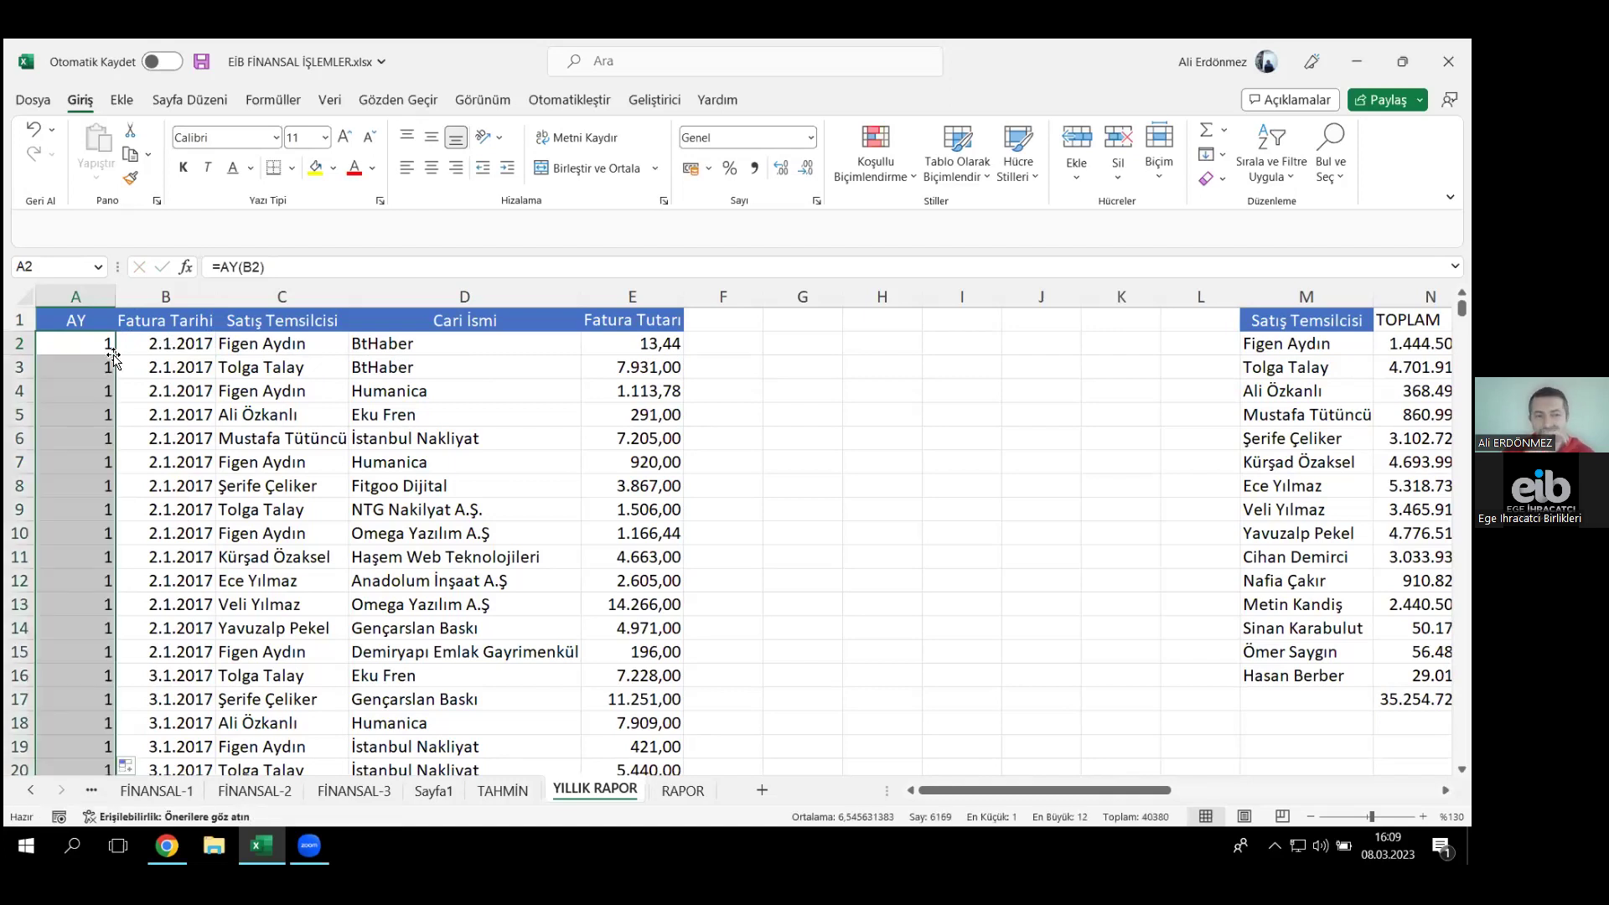
click(114, 355)
key(ctrl+Down)
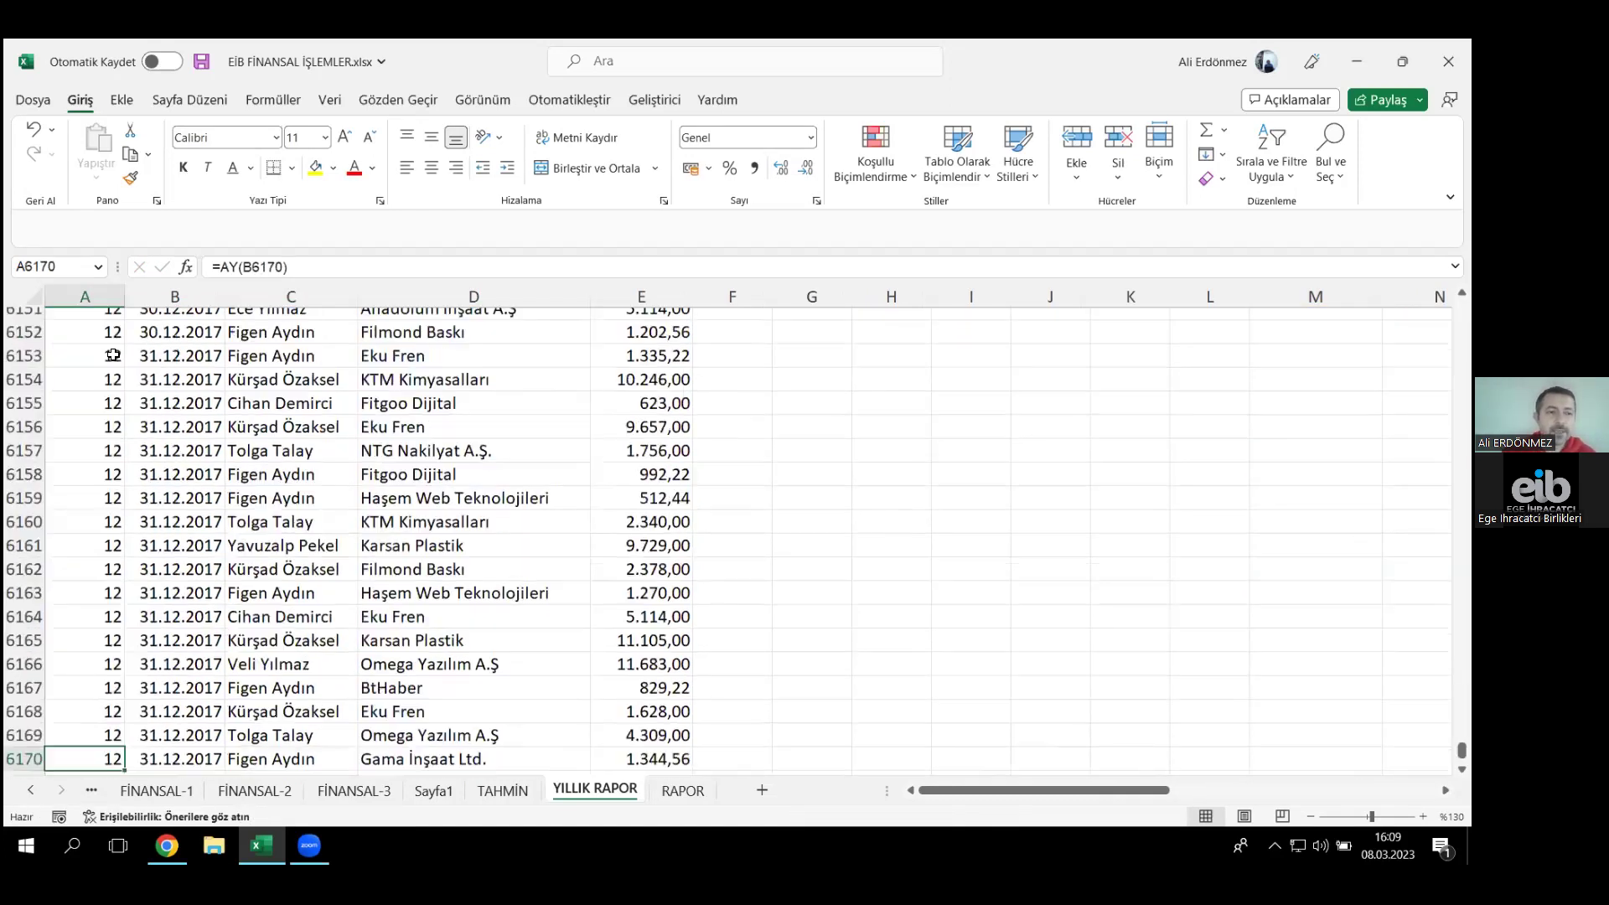
key(Up)
key(Page_Up)
key(Page_Up)
key(Page_Up)
key(Page_Up)
key(Page_Up)
key(Page_Up)
key(Page_Up)
key(Page_Up)
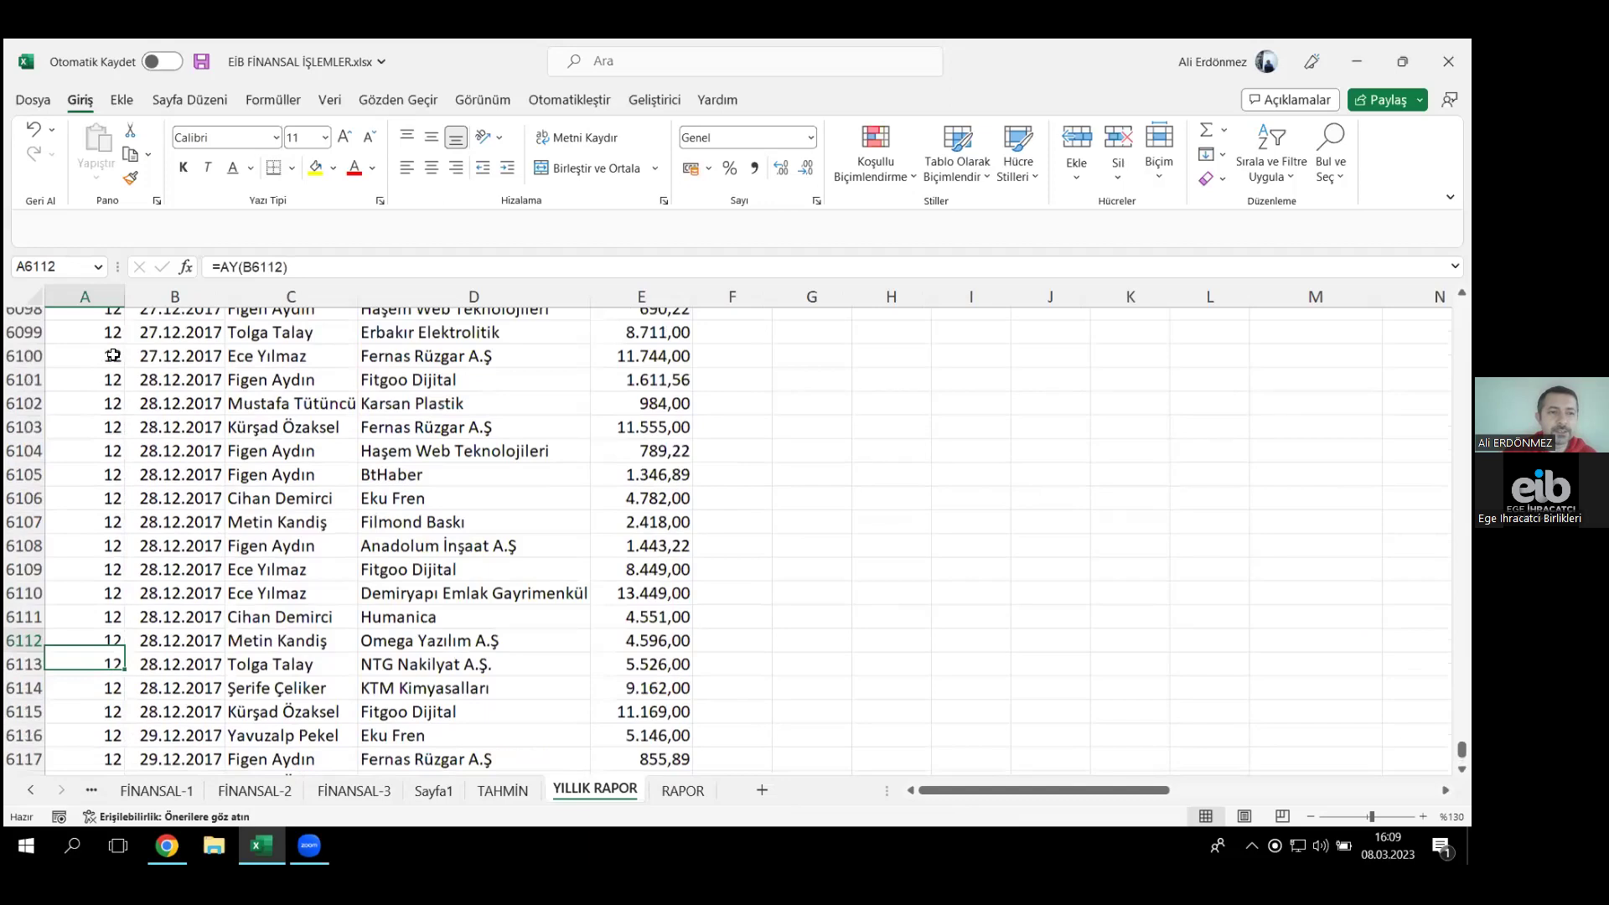
key(Page_Up)
key(Page_Up)
key(Page_Up)
key(Page_Up)
key(Page_Up)
key(Page_Up)
key(Page_Up)
key(Page_Up)
key(Page_Up)
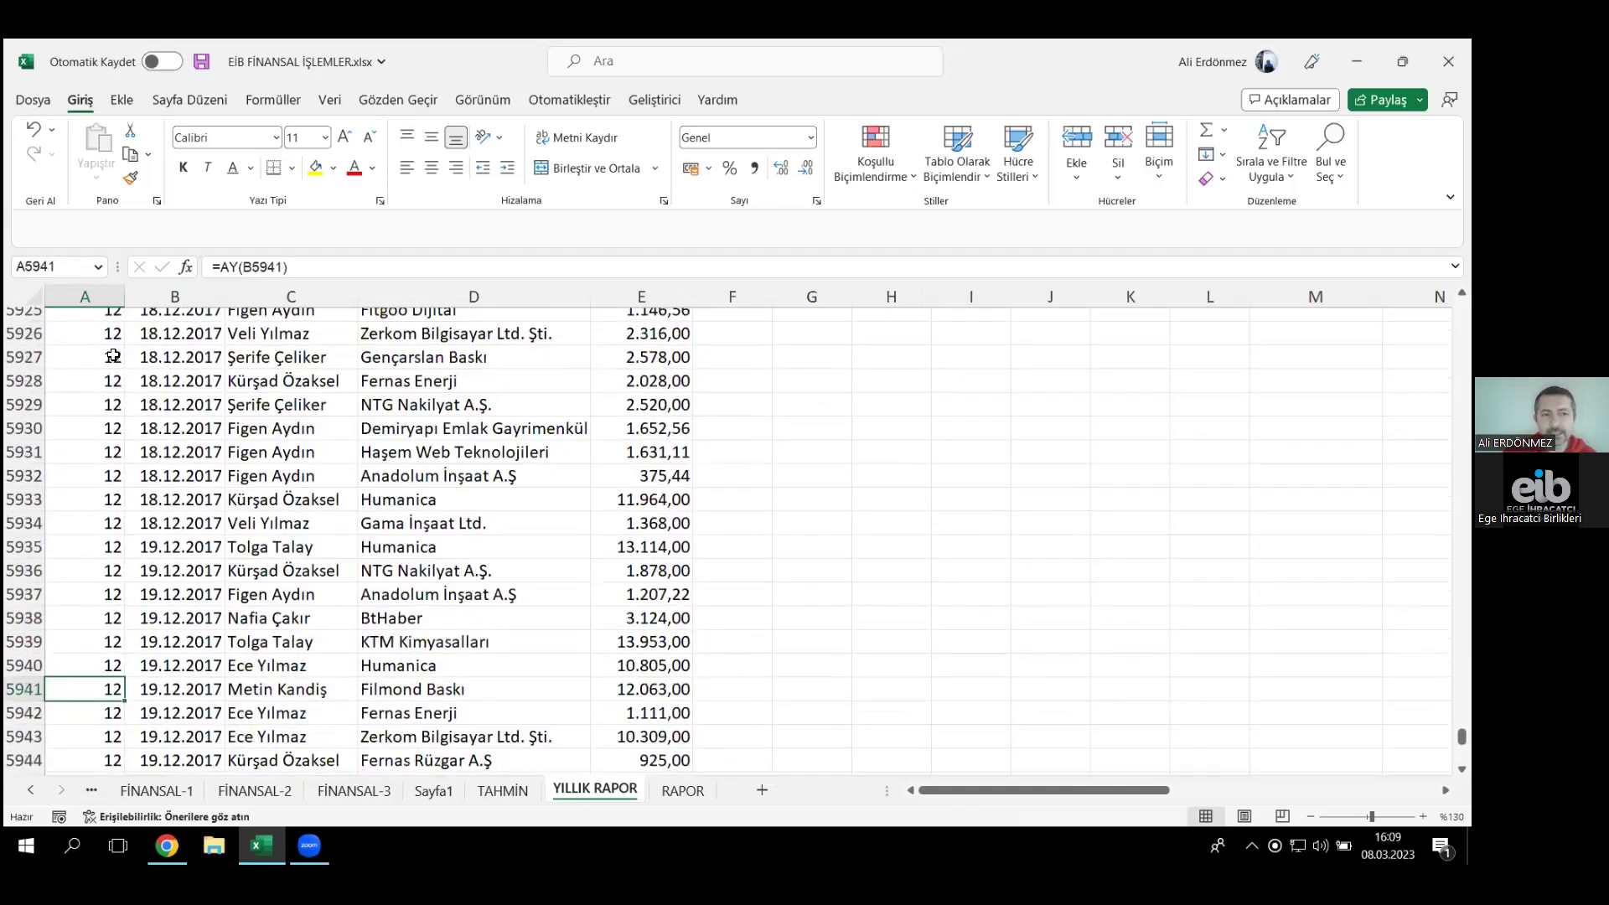
key(Page_Up)
key(Page_Up)
key(Page_Up)
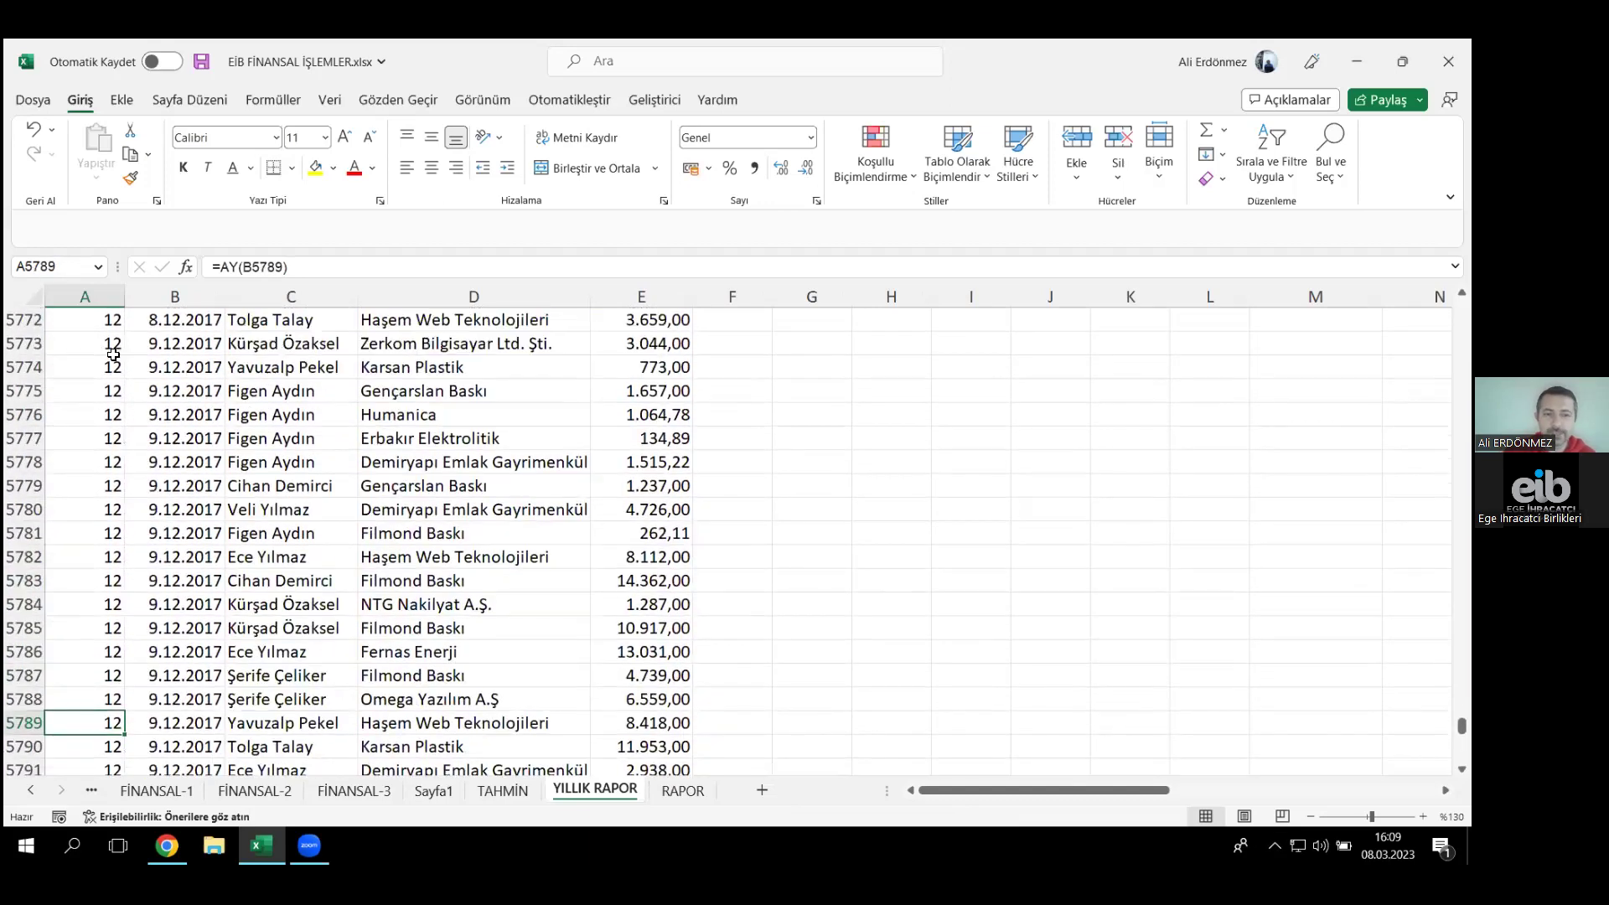
key(ctrl+Home)
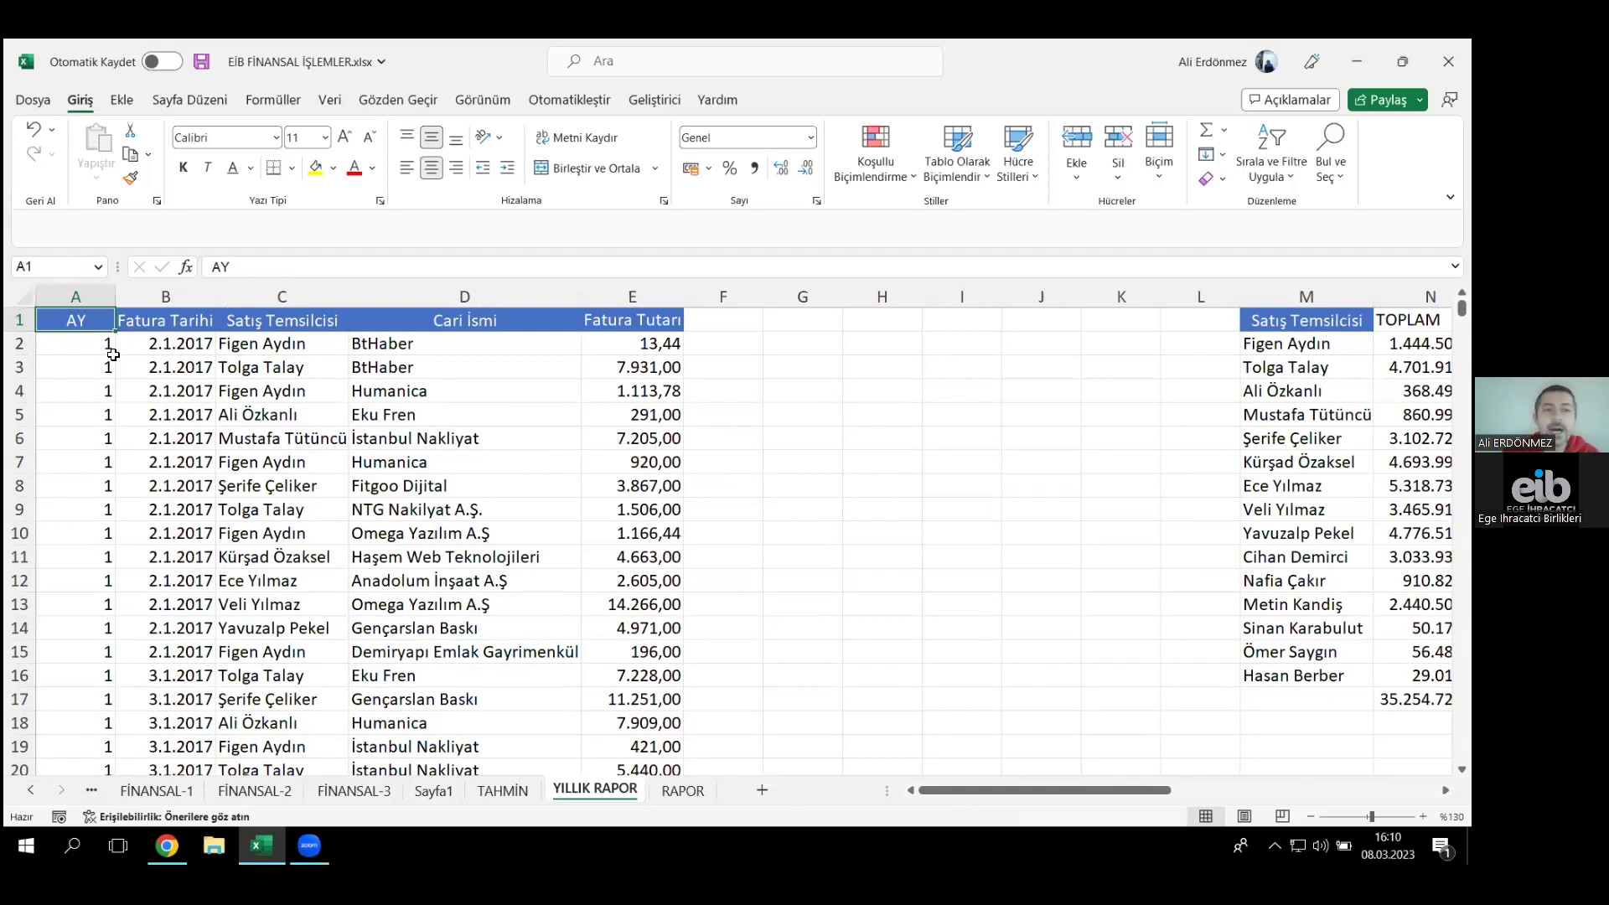
- Insert a new empty column A before the AY column
click(80, 297)
right_click(82, 297)
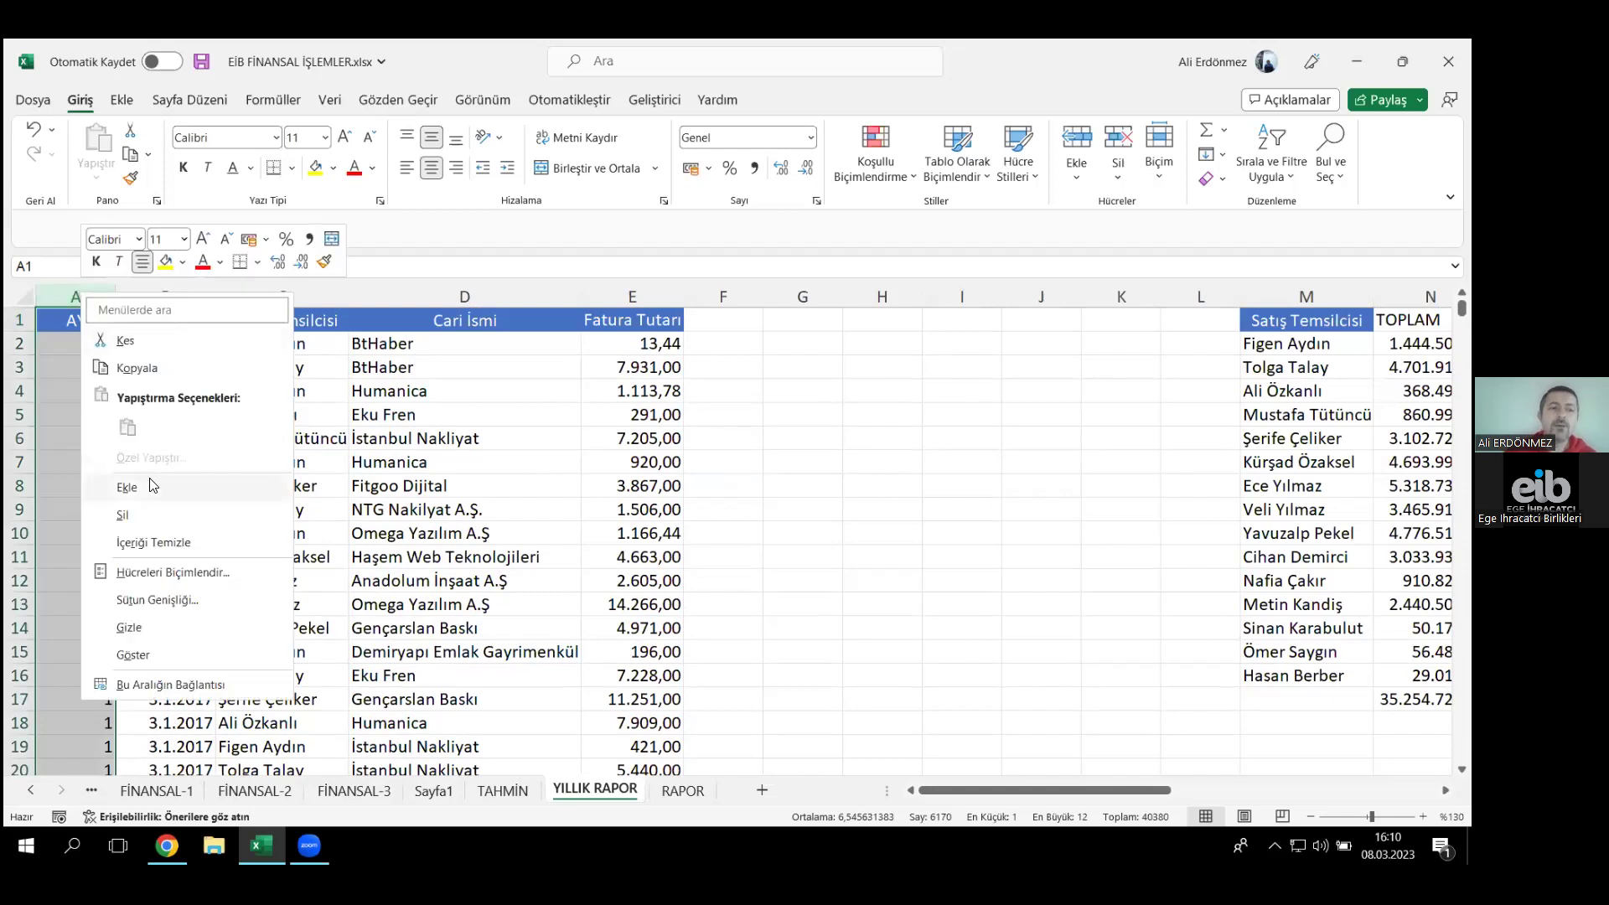
click(152, 485)
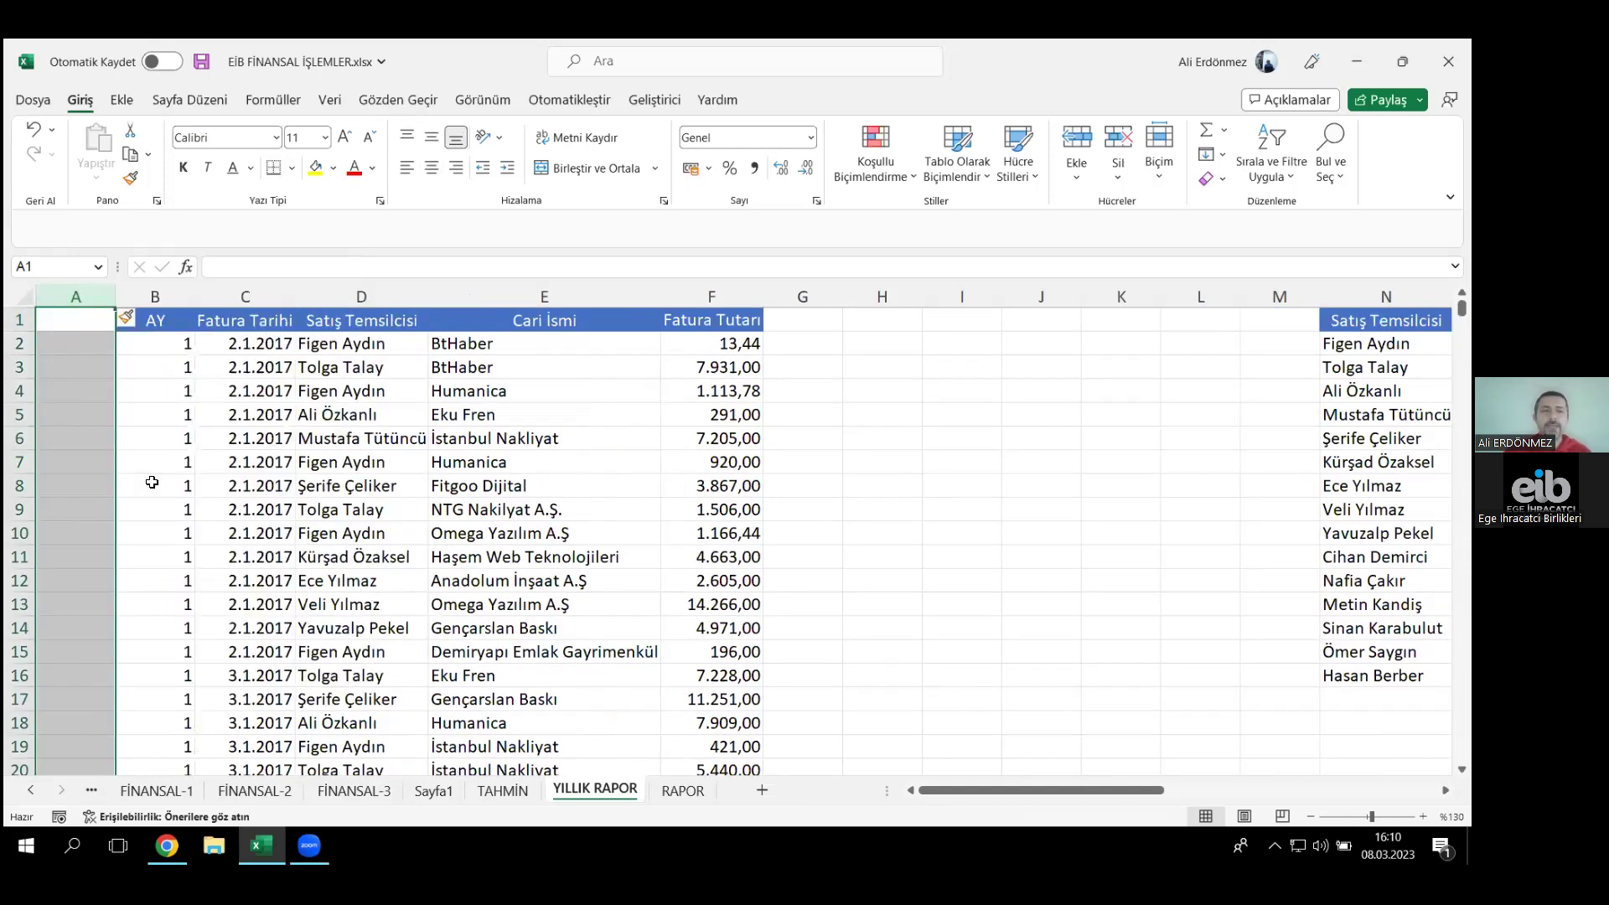
- Copy the AY header into A1 and begin a TEXT formula in A2
click(158, 322)
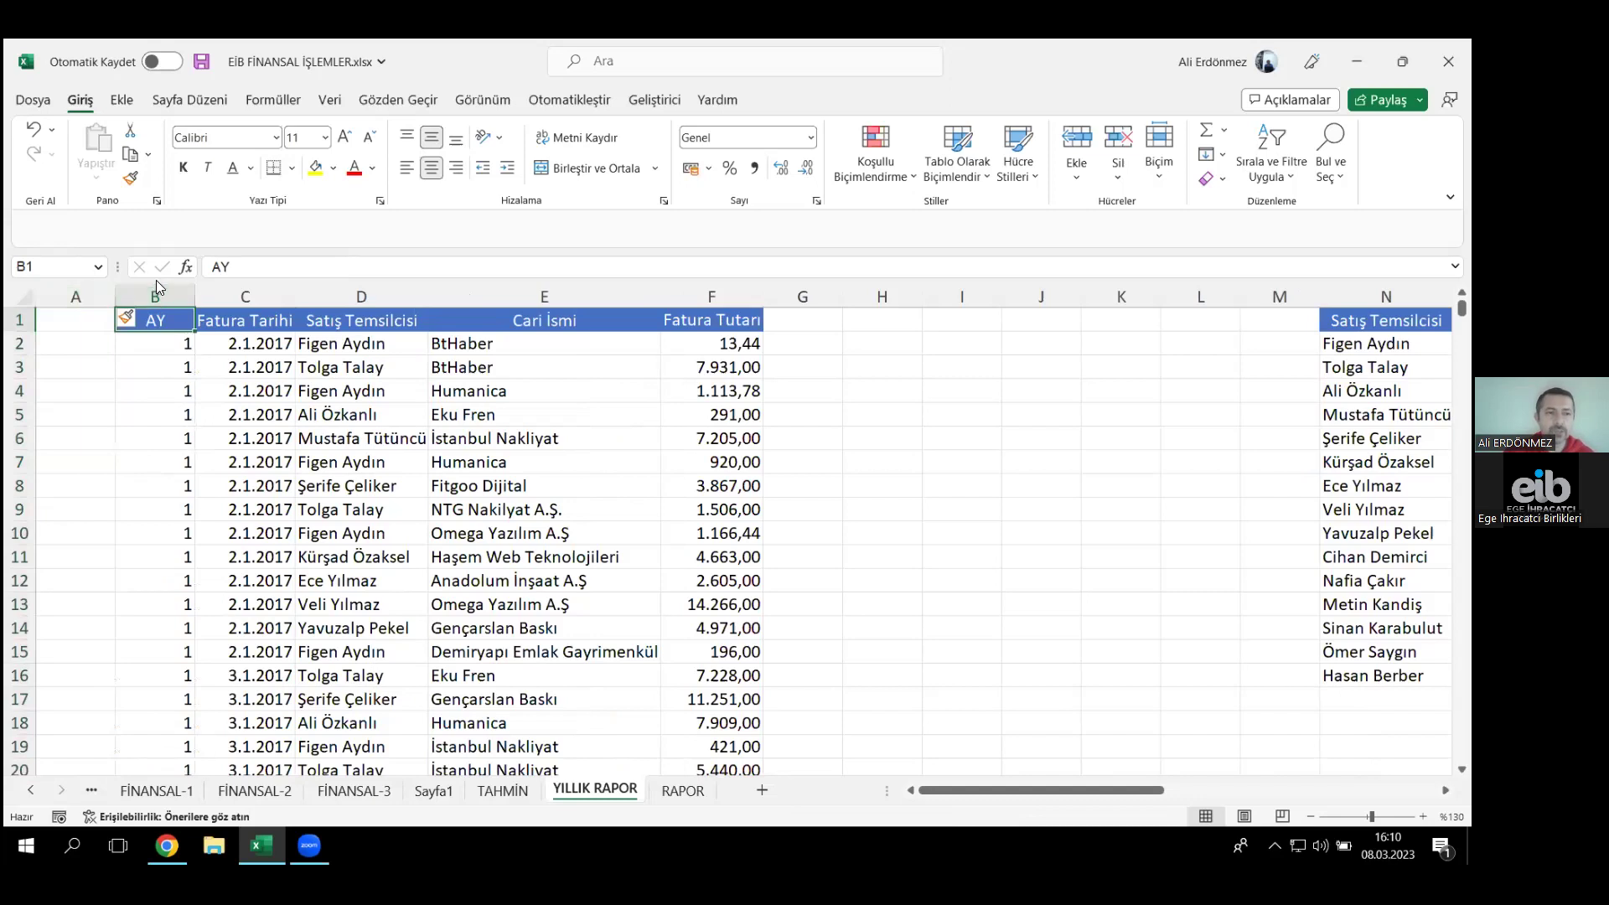
key(ctrl+c)
key(Left)
key(ctrl+v)
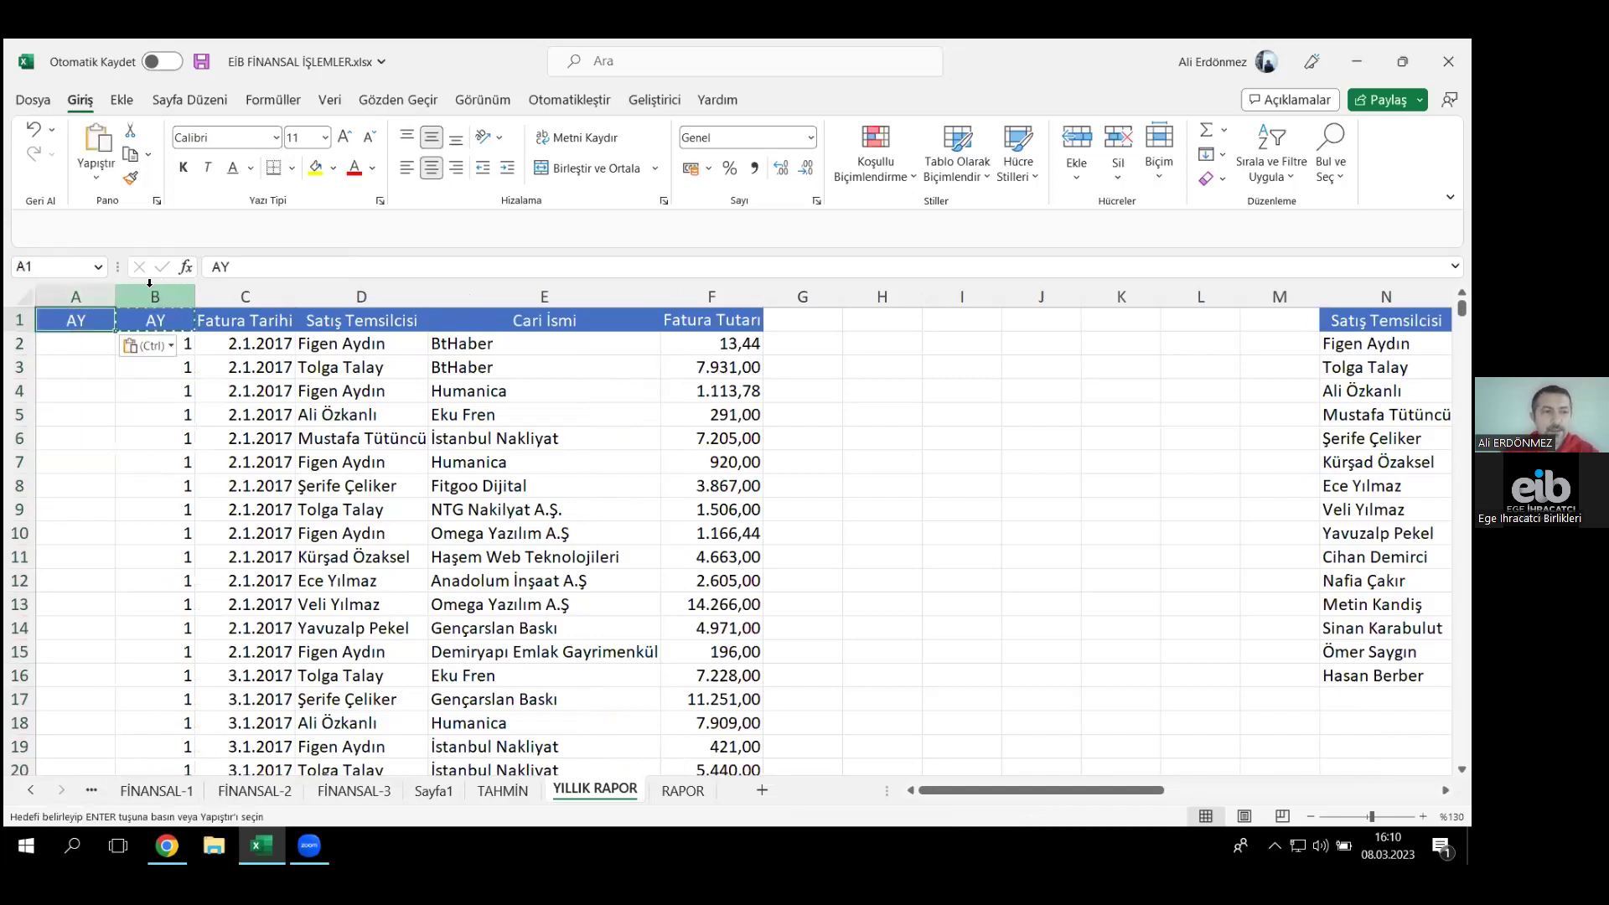
key(Down)
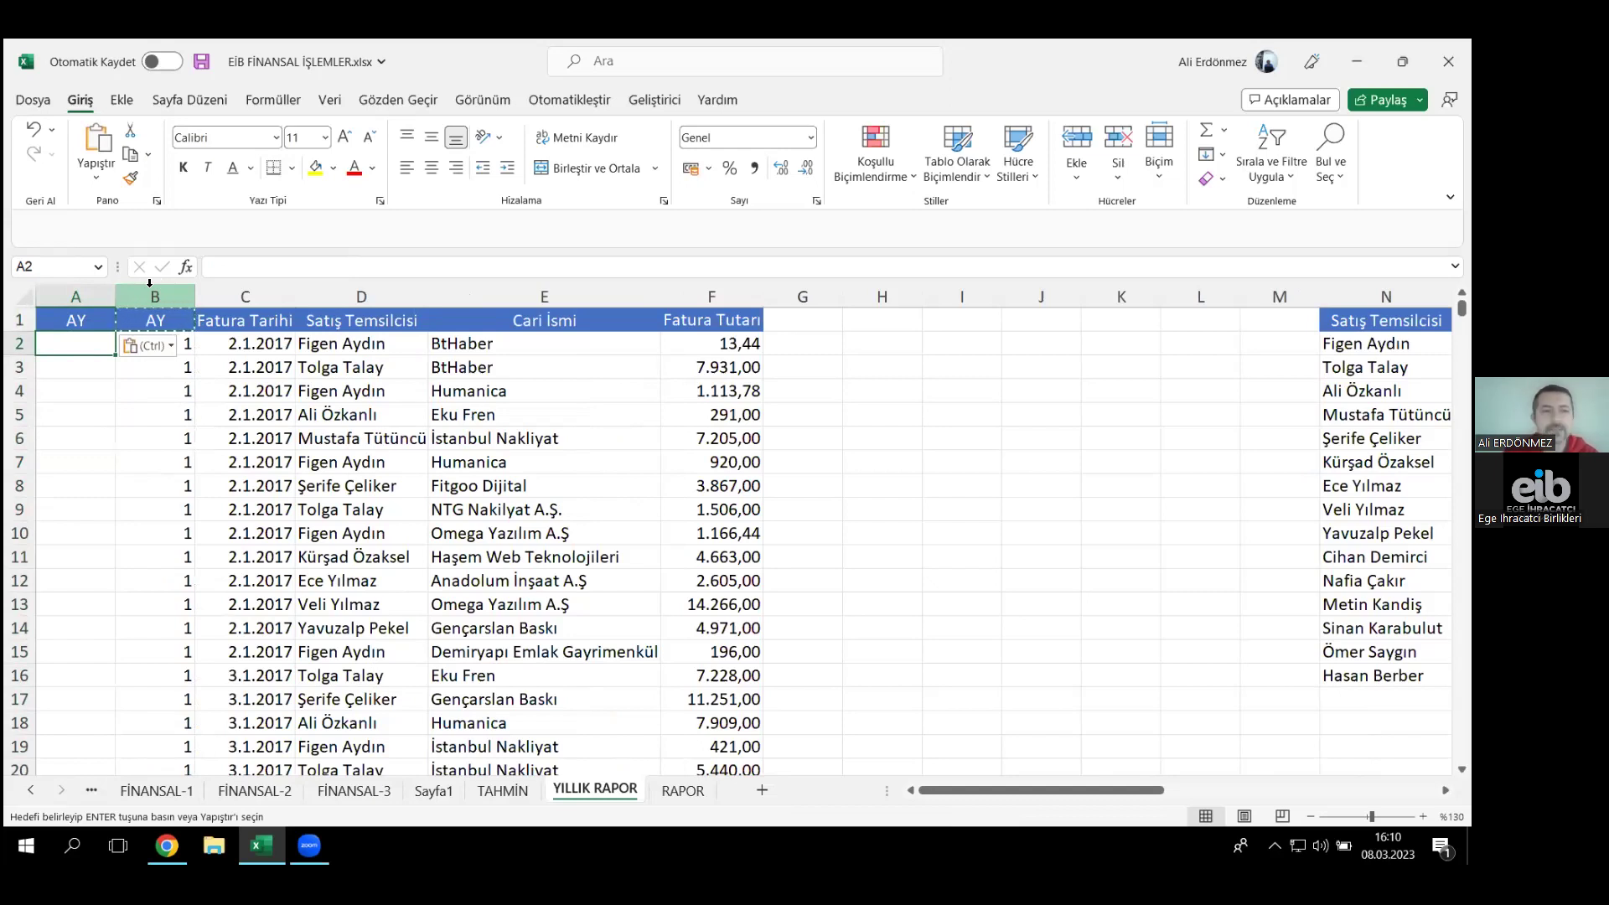
text(=)
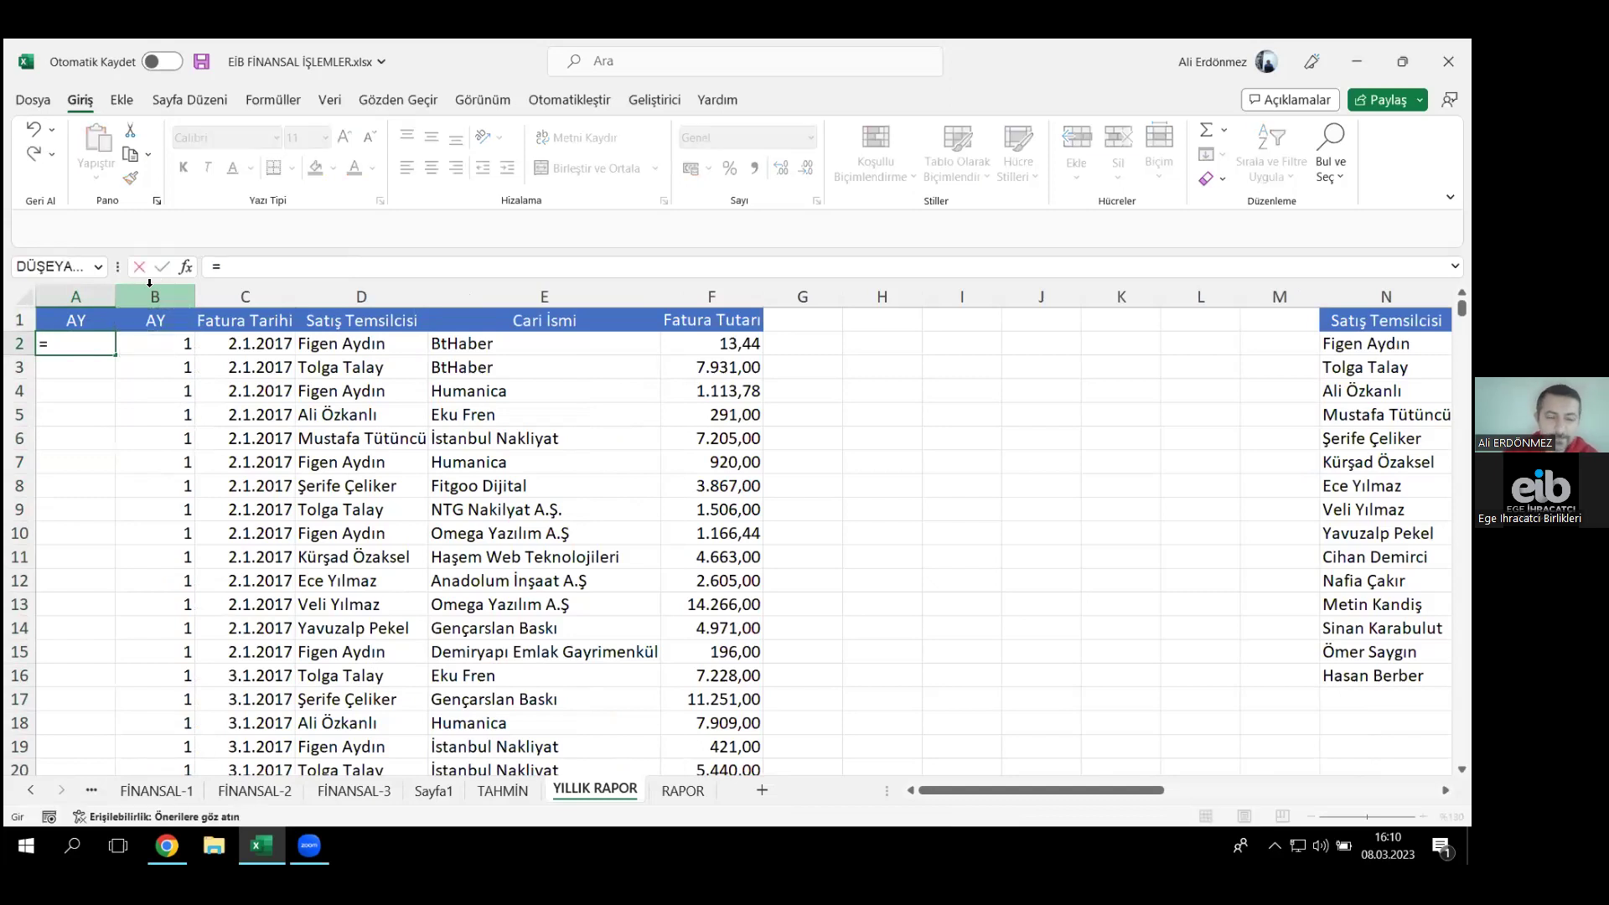
text(TEXT)
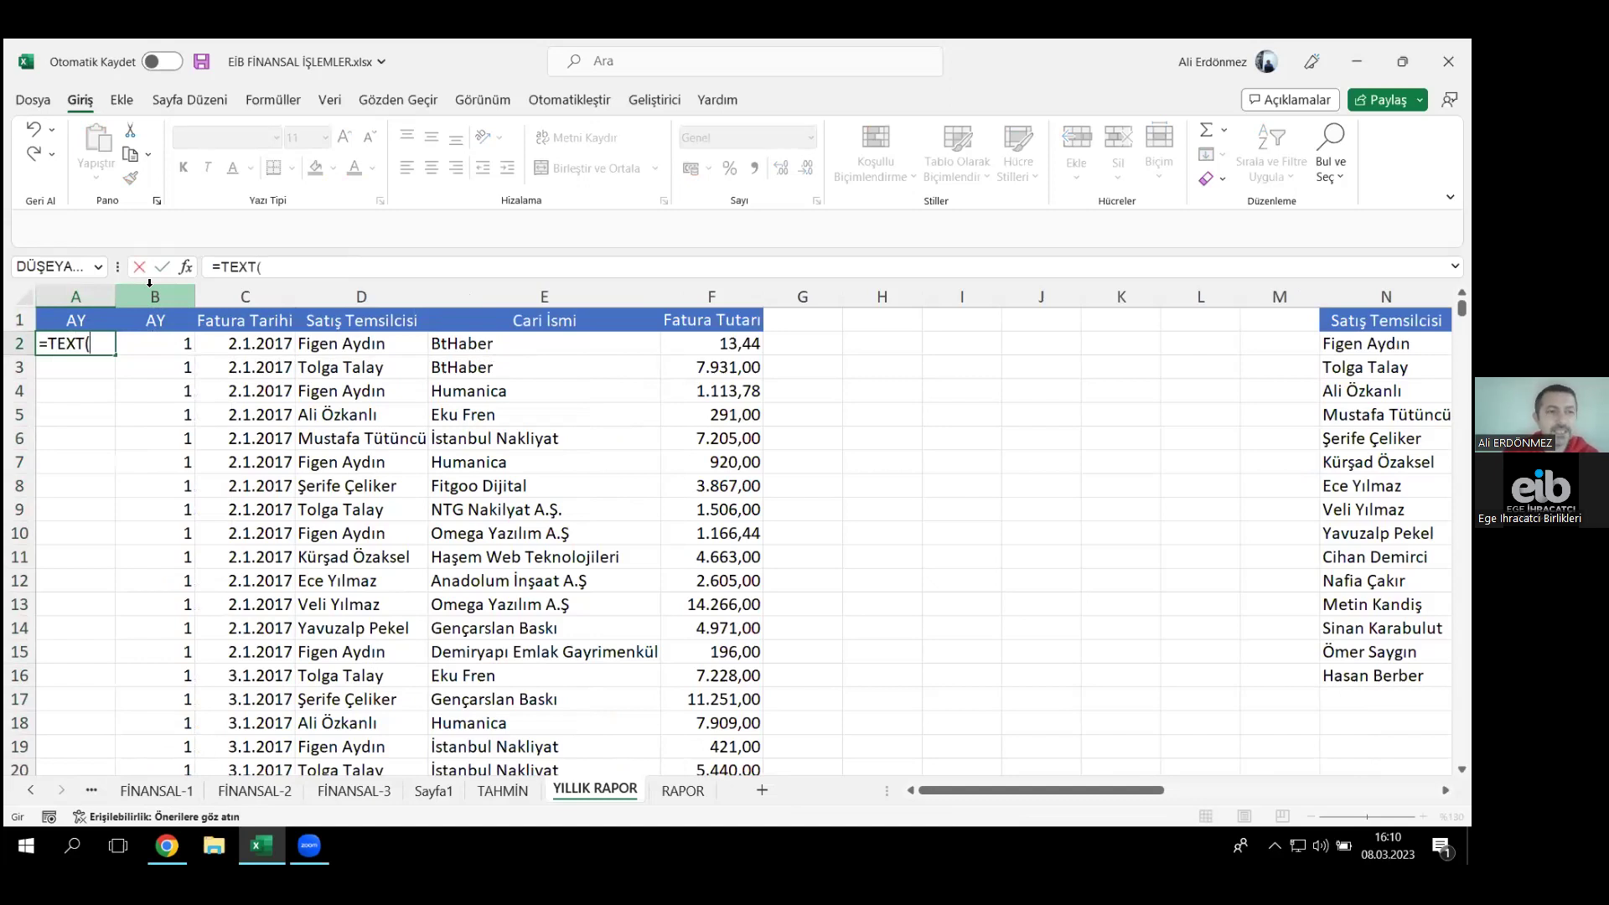
text(()
- Enter =METNEÇEVİR(C2;"A") in A2 to show the invoice month as text
key(BackSpace)
key(BackSpace)
key(BackSpace)
key(BackSpace)
key(BackSpace)
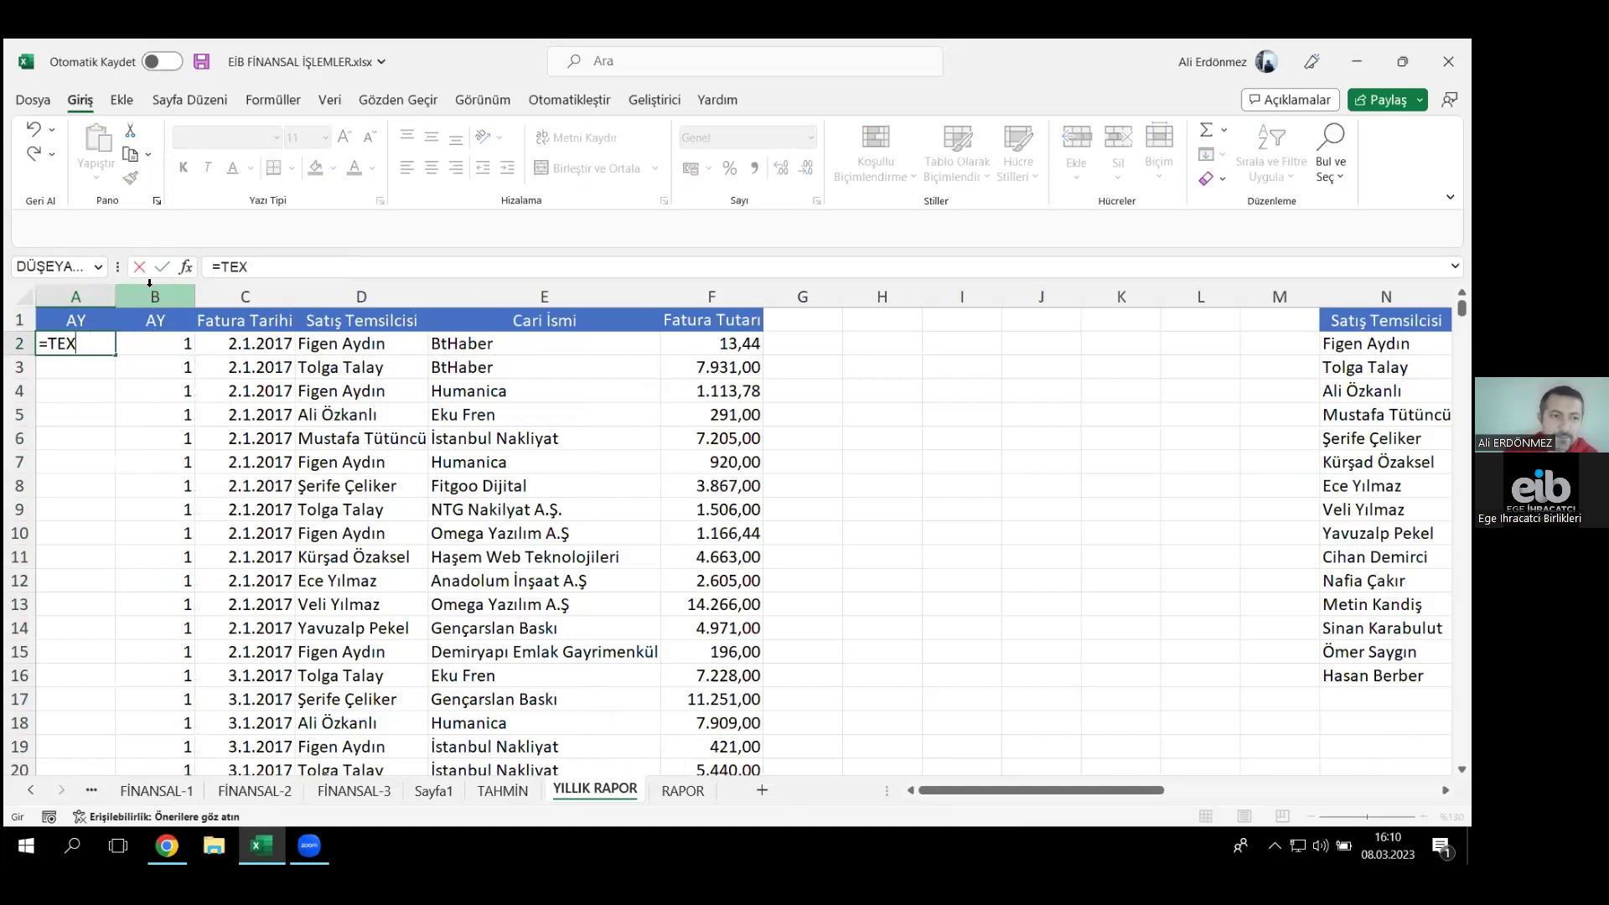
text(ME)
key(Down)
key(Down)
key(Tab)
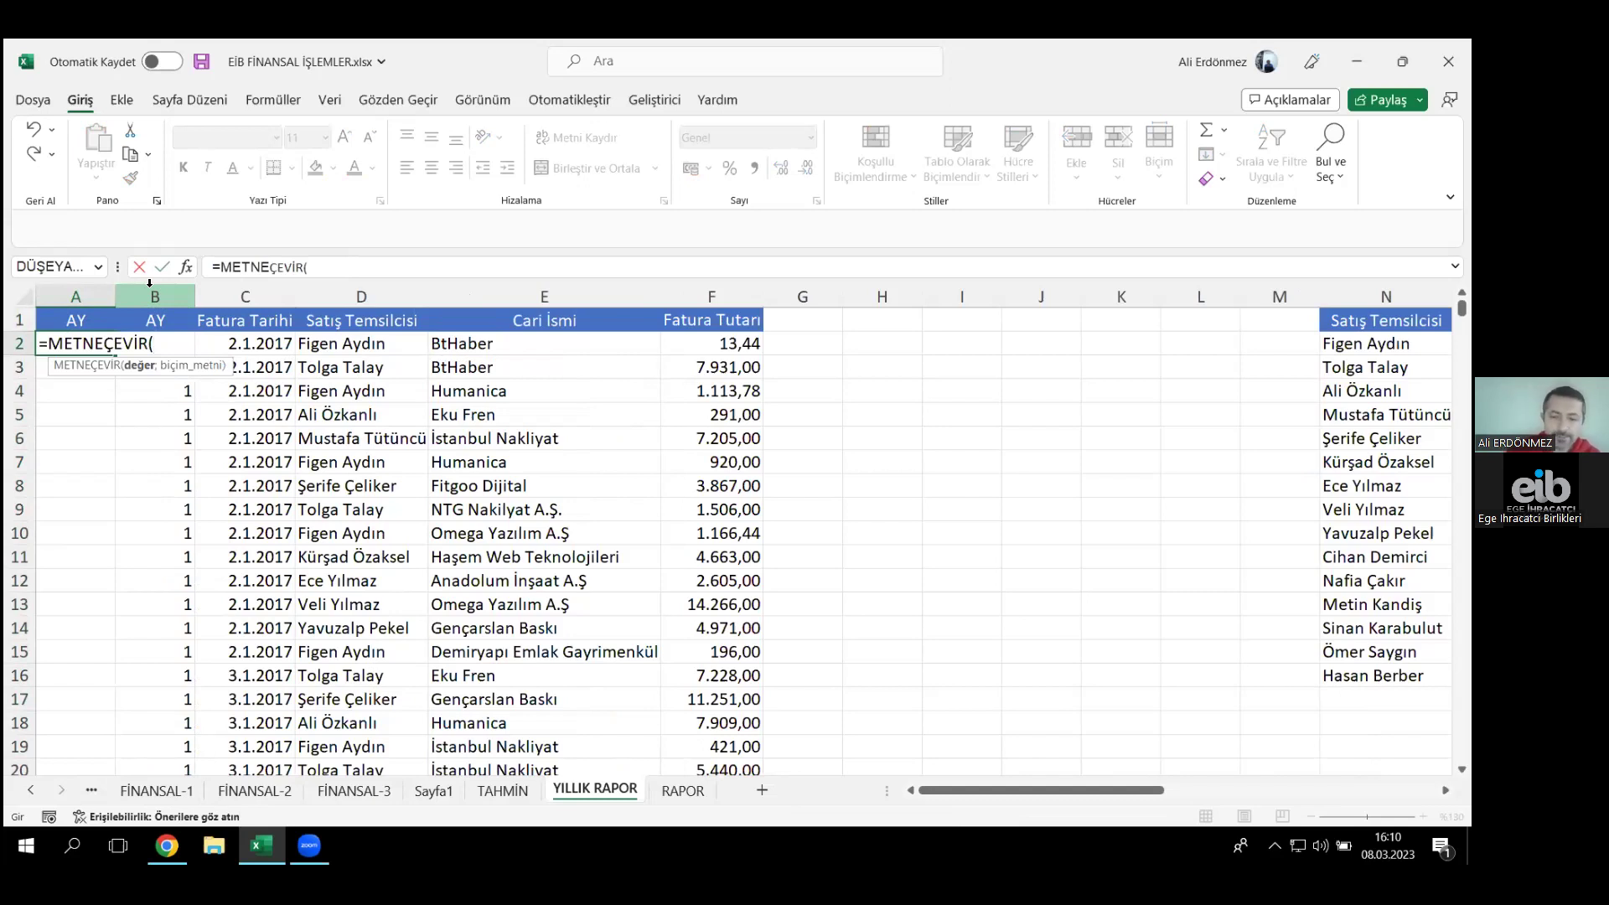
key(Right)
key(Right)
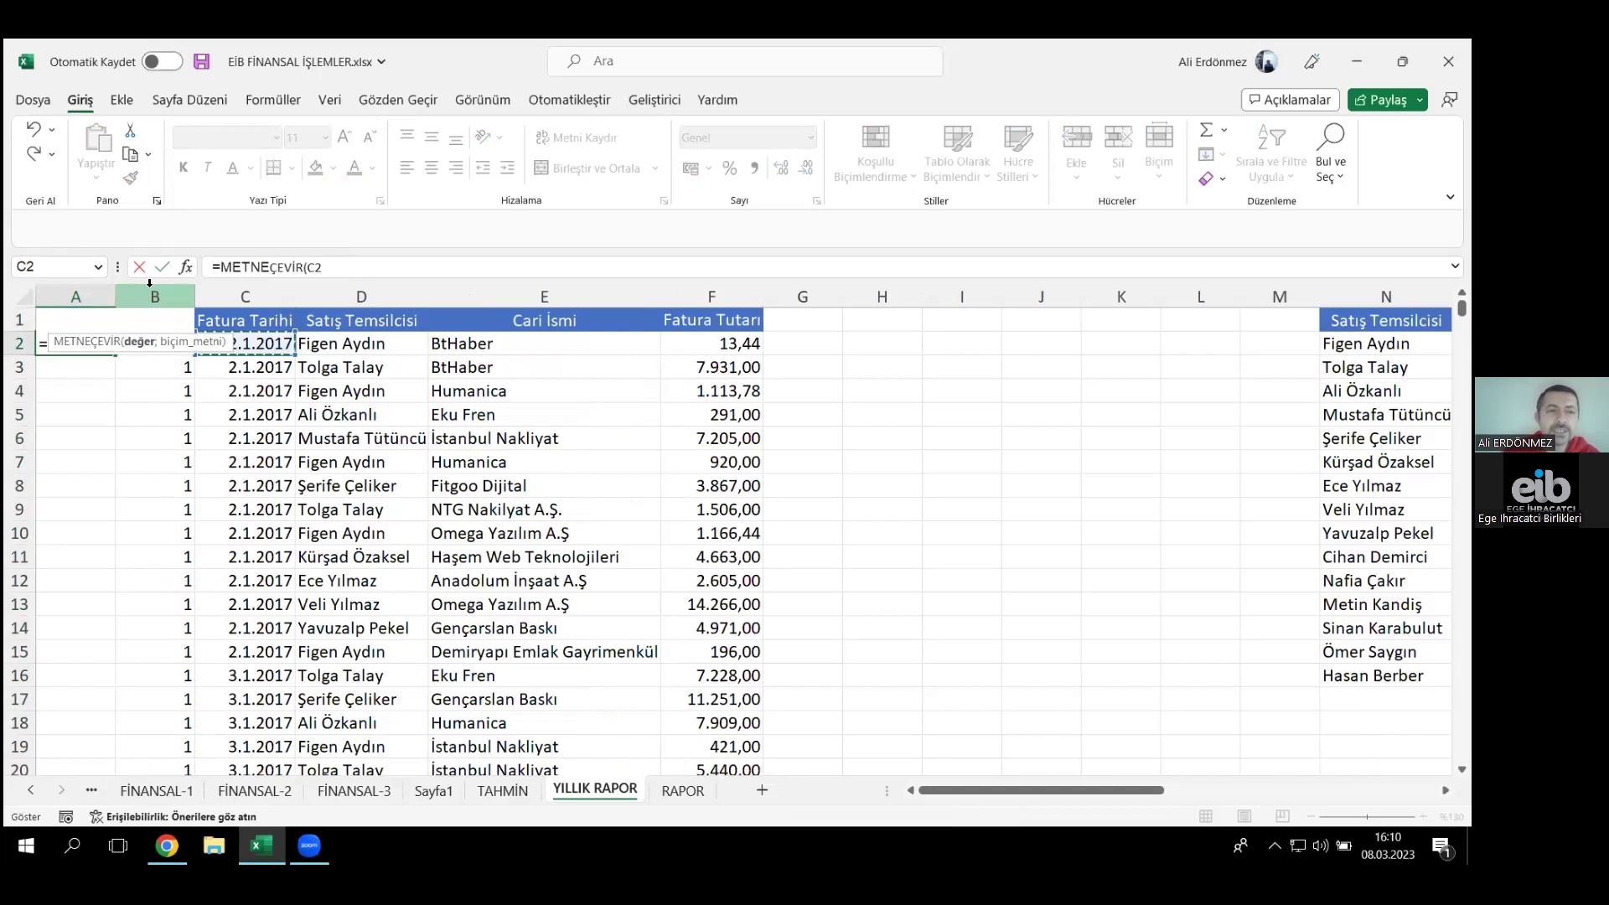
text(;)
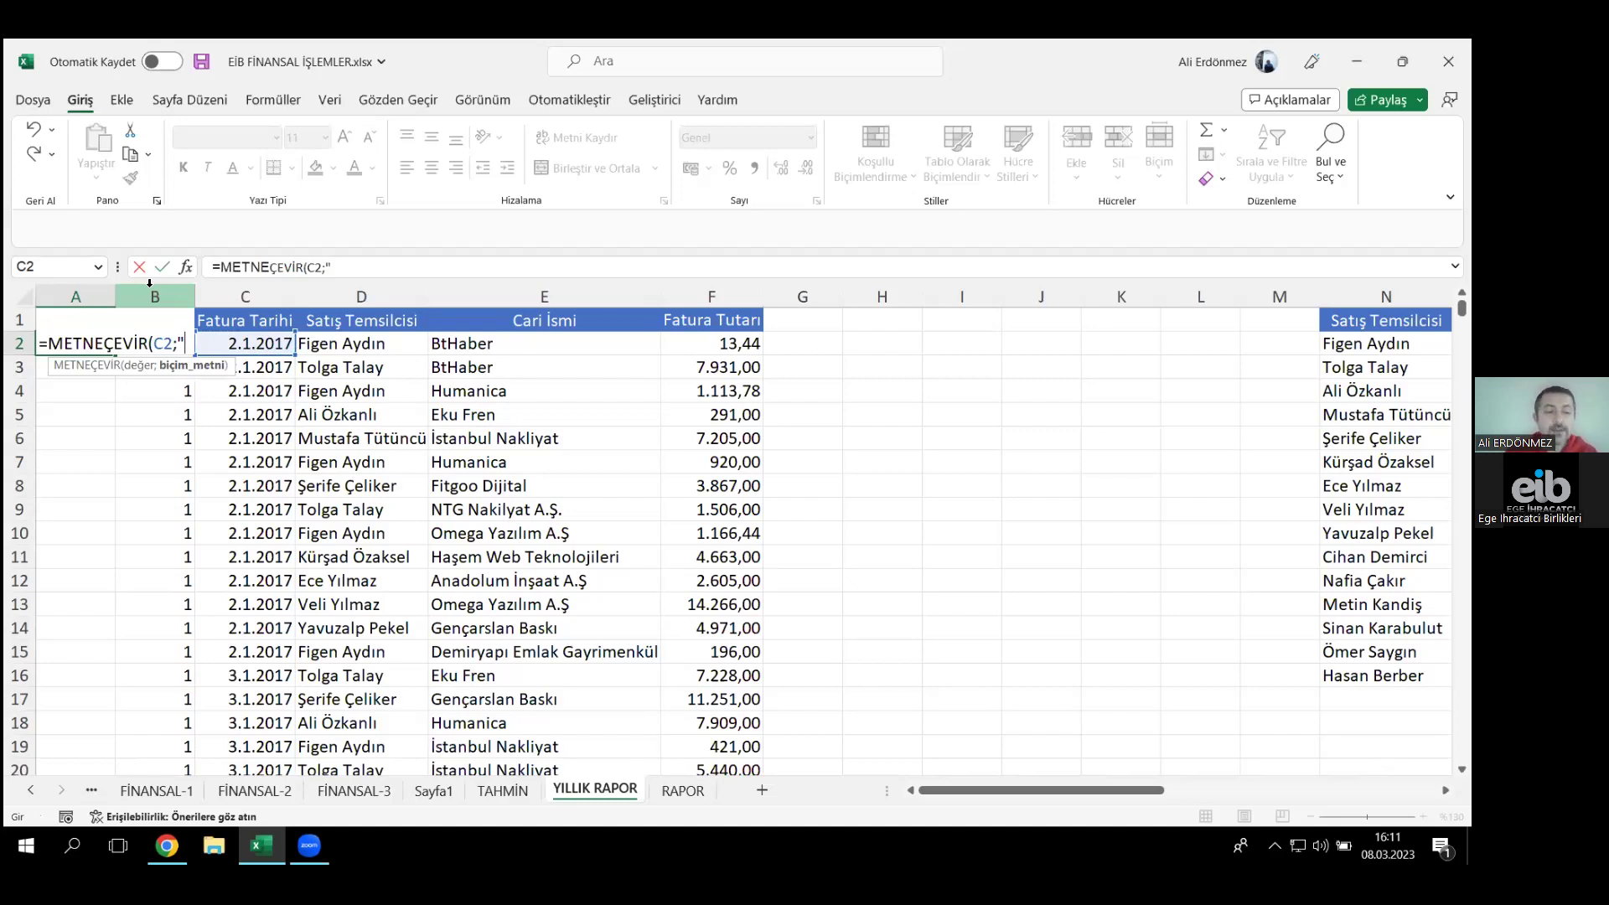
text(A")
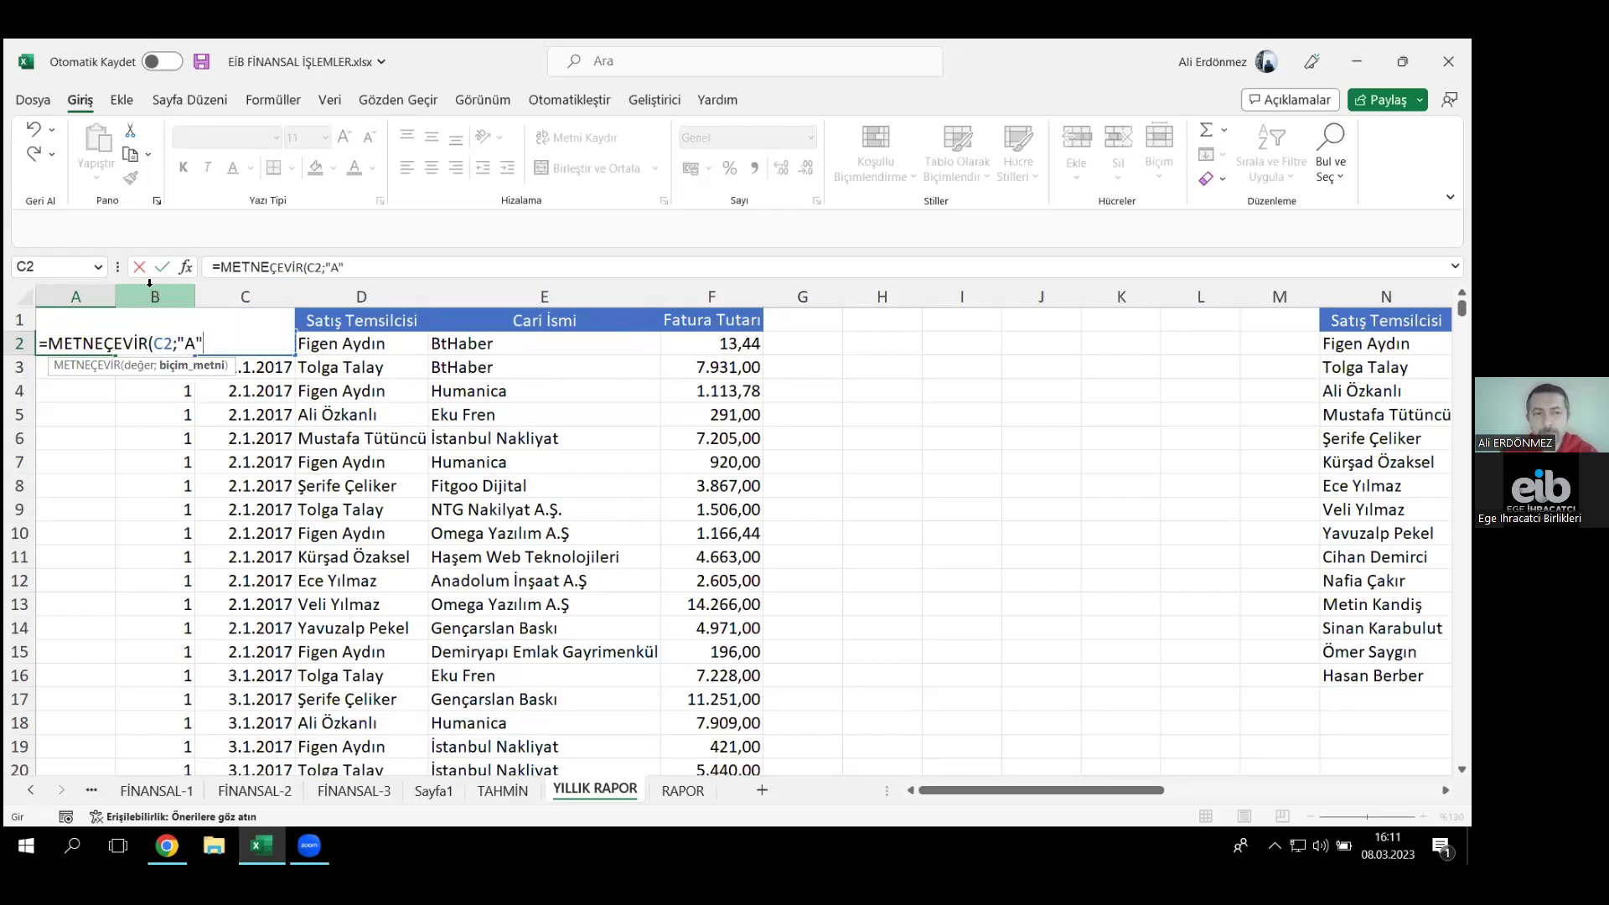
text())
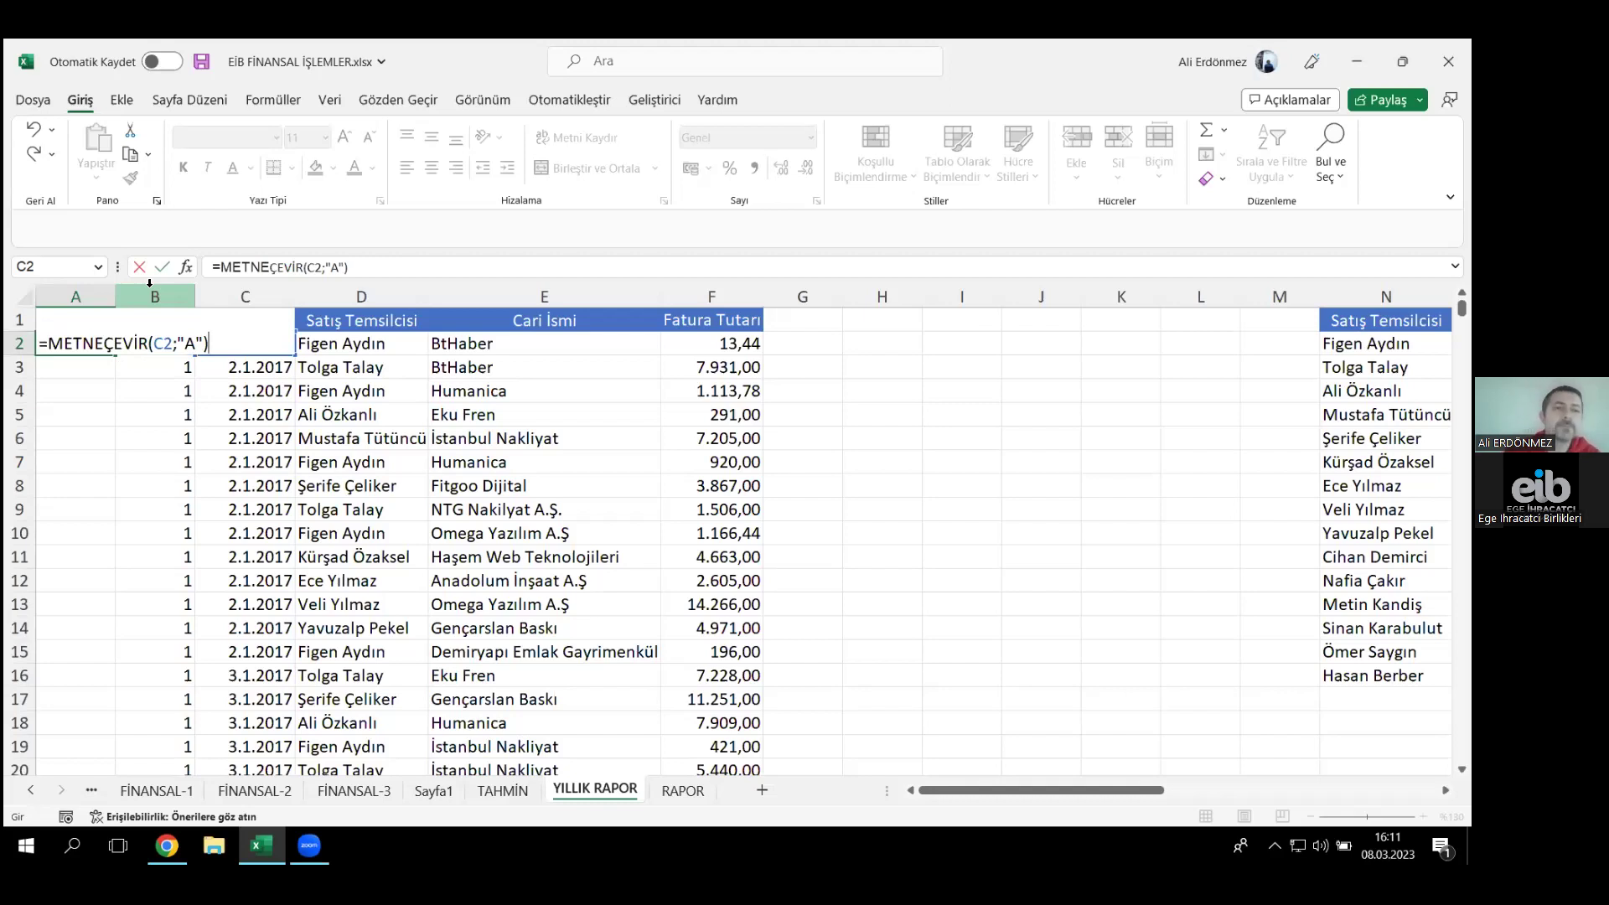
key(Return)
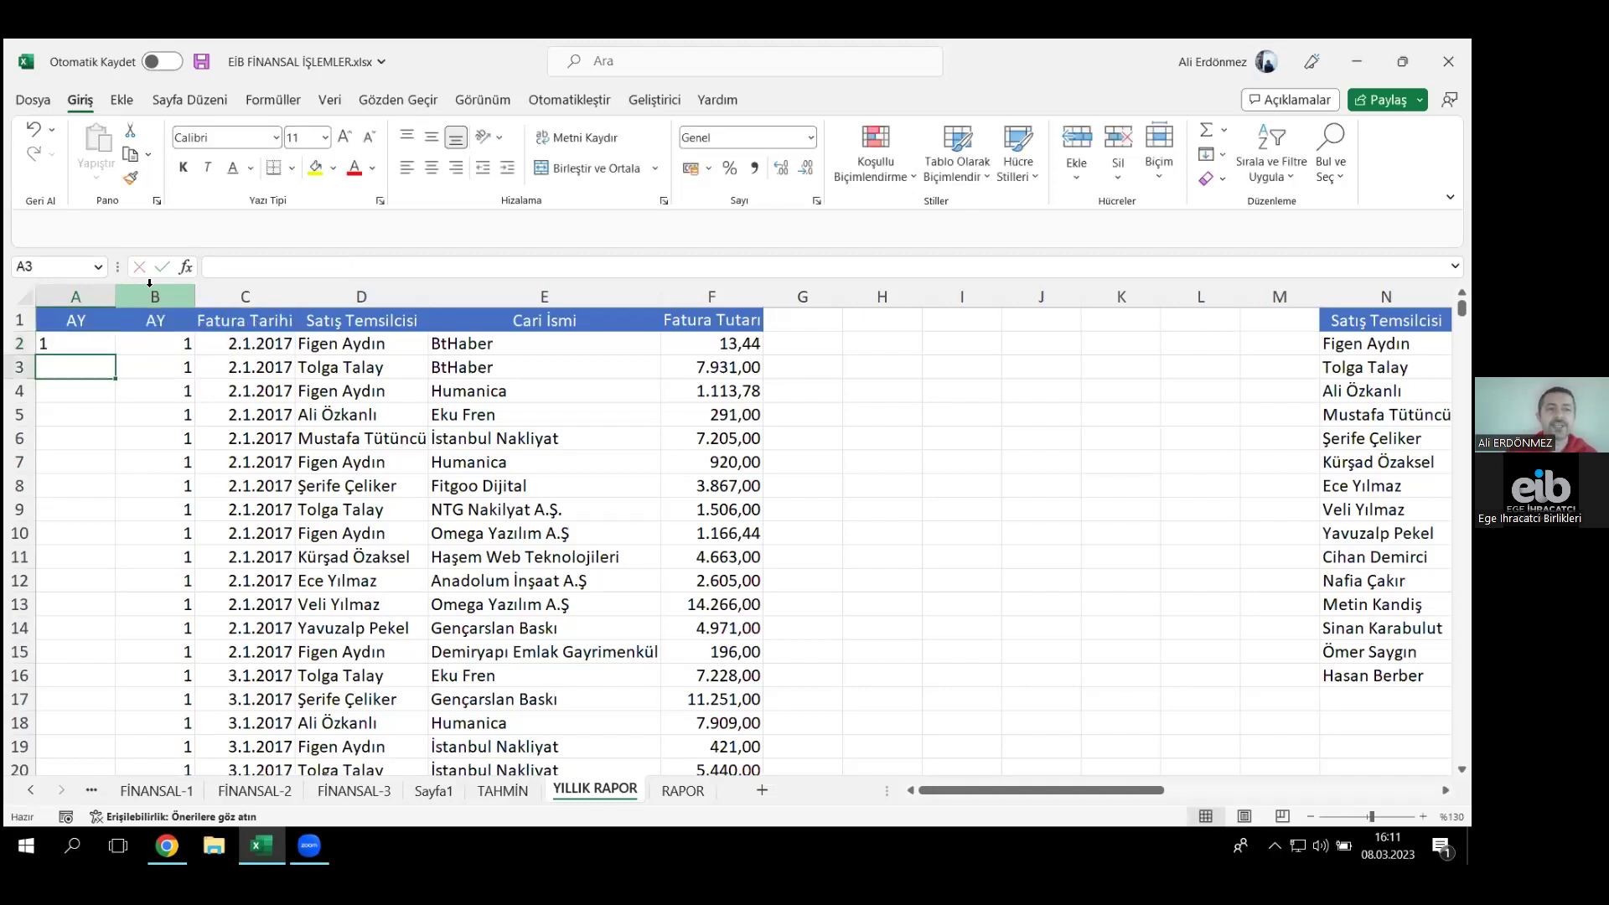
- Fill the METNEÇEVİR formula down column A and reopen A2 for editing
key(Up)
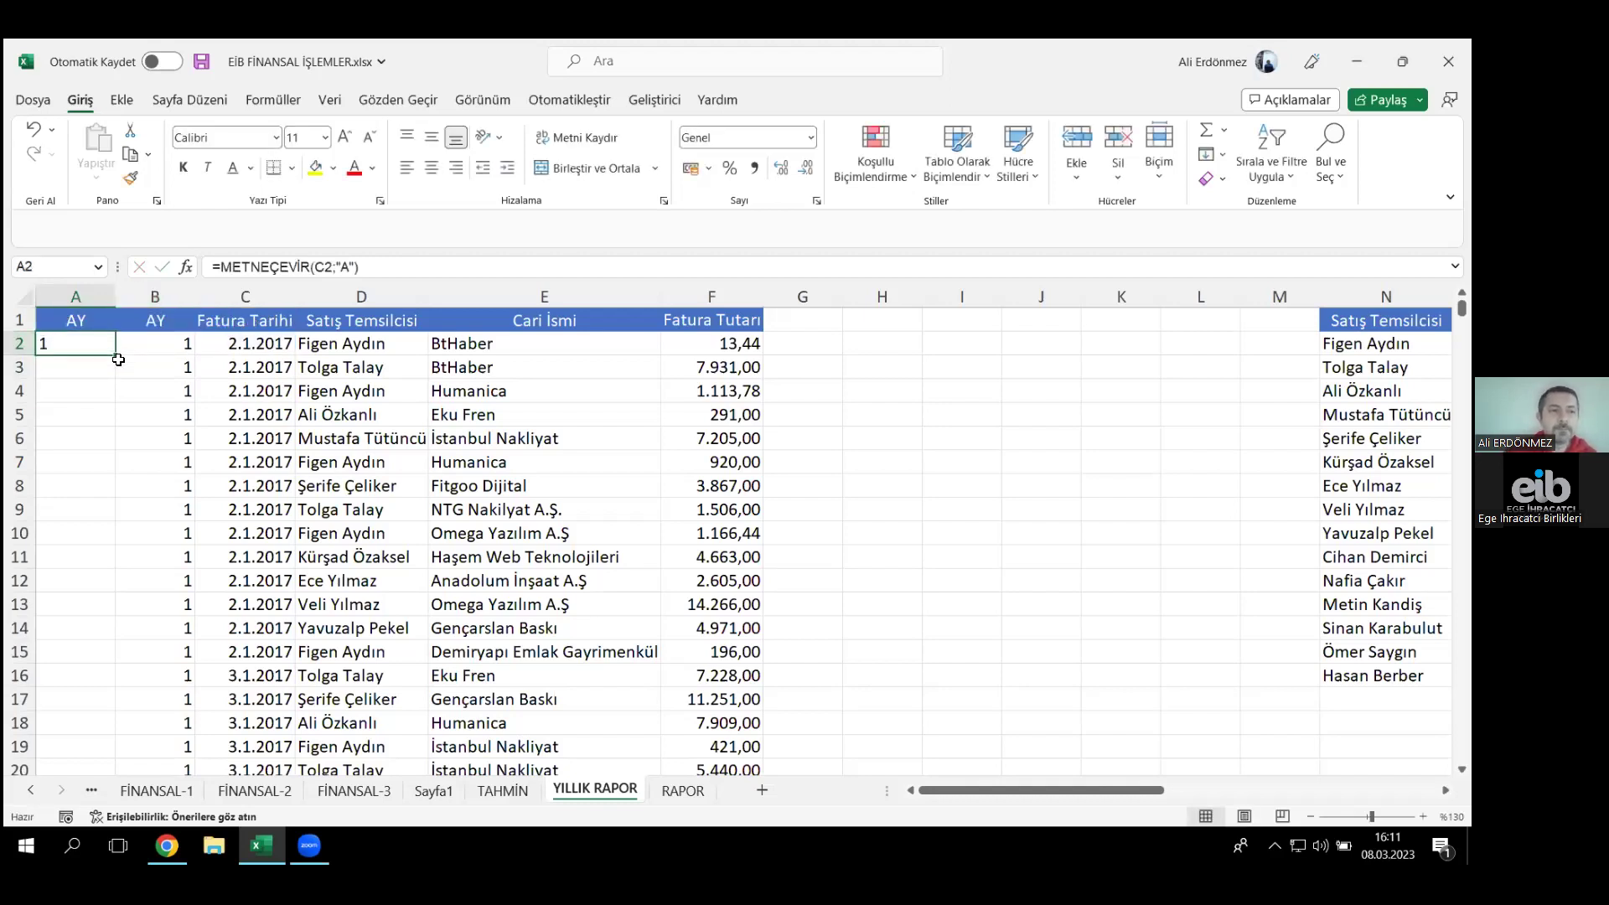
double_click(119, 357)
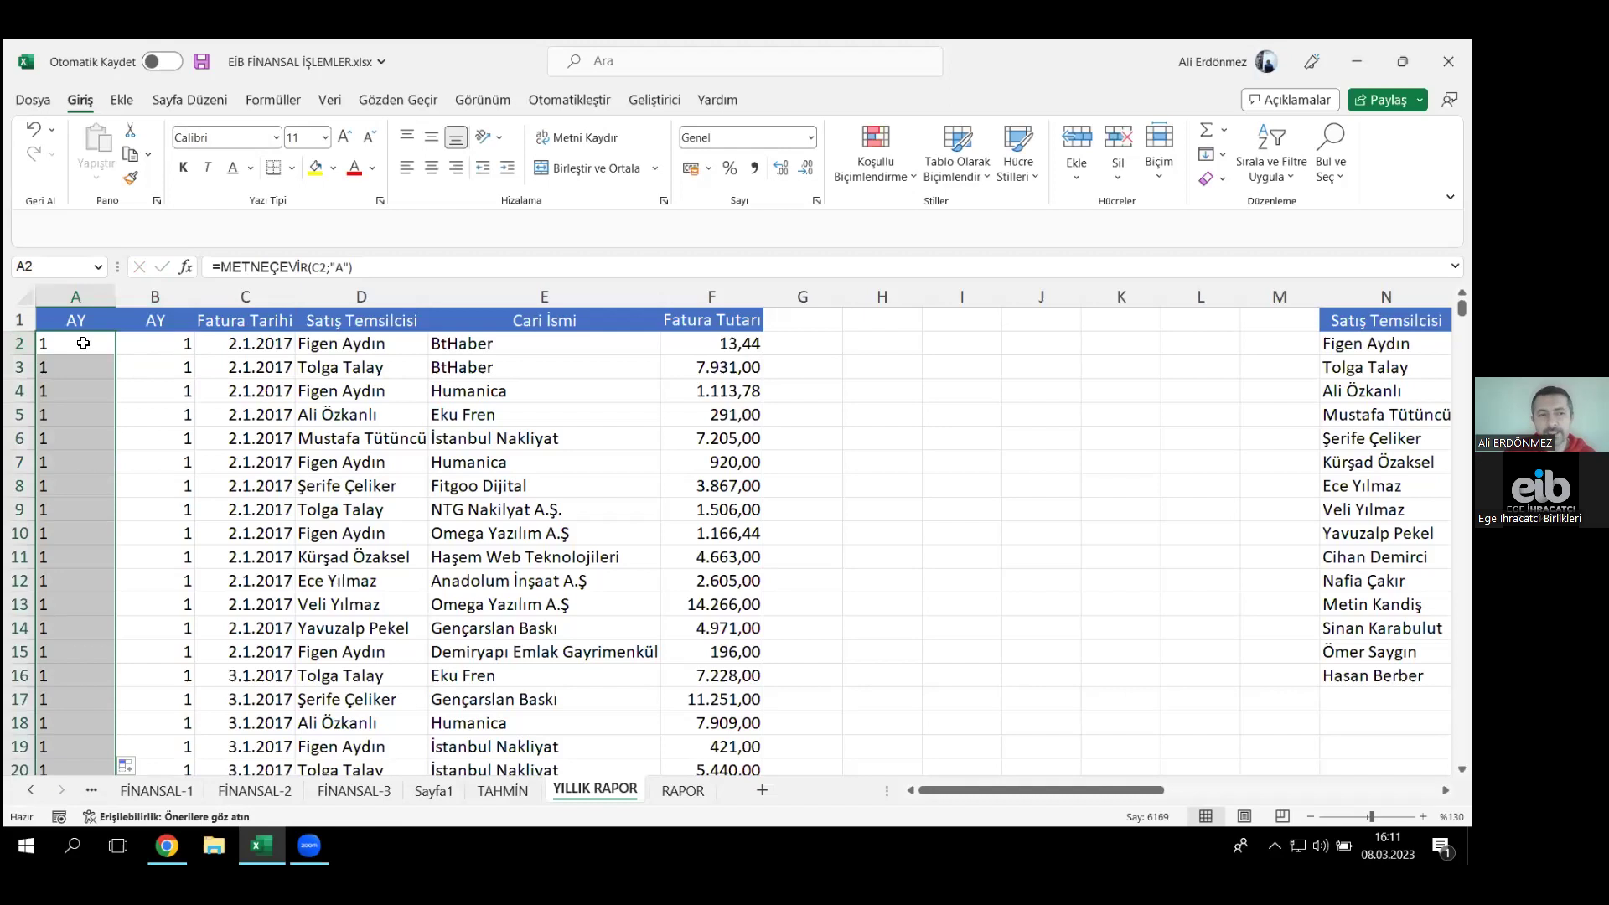
double_click(84, 344)
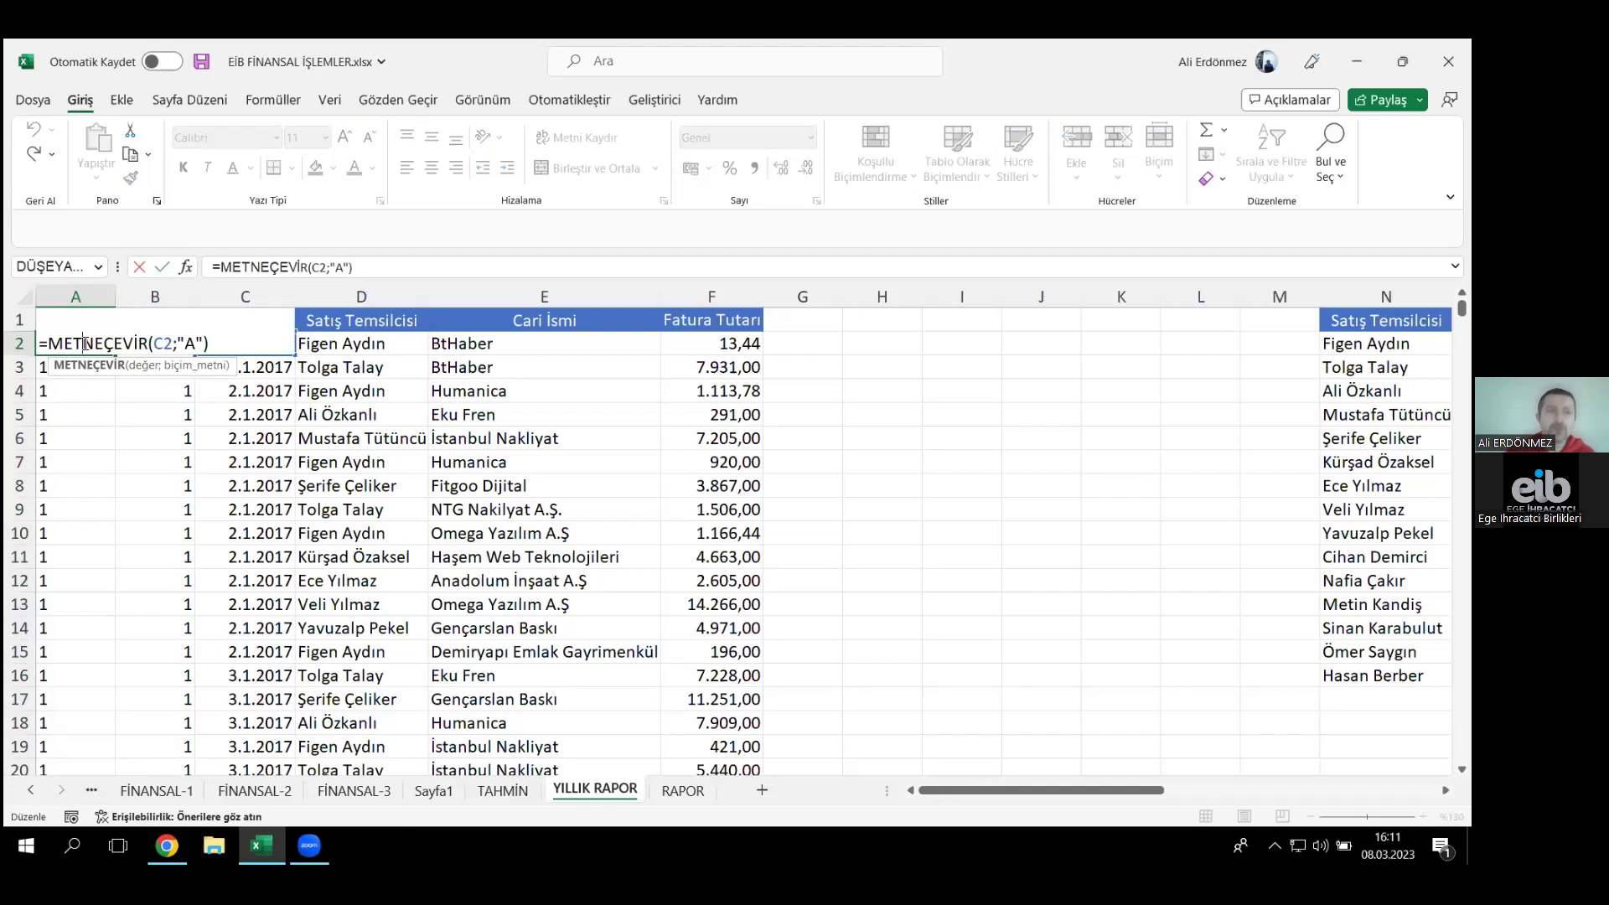
- Change A2's format code to "AA" for two-digit months, fill it down, and reopen A2
click(194, 342)
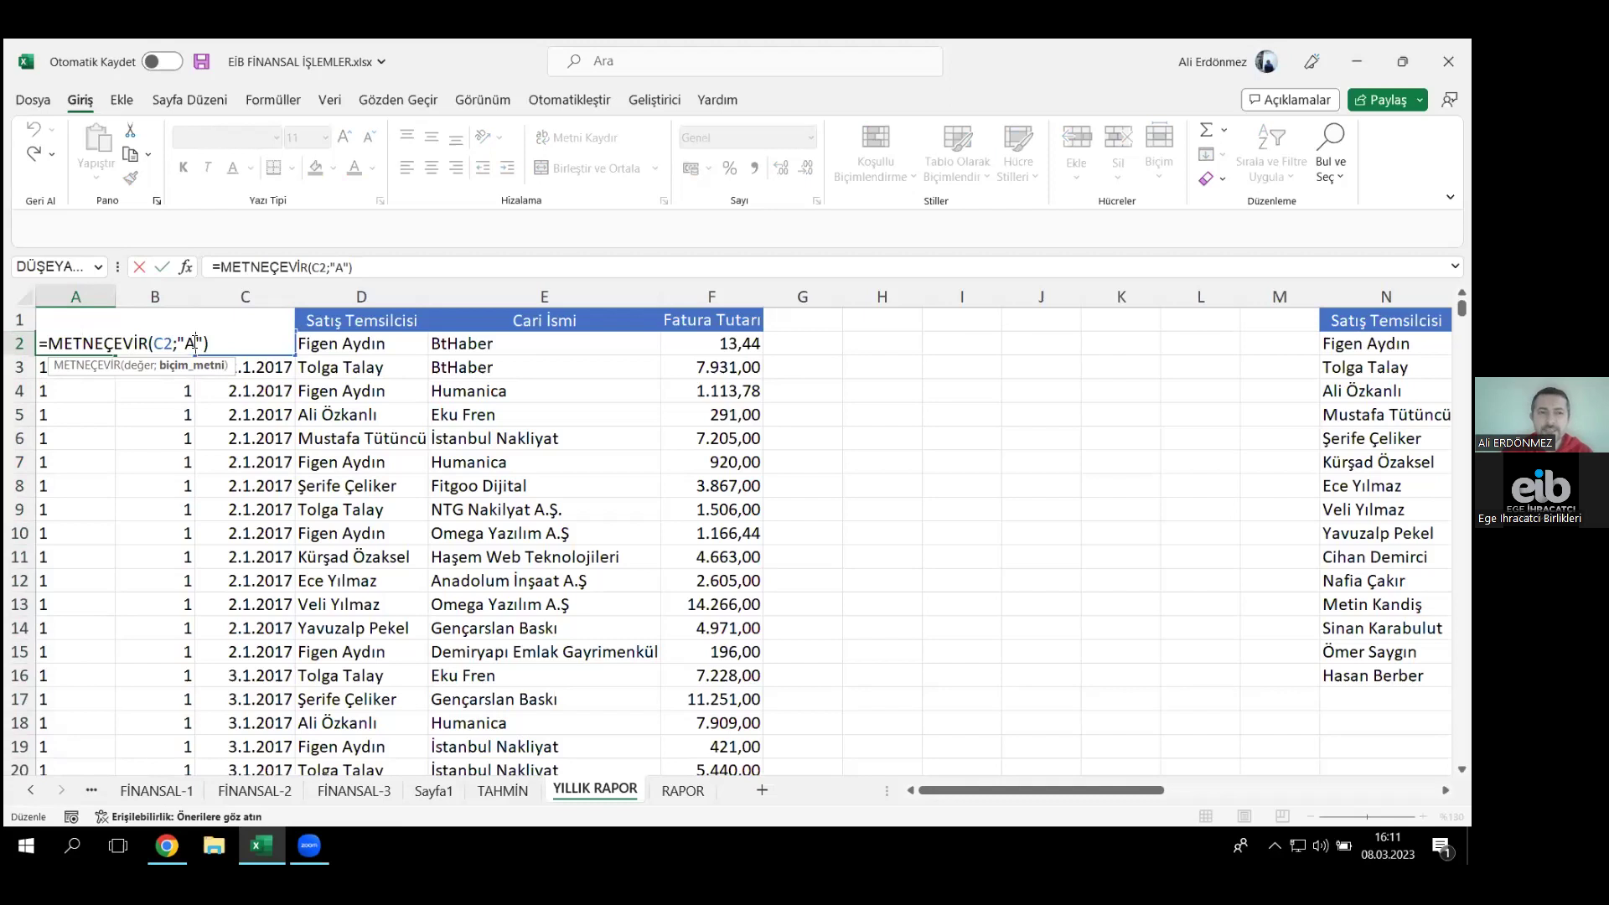
text(A)
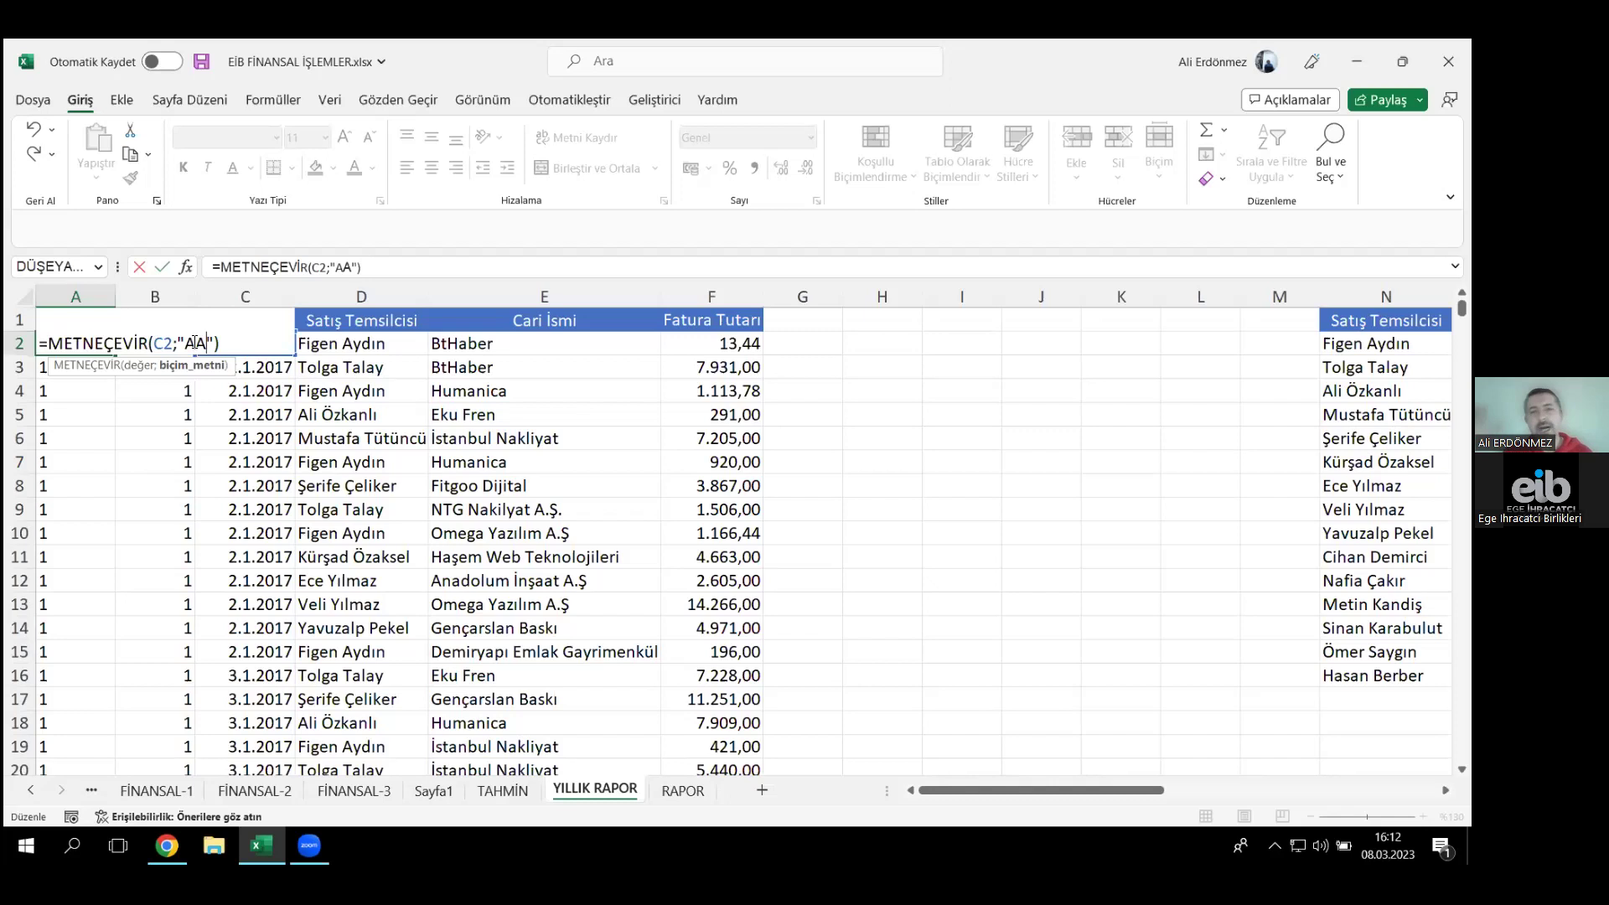
key(Return)
click(105, 344)
double_click(115, 356)
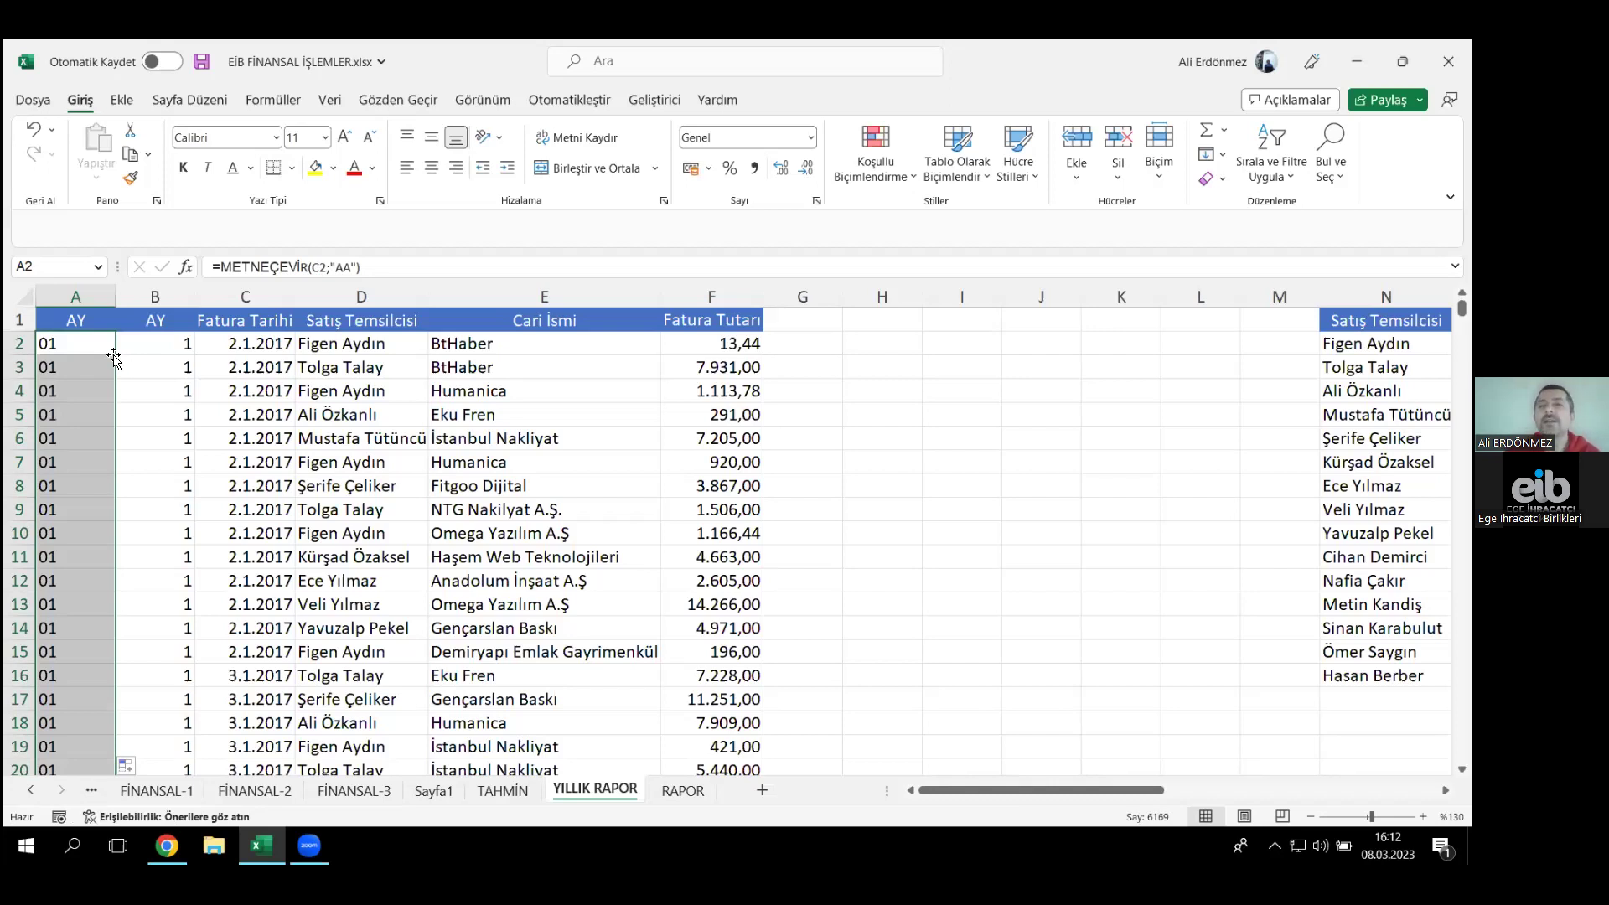
double_click(94, 342)
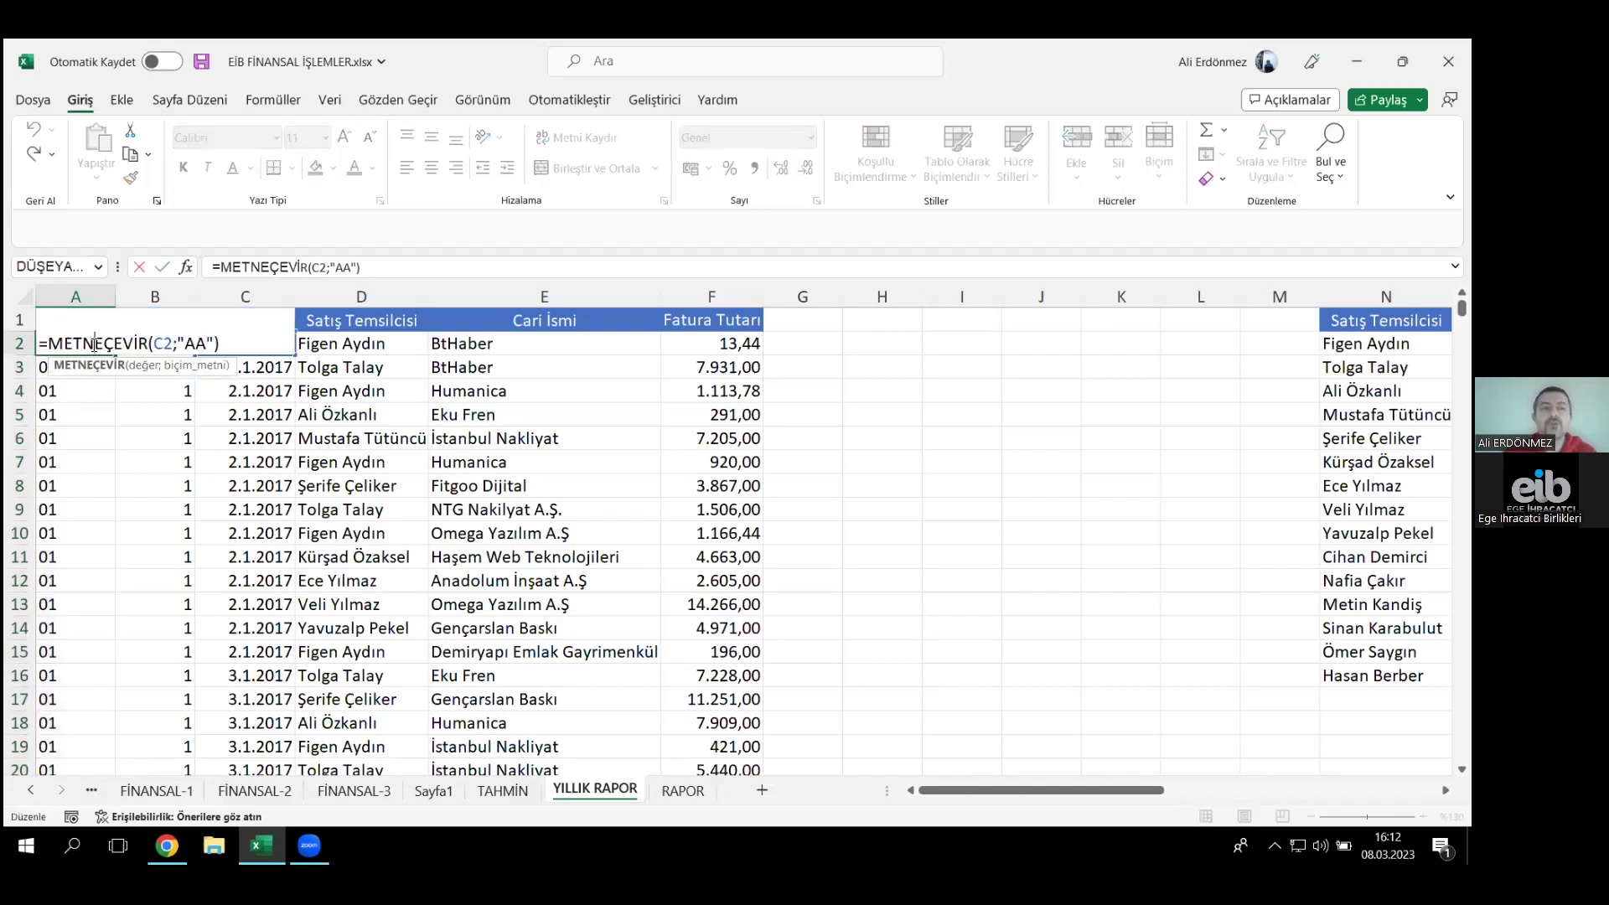
- Change A2's month format code to "AAA" and fill it down column A
click(195, 342)
text(A)
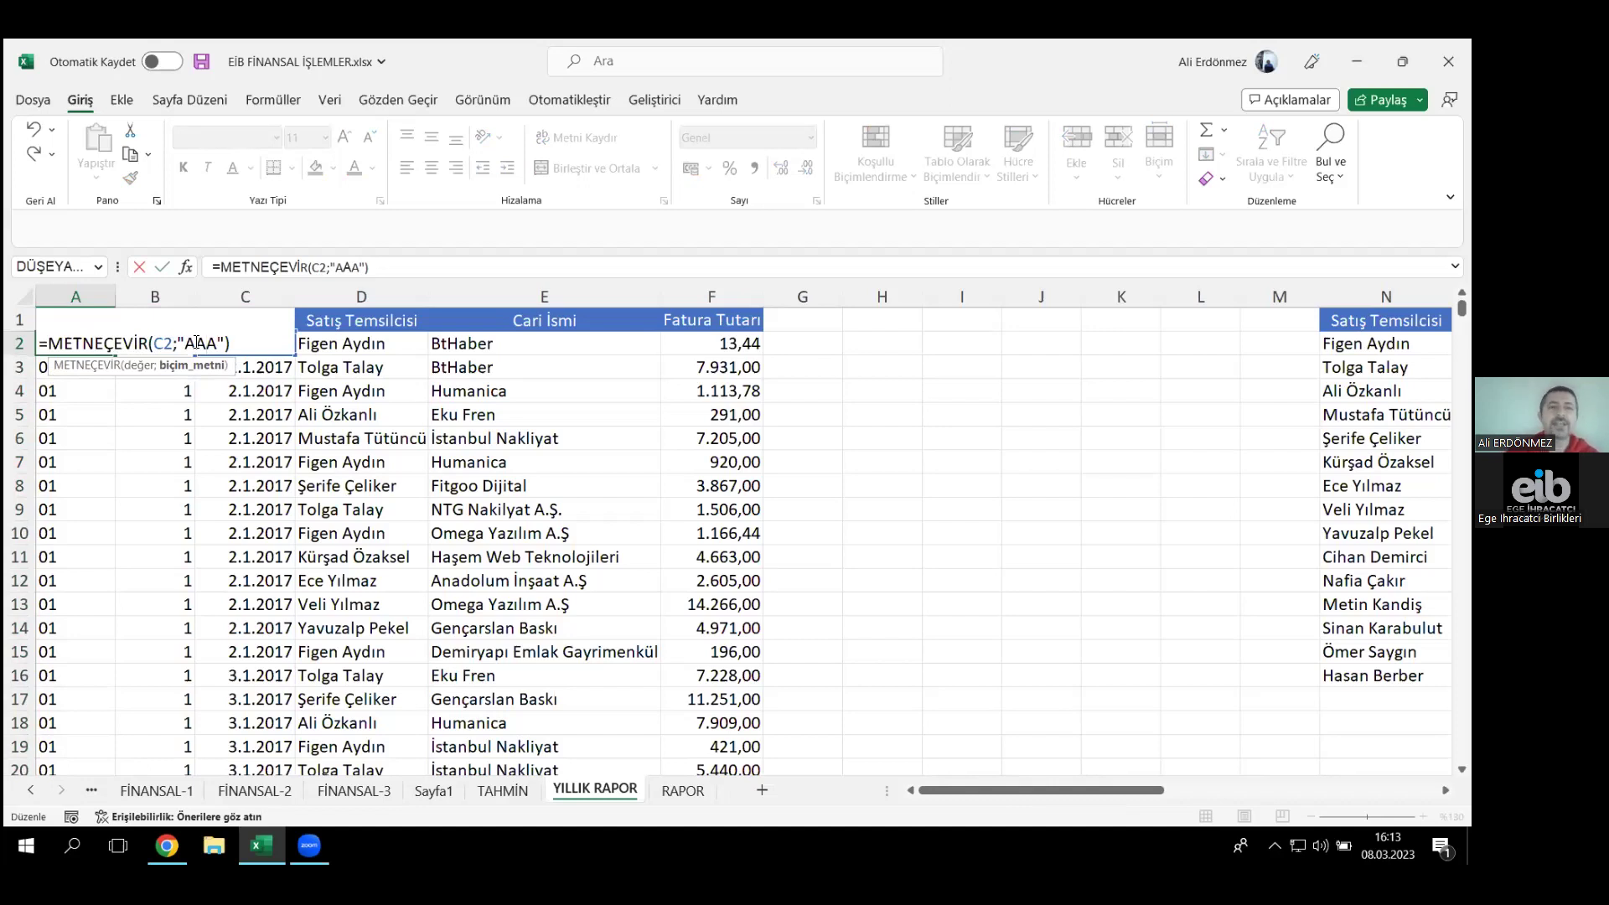
key(Return)
click(85, 344)
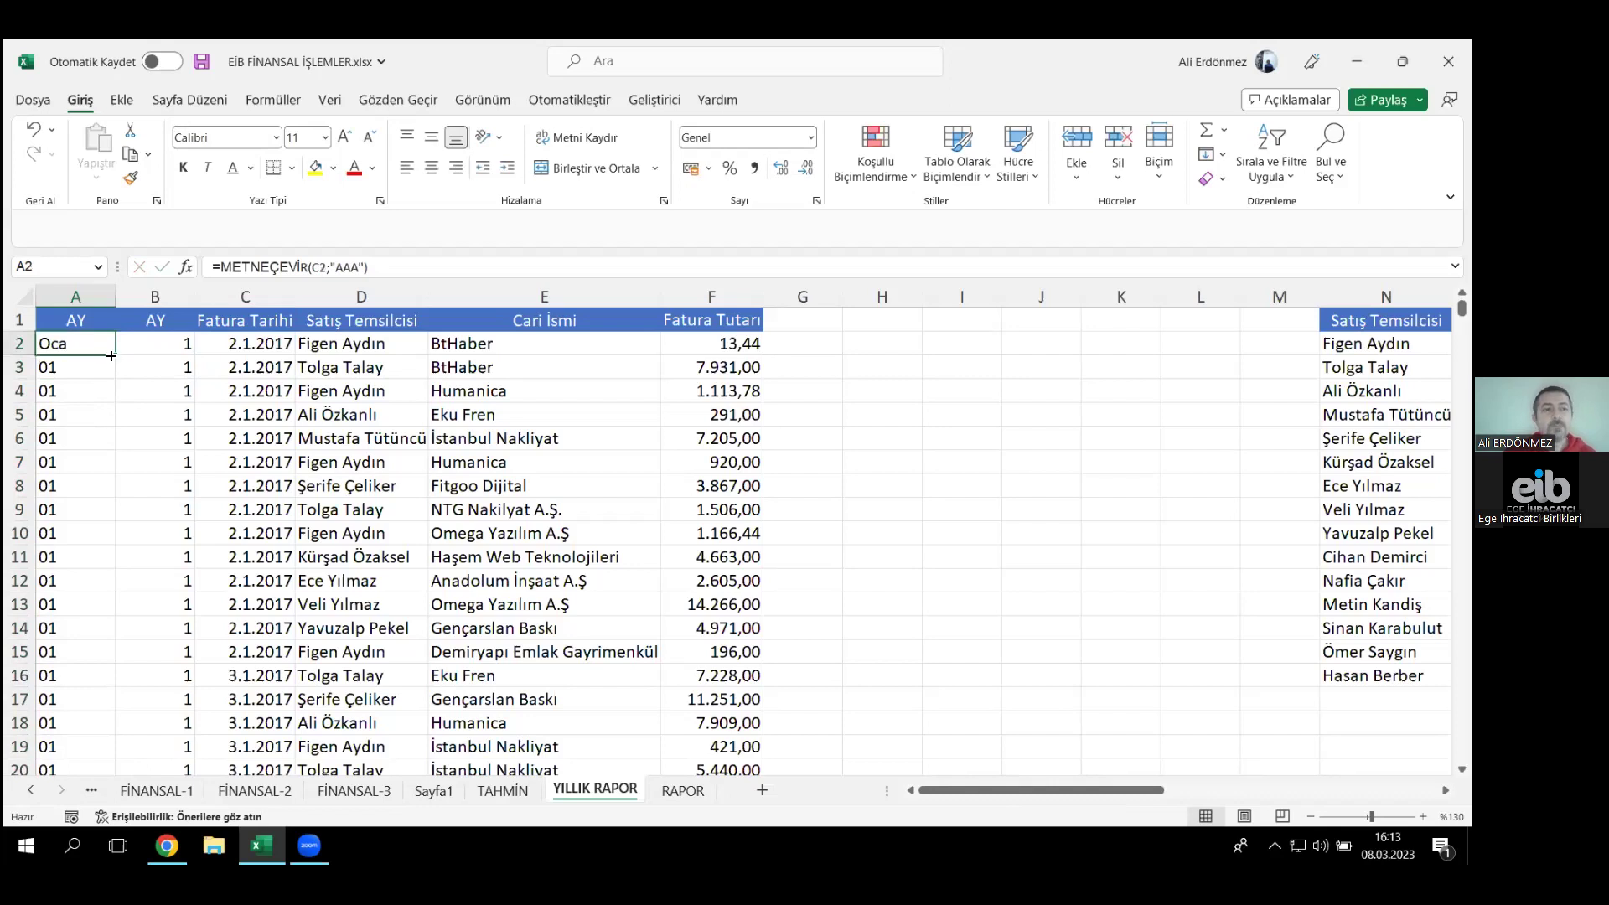
double_click(116, 354)
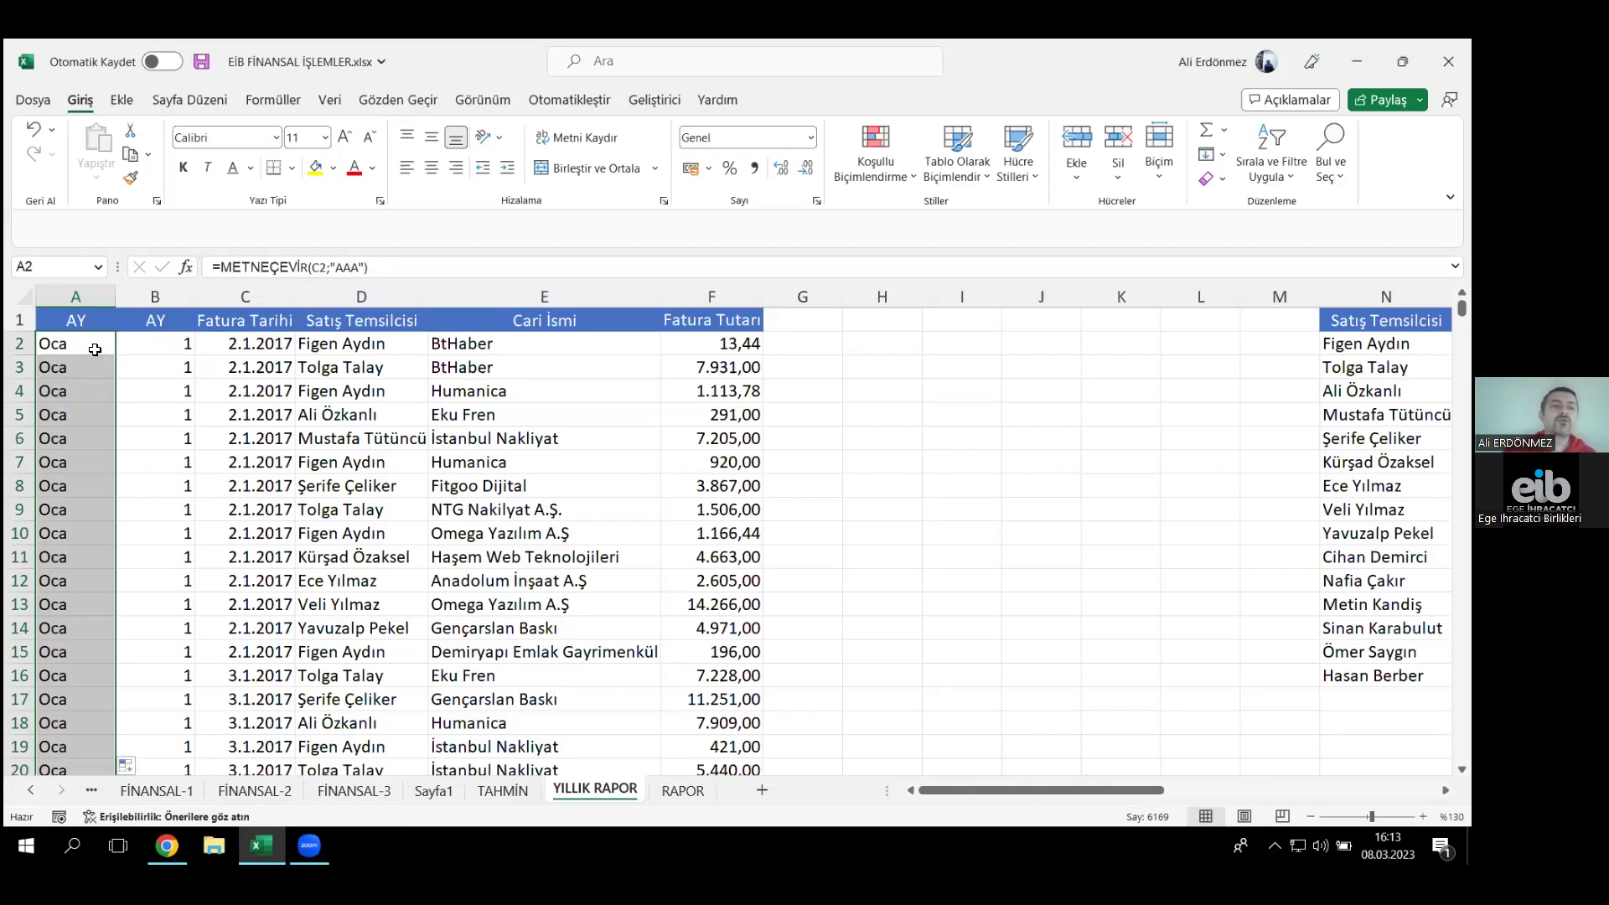
- Extend A2's format to "AAAA" for full month names like Ocak and refill column A
double_click(89, 342)
click(192, 342)
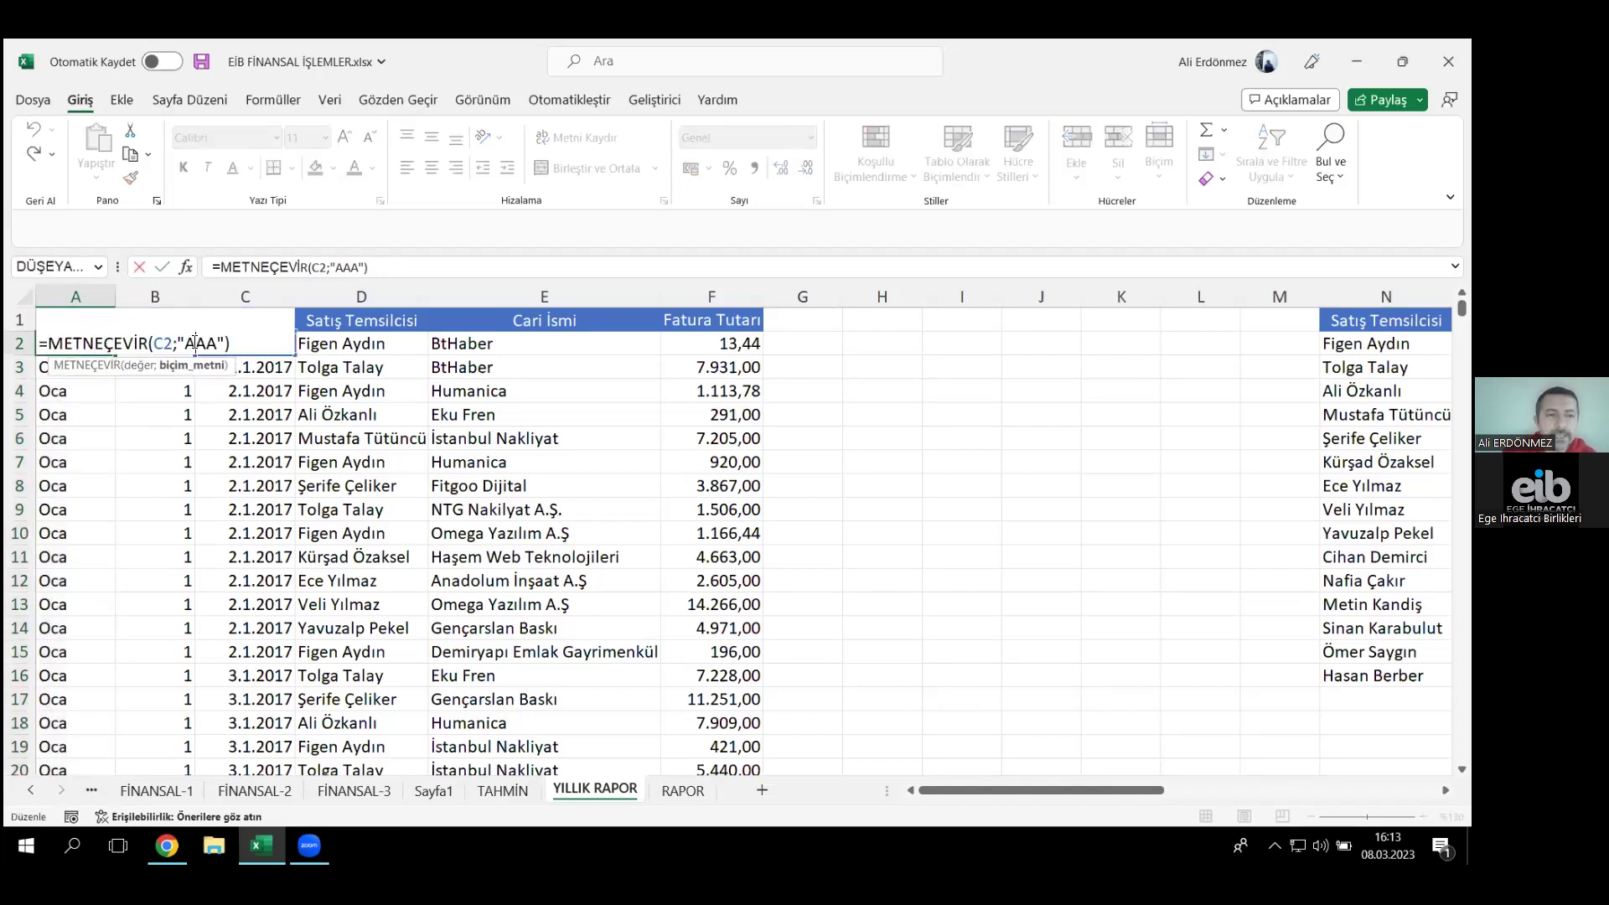
text(A)
key(Return)
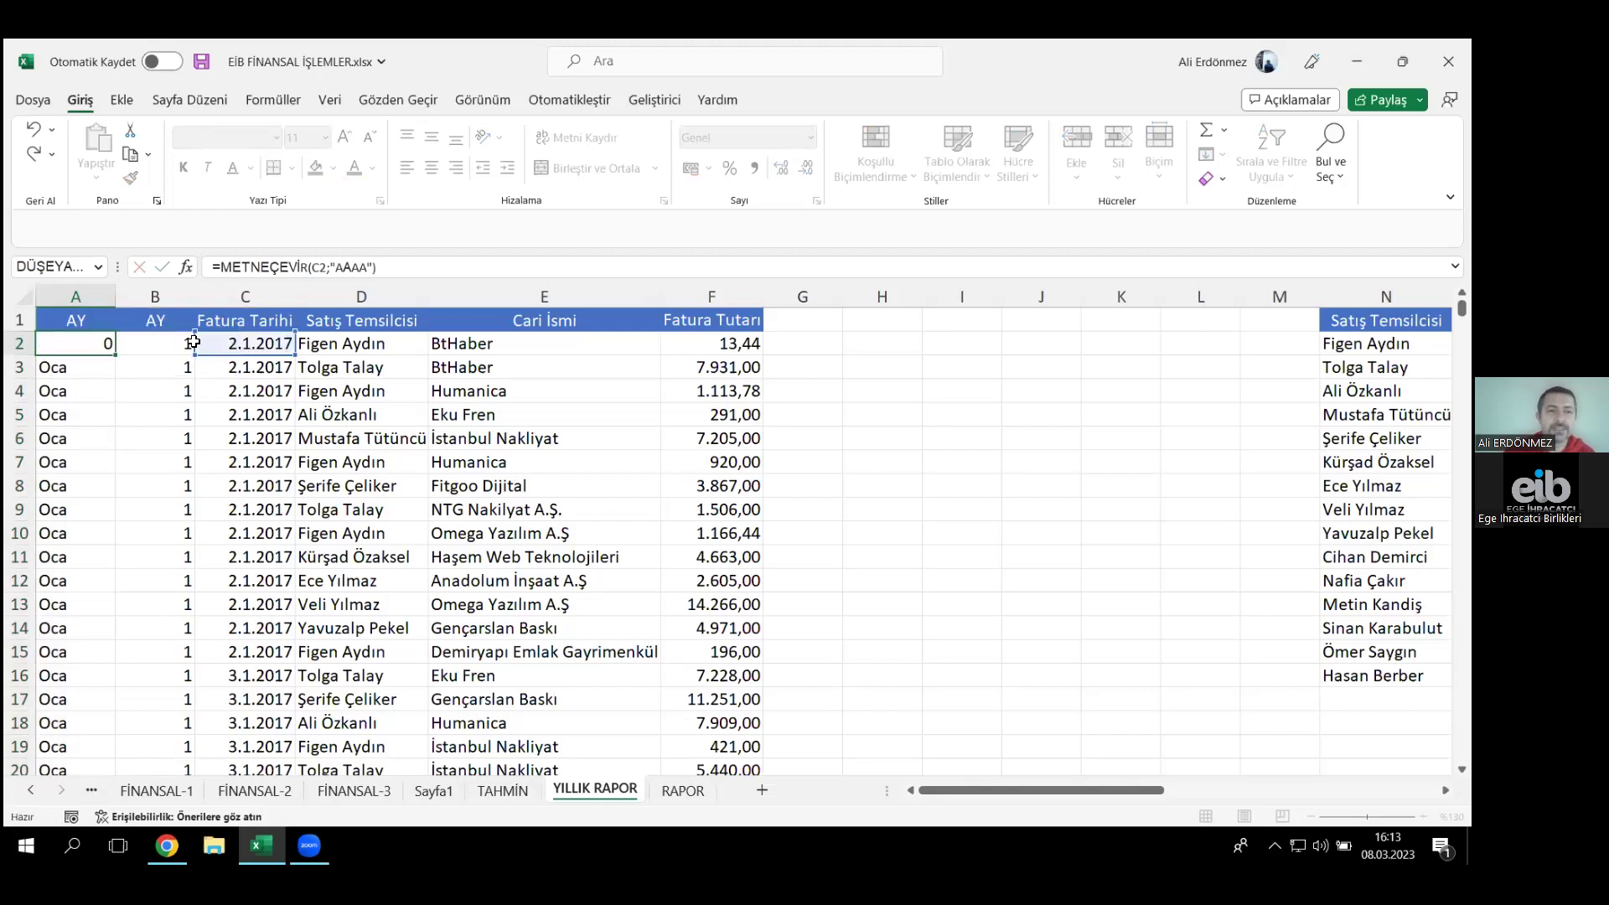
click(106, 346)
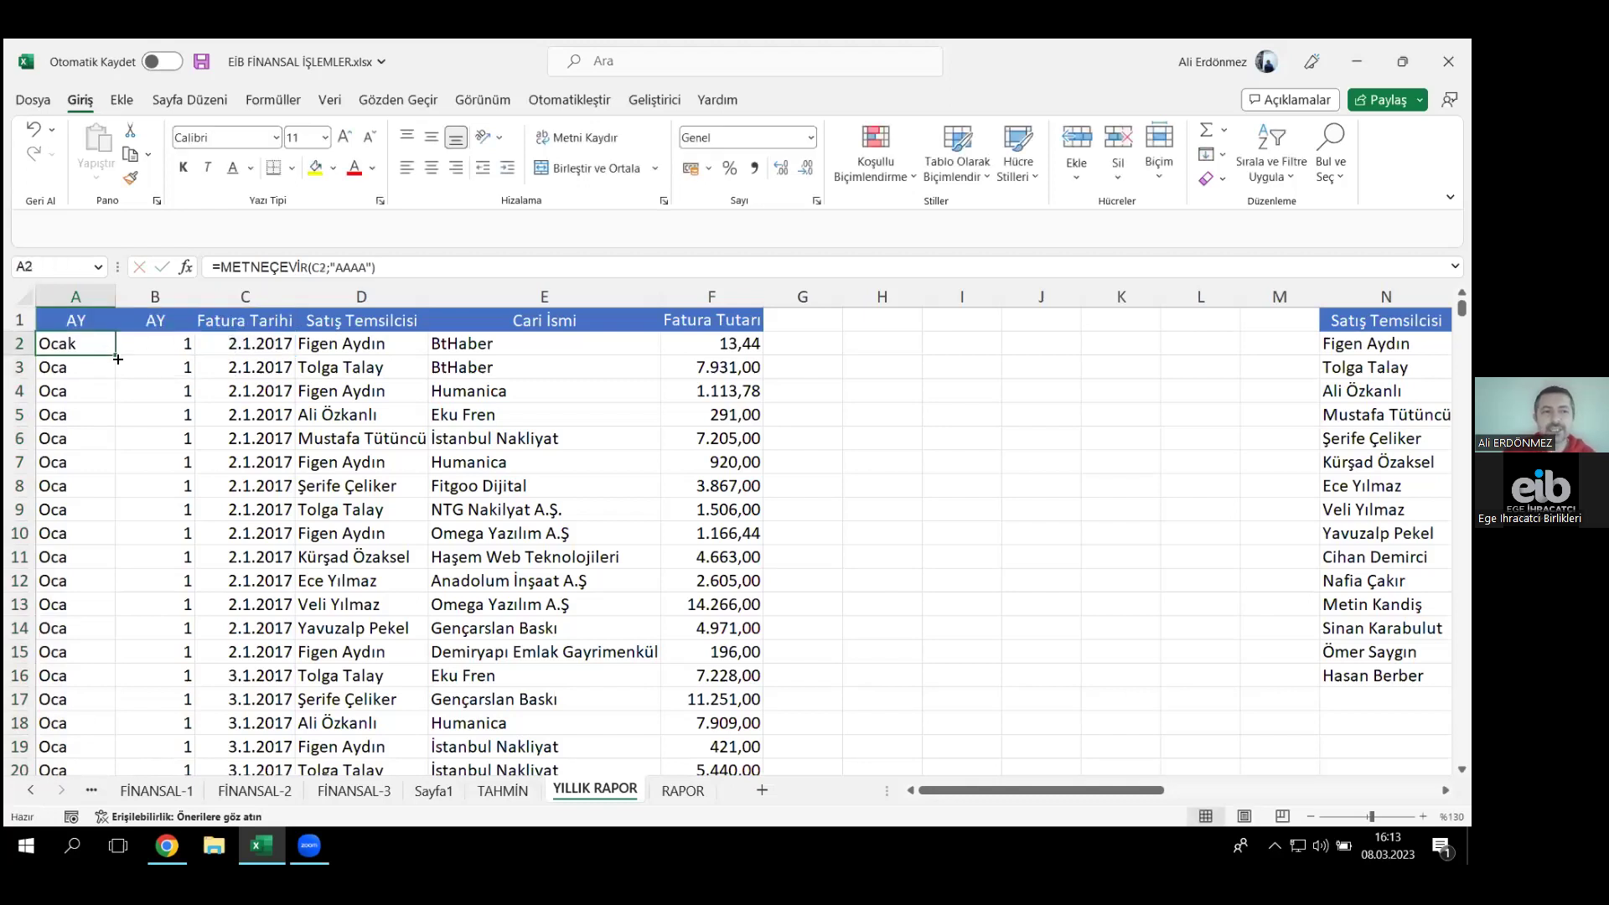
double_click(115, 355)
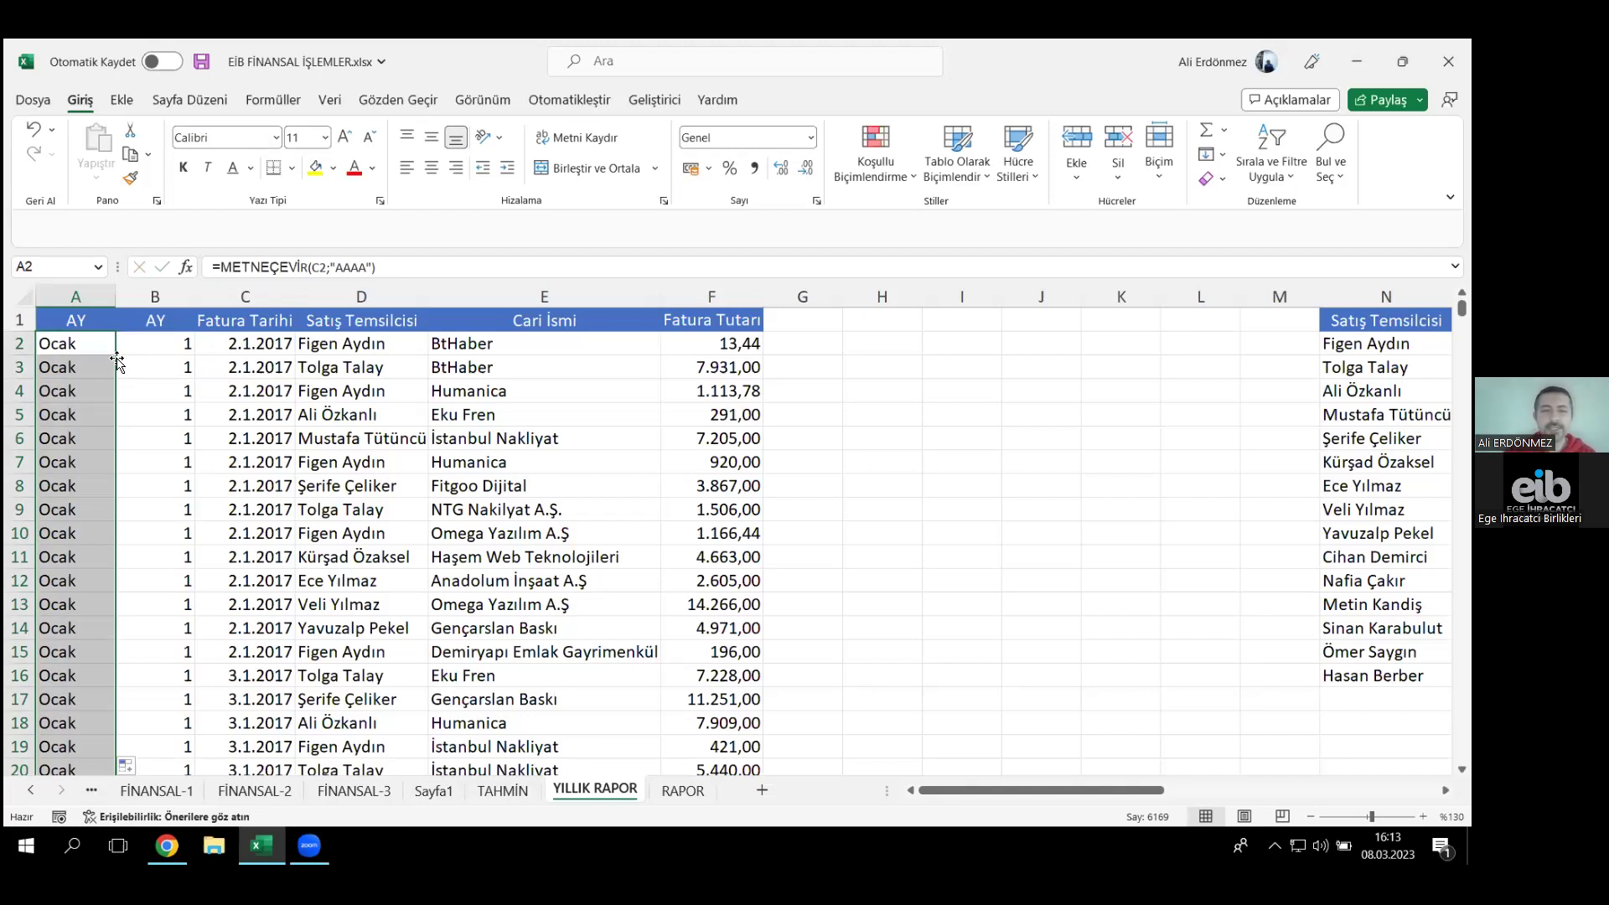
click(102, 377)
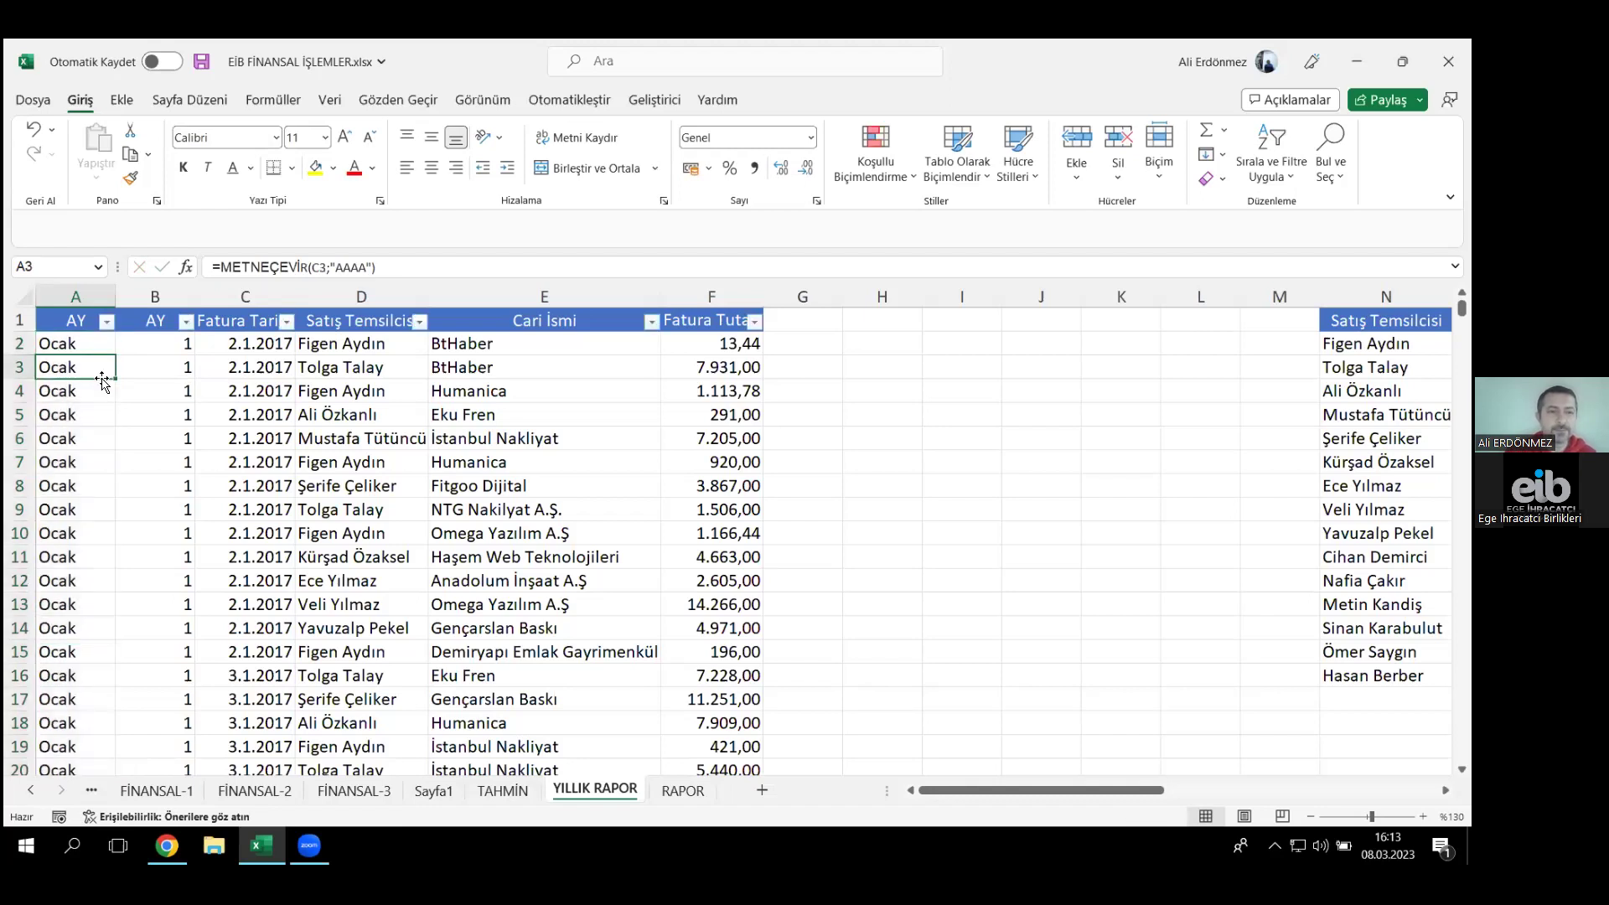
click(106, 322)
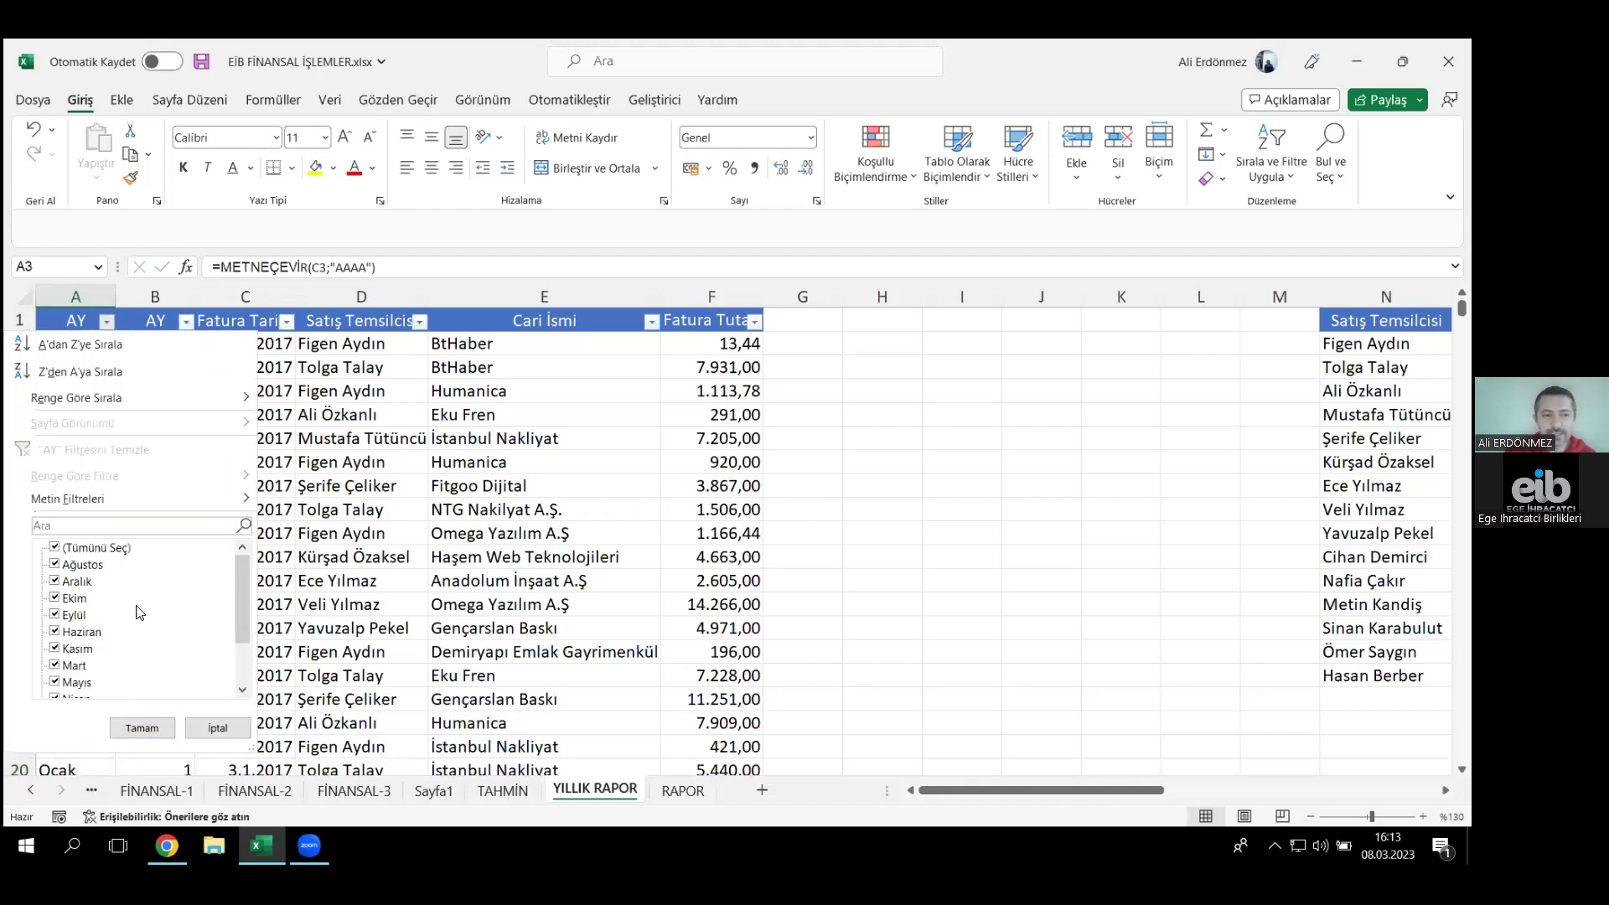
drag(245, 579, 241, 646)
click(141, 728)
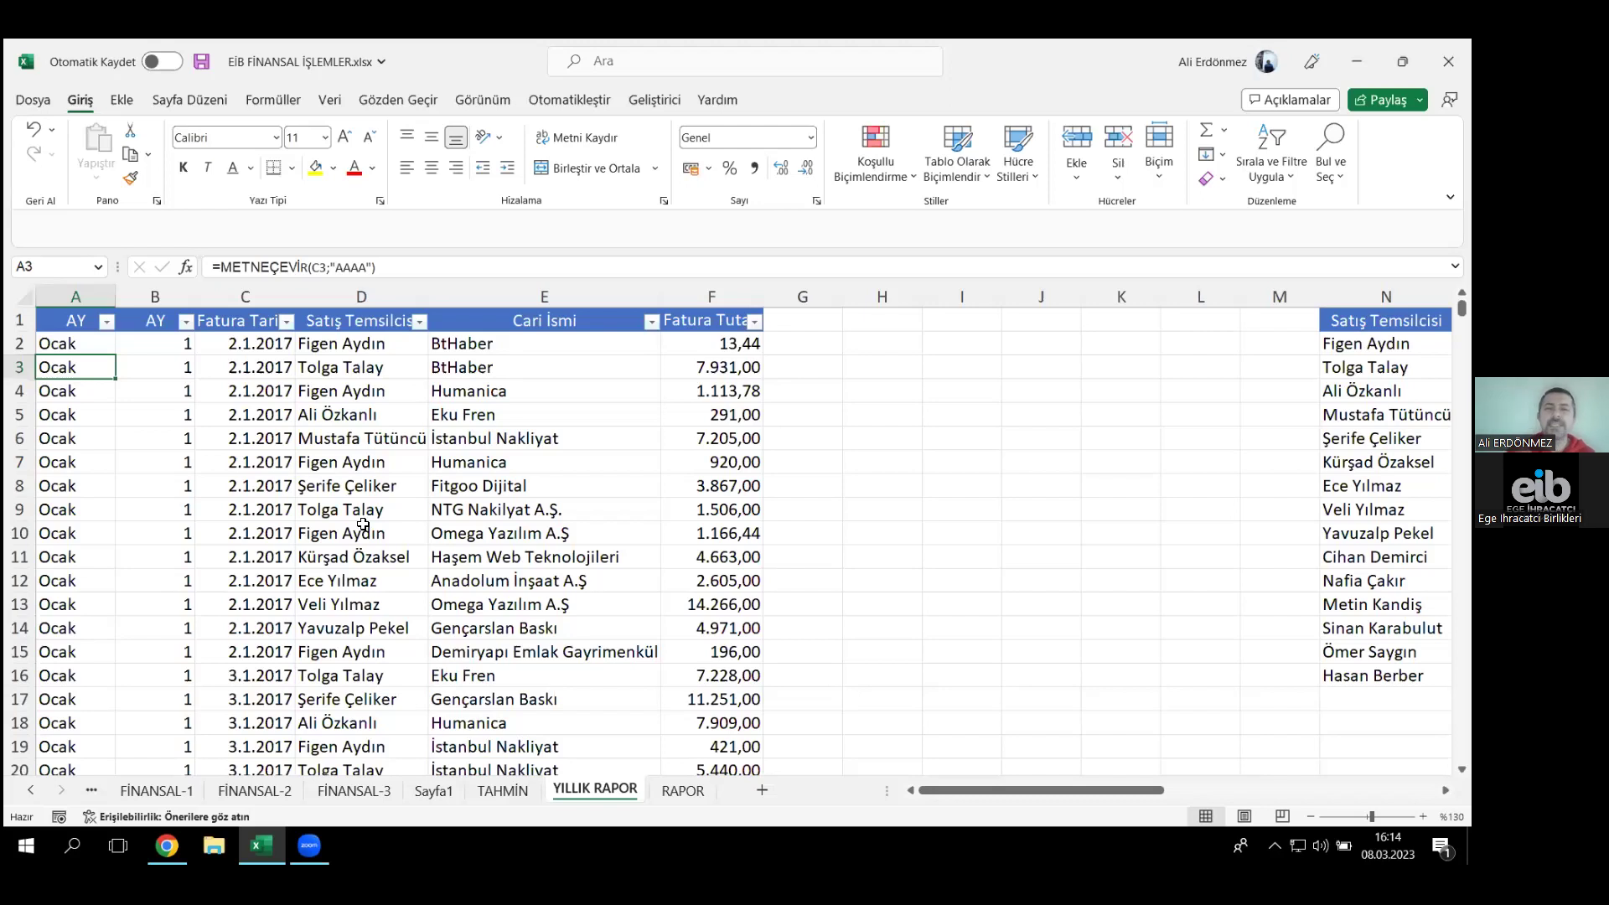
double_click(81, 342)
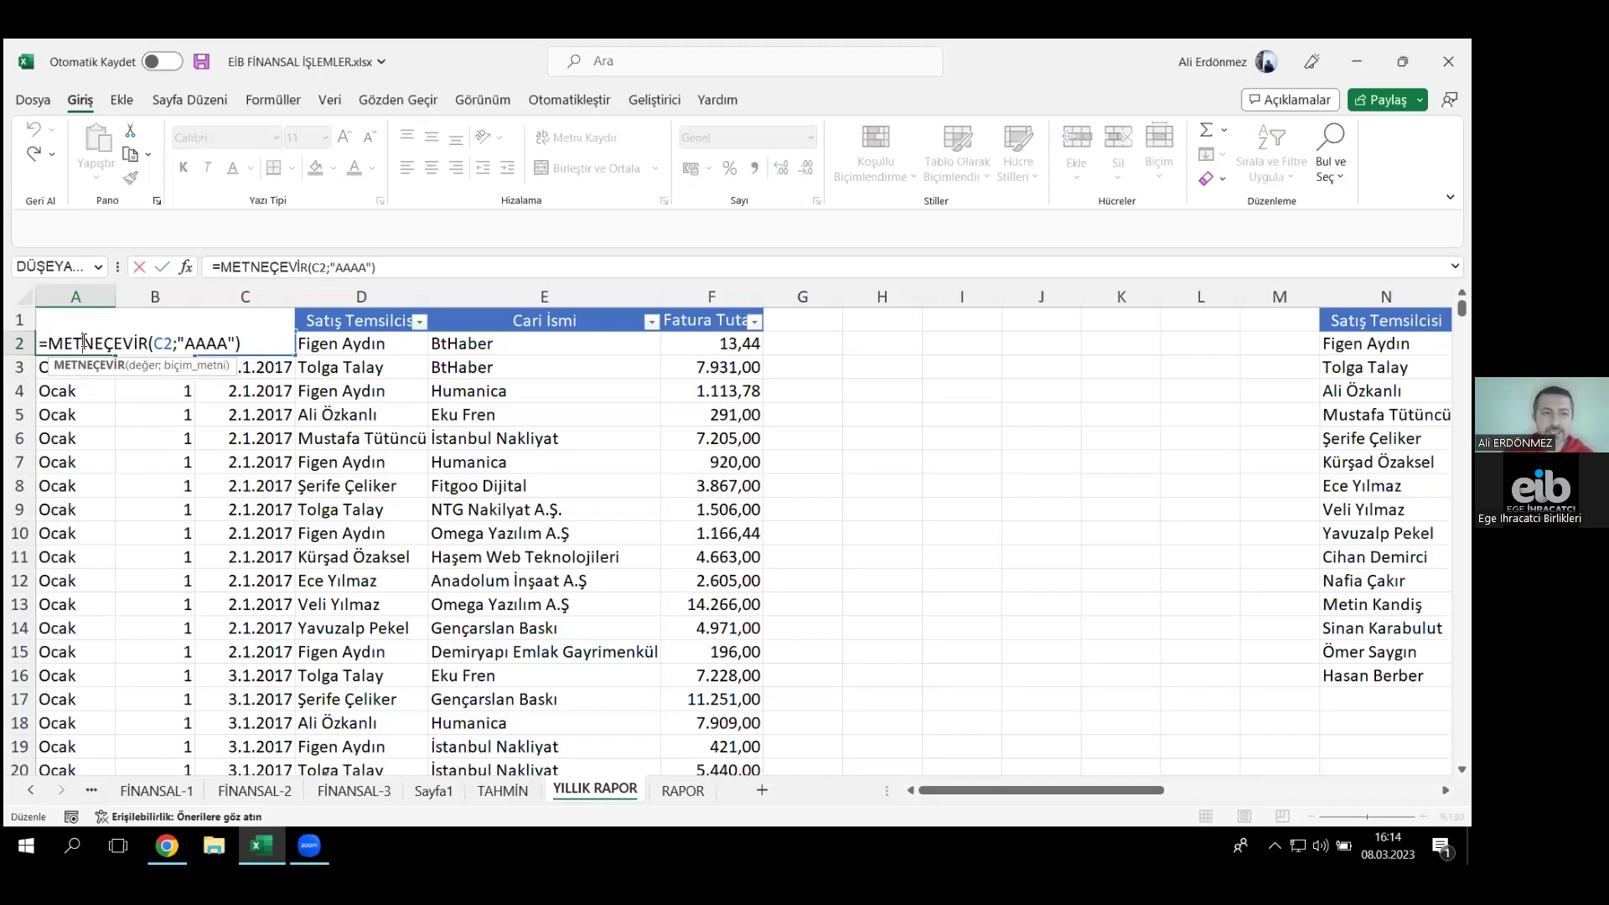
key(Return)
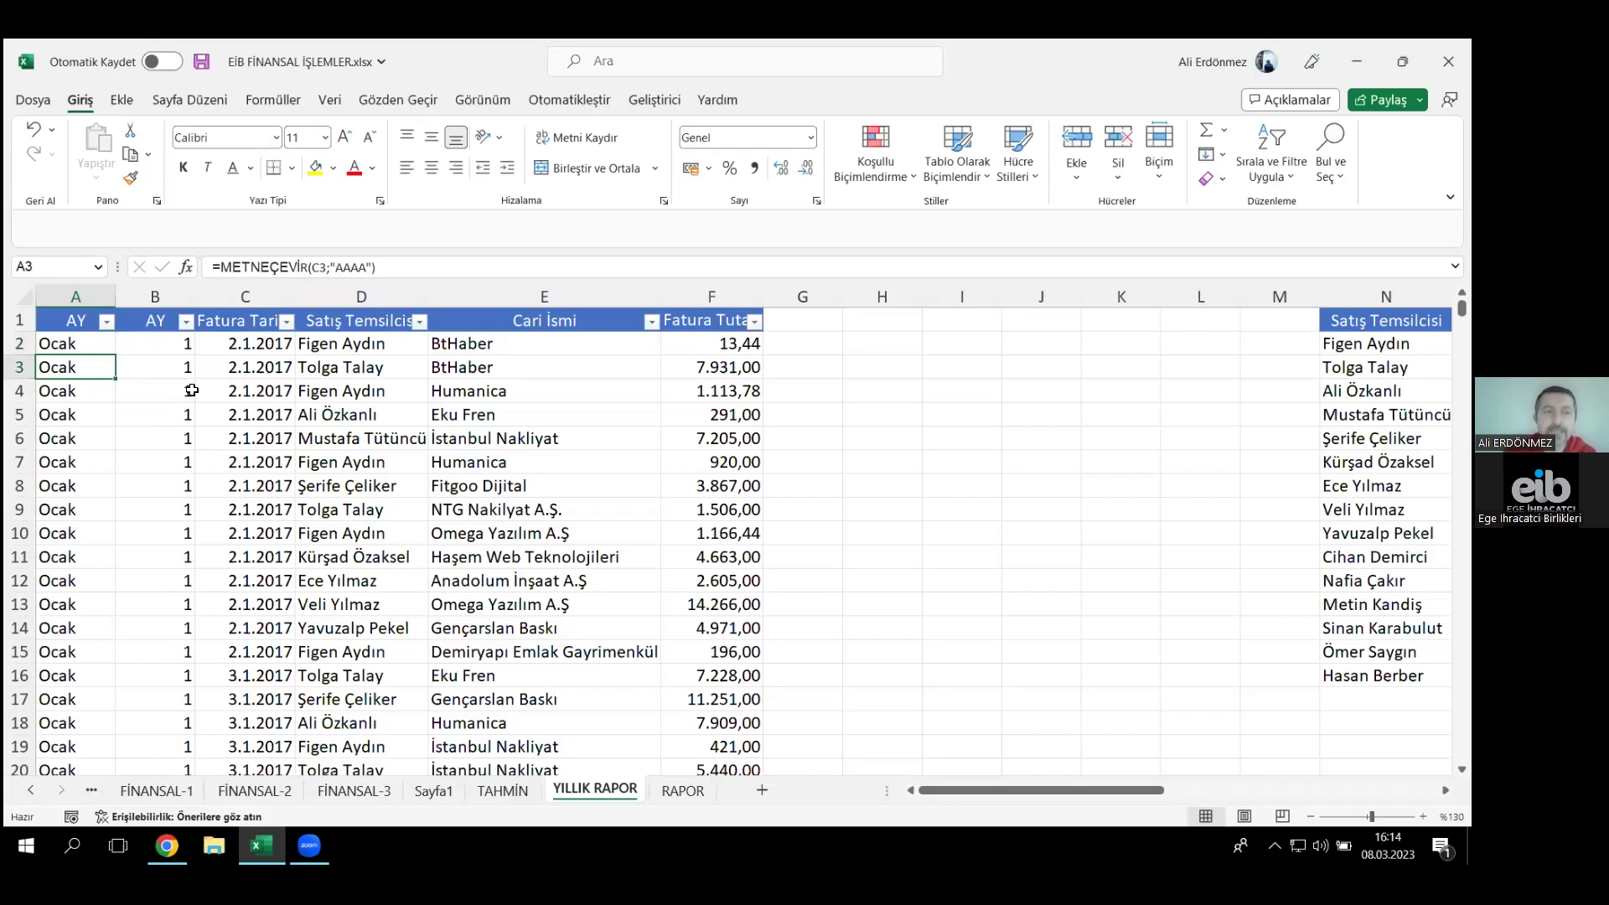
double_click(173, 345)
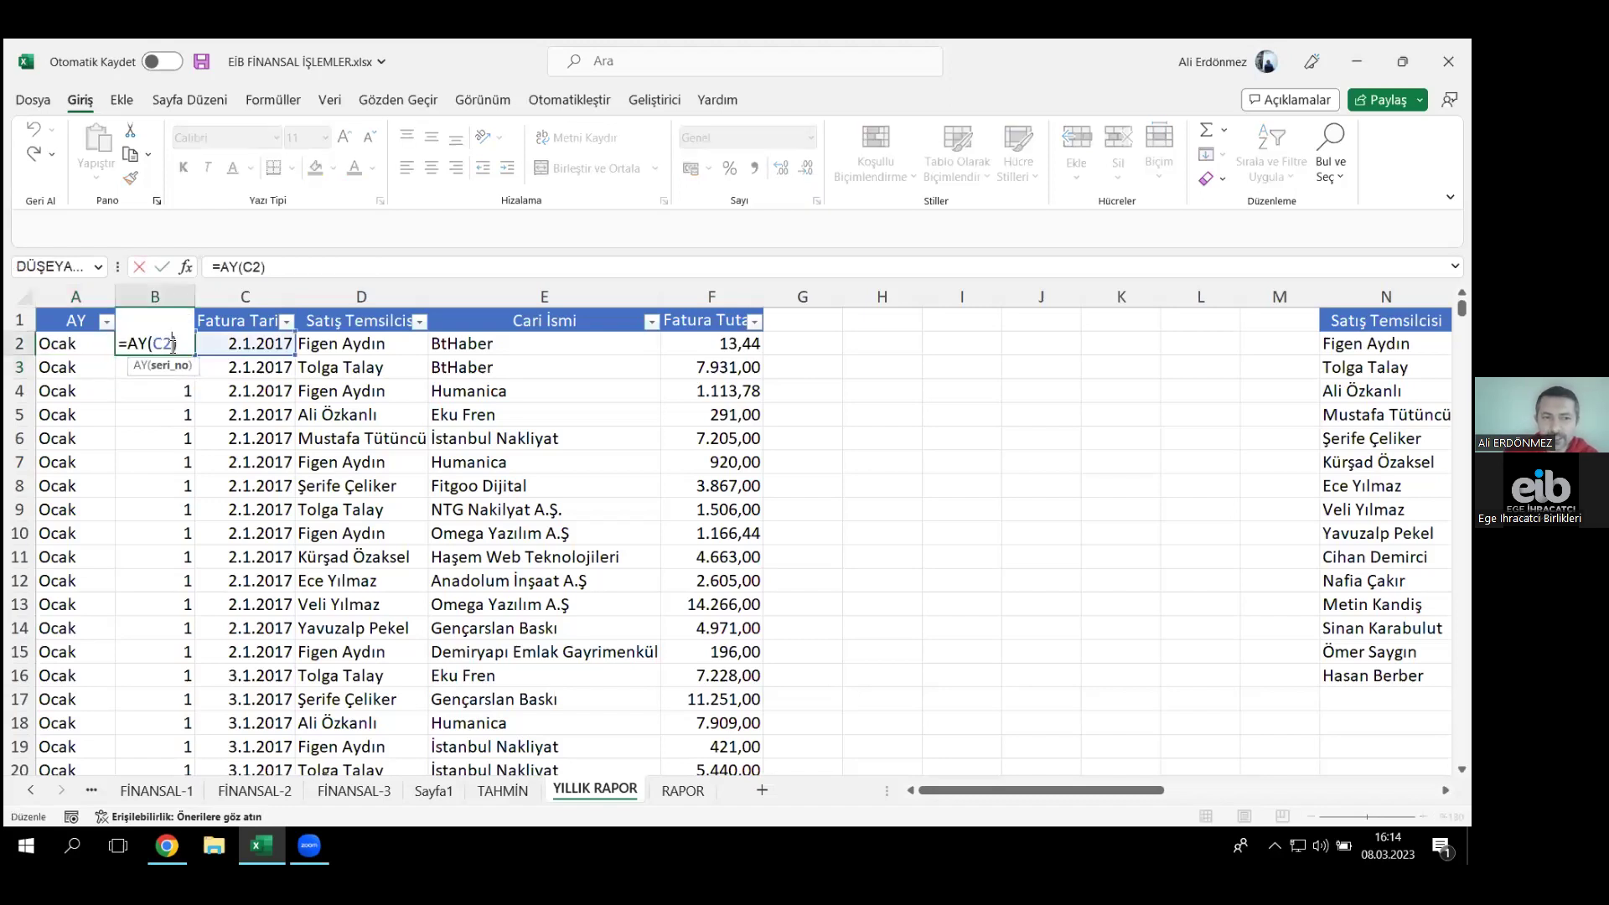
key(Escape)
click(88, 344)
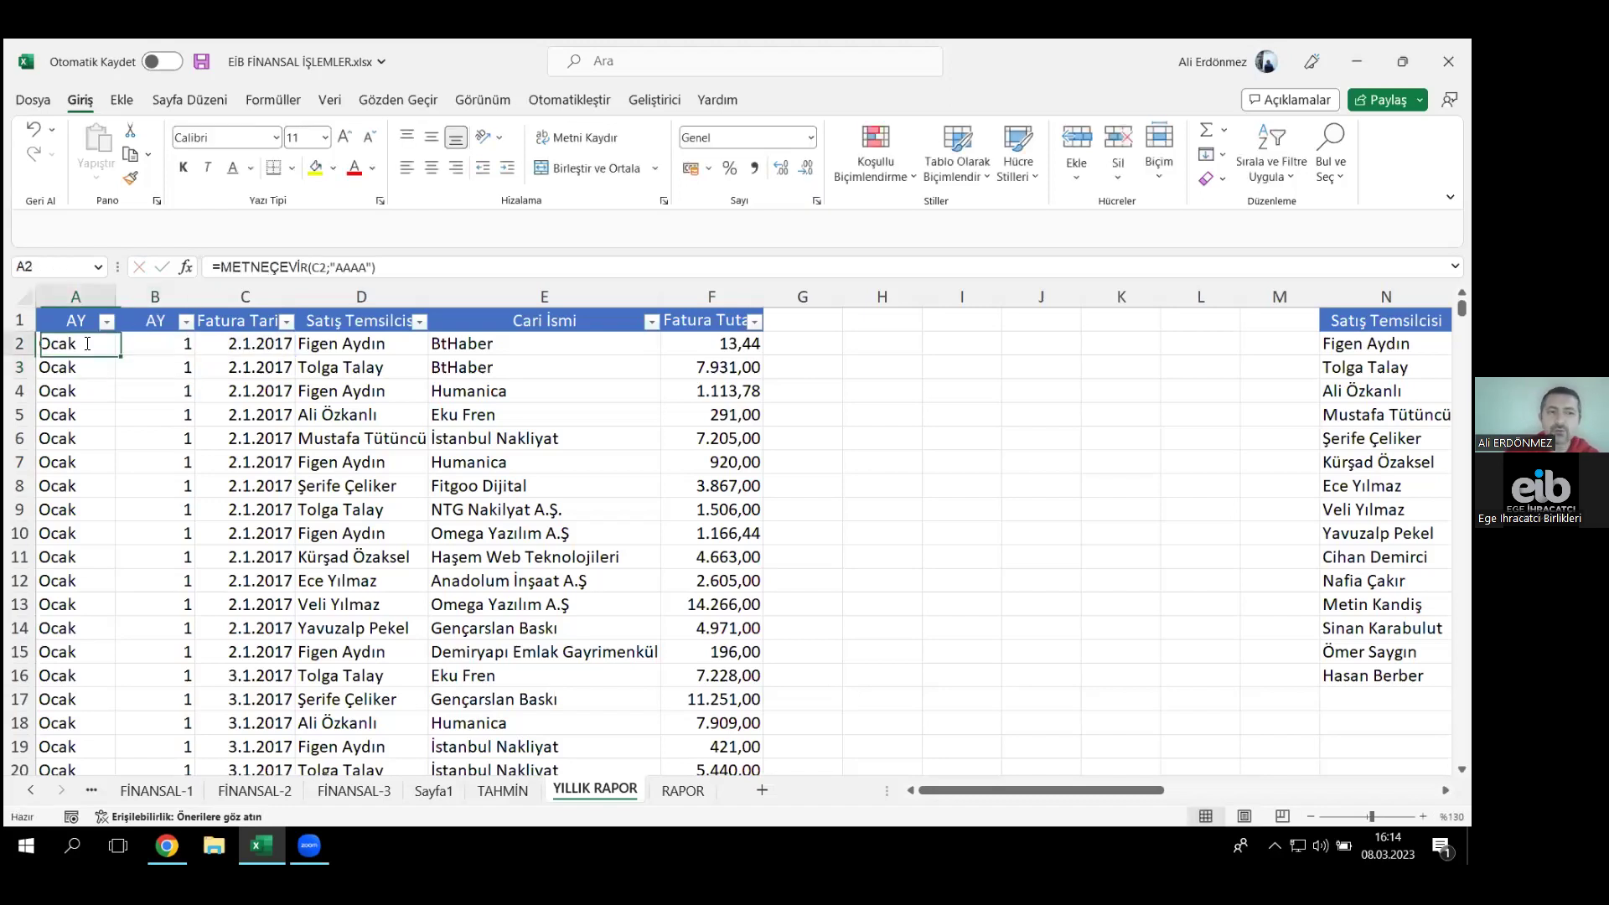
double_click(88, 344)
key(Return)
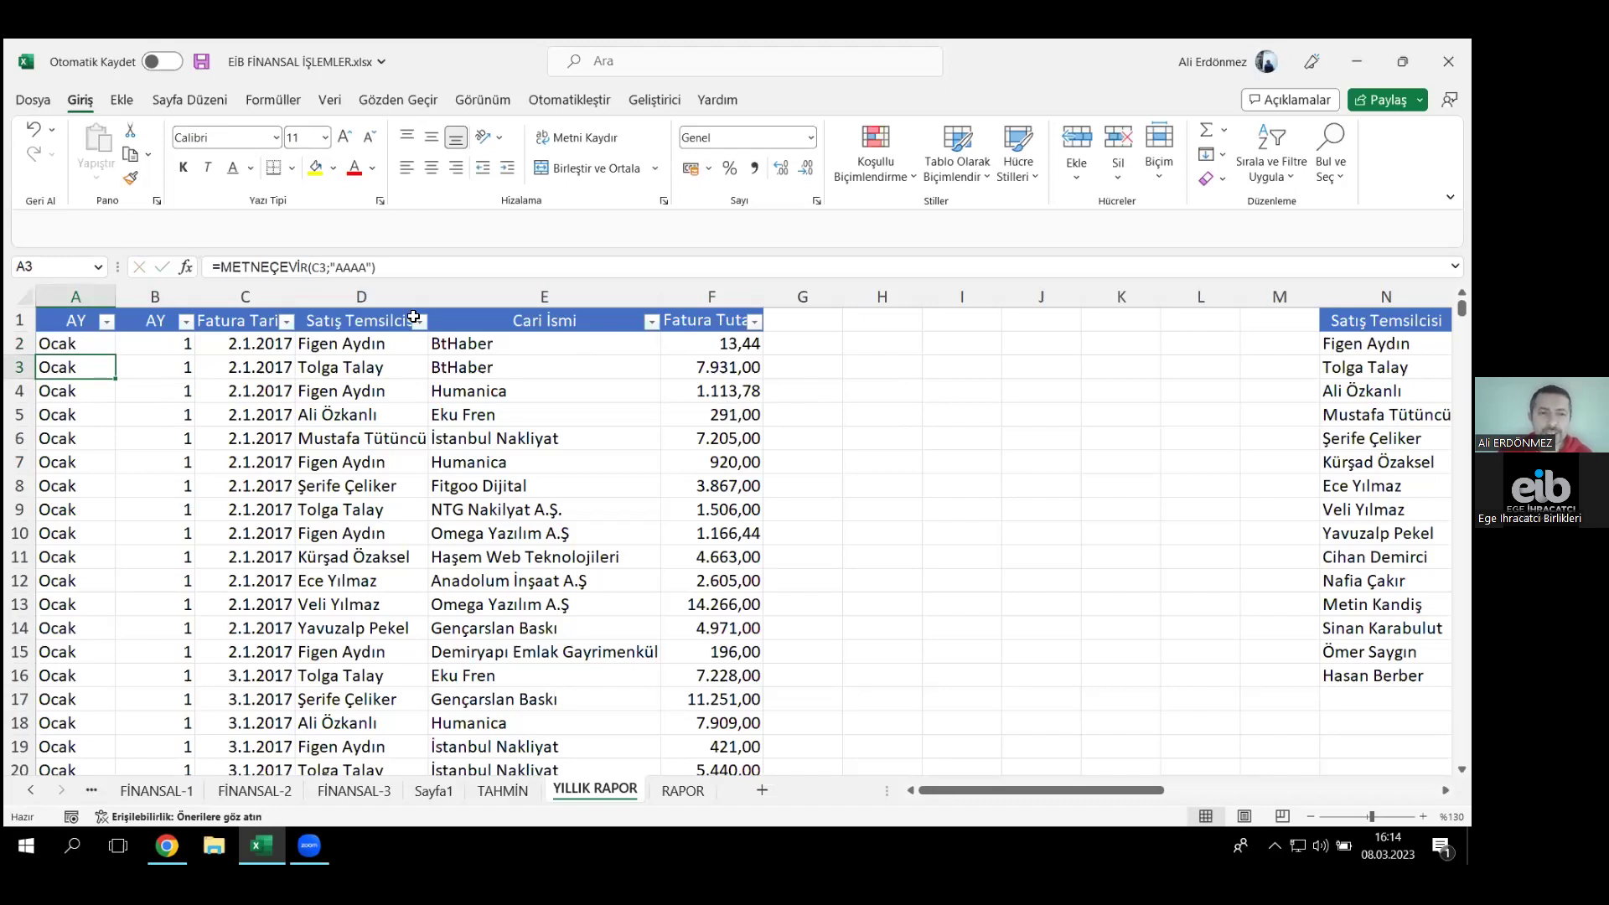
click(385, 303)
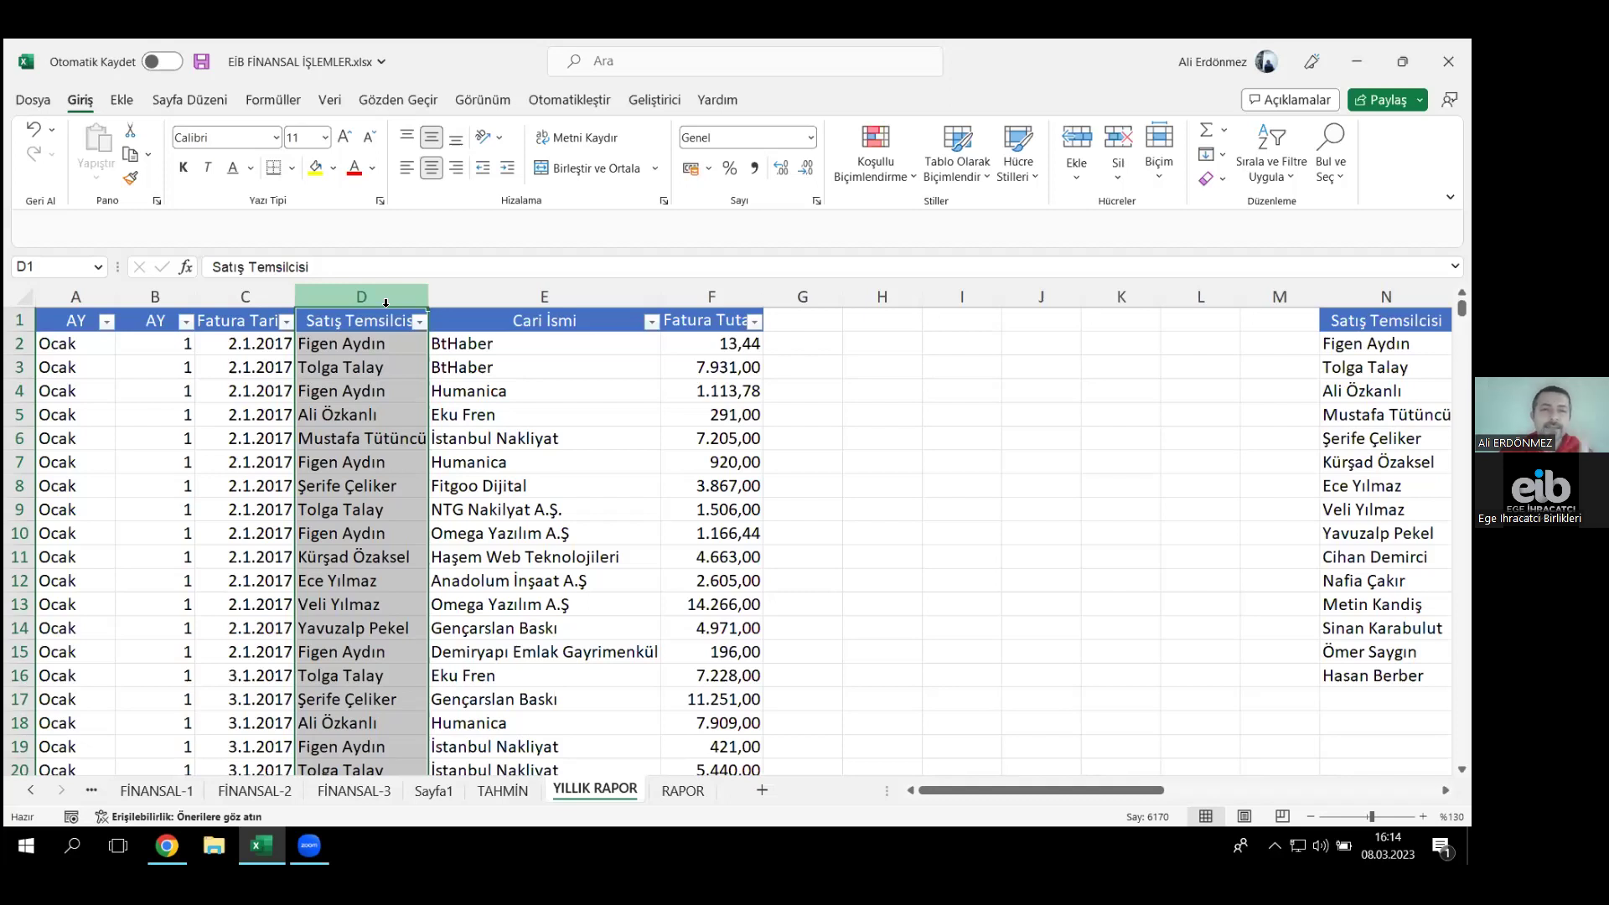
- Copy the Satış Temsilcisi column D into column I
key(ctrl+c)
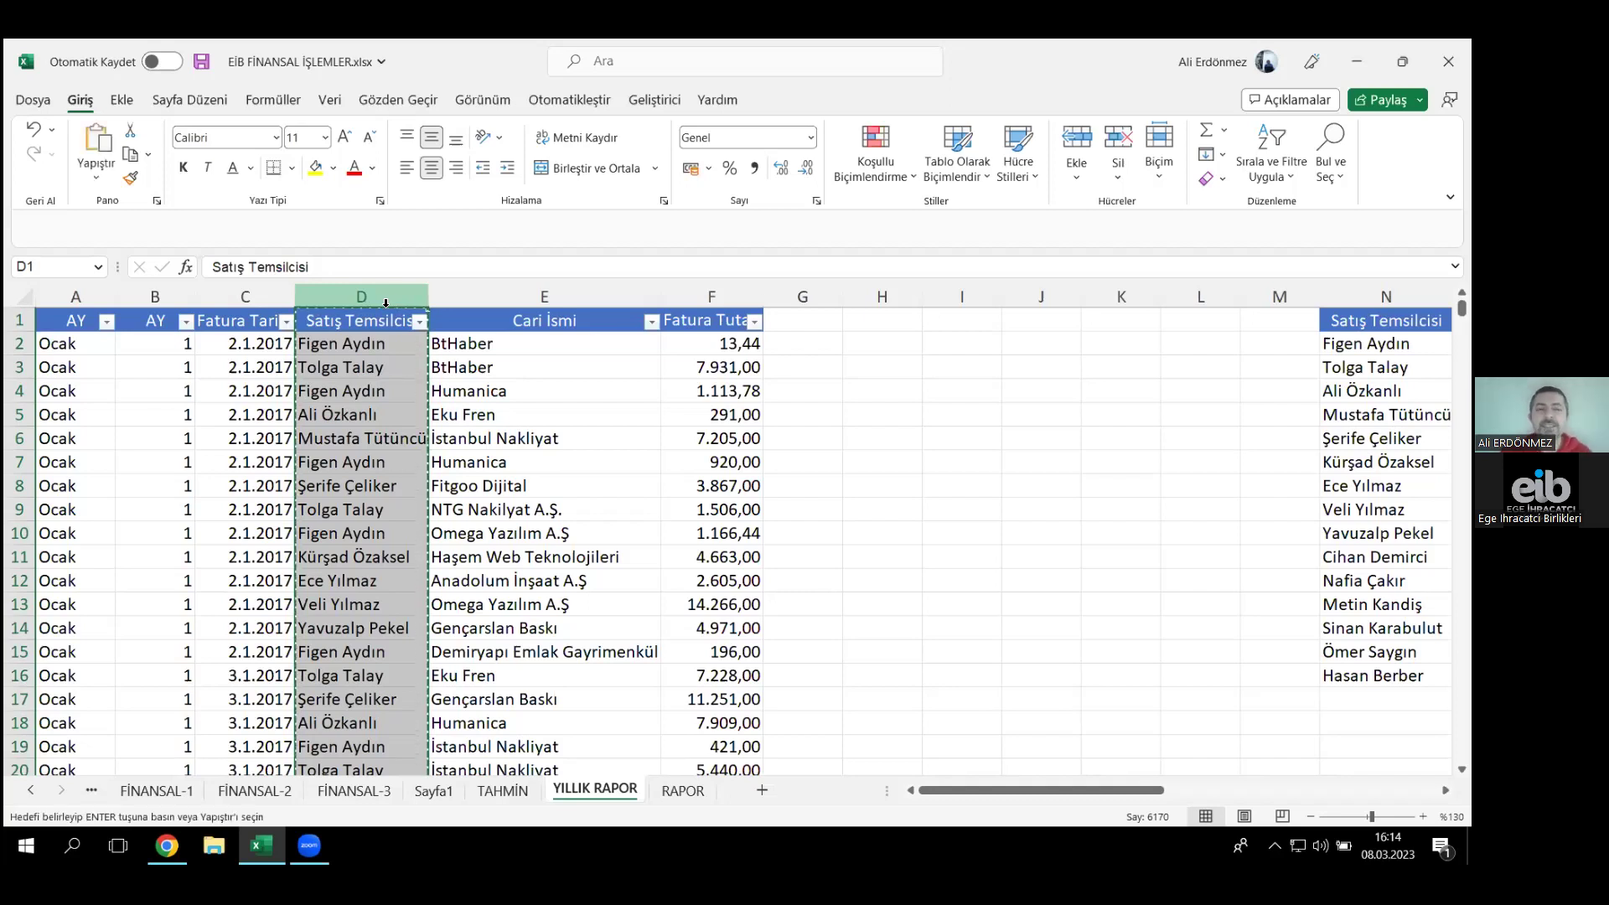
click(948, 298)
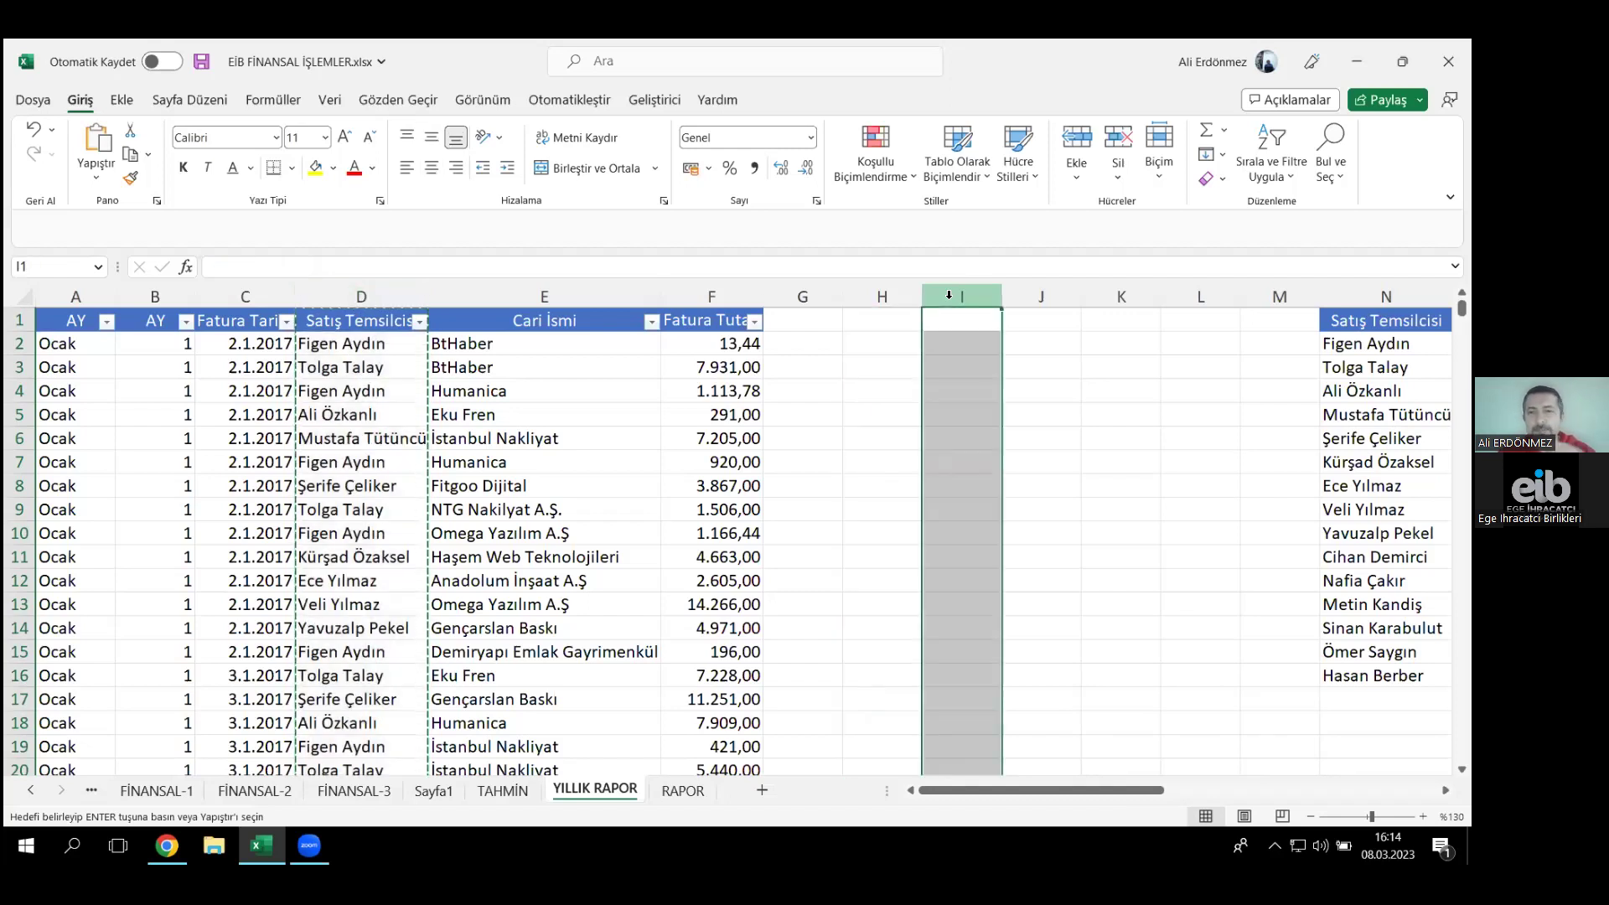
key(ctrl+v)
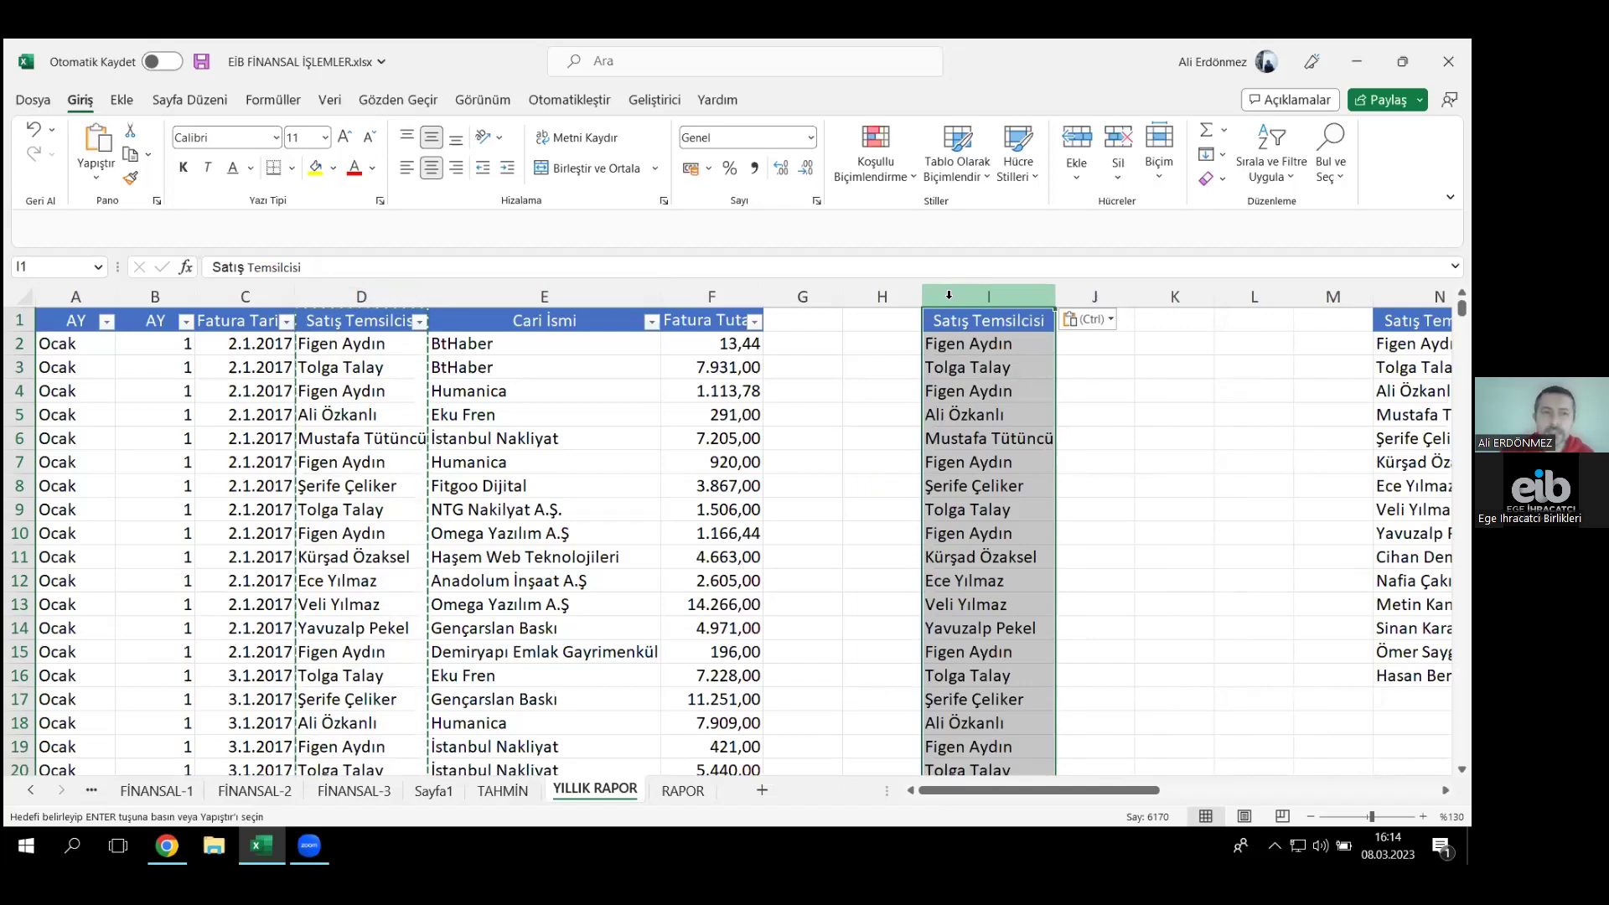
- Remove duplicates from column I, leaving 15 unique rep names
click(330, 100)
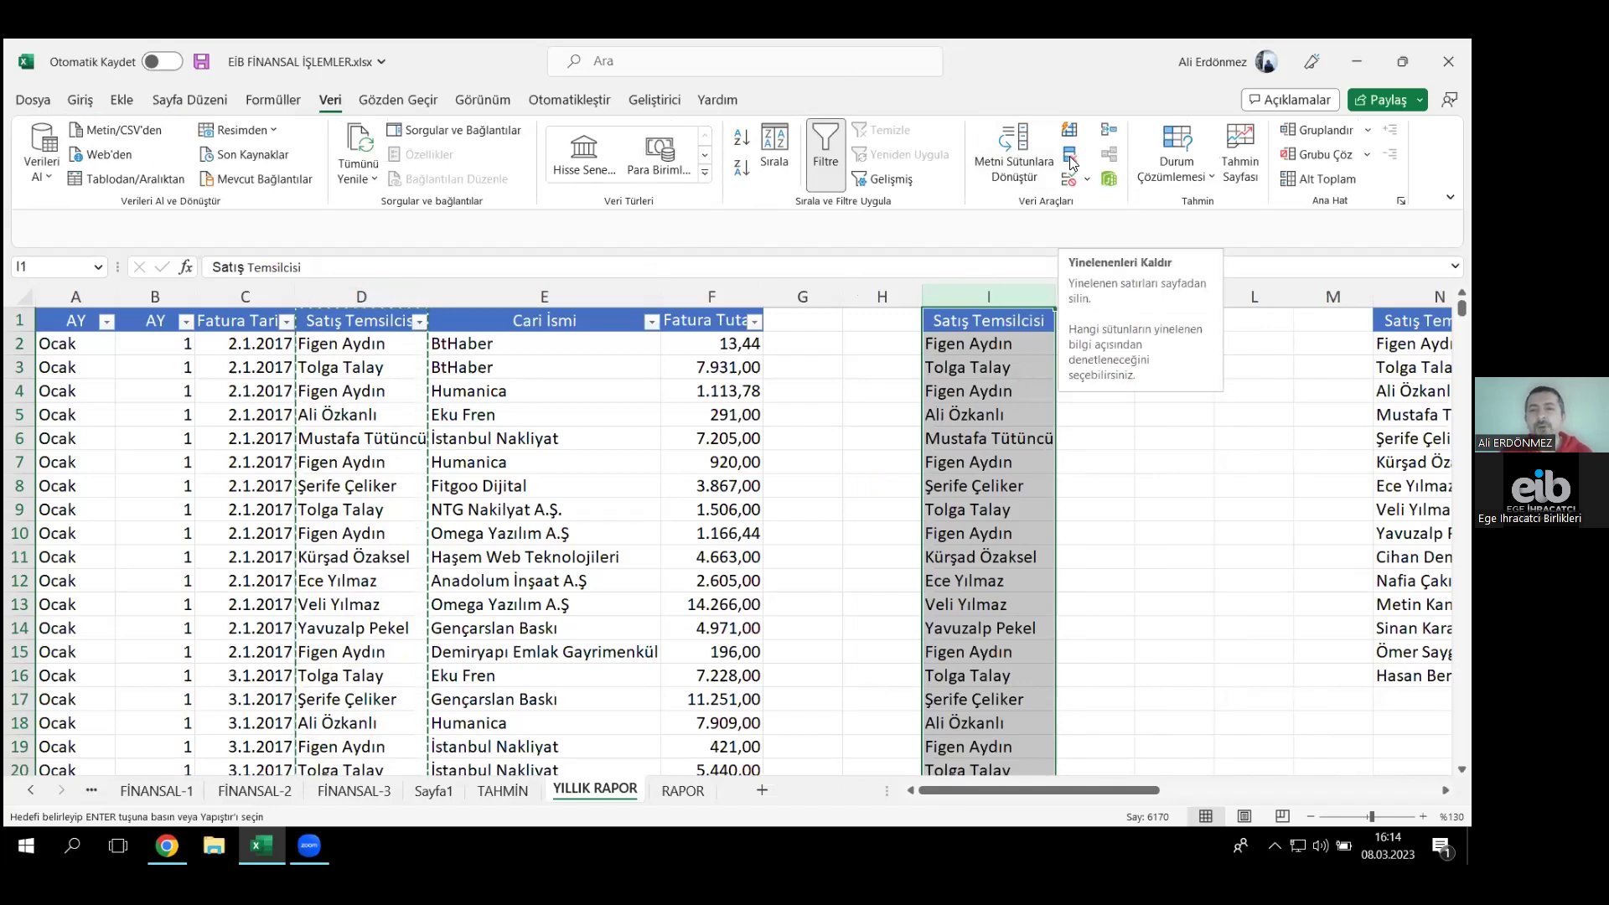
click(1070, 157)
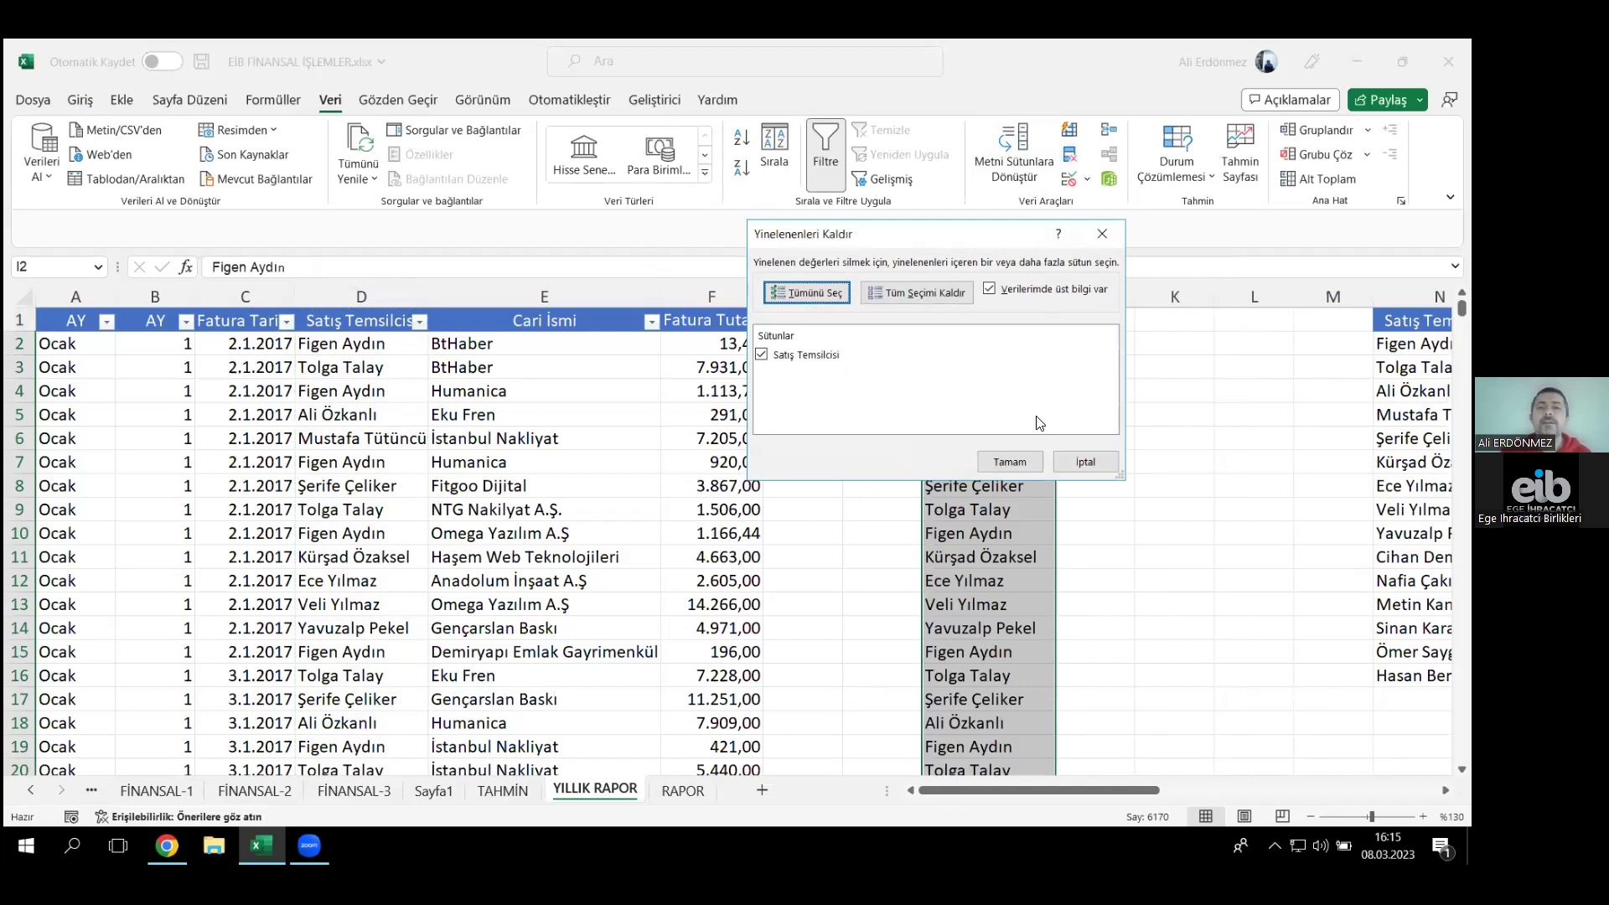
click(1002, 468)
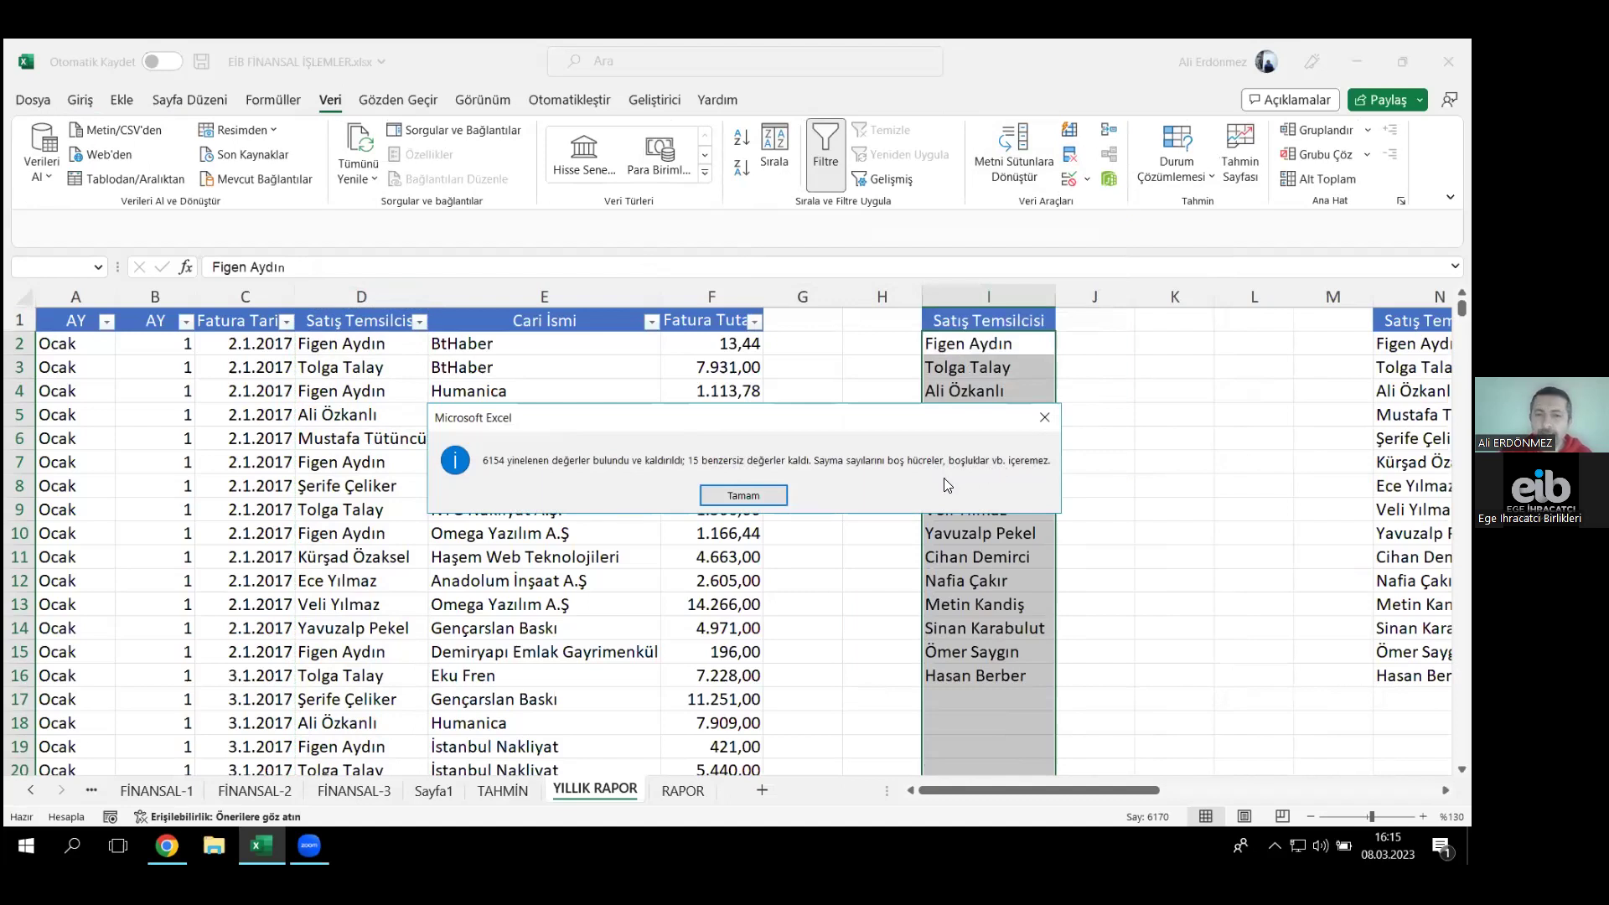
click(757, 493)
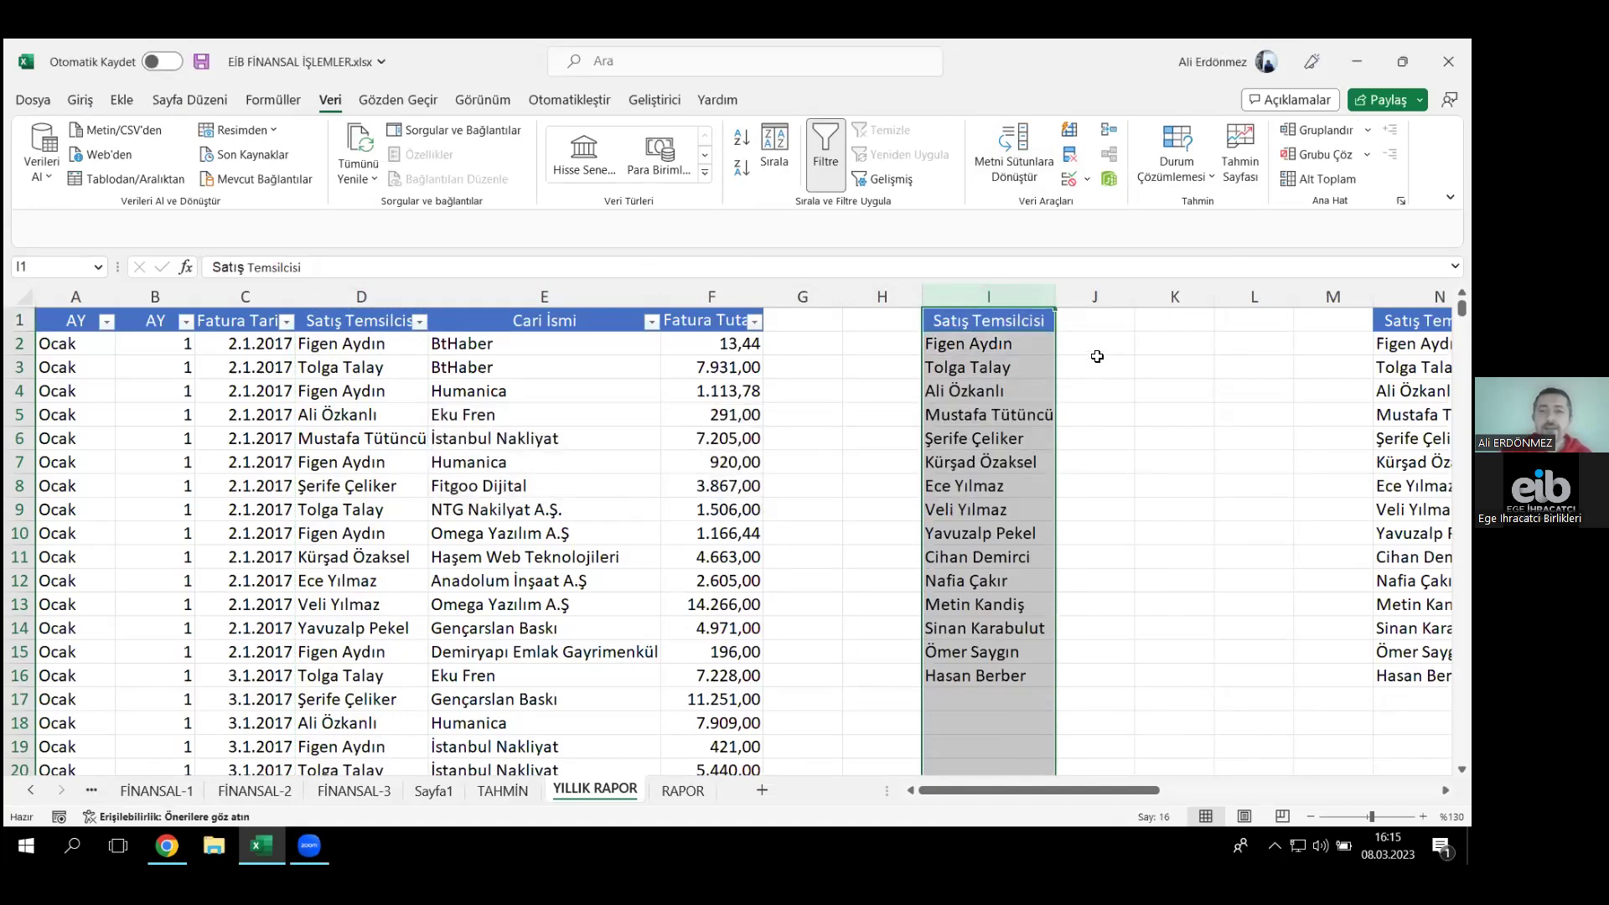
drag(1092, 319, 1094, 381)
click(1093, 319)
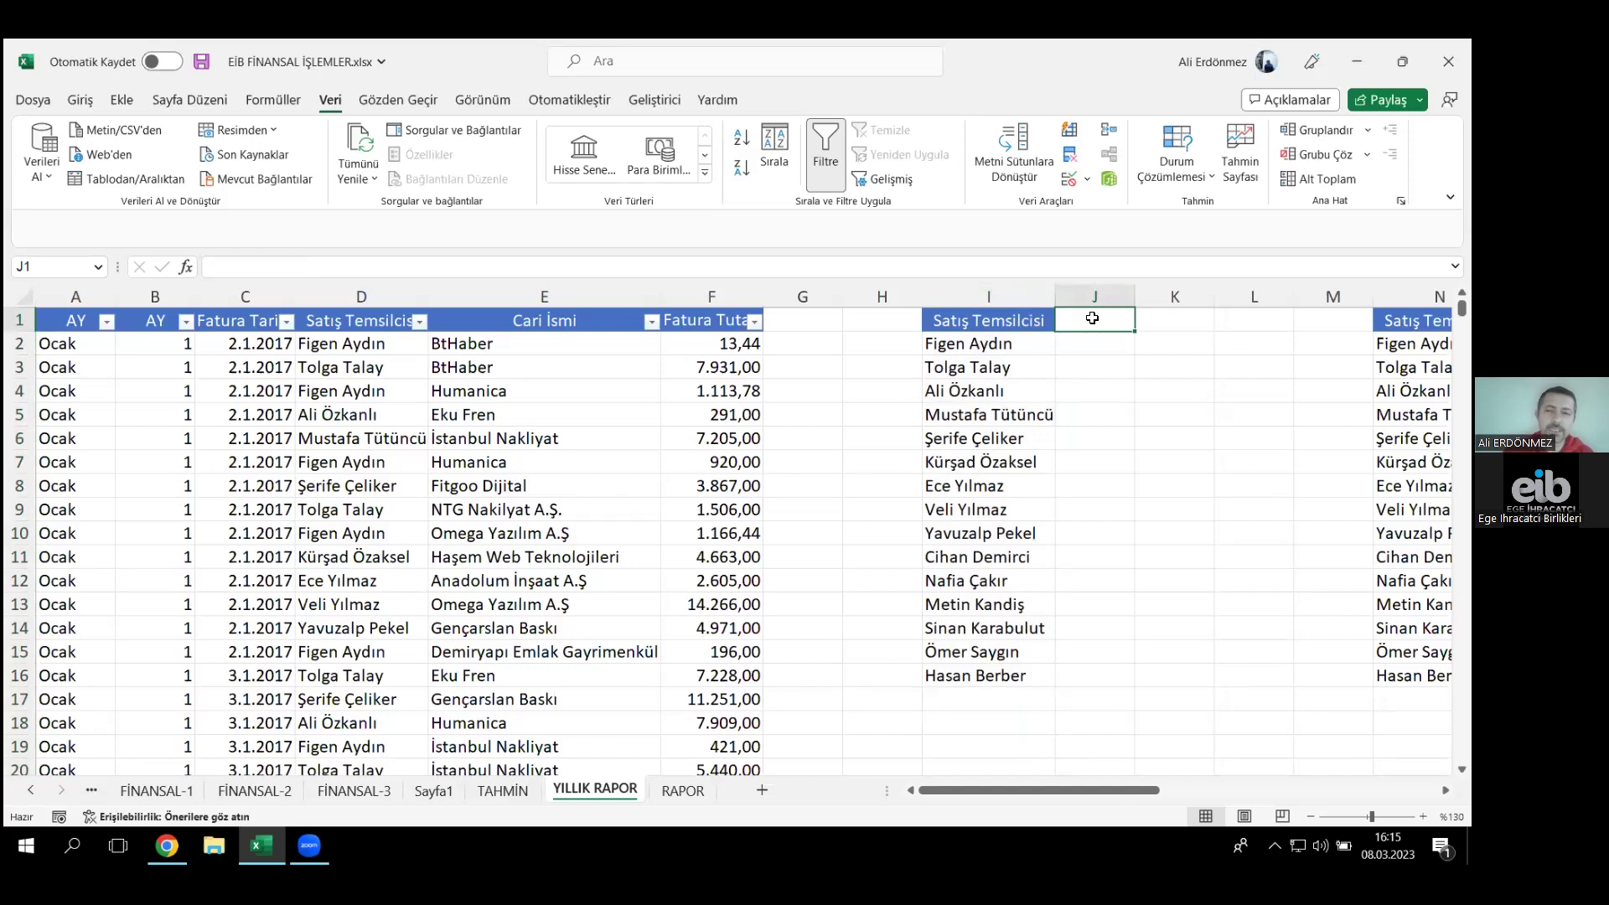
- Enter the month header OCAK in cell J1
text(OCAK)
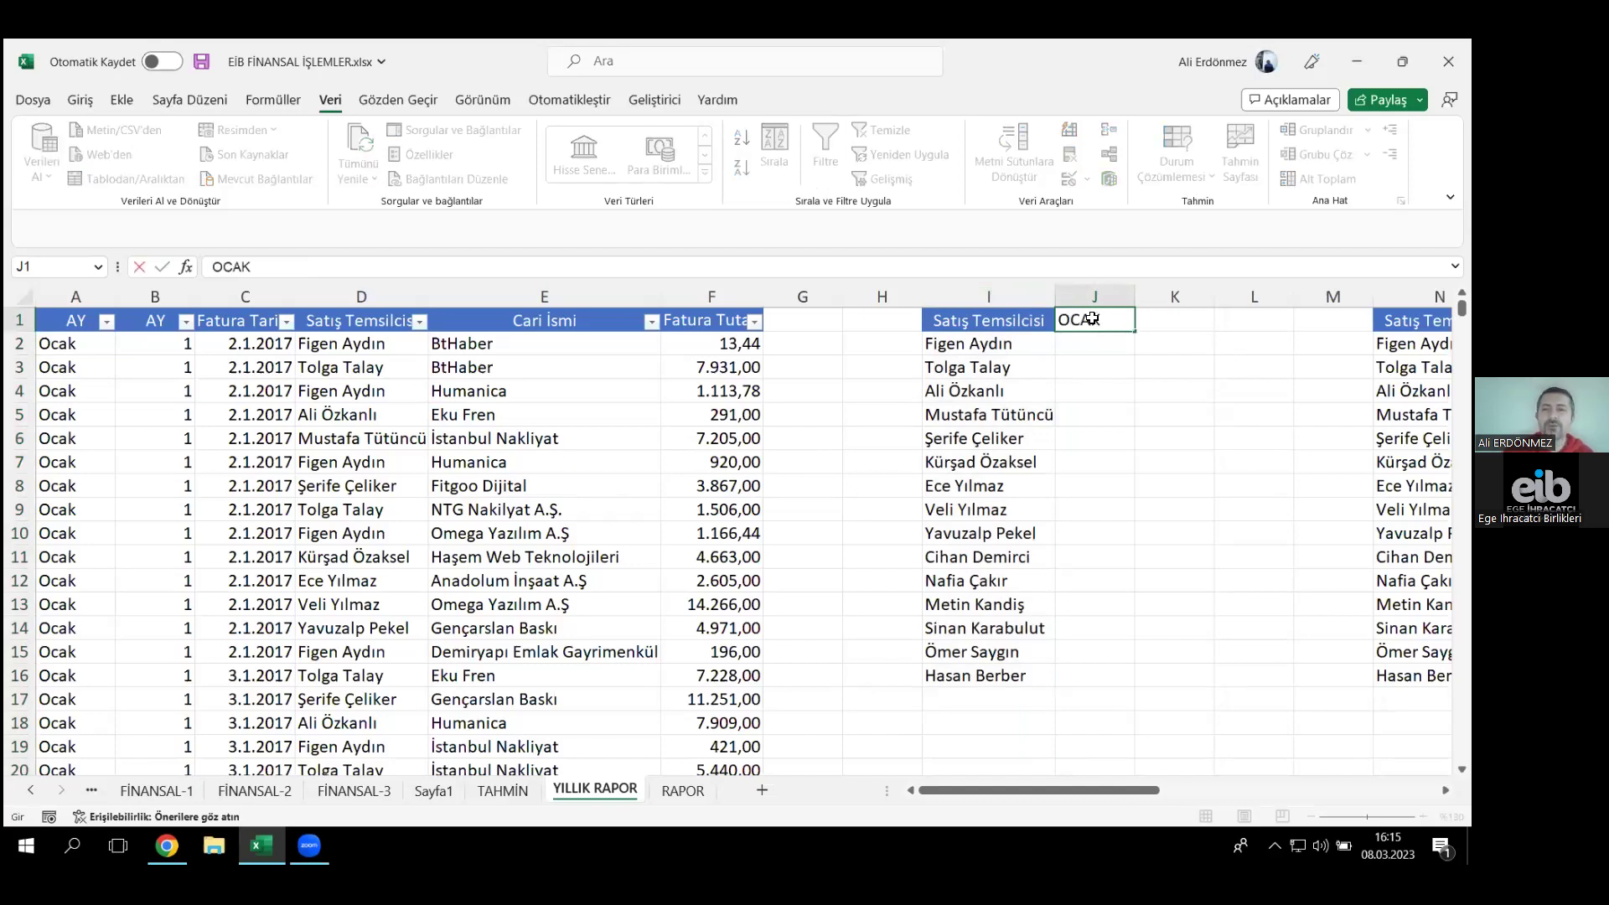
key(Return)
key(Right)
key(Right)
key(Right)
key(Right)
key(Right)
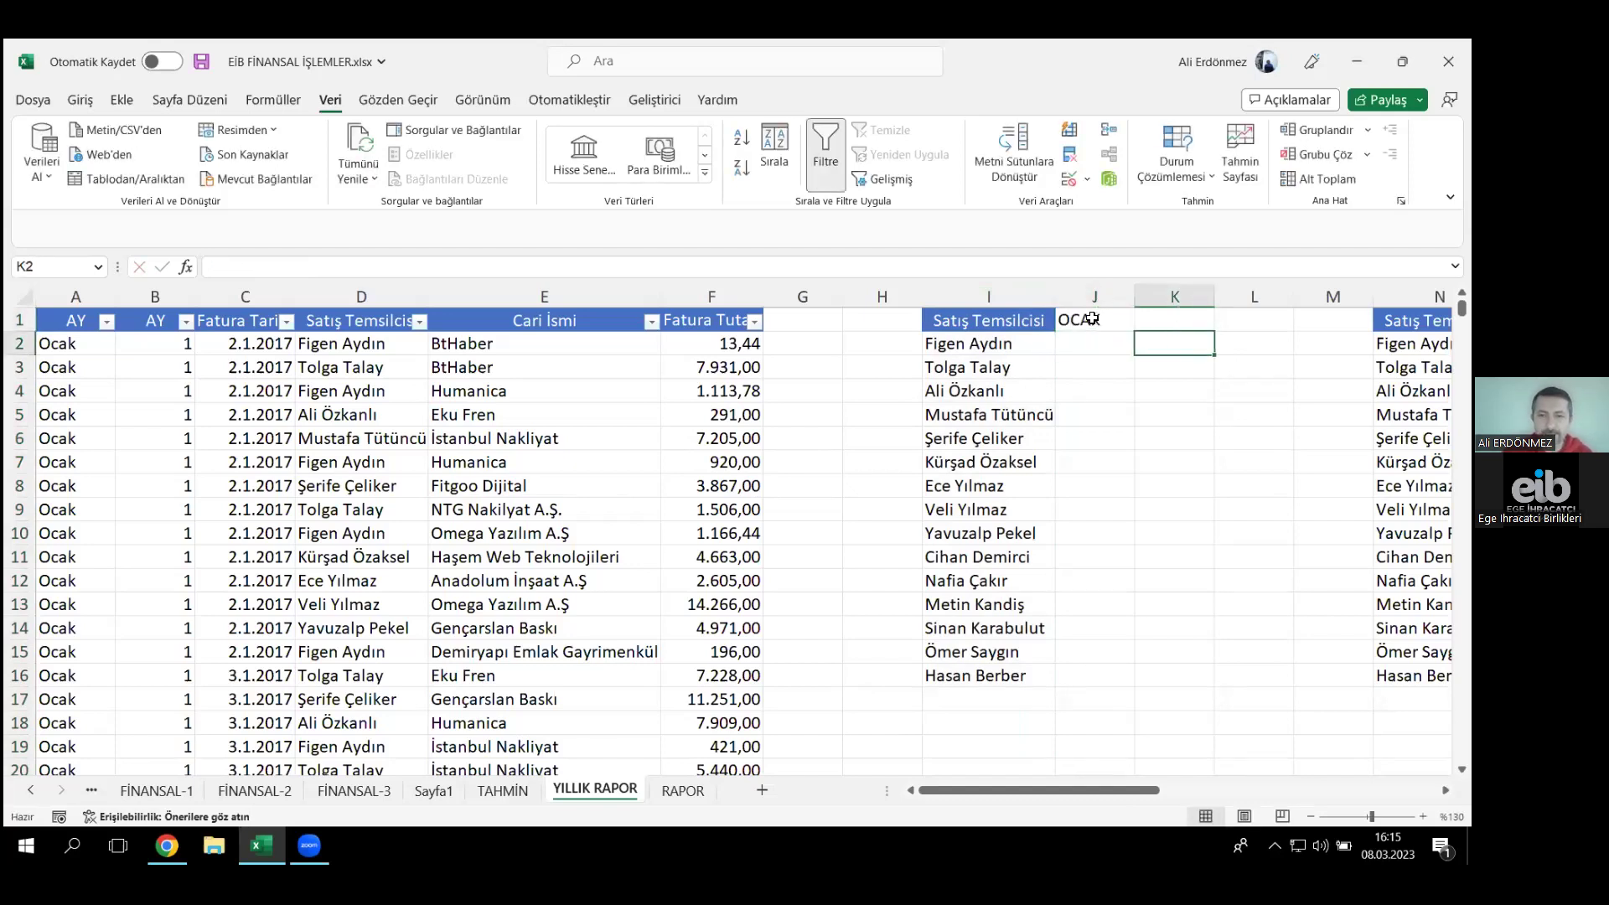
key(Left)
key(Left)
key(Left)
key(Left)
key(Left)
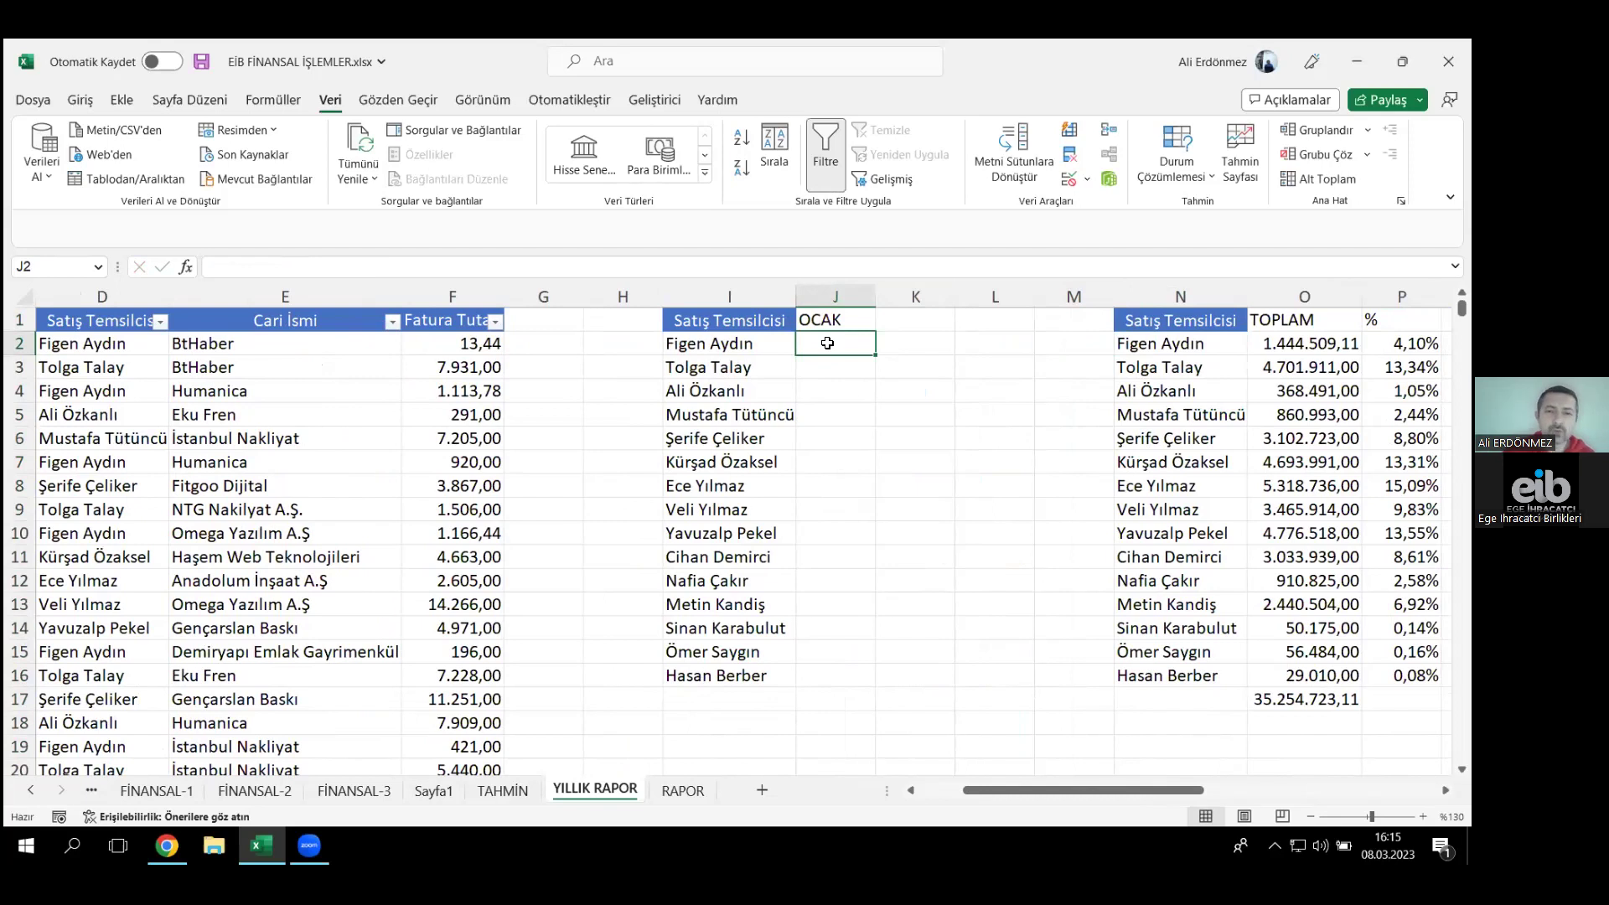
- Inspect the existing =ÇOKETOPLA(F:F;D:D;N2) rep-total formula in O2
click(1124, 345)
key(Right)
scroll(1124, 344, right, 1)
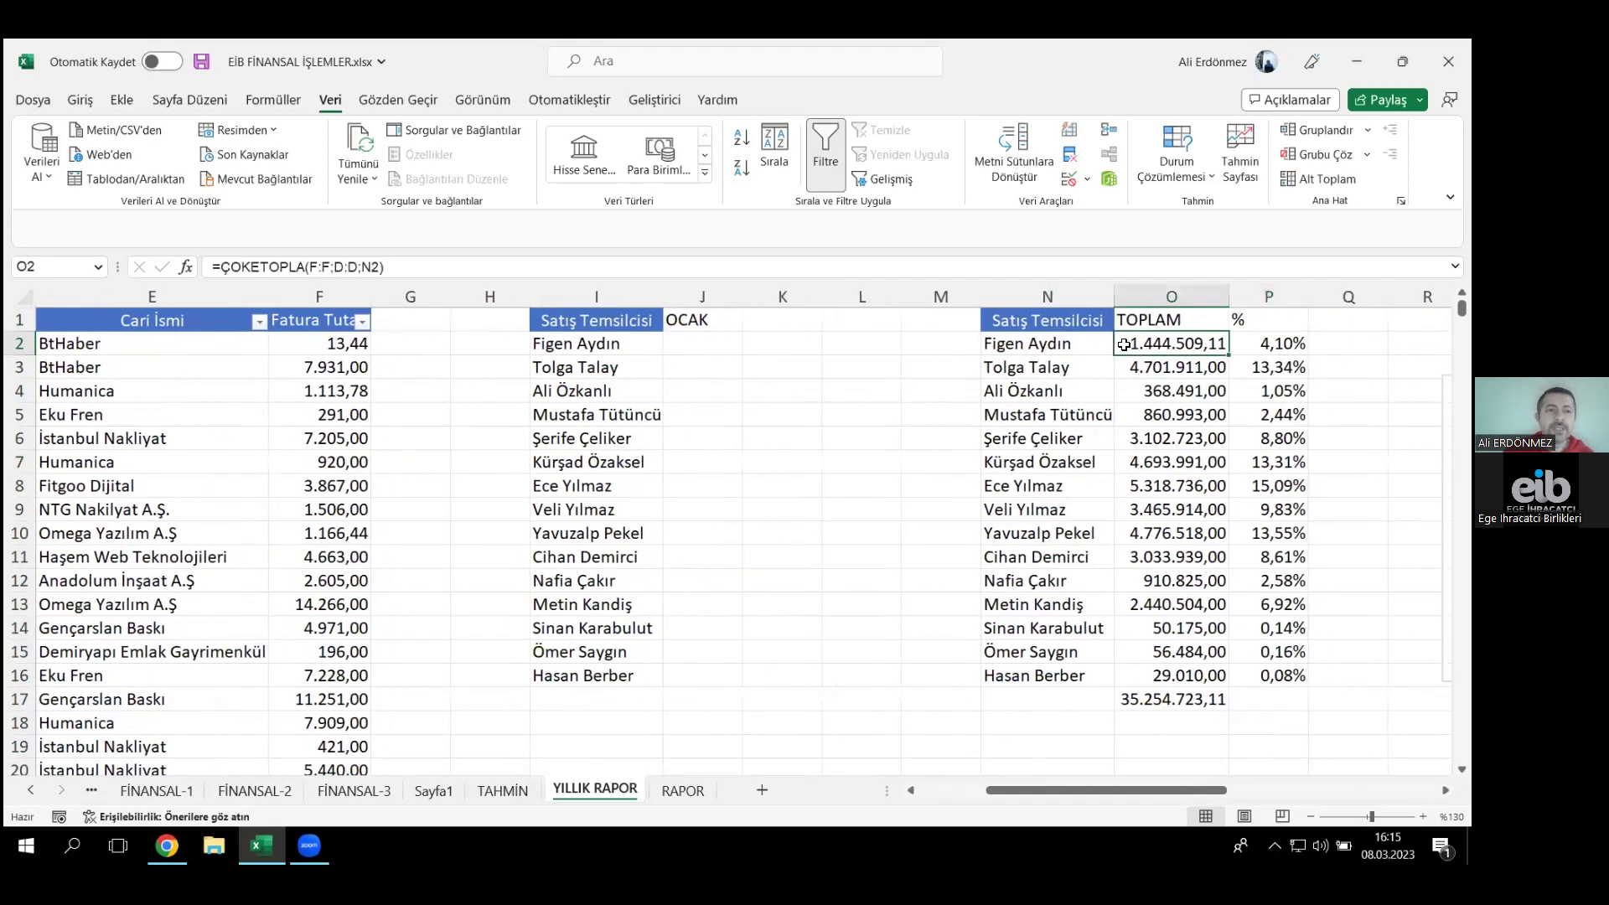
double_click(1124, 344)
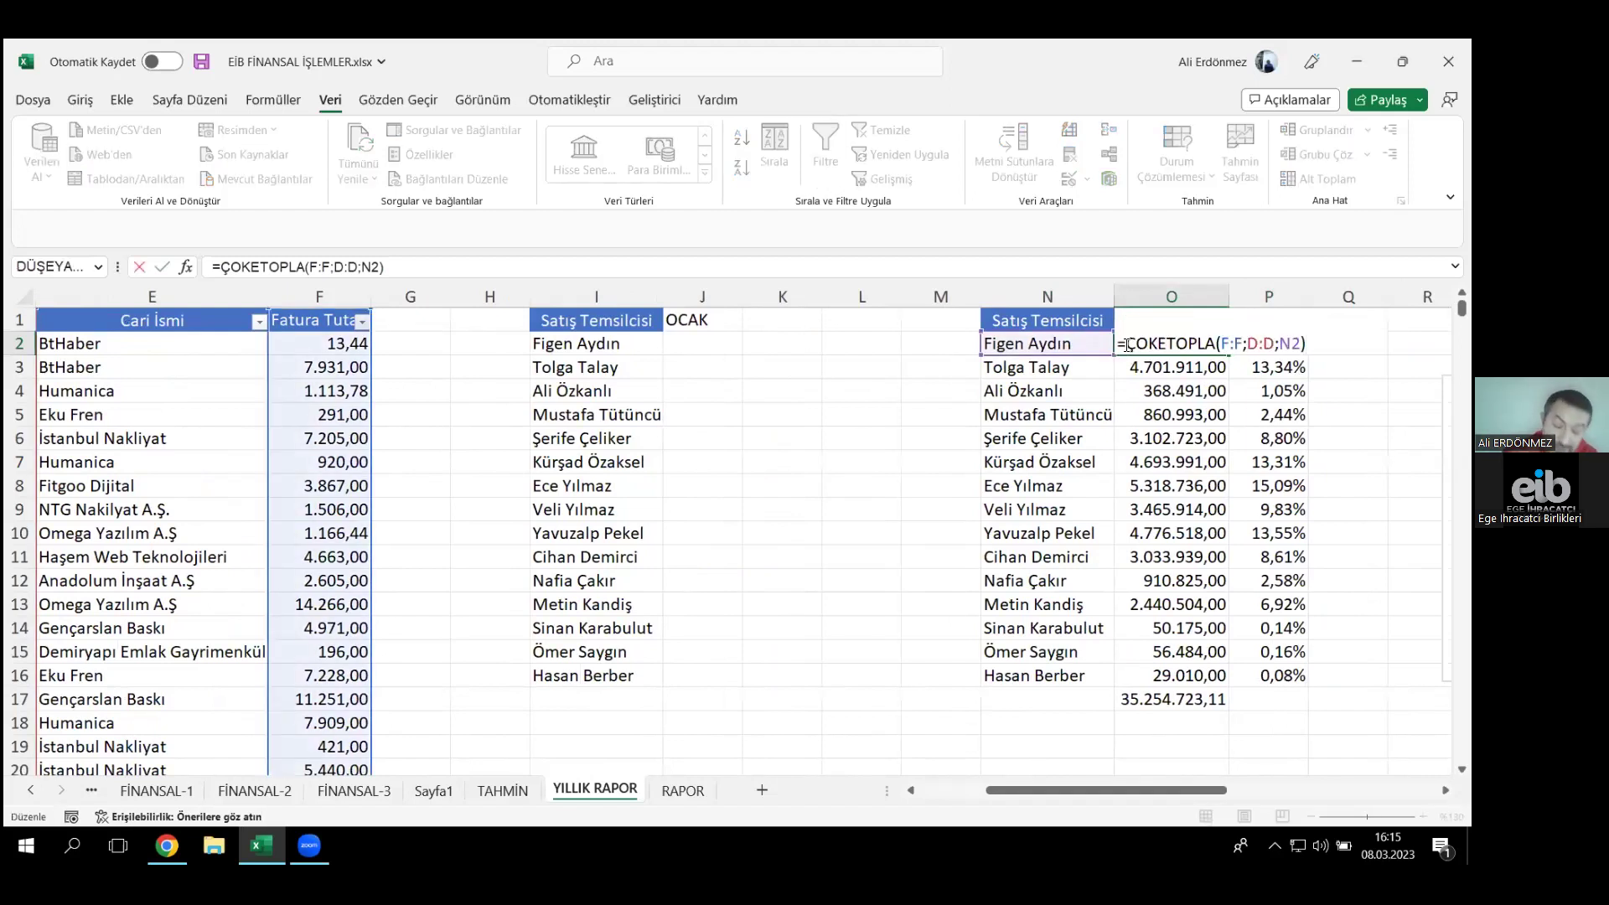
key(Escape)
- In J2, begin =ÇOKETOPLA( with column F as the sum range
key(Left)
key(Left)
key(Left)
key(Left)
key(Left)
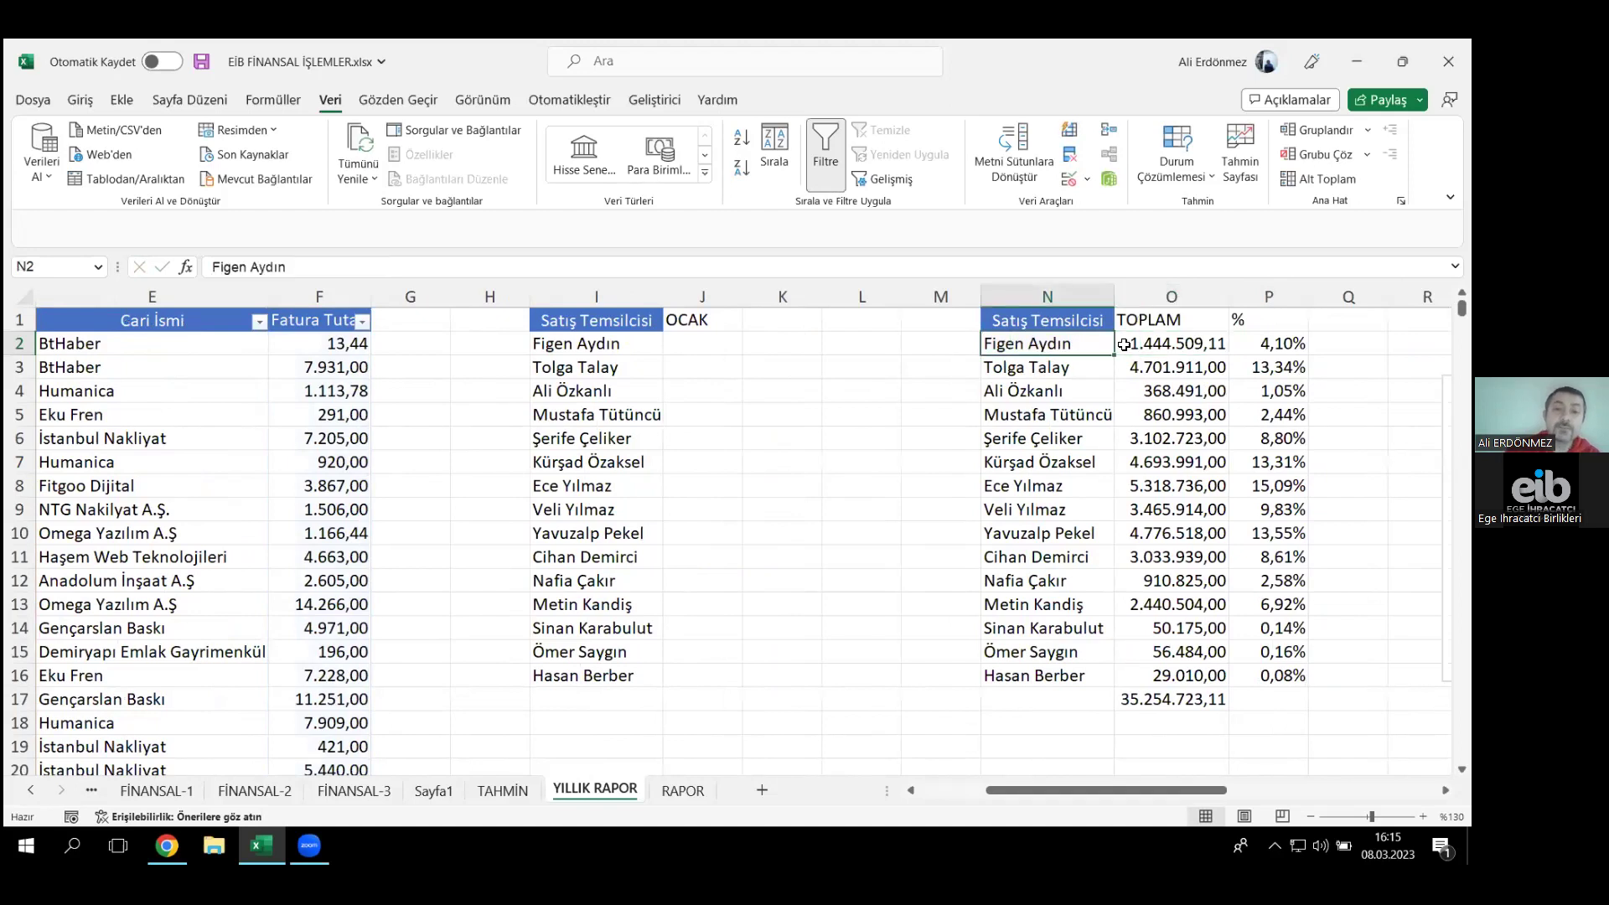
key(Left)
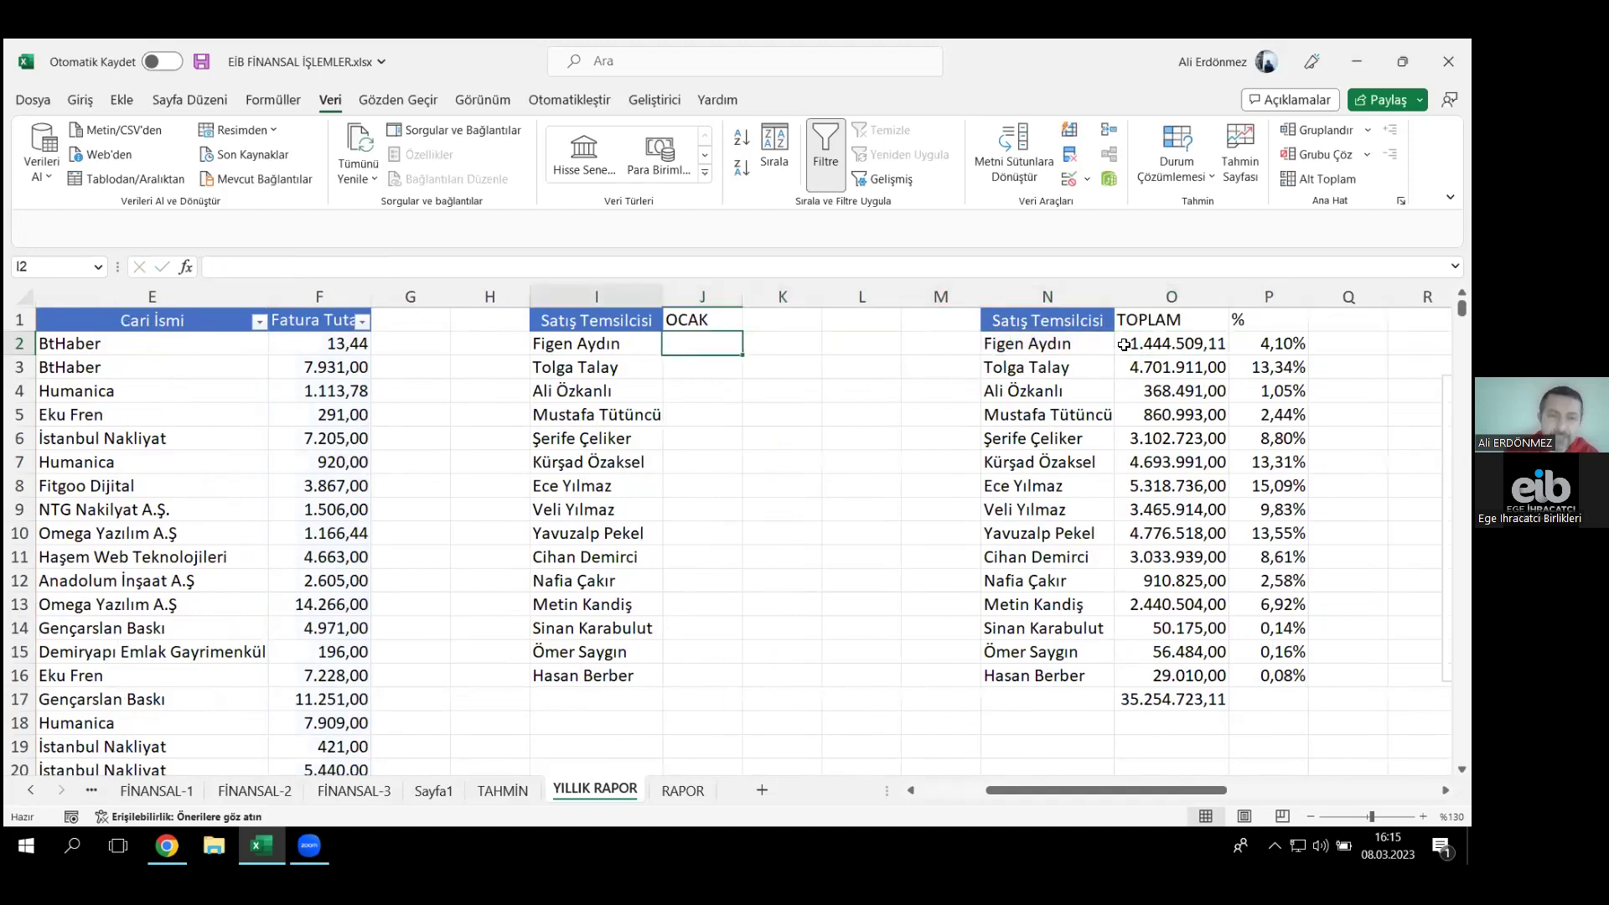
key(Right)
key(Up)
key(Down)
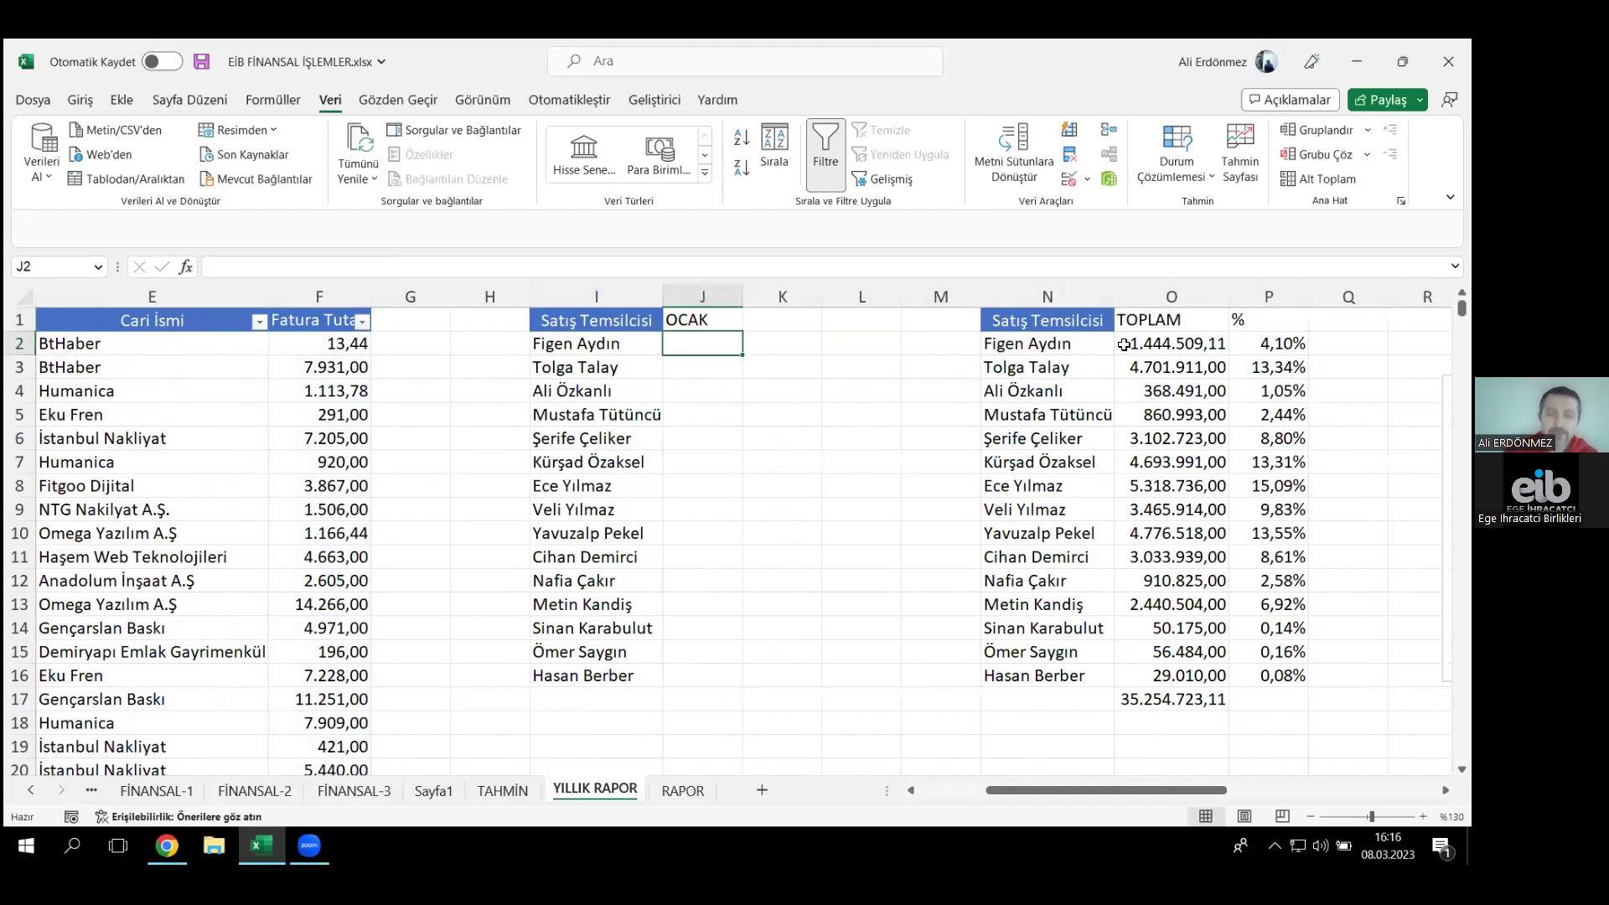
text(=ÇOKE)
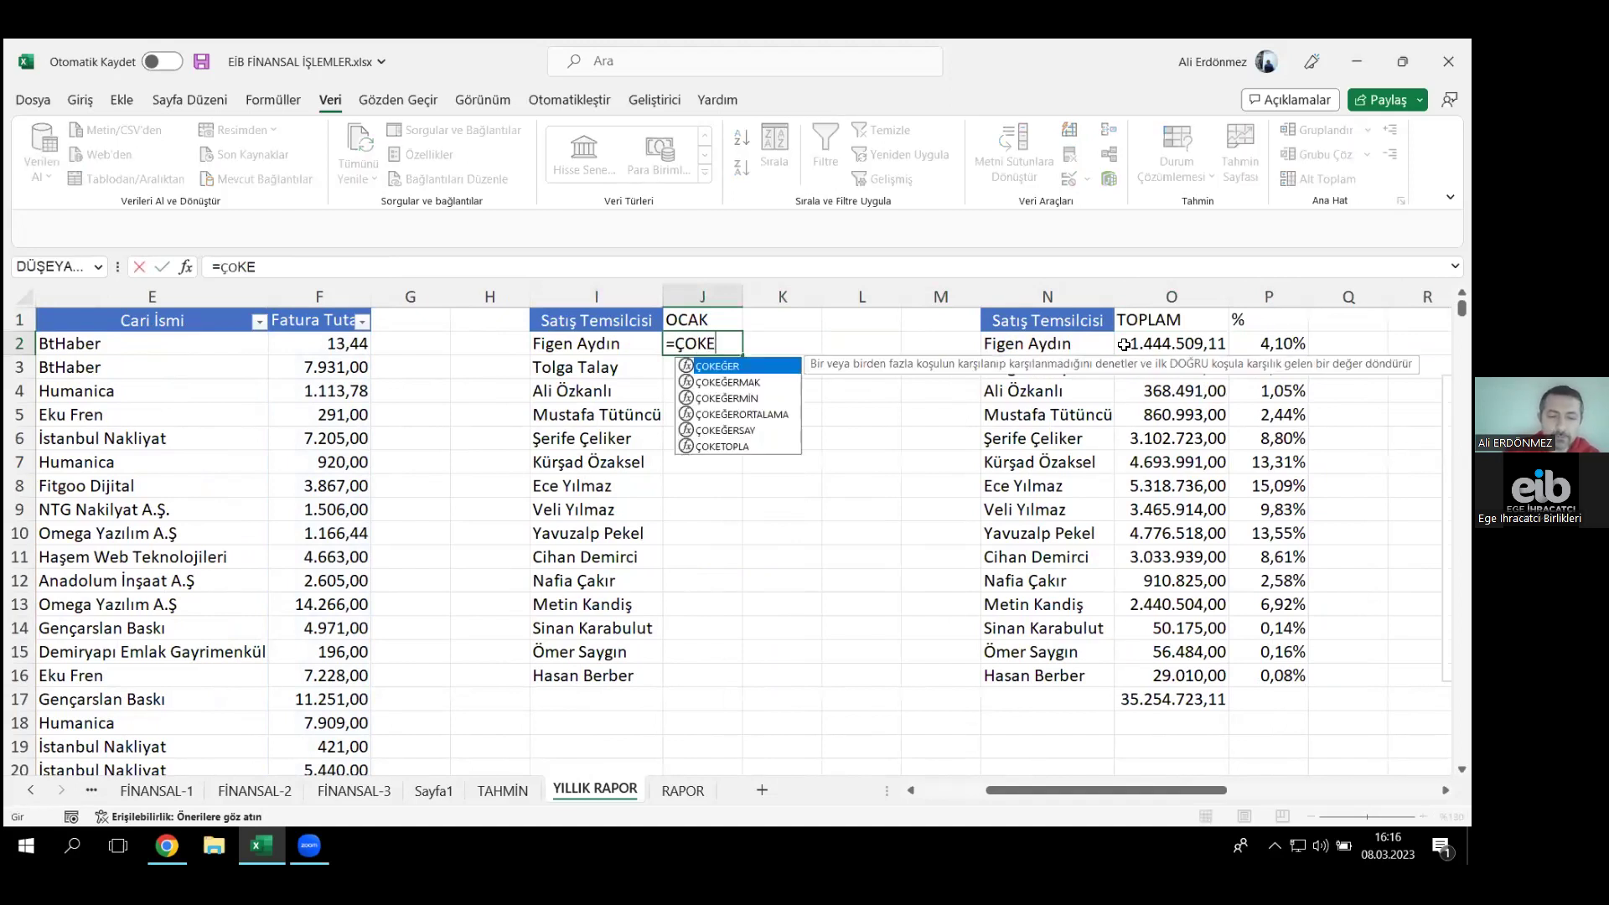
text(TOPLA()
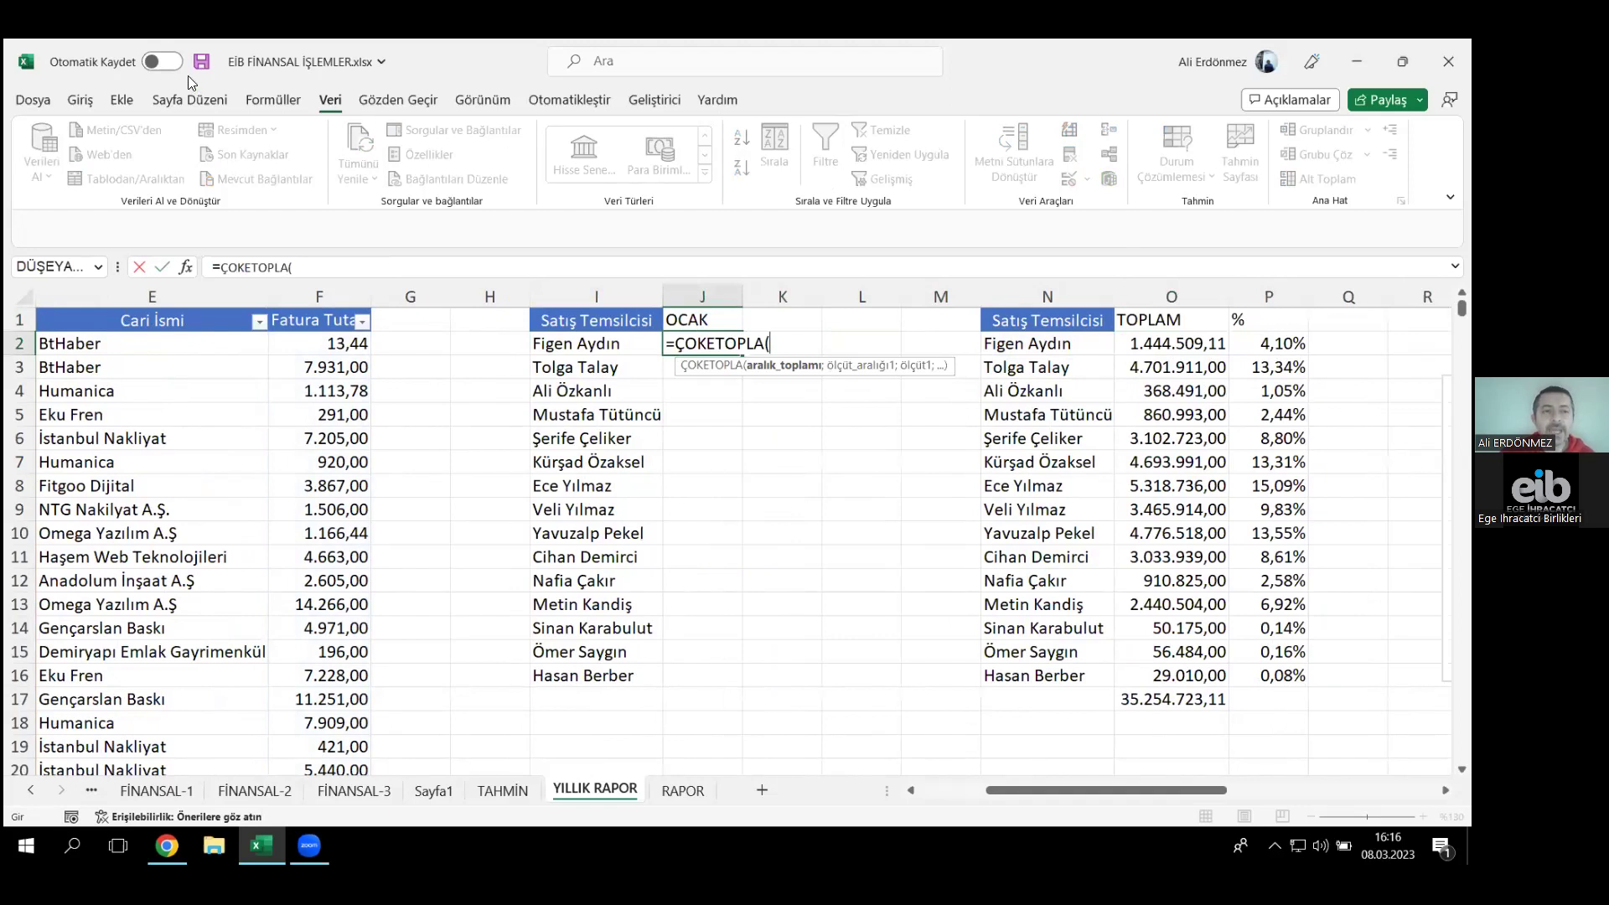
click(312, 290)
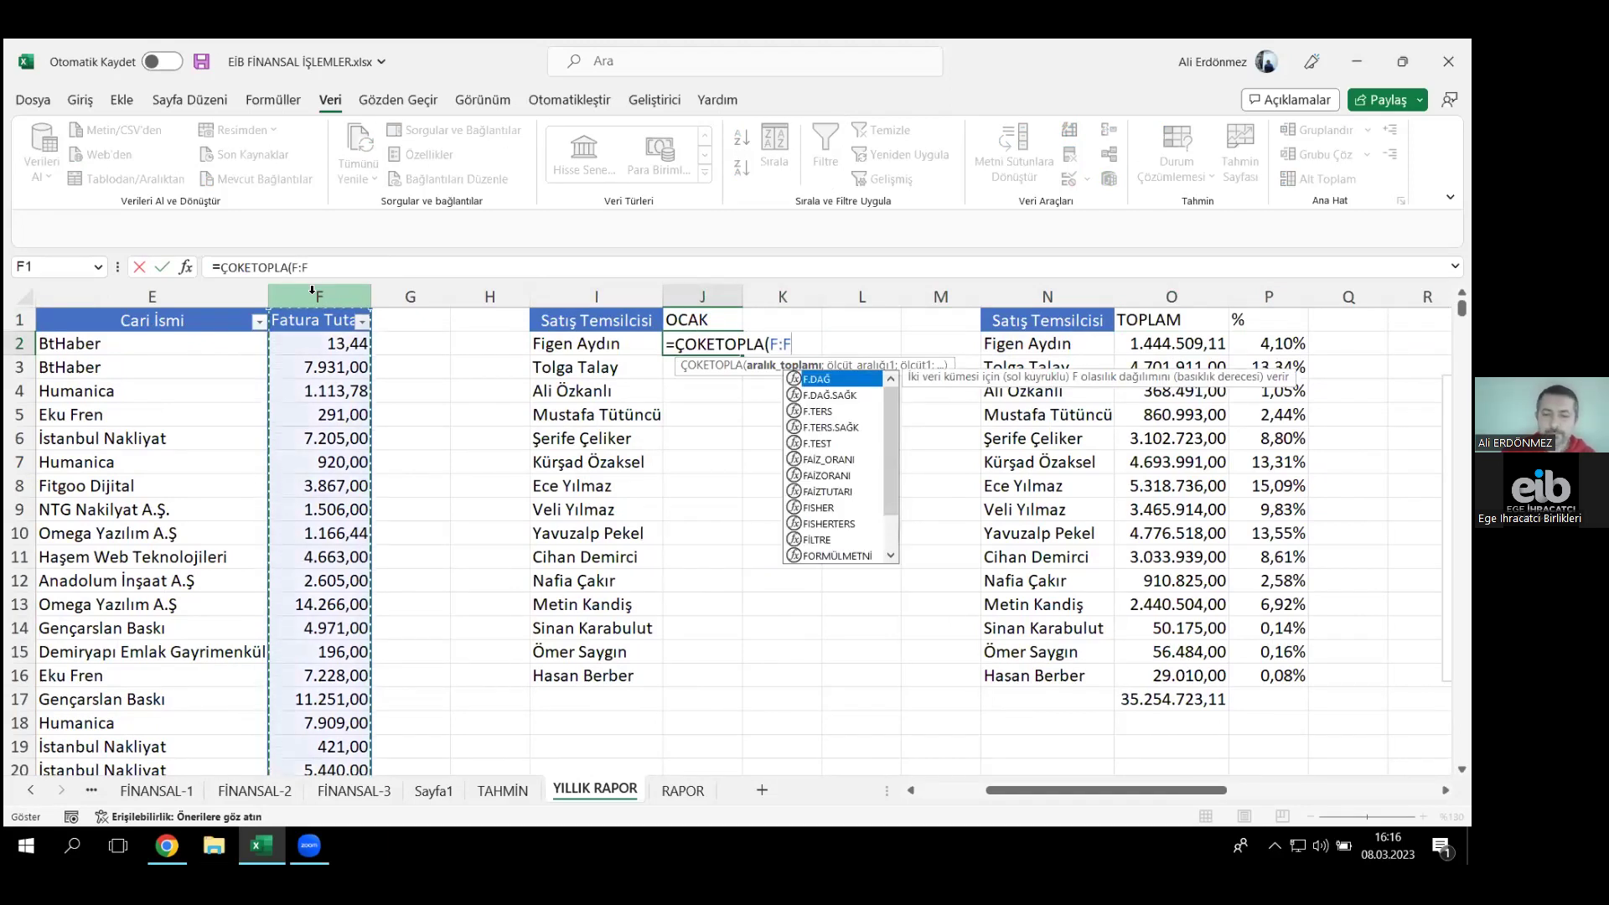
text(;)
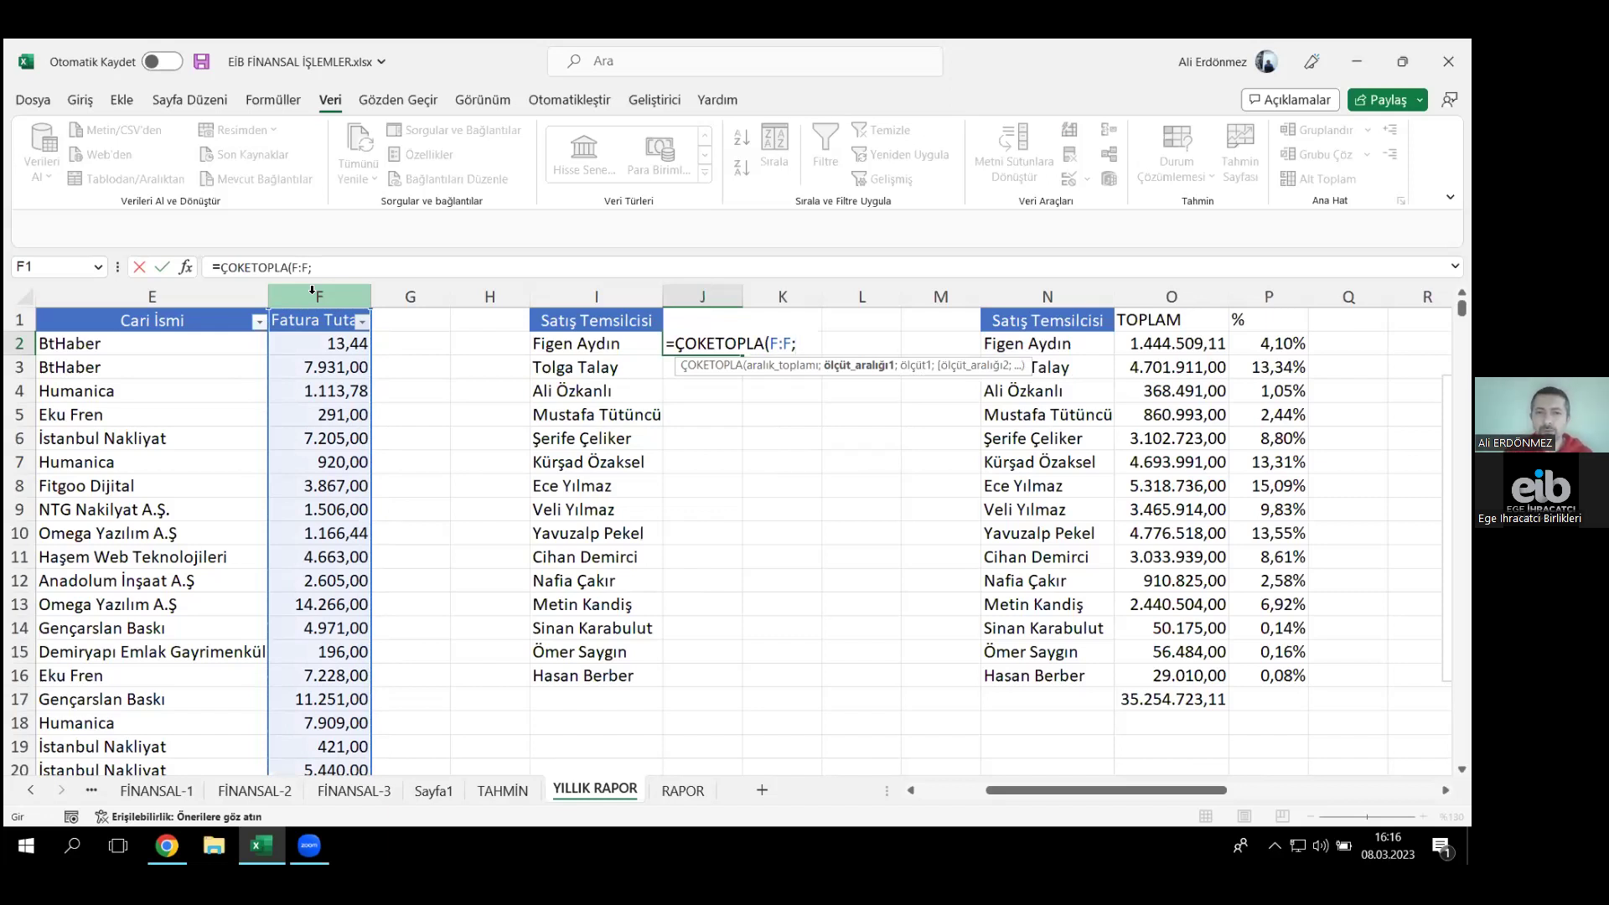
- Add column D as criteria range and I2 as criterion, giving =ÇOKETOPLA(F:F;D:D;I2;
drag(1017, 795, 995, 795)
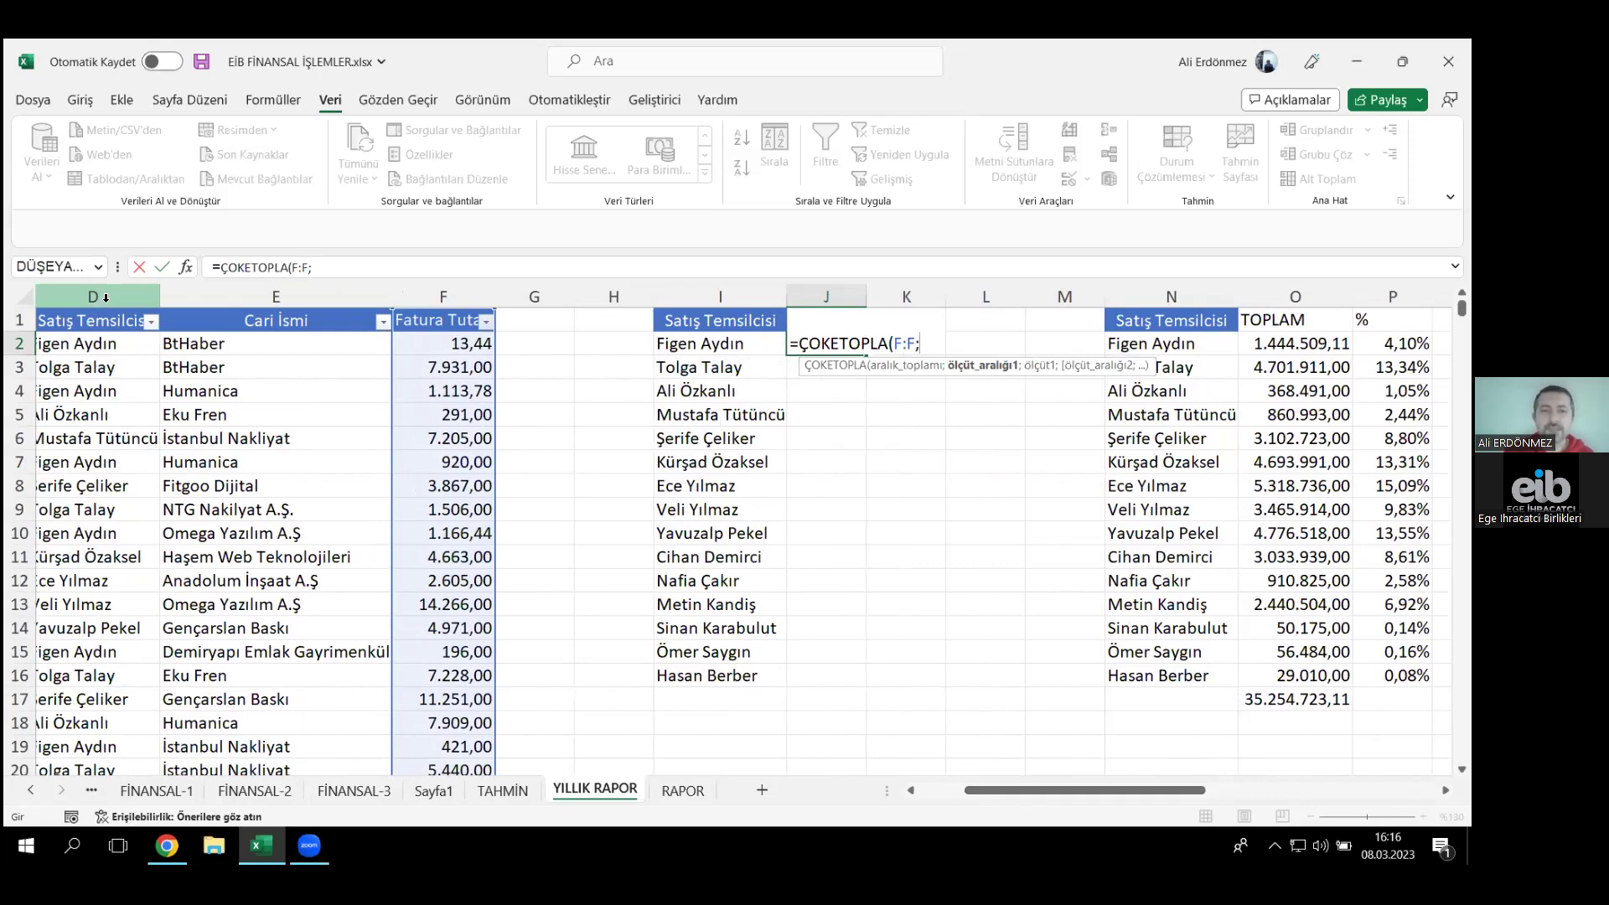
click(105, 298)
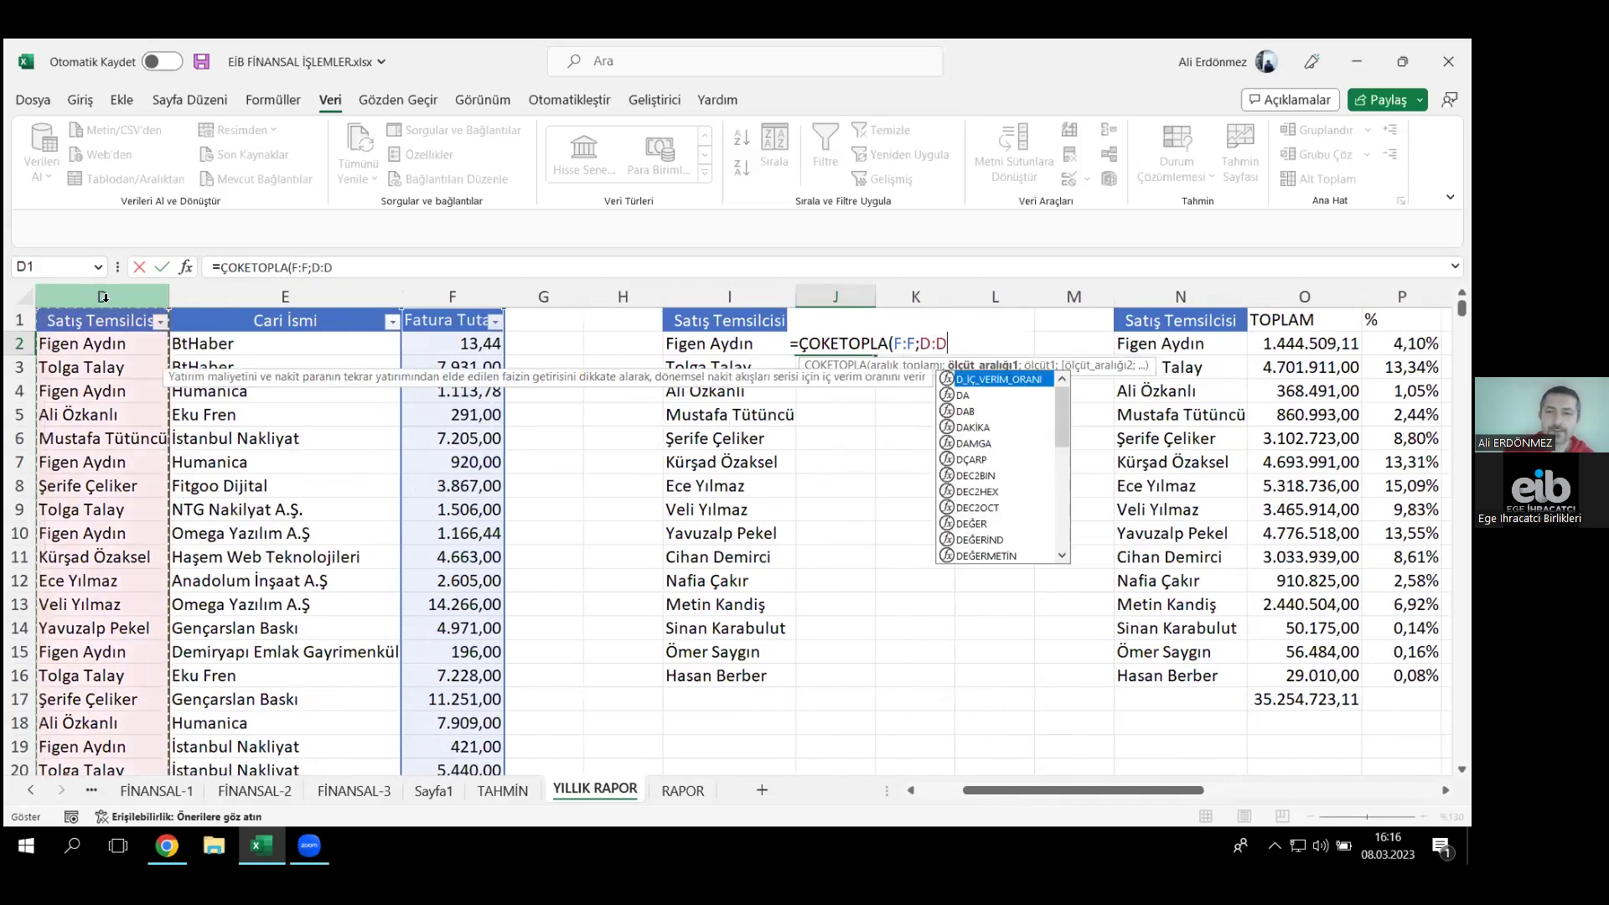
text(;)
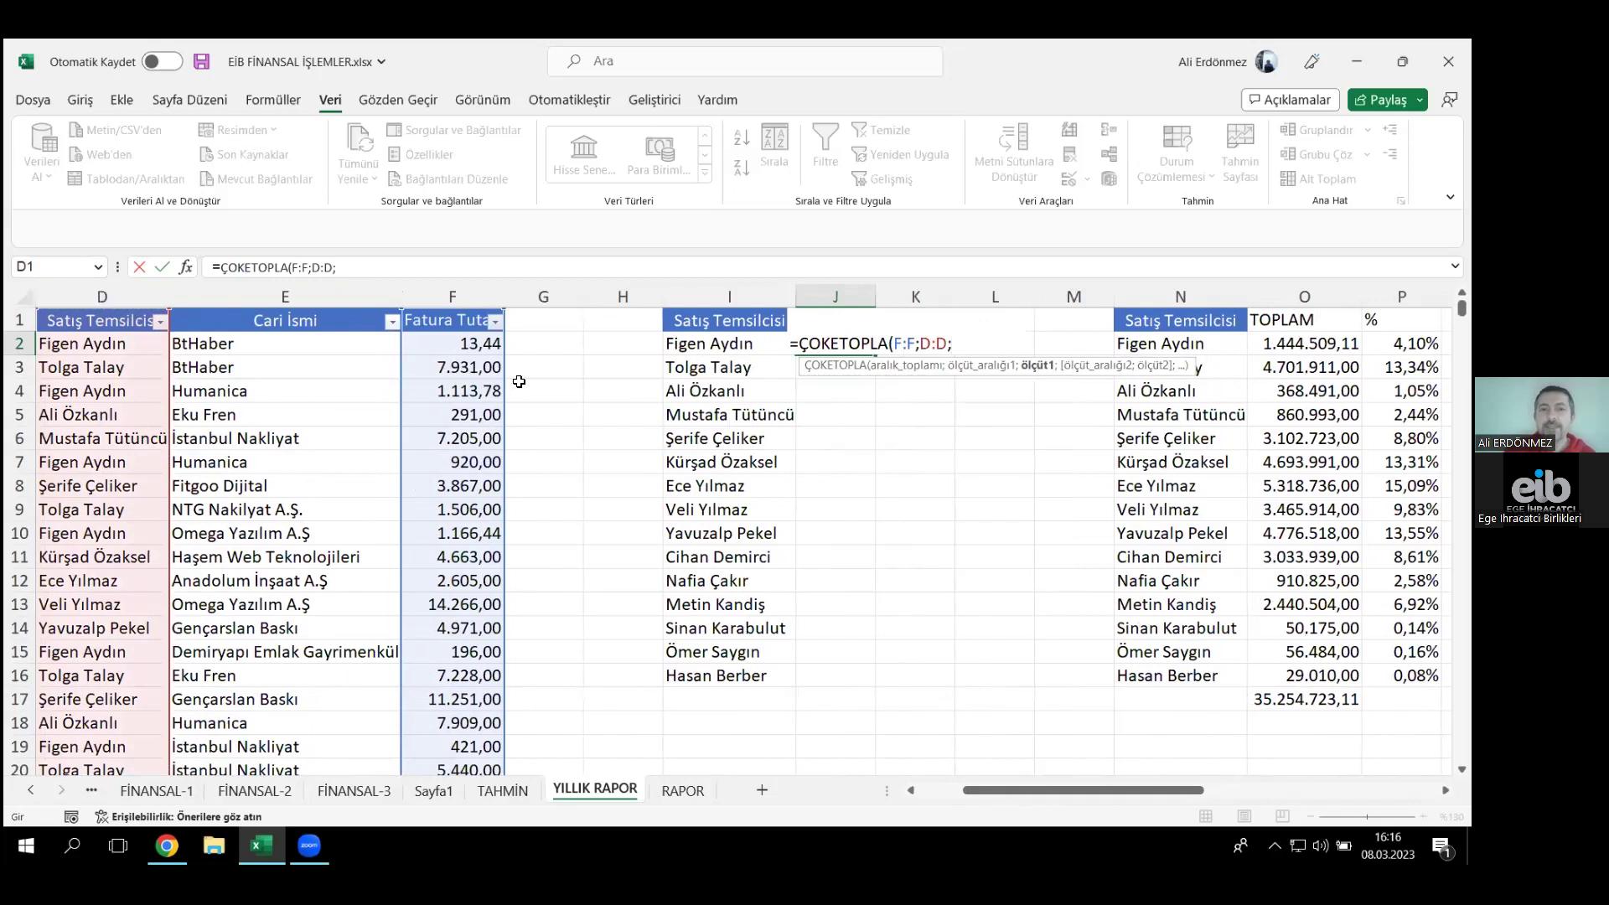
click(737, 345)
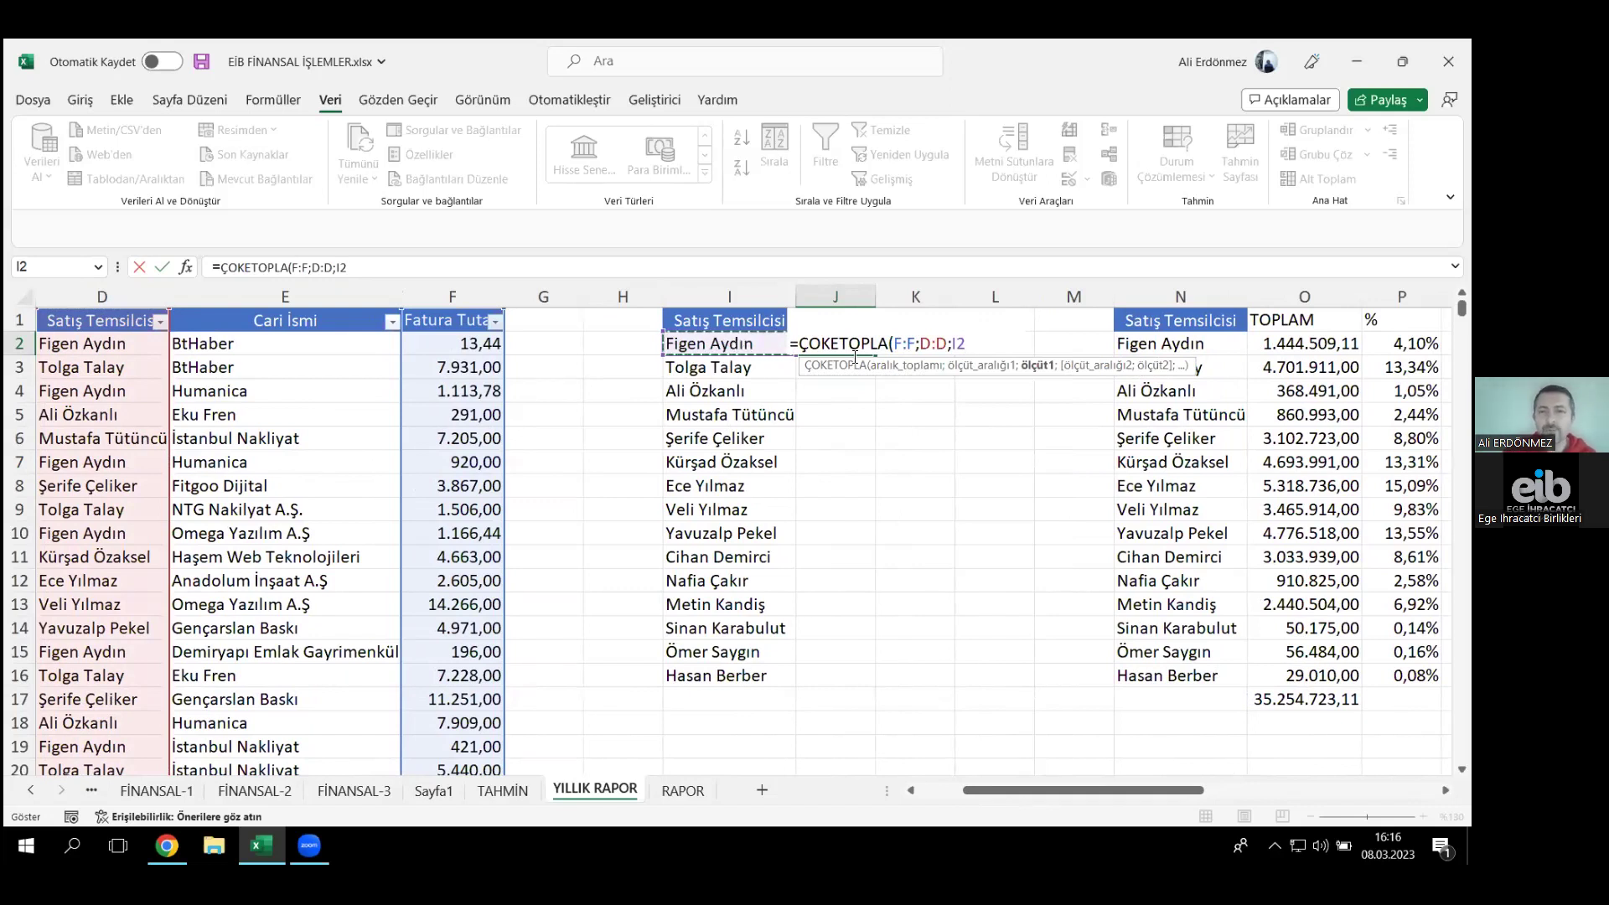
drag(891, 344, 949, 346)
click(976, 346)
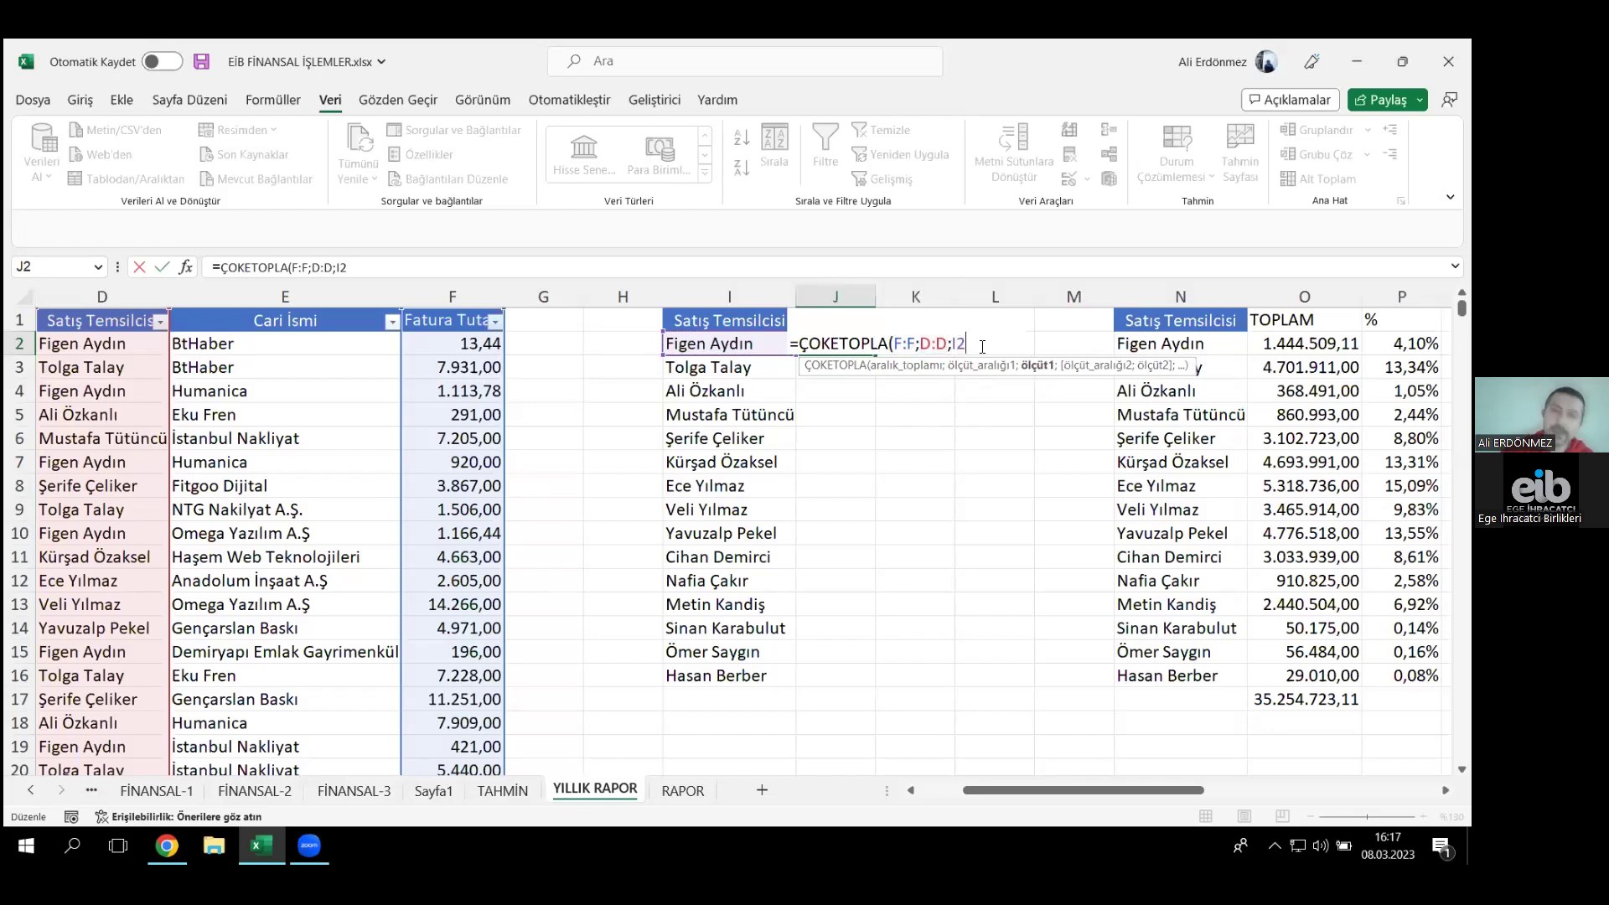
text(;)
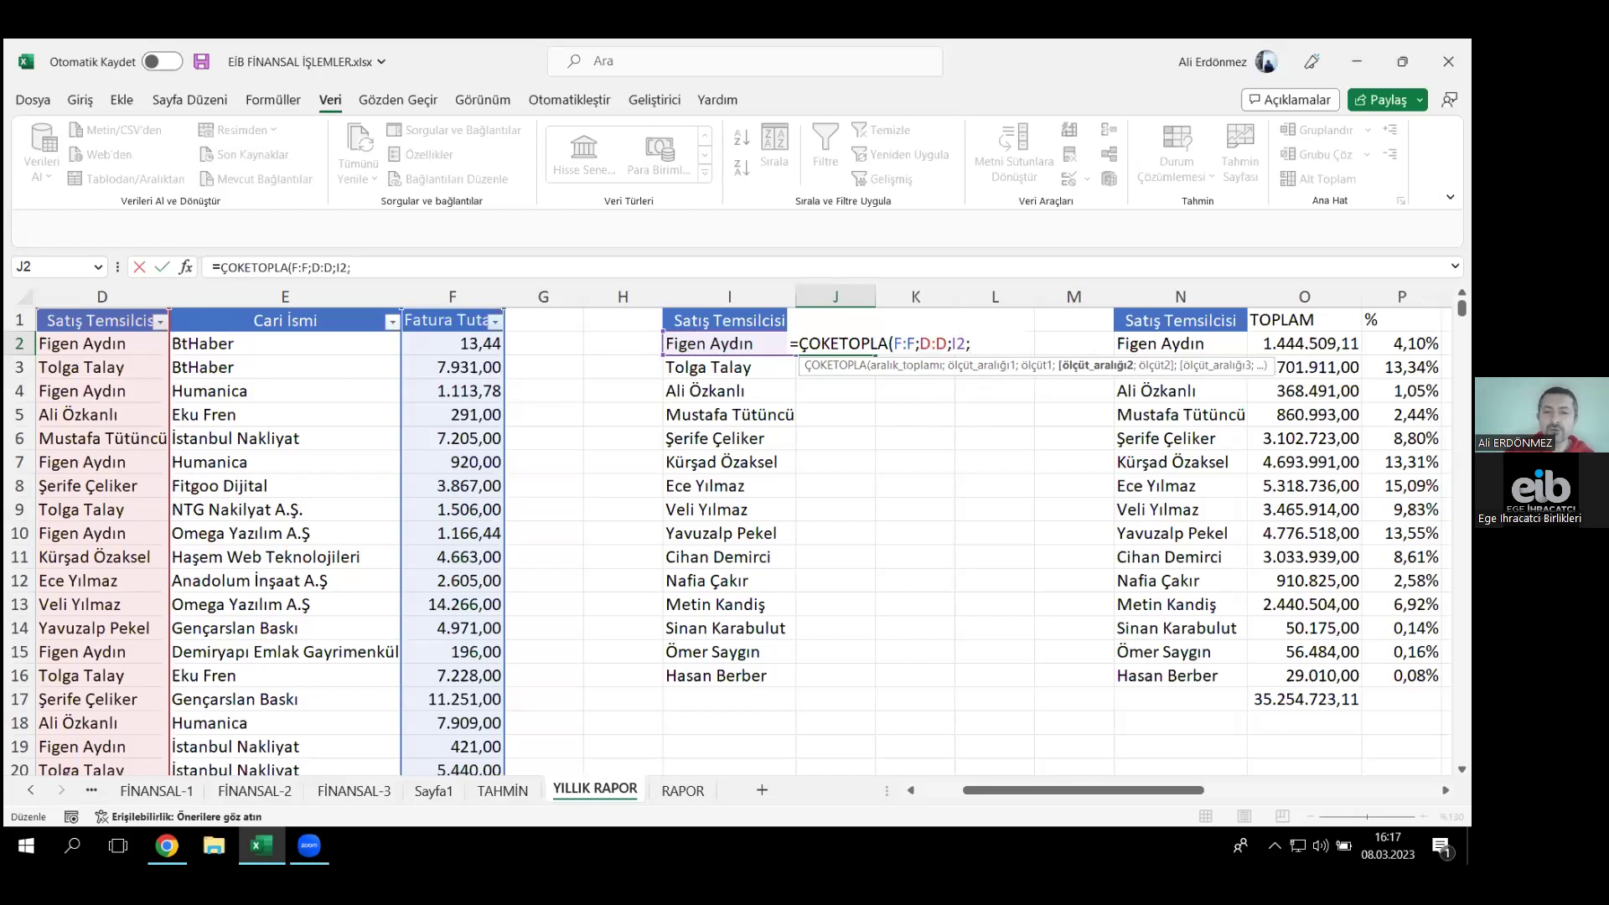
drag(1044, 795, 1000, 794)
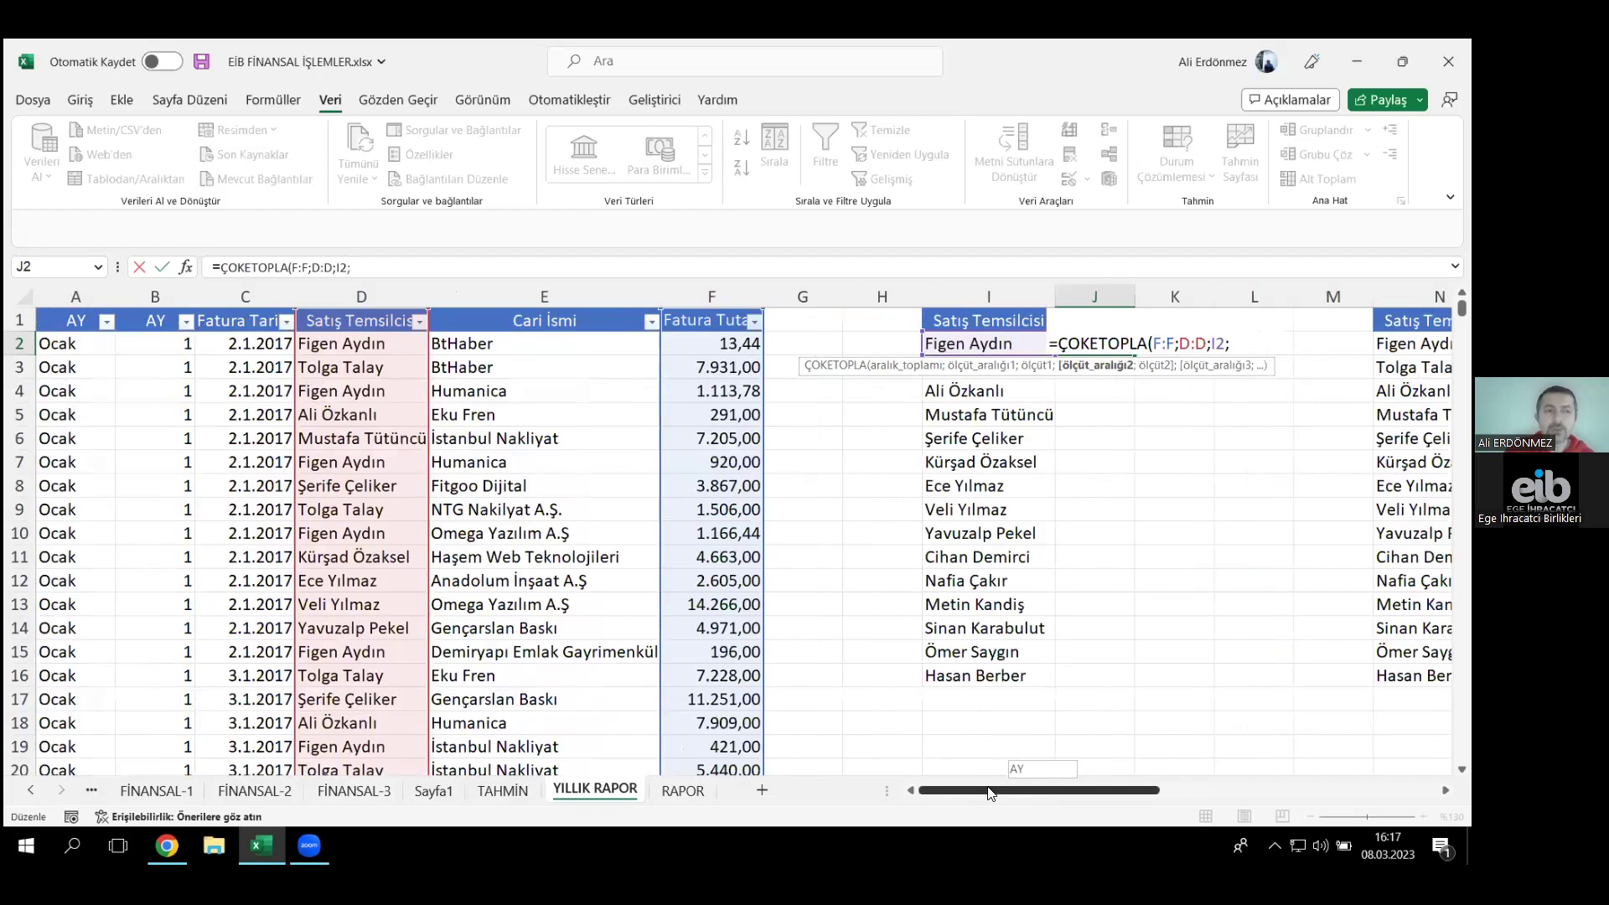
- Add column A matched to J1 as second criterion: =ÇOKETOPLA(F:F;D:D;I2;A:A;J1)
click(78, 300)
drag(972, 793, 1054, 794)
text(;)
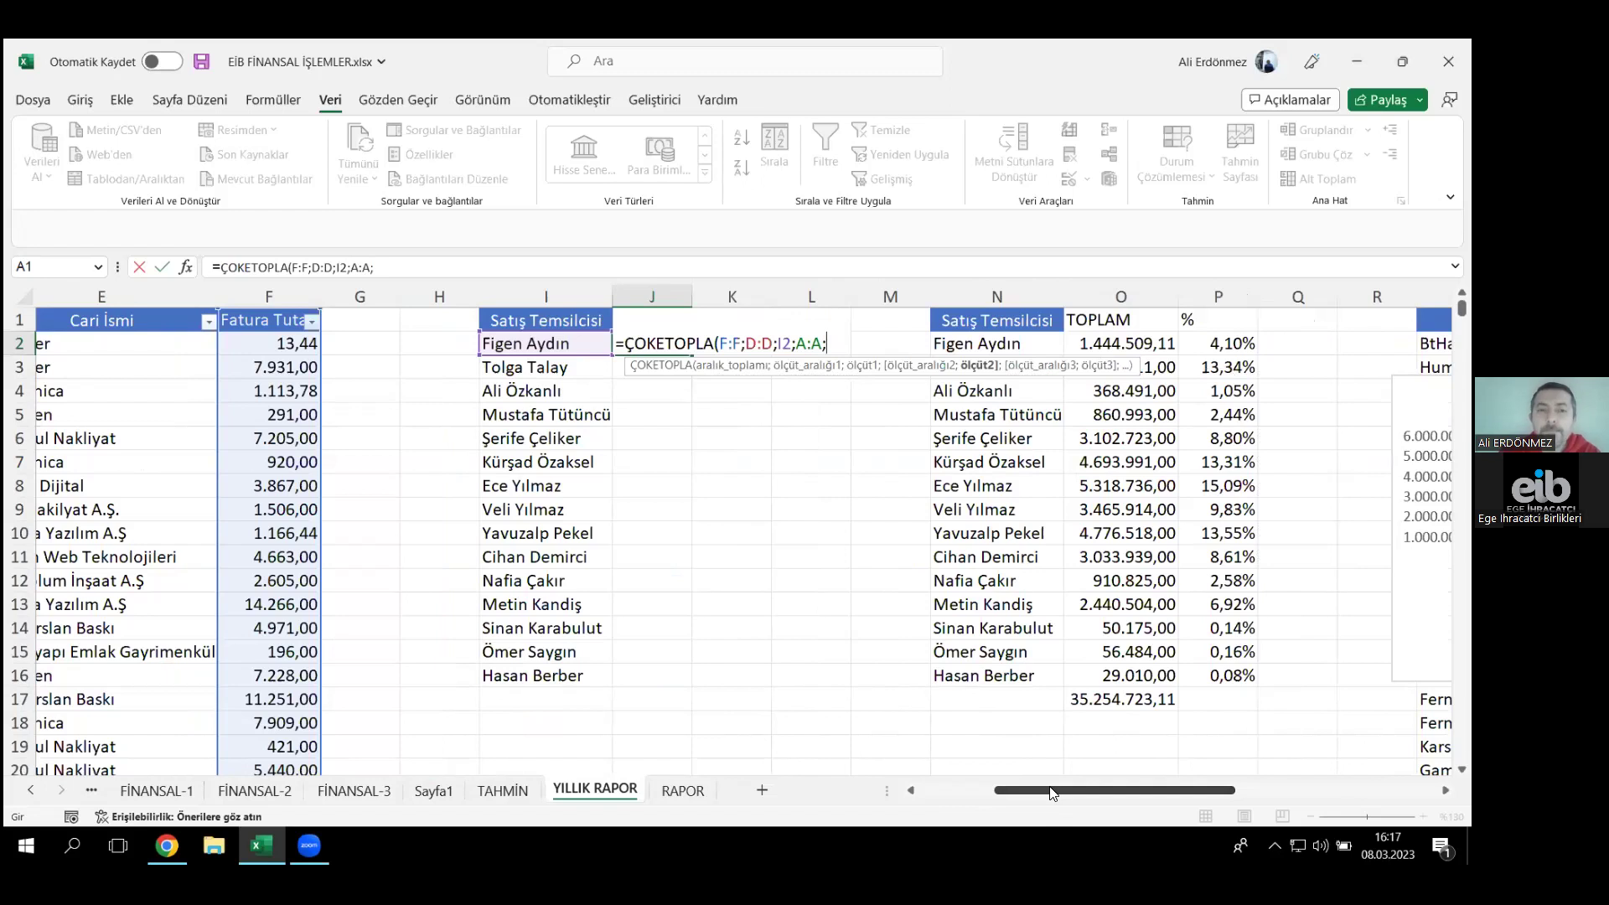
text(J1)
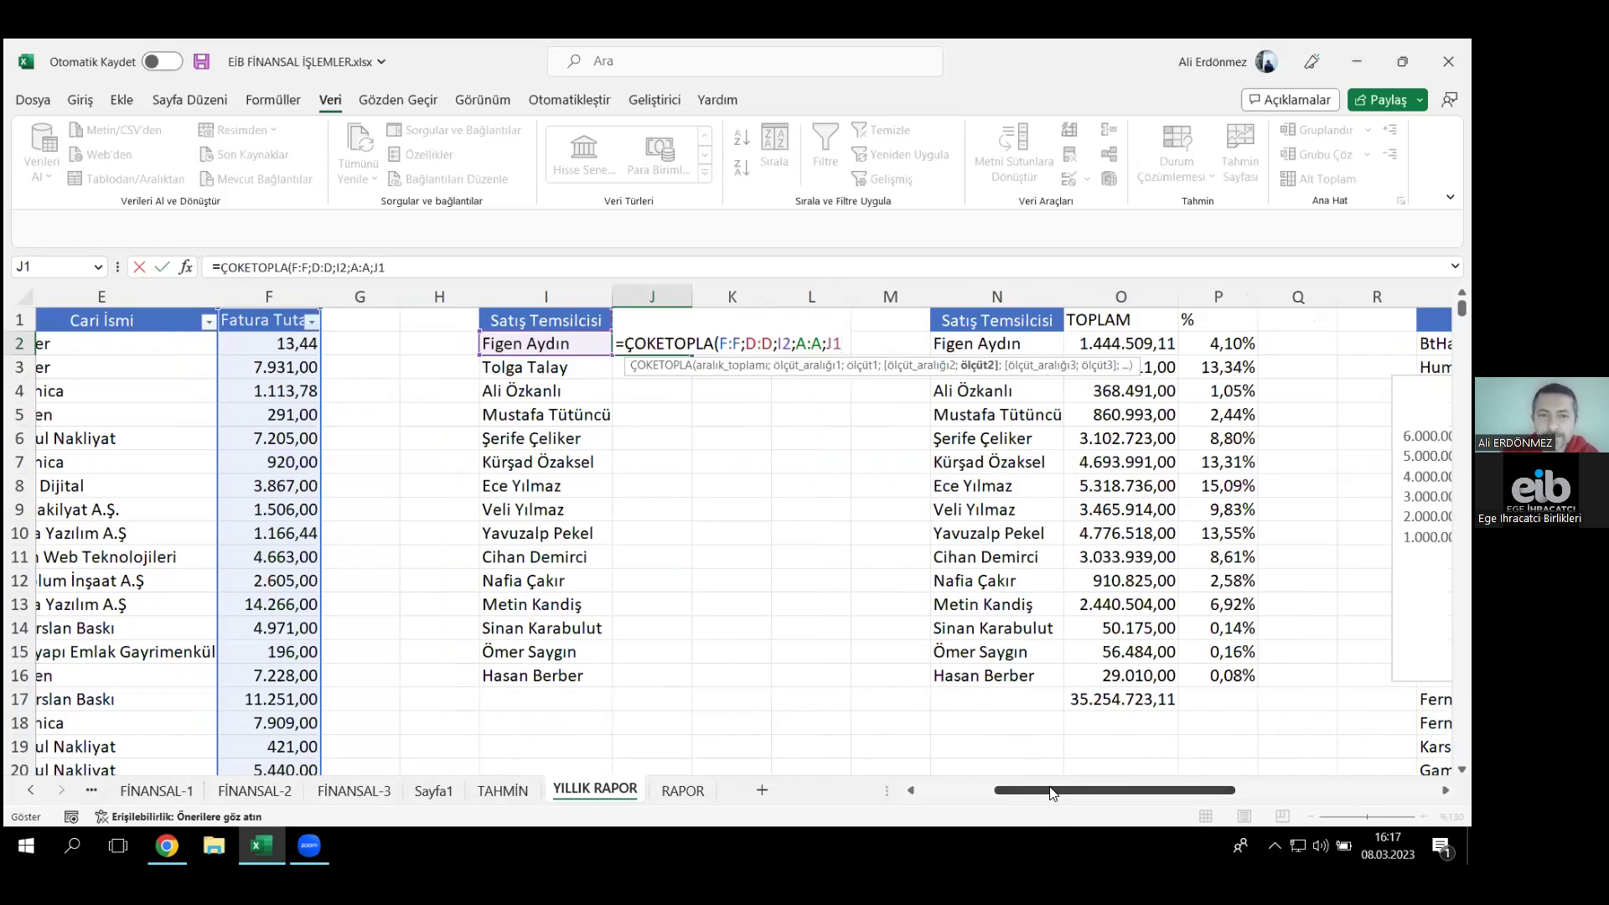
text())
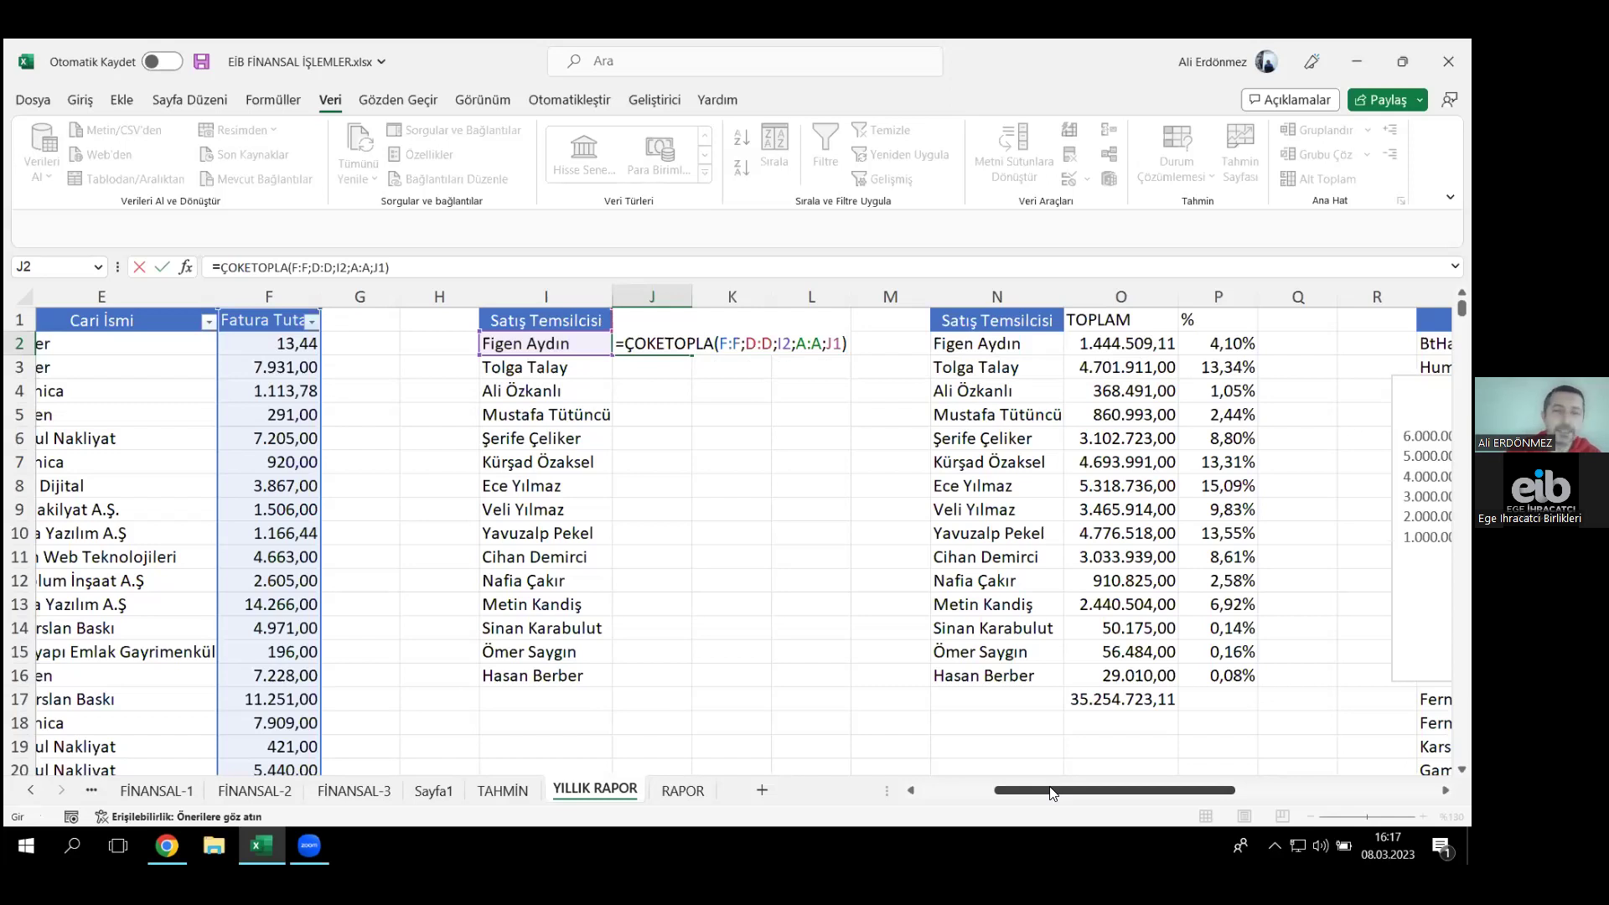
key(Return)
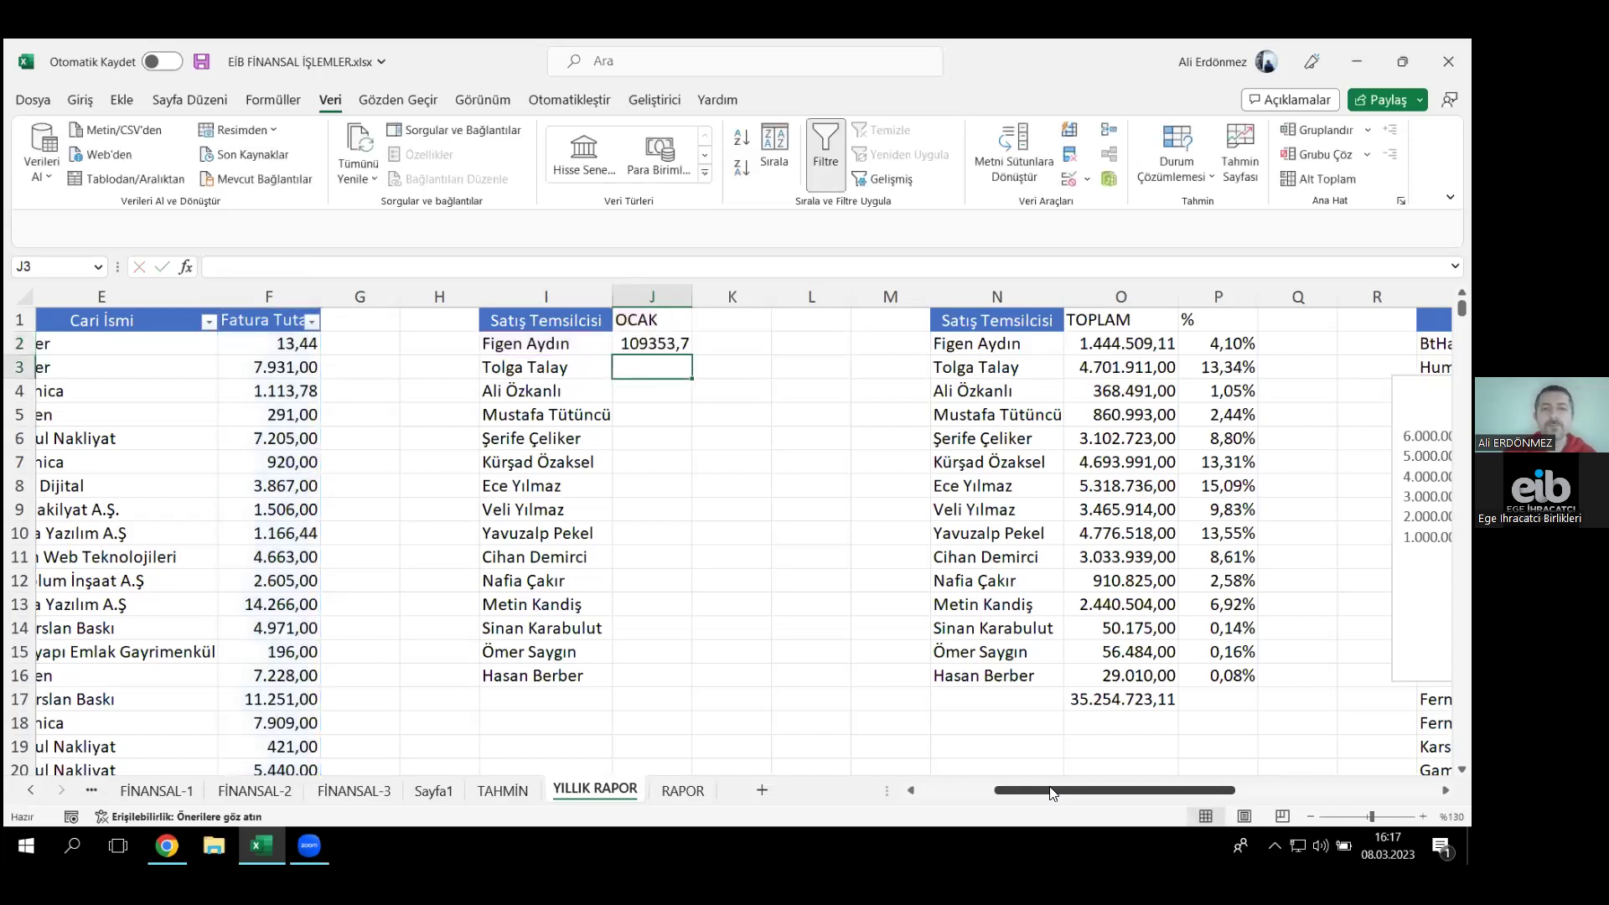
- Copy the J2 formula down to J7 and inspect J3's references
click(683, 349)
drag(692, 359, 686, 472)
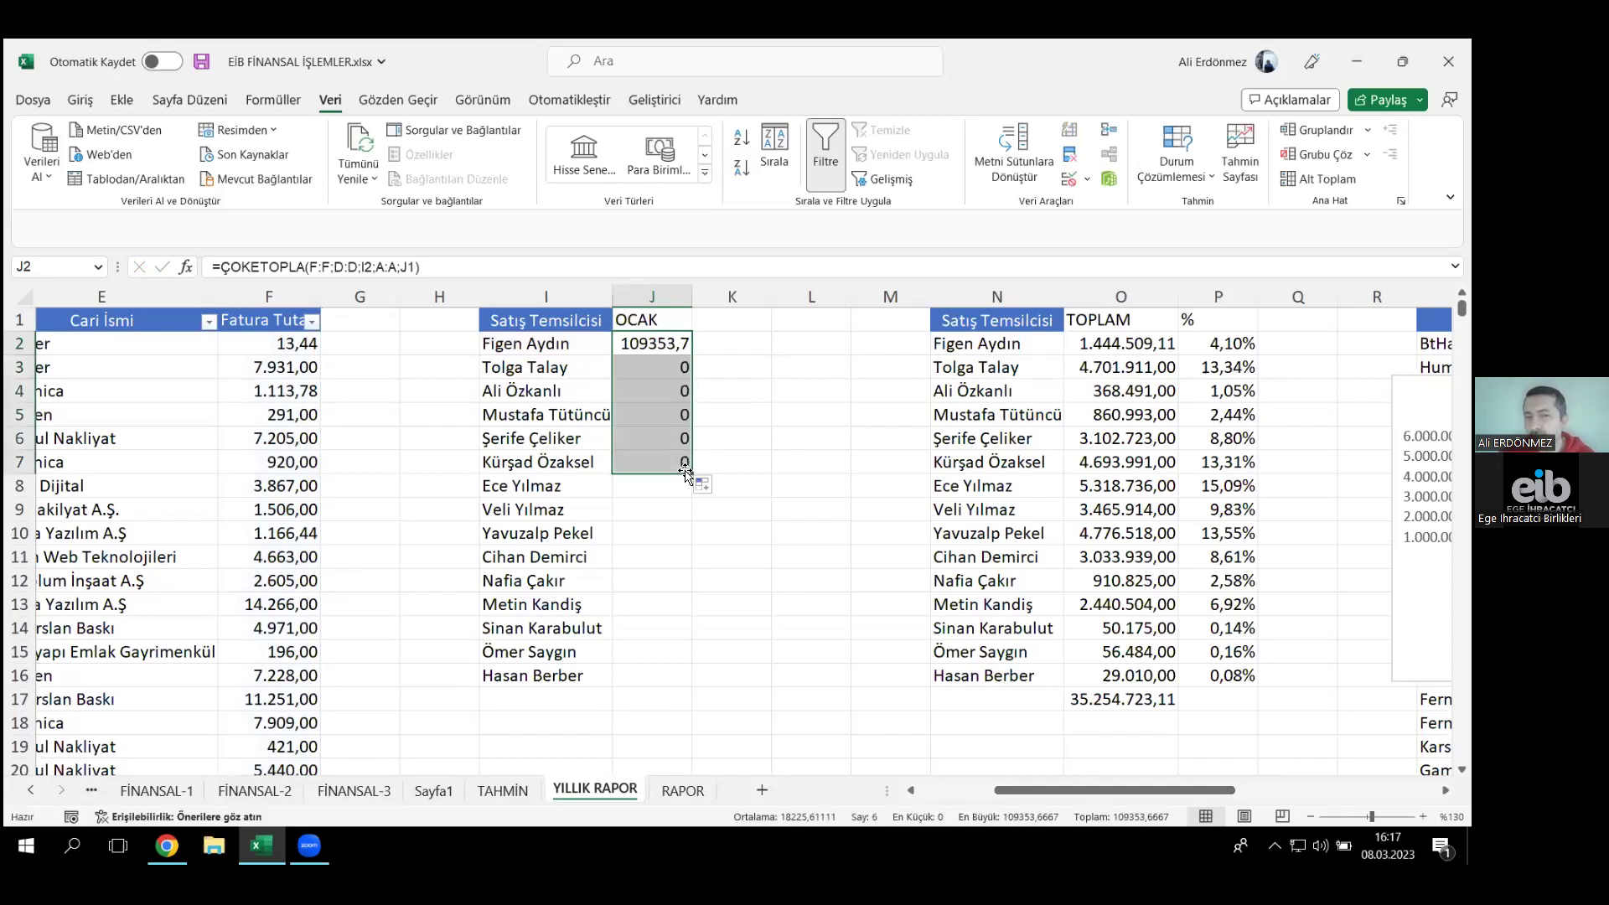
click(657, 368)
double_click(657, 368)
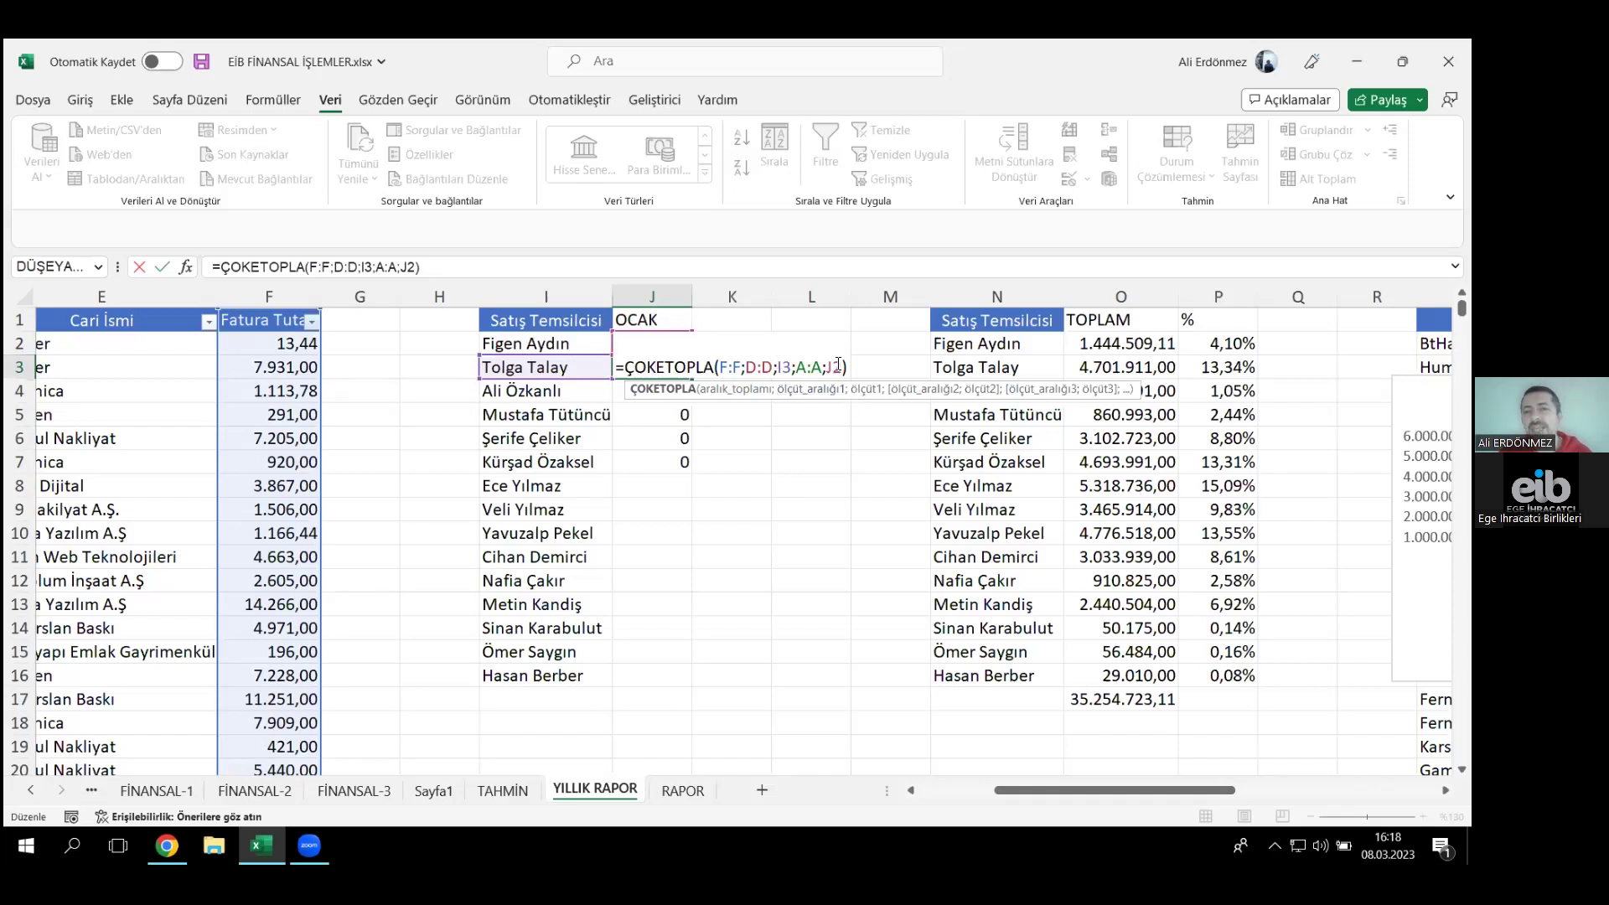
key(Return)
- Lock the month reference in J2's formula to J$1
double_click(658, 344)
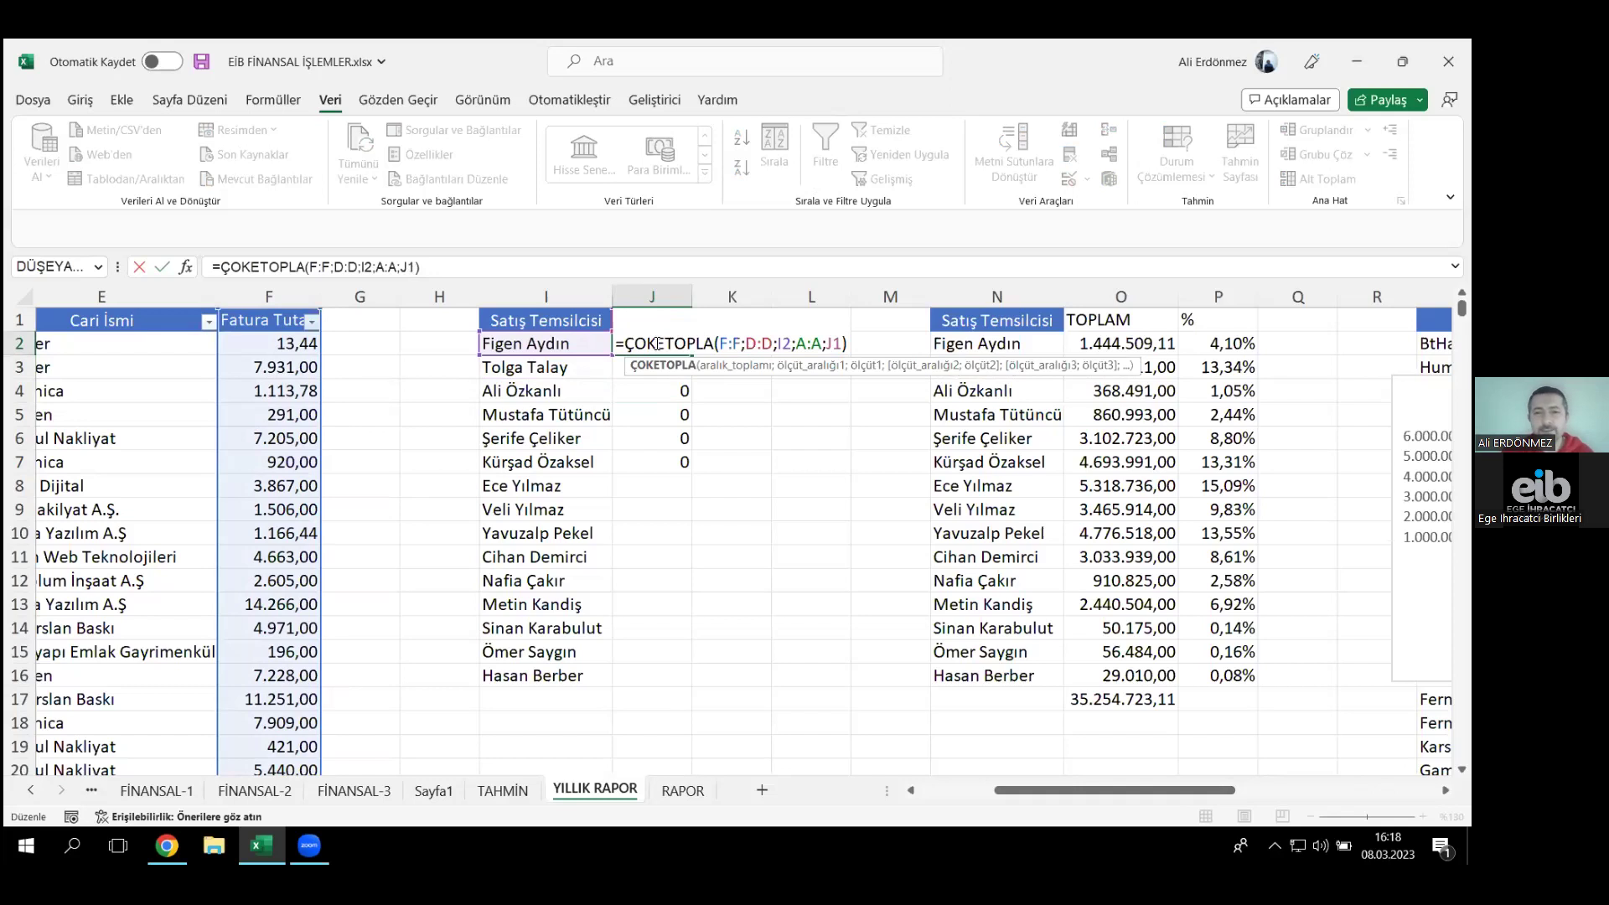
click(841, 343)
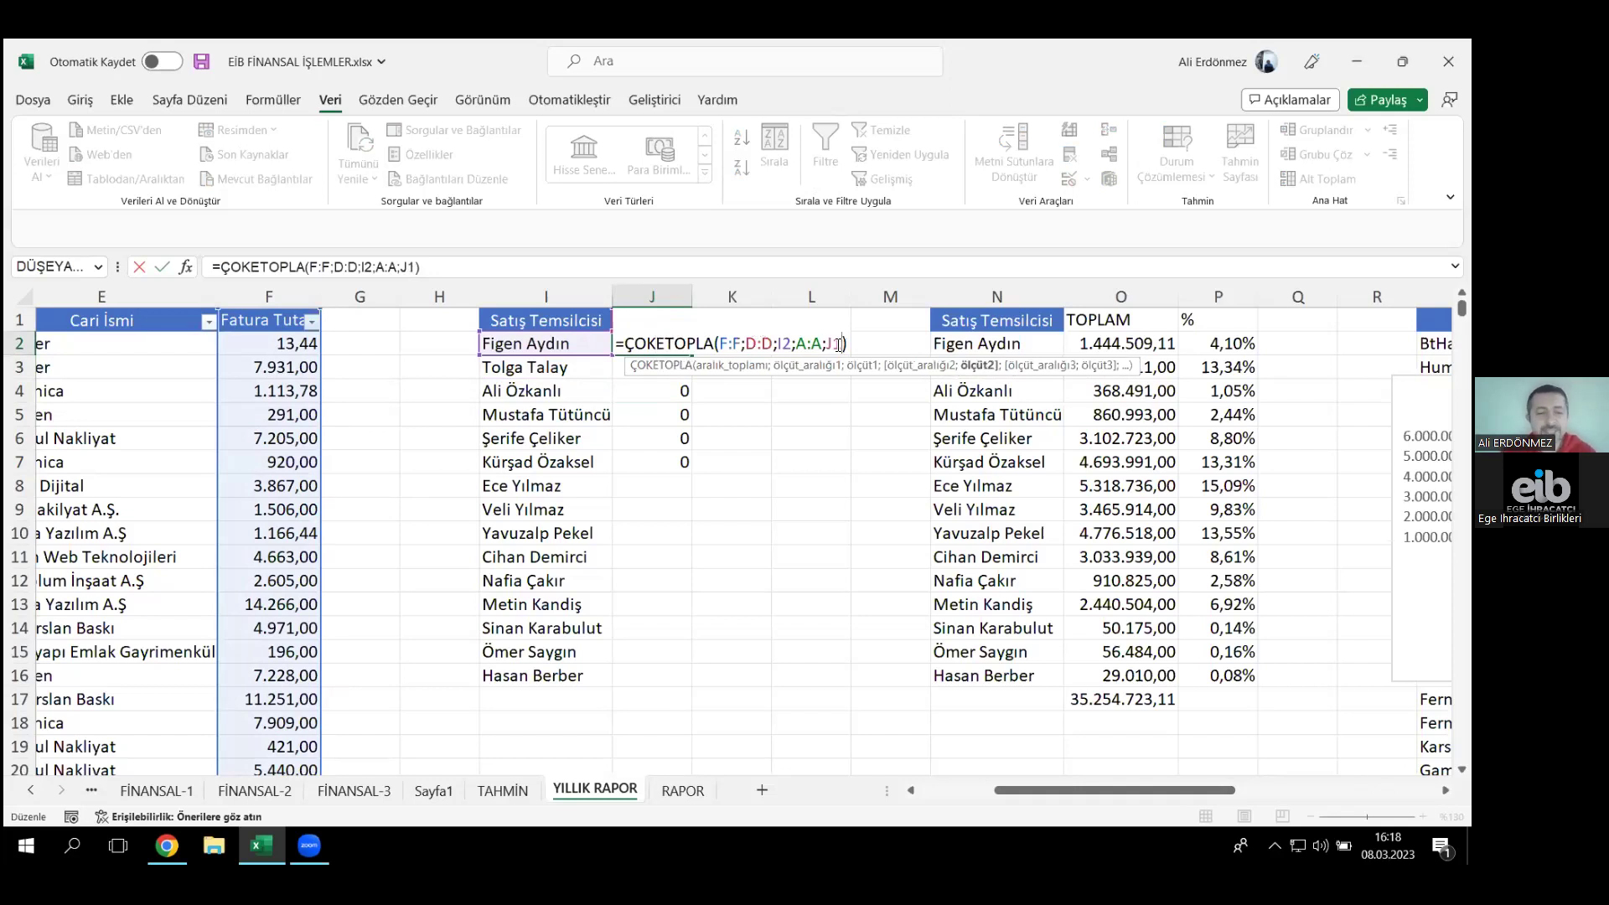
key(F4)
key(F4)
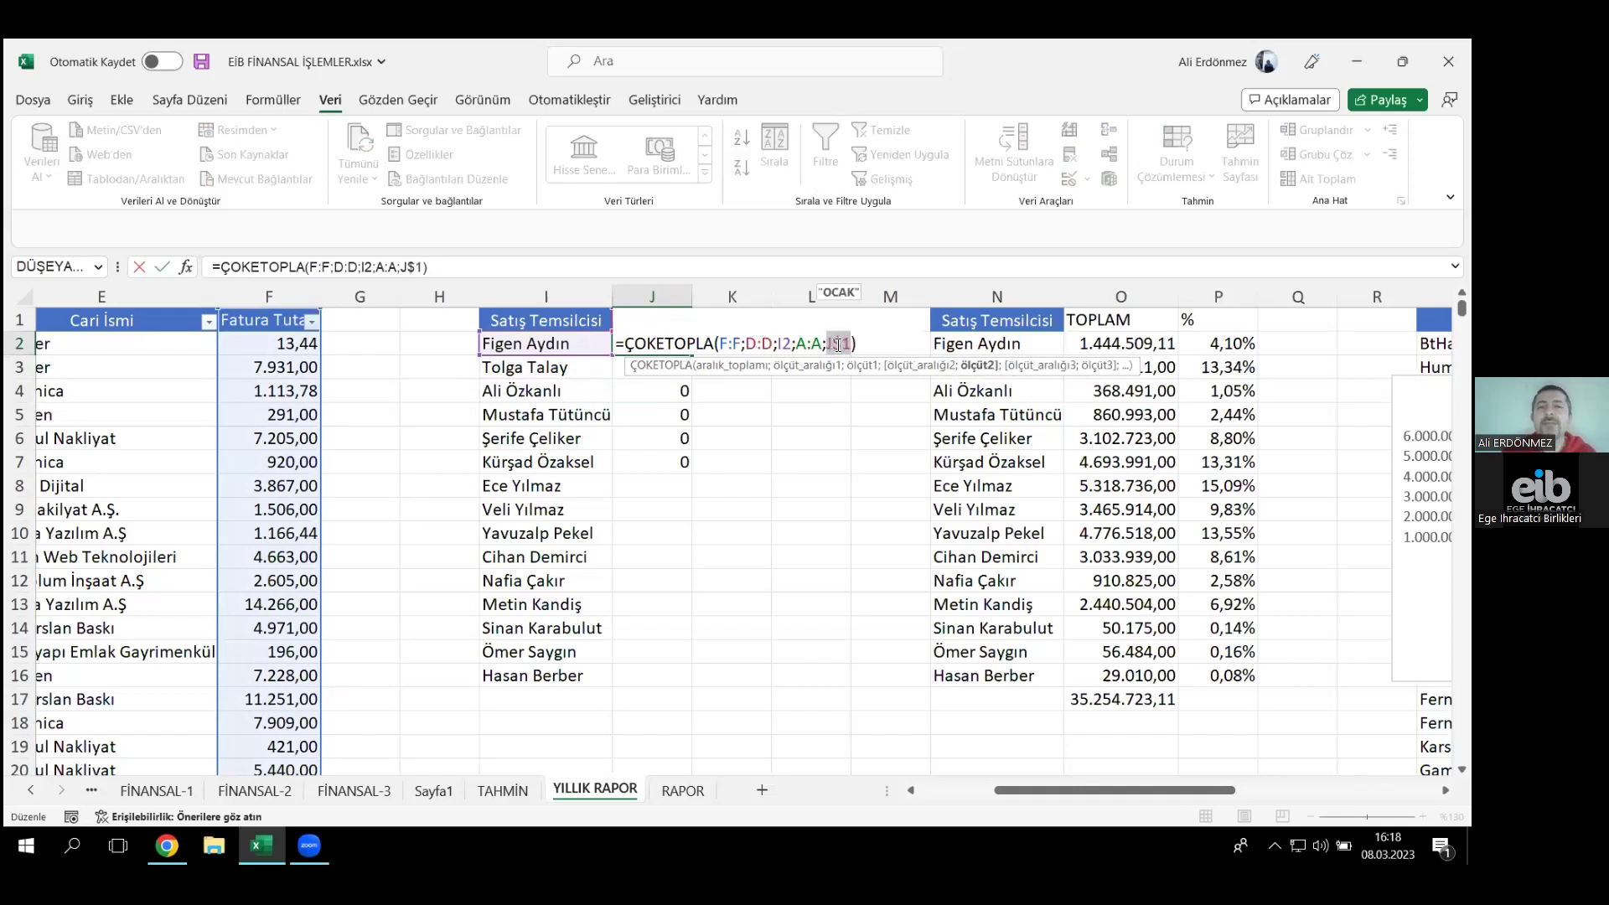
click(872, 338)
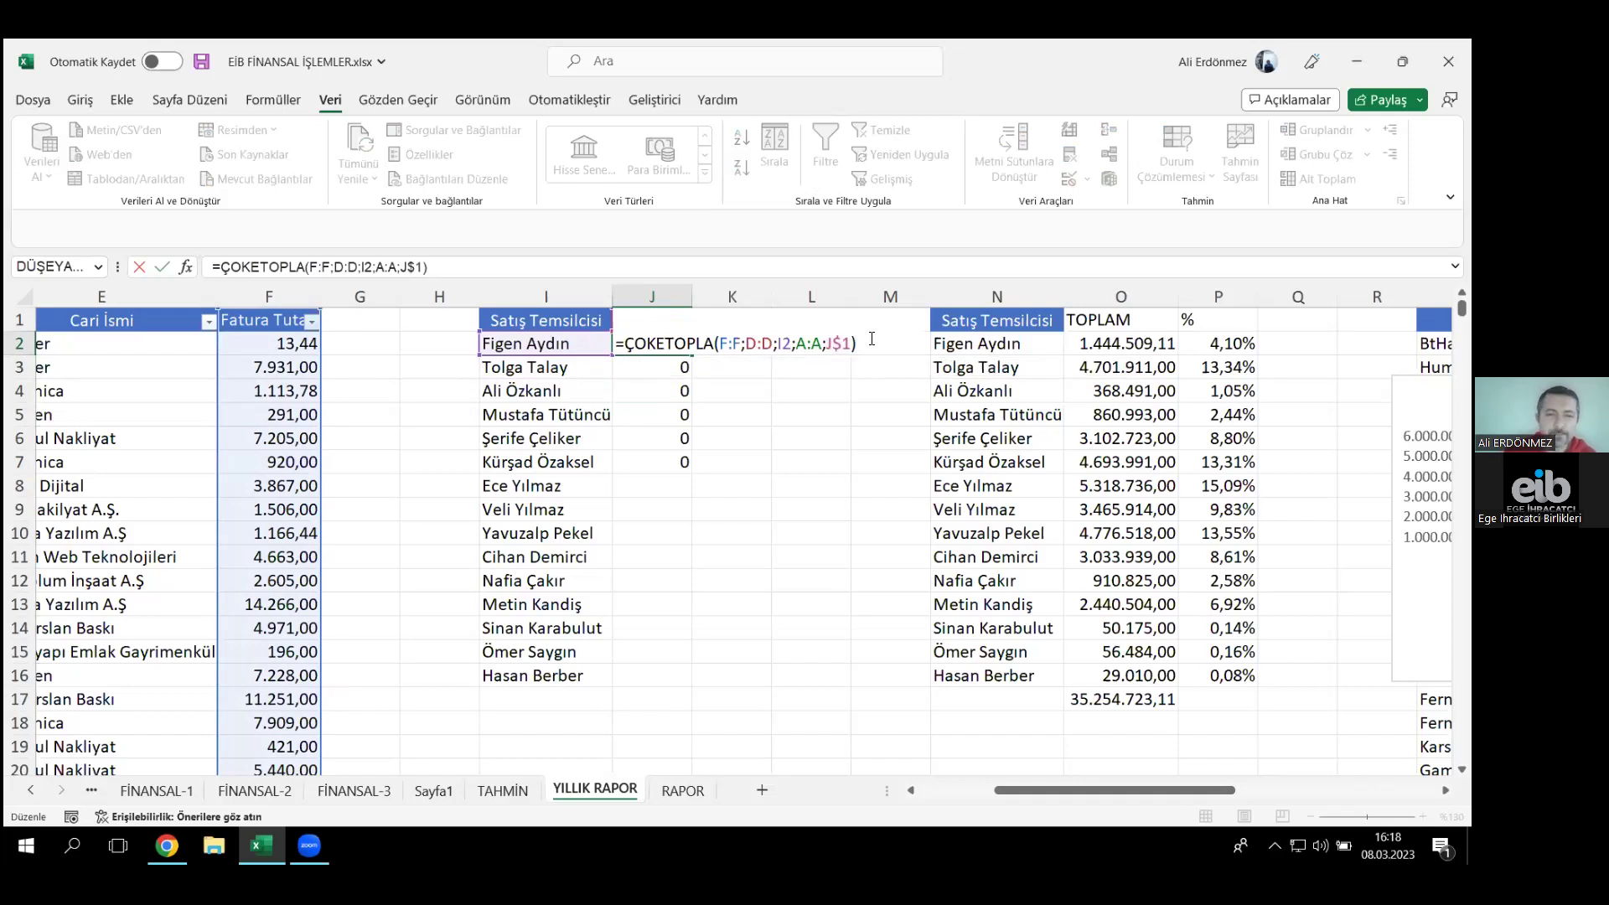
key(Return)
- Fill the J2 formula down to J16 with thousands separators and two decimals
click(679, 343)
drag(689, 356, 666, 688)
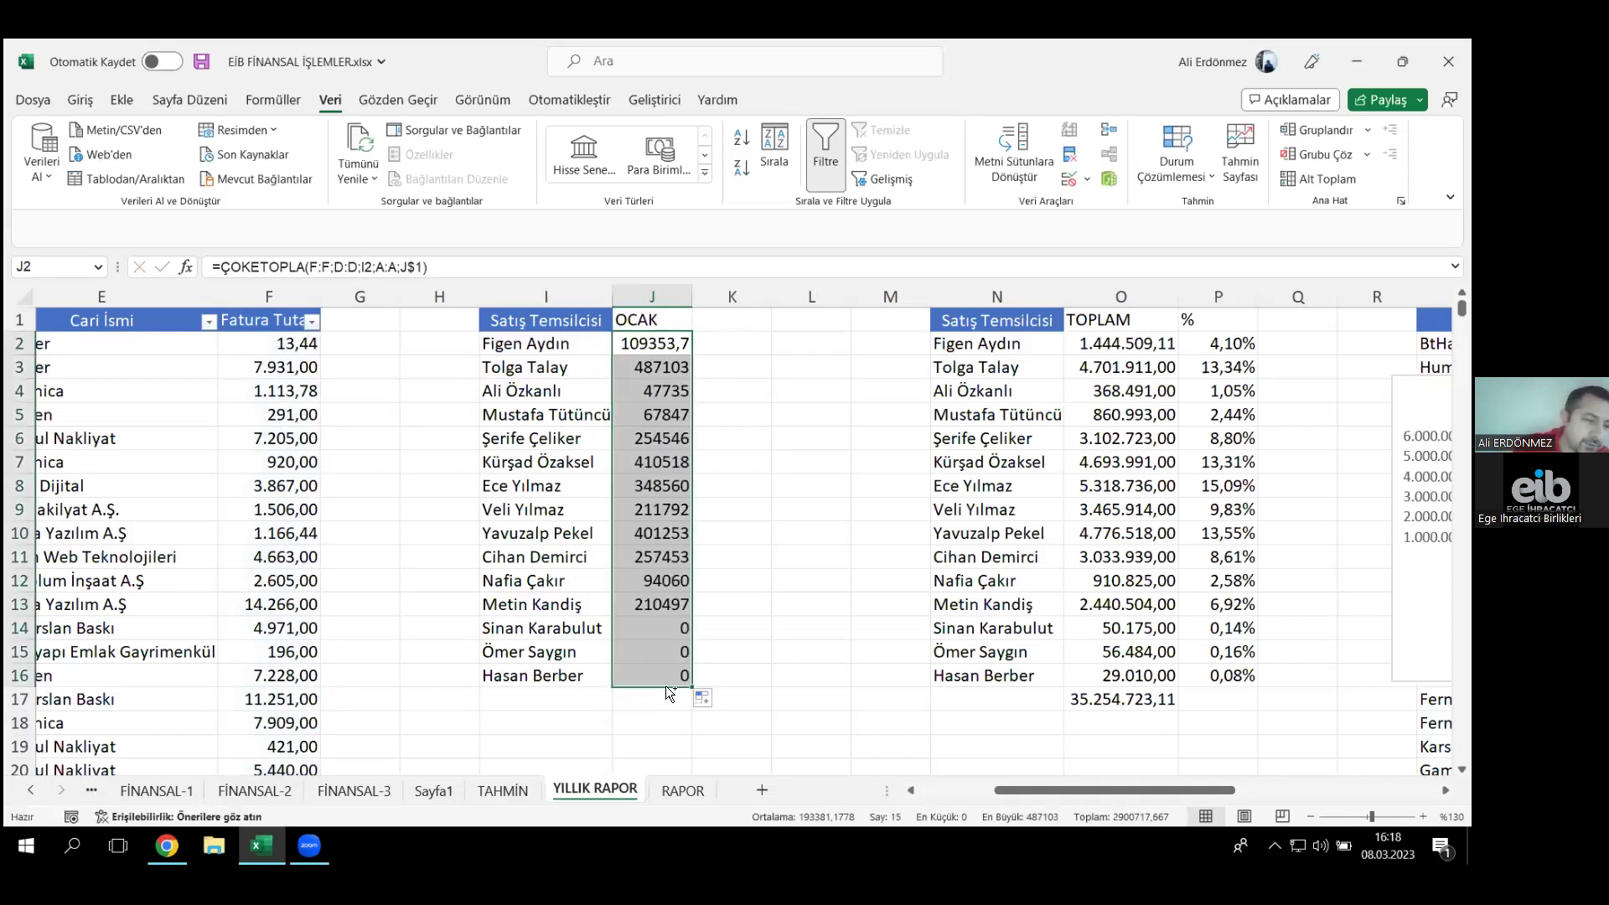
key(ctrl+shift+1)
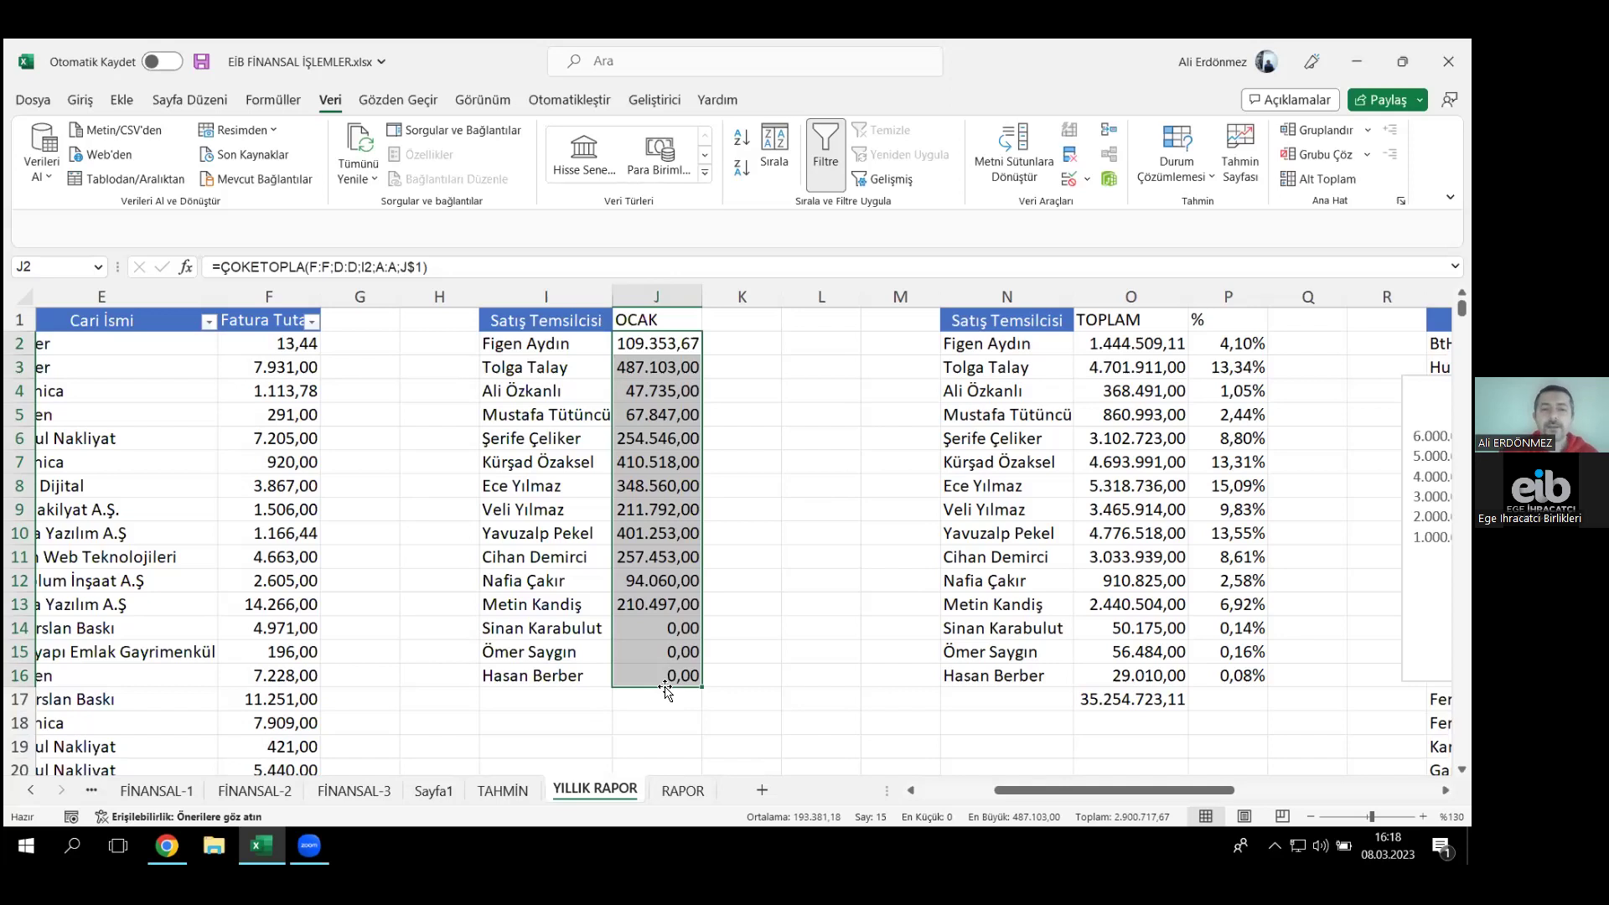
click(656, 317)
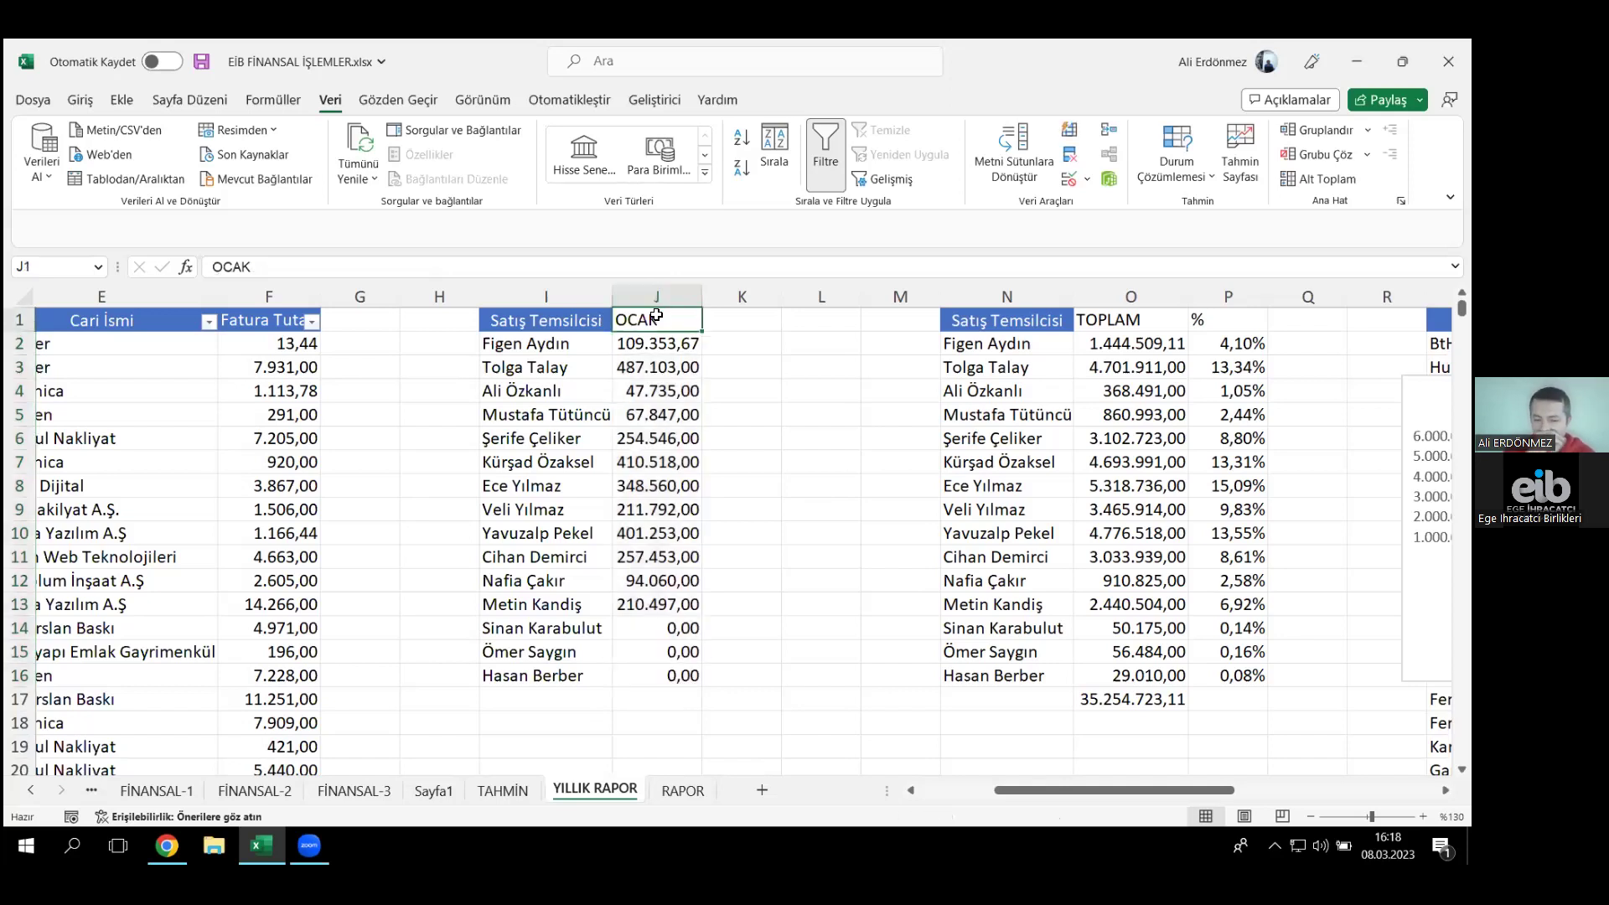
- Try ŞUBAT and MAYIS in J1, settling on TEMMUZ (133.095,56 for the first rep)
text(ŞUBAT)
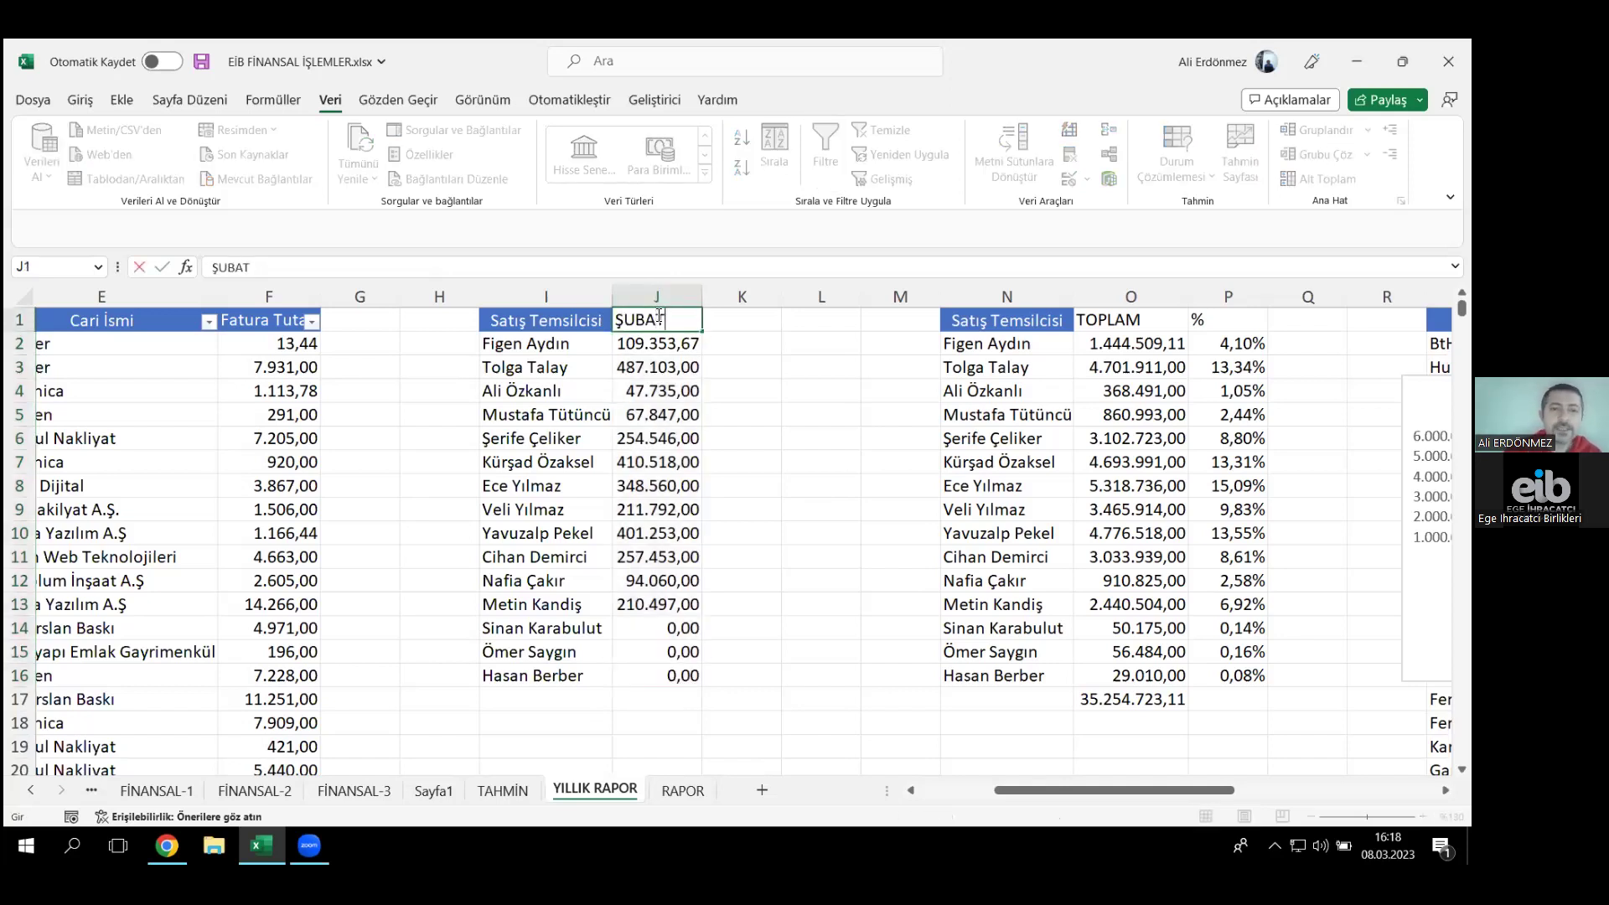
key(Return)
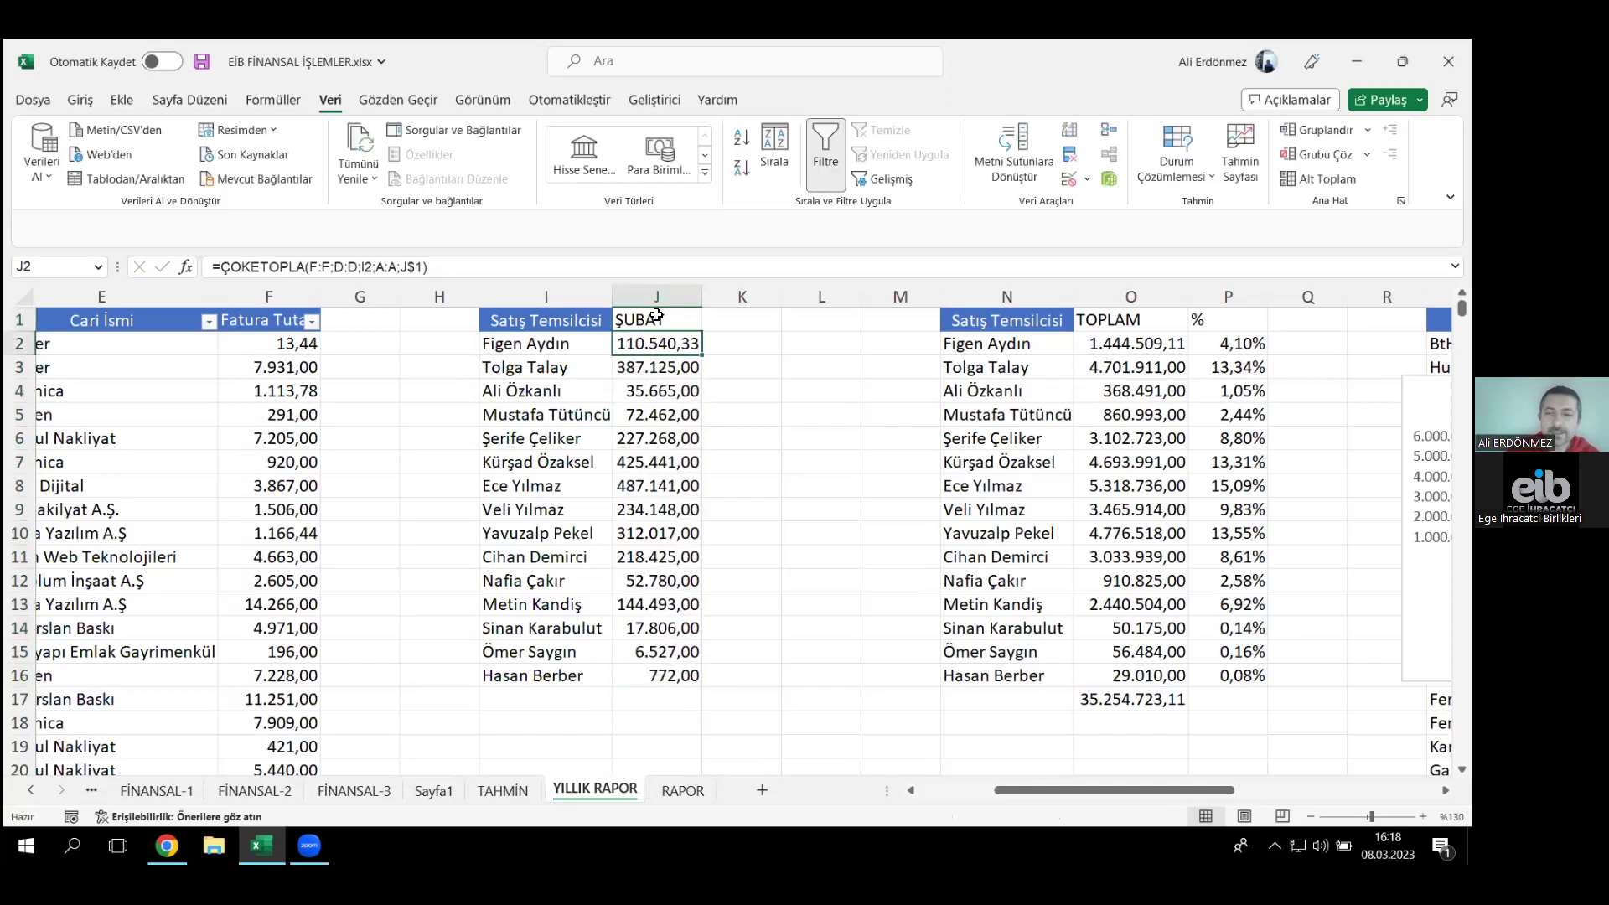
click(656, 317)
text(MAYIS)
key(Return)
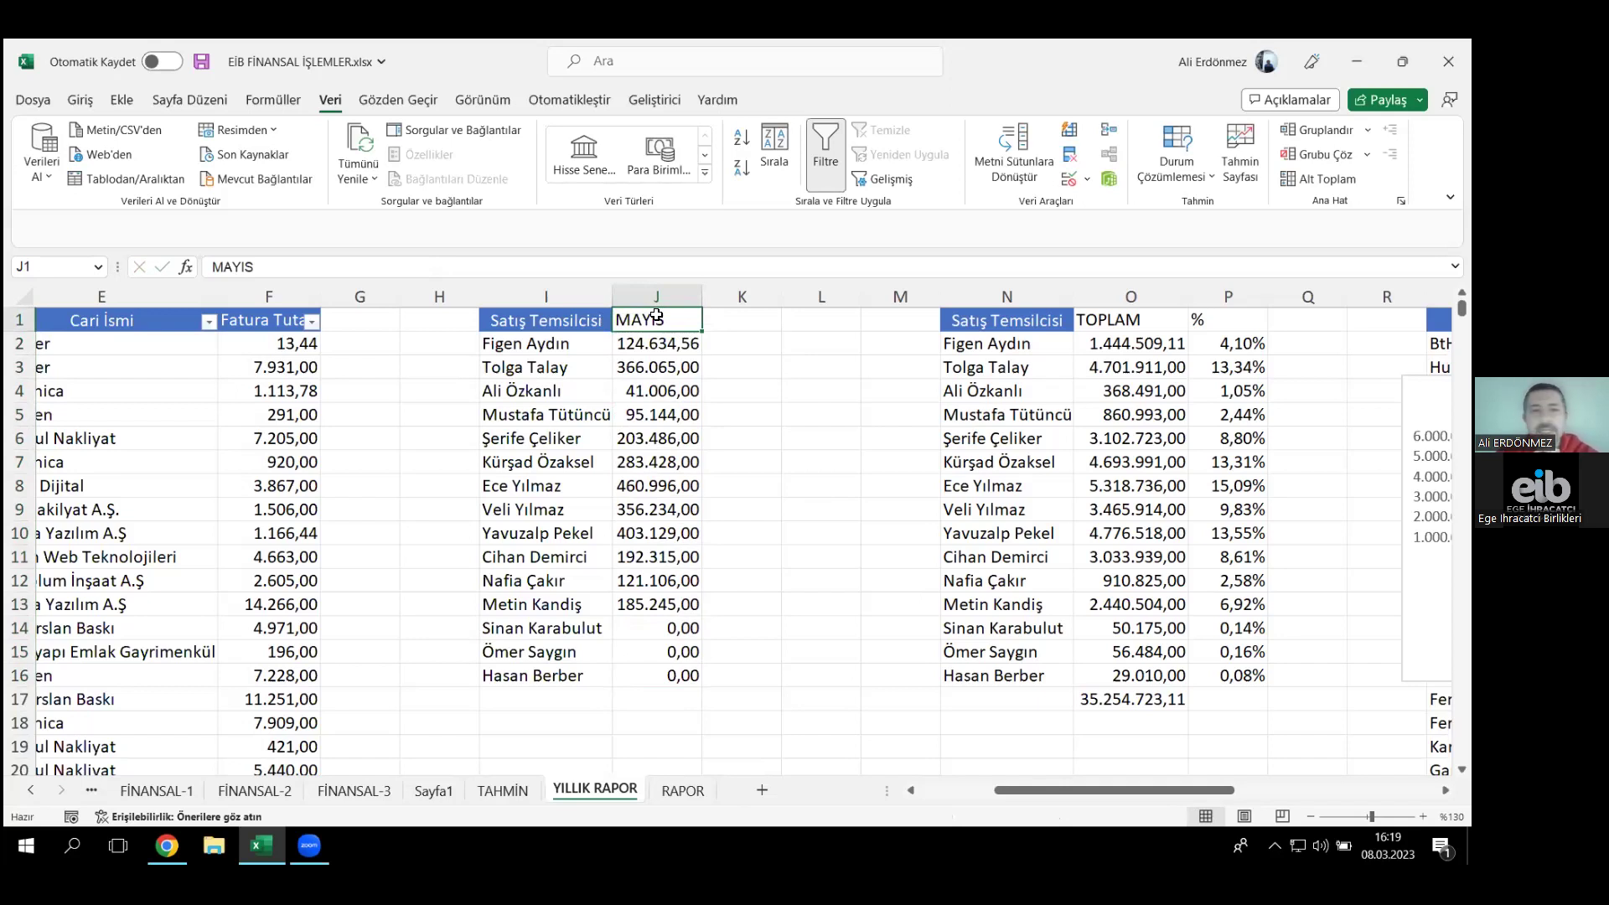
text(TEMMUZ)
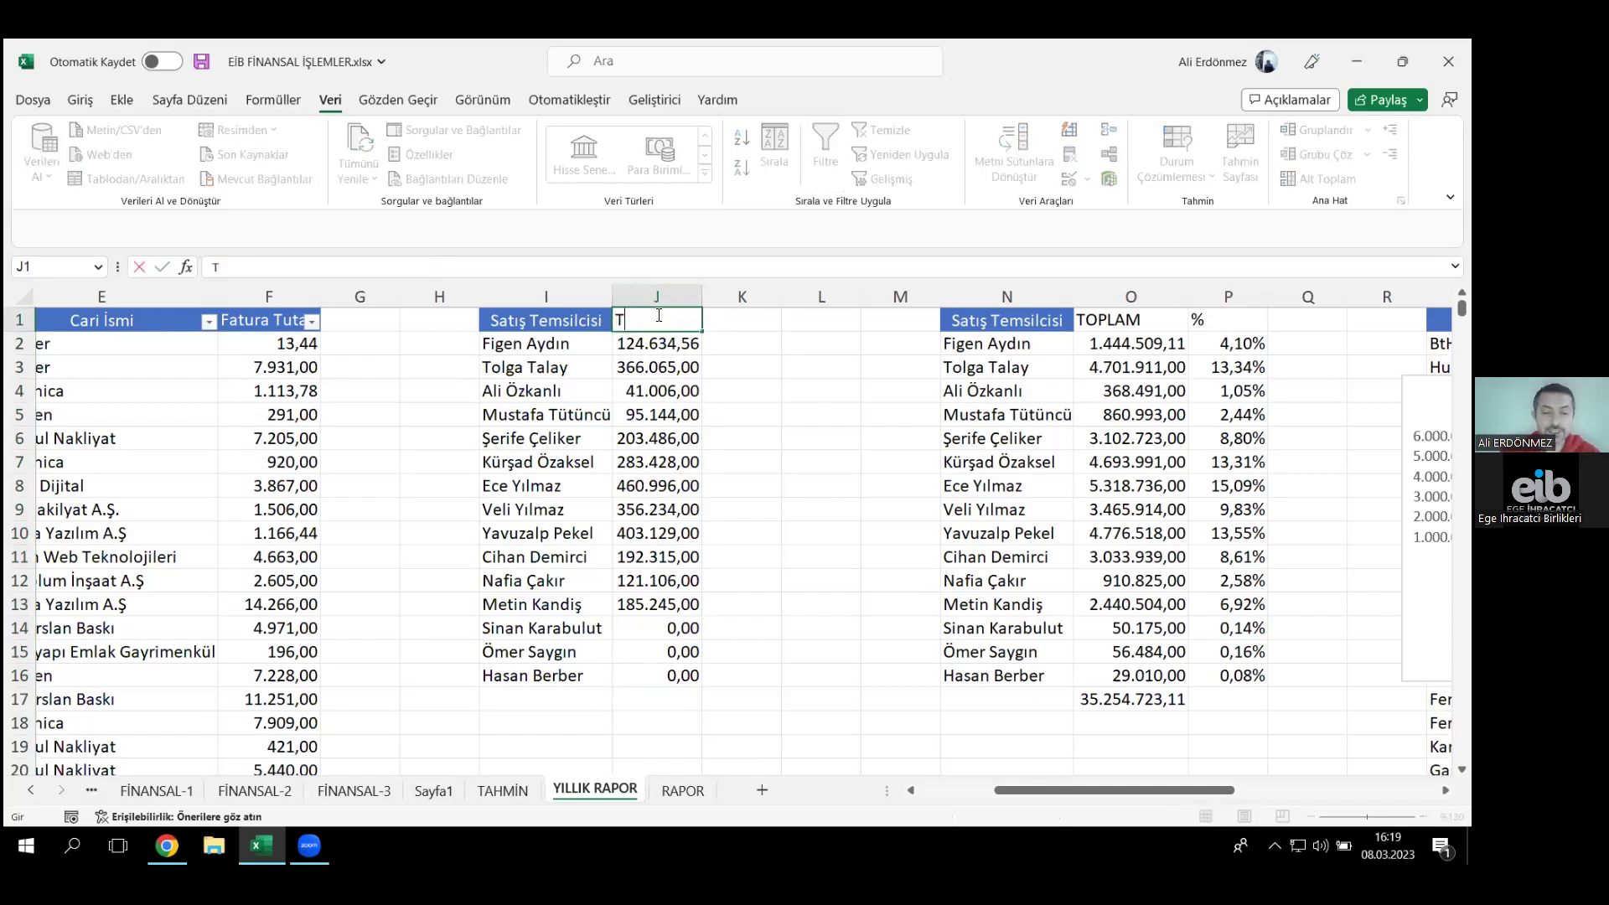
key(Return)
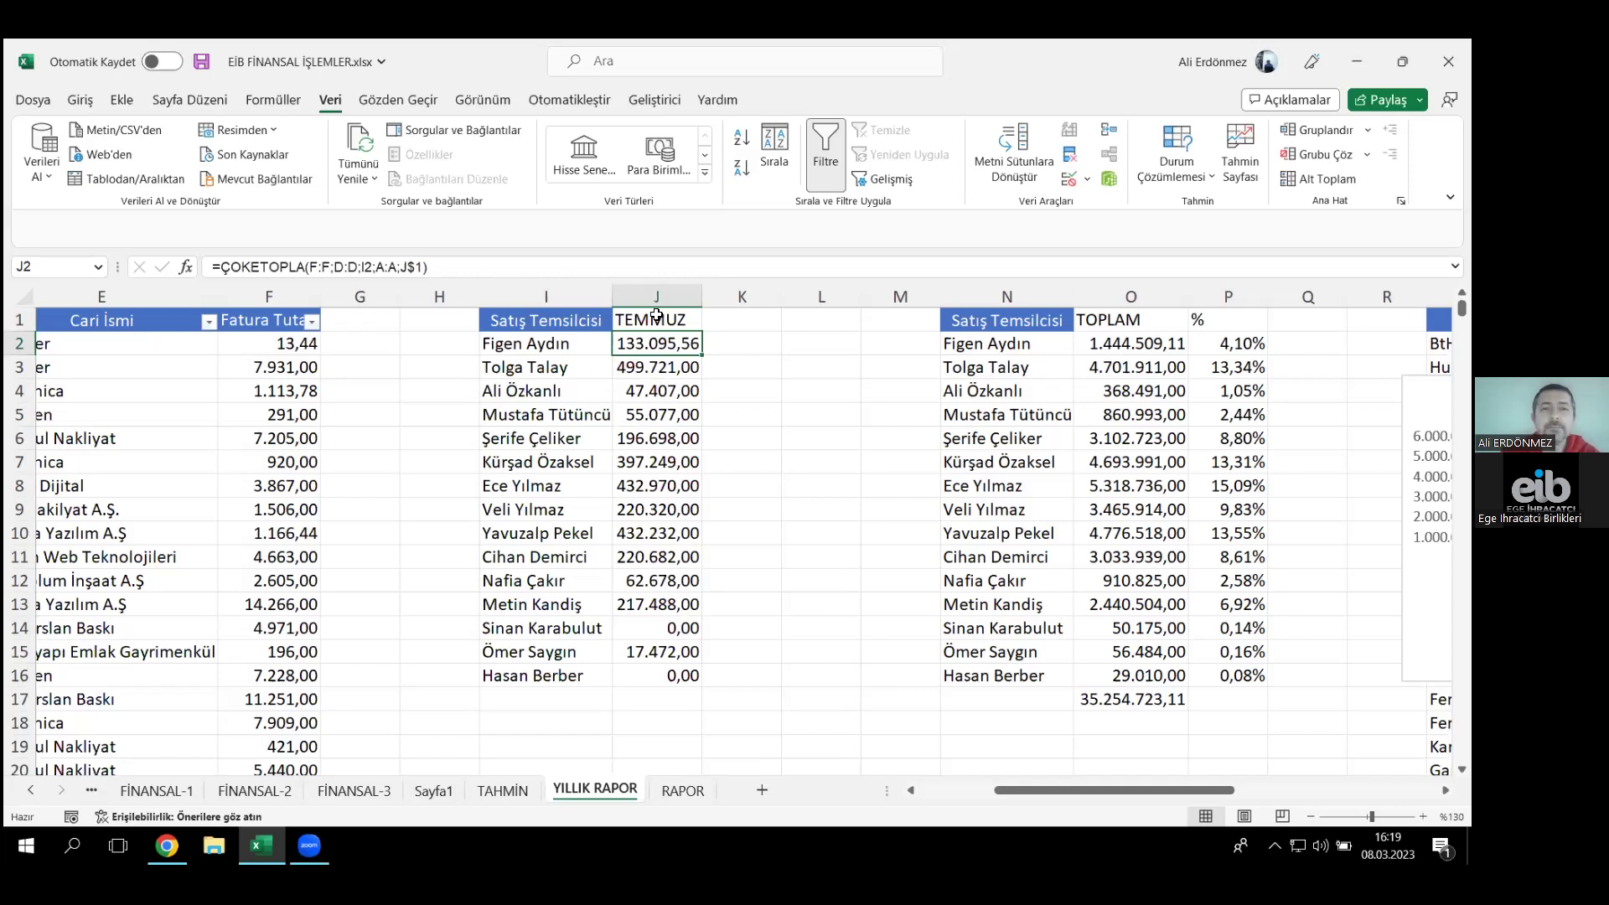
click(657, 317)
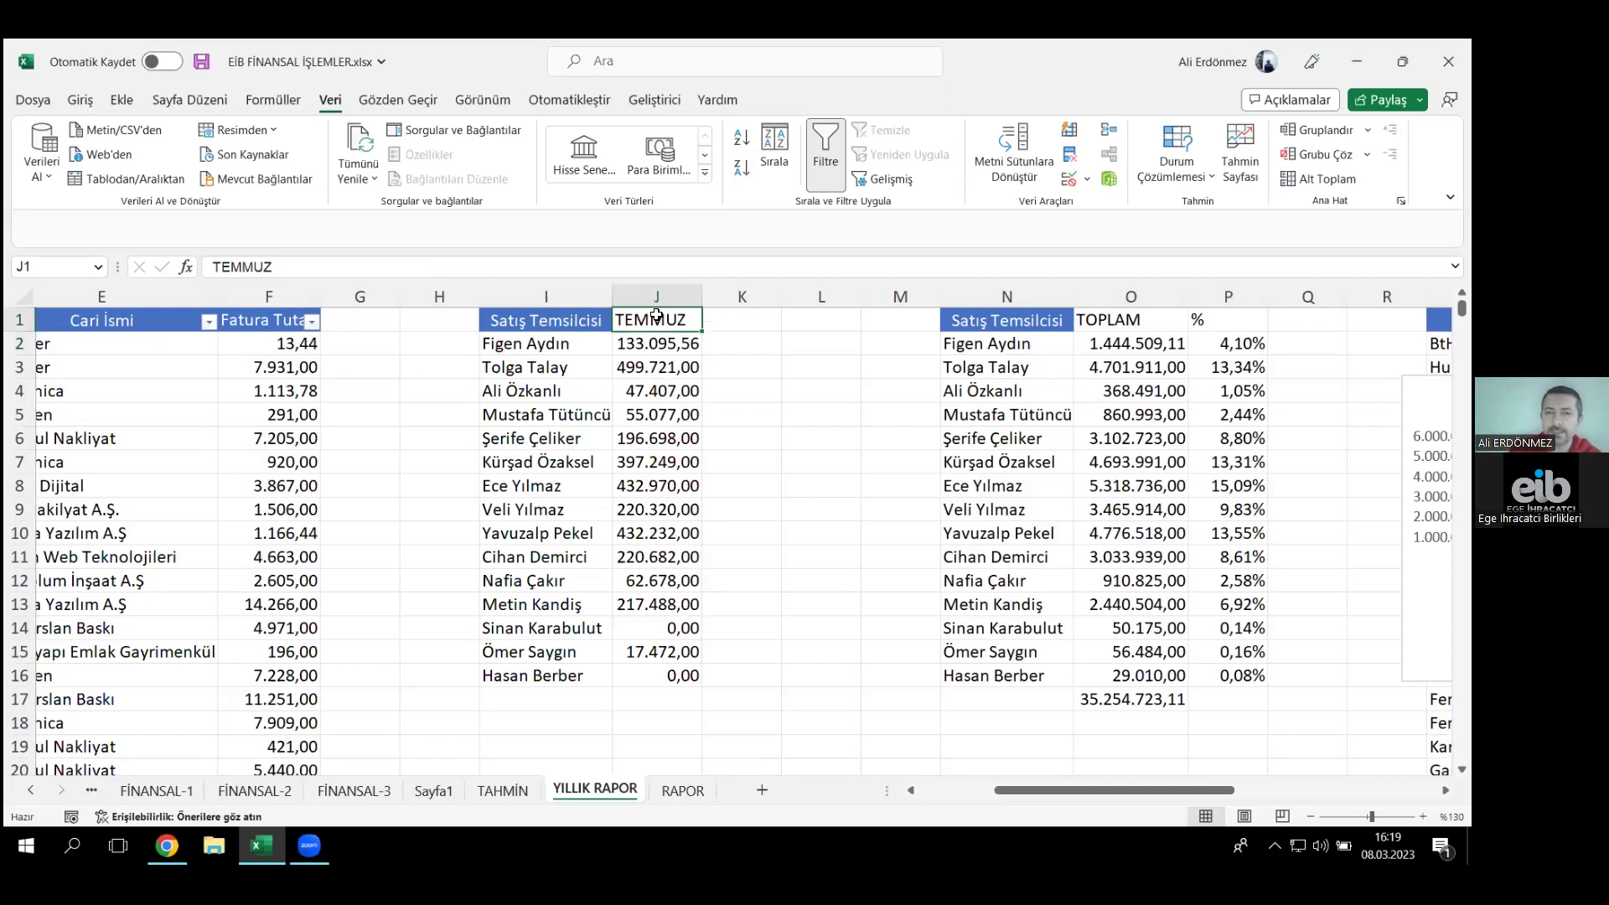
click(507, 745)
key(Down)
key(Down)
key(Down)
key(Down)
key(Down)
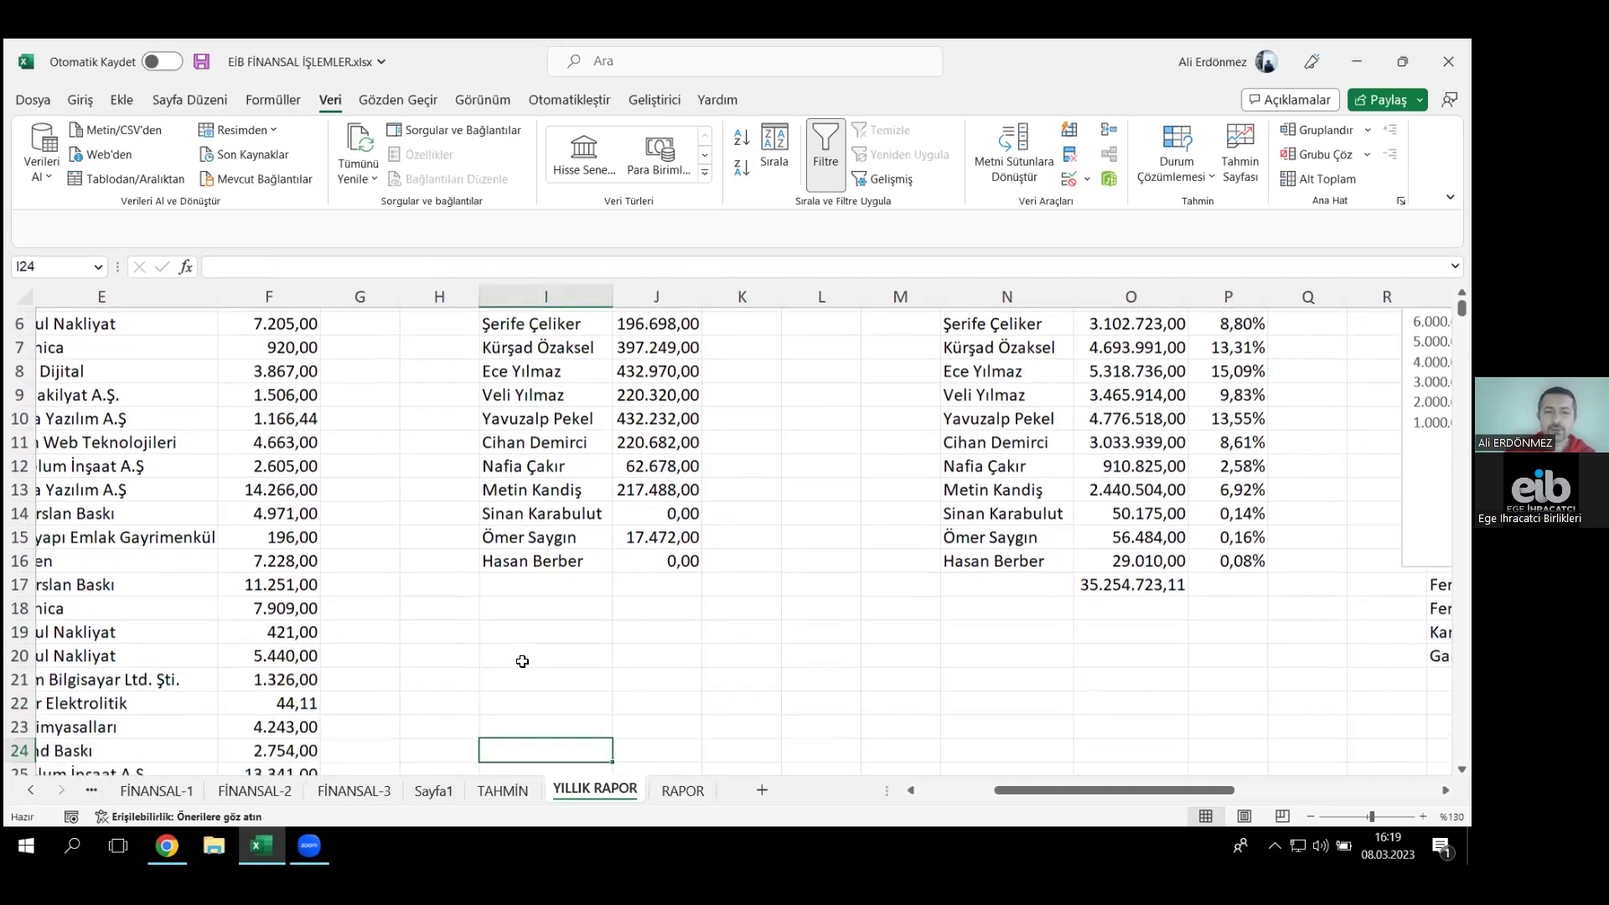
- Type OCAK in I20 and autofill the months through ARALIK in I31
click(525, 675)
click(524, 653)
text(OCAK)
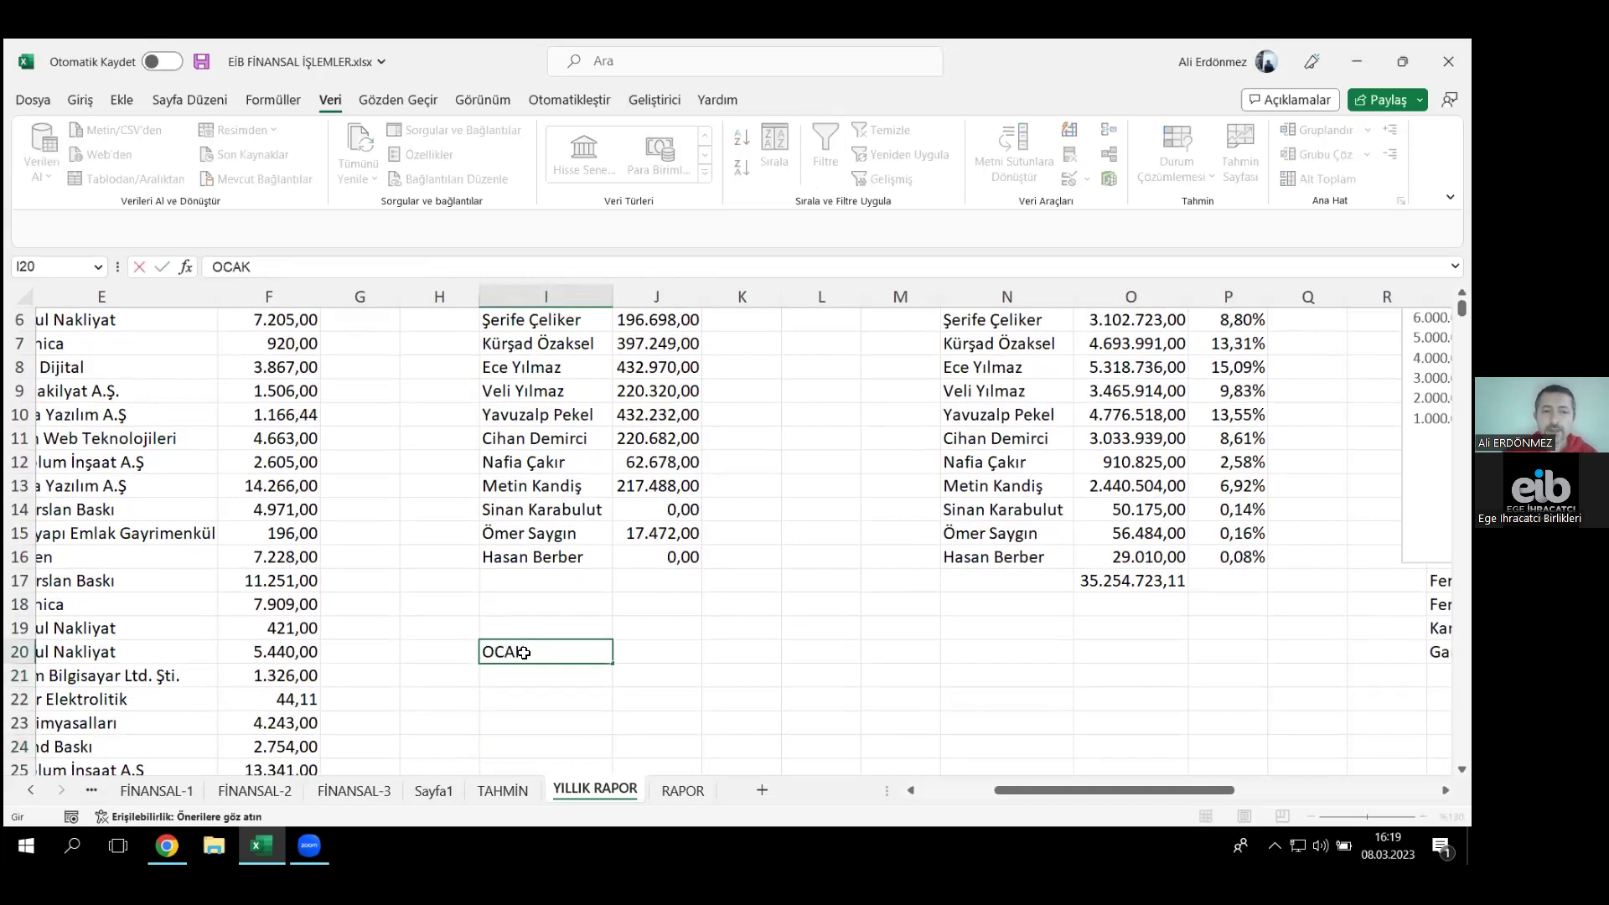
key(Return)
click(524, 653)
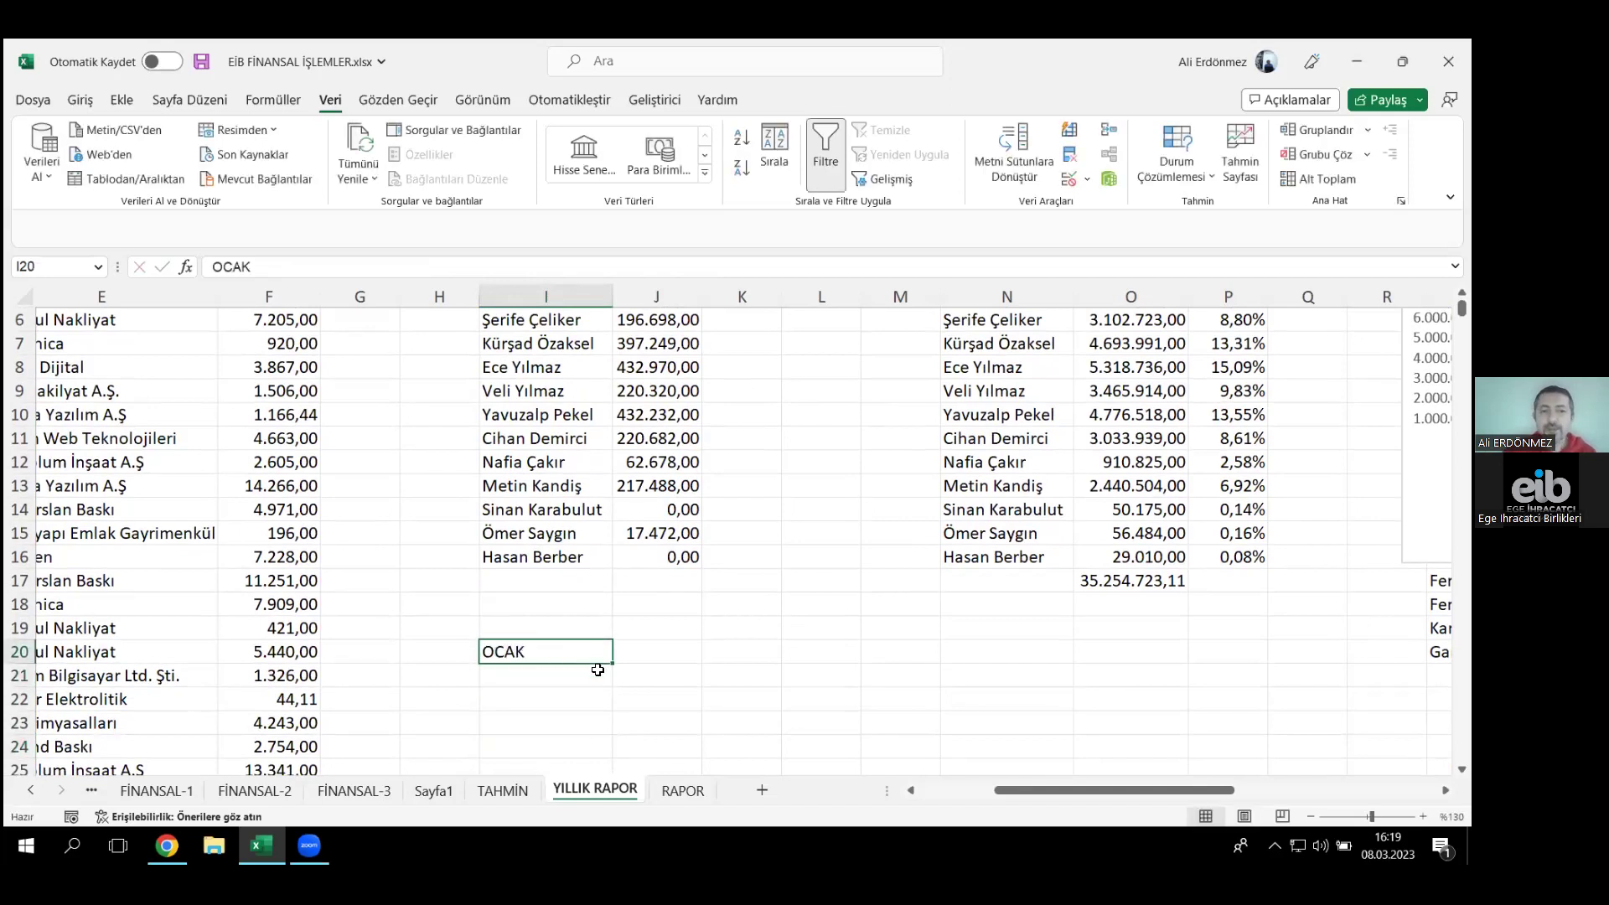
drag(613, 664, 607, 725)
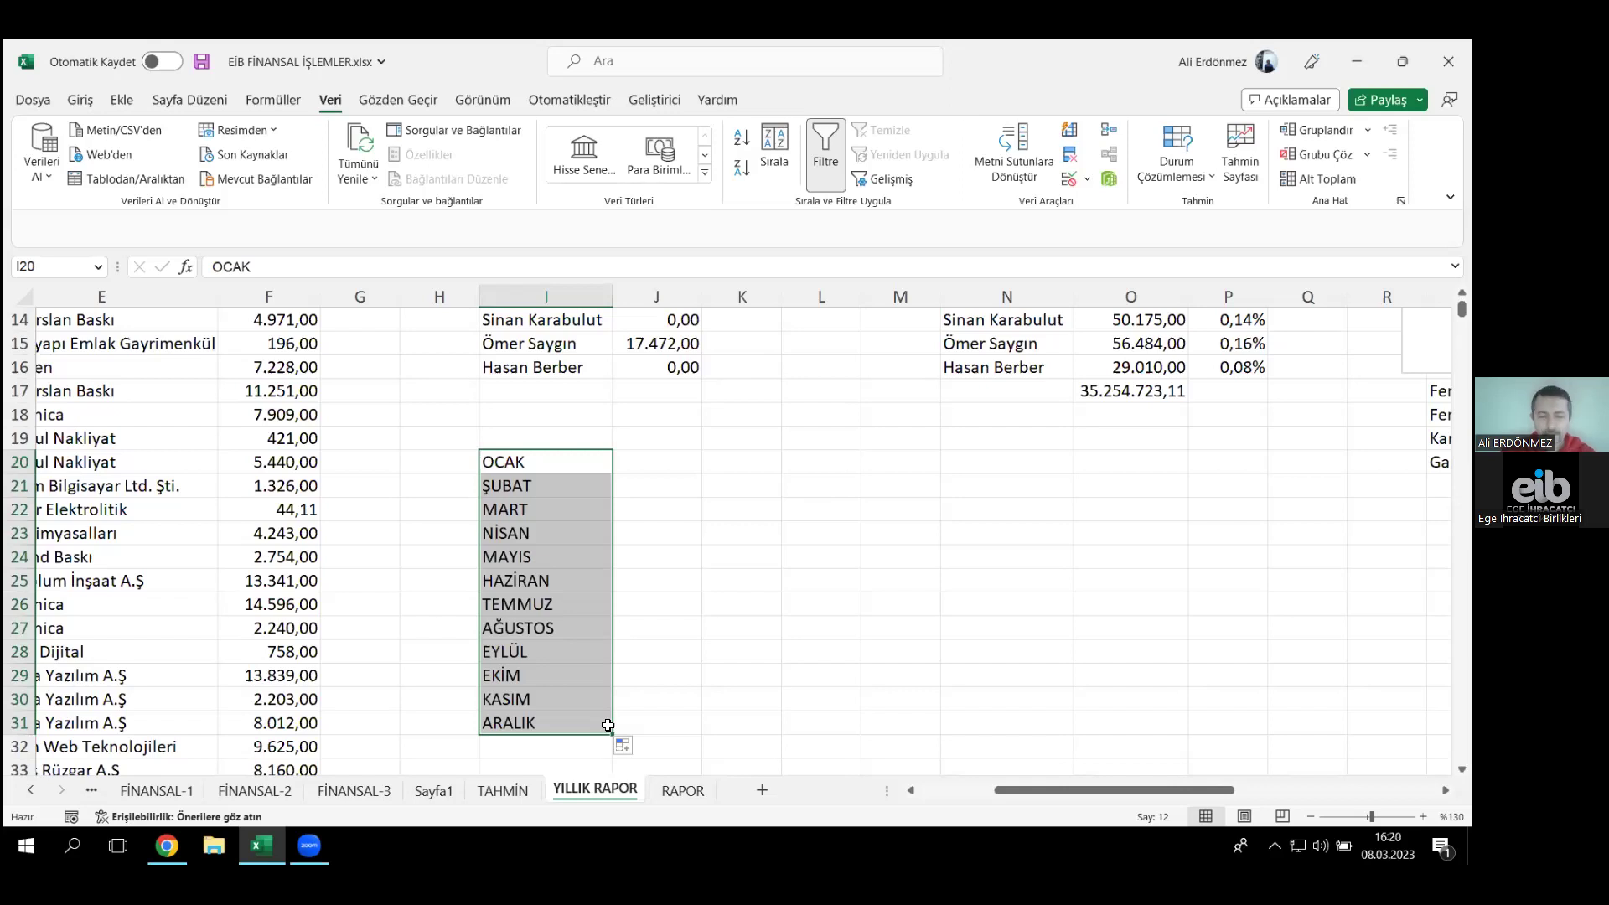
key(ctrl+Up)
key(ctrl+Up)
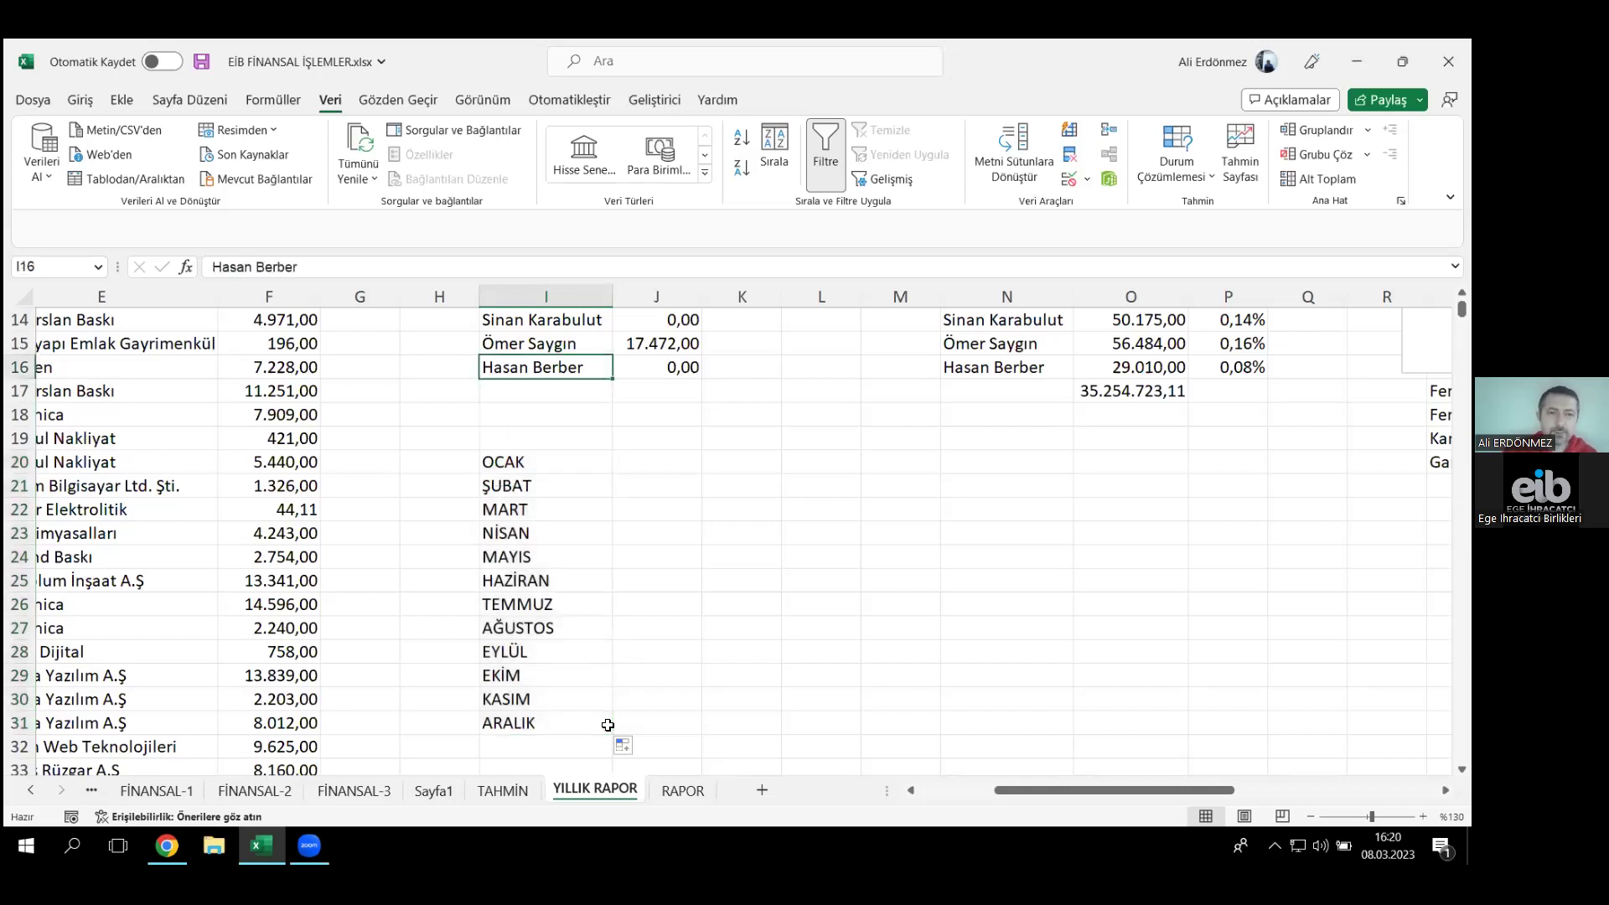
key(Right)
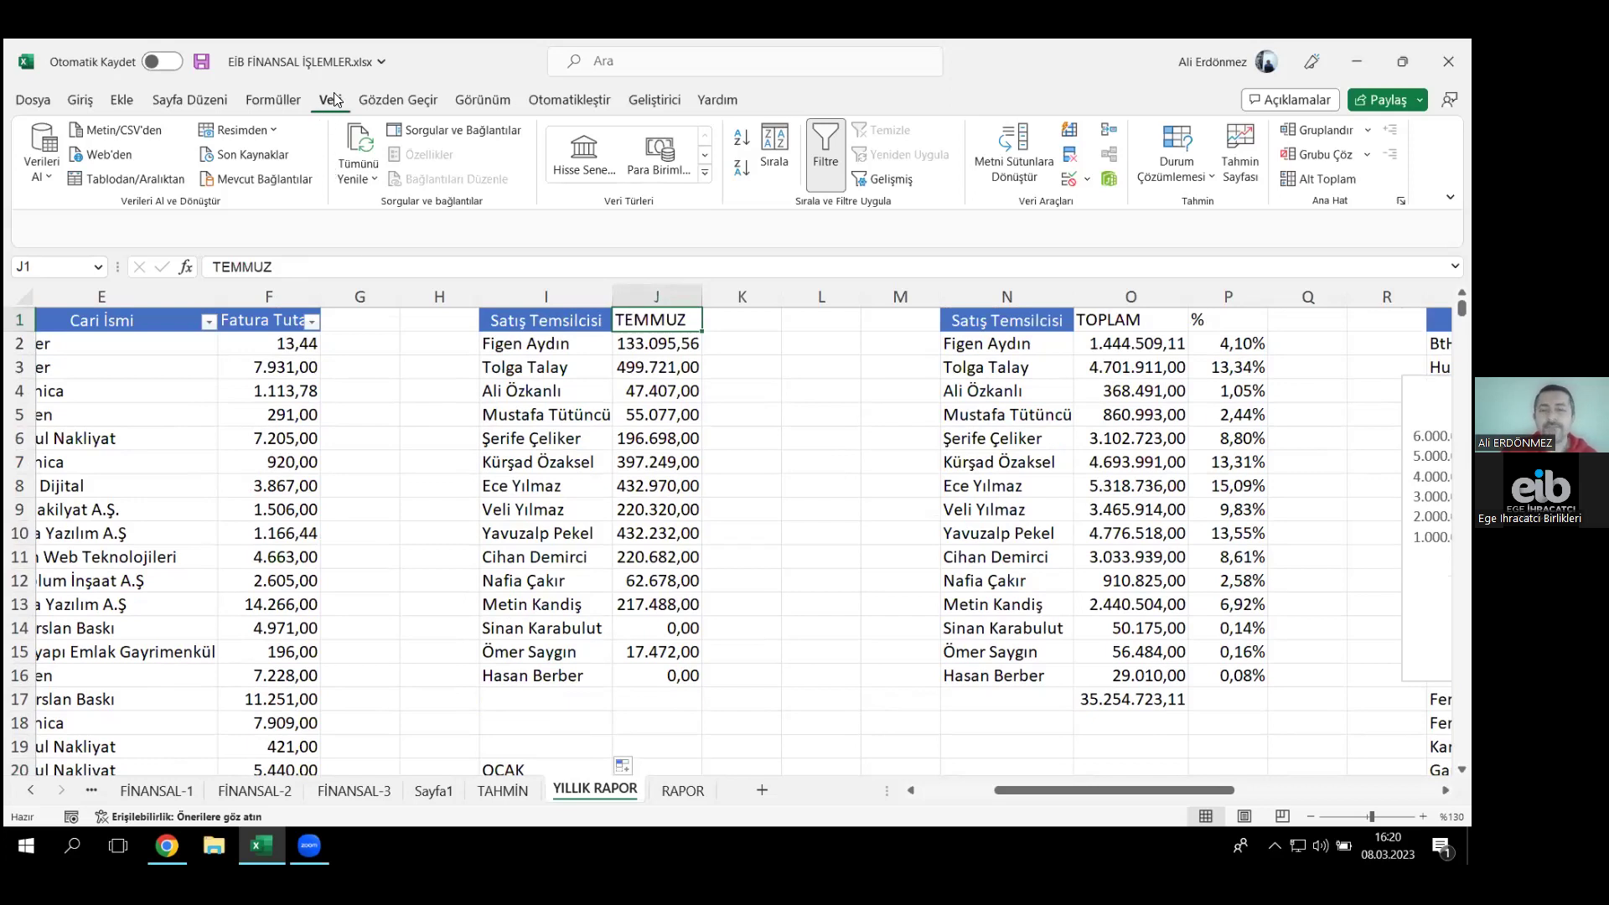
- Give J1 a List data validation sourced from =$I$20:$I$31
click(1070, 182)
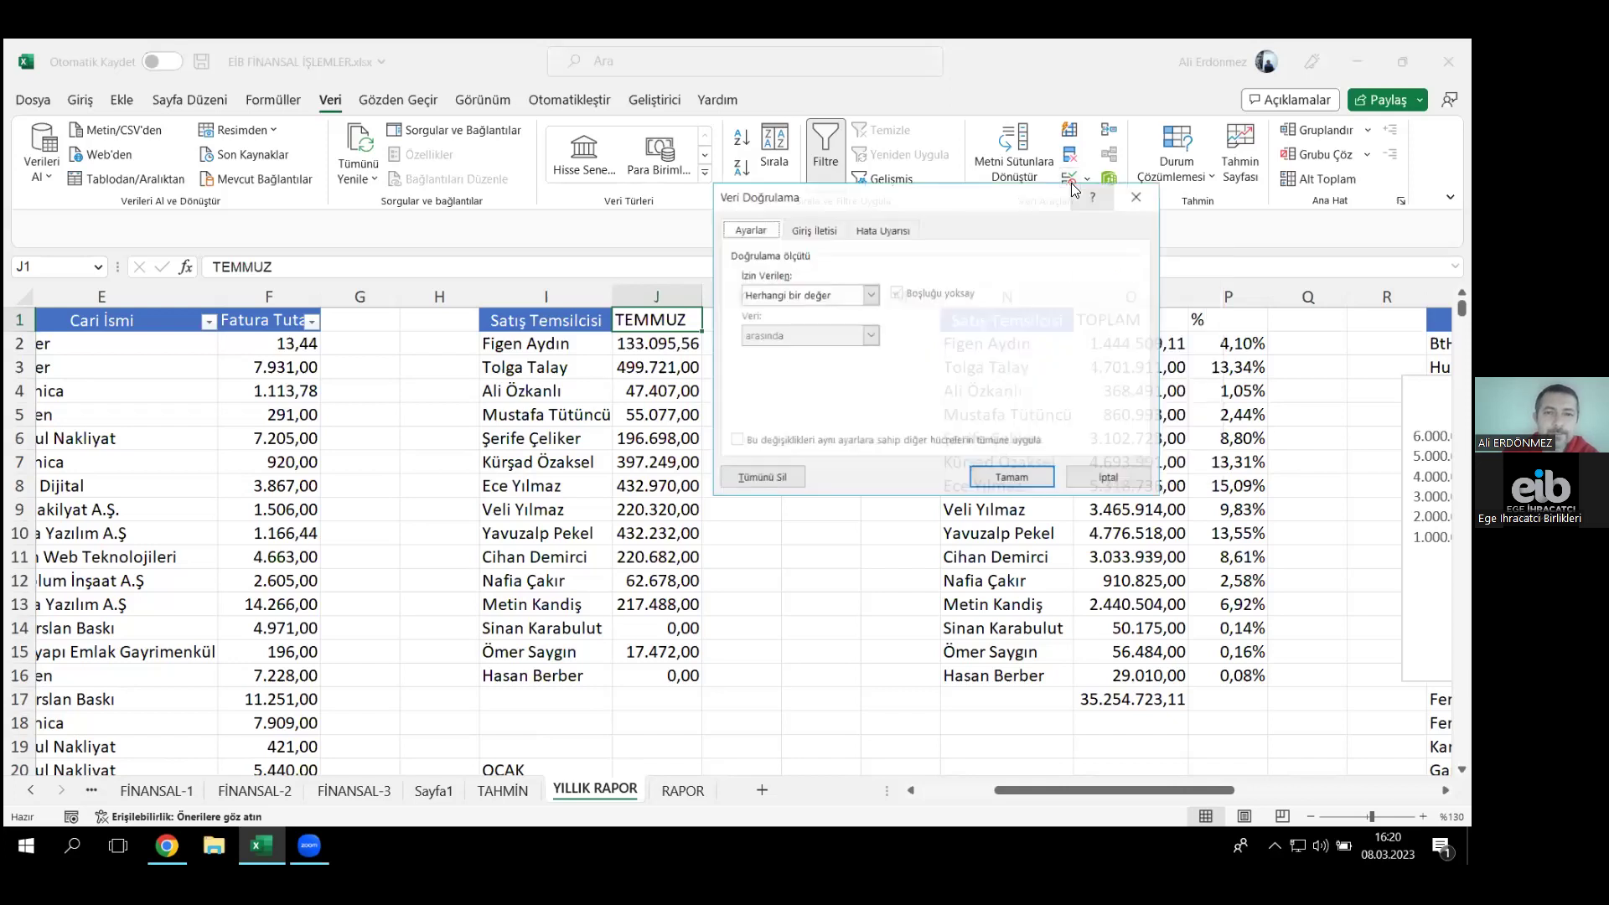
click(818, 295)
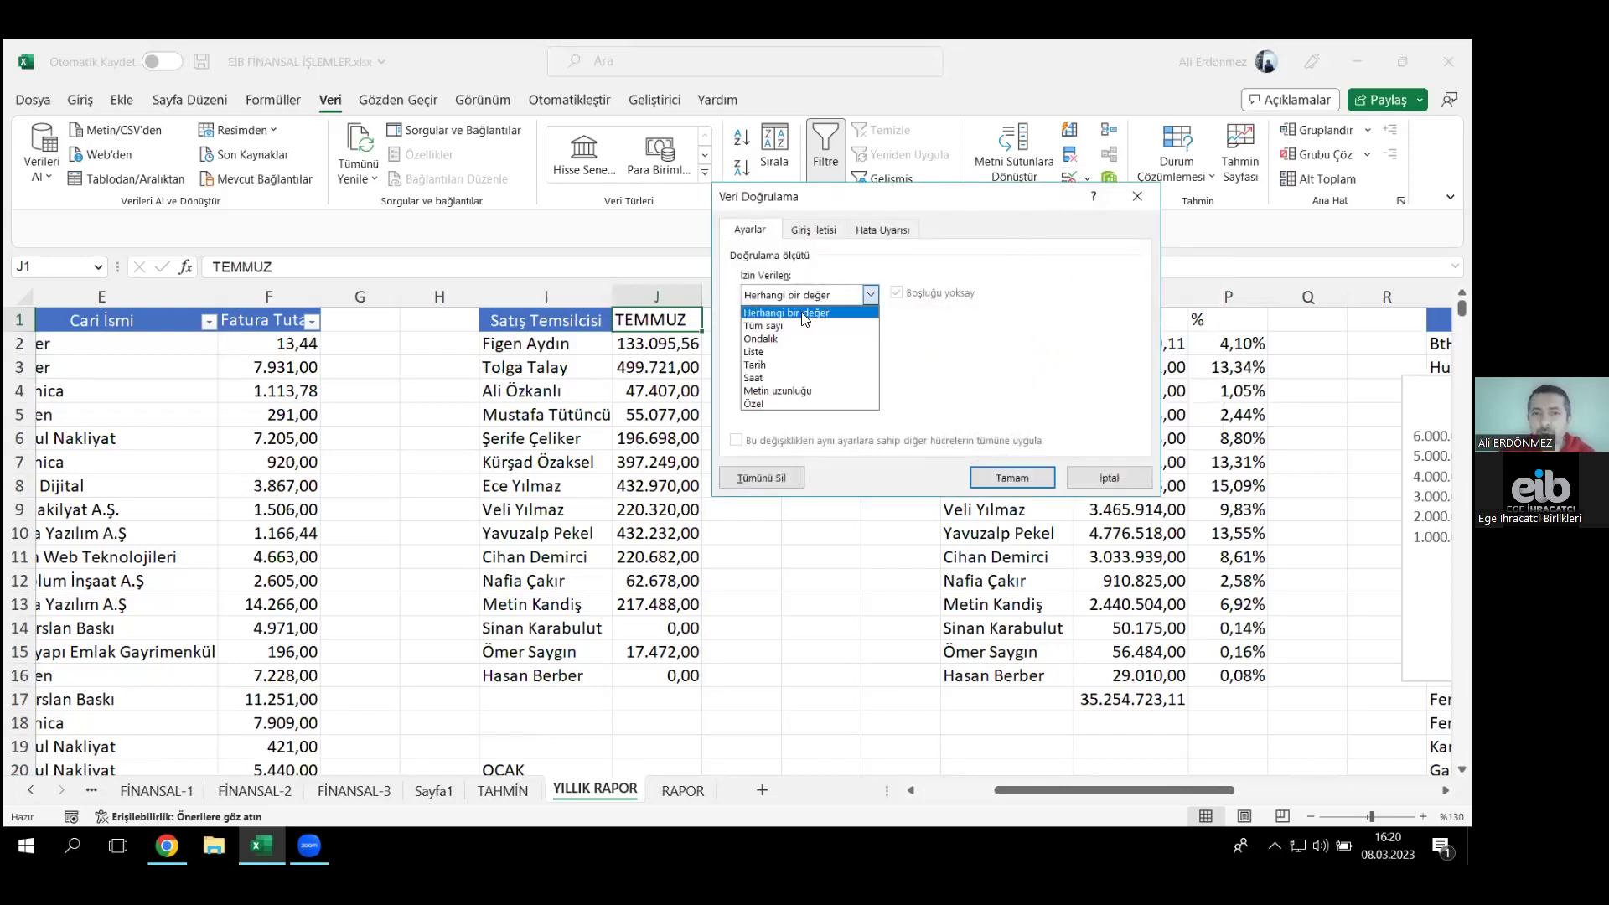
click(765, 352)
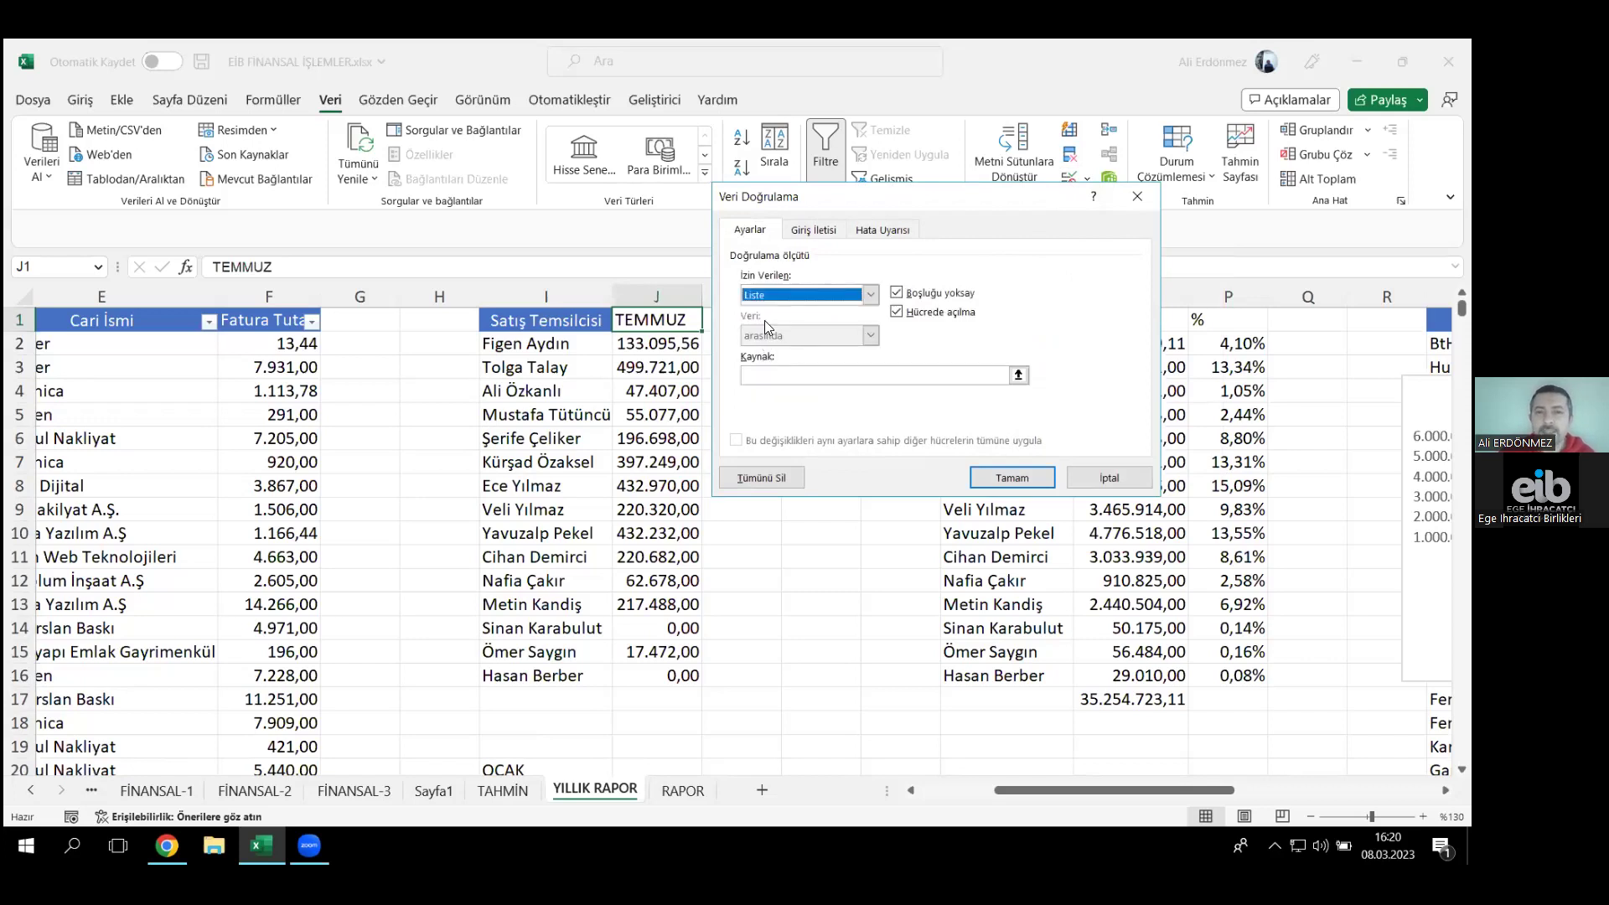
click(768, 292)
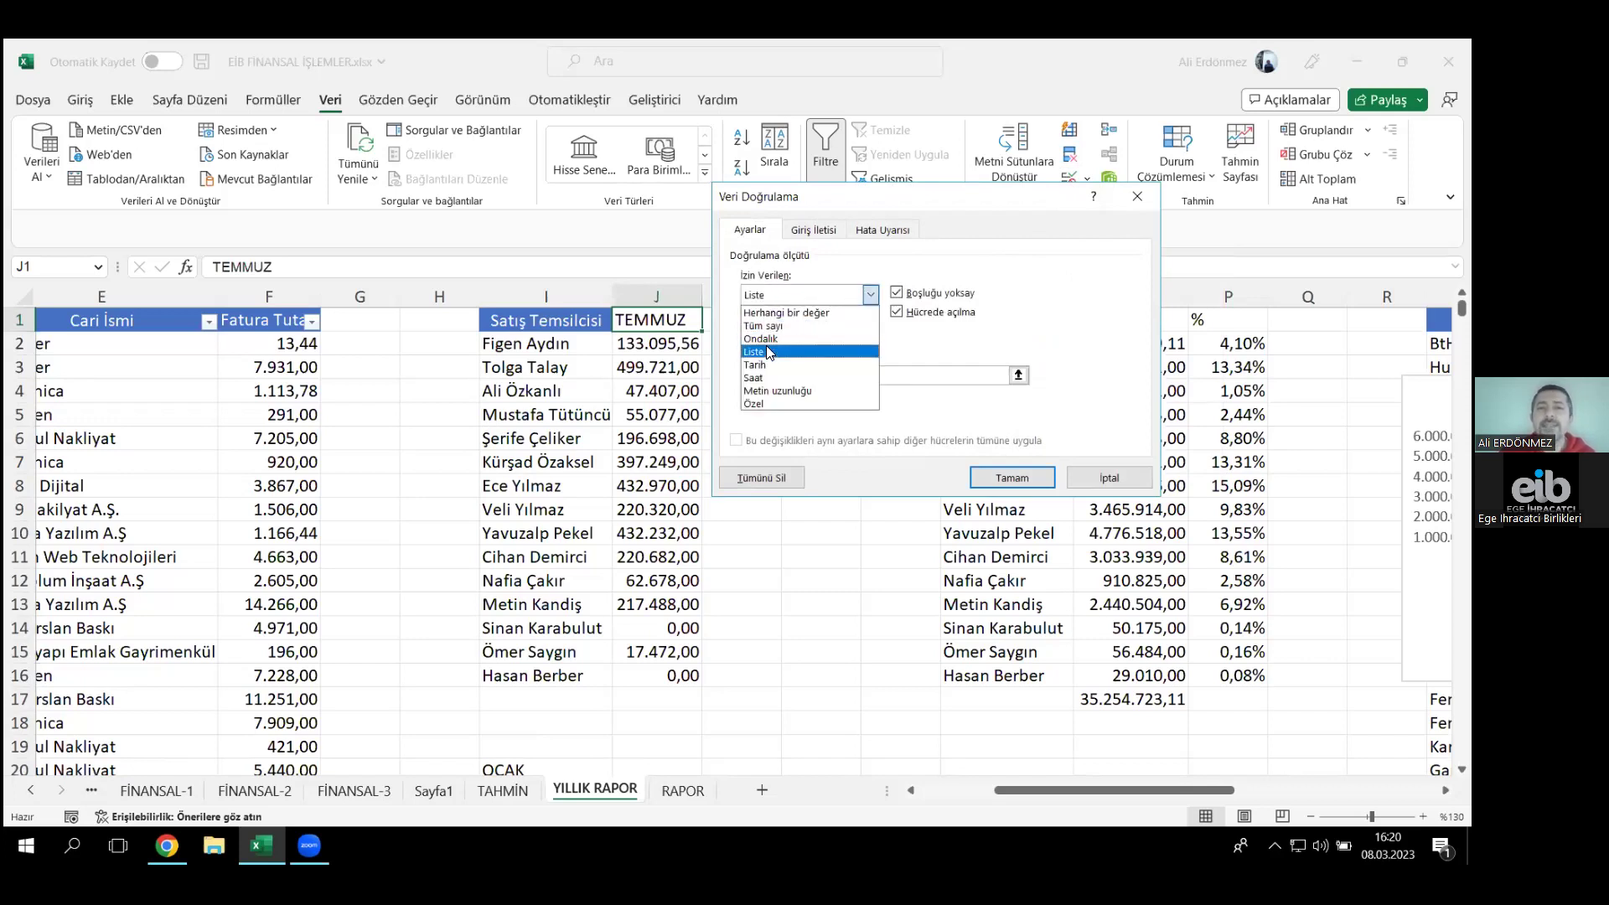
click(768, 352)
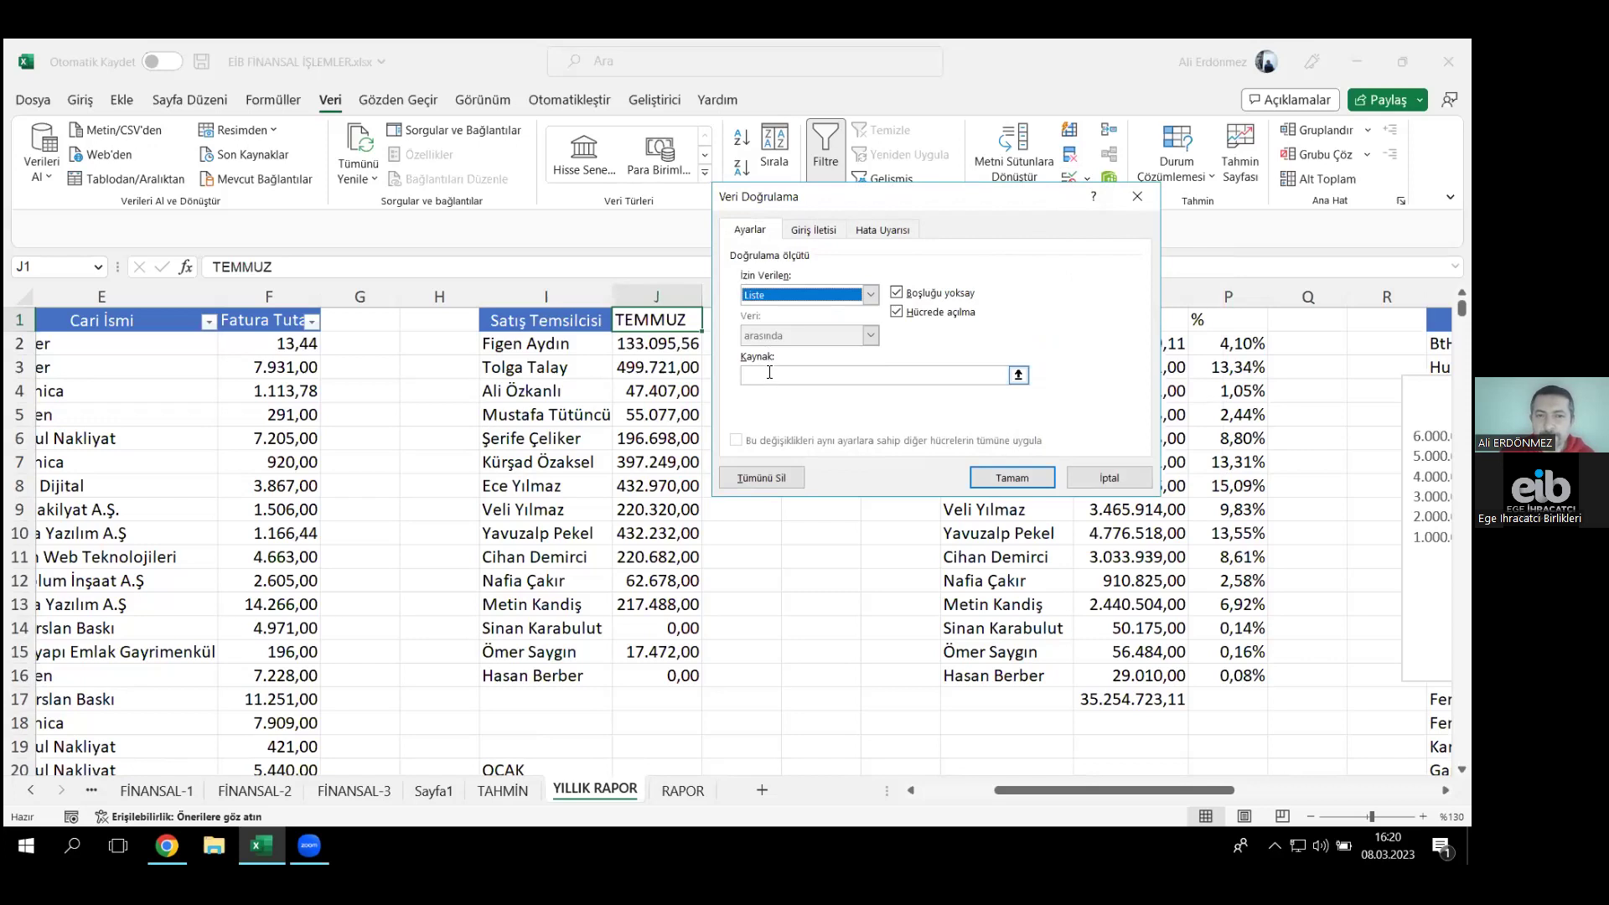
click(769, 375)
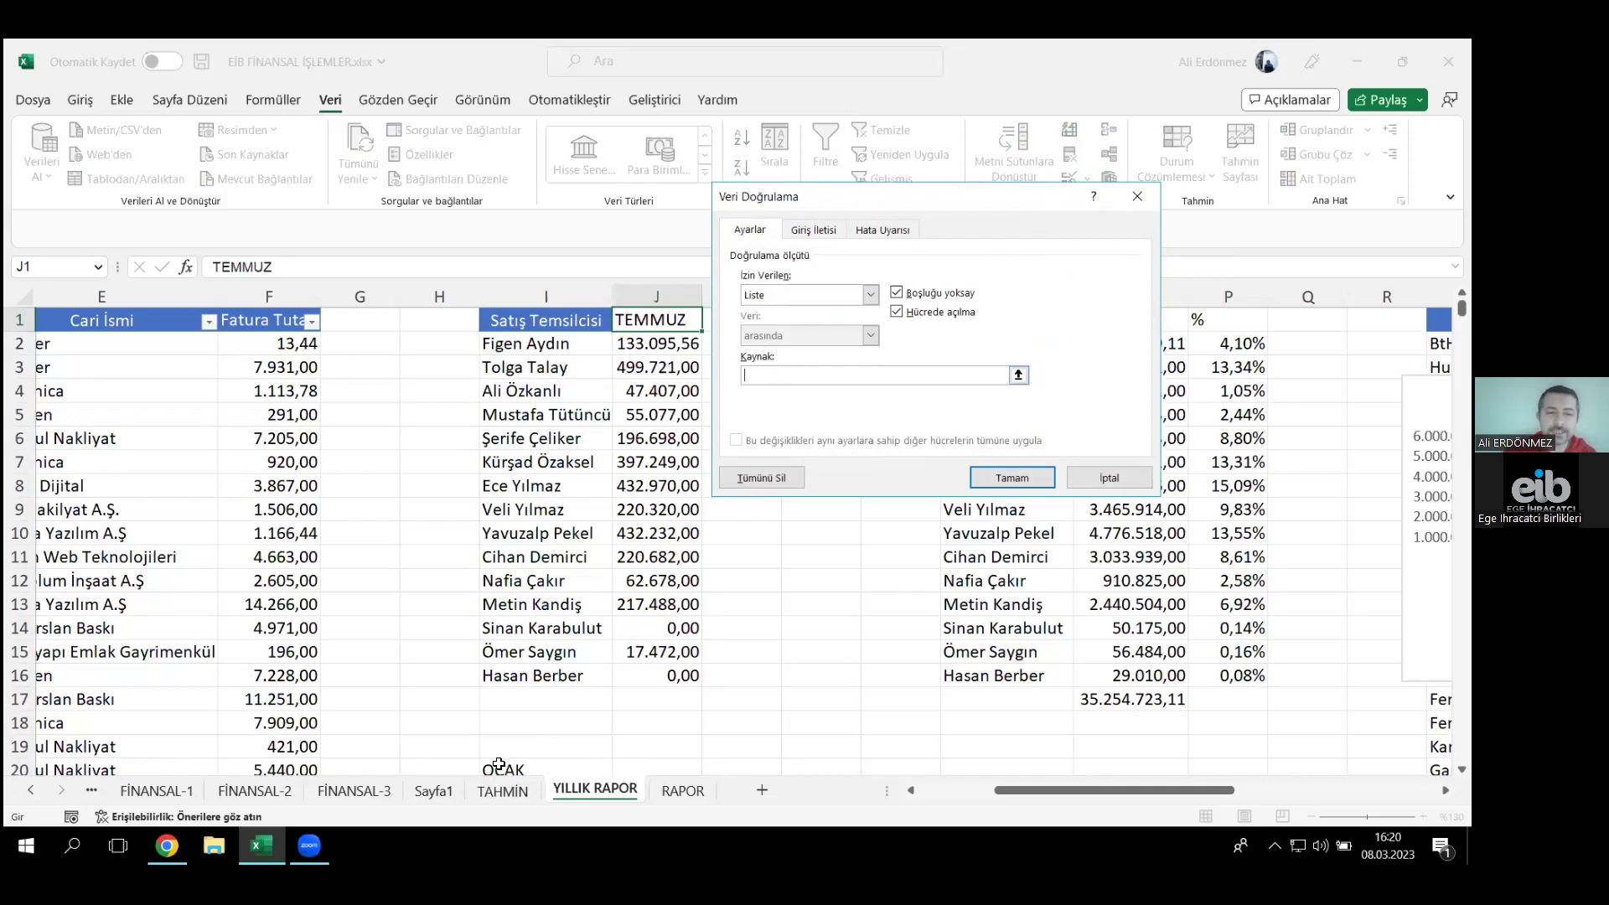
drag(498, 765, 526, 723)
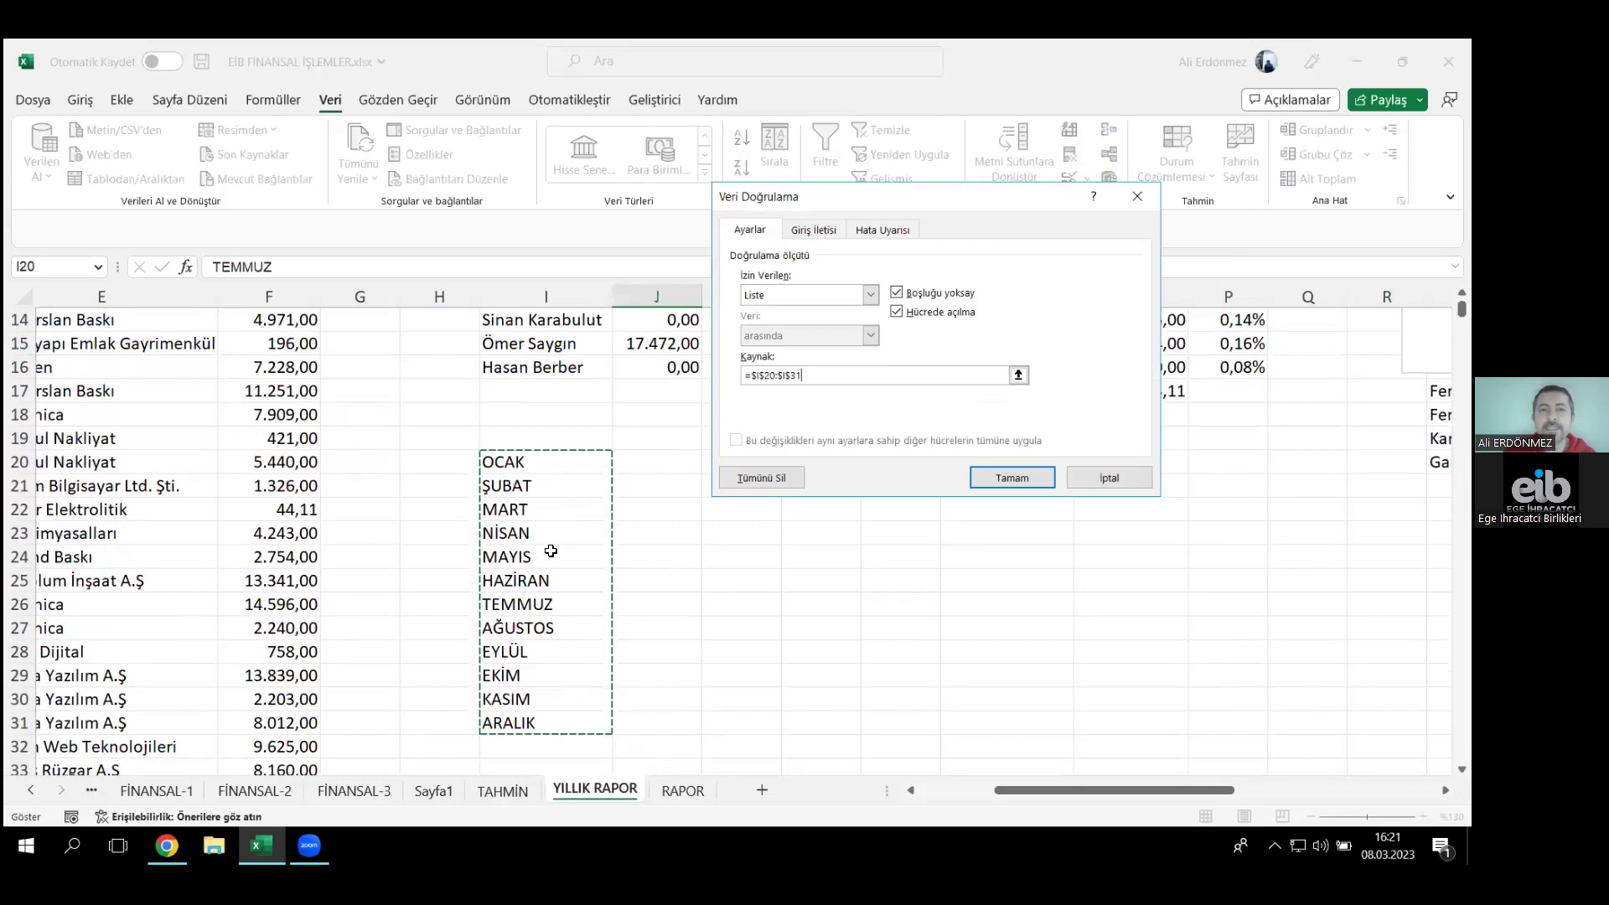
click(1013, 478)
scroll(1014, 484, up, 4)
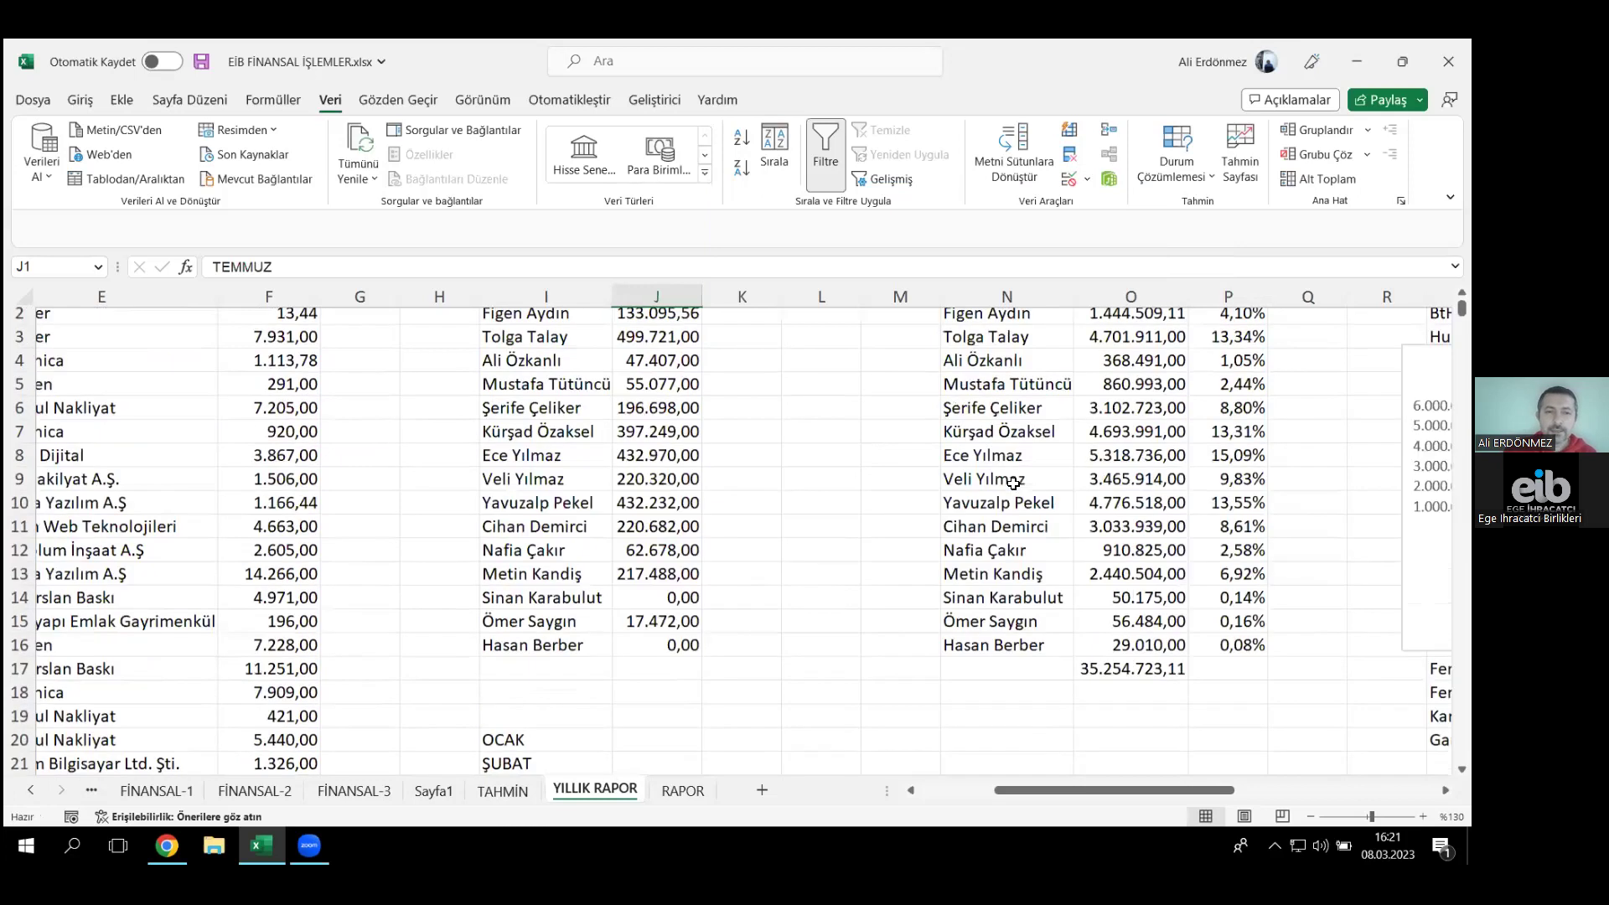
scroll(1013, 483, up, 1)
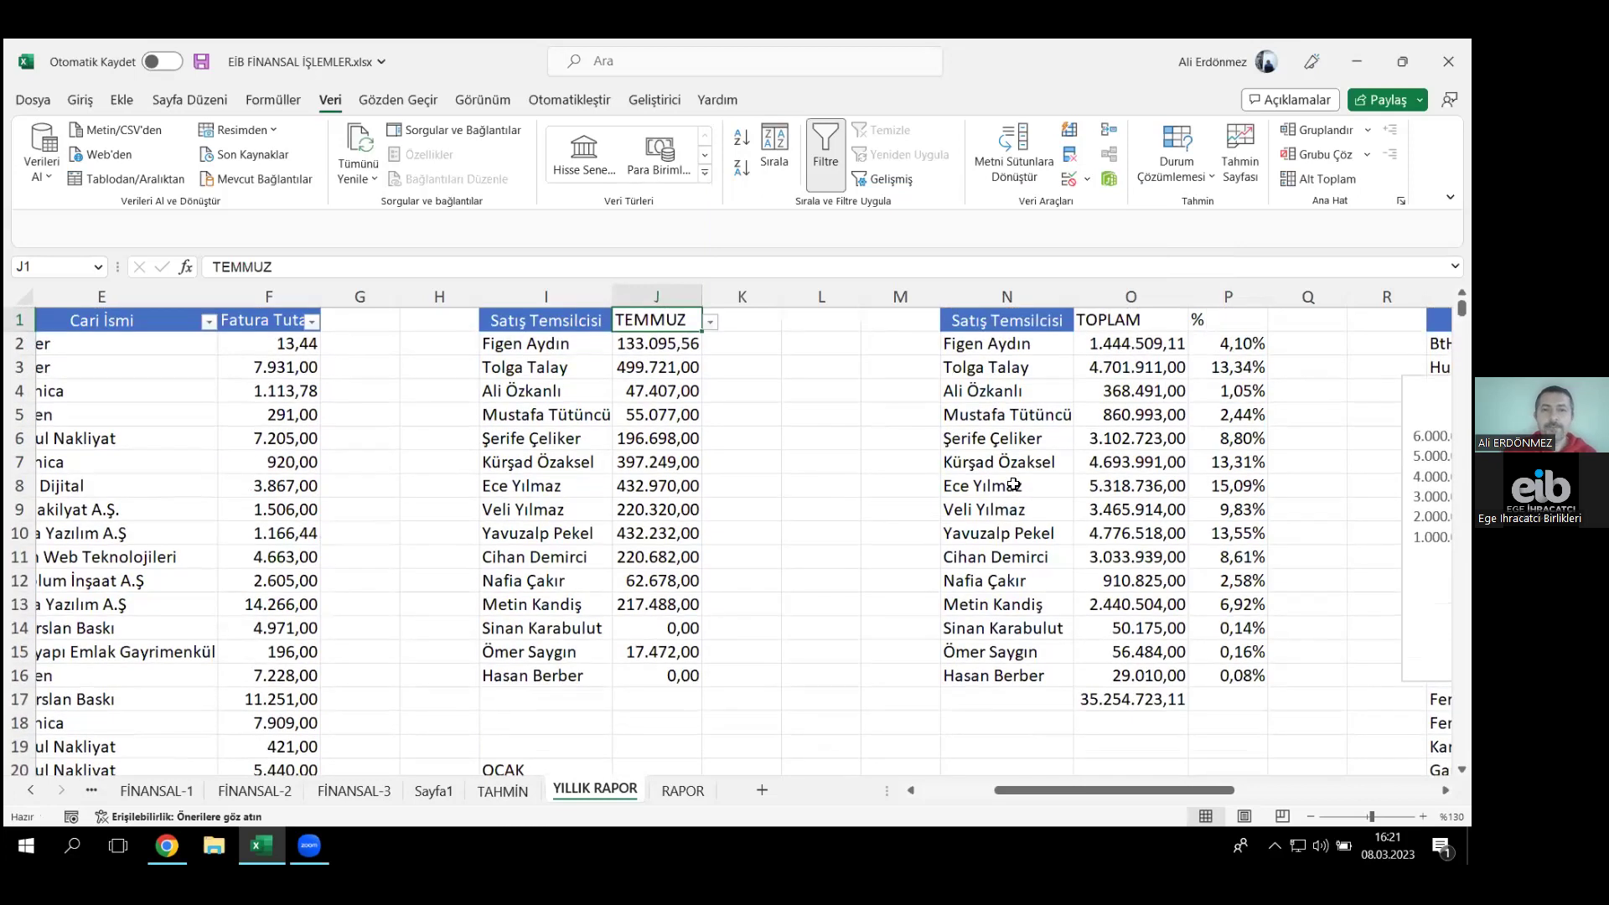
- Pick ARALIK, EKİM and AĞUSTOS from J1's dropdown, ending on ŞUBAT (110.540,33 for the first rep)
click(710, 323)
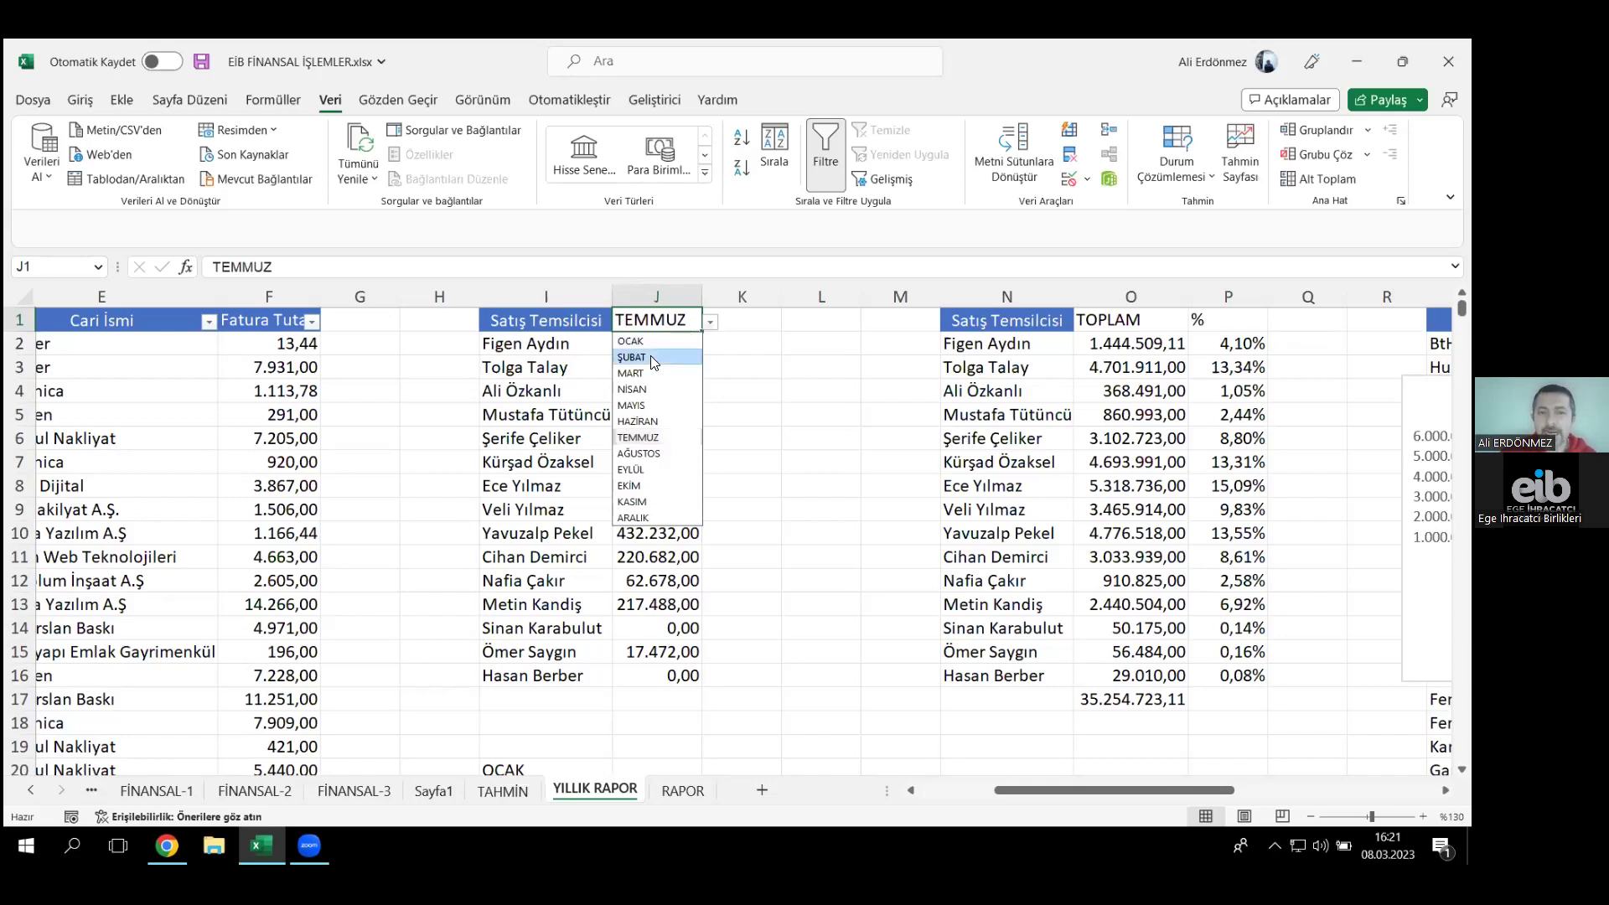
click(653, 358)
click(711, 323)
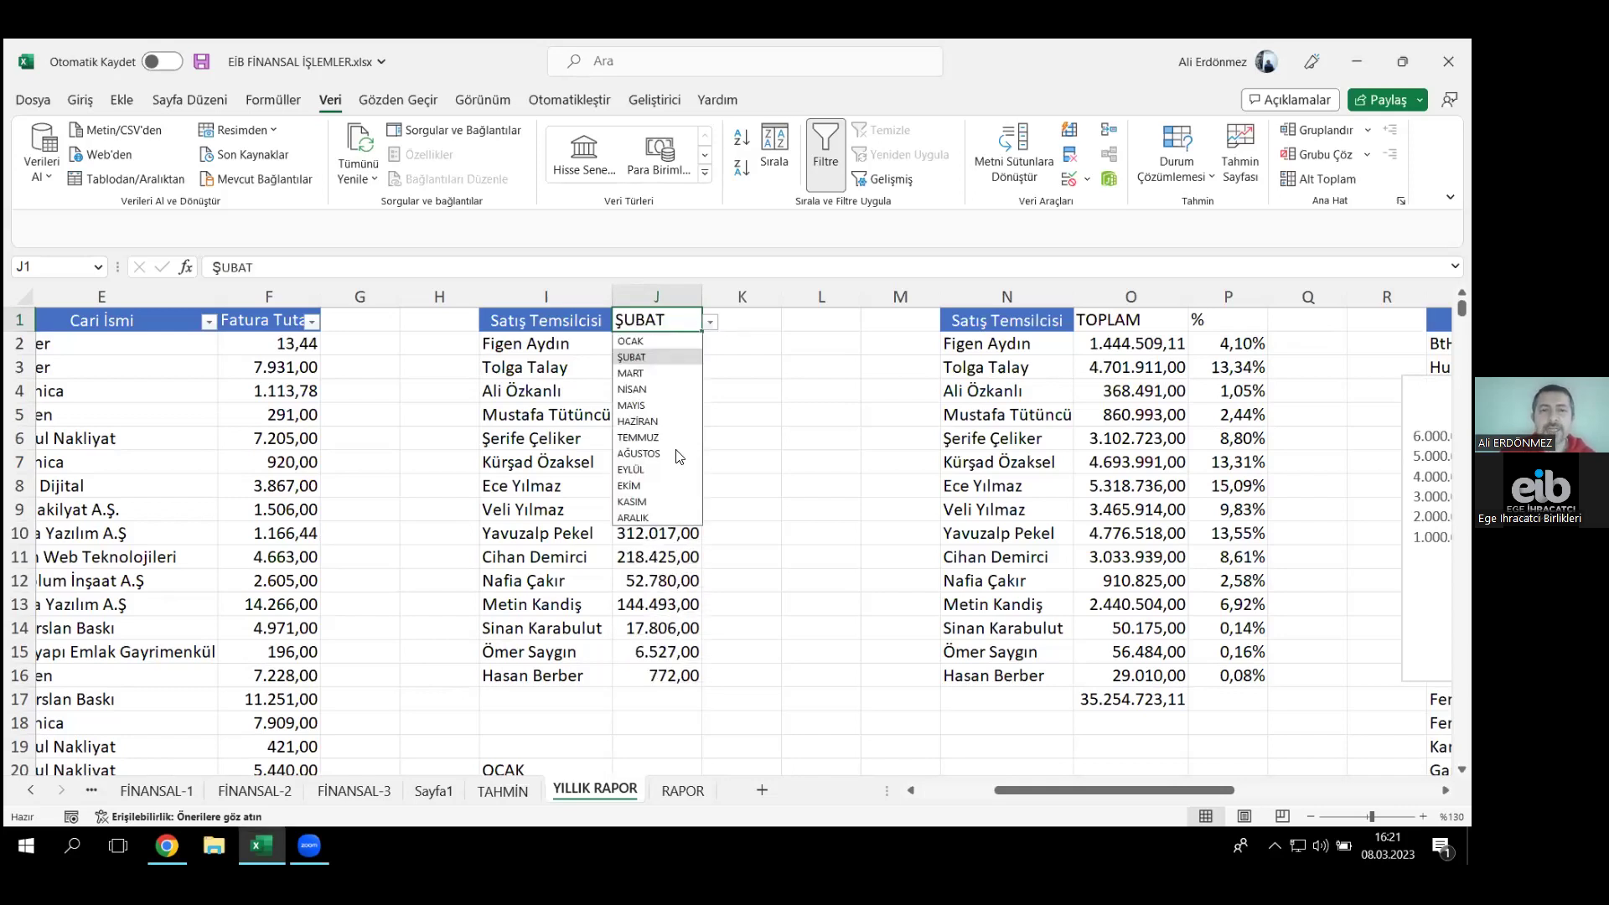
click(651, 513)
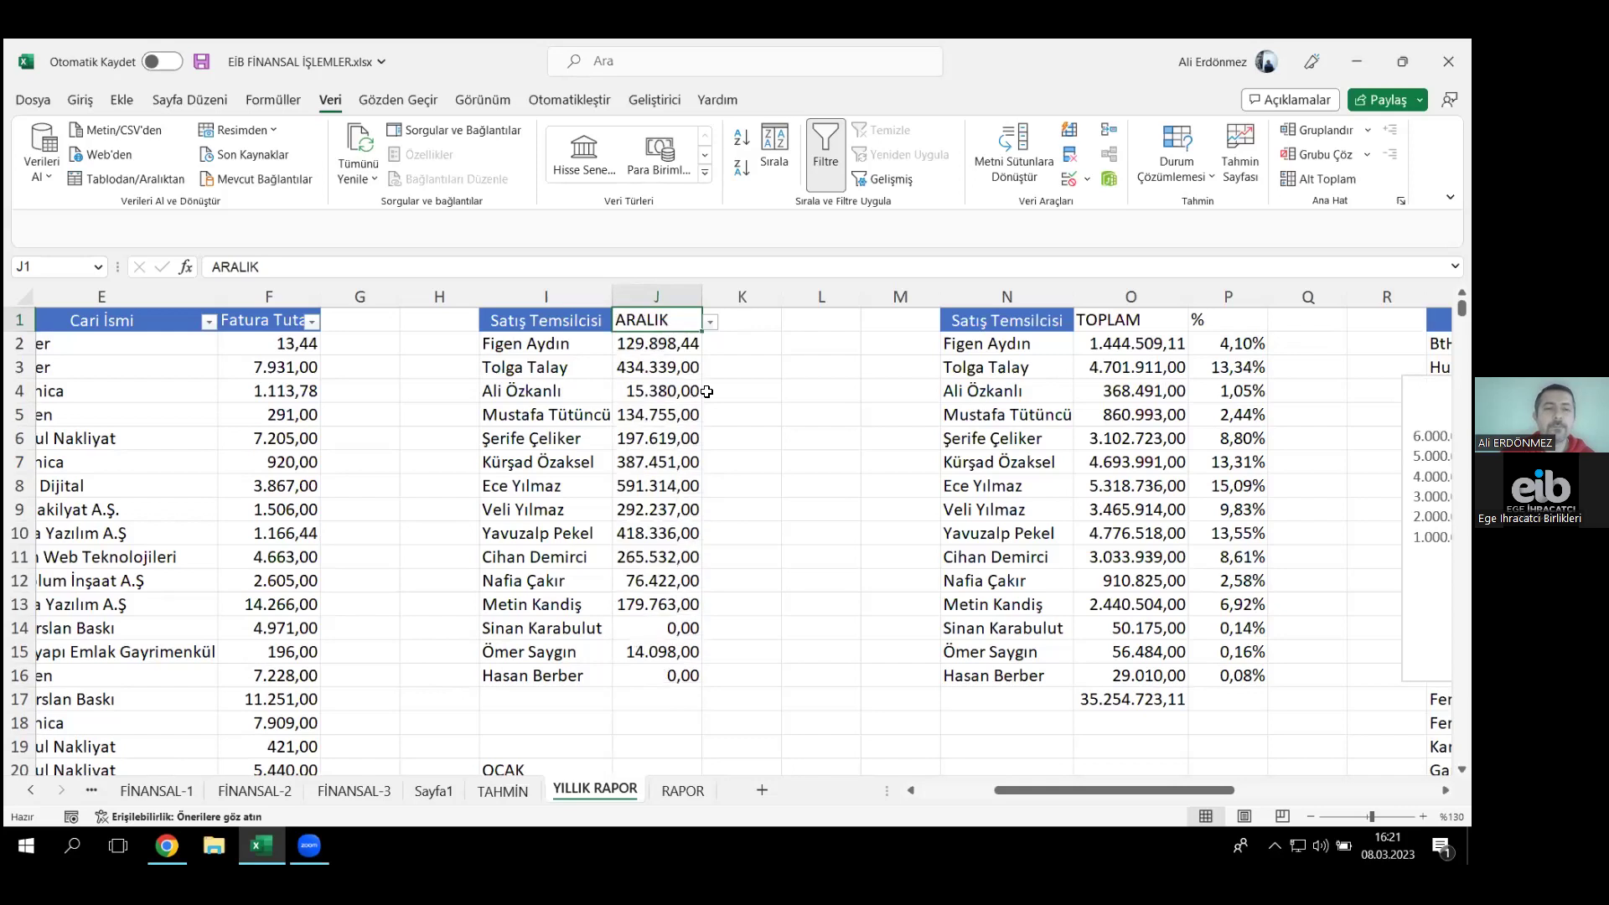
click(711, 323)
click(628, 481)
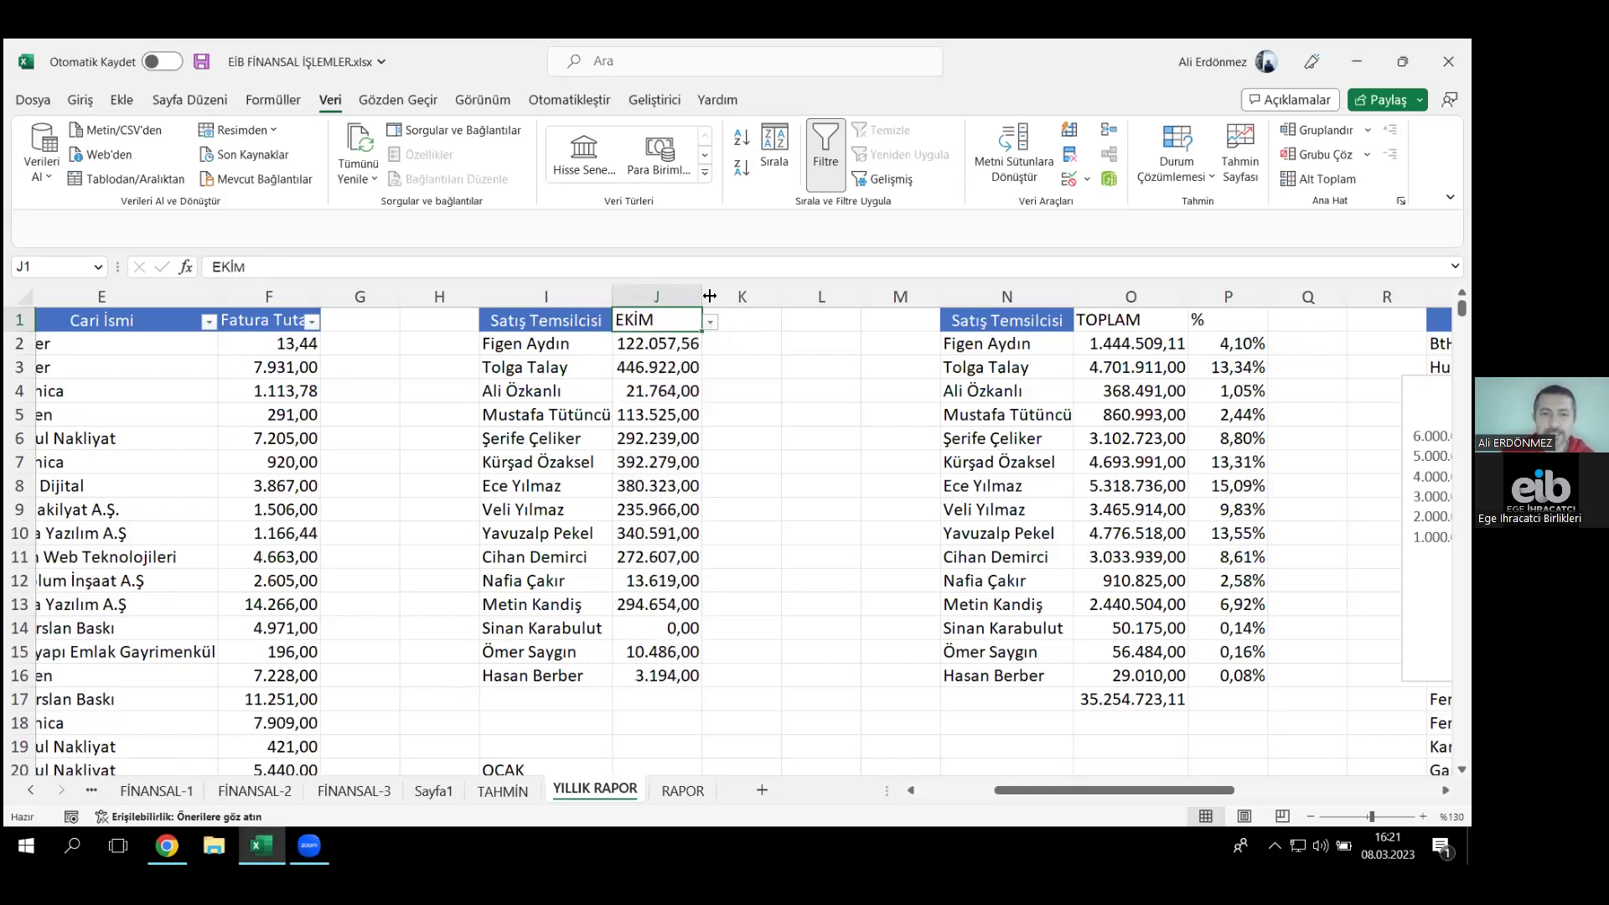
click(711, 322)
click(652, 453)
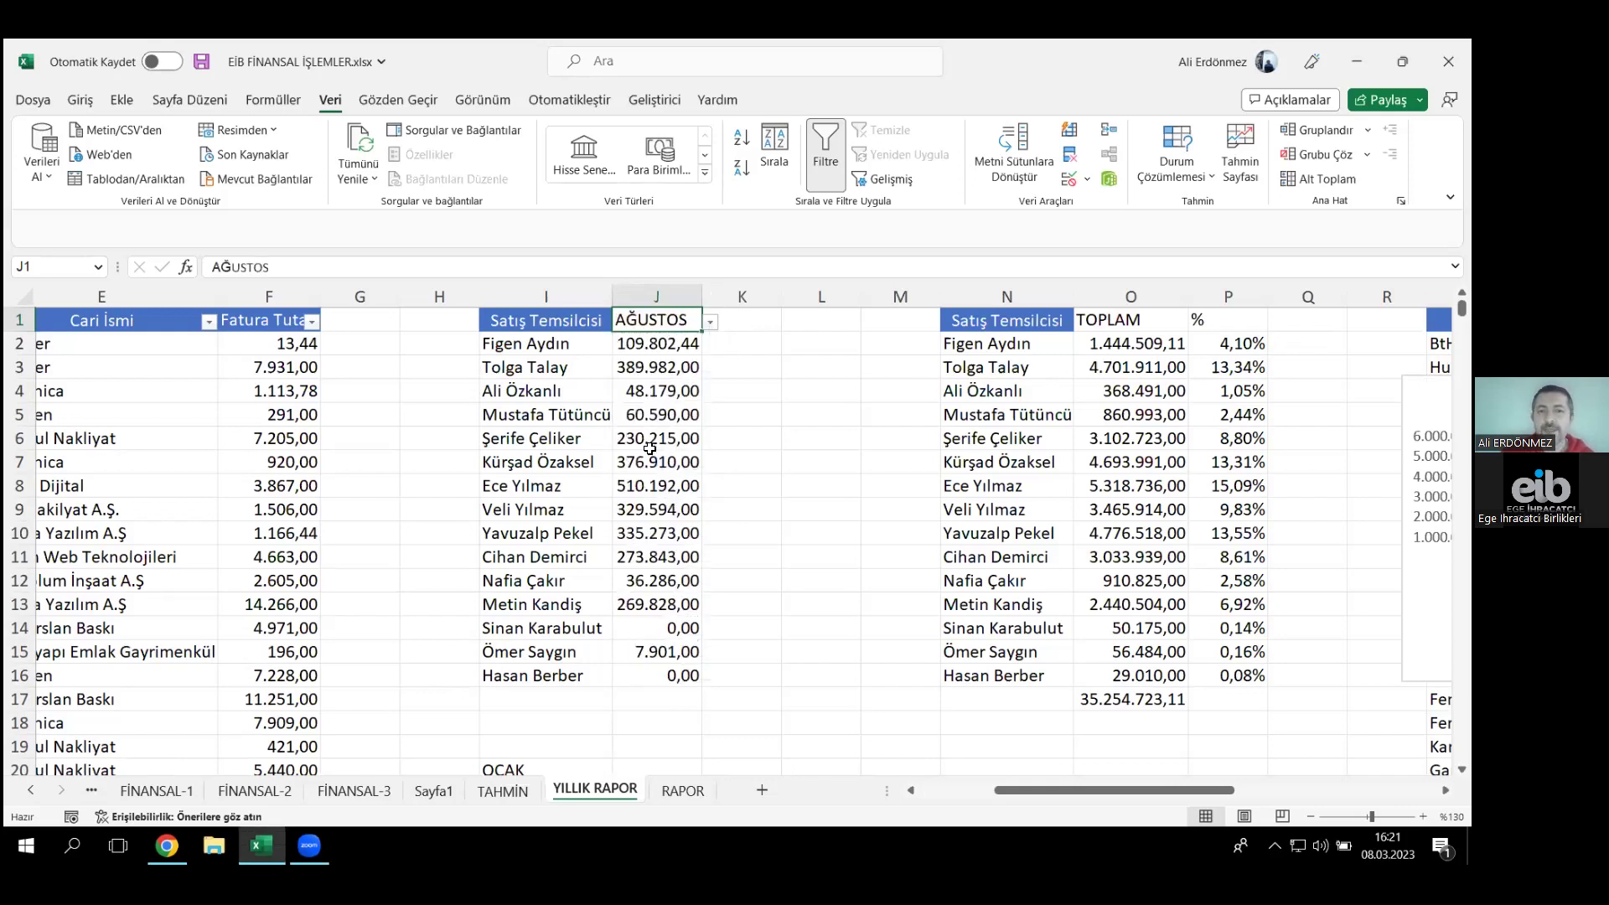
click(710, 323)
click(679, 357)
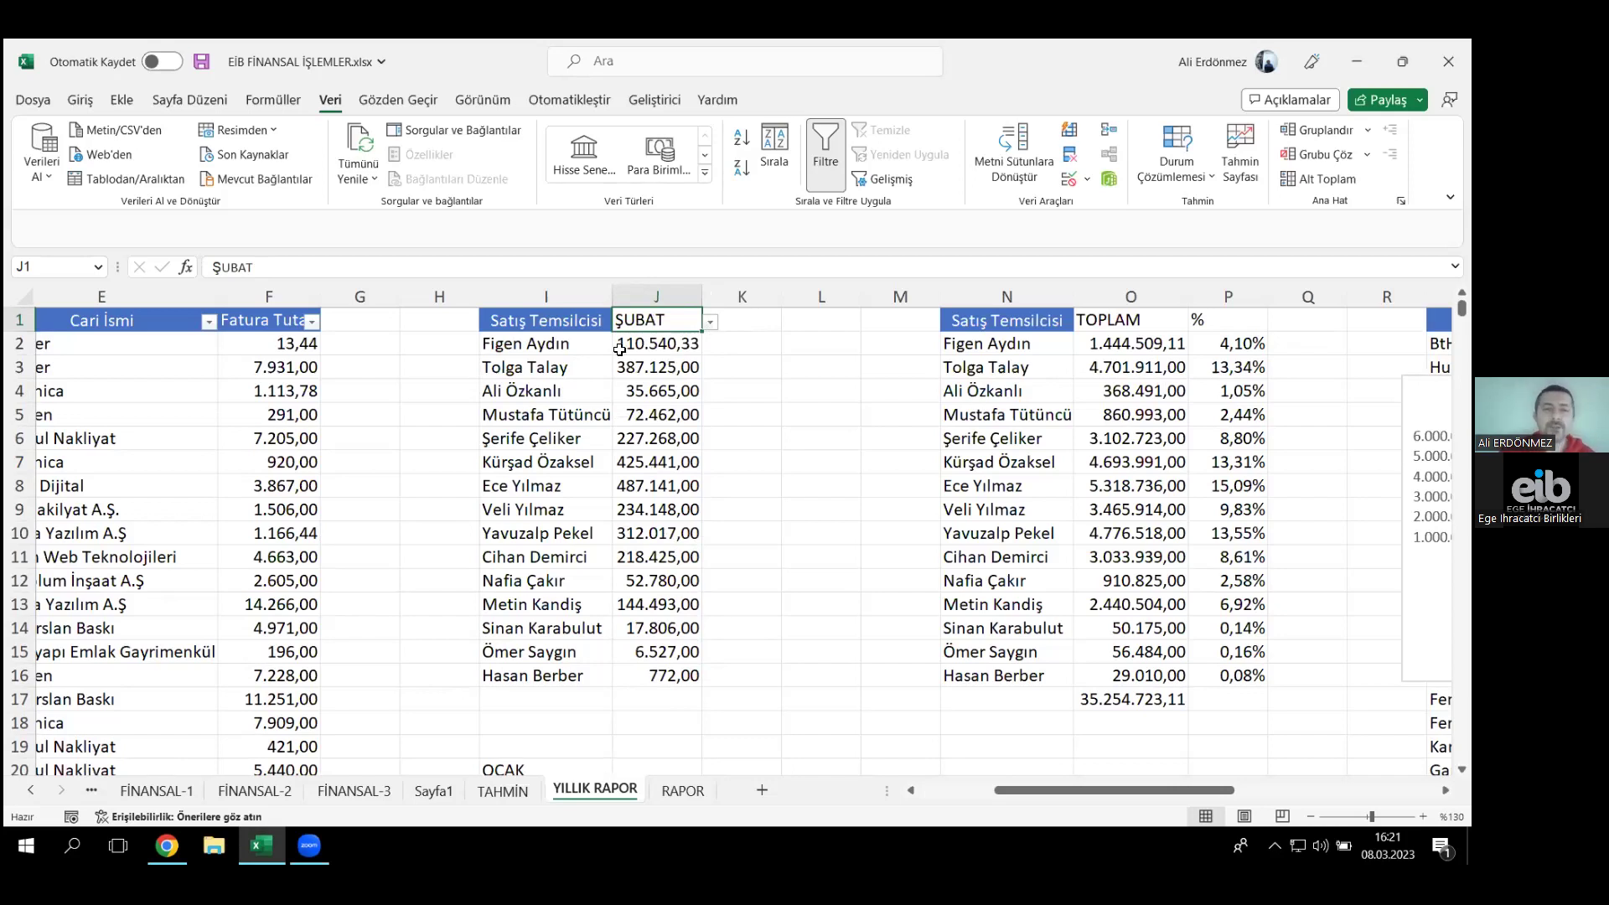
drag(566, 326, 652, 677)
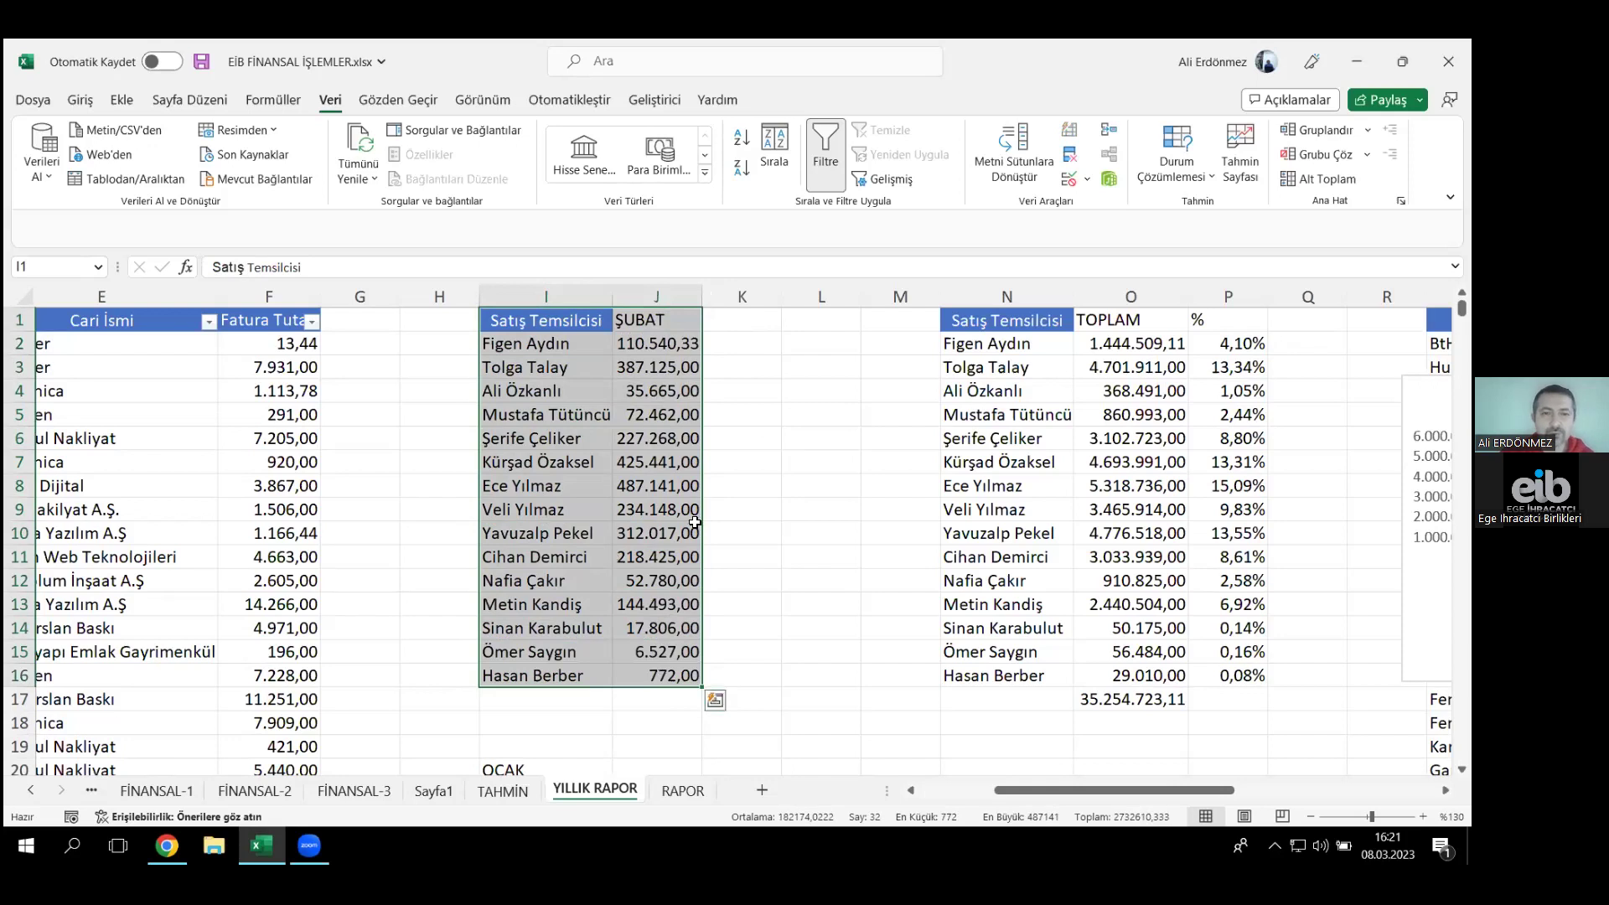
- Insert a clustered column chart of the reps' monthly sales
click(139, 102)
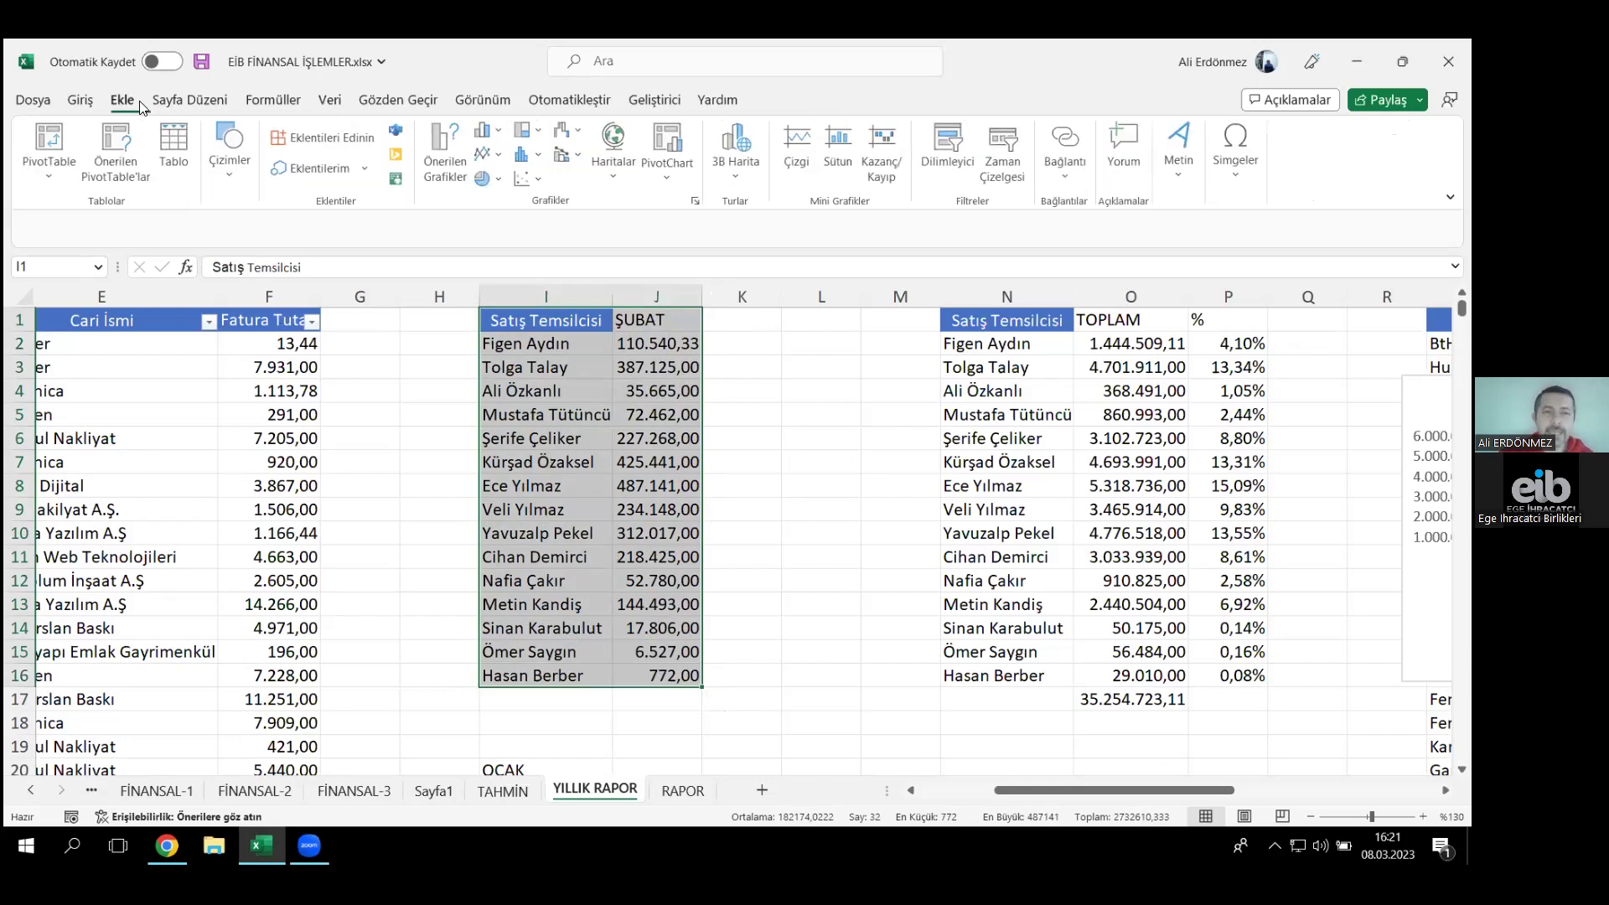
click(486, 132)
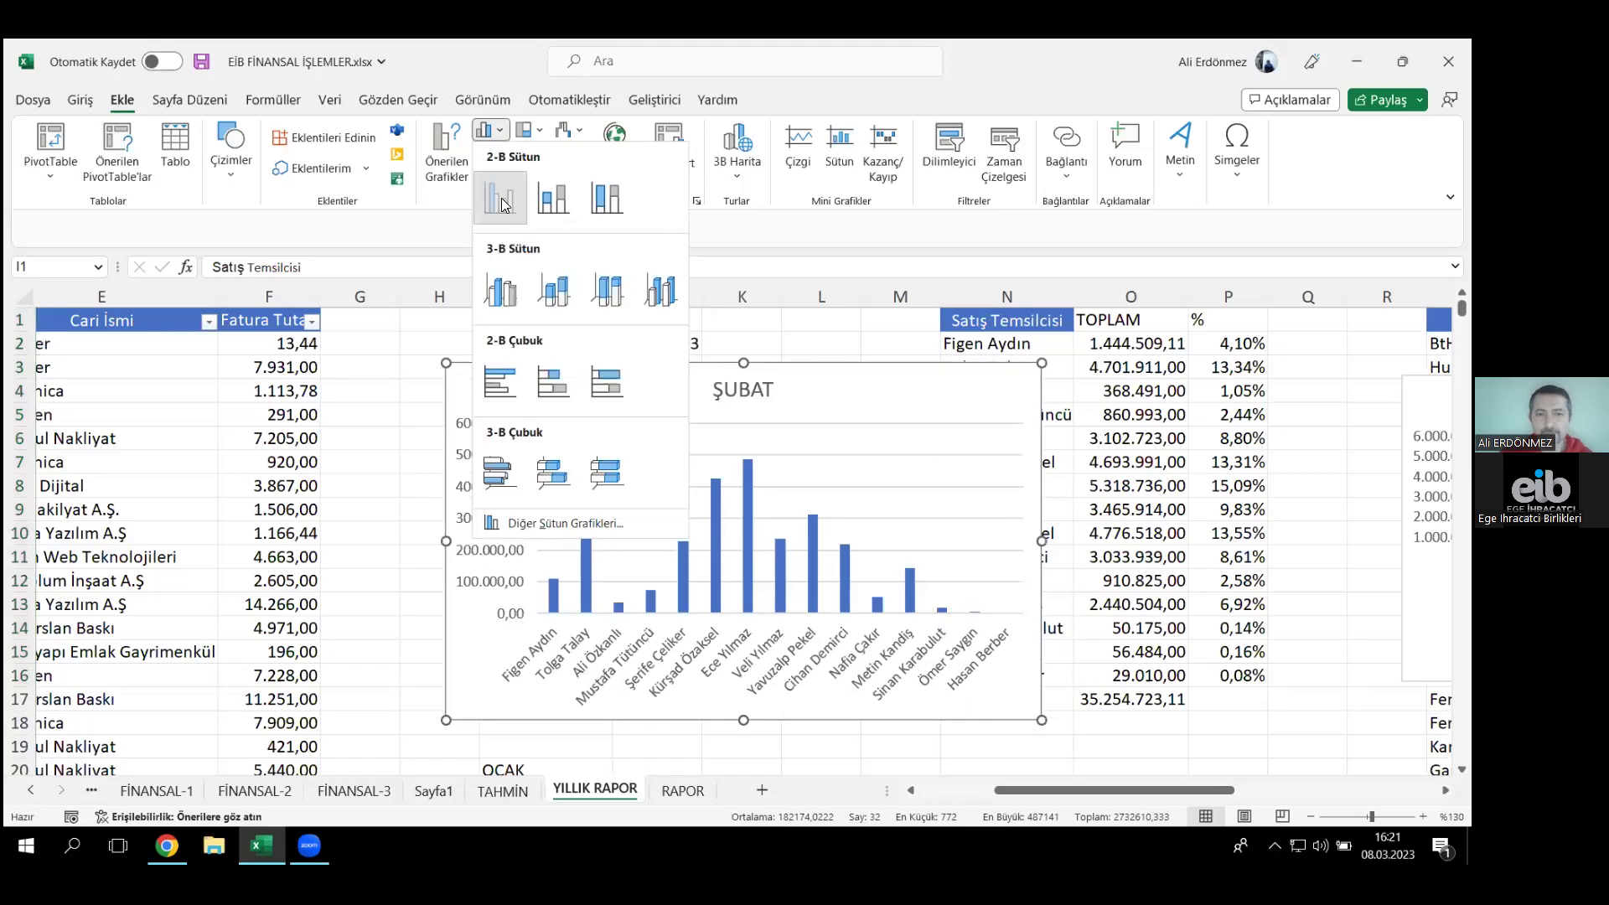
click(504, 202)
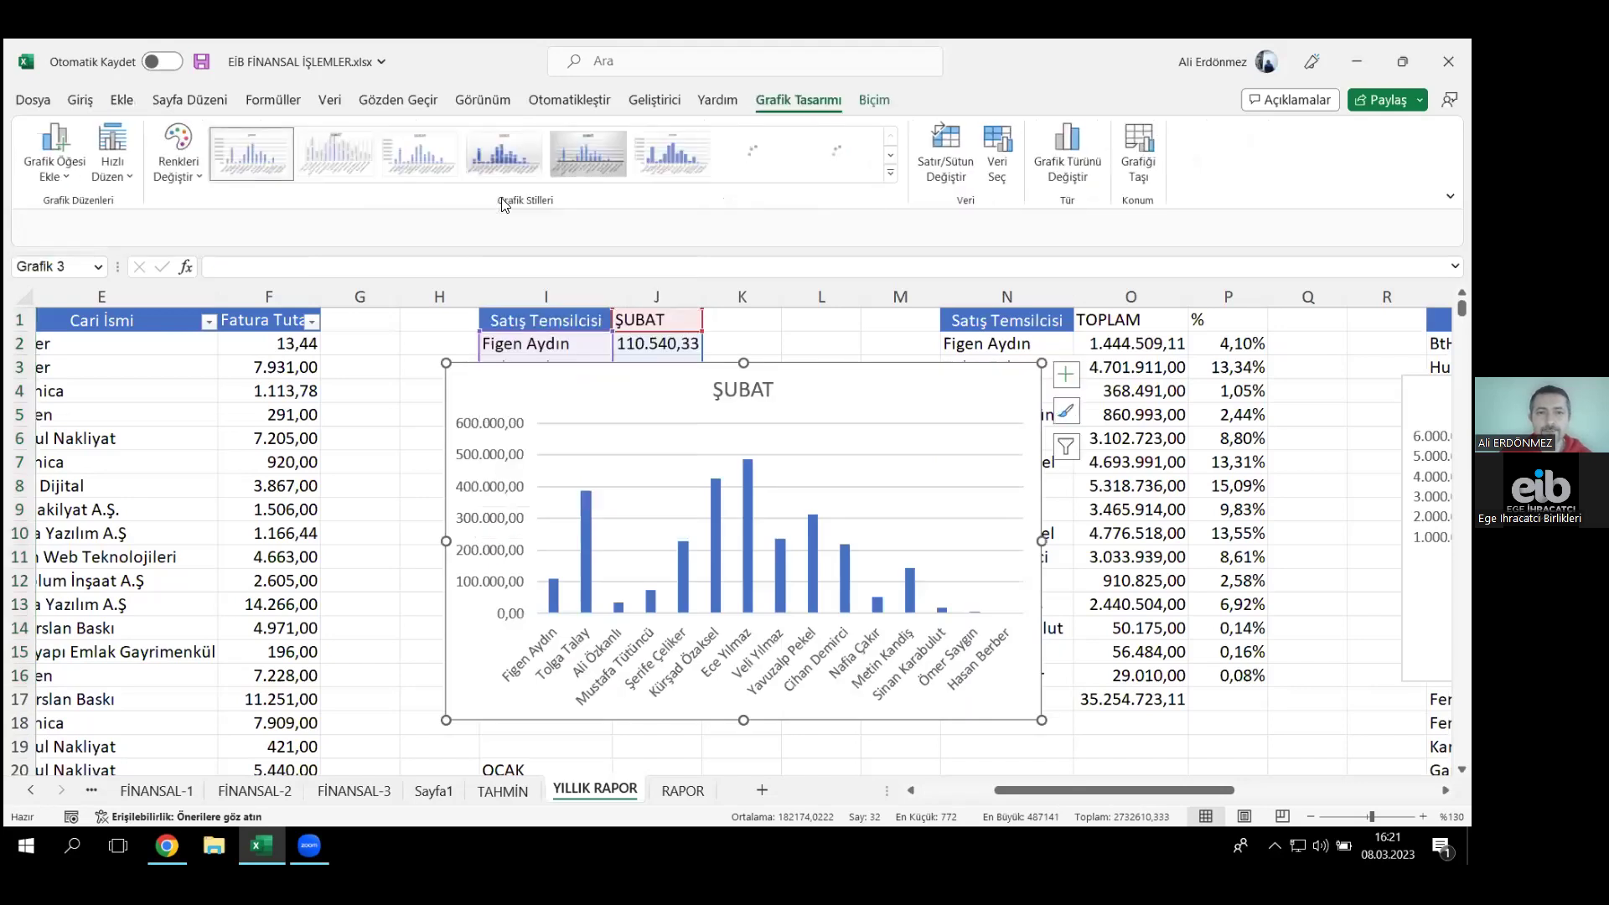
- Switch the J1 report month through TEMMUZ and MAYIS, ending on ARALIK
click(684, 317)
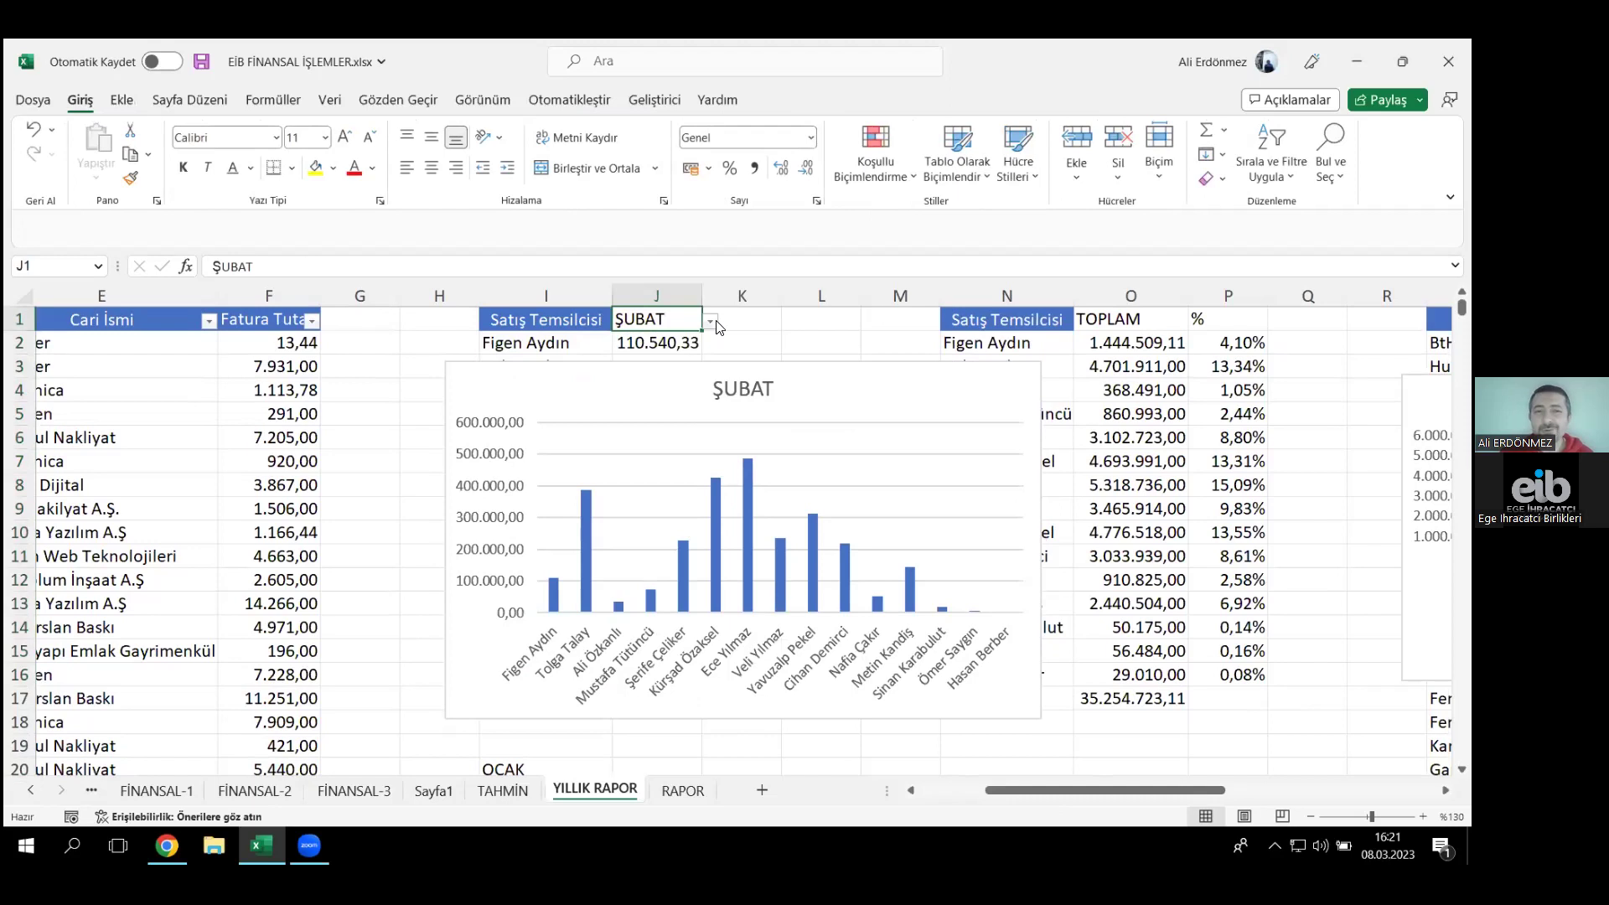
click(711, 322)
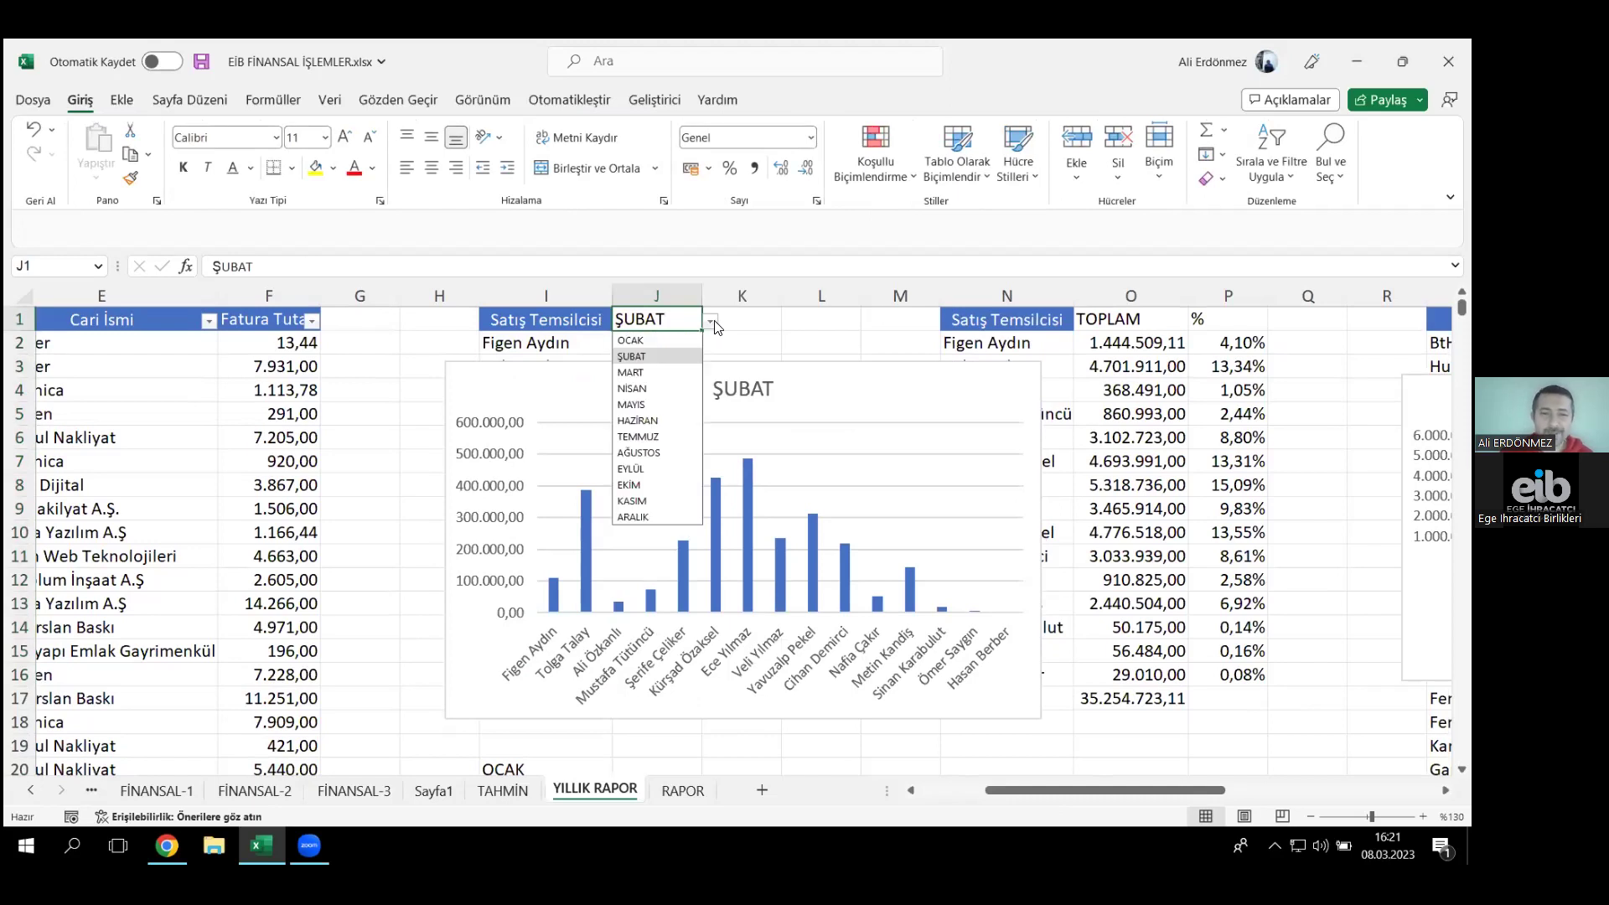
click(660, 437)
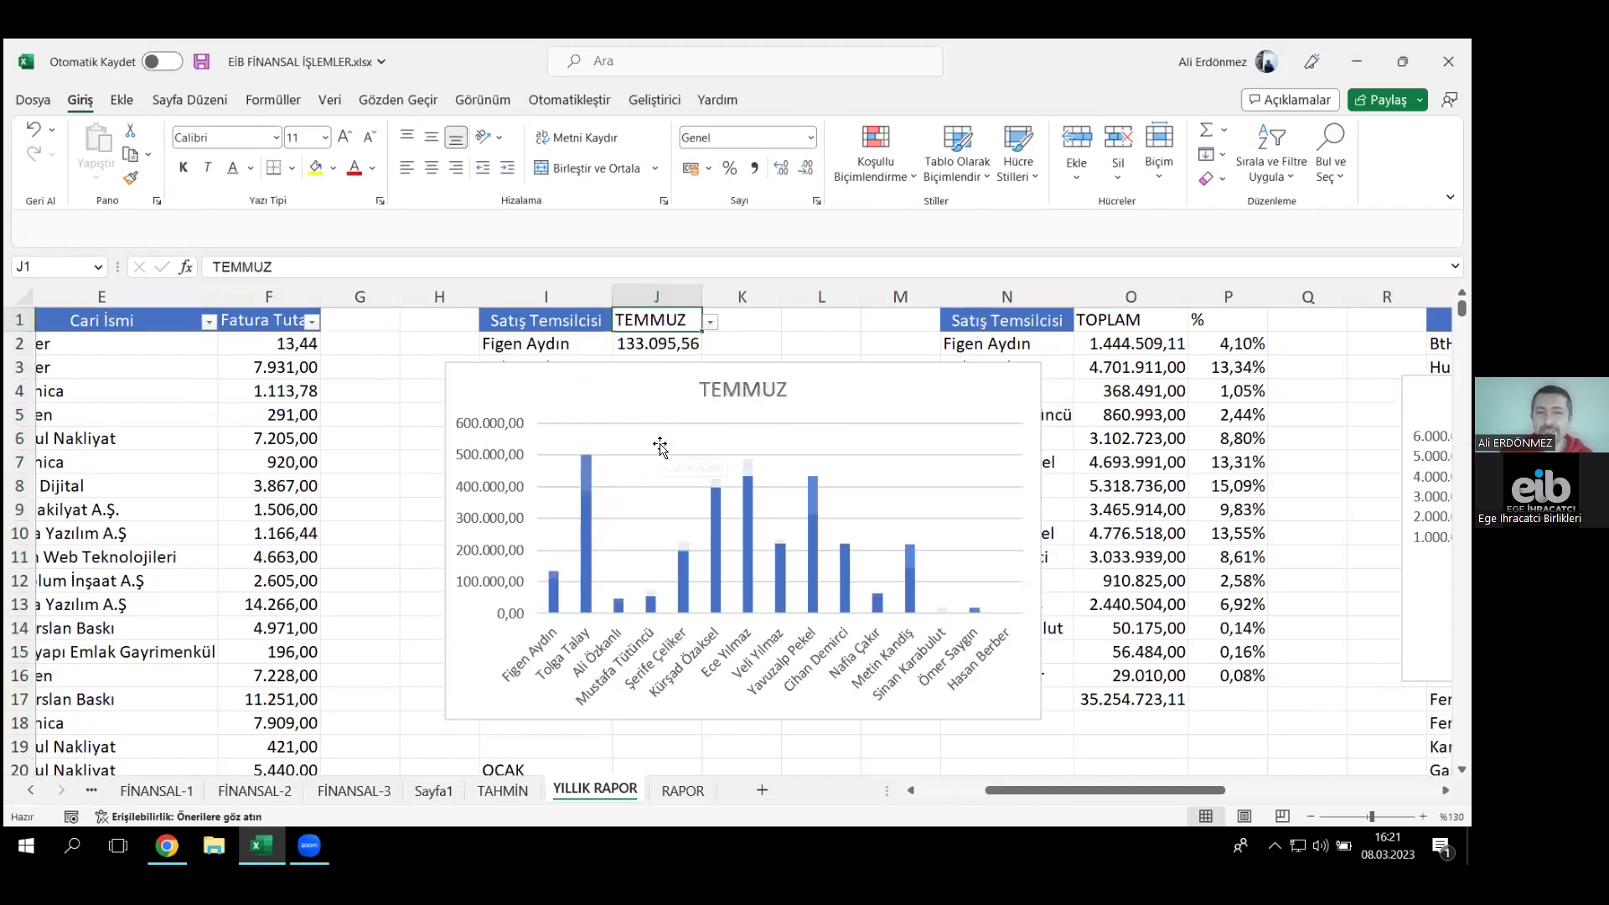
click(709, 324)
click(658, 405)
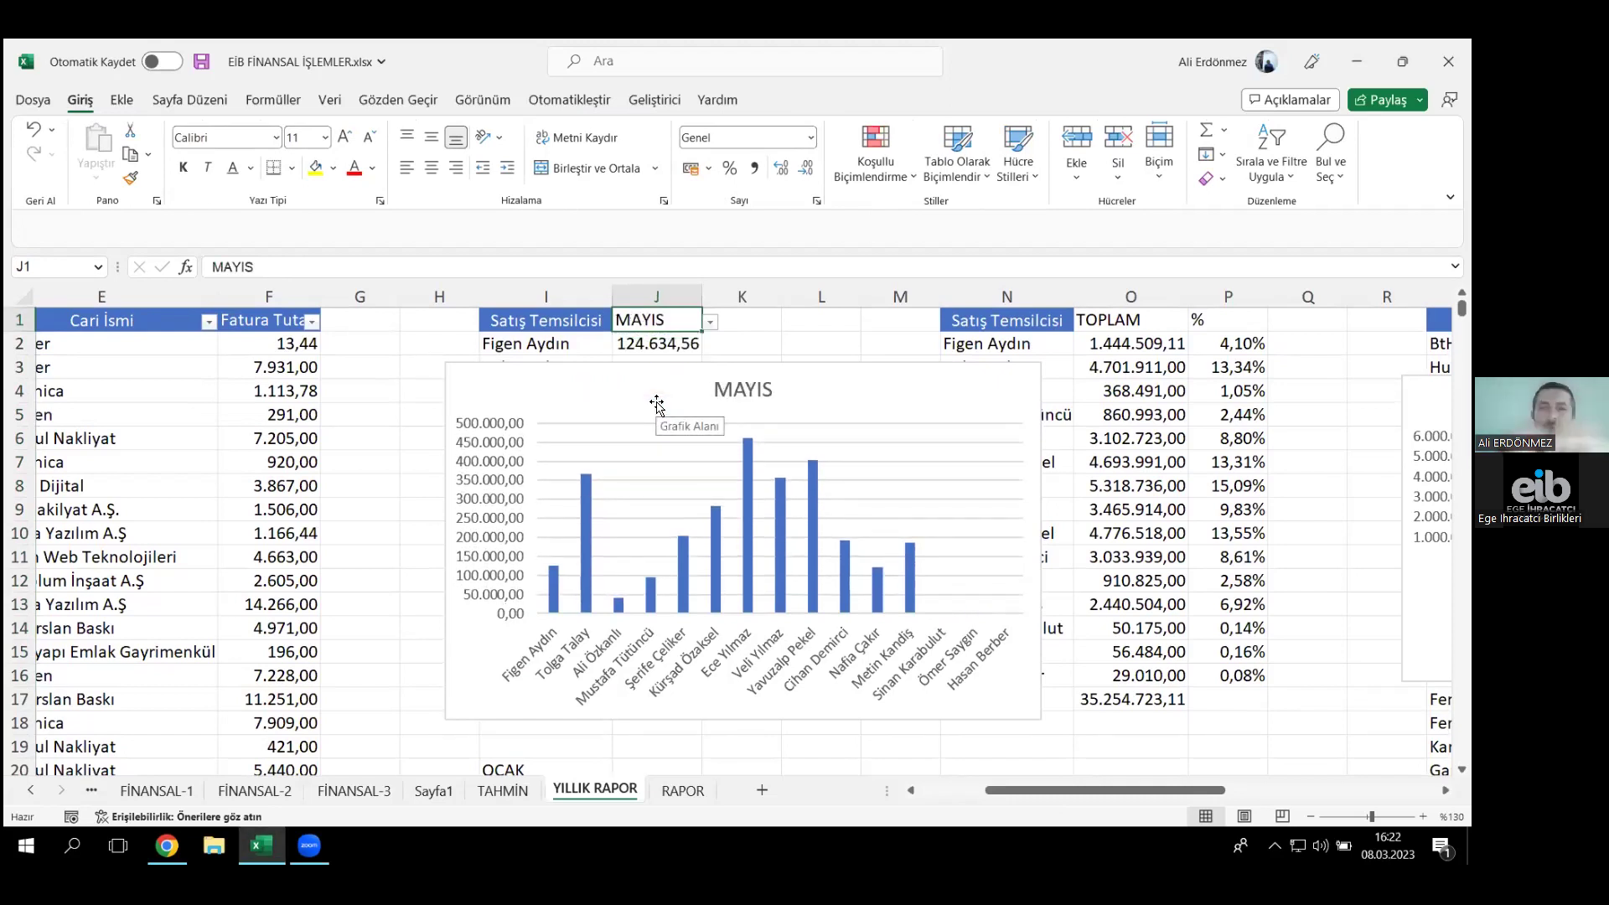
click(709, 323)
click(653, 517)
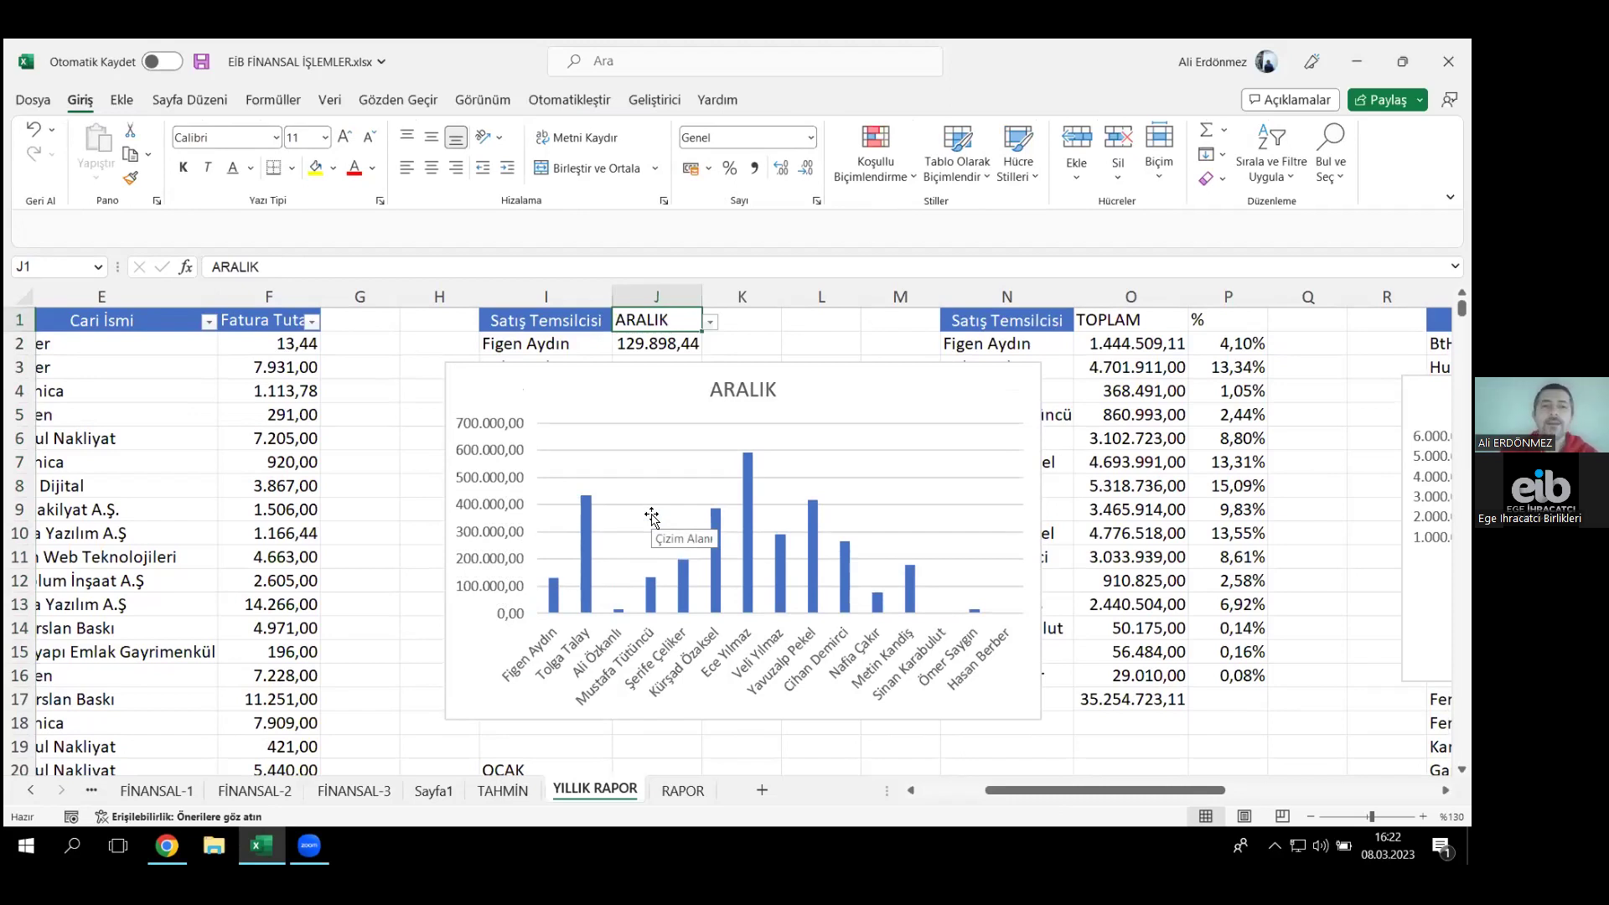
- Move the chart left over columns E–I and select the empty cell below the values
drag(890, 390, 435, 323)
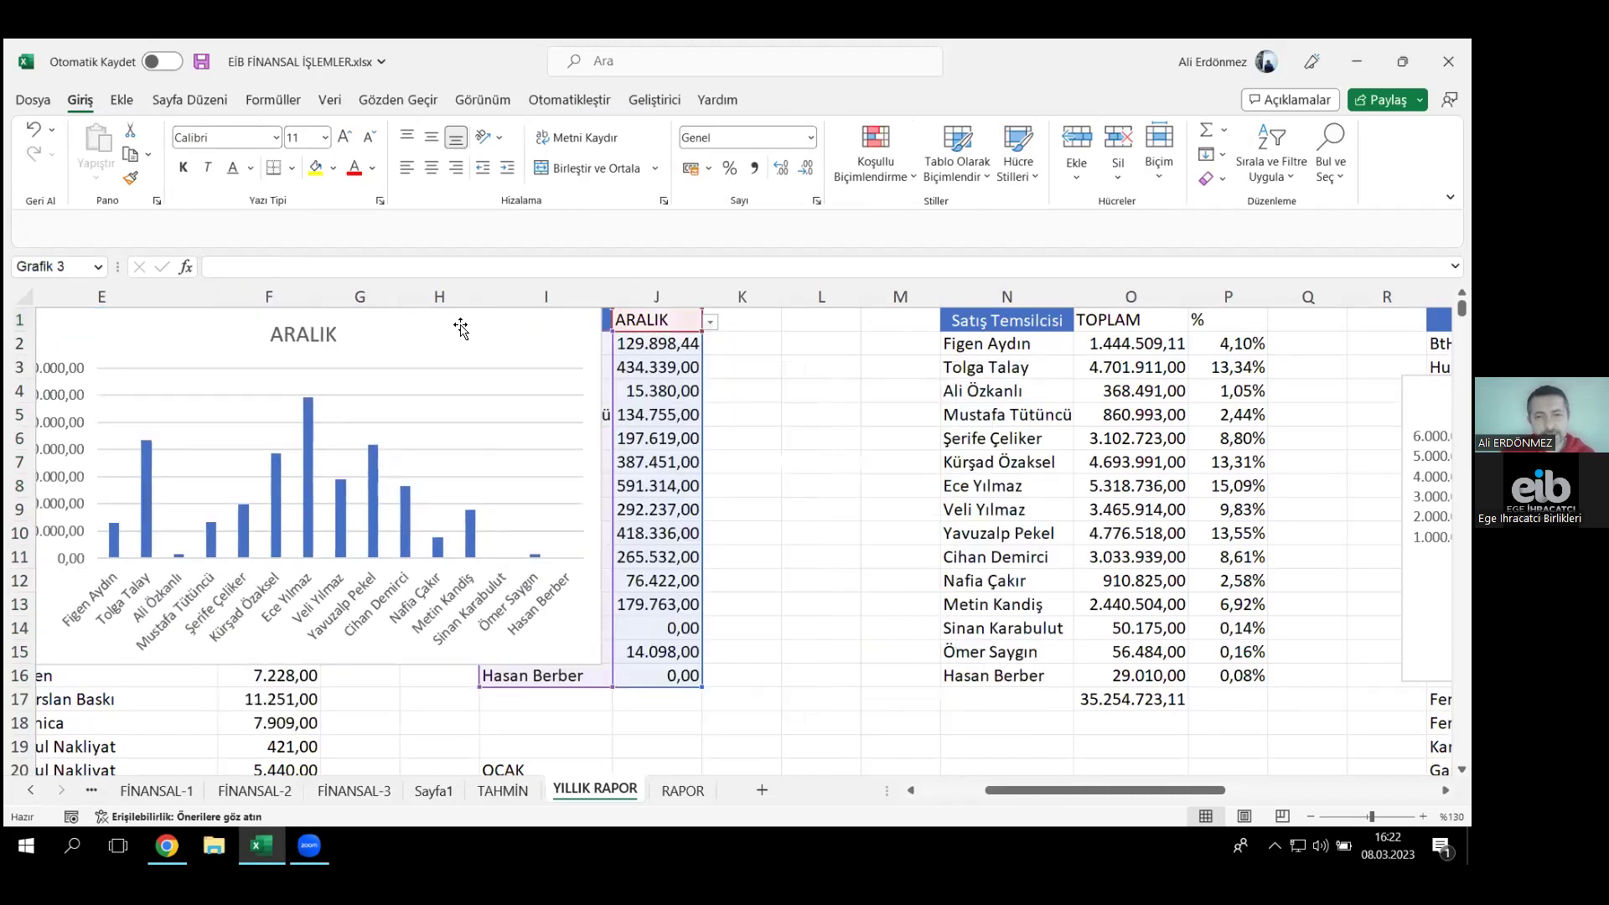
click(645, 699)
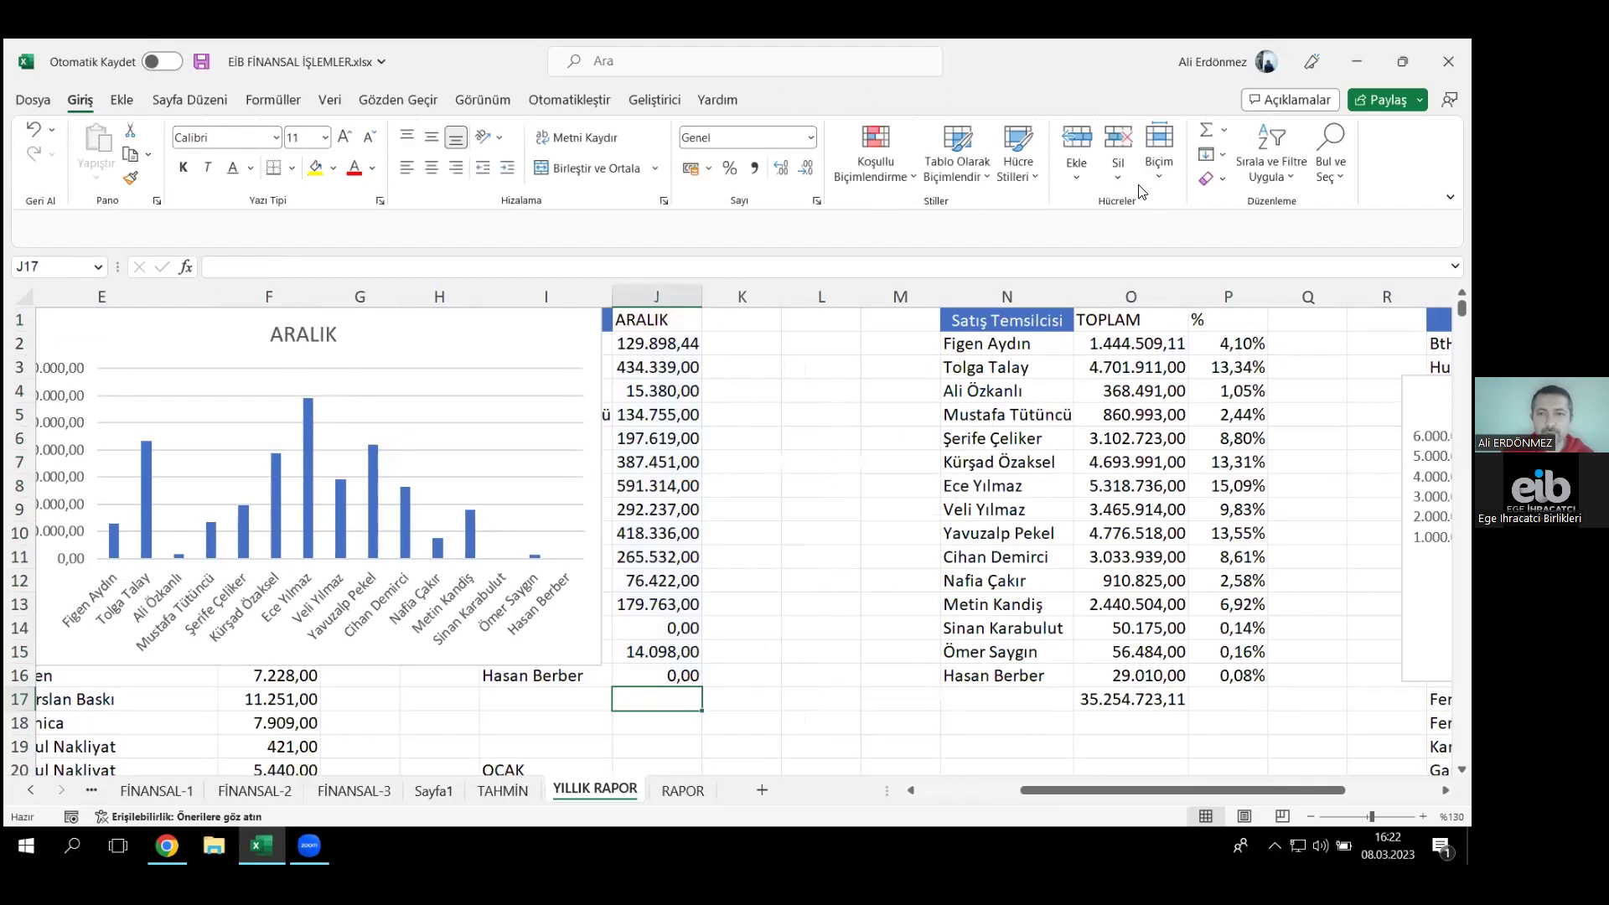
- AutoSum the ARALIK rep values into J17
click(1204, 131)
key(Return)
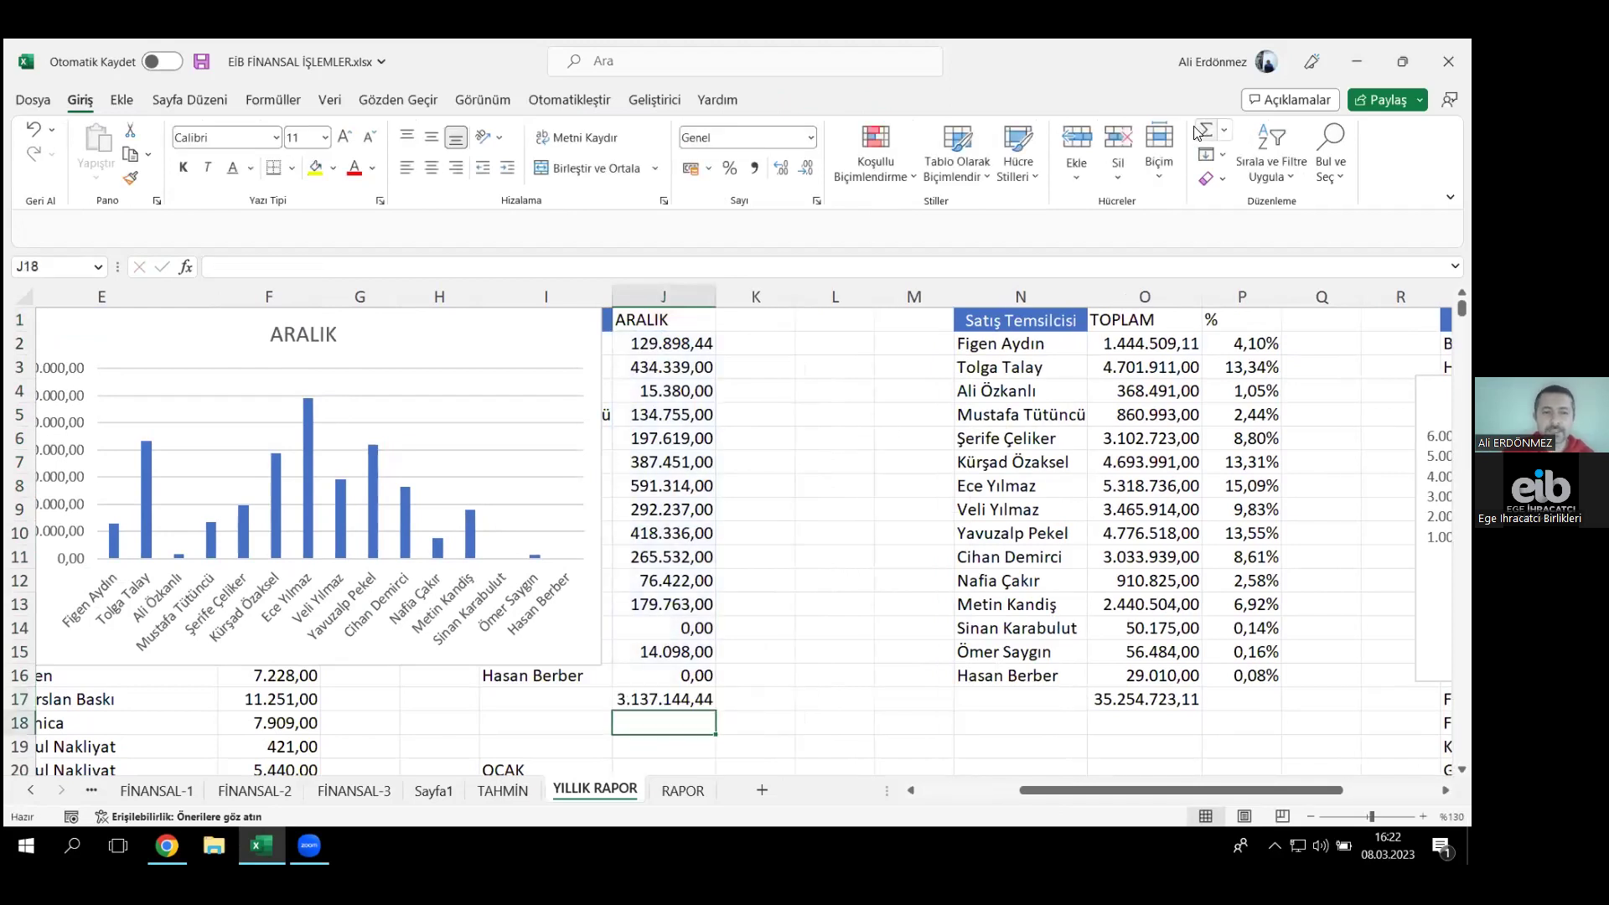
click(656, 702)
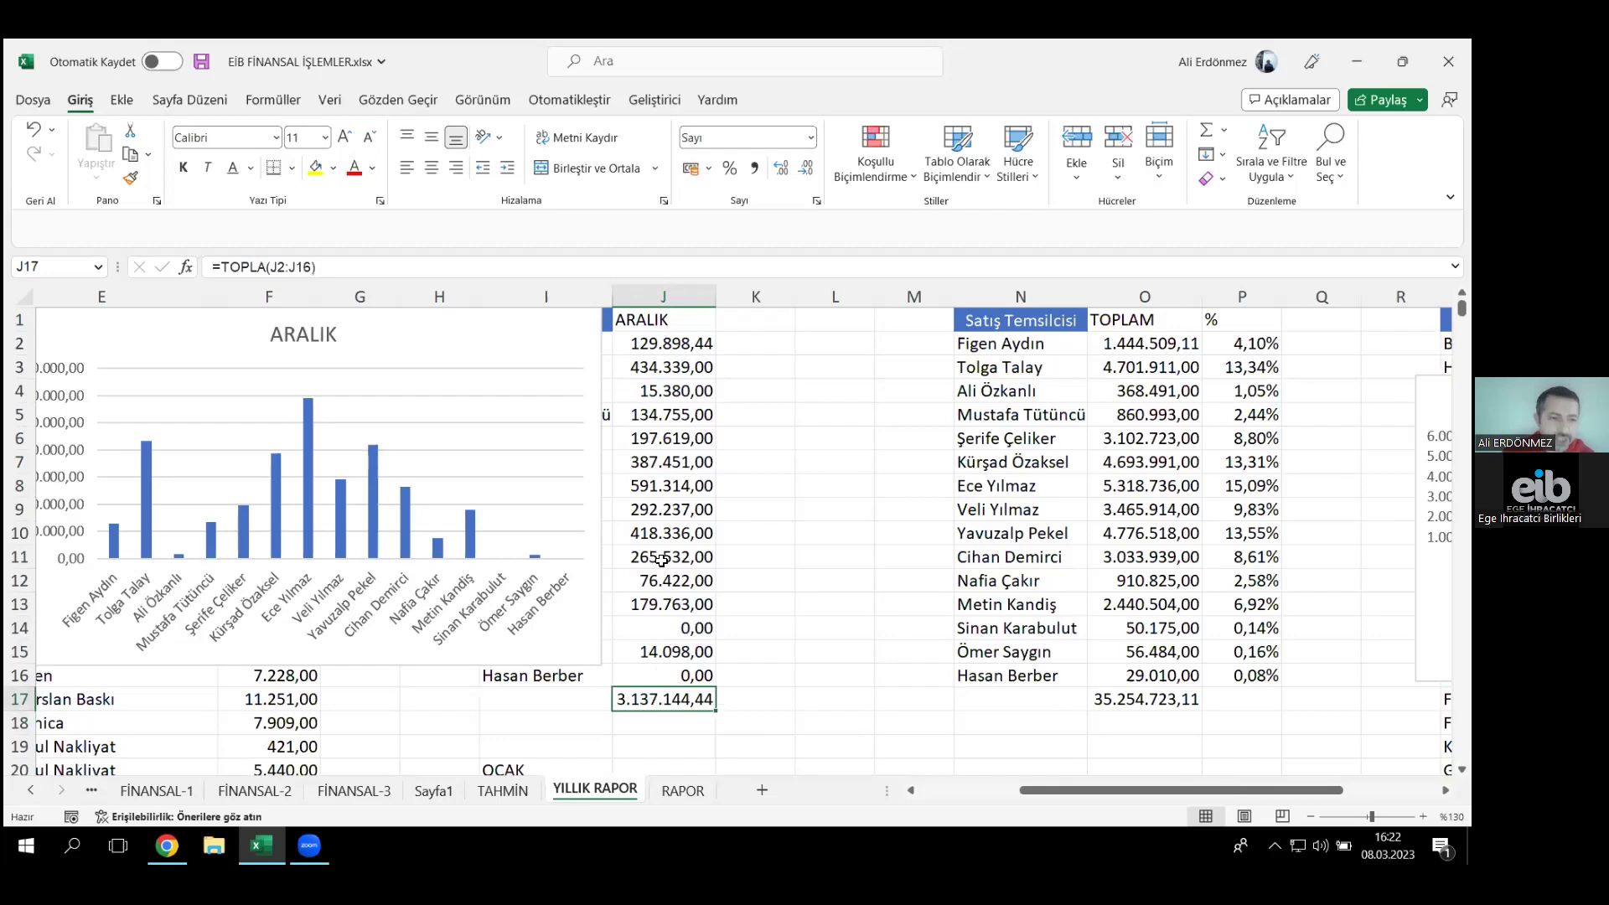
- Enter the share formula =J2/J$17 in K2
click(745, 343)
text(=)
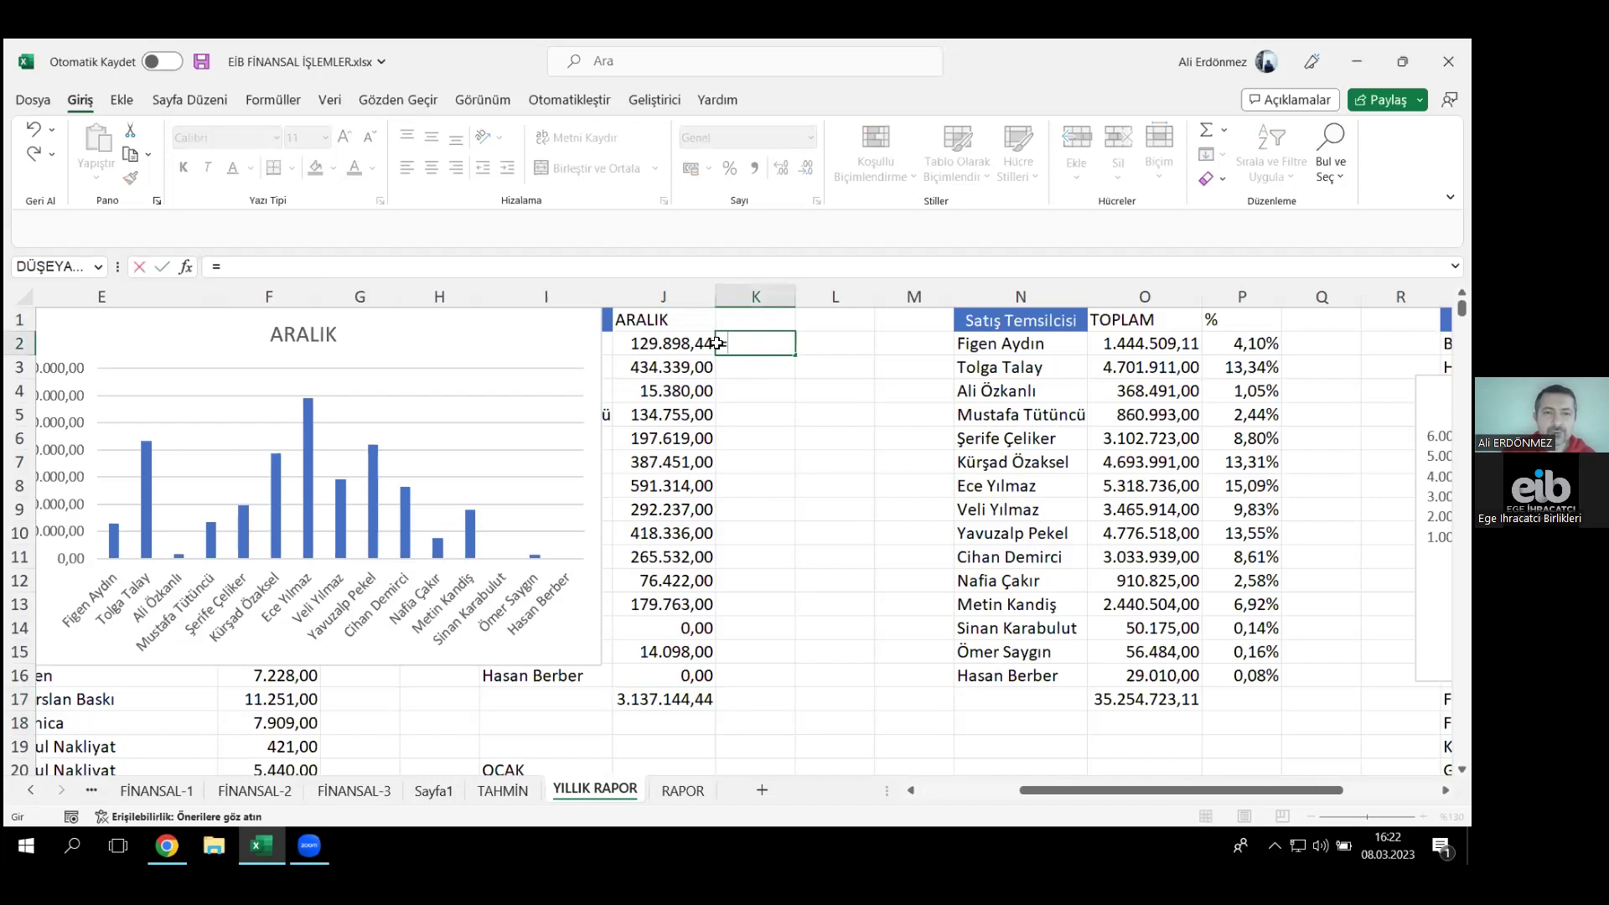
click(686, 342)
text(/)
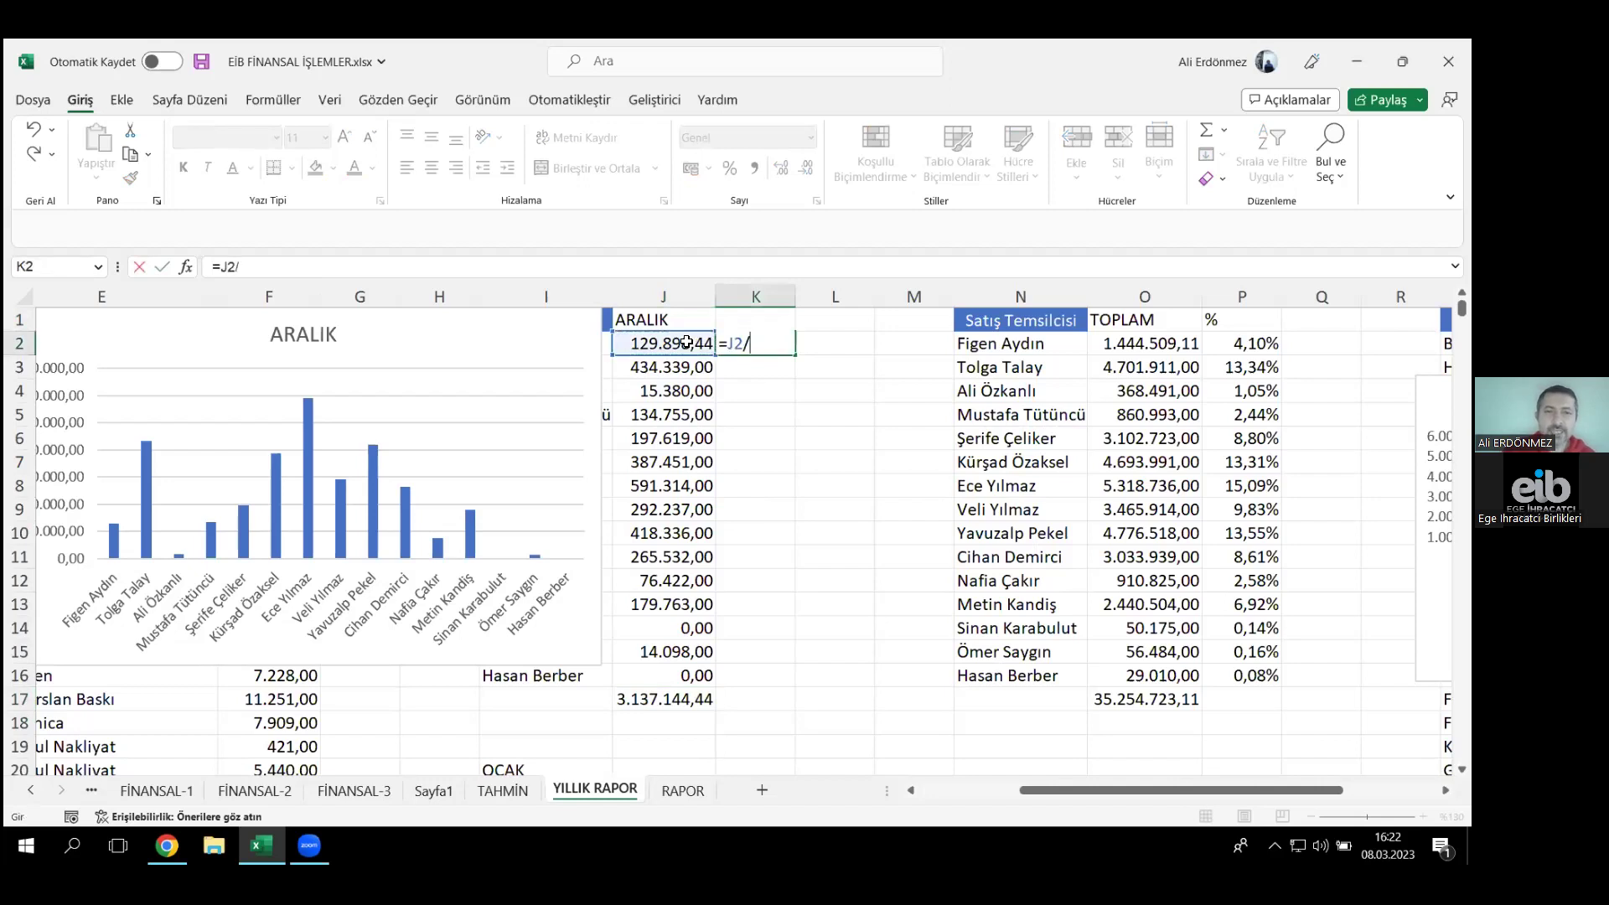
click(657, 700)
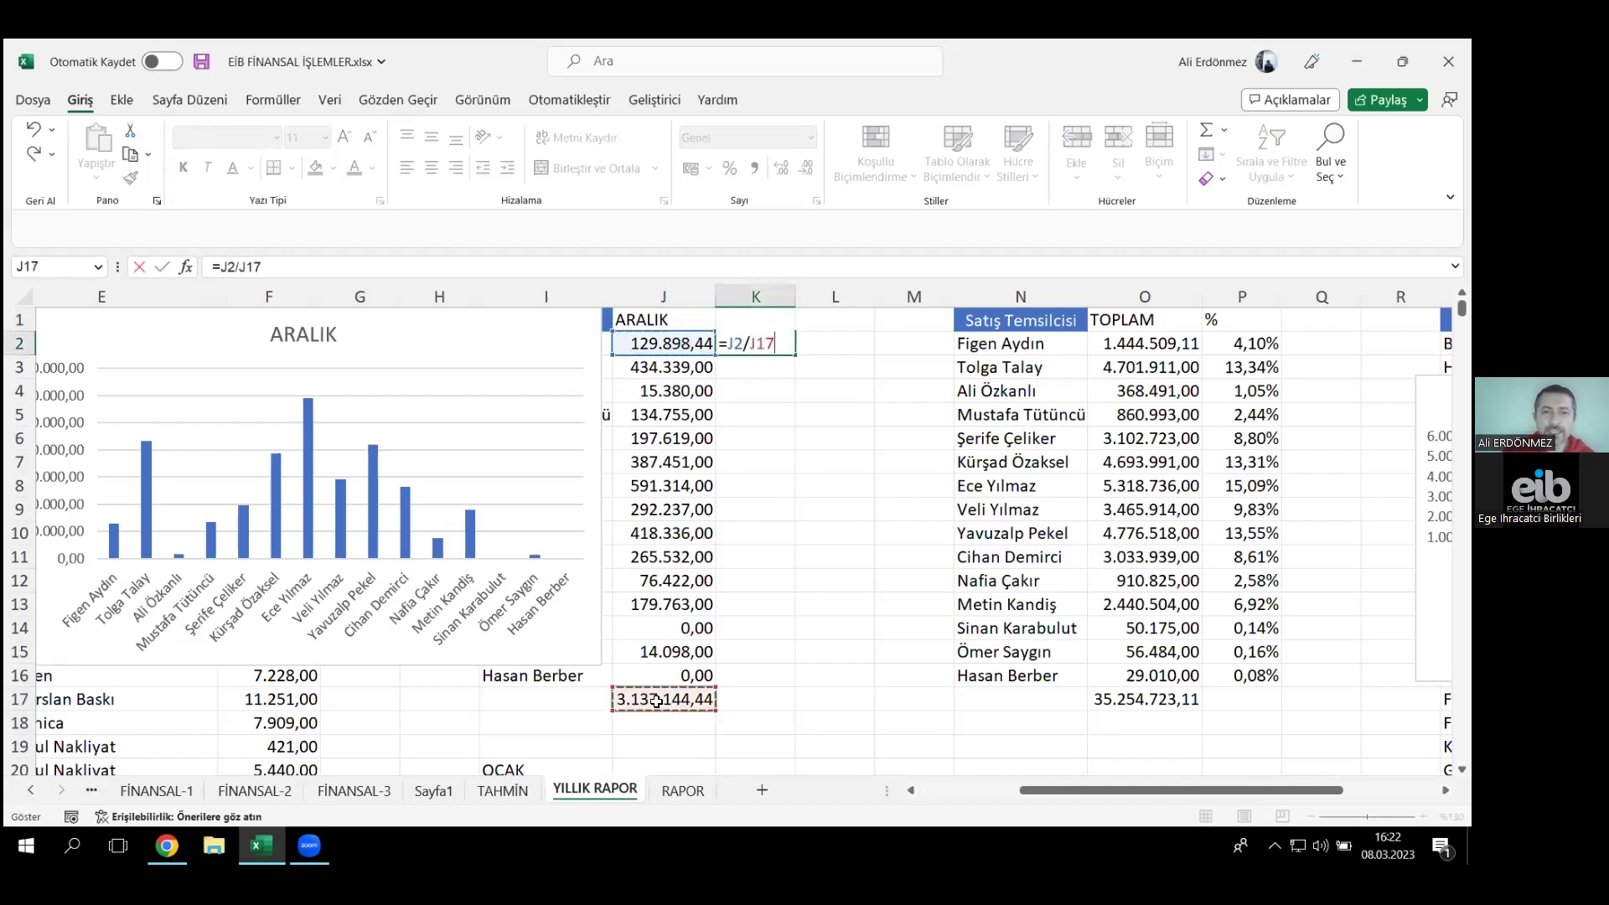
key(F4)
key(F4)
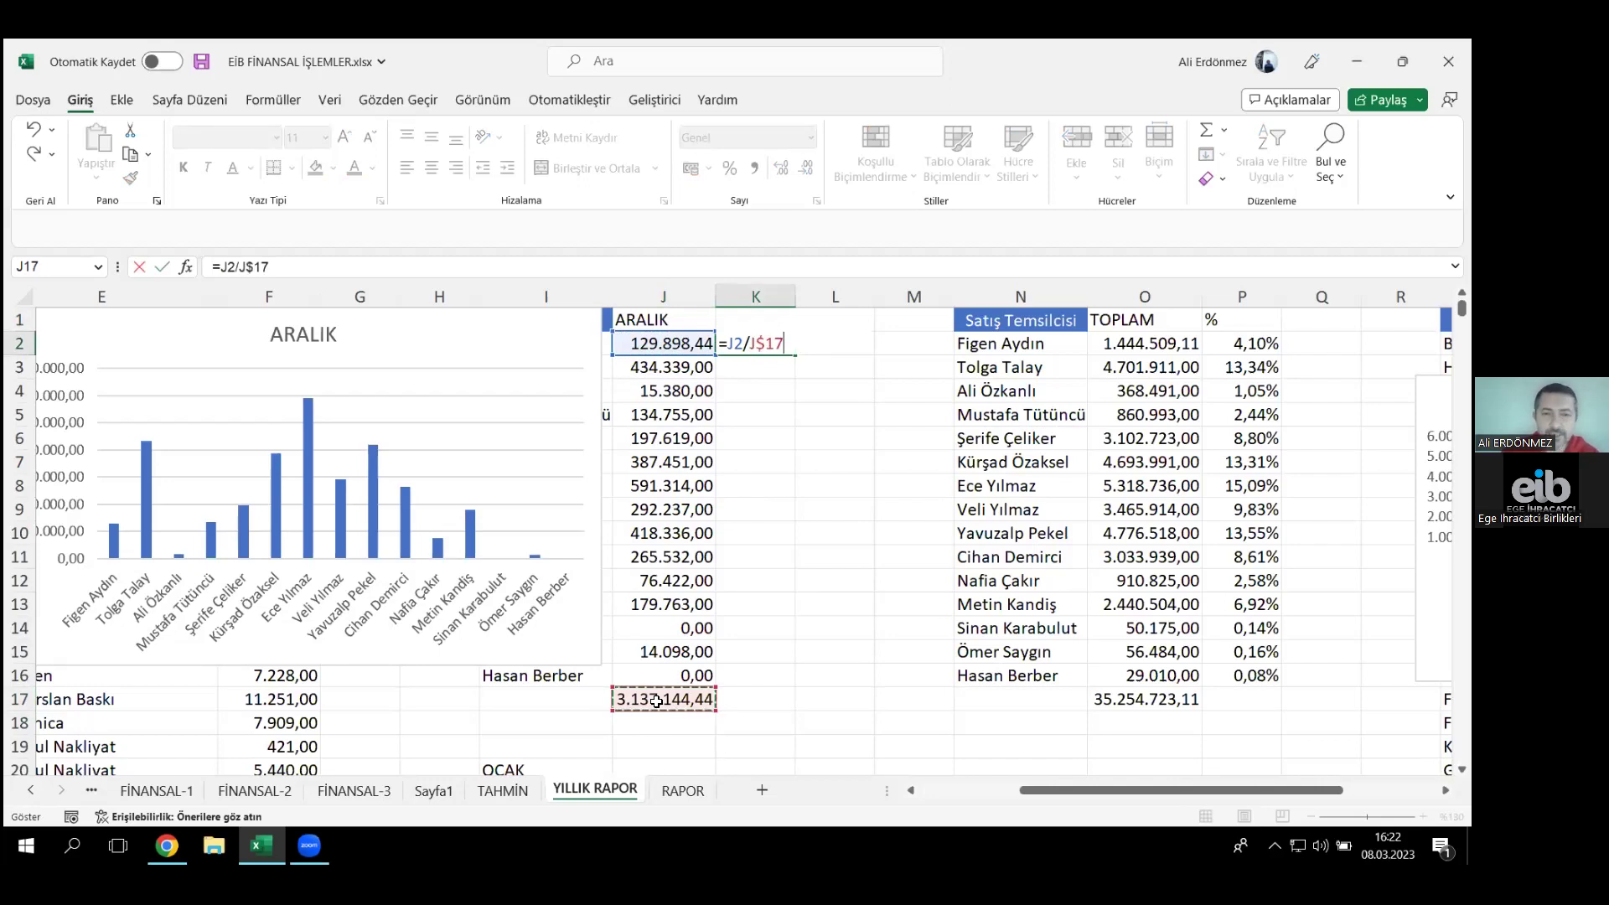
key(Return)
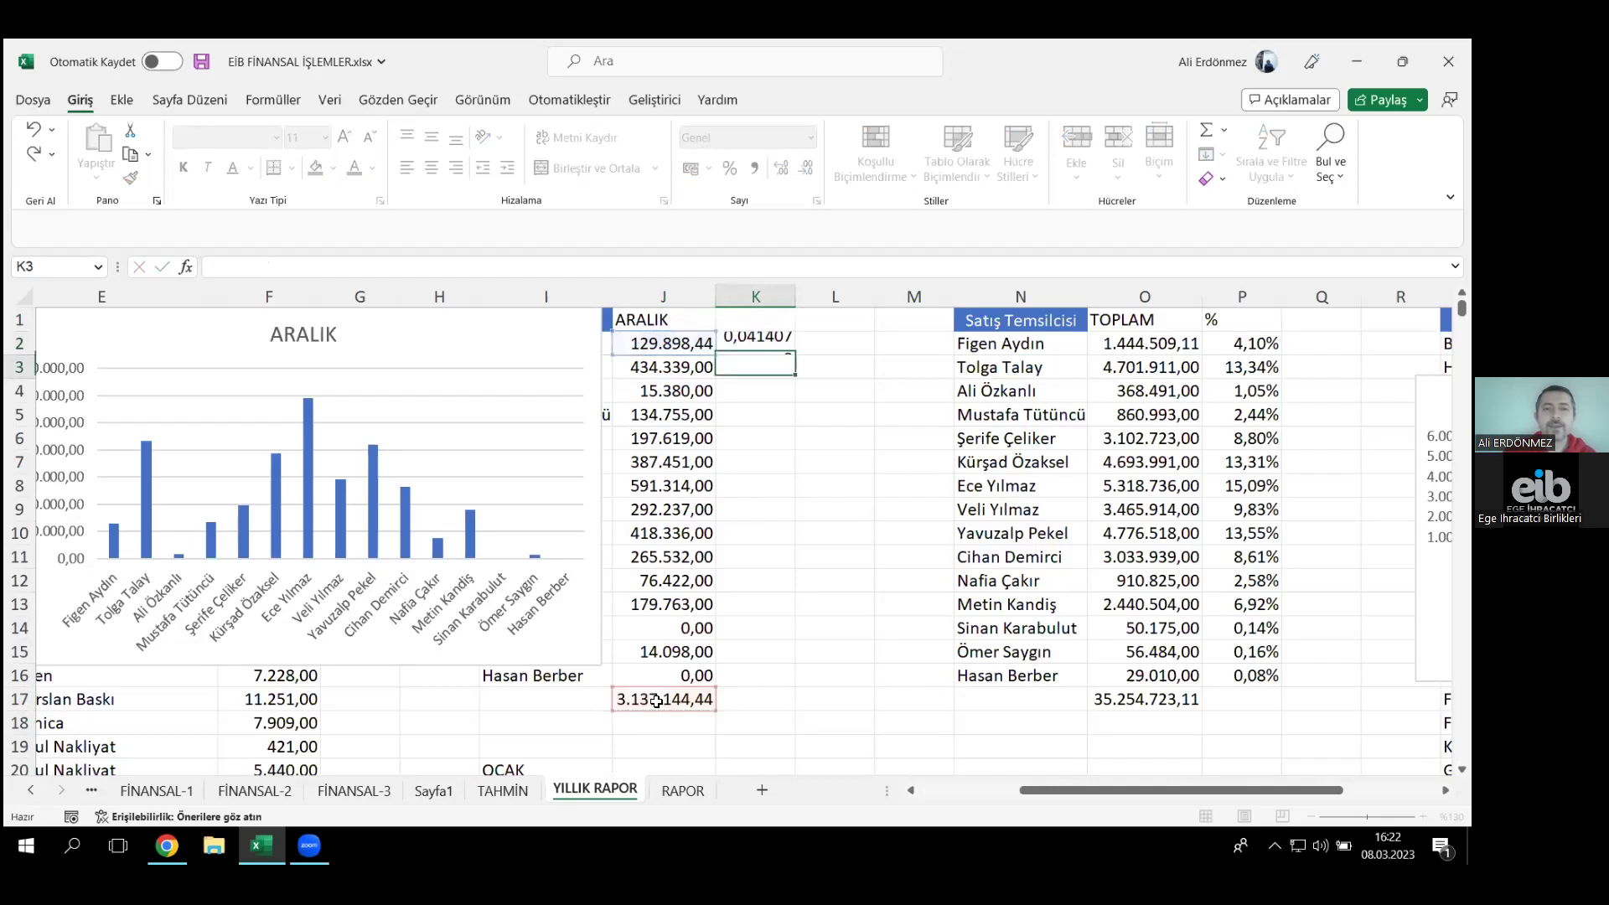
- Format K2 as Percentage and fill the share formula down to K16
click(787, 347)
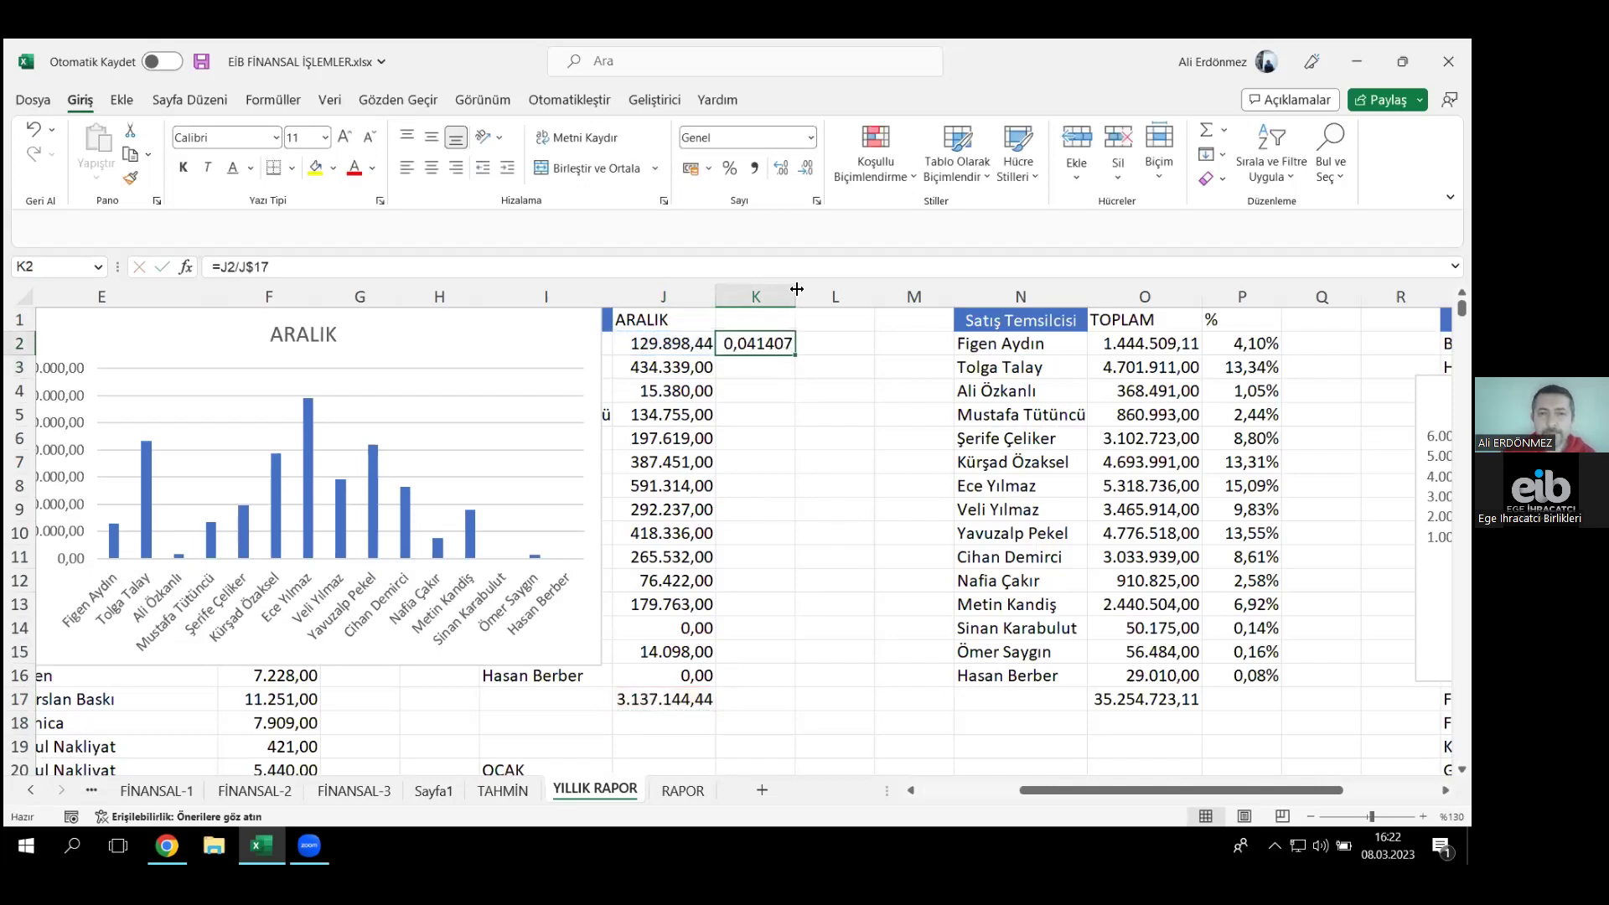
click(811, 137)
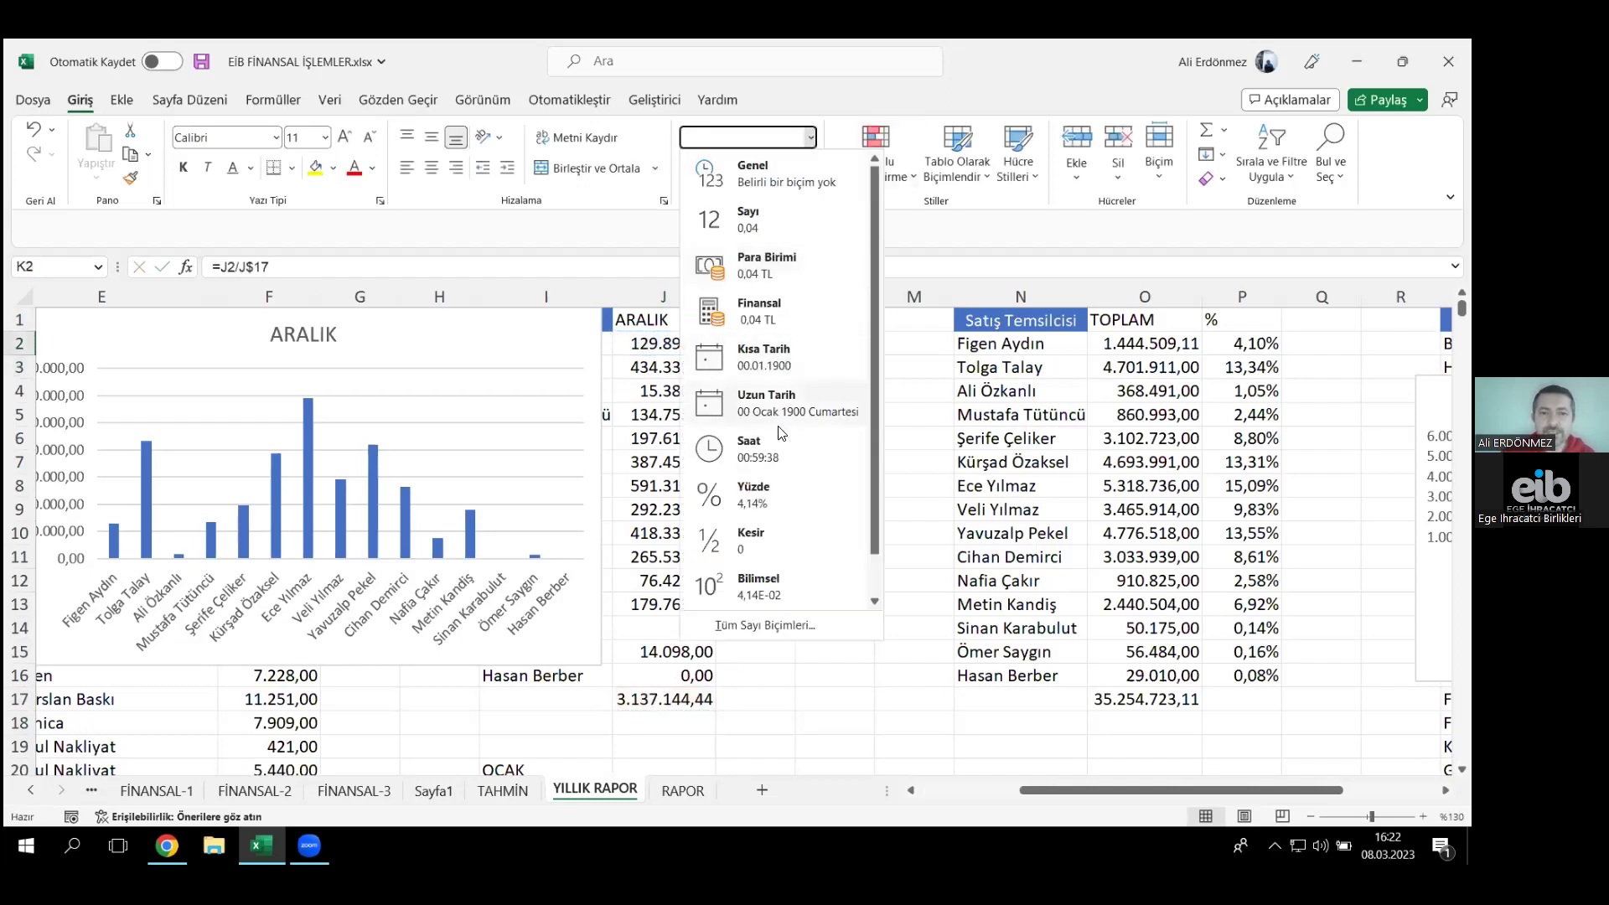
click(752, 494)
drag(795, 354, 770, 691)
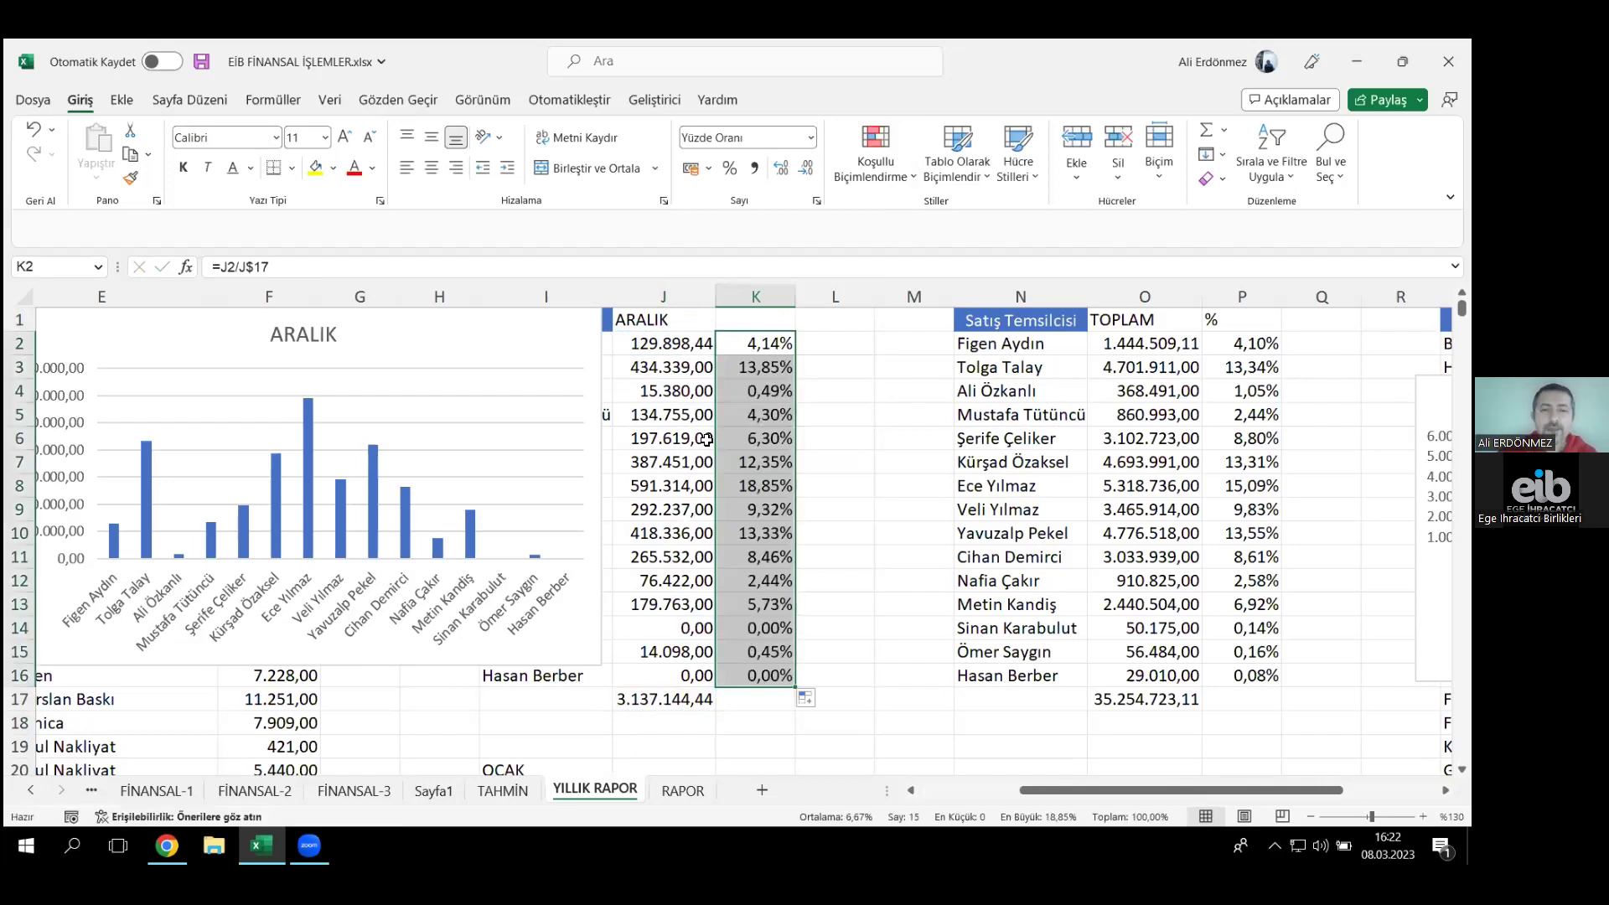
click(708, 326)
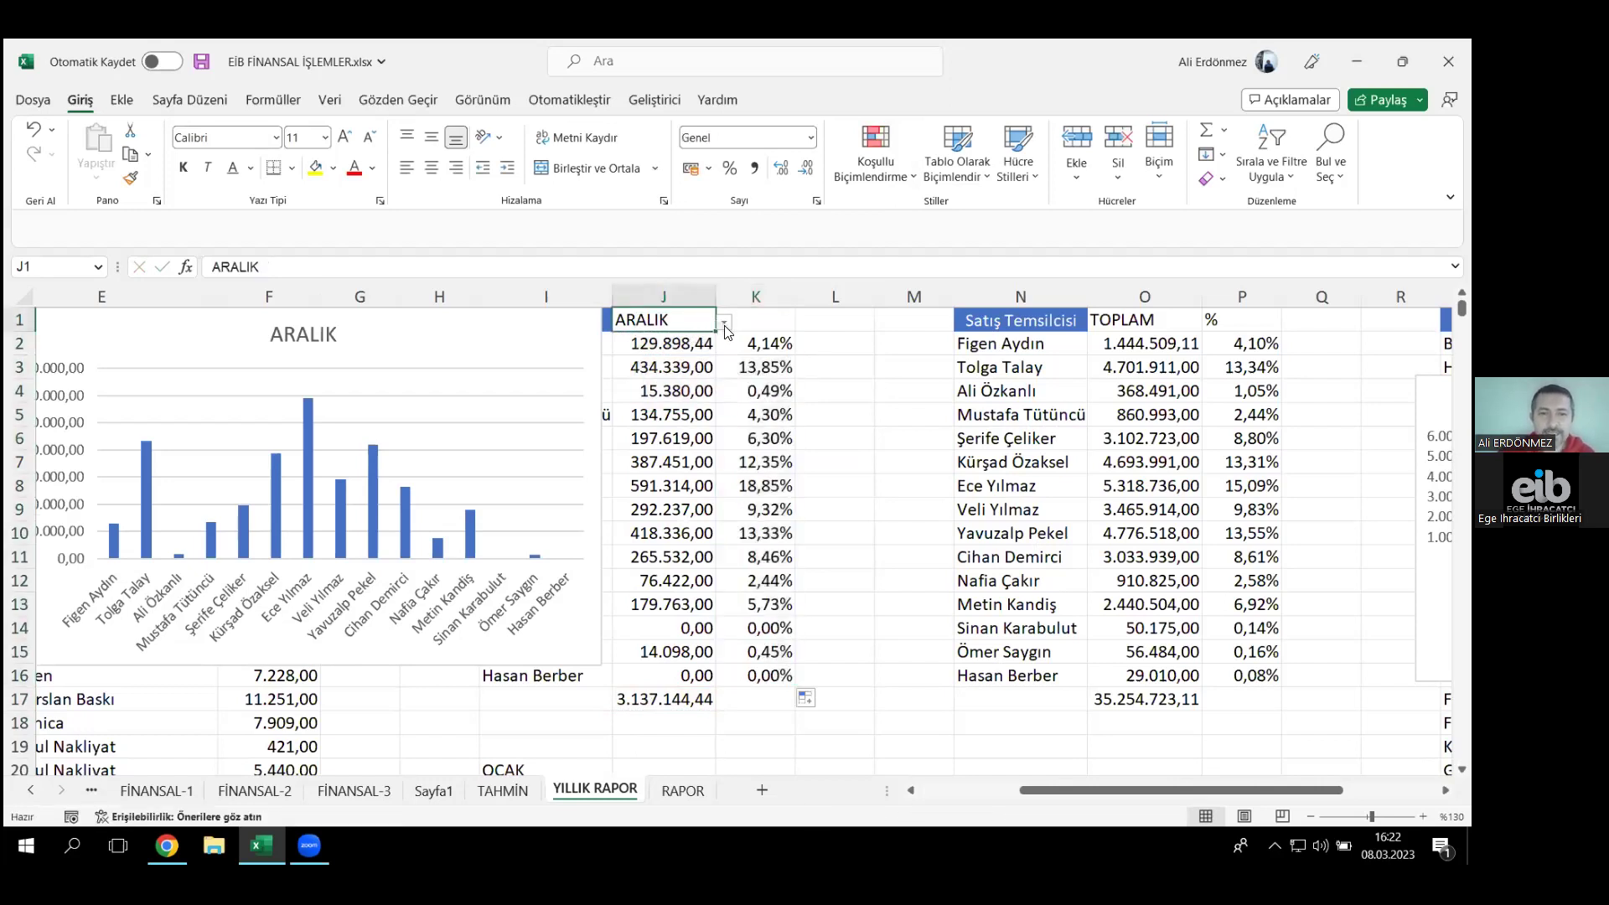
- Choose NİSAN, then EYLÜL, as the report month in J1
click(724, 323)
click(673, 392)
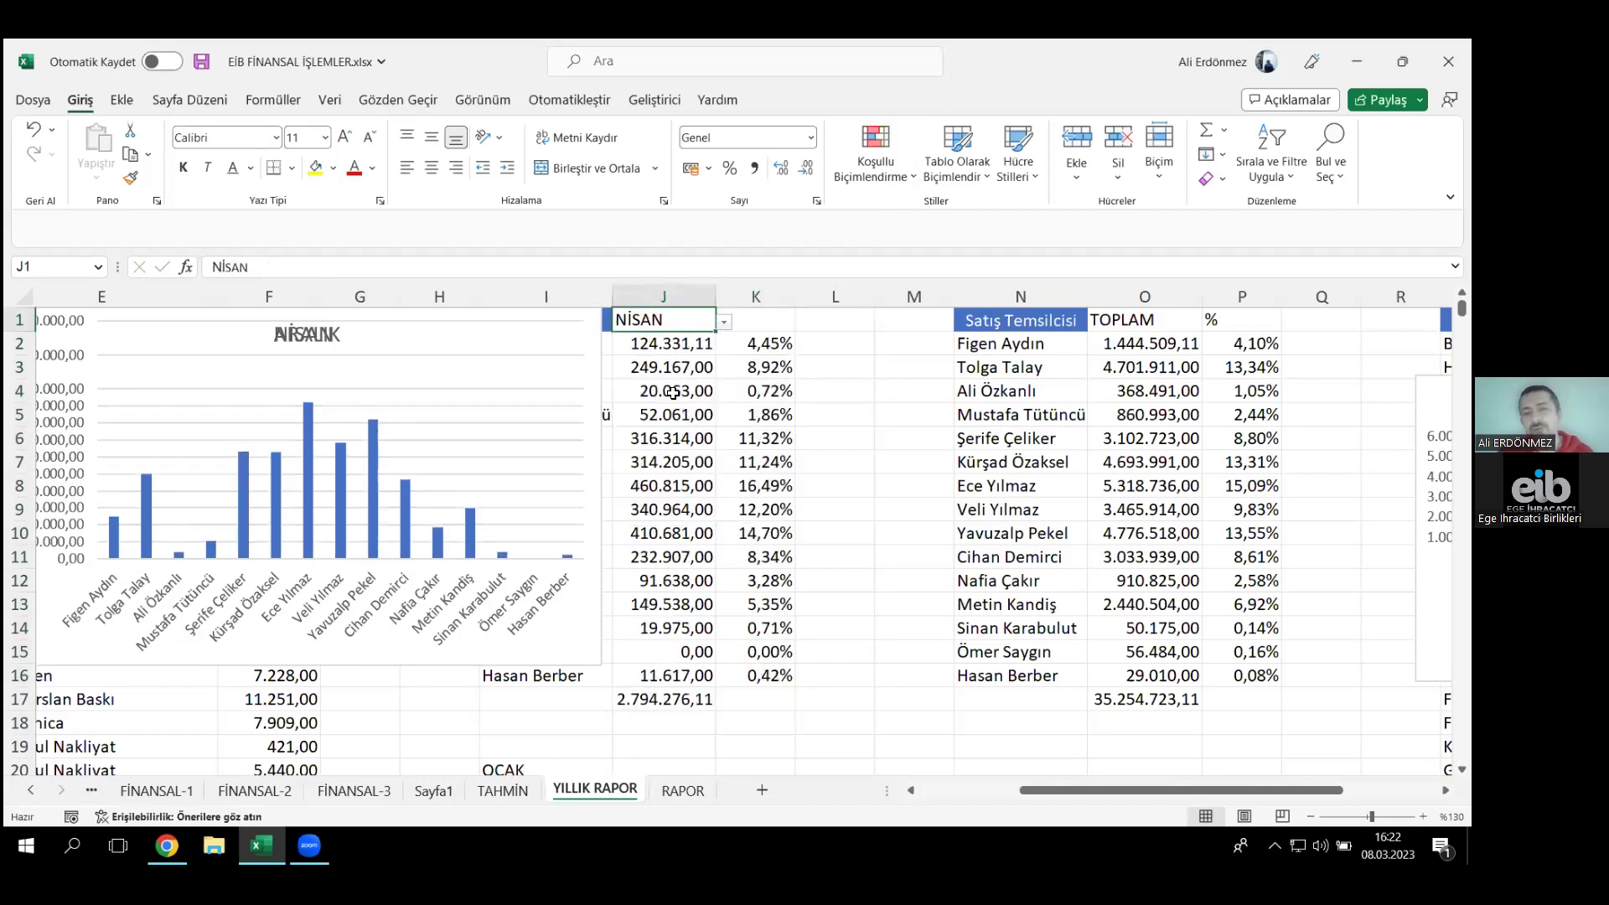
click(725, 323)
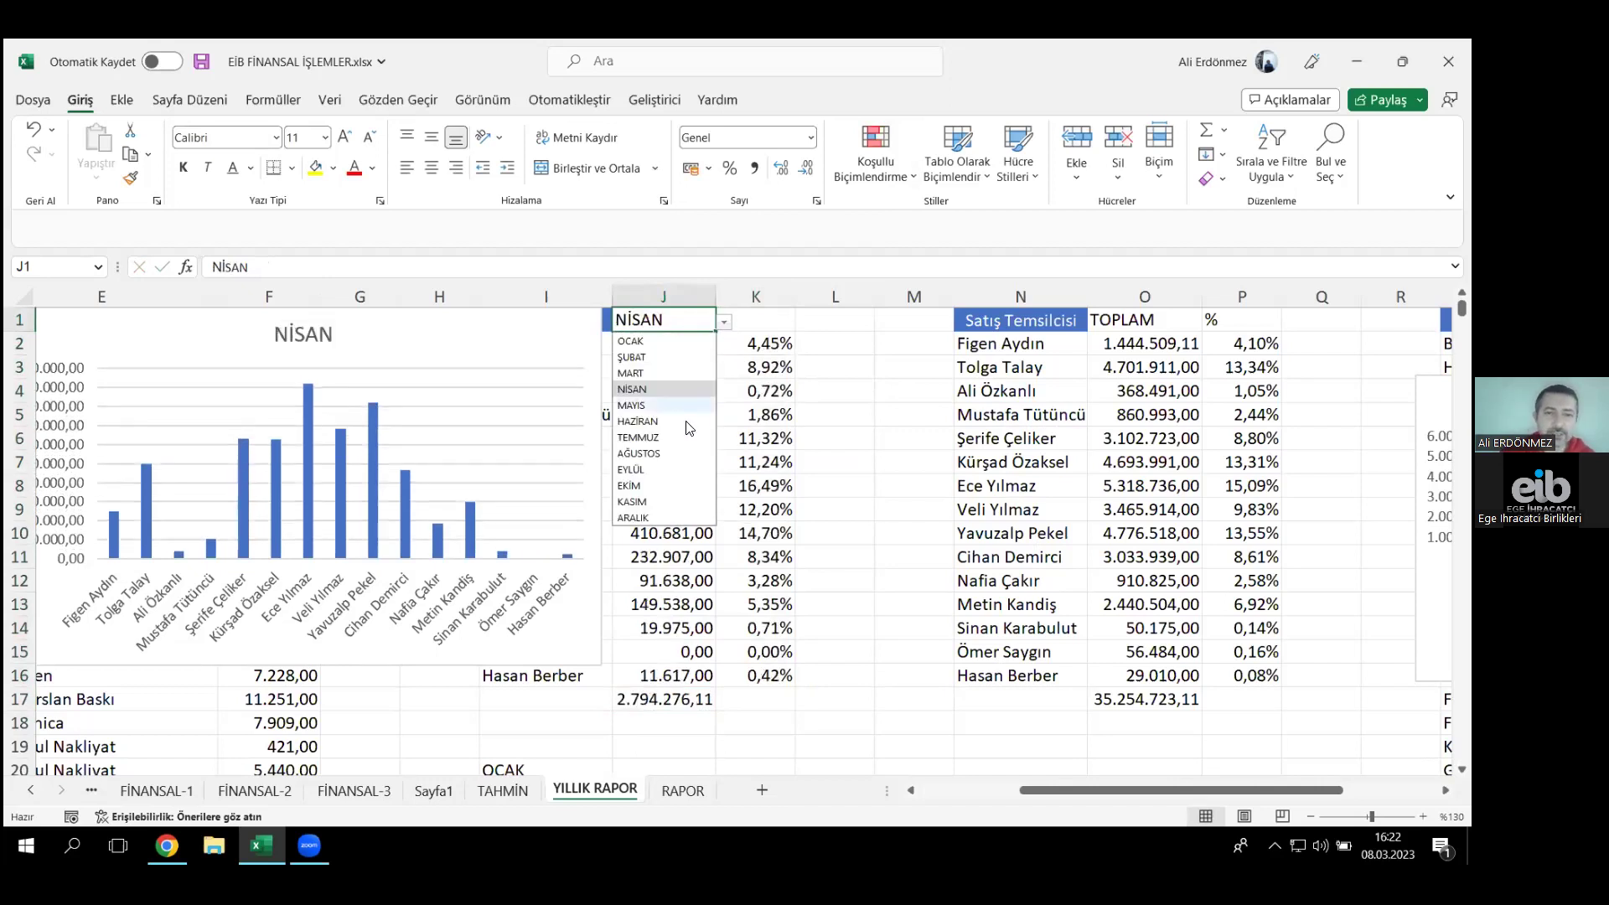
click(669, 471)
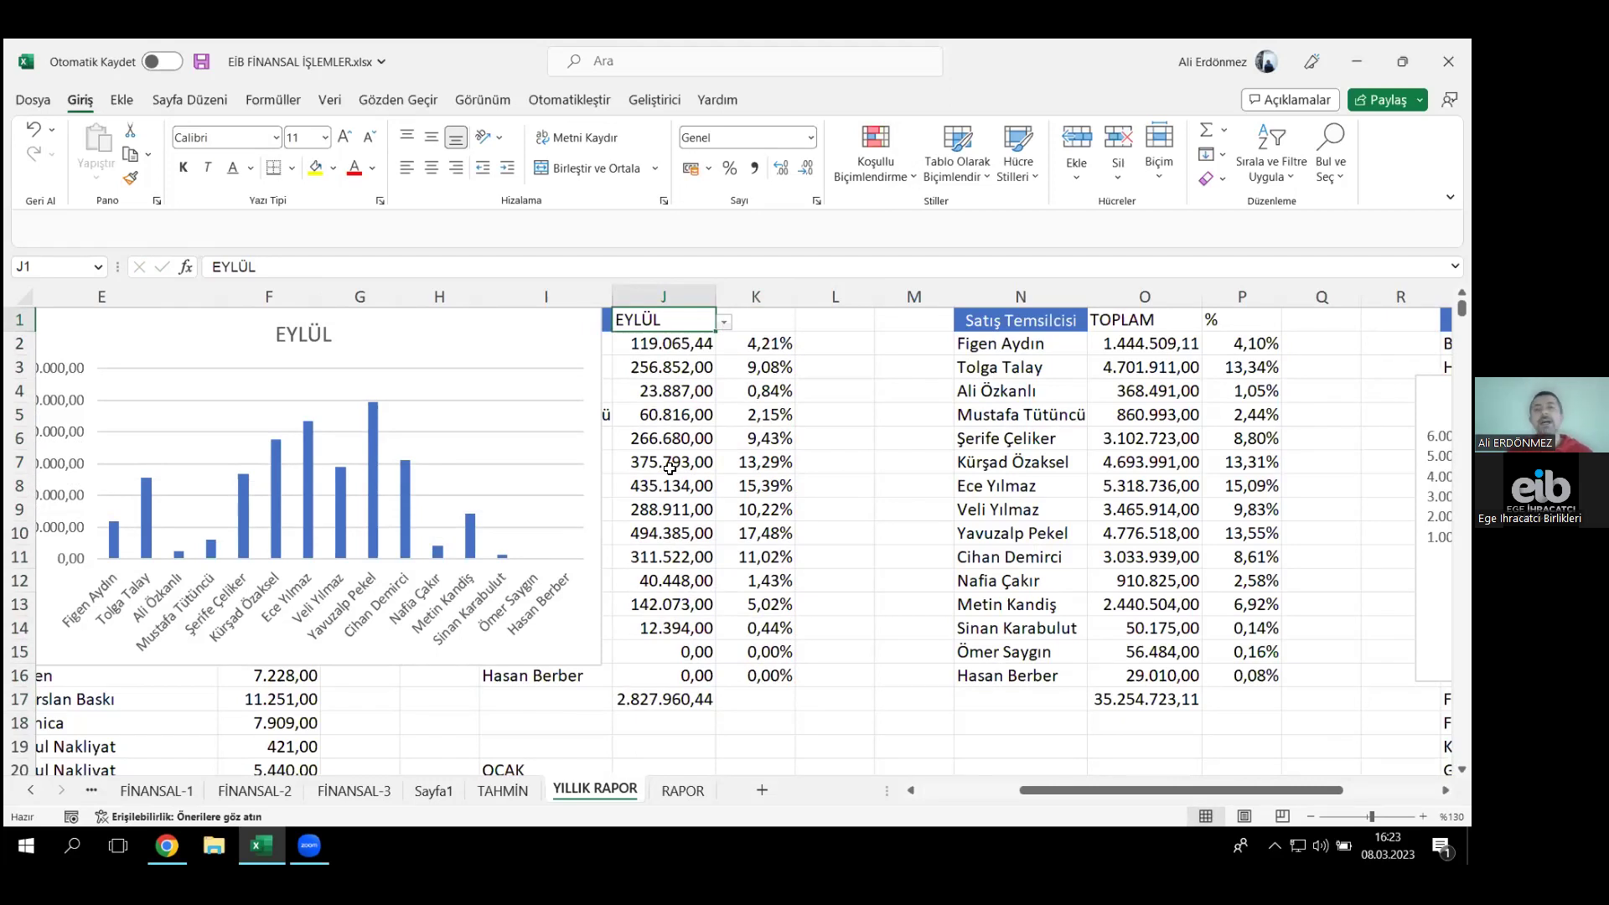
- Check the first and last invoice rows on the RAPOR sheet, then return to YILLIK RAPOR
click(681, 791)
click(56, 498)
key(ctrl+Down)
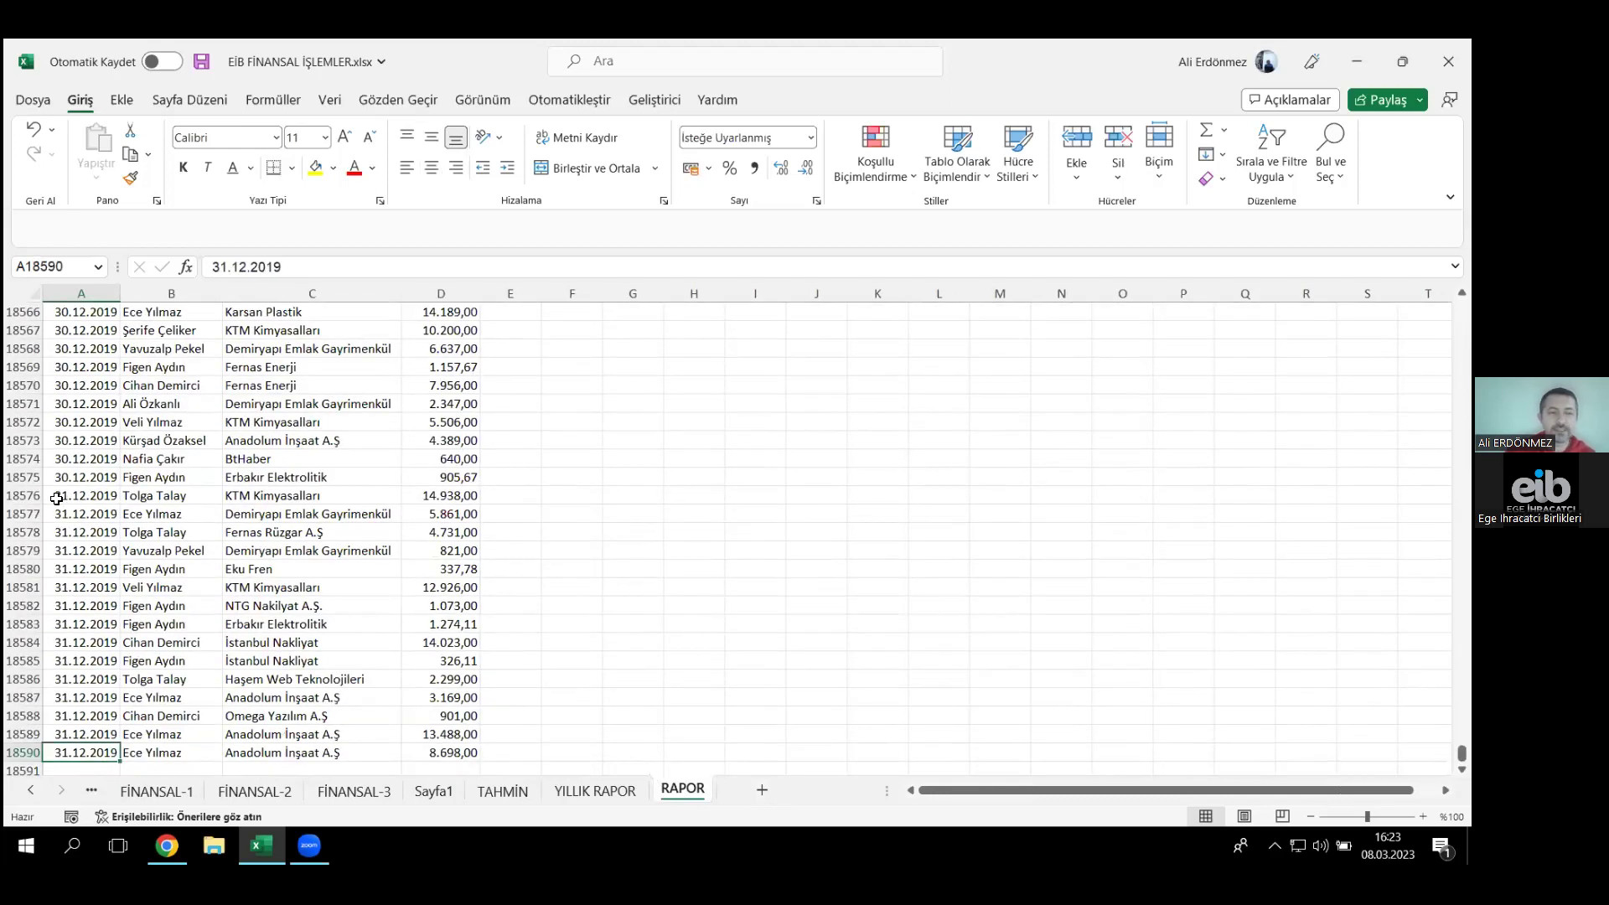
key(ctrl+Up)
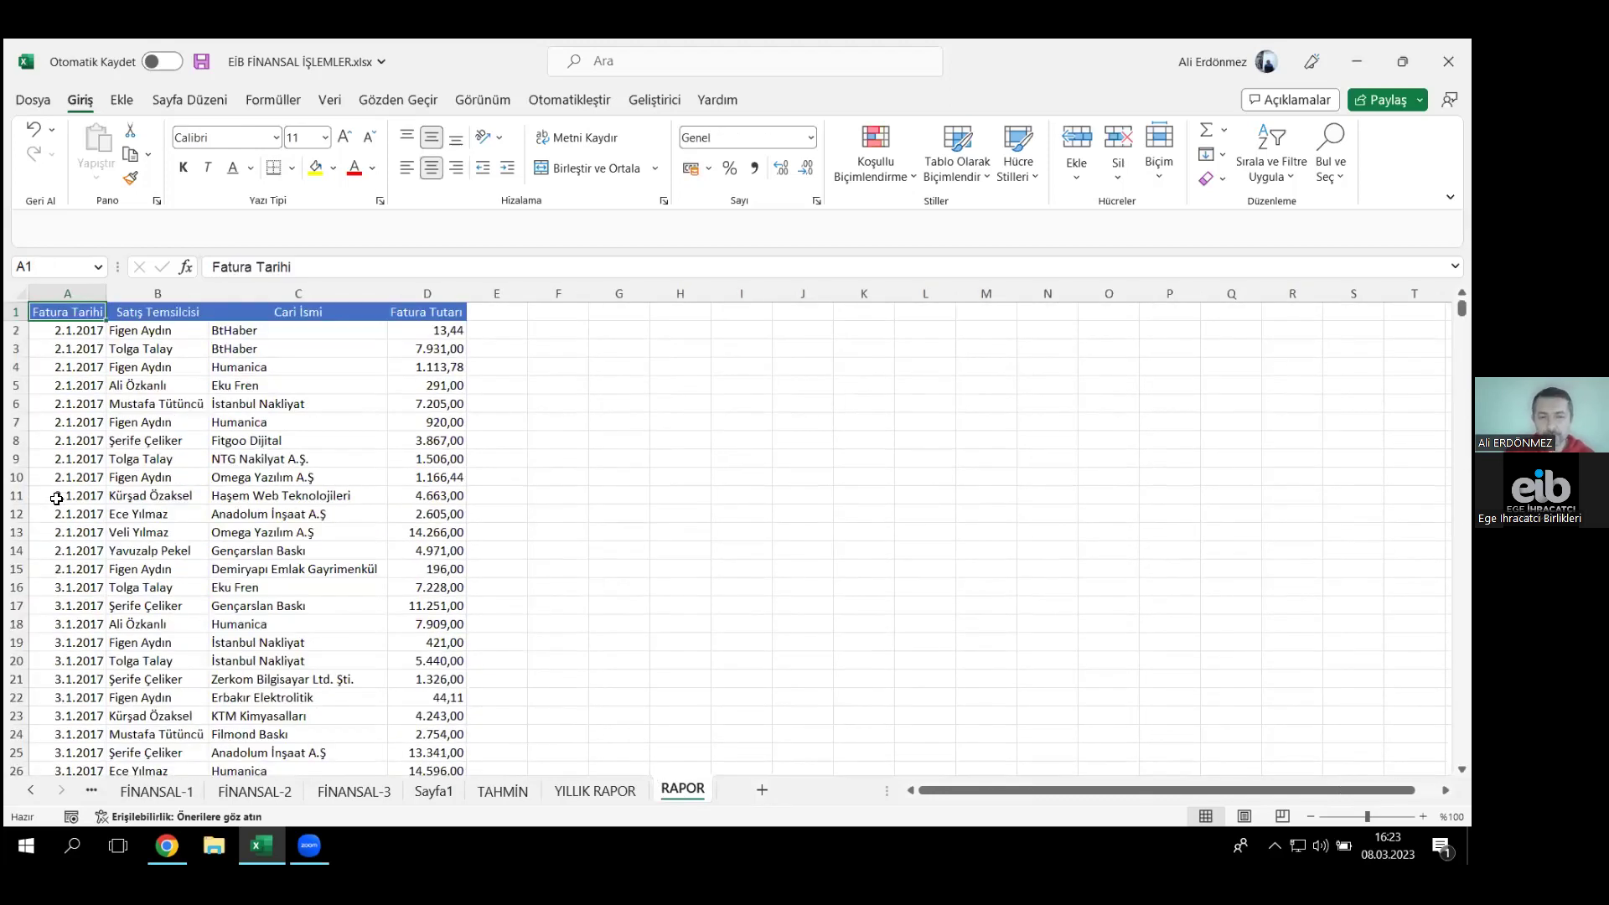
key(ctrl+Page_Up)
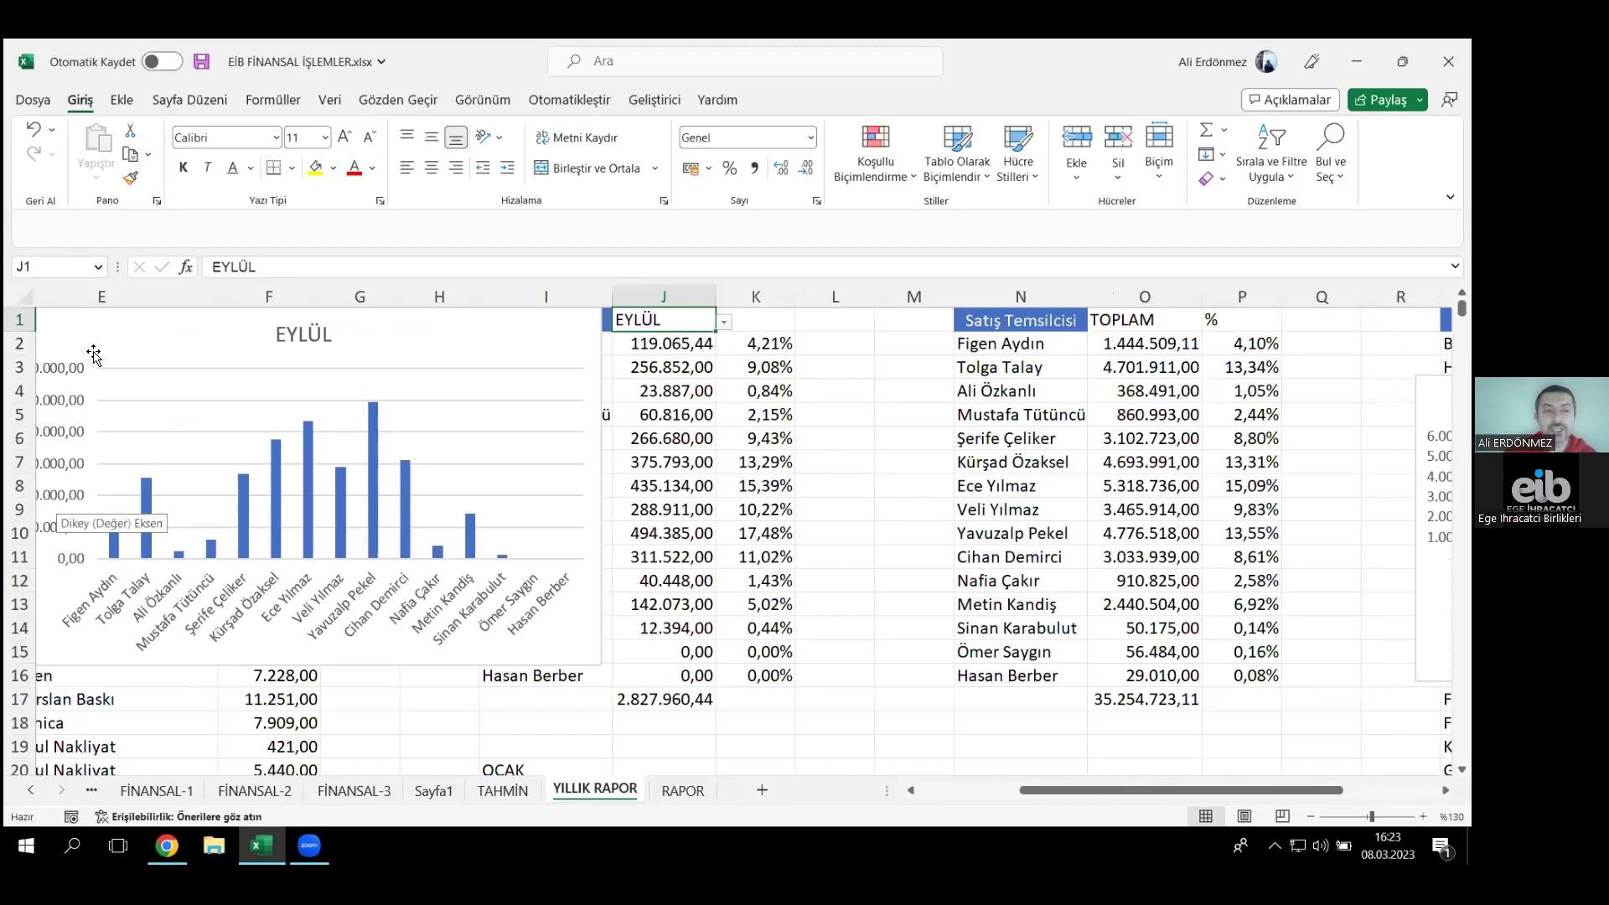
- Move the chart down to uncover row 2, then insert five blank columns at I:M
drag(303, 401, 603, 362)
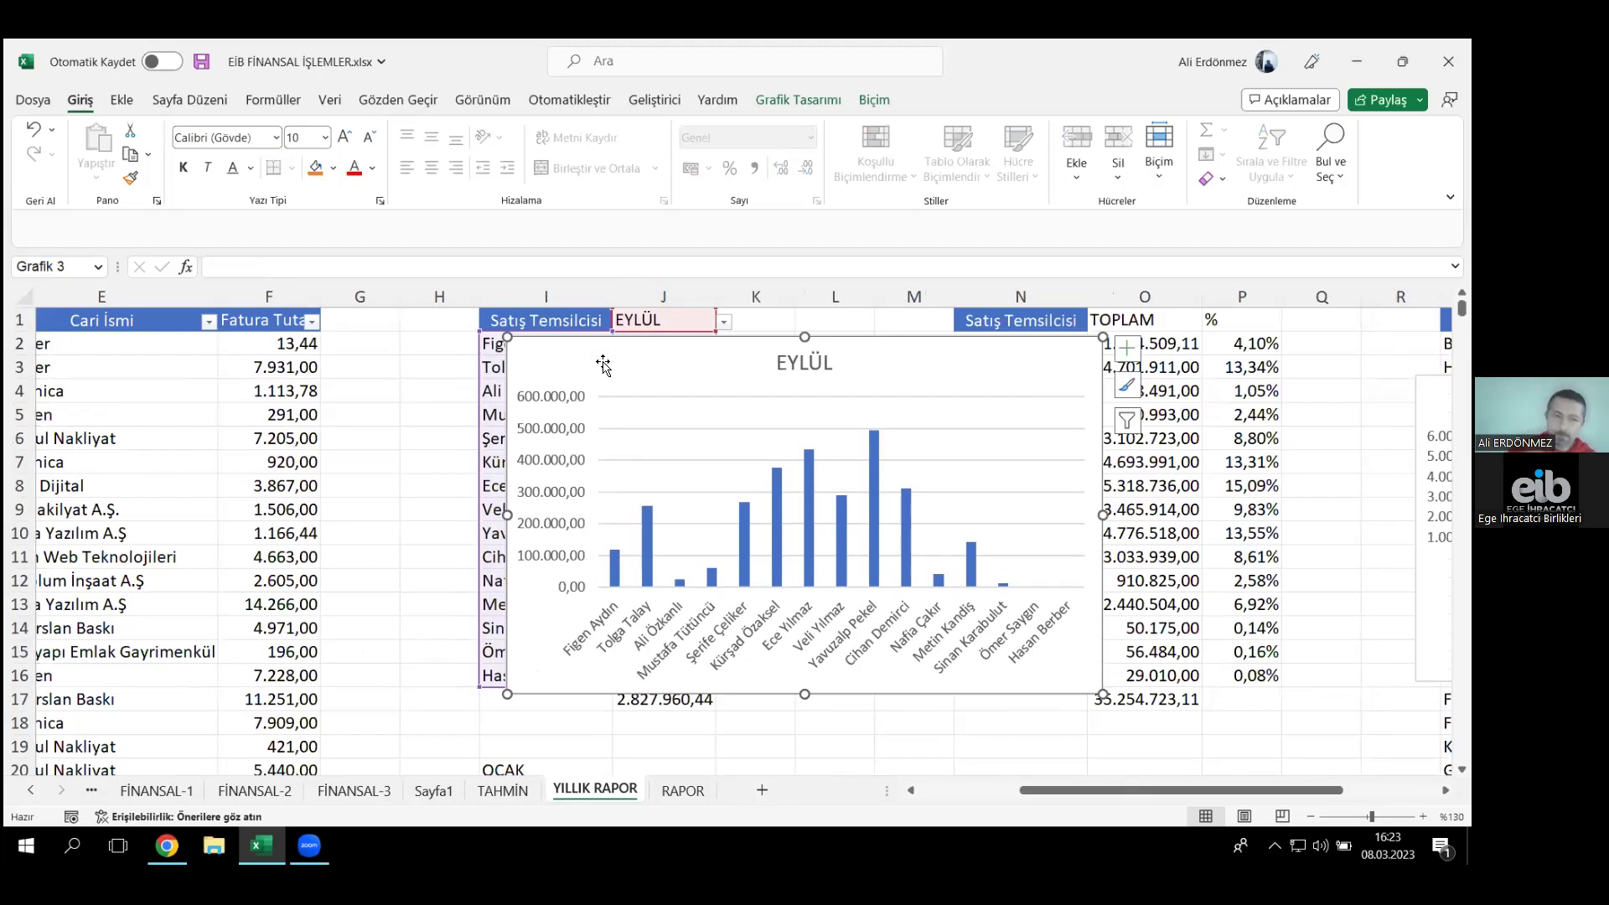
drag(604, 364, 611, 380)
drag(521, 295, 922, 298)
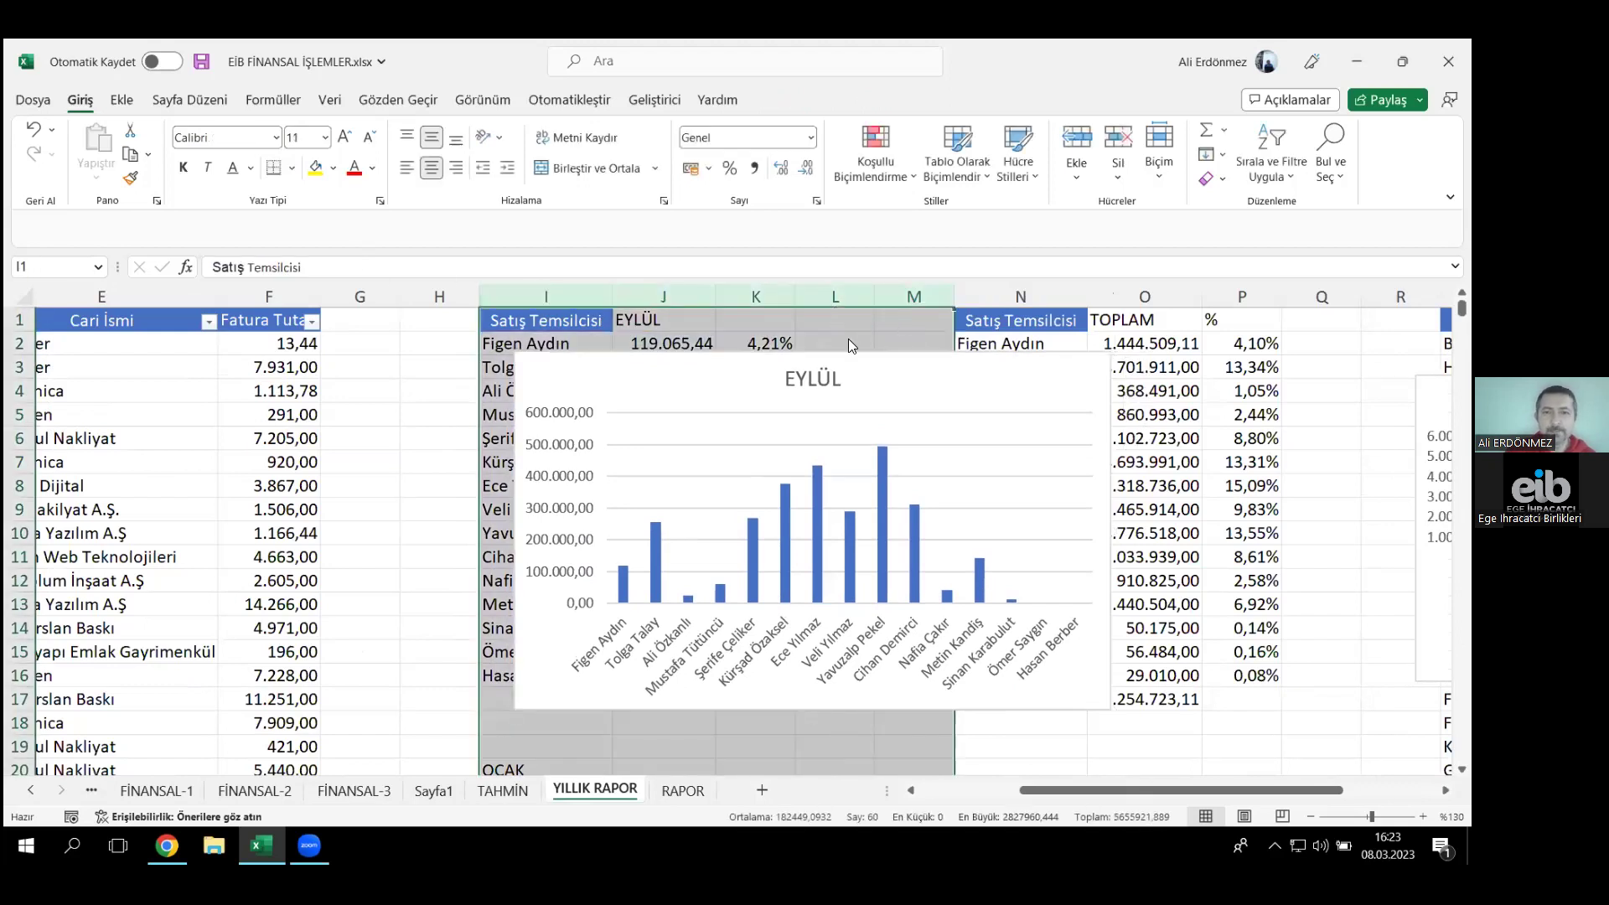
right_click(848, 339)
click(920, 514)
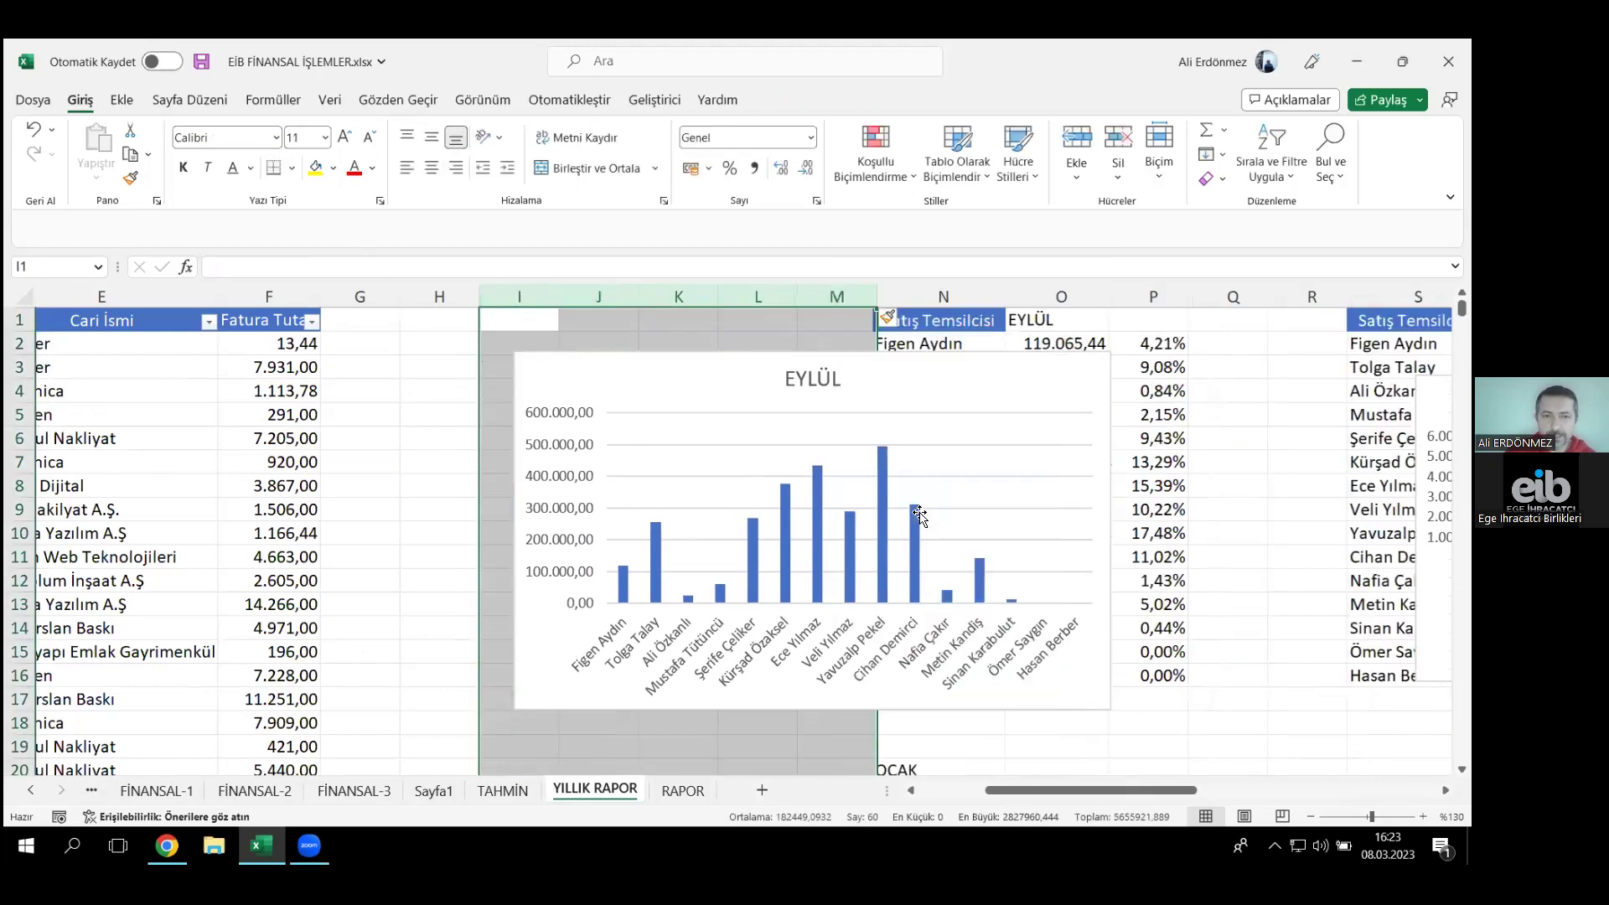
- Scroll the sheet and select cell I1, the first new empty column
drag(1058, 792, 947, 796)
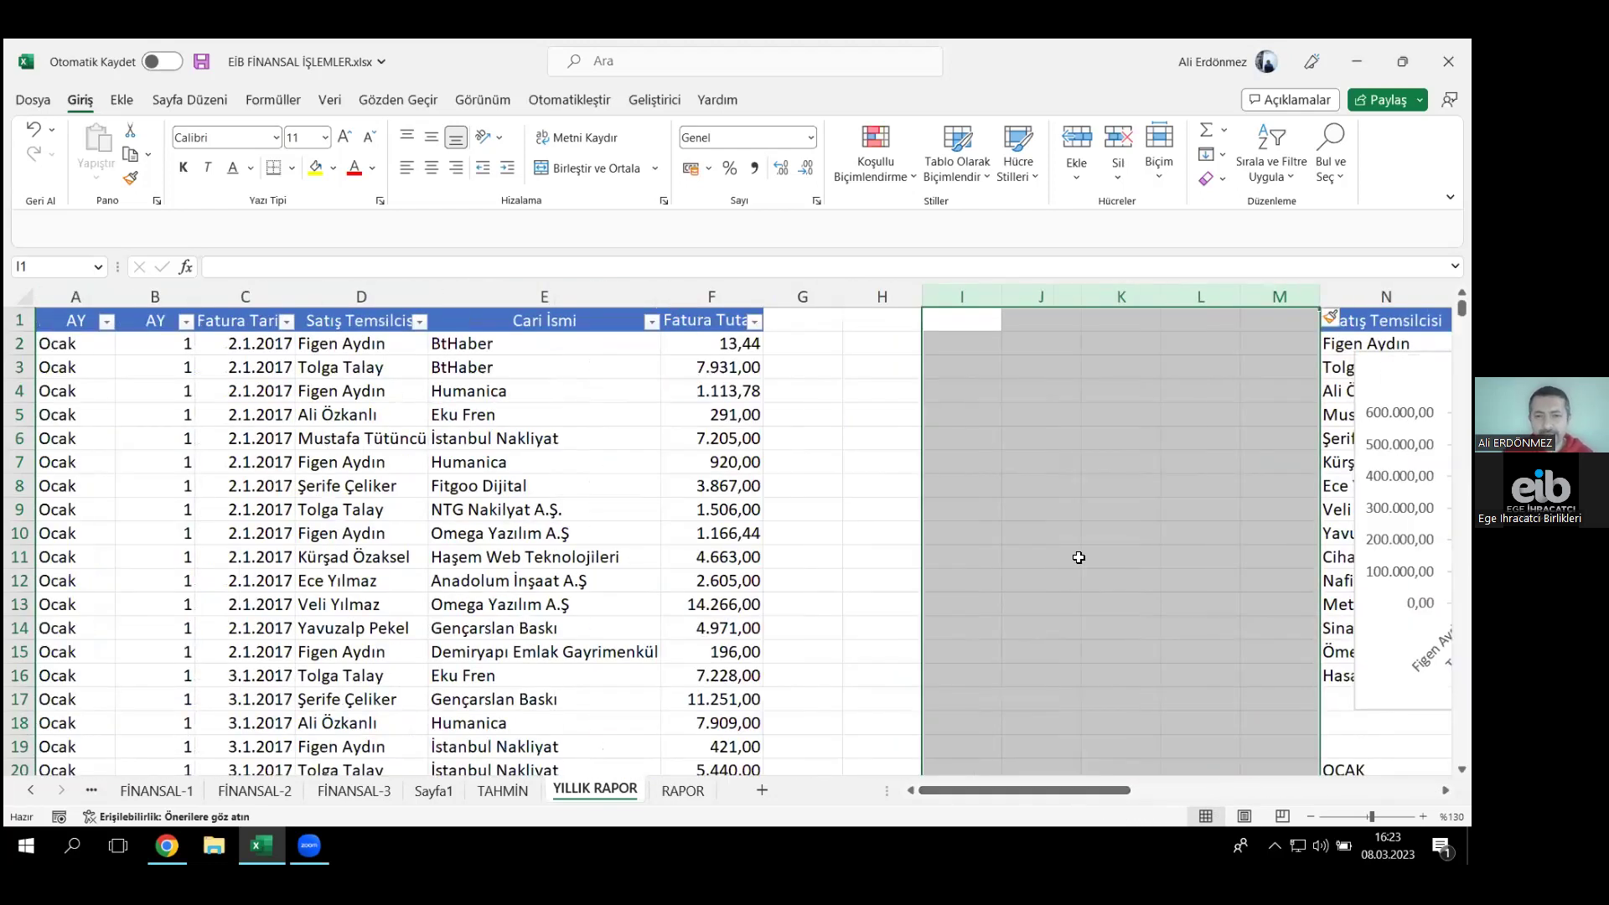
click(958, 327)
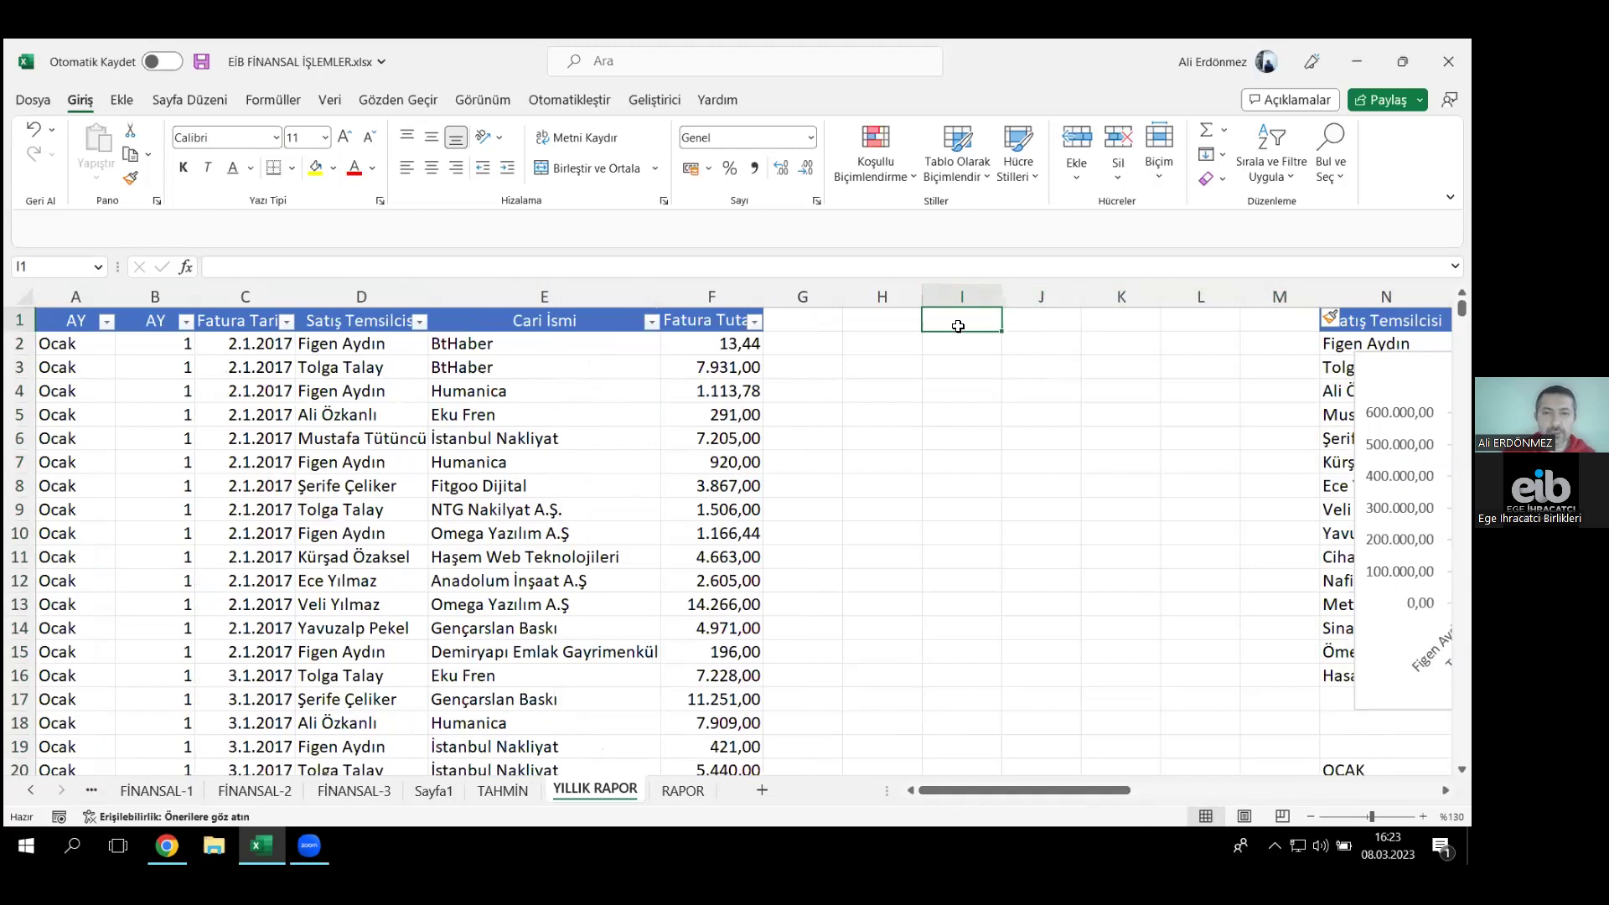
key(Left)
key(Right)
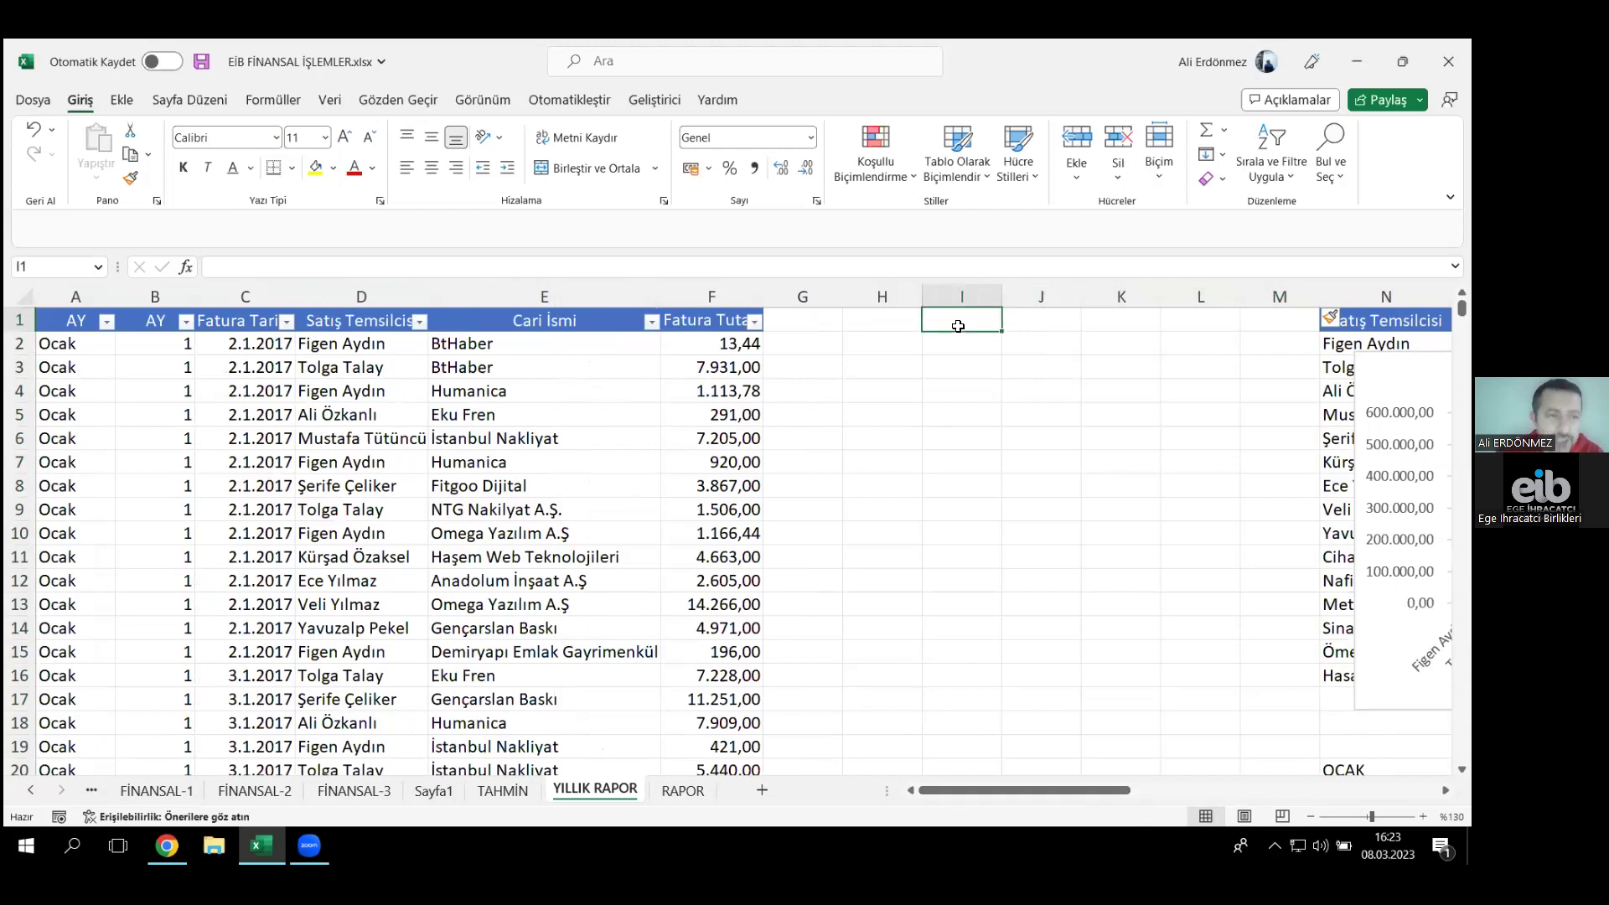
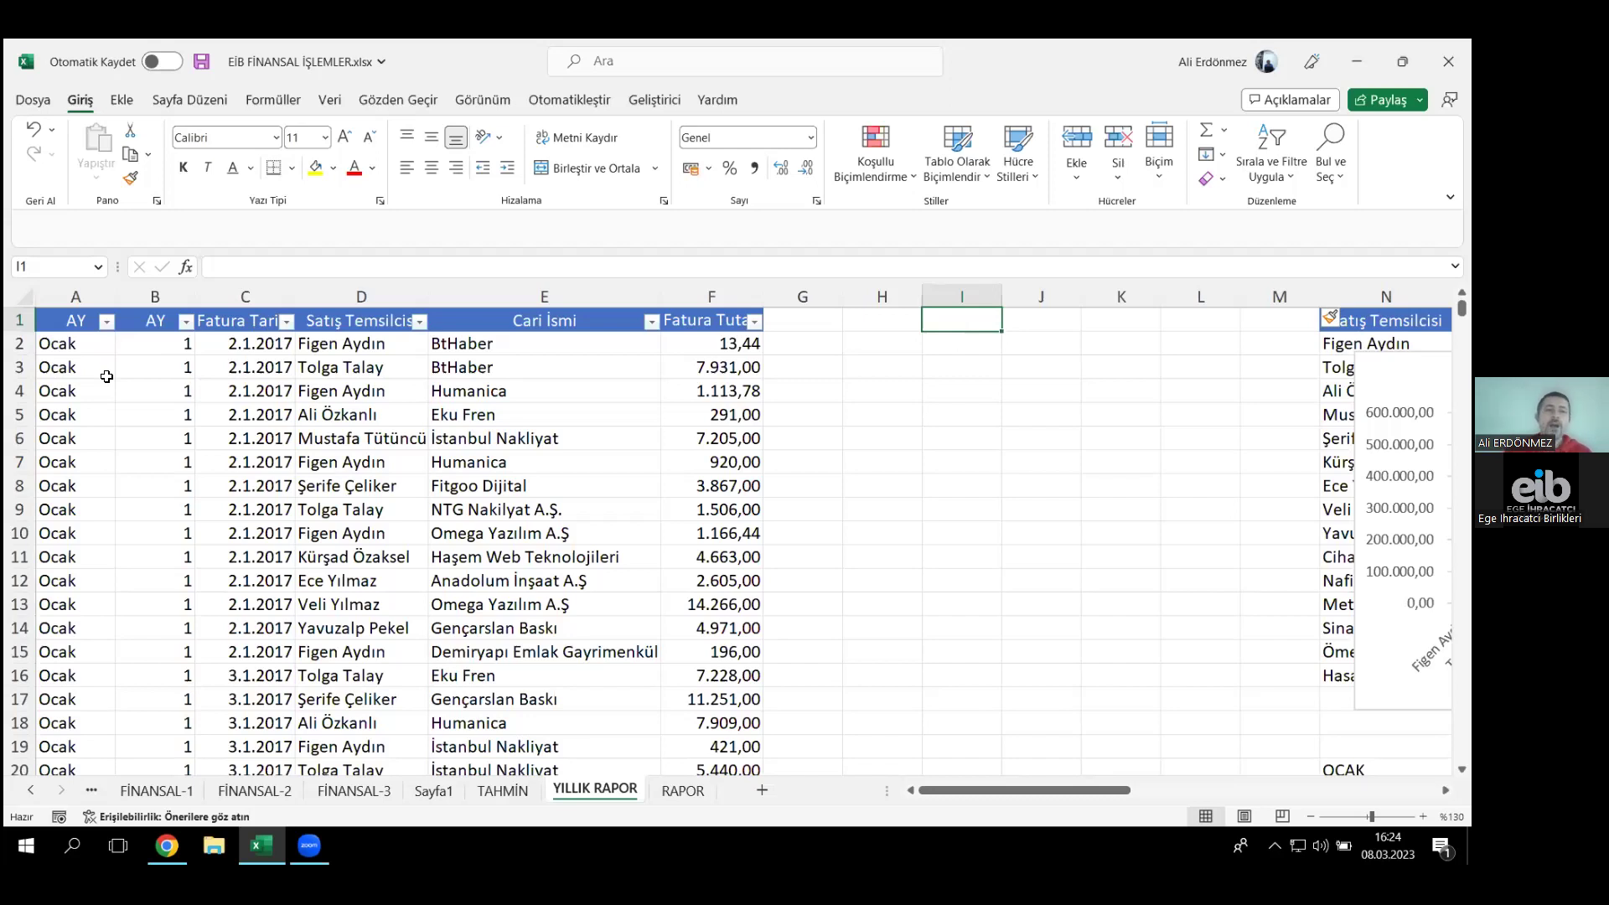
- Type AY in I1 and OCAK in I2, then fill the months down to ARALIK in I13
click(900, 311)
click(946, 325)
text(AY)
key(Return)
text(OCAK)
key(Return)
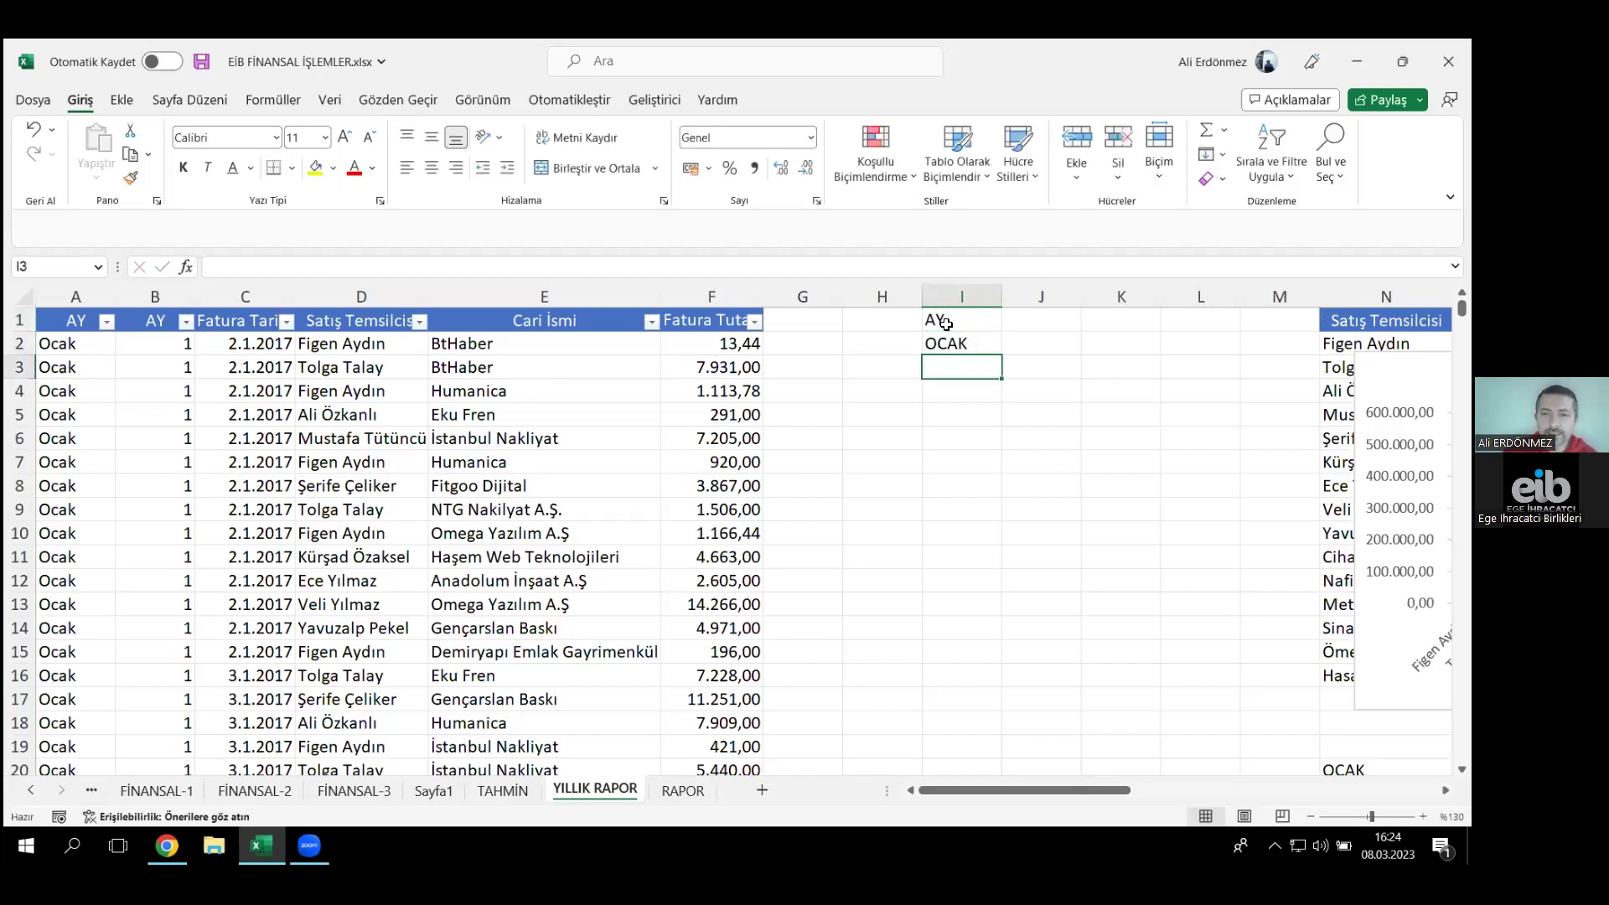
click(964, 344)
drag(1002, 354, 981, 620)
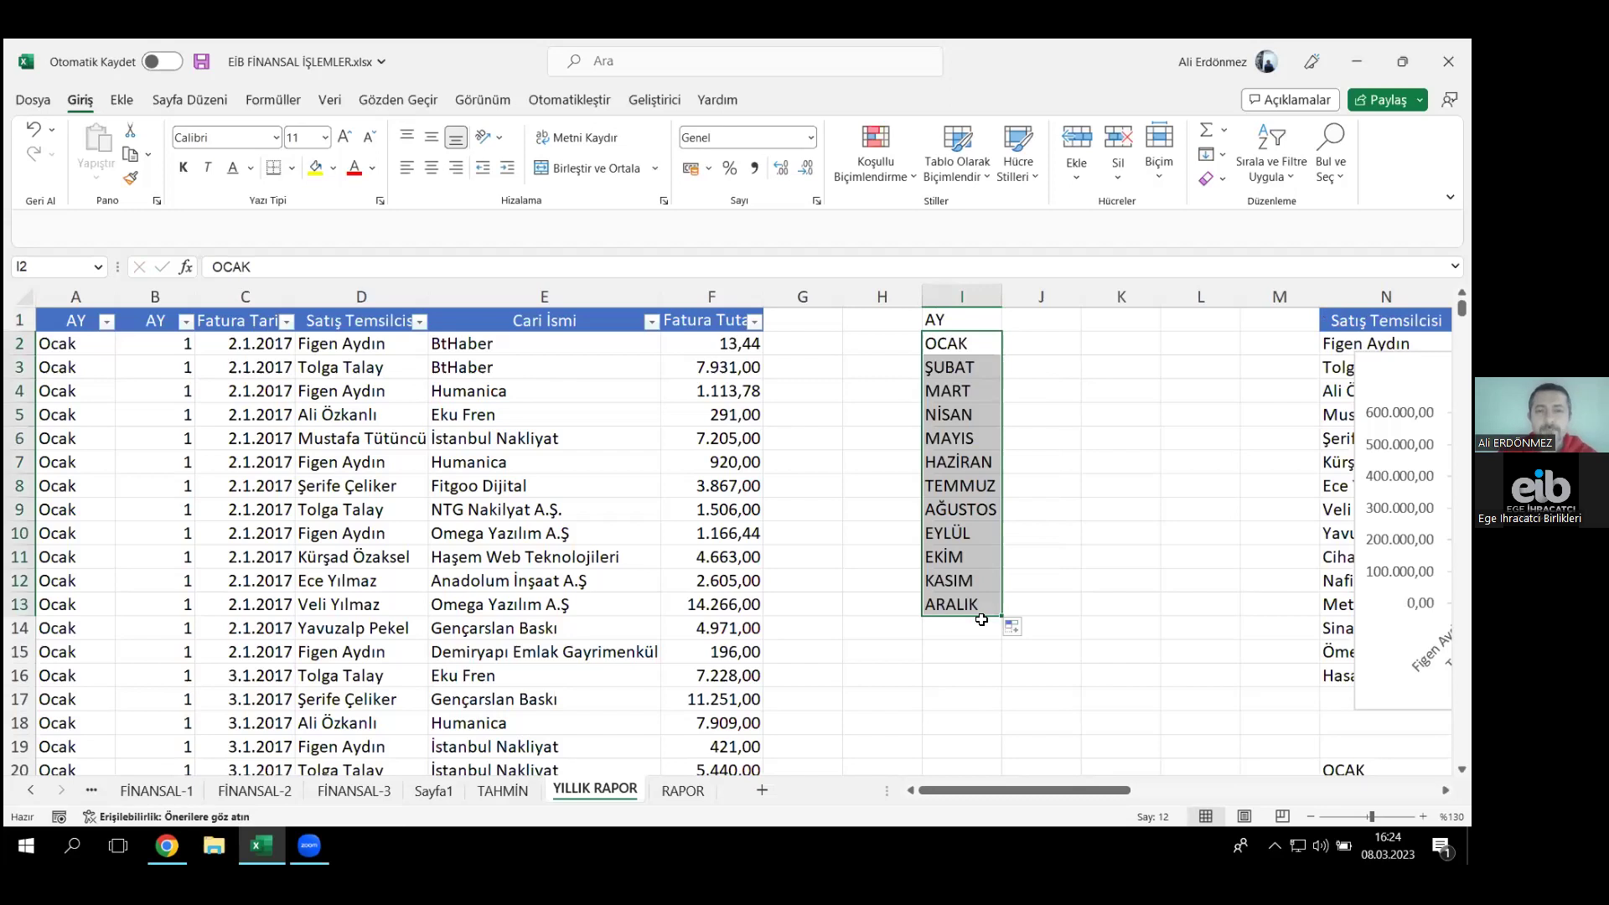
click(1048, 323)
- Head J1 TOPLAM and enter =ÇOKETOPLA(F:F;A:A;I2) in J2 for OCAK's total
text(TOPLAM)
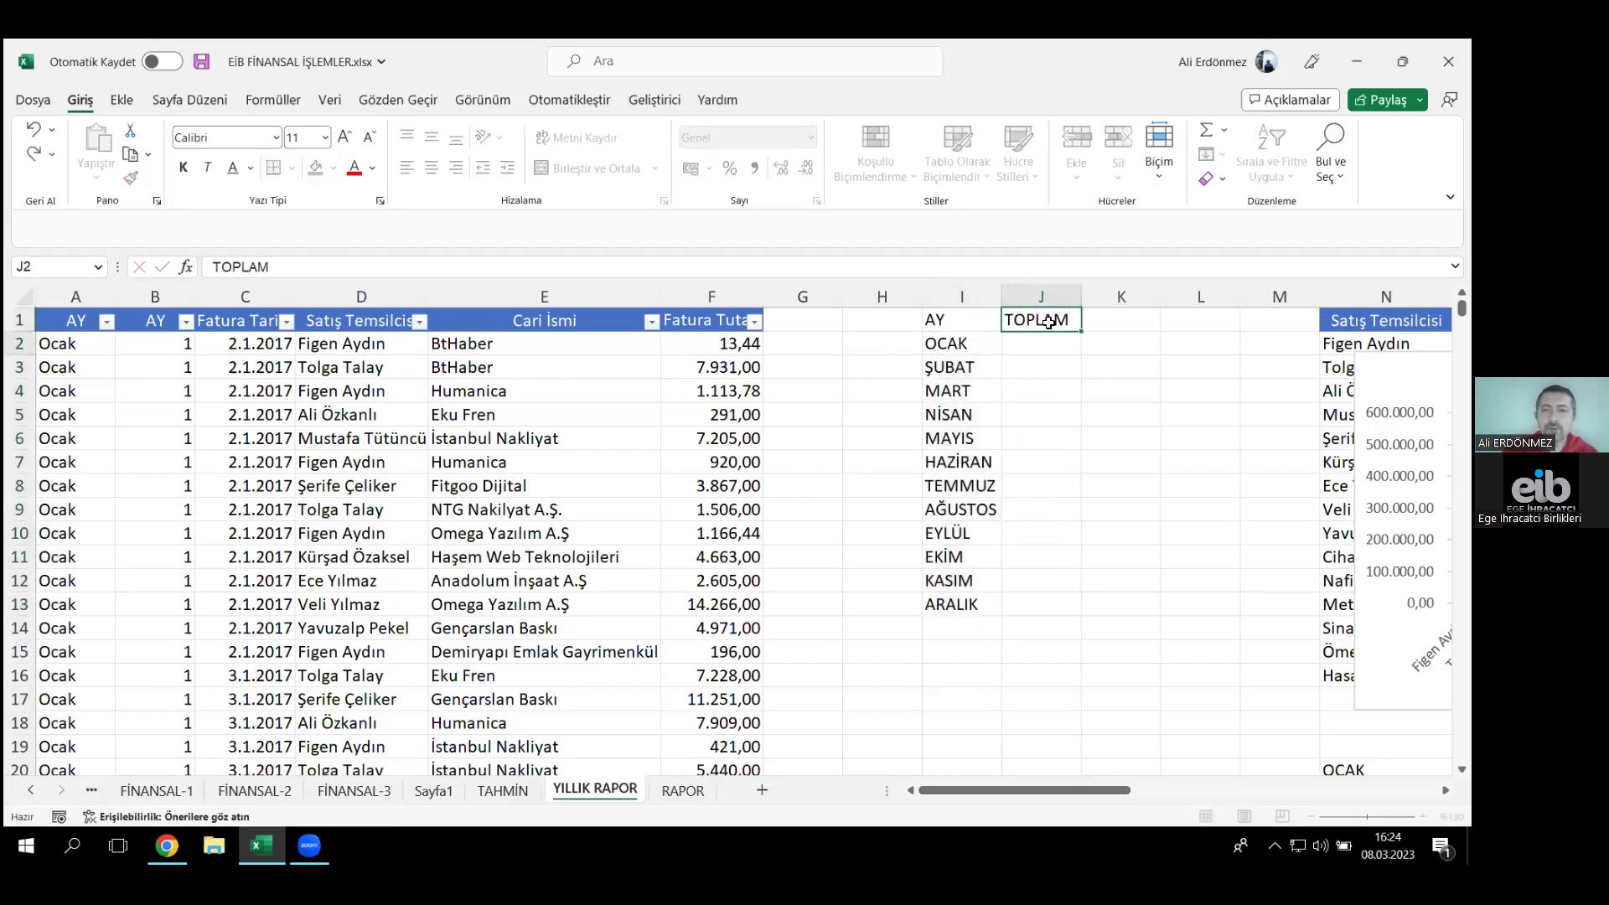
key(Return)
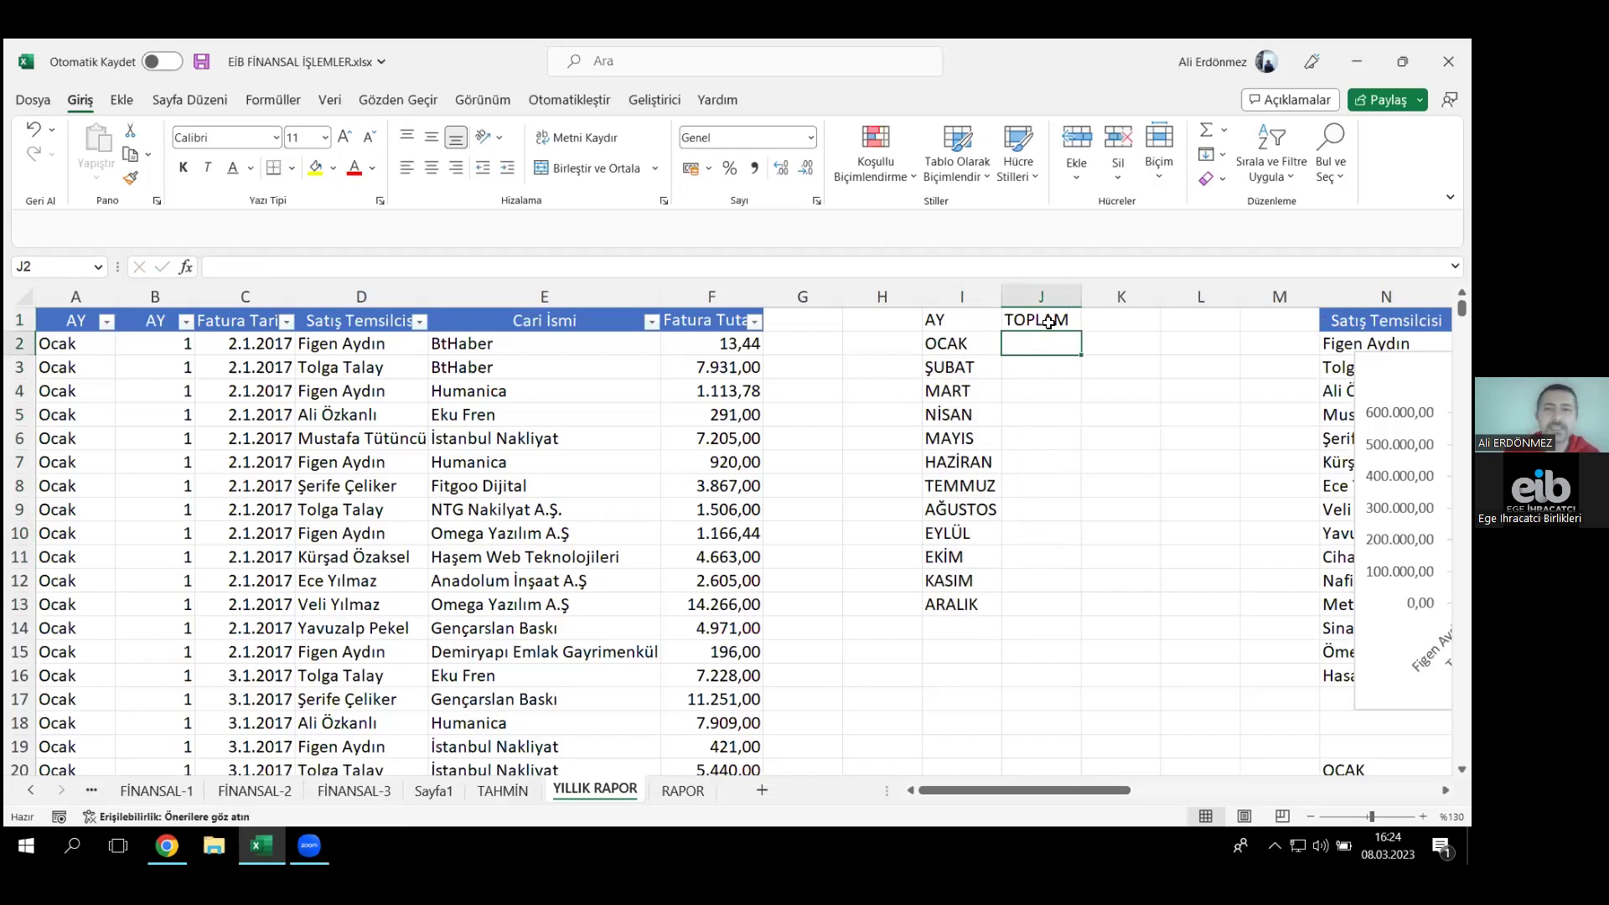
text(=)
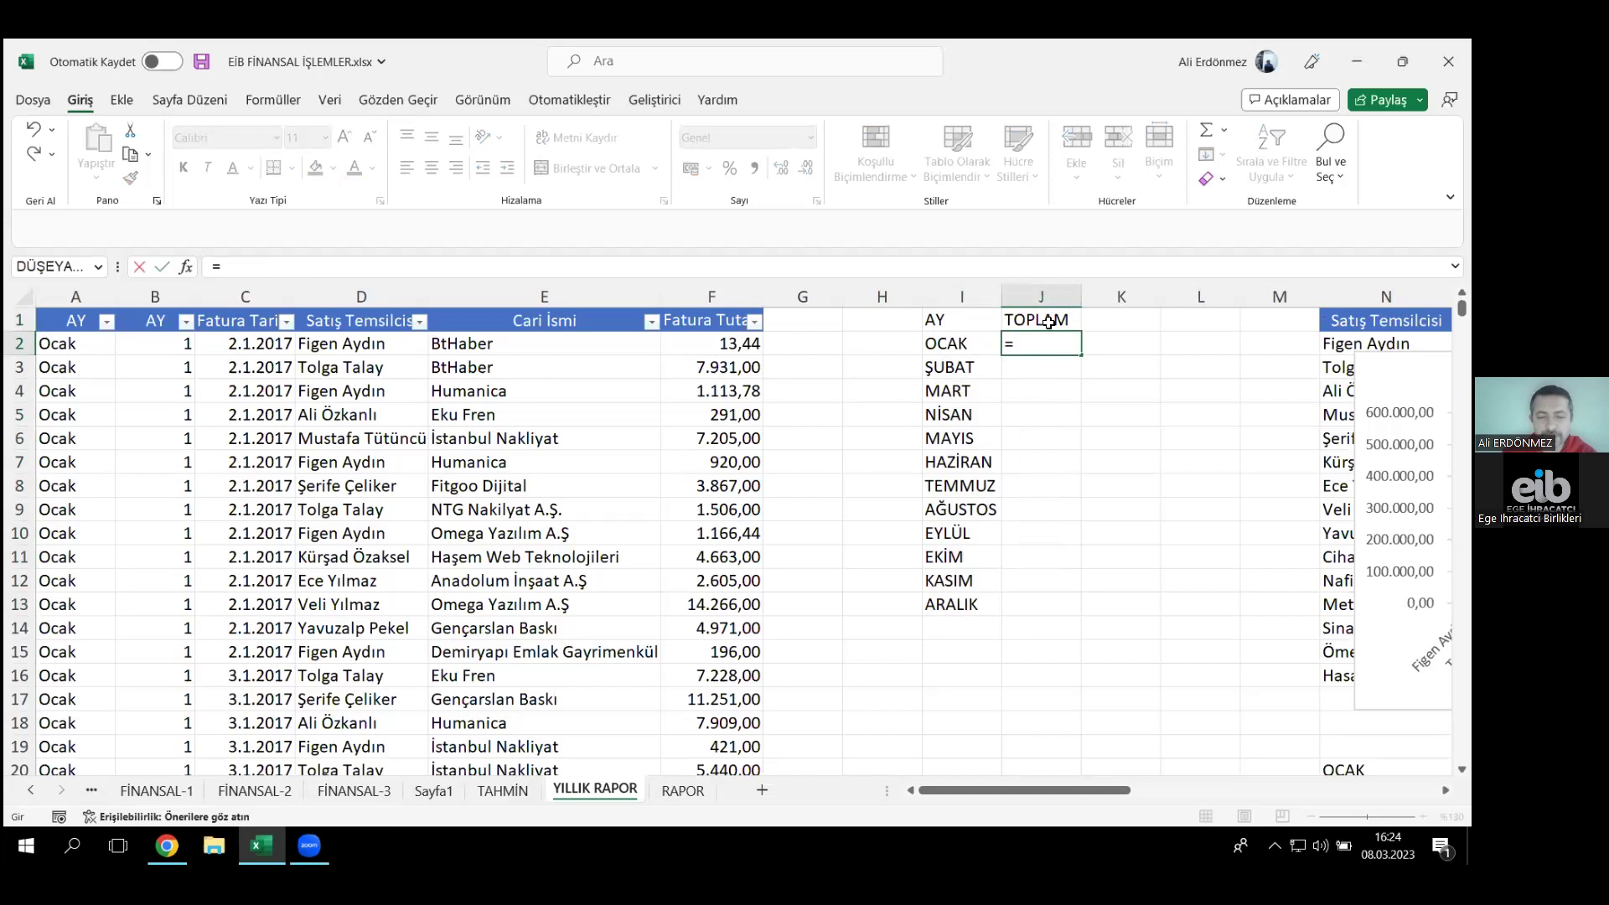
text(ÇOKETOPLA()
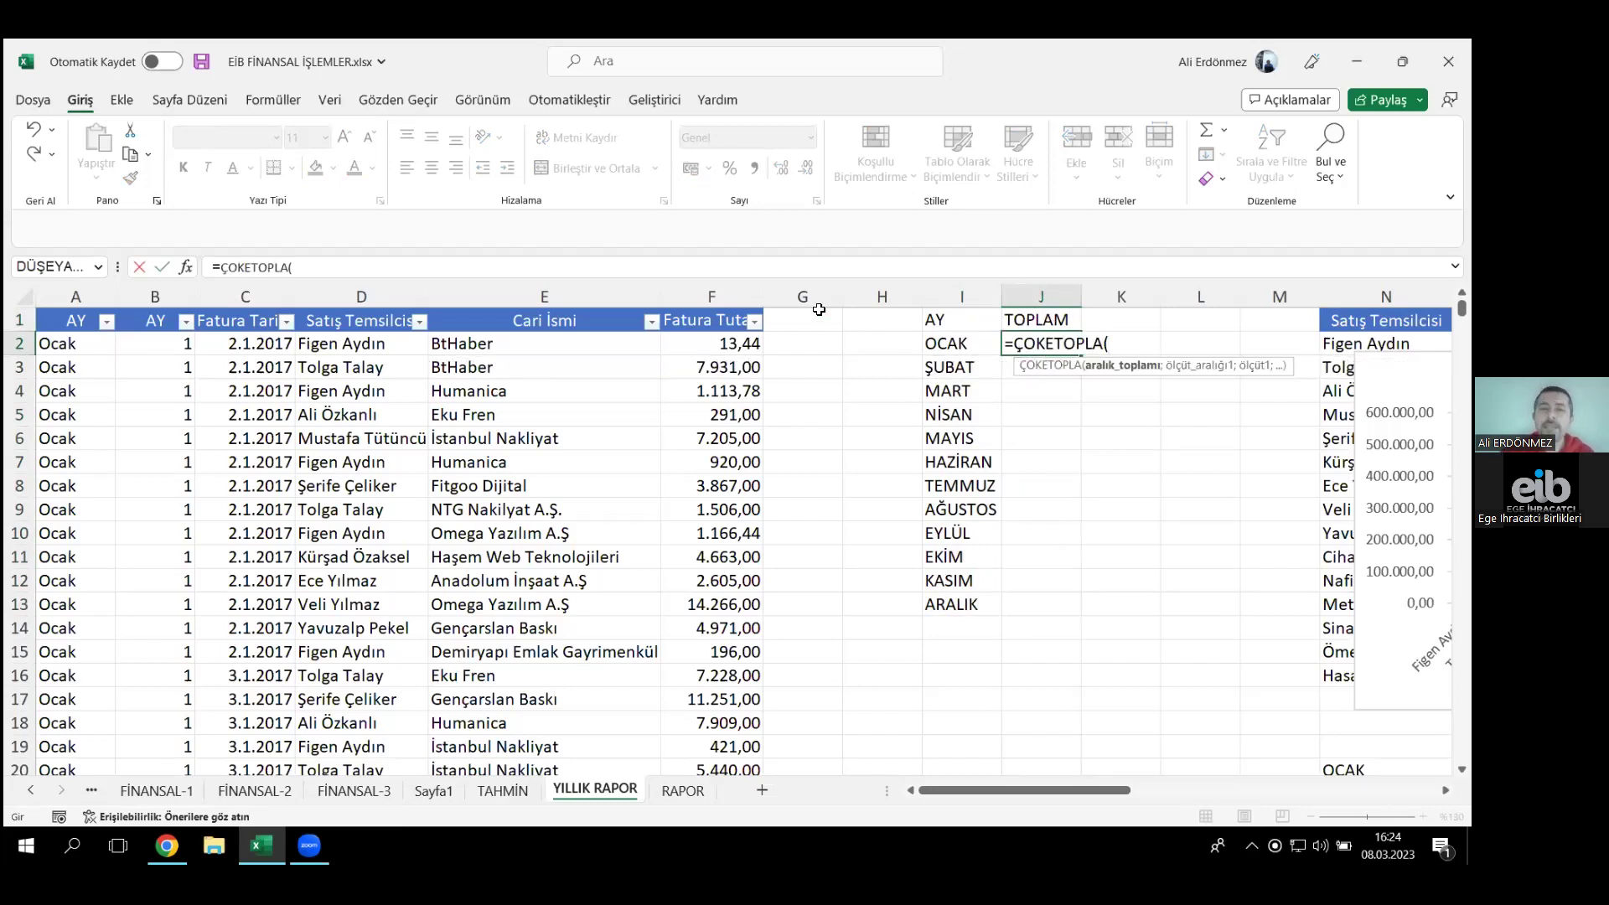
click(731, 295)
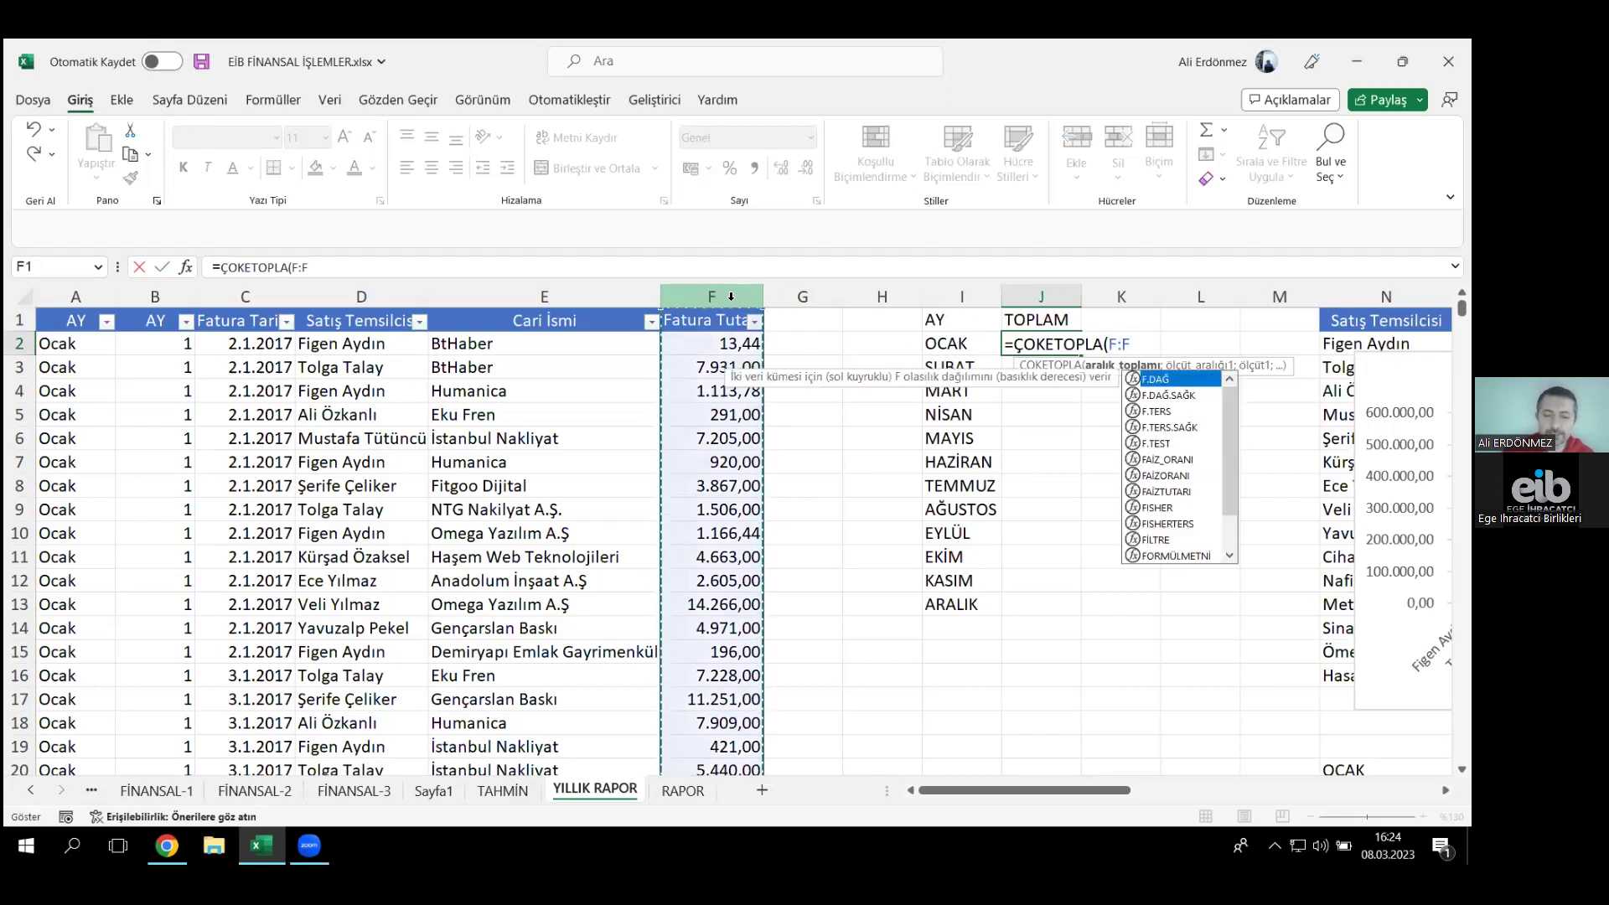
text(;)
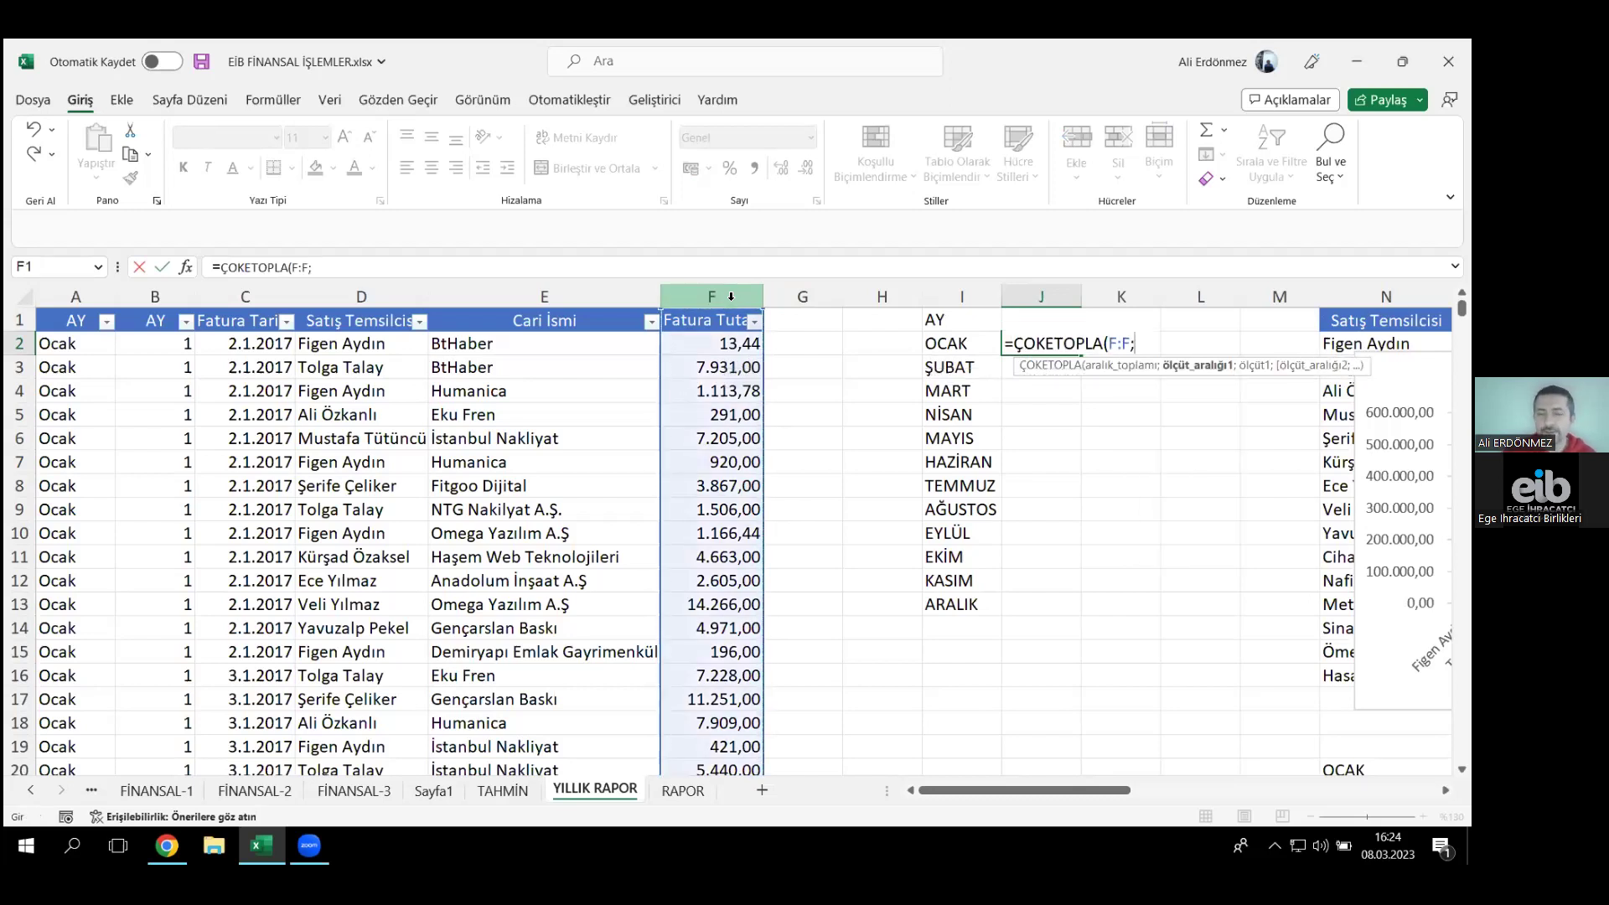
click(89, 286)
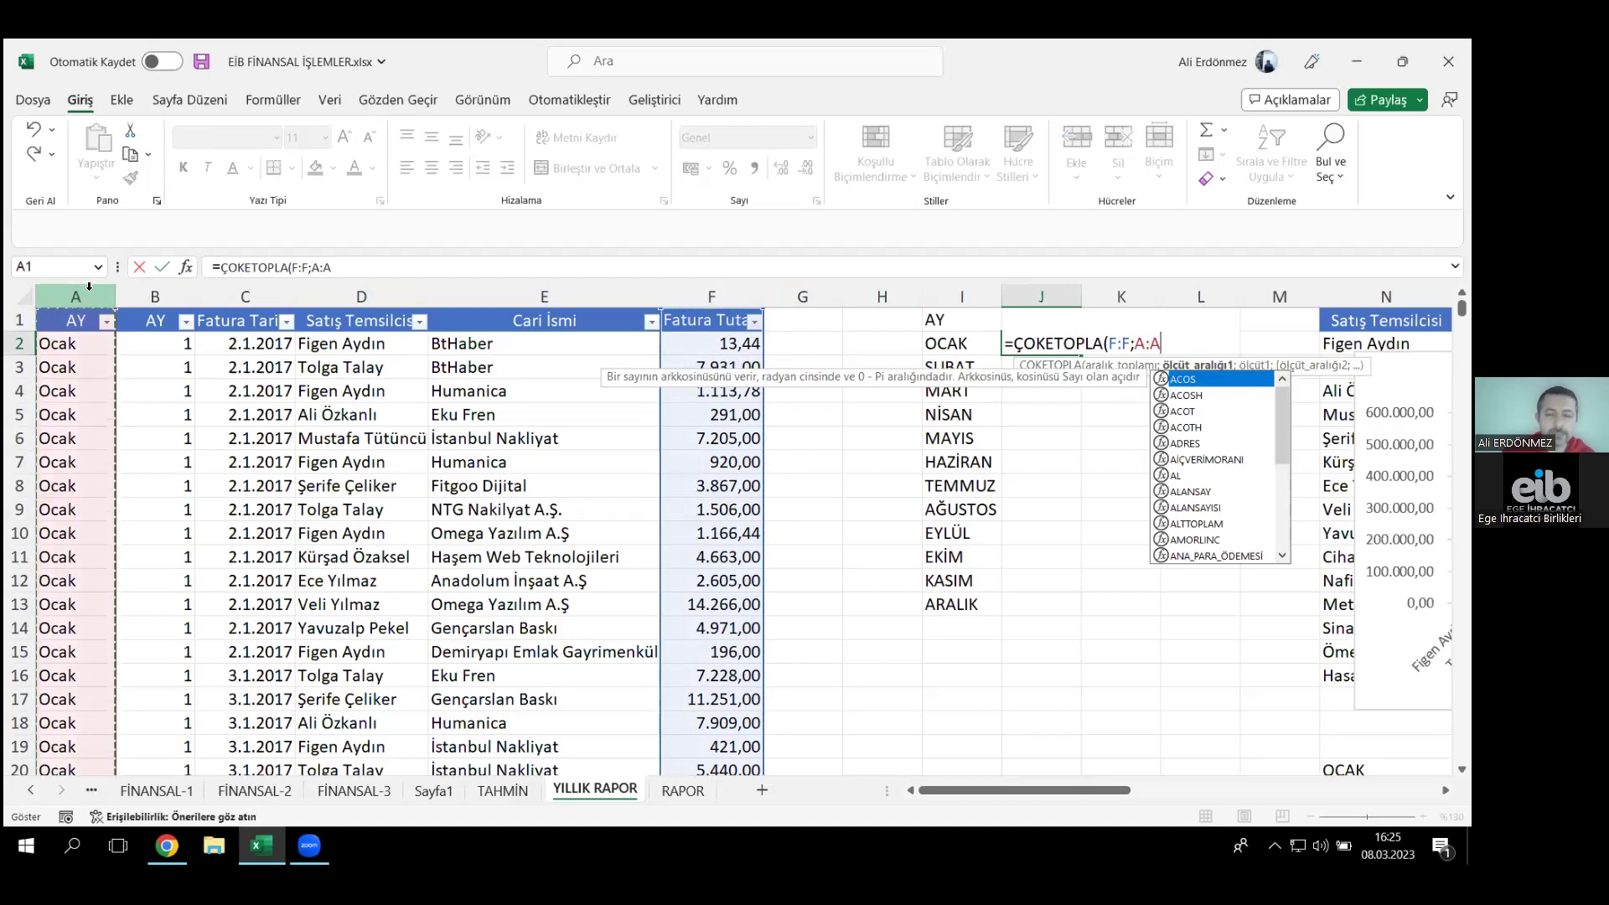
text(;)
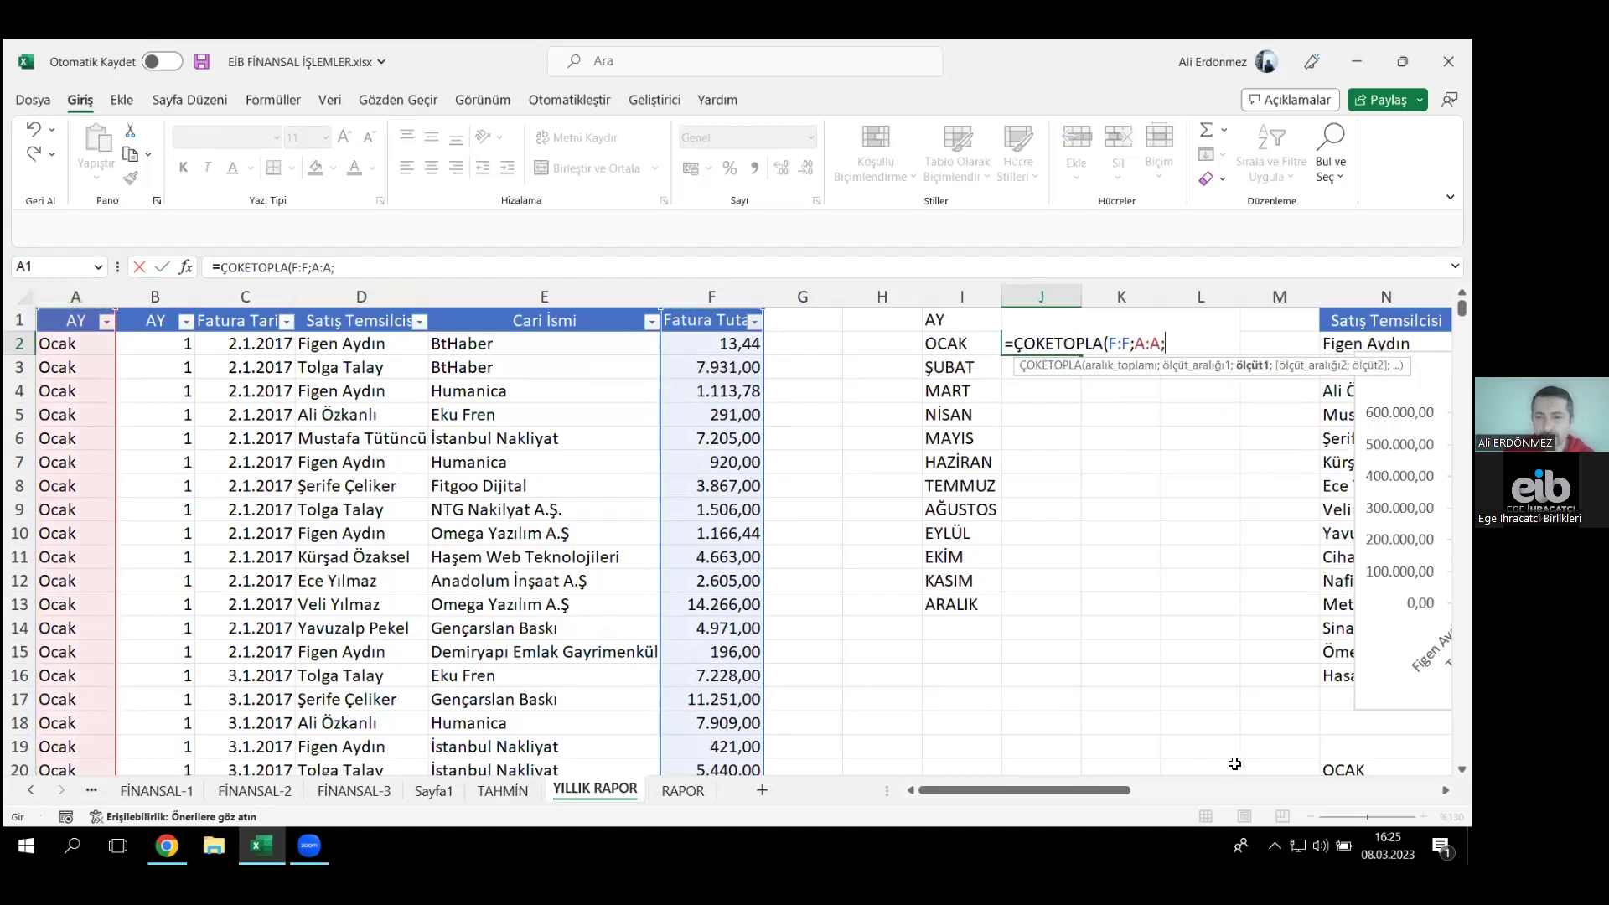
scroll(755, 537, right, 2)
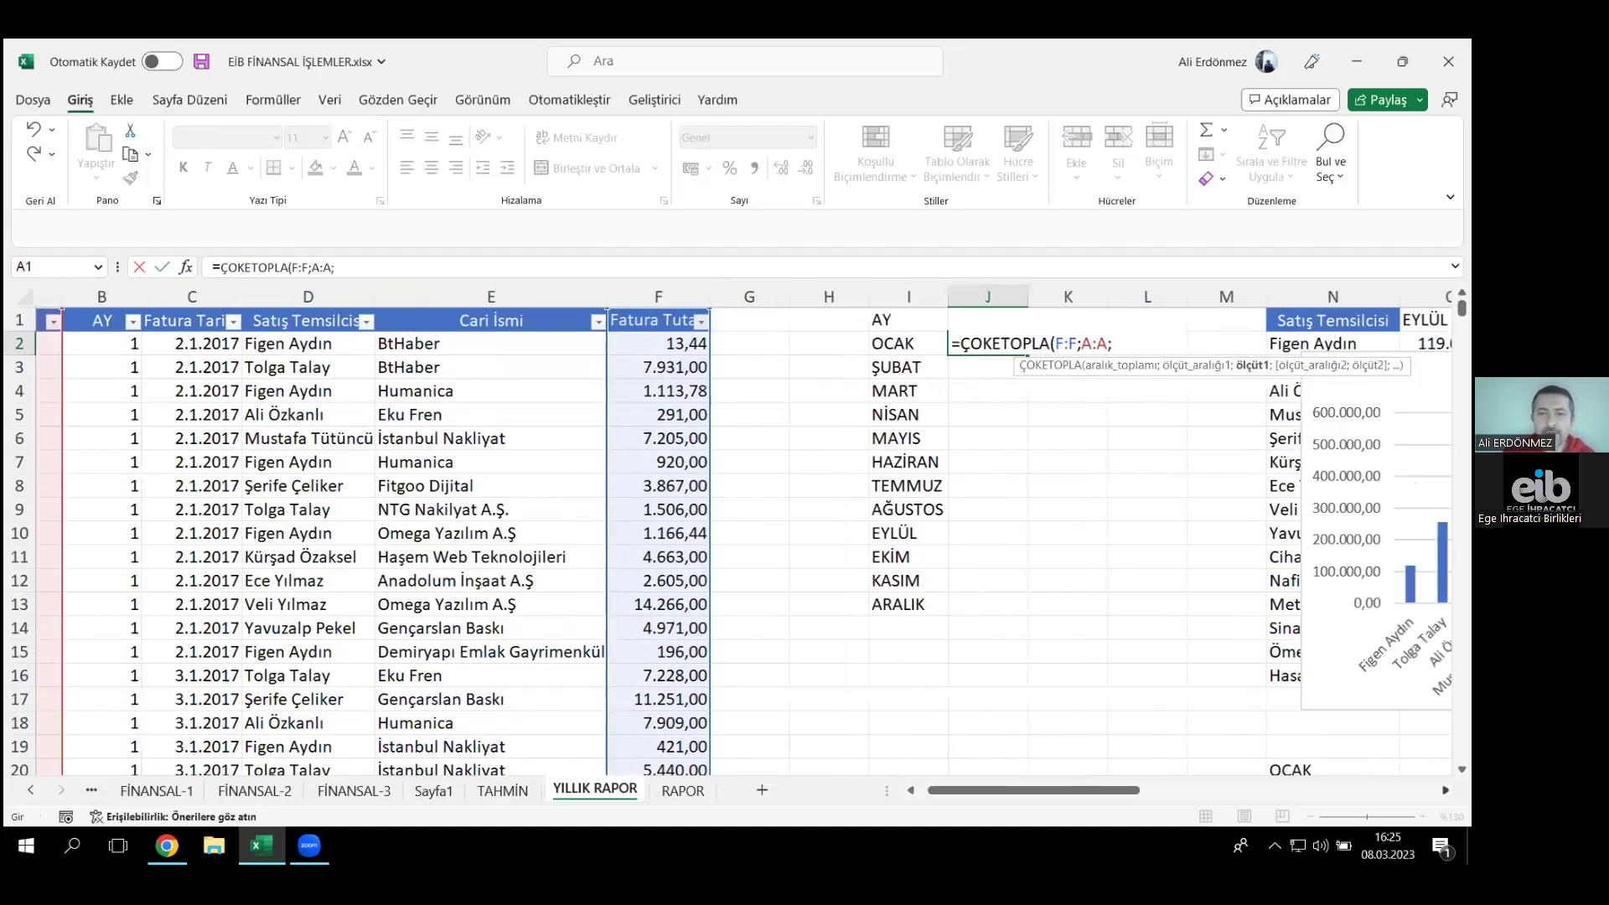
click(803, 344)
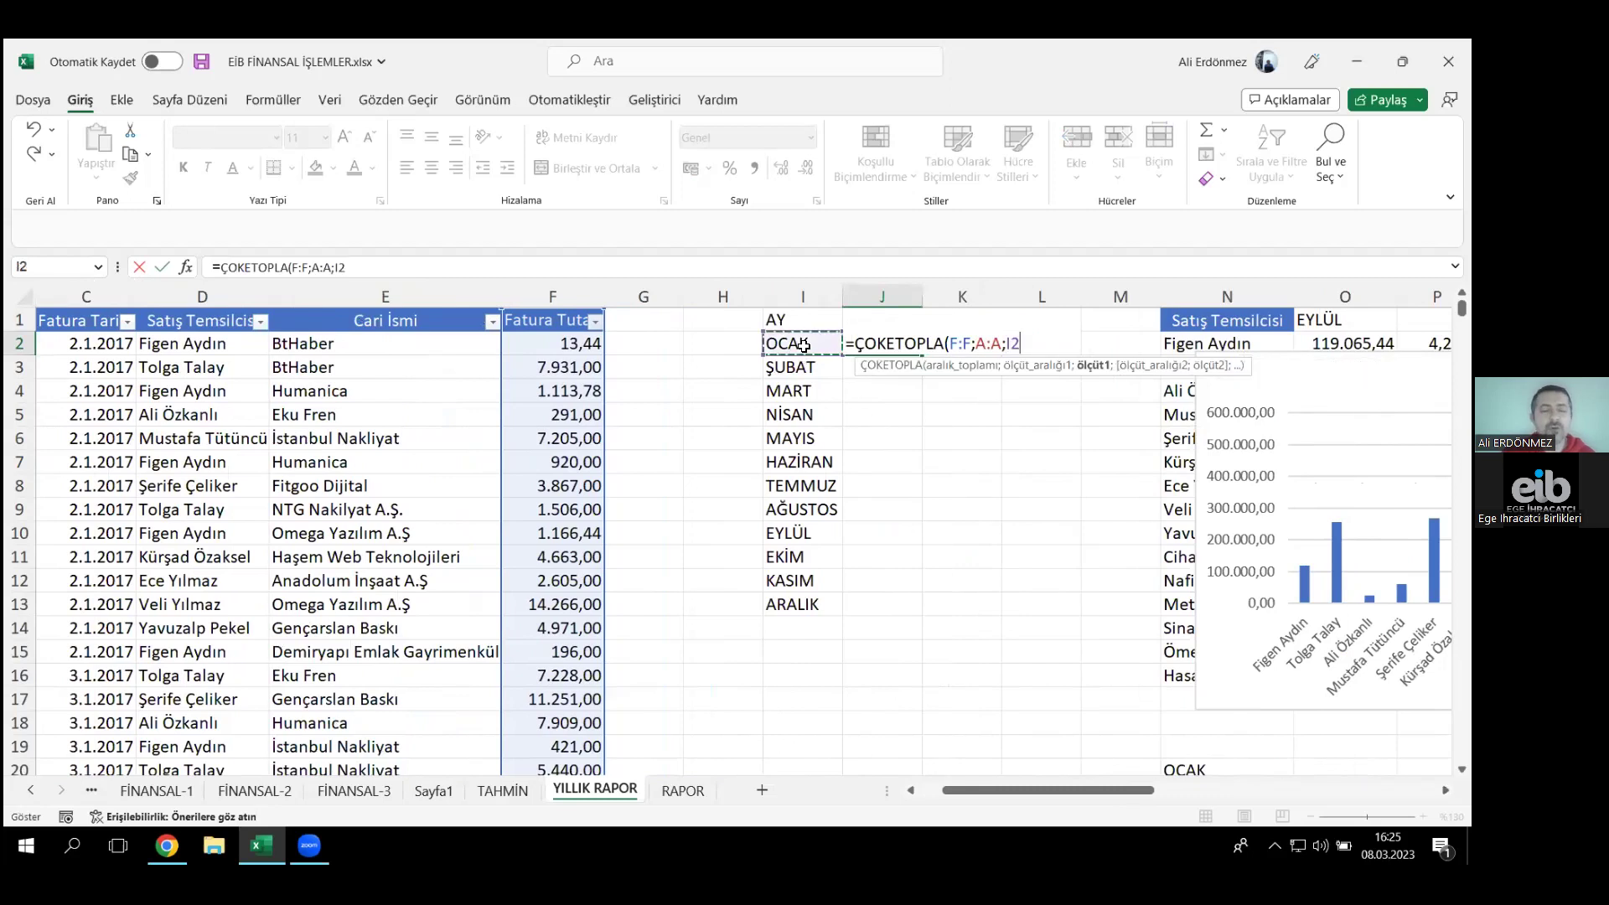
text())
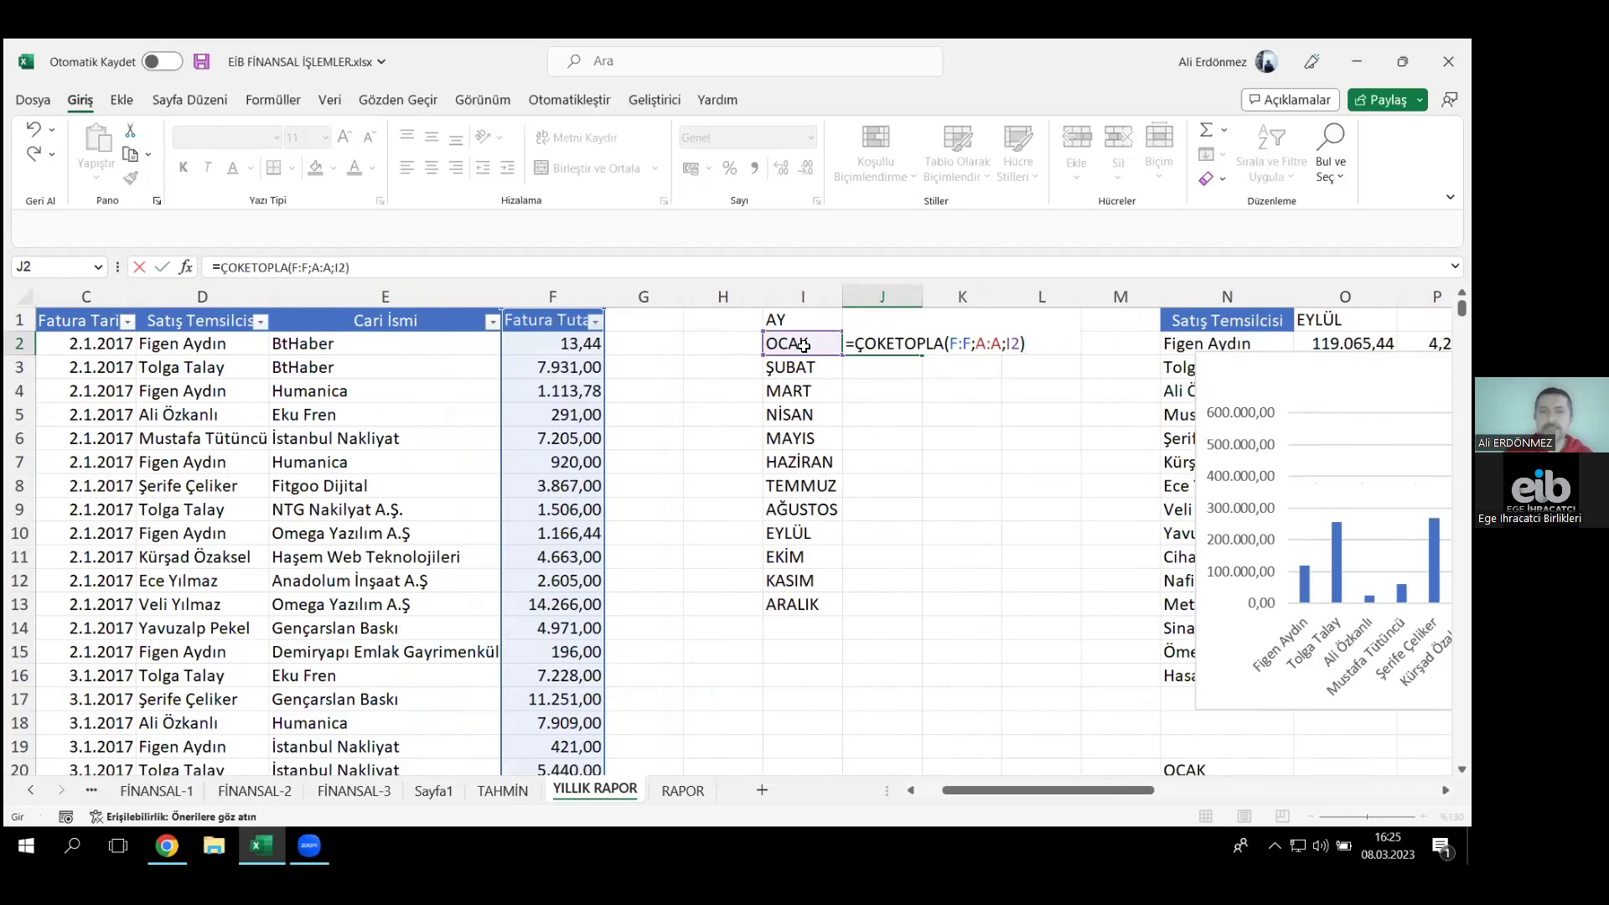
key(Return)
- Fill the totals down to ARALIK in Number format, with a 35.254.723,11 AutoSum in J14
click(898, 344)
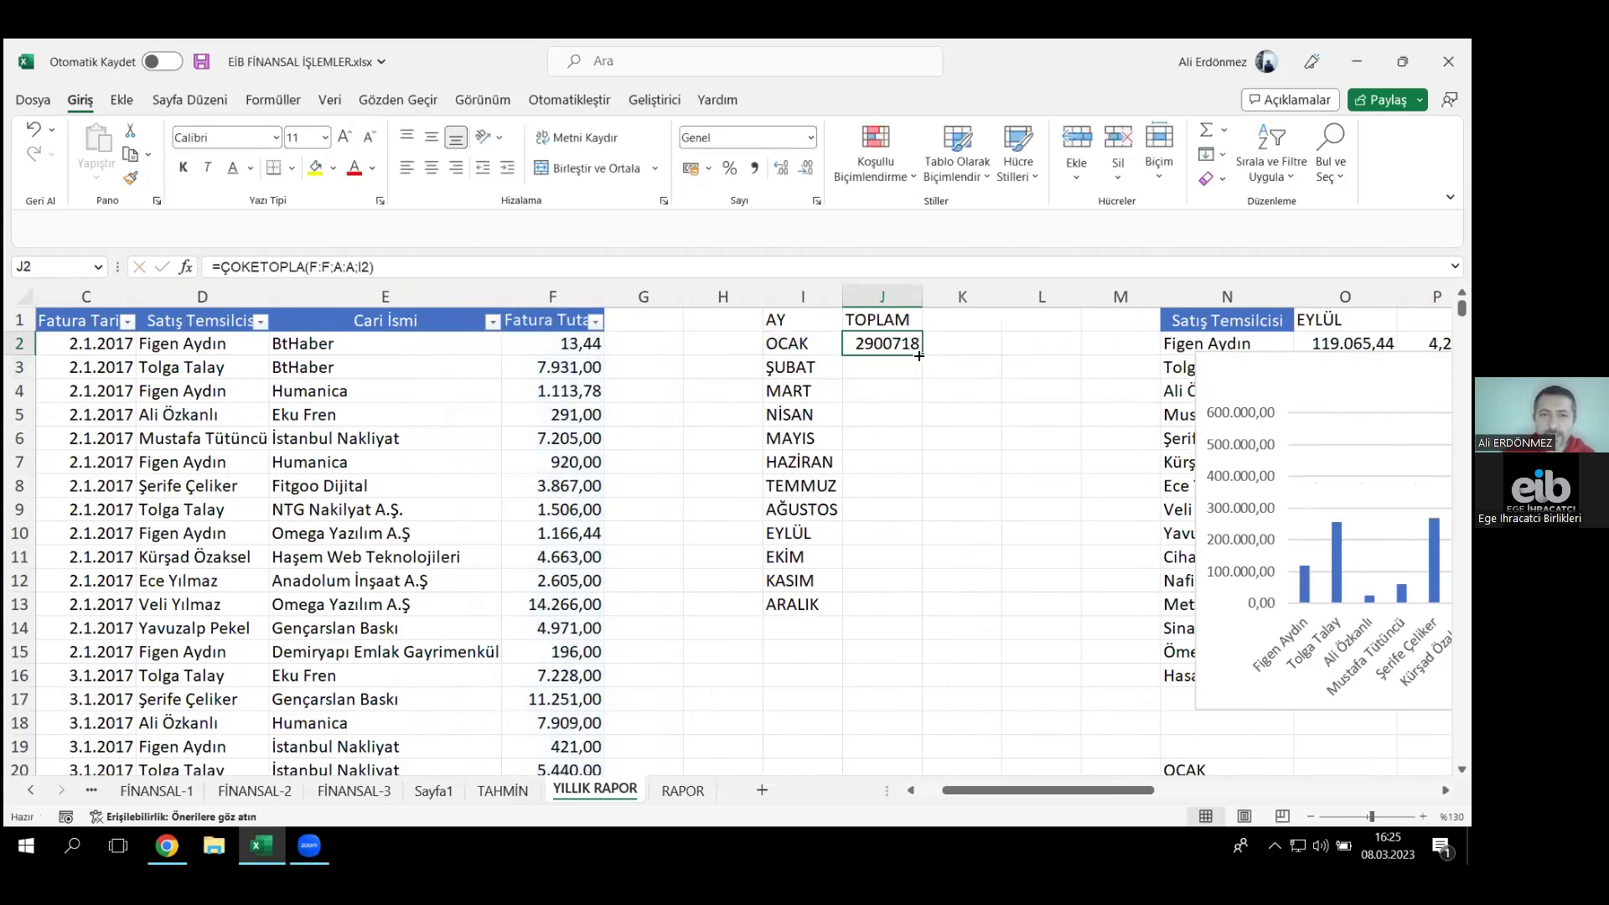
double_click(918, 355)
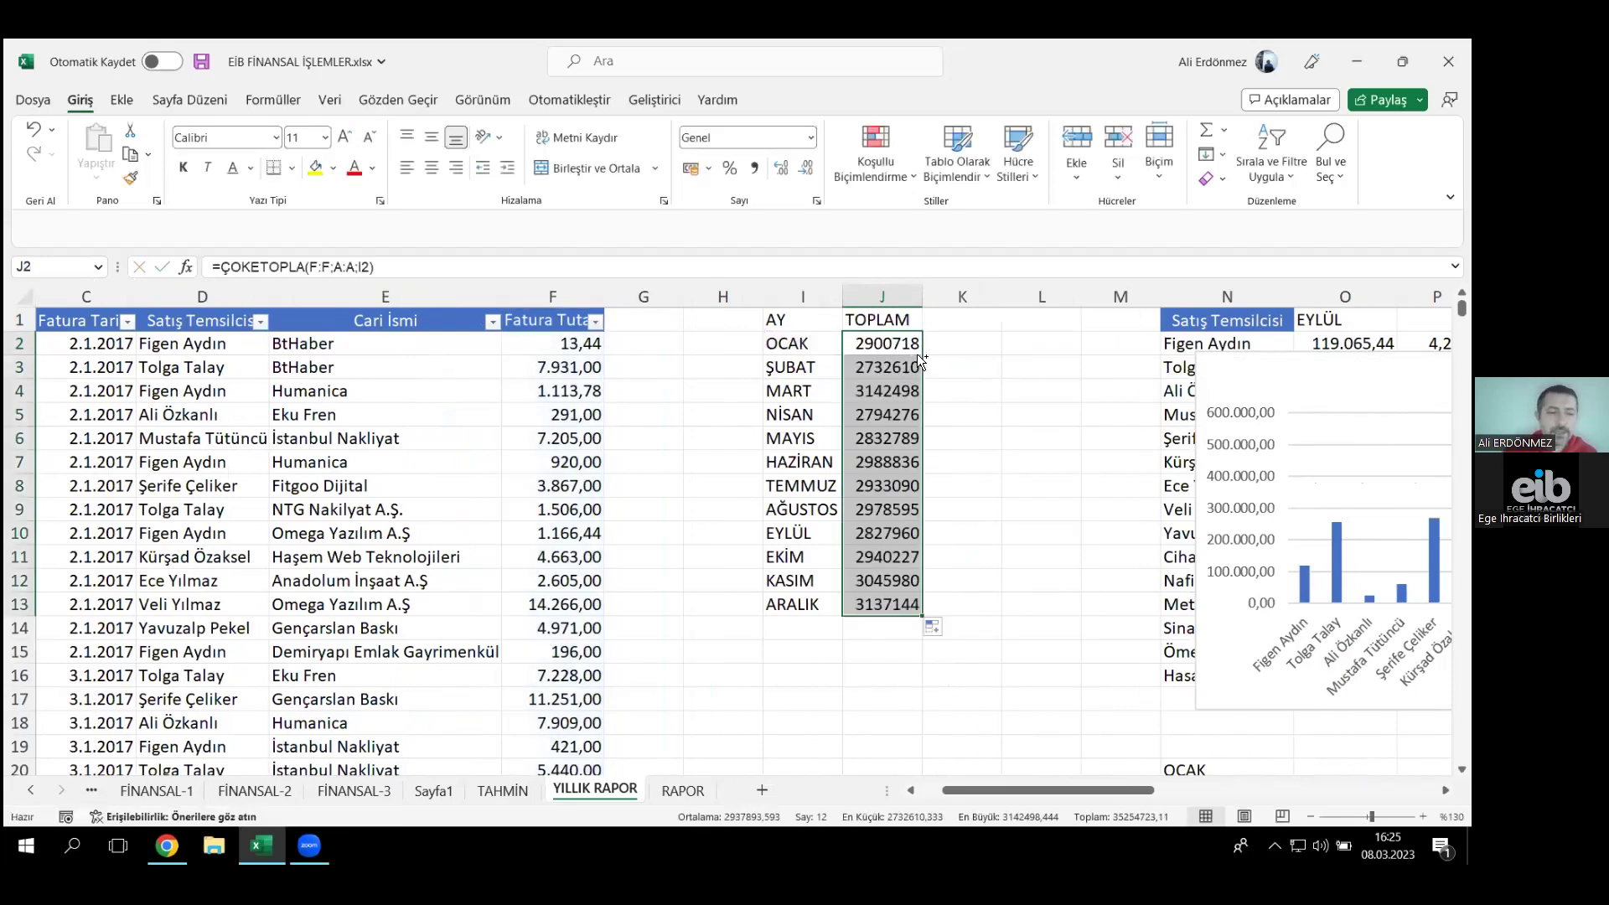
key(ctrl+shift+1)
key(ctrl+Down)
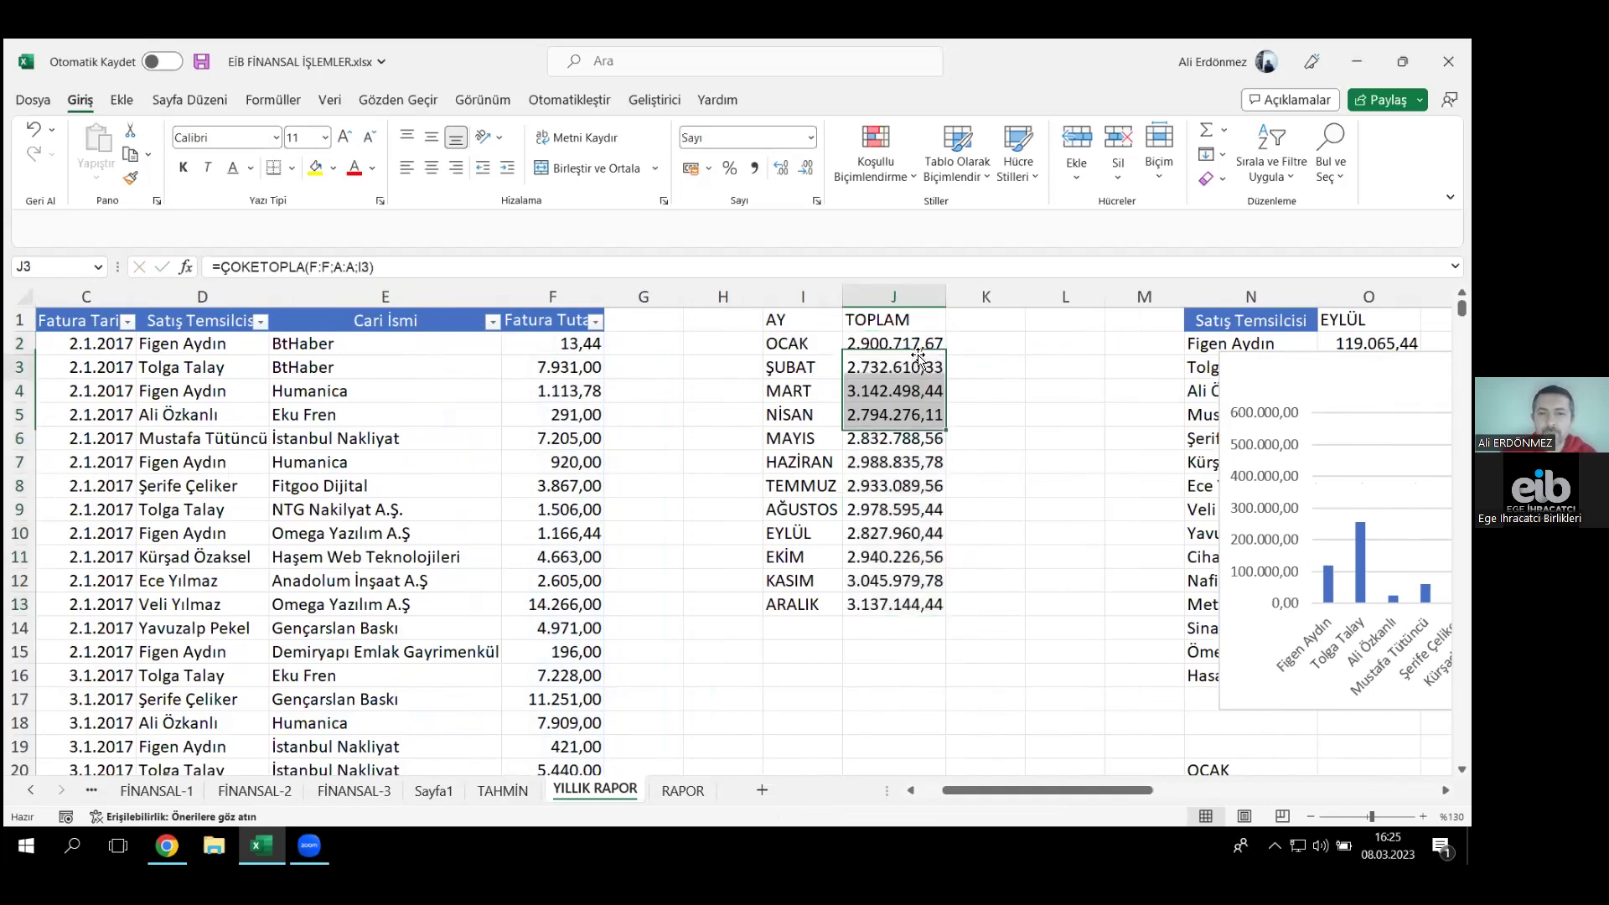
key(Down)
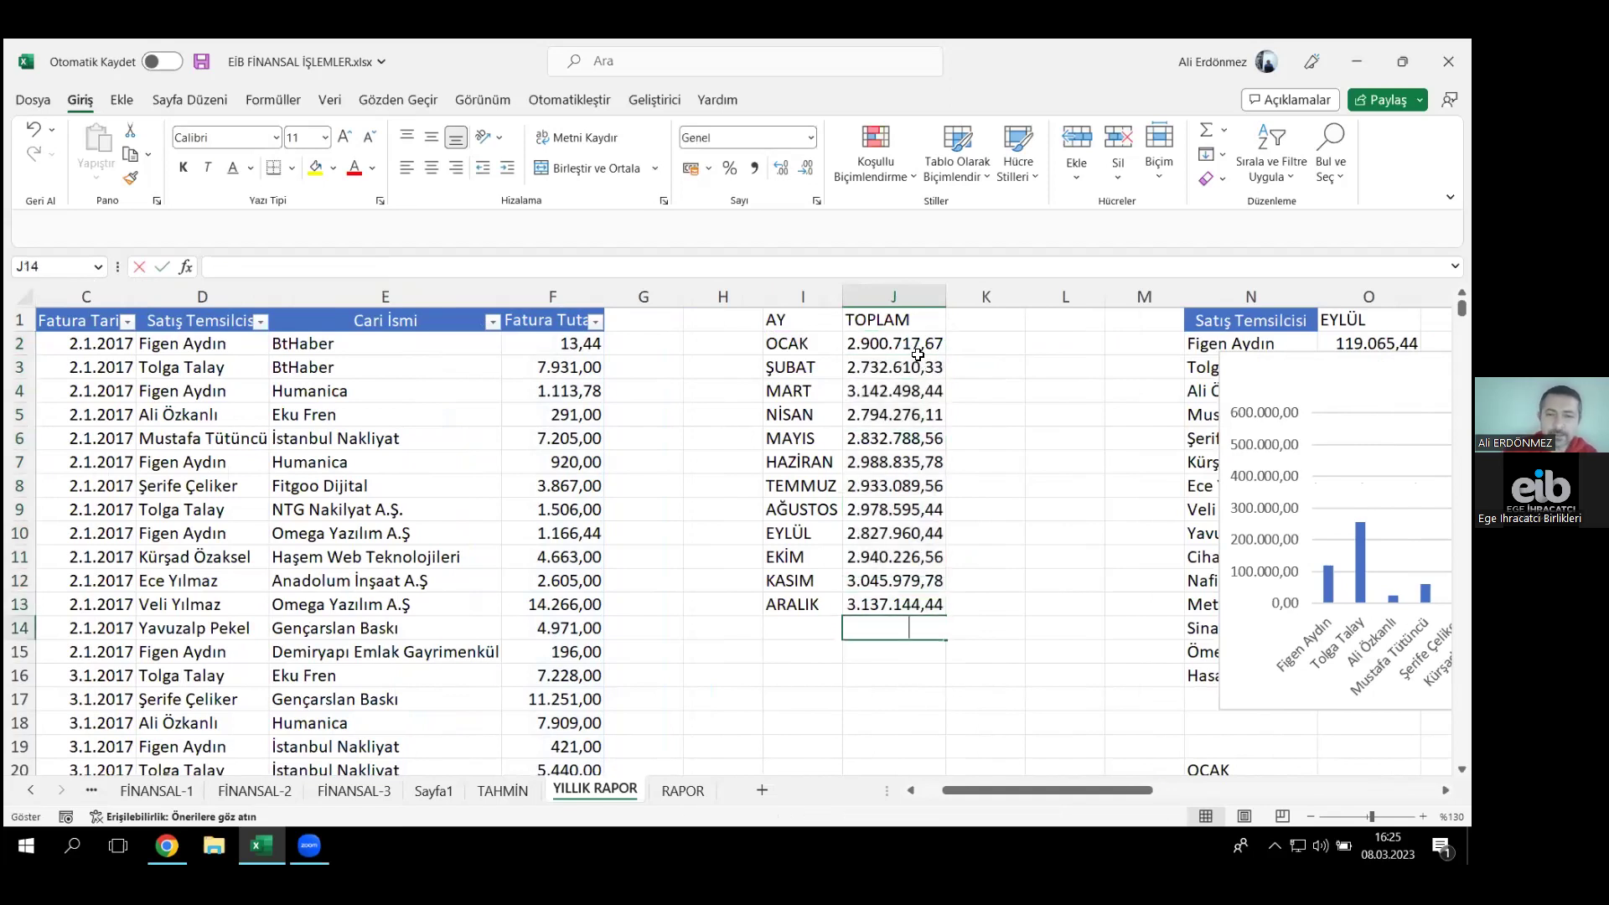
key(alt+equal)
key(ctrl+Return)
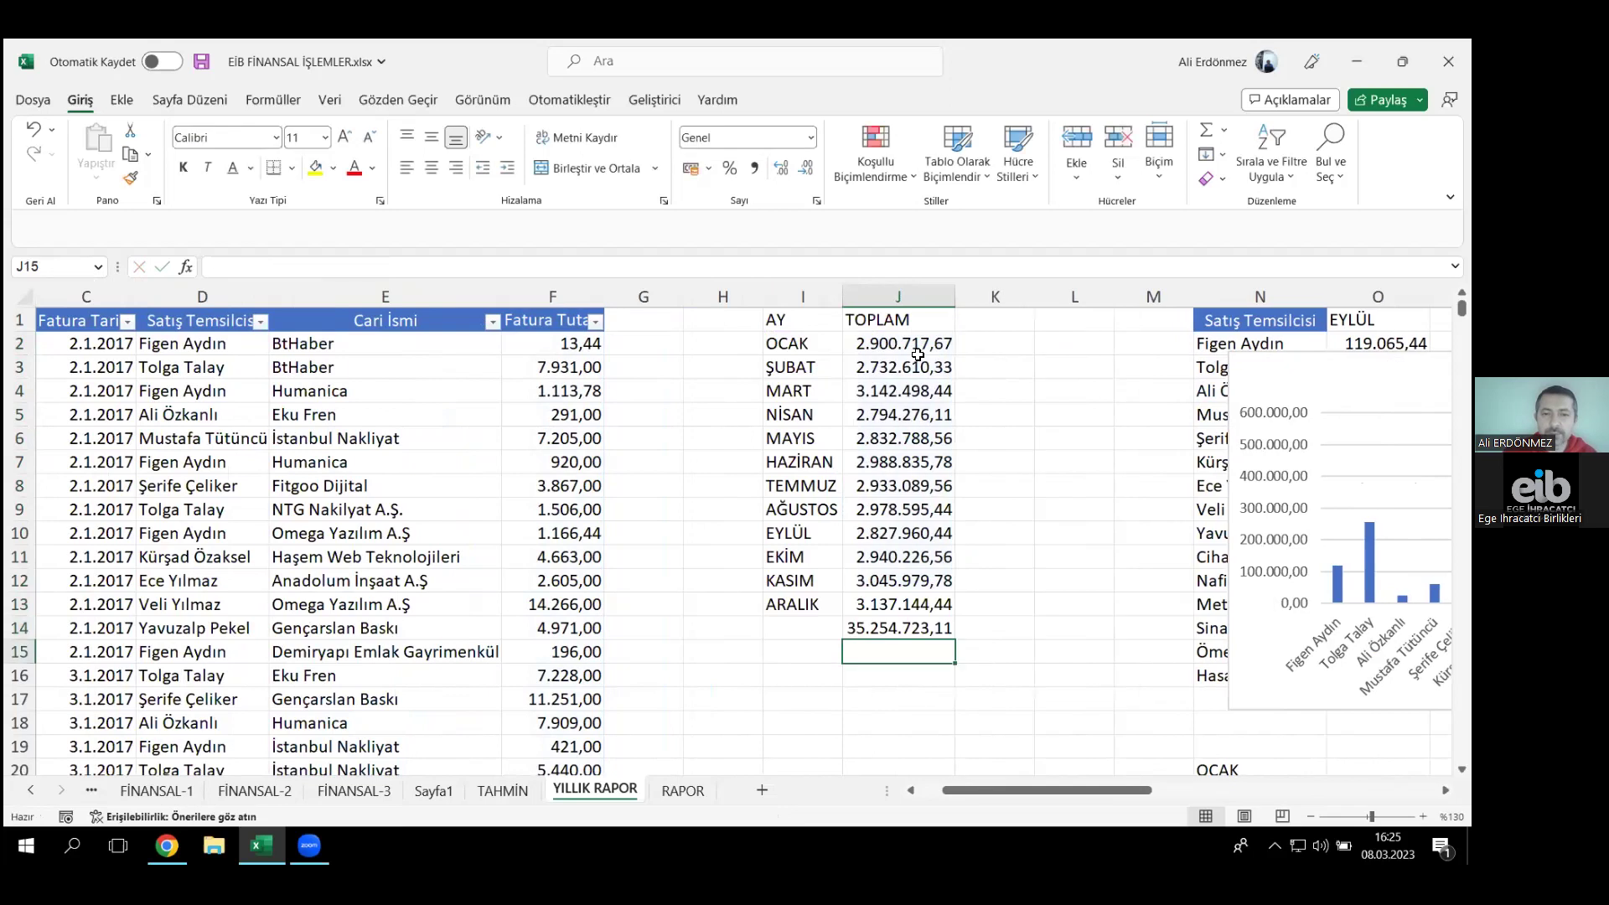
key(ctrl+Up)
key(Right)
key(Down)
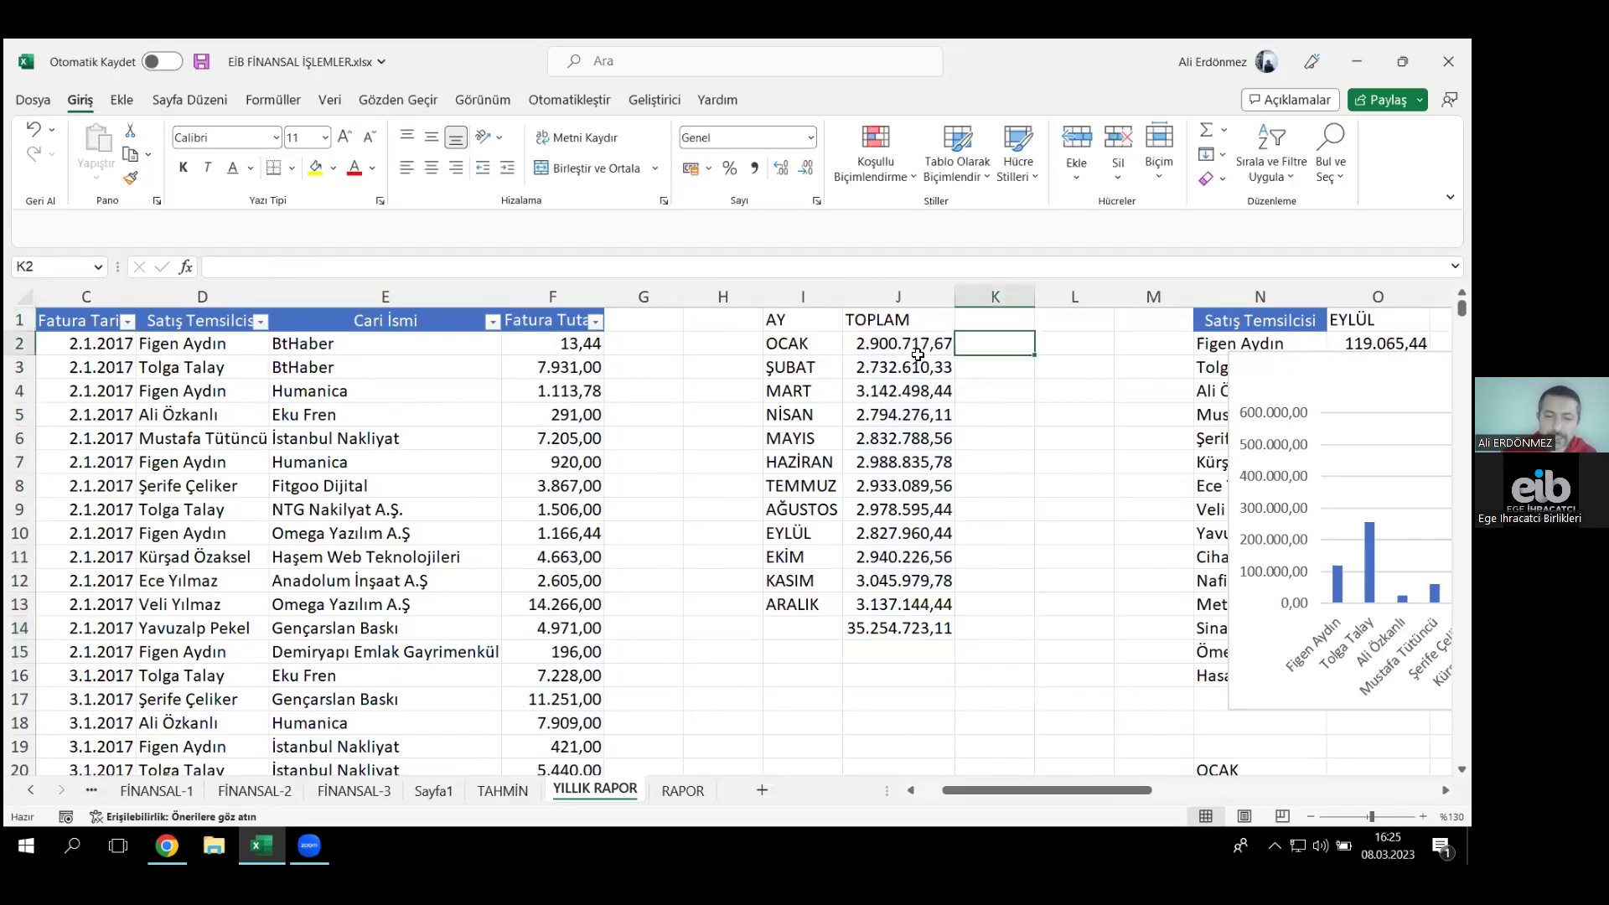
- Enter =J2/J$14 in K2 for OCAK's share of the yearly total
text(=)
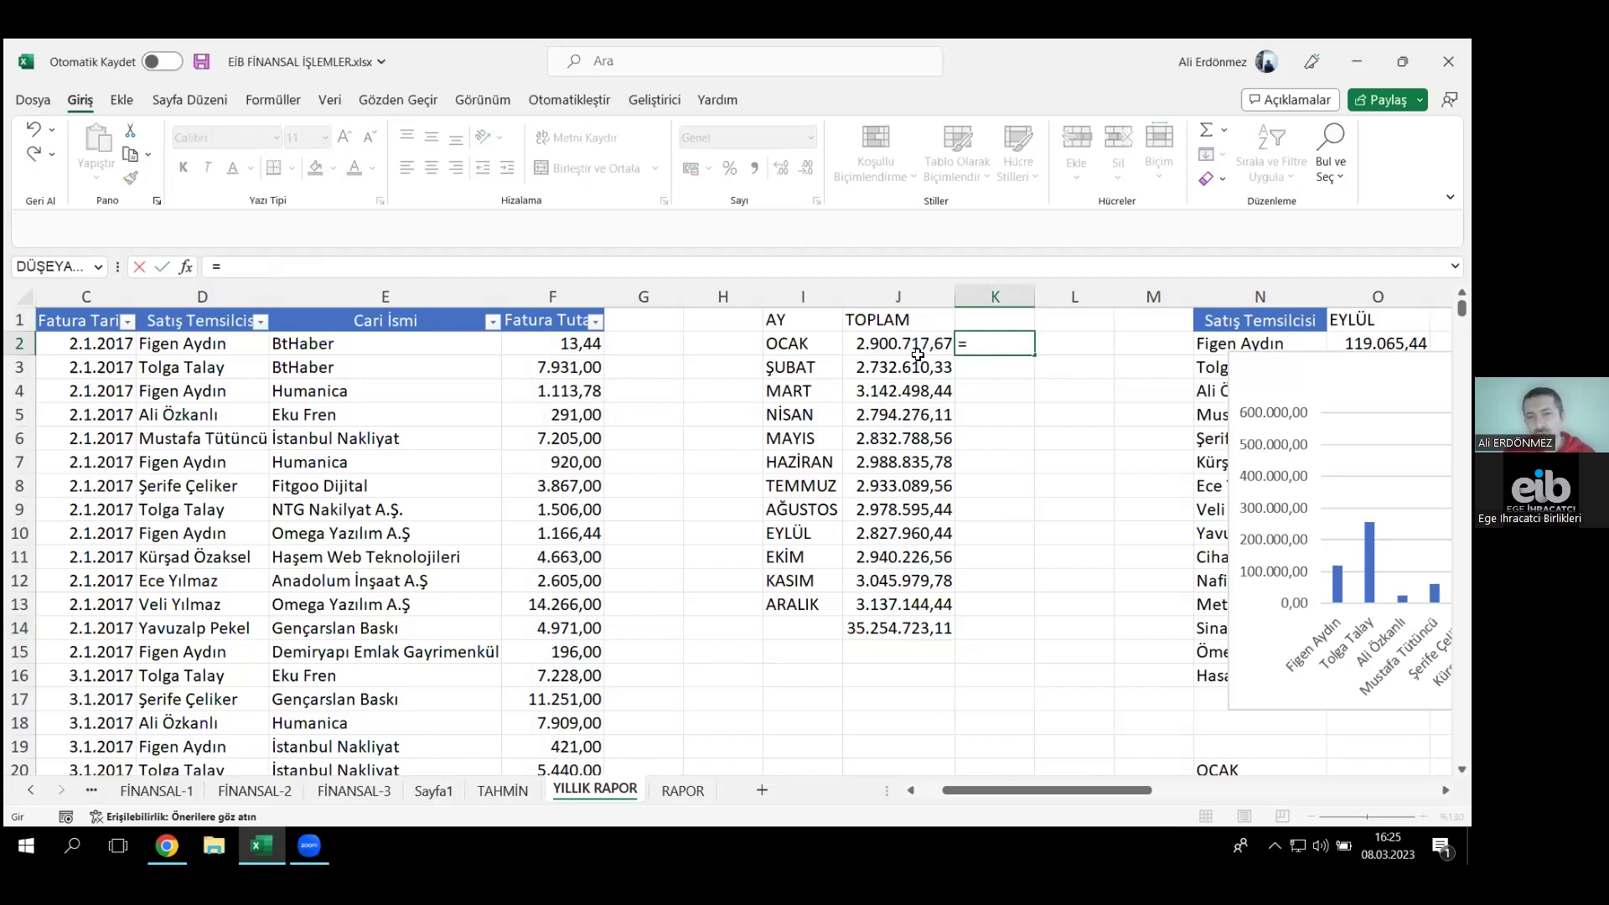
click(918, 355)
text(/)
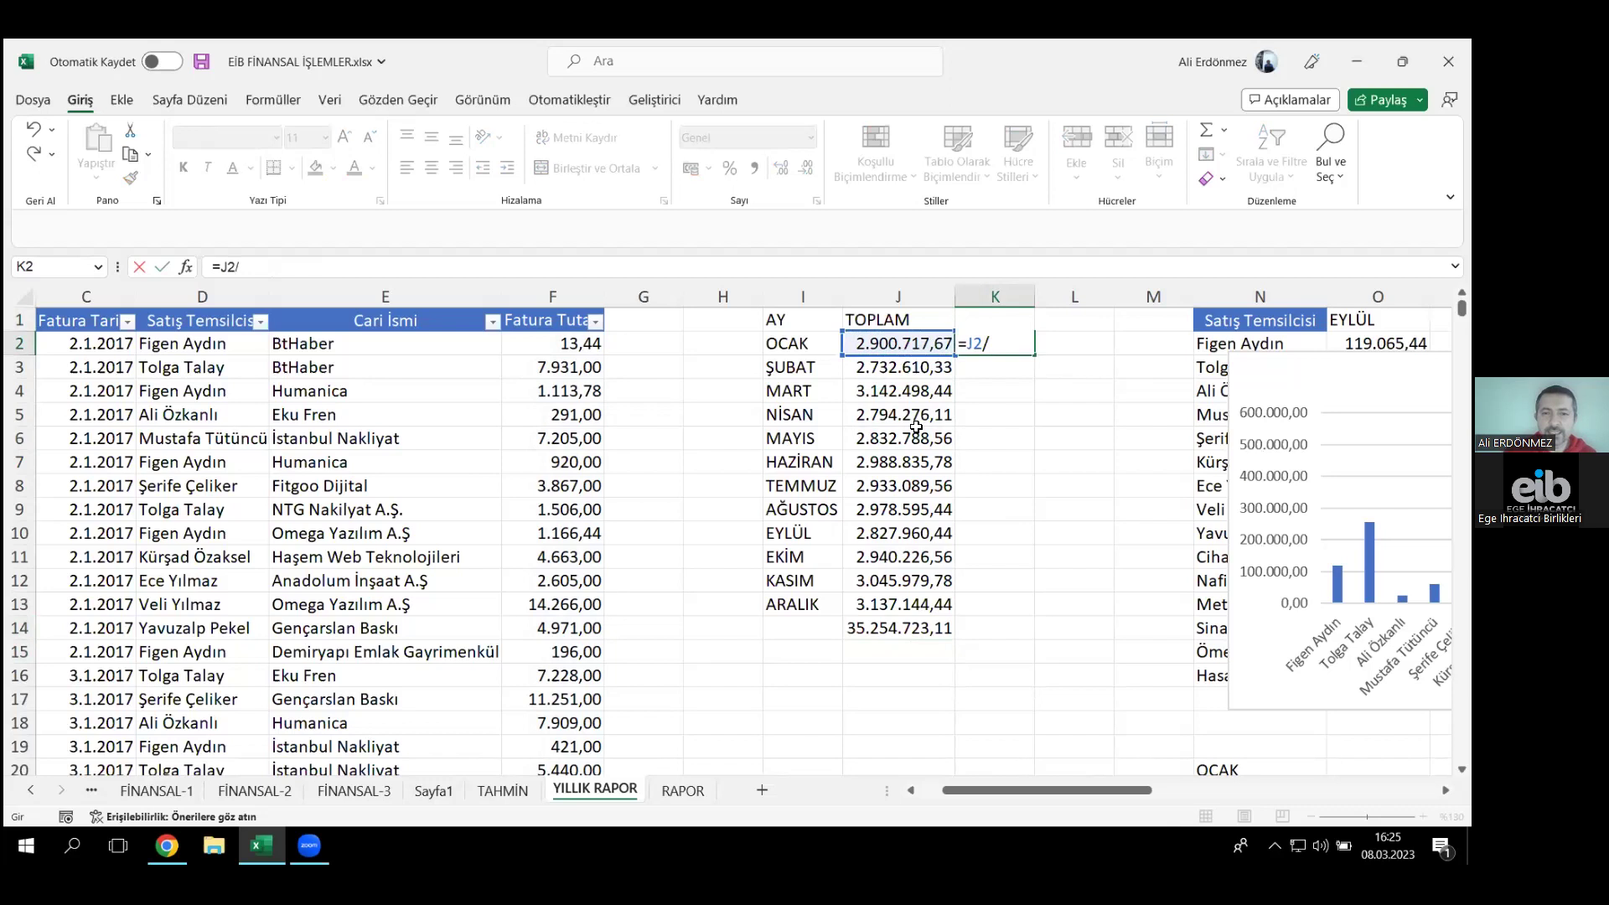
click(917, 624)
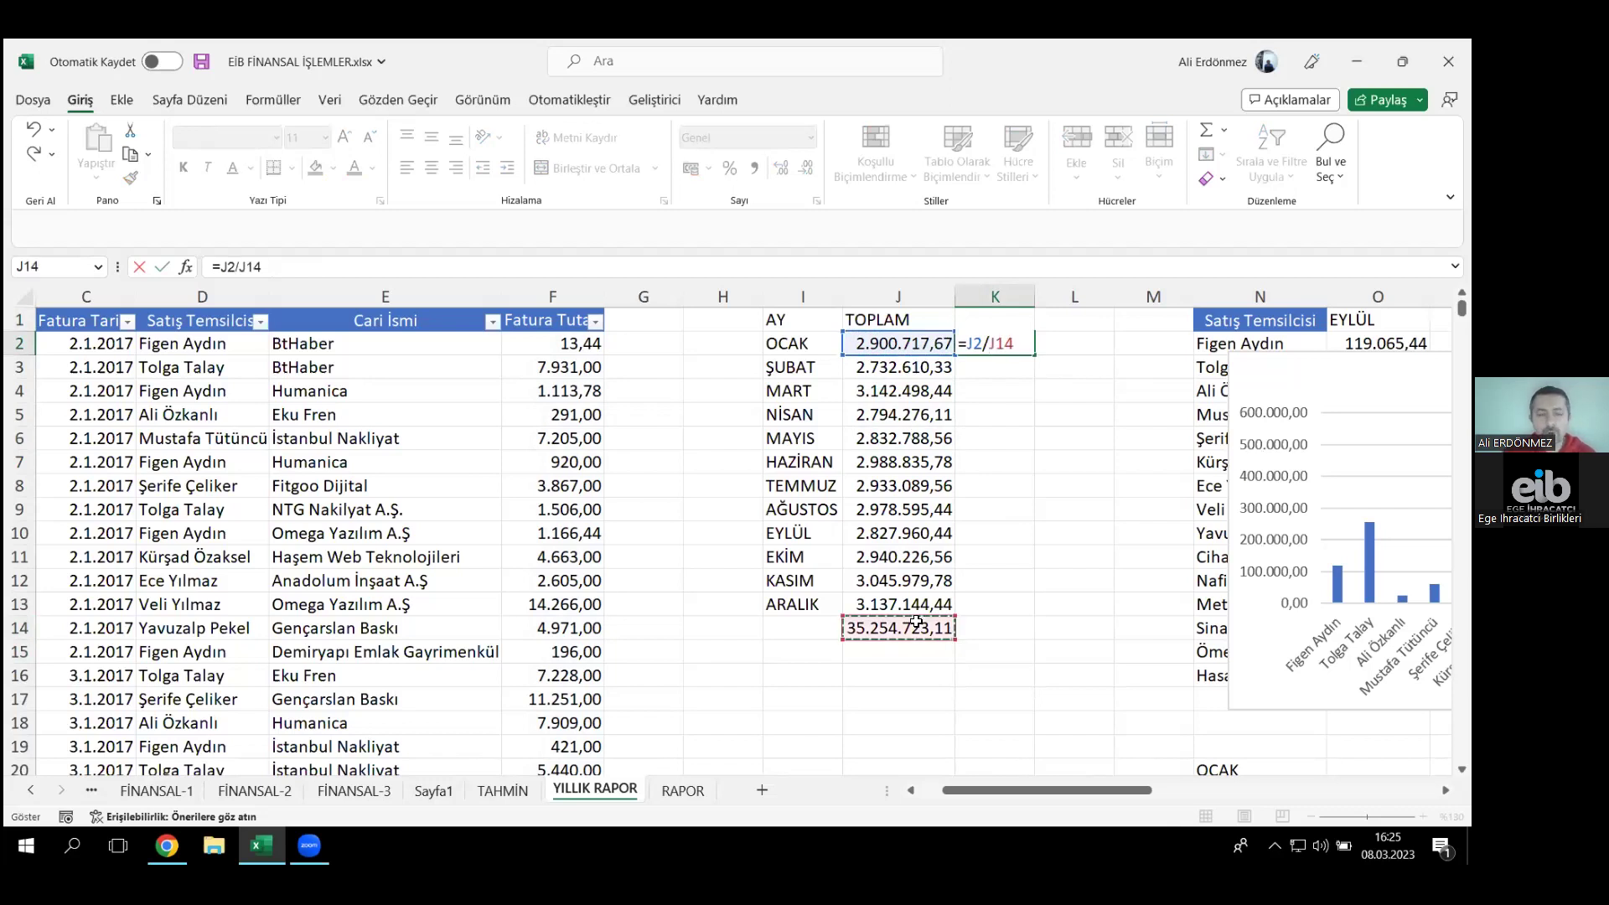
key(F4)
key(F4)
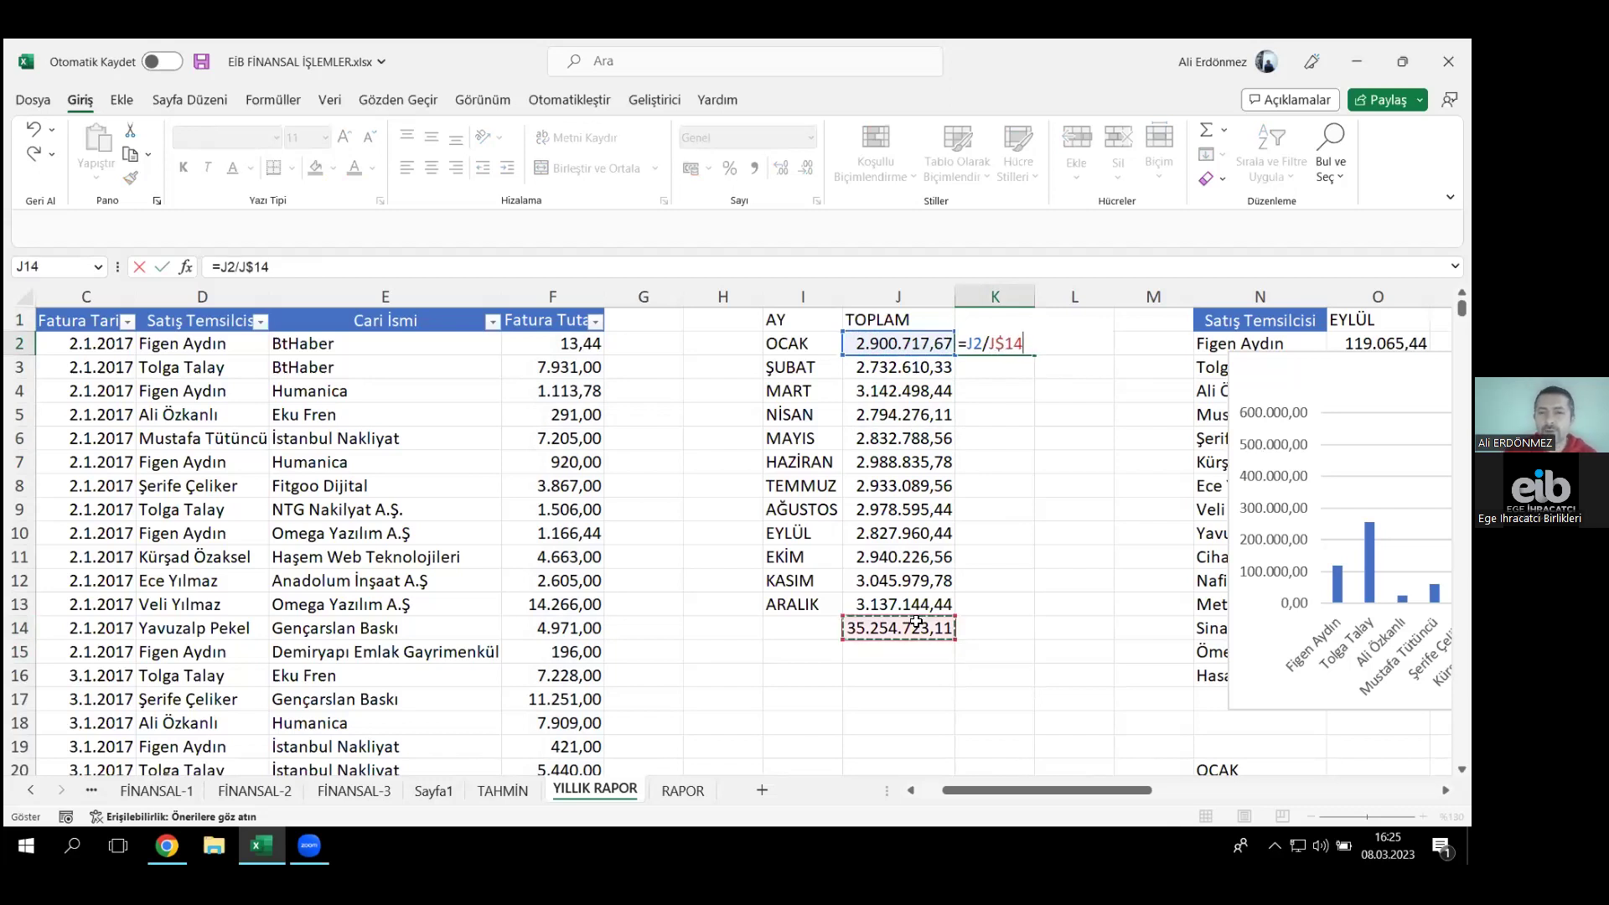
key(Return)
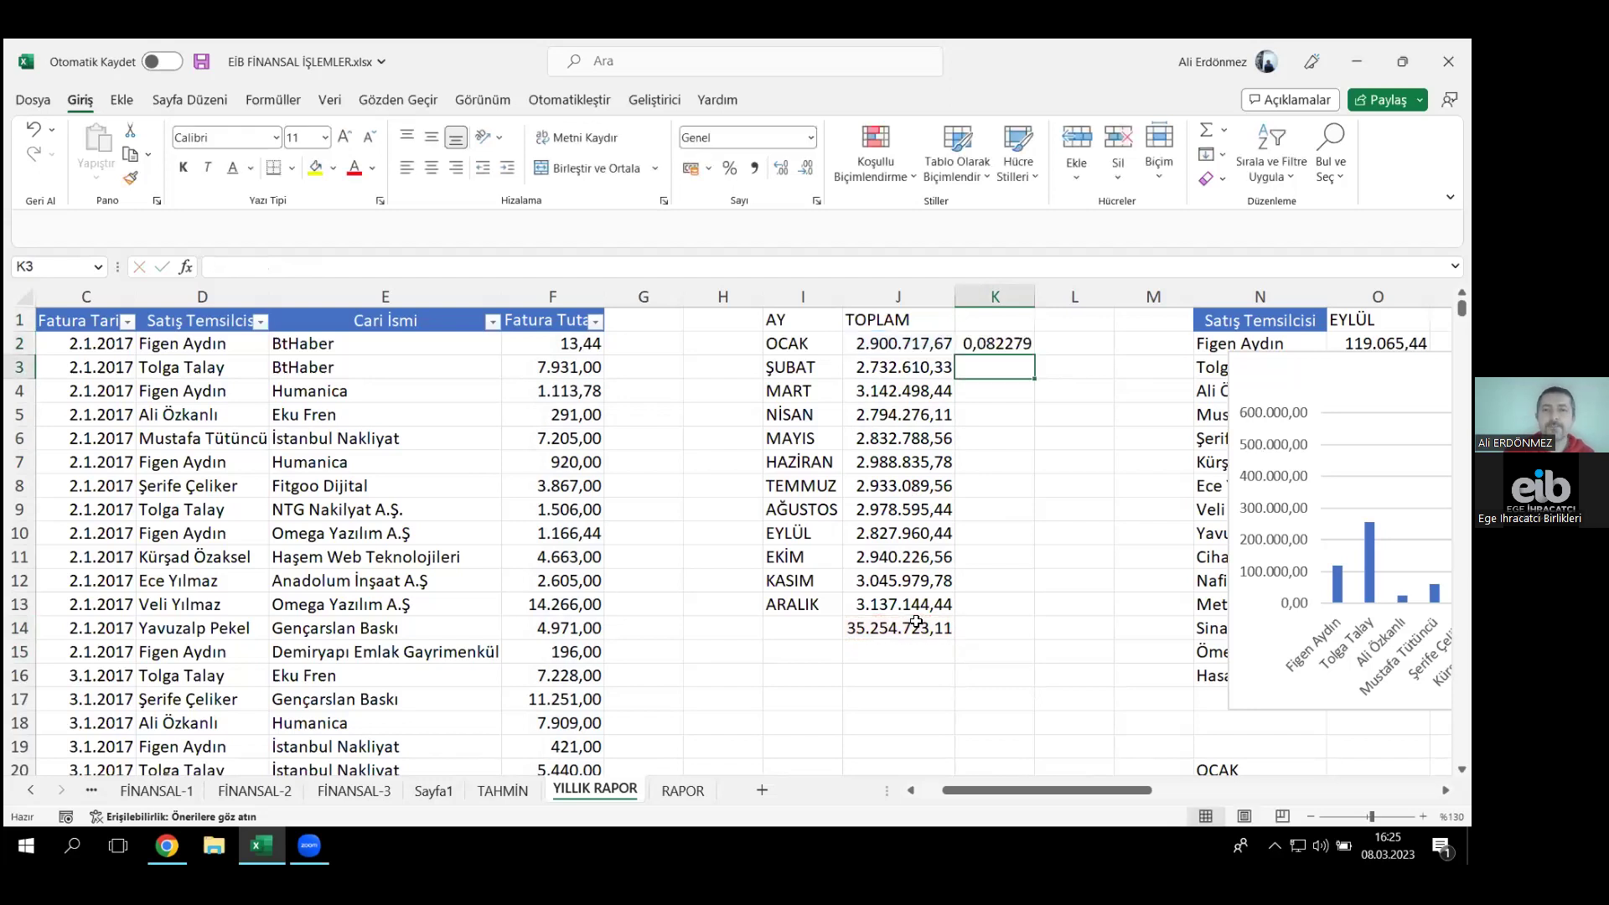
- Format the share as a percentage and fill it down to K13, 8,23% to 8,90%
click(1023, 342)
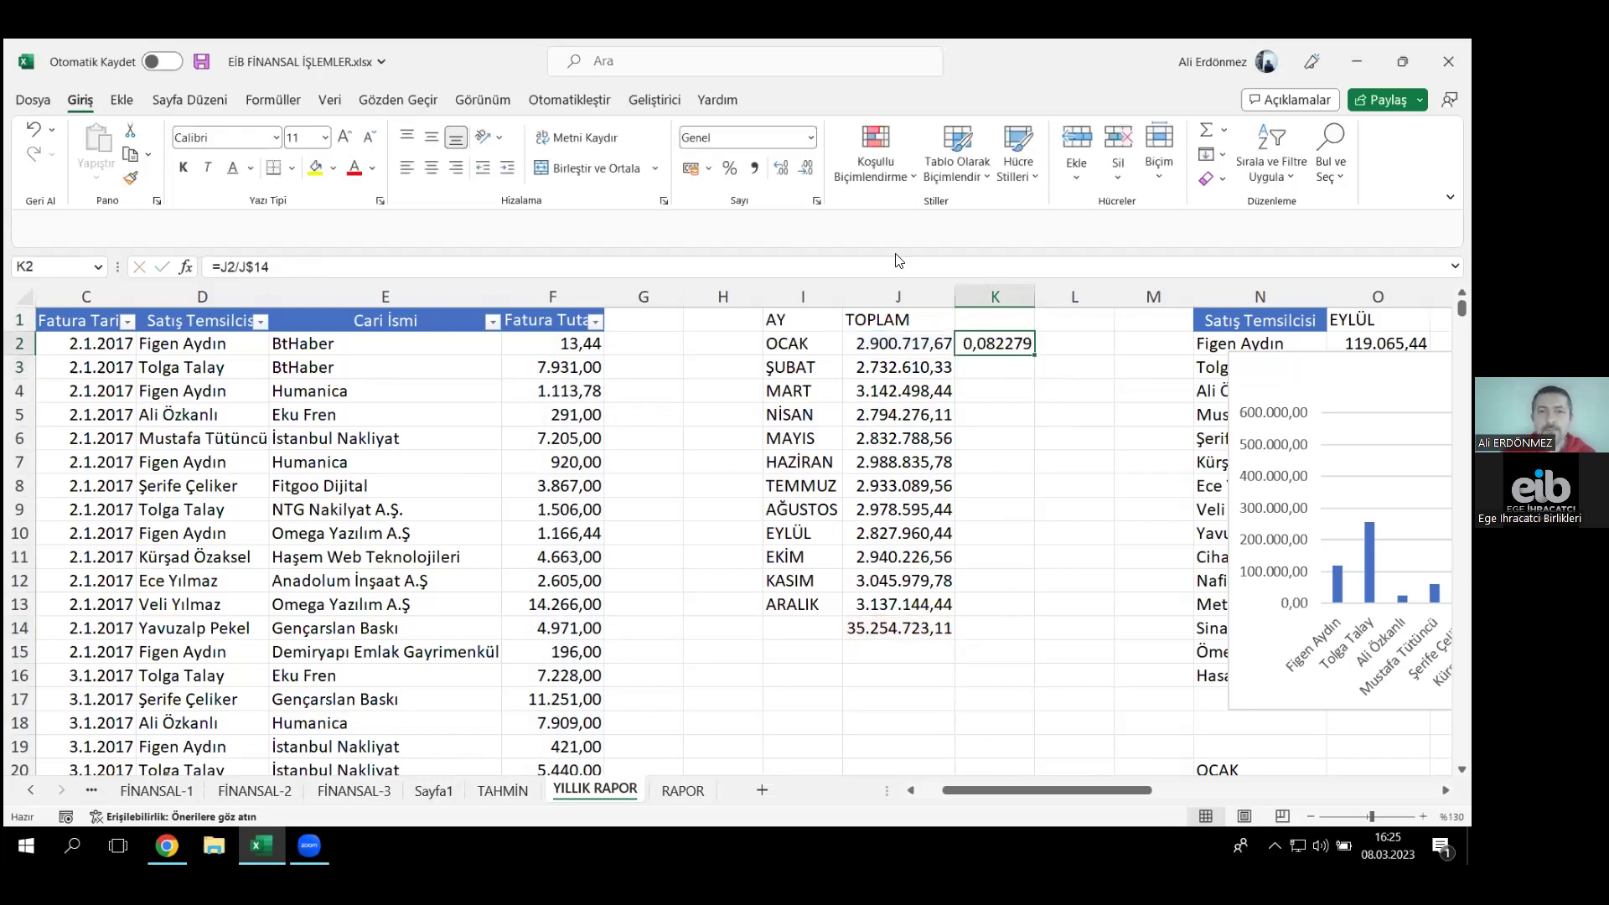
click(810, 136)
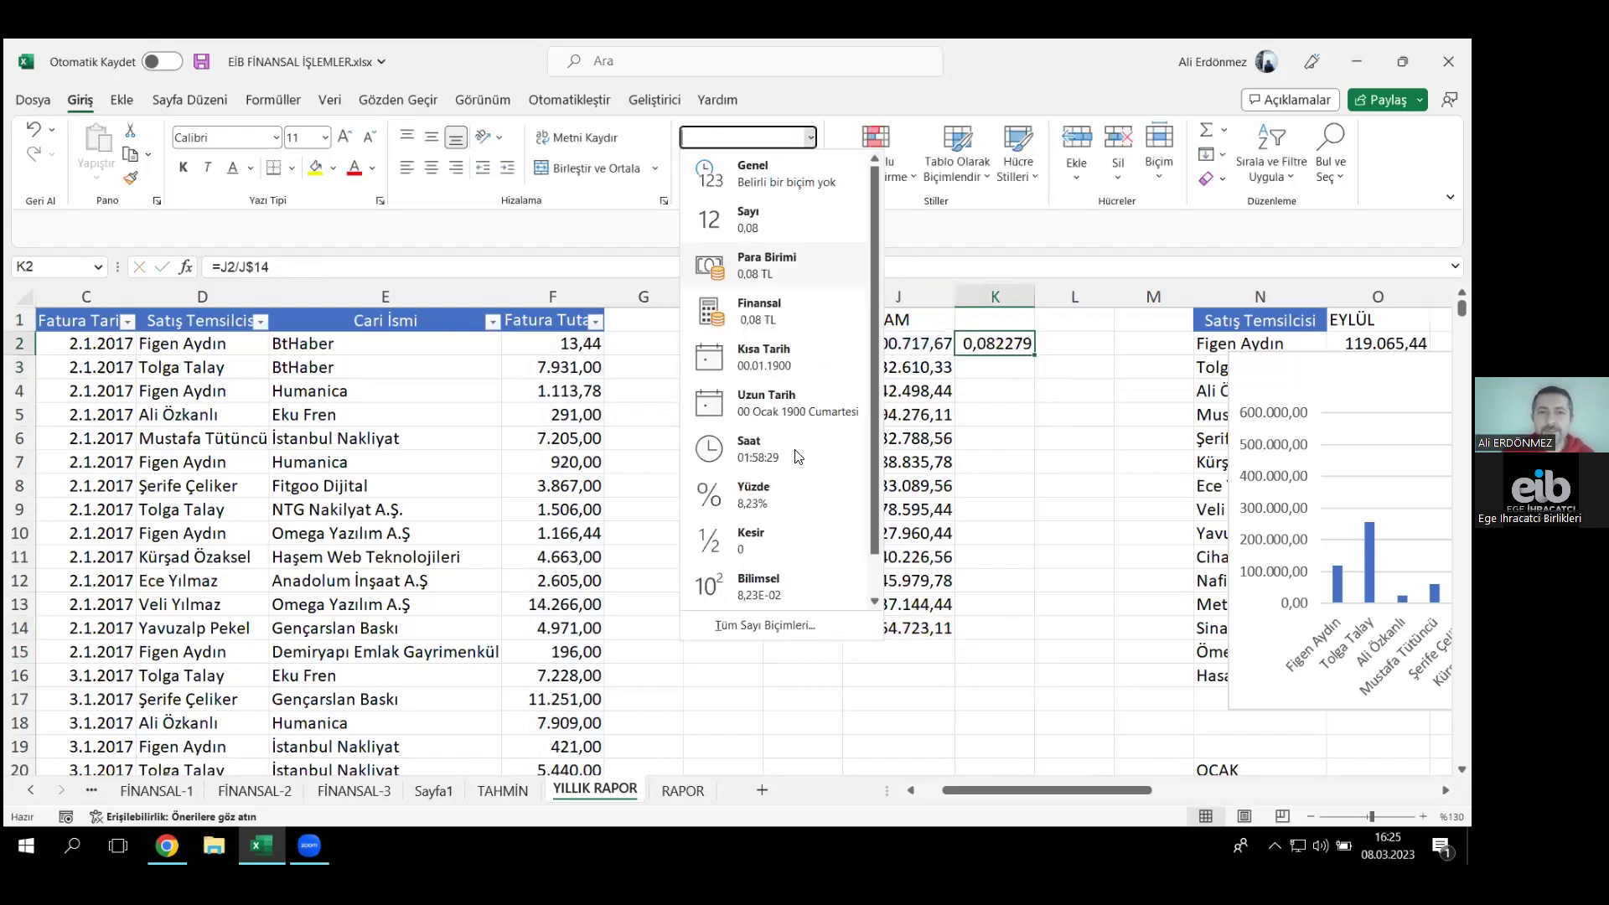
double_click(1035, 355)
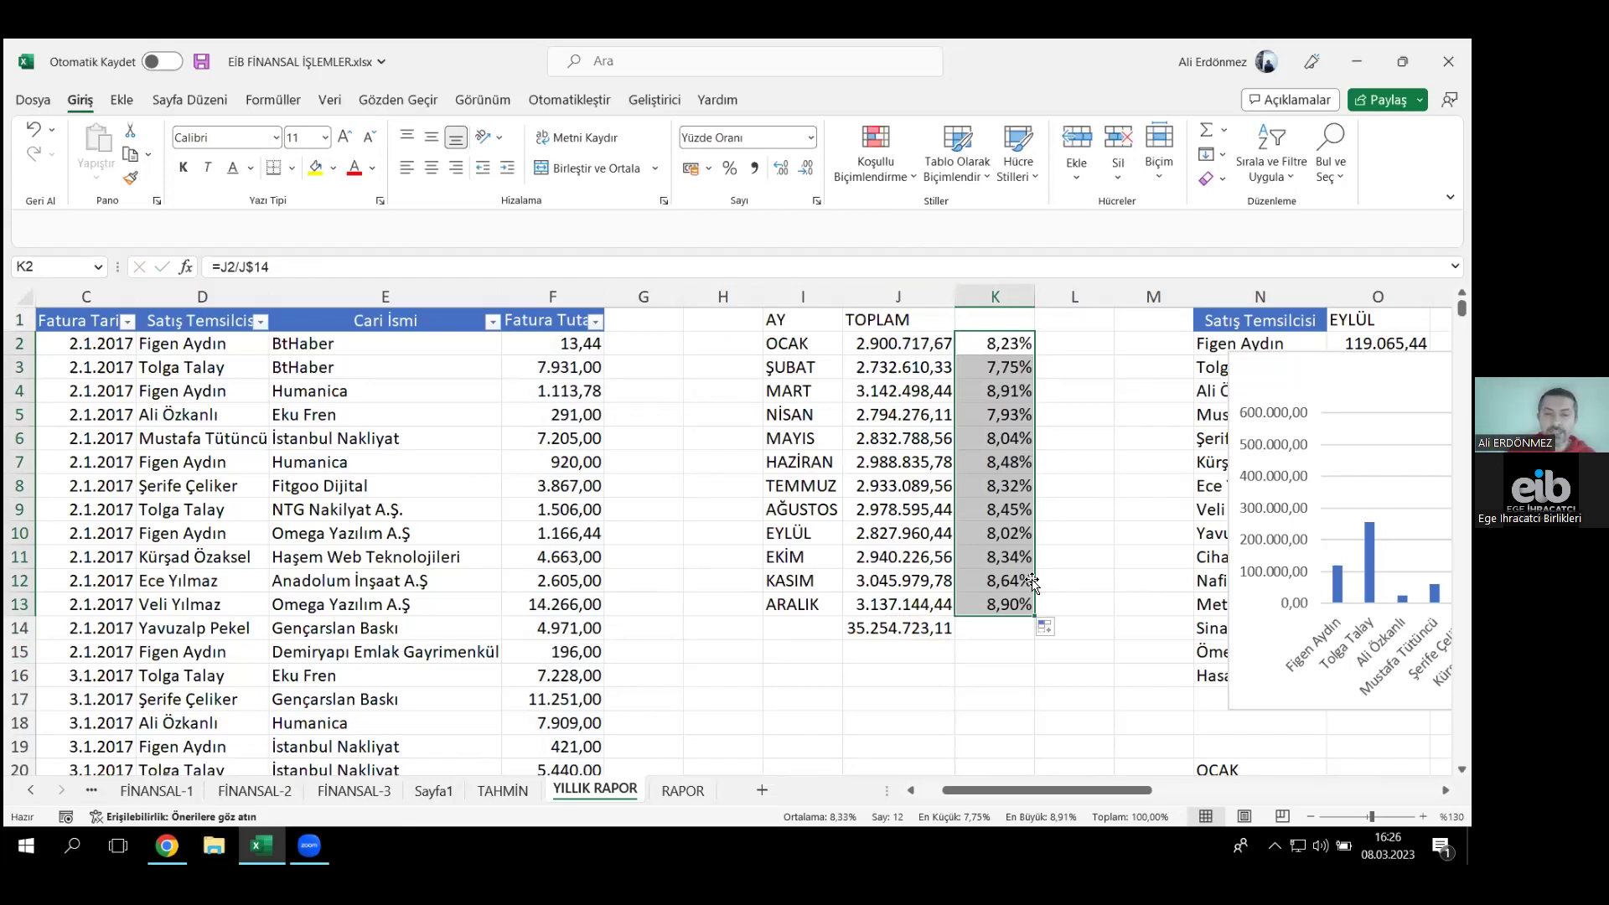
drag(985, 790, 901, 789)
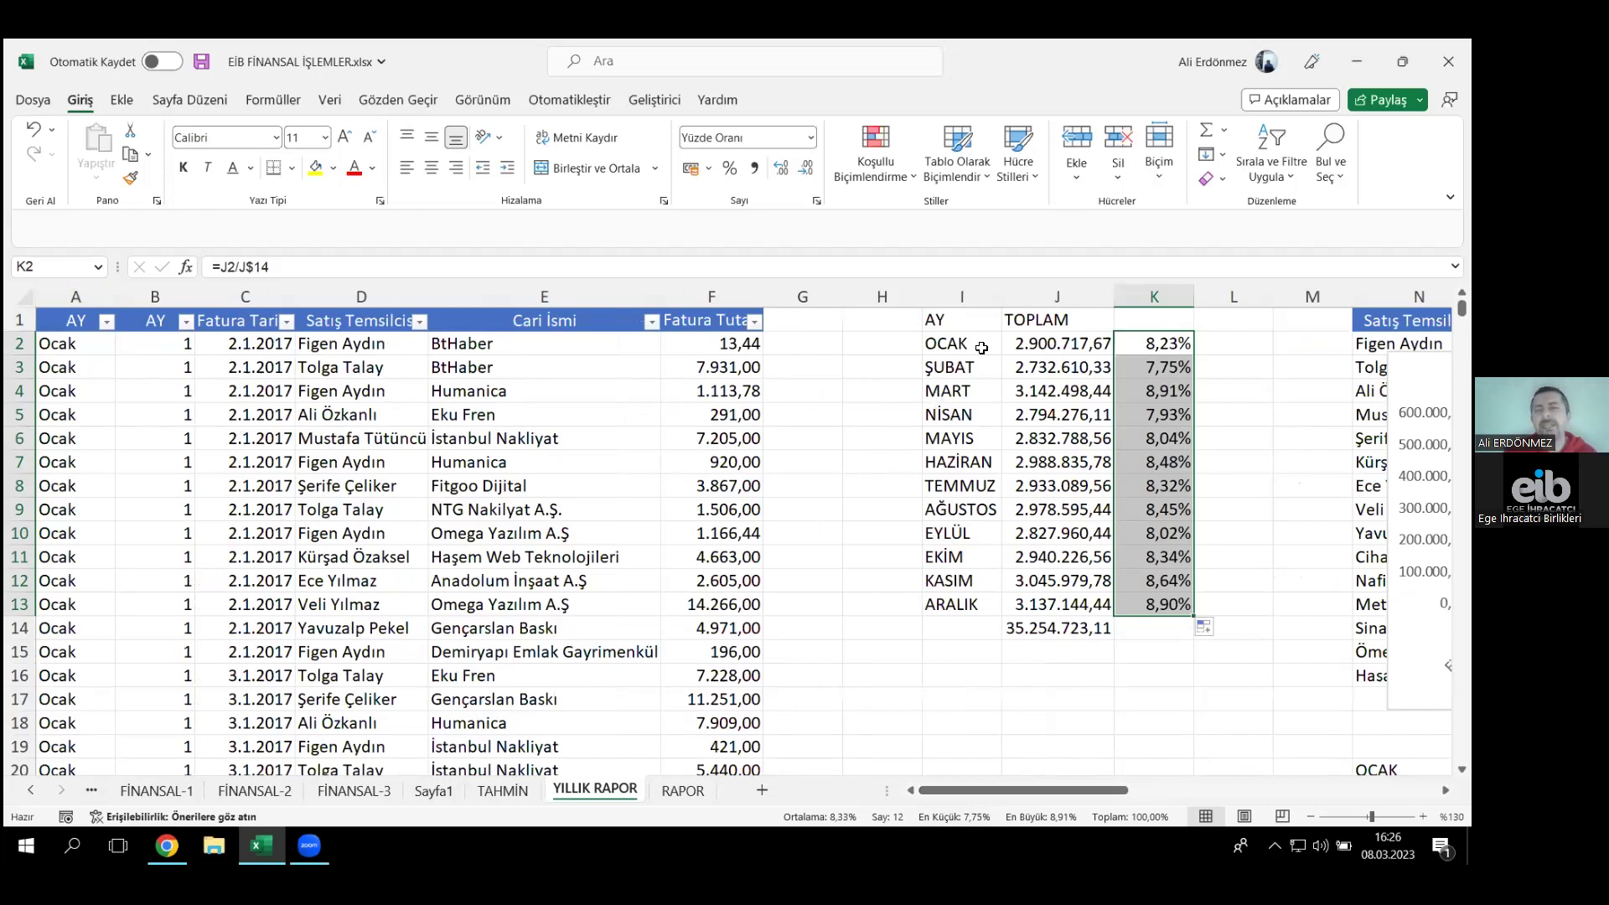
drag(983, 347, 973, 610)
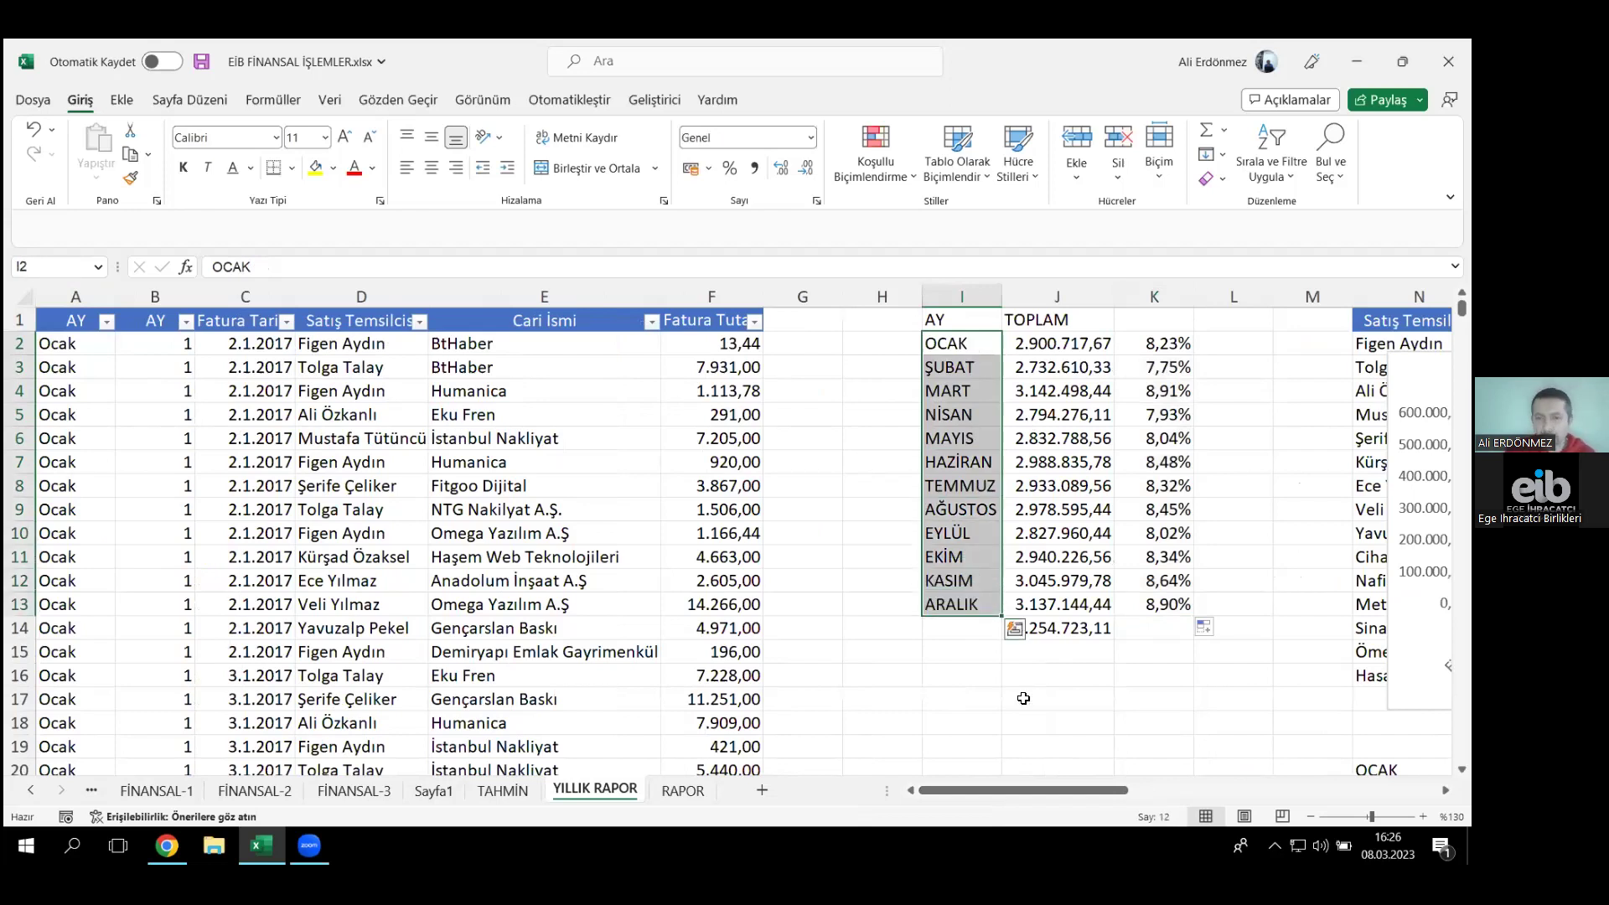
drag(1115, 788, 1219, 786)
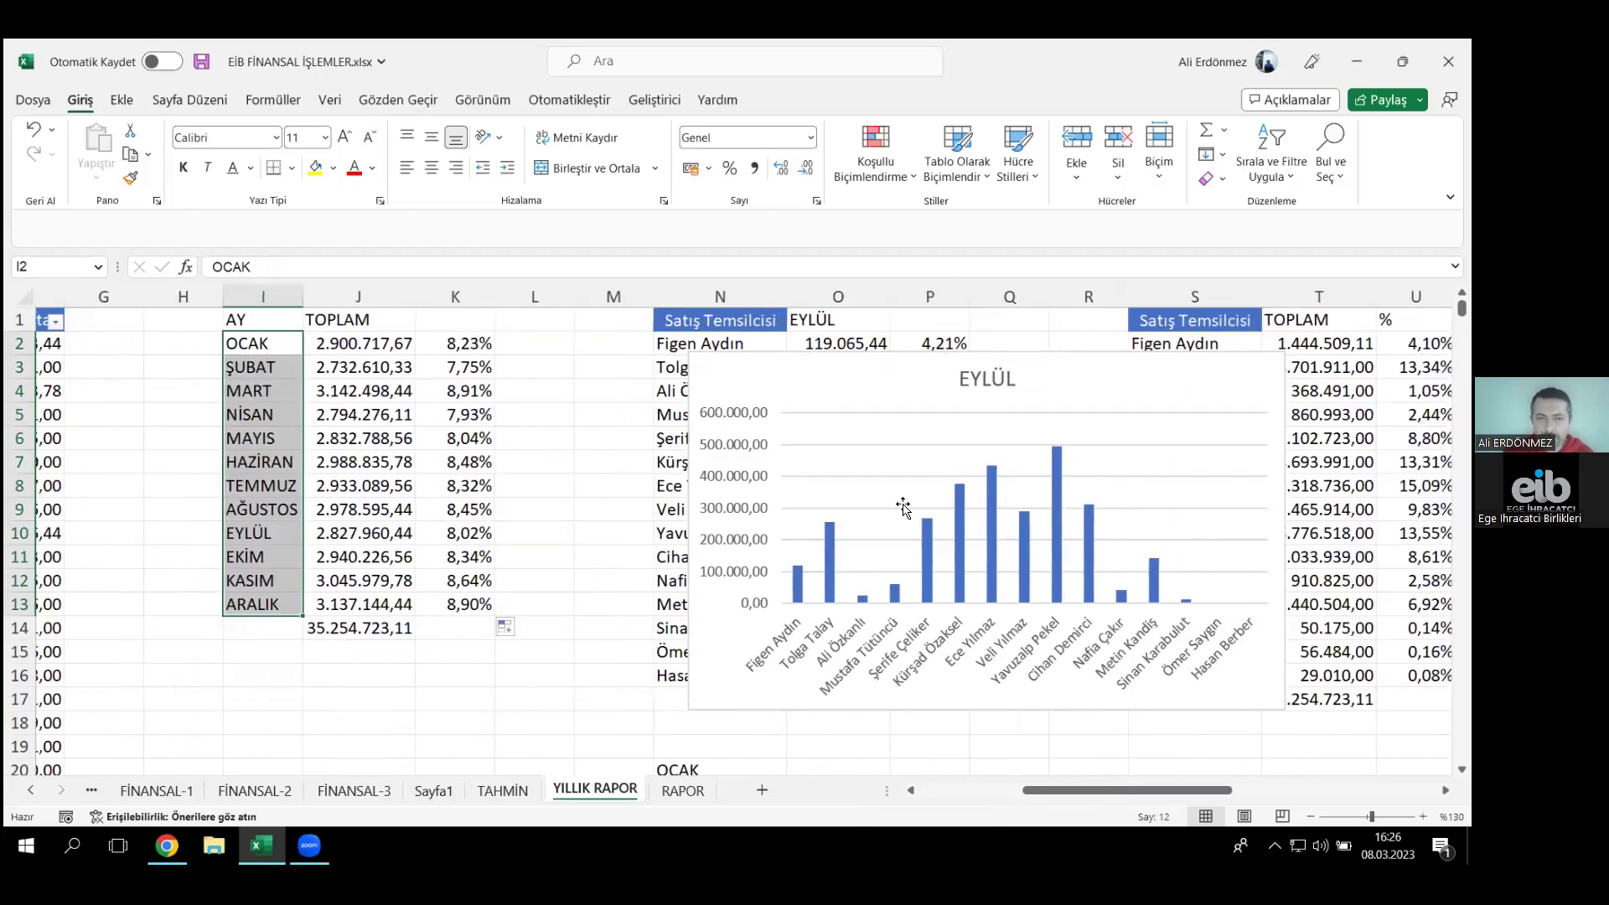
double_click(348, 346)
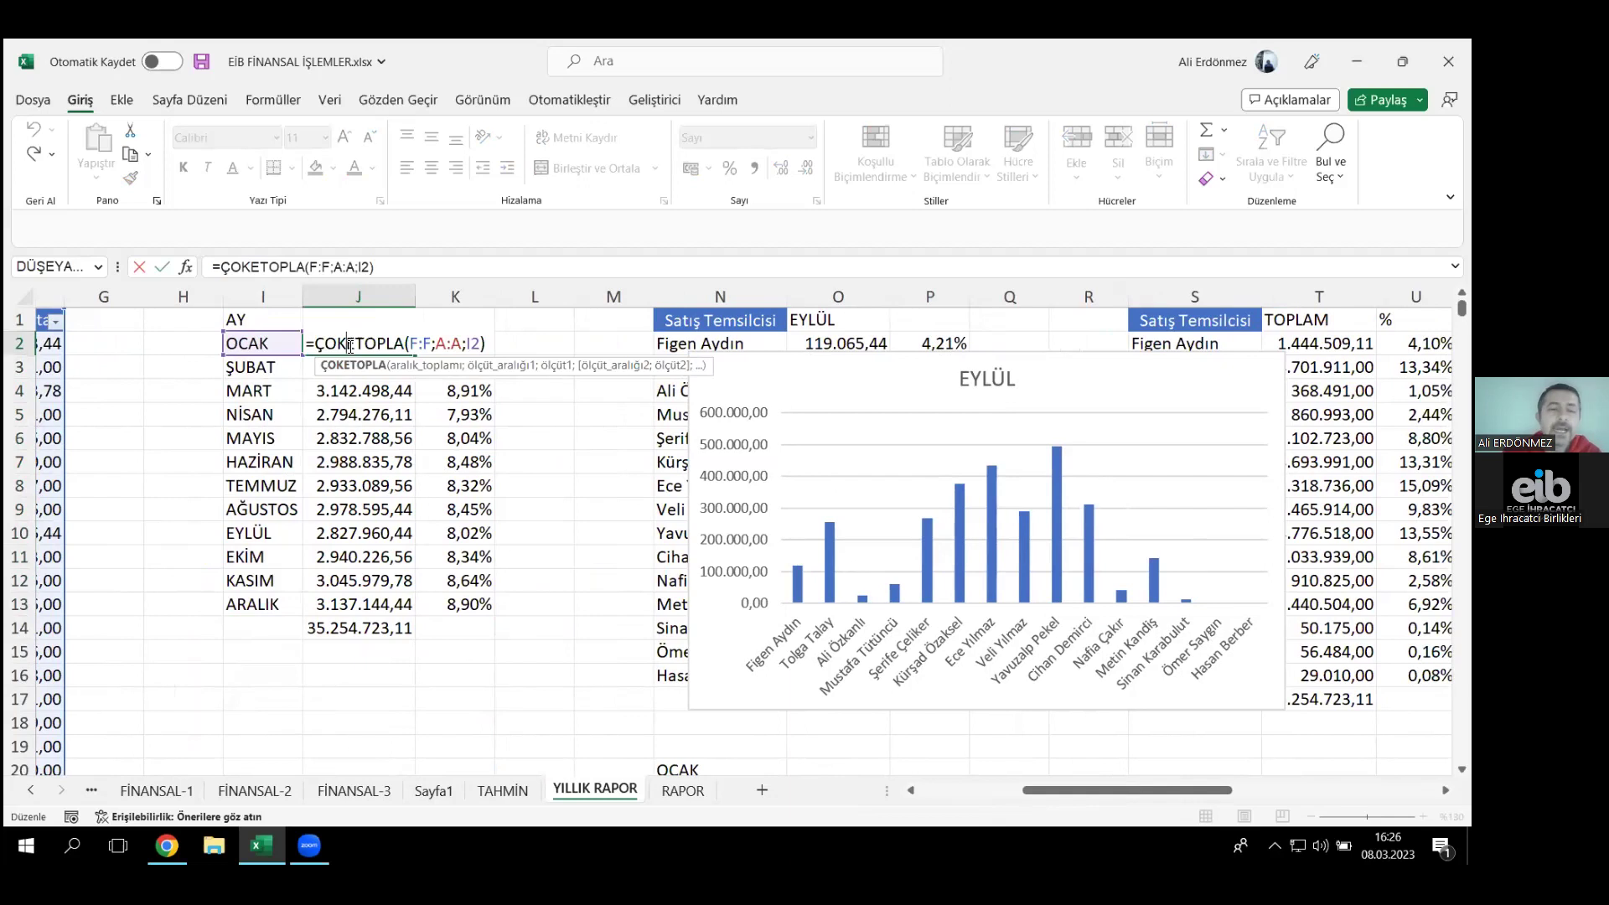
key(Return)
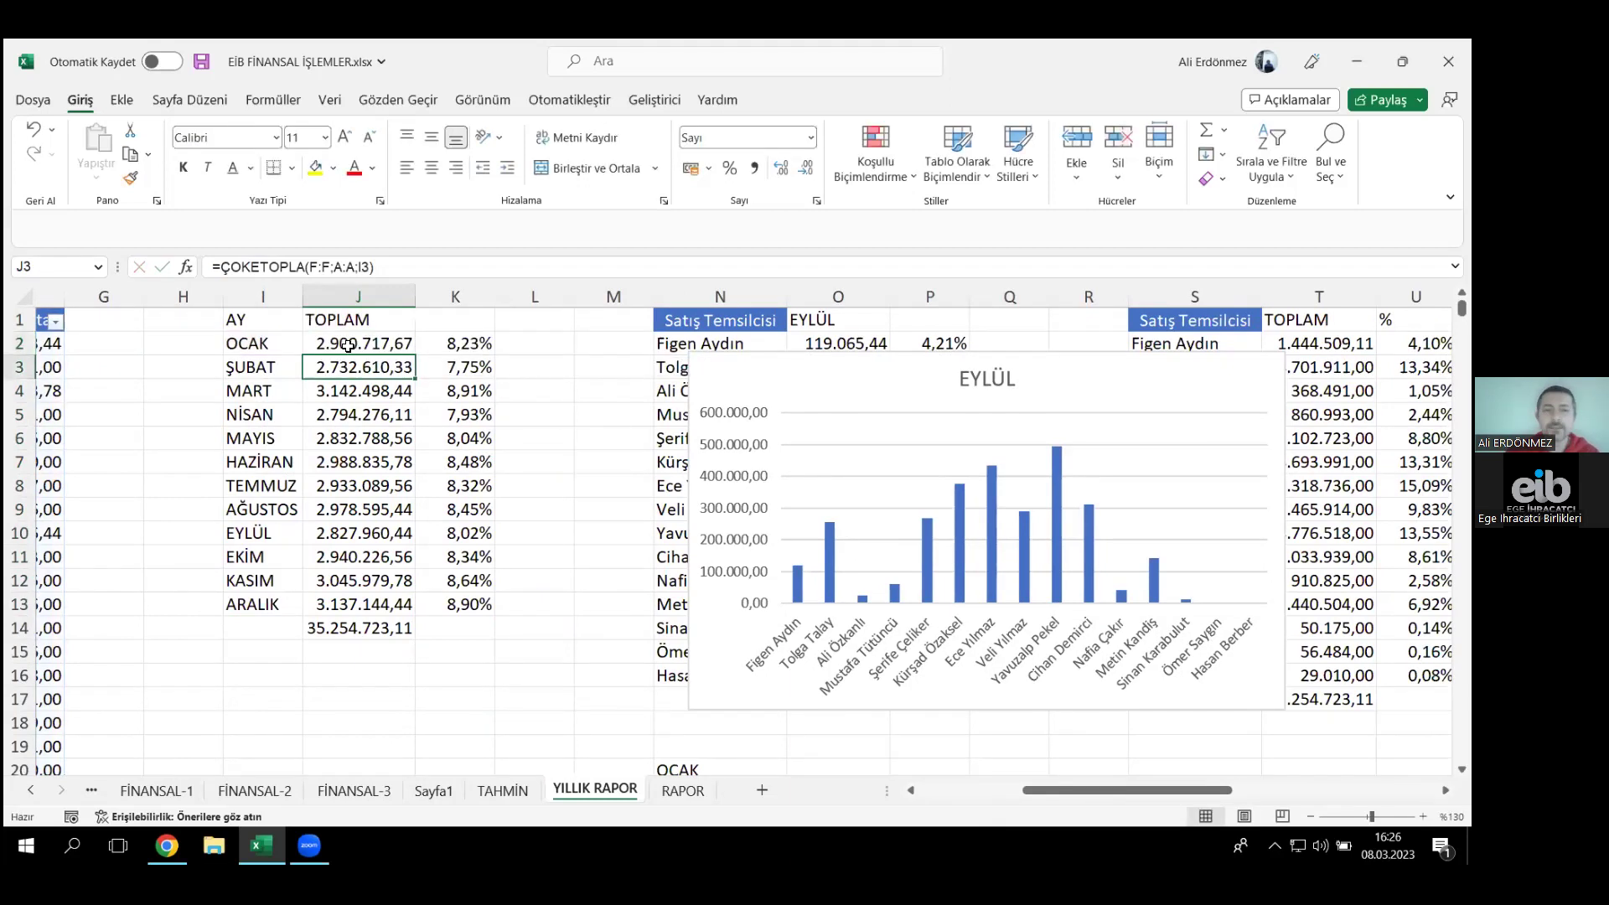
click(368, 624)
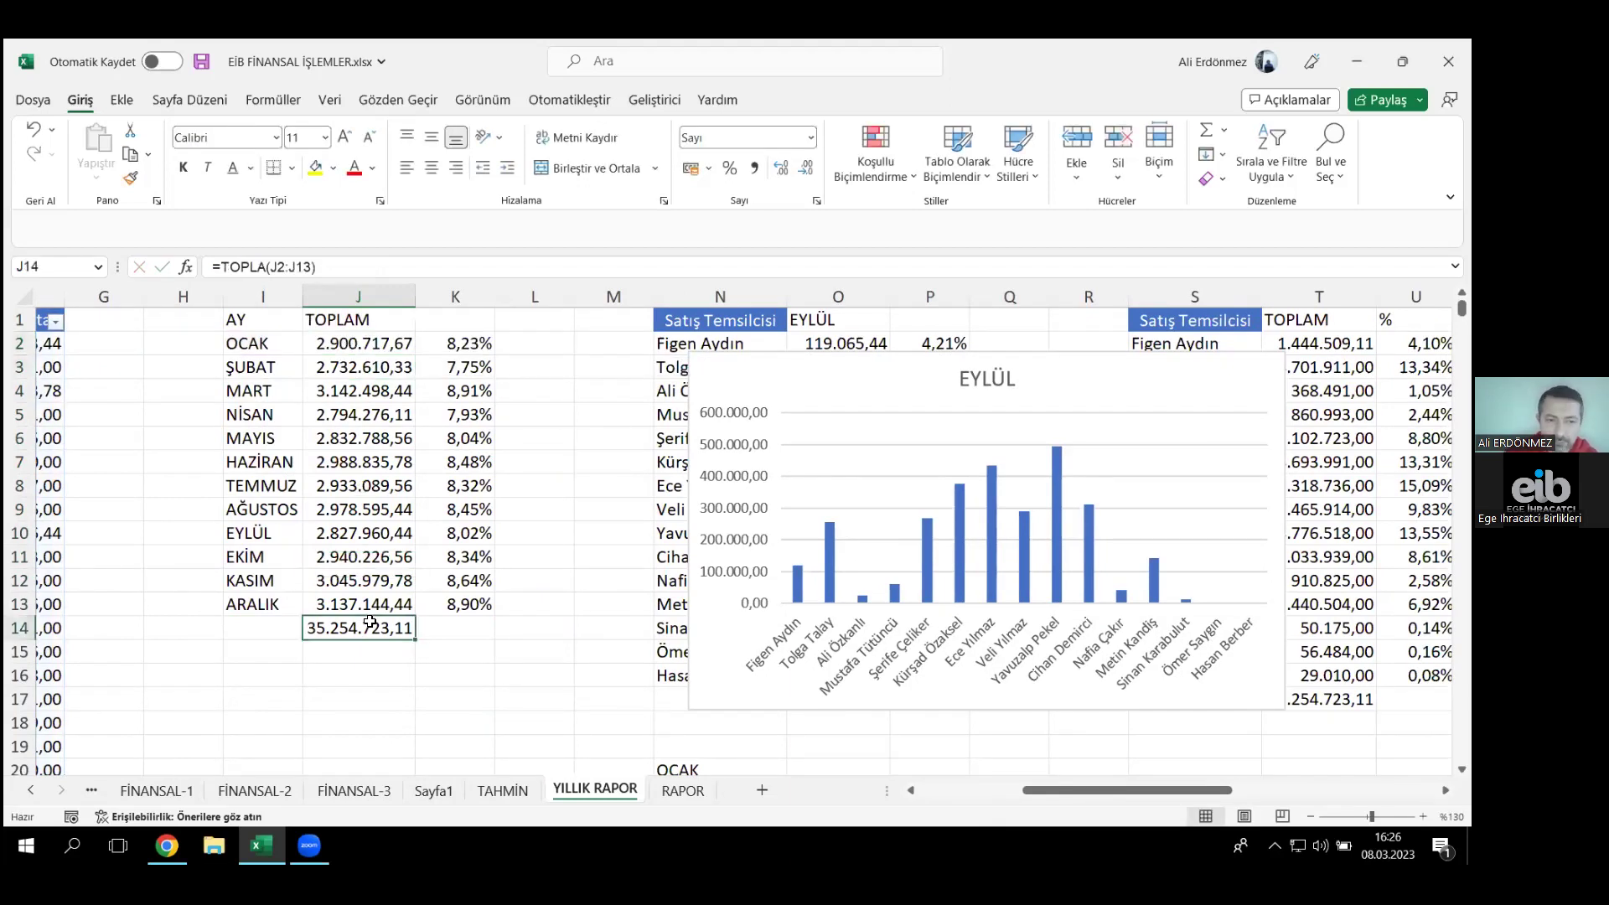
click(449, 343)
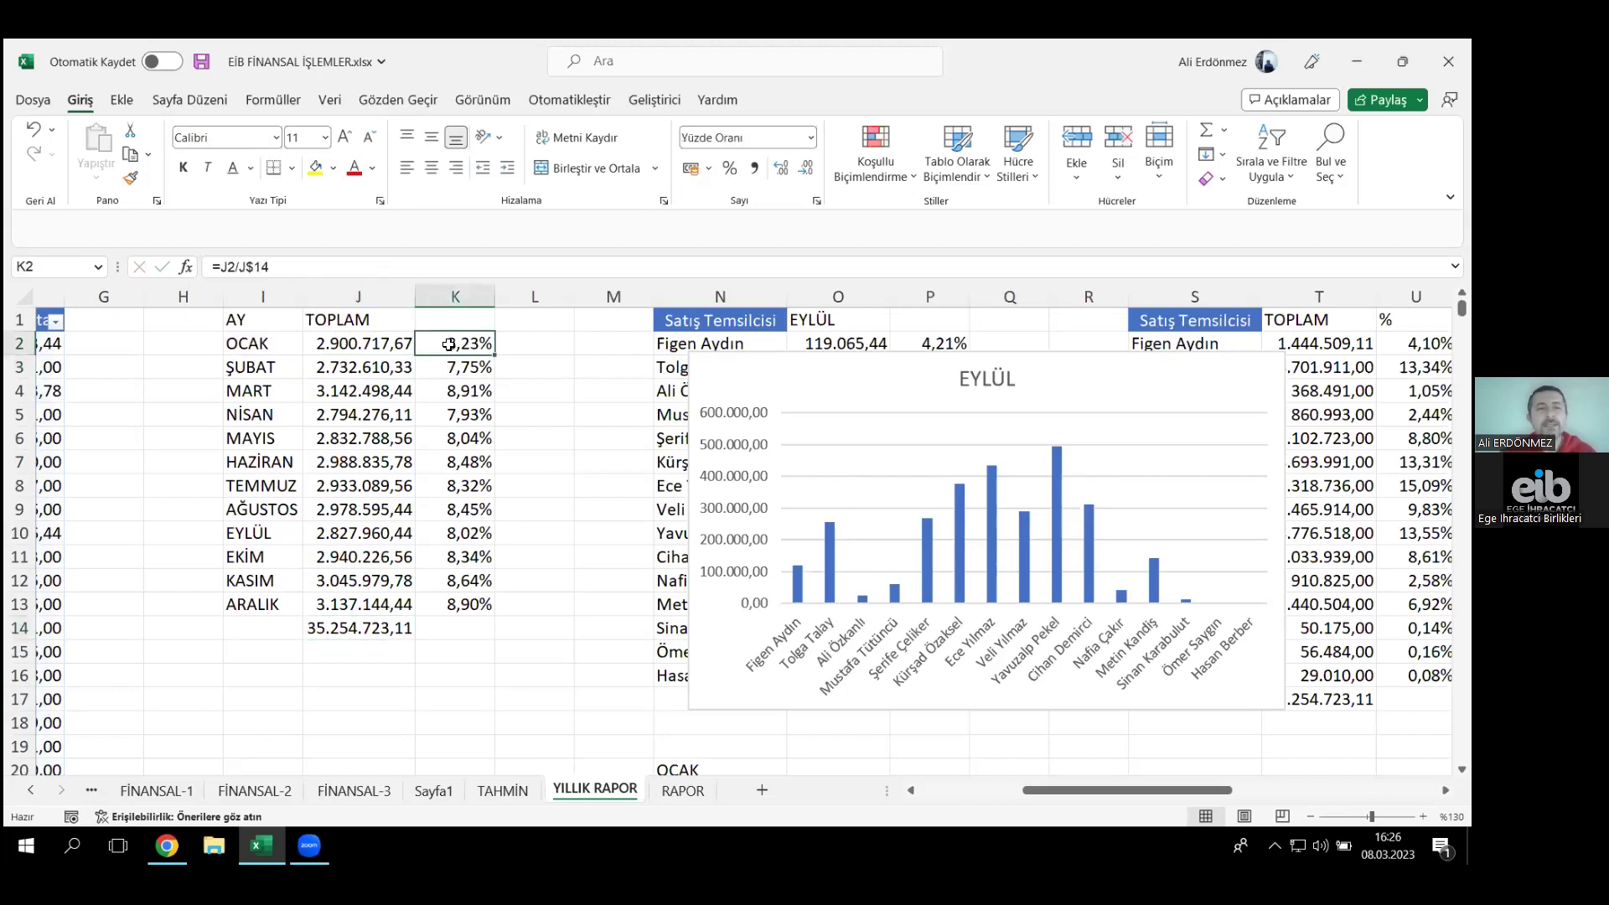
double_click(450, 344)
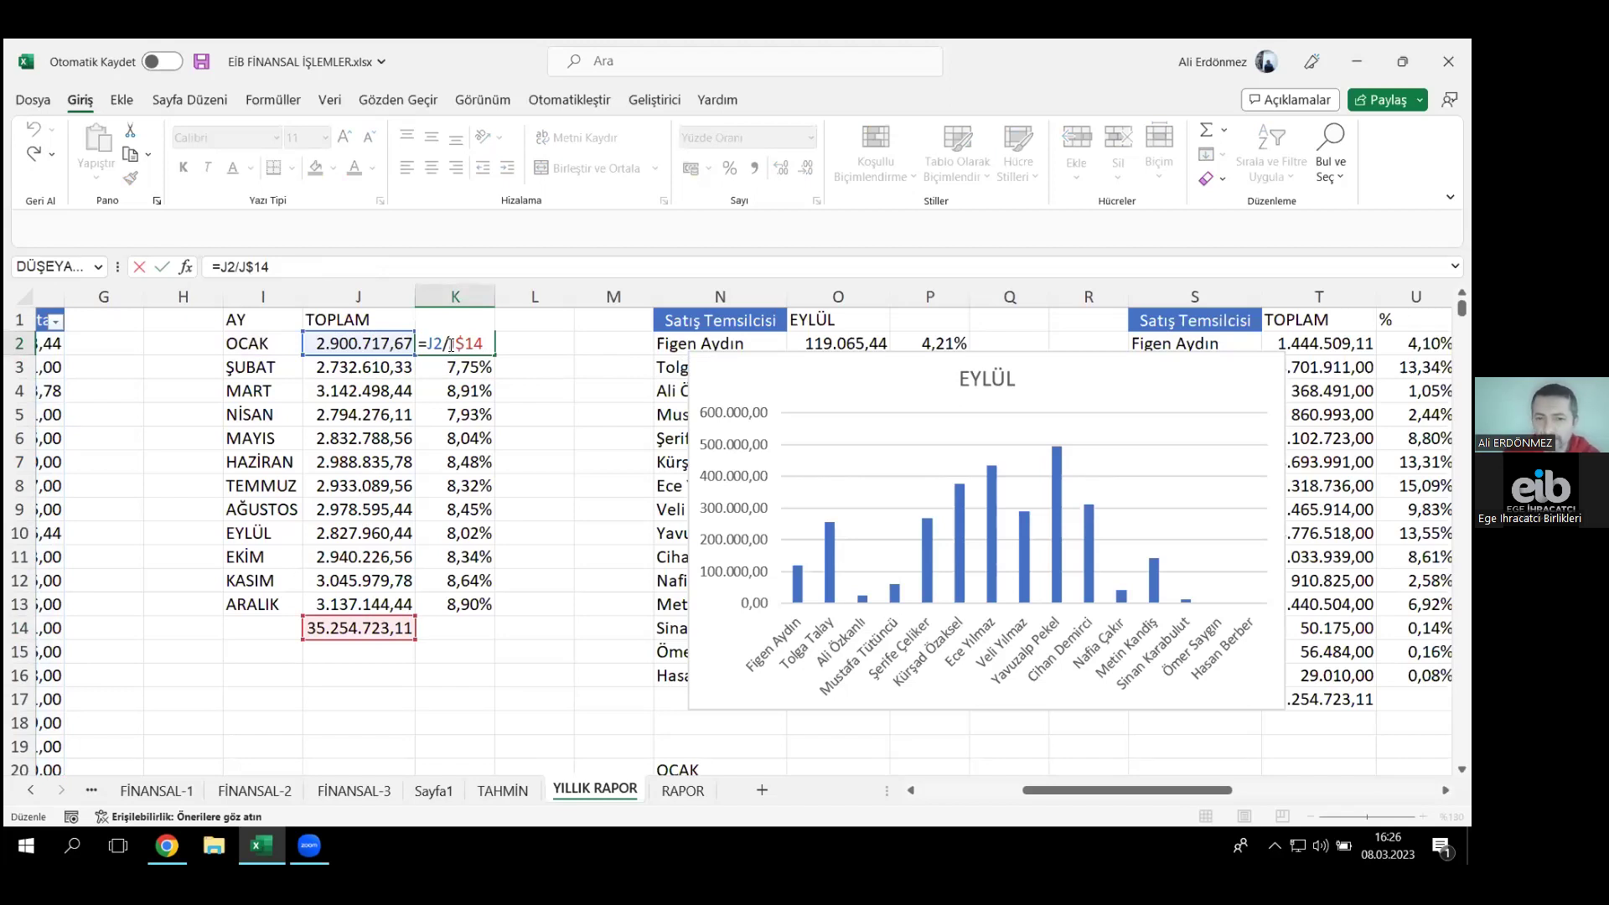
key(Return)
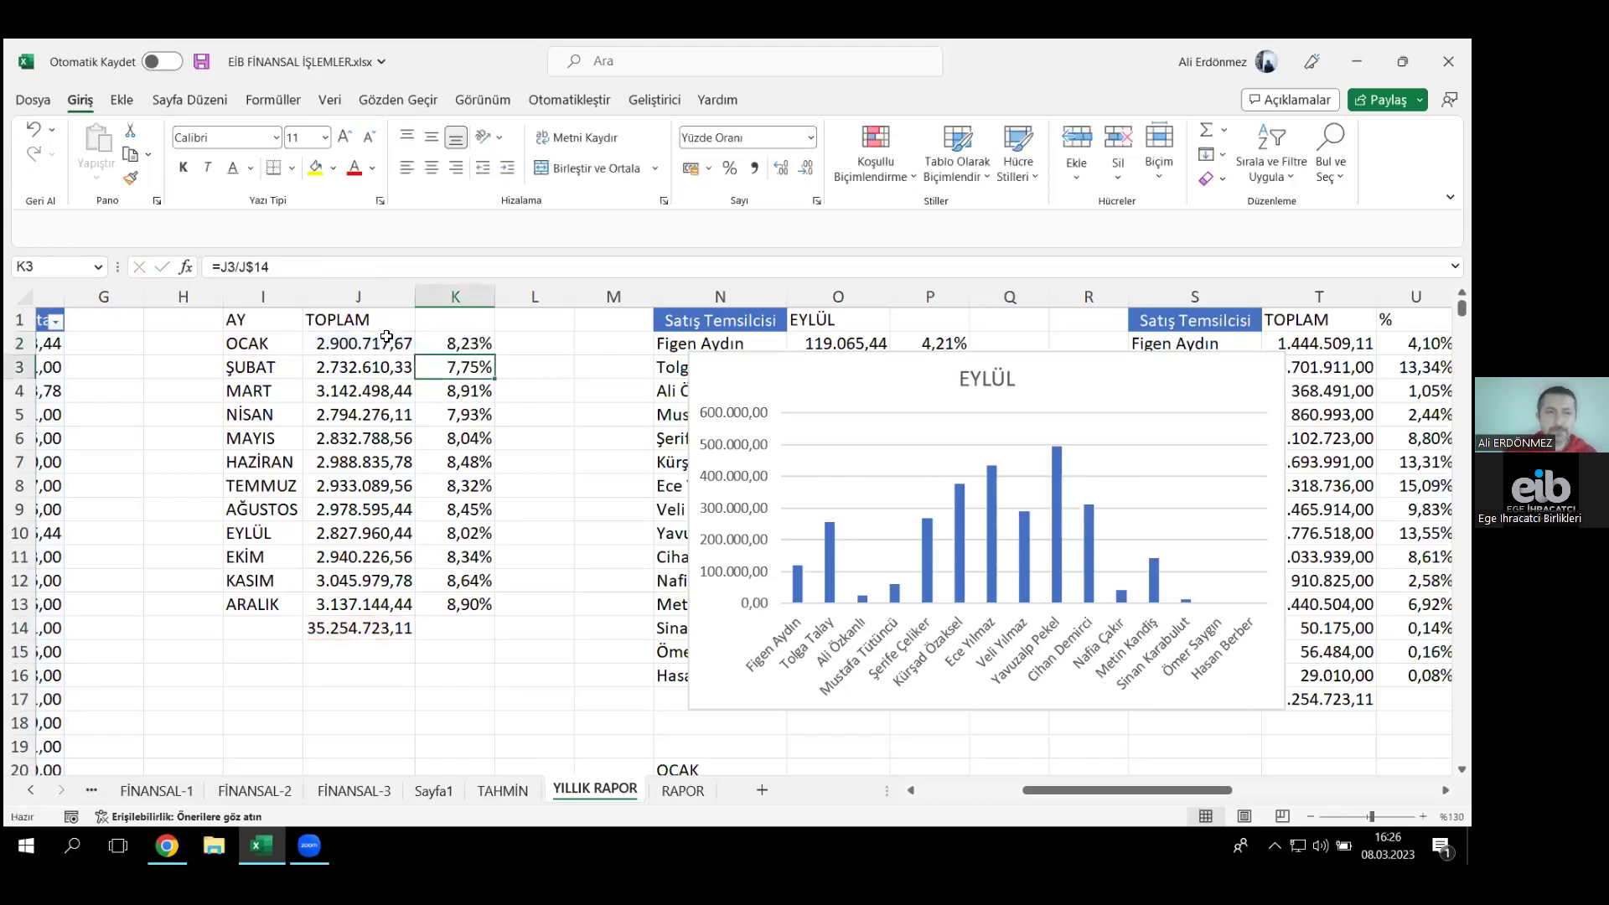
- Insert eight empty columns at I:L, shifting the monthly summary table to columns Q–S
drag(256, 299, 539, 323)
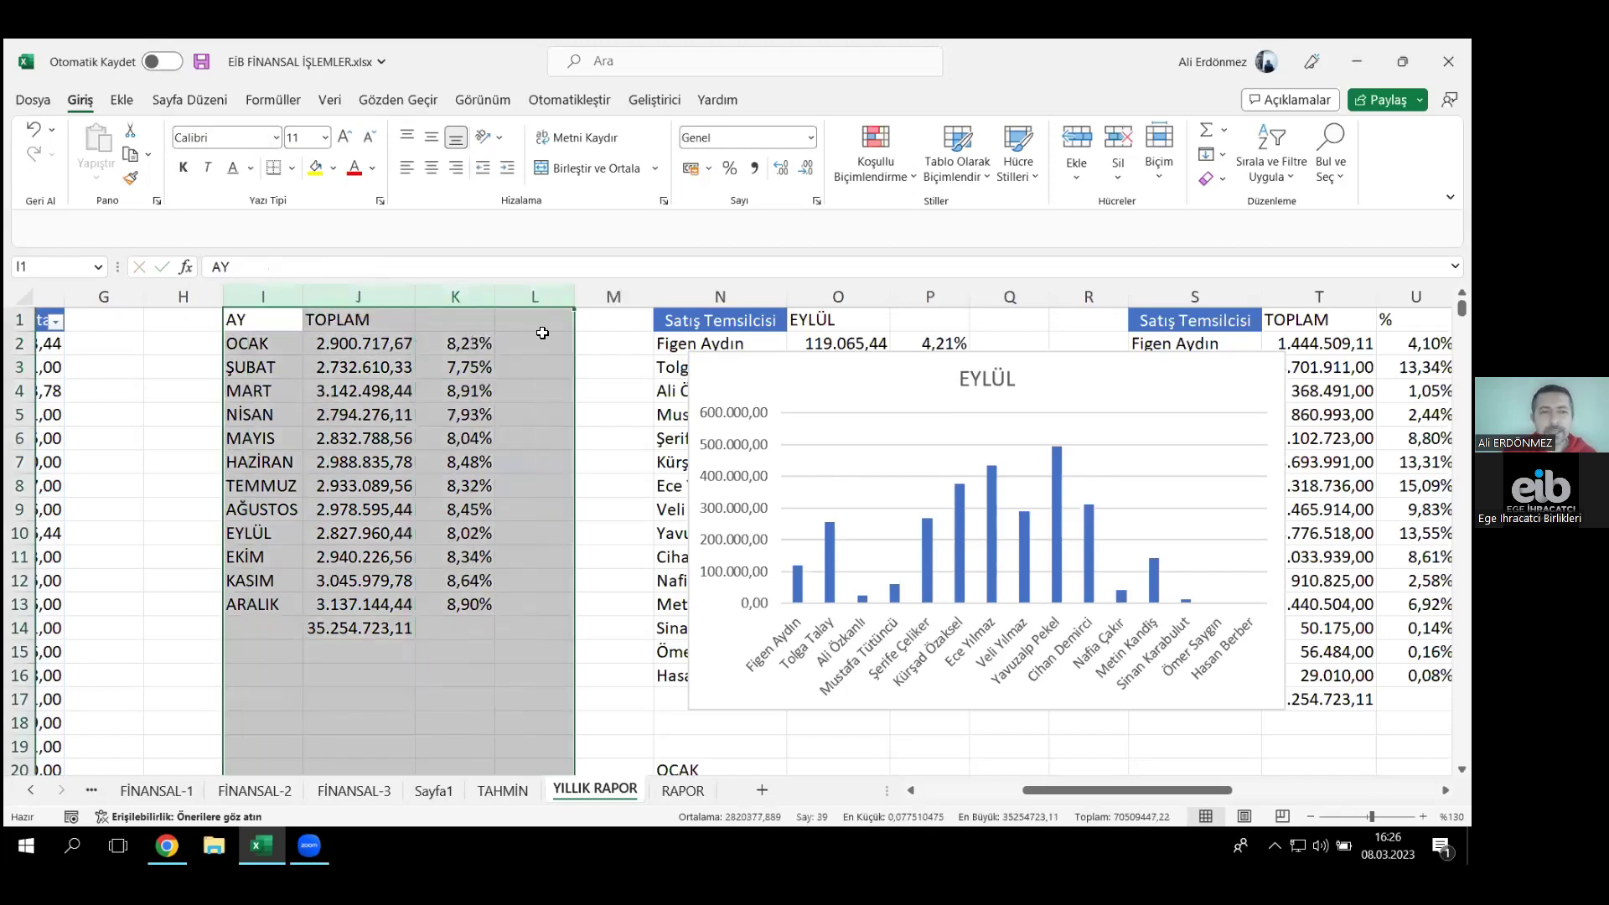
right_click(543, 334)
click(629, 528)
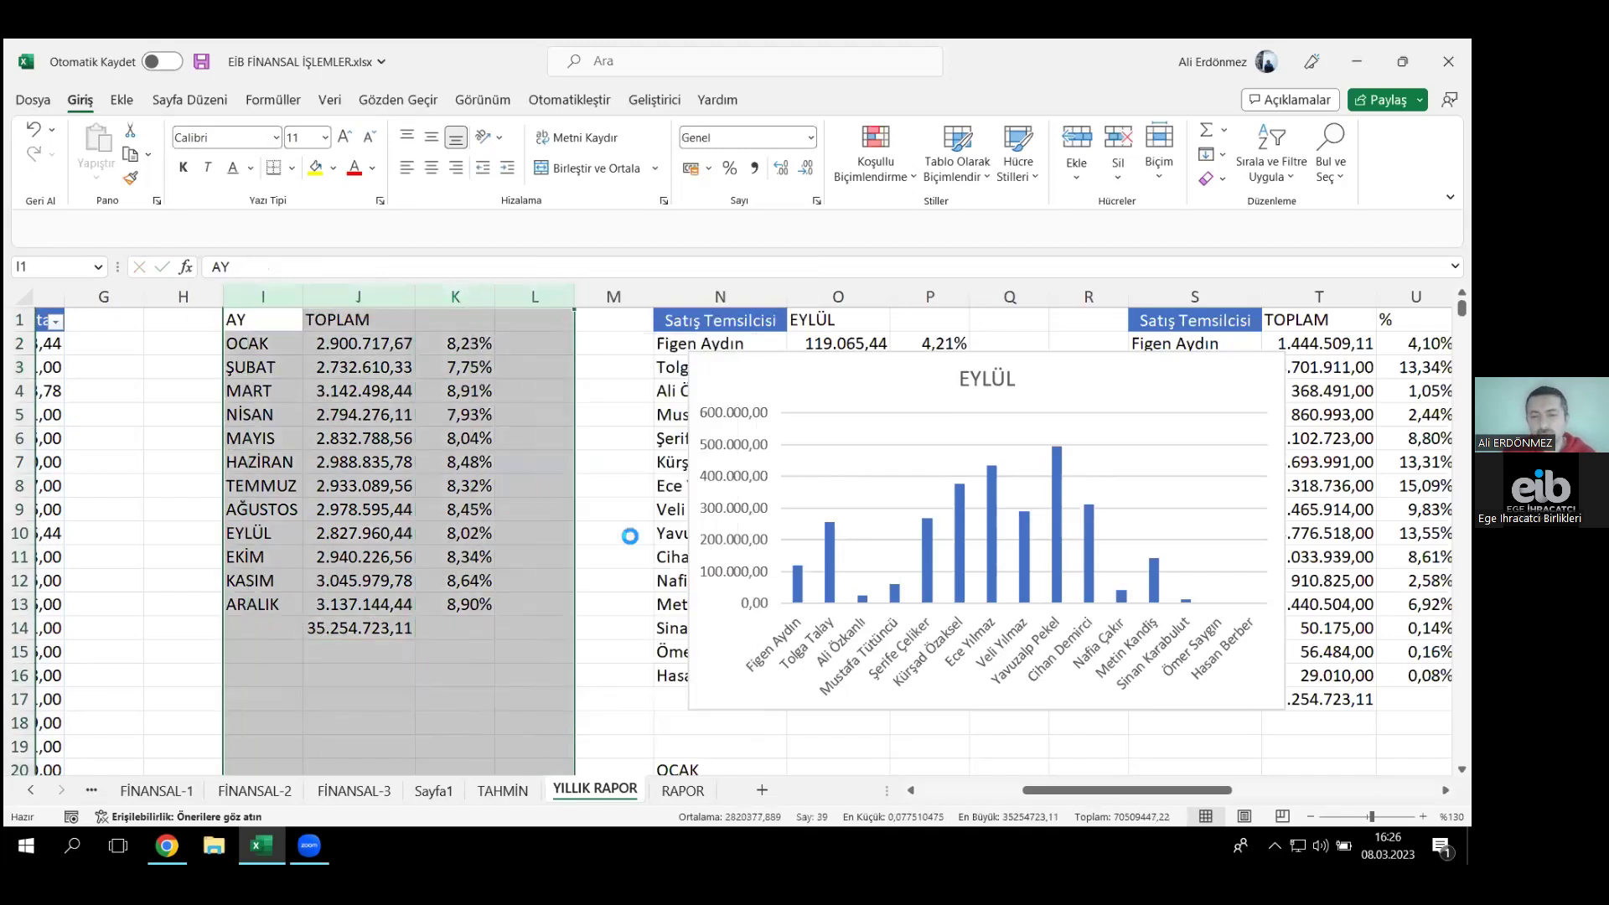
right_click(395, 427)
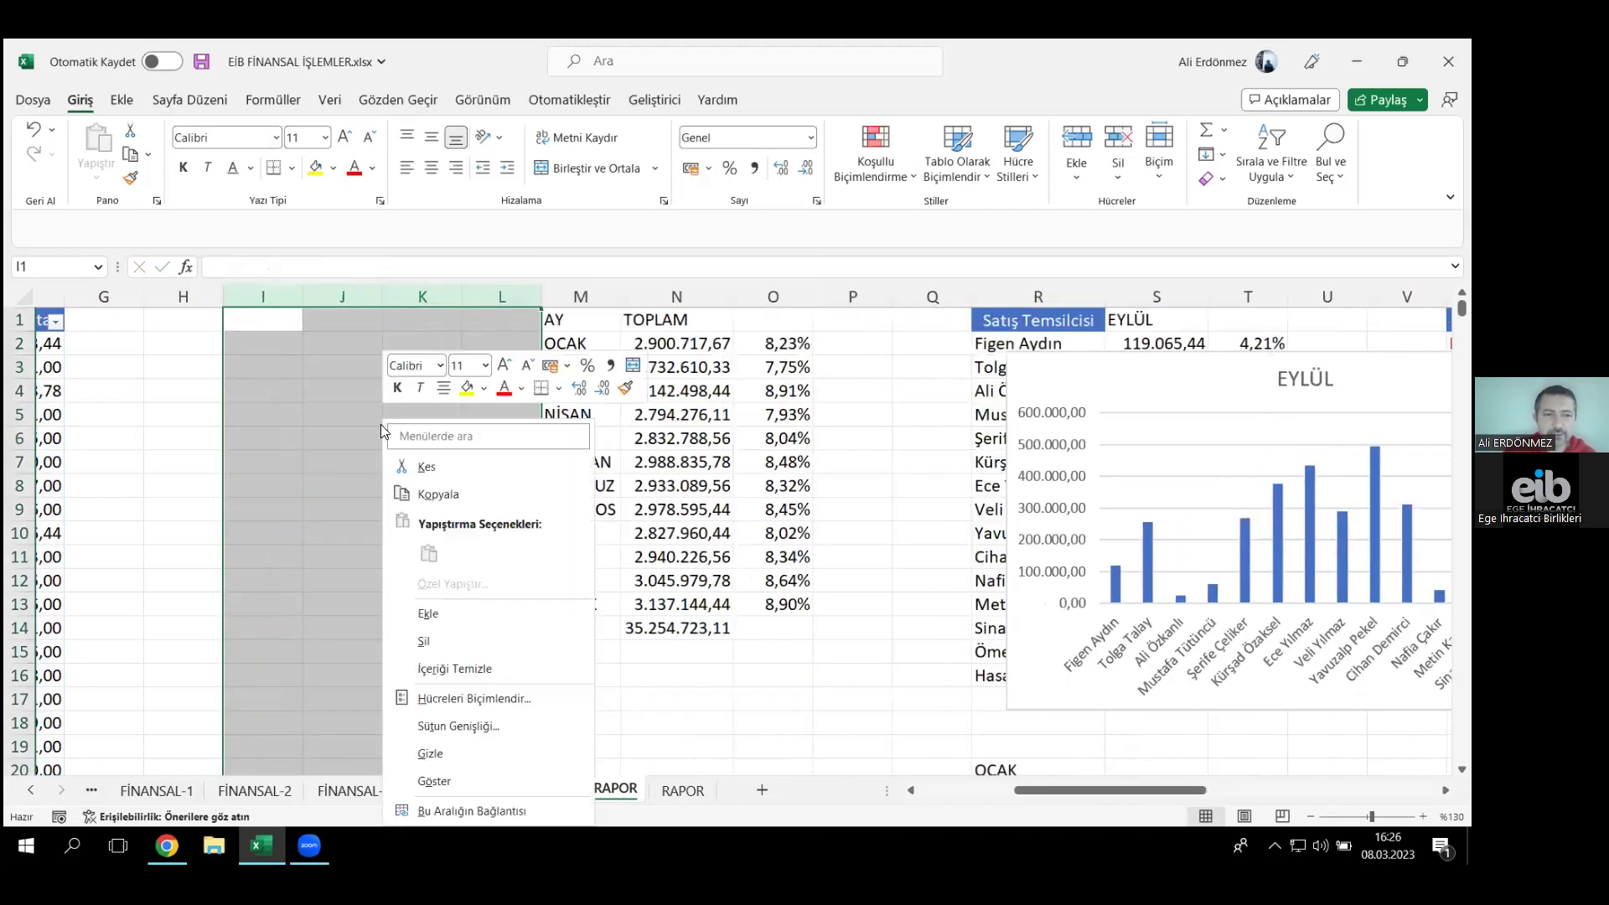
click(485, 613)
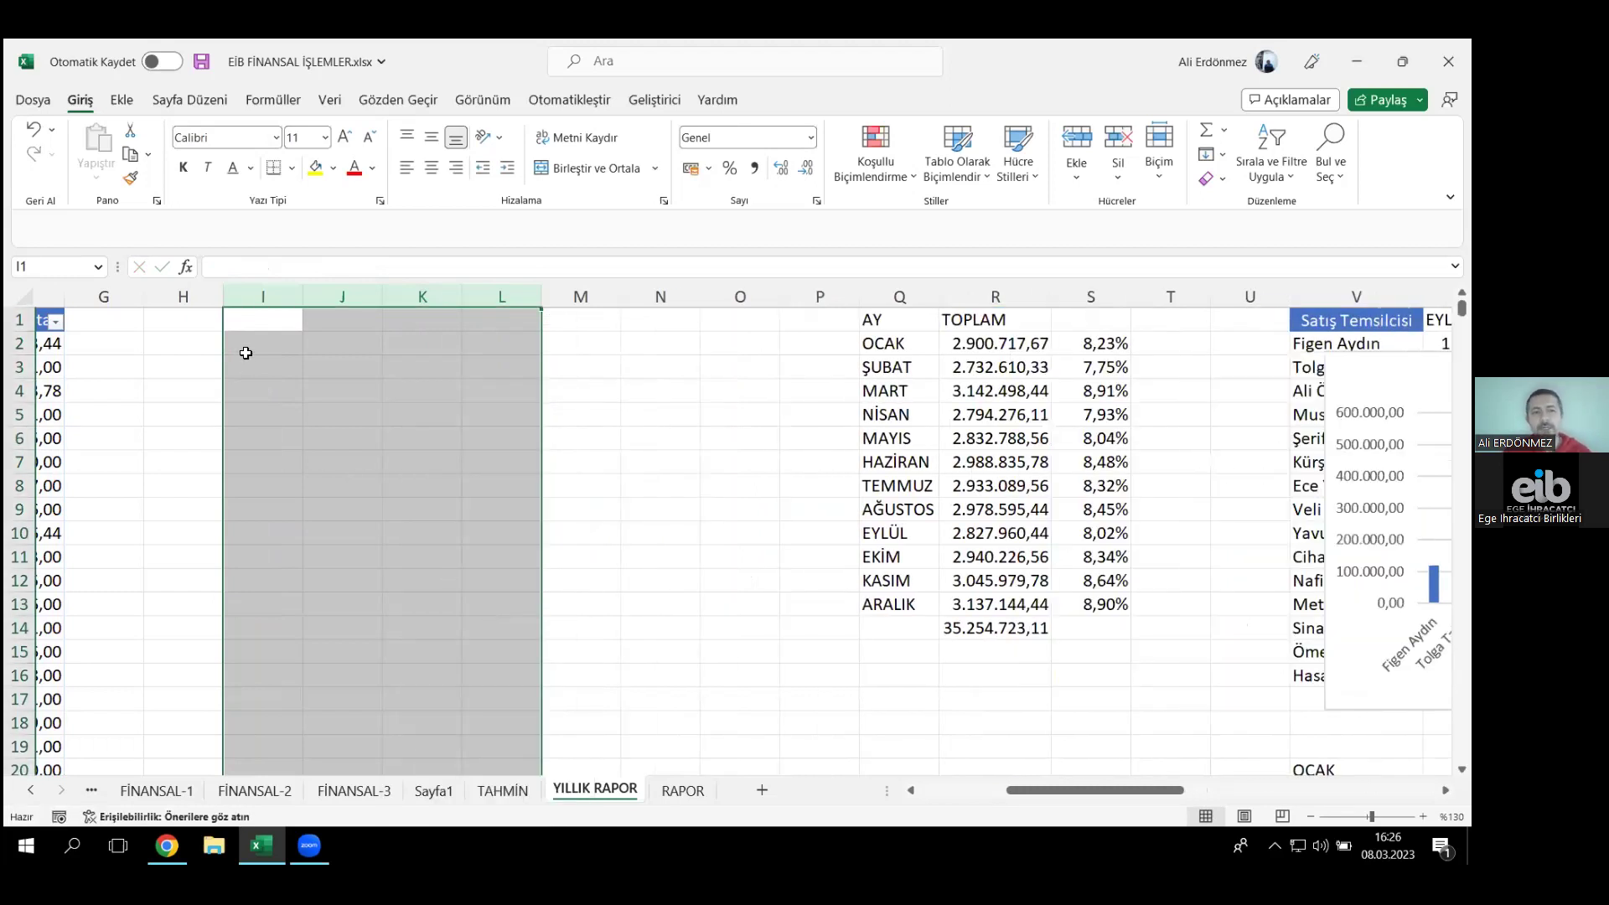
click(246, 354)
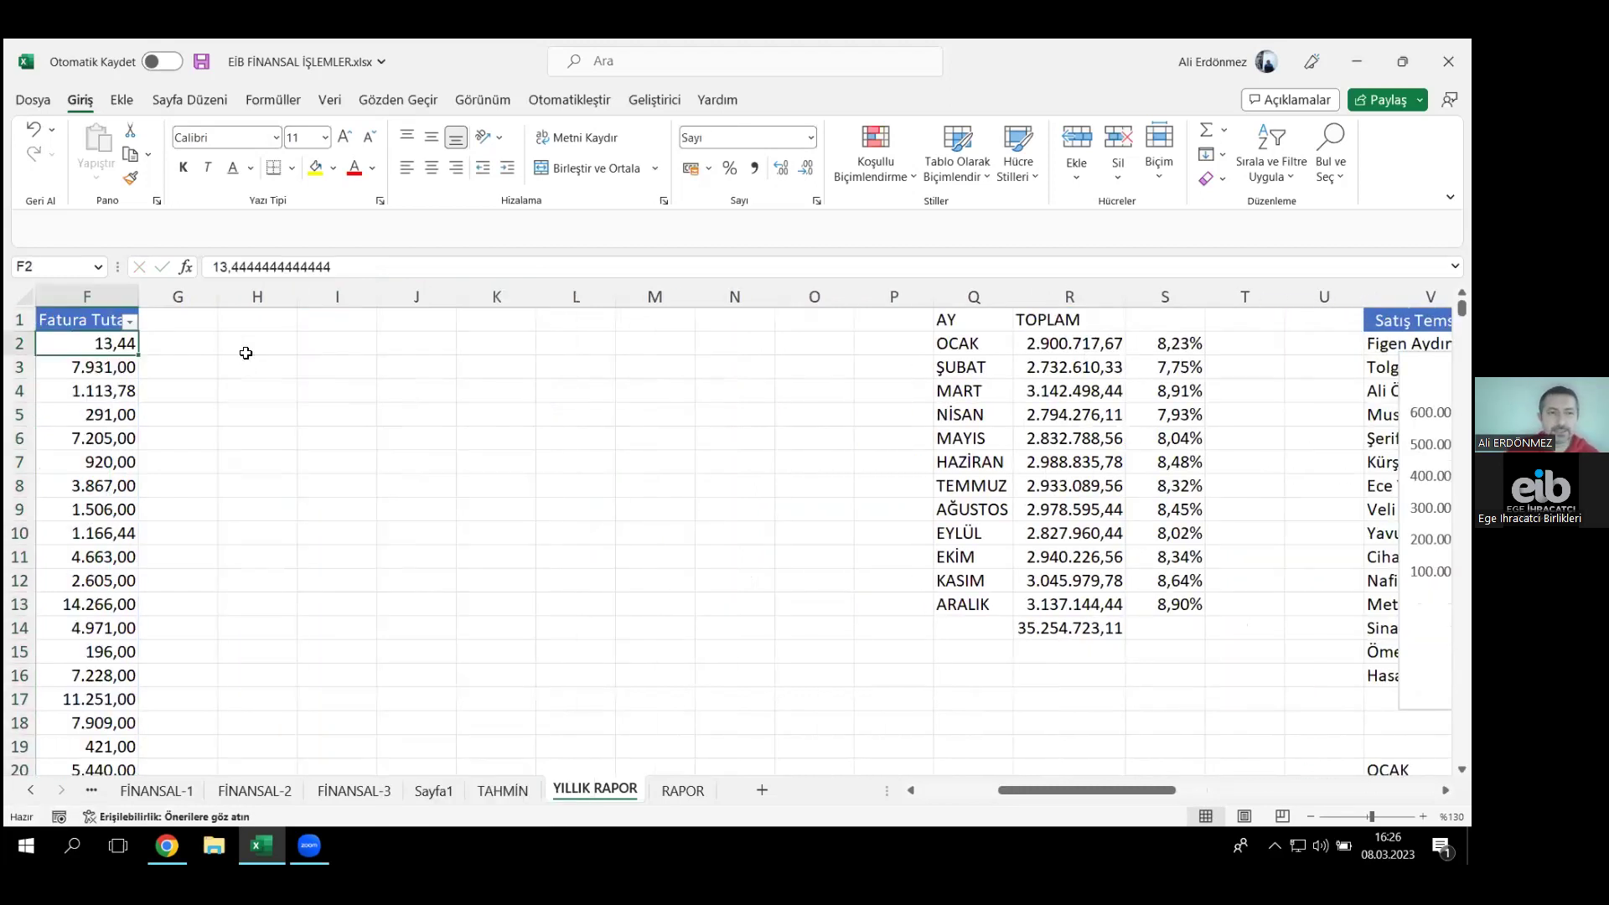
key(ctrl+Left)
key(ctrl+Left)
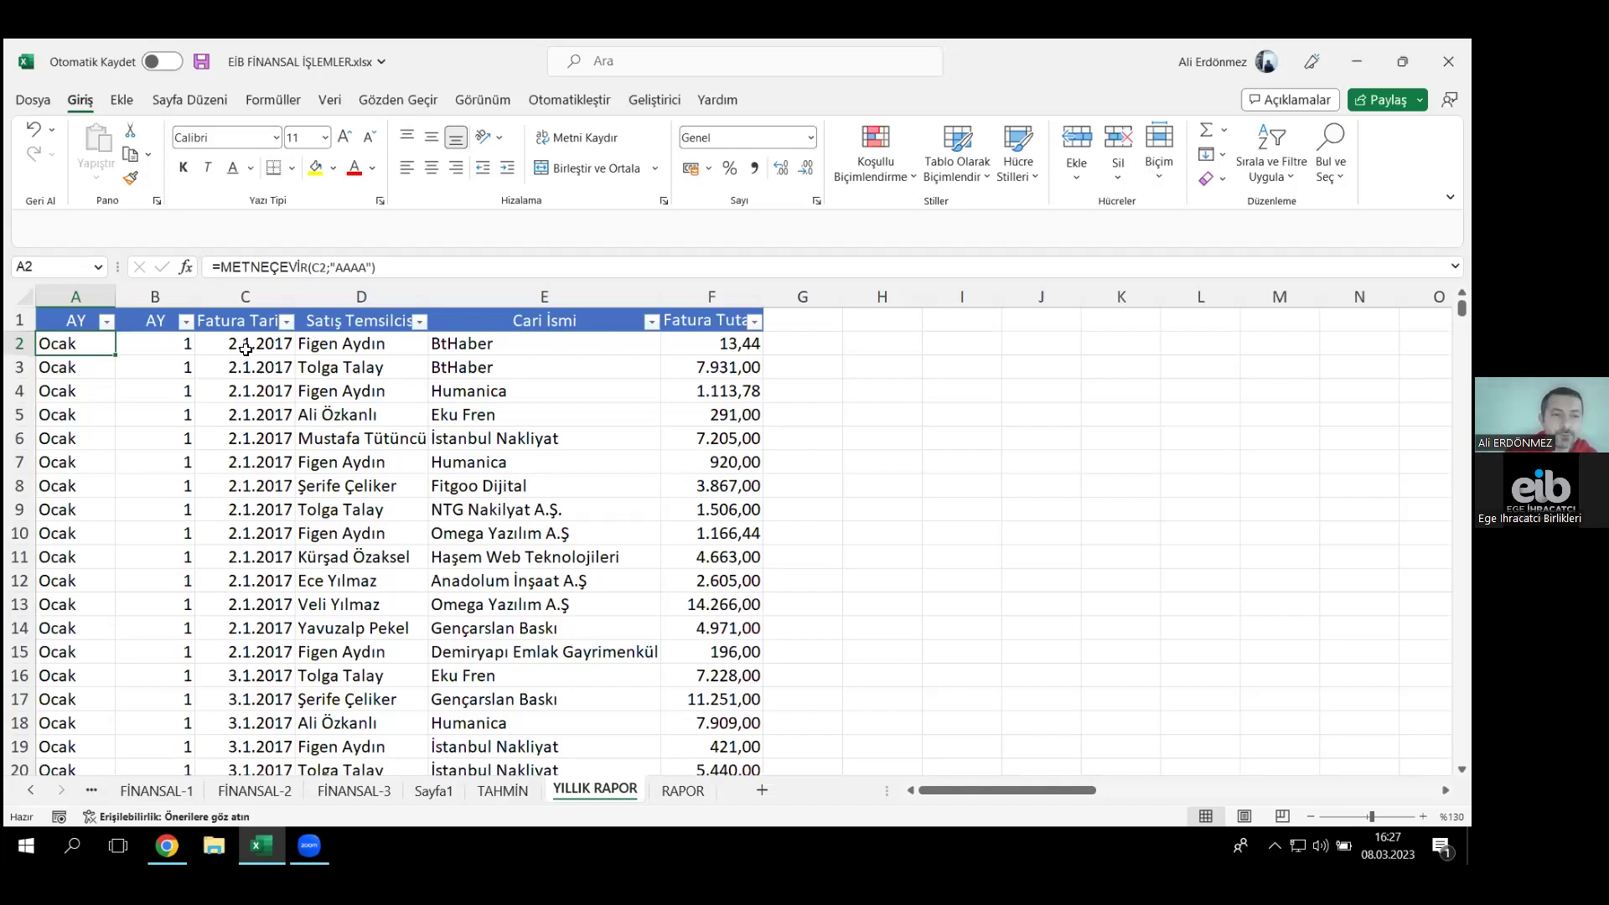
drag(246, 352, 222, 533)
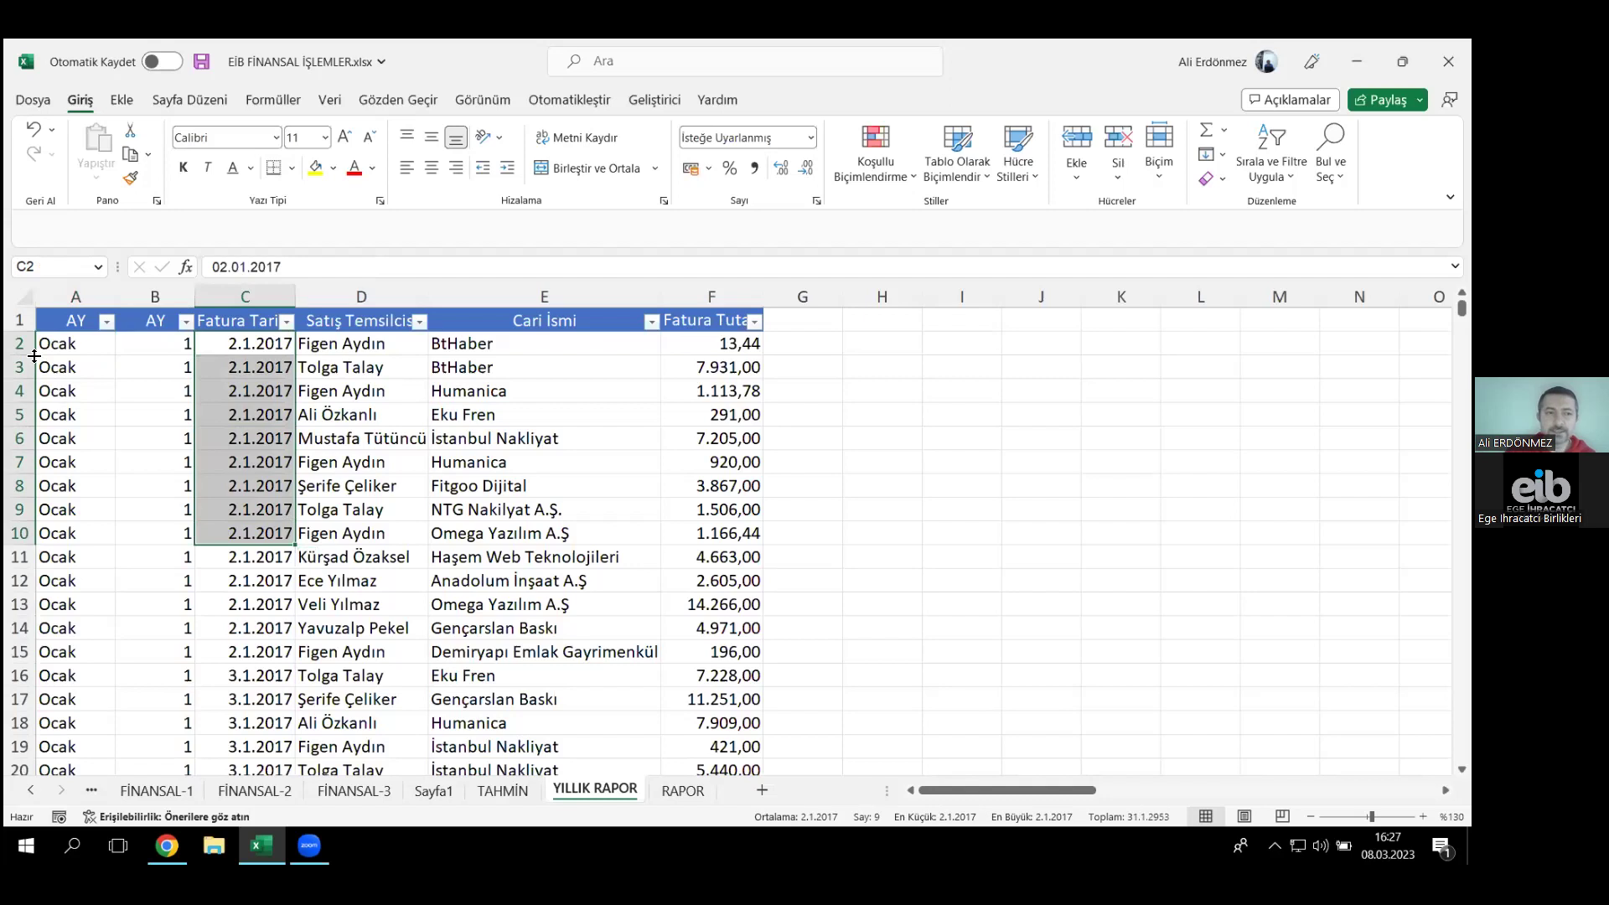
- Insert a new column A and give it the header GÜN
click(100, 311)
right_click(101, 308)
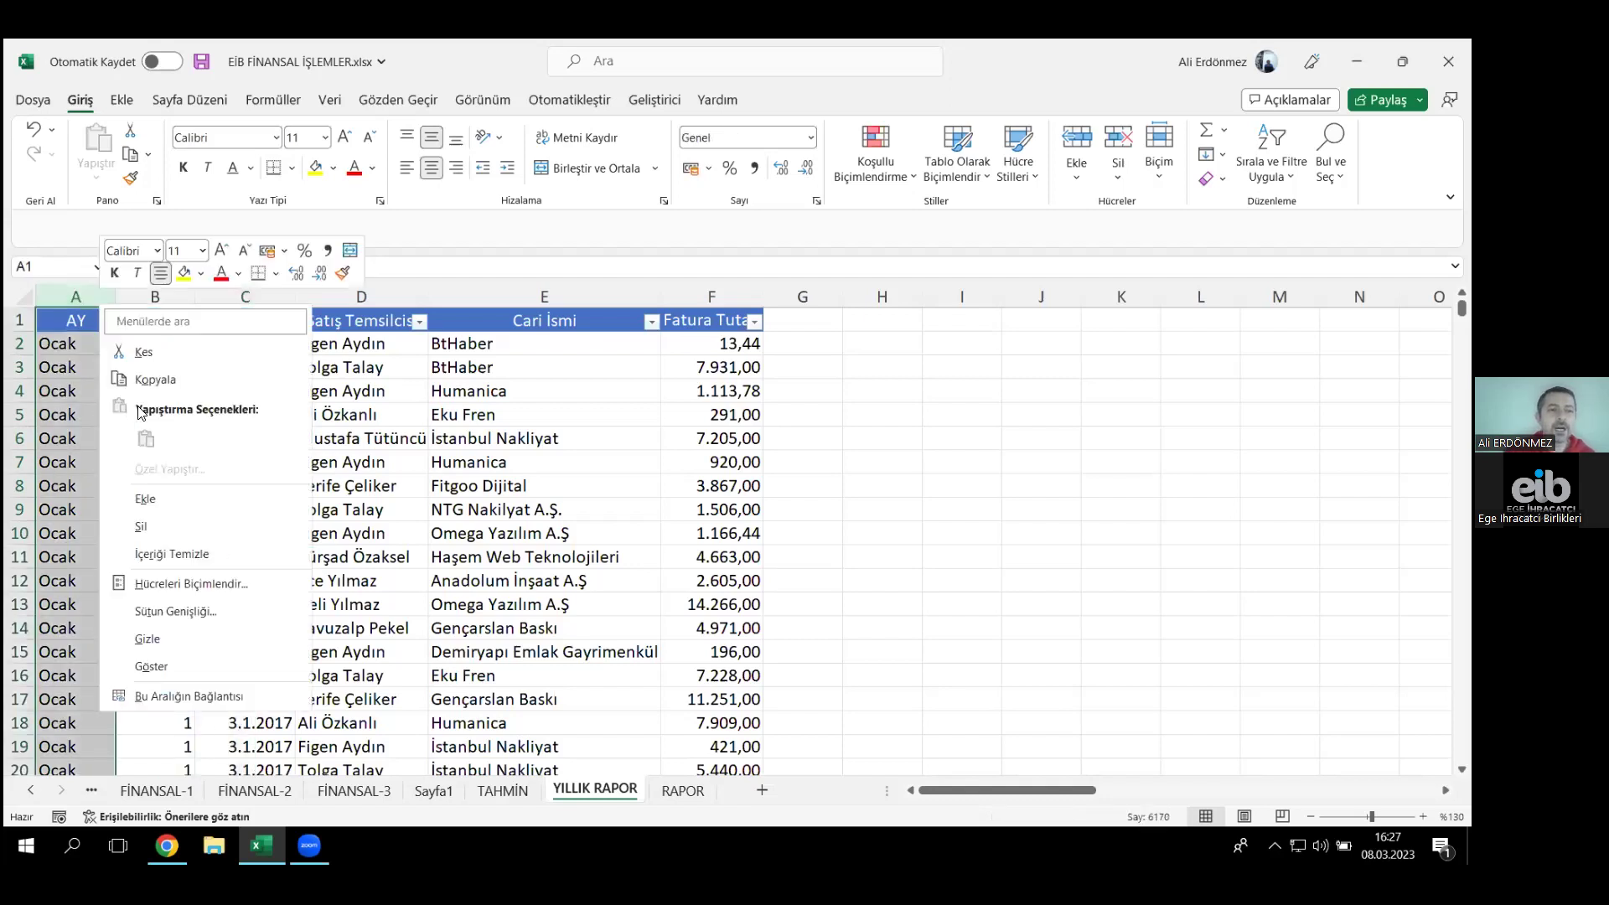
click(181, 503)
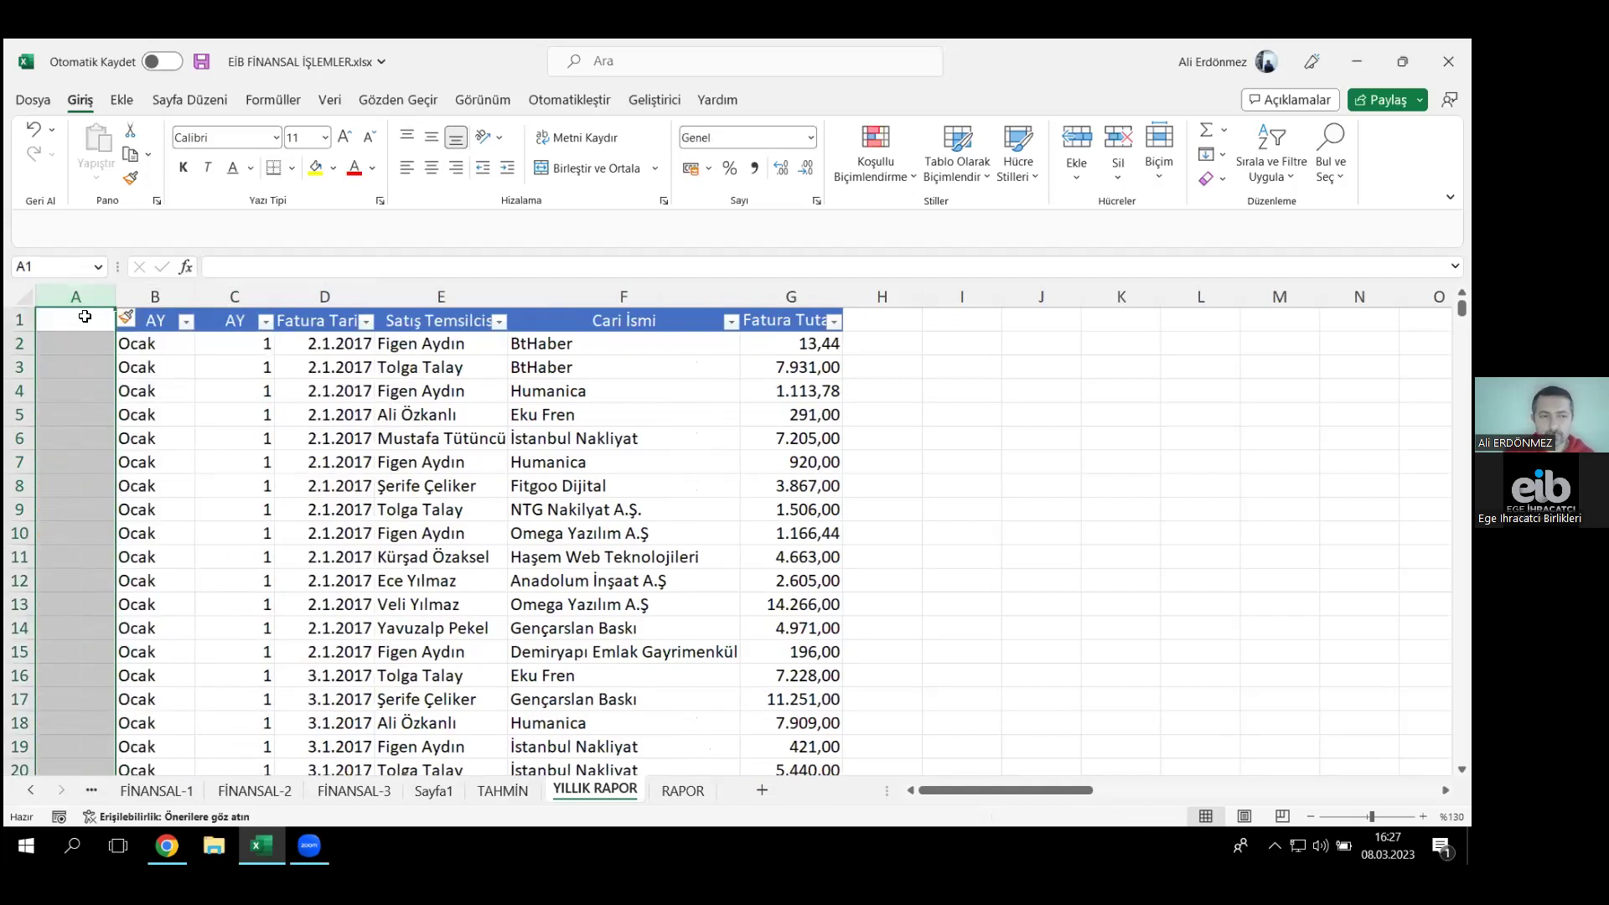
click(157, 318)
key(ctrl+c)
key(Left)
key(ctrl+v)
text(GÜN)
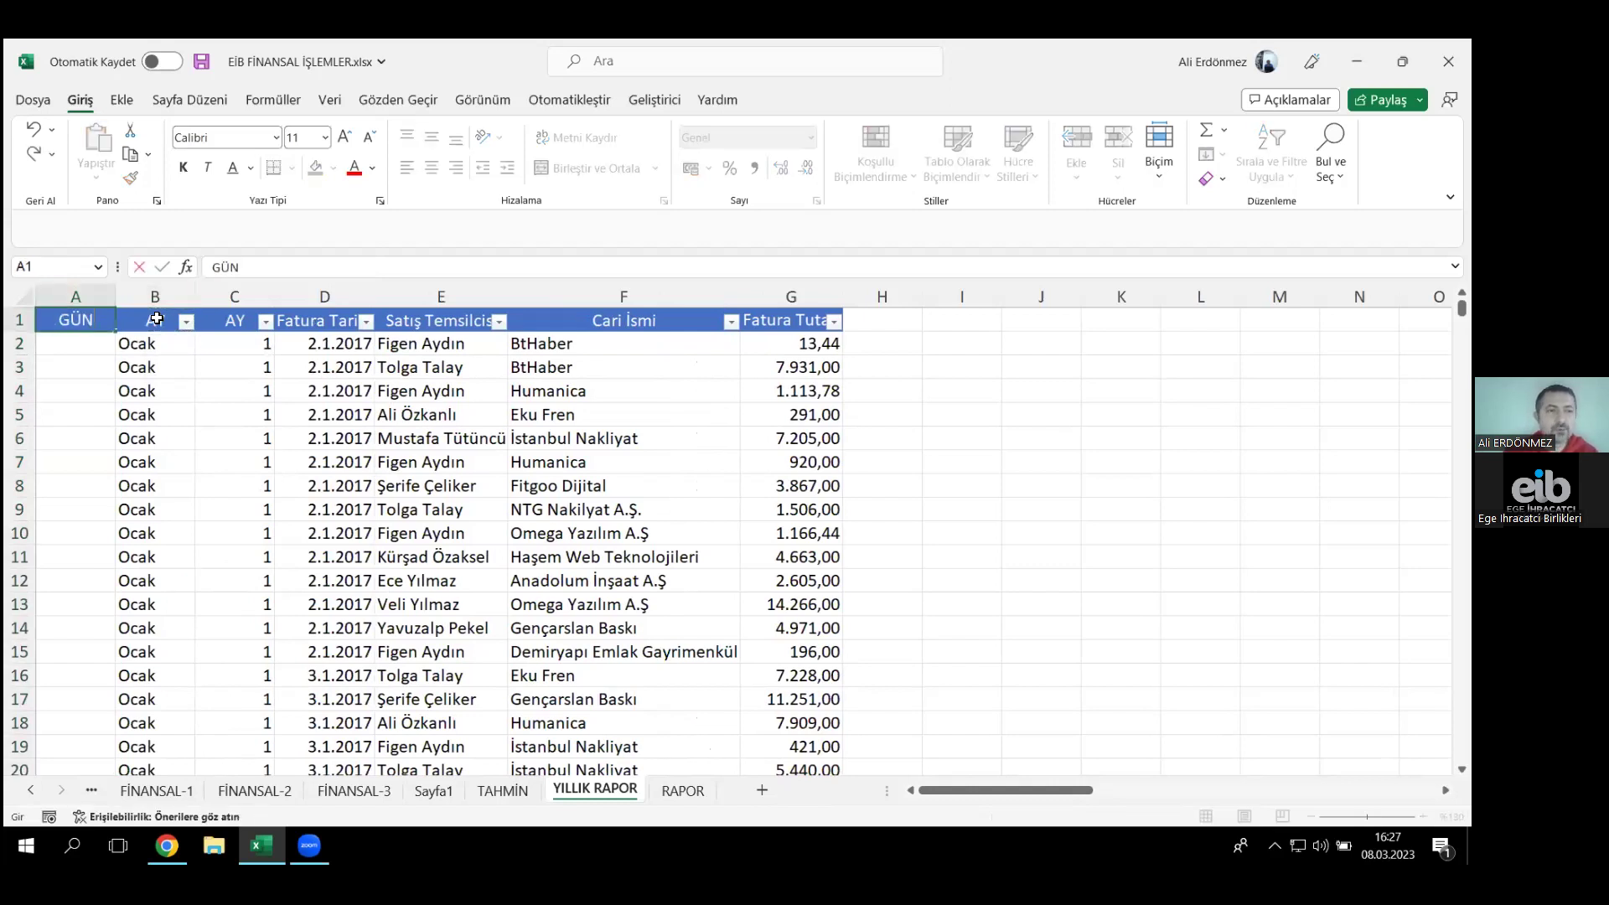
key(Return)
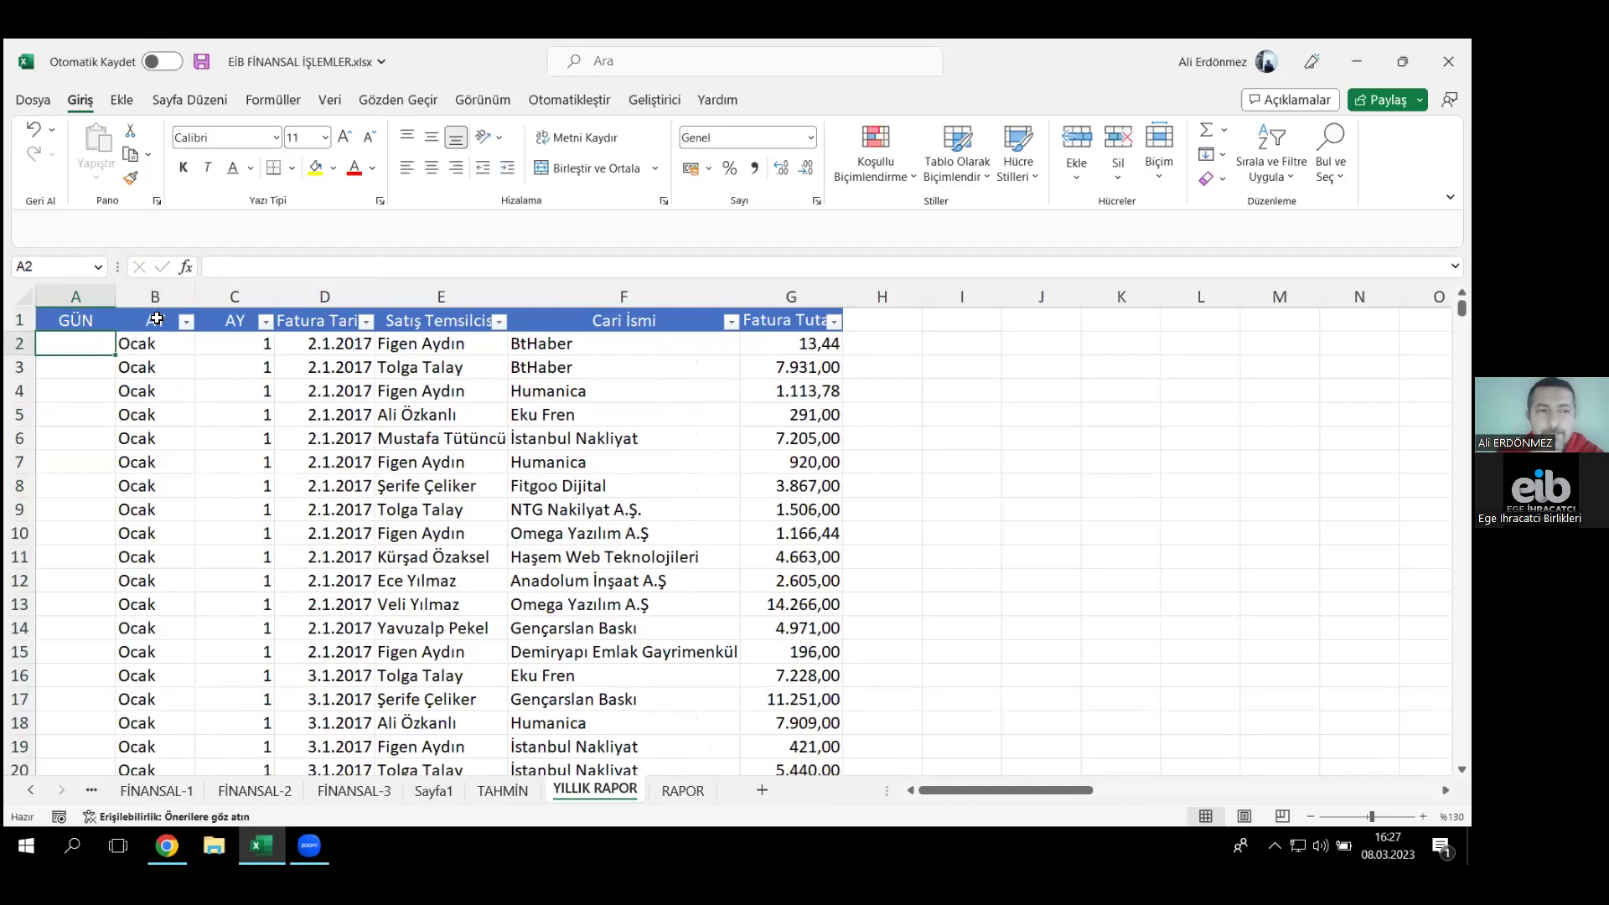
- Review B2's month formula, now reading invoice dates from column D, leaving it unchanged
key(Right)
key(F2)
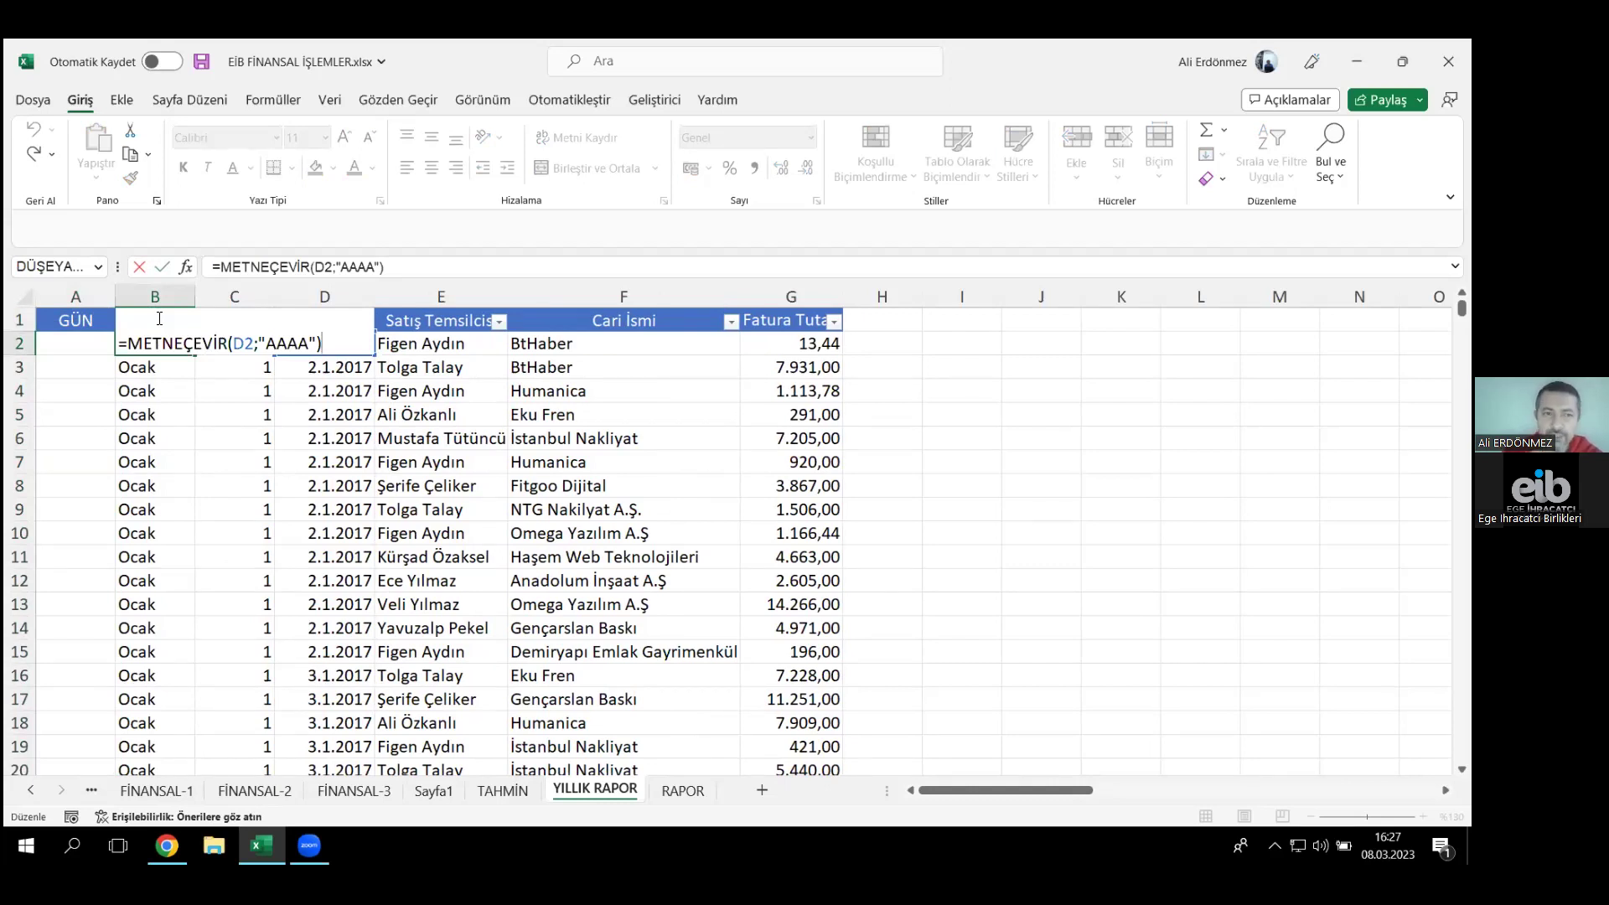
key(Return)
key(Up)
key(Left)
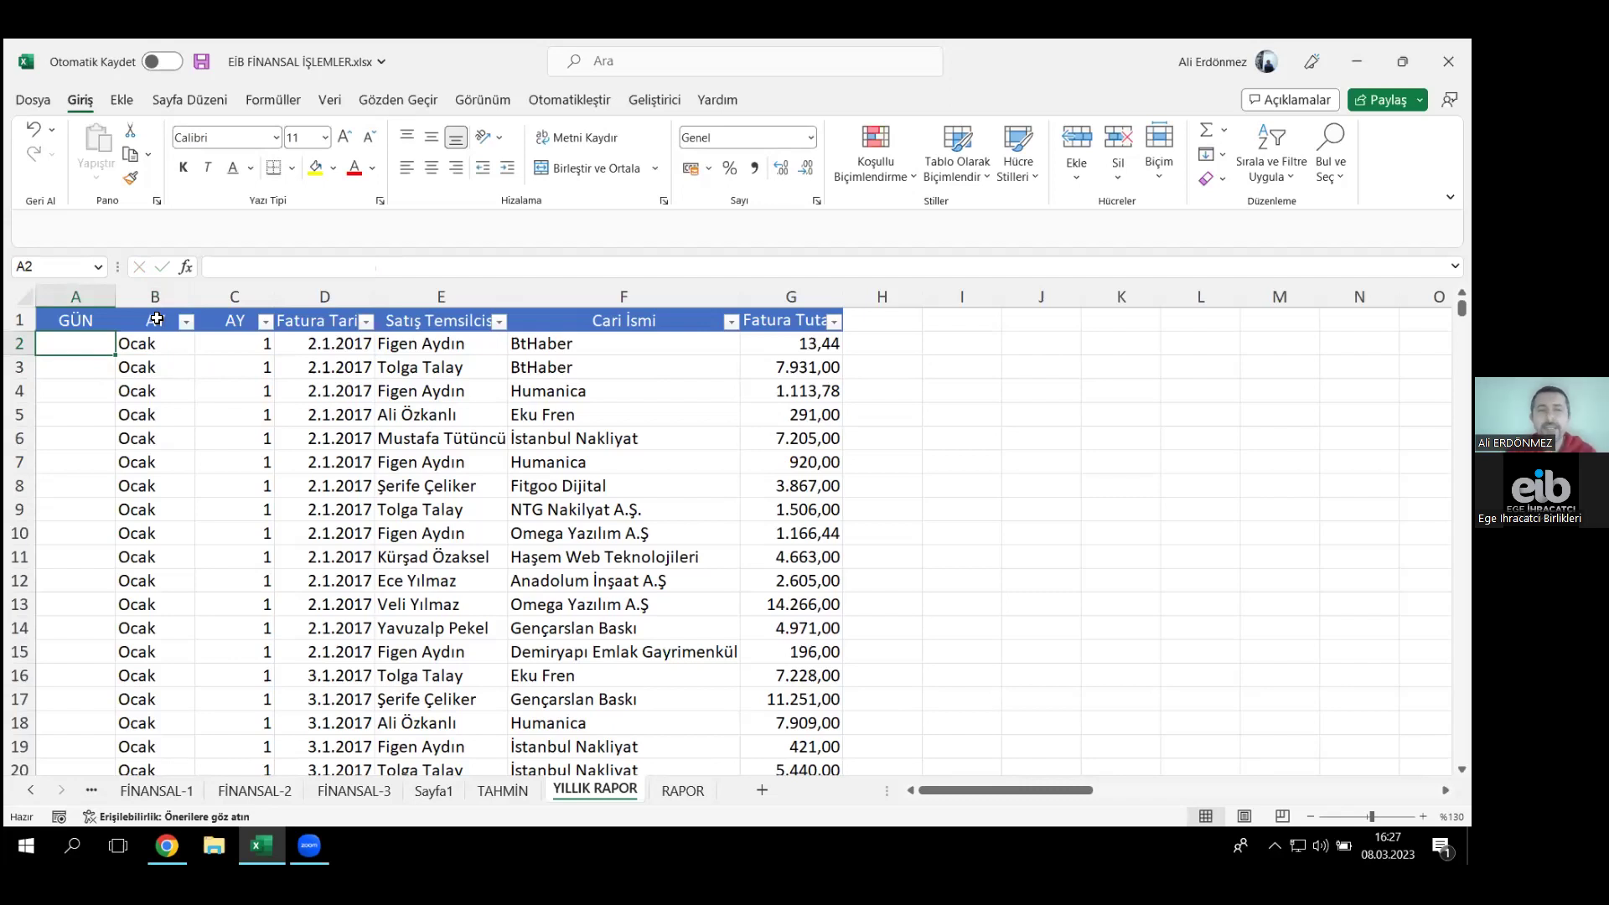
- Enter =METNEÇEVİR(D2;"G") in A2 to derive the day from the invoice date
text(=TEXT)
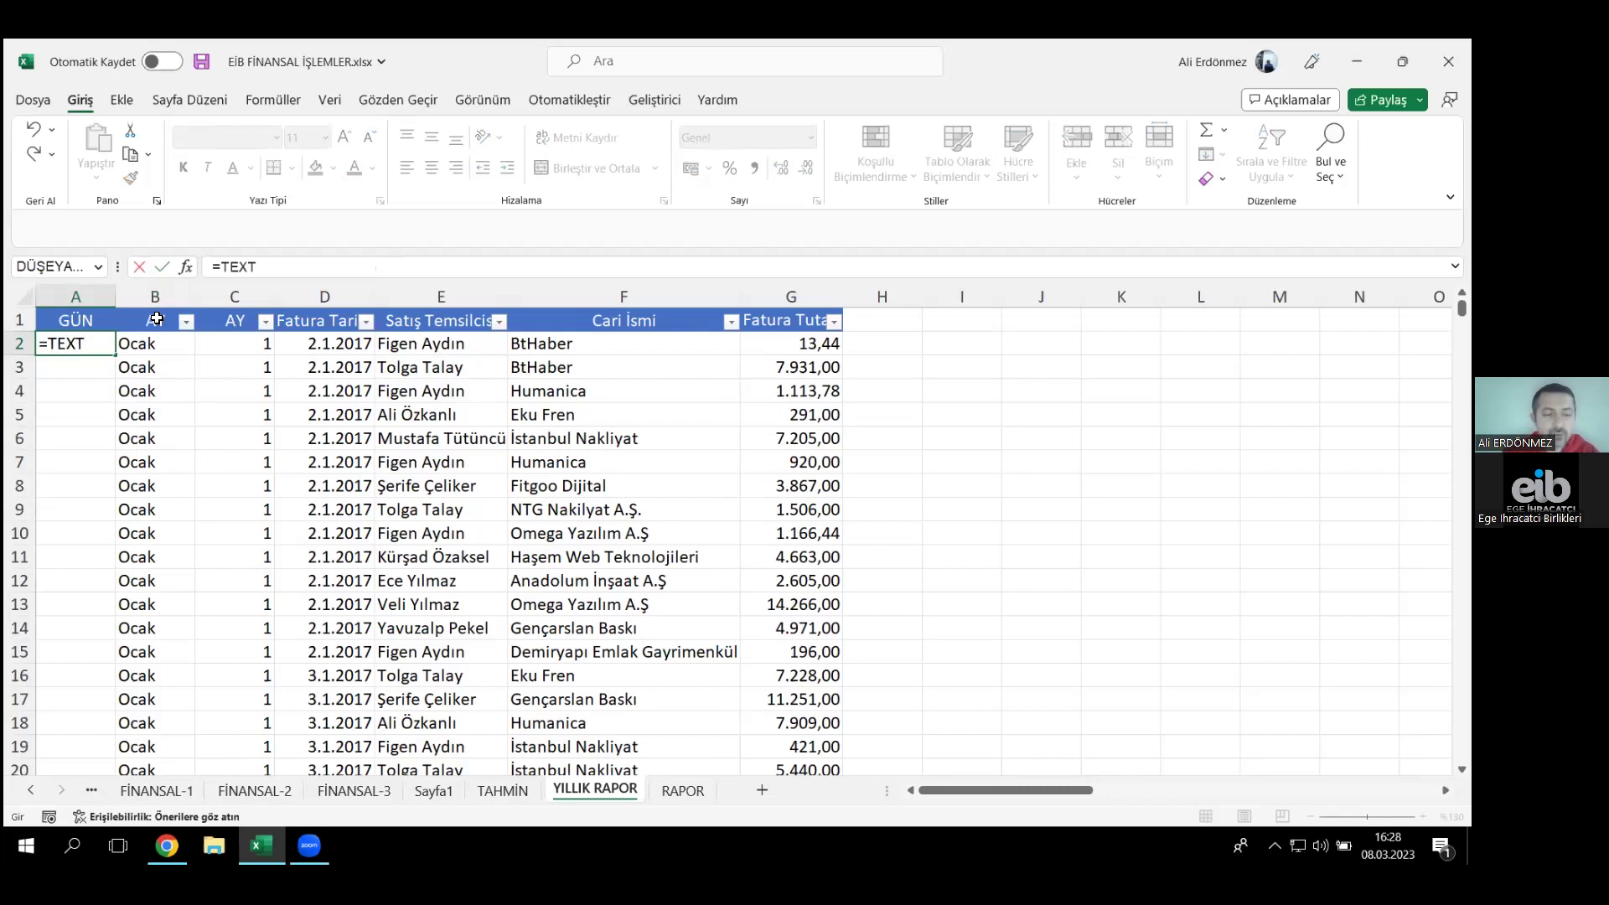
key(Escape)
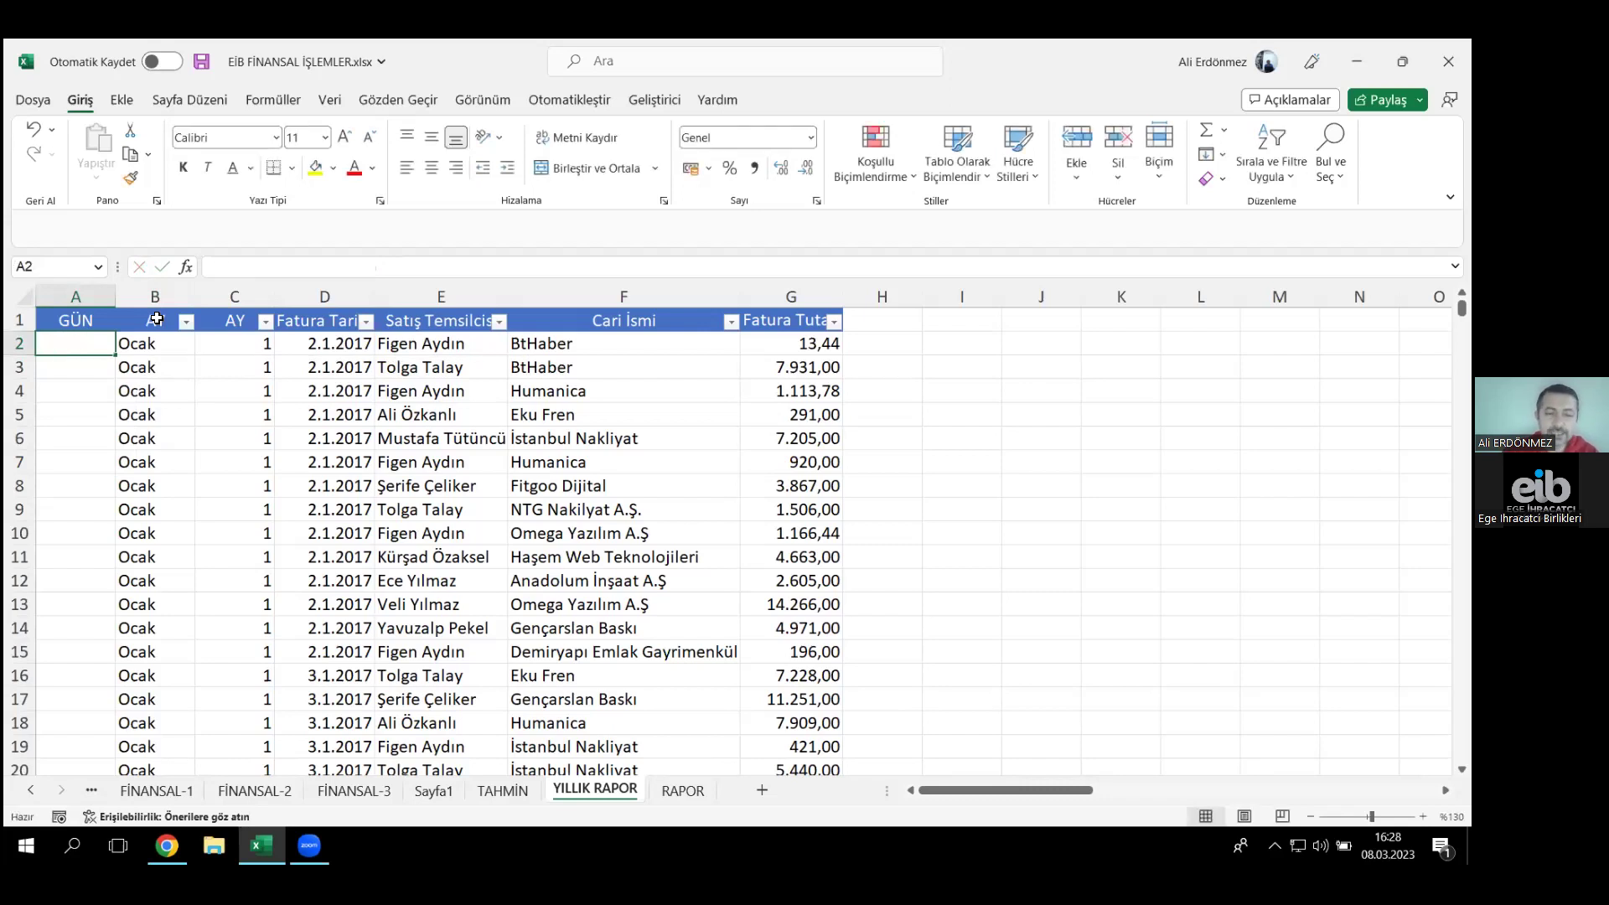
text(=METN)
key(Tab)
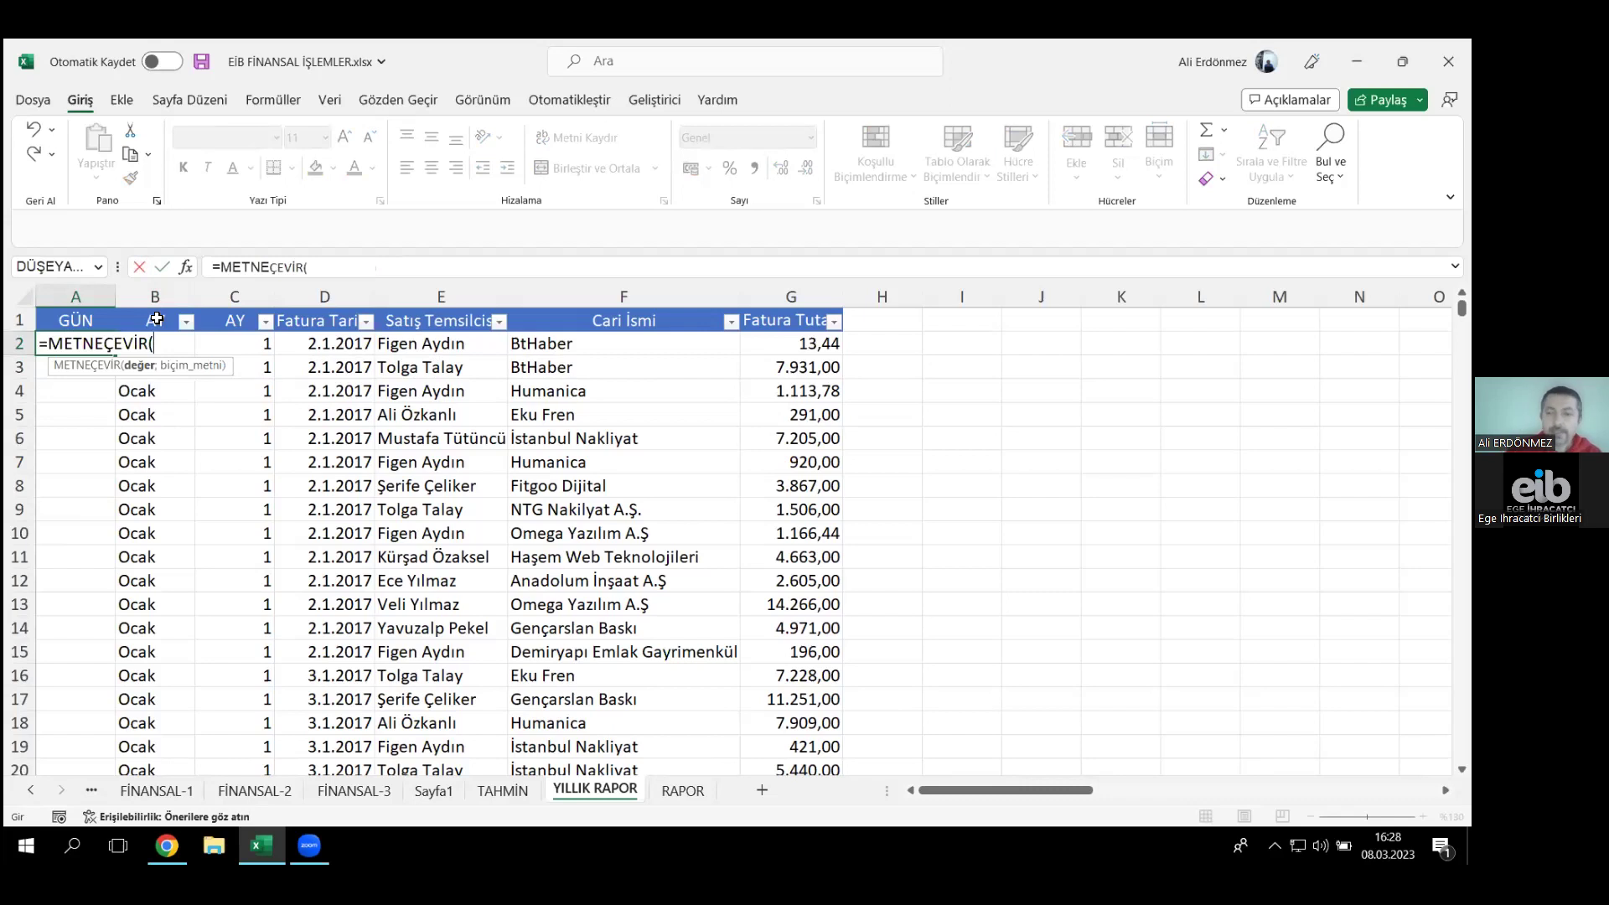
key(Right)
key(Right)
key(Right)
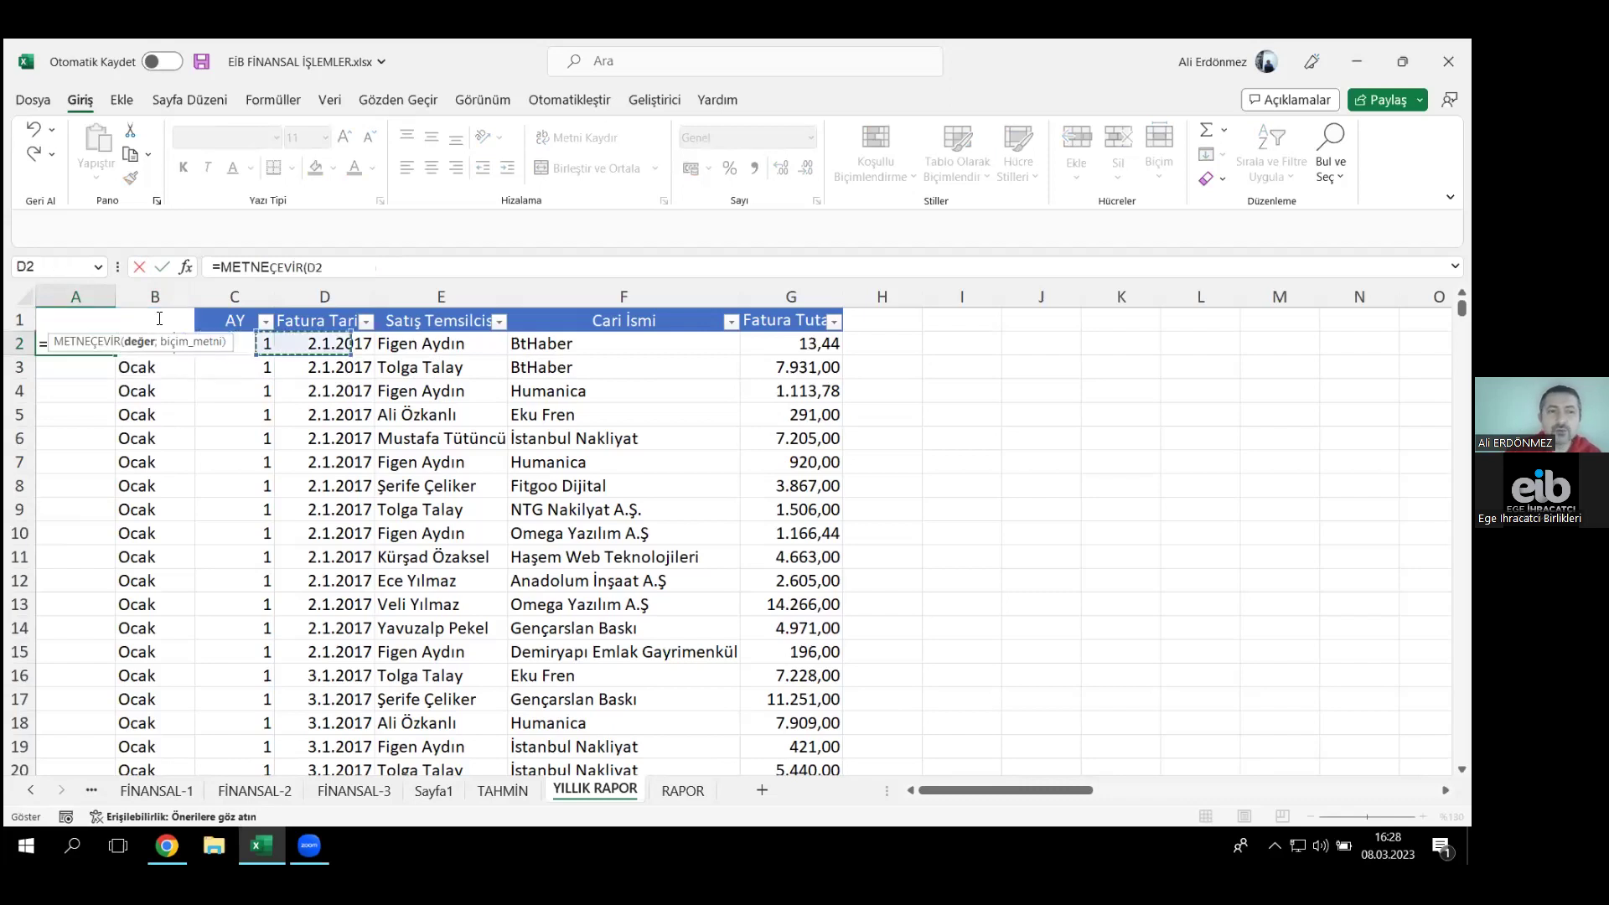
text(;)
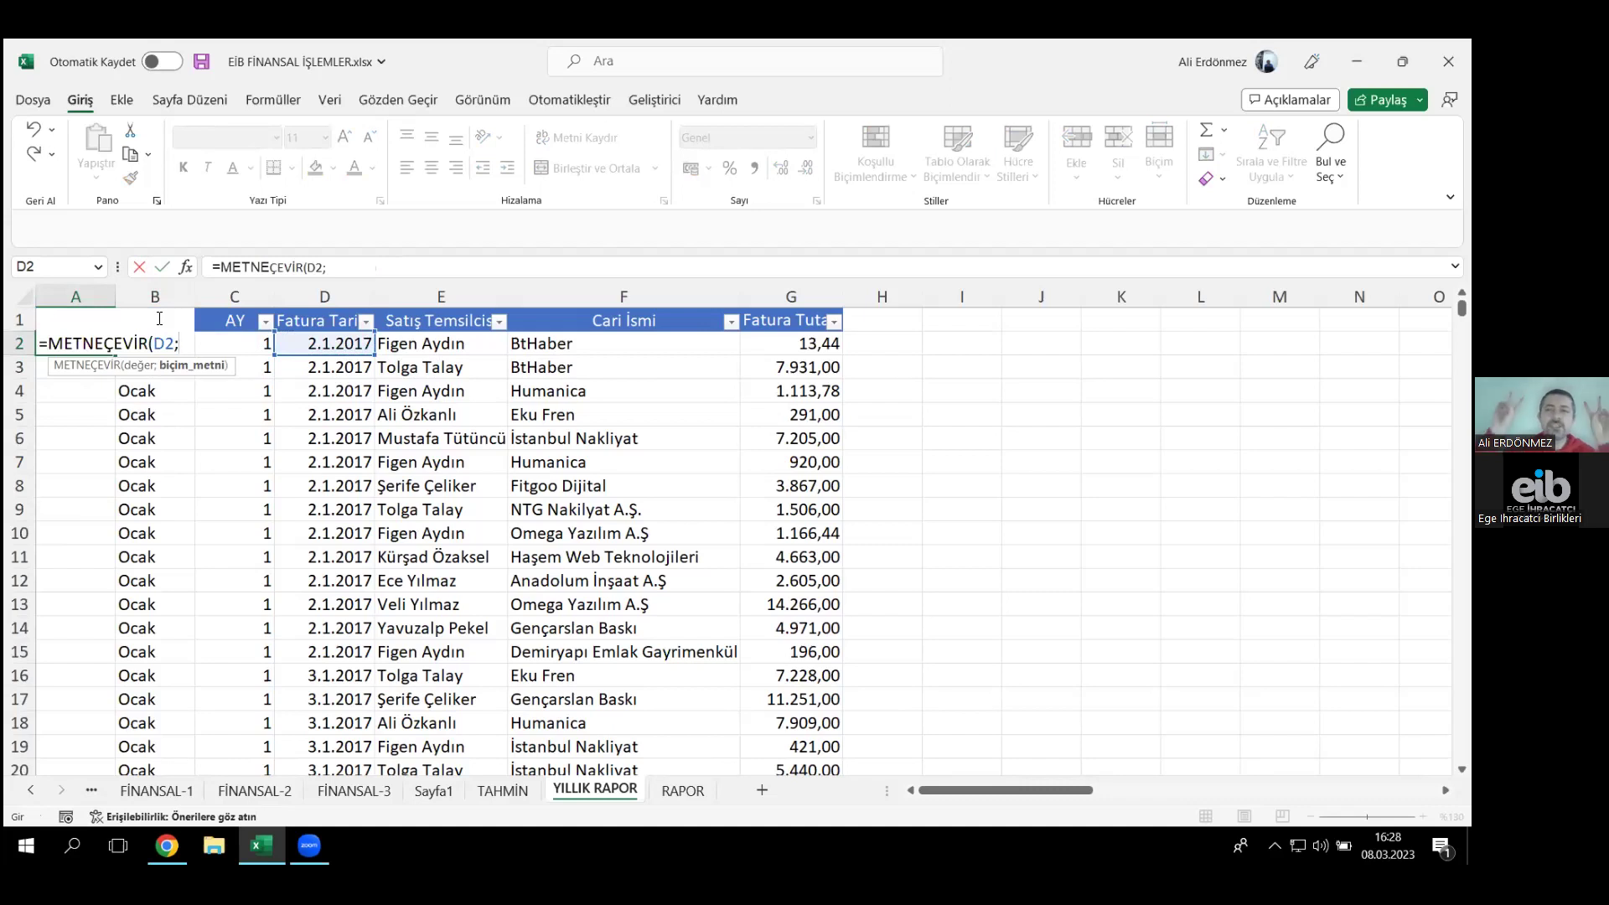
text(")
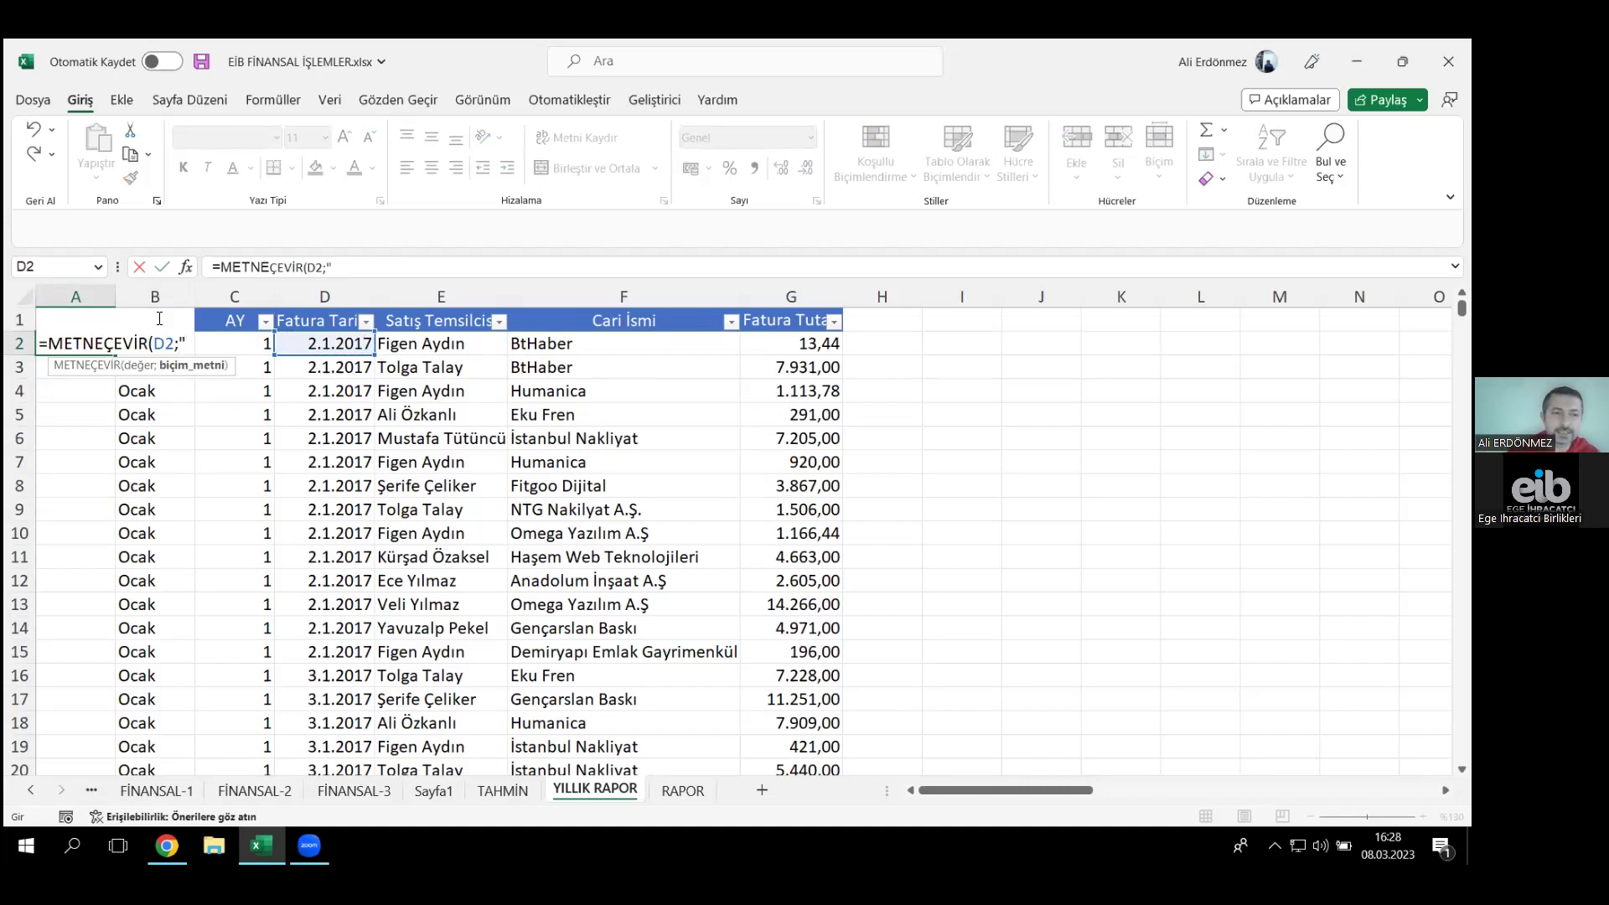
text(G"))
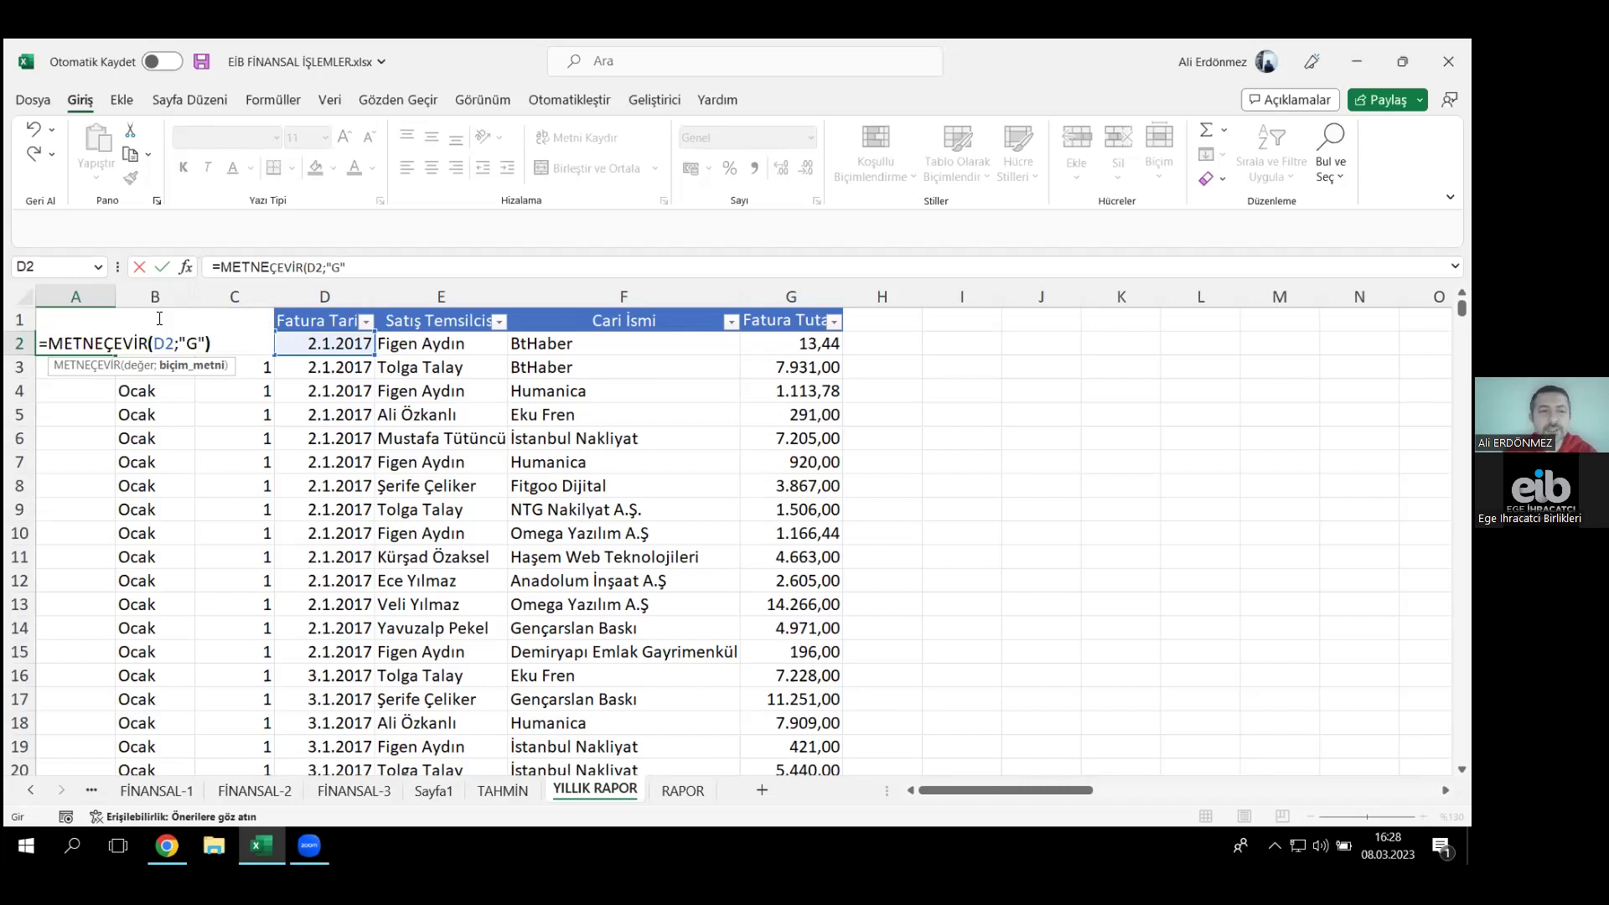
key(Return)
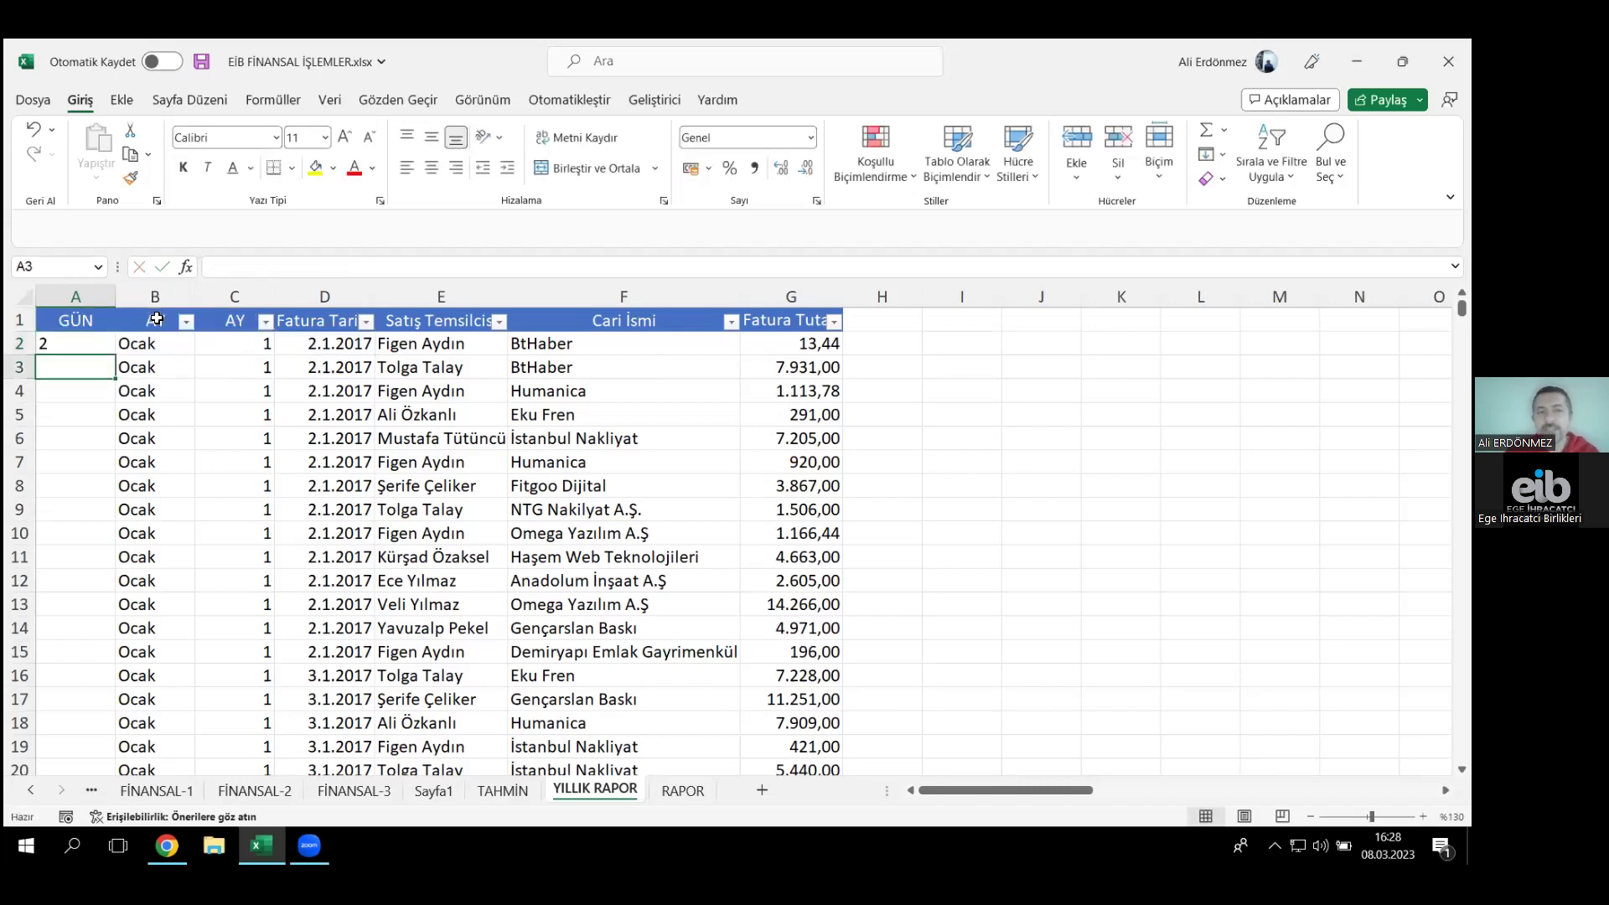
- Lengthen A2's day format code to GG, then to GGG for short weekday names
key(Up)
key(F2)
key(Left)
key(Left)
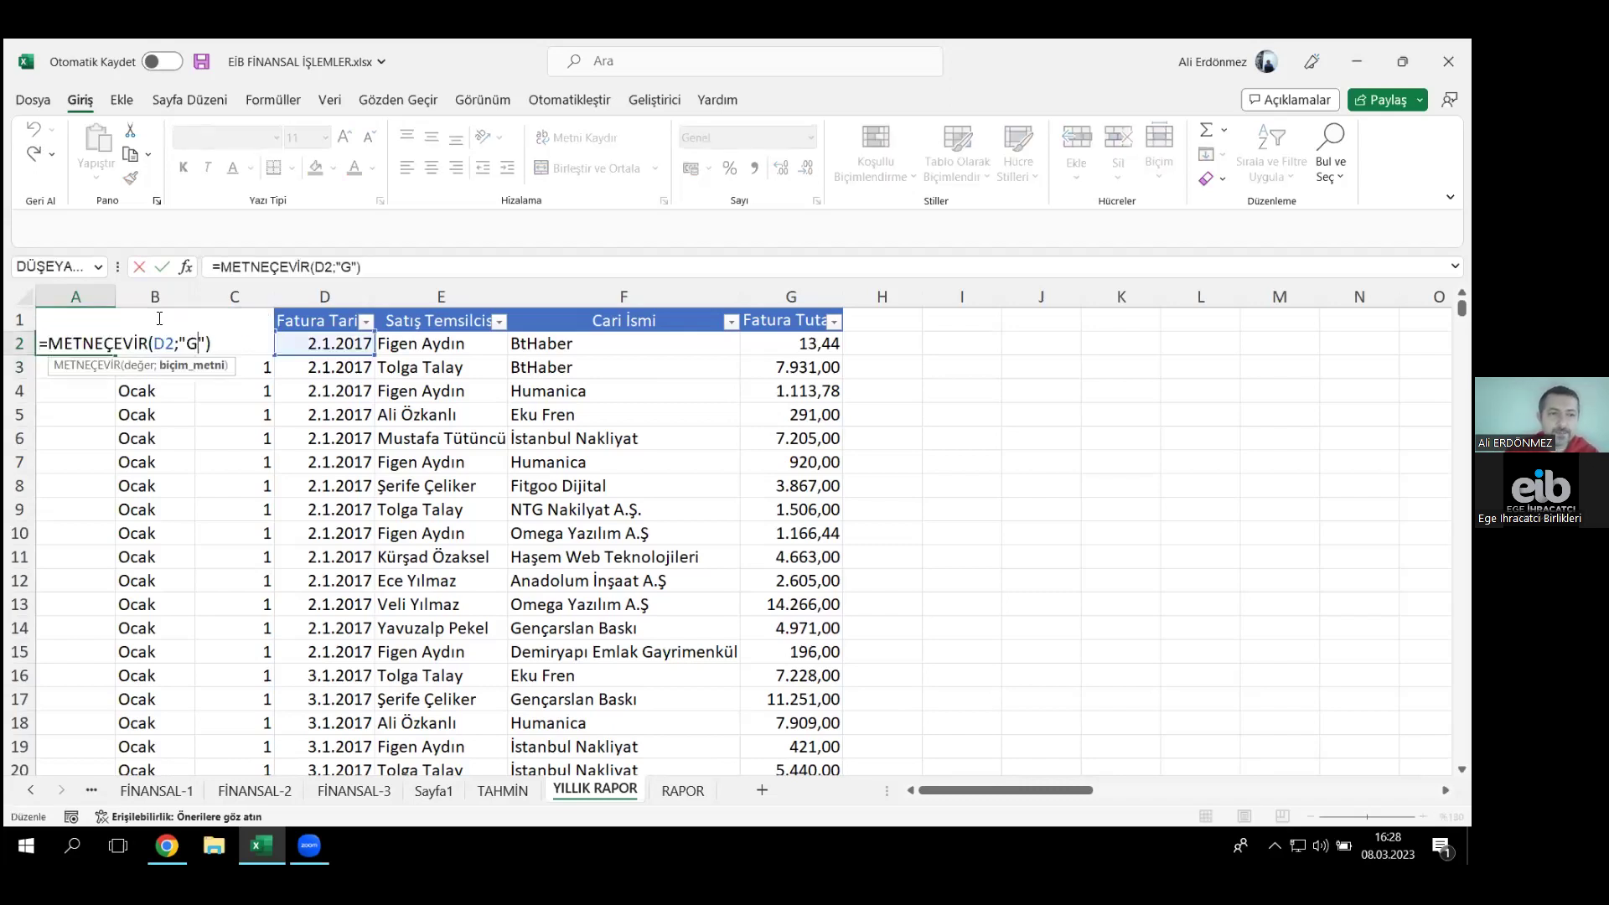
text(G)
key(Return)
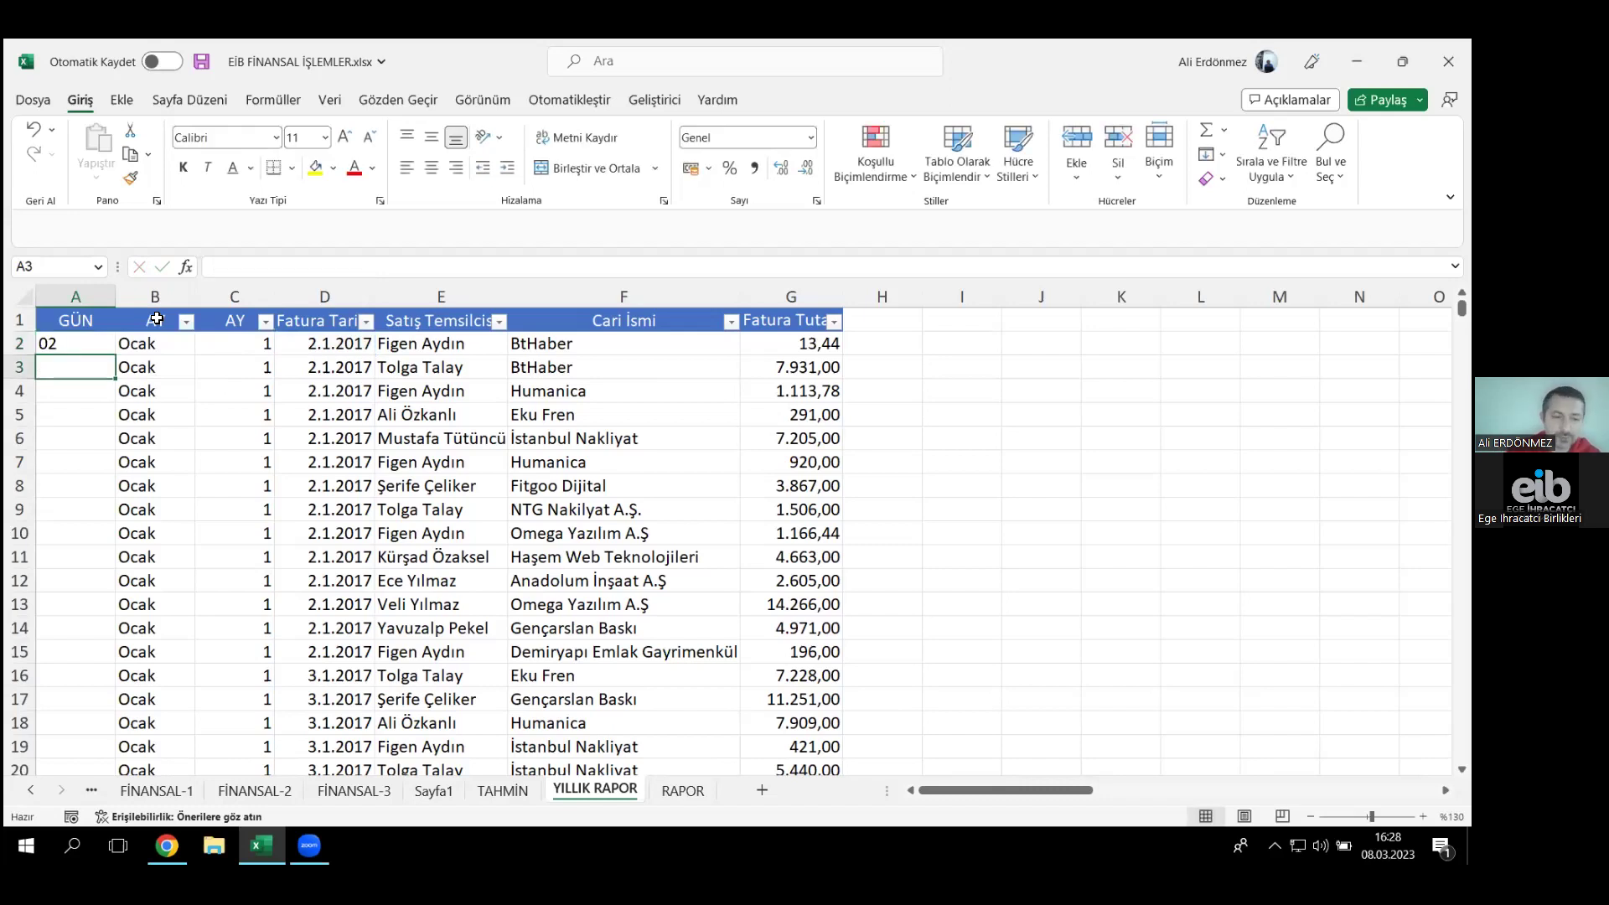
key(Up)
key(F2)
key(Left)
key(Left)
text(G)
key(Return)
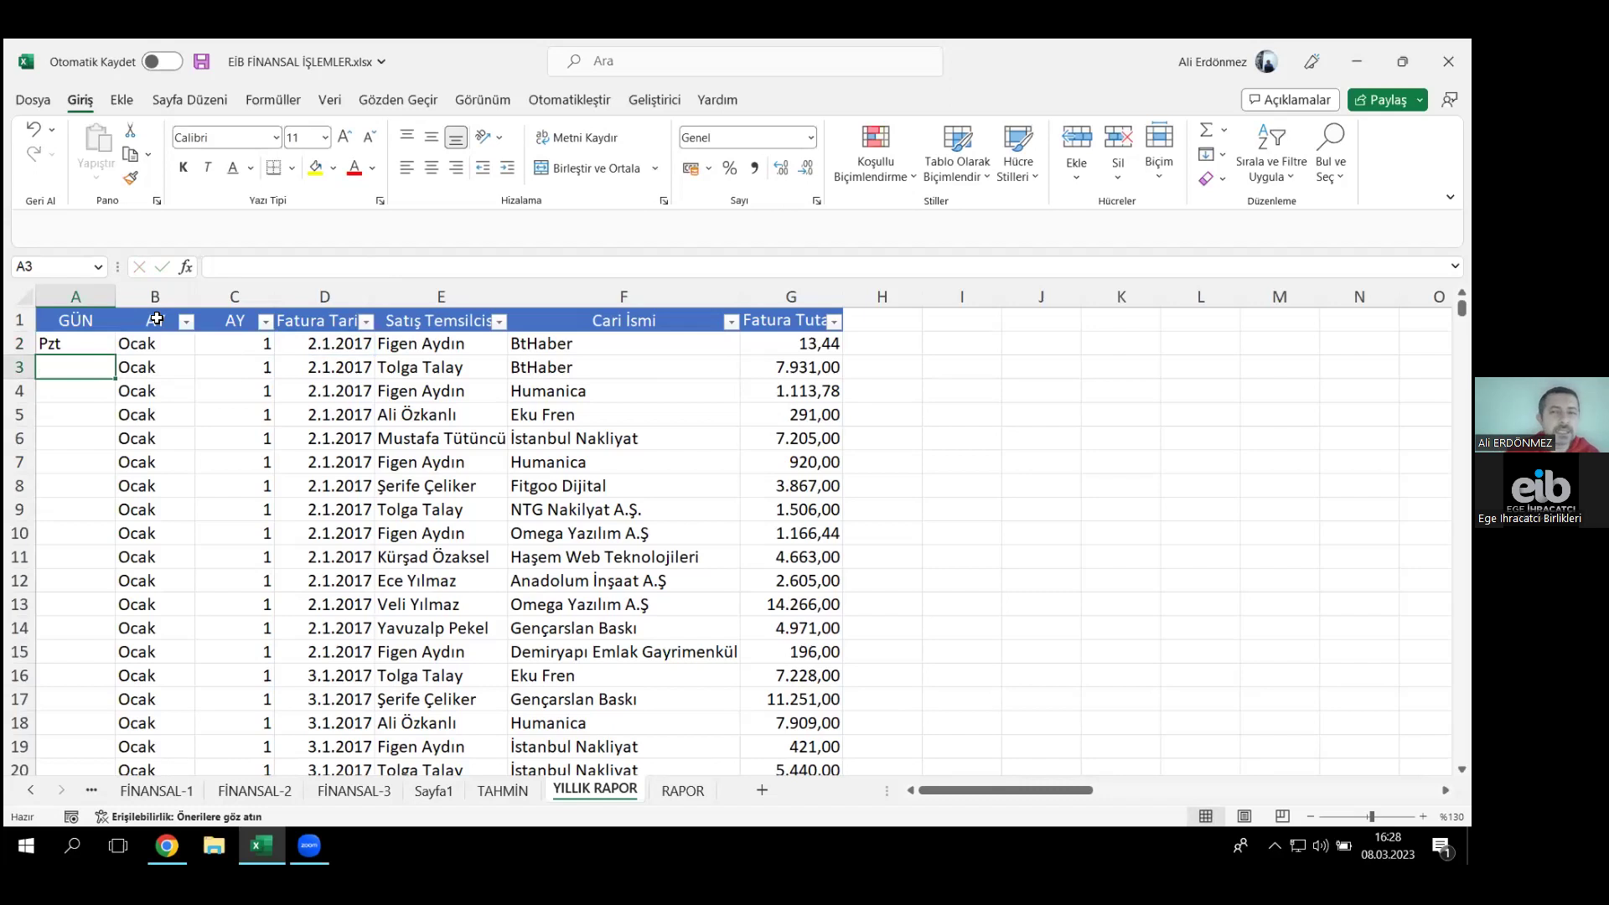
- Set the format code to GGGG for full weekday names and fill column A
key(Up)
key(F2)
key(Left)
key(Left)
text(G)
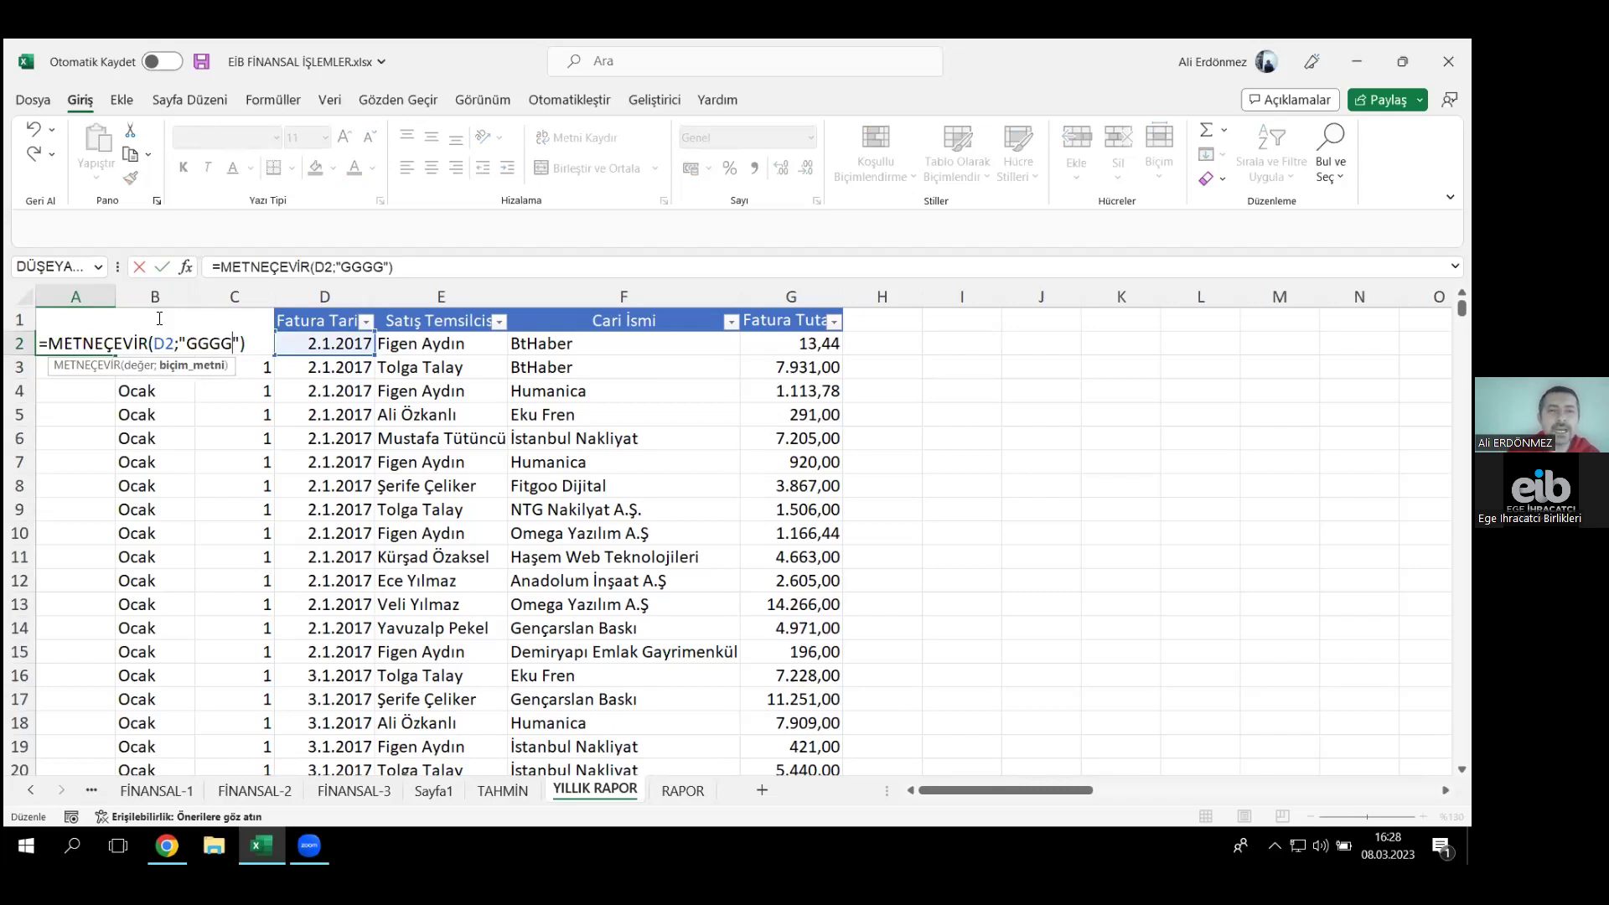
key(ctrl+Return)
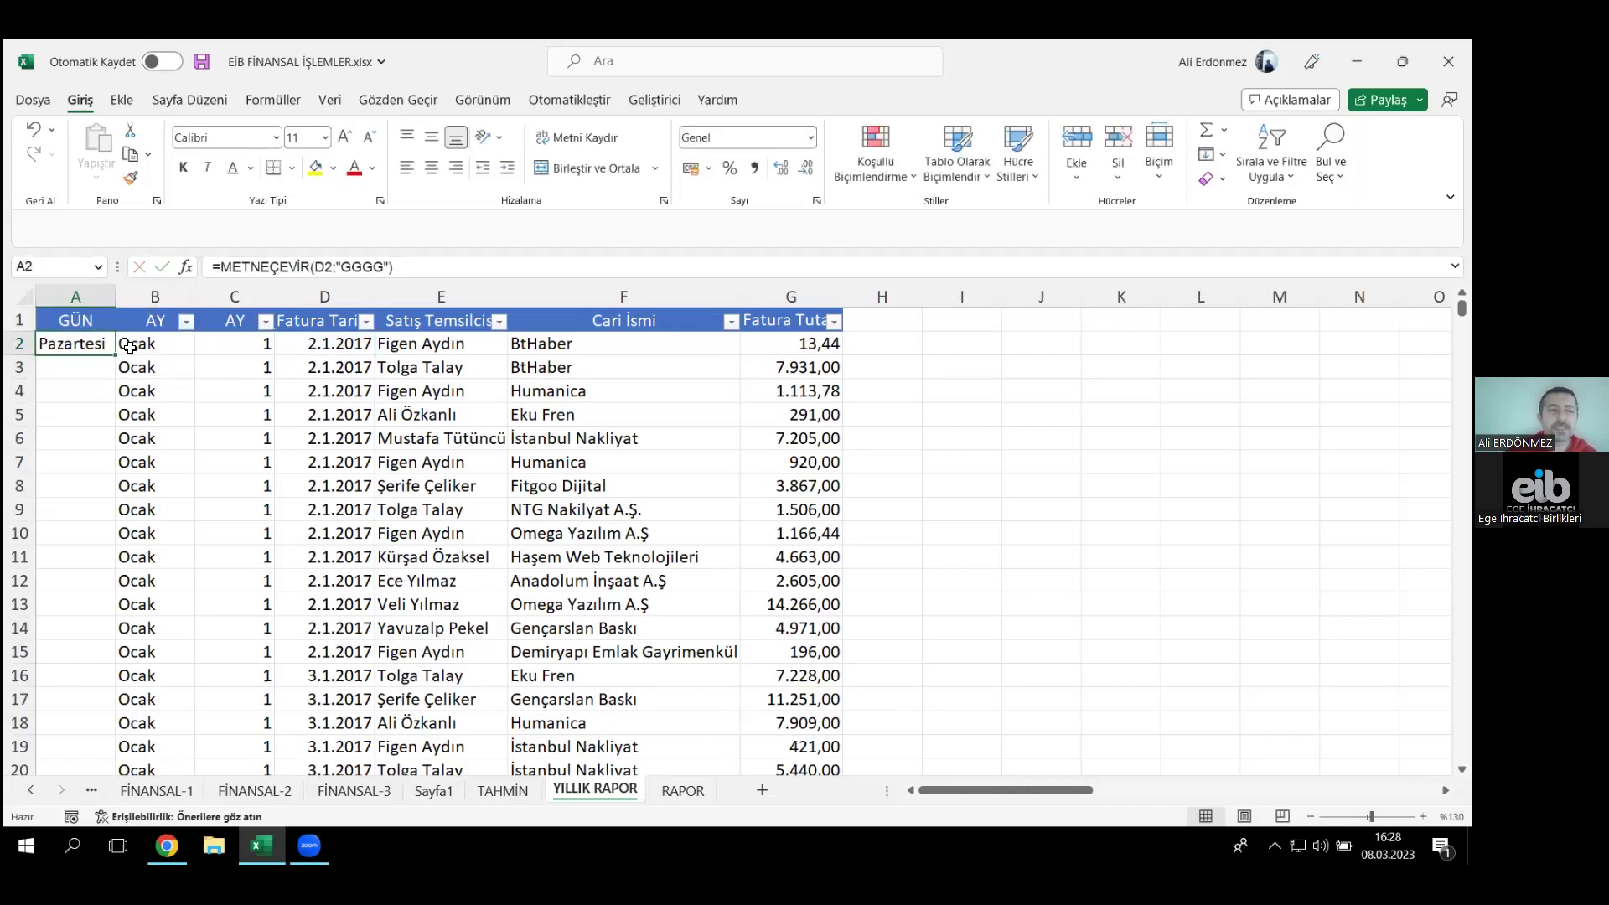
double_click(115, 355)
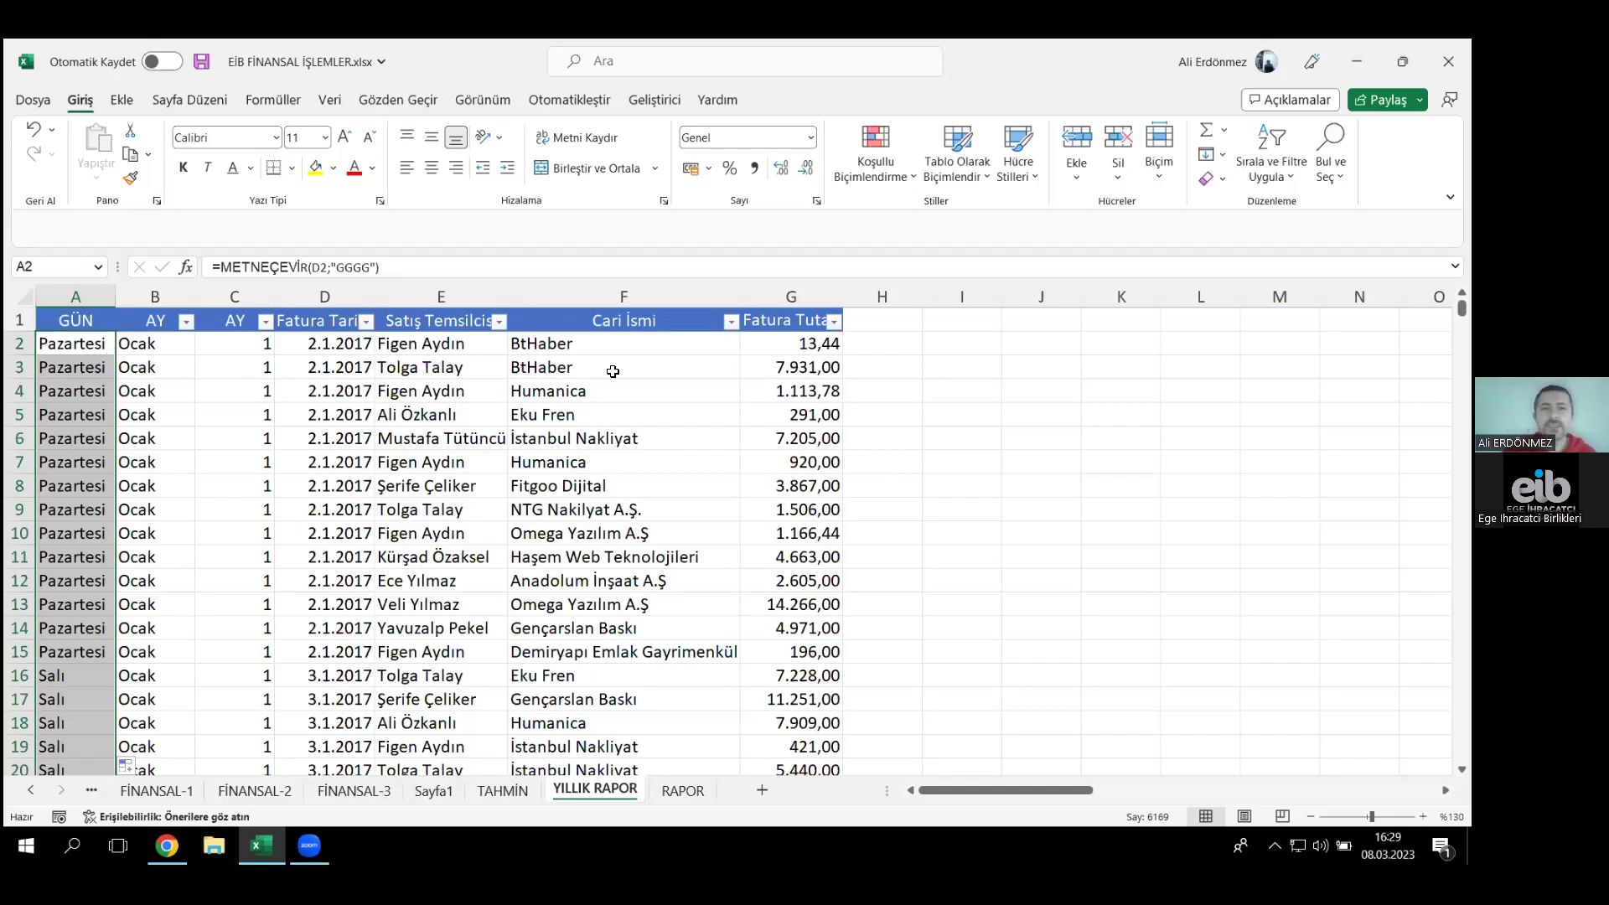
- Type GÜN in I1 and PAZARTESİ in I2, filling the weekdays down to PAZAR
click(990, 322)
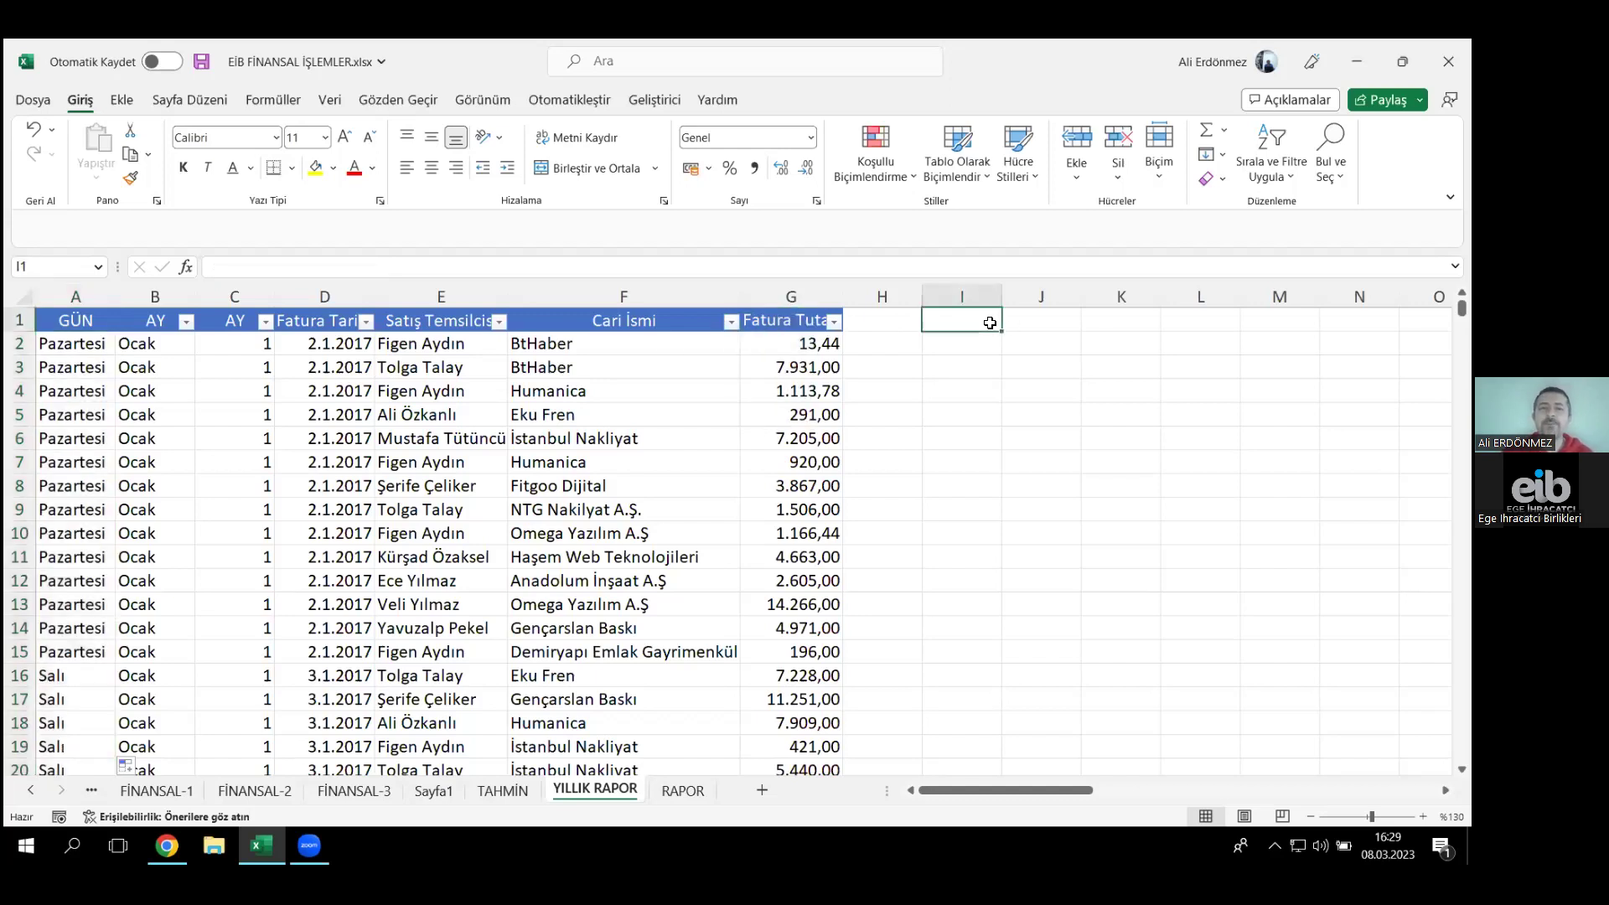
text(GÜN)
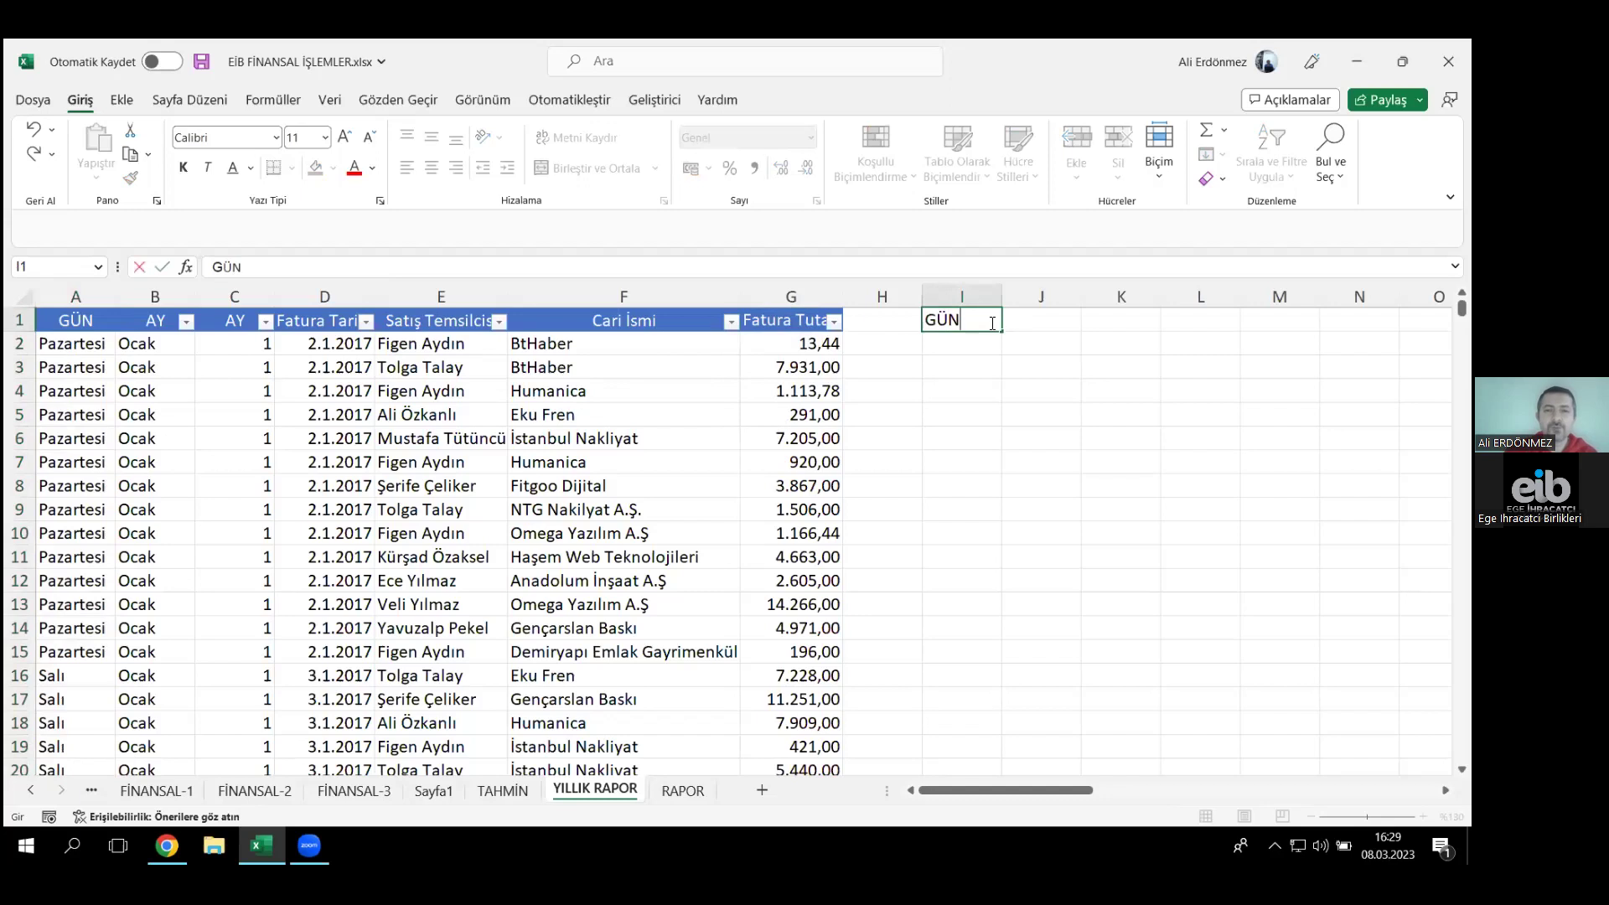
key(Return)
text(PAZARTESİ)
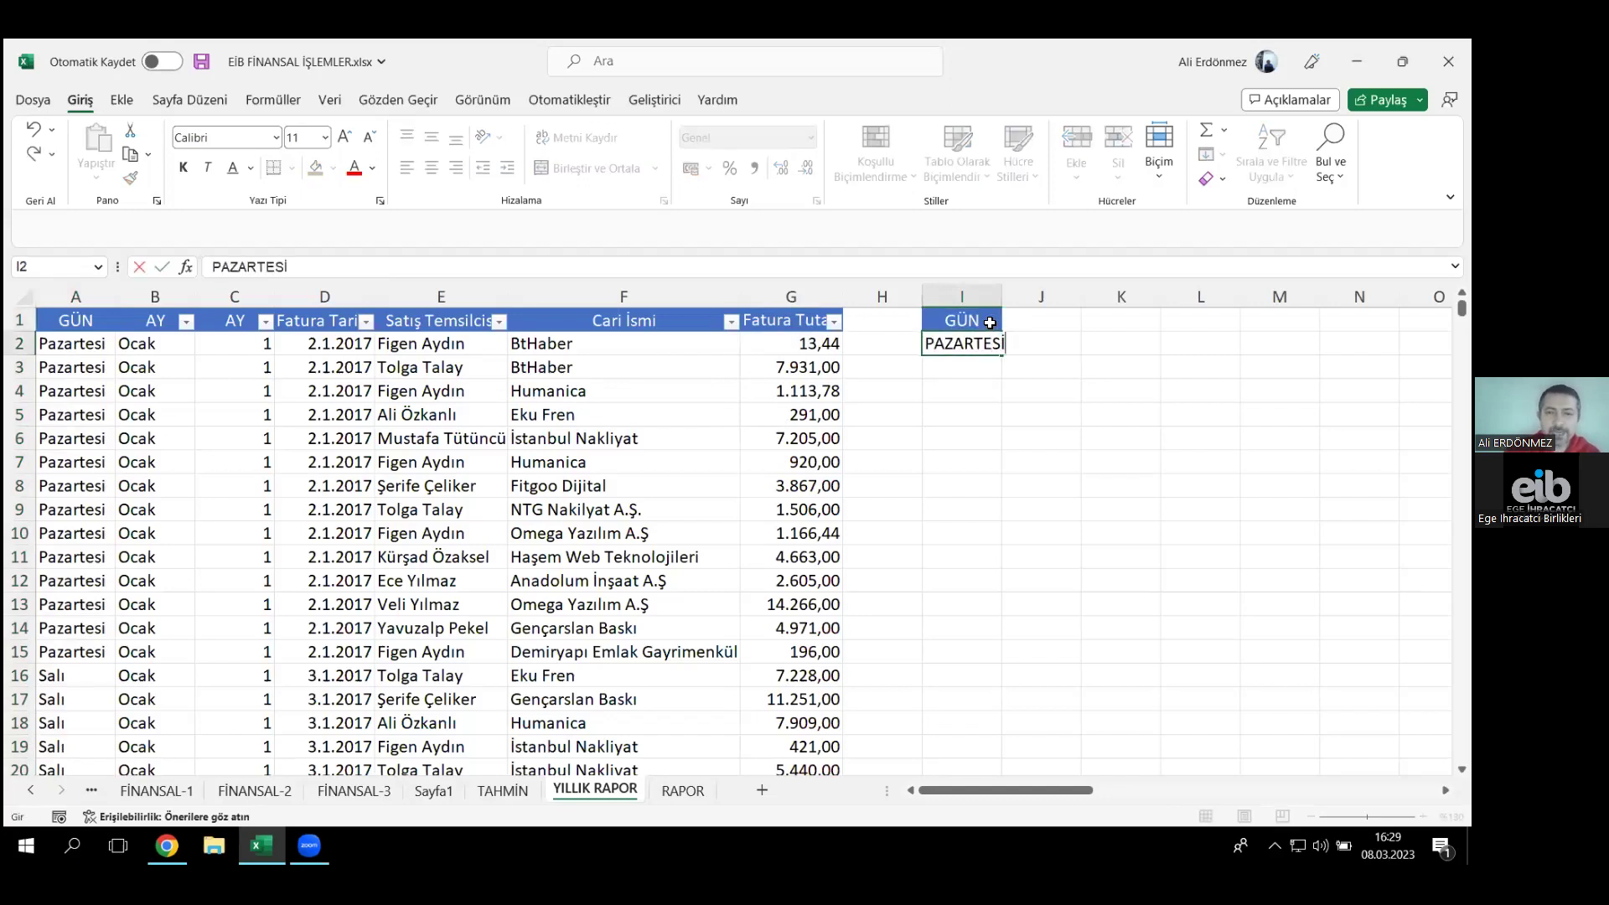
key(Return)
click(998, 345)
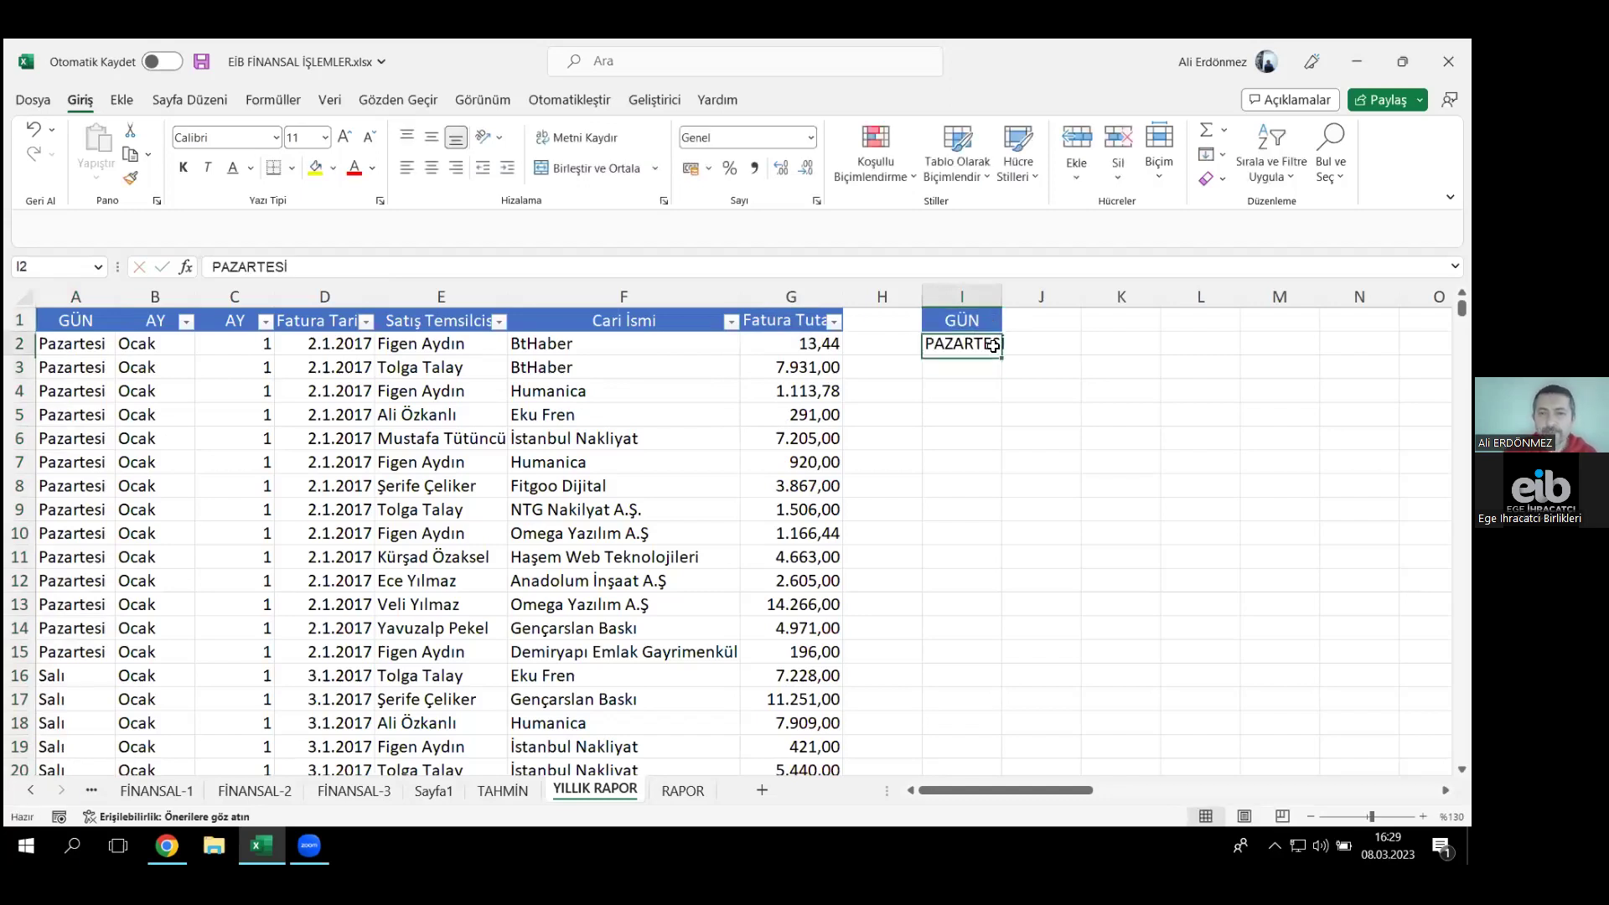
drag(1002, 355, 993, 492)
drag(1004, 295, 1021, 295)
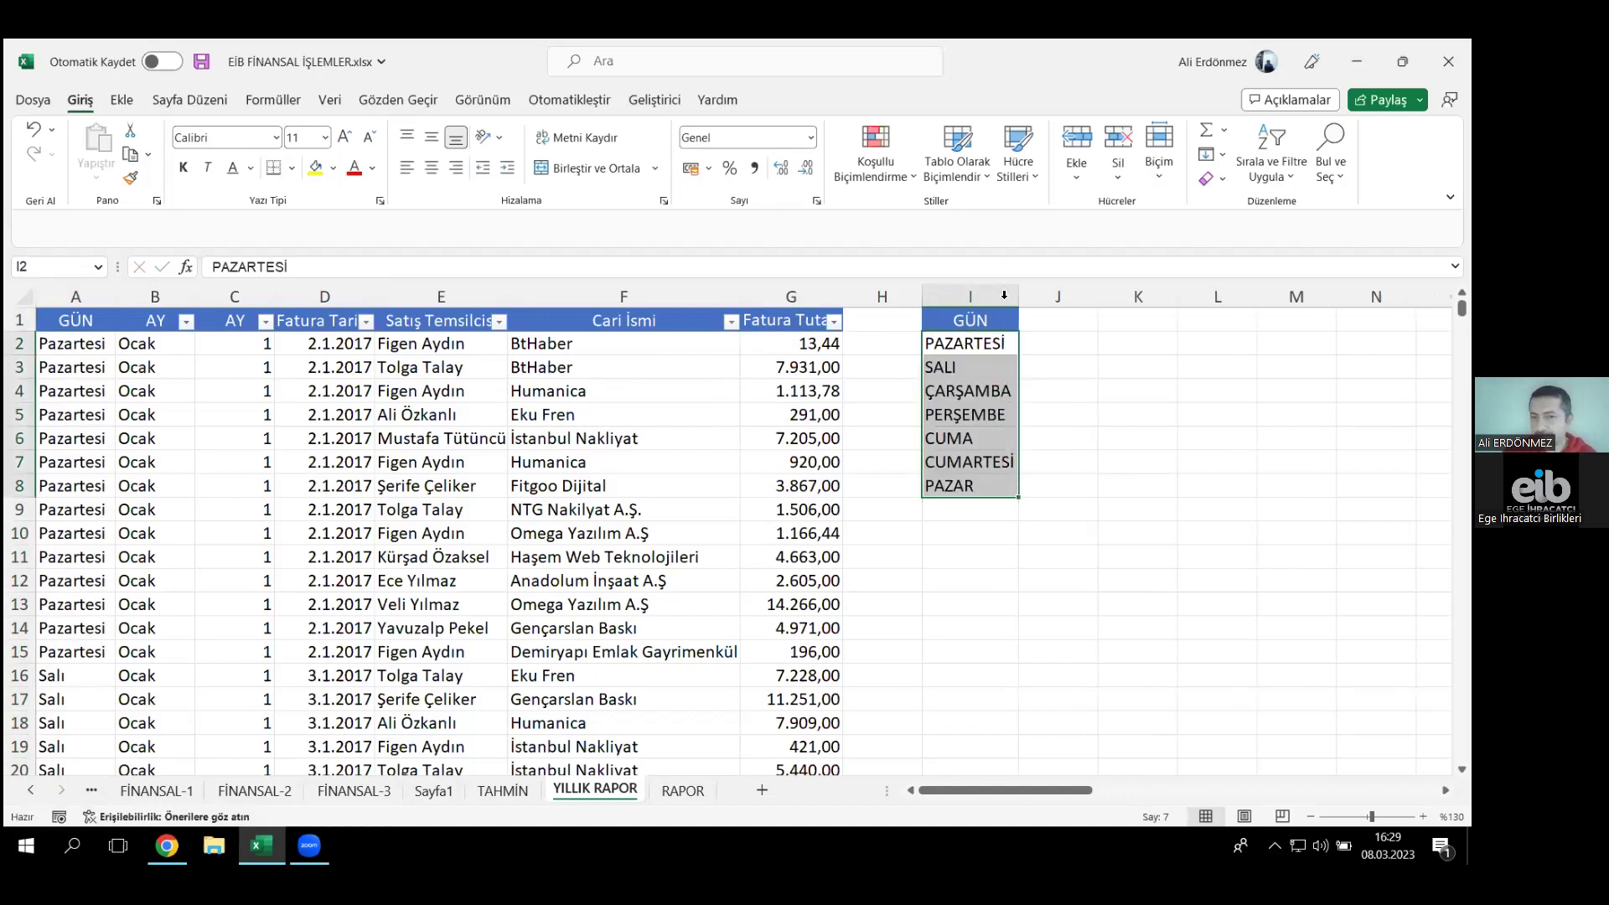
- Head J1 TOPLAM and build =ÇOKETOPLA(G:G;A:A;I2) with its sum range, criteria range and criterion
click(1041, 327)
text(TOPLAM)
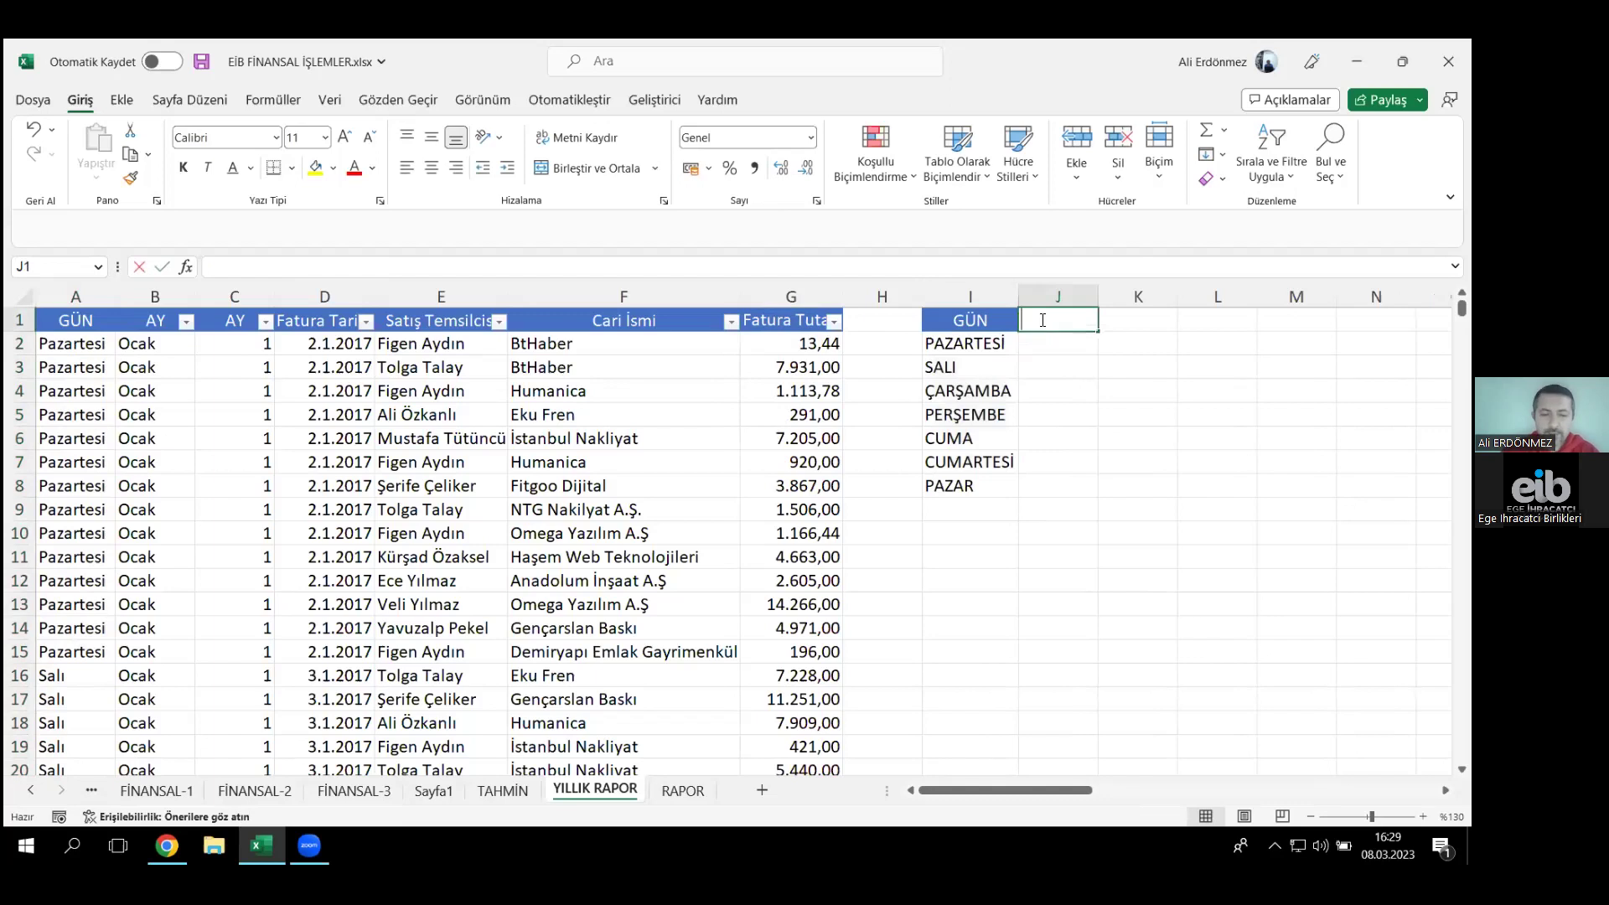
key(Return)
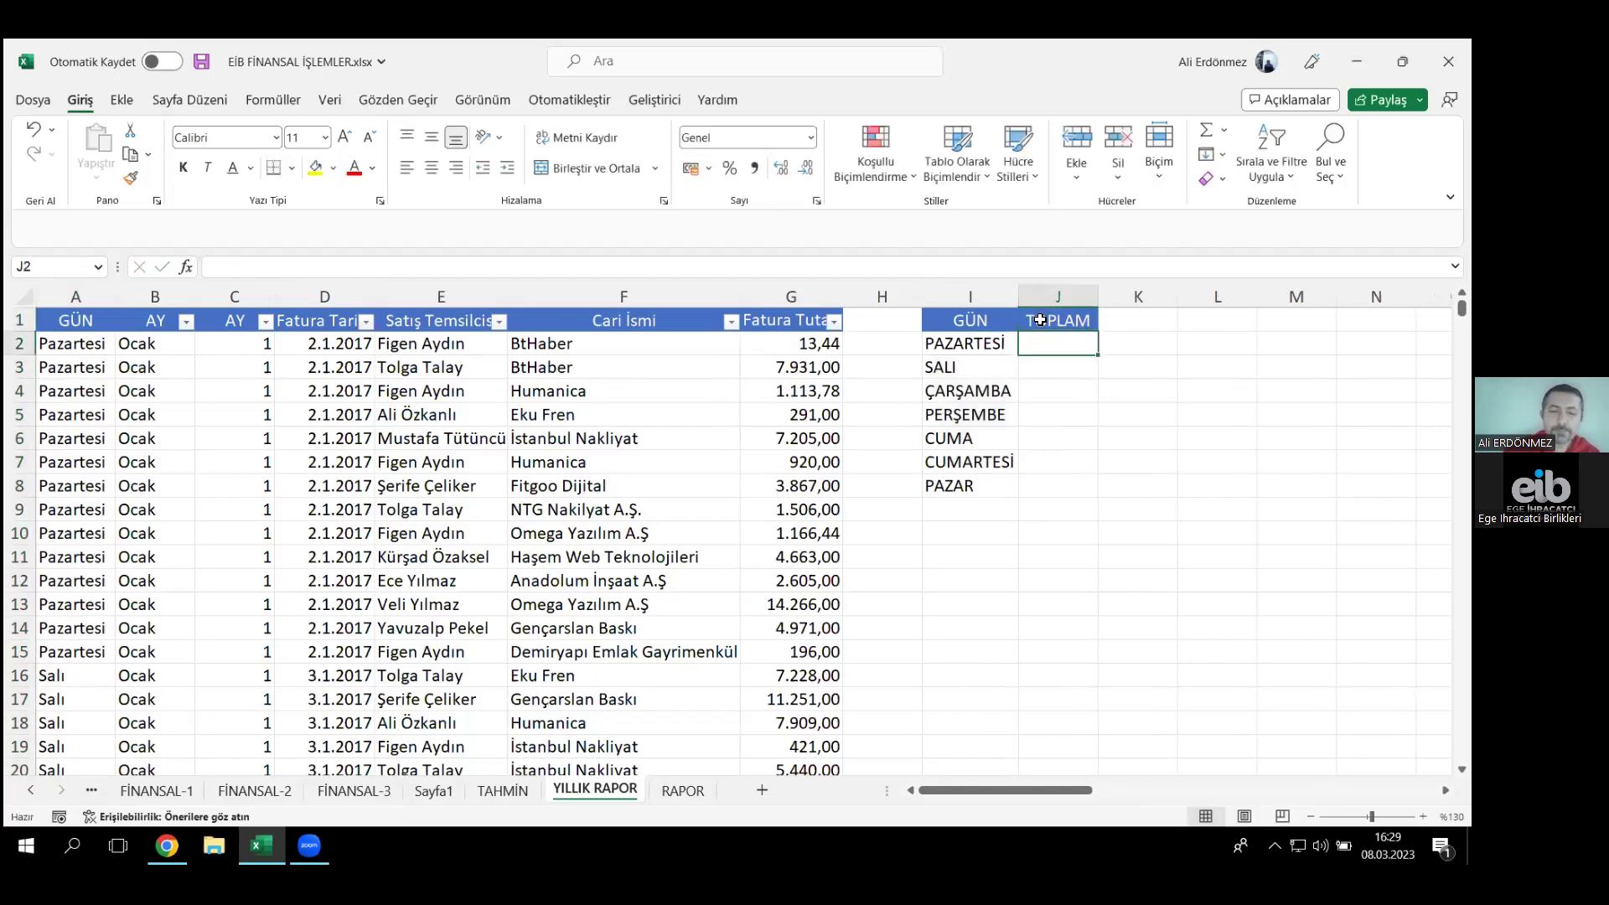
text(=)
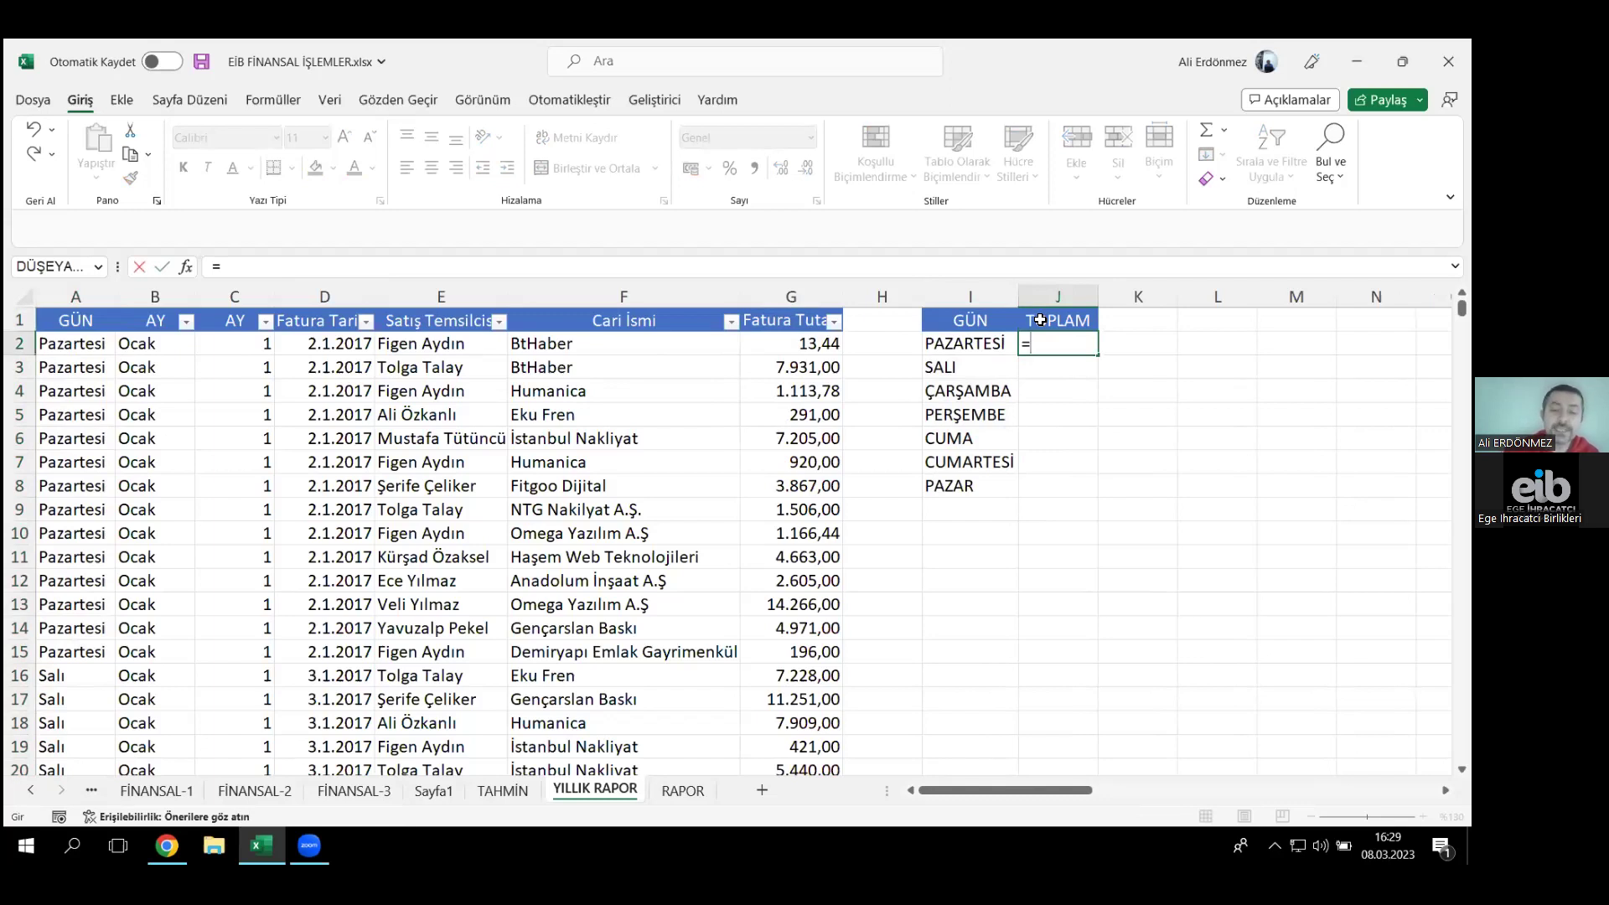
text(ÇOKETOPLA()
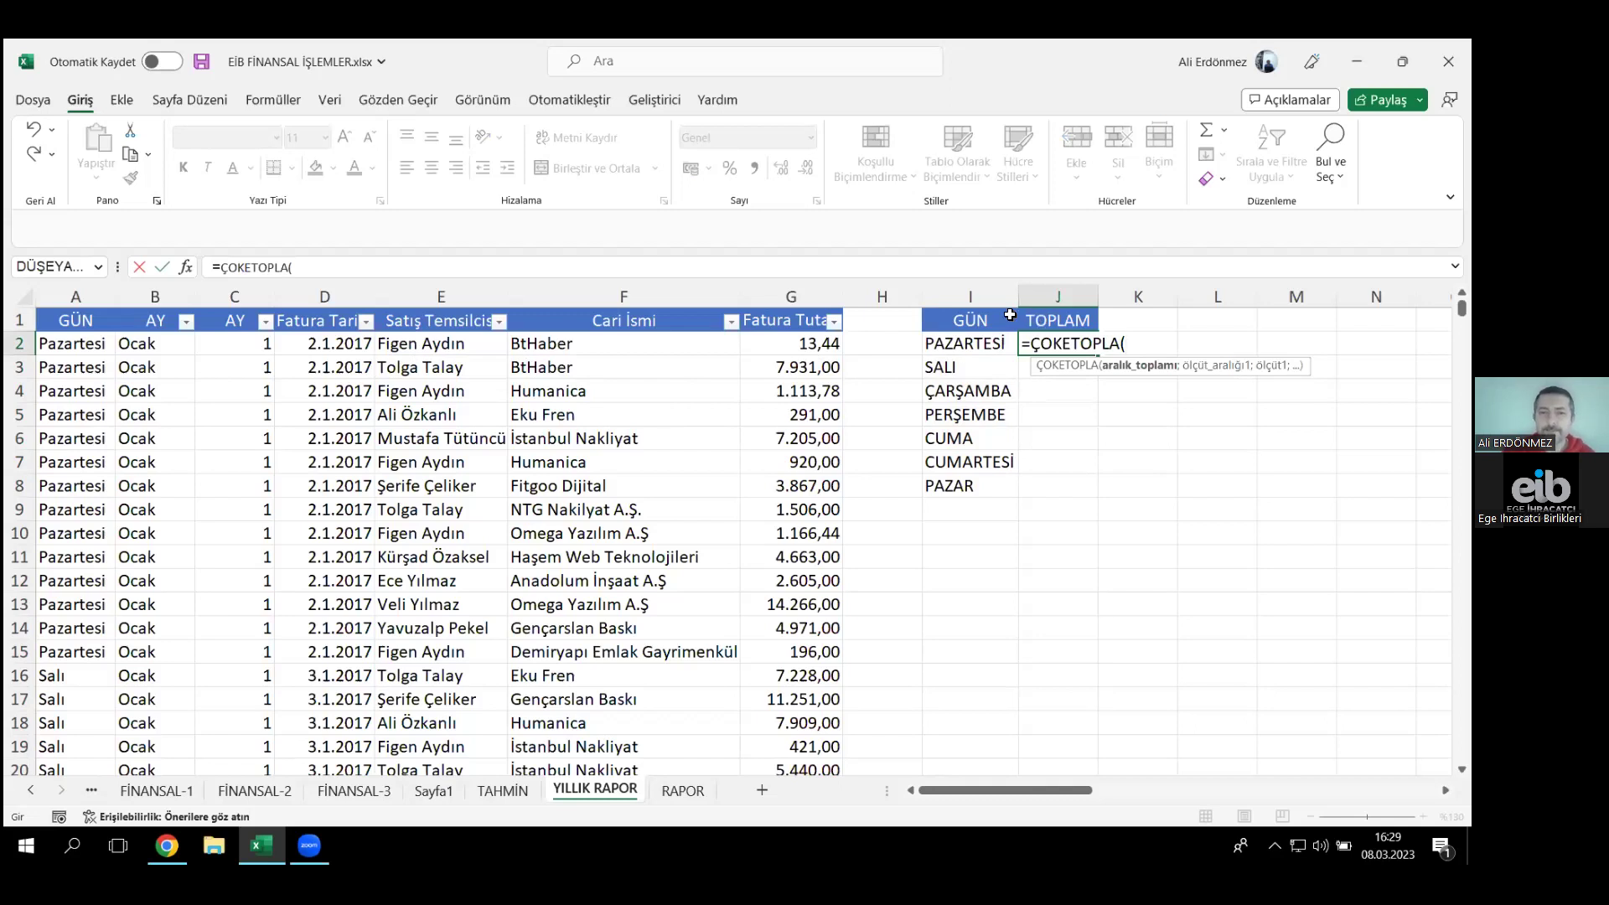
click(783, 296)
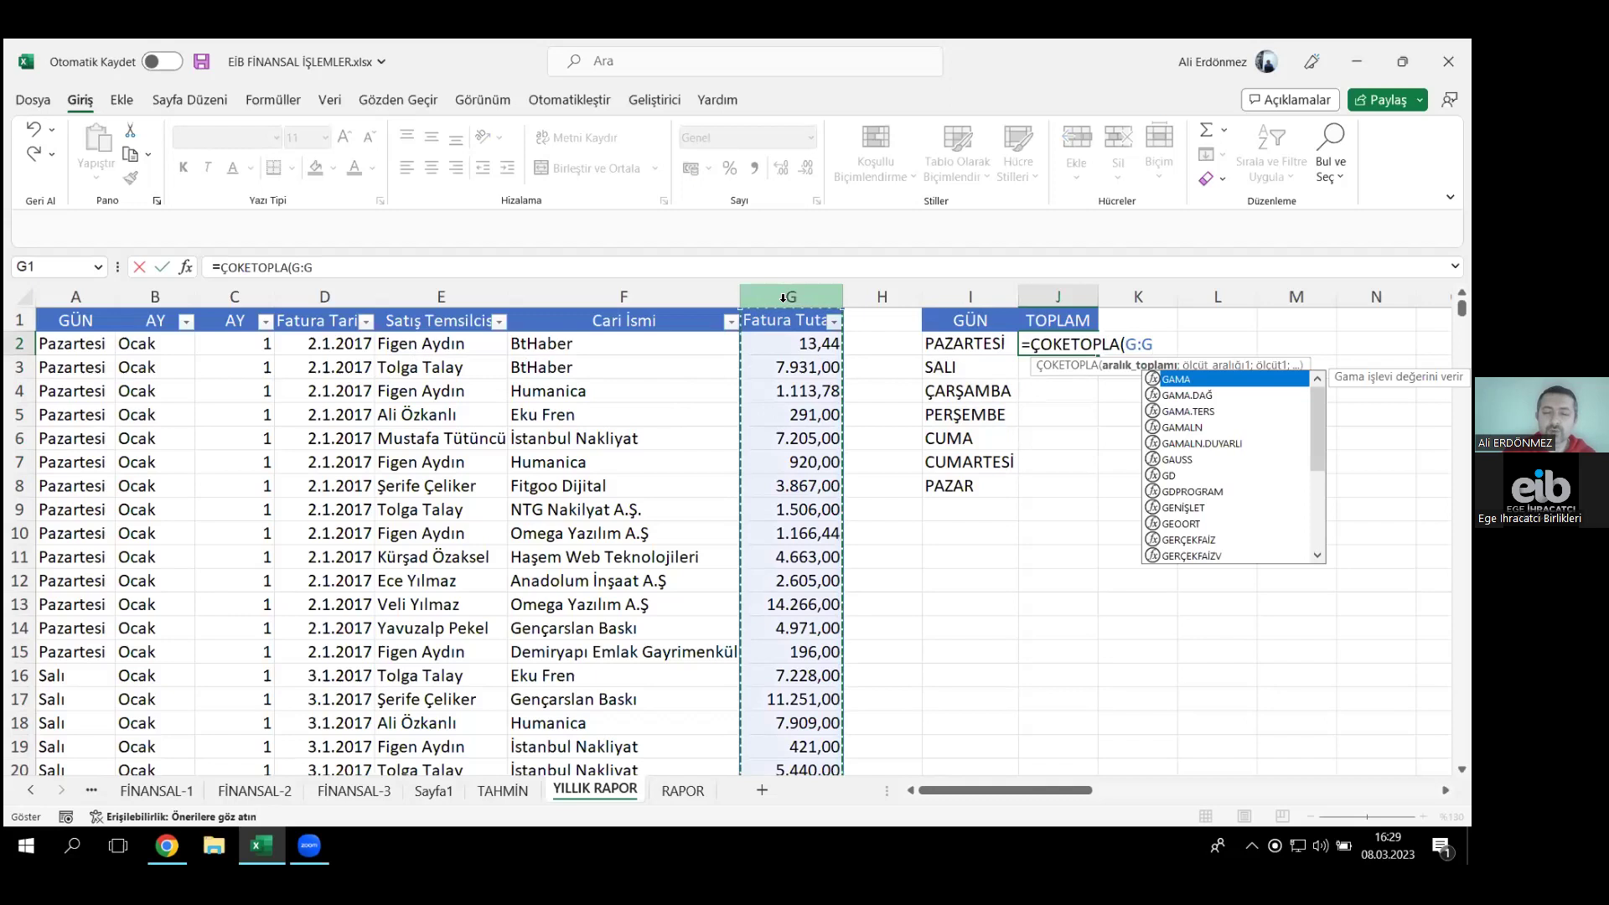
text(;)
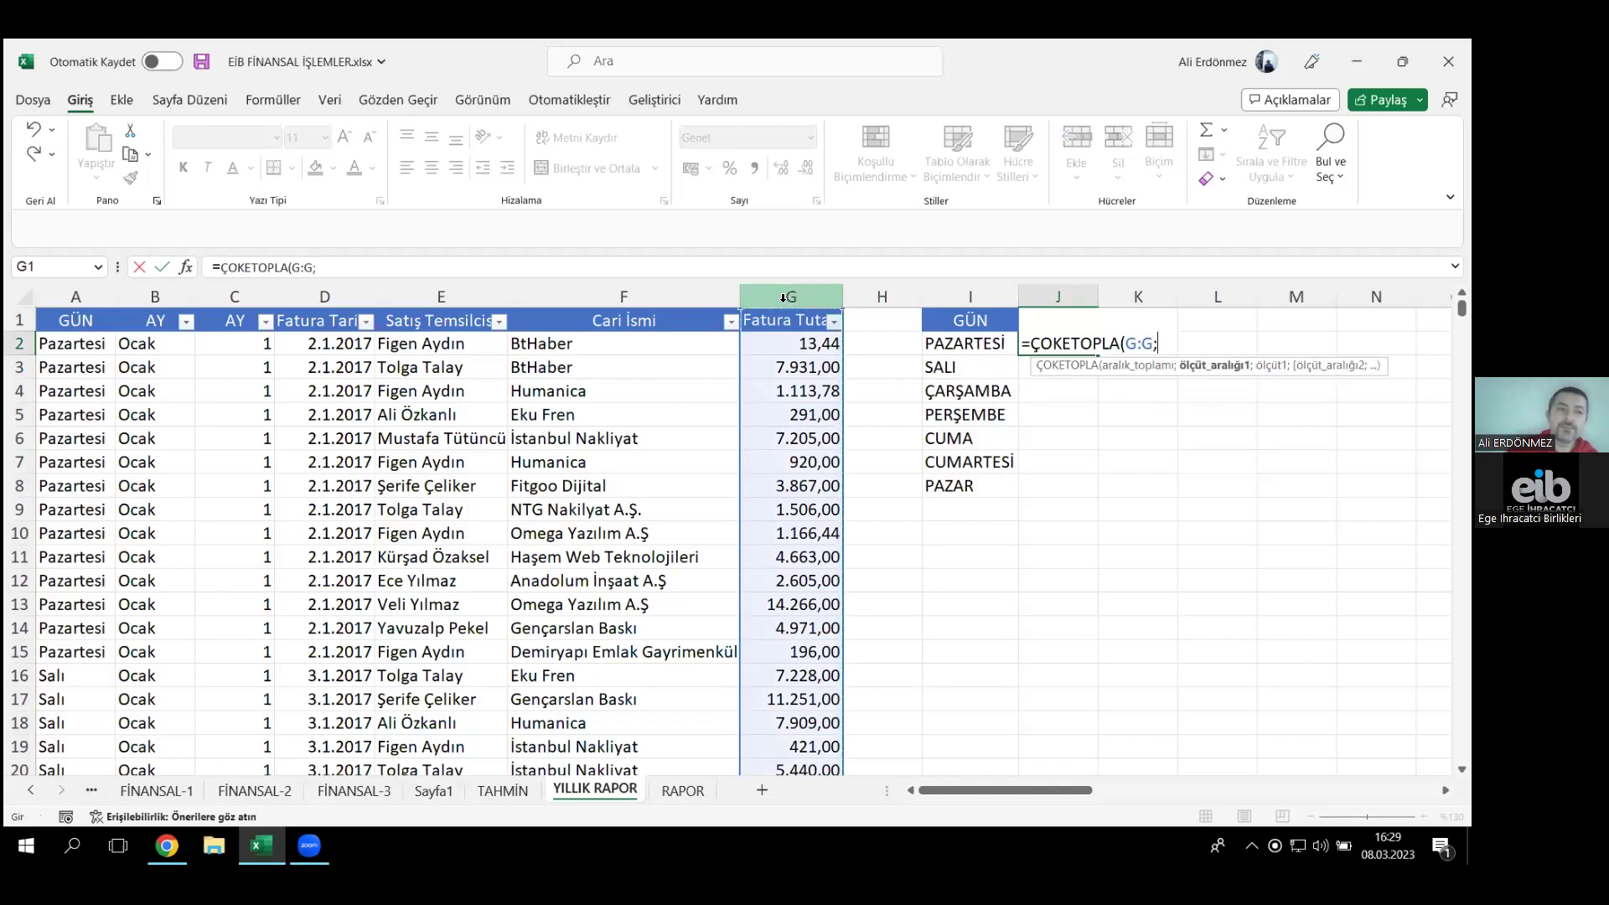
click(70, 292)
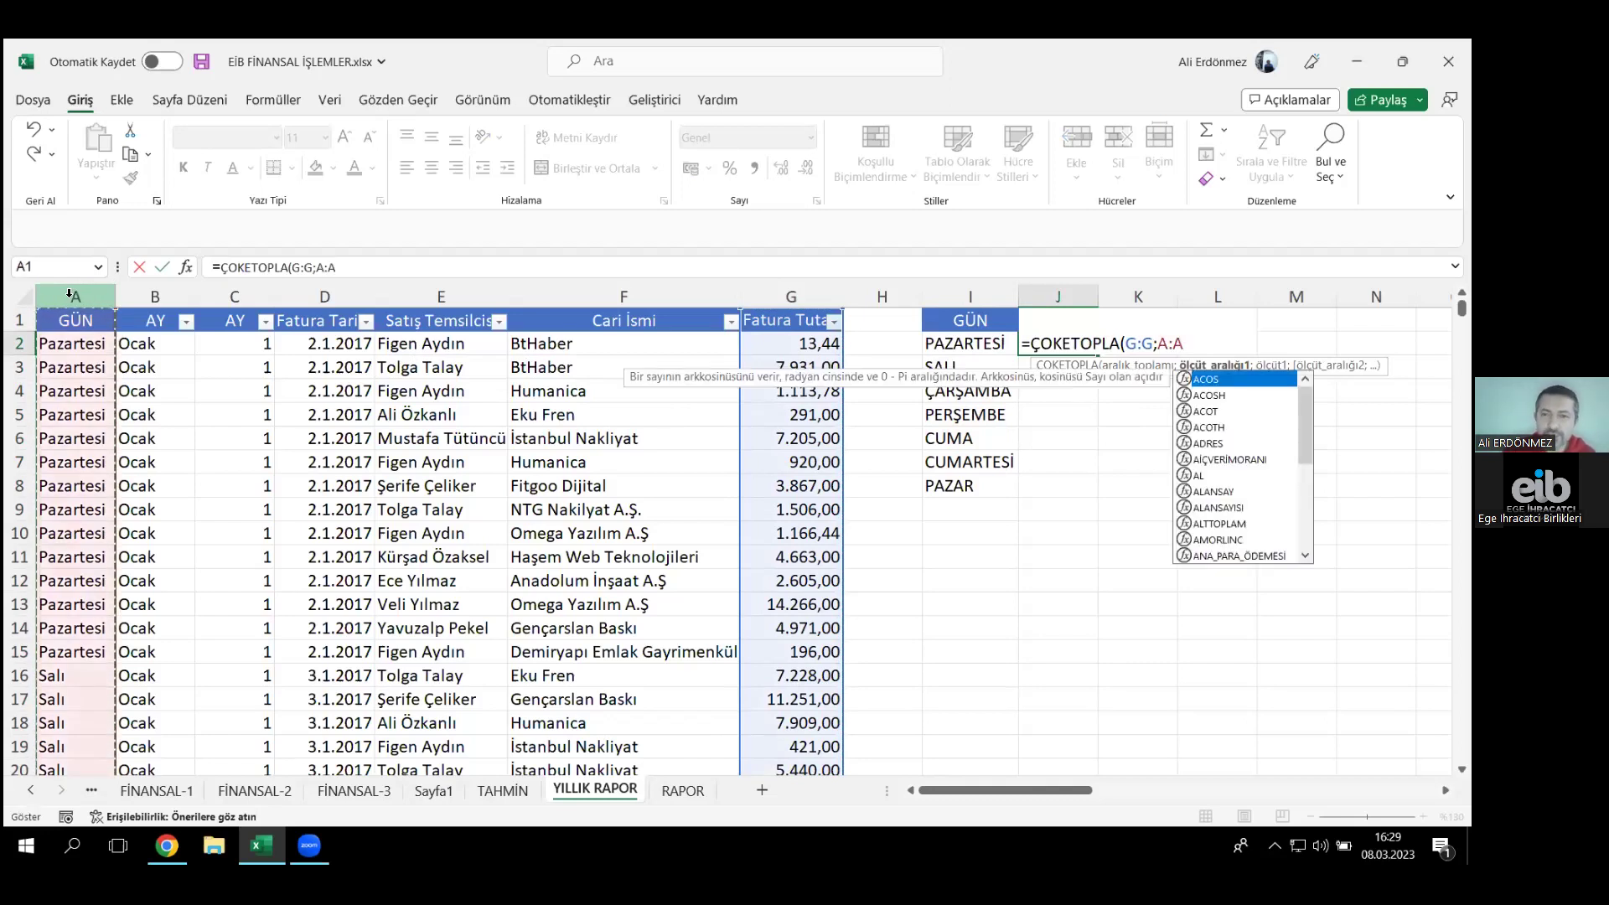
text(;)
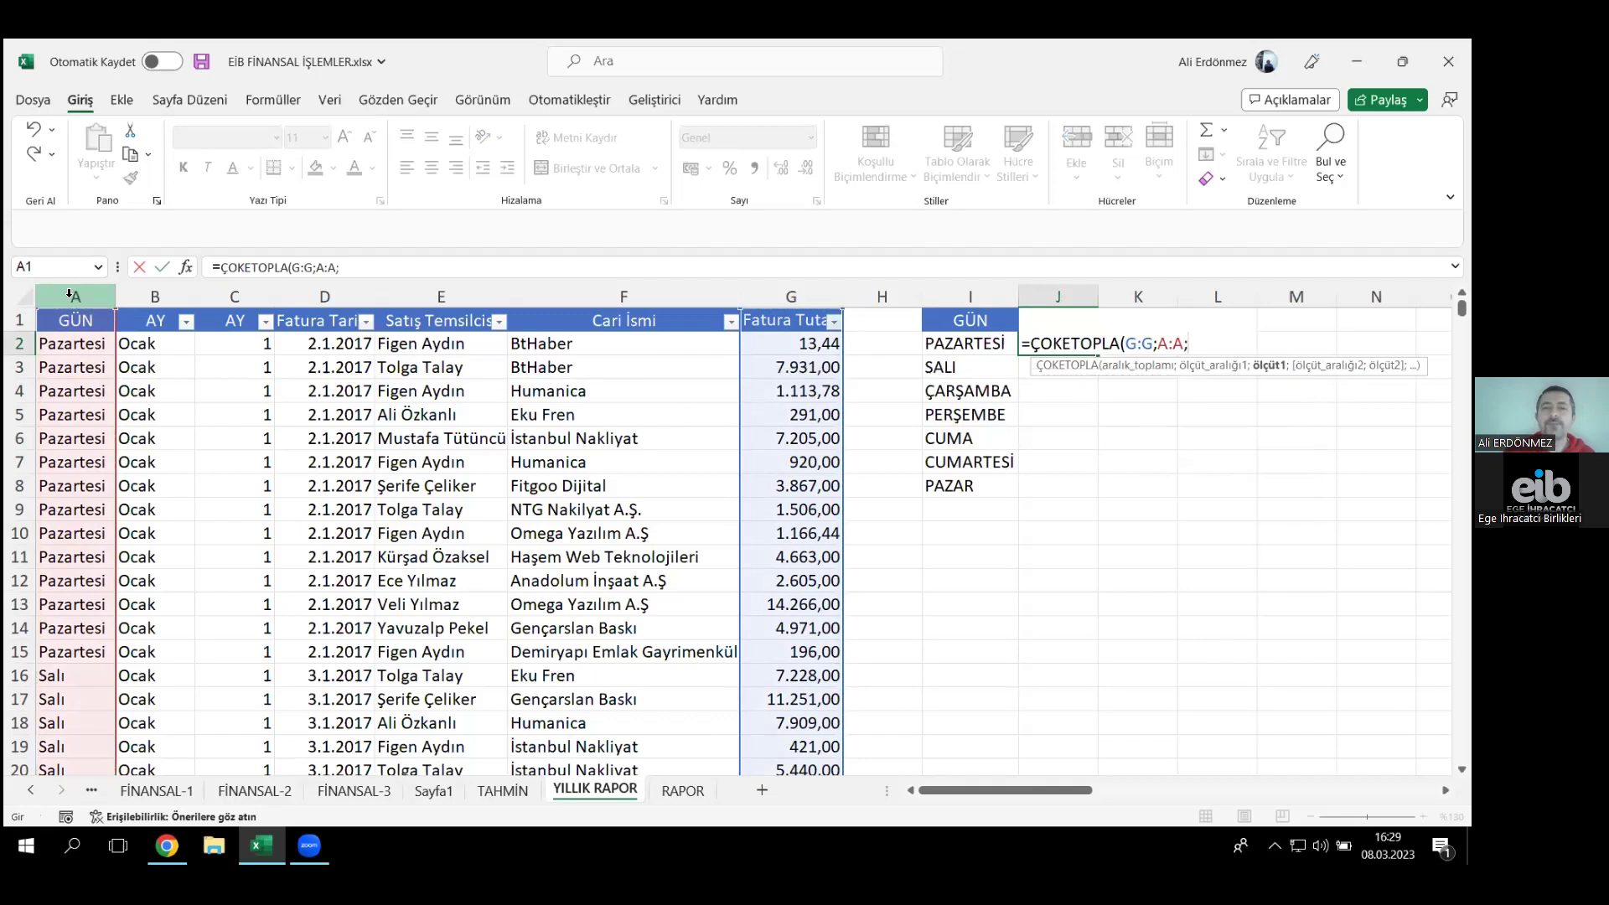
click(985, 340)
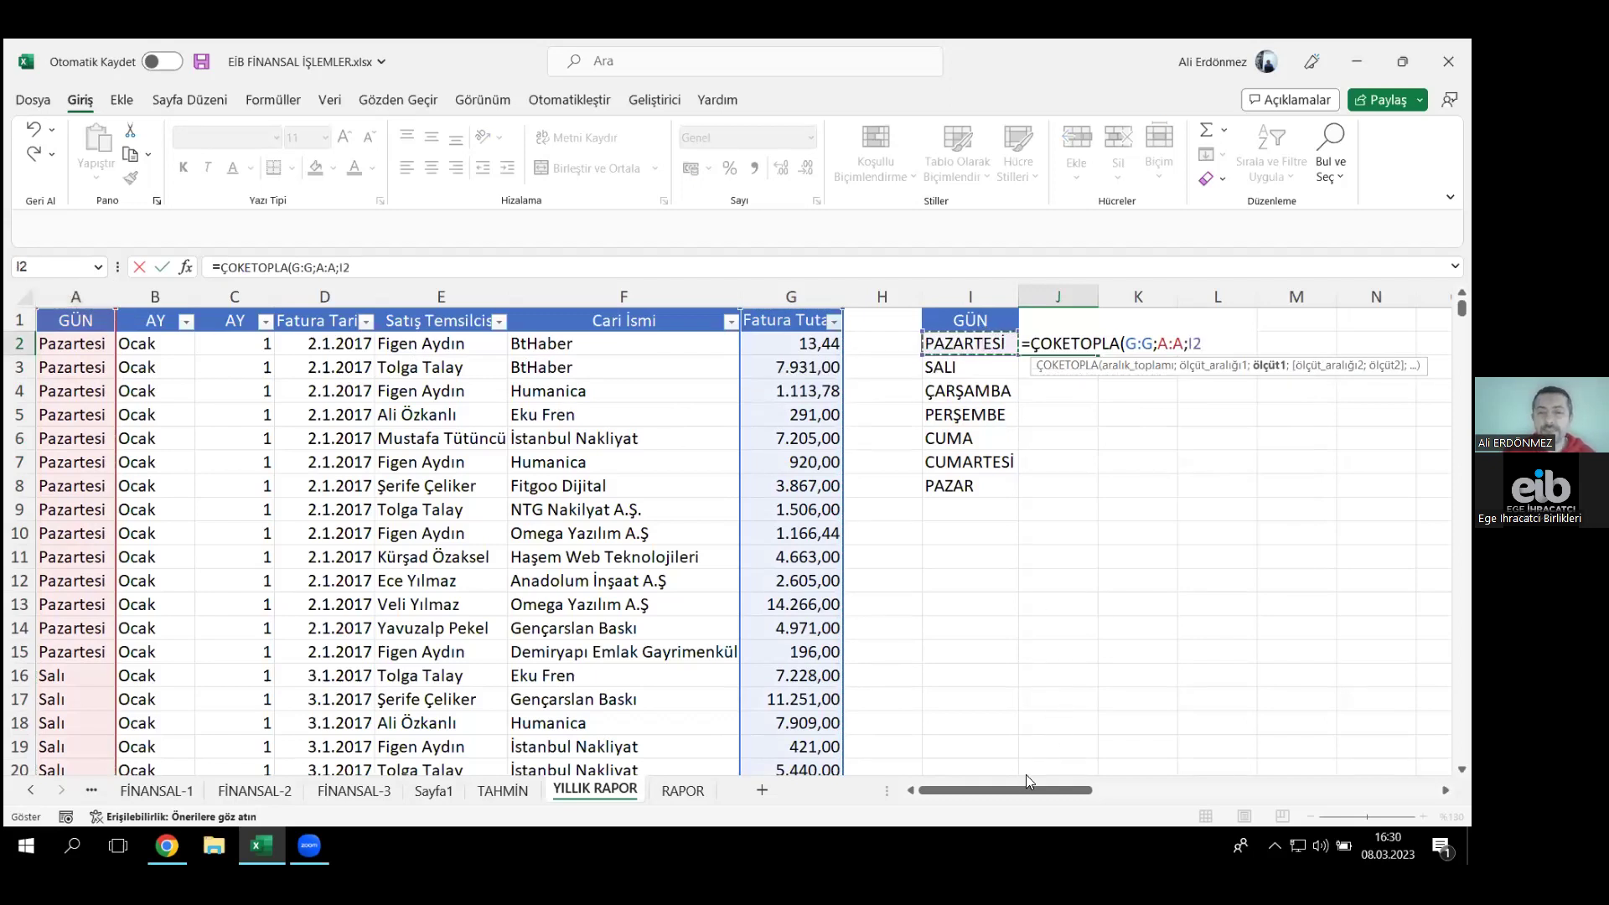
- Finish the formula and fill weekday totals down to PAZAR, from 4801616 to 5142336
drag(1079, 792, 1124, 794)
click(912, 791)
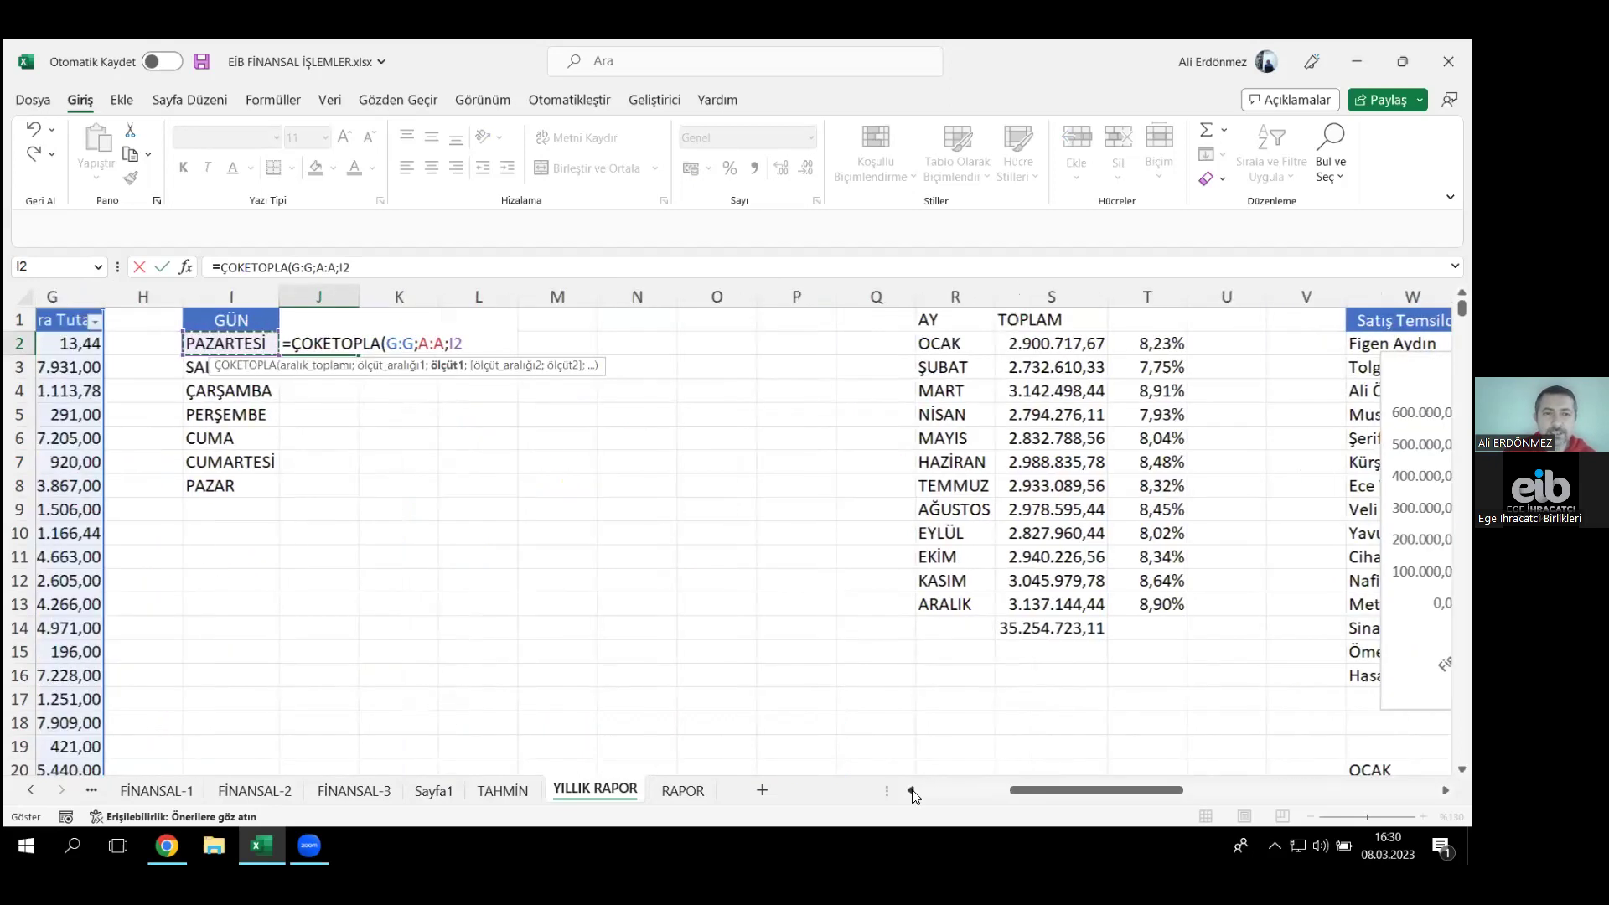
click(912, 790)
click(912, 791)
text())
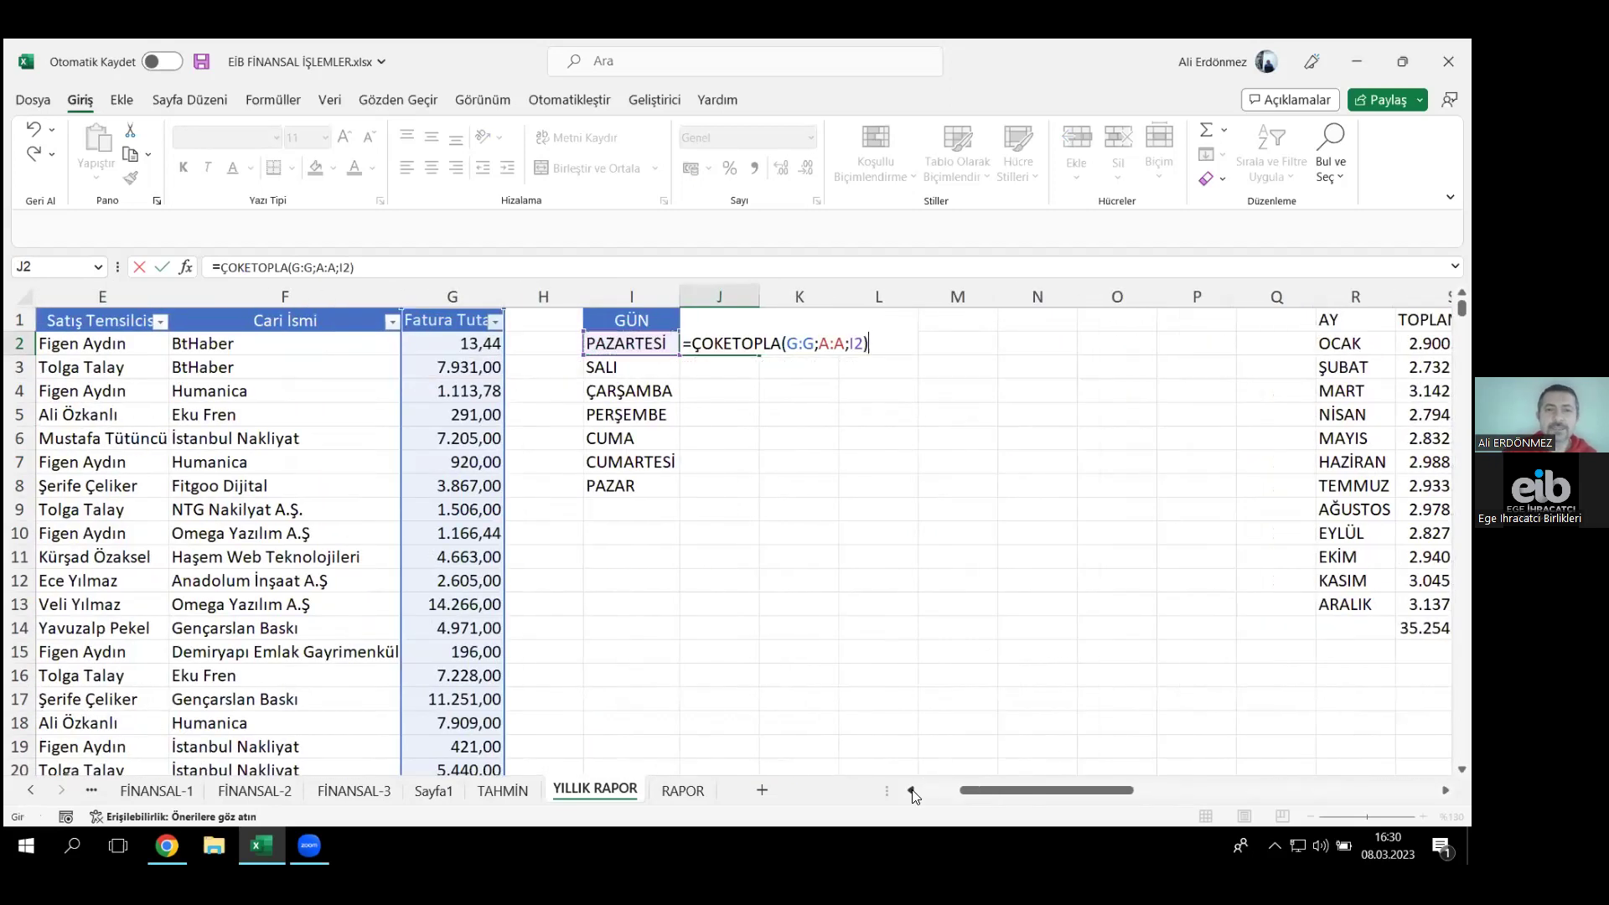
key(Return)
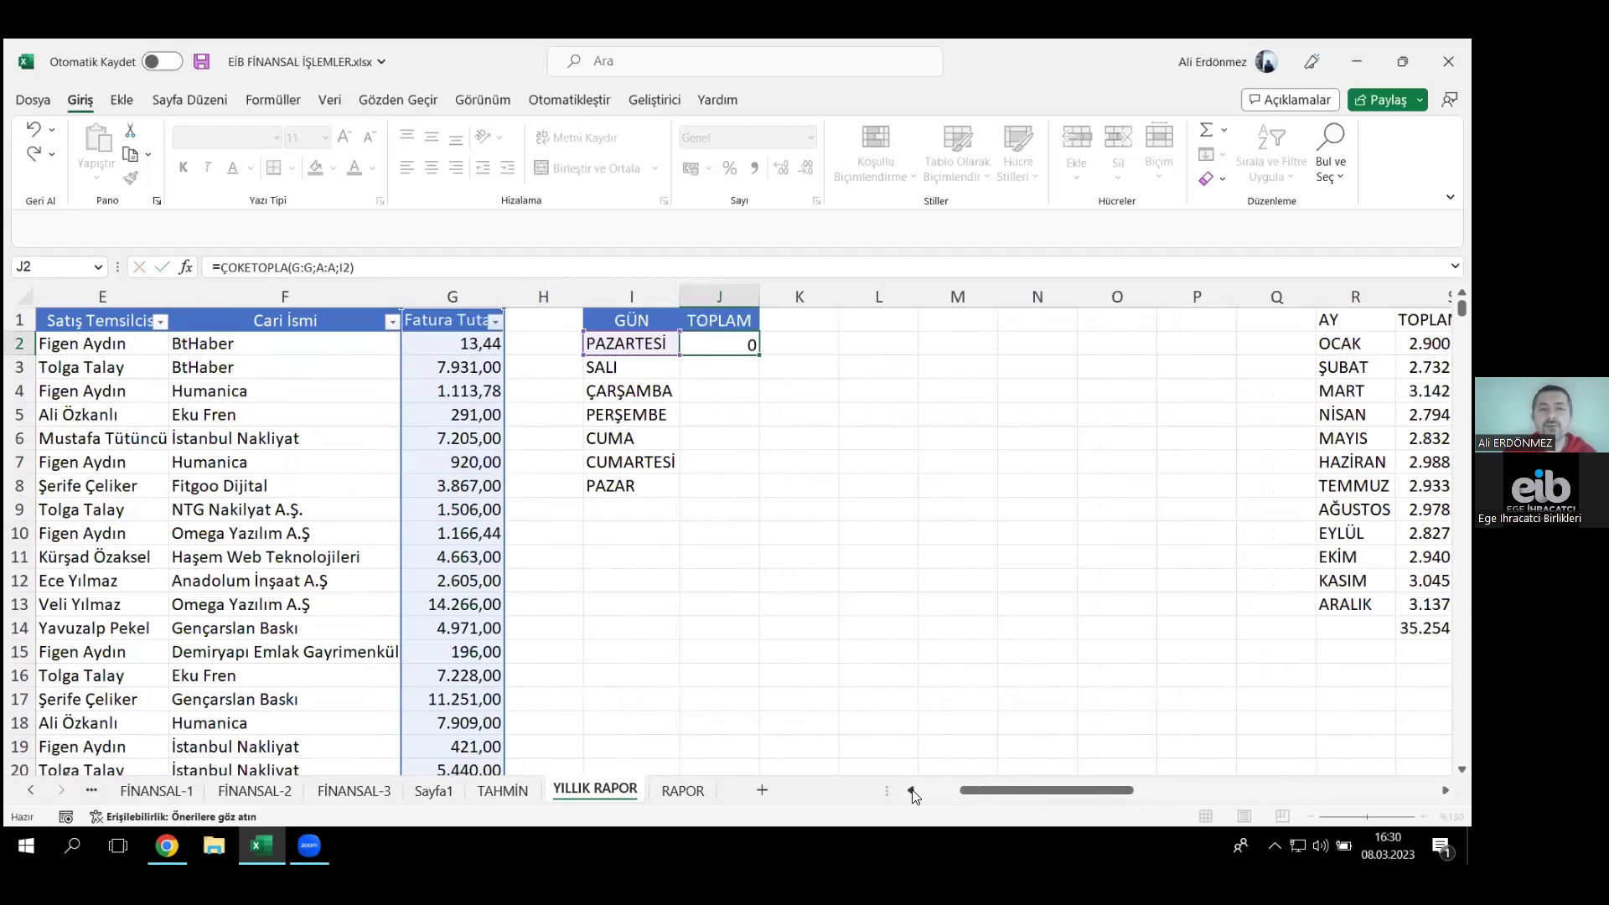
click(750, 350)
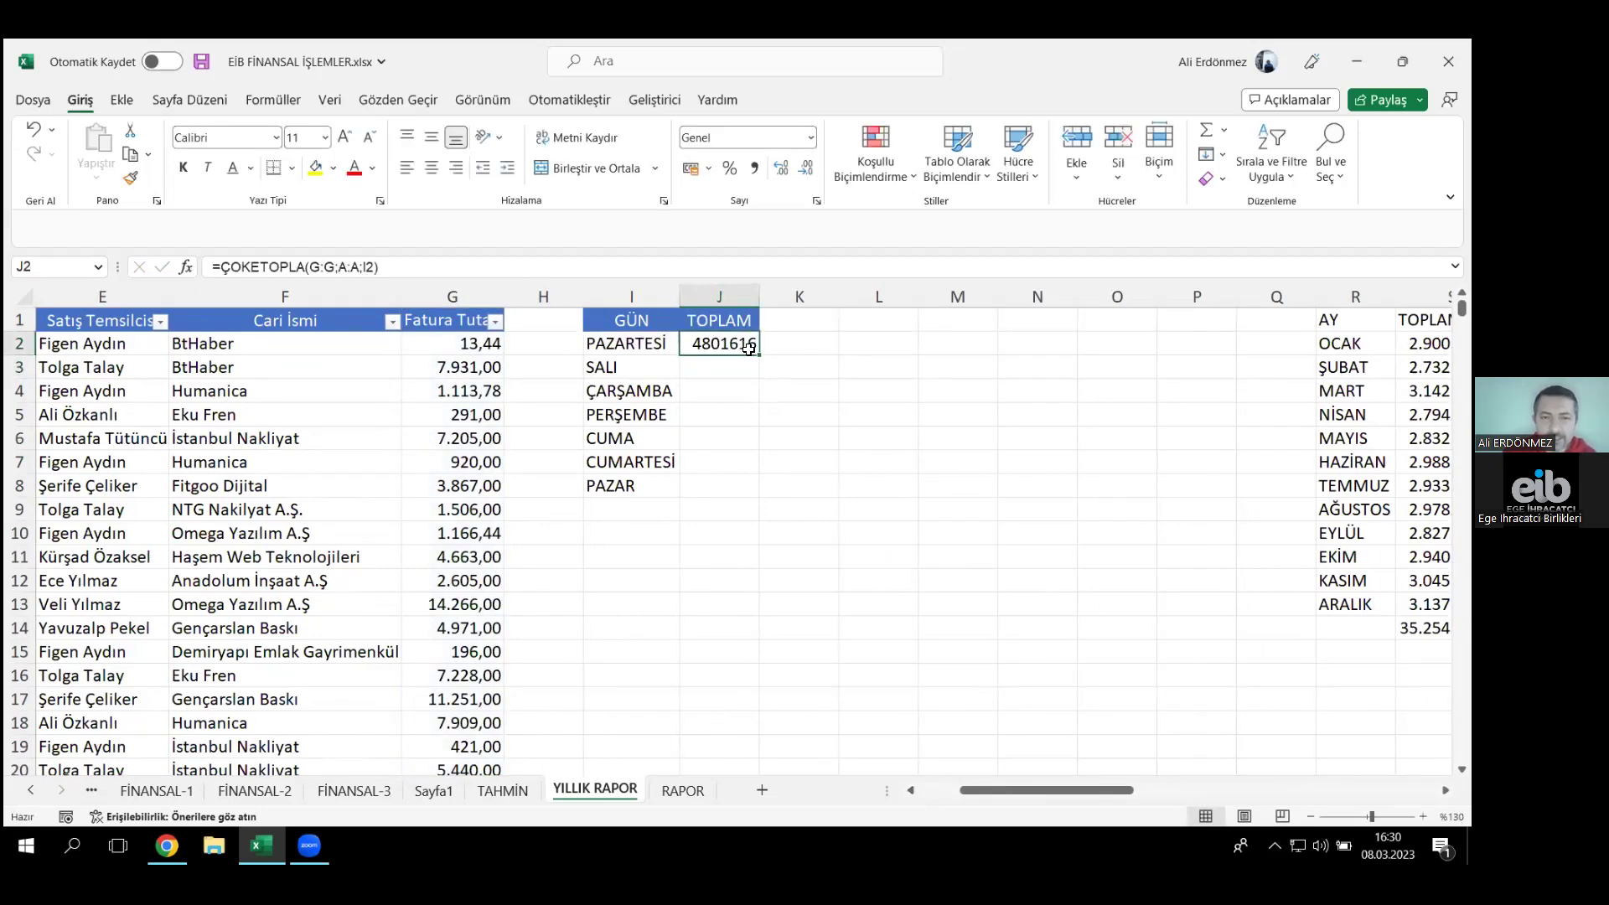
double_click(758, 355)
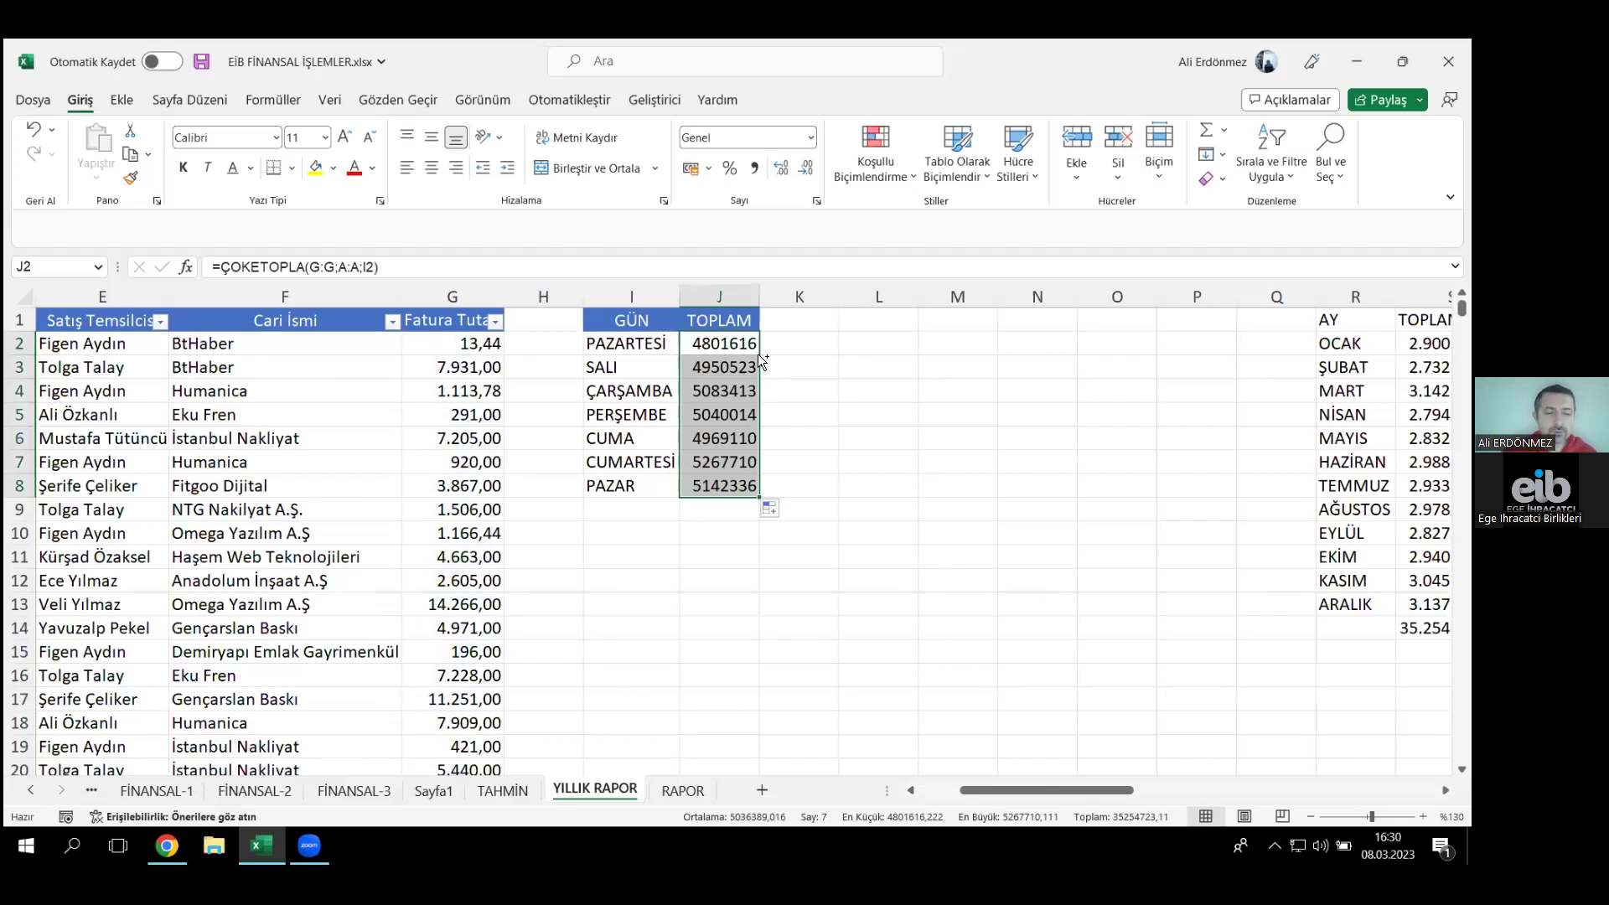
- Format J2:J8 with thousands separators and two decimals, then add =TOPLA(J2:J8) in J9
key(ctrl+shift+1)
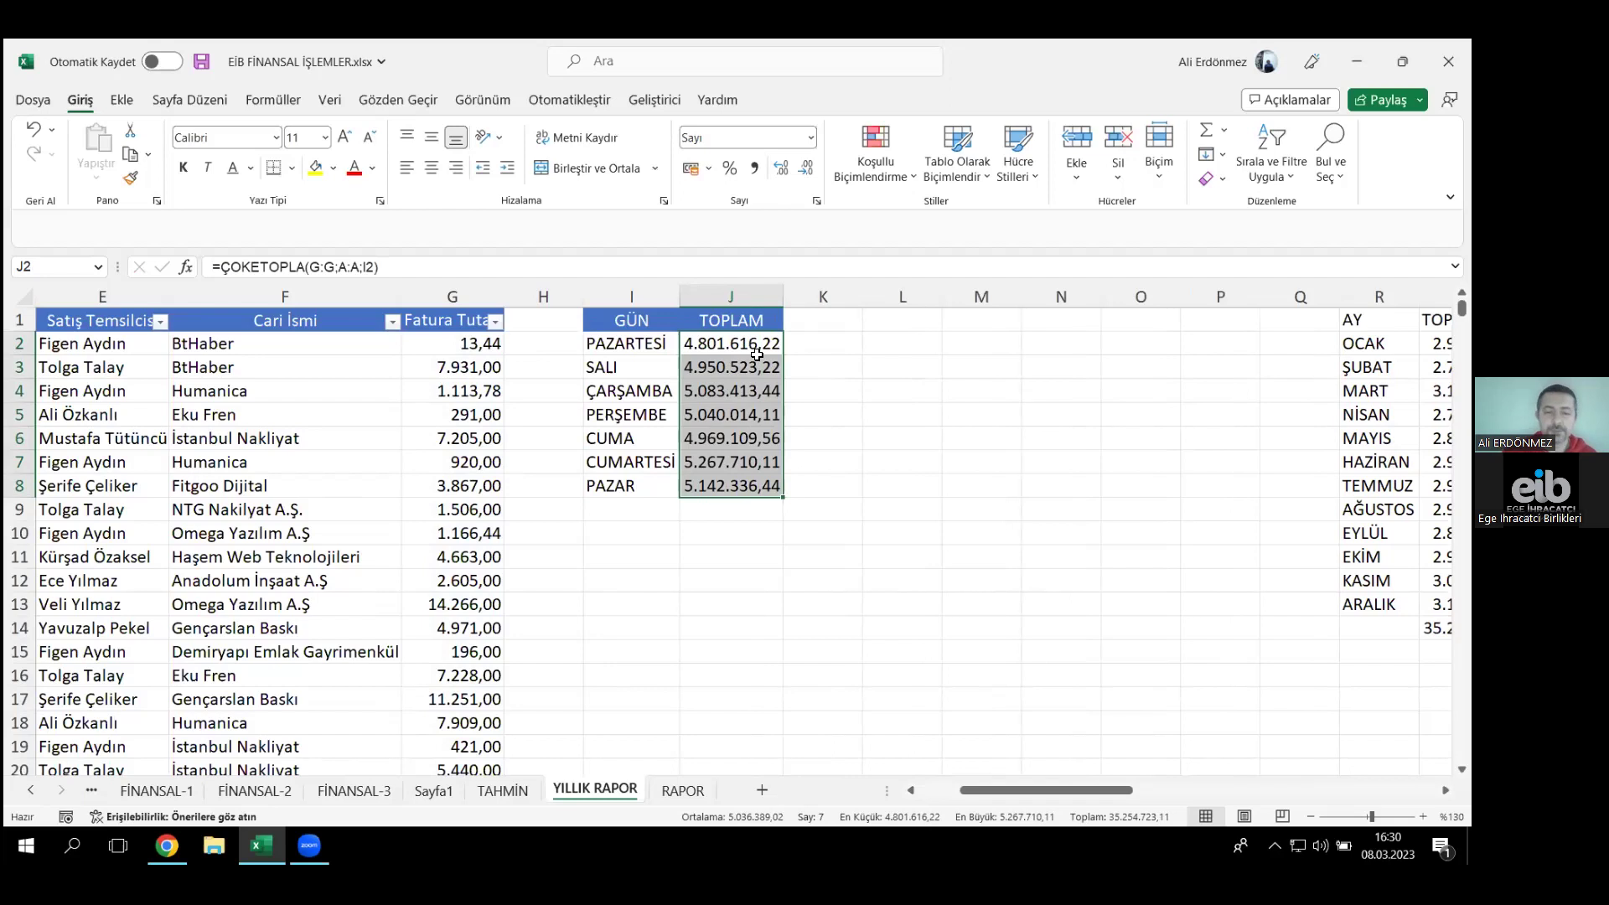
key(Down)
key(ctrl+Down)
key(Down)
key(alt+equal)
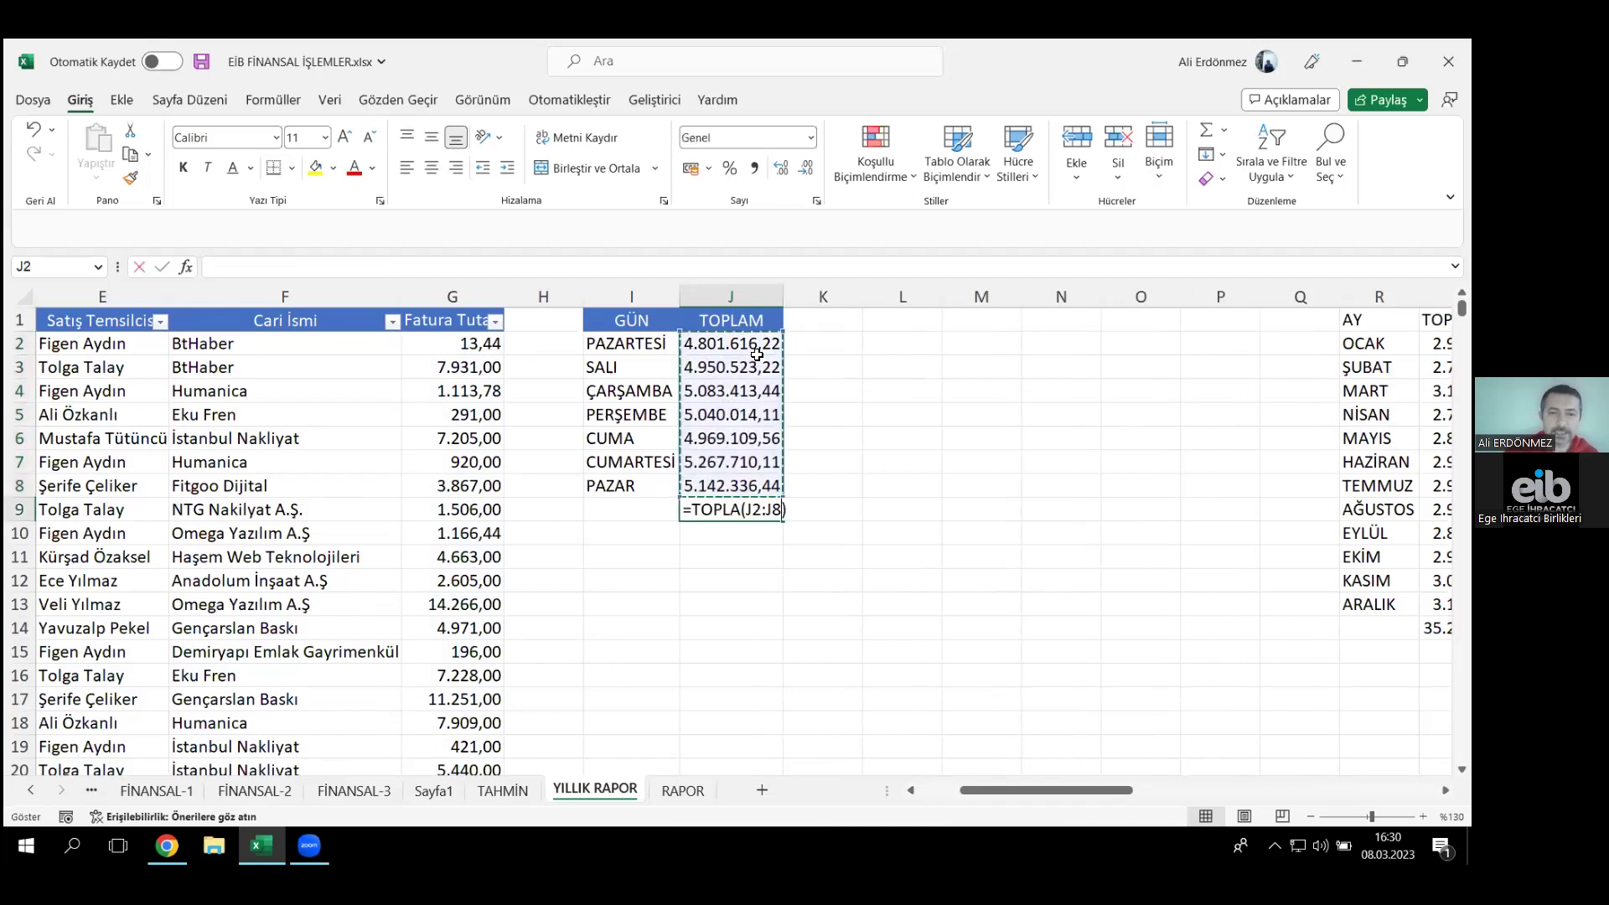
key(Return)
- Enter =J2/J$9 in K2 for PAZARTESİ's share of the grand total
click(834, 344)
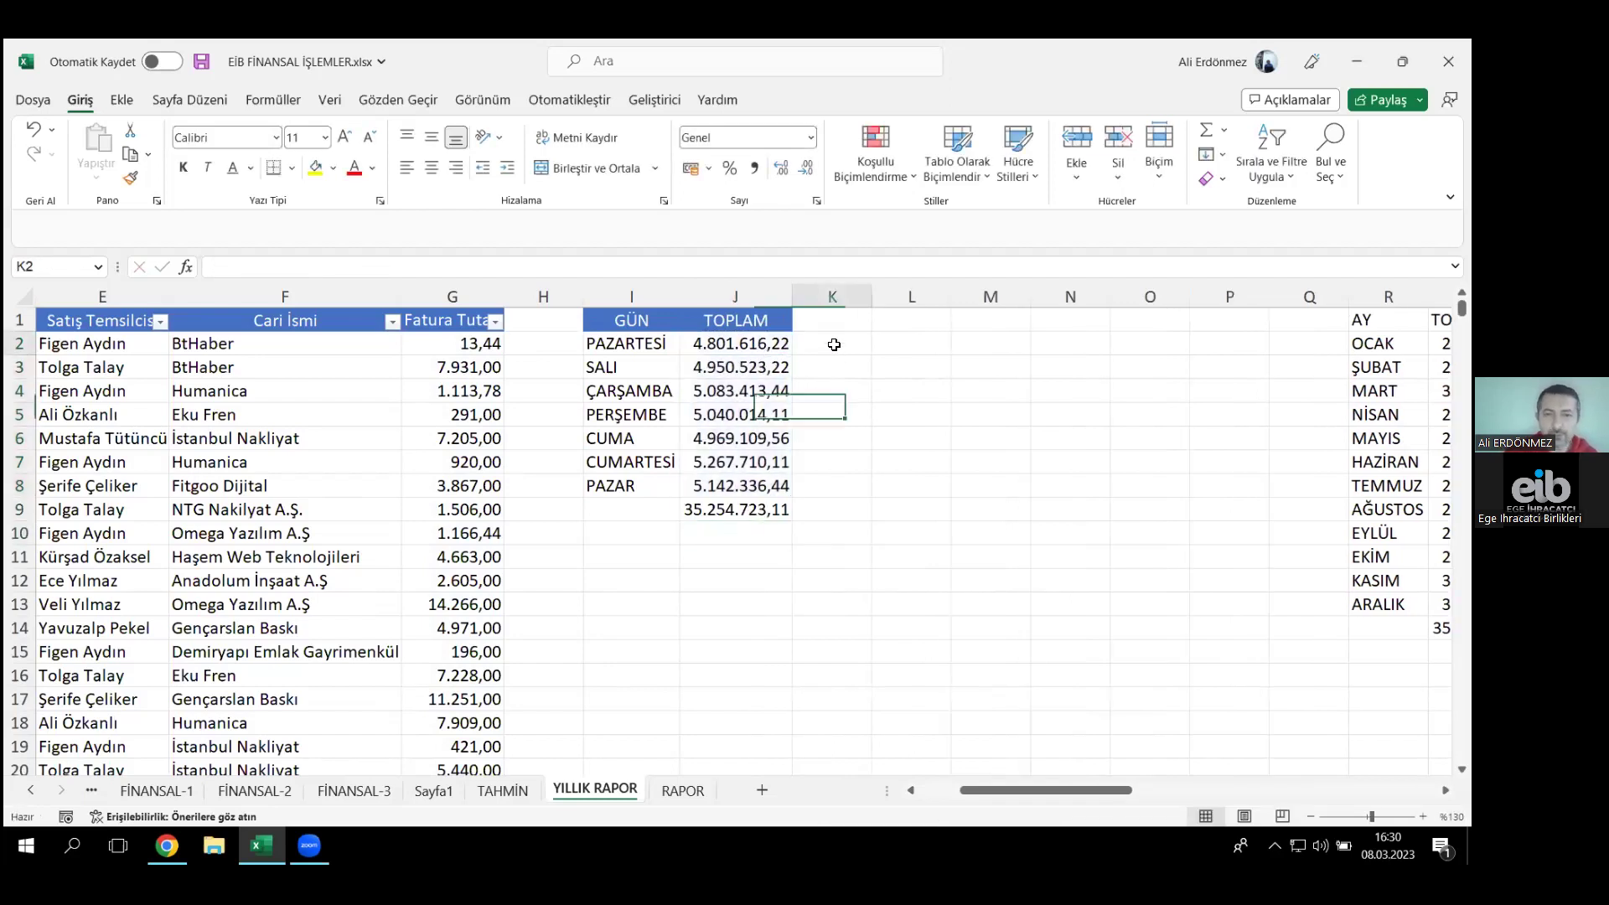
text(=)
key(Left)
text(/)
key(Left)
key(Down)
key(ctrl+Down)
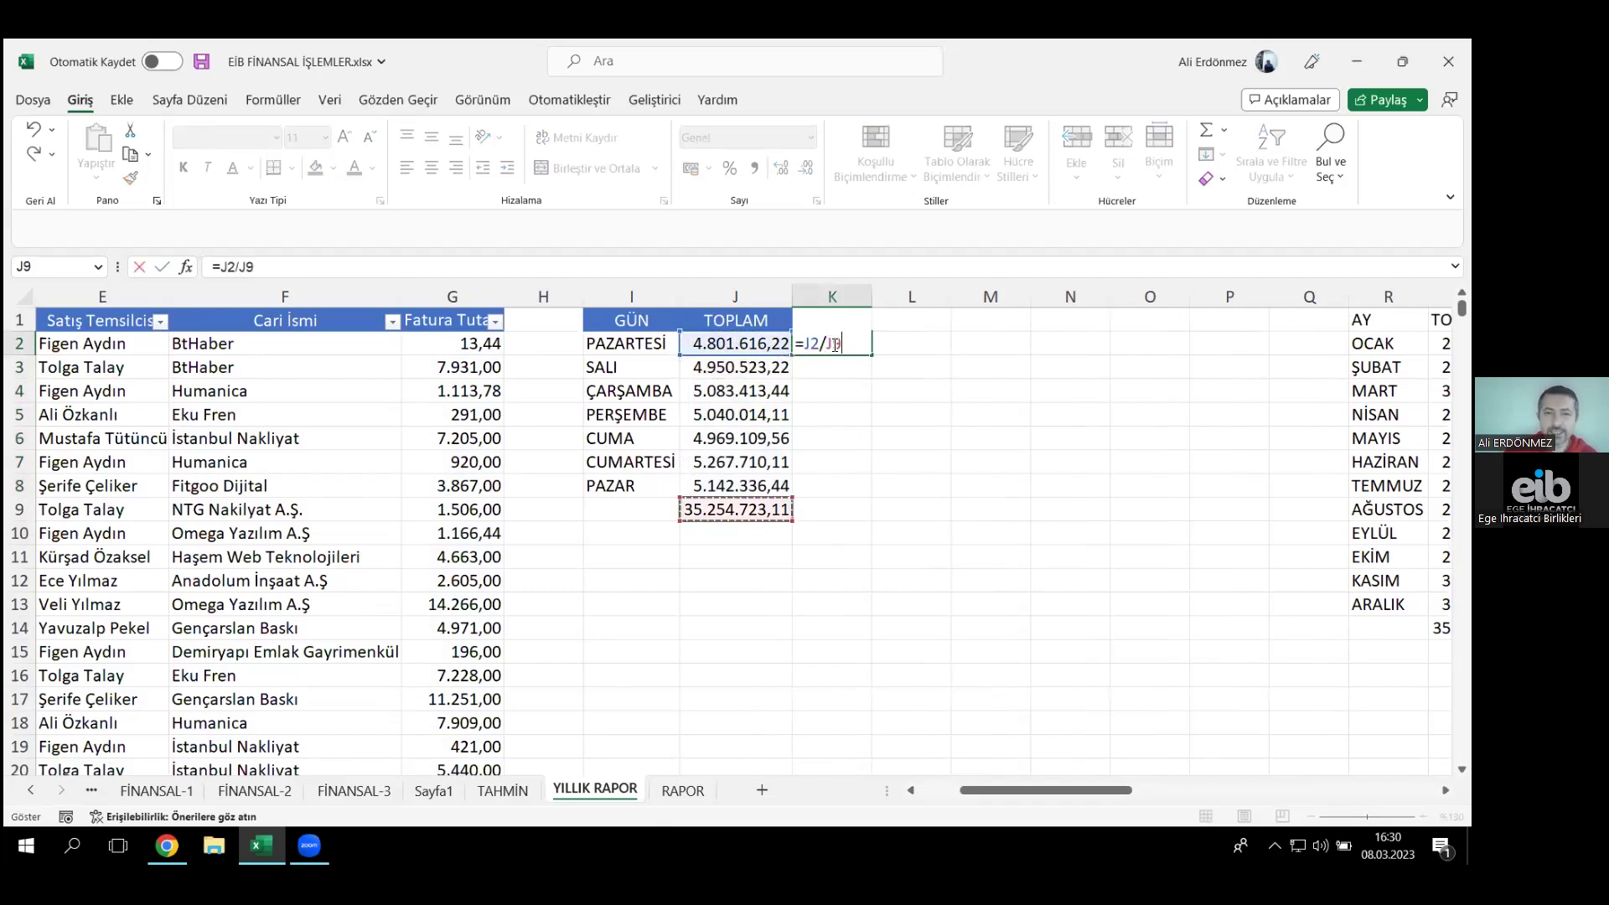
key(F4)
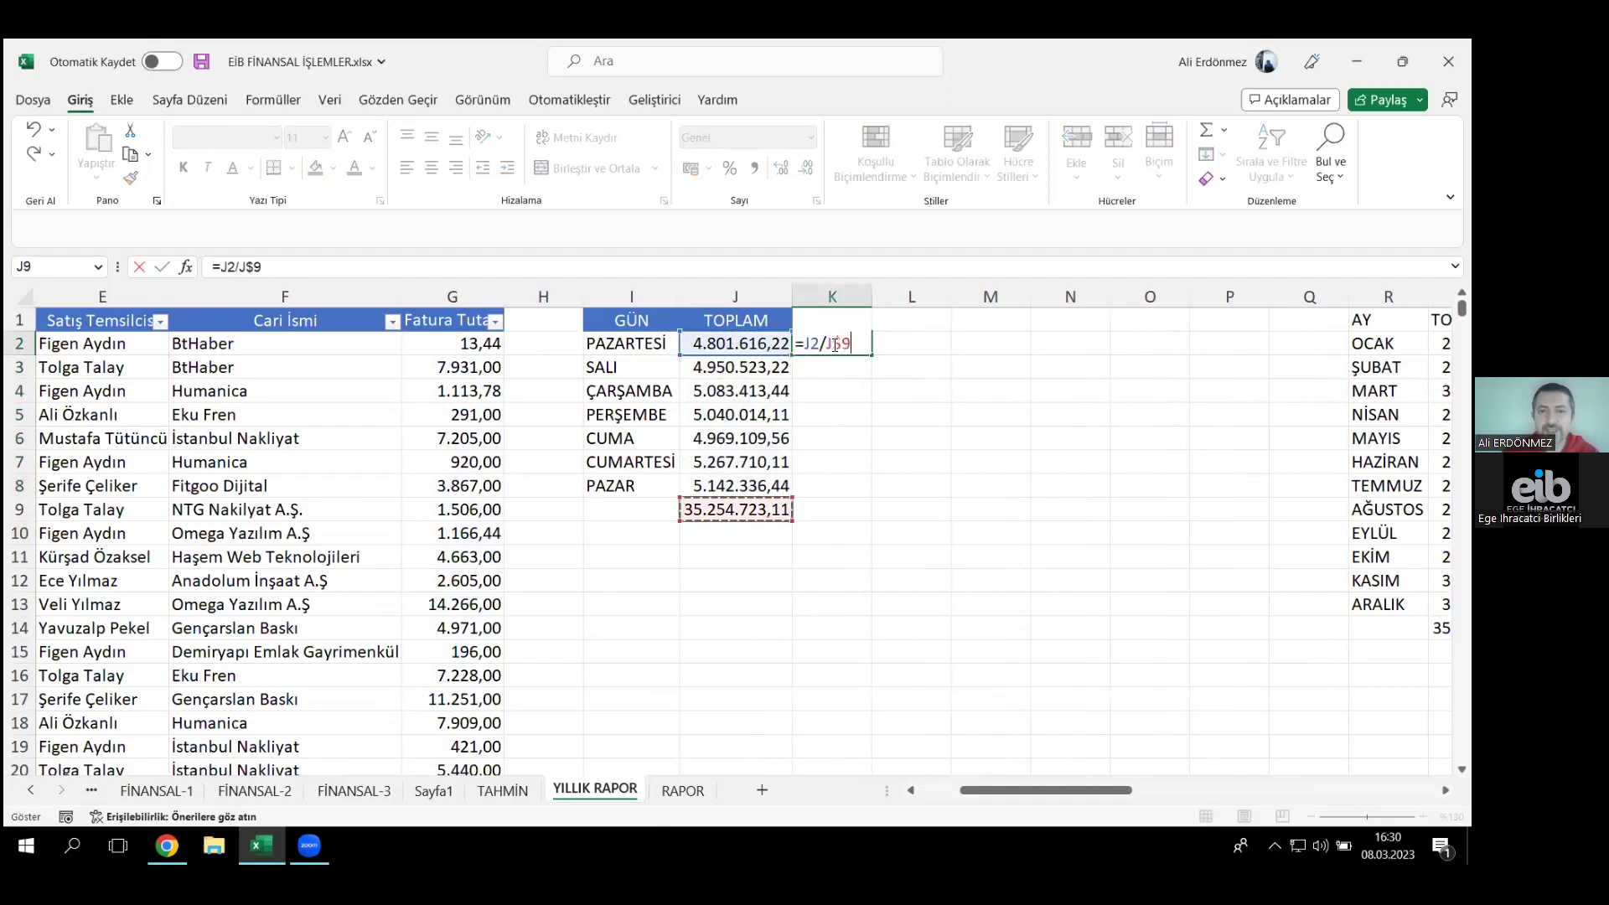
key(Return)
- Format K2 as a percentage and fill it down to K8, 13,62% to 14,59%
click(834, 345)
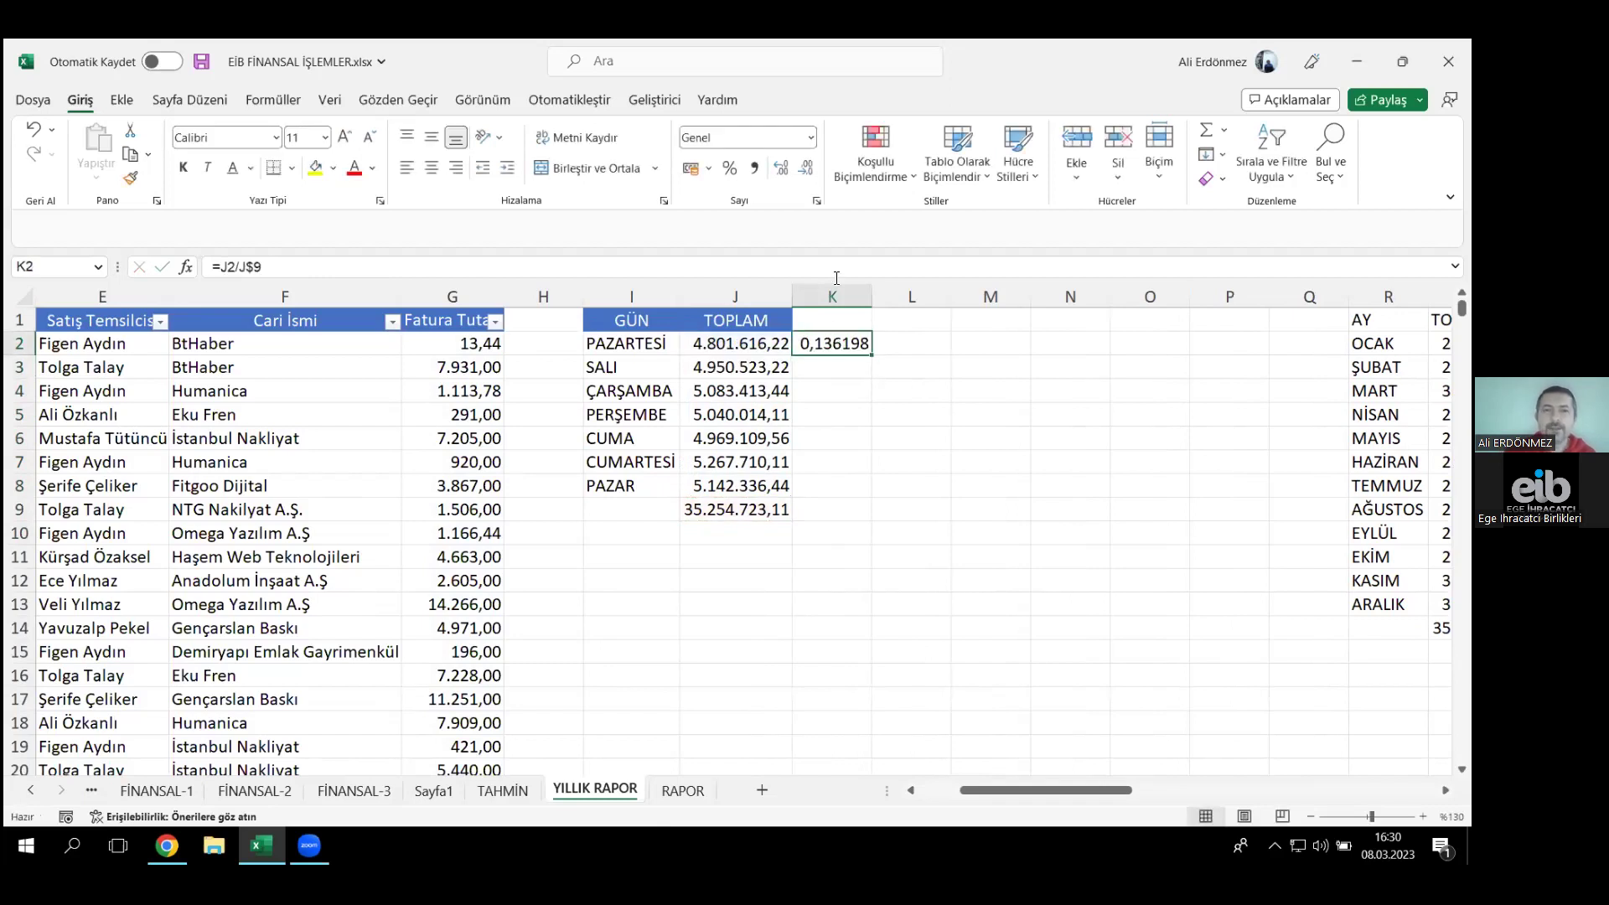
click(811, 138)
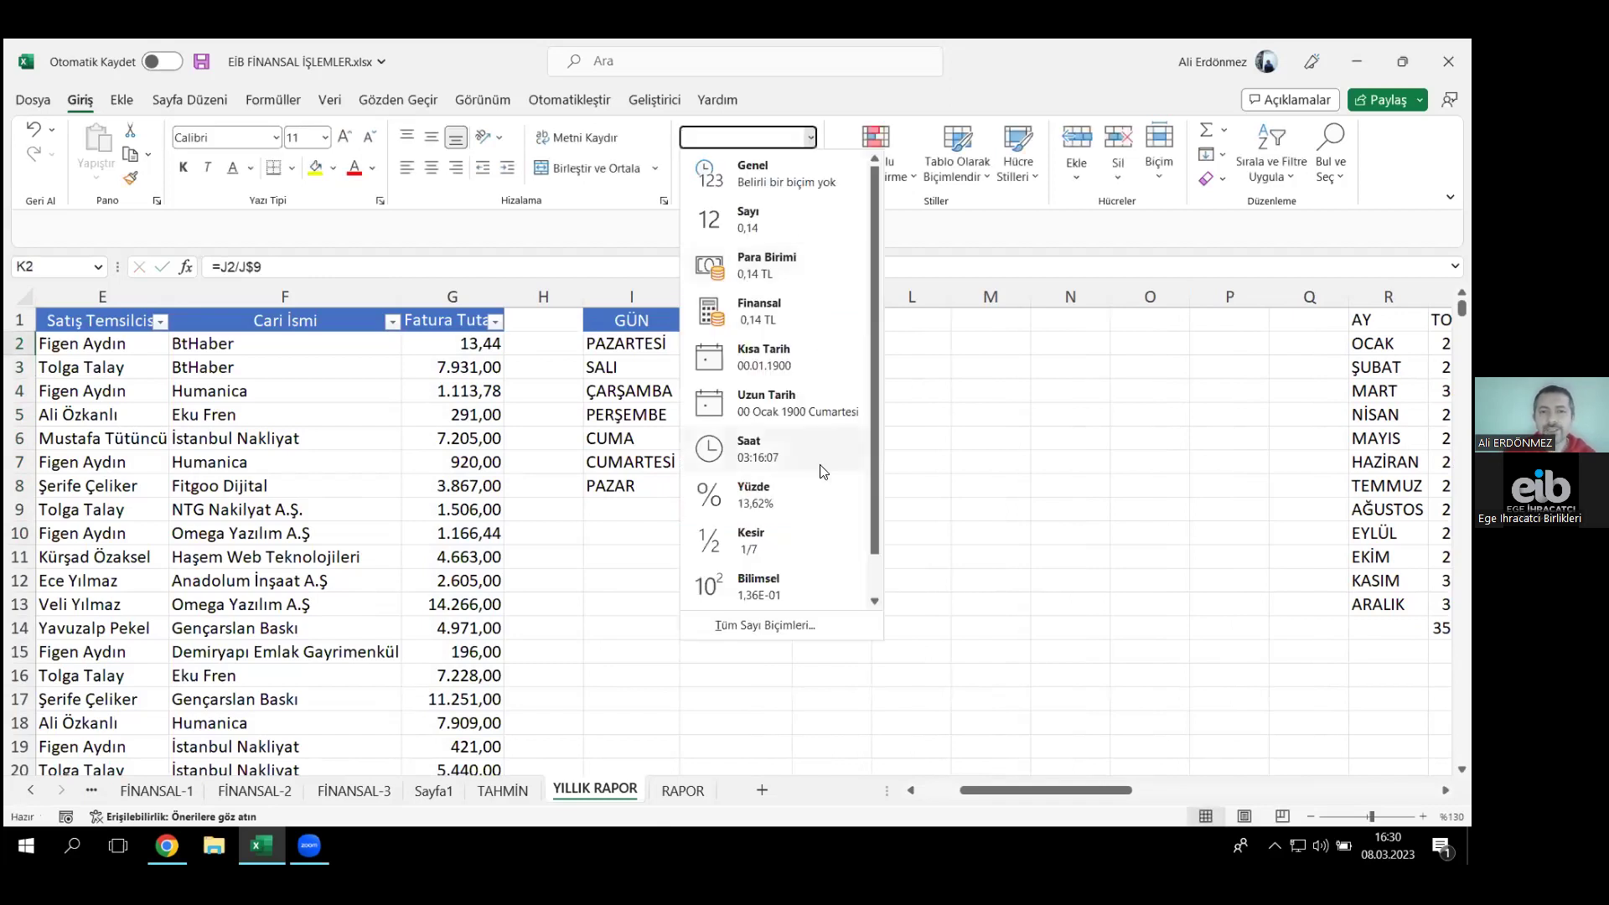
key(Return)
drag(872, 356, 848, 501)
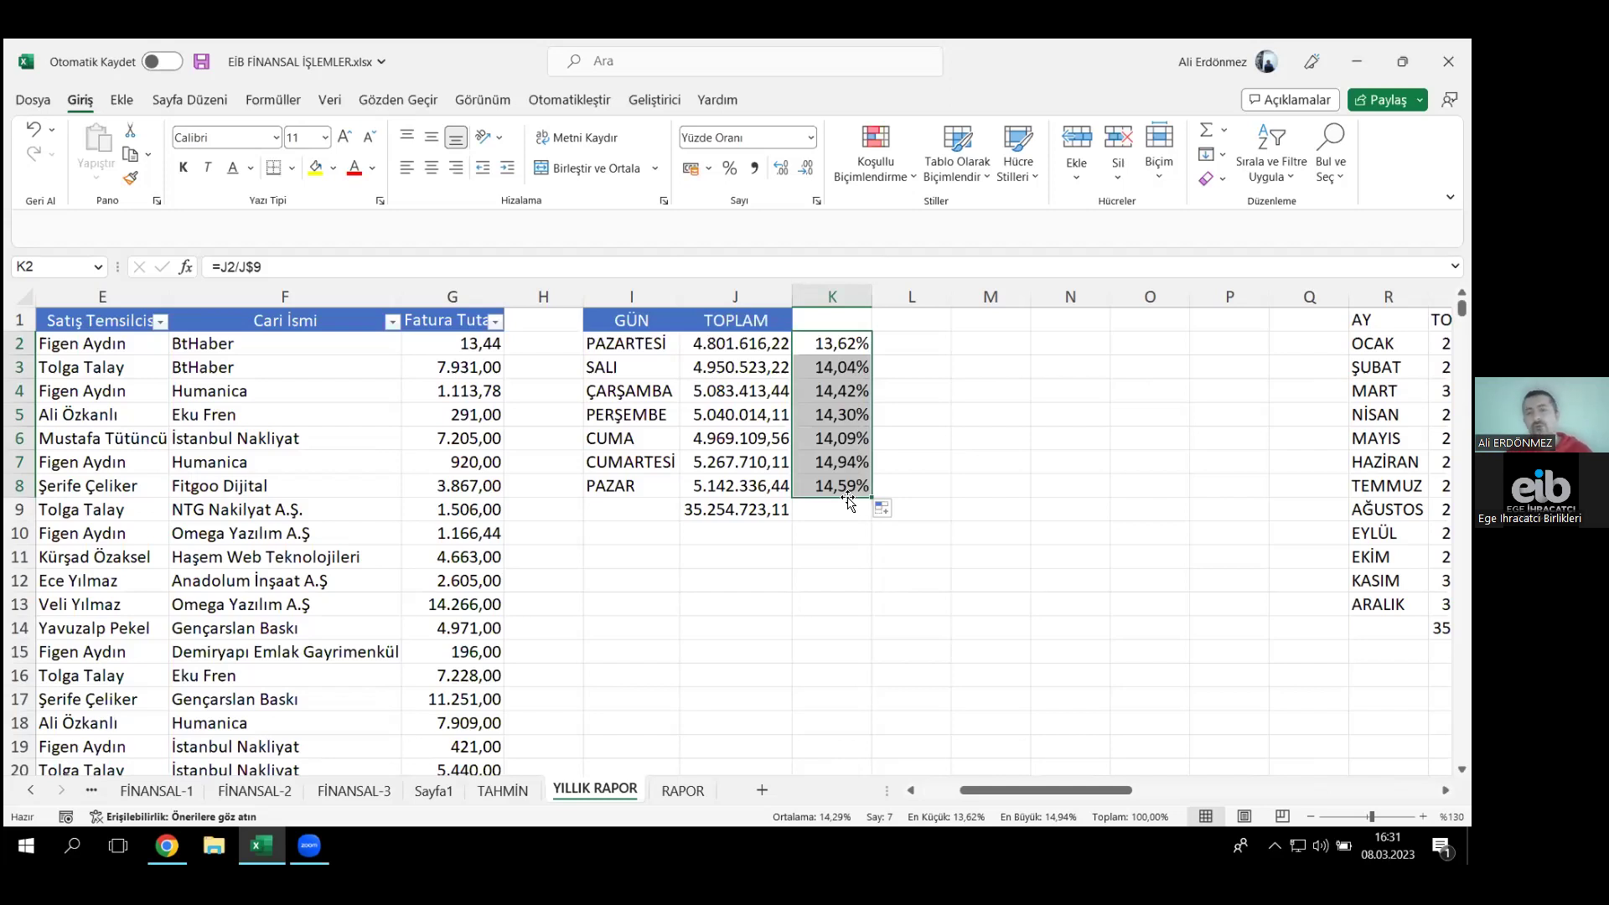
key(ctrl+Left)
key(ctrl+Left)
key(ctrl+Left)
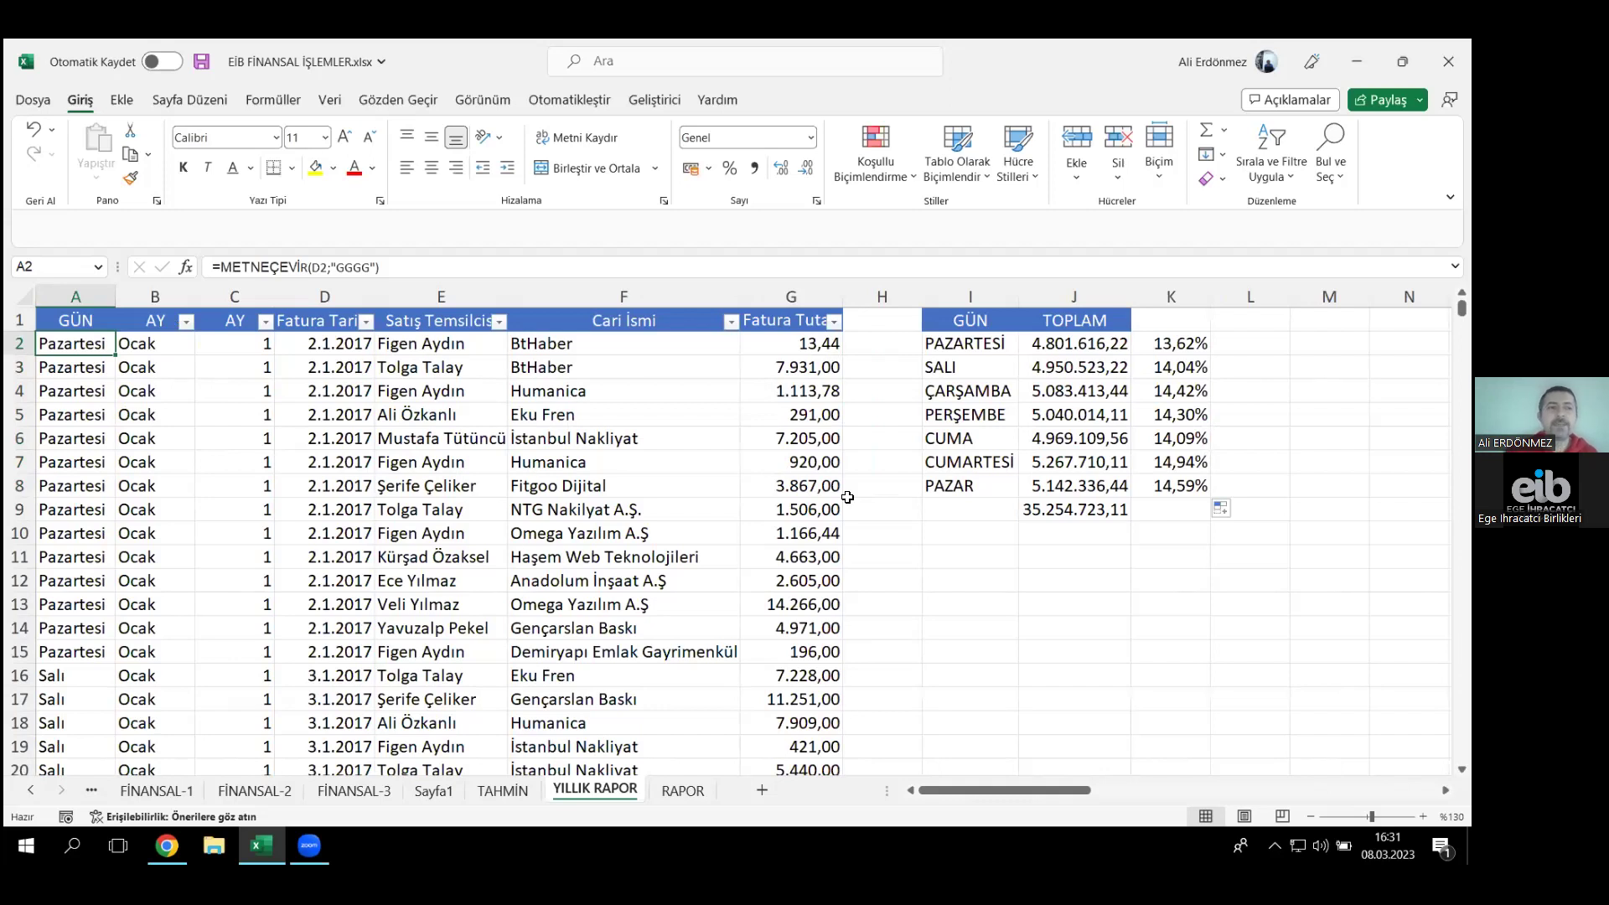
- Insert an empty column B before AY and type HAFTA as its header
drag(88, 338, 83, 555)
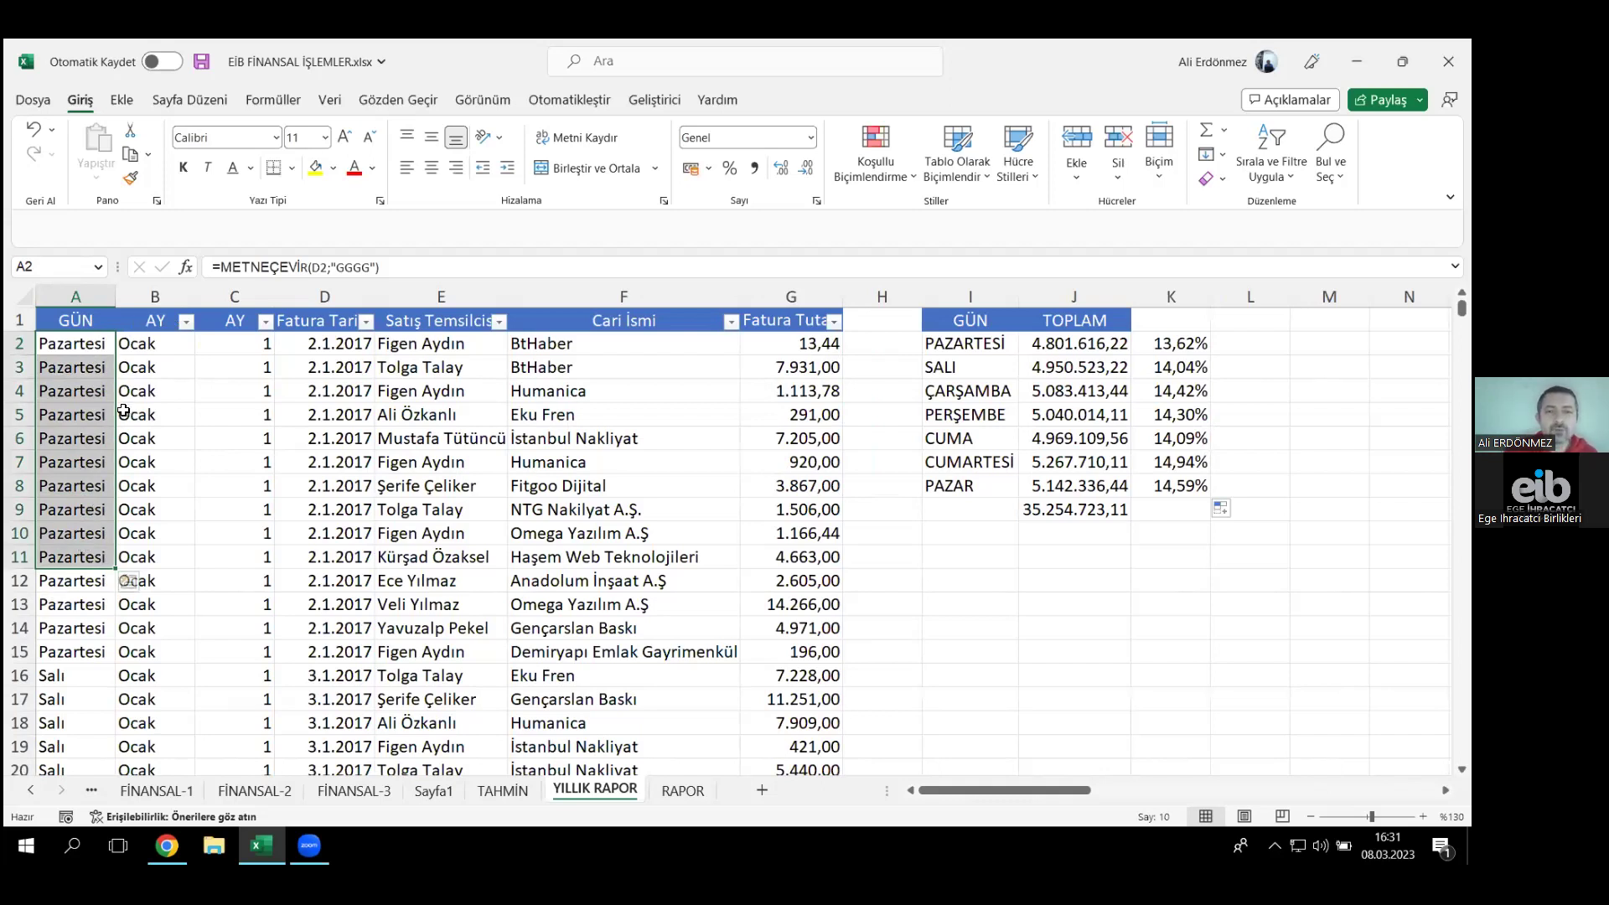
click(153, 304)
right_click(154, 304)
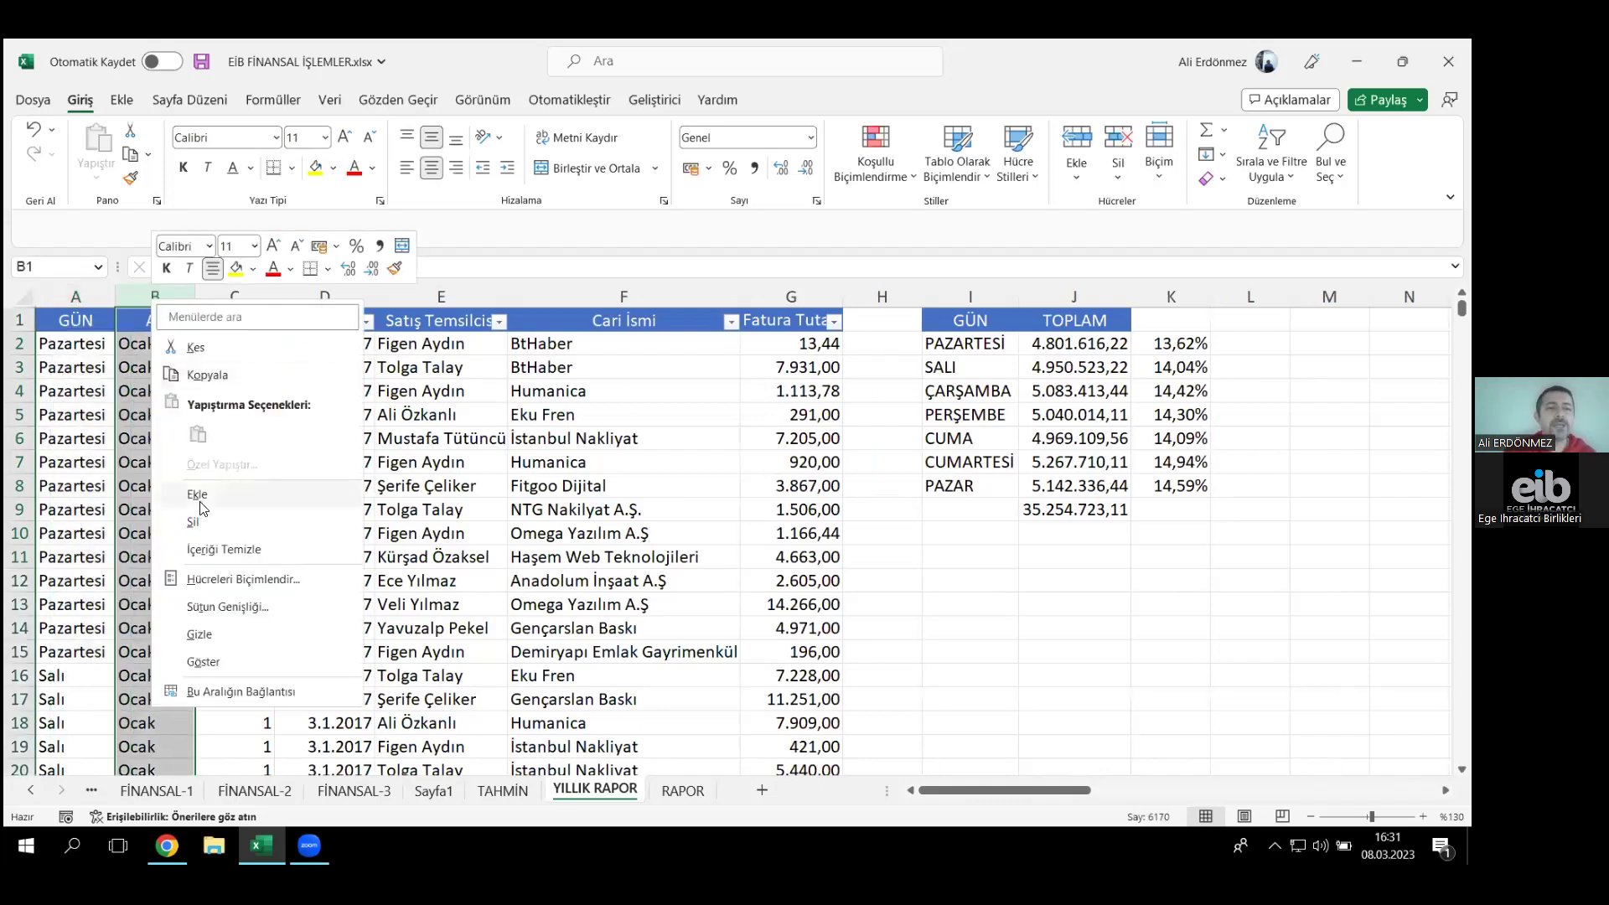
click(204, 500)
click(112, 318)
click(155, 319)
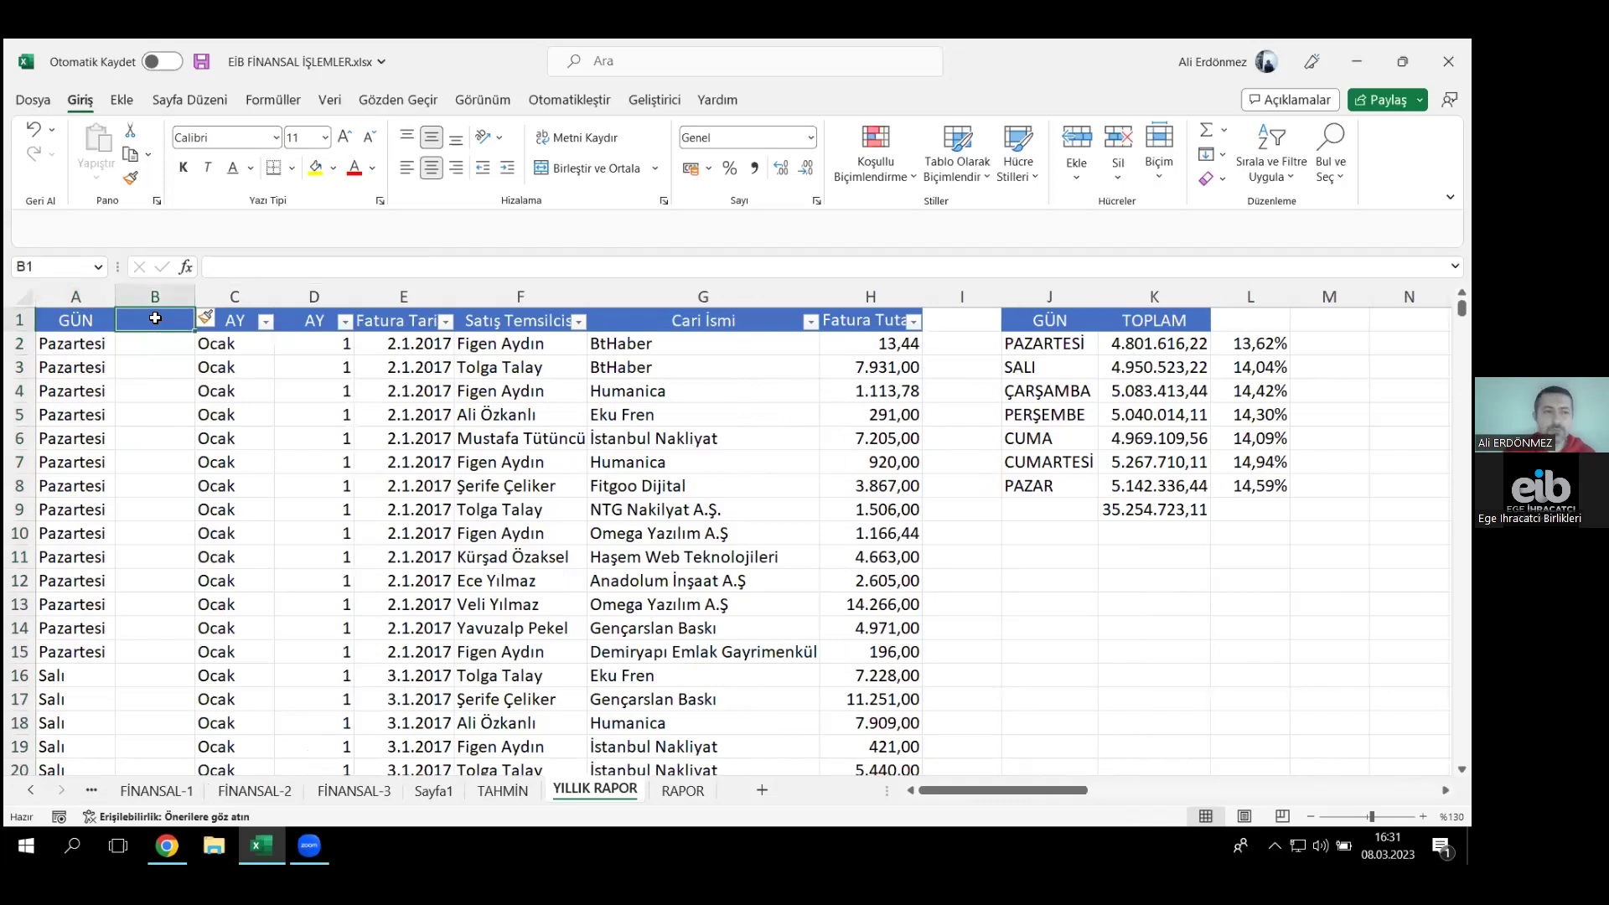
text(HAFTA)
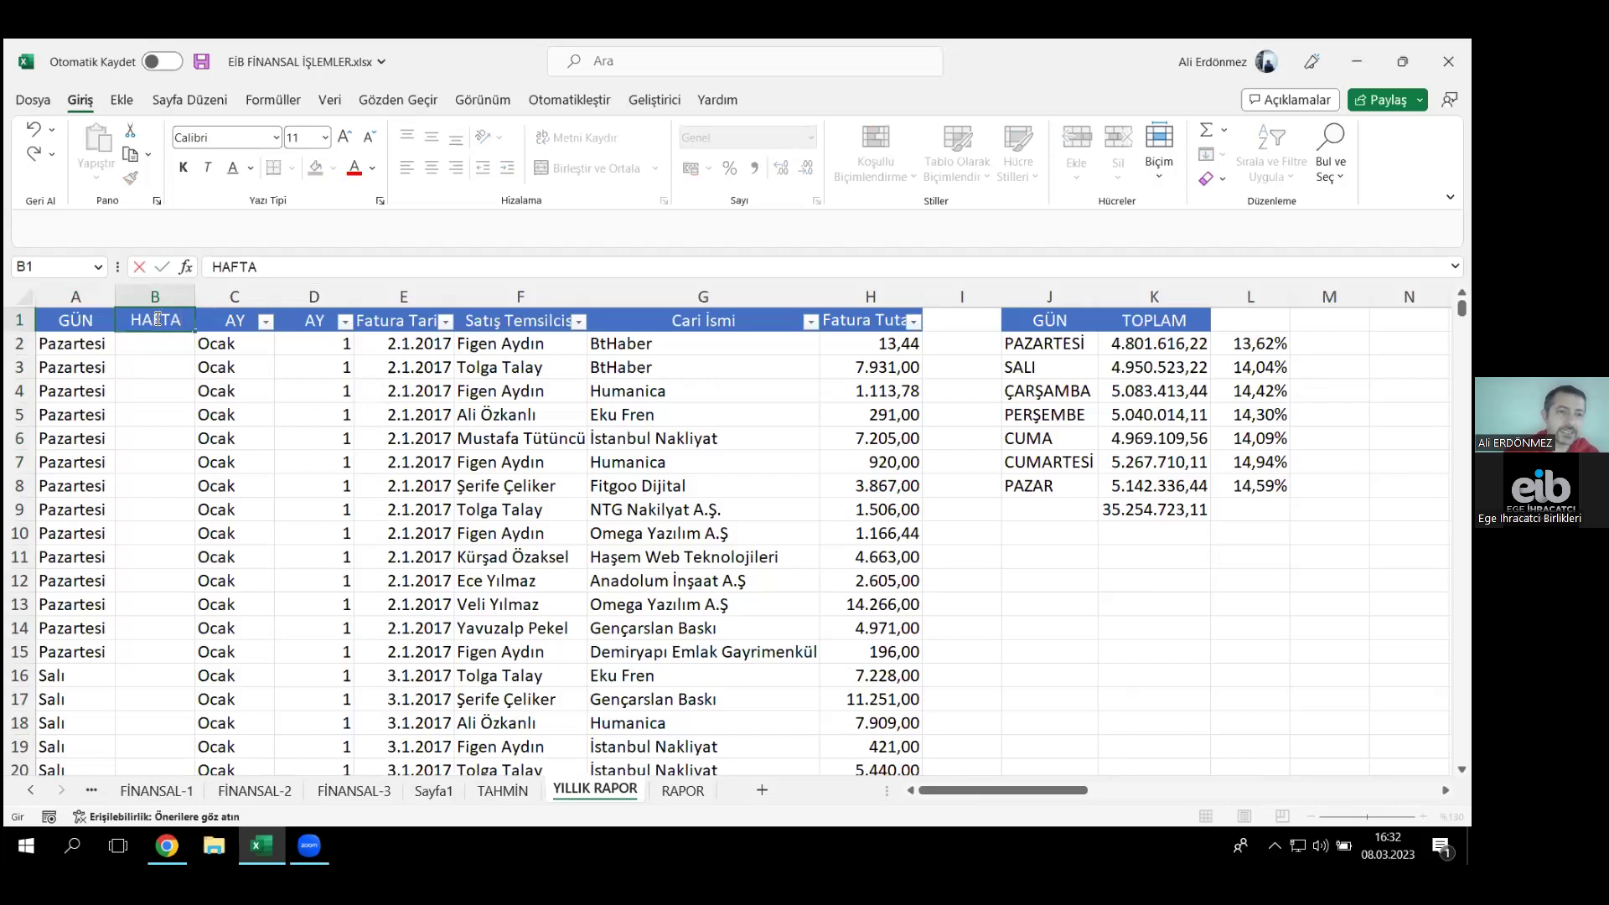
key(Return)
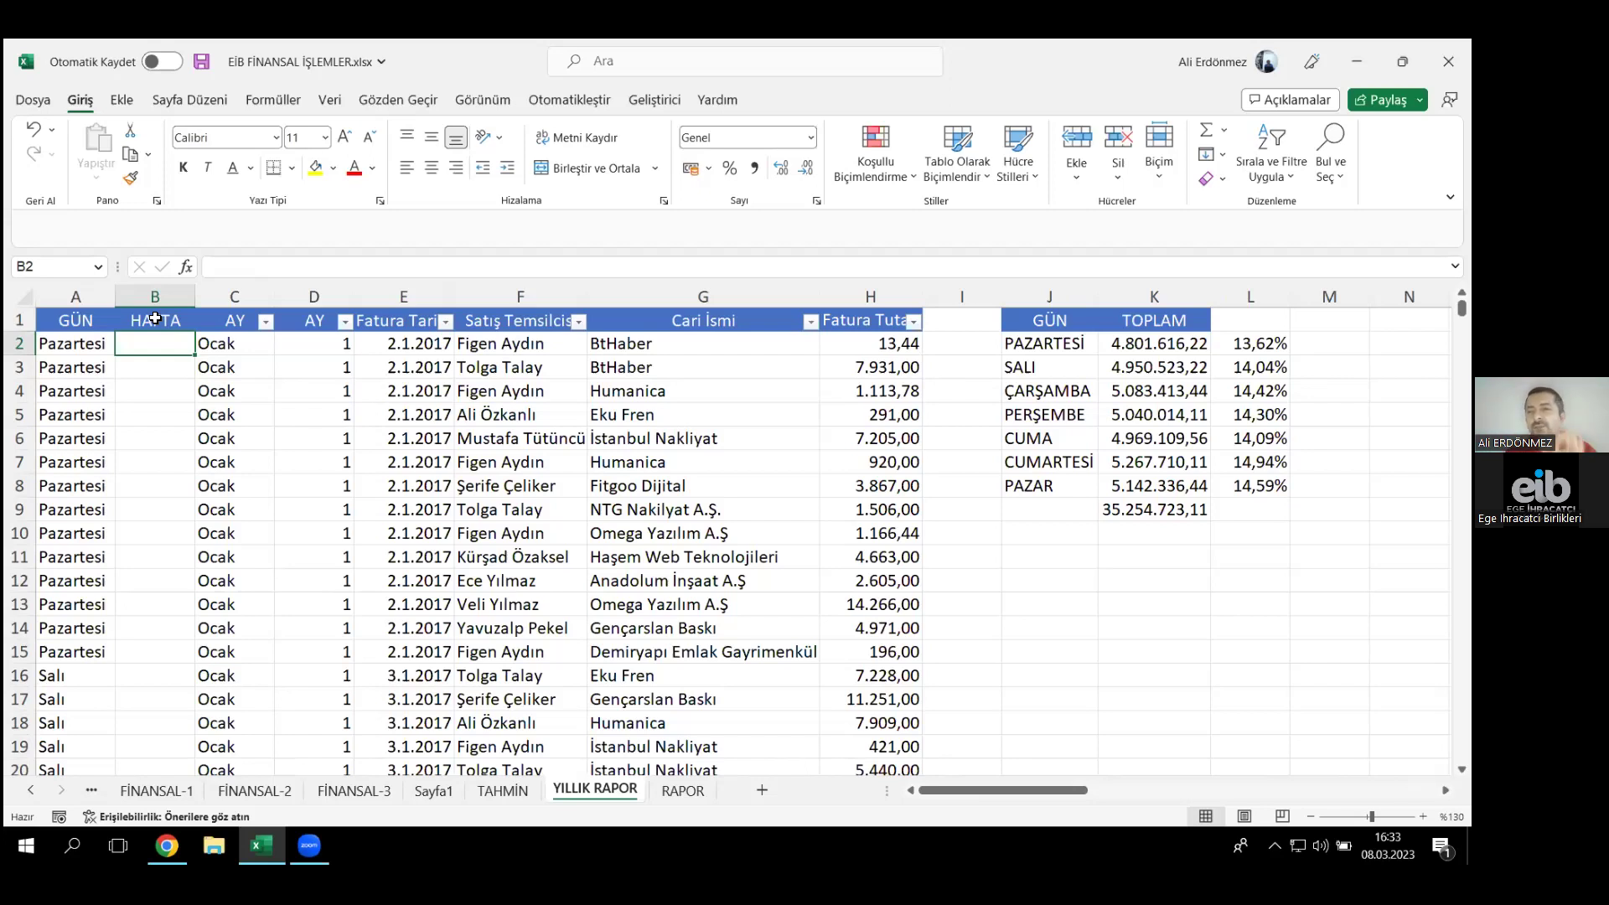
- Start B2's EĞER formula with a YADA test: A2="CUMARTESİ" or A2="PAZAR"
text(=)
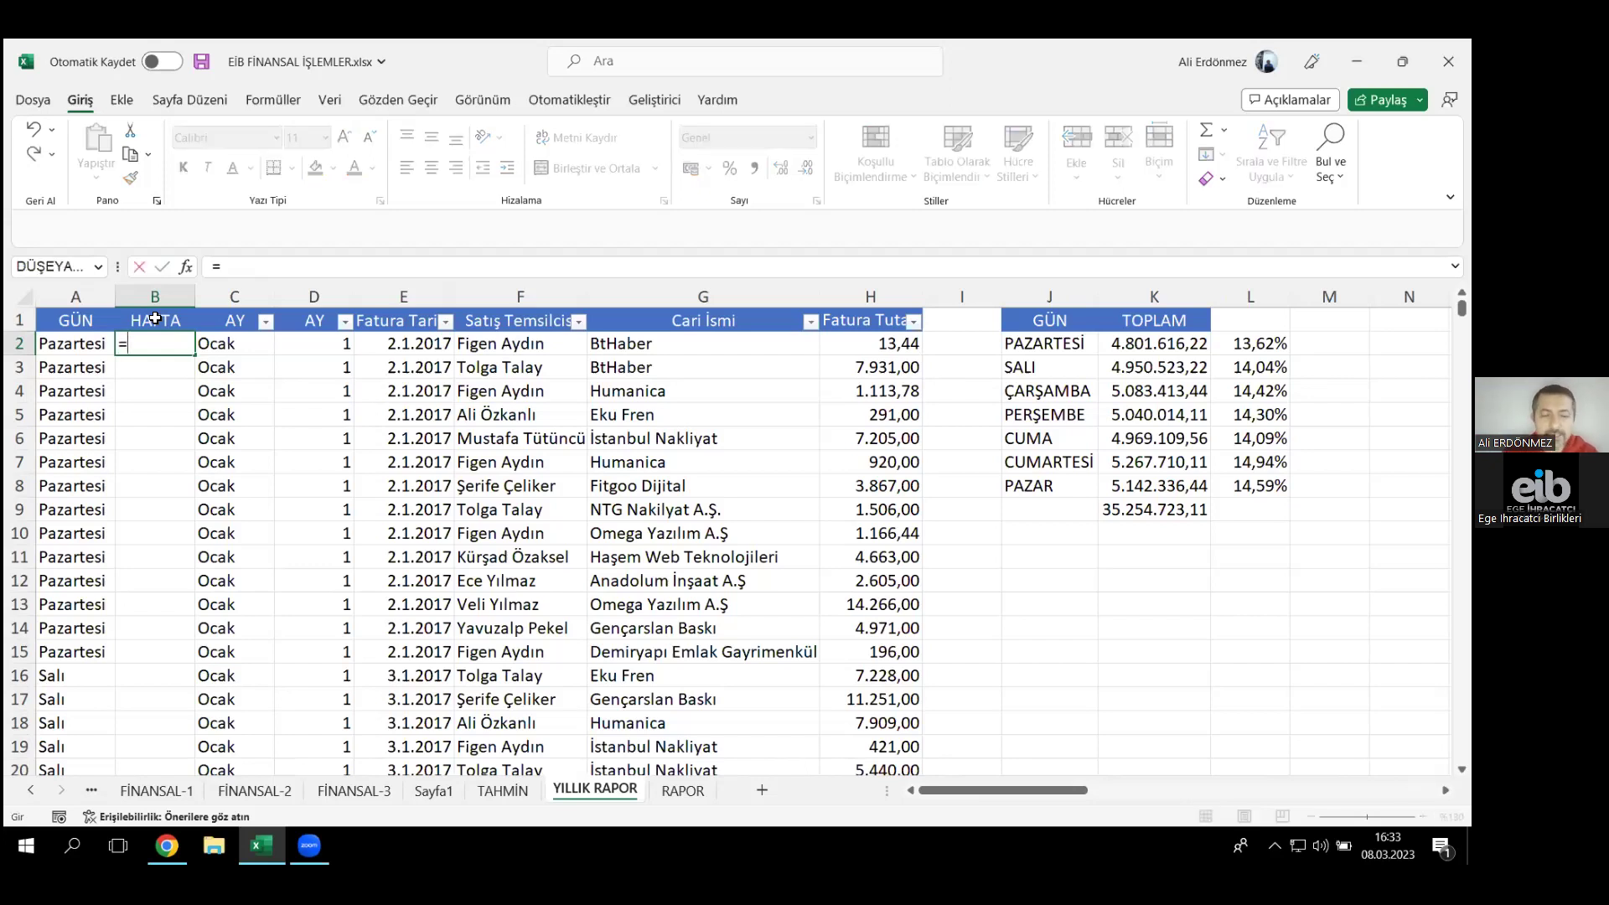
text(EĞER)
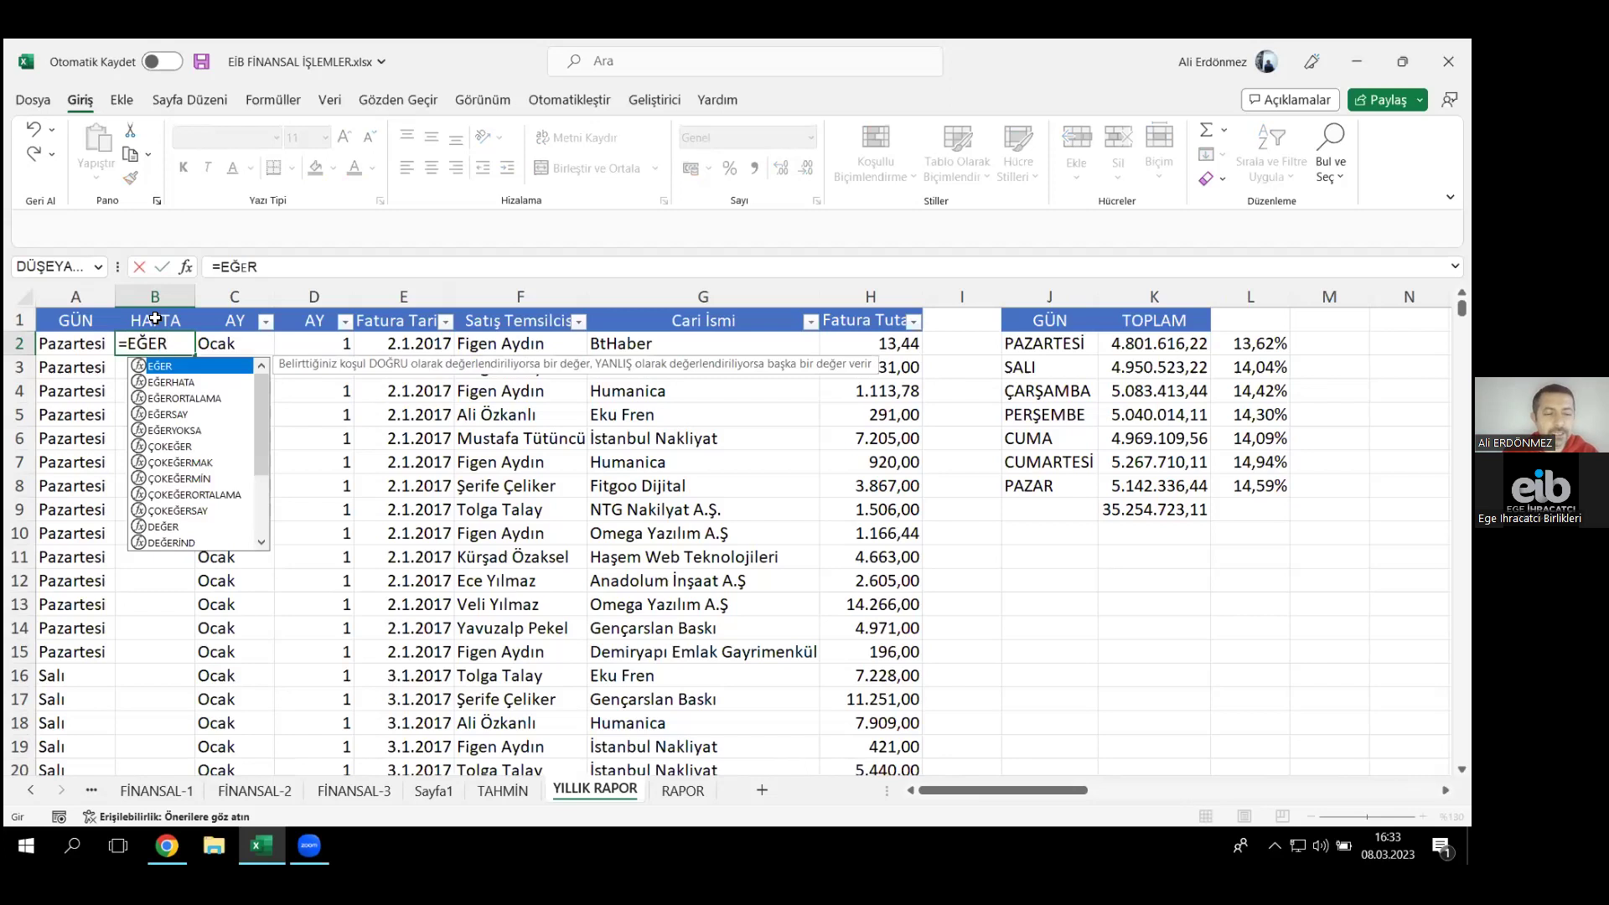
text(()
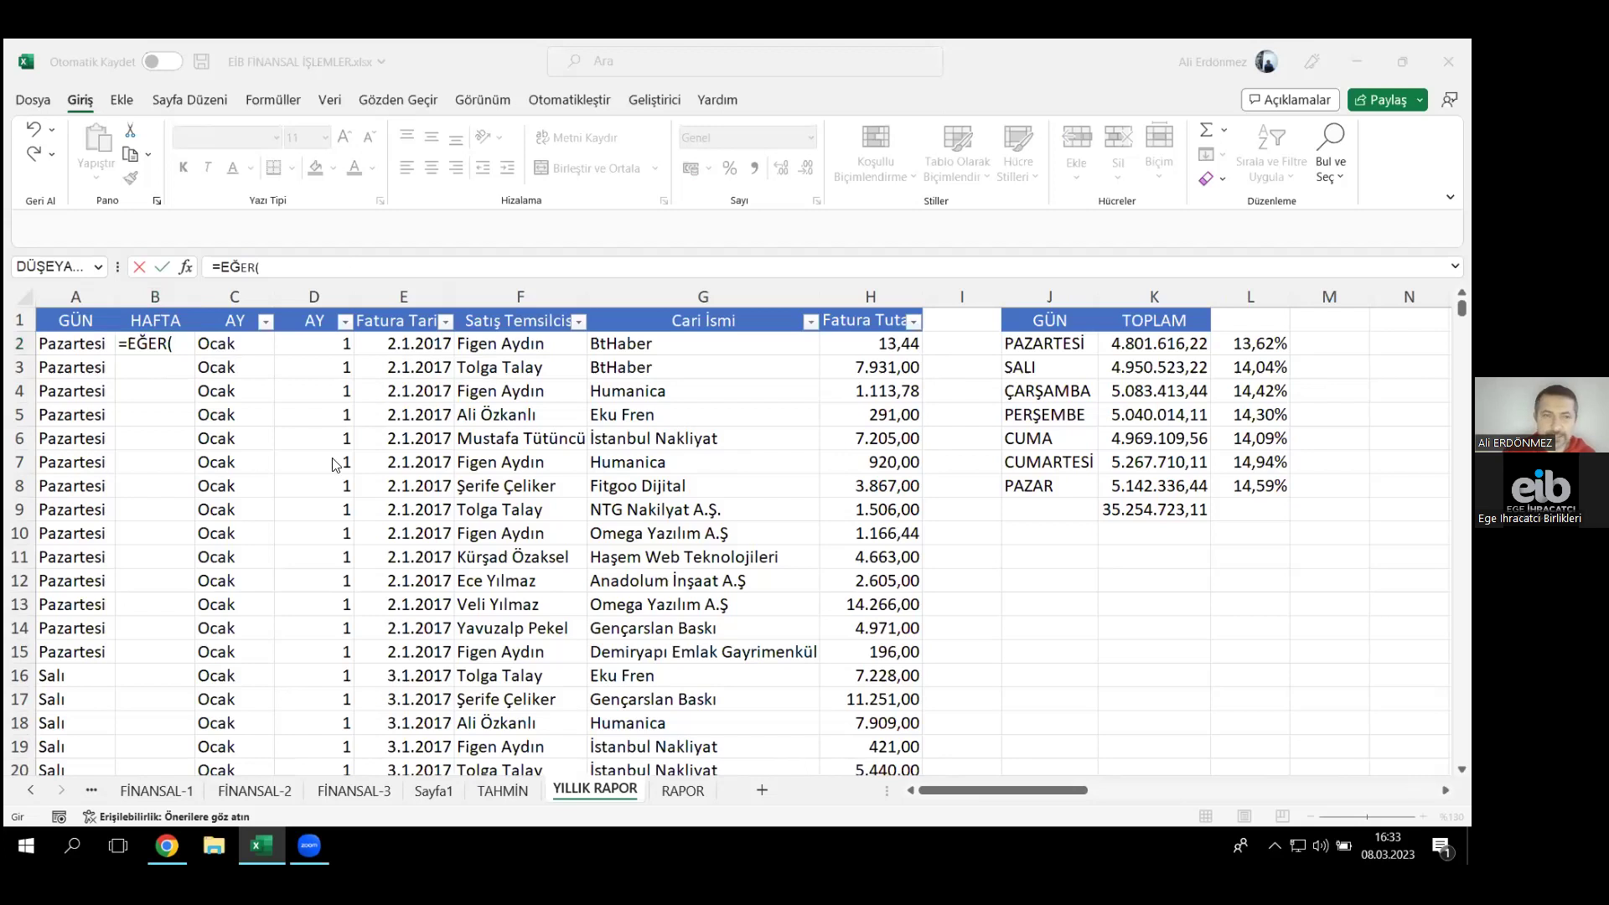
click(174, 346)
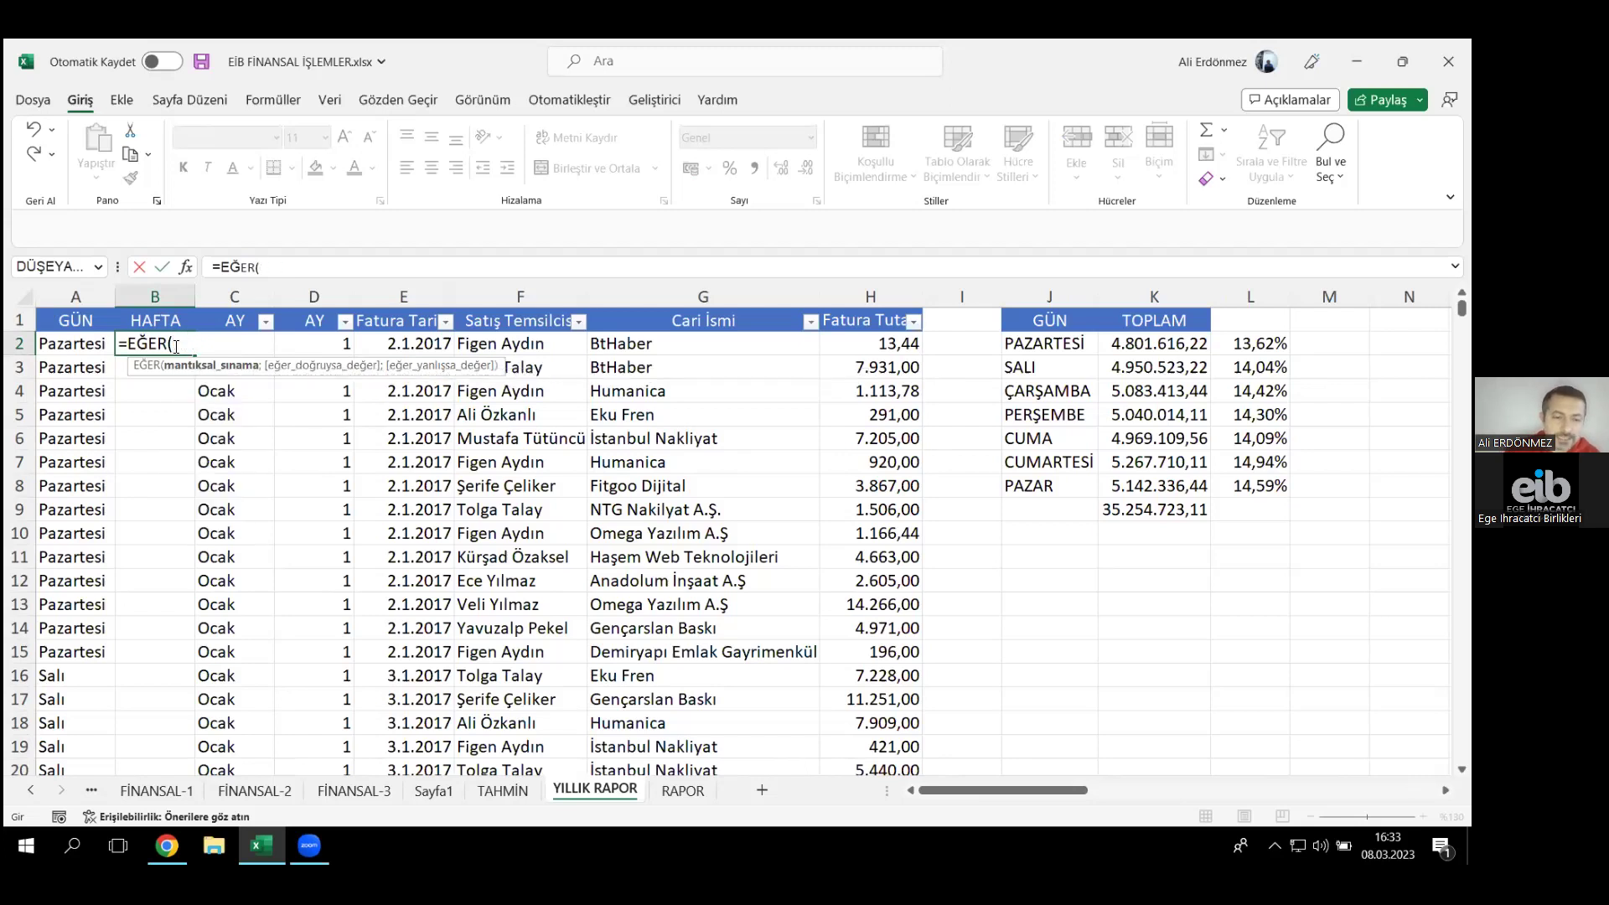
text(YADA()
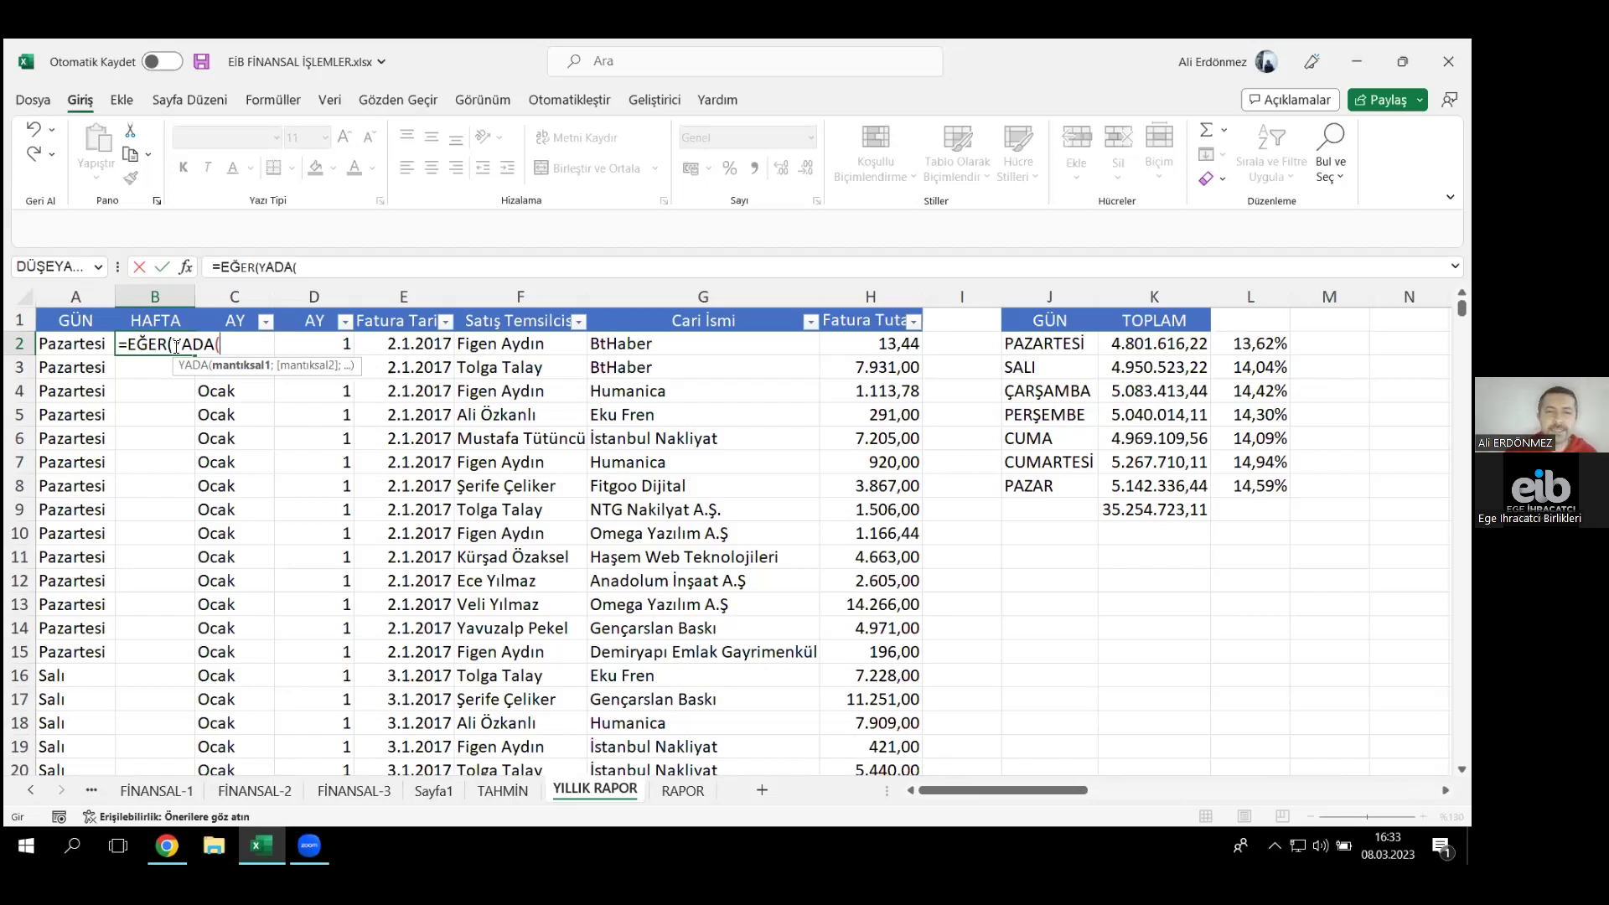
click(85, 344)
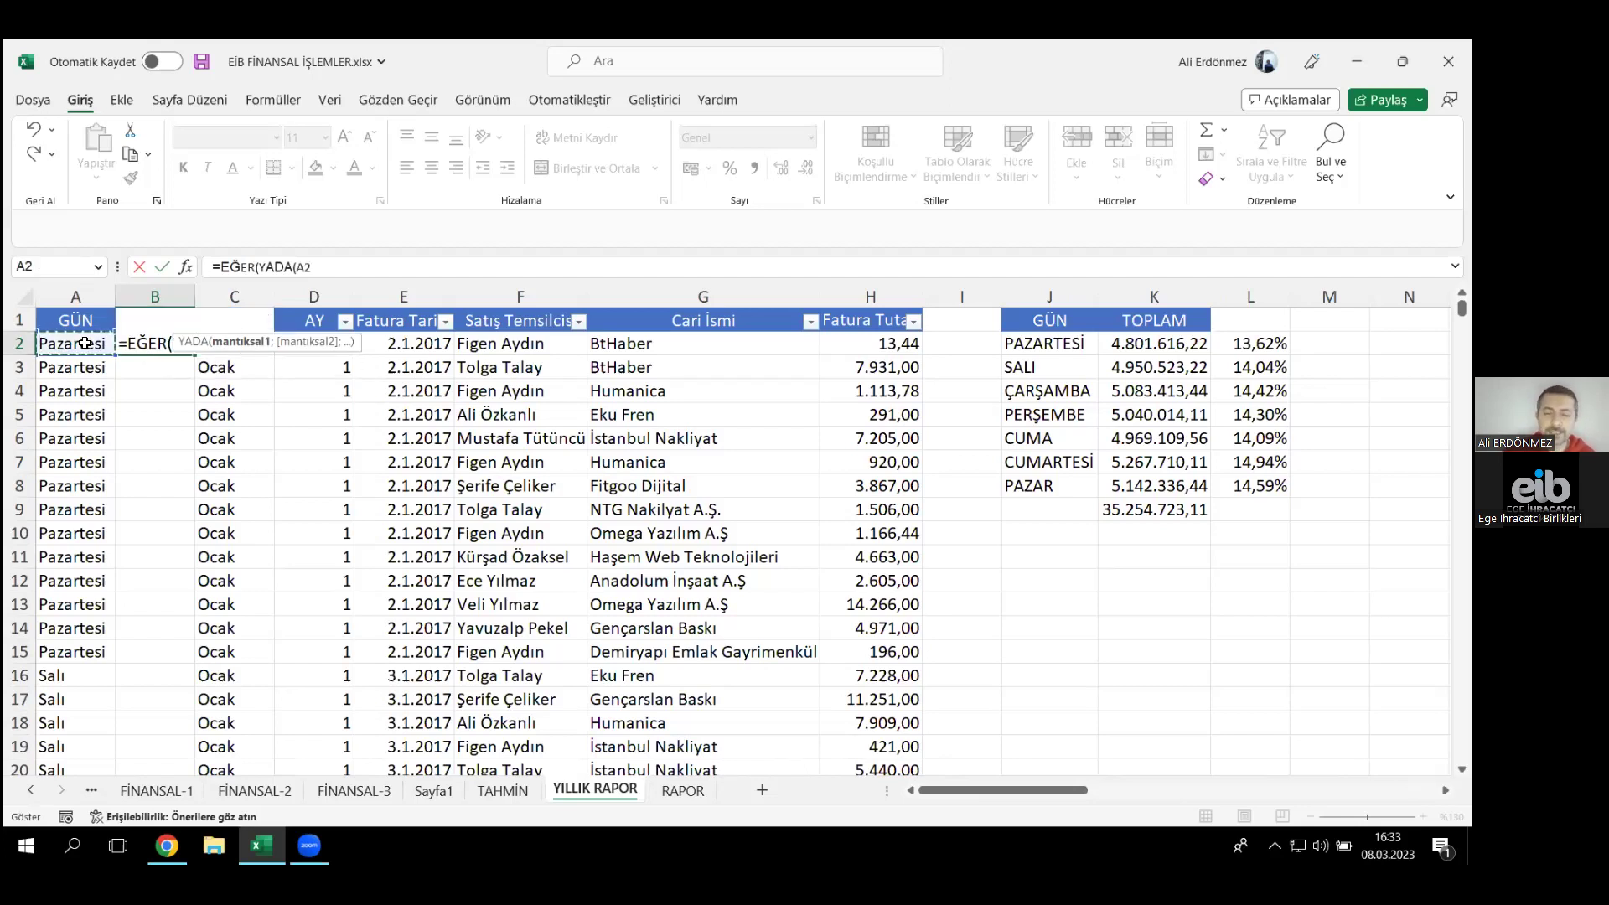
text(=)
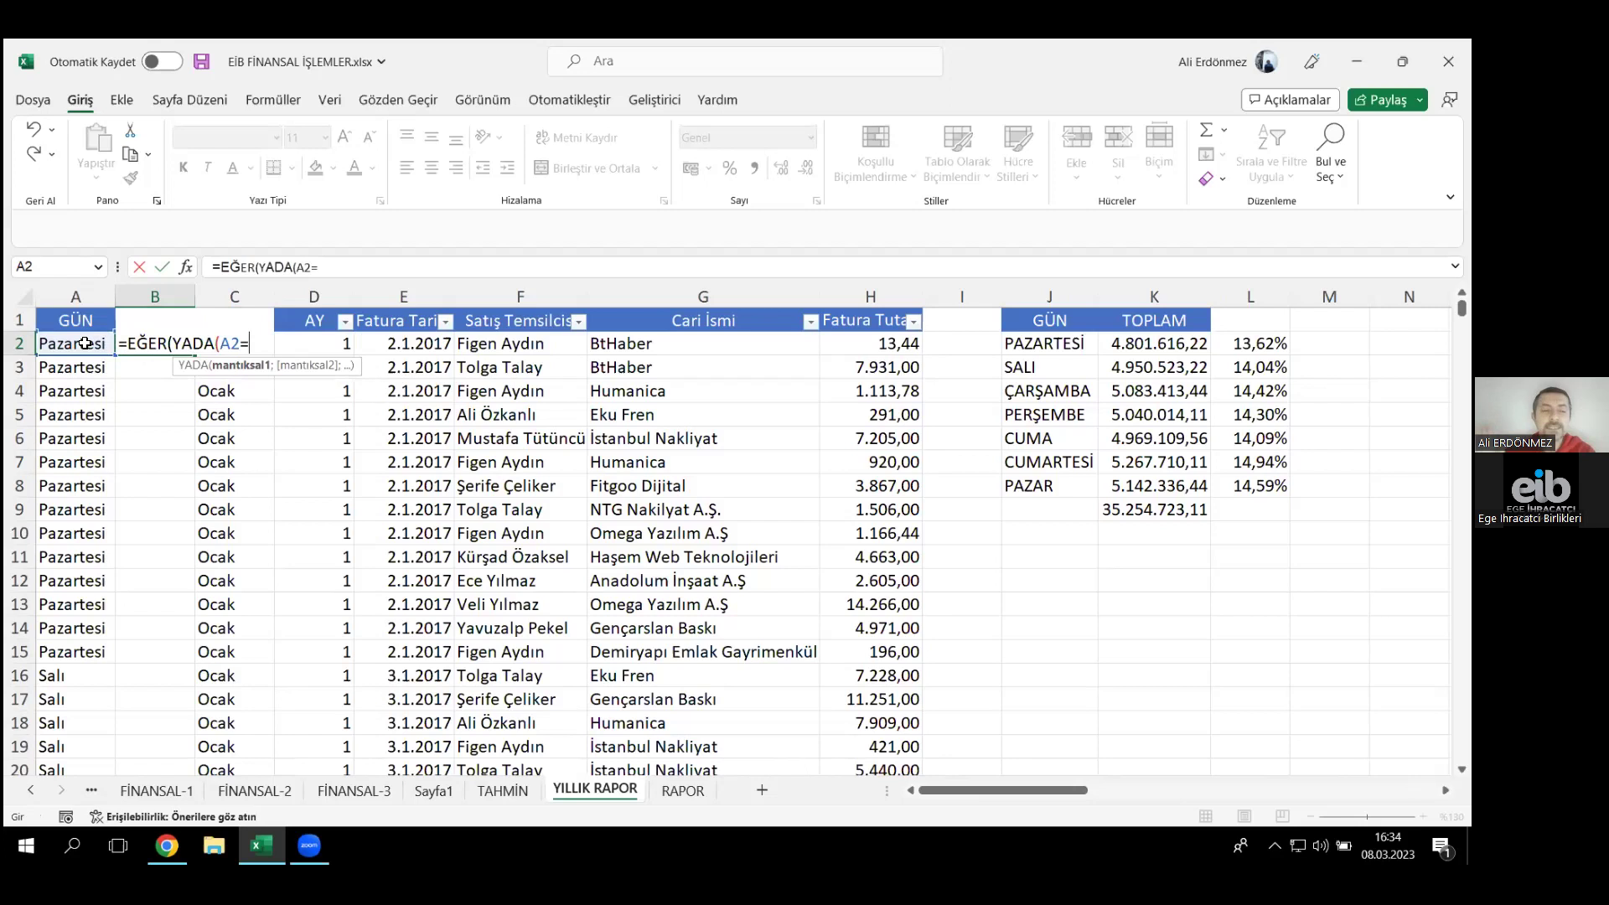
text("CUMARTESİ")
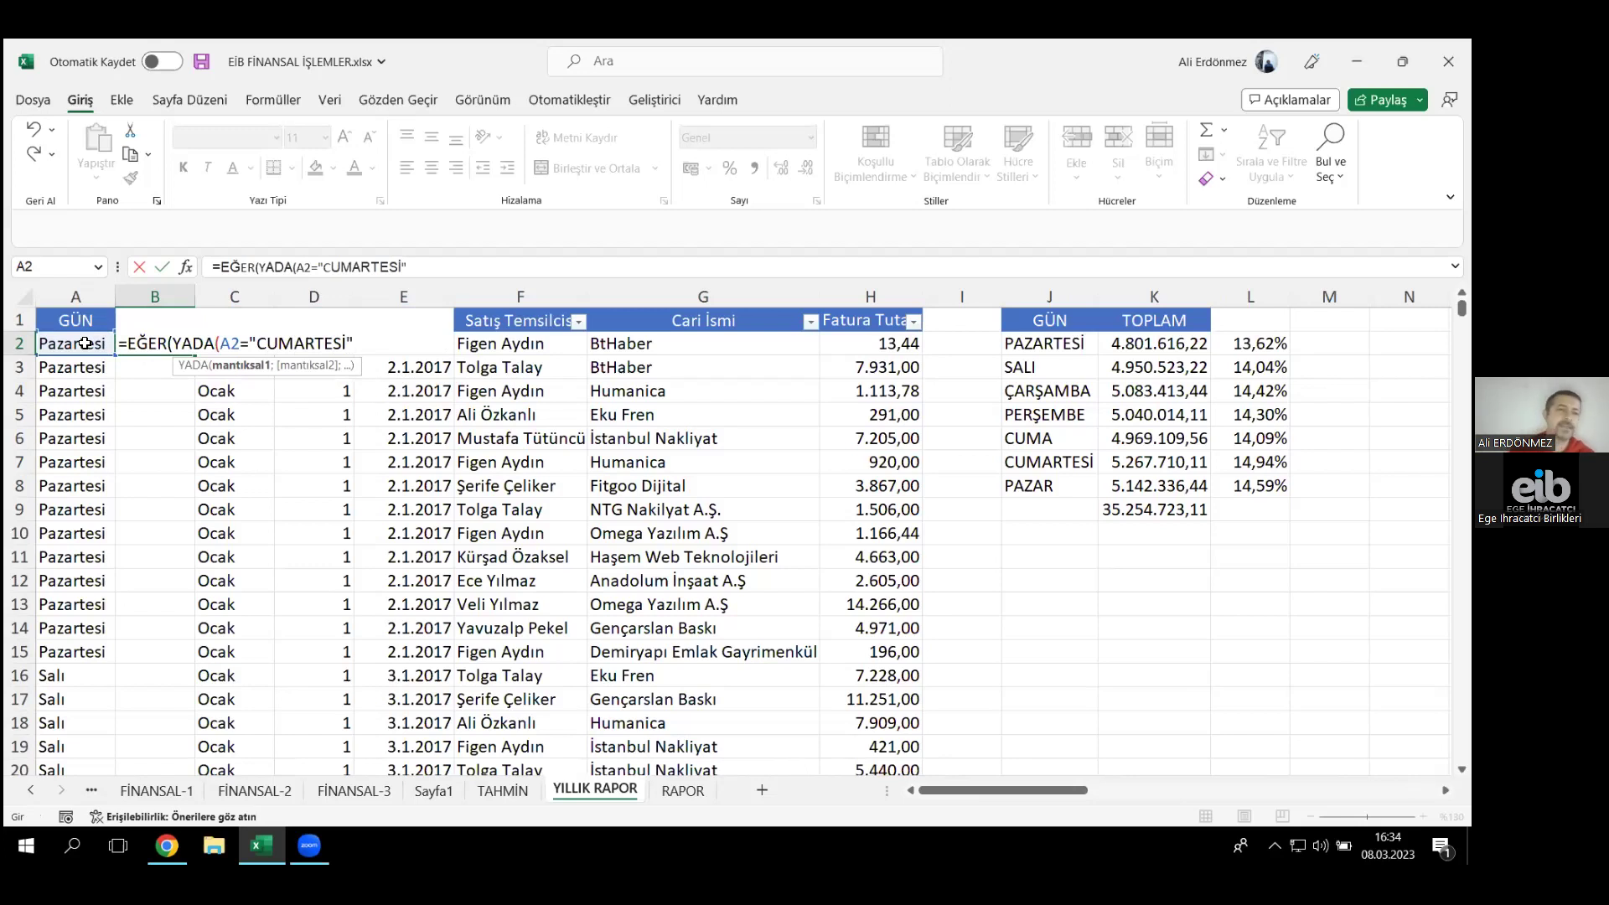
text(;)
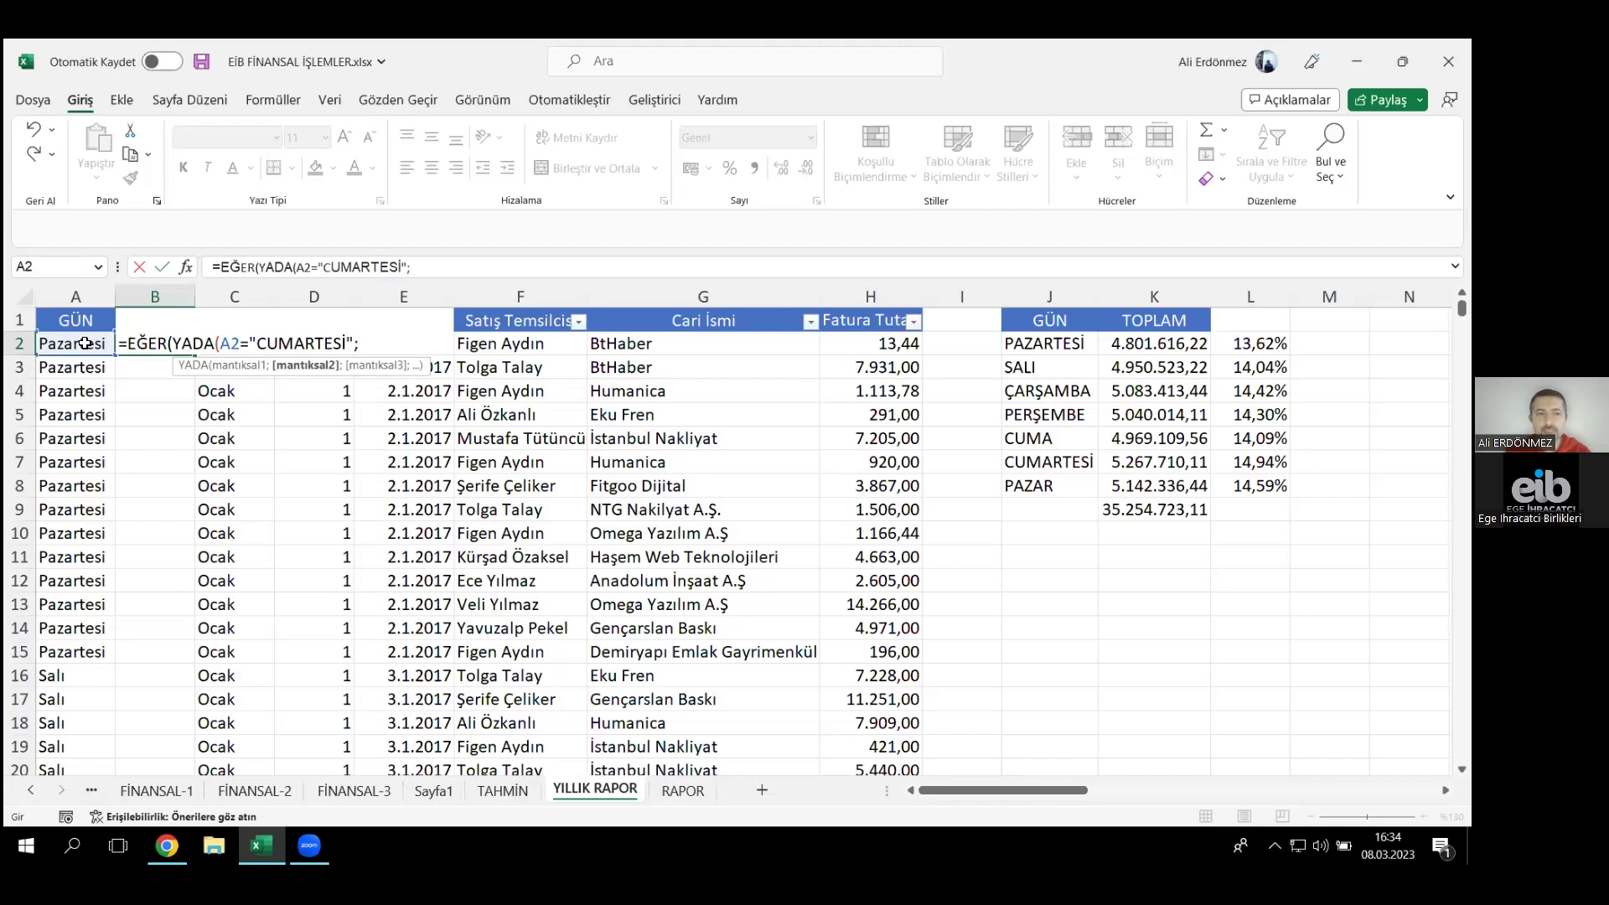
click(85, 343)
text(=)
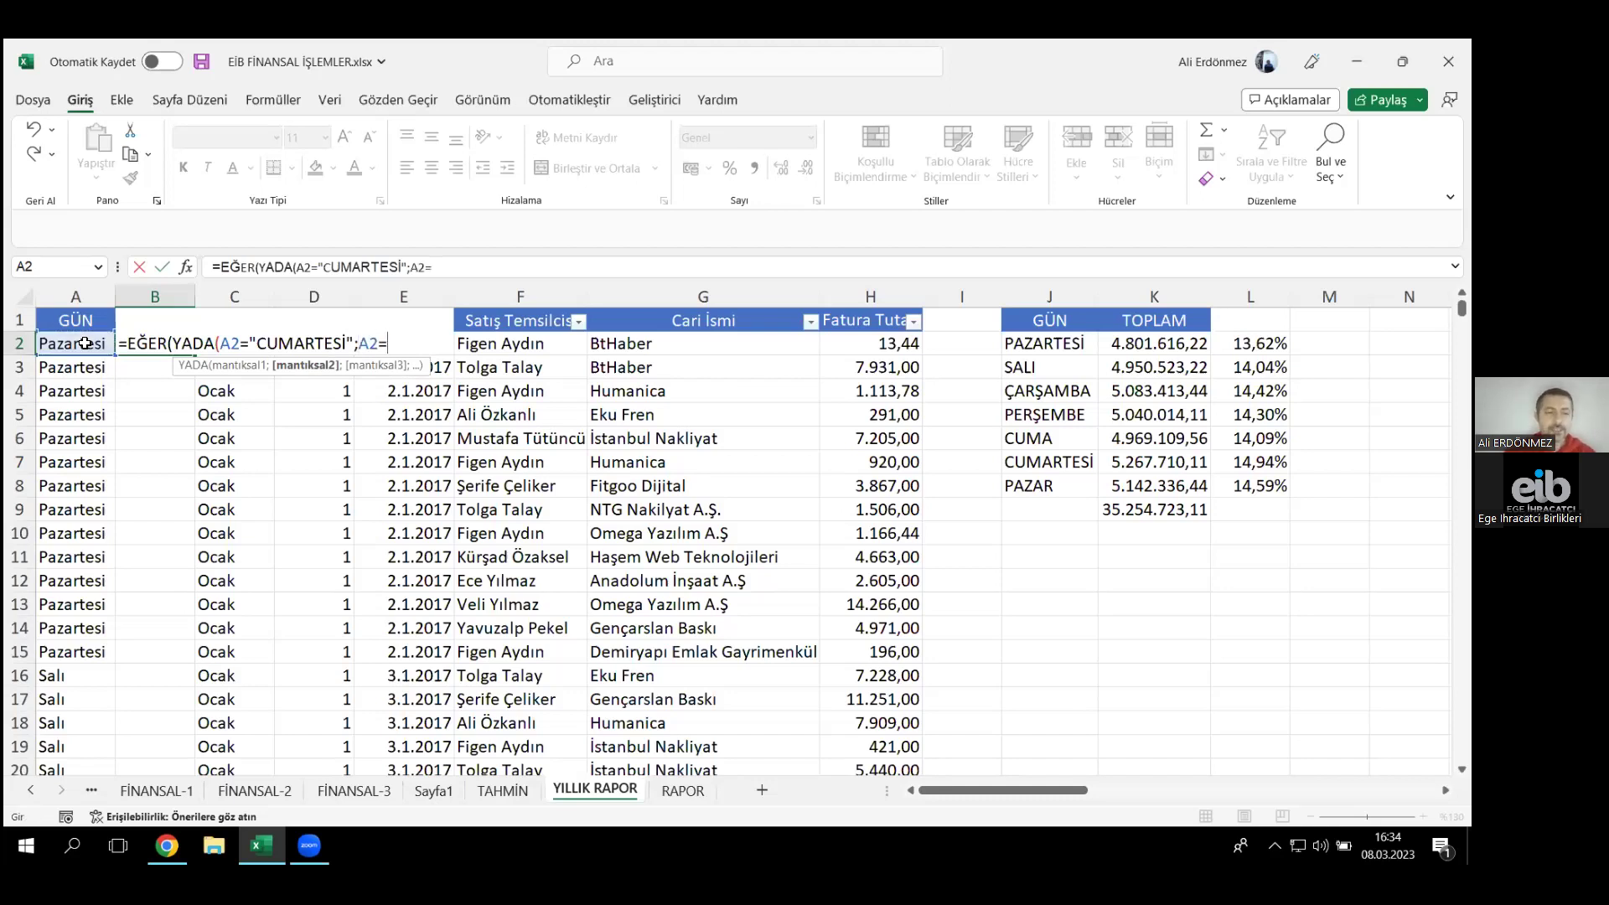
text("PAZAR")
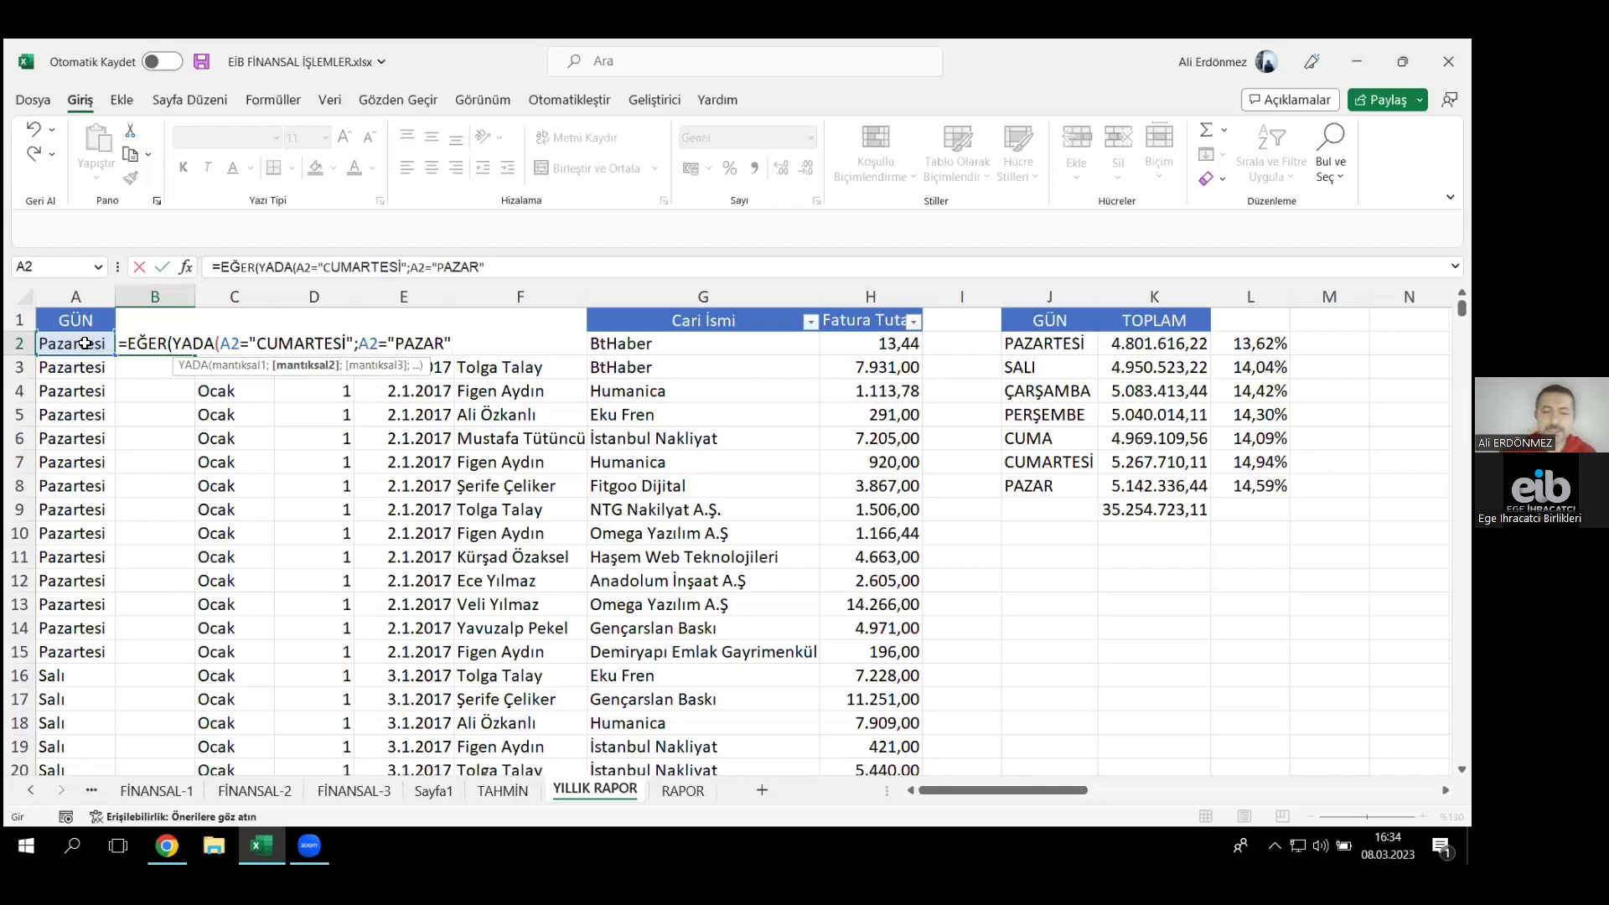
text())
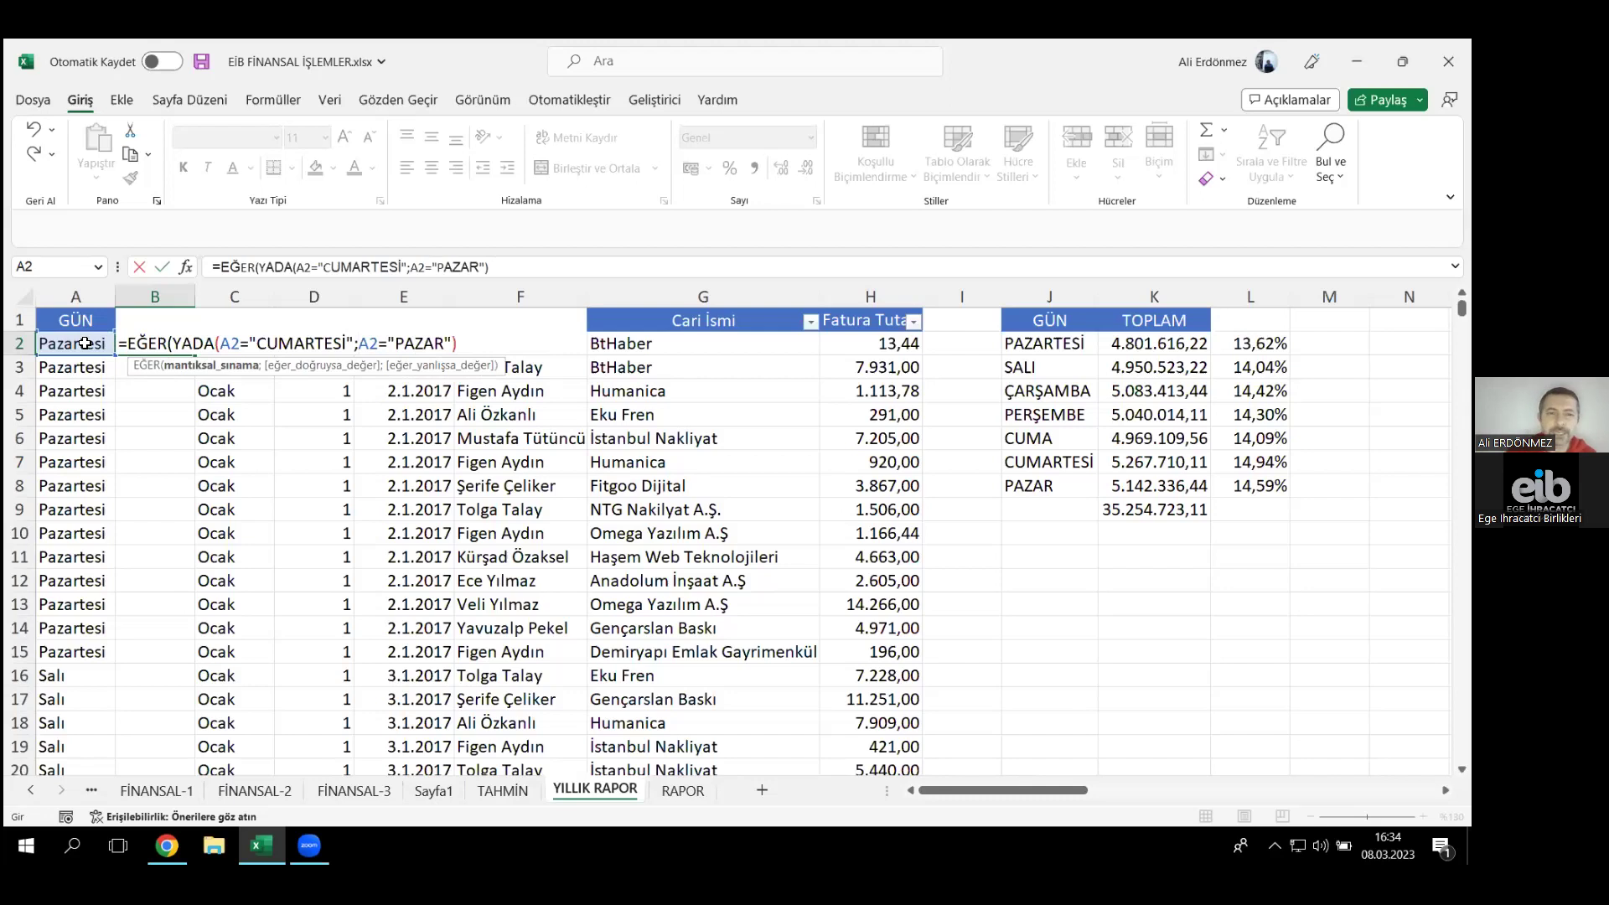
- Finish the formula with results "HAFTA SONU" and "HAFTA İÇİ" and commit it in B2
text(;)
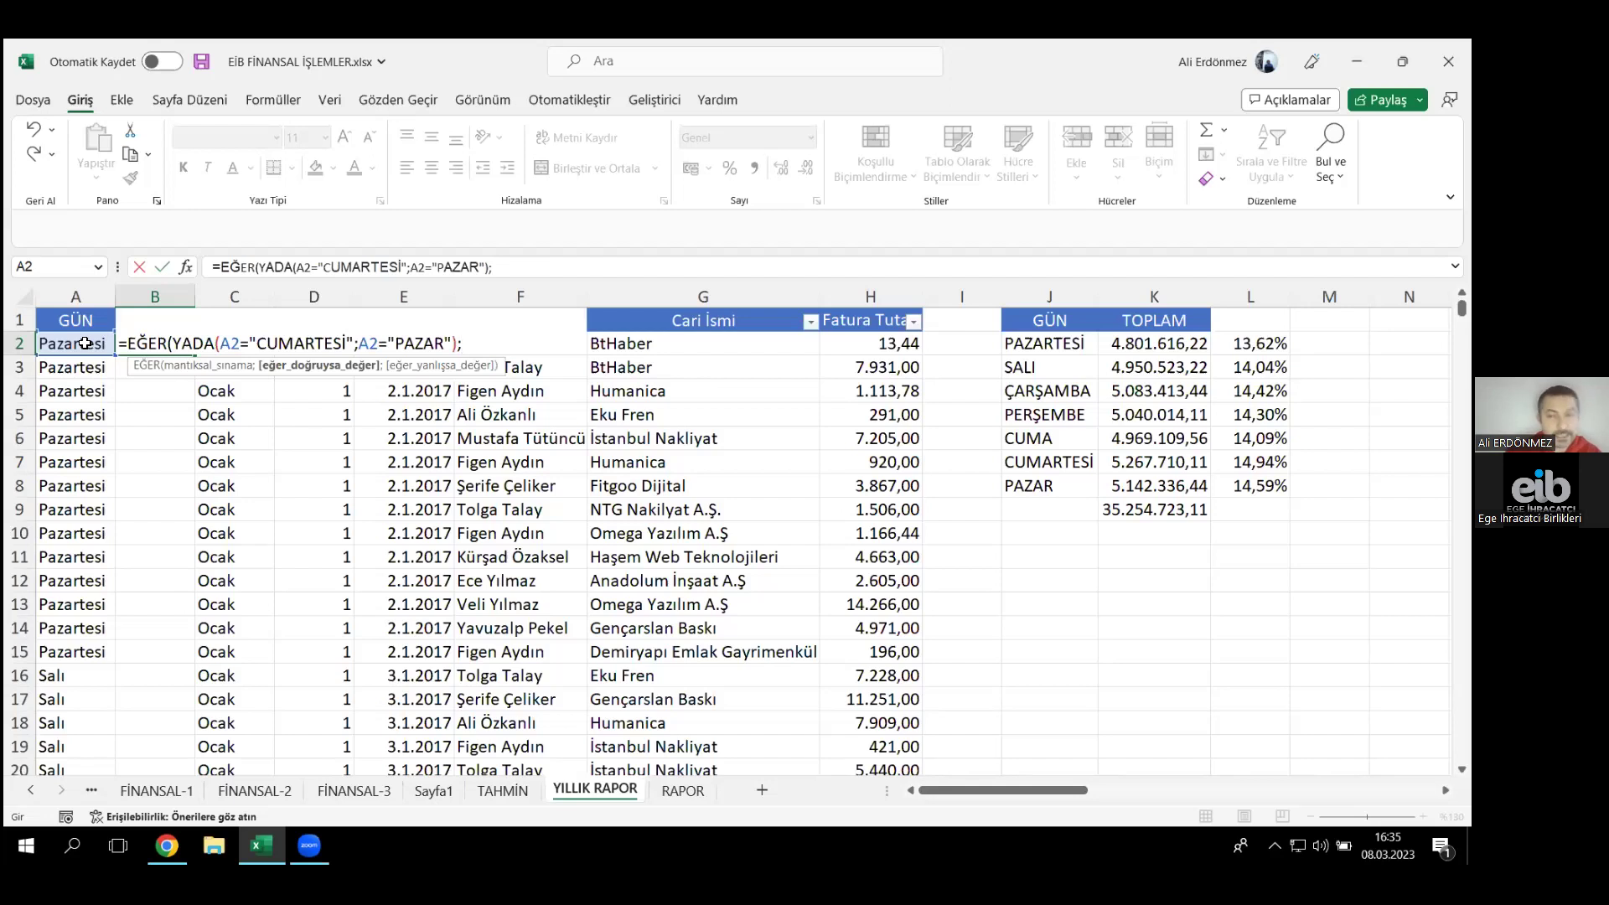
text("HAFTA SONU")
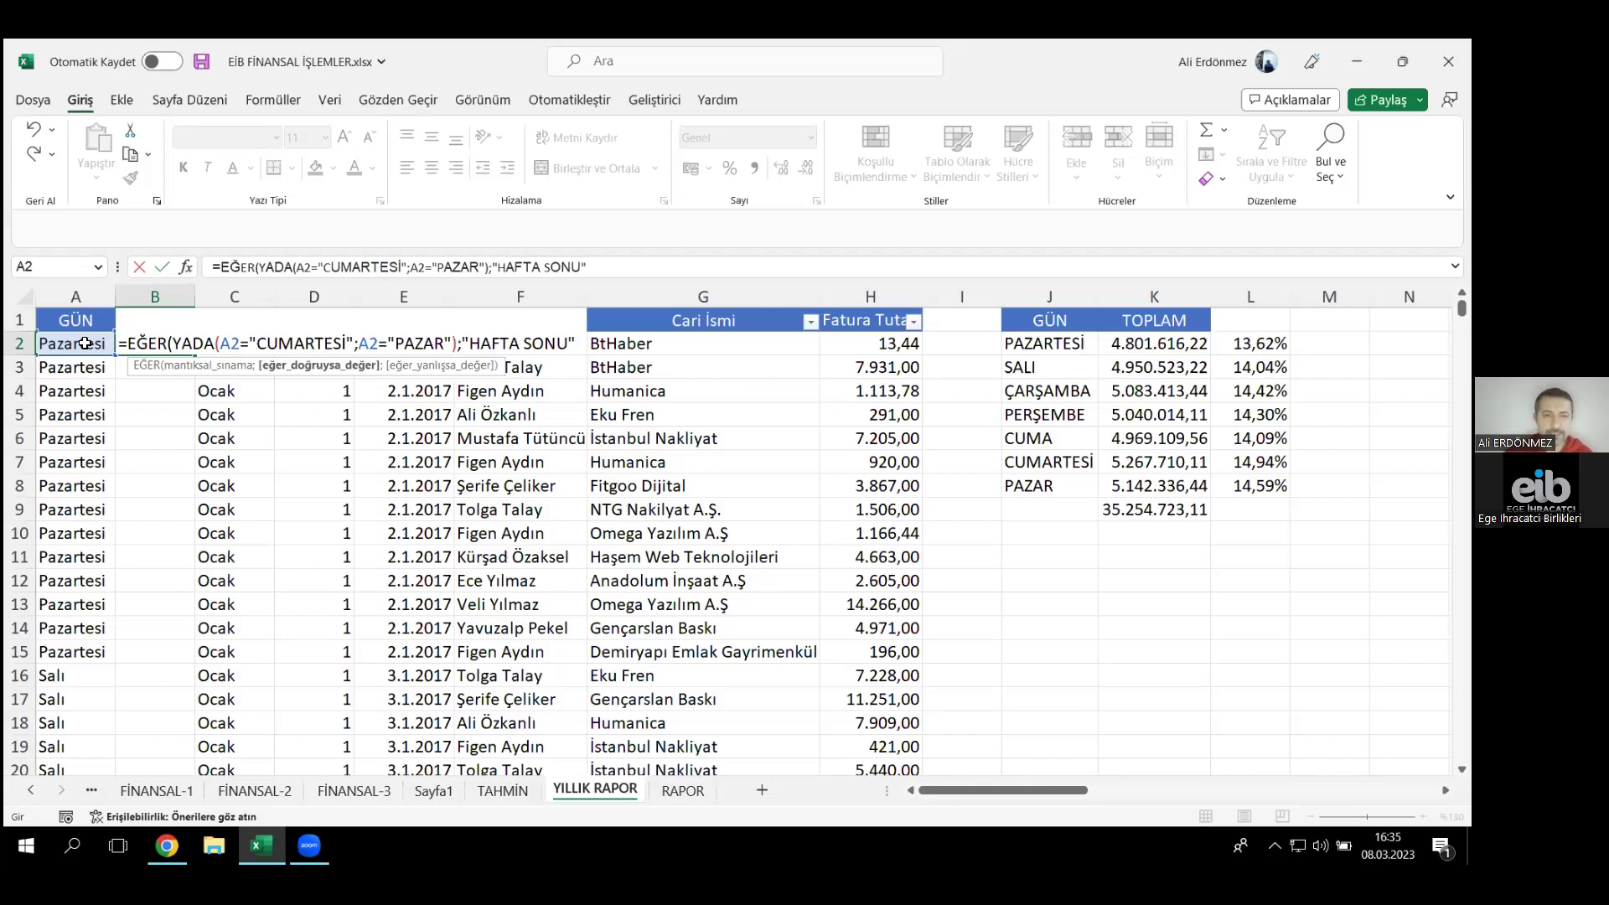
text(;)
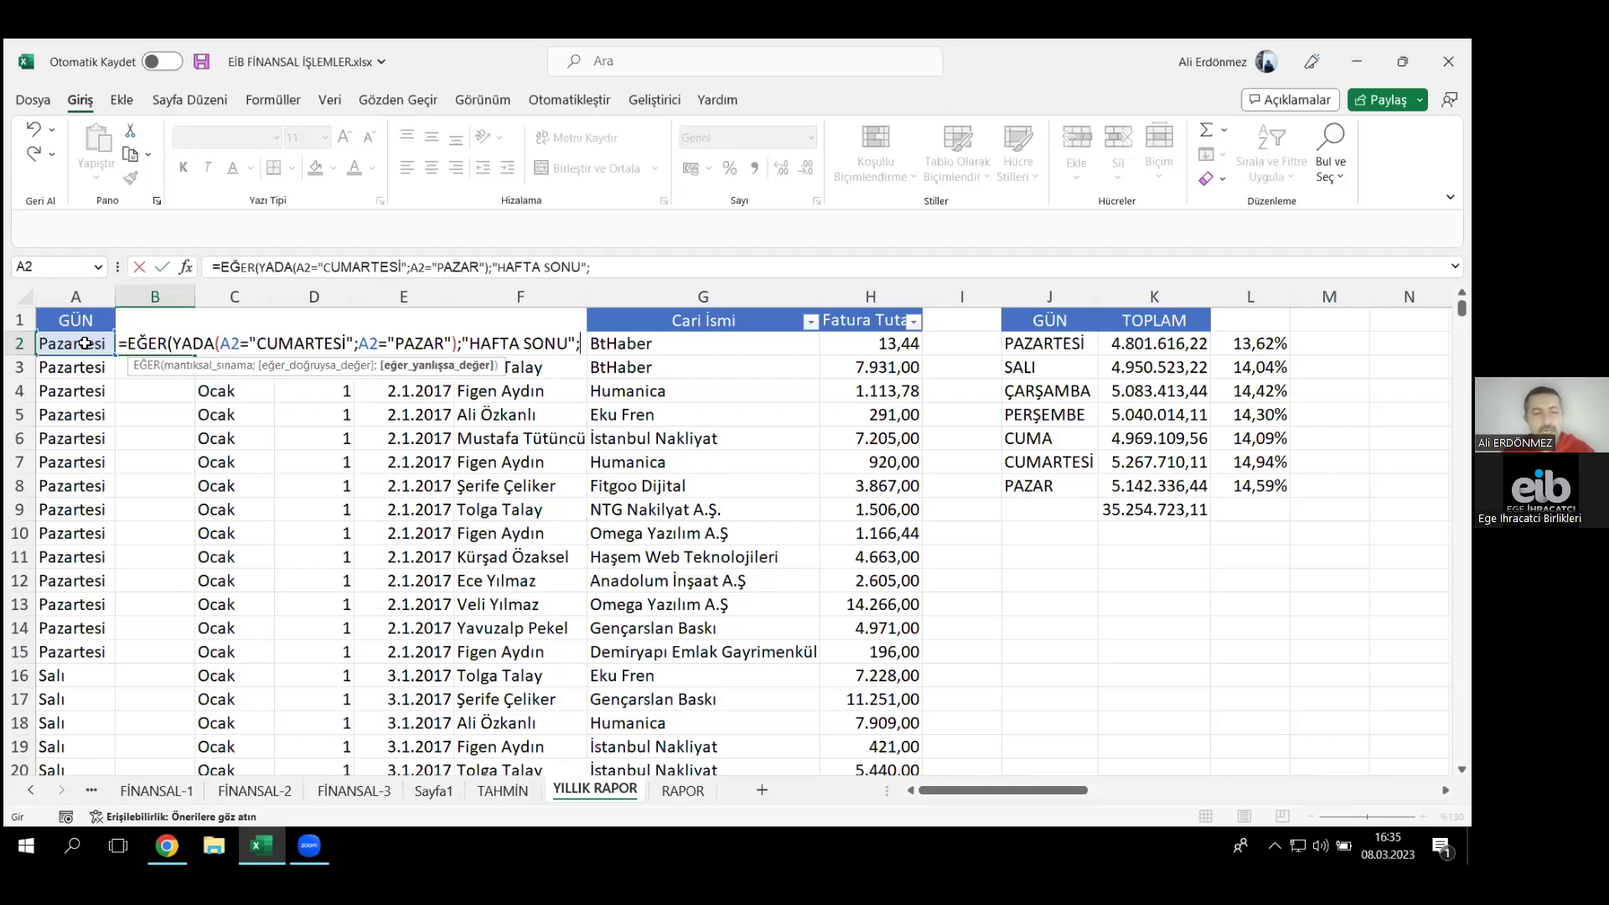
text("HAFTA İÇİ")
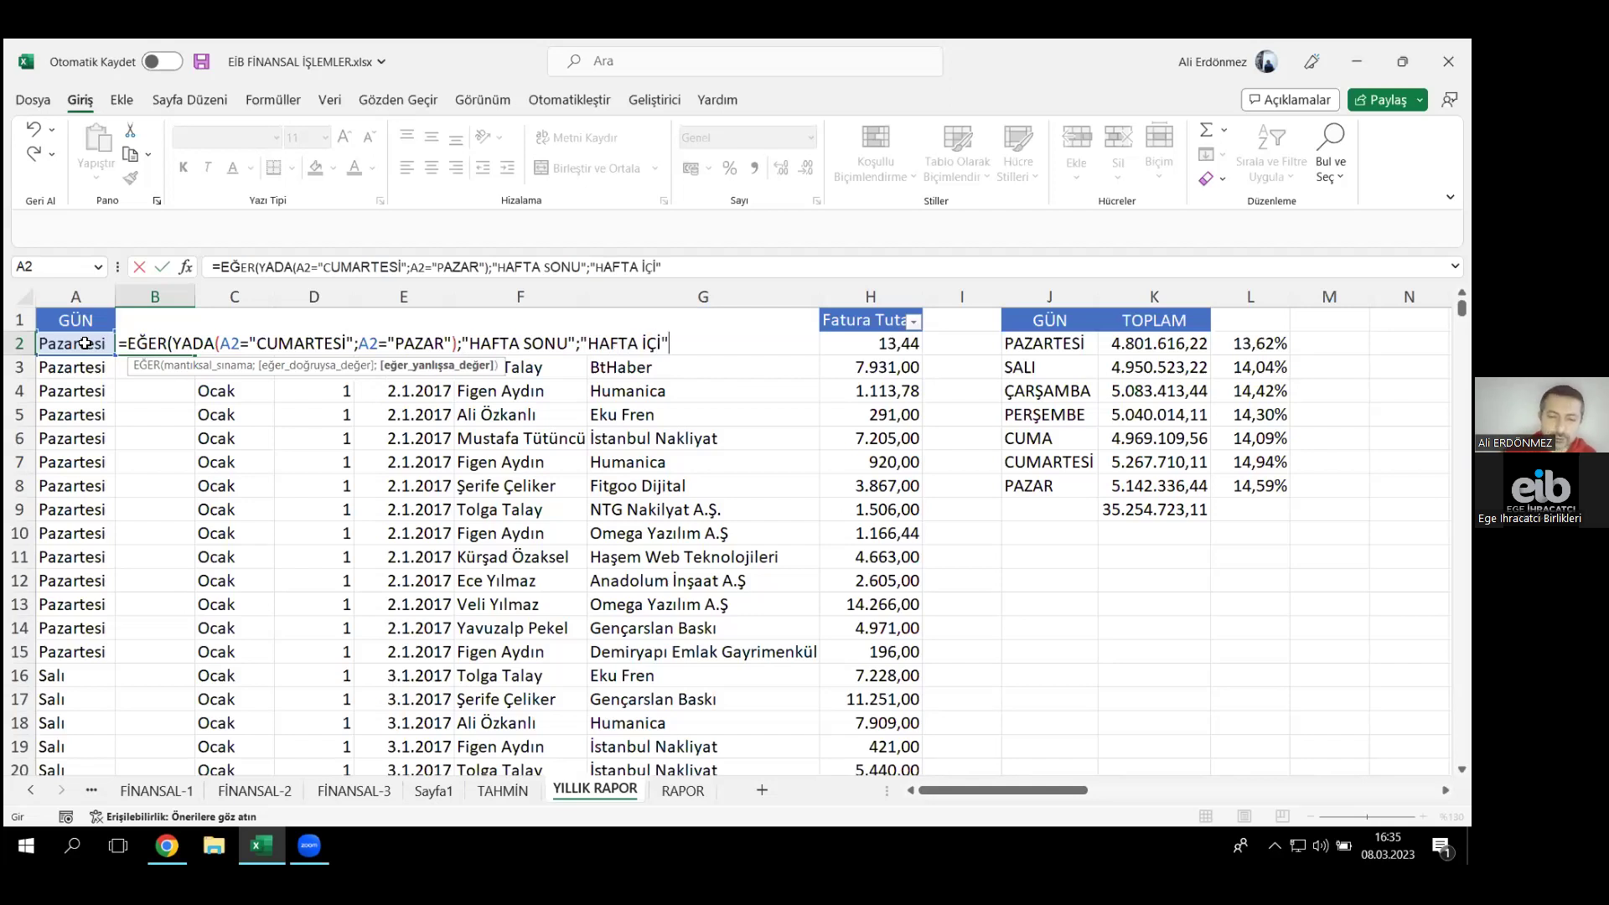
text())
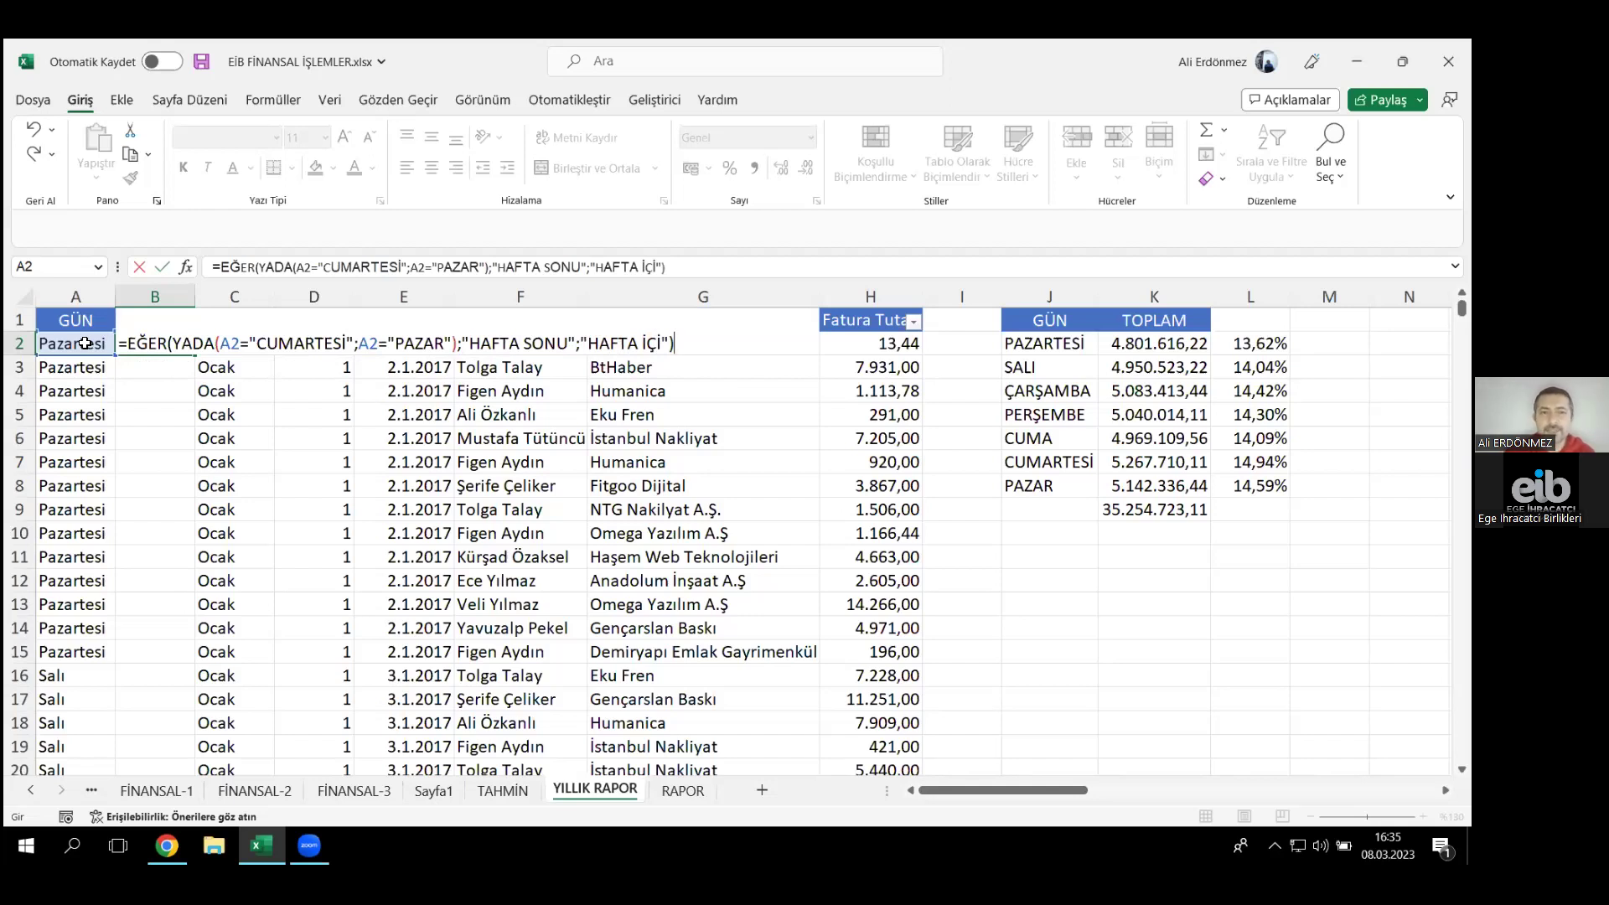
key(shift+Home)
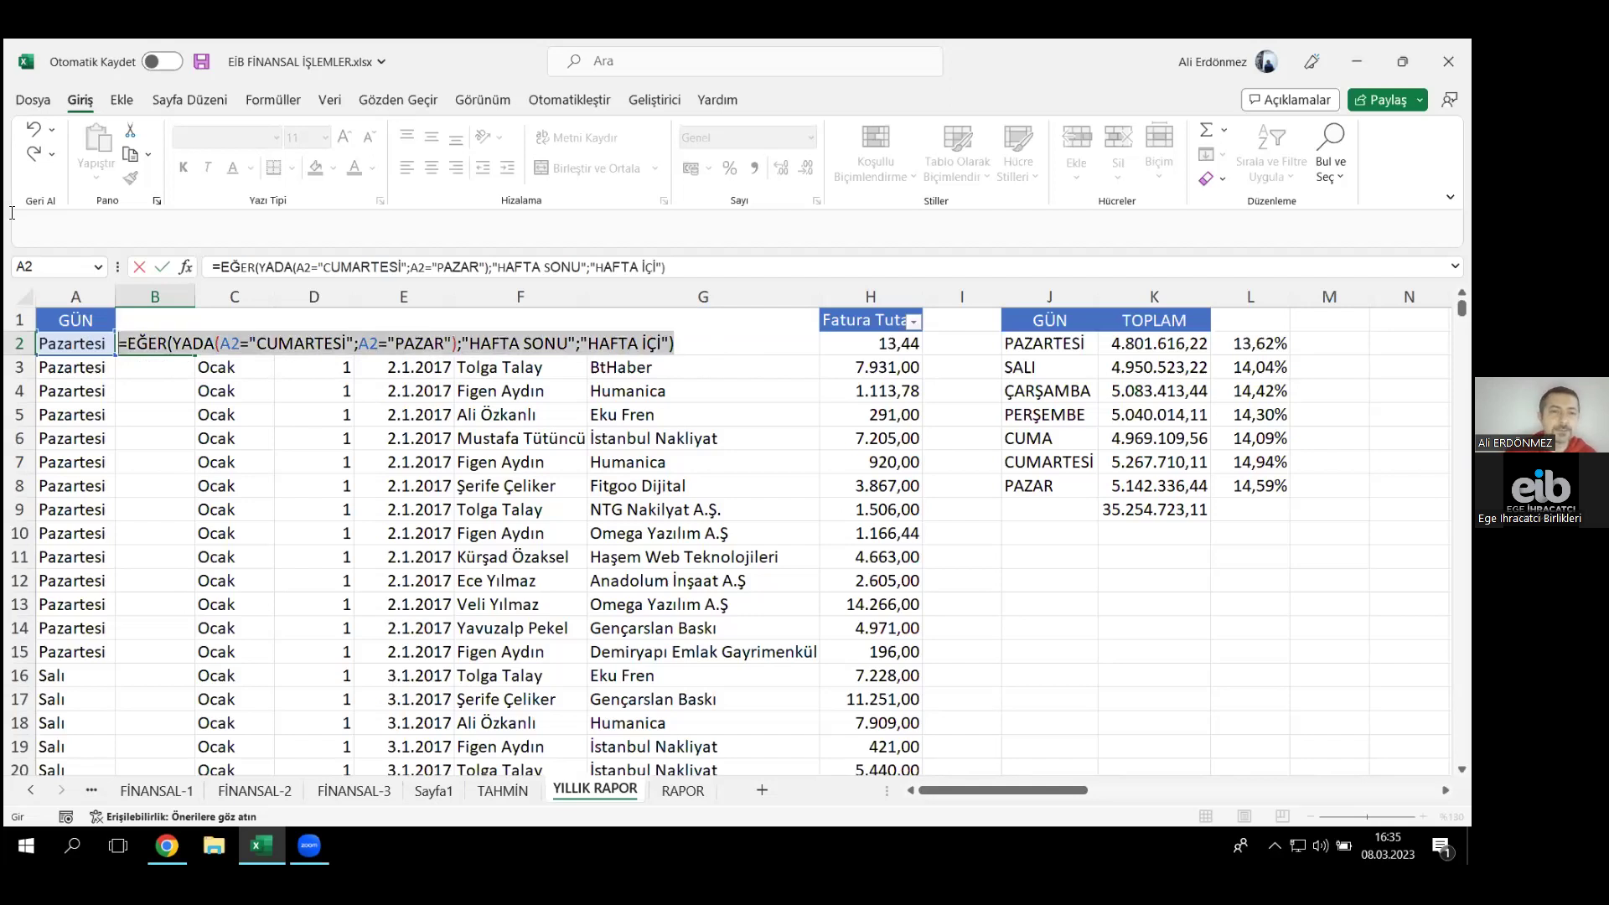
key(Return)
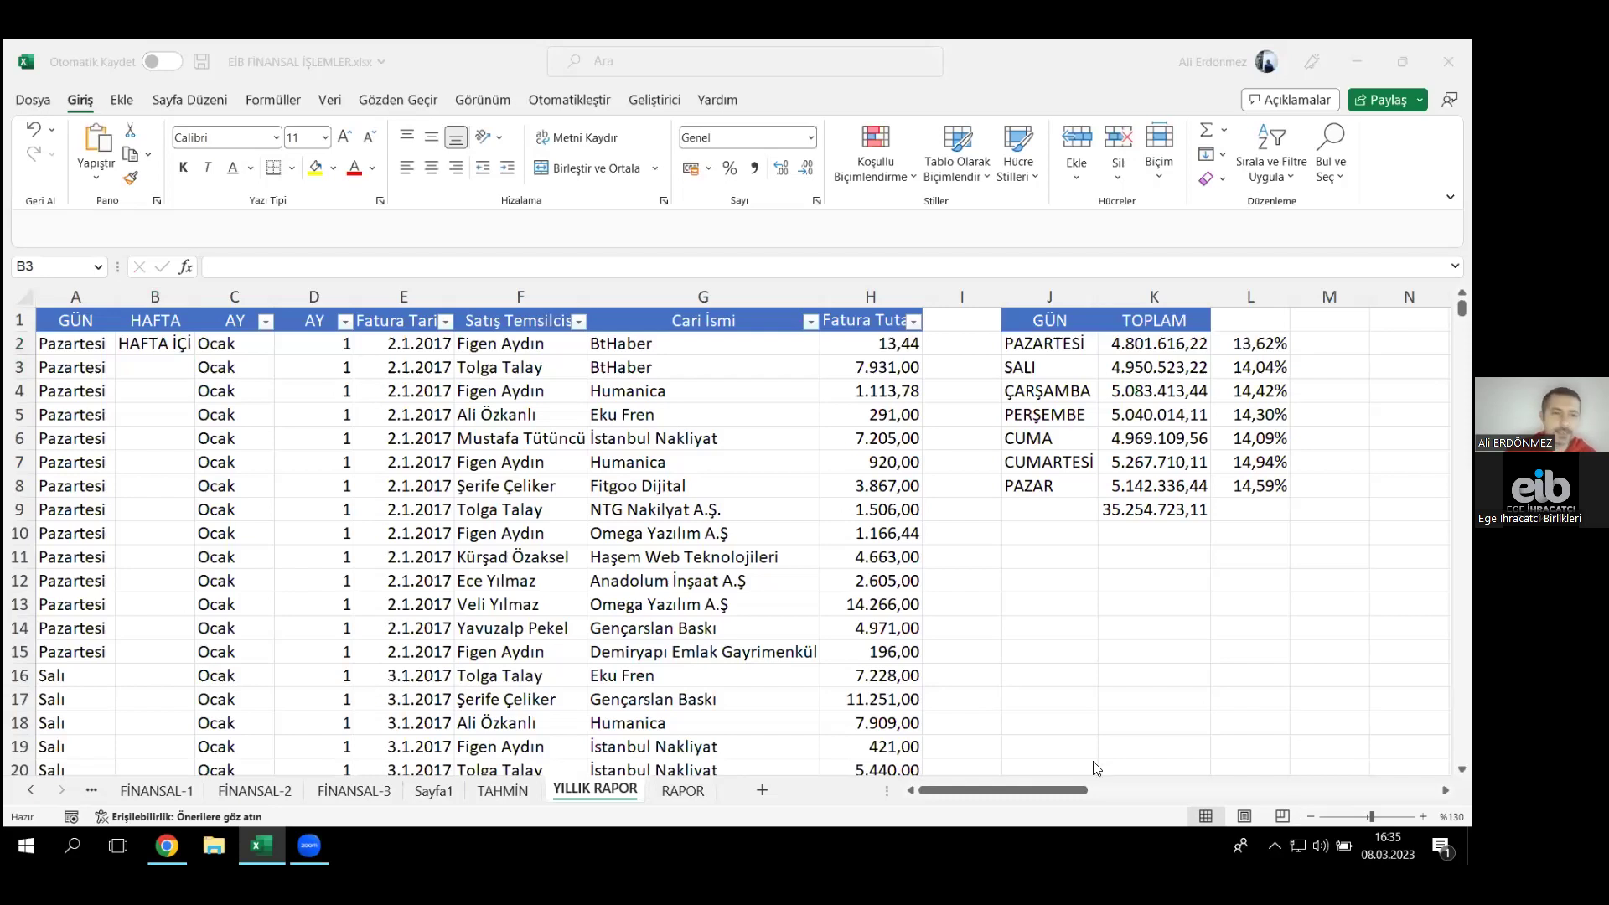
- Fill the B2 formula down the HAFTA column and check its filter values
click(152, 346)
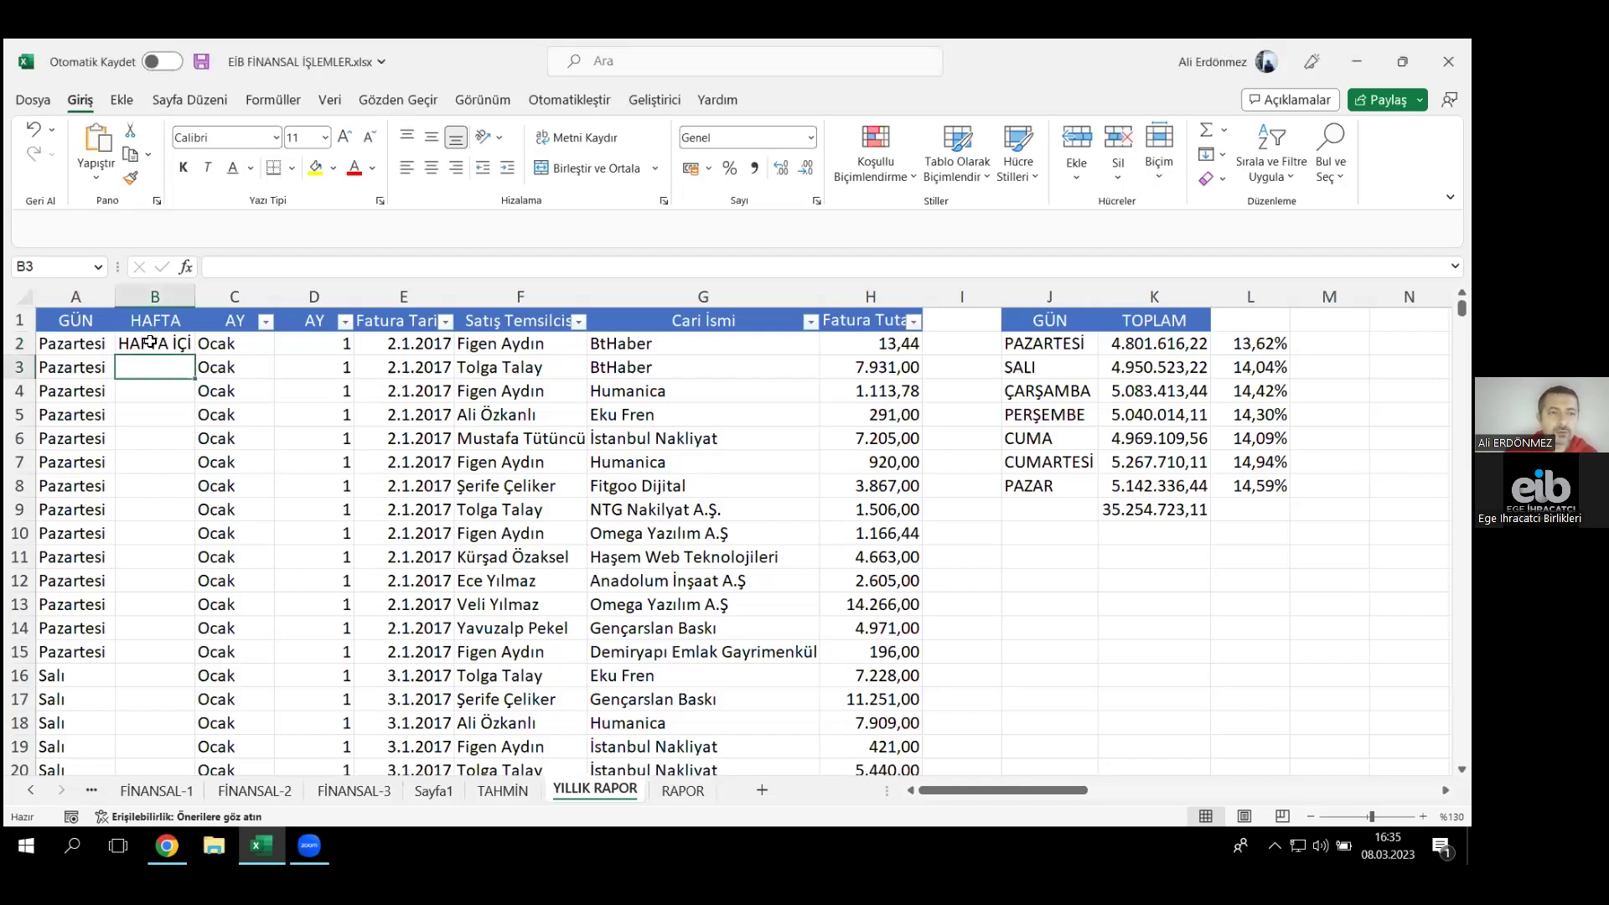
click(152, 346)
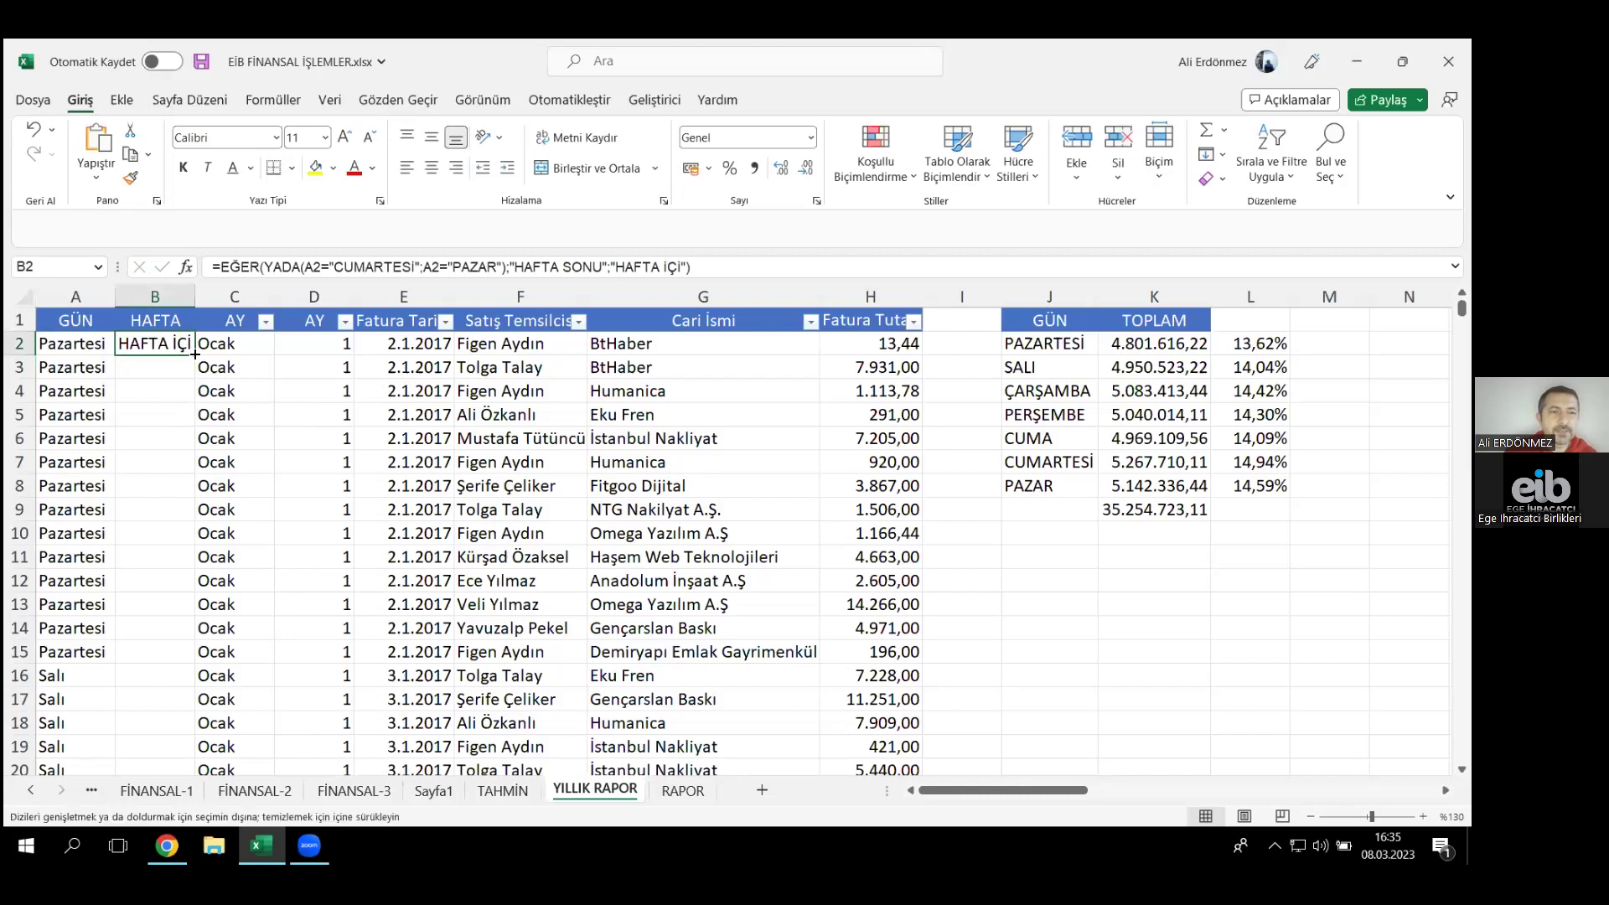
double_click(195, 355)
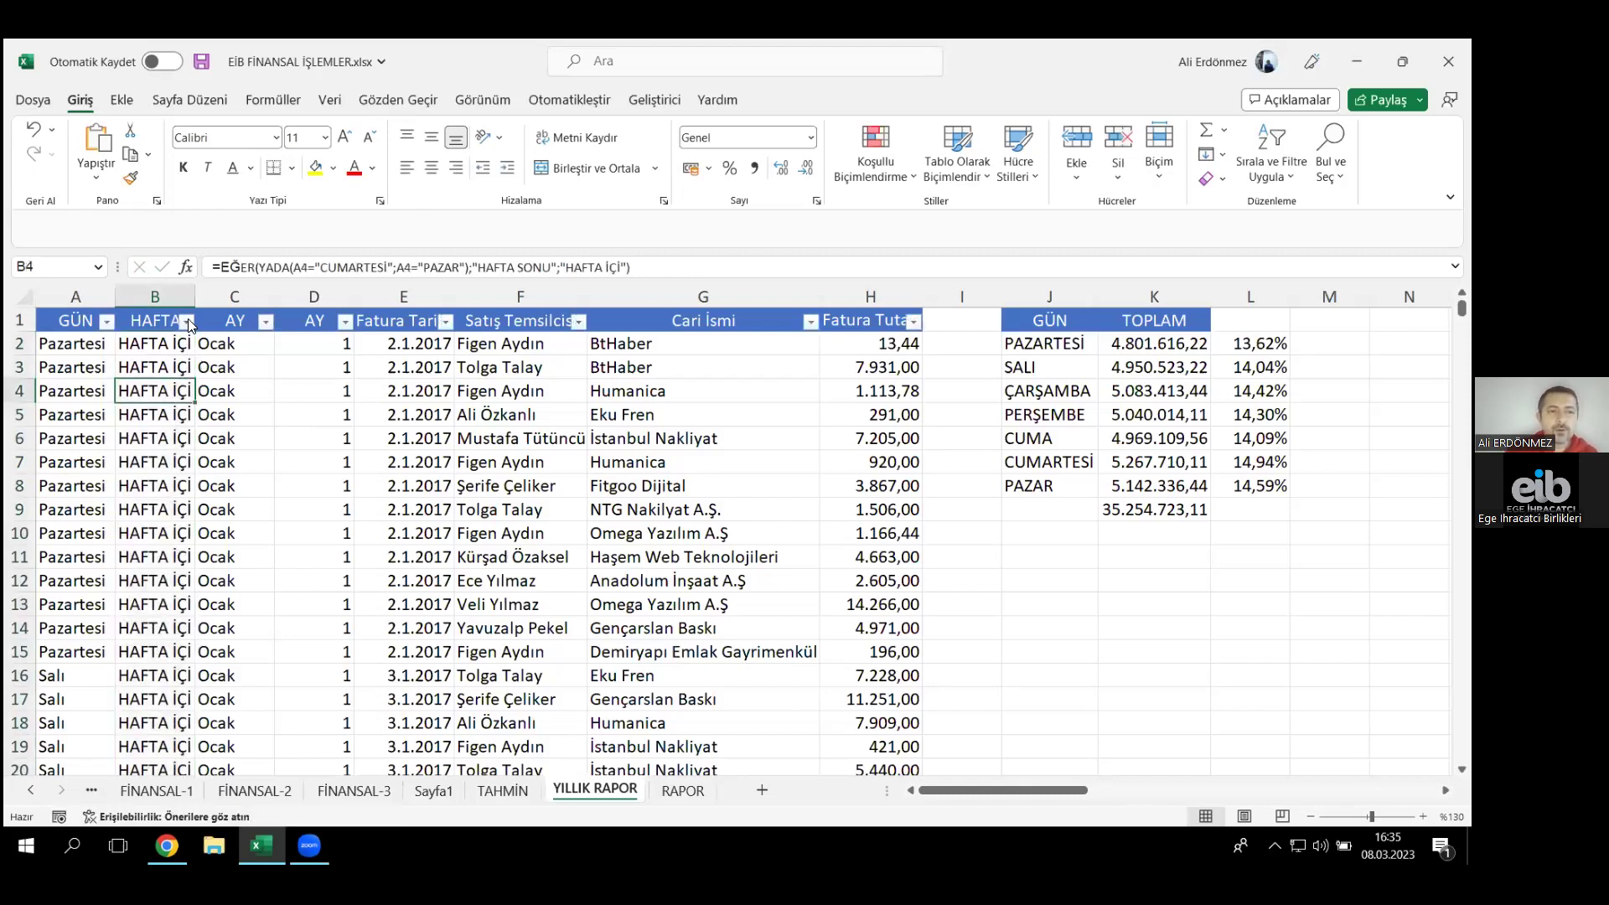
click(188, 322)
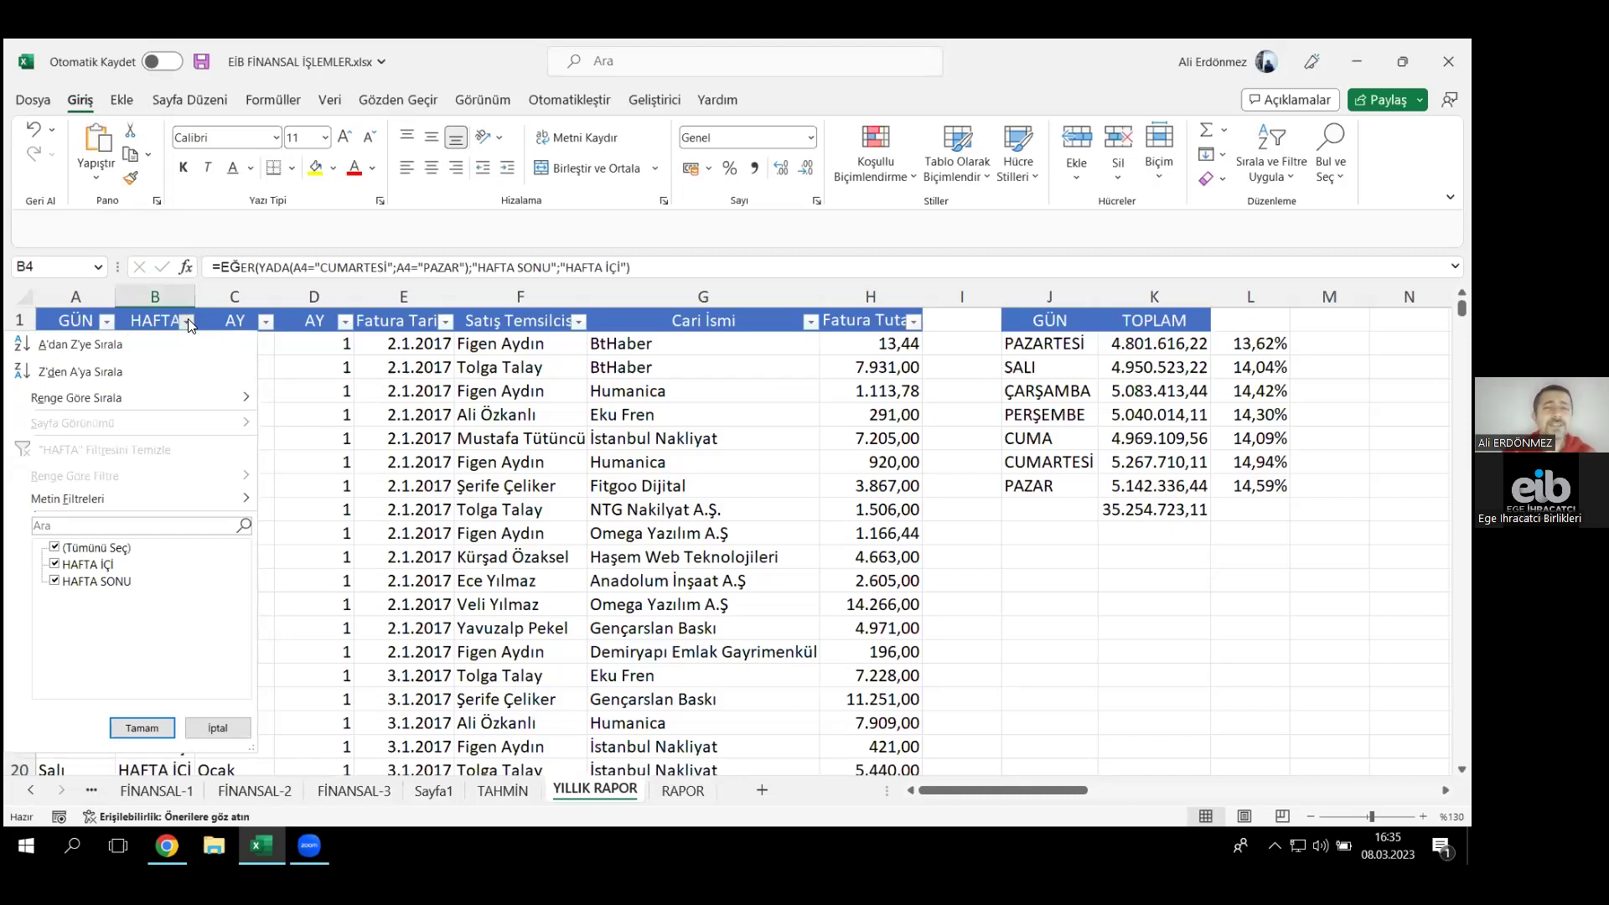
click(190, 324)
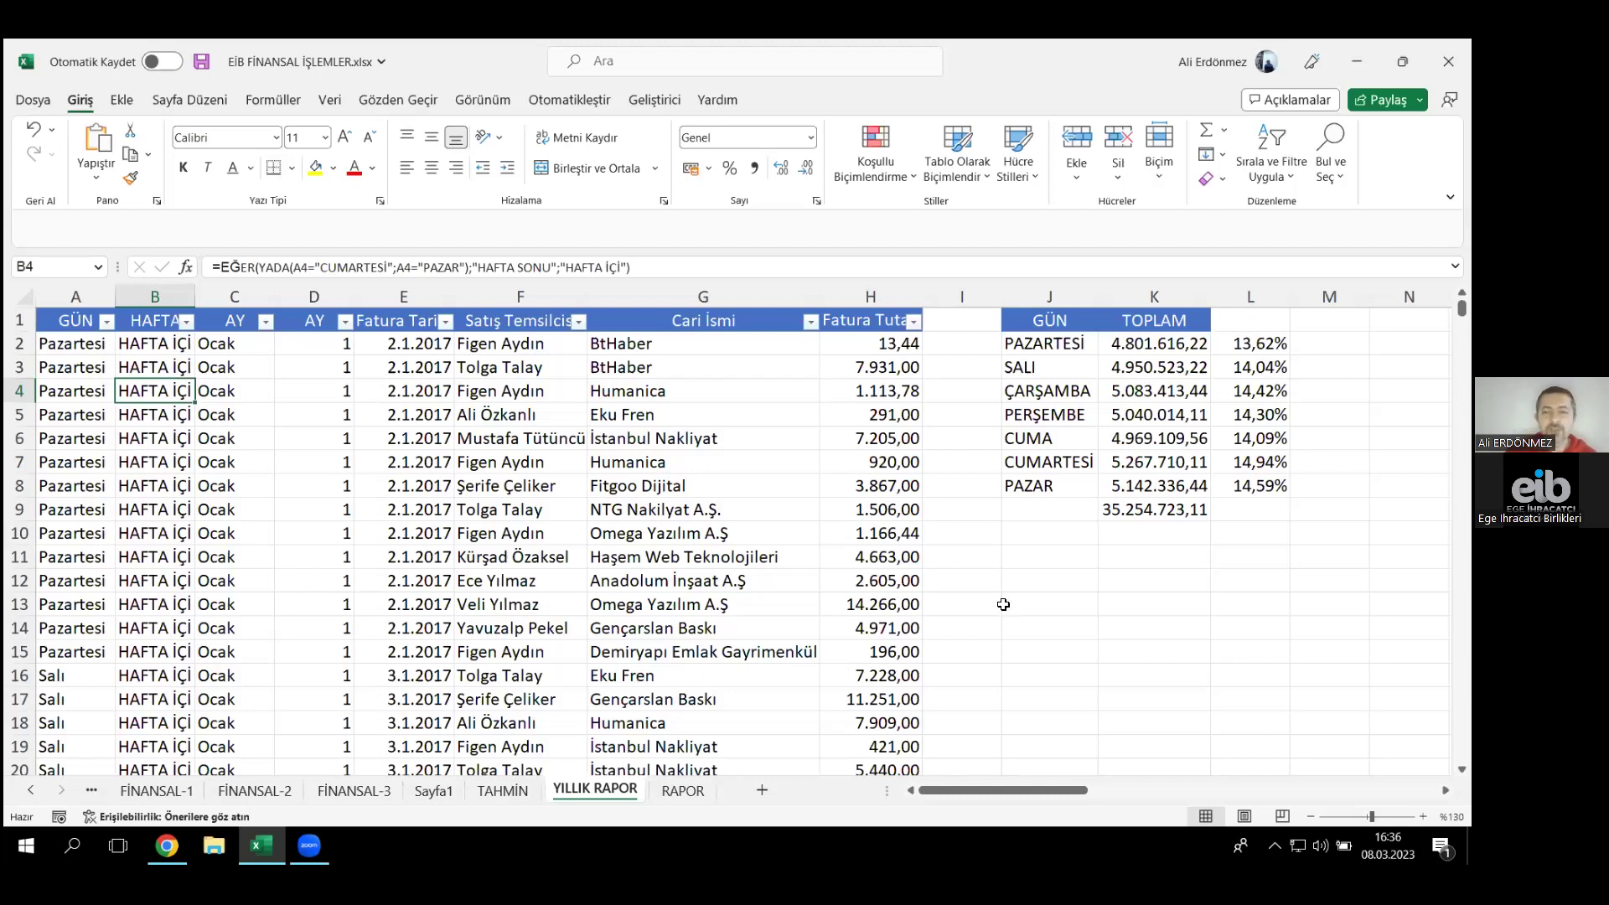
- Select cell J14 below the weekday table for the new totals table
click(1060, 596)
key(Right)
key(Right)
key(Right)
key(Right)
key(Right)
key(Right)
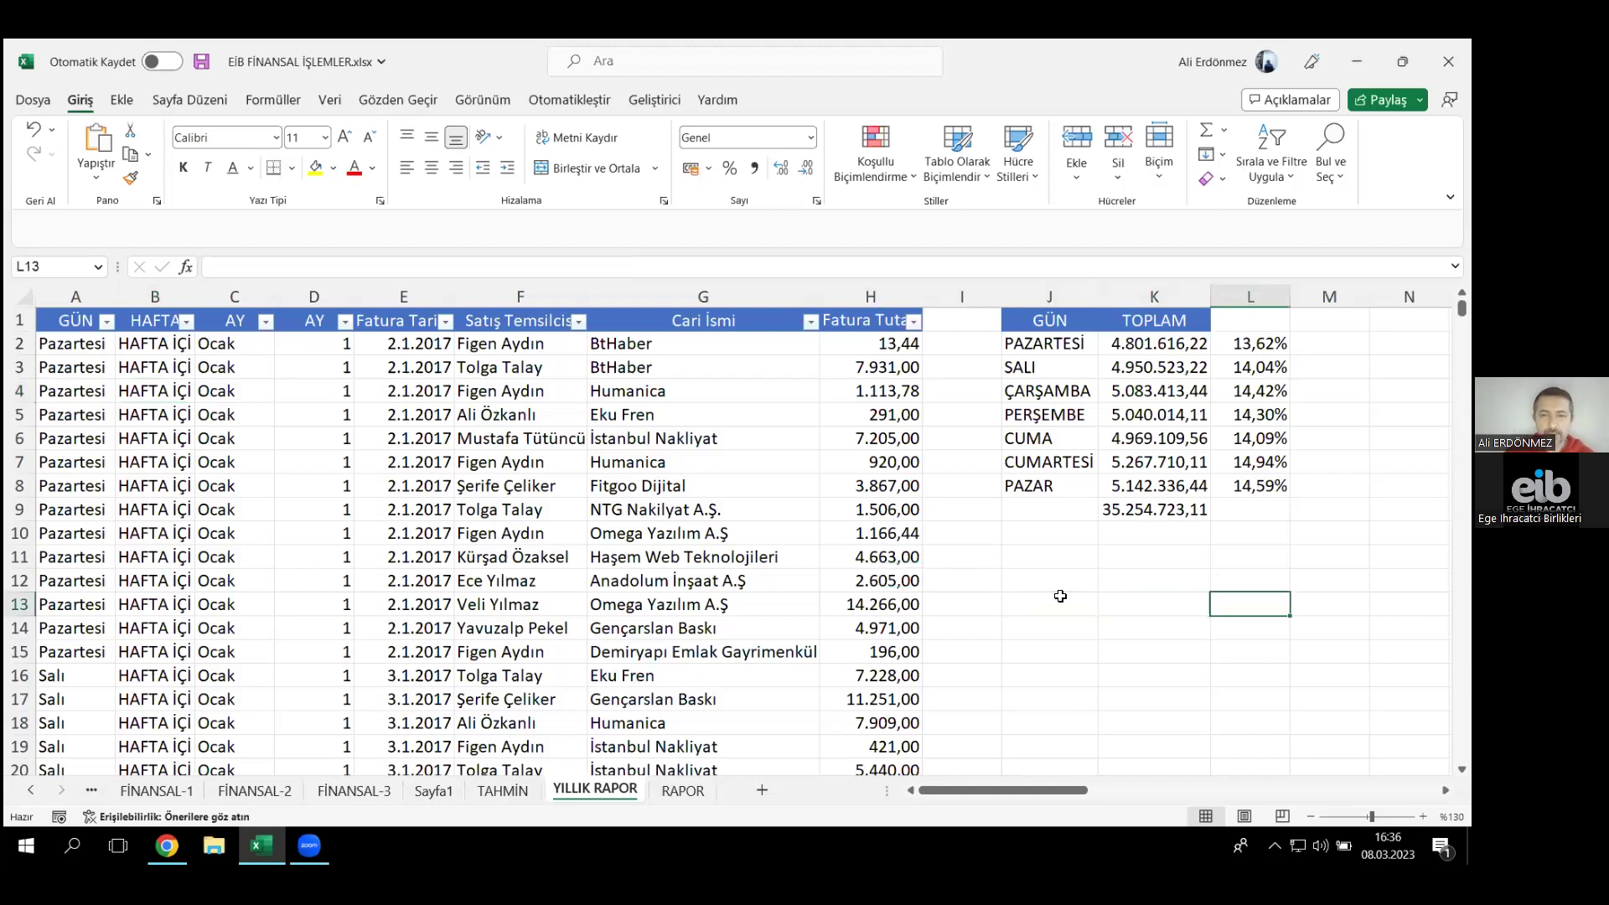
key(Right)
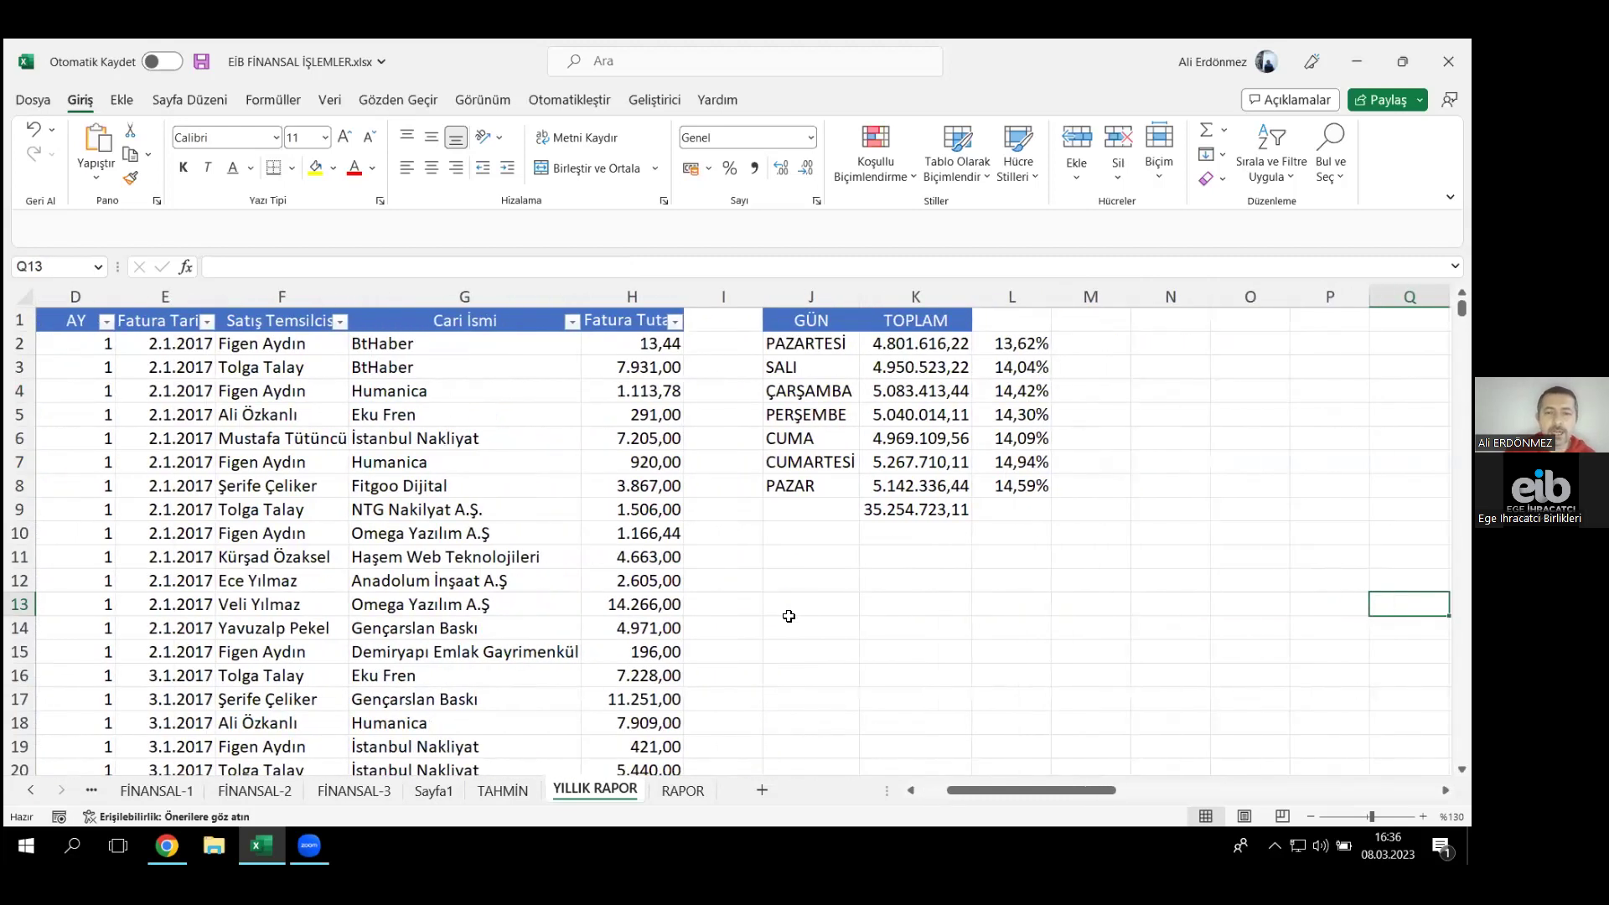
click(822, 622)
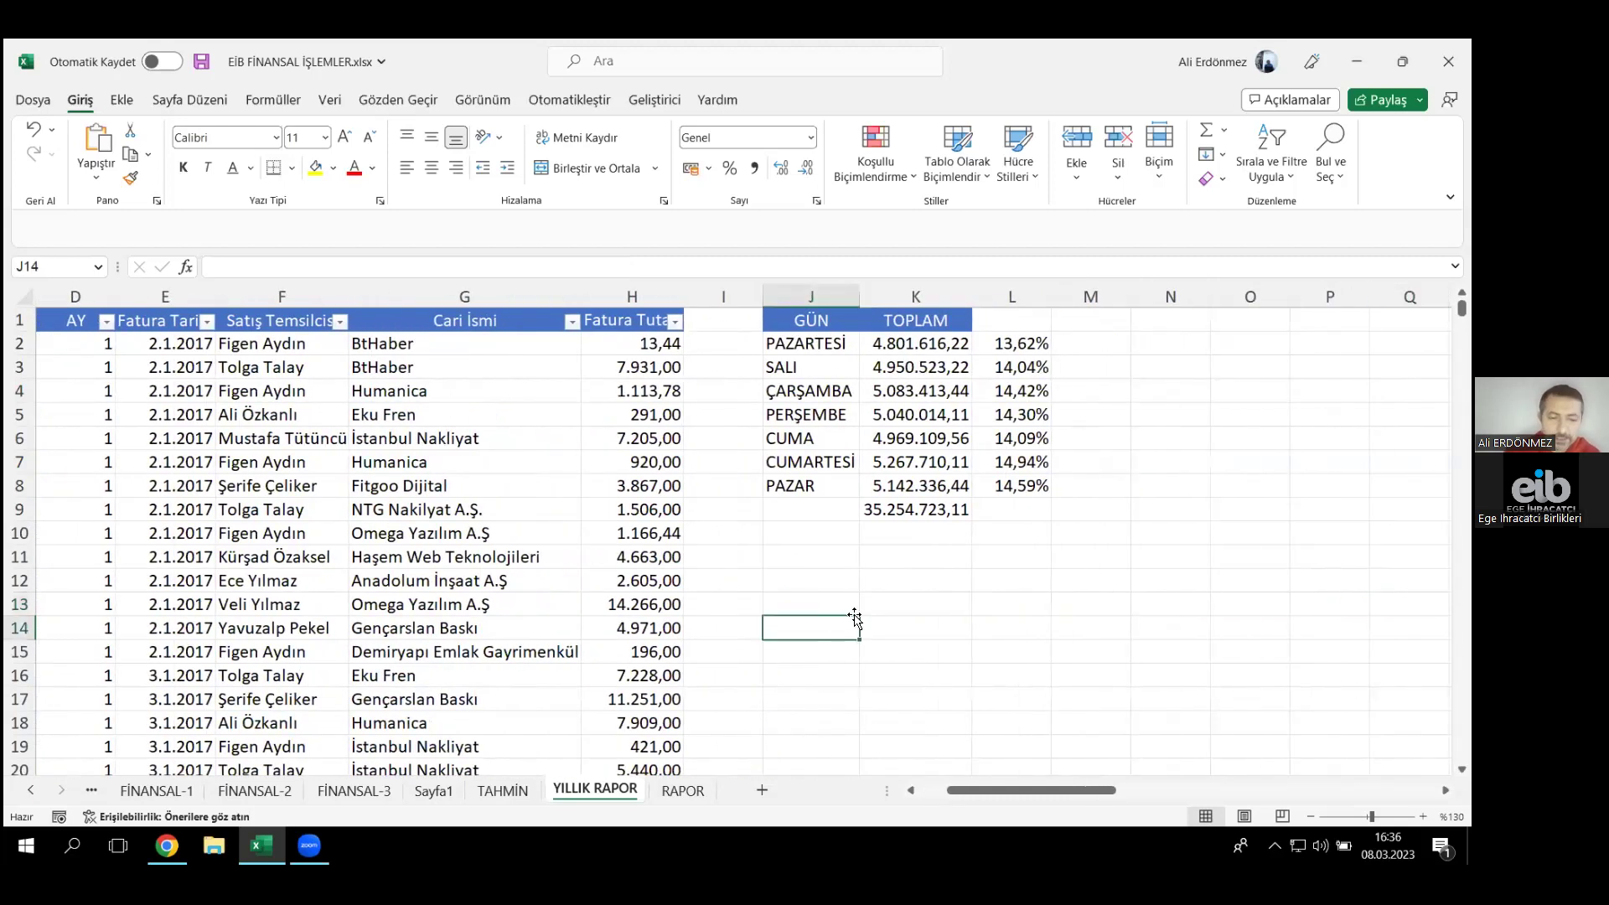
- Enter labels HAFTA İÇİ and HAFTA SONU in J14:J15 and heading TOPLAM in K13
text(HAFTA İÇİ)
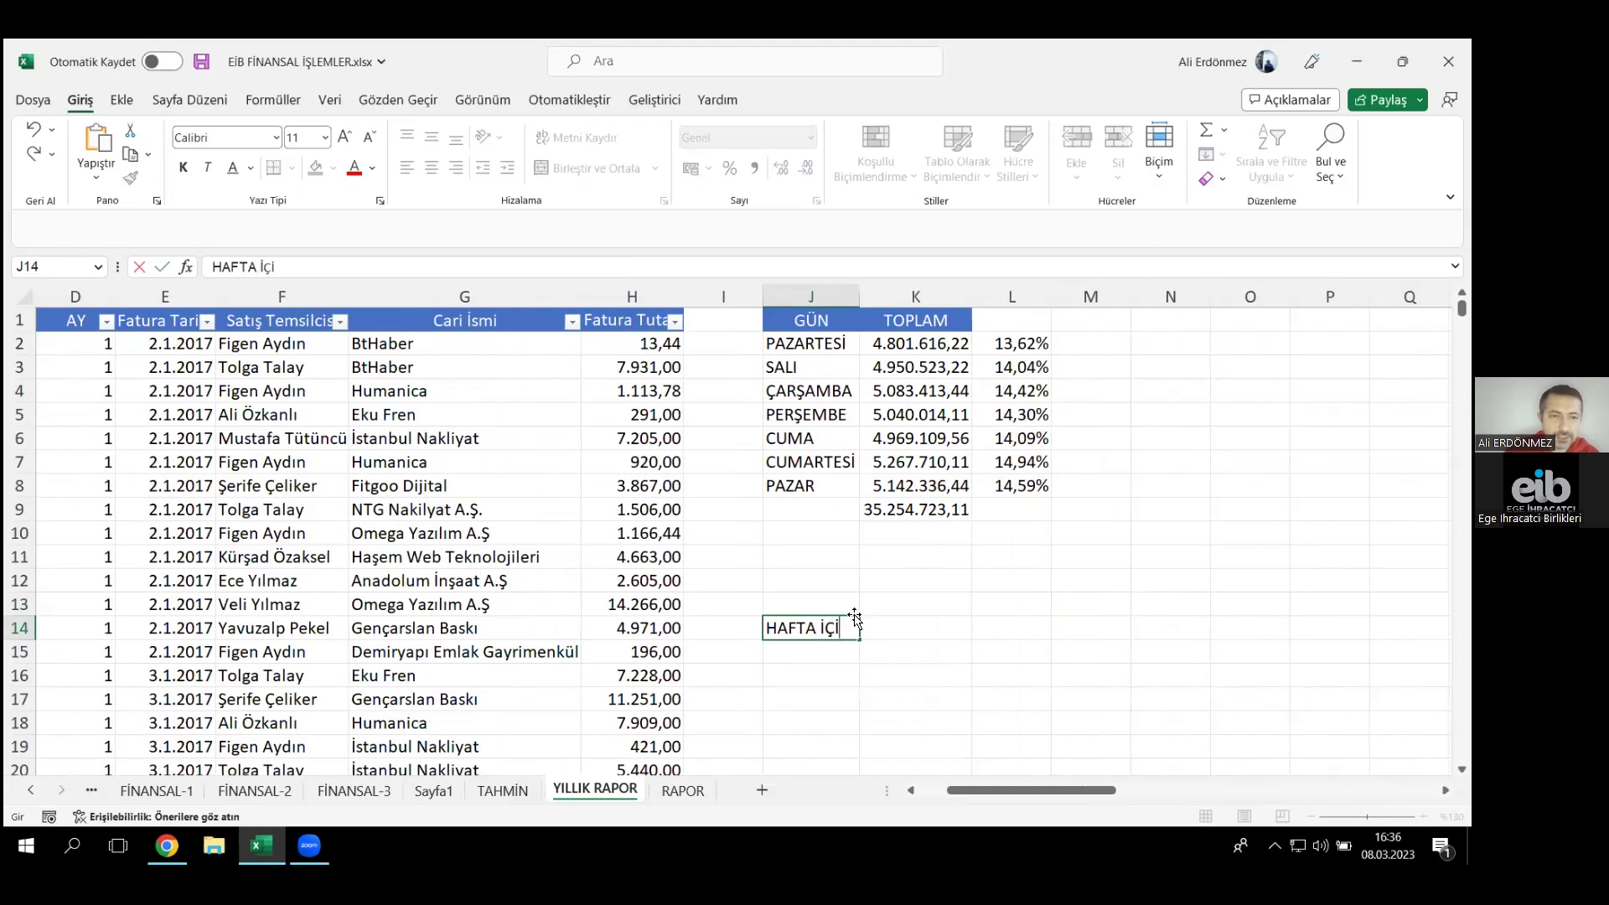
key(Return)
text(HAFTA SONU)
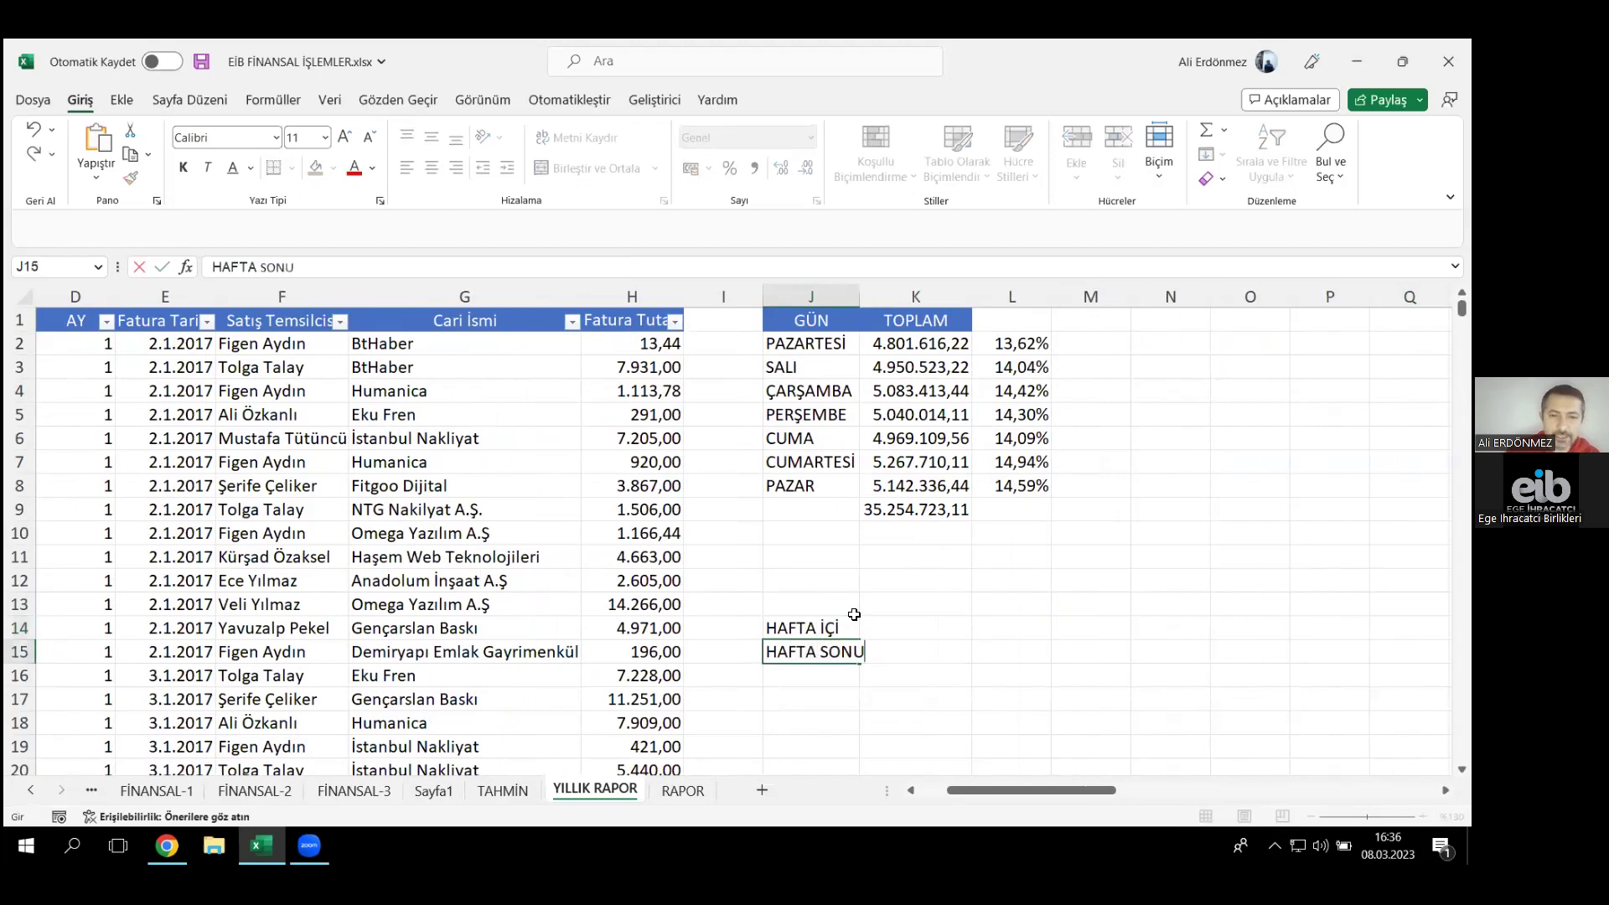
key(Return)
key(ctrl+Left)
key(ctrl+Left)
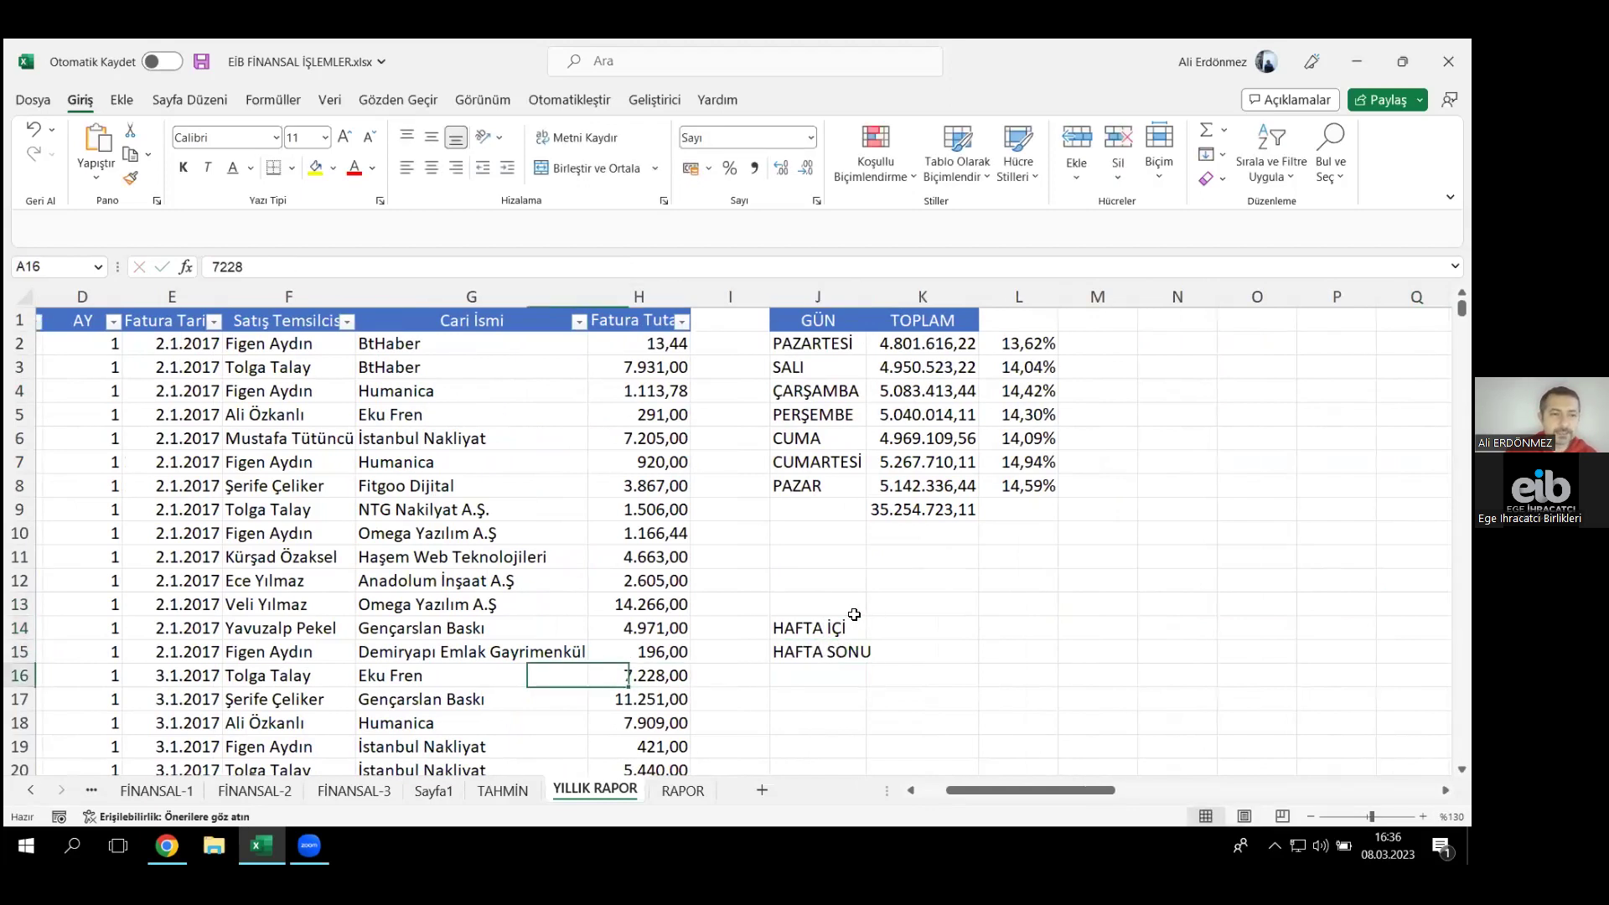
key(Right)
key(ctrl+Right)
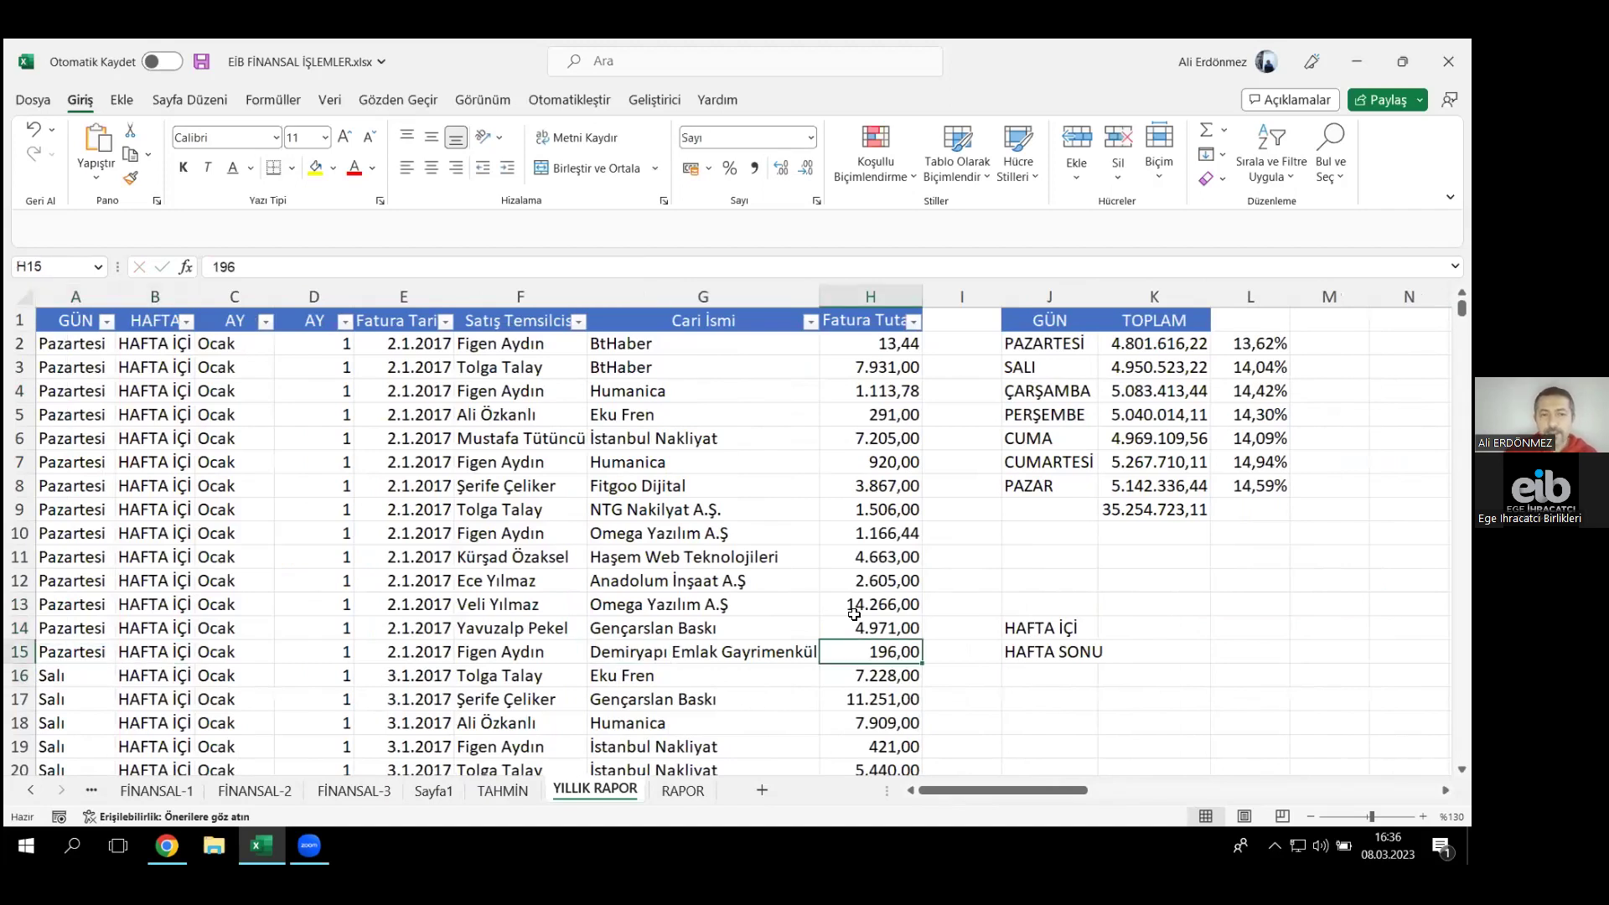
click(1059, 635)
key(Right)
key(Right)
key(Right)
key(Right)
key(Right)
key(Right)
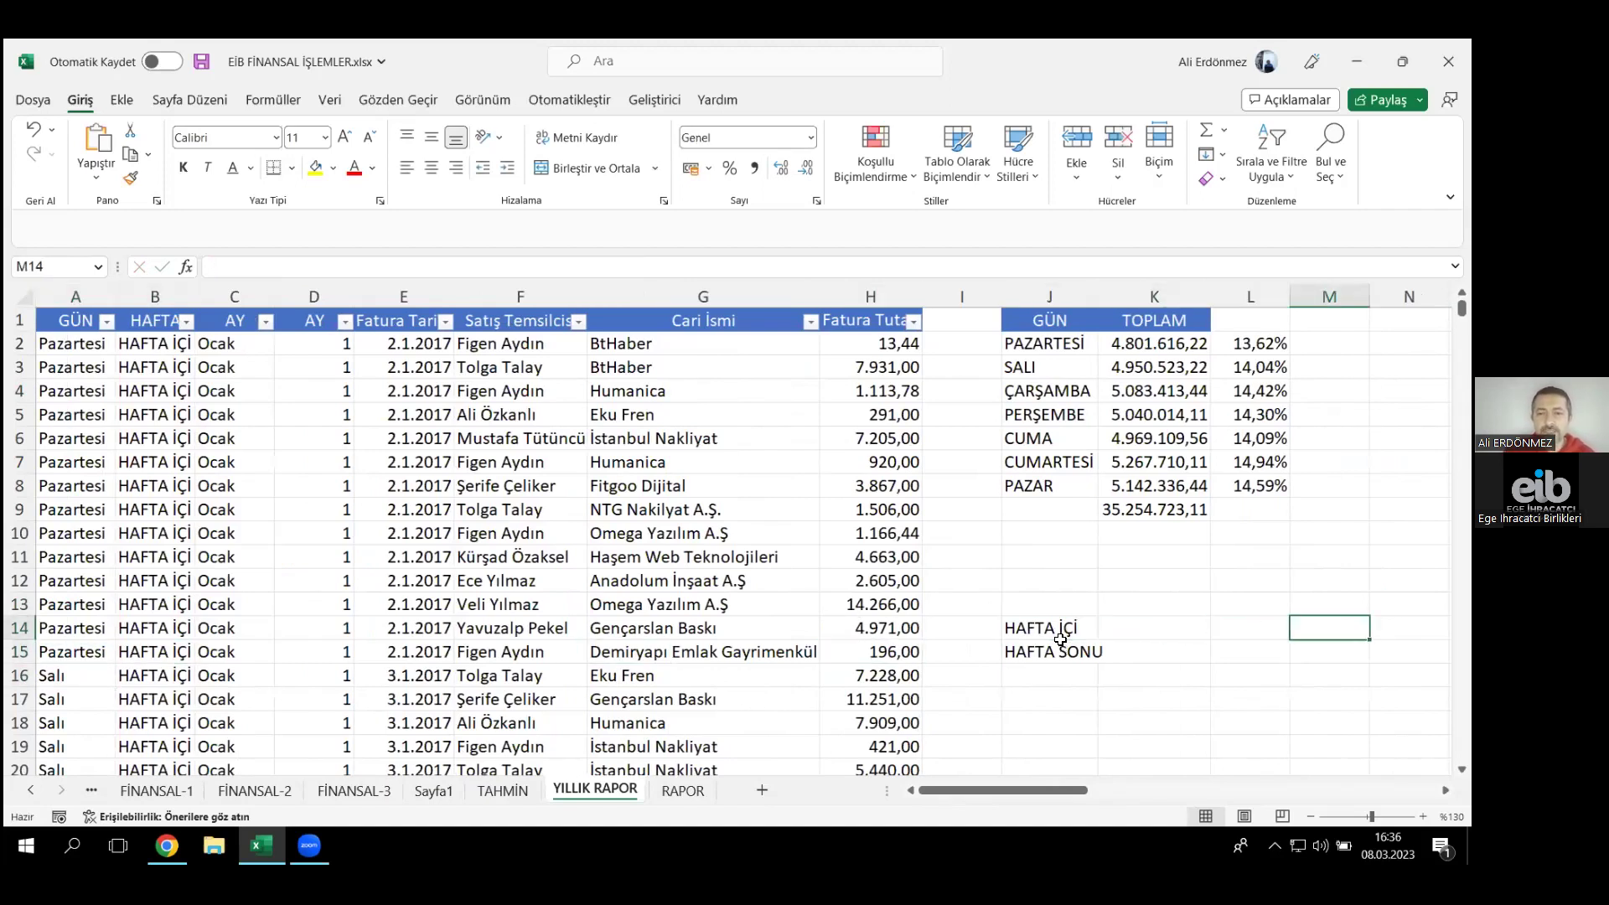
click(994, 603)
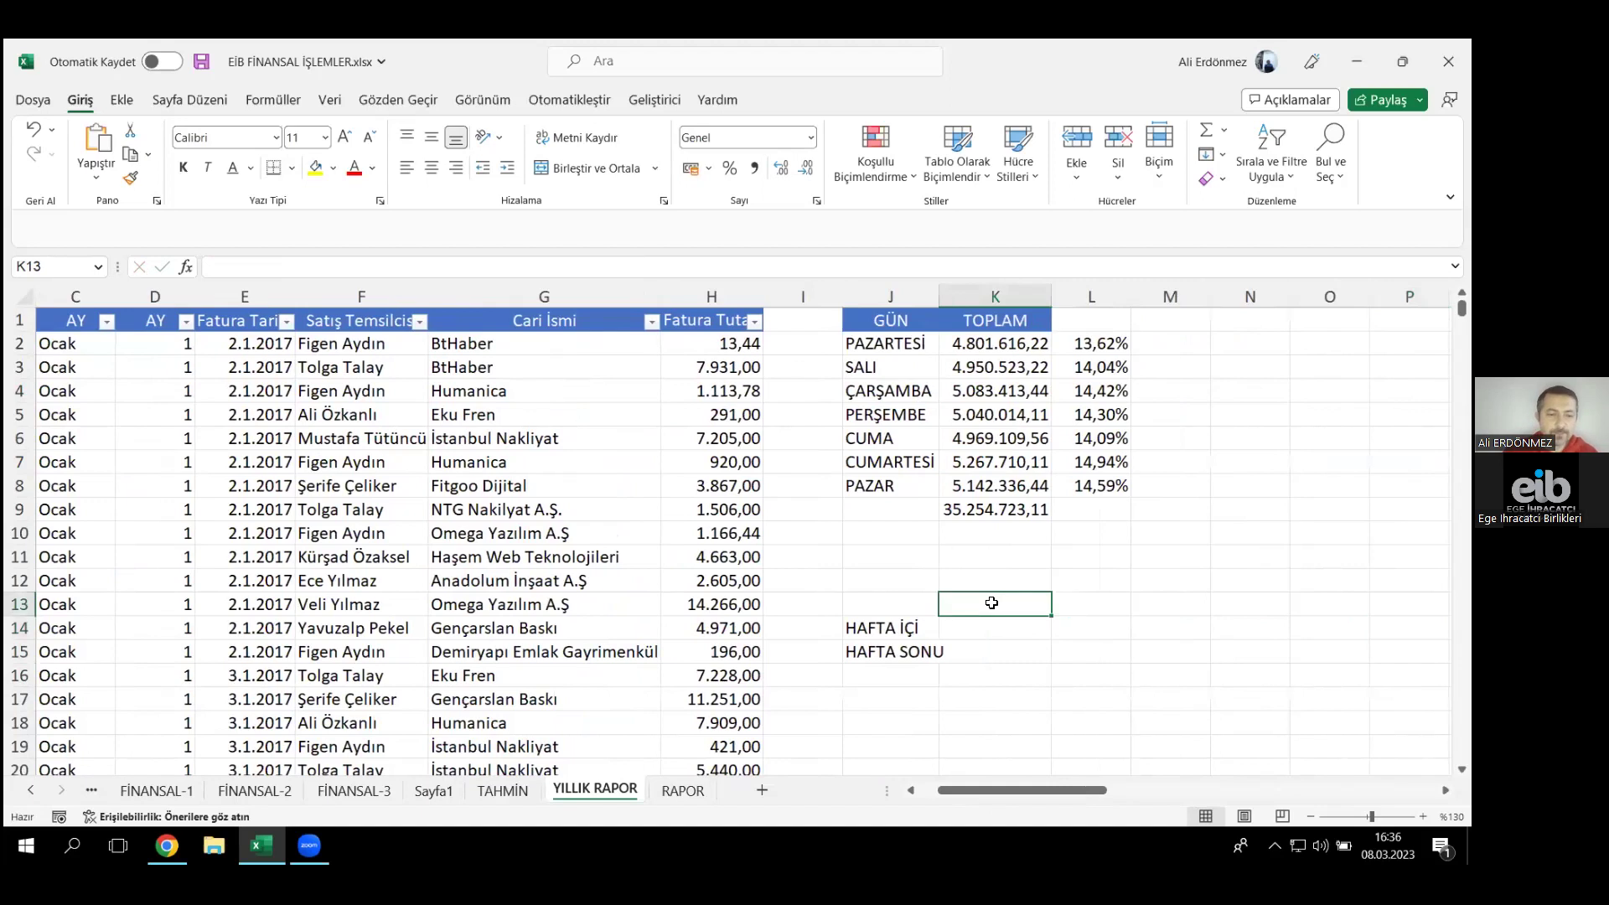
text(TOPLAM)
key(Return)
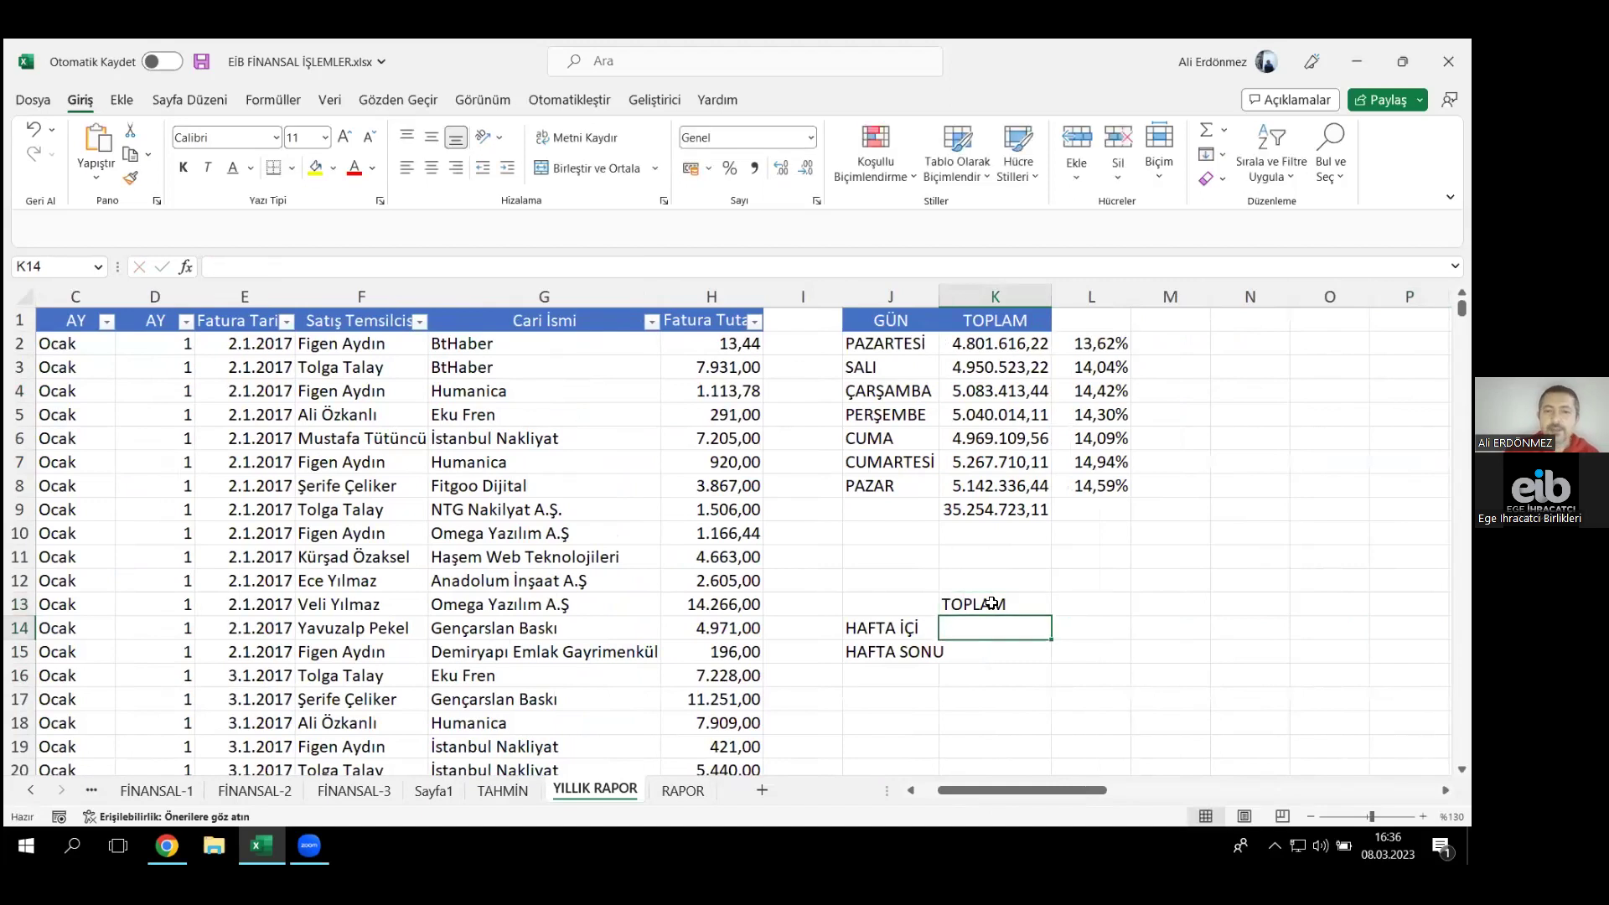
- Enter =ÇOKETOPLA(H:H;B:B;J14) in K14 to total the HAFTA İÇİ amounts
text(=)
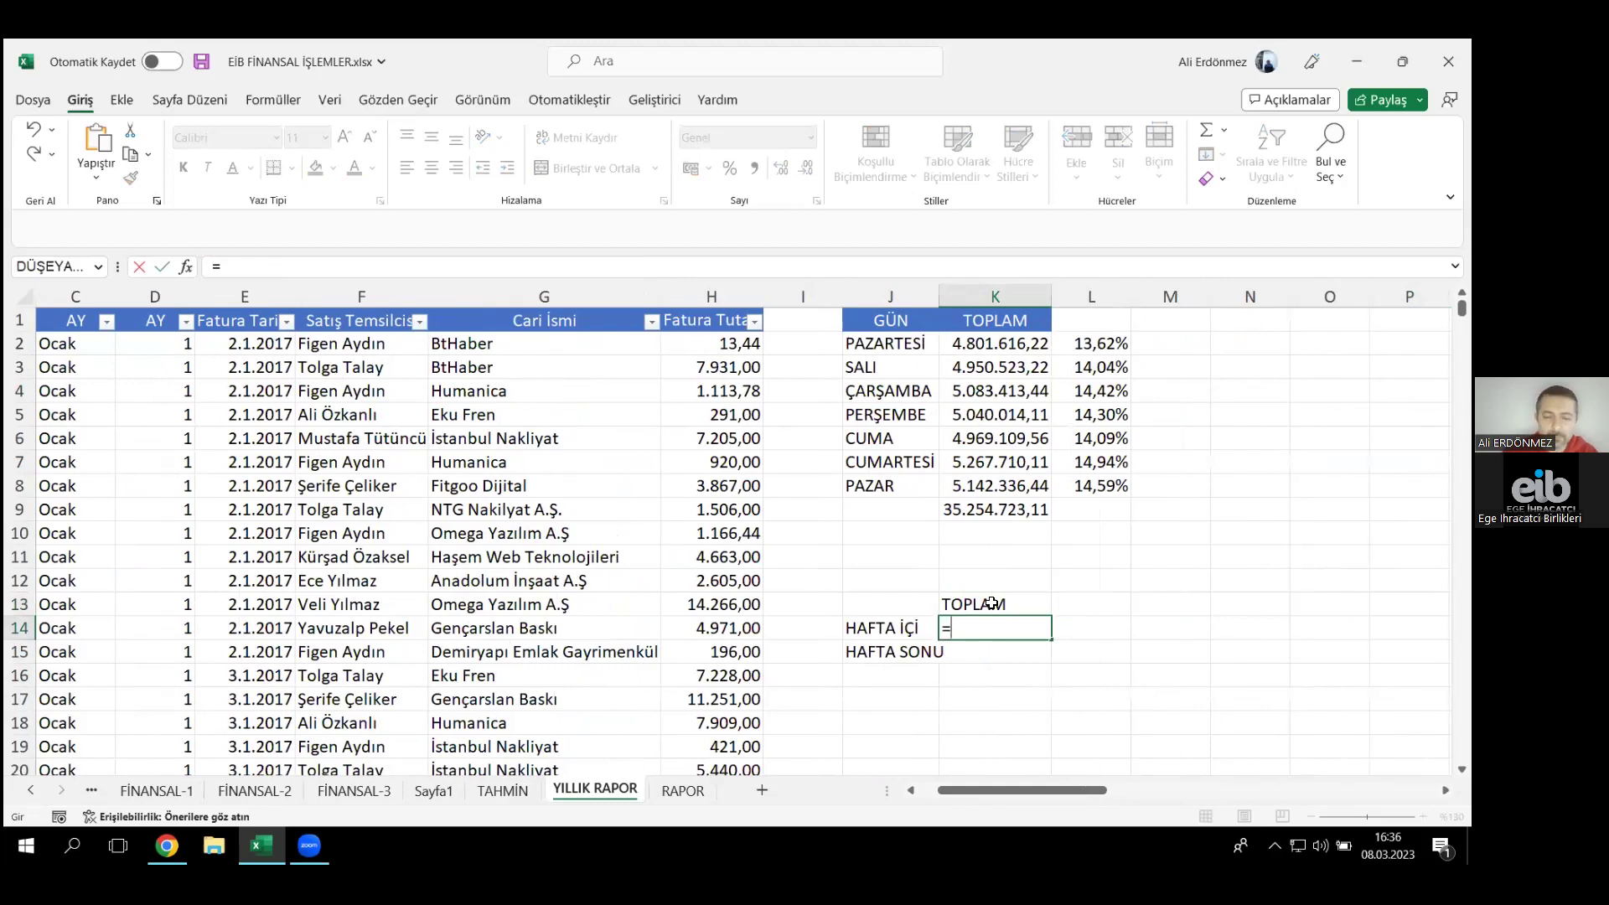
text(ÇOKETOPL)
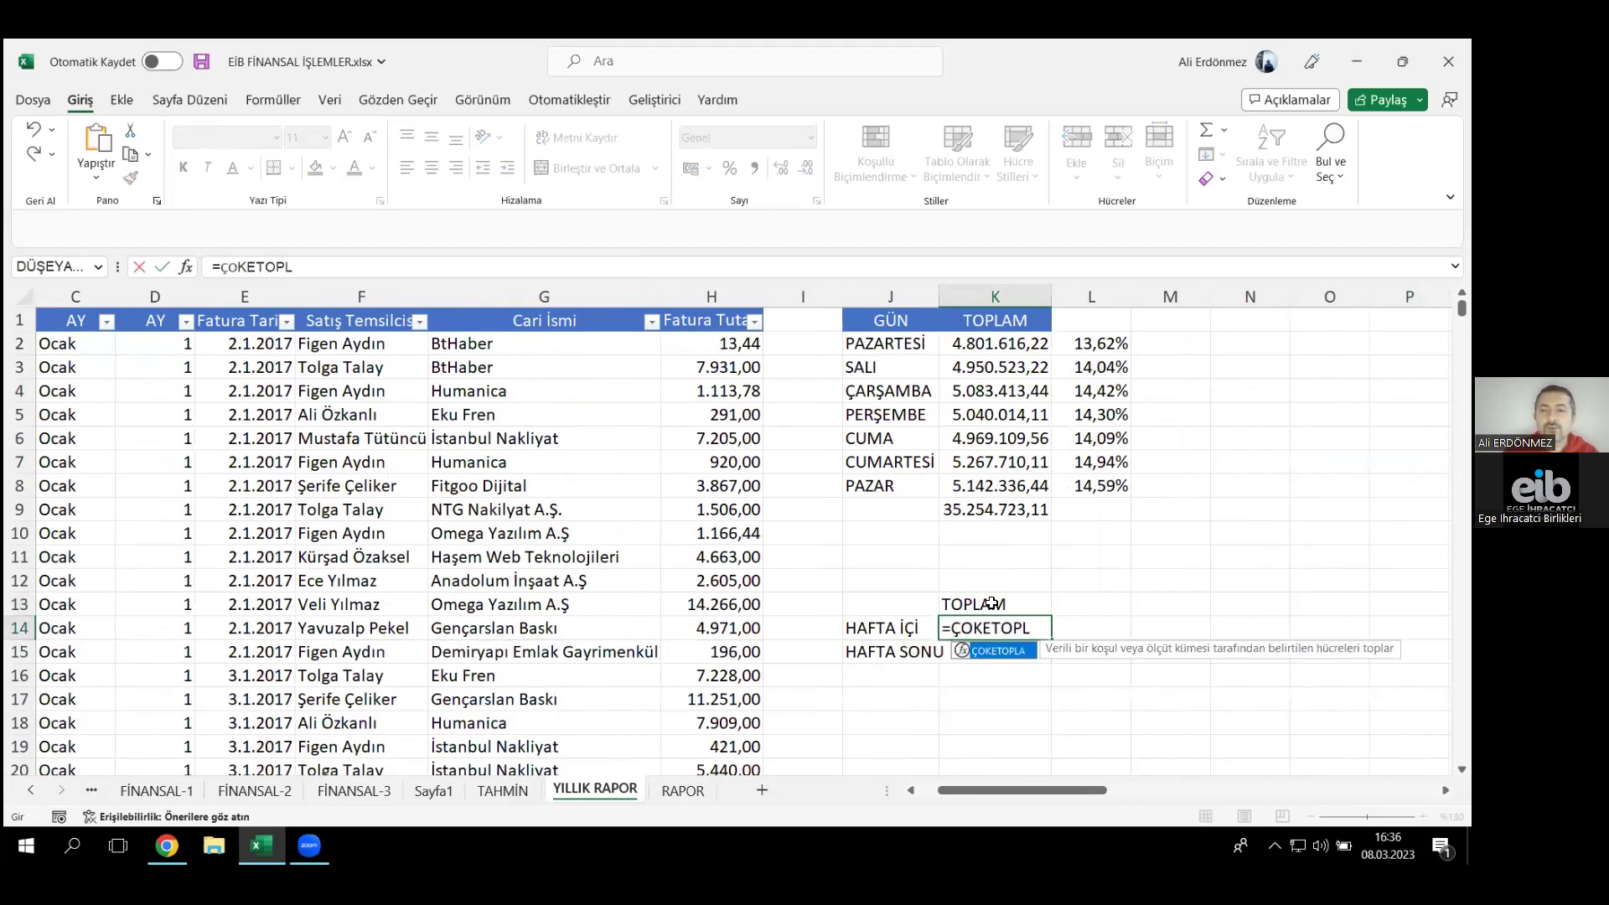
key(Tab)
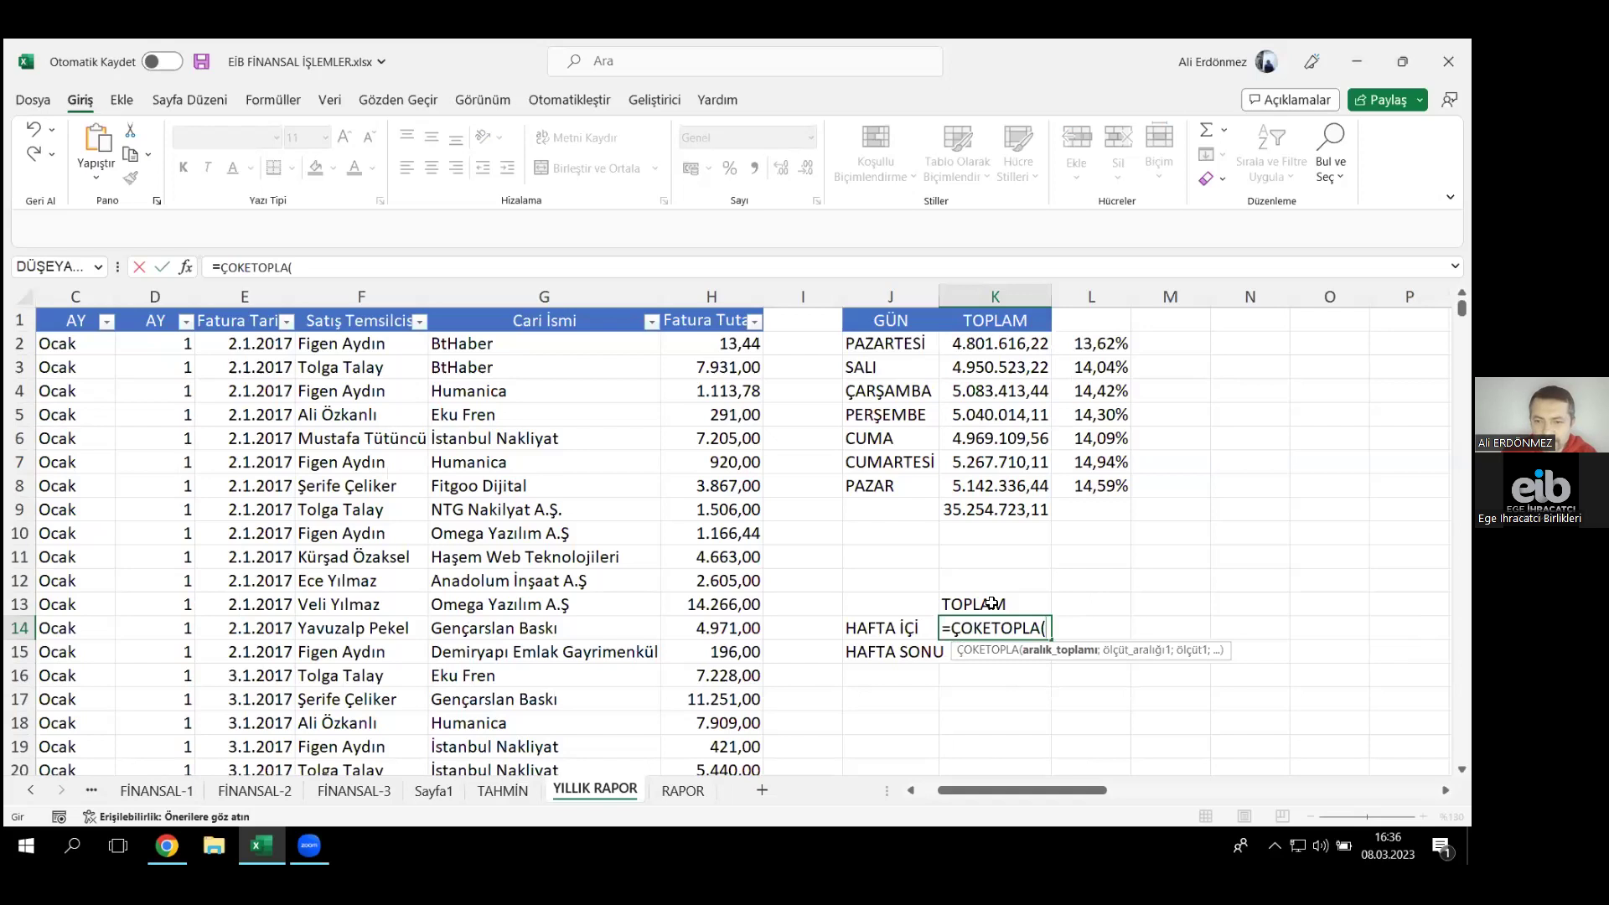
click(725, 288)
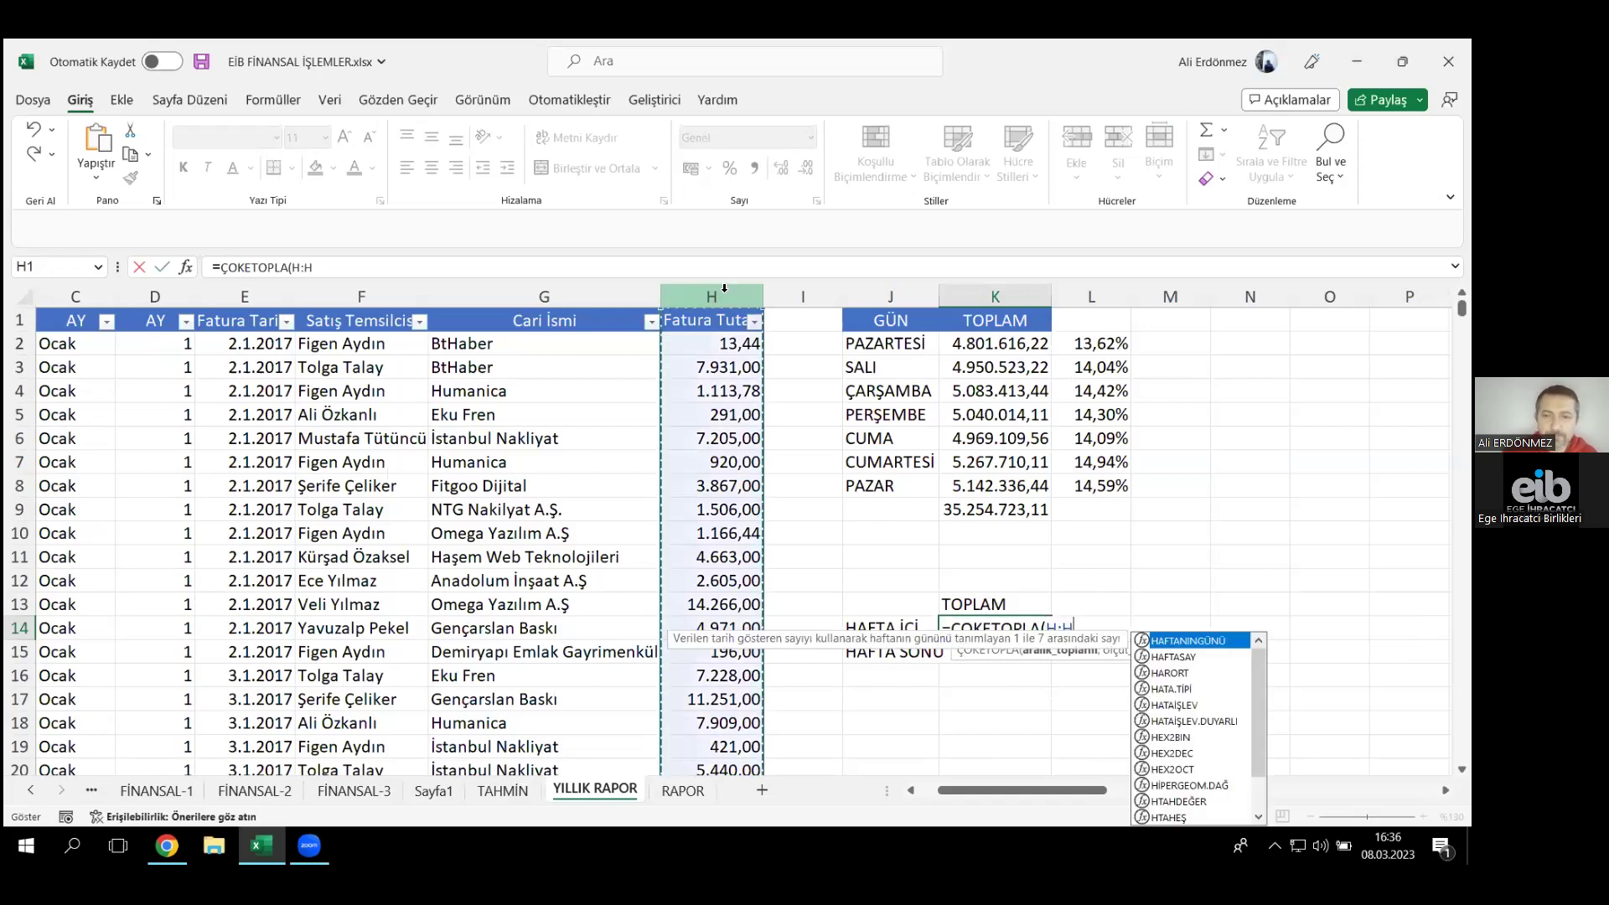
text(;)
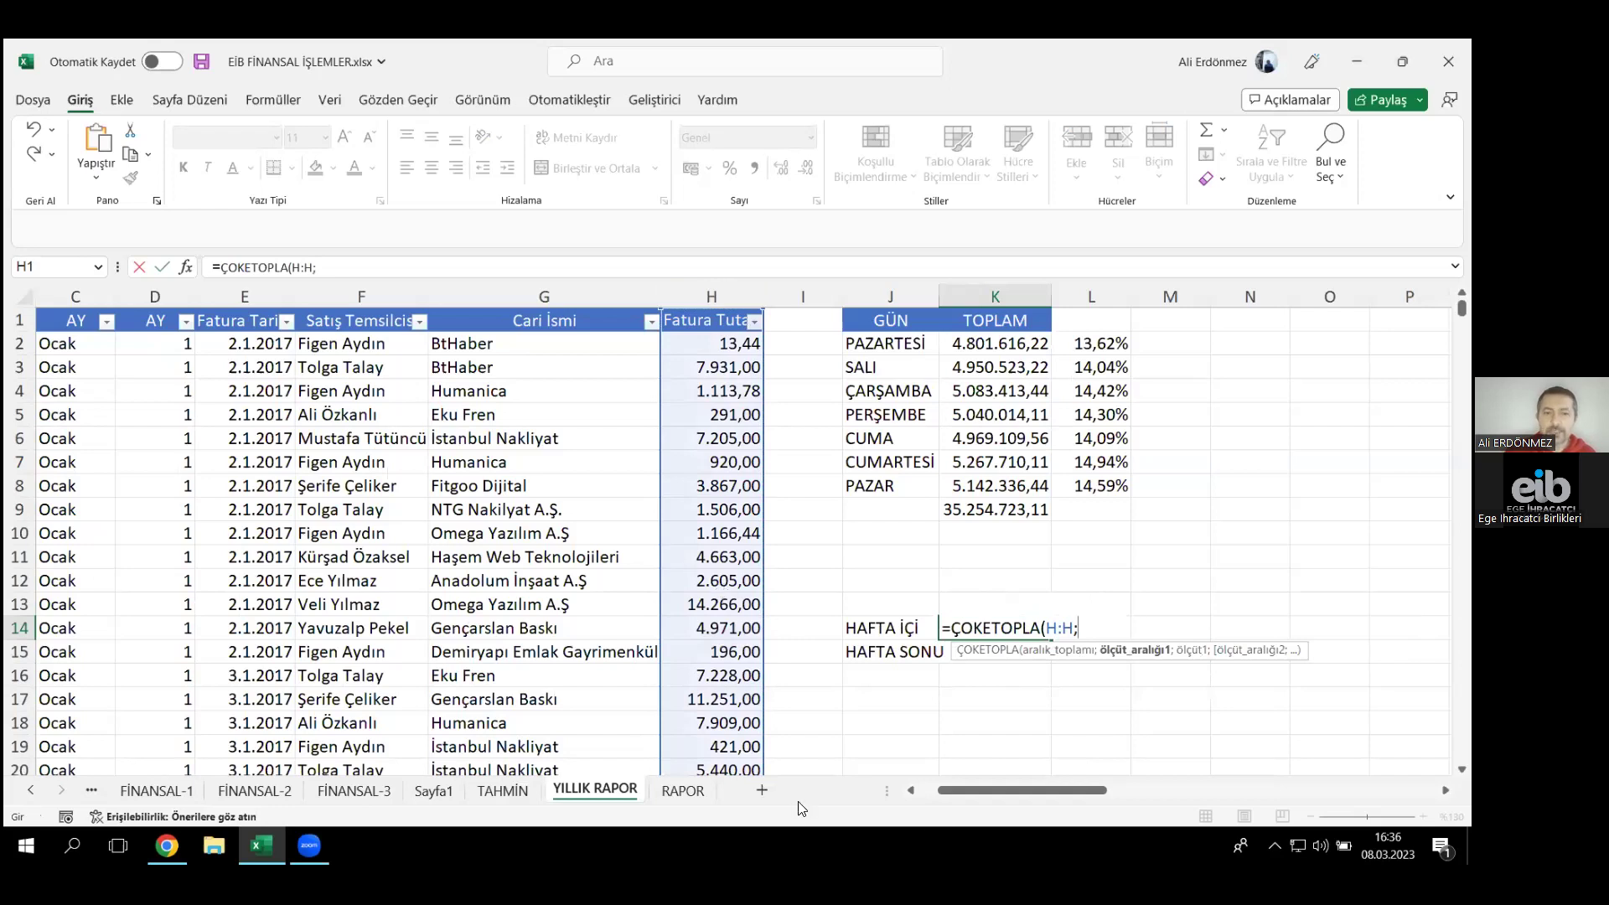
click(912, 791)
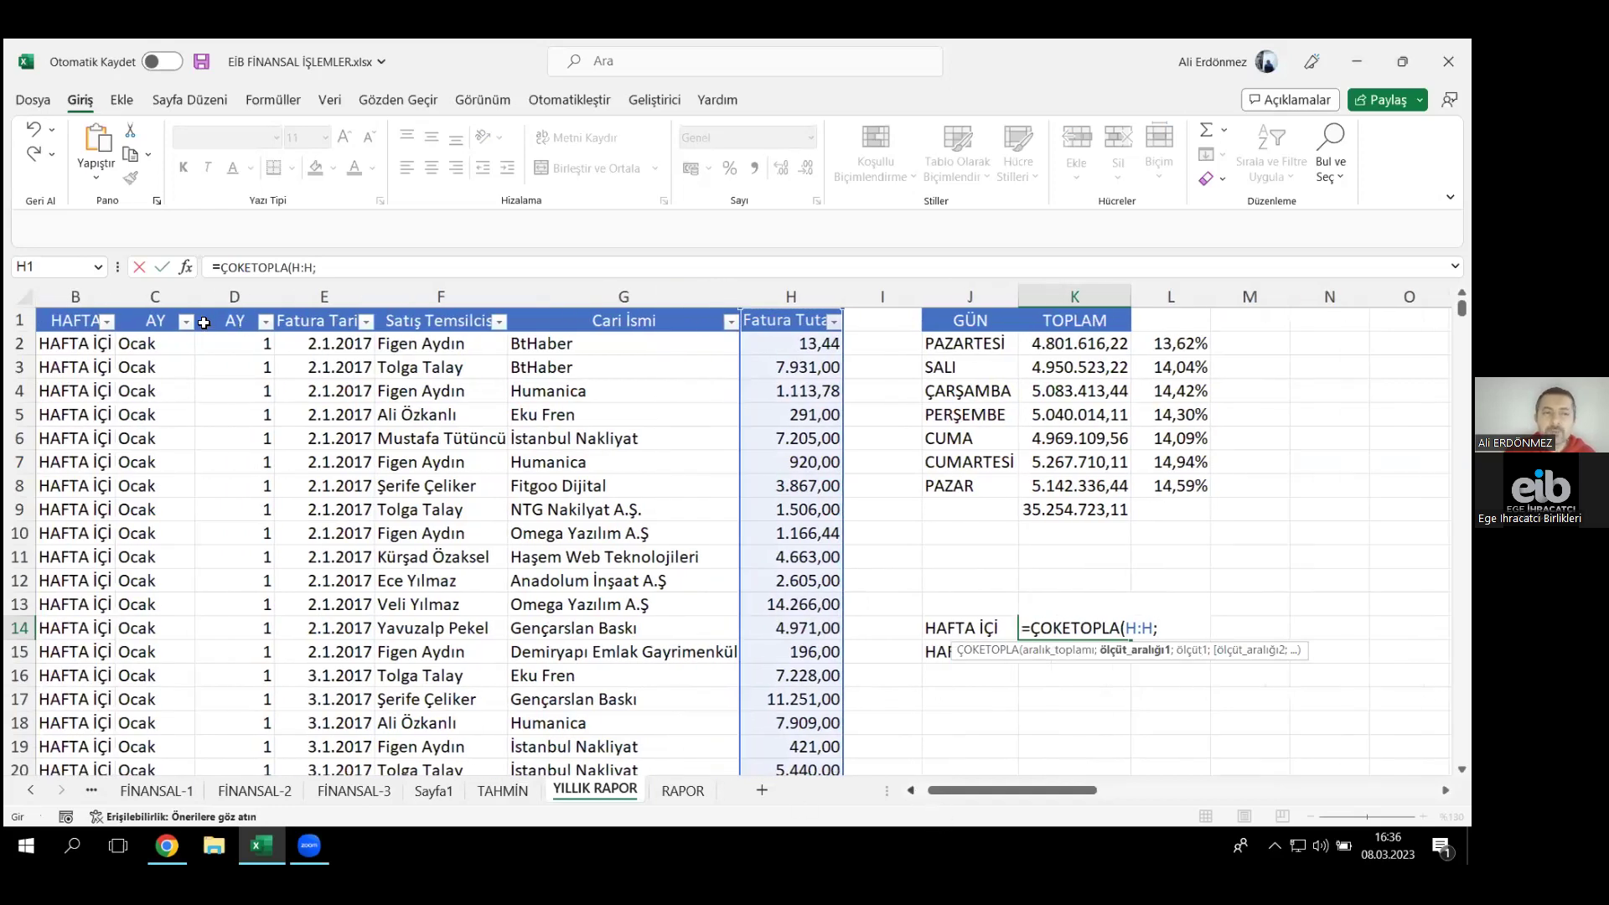
click(87, 296)
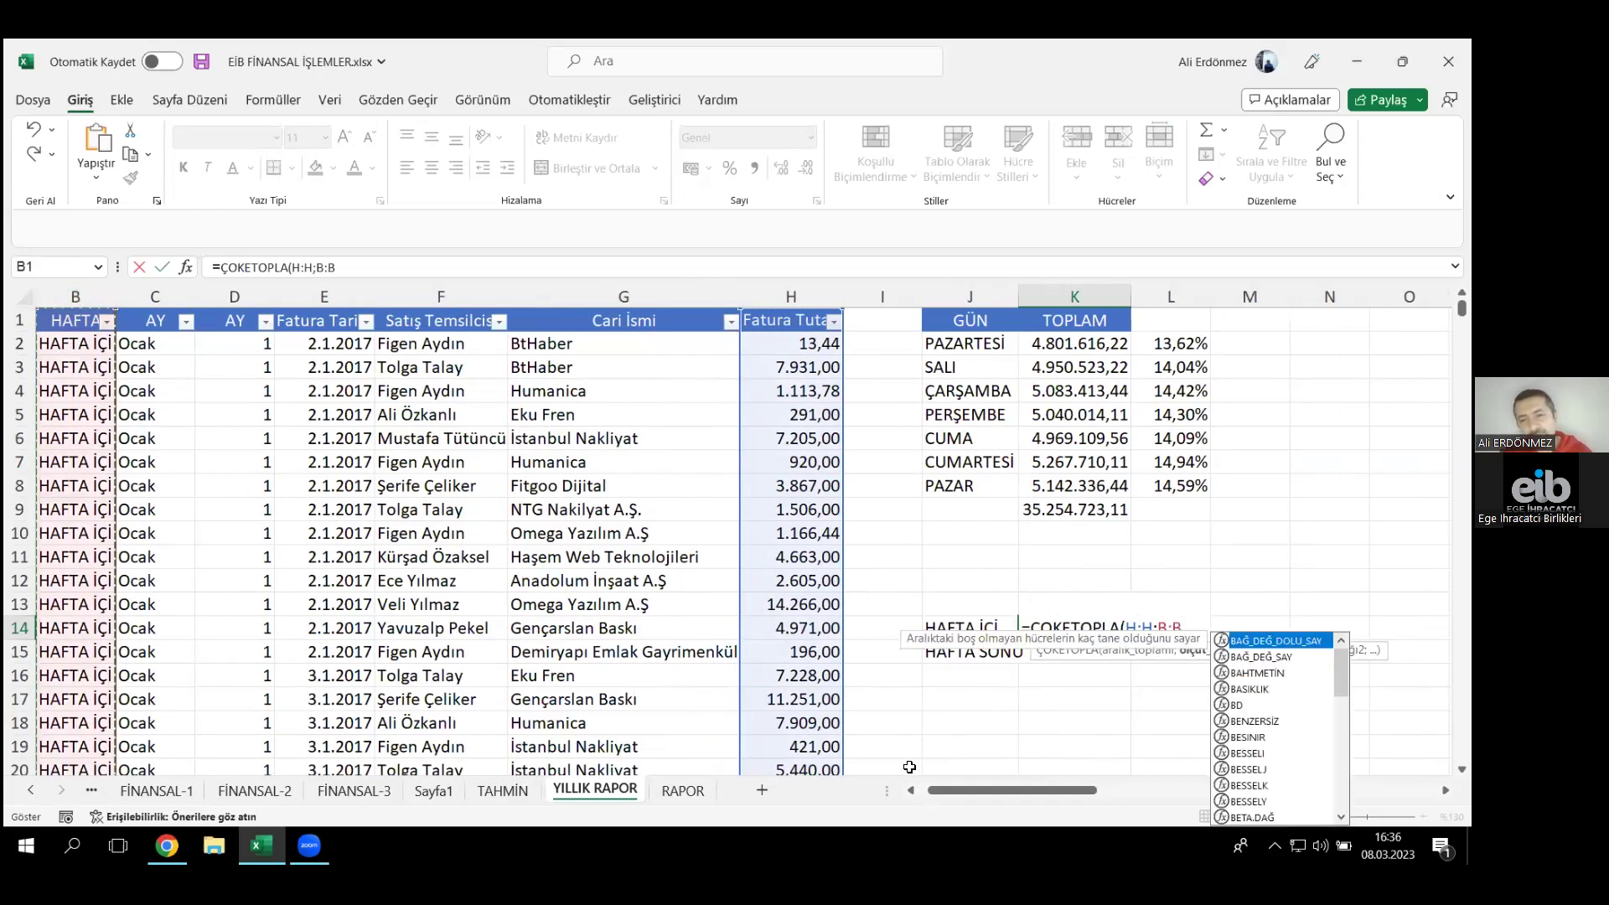
drag(985, 798, 1054, 804)
text(;)
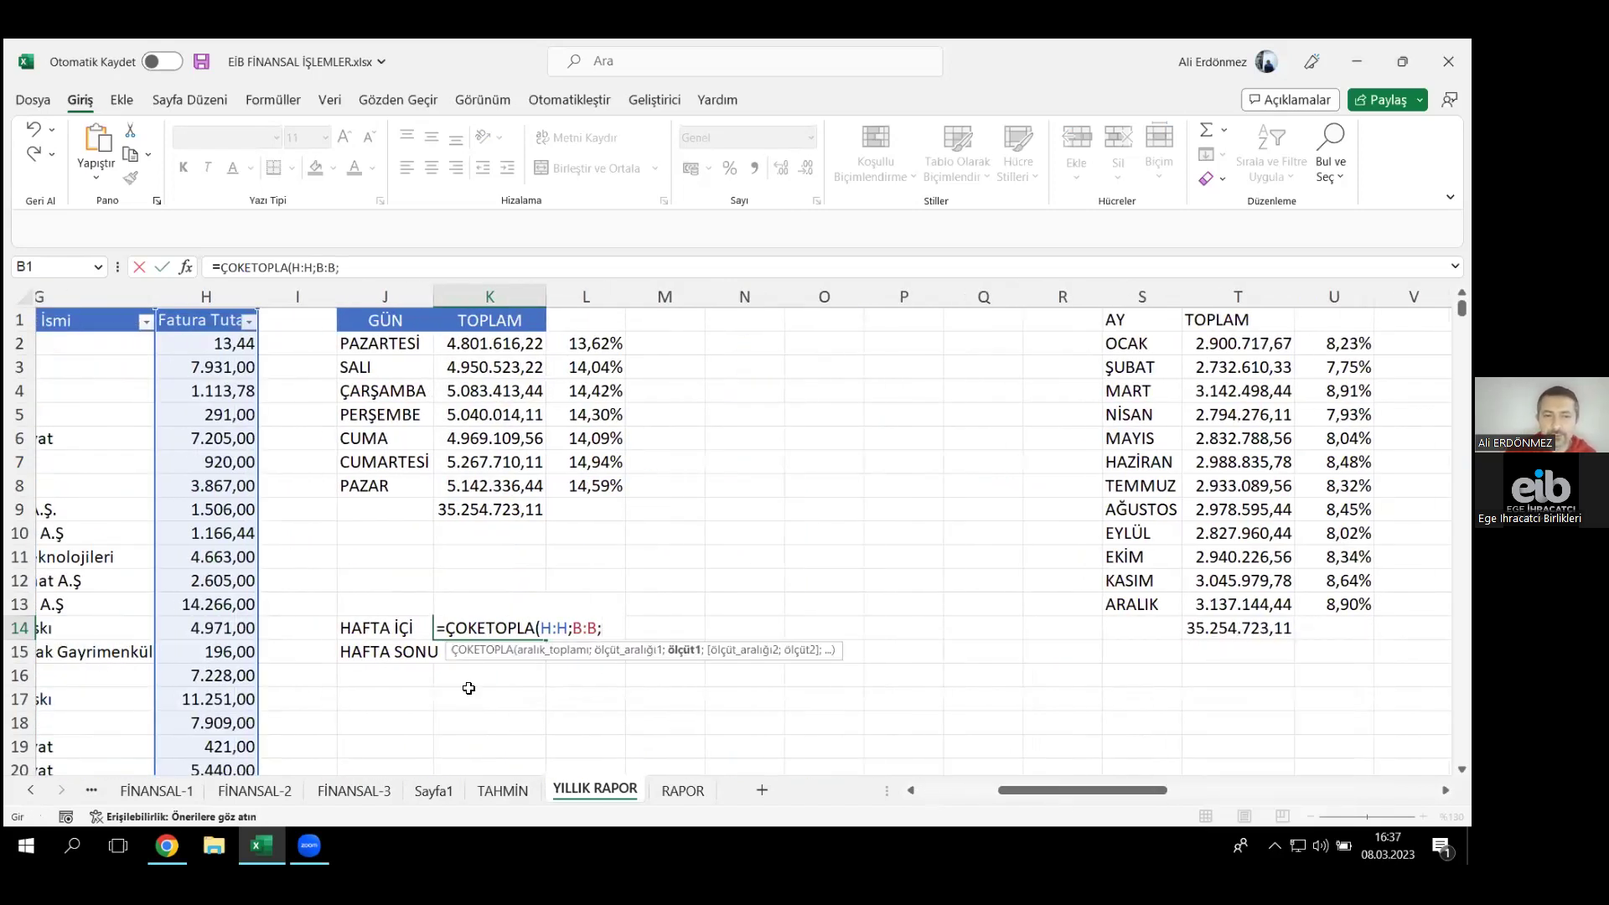
click(361, 634)
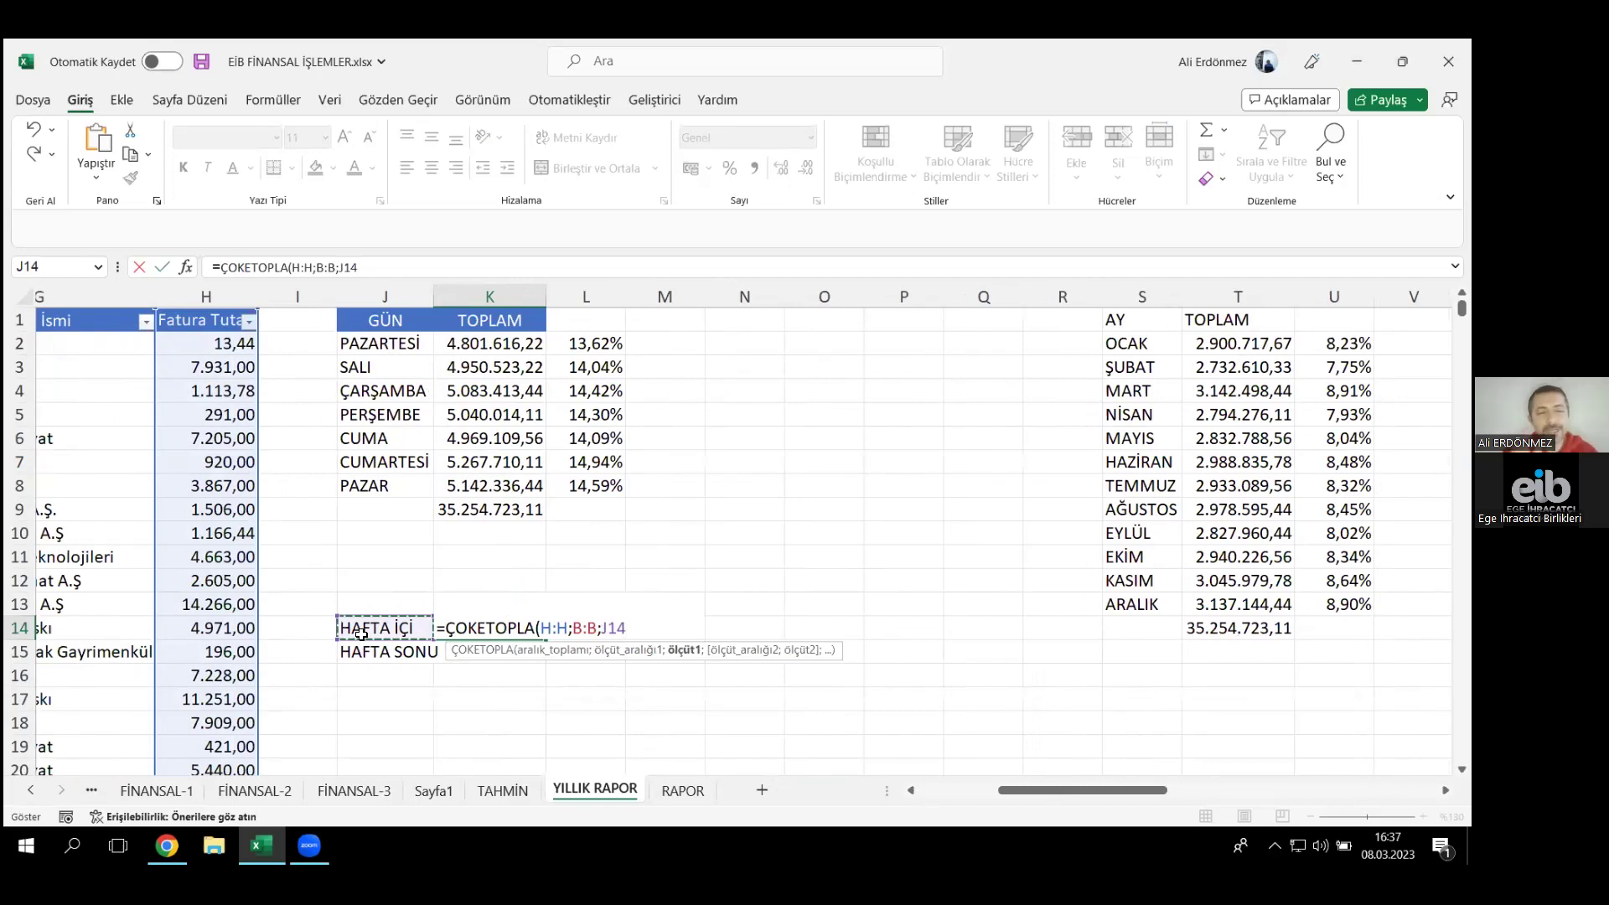
text())
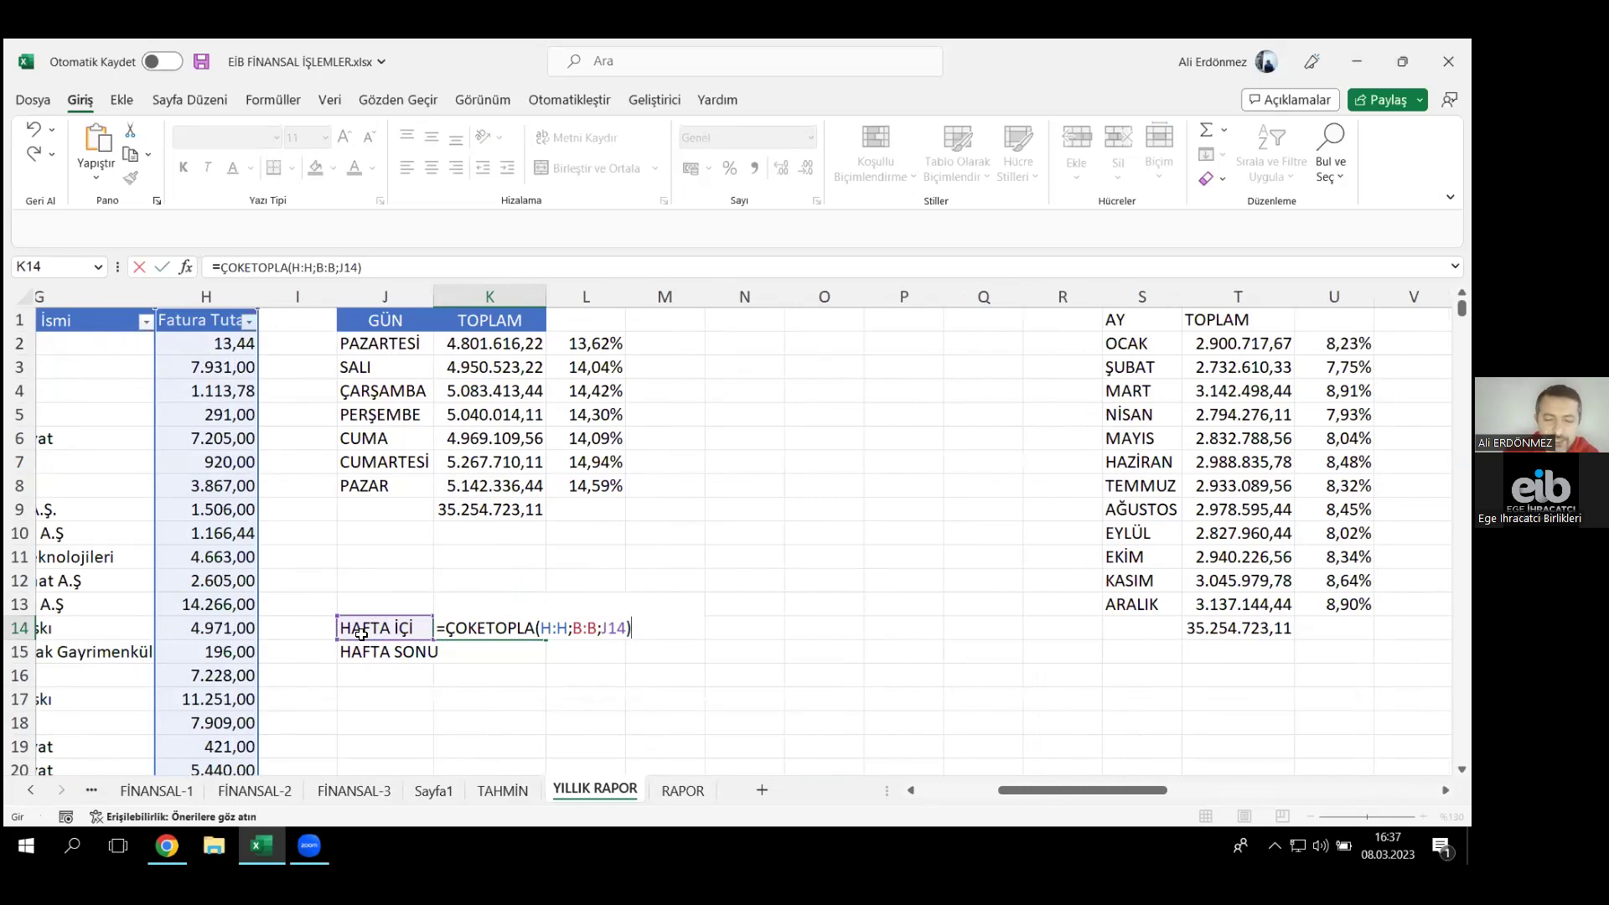
key(Return)
- Copy the total to K15, apply thousands-separator number format, and autofit column J
click(537, 620)
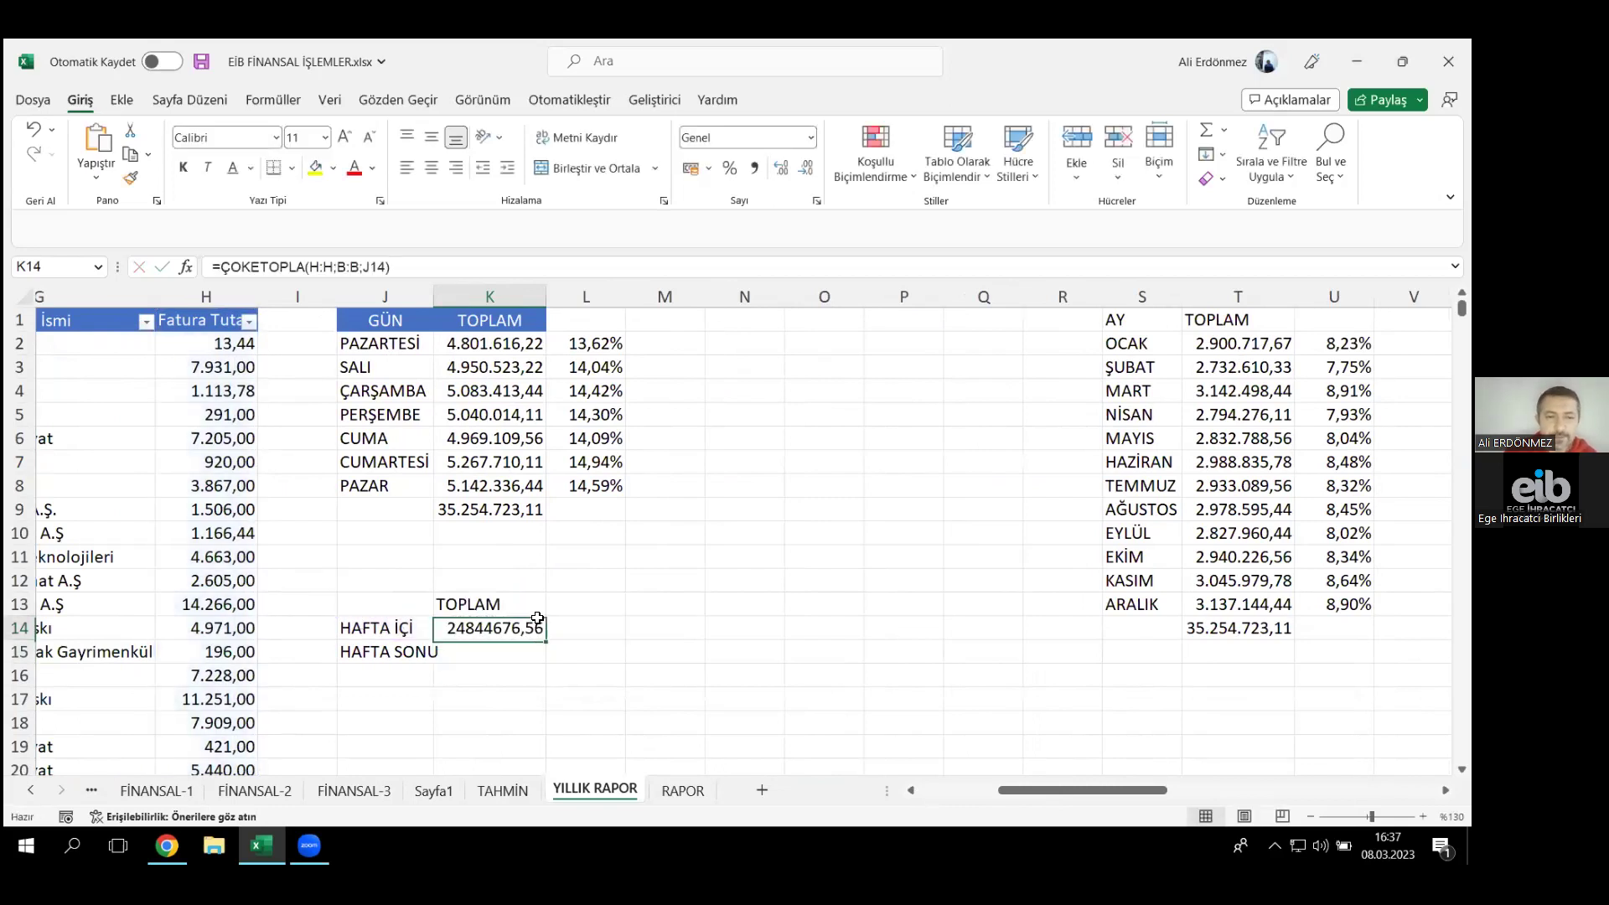
drag(546, 642, 544, 658)
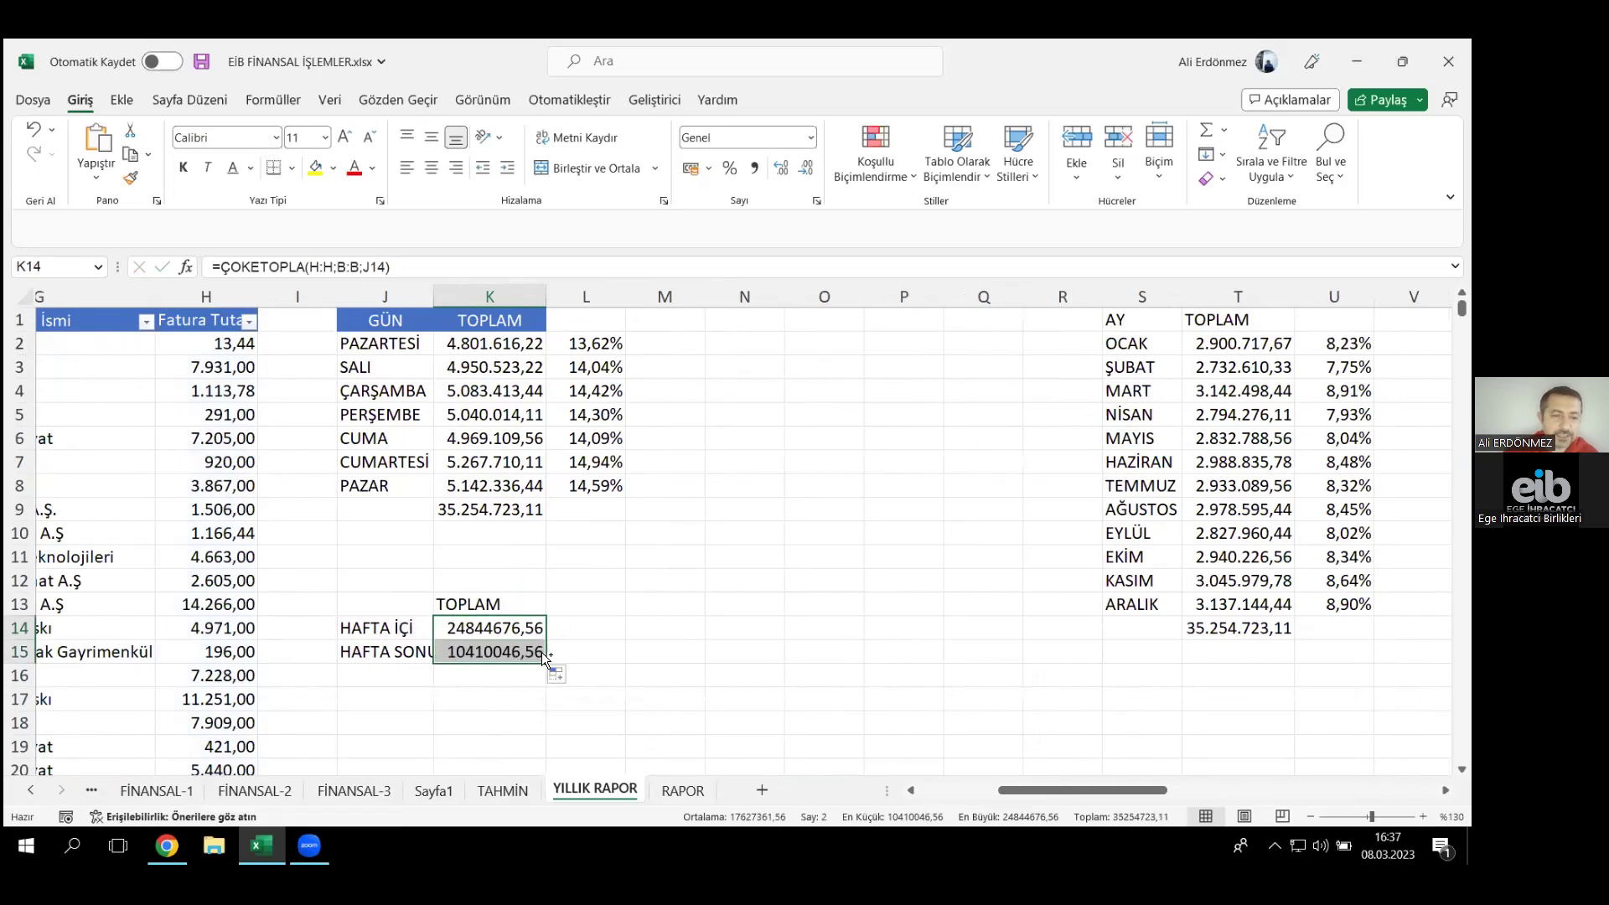
key(ctrl+shift+1)
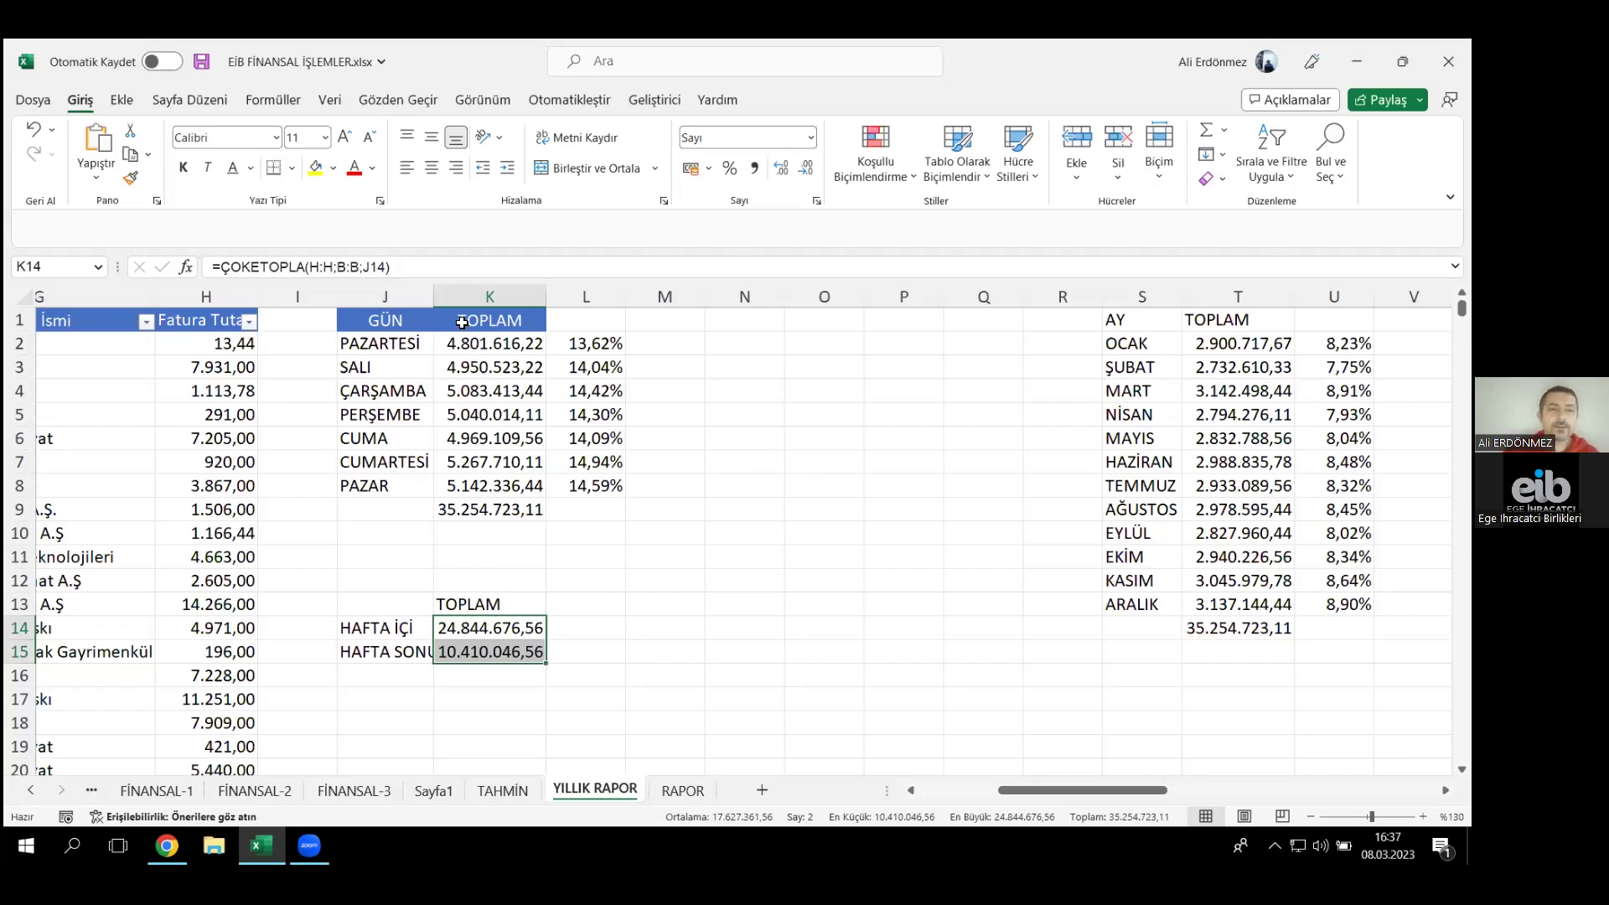
double_click(433, 289)
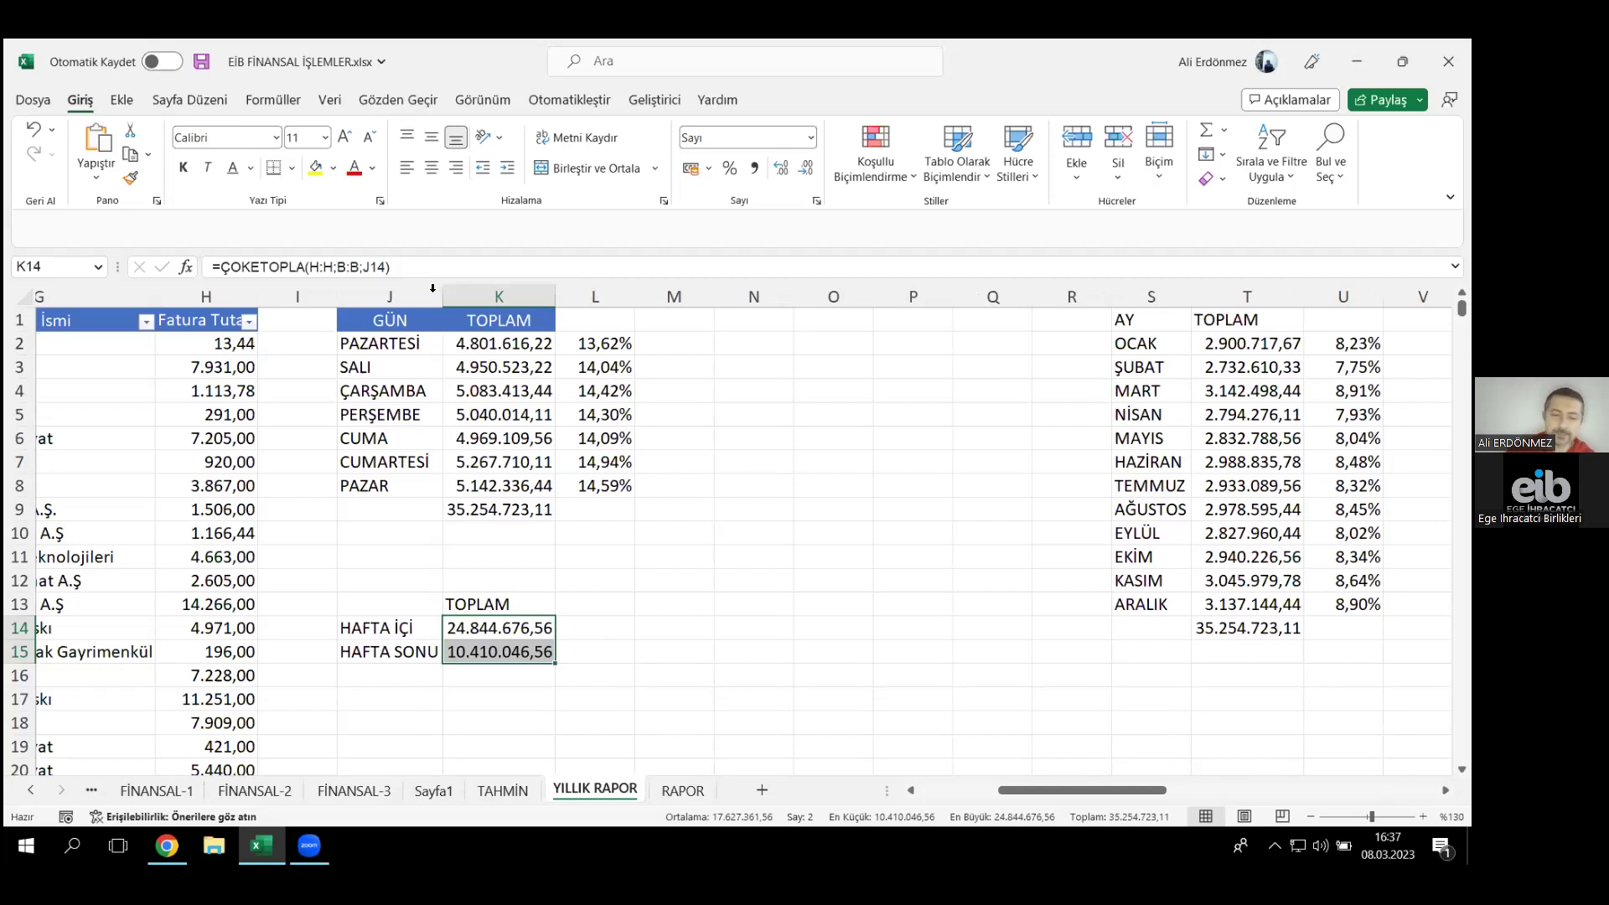
- Move the active cell from K14 back left toward the GÜN column A
key(Left)
key(Left)
key(Left)
key(Left)
key(Left)
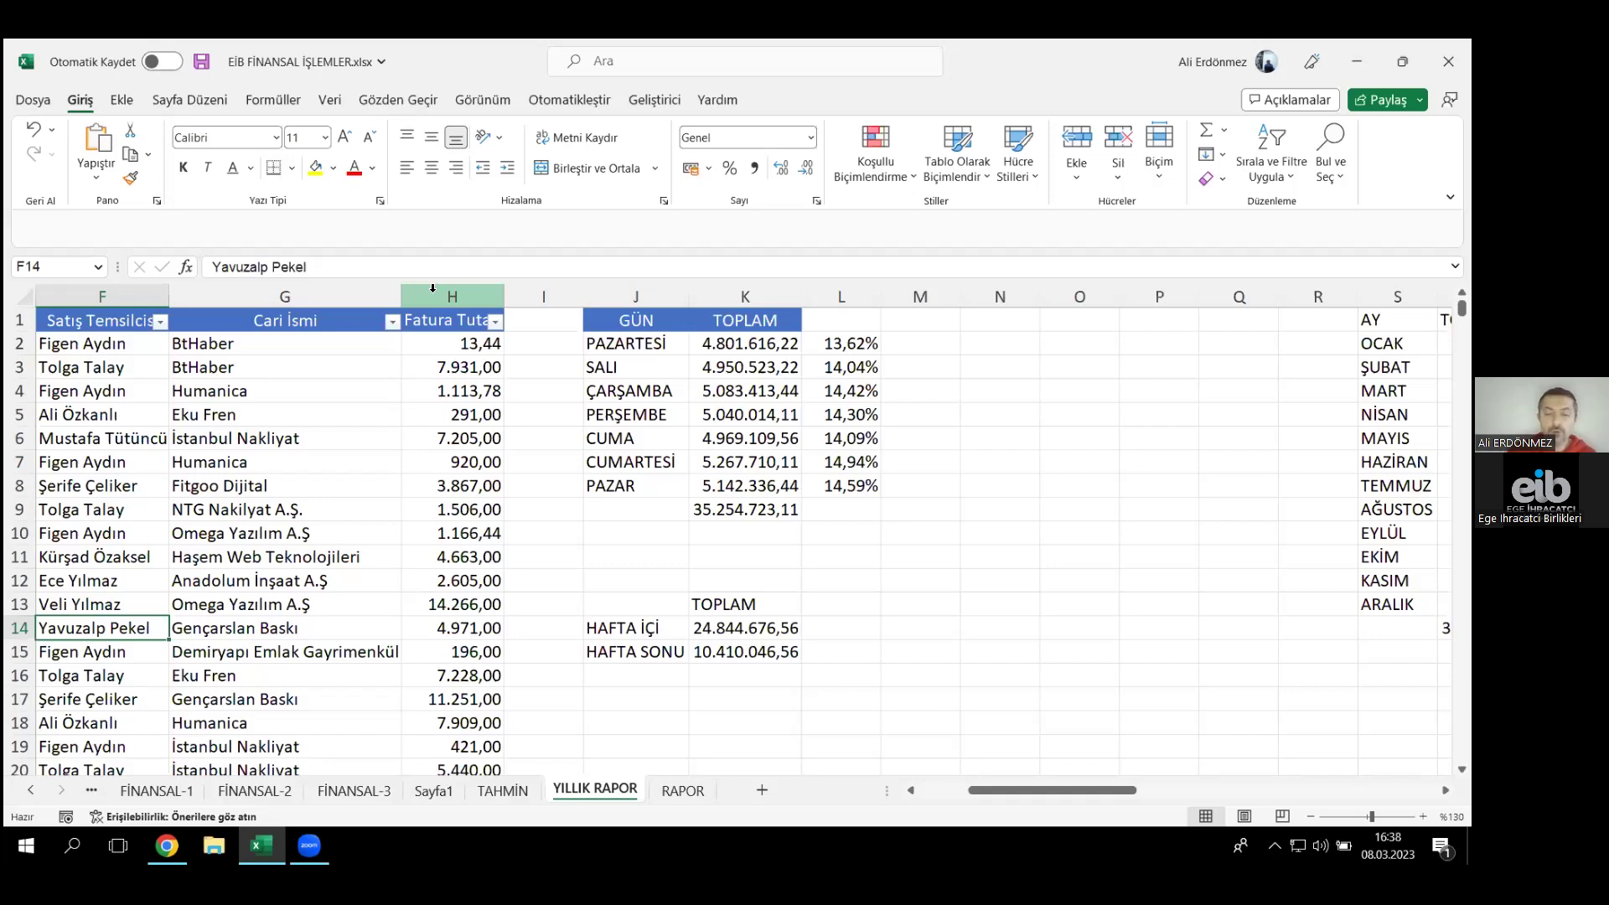
key(Left)
key(Left)
key(Left)
key(Left)
key(Left)
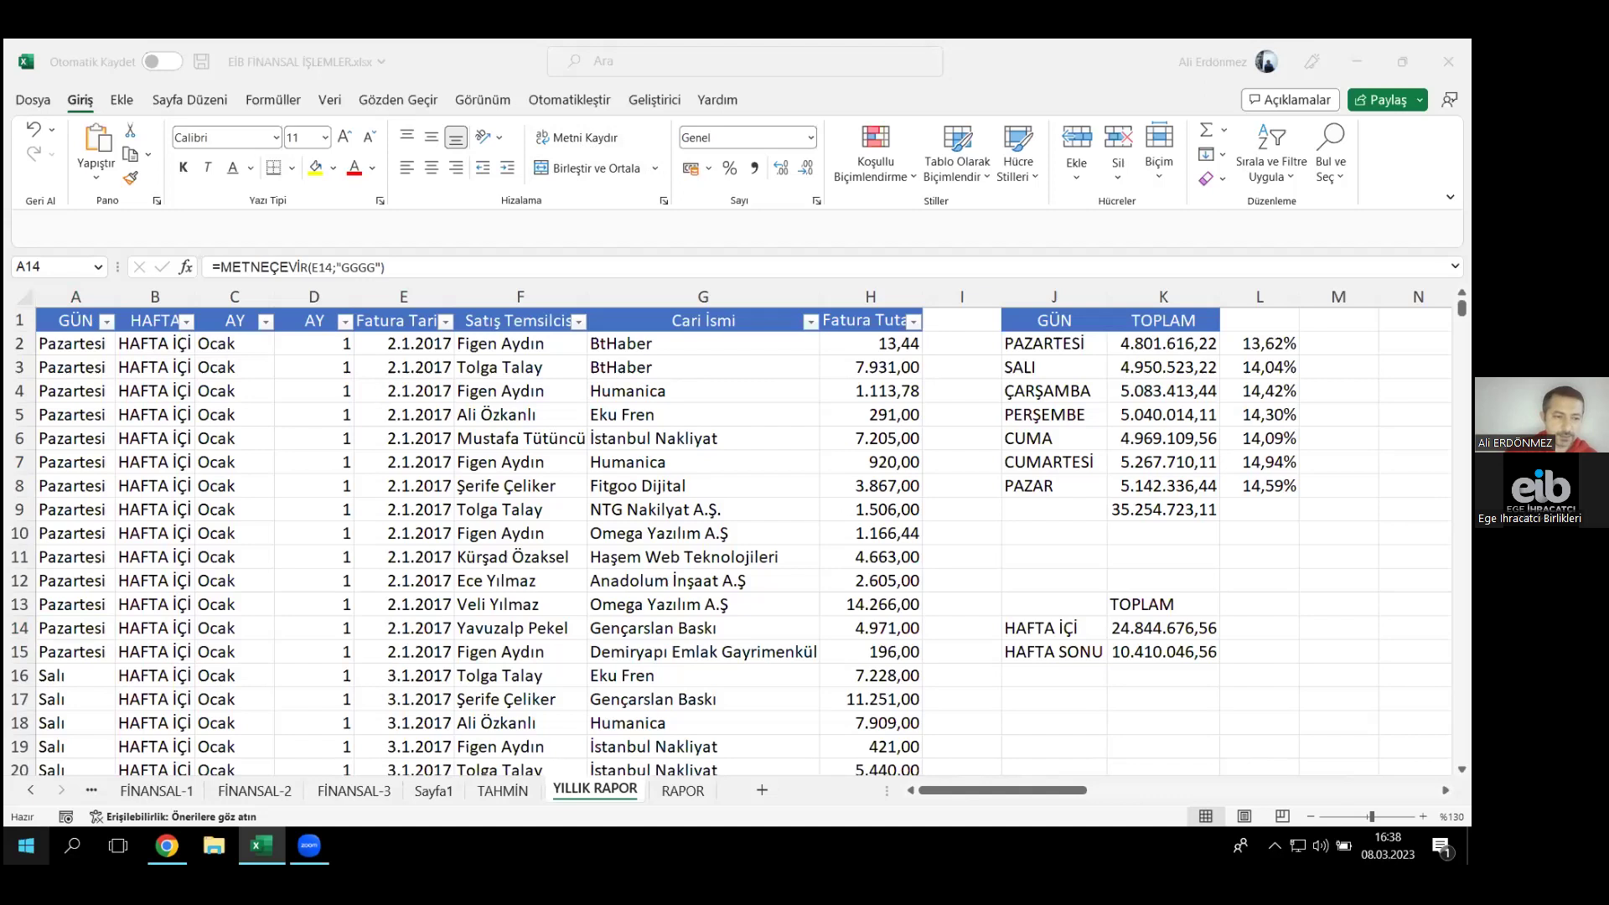
click(26, 846)
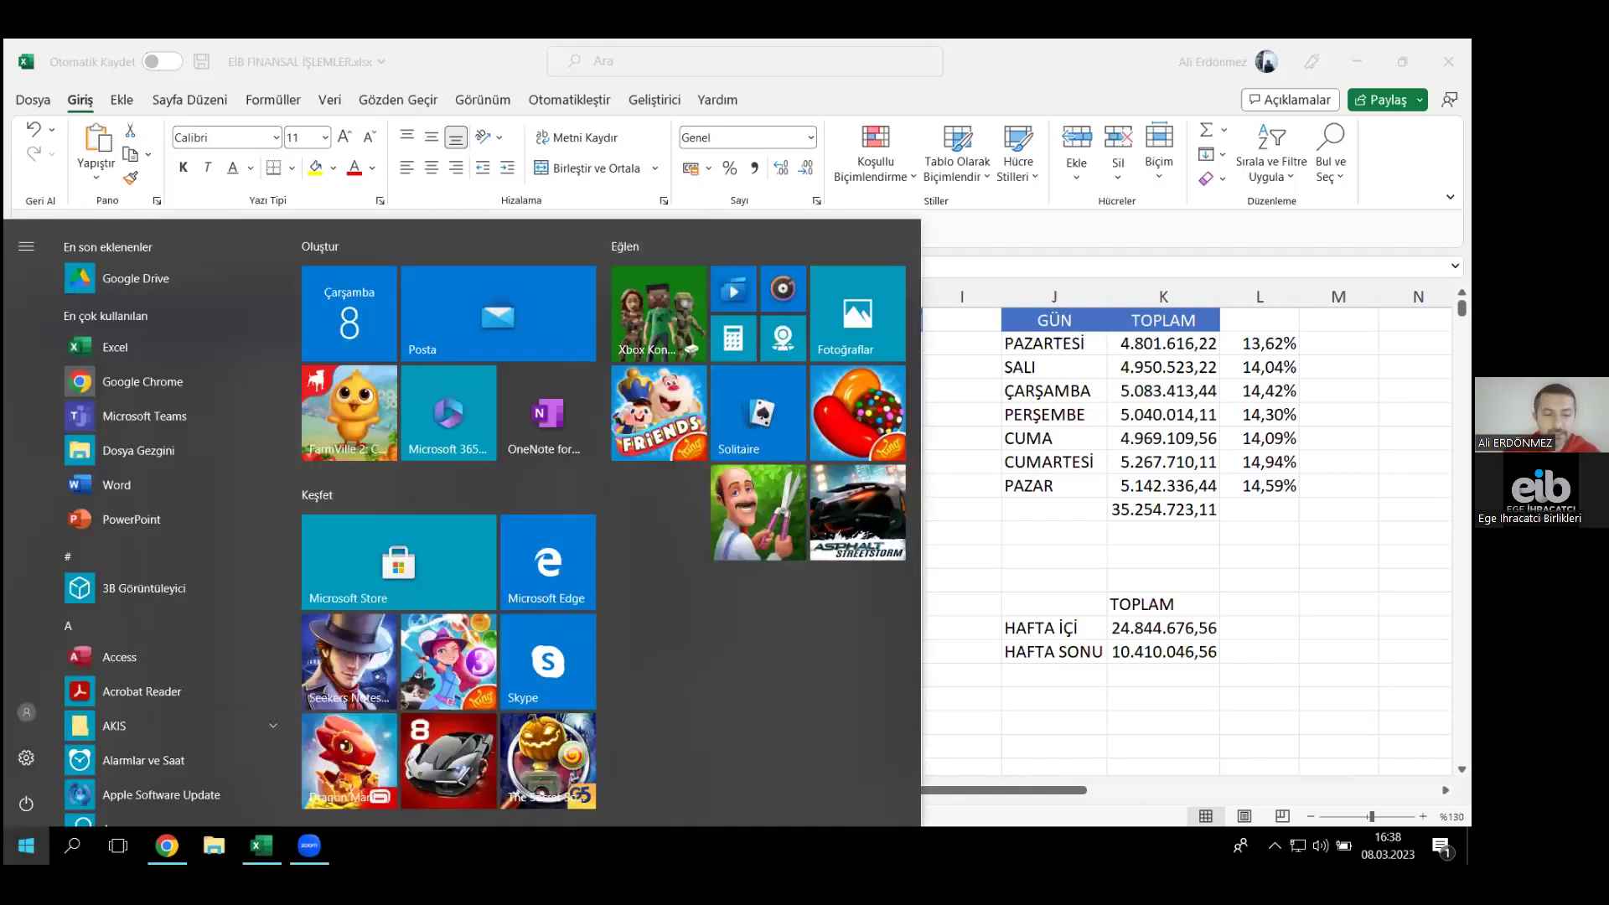
text(DENET)
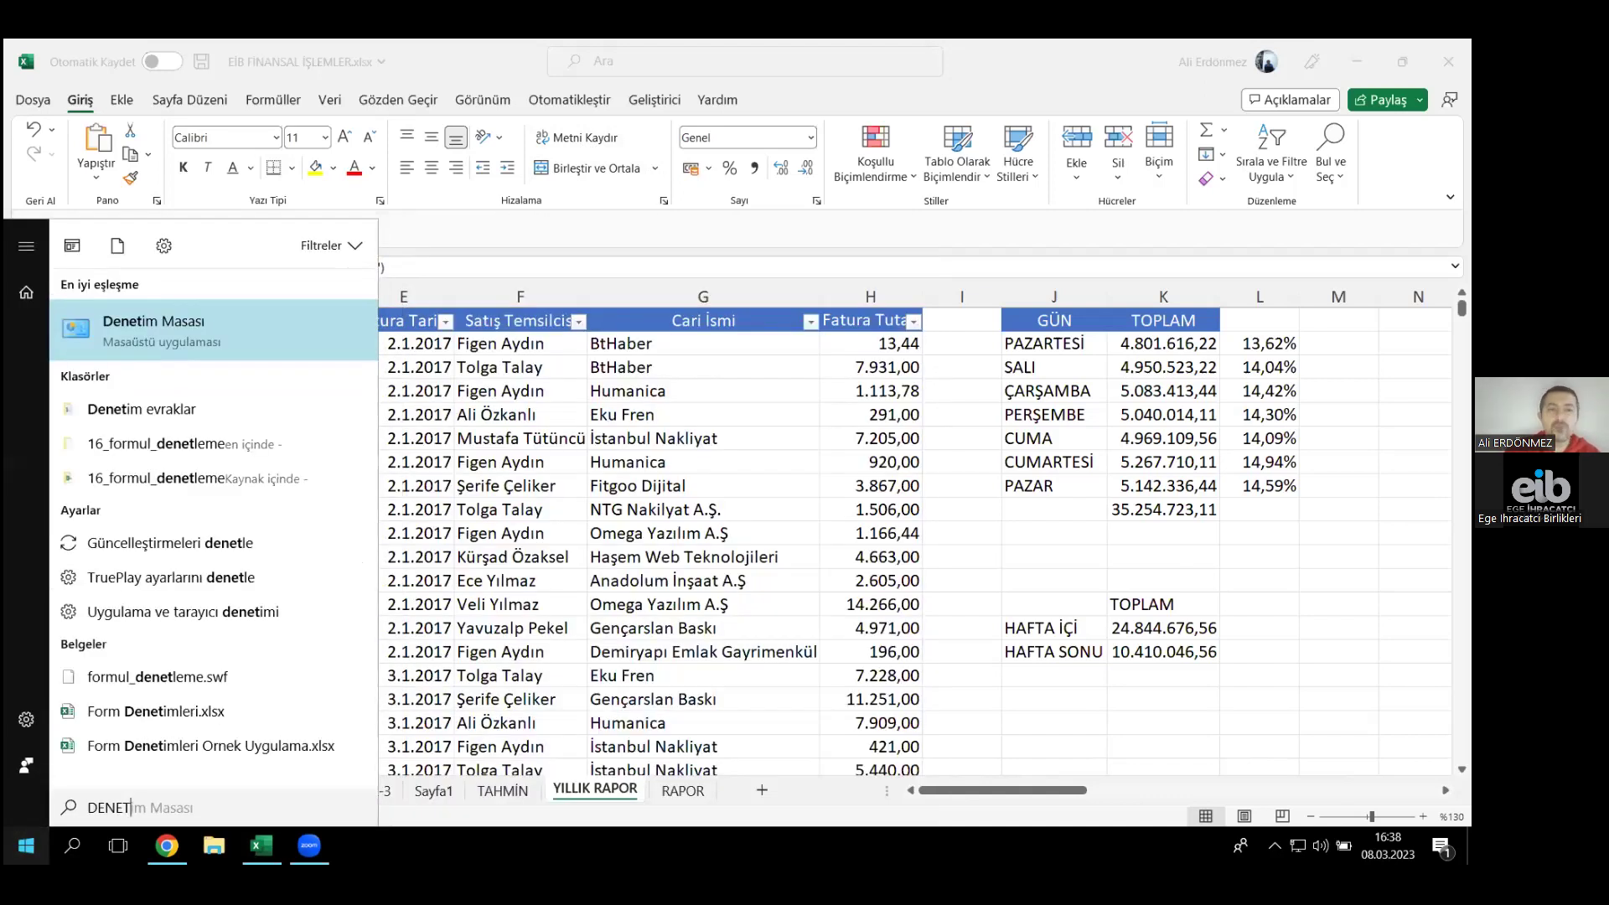
key(Return)
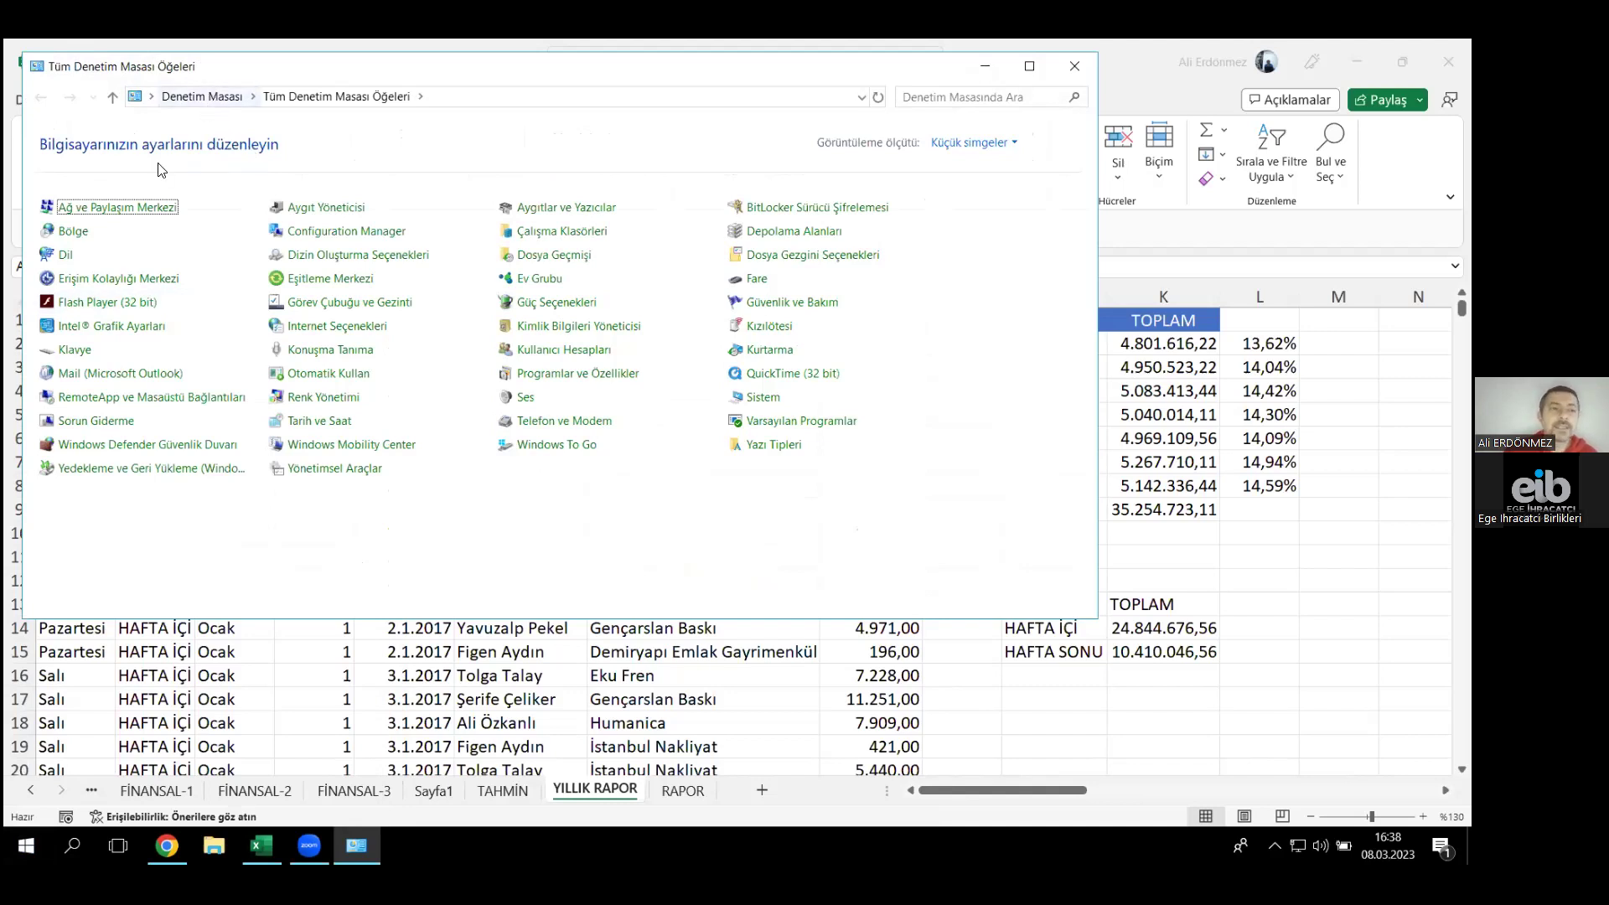
click(73, 231)
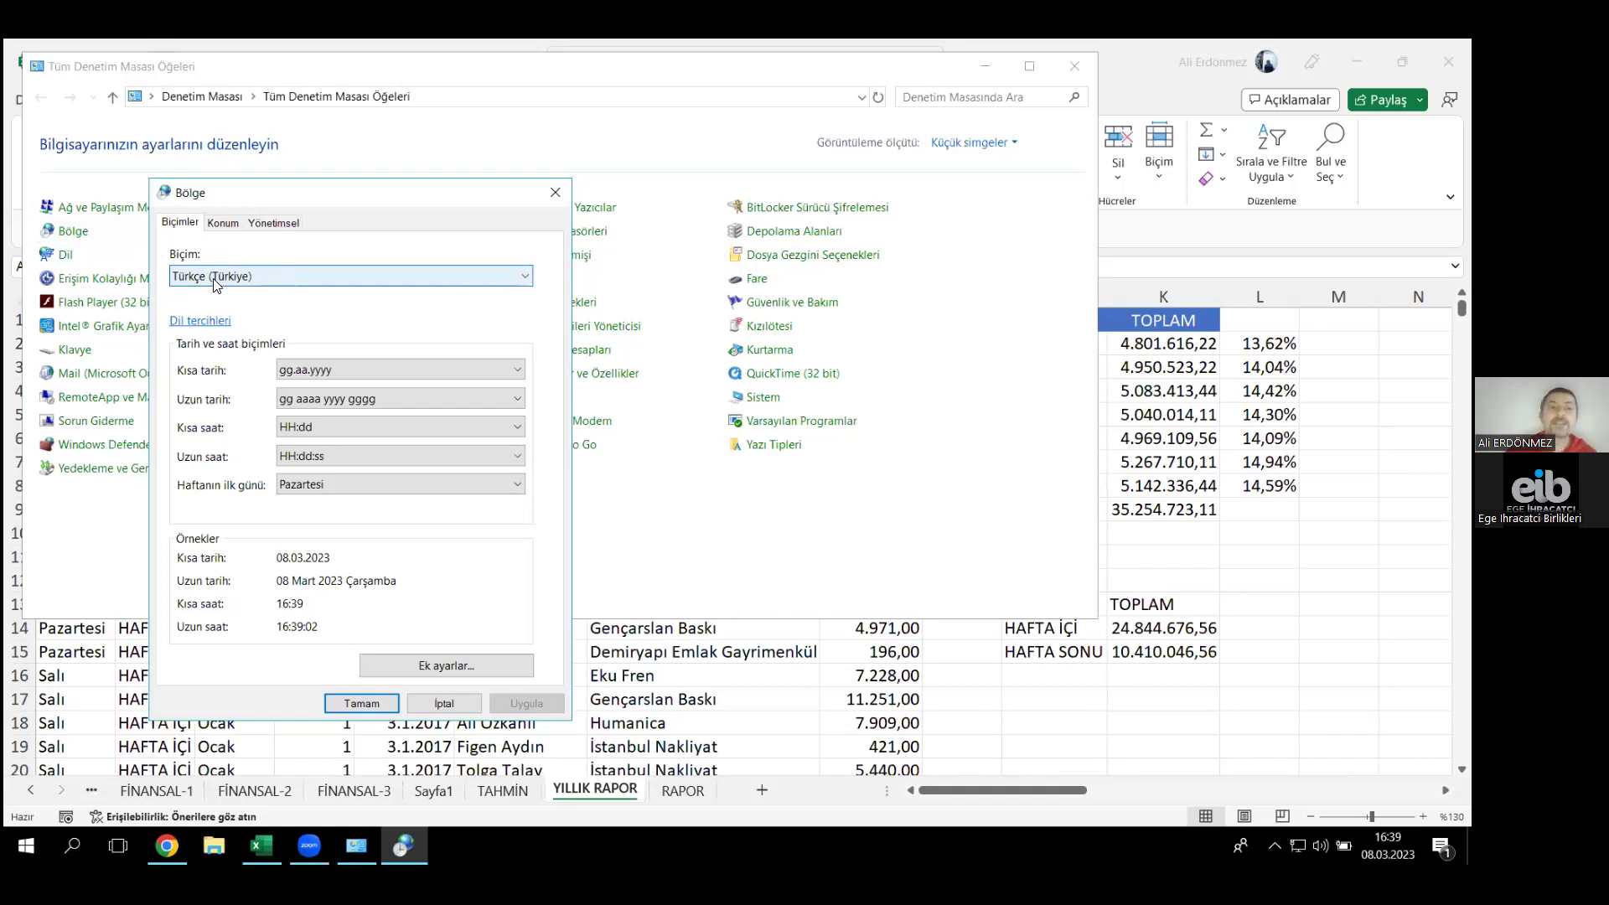
click(216, 284)
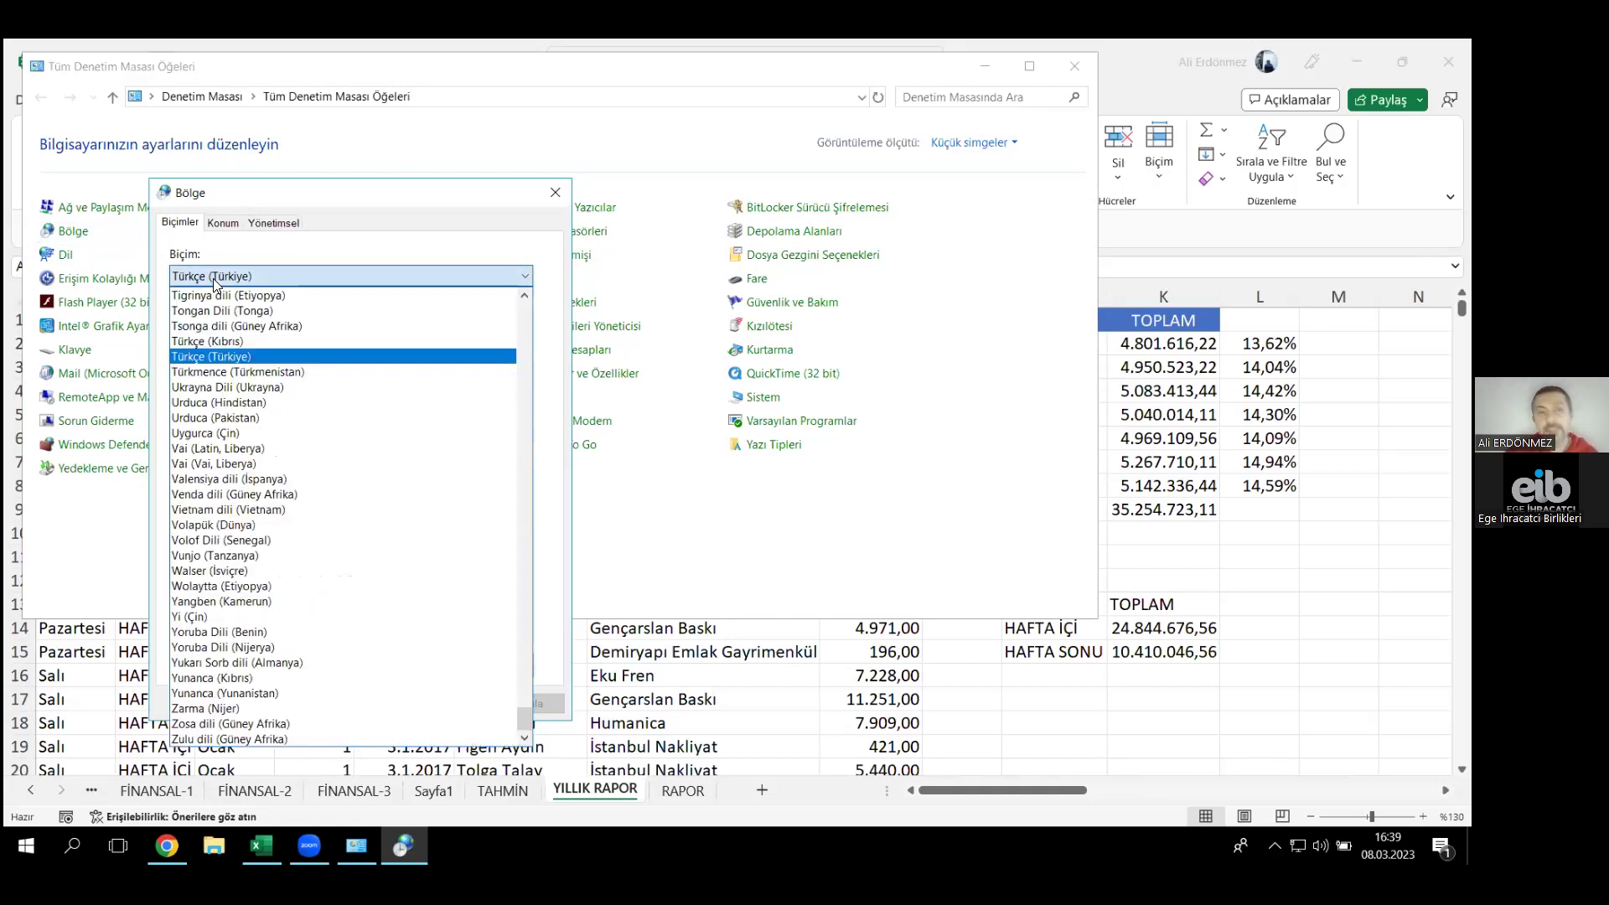
click(216, 283)
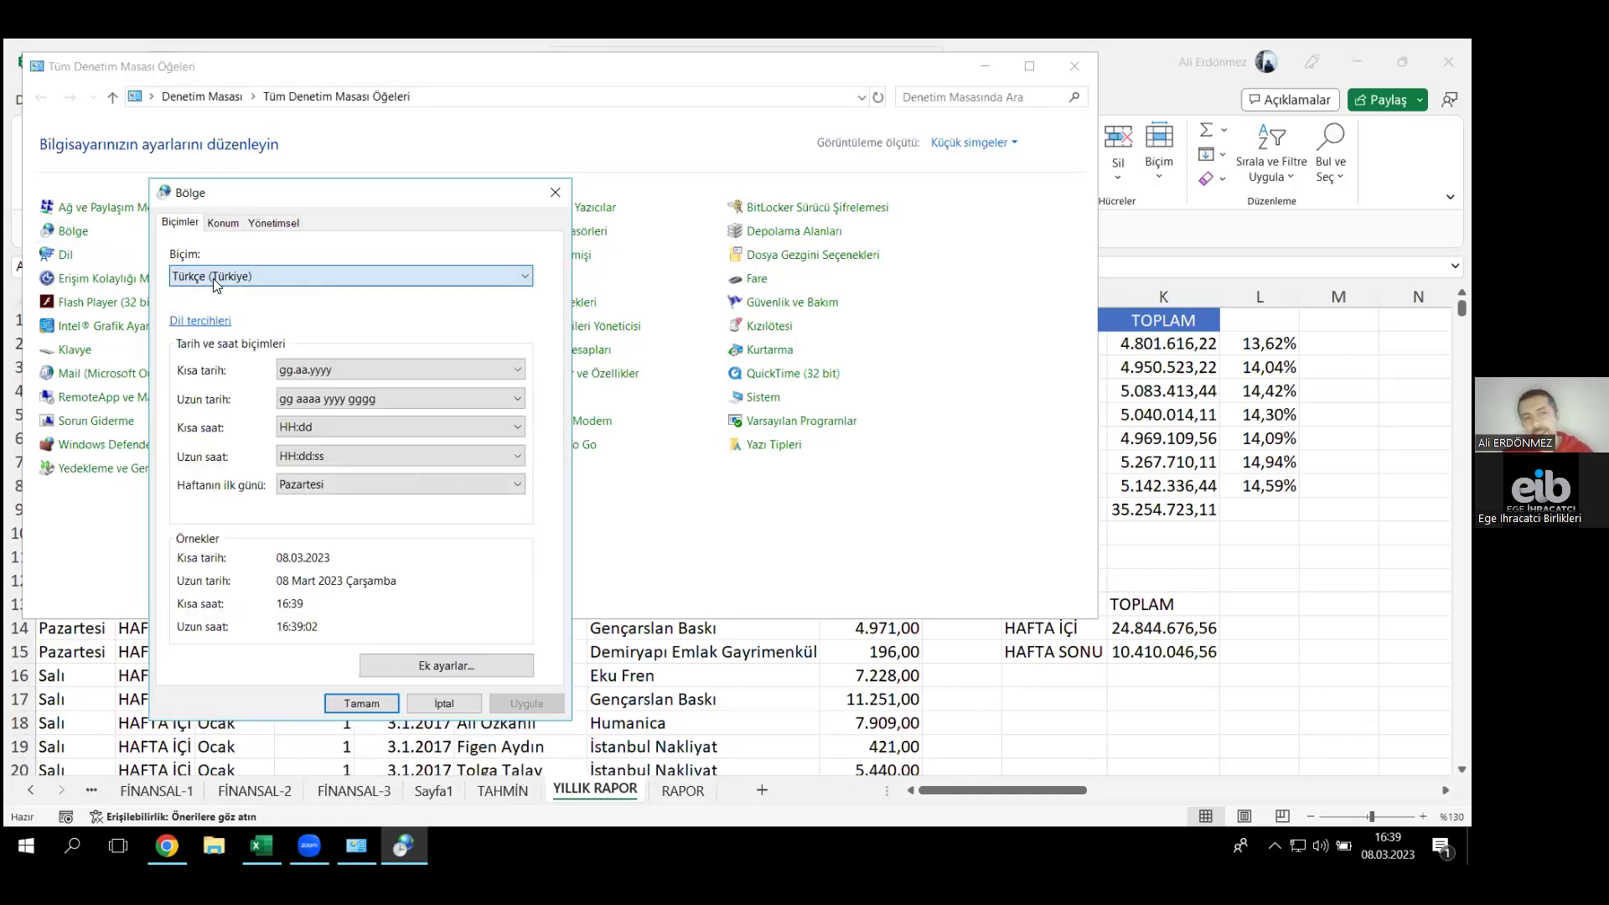
click(443, 706)
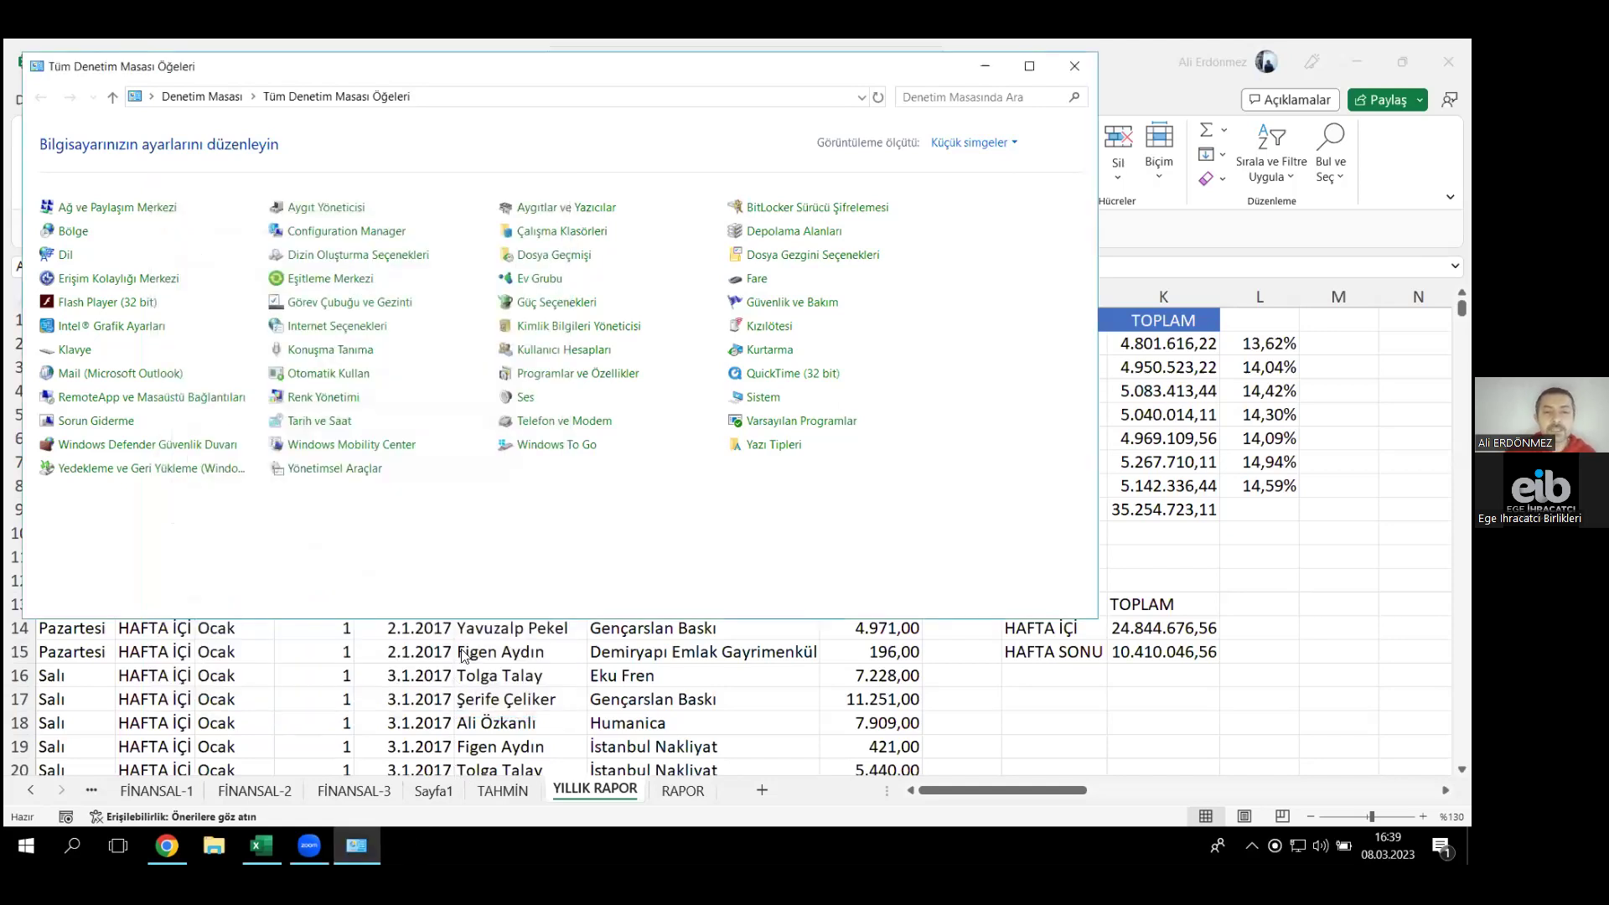
click(1074, 66)
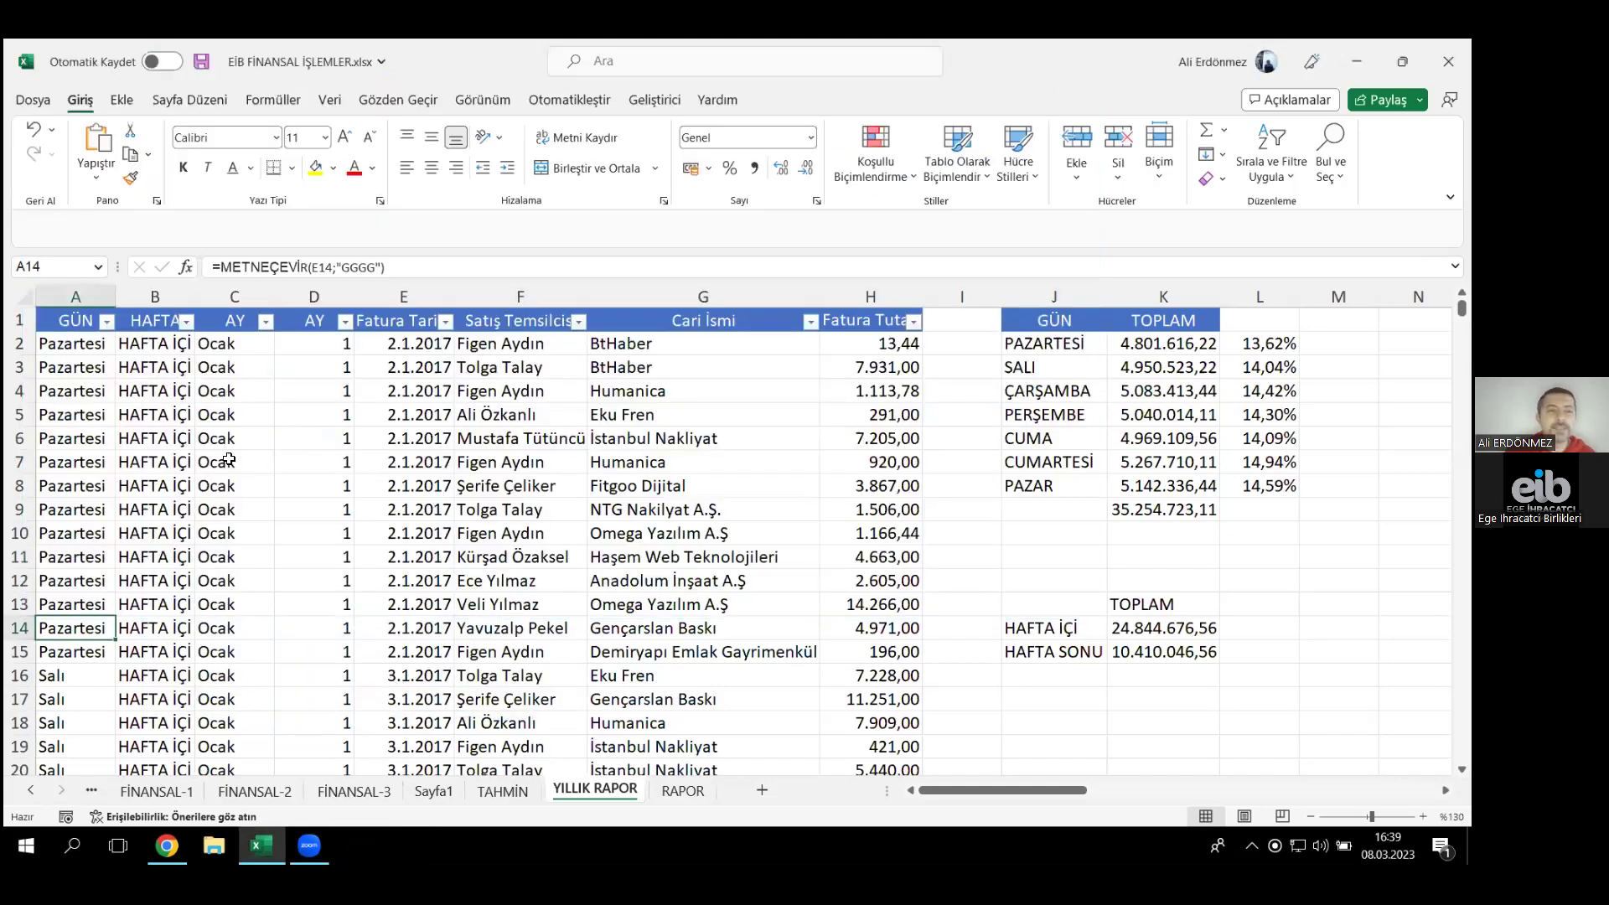
click(47, 366)
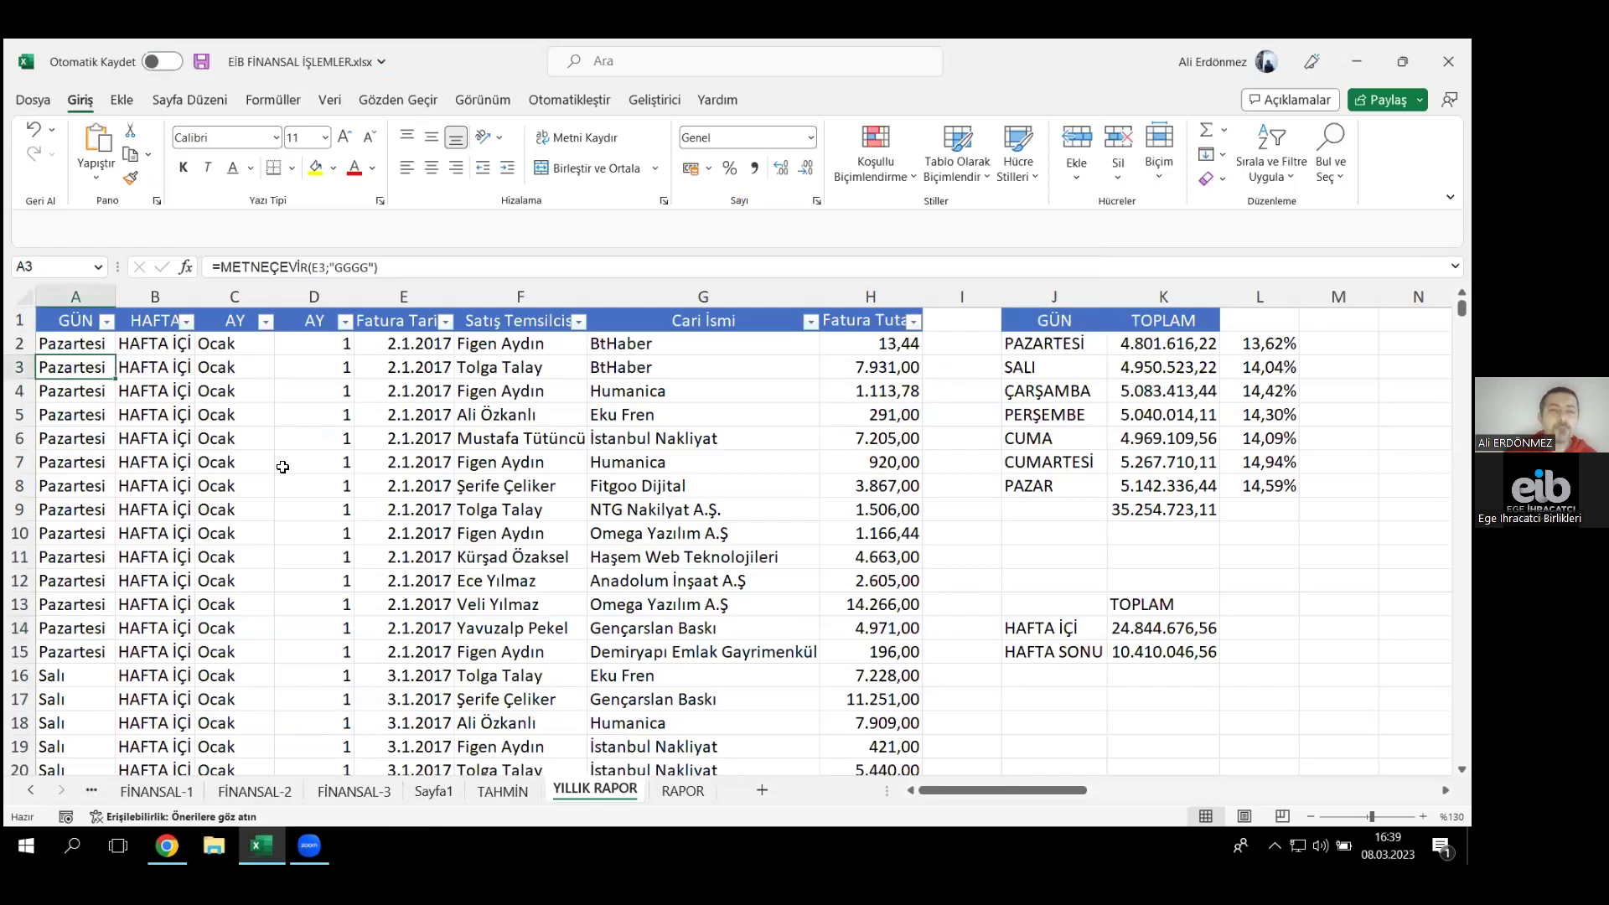
double_click(75, 345)
click(74, 344)
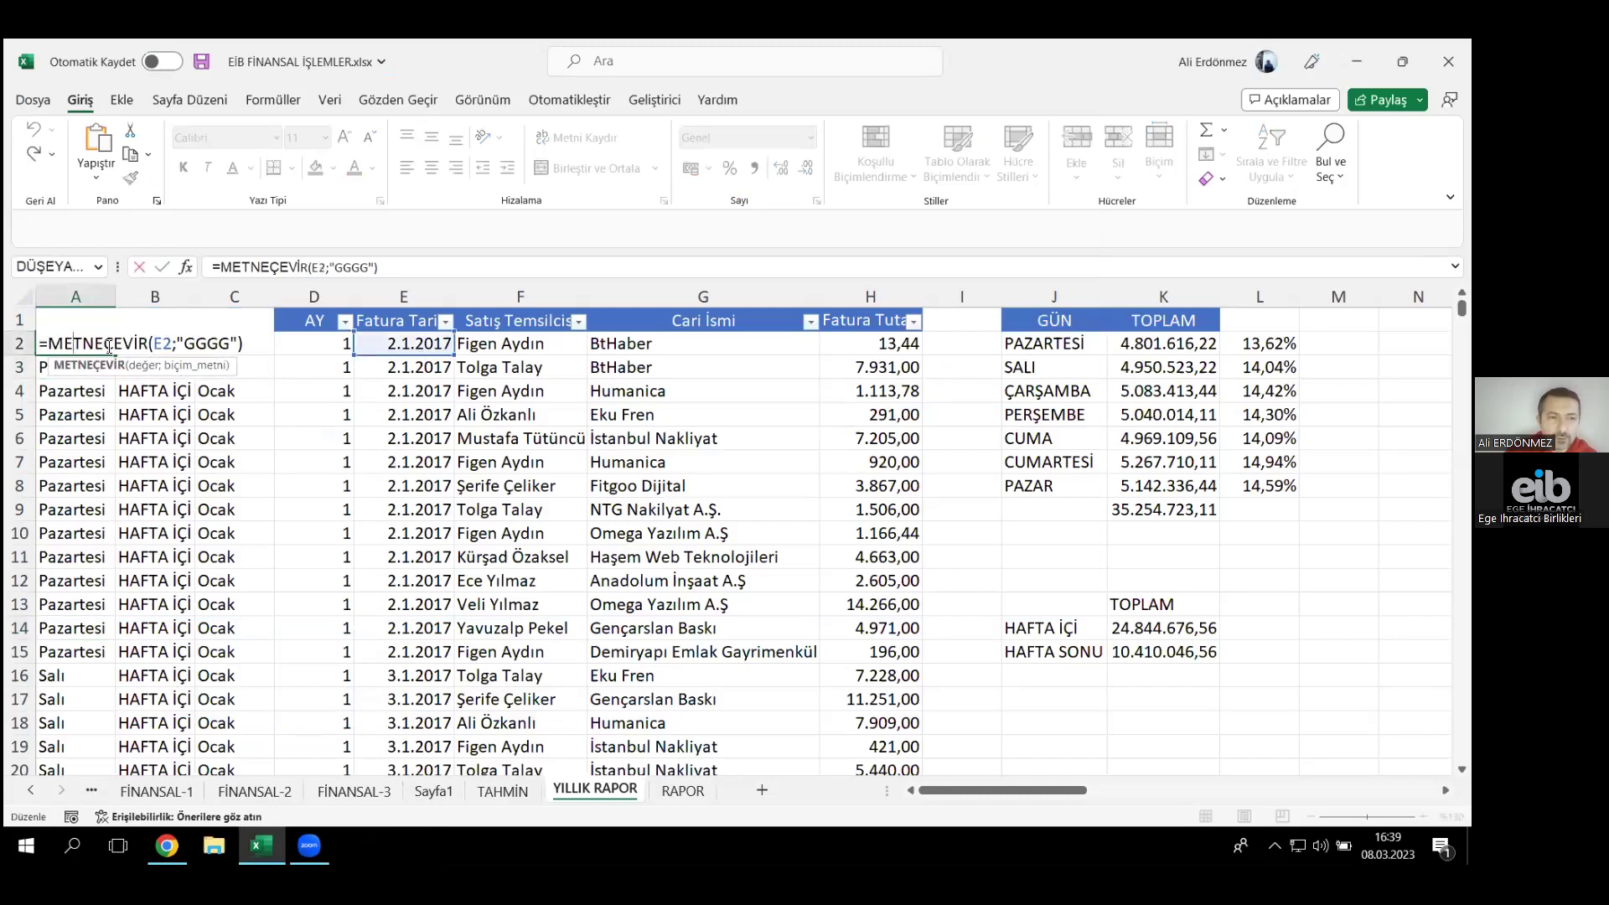
drag(183, 343, 234, 346)
text(DDDD)
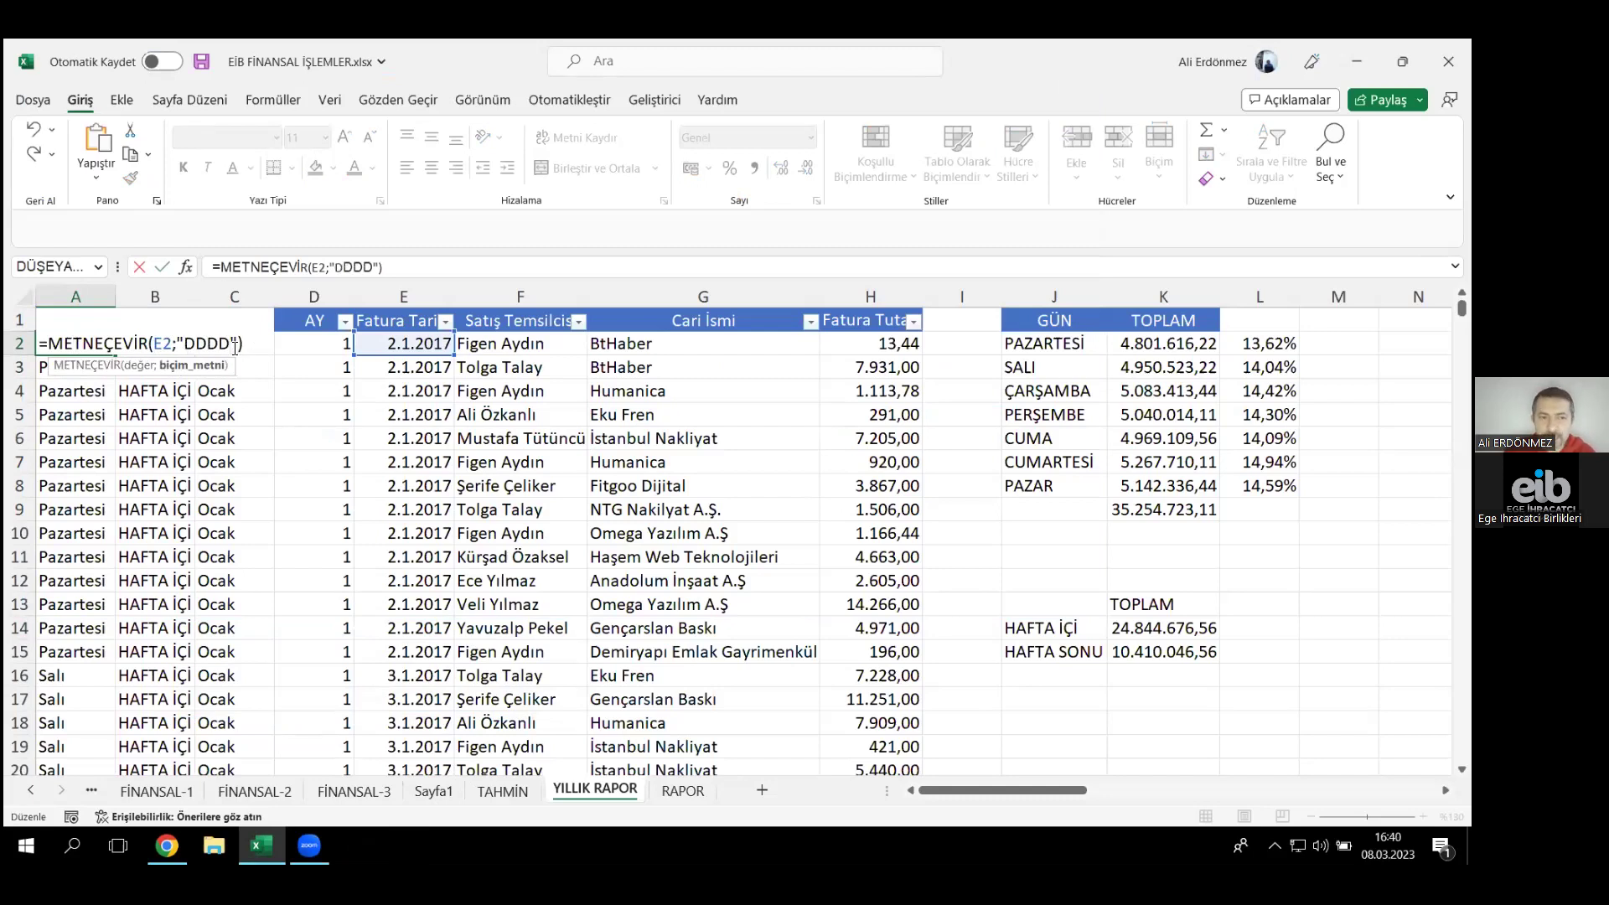
key(Return)
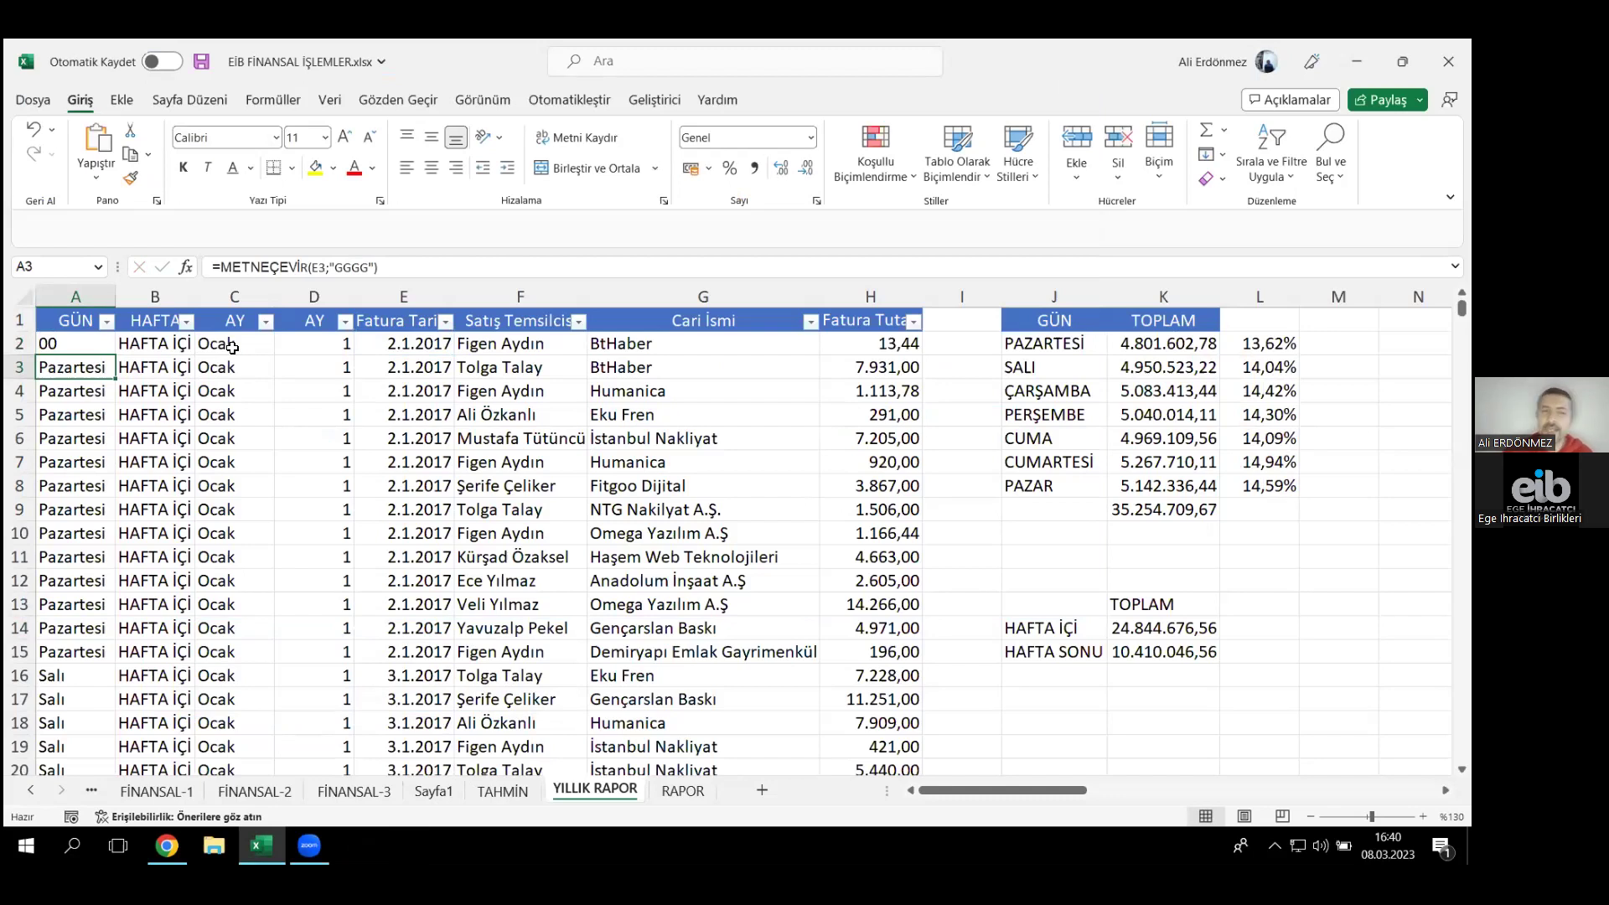
key(ctrl+z)
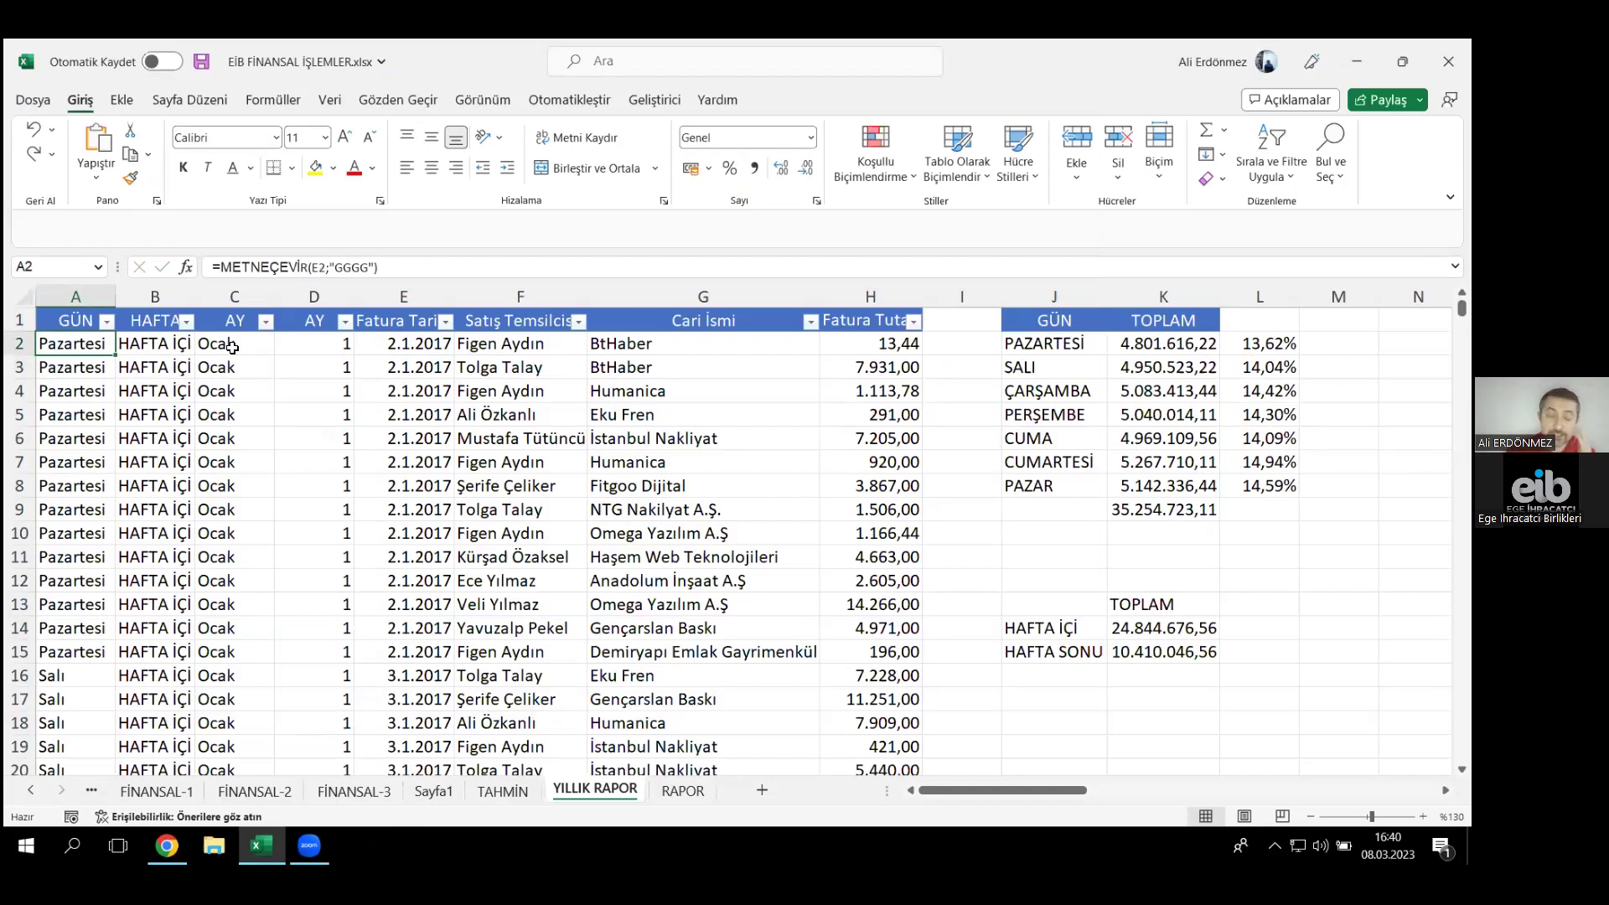
drag(334, 268, 367, 269)
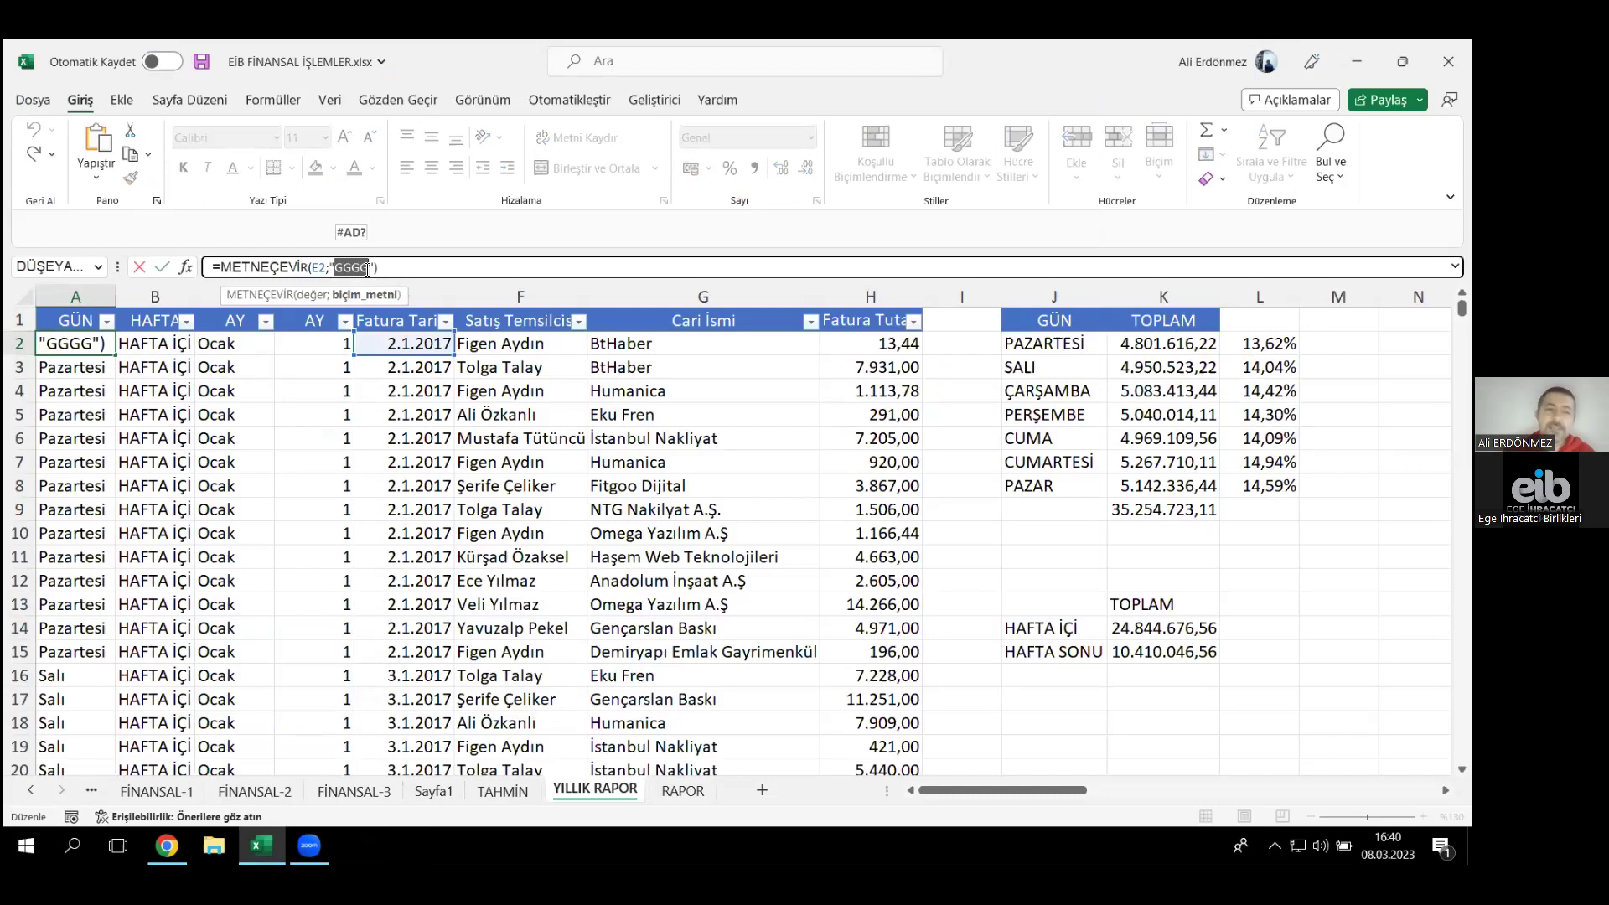
key(Escape)
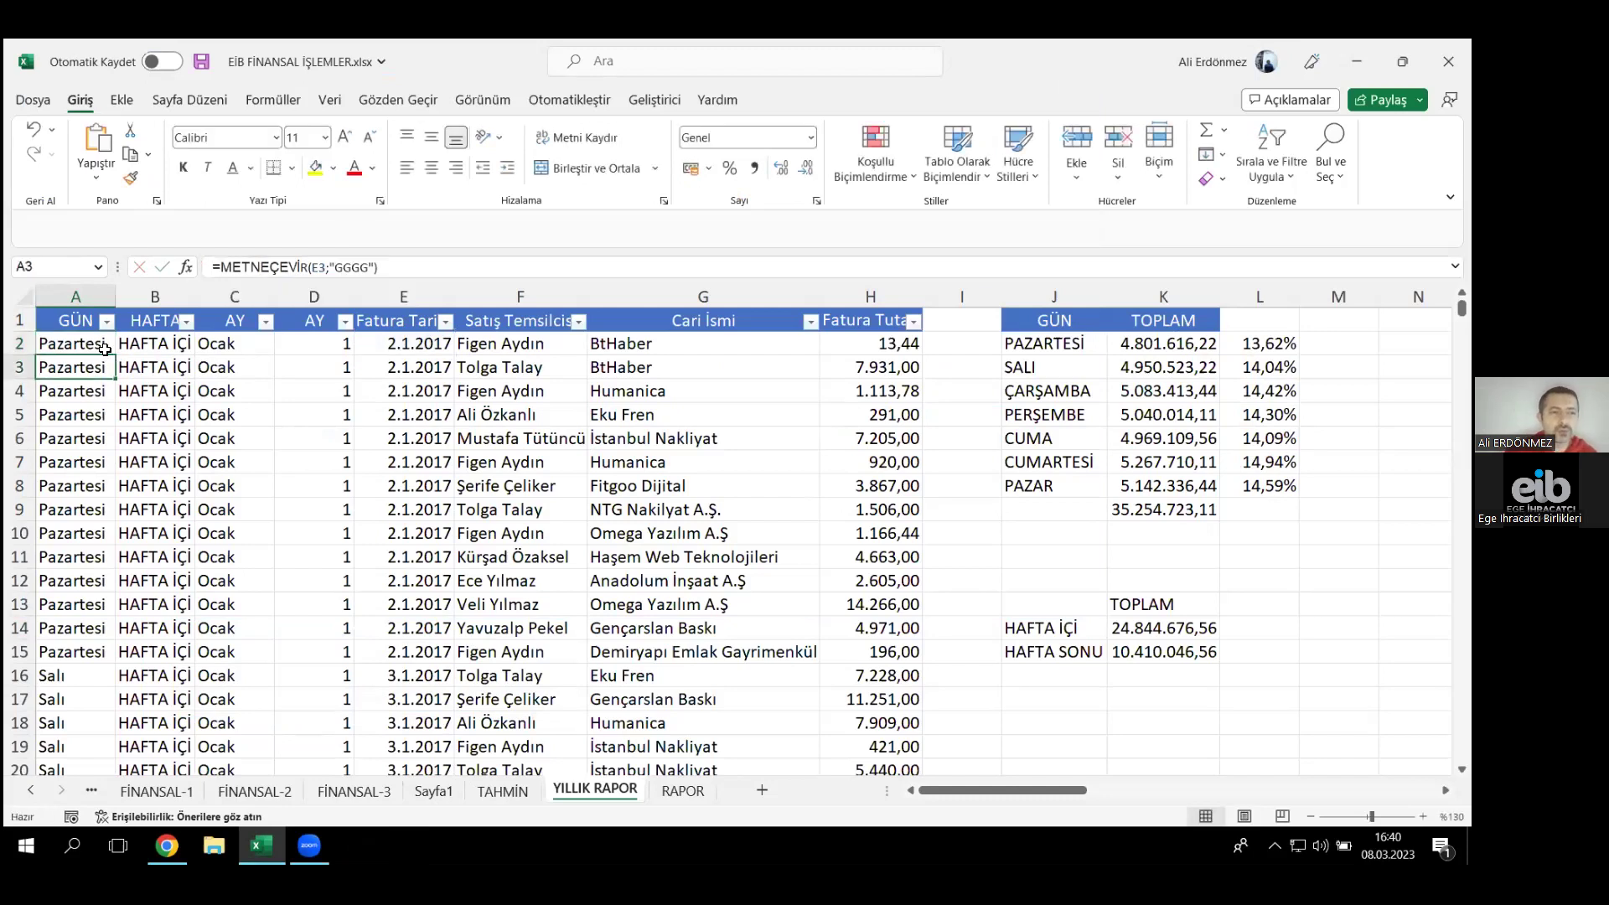
drag(99, 345, 81, 524)
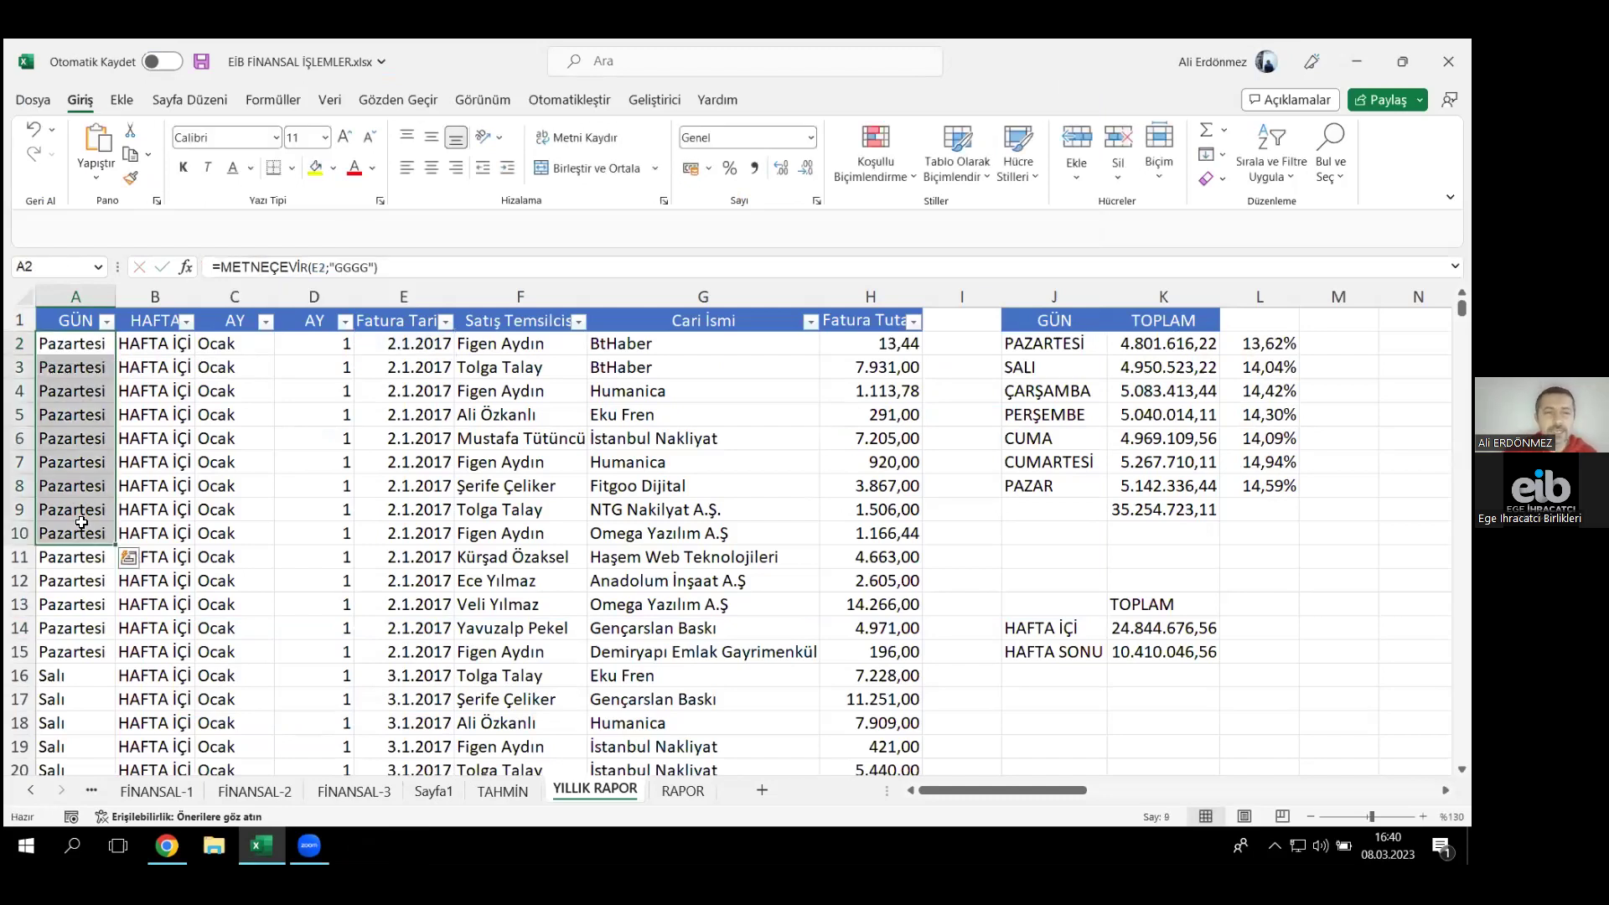